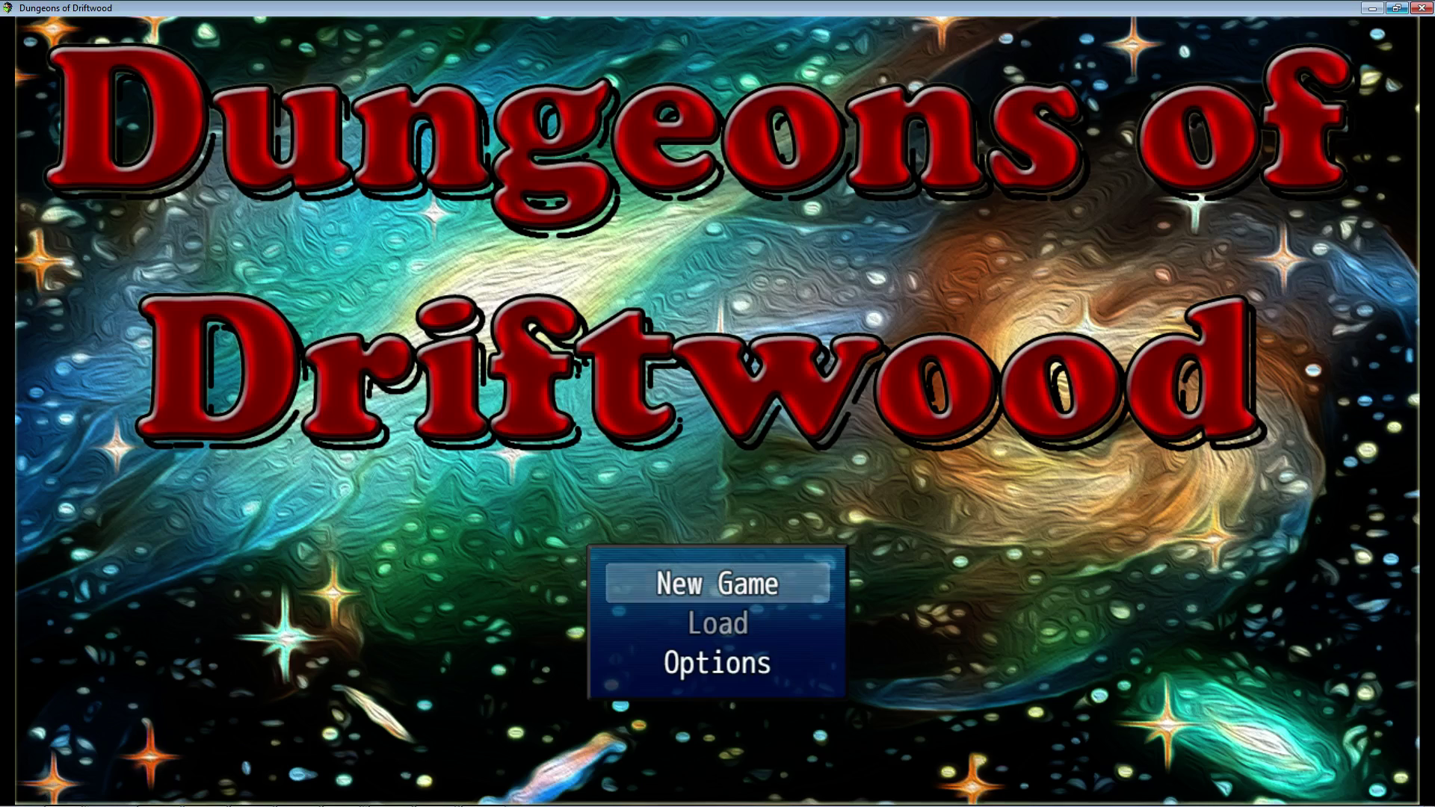
Start a new game and open the in-game main menu.
mouse_move(243, 800)
key(Return)
key(Down)
key(Escape)
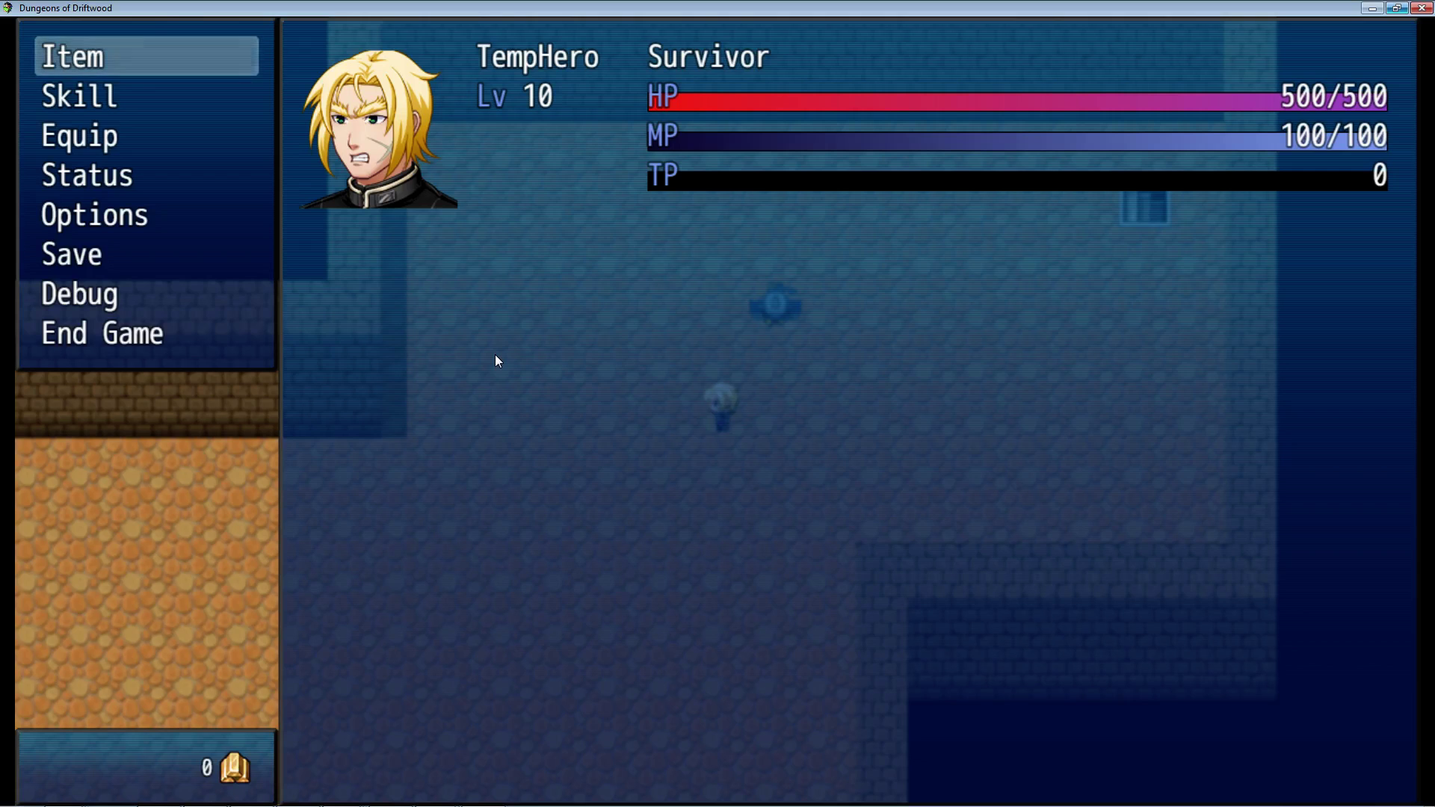
Open the skill screen for TempHero.
key(Down)
key(Return)
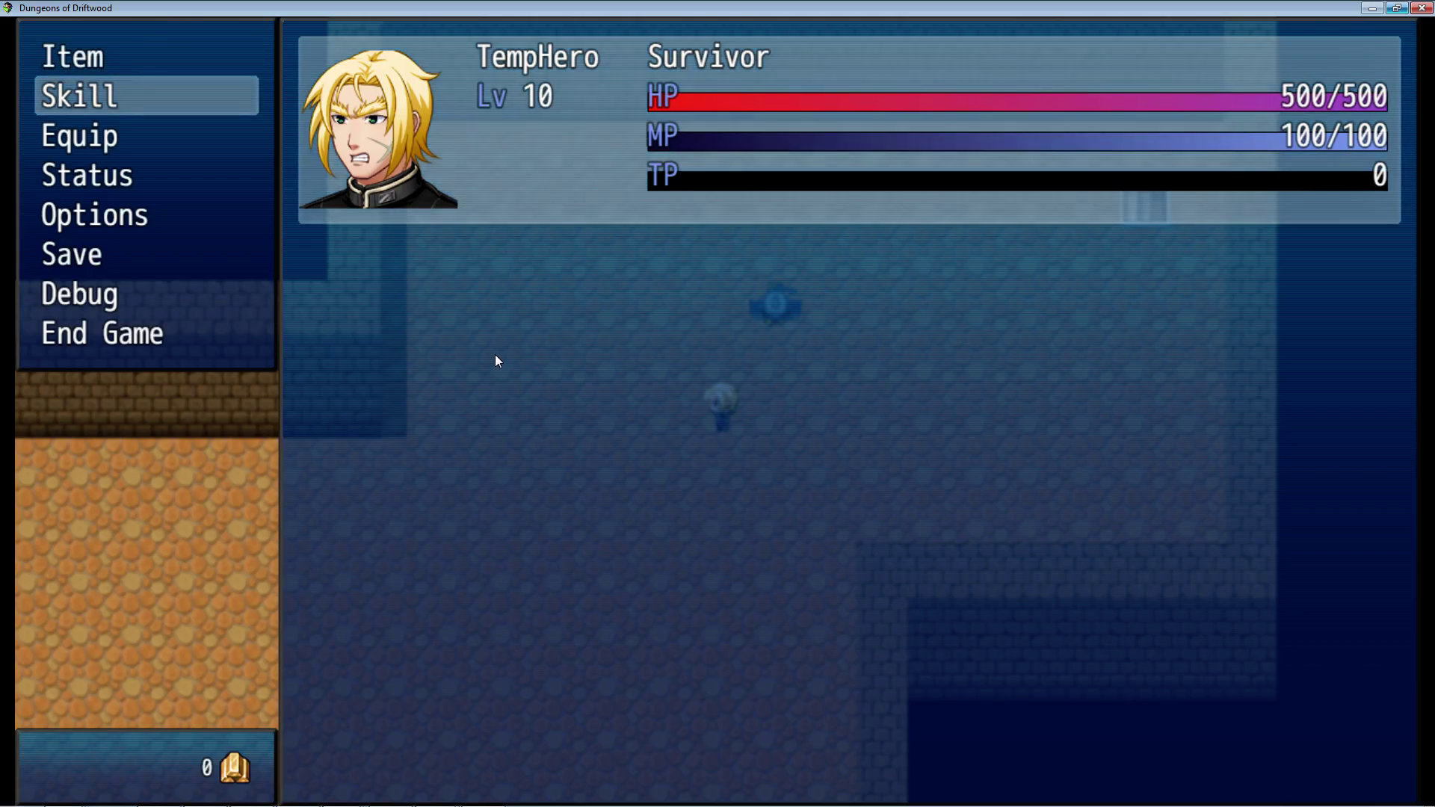
key(Return)
key(Down)
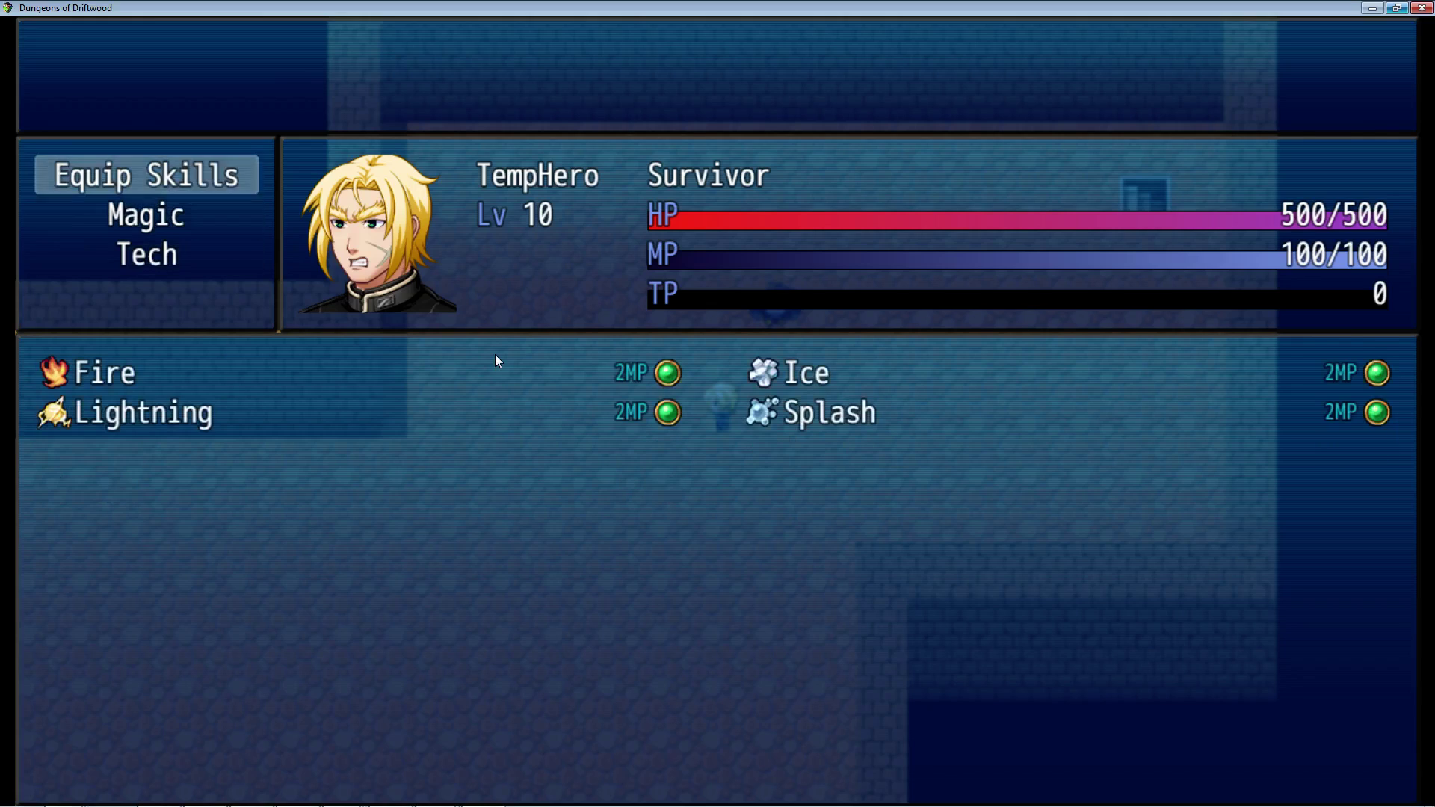
key(Up)
key(Down)
key(Up)
Enter Equip Skills and bring up the skills available for the first slot, which holds Fire.
key(Return)
key(Down)
key(Up)
key(Down)
key(Right)
key(Left)
key(Up)
key(Right)
key(Left)
key(Return)
Examine the description, equip bonus and stat preview of each available skill from Aero to Stone.
key(Down)
key(Down)
key(Down)
key(Down)
key(Up)
key(Up)
key(Up)
key(Down)
key(Up)
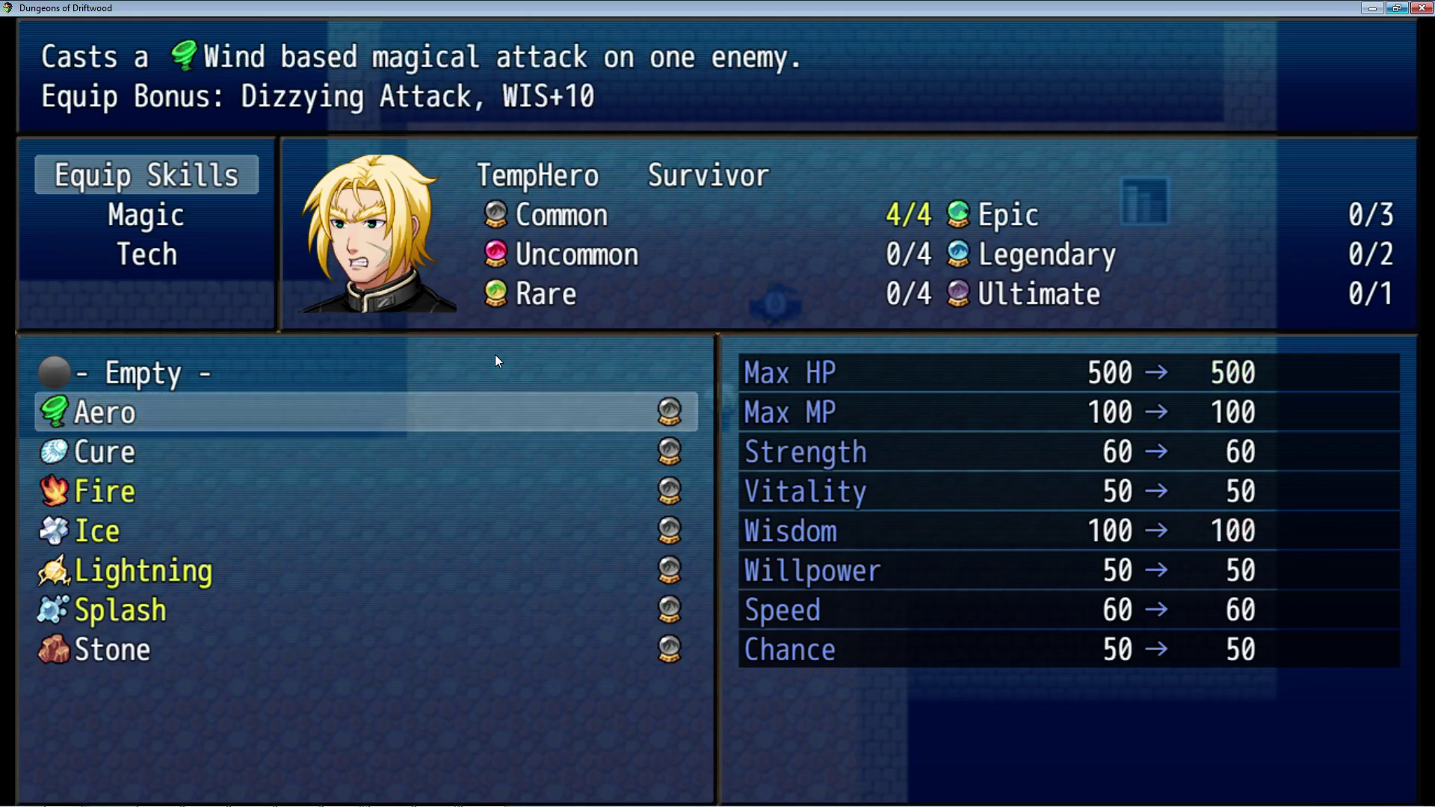
key(Down)
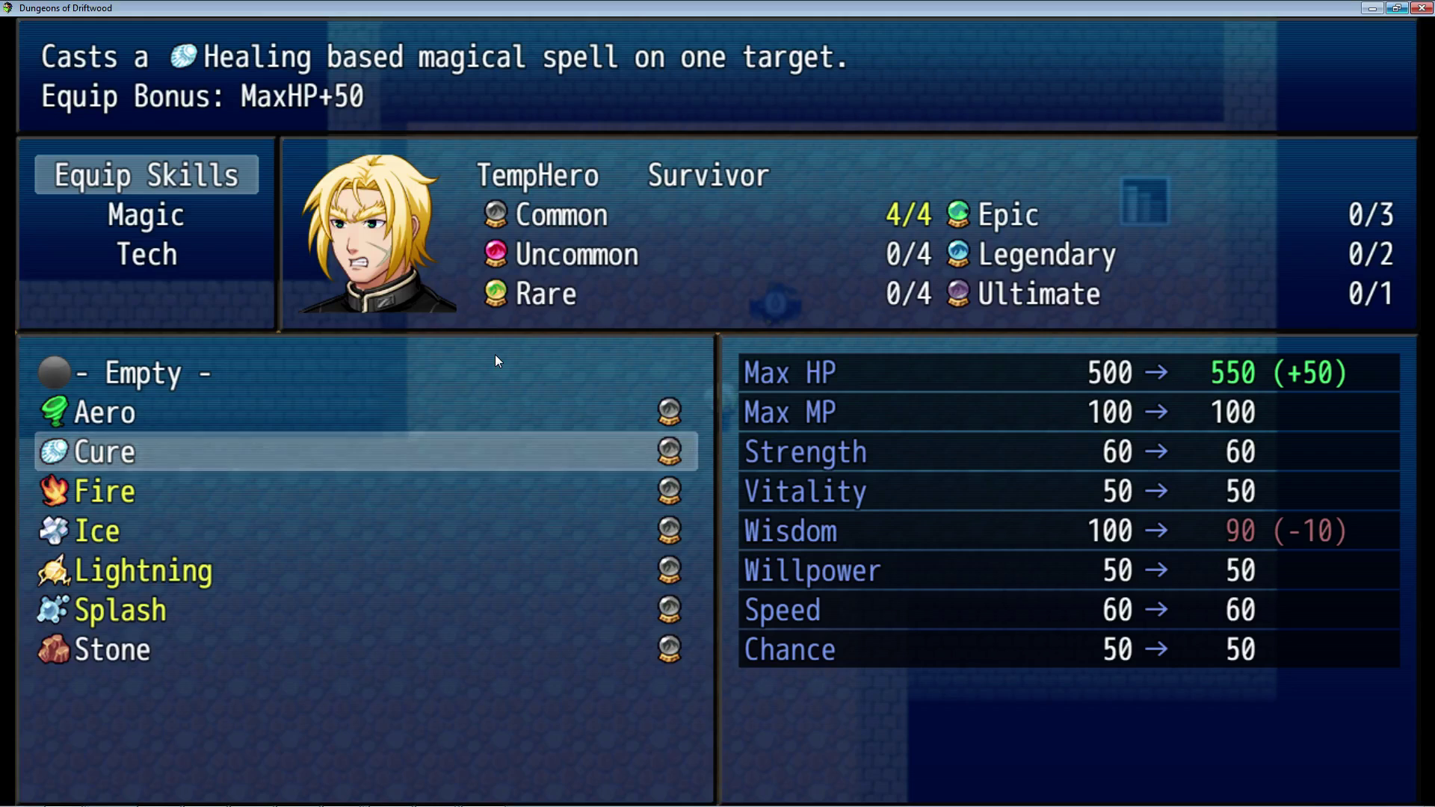
key(Down)
key(Up)
key(Up)
key(Down)
key(Up)
key(Down)
key(Down)
key(Down)
key(Down)
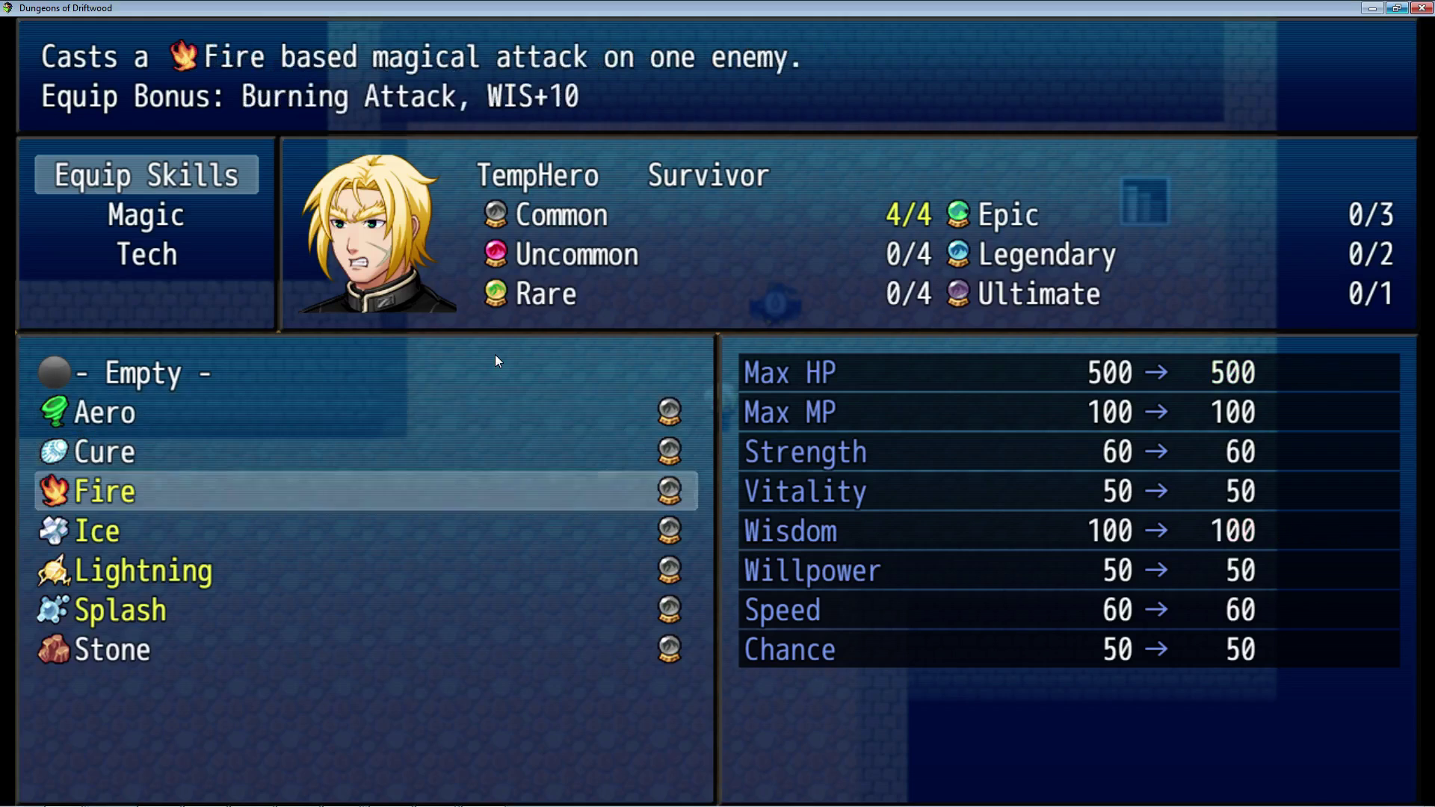
key(Down)
key(Down)
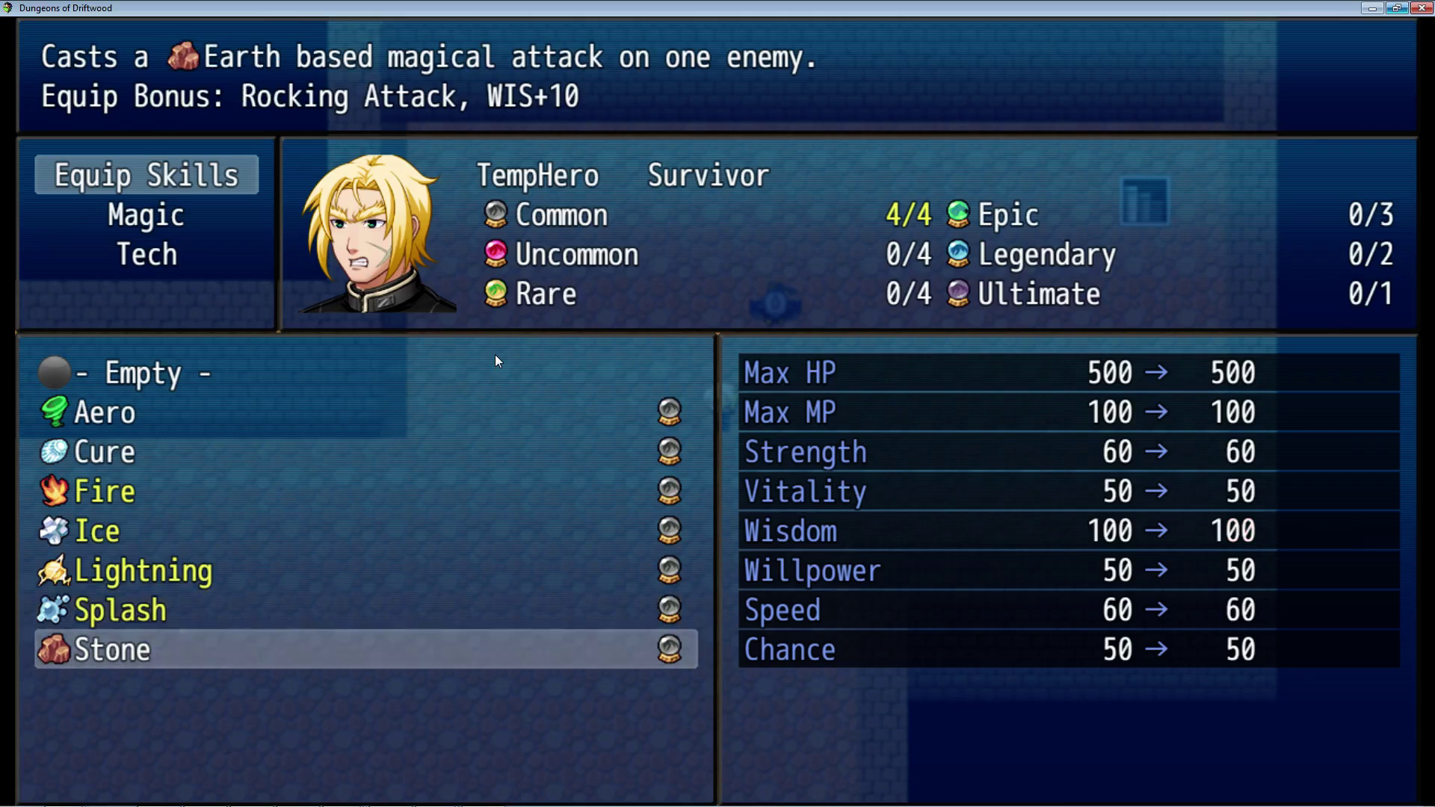
key(Up)
key(Up)
key(Up)
key(Up)
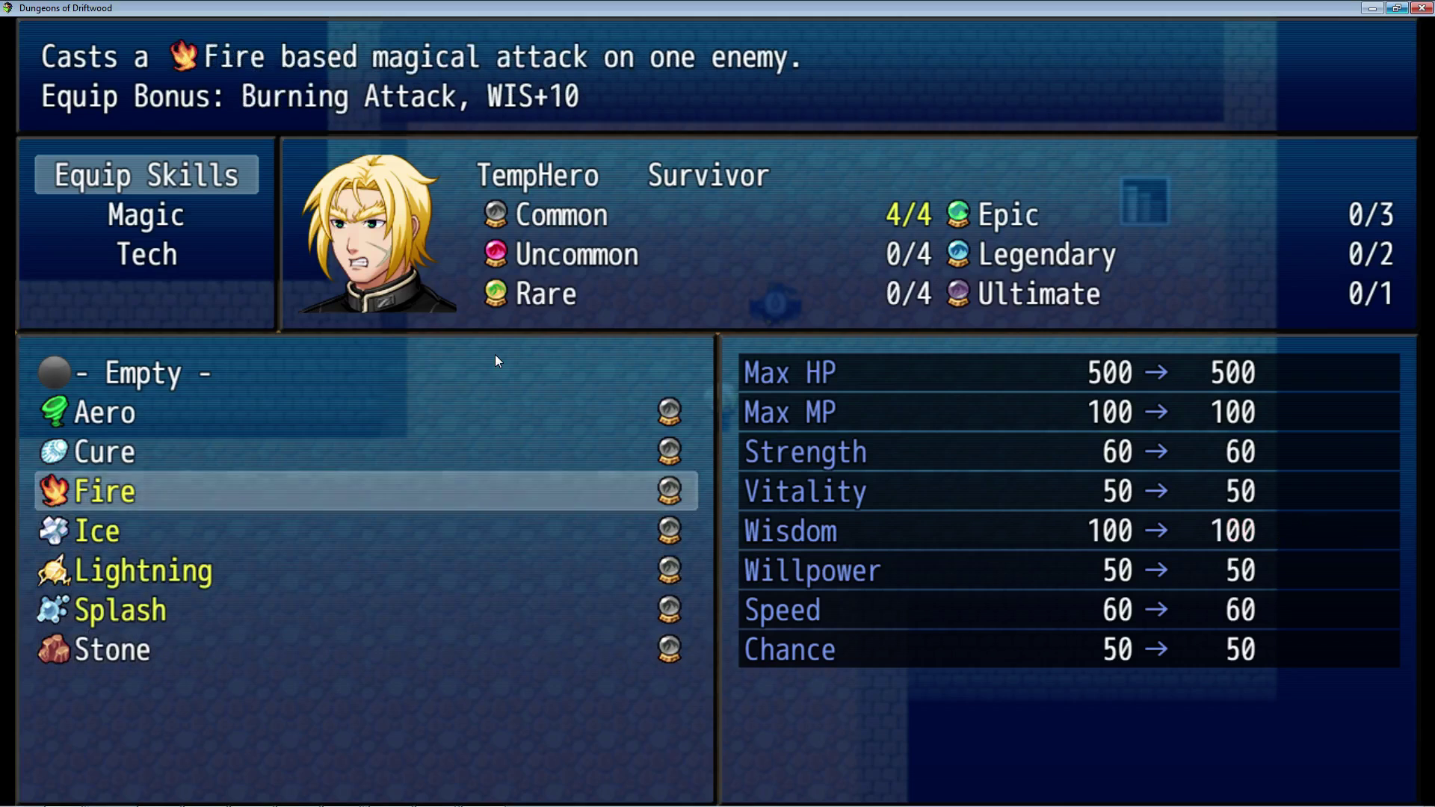
key(Up)
key(Up)
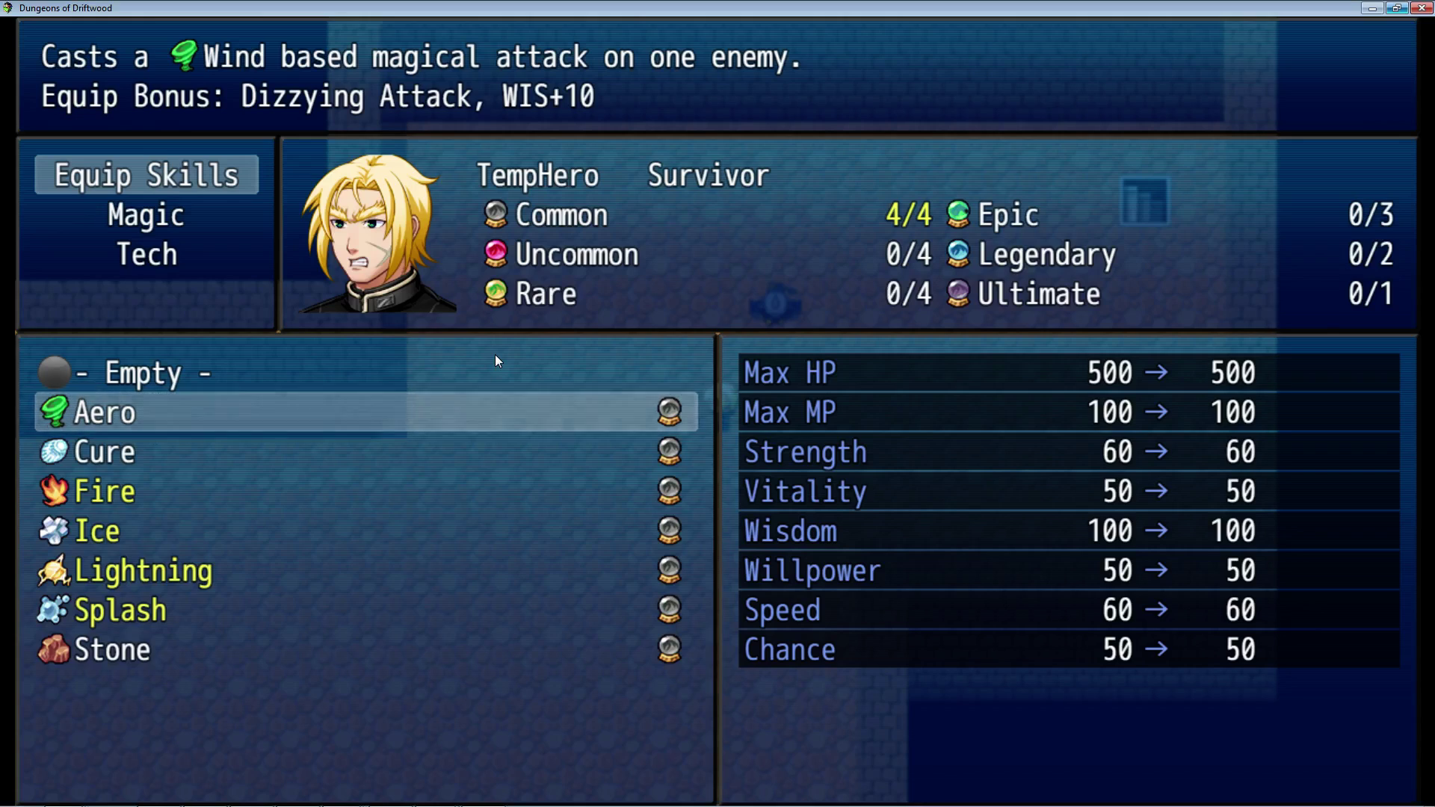
Compare the equip bonuses and stat previews of Aero and Cure as replacements for Fire.
key(Down)
key(Up)
key(Down)
key(Up)
key(Down)
key(Up)
key(Down)
key(Down)
key(Down)
key(Down)
key(Down)
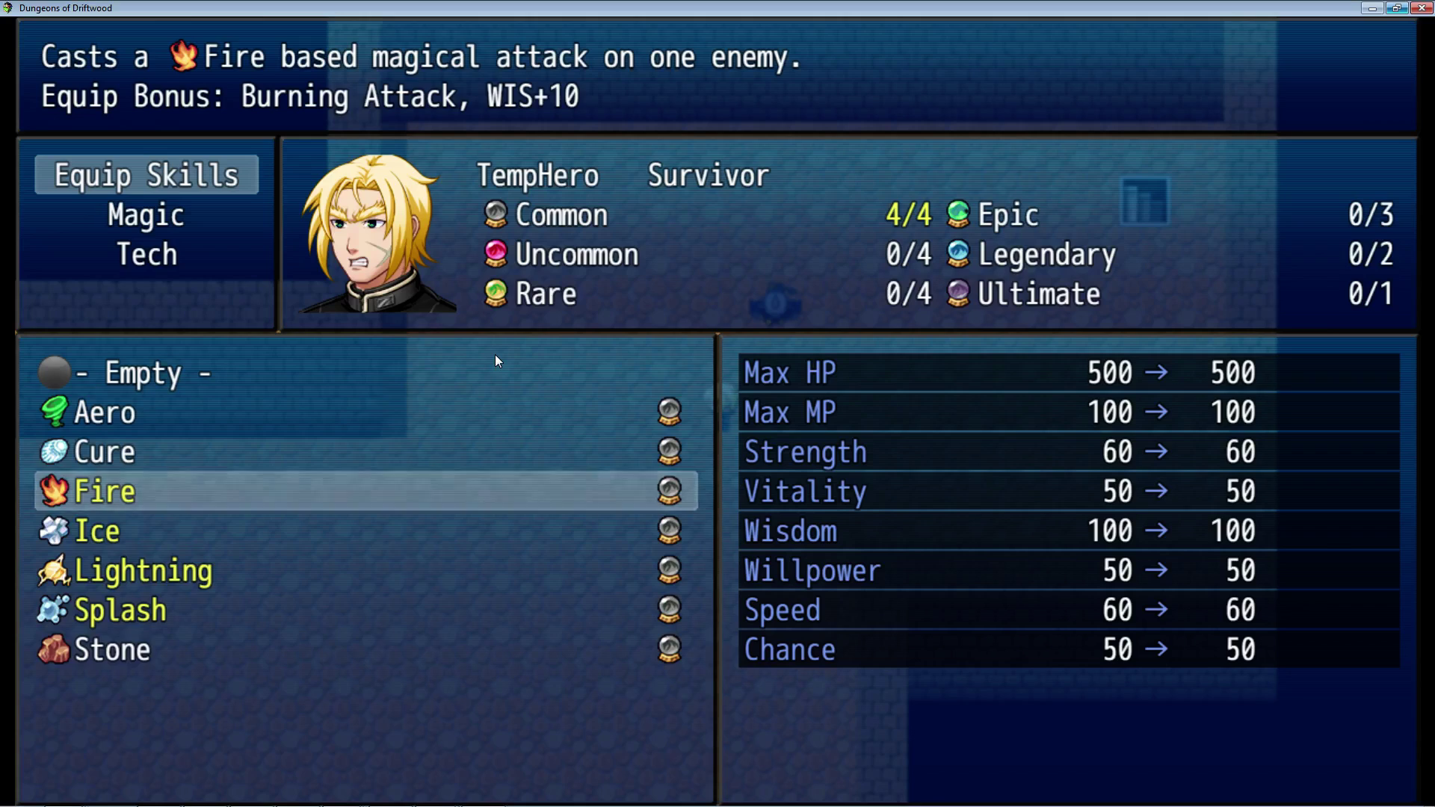
Compare the stat previews of the equipped Fire and Ice skills for the first slot.
key(Up)
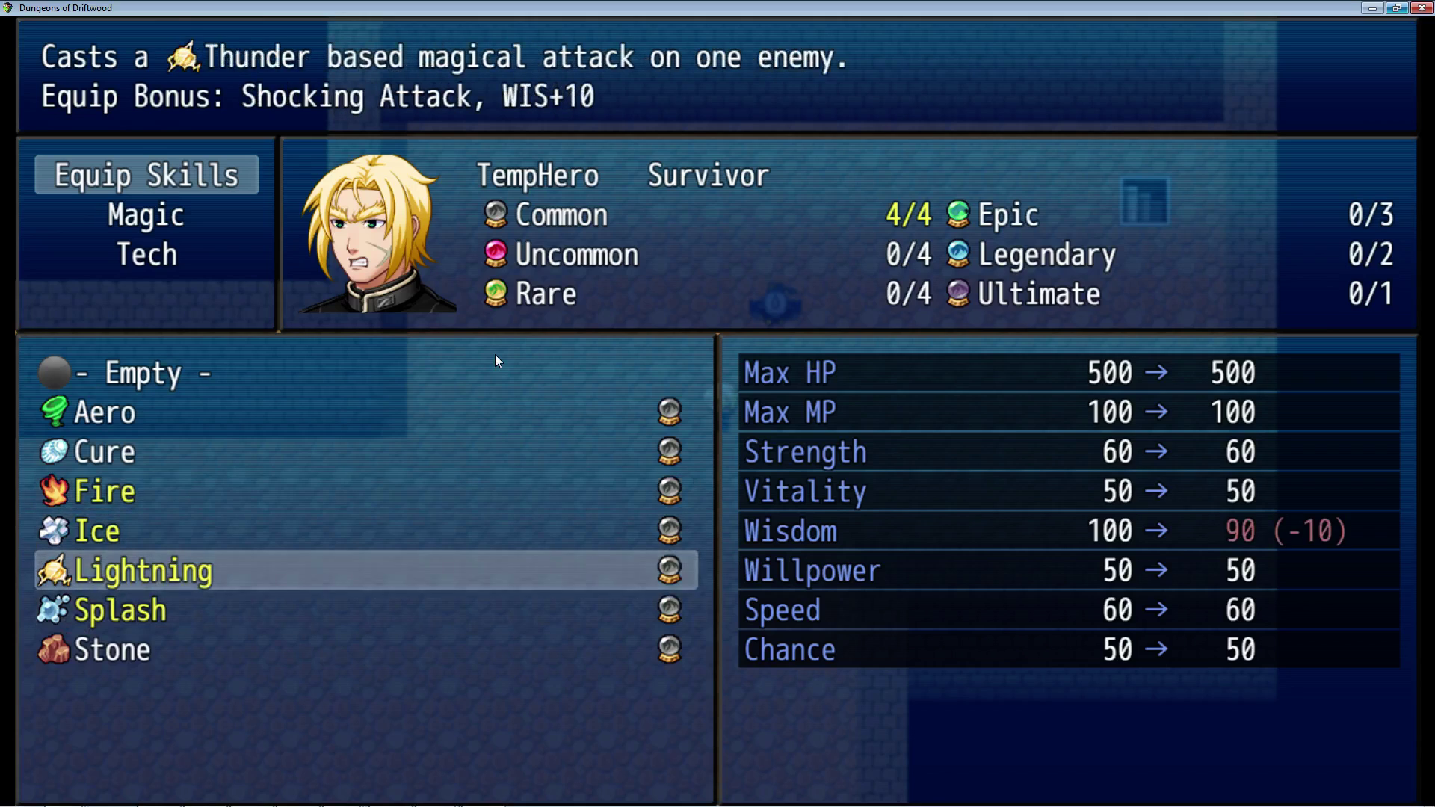
key(Up)
key(Up)
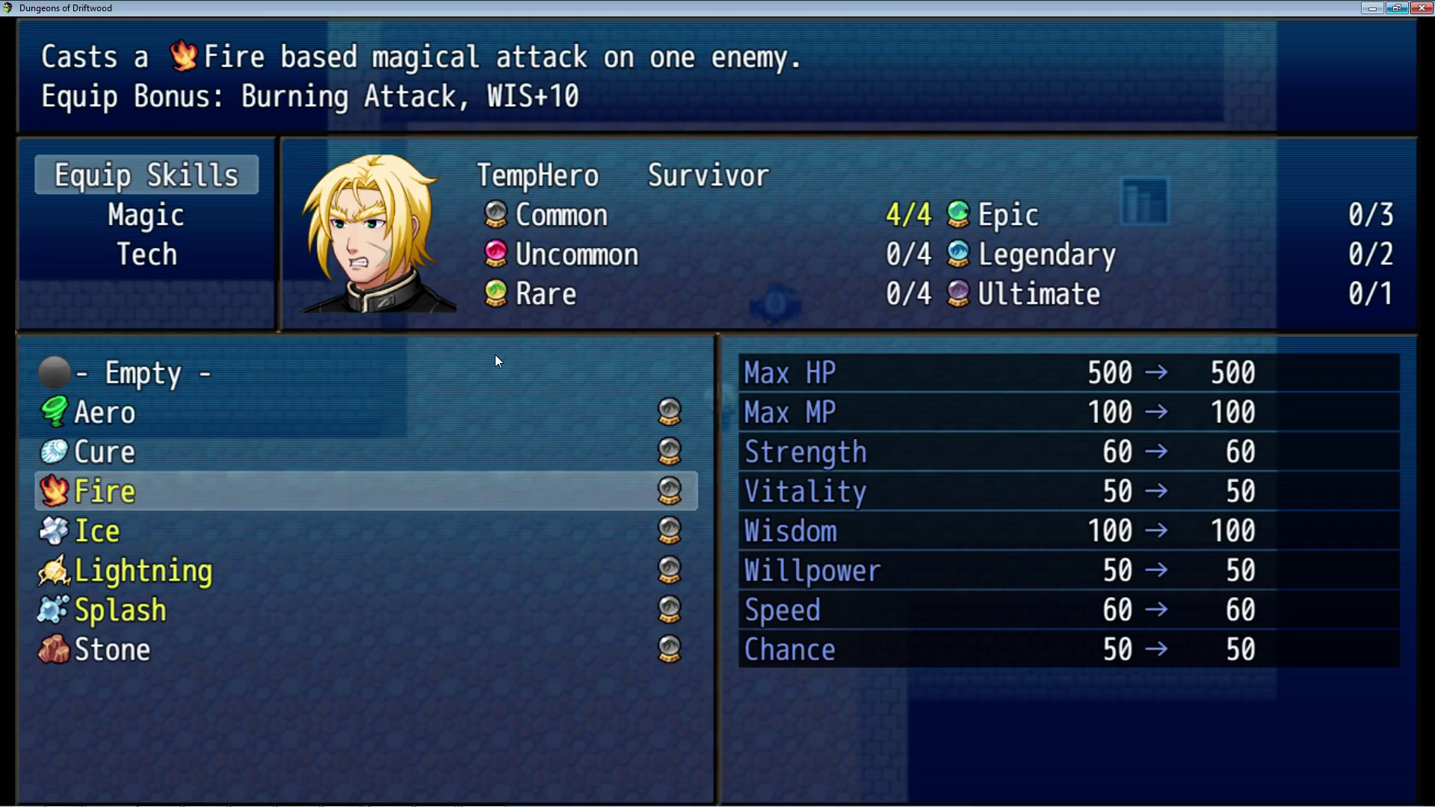
key(Down)
key(Up)
key(Down)
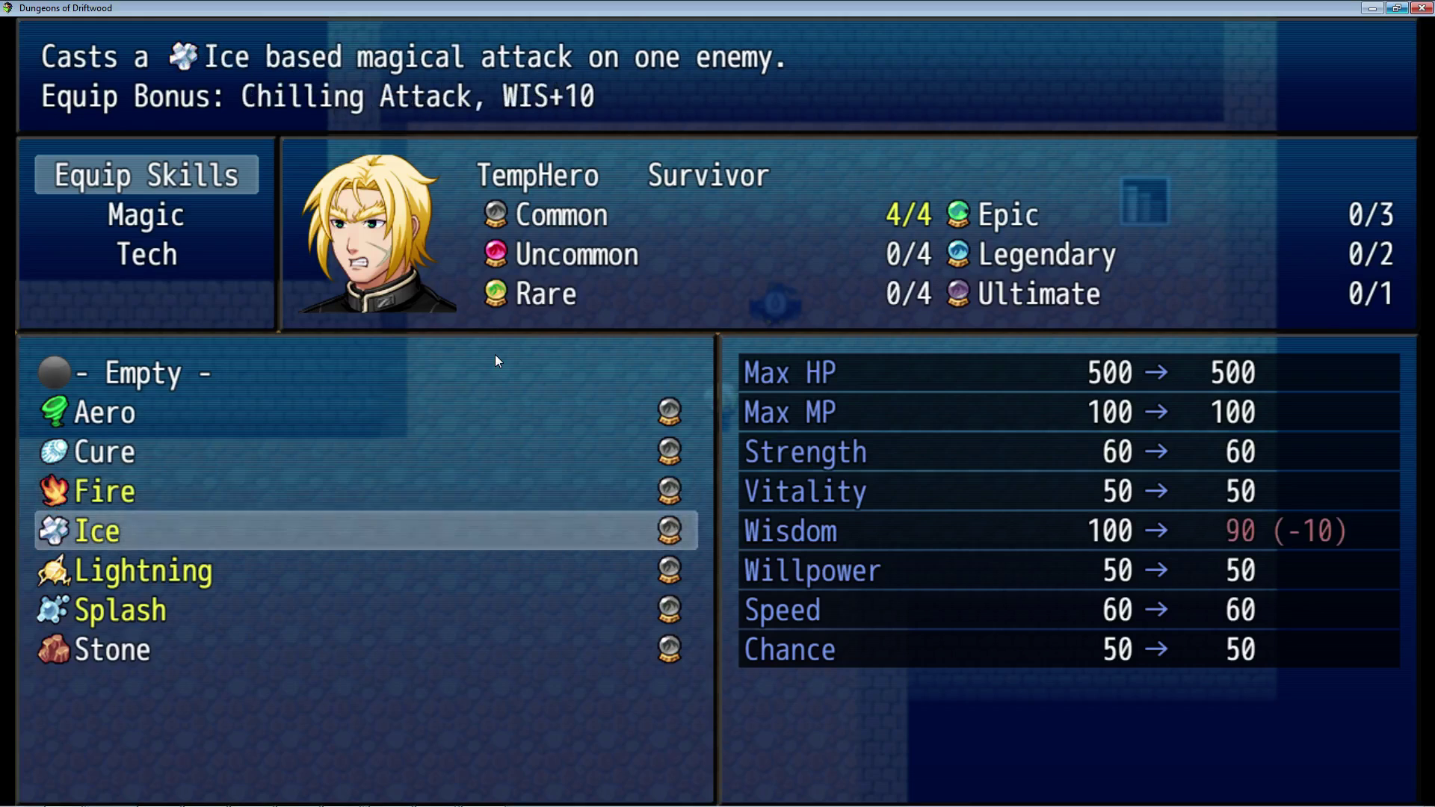
key(Up)
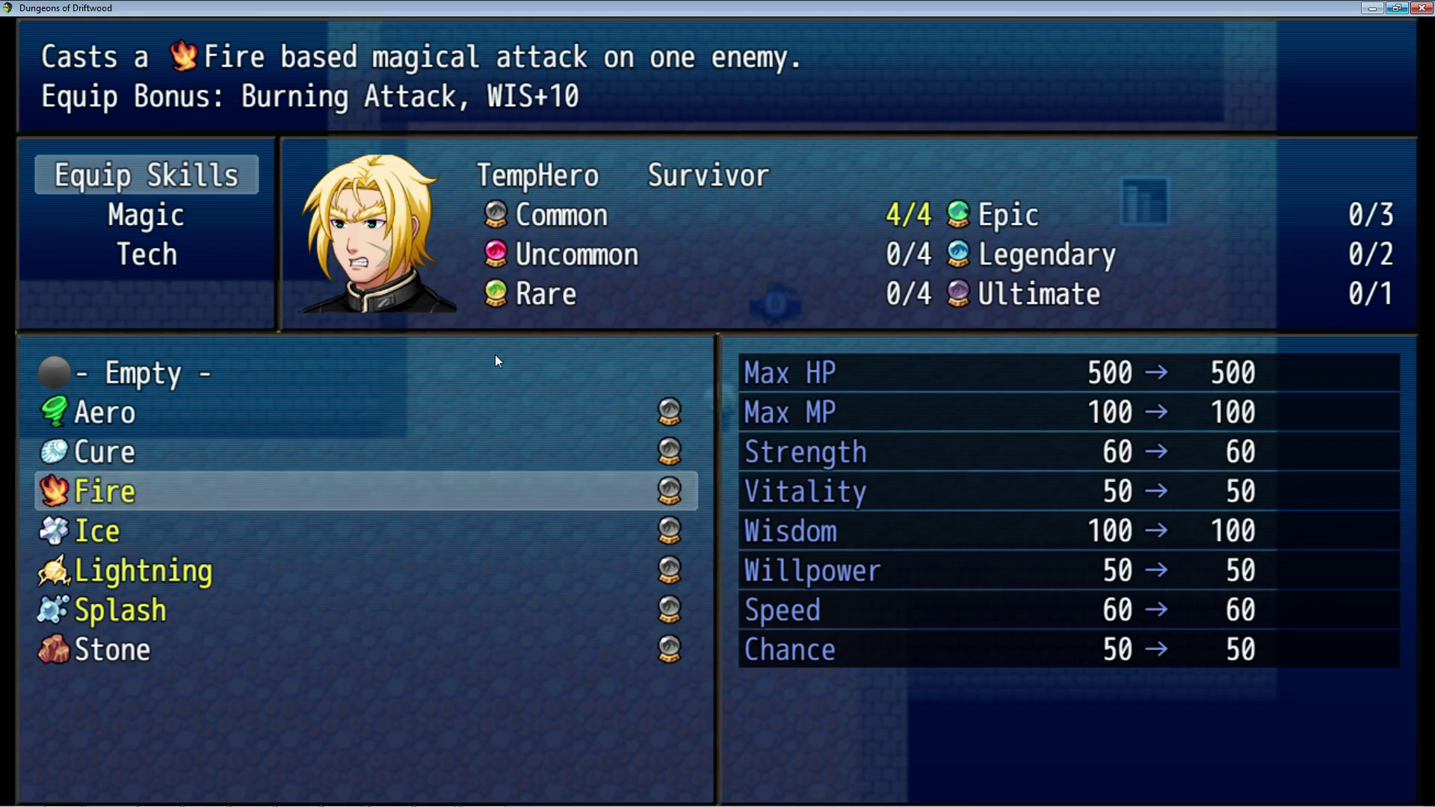
key(Down)
key(Down)
key(Up)
key(Up)
key(Down)
key(Up)
key(Down)
key(Up)
key(Down)
key(Up)
key(Down)
key(Up)
key(Down)
key(Up)
key(Down)
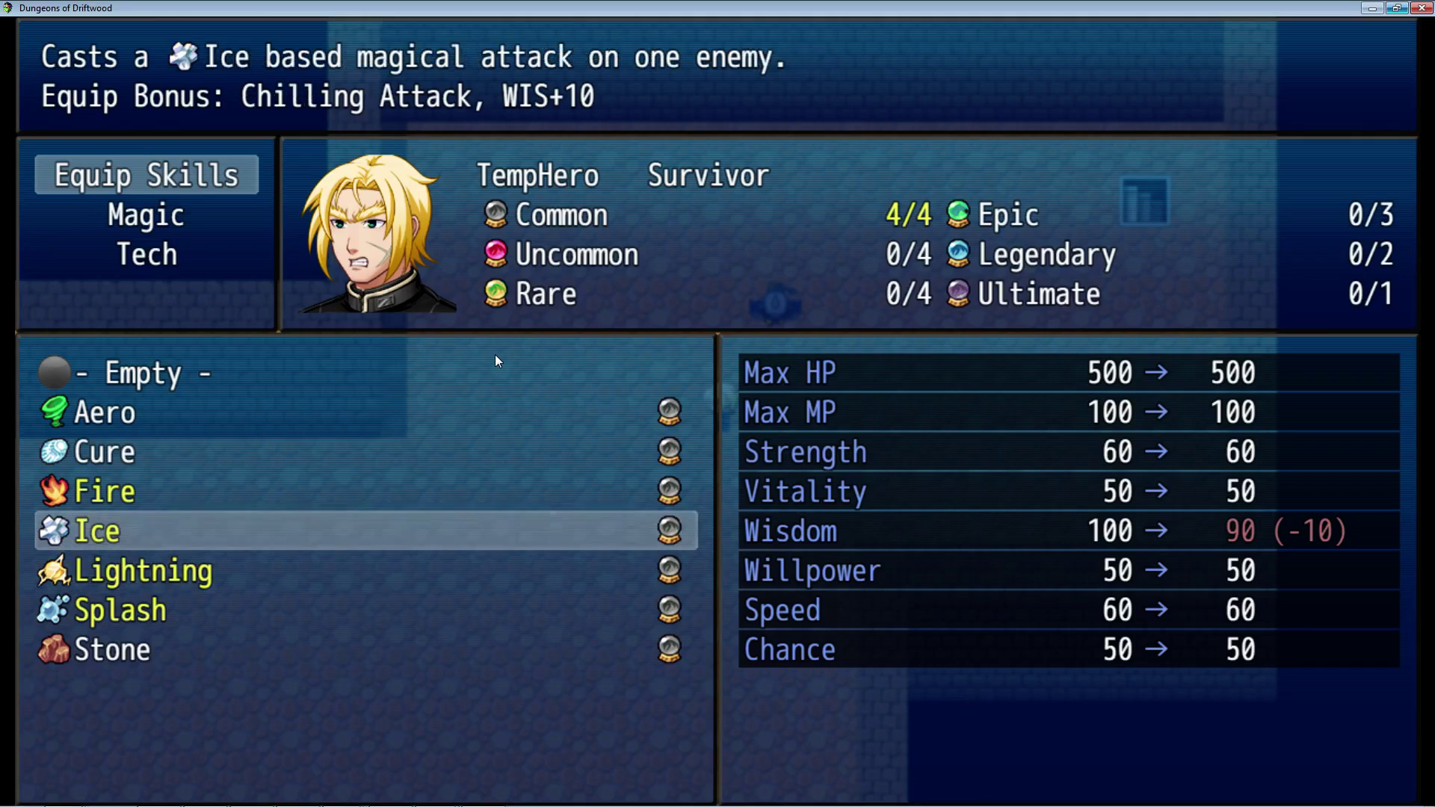
Examine how choosing Fire, Ice, Lightning or Splash, all already equipped, affects the stat preview for the first slot.
key(Up)
key(Down)
key(Down)
key(Down)
key(Up)
key(Up)
key(Up)
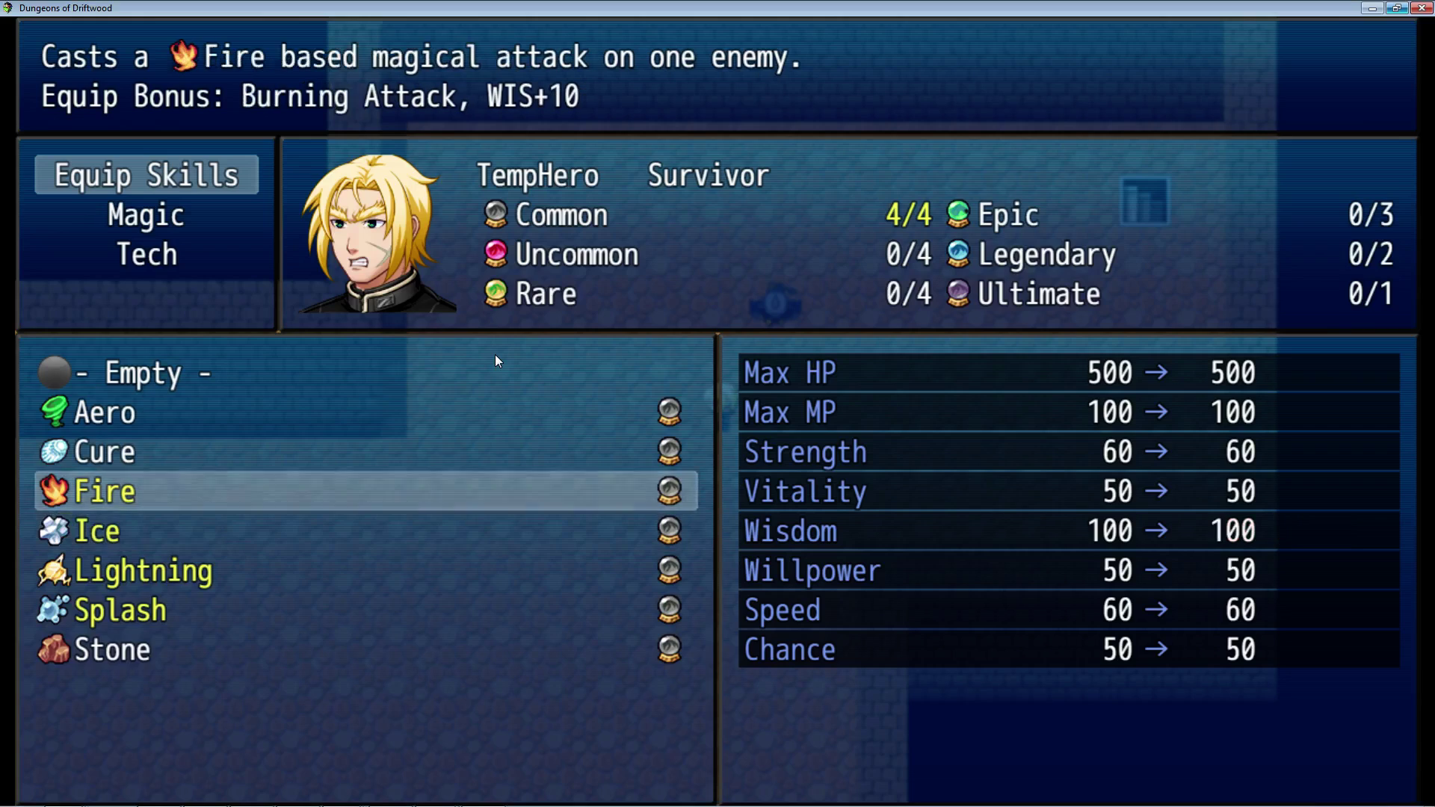
key(Down)
key(Down)
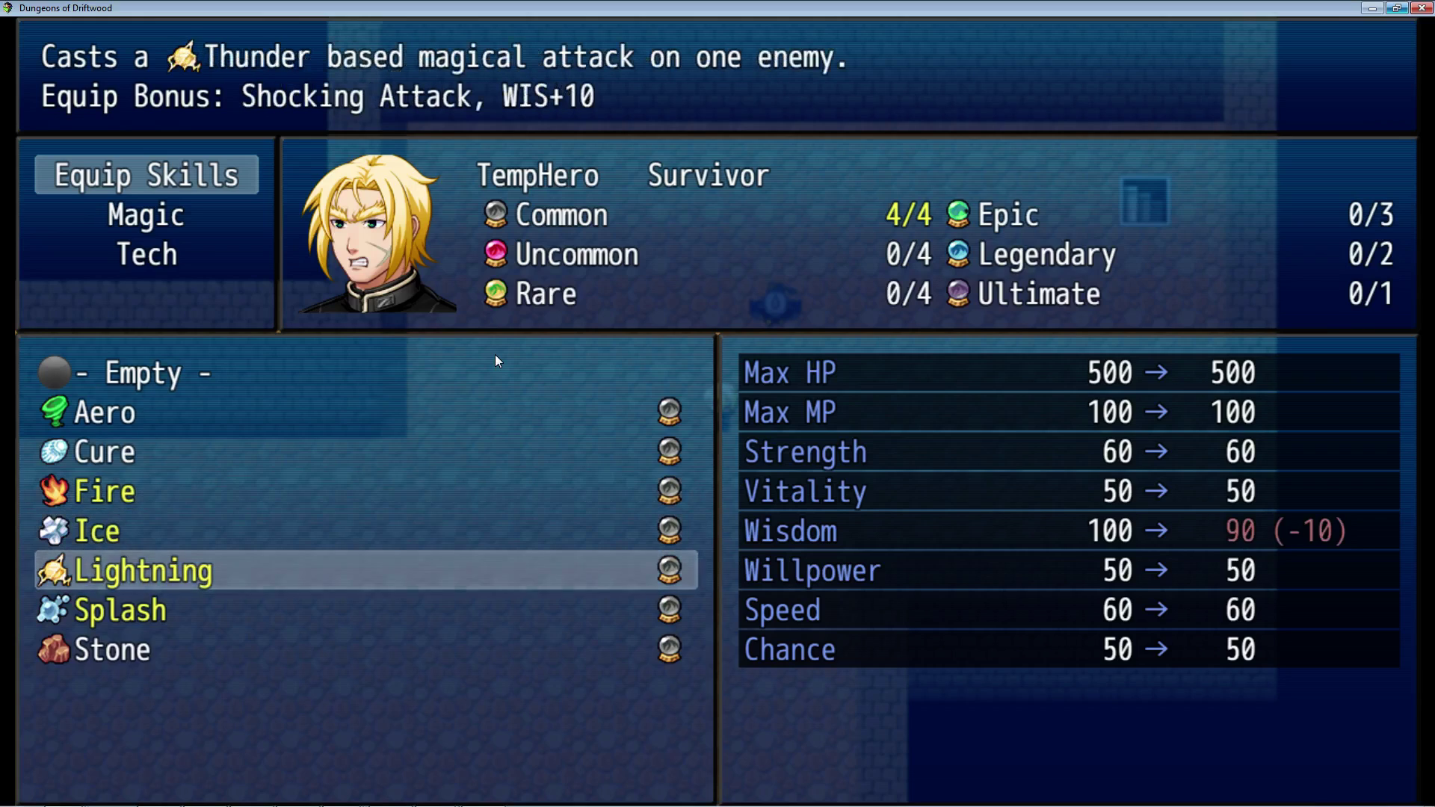
key(Up)
key(Up)
key(Down)
key(Down)
key(Down)
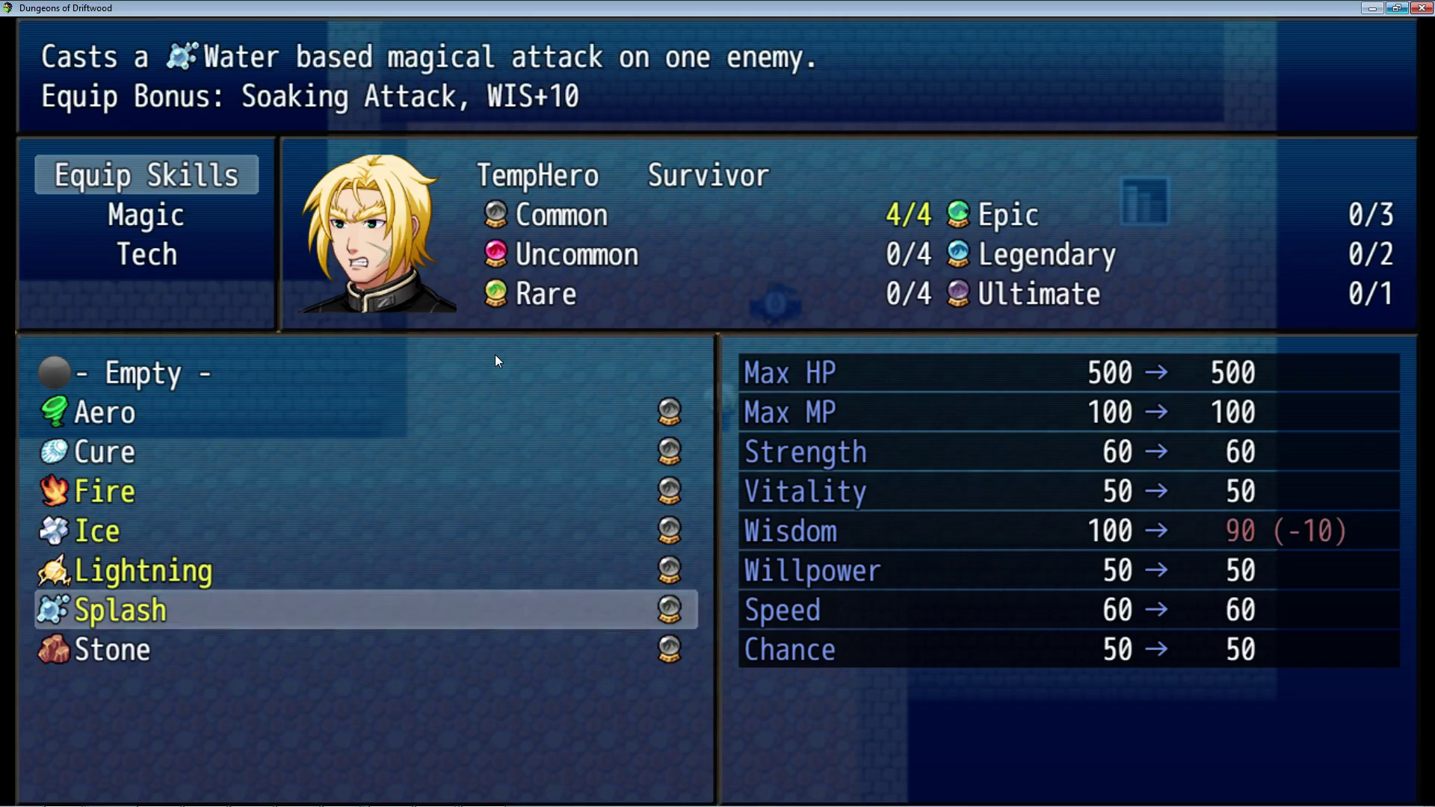
key(Up)
key(Down)
key(Down)
key(Up)
key(Up)
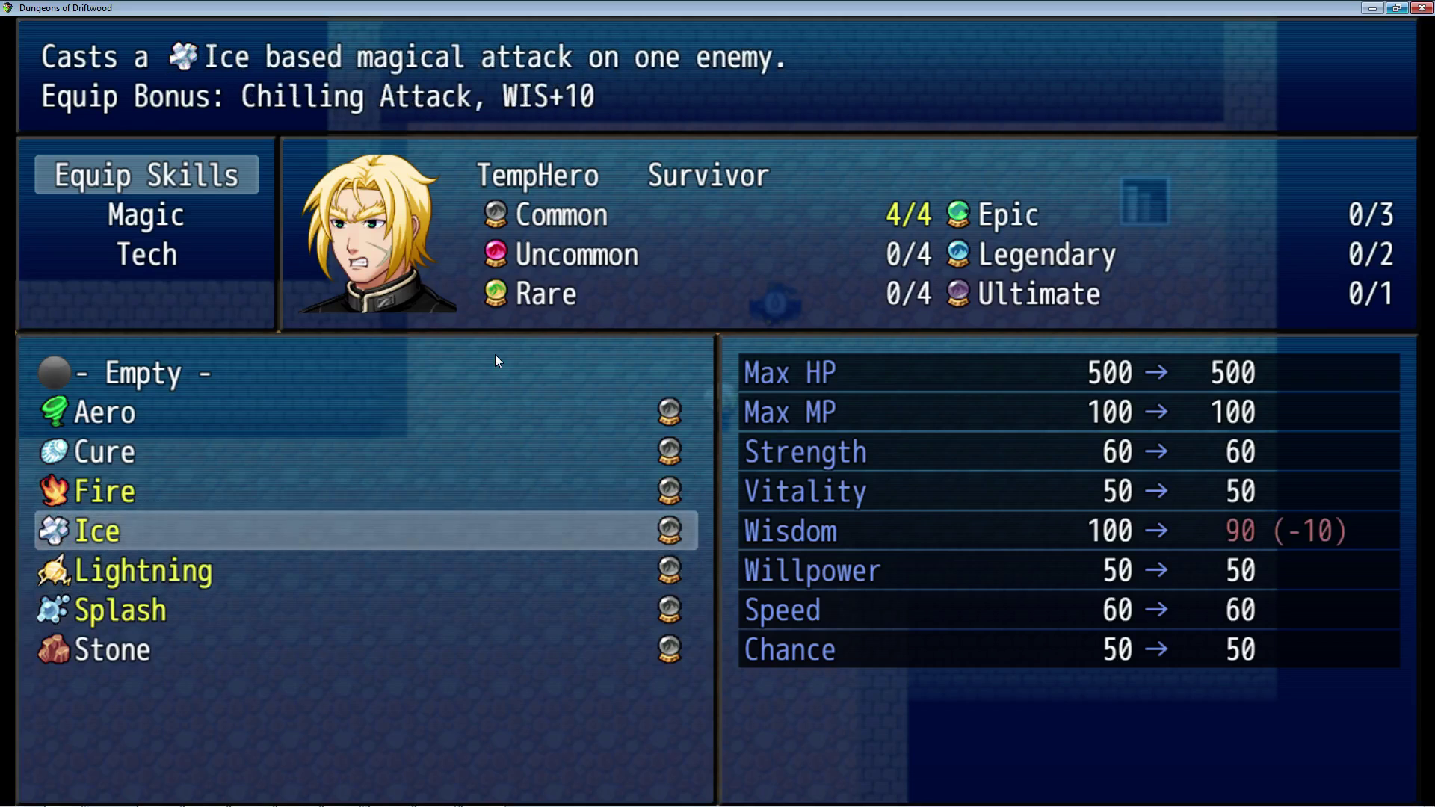
key(Down)
key(Down)
key(Up)
key(Up)
key(Up)
key(Up)
key(Down)
key(Down)
key(Down)
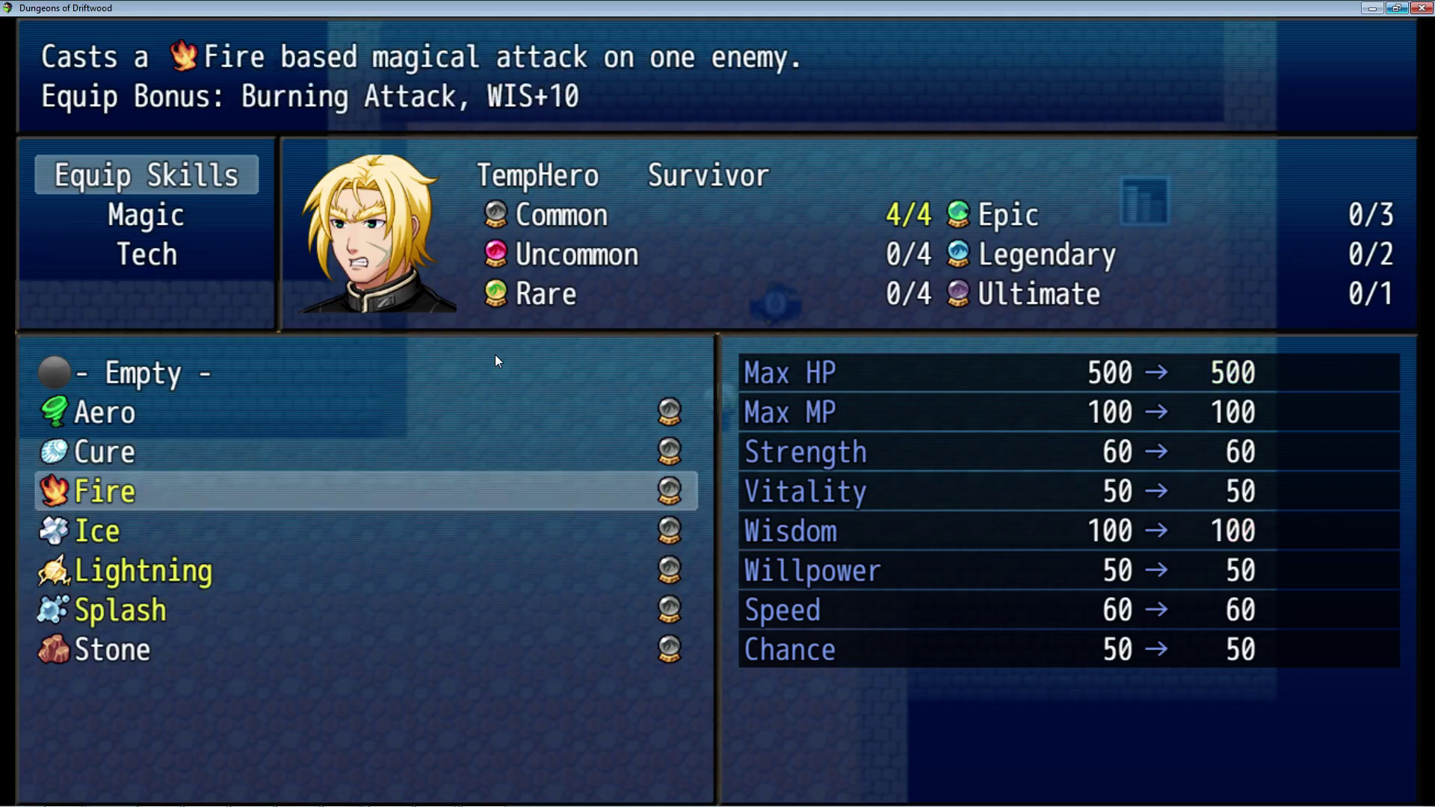
key(Down)
key(Up)
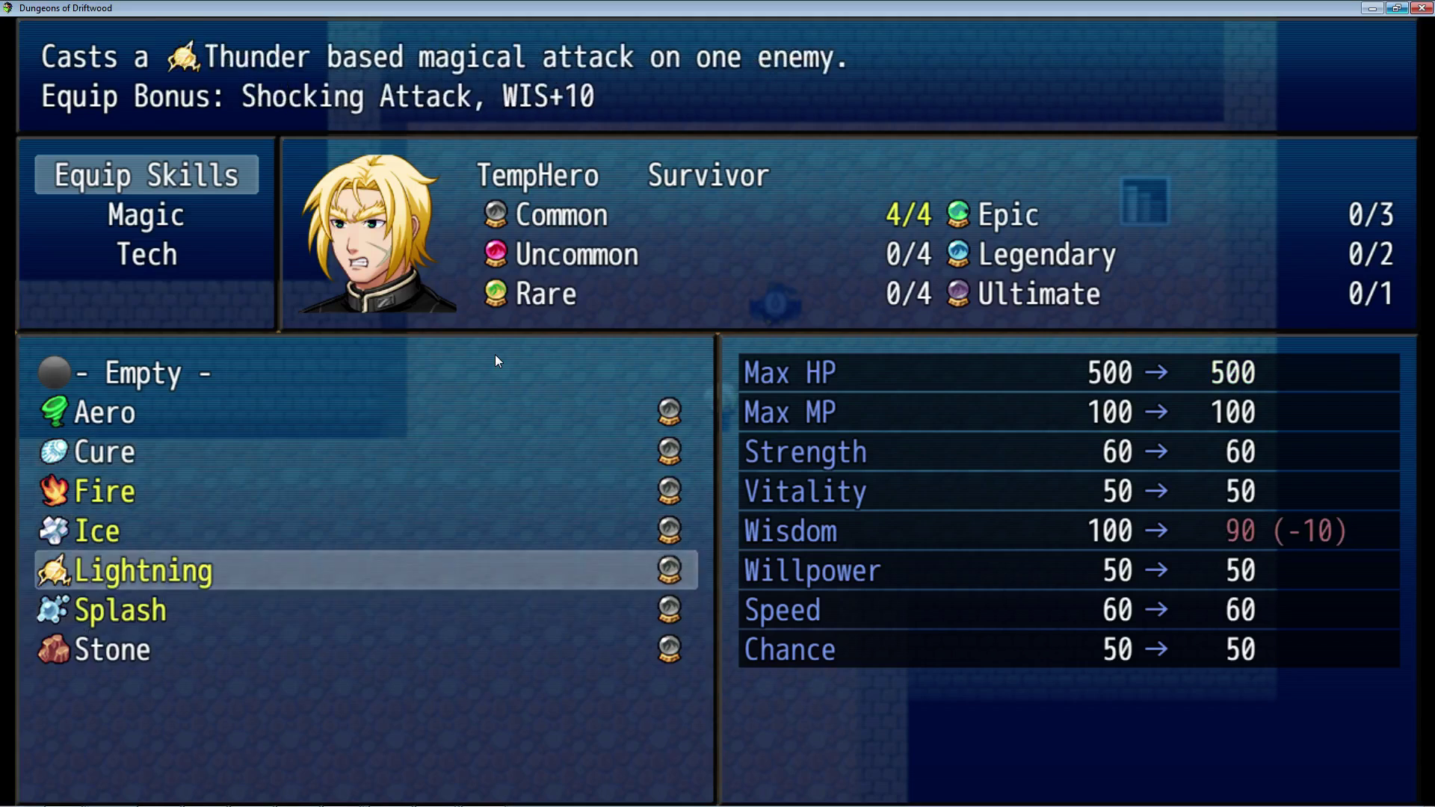
key(Up)
key(Up)
key(Up)
key(Down)
key(Up)
key(Down)
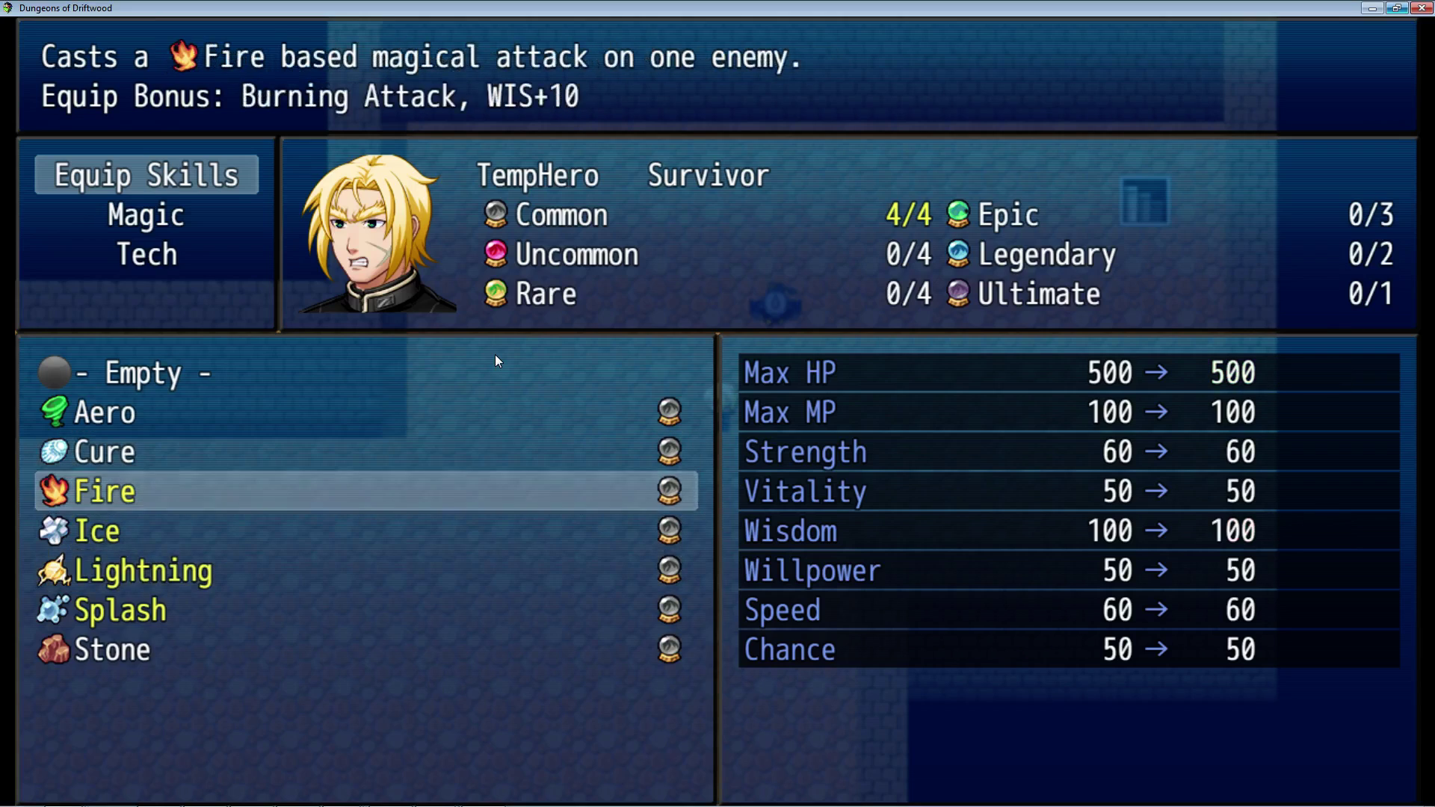
key(Down)
key(Down)
key(Down)
key(Up)
key(Down)
key(Up)
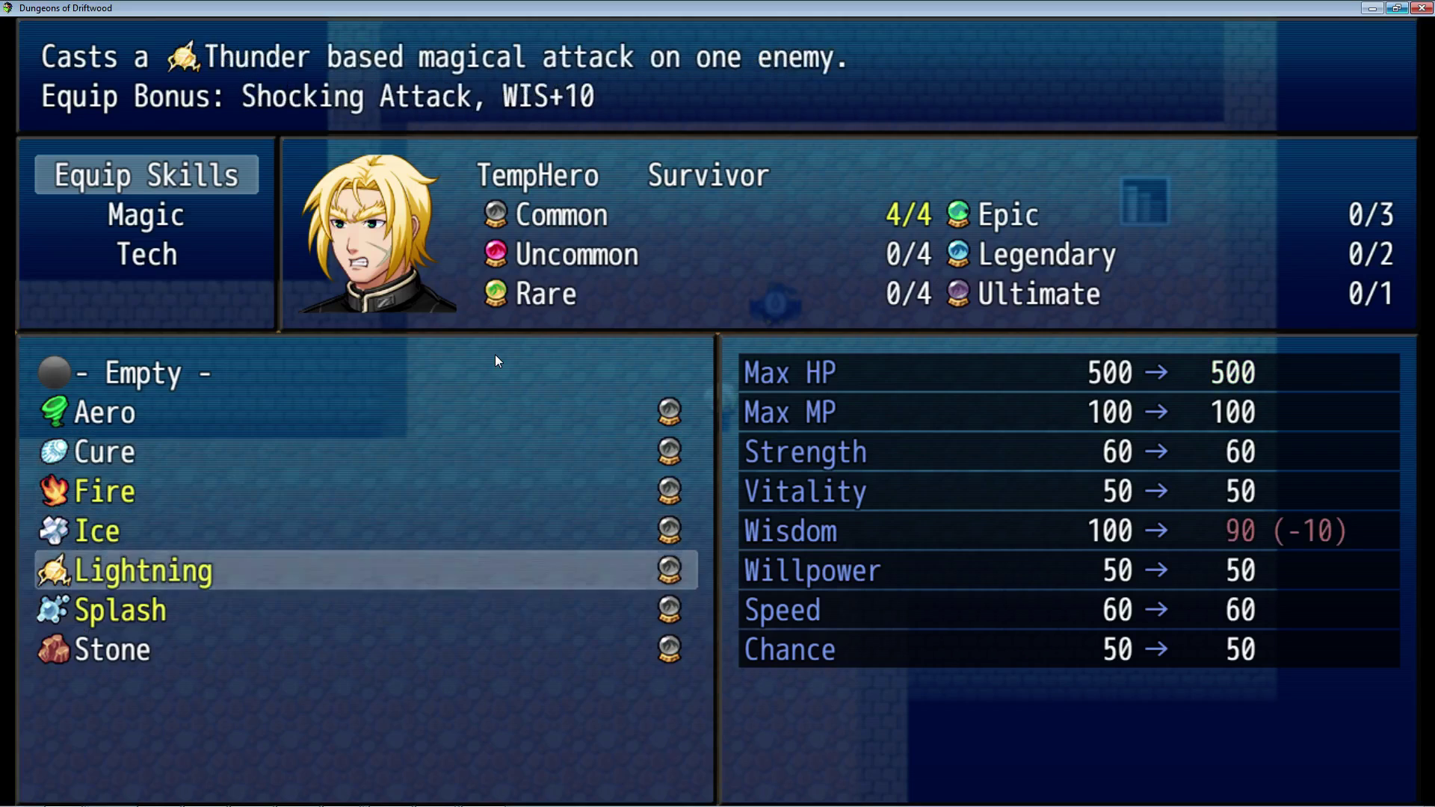
key(Up)
key(Up)
key(Down)
key(Down)
key(Down)
key(Up)
key(Up)
key(Up)
key(Down)
key(Up)
Equip Cure in the first skill slot in place of Fire.
key(Up)
key(Up)
key(Down)
key(Return)
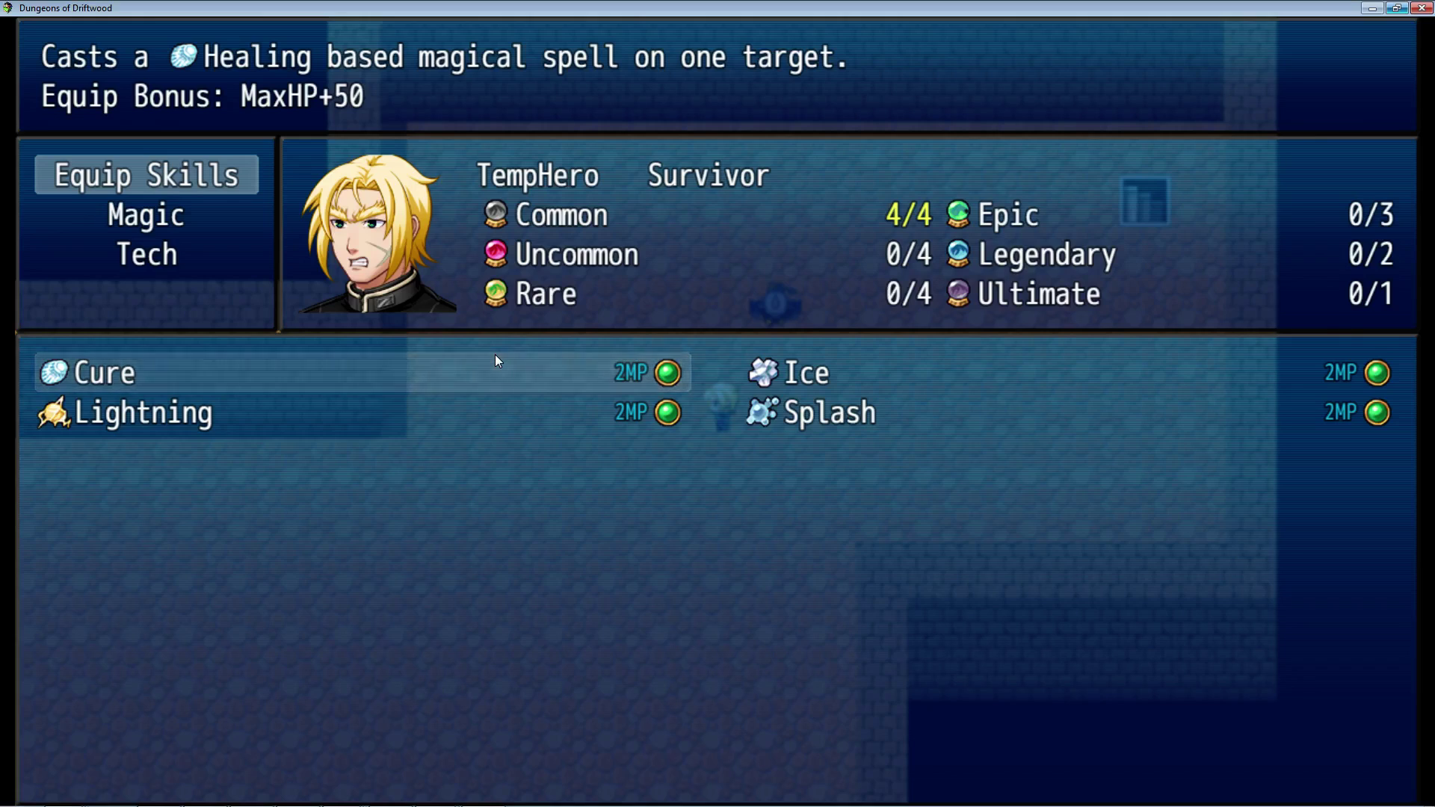
Review the four equipped skills: Cure, Ice, Lightning and Splash.
key(Right)
key(Down)
key(Left)
key(Up)
key(Down)
key(Right)
key(Up)
key(Left)
key(Down)
Leave the equipped skills, open the Magic category and look through its spells.
key(Escape)
key(Down)
key(Return)
key(Down)
key(Down)
key(Right)
key(Up)
key(Left)
key(Up)
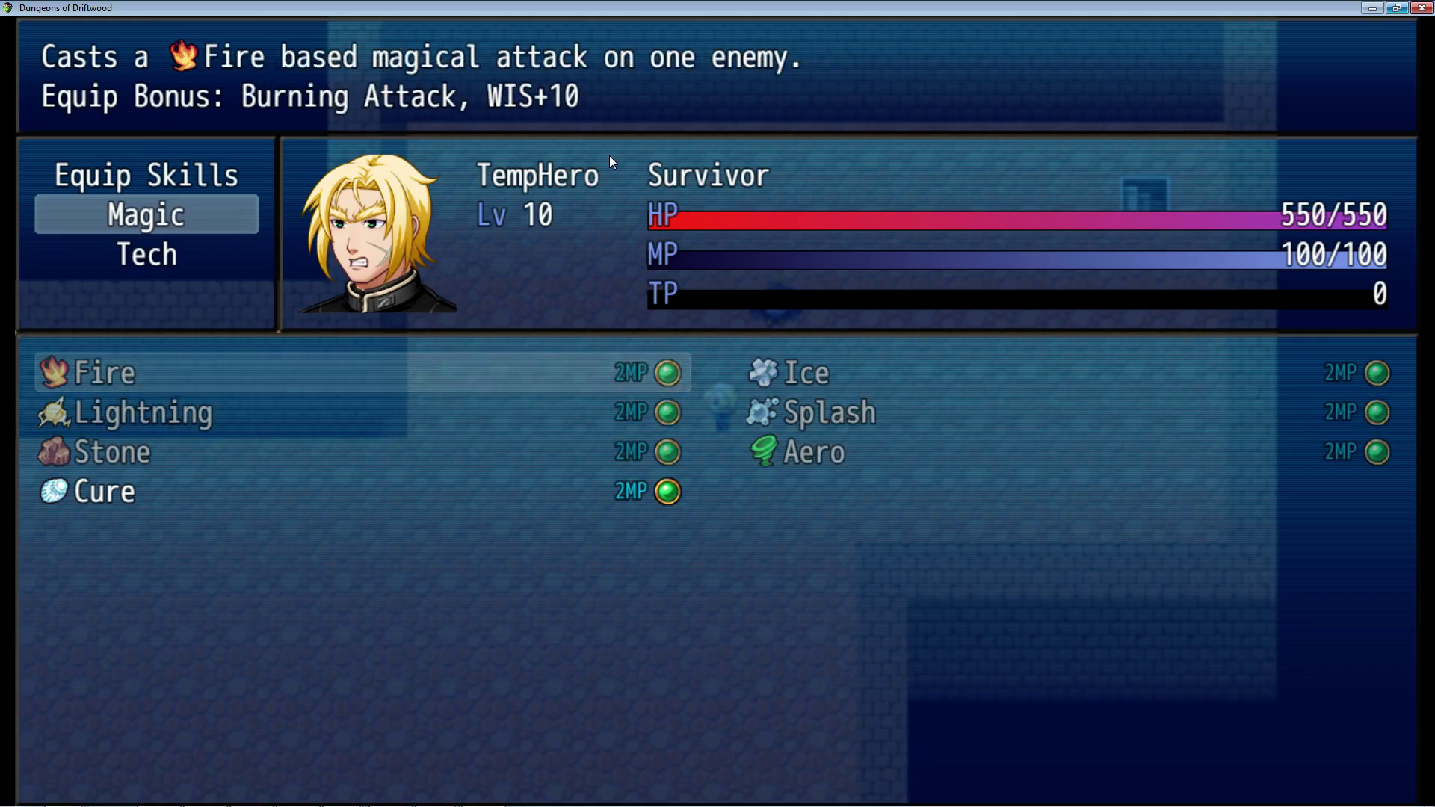
Look through the Magic spells and read the descriptions and equip bonuses of the usable and unusable ones.
key(Down)
key(Right)
key(Up)
key(Left)
key(Down)
key(Right)
key(Right)
key(Up)
key(Right)
key(Up)
key(Left)
key(Down)
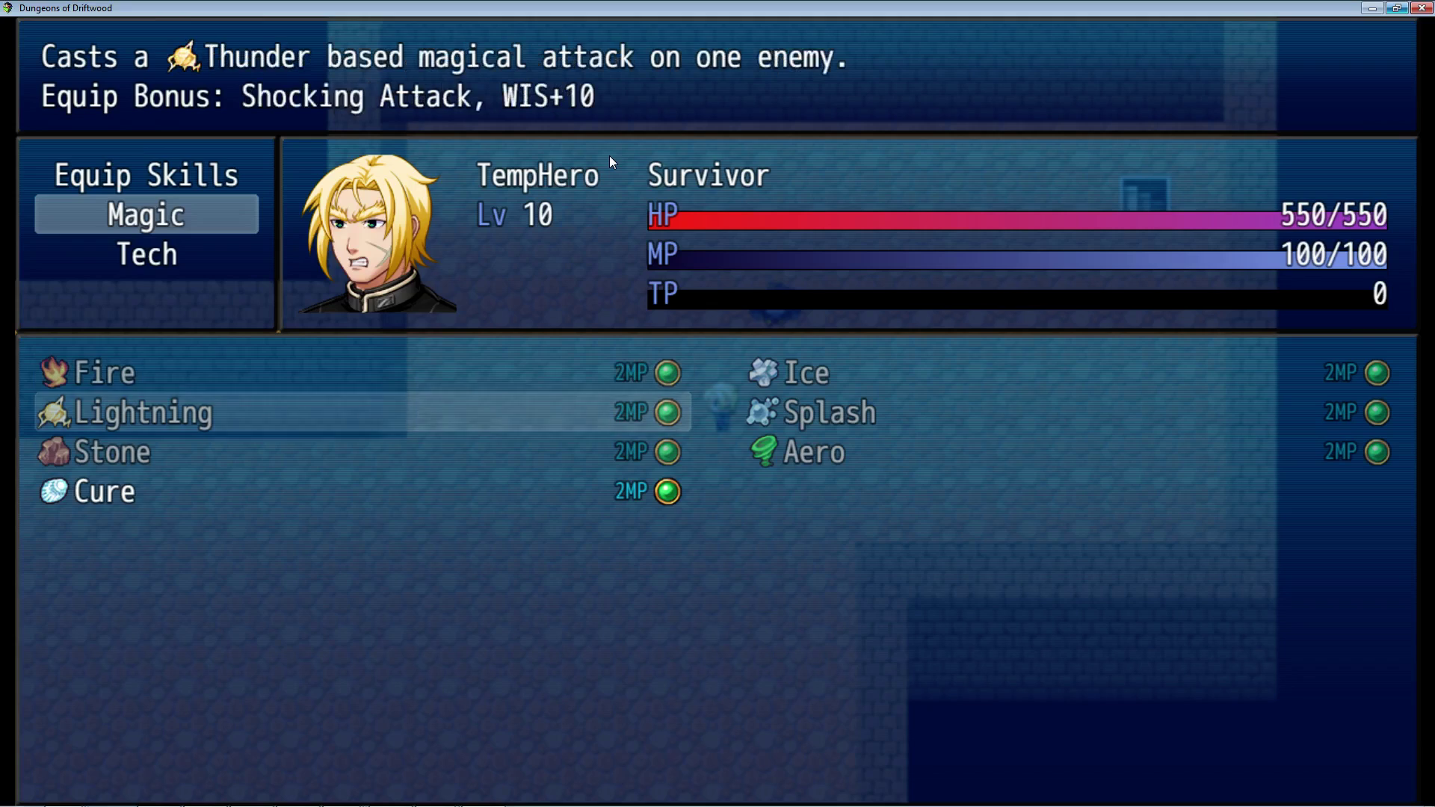
key(Right)
key(Down)
key(Left)
key(Down)
key(Up)
key(Down)
key(Up)
key(Up)
key(Up)
key(Right)
Leave the spell list and check the Tech category for available skills.
key(Escape)
key(Down)
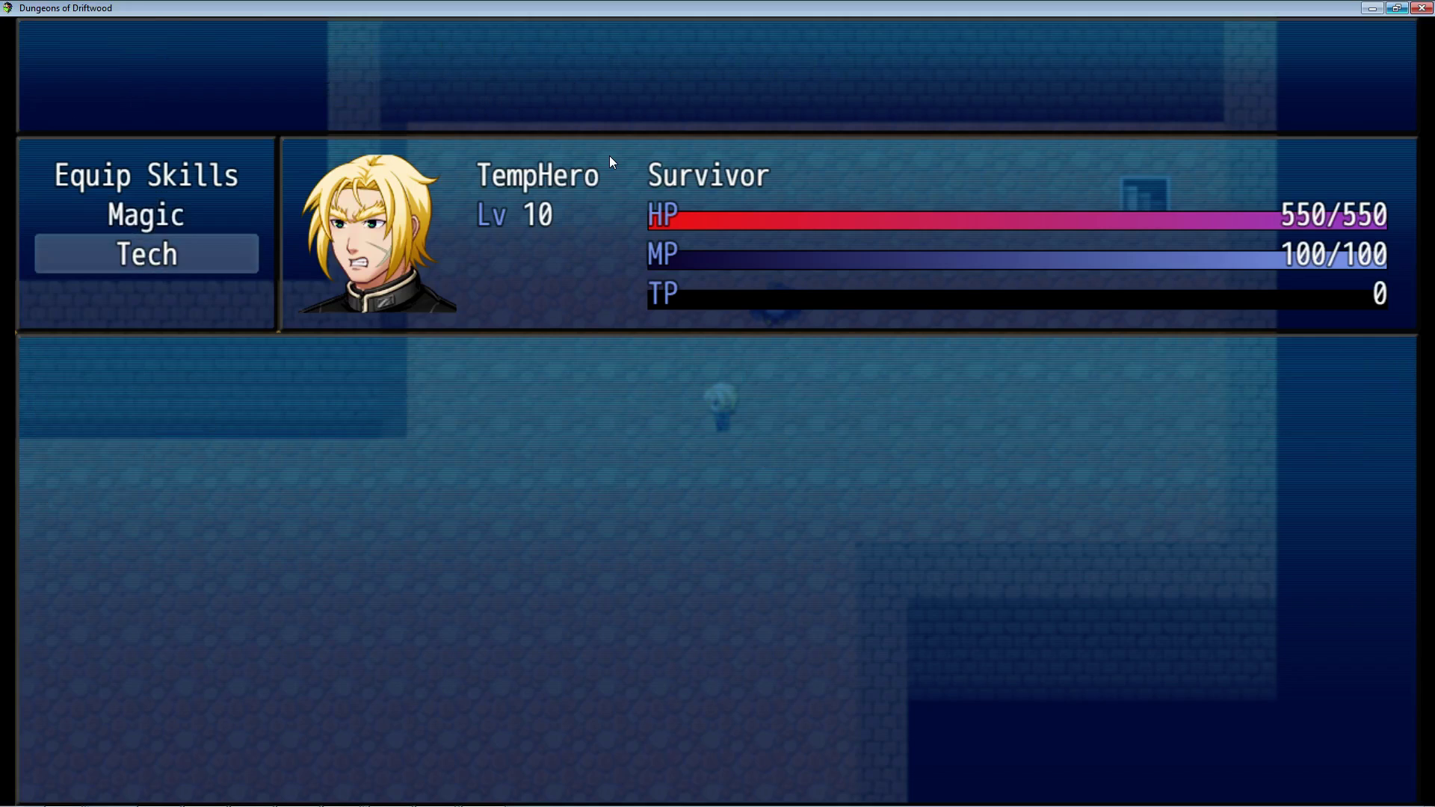
key(Up)
Leave the skills screen and open the Equip slot list for TempHero.
key(Escape)
key(Down)
key(Return)
key(Return)
key(Return)
Look through all of TempHero's equipment slots in order, from Weapon to Relic.
key(Down)
key(Down)
key(Down)
key(Down)
key(Down)
key(Down)
key(Down)
key(Down)
key(Down)
key(Down)
key(Down)
key(Down)
key(Down)
key(Down)
key(Down)
key(Down)
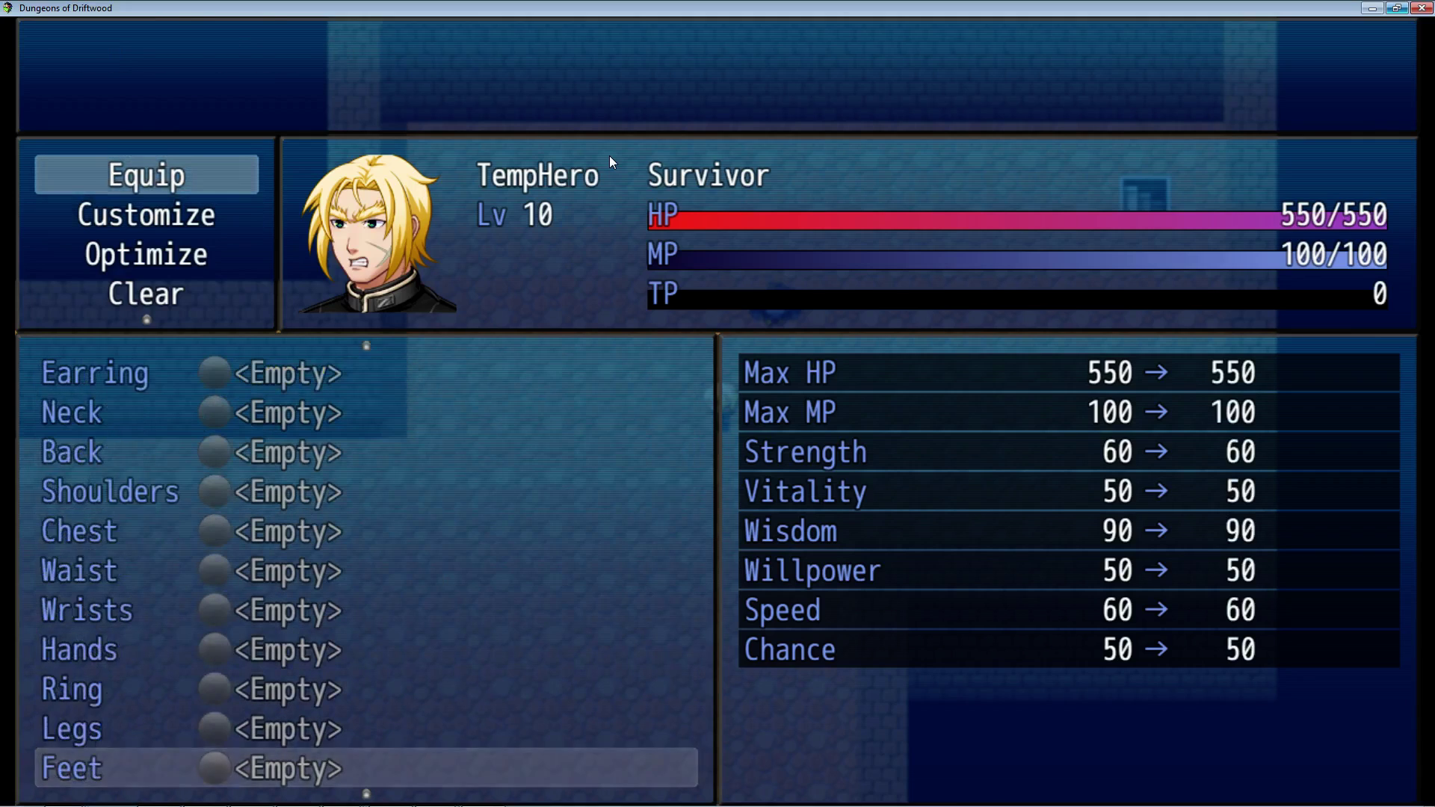
key(Down)
key(Down)
key(Down)
key(Down)
key(Down)
key(Down)
key(Down)
key(Down)
key(Down)
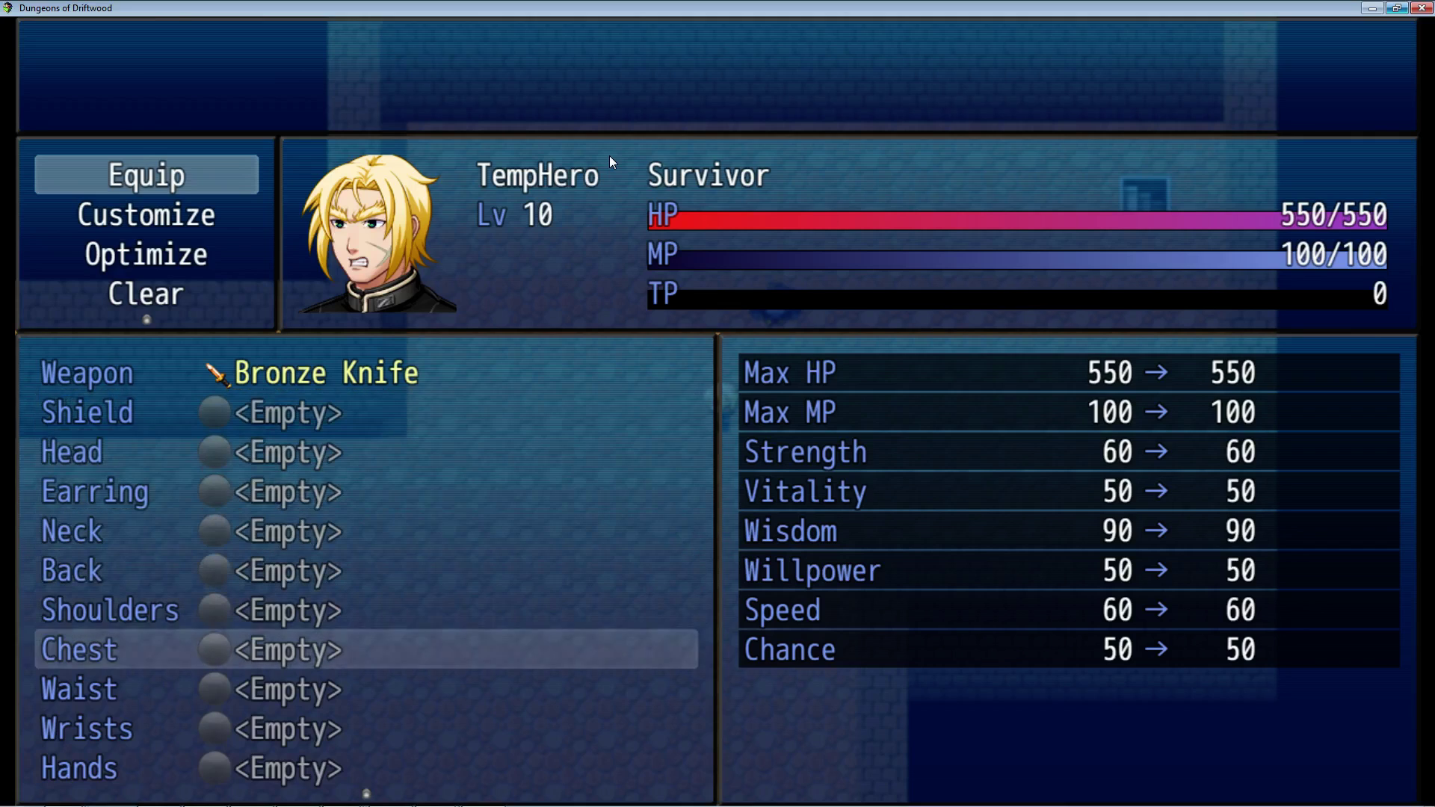
key(Down)
key(Down)
key(Down)
key(Down)
key(Down)
key(Down)
key(Down)
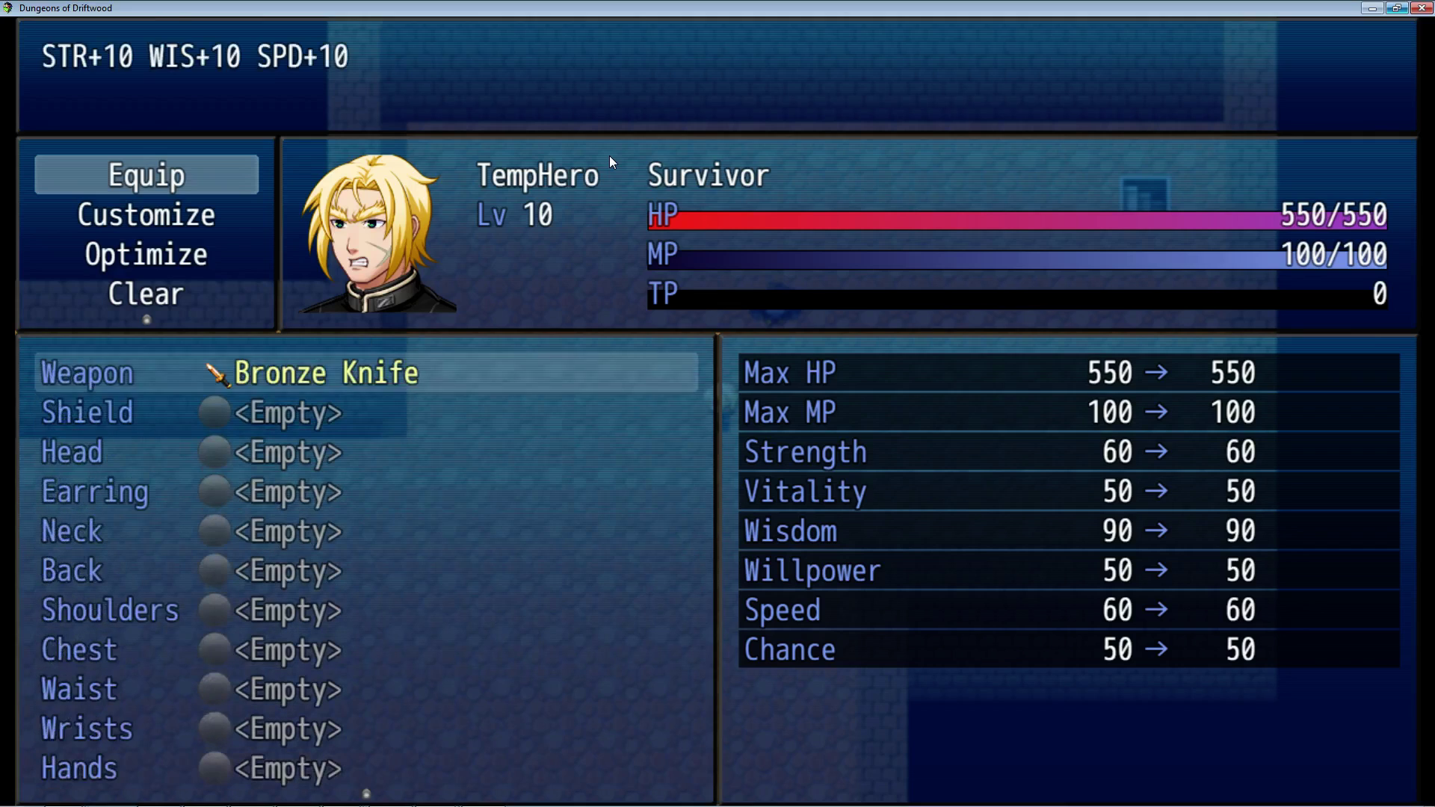
key(Down)
key(Down)
key(Down)
key(Down)
key(Down)
key(Down)
key(Down)
key(Down)
key(Down)
key(Down)
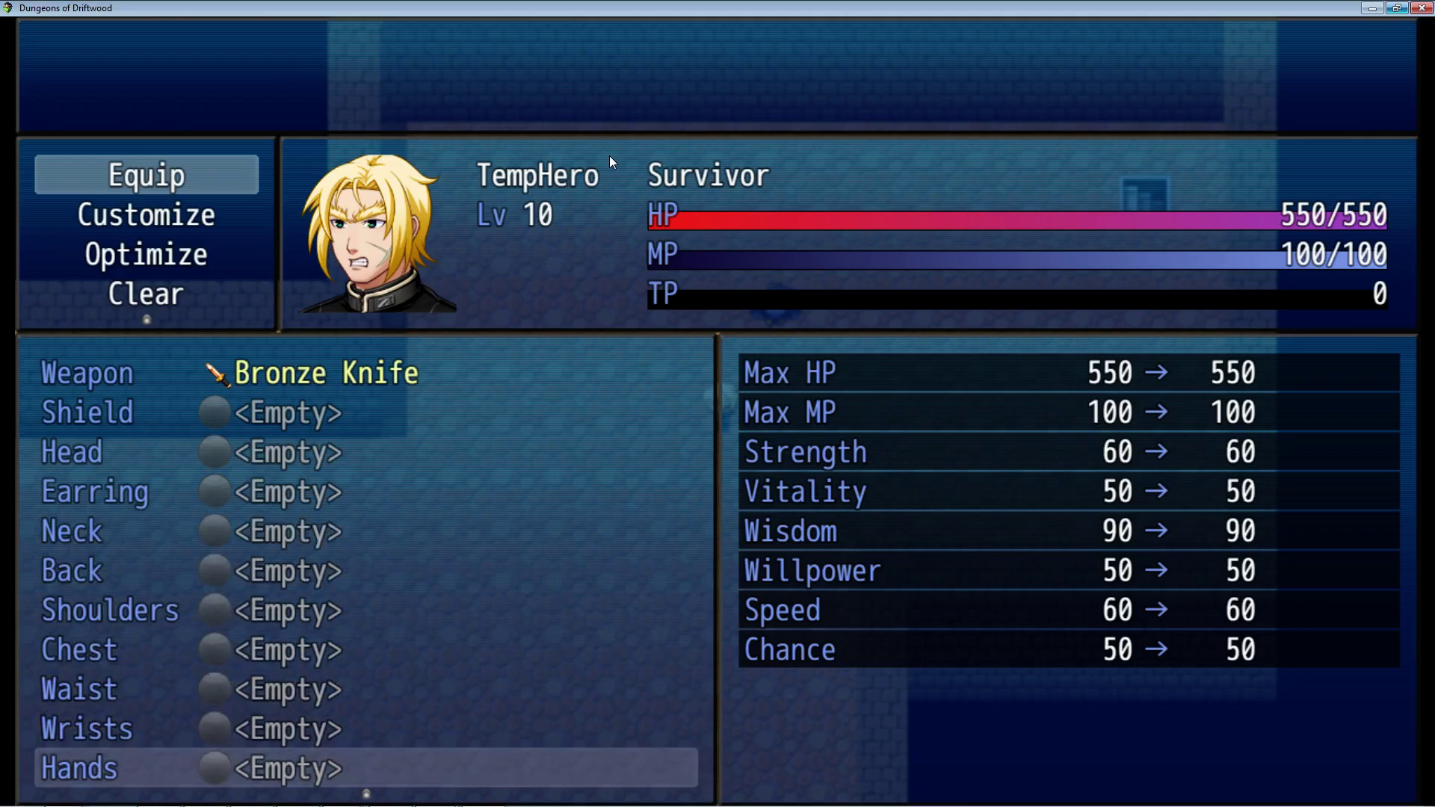
key(Down)
Review the equipment slots again in reverse order, from Relic back to Head.
key(Up)
key(Up)
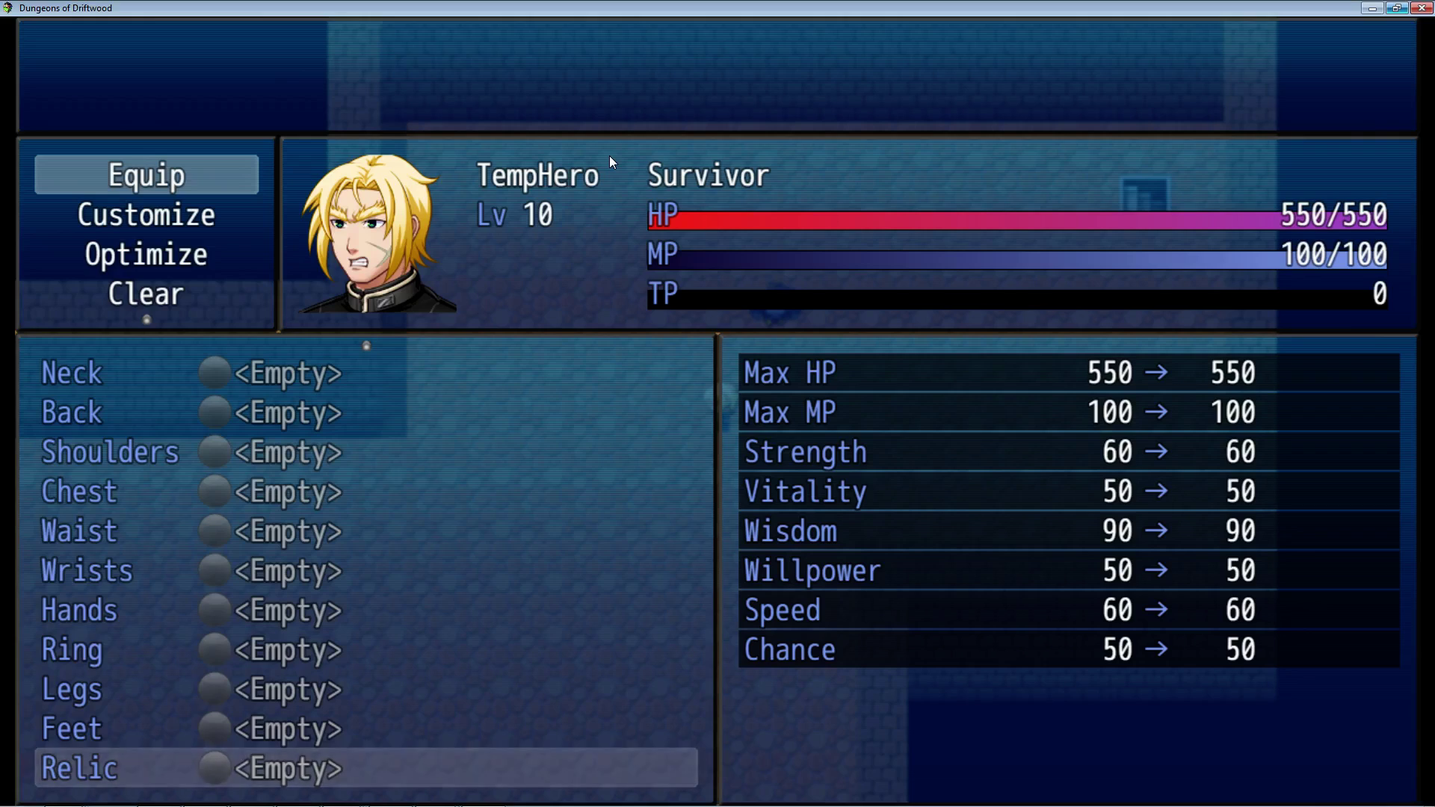
key(Up)
key(Up)
key(Up)
key(Up)
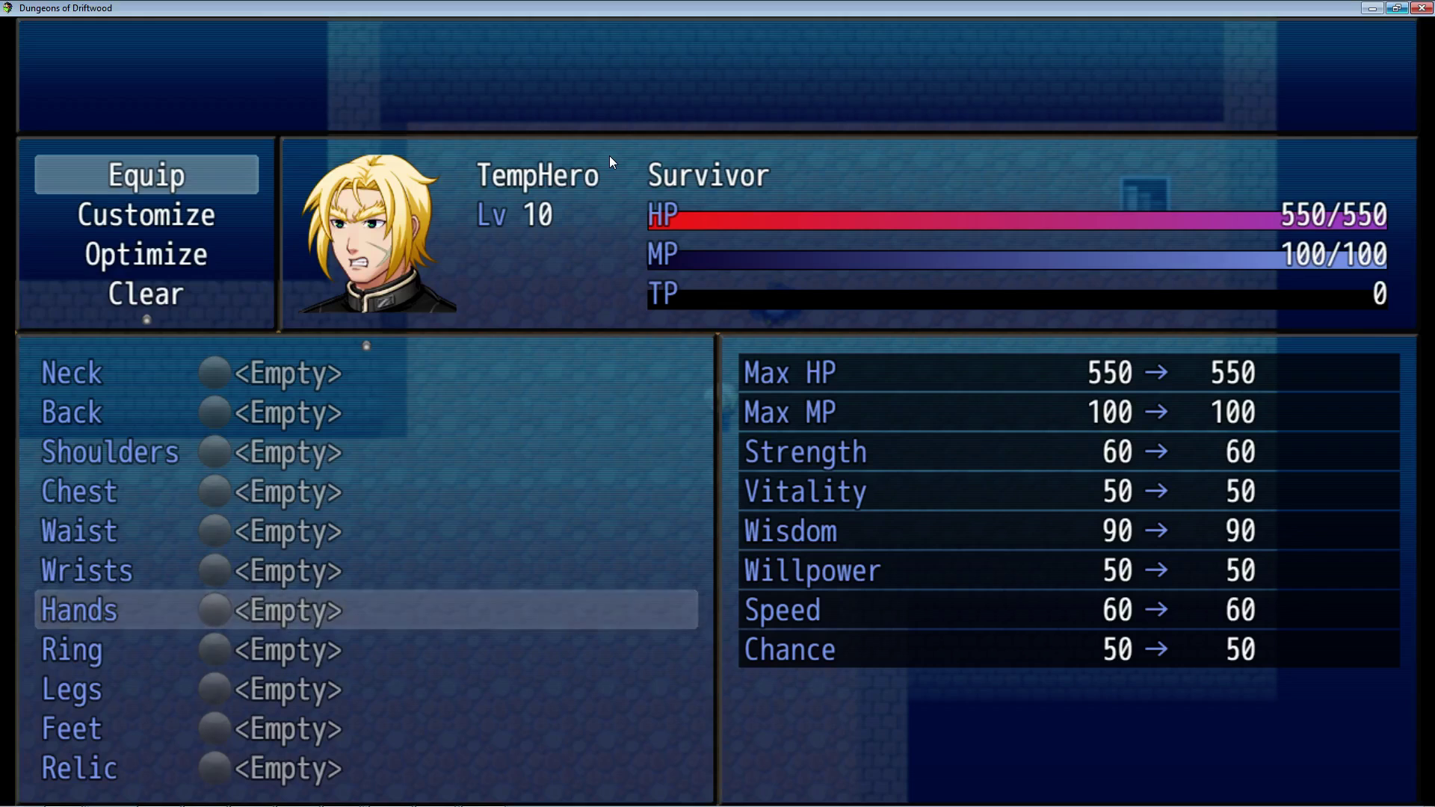
key(Up)
key(Up)
key(Up)
key(Up)
key(Up)
key(Up)
key(Up)
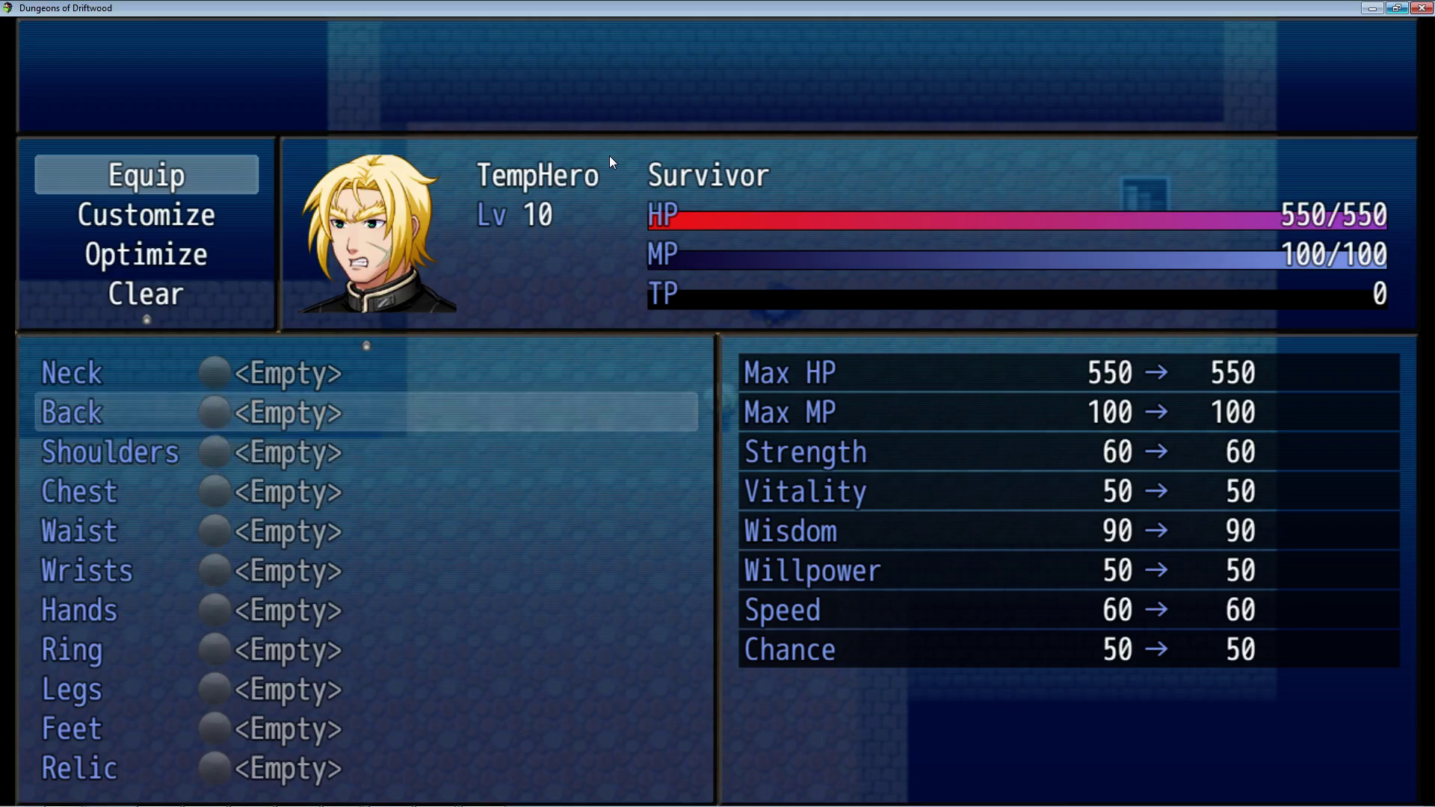
key(Up)
key(Up)
key(Up)
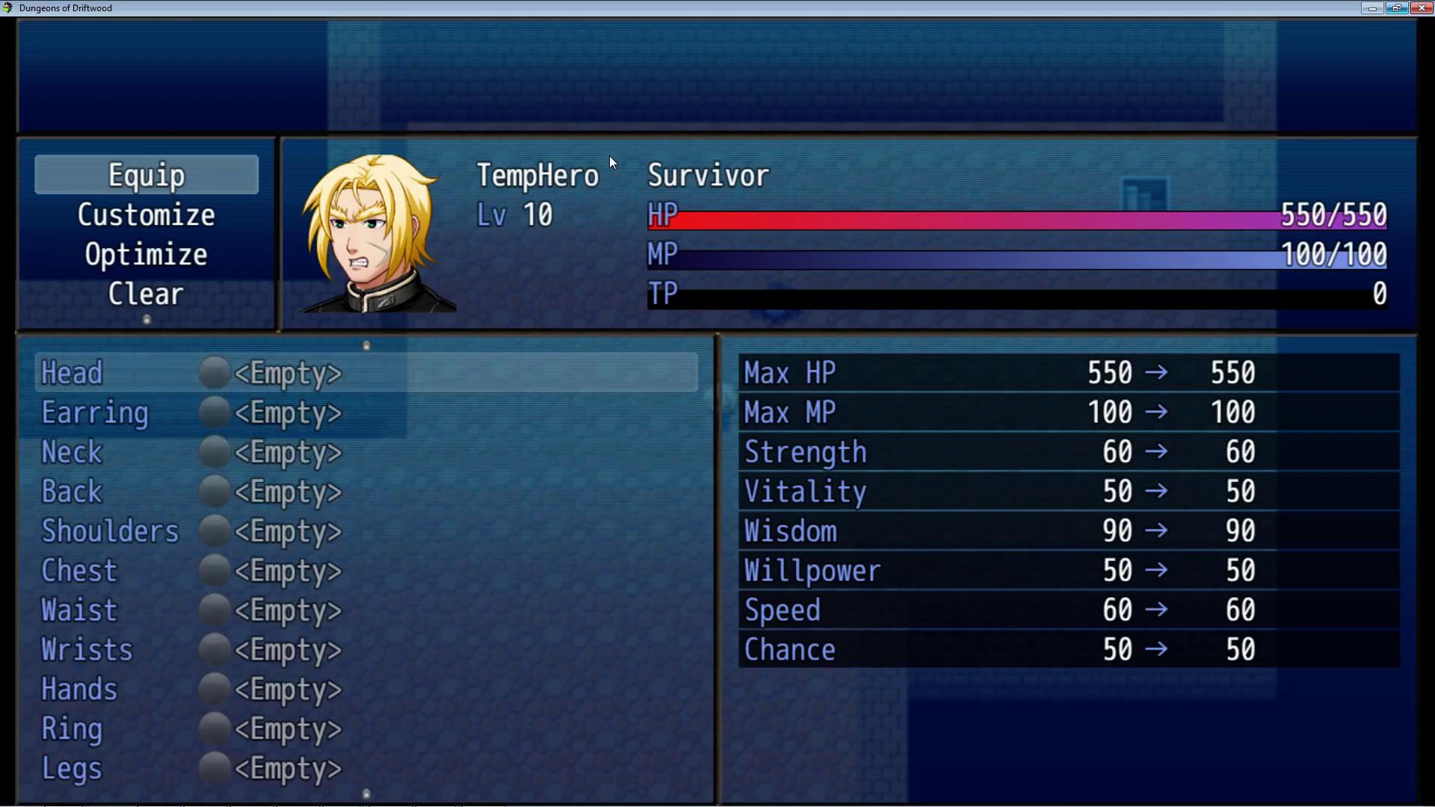
key(Up)
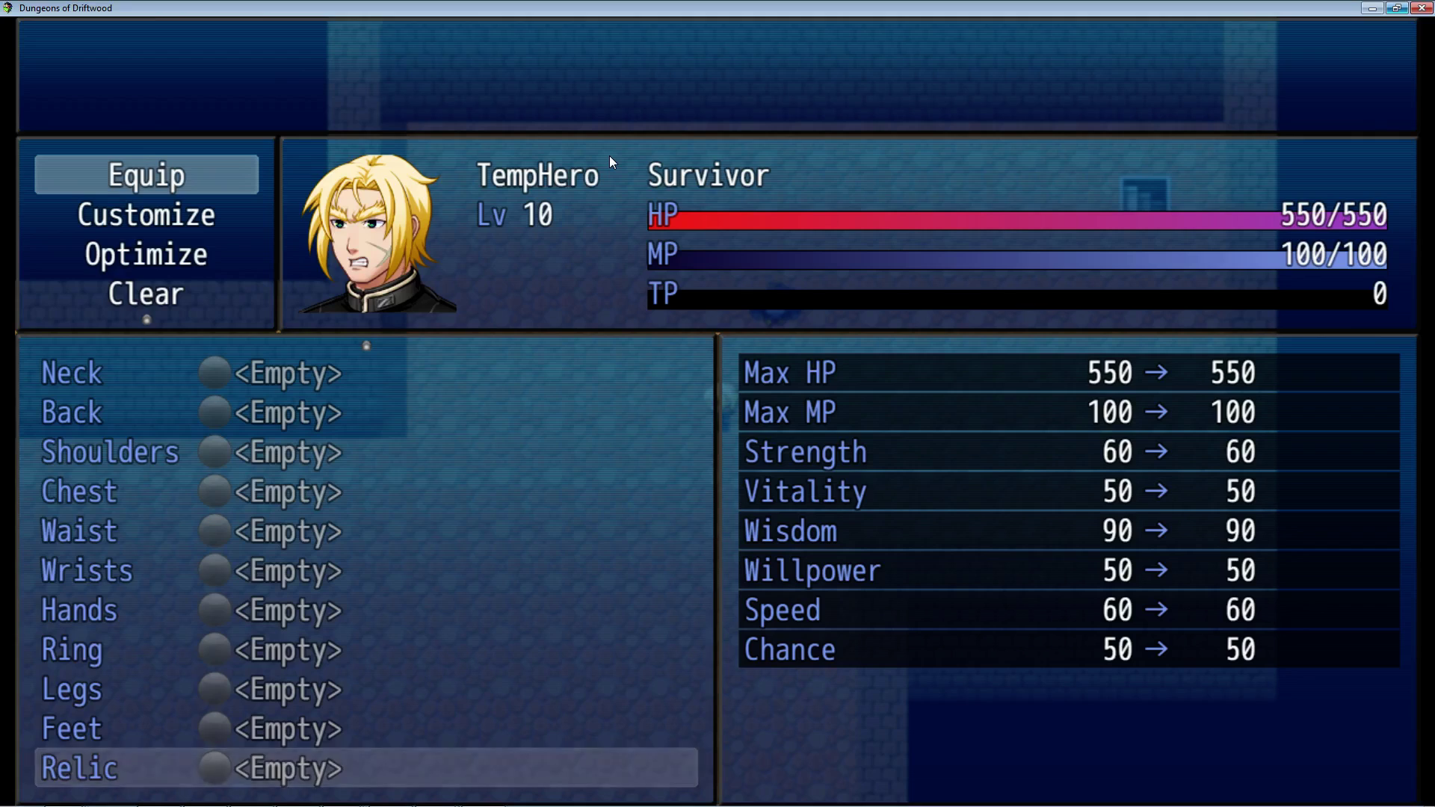
key(Up)
key(Up)
key(Up)
key(Up)
key(Up)
key(Up)
key(Up)
key(Up)
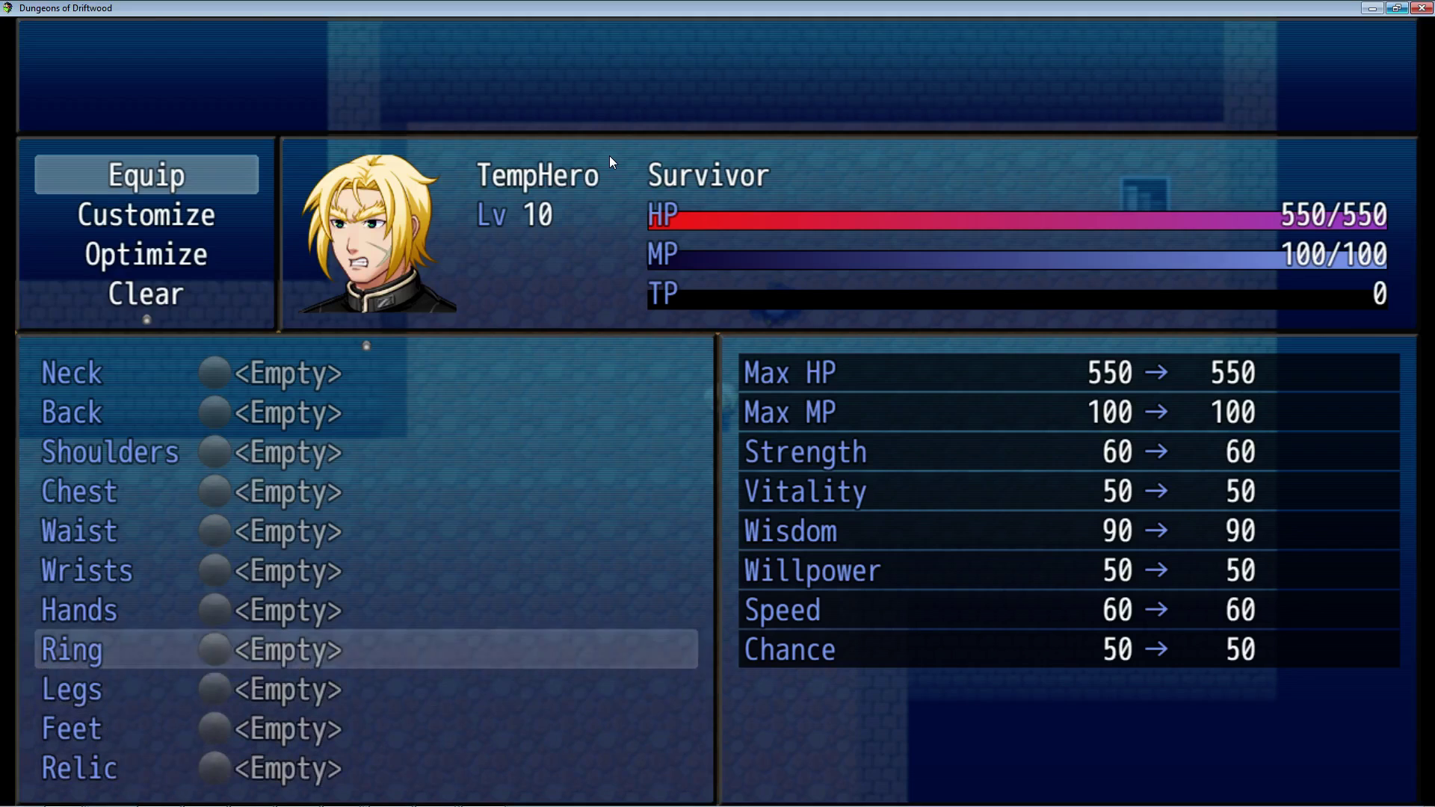
key(Up)
key(Up)
key(Up)
key(Up)
key(Up)
key(Up)
key(Up)
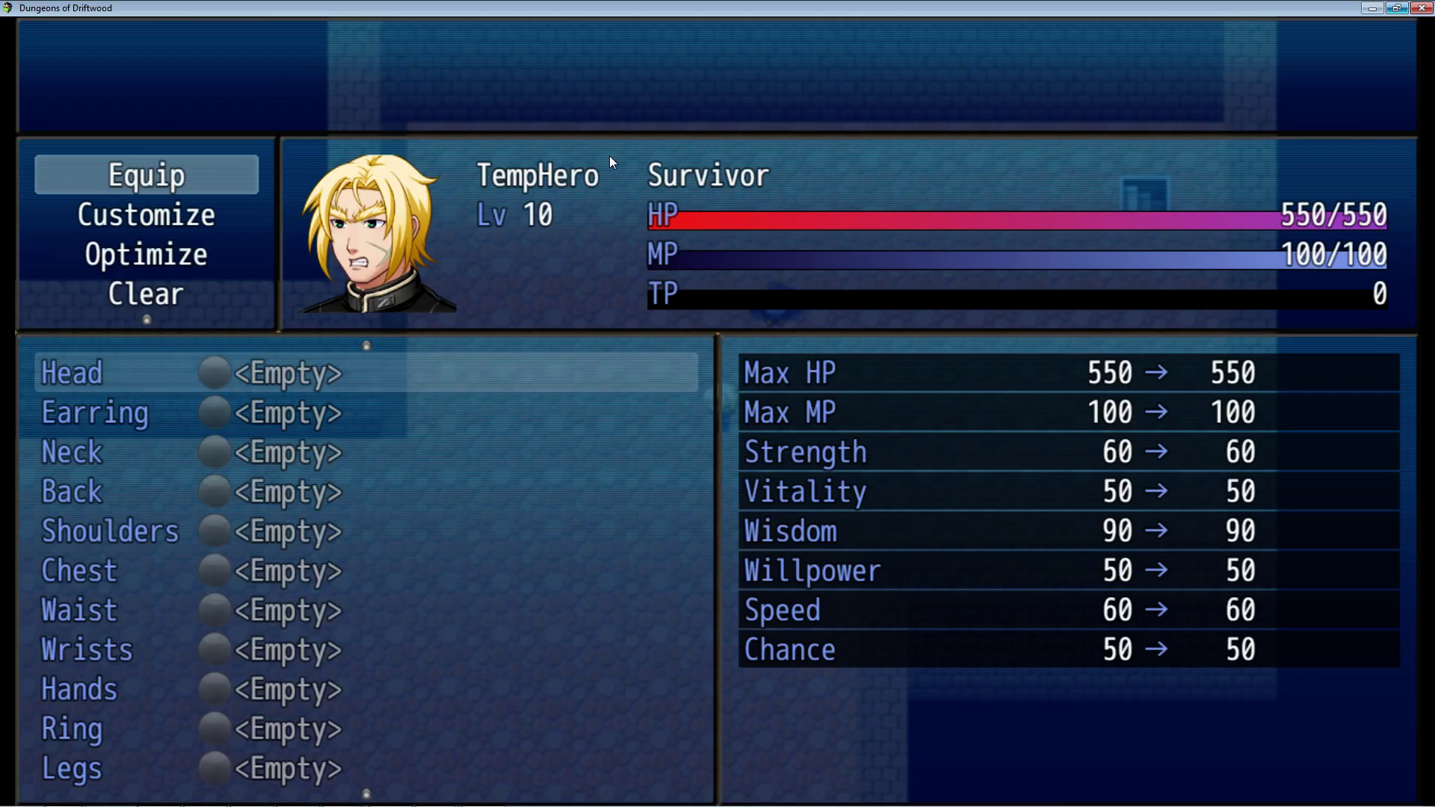
key(Down)
key(Down)
key(Down)
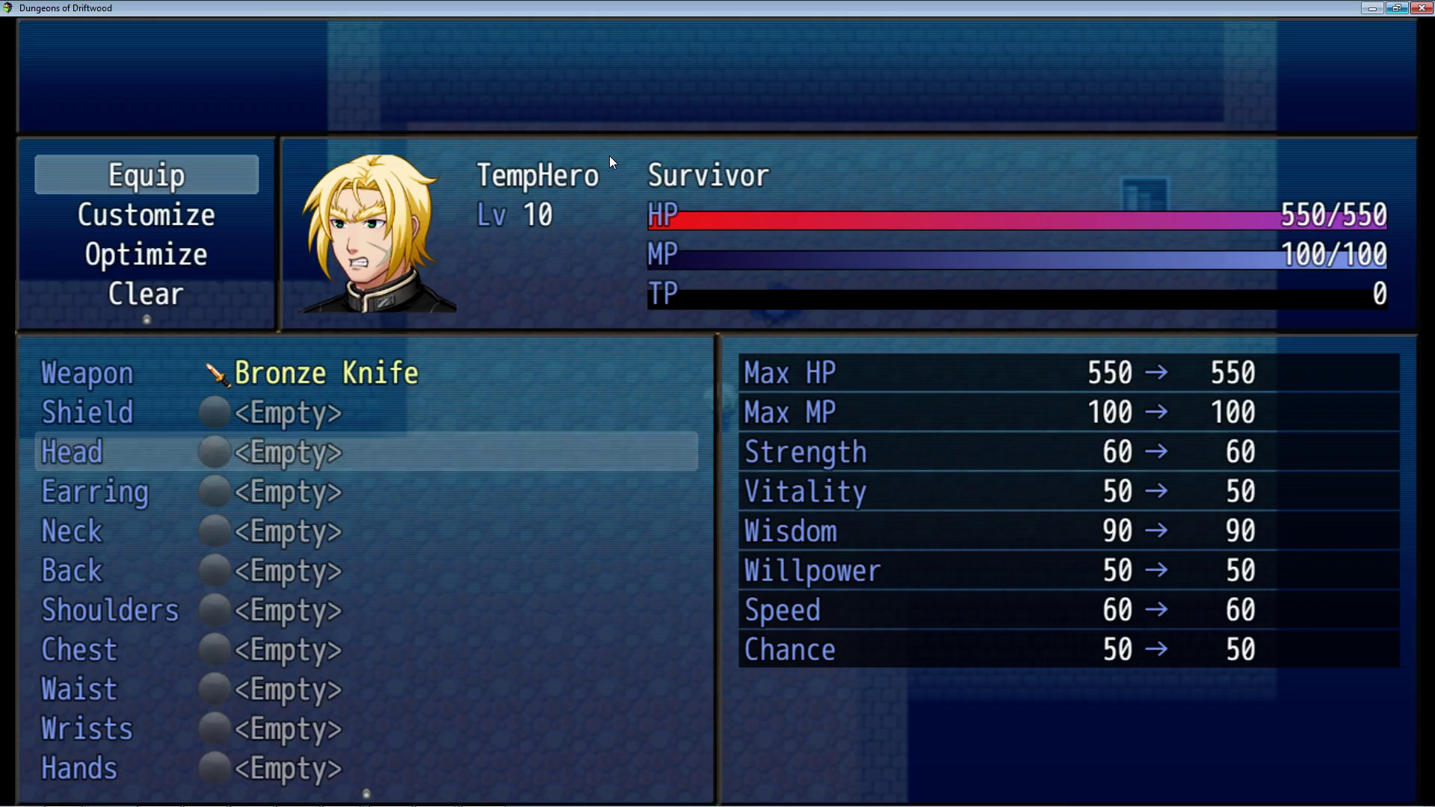
Leave the Equip slot list and open the Customize options for the Bronze Knife in the Weapon slot.
key(Escape)
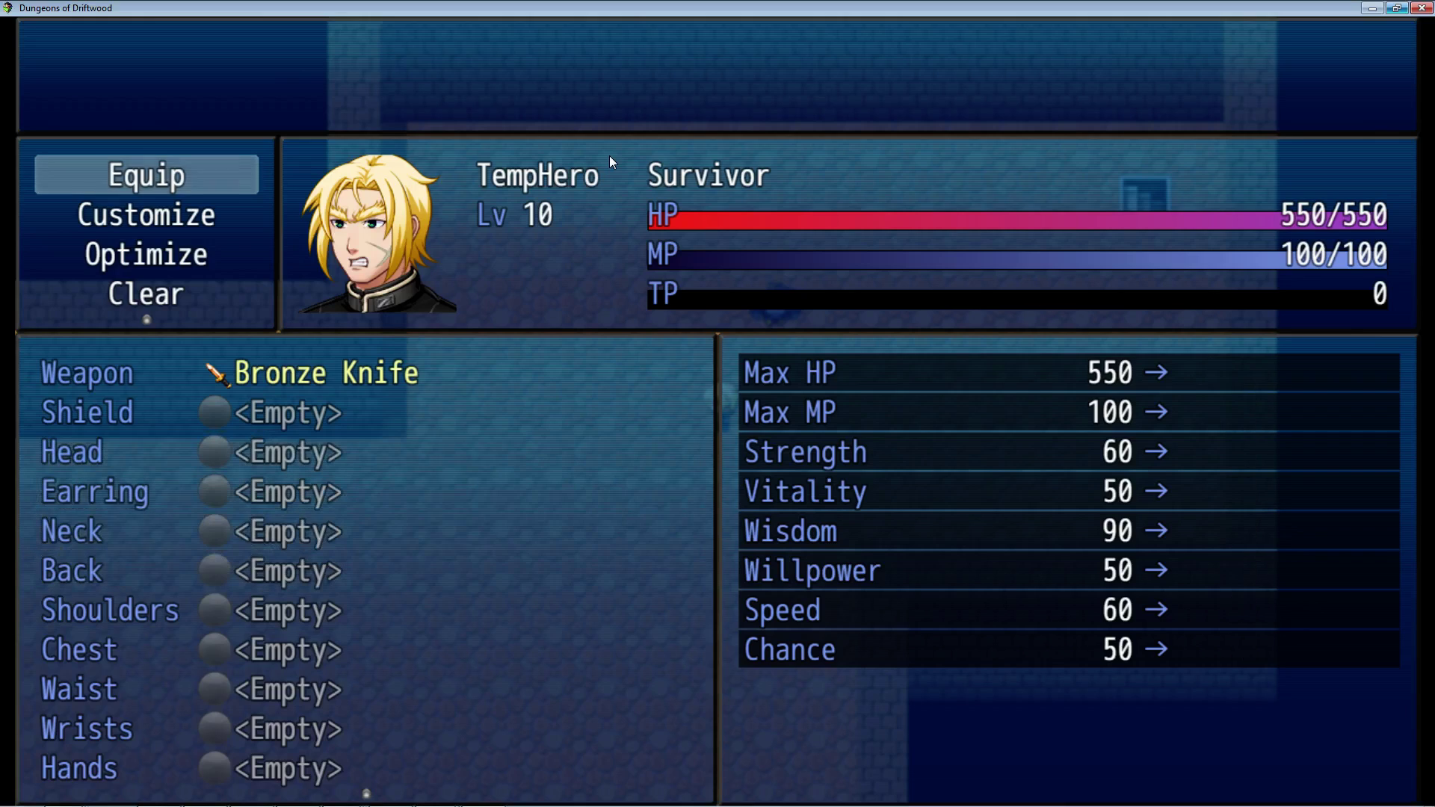
key(Down)
key(Return)
key(Escape)
key(Return)
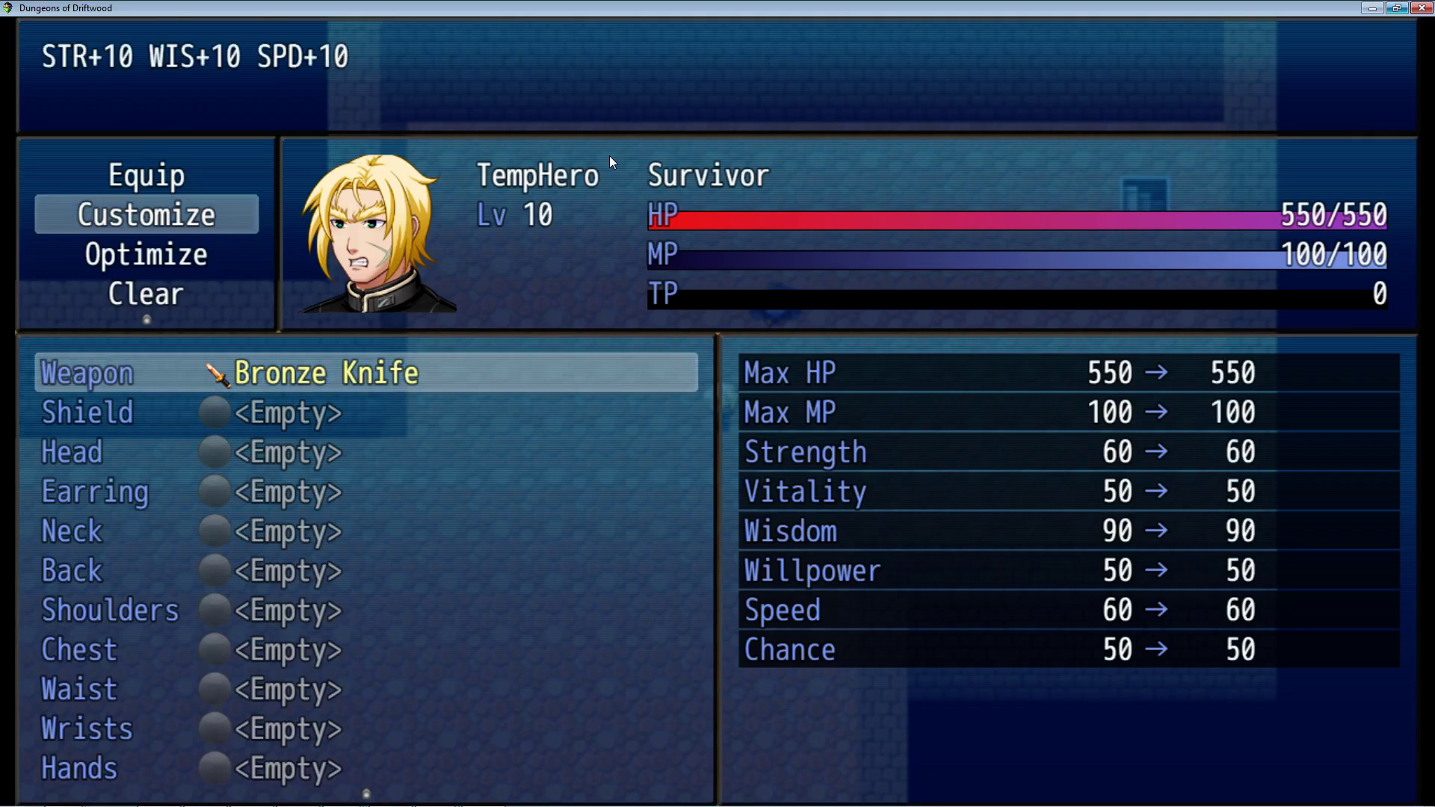
key(Return)
Examine the Bronze Knife's Glyph, Mark and two Orb augment slots and return to the equipment slots.
key(Down)
key(Down)
key(Down)
key(Down)
key(Up)
key(Up)
key(Up)
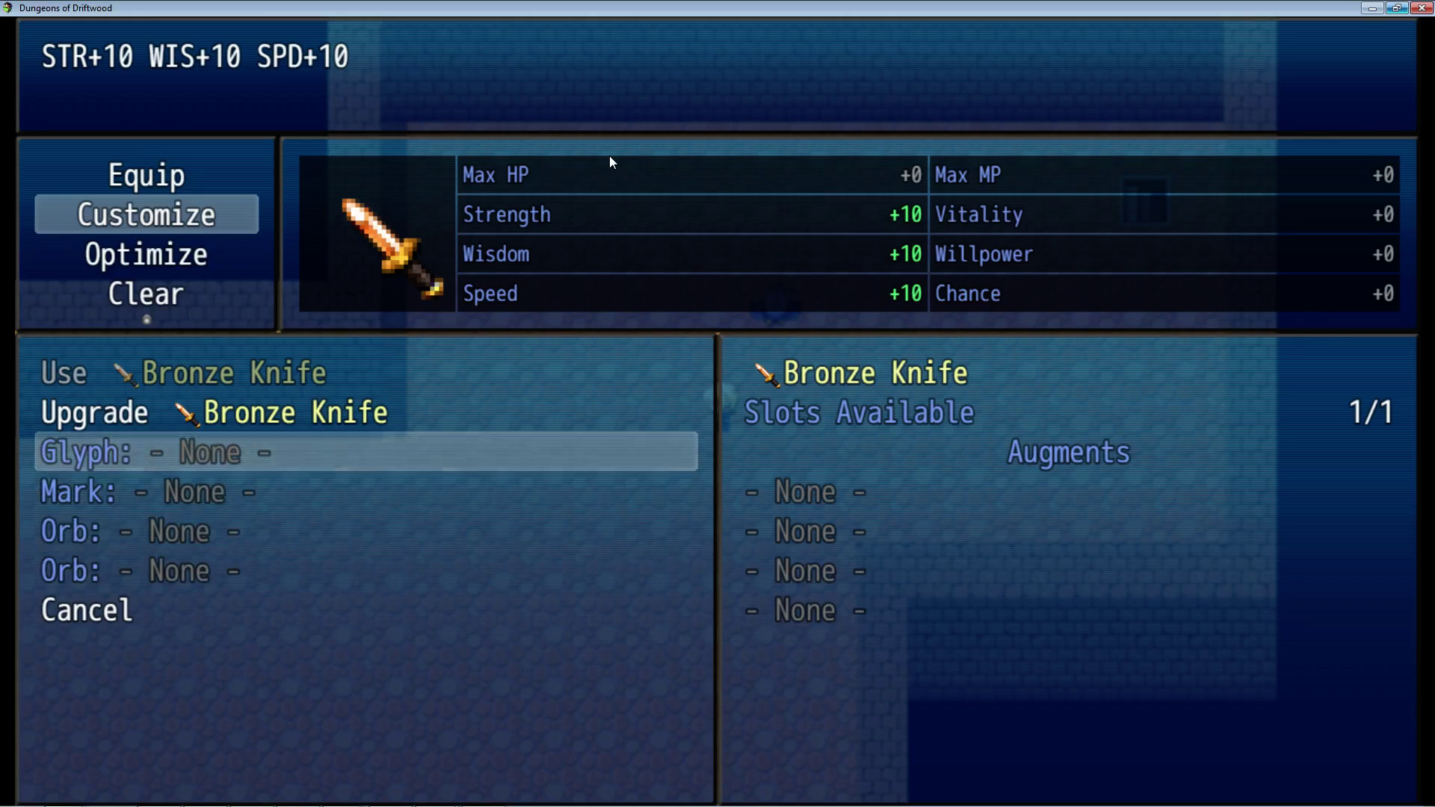
key(Down)
key(Down)
key(Up)
key(Up)
key(Down)
key(Down)
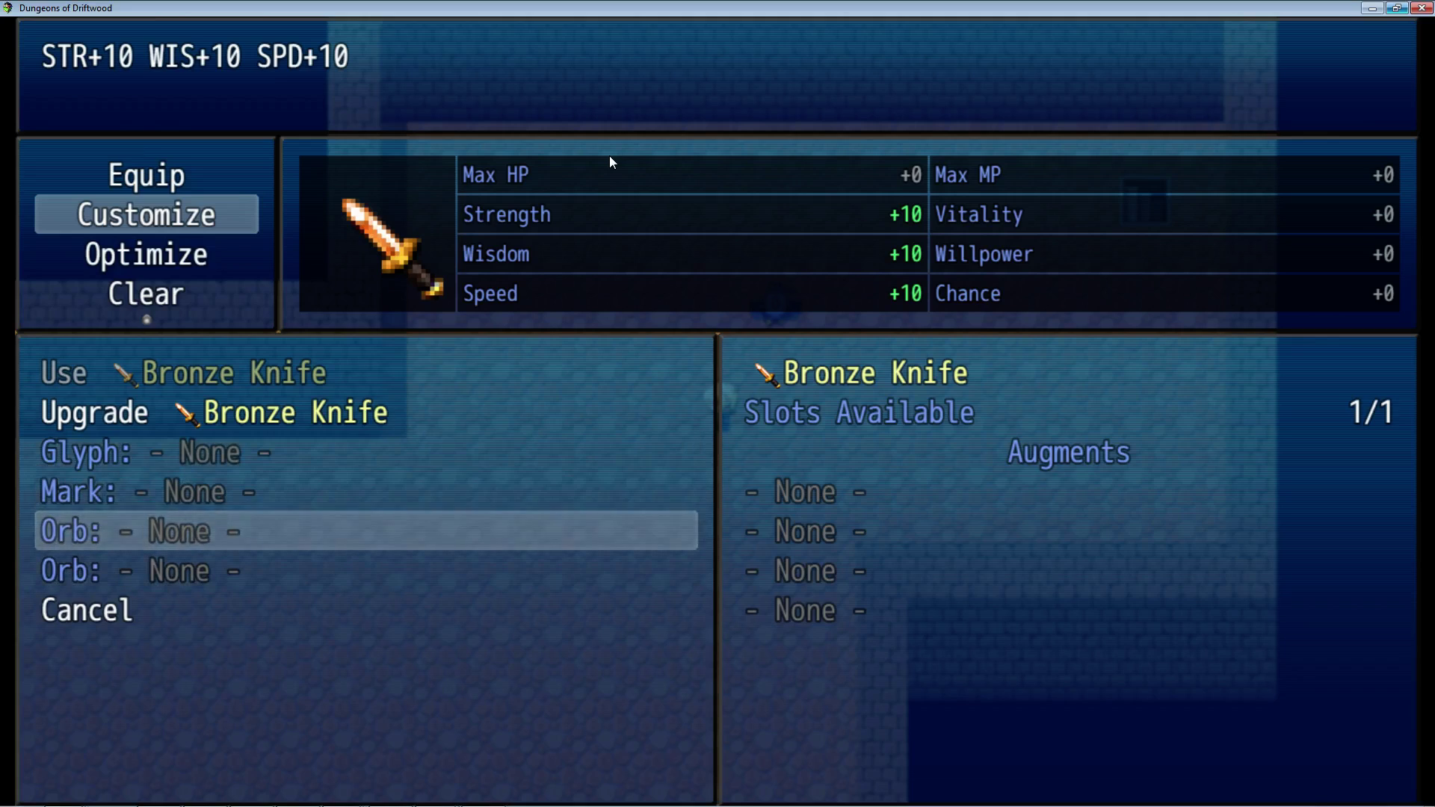
key(Up)
key(Up)
key(Down)
key(Down)
key(Up)
key(Up)
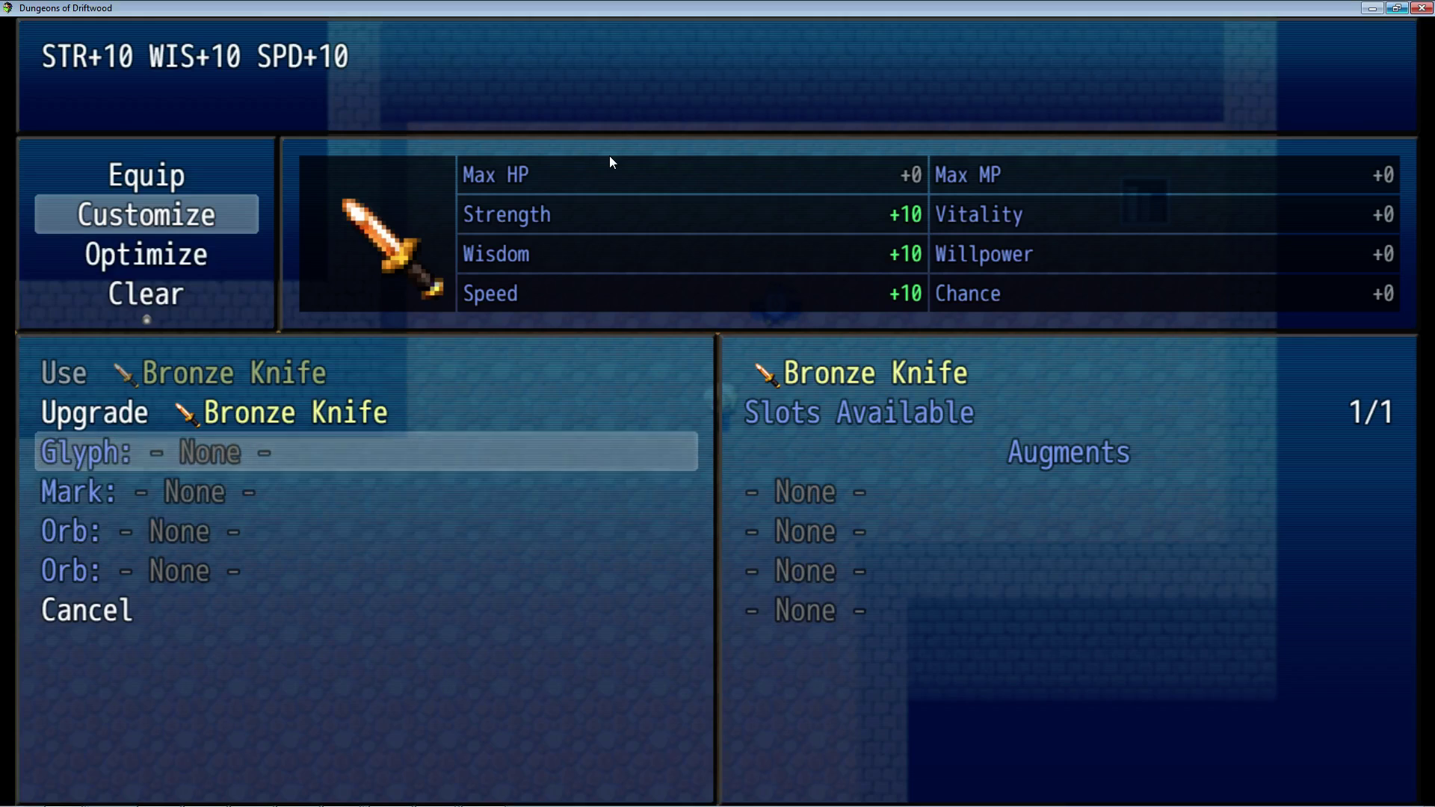
key(Down)
key(Down)
key(Up)
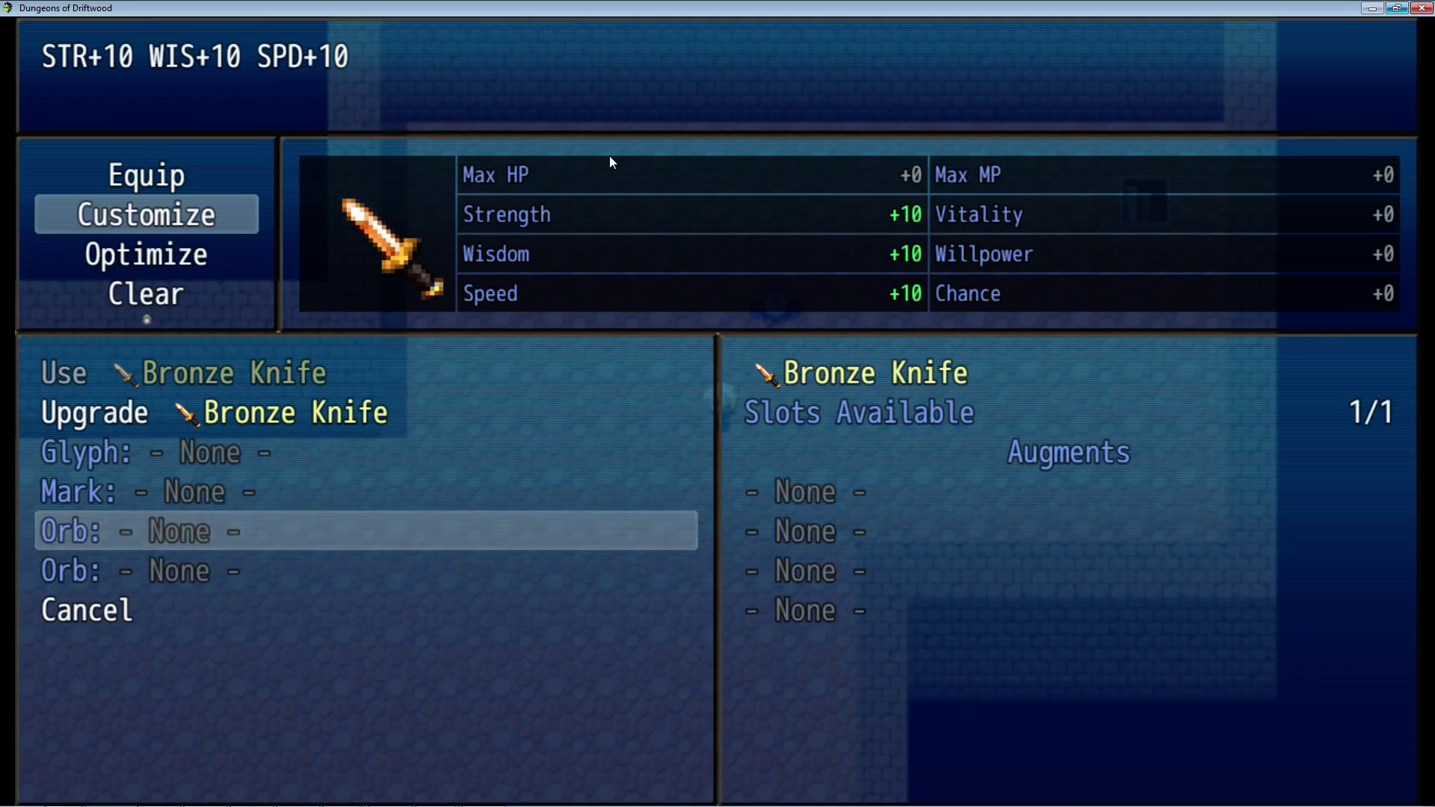
key(Up)
key(Down)
key(Down)
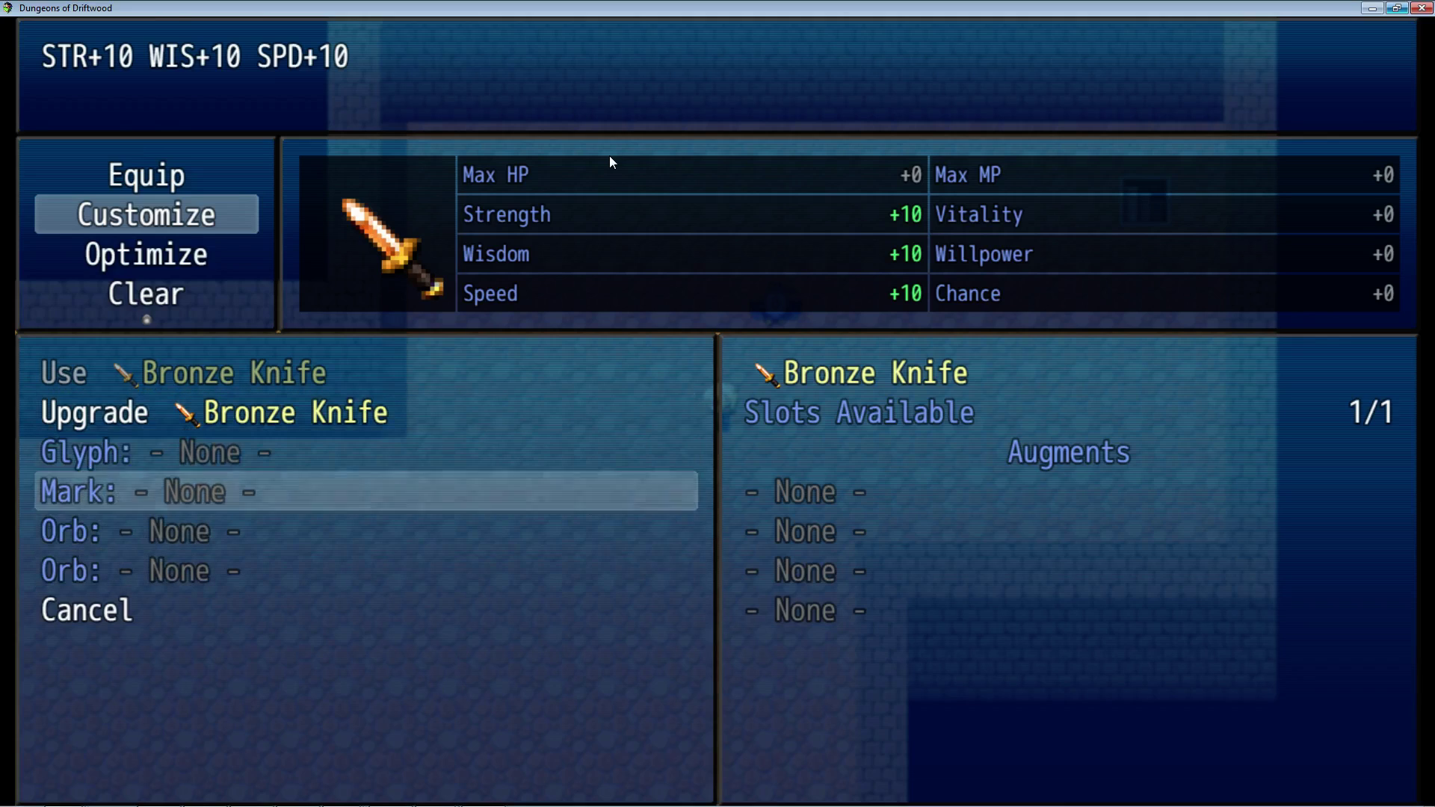
key(Down)
key(Down)
key(Up)
key(Up)
key(Up)
key(Down)
key(Down)
key(Down)
key(Up)
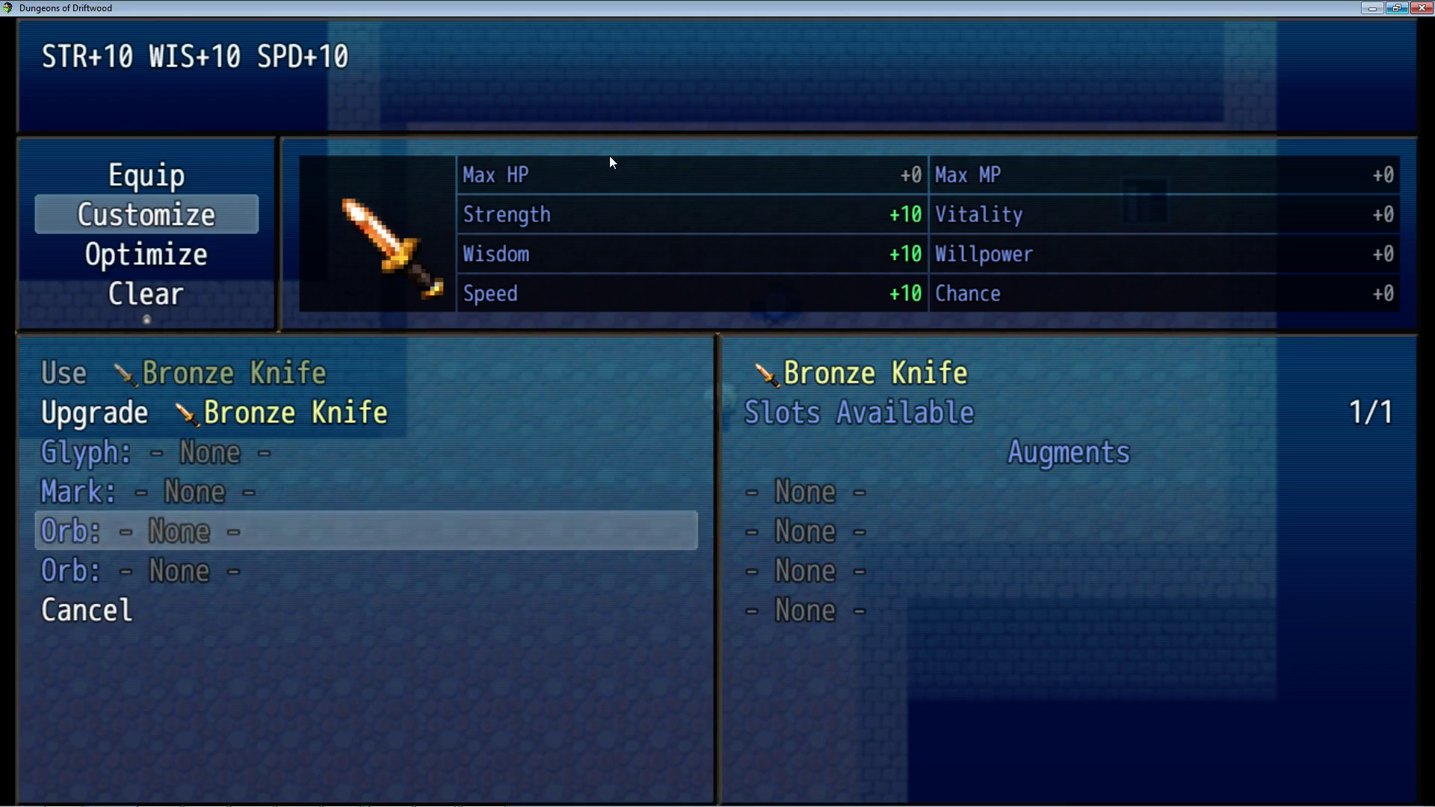
key(Up)
key(Up)
key(Down)
key(Down)
key(Down)
key(Up)
key(Up)
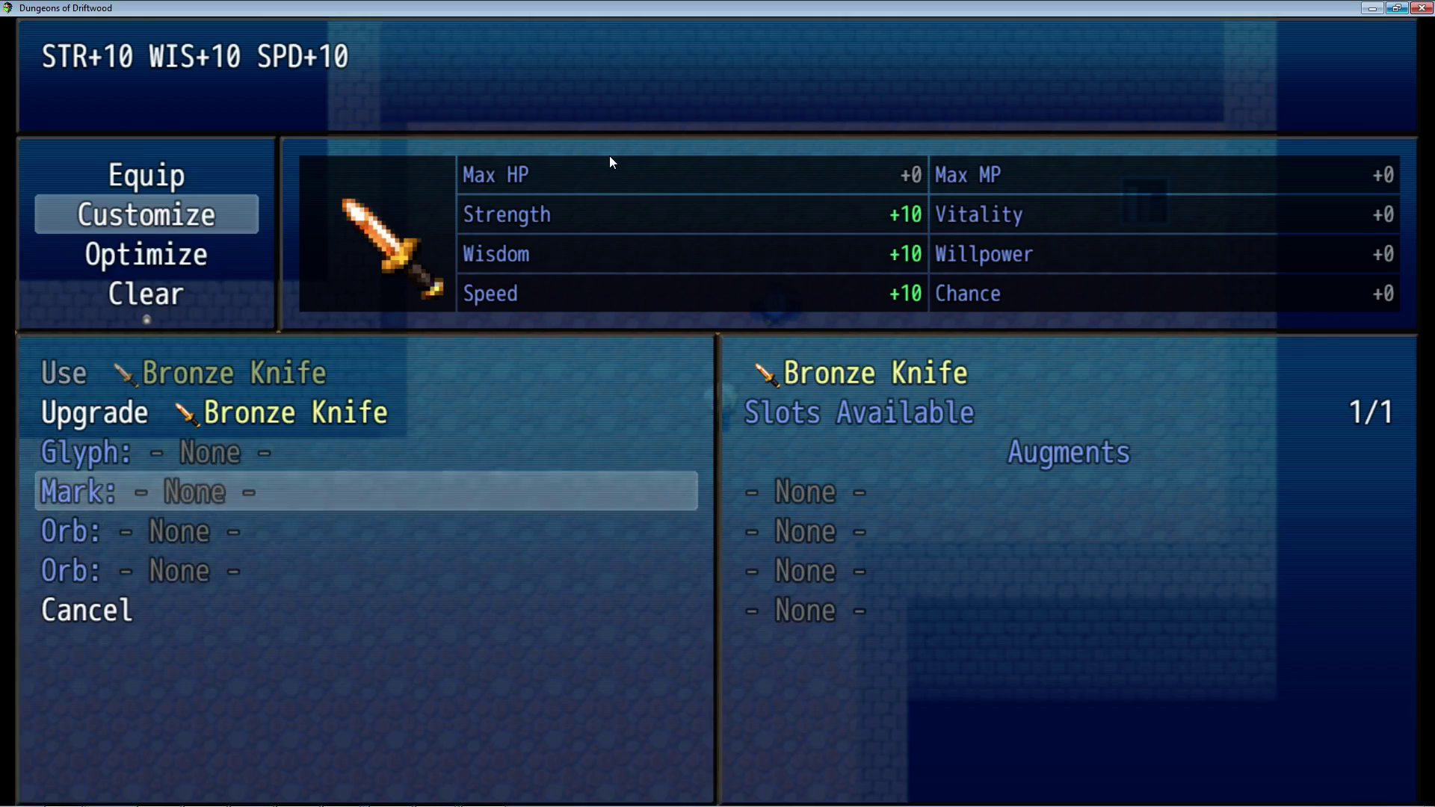
key(Escape)
key(Down)
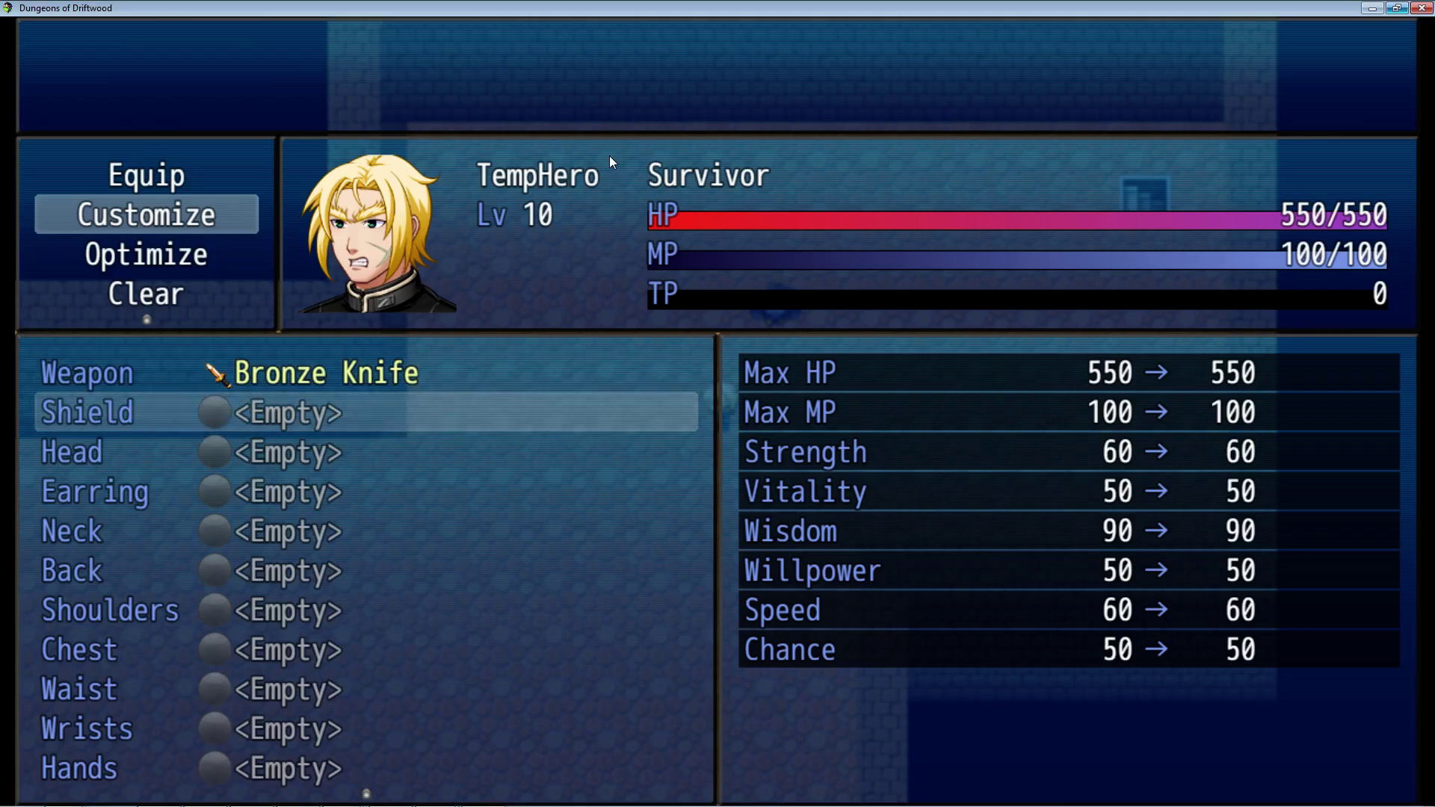
Recheck the Bronze Knife's augment slots through Customize and return to the equipment command list.
key(Escape)
key(Up)
key(Down)
key(Return)
key(Return)
key(Down)
key(Return)
key(Escape)
key(Down)
key(Down)
key(Escape)
key(Escape)
Leave the equipment screen and open TempHero's Status screen.
key(Down)
key(Down)
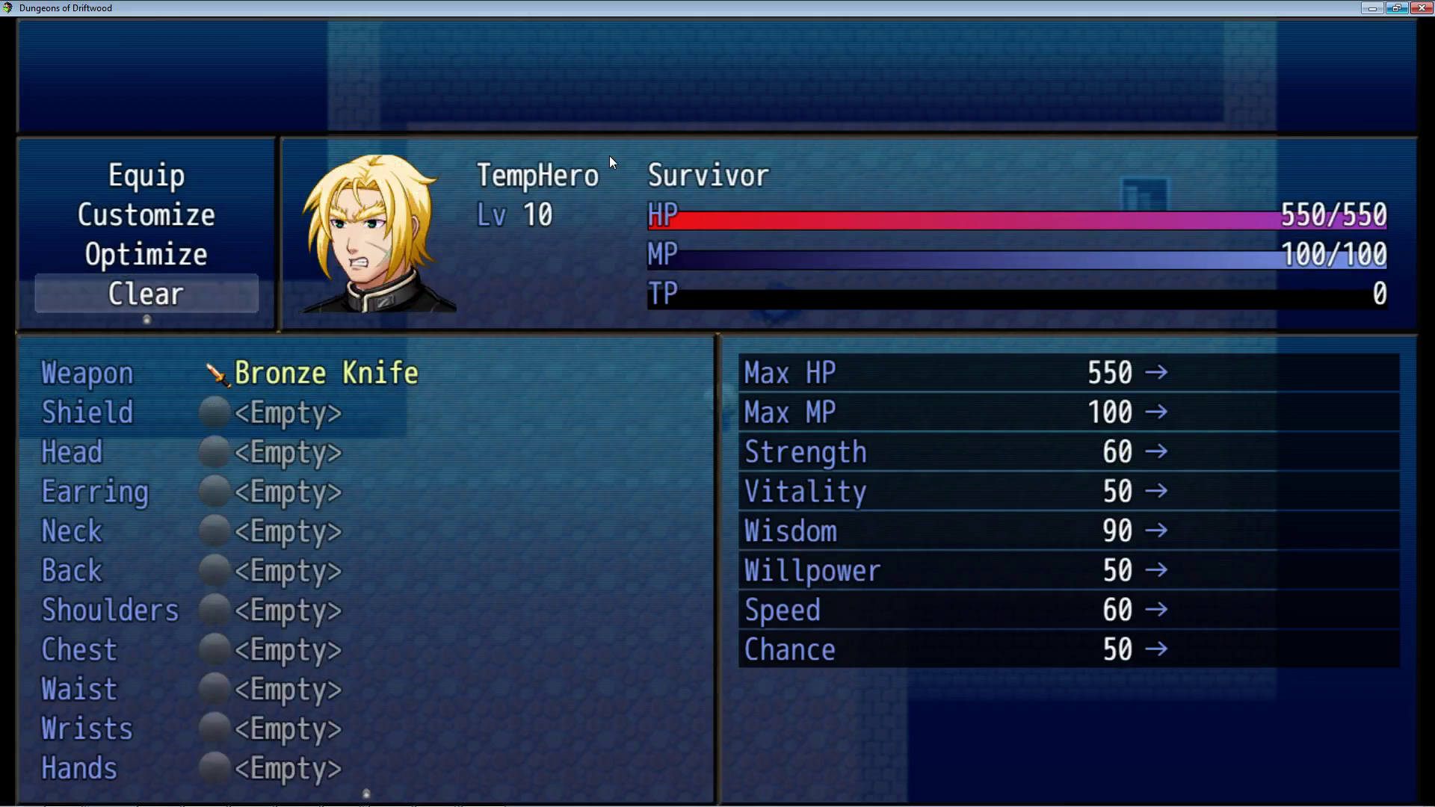
key(Escape)
key(Down)
key(Return)
key(Return)
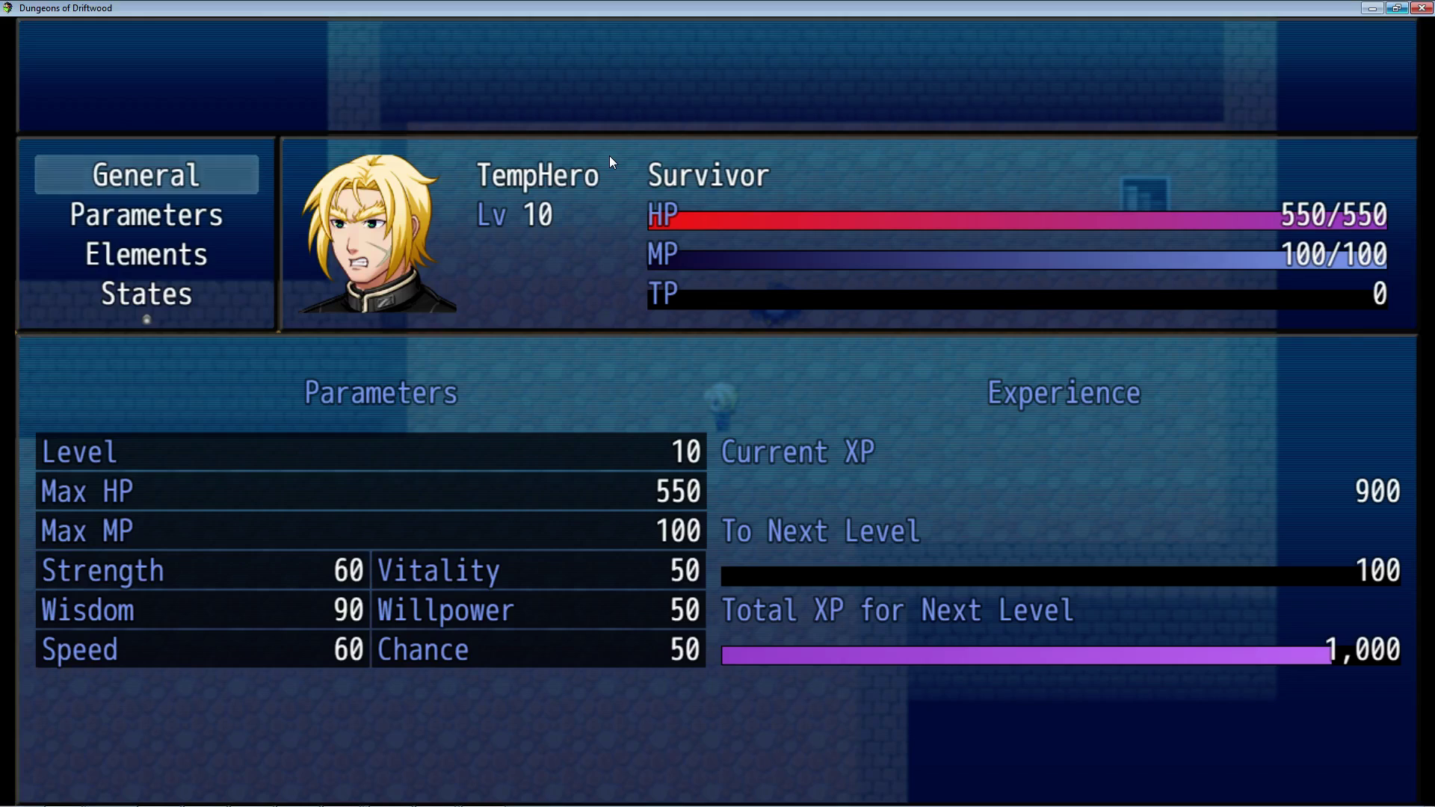
Examine TempHero's Elements and States status pages, passing through Parameters.
key(Down)
key(Down)
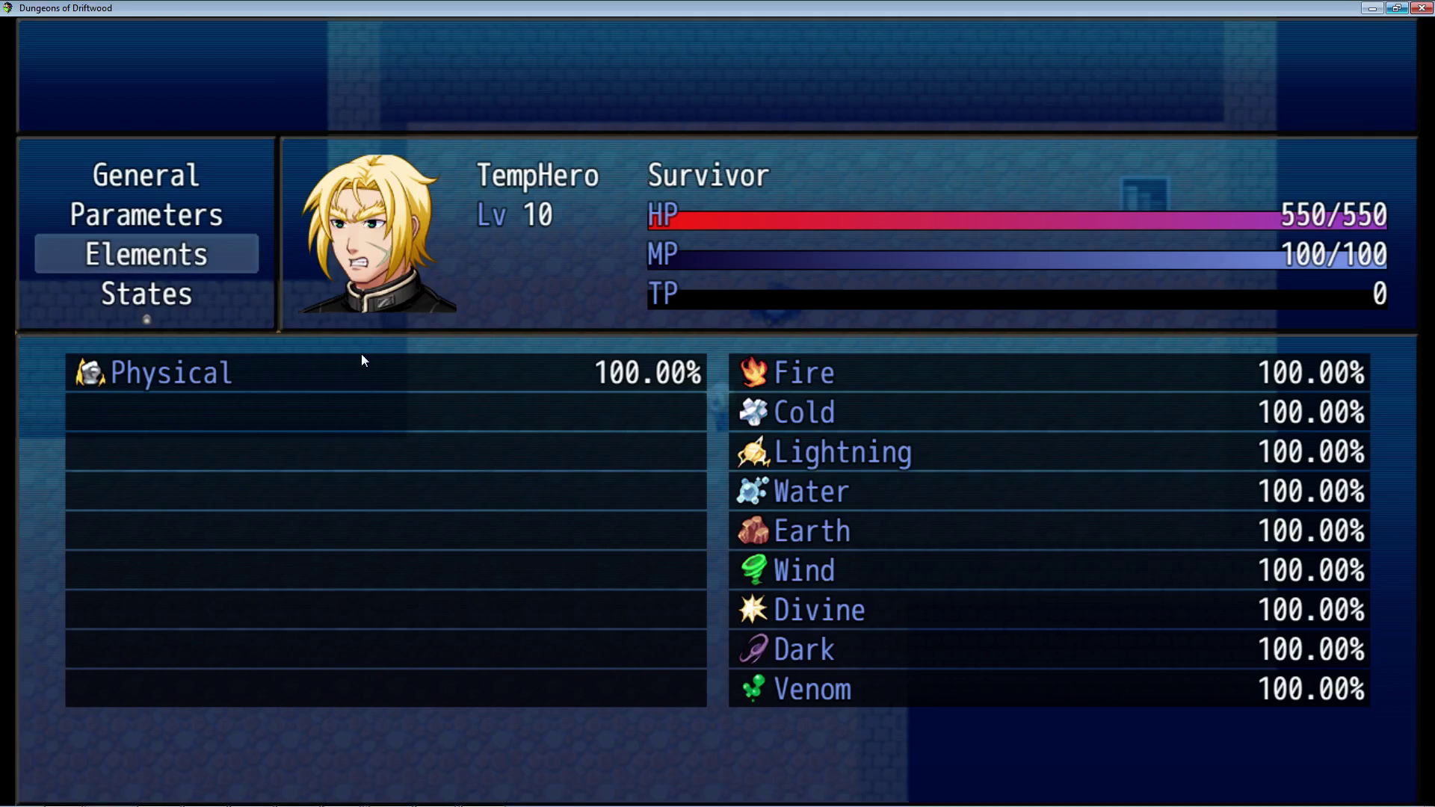
key(Down)
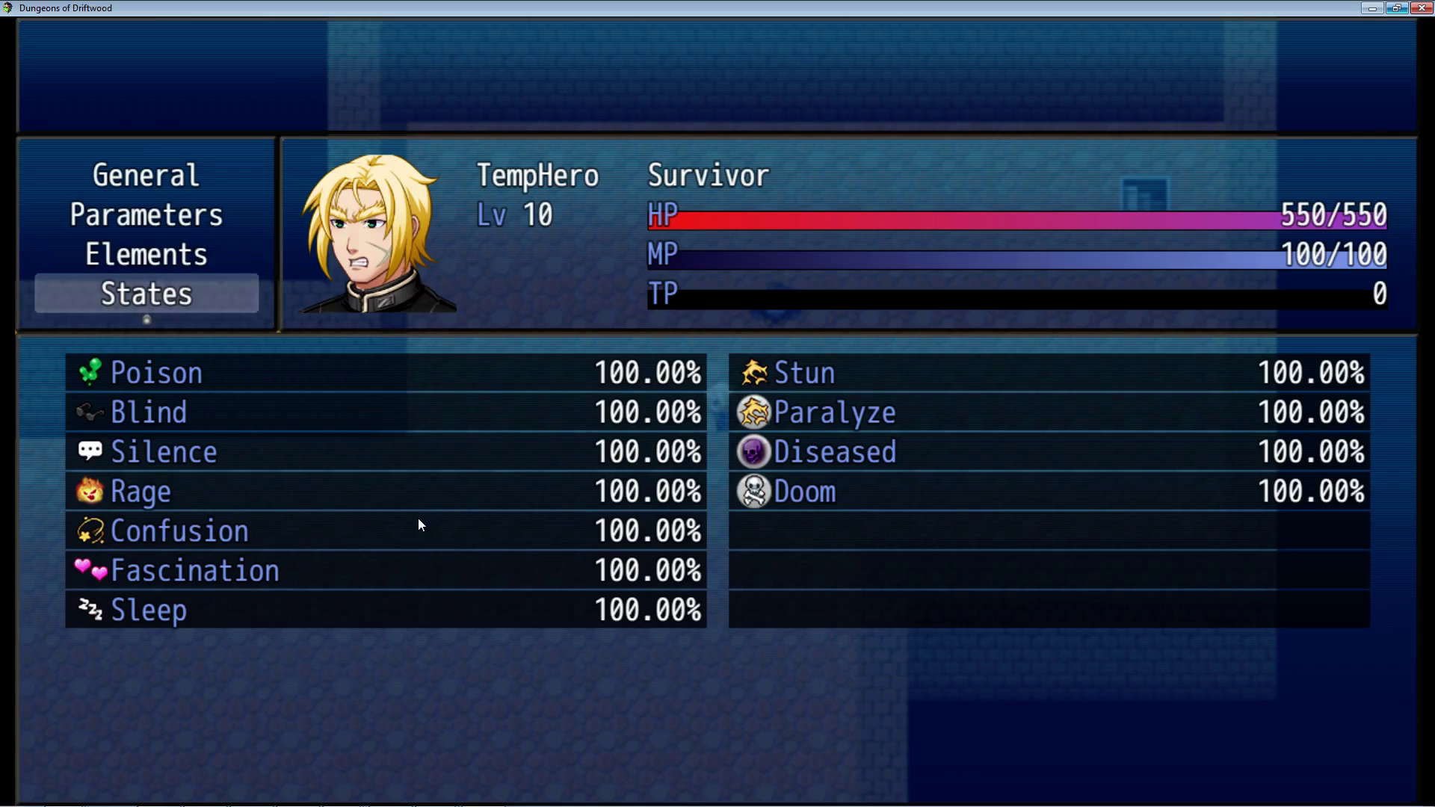
key(Up)
key(Down)
key(Down)
key(Up)
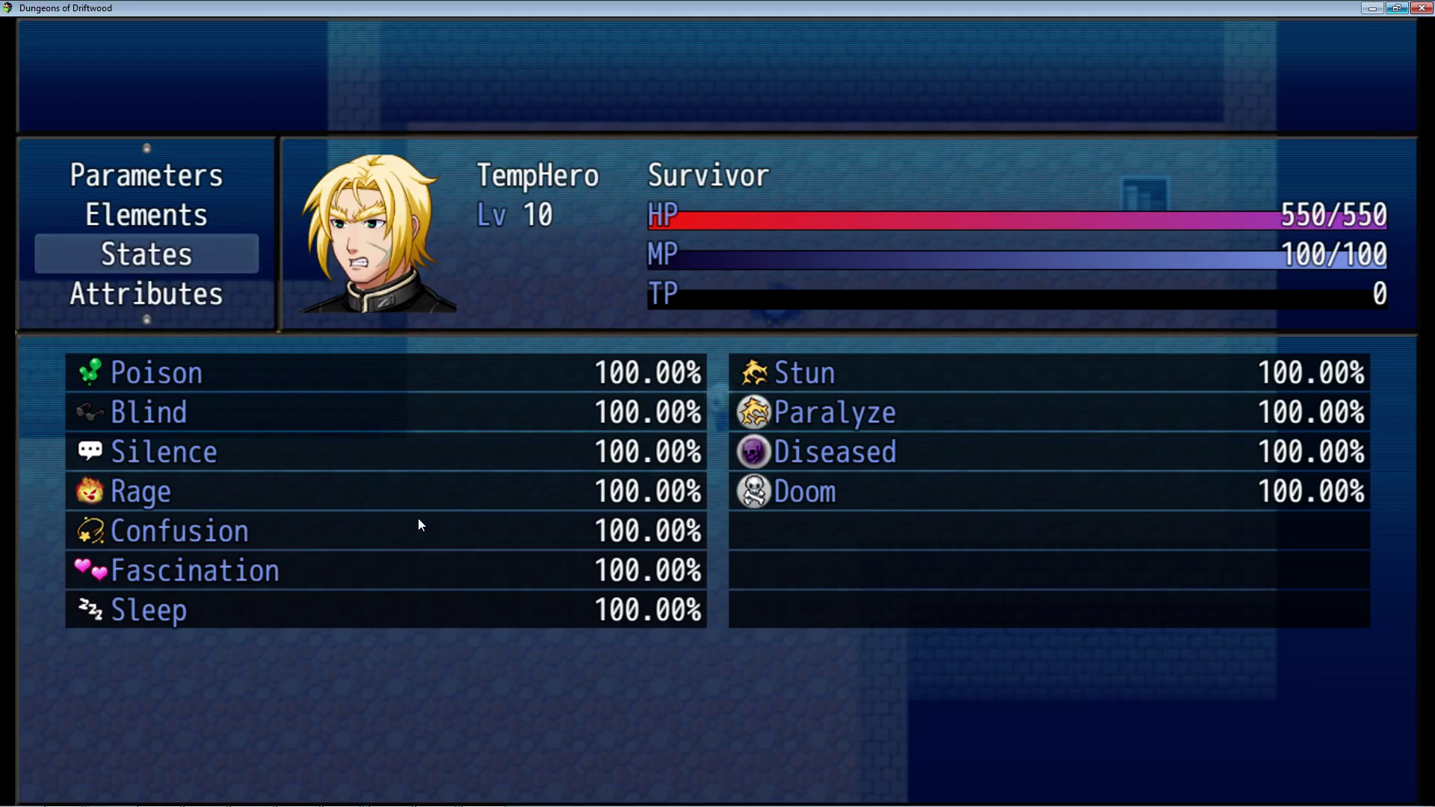
Alternate between TempHero's States and Attributes pages, finishing on Attributes.
key(Down)
key(Up)
key(Down)
key(Up)
key(Down)
key(Up)
key(Down)
key(Up)
key(Down)
key(Up)
key(Down)
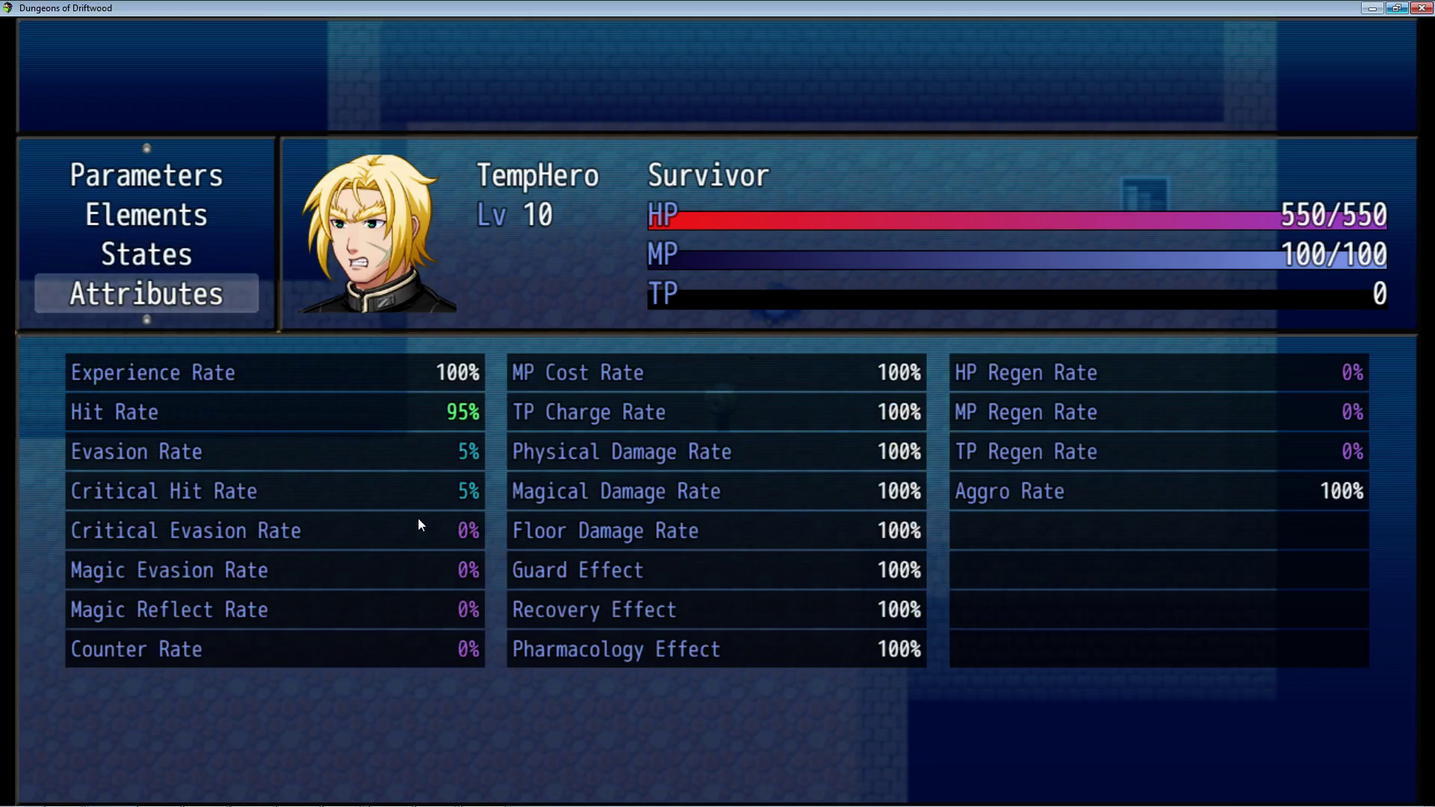
Switch between TempHero's Attributes and Skill Levels pages, finishing on the weapon, element and resistance skill levels.
key(Down)
key(Up)
key(Down)
key(Up)
key(Down)
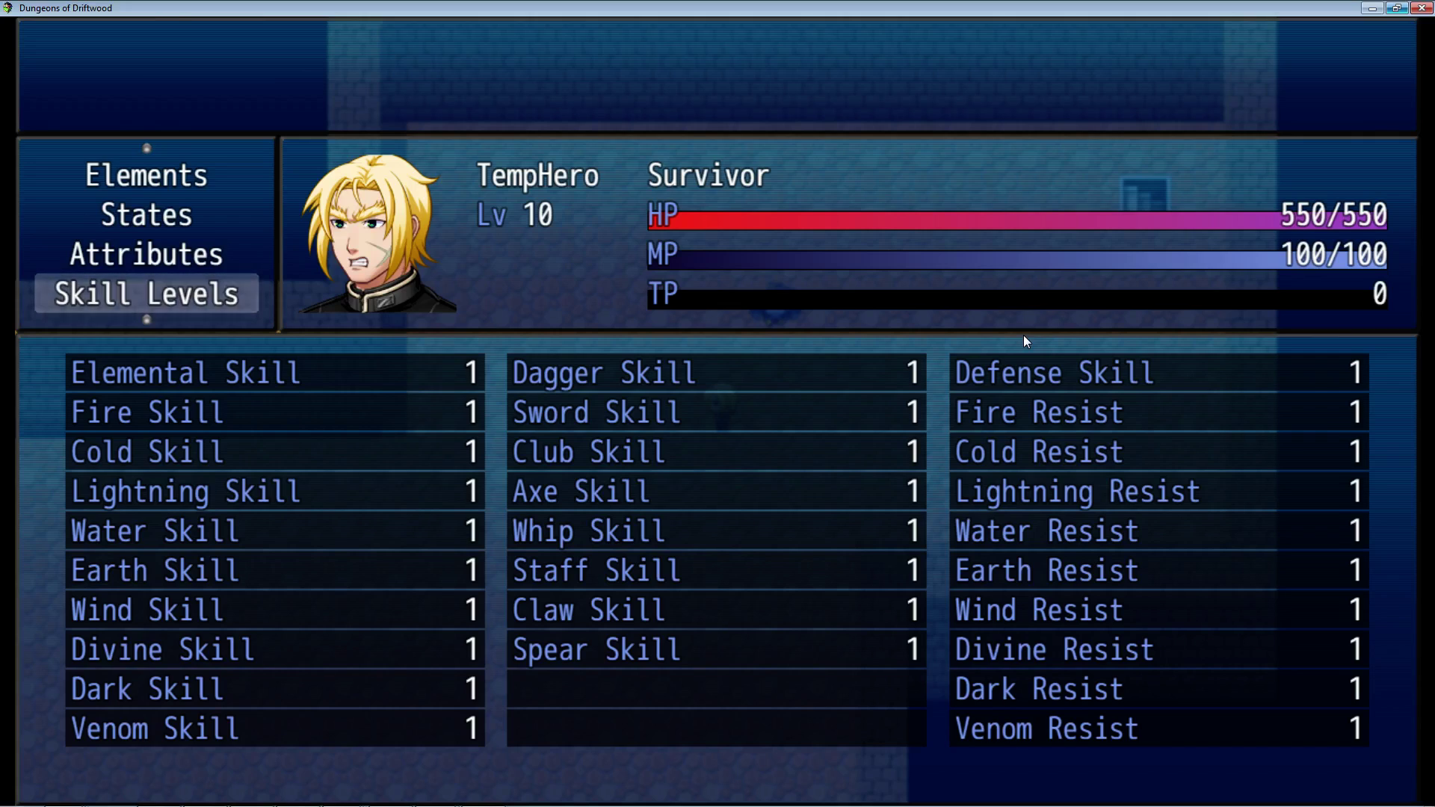
Examine TempHero's battle Statistics page and return to Skill Levels.
key(Down)
key(Up)
key(Down)
key(Down)
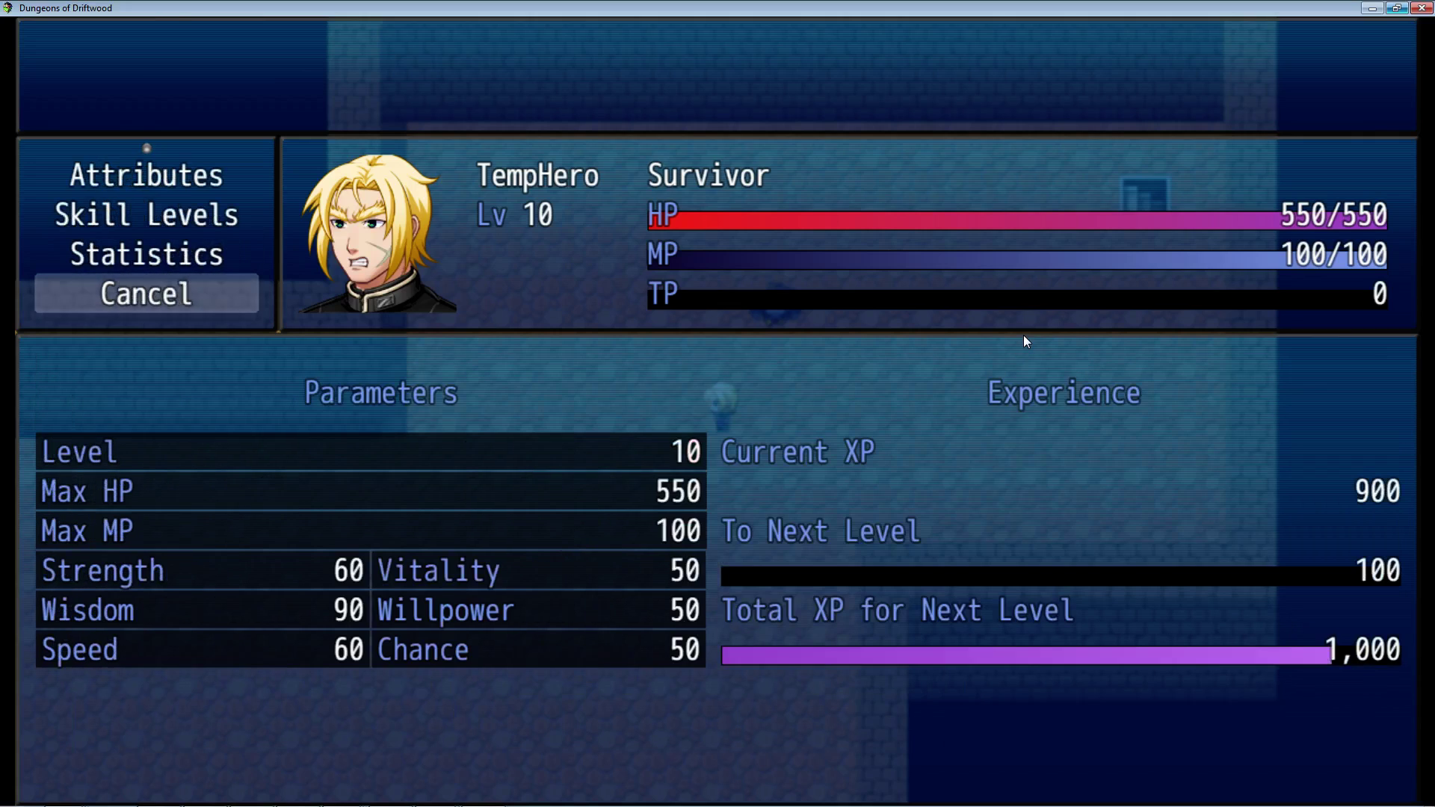
key(Down)
key(Up)
key(Up)
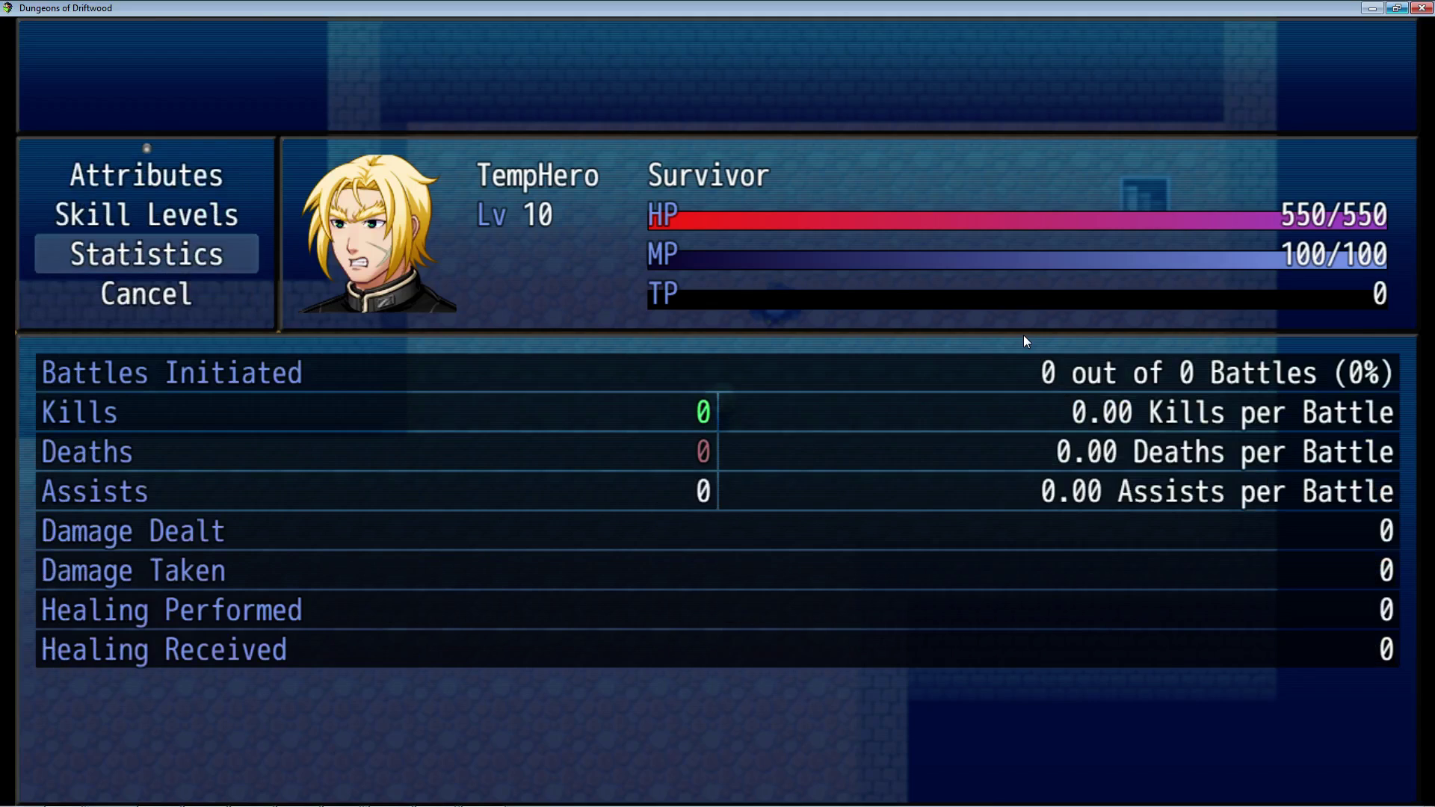
key(Up)
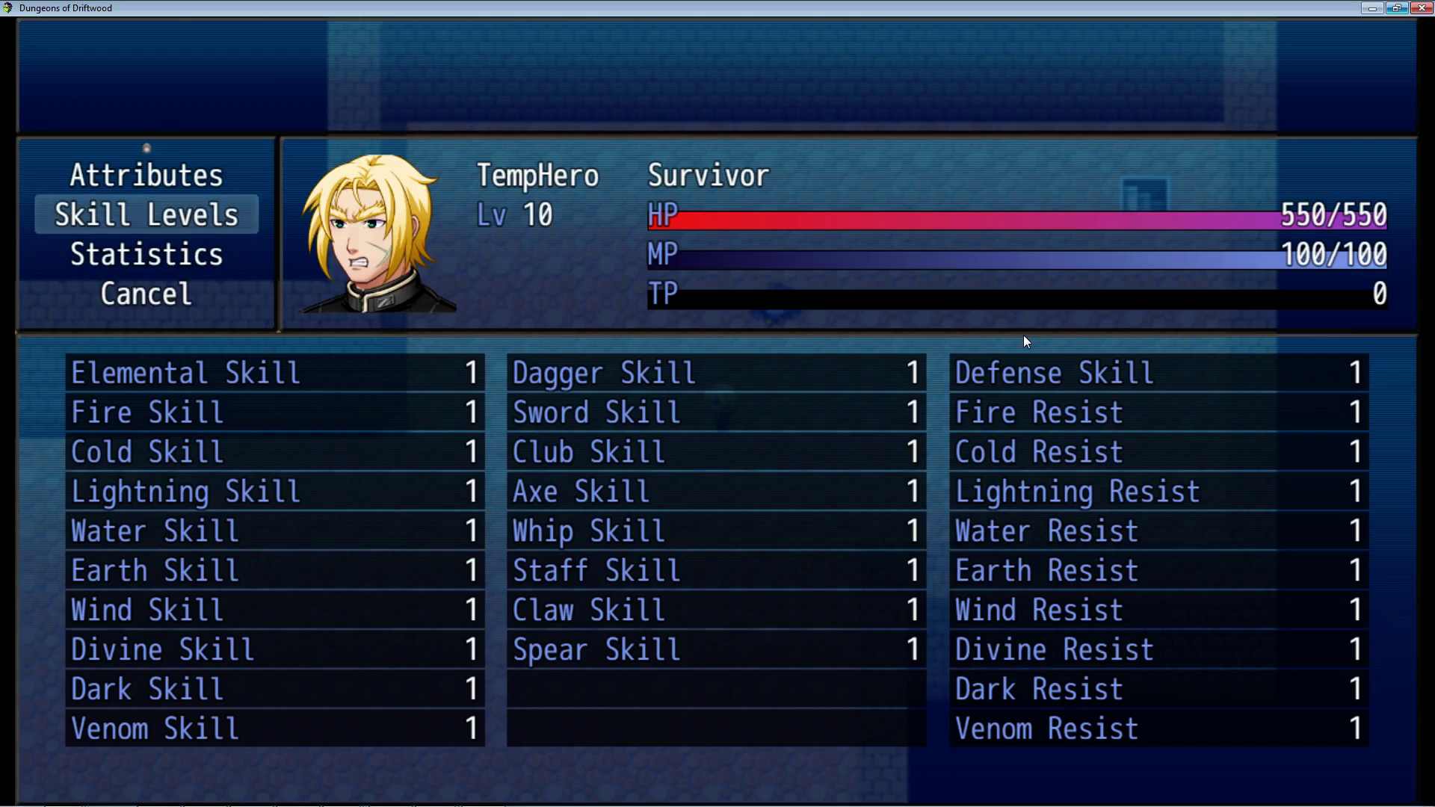
Cycle through all of TempHero's status pages once more, finishing on Skill Levels.
key(Up)
key(Down)
key(Down)
key(Down)
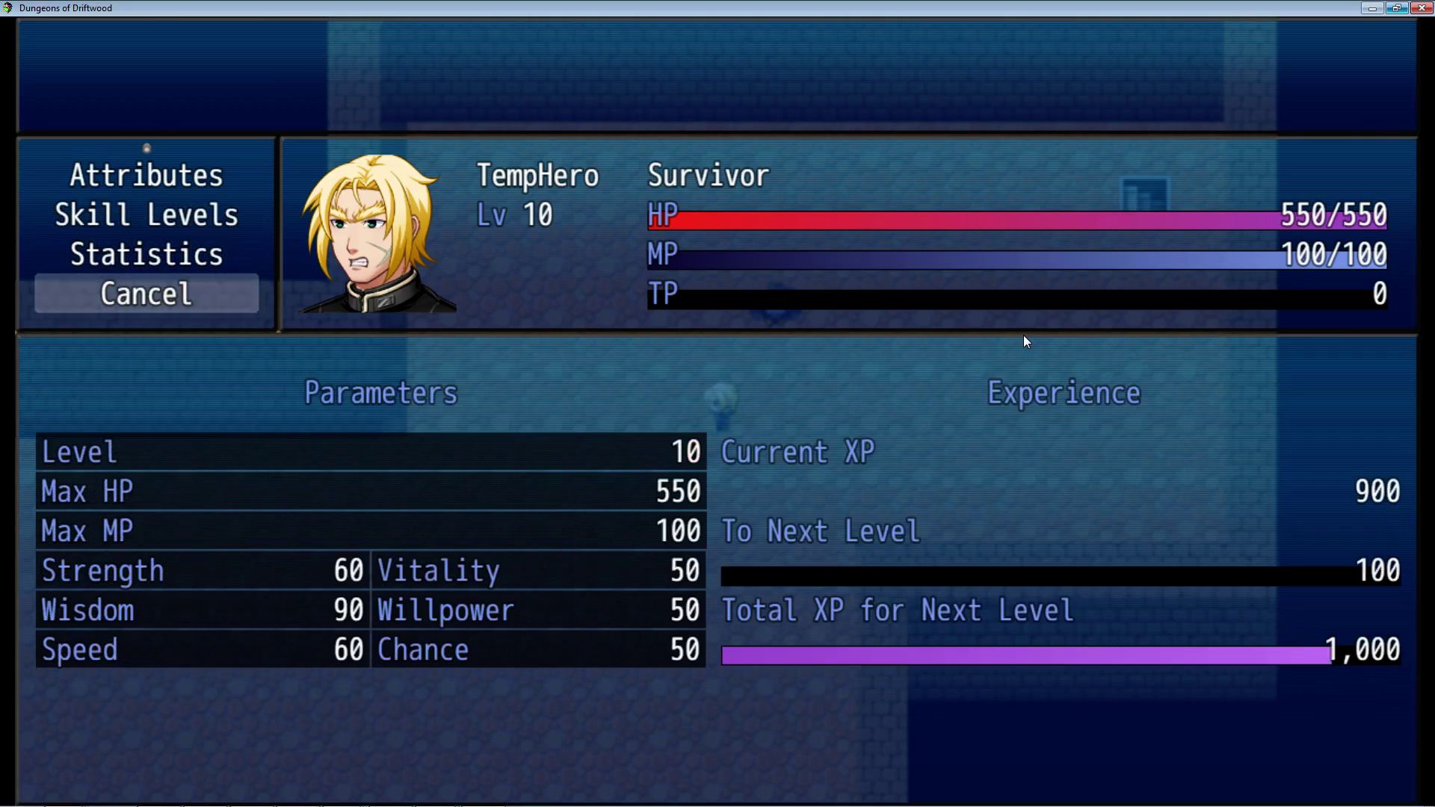
key(Down)
key(Down)
key(Down)
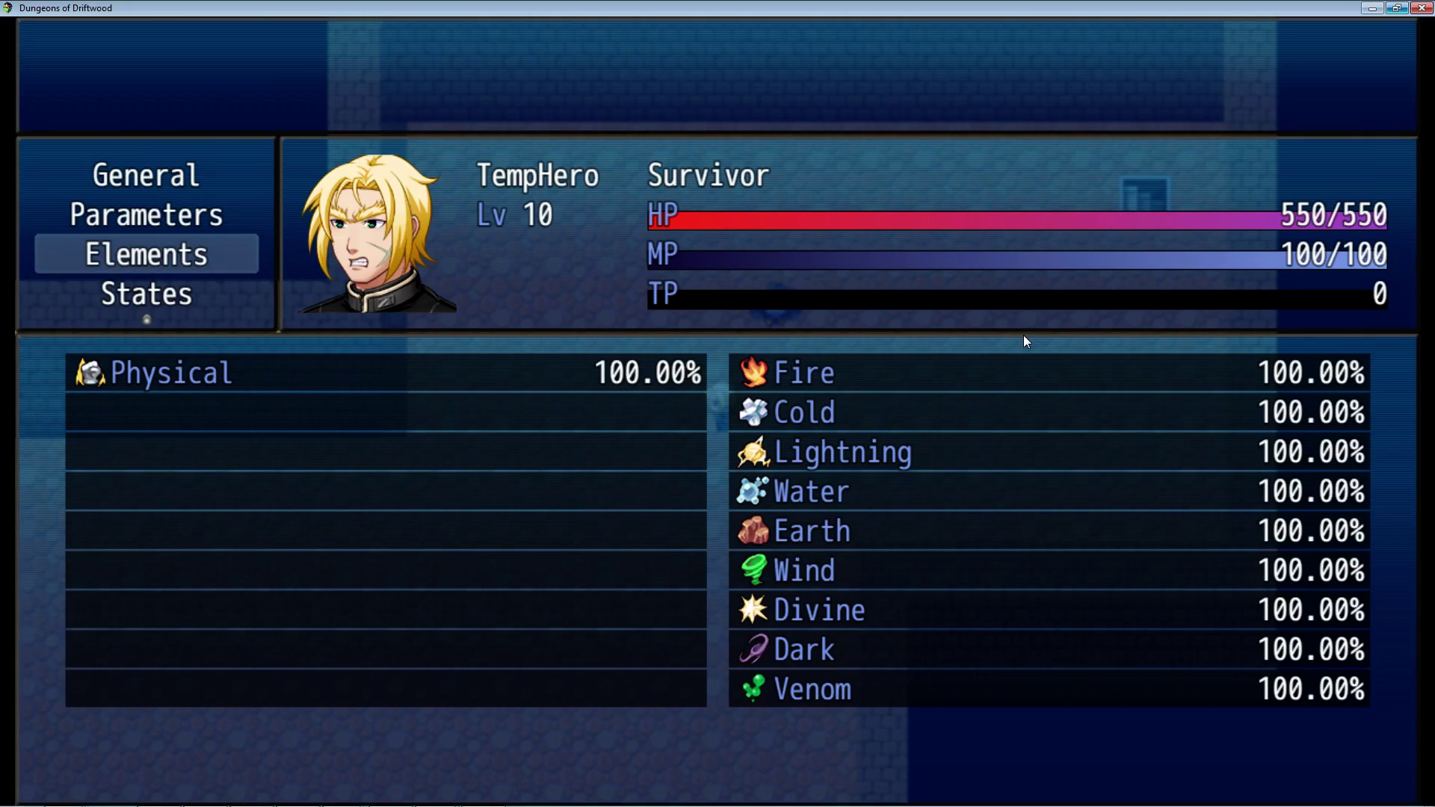
key(Down)
key(Down)
key(Down)
key(Down)
key(Up)
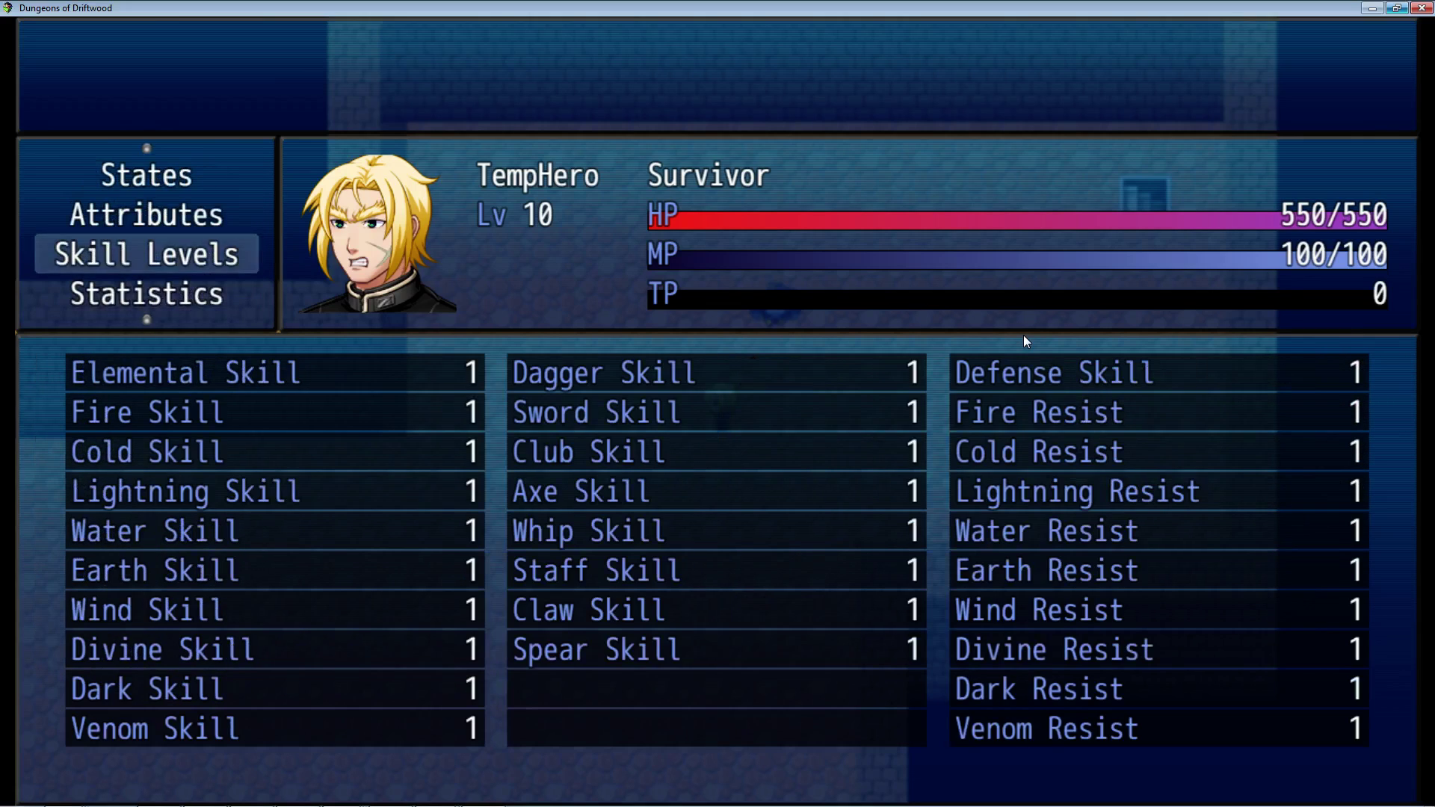
Leave the Status screen, briefly open the game Options, and return to the main menu's Skill entry.
key(Escape)
key(Down)
key(Return)
key(Escape)
key(Down)
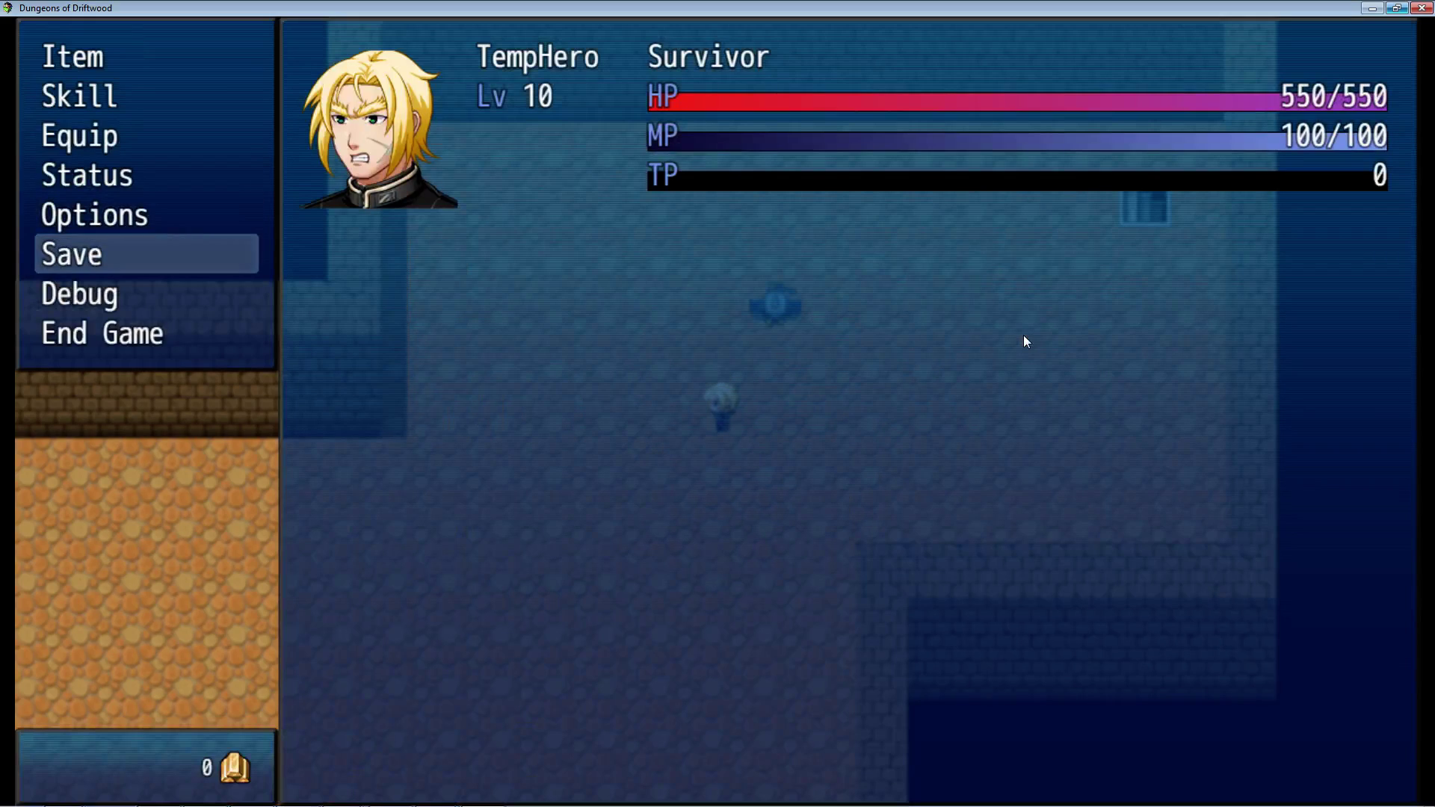
key(Up)
key(Up)
key(Up)
key(Up)
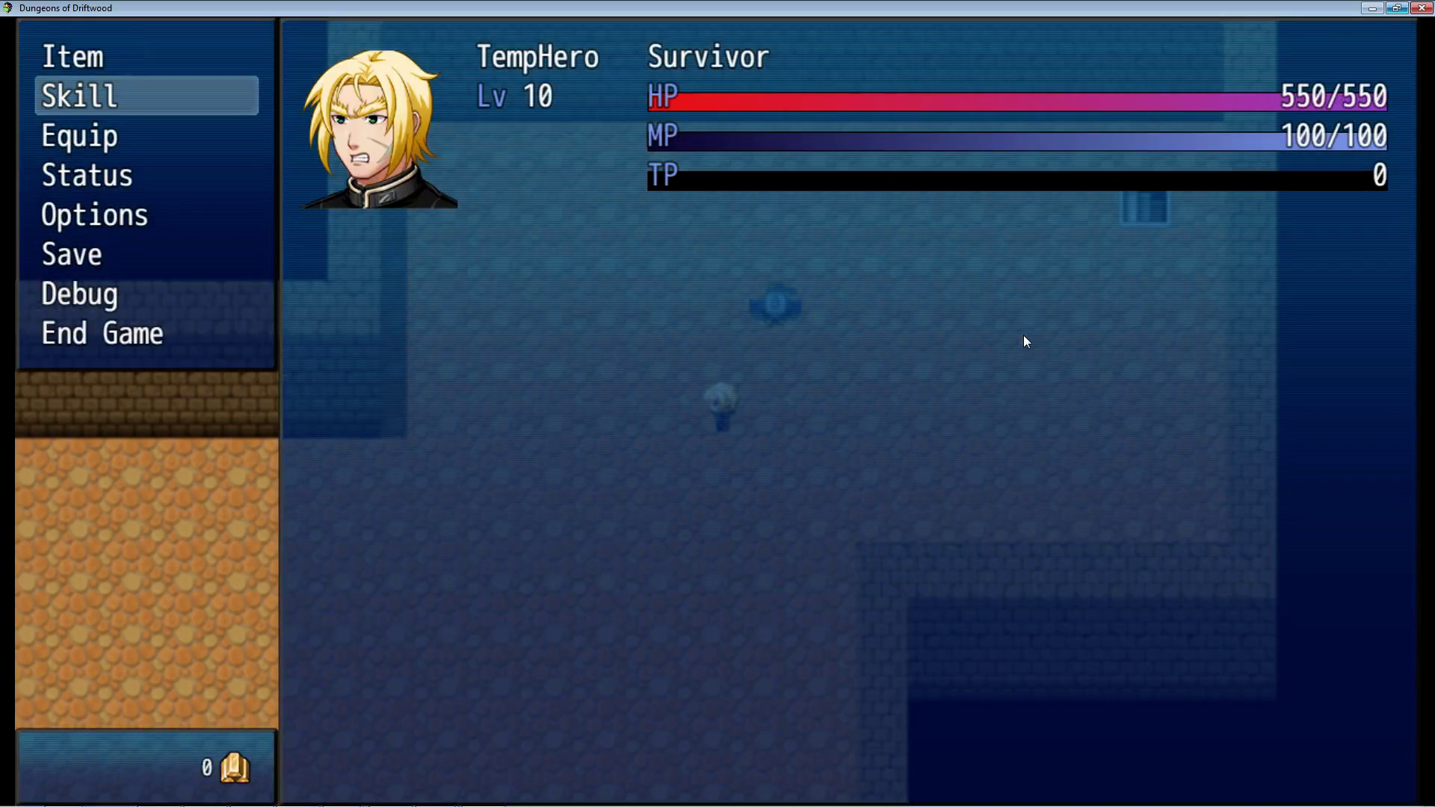
Close the main menu, walk into a battle, and choose Ice from TempHero's battle skills.
key(Escape)
key(Right)
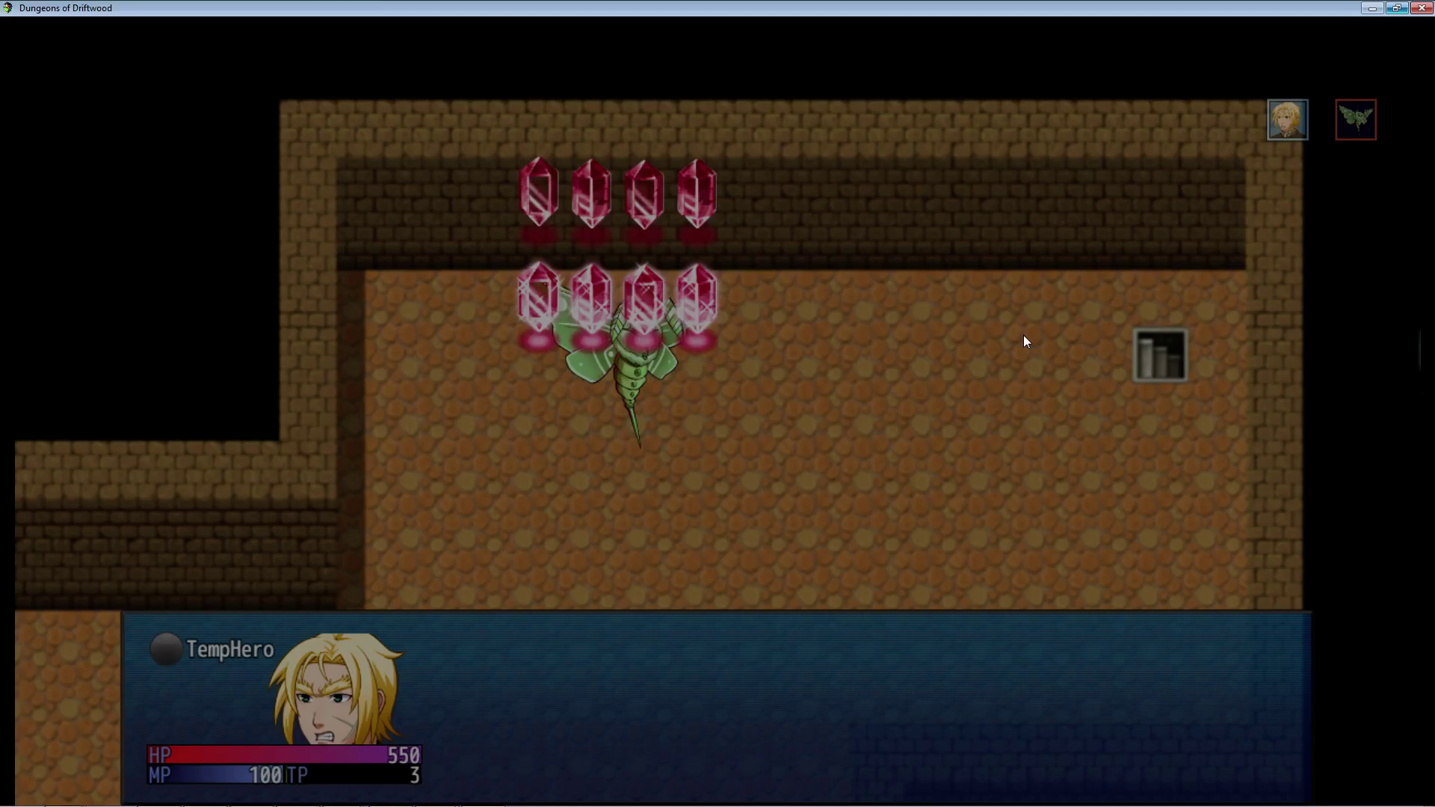
key(Down)
key(Return)
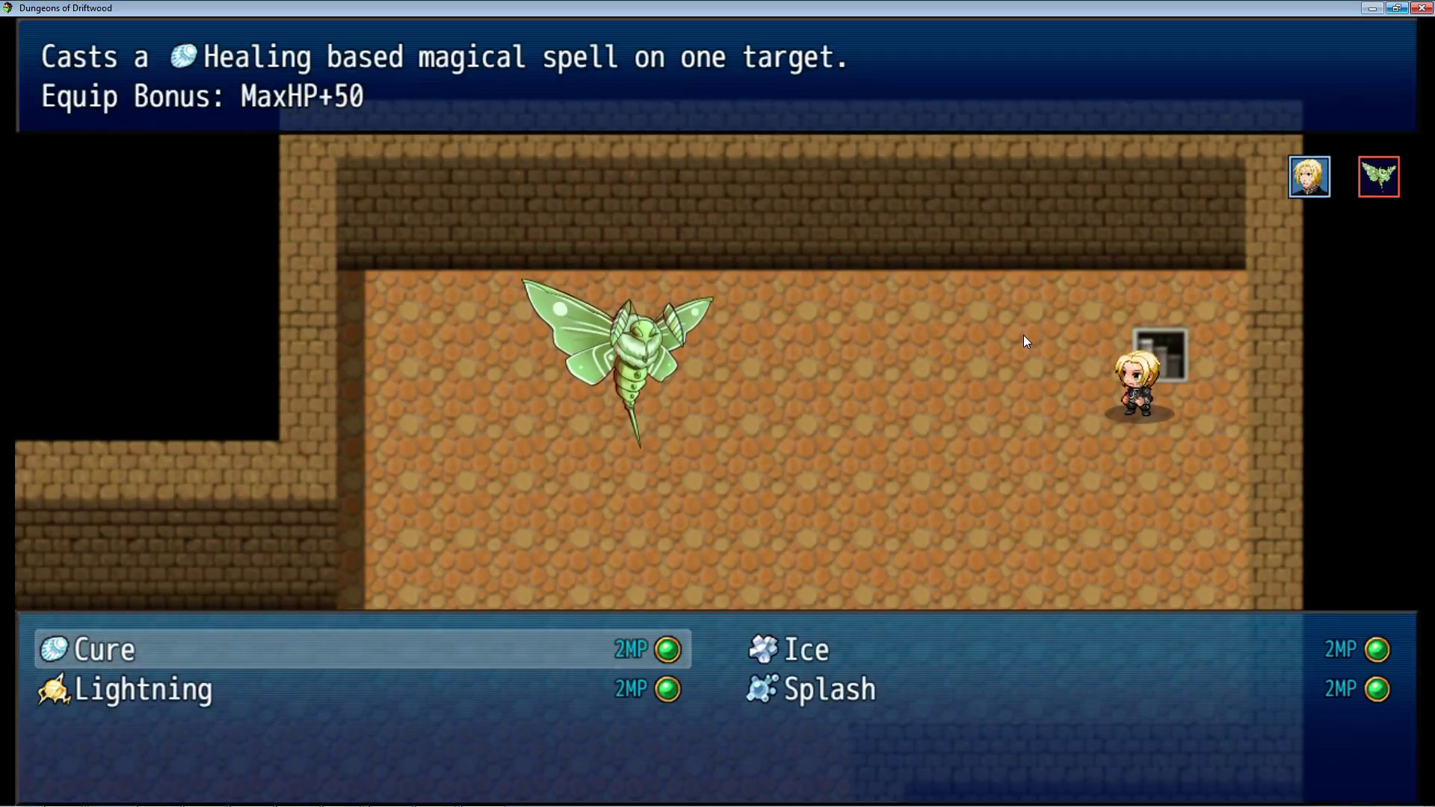
key(Down)
key(Right)
key(Up)
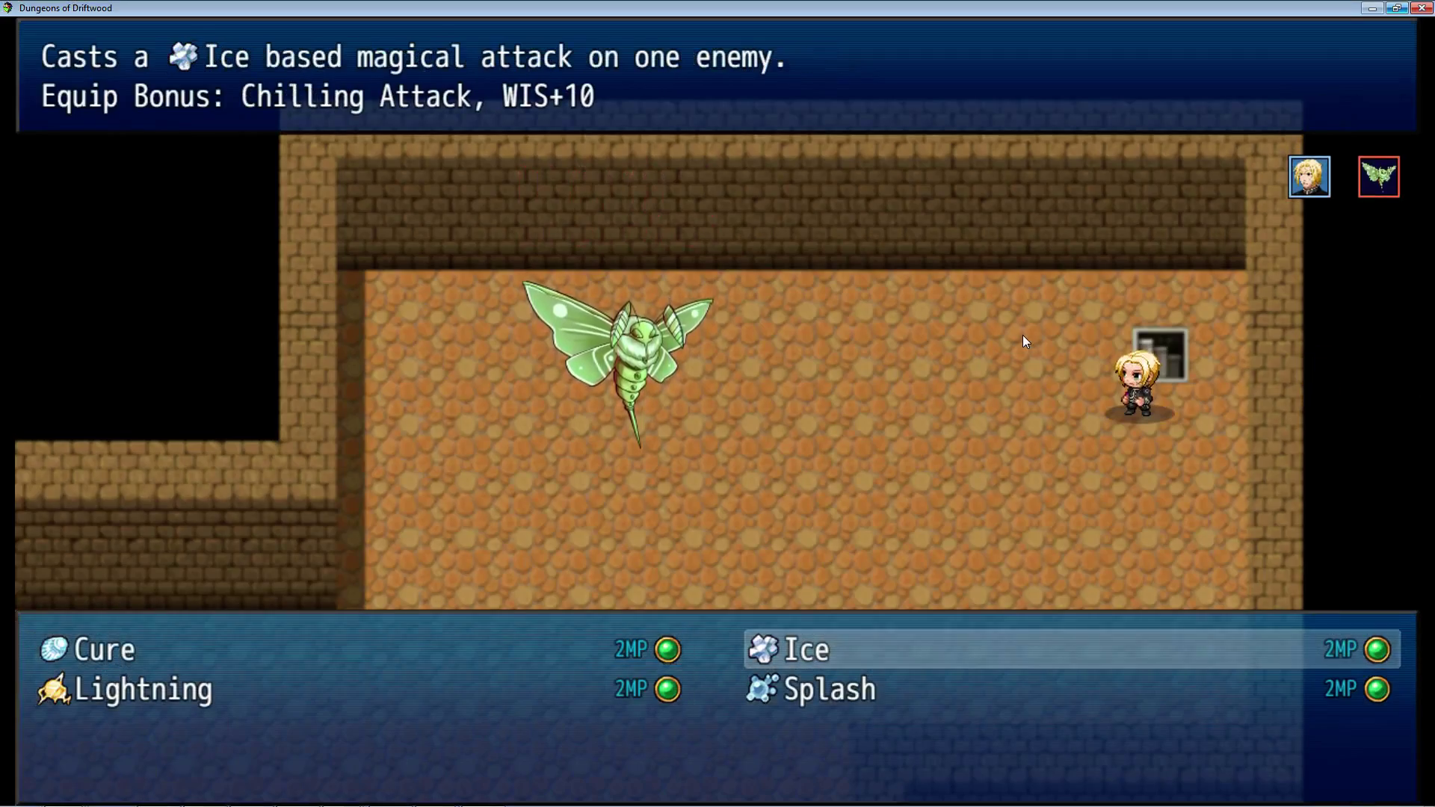
Lower the volume of Dungeons of Driftwood in the Windows Volume Mixer and close the mixer.
click(1362, 790)
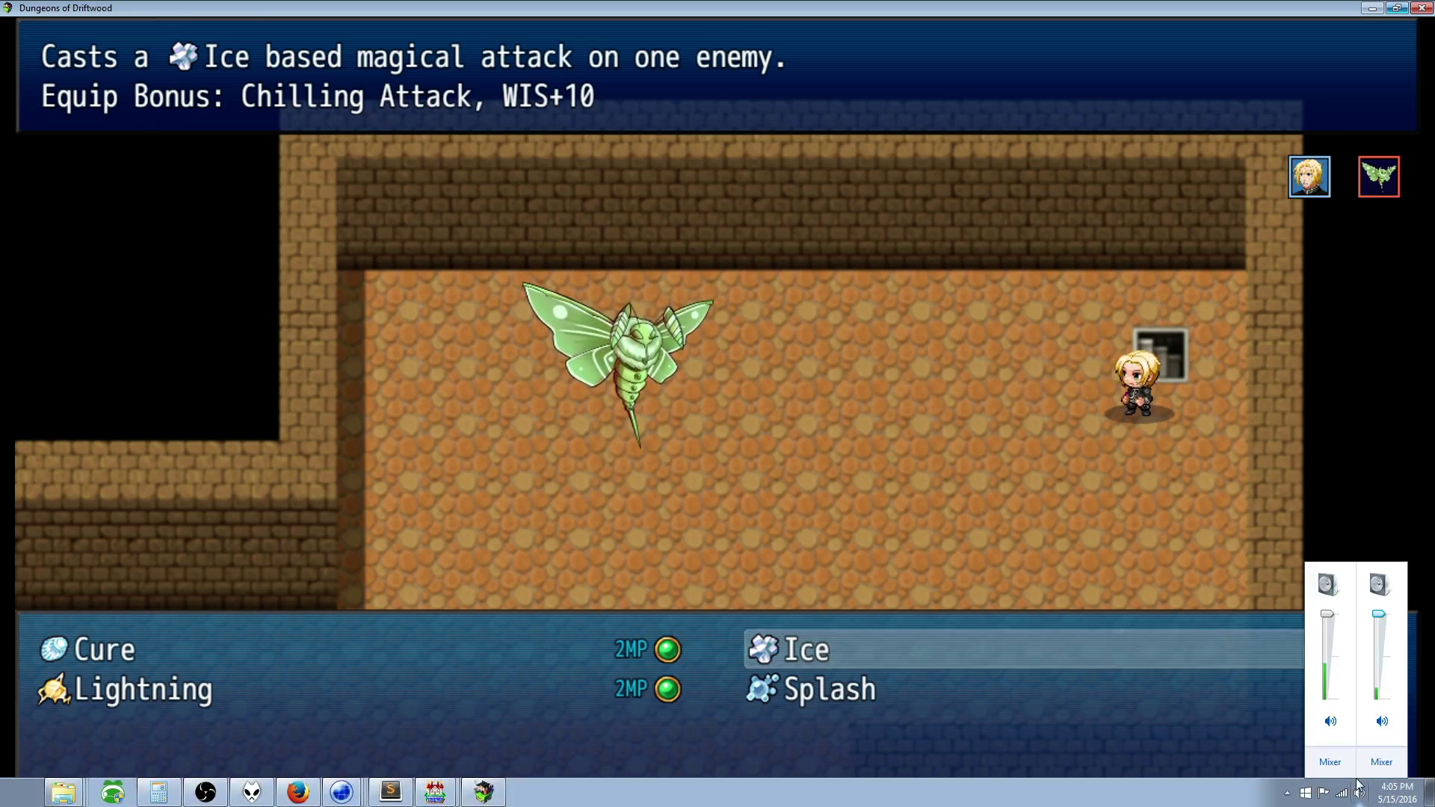
click(1375, 754)
drag(1195, 754, 1394, 755)
drag(1290, 696, 1289, 704)
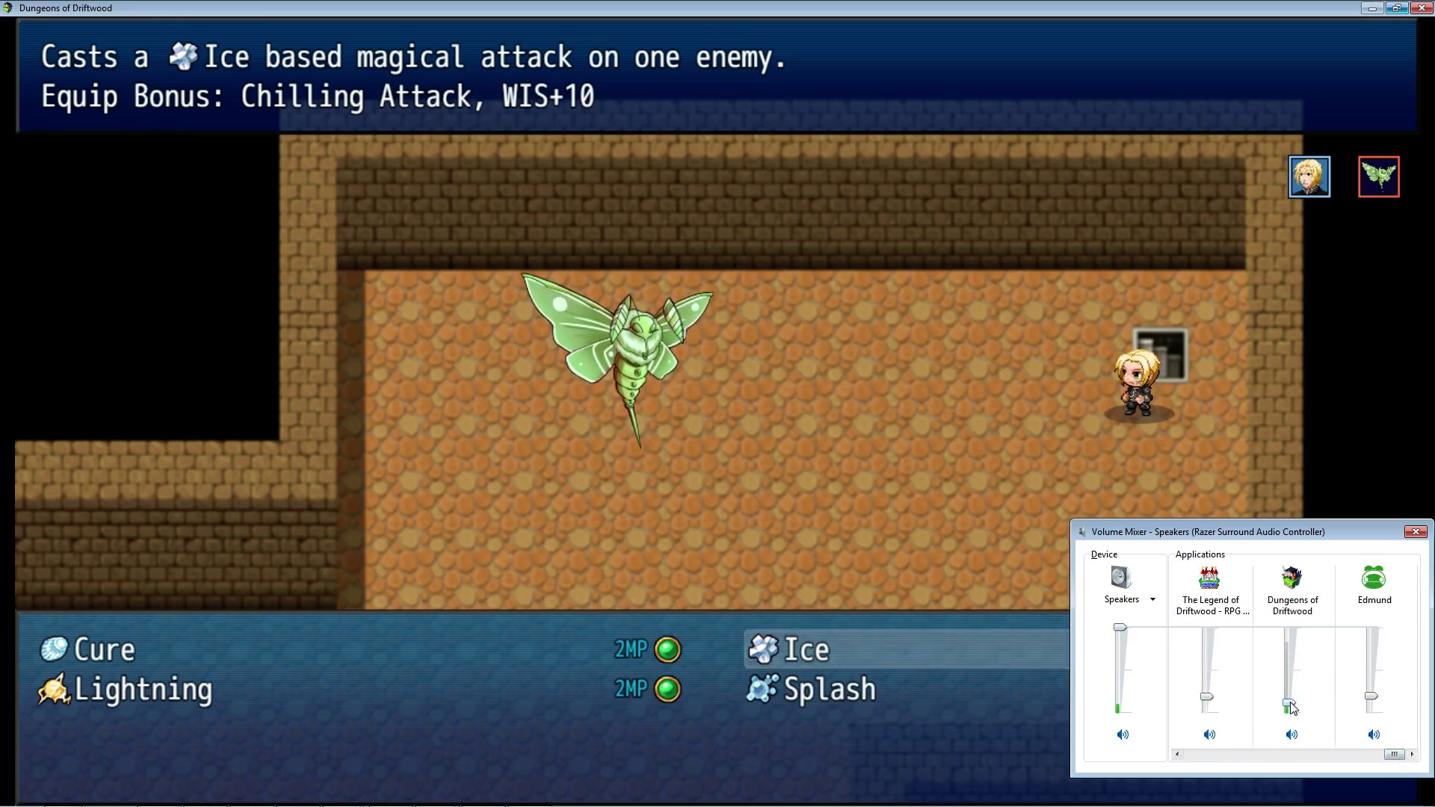
click(1415, 532)
Cast Ice on the Healmoth, followed by Splash on the same enemy.
key(Return)
key(Return)
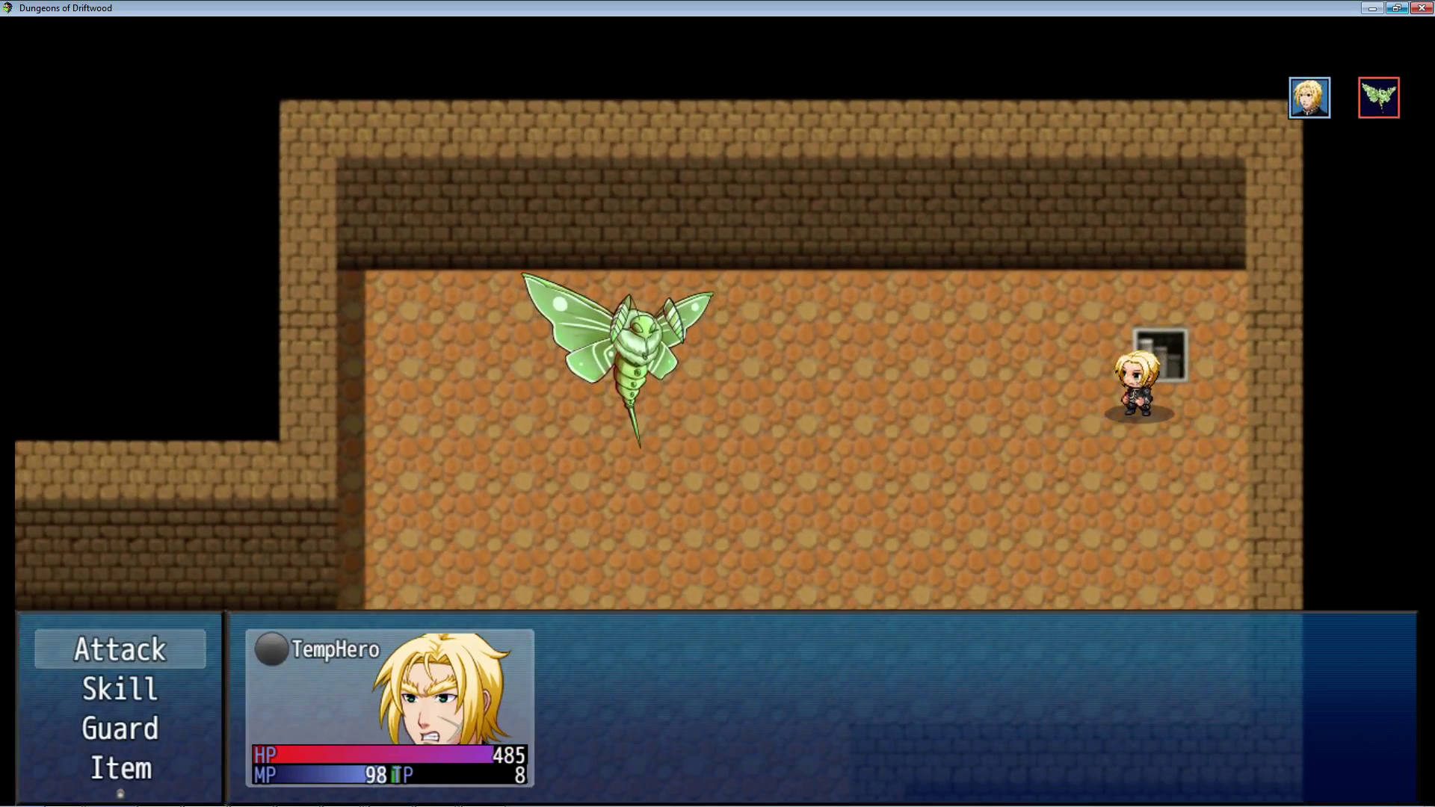
key(Down)
key(Return)
key(Down)
key(Left)
key(Return)
key(Return)
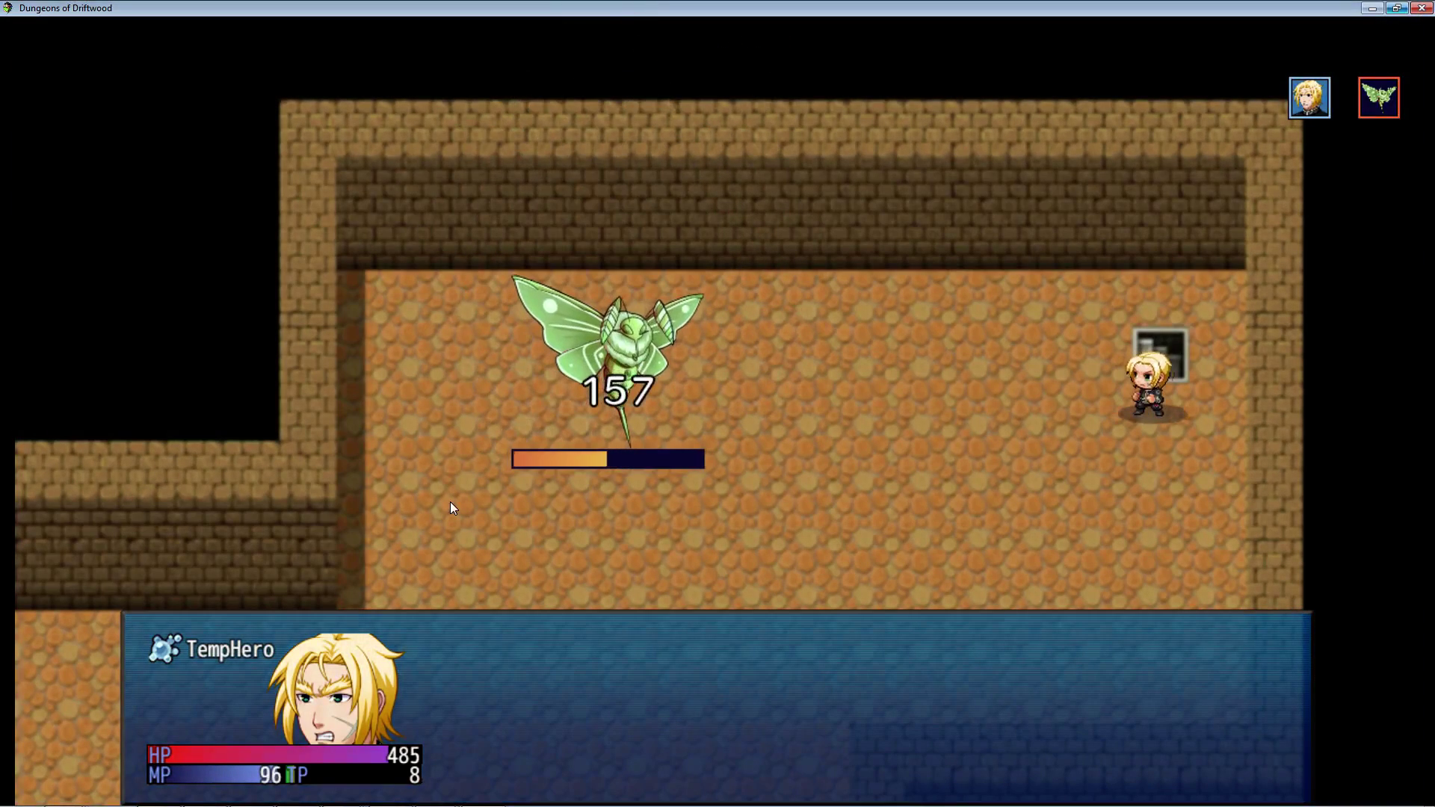
Cast Splash again, switching the target from the Healmoth to TempHero.
key(Down)
key(Return)
key(Return)
key(Right)
key(Left)
key(Right)
key(Return)
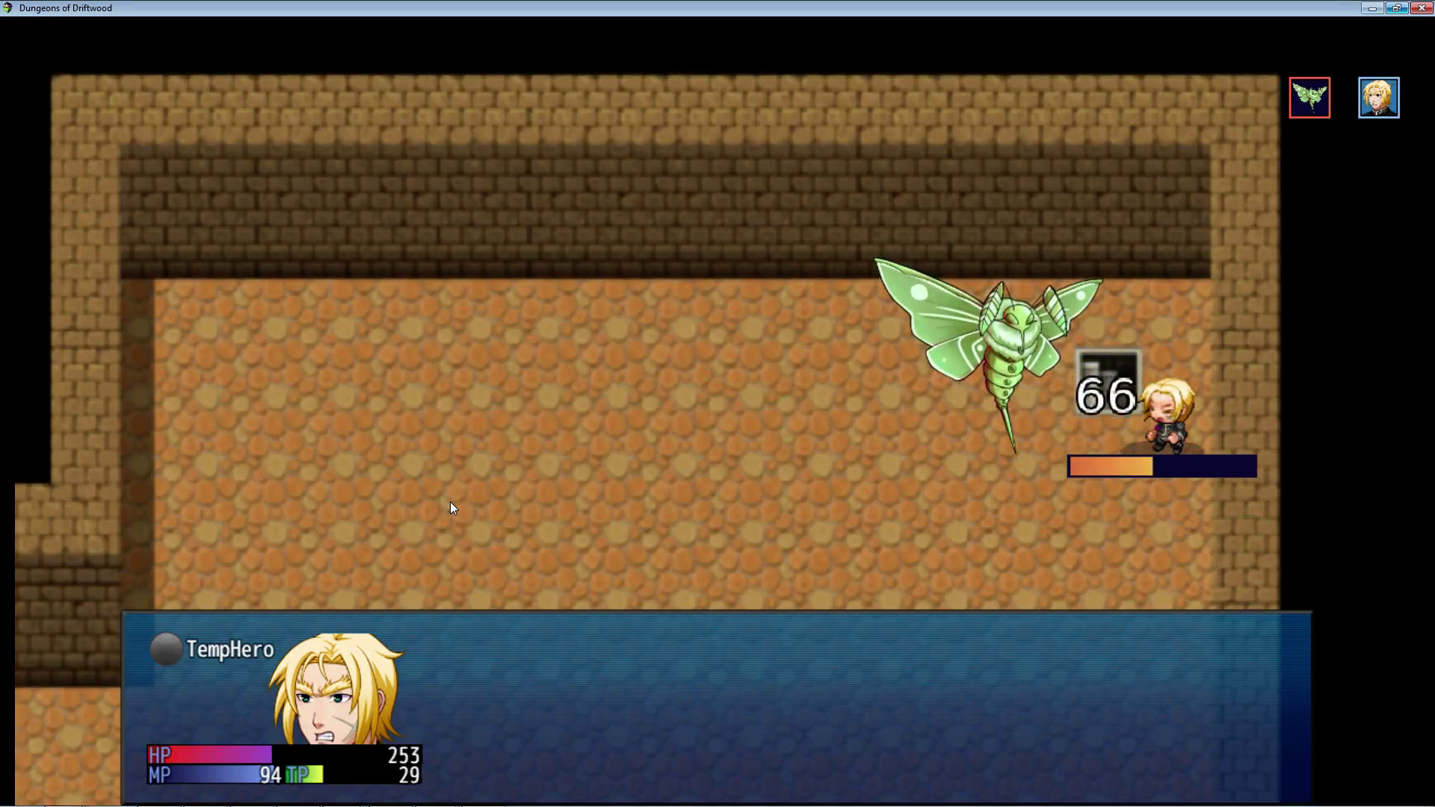
Choose Lightning, cycle through the available targets, and cast it on the Healmoth.
key(Down)
key(Return)
key(Left)
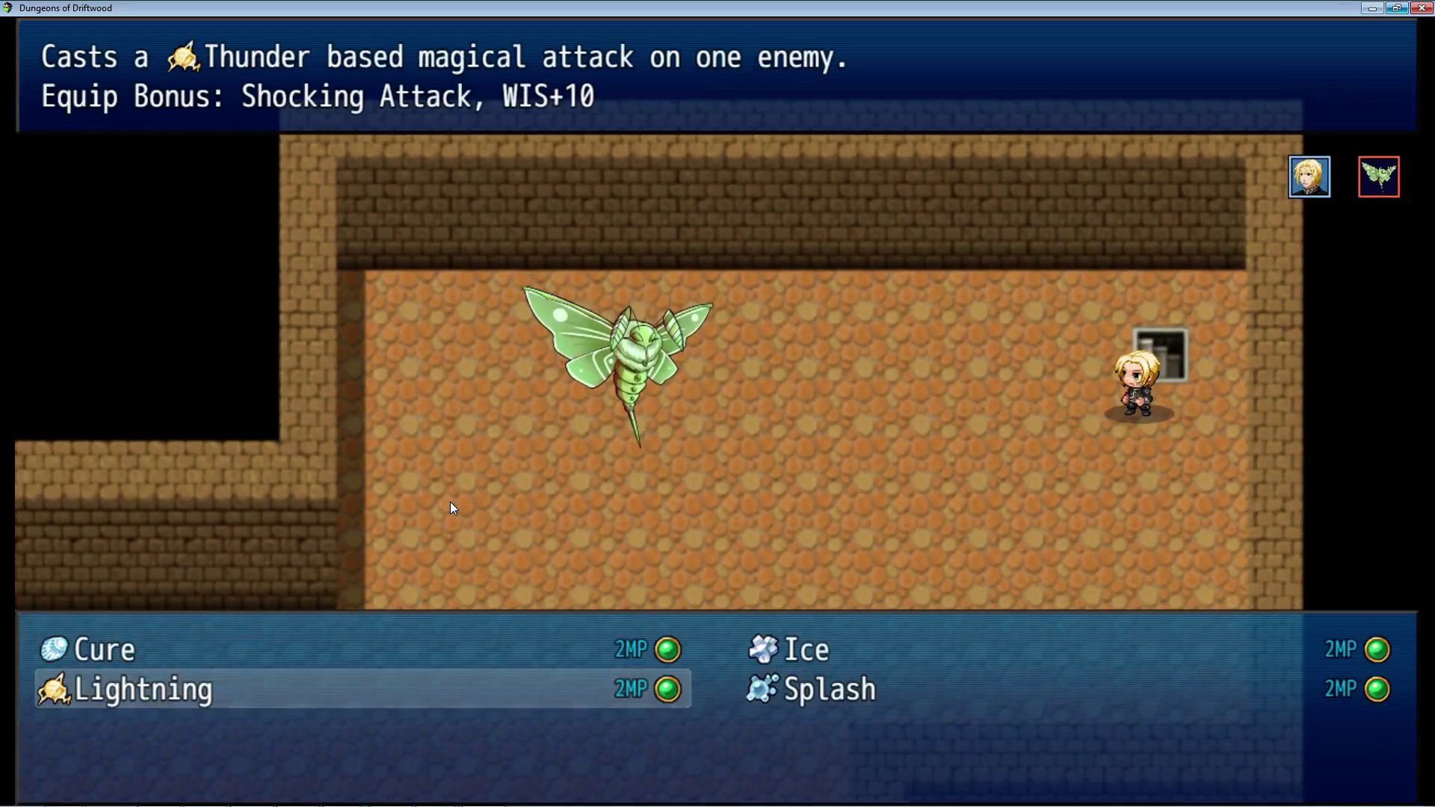
key(Escape)
key(Right)
key(Right)
key(Right)
key(Right)
key(Right)
key(Right)
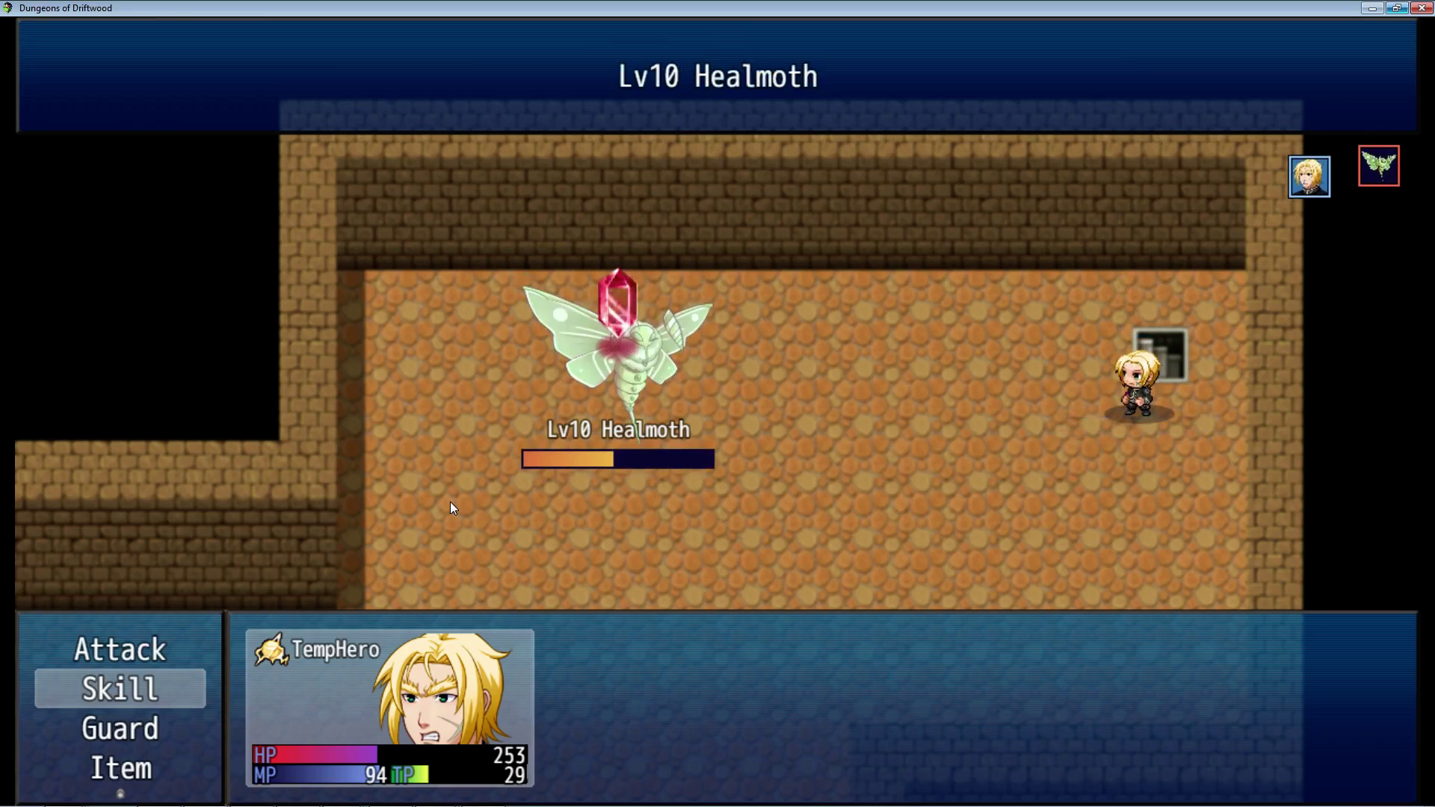
key(Return)
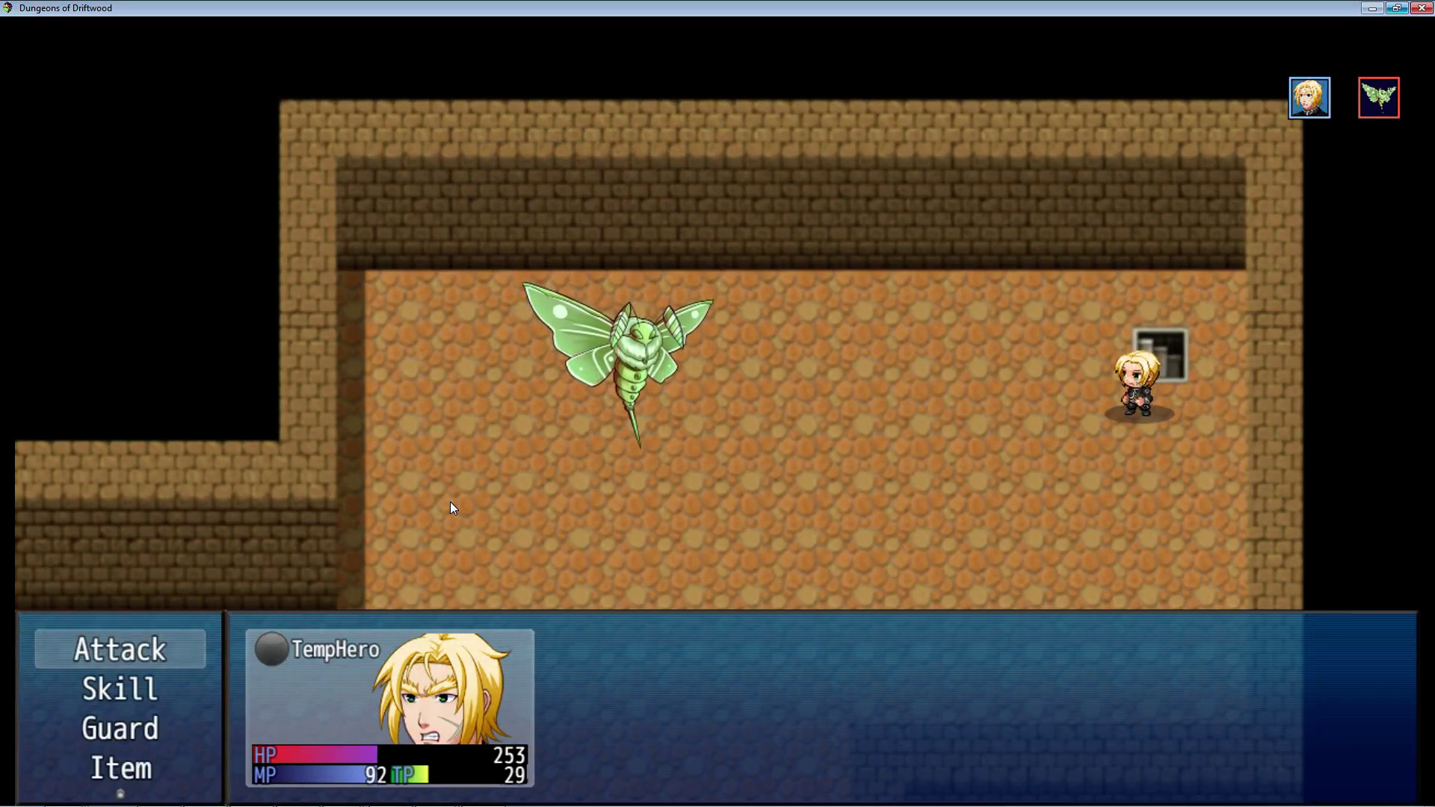
Cast Cure on TempHero in two consecutive turns.
key(Down)
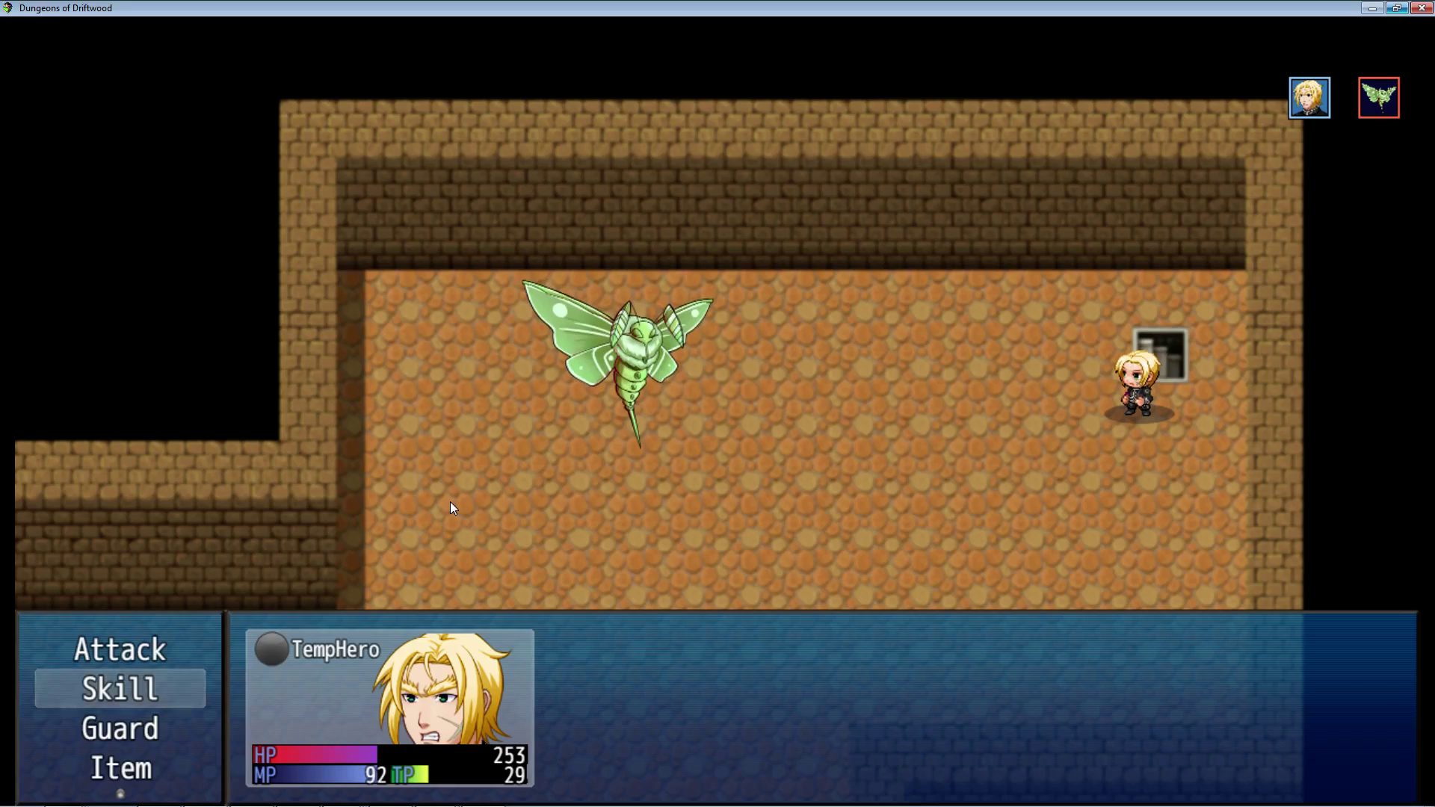
key(Return)
key(Up)
key(Return)
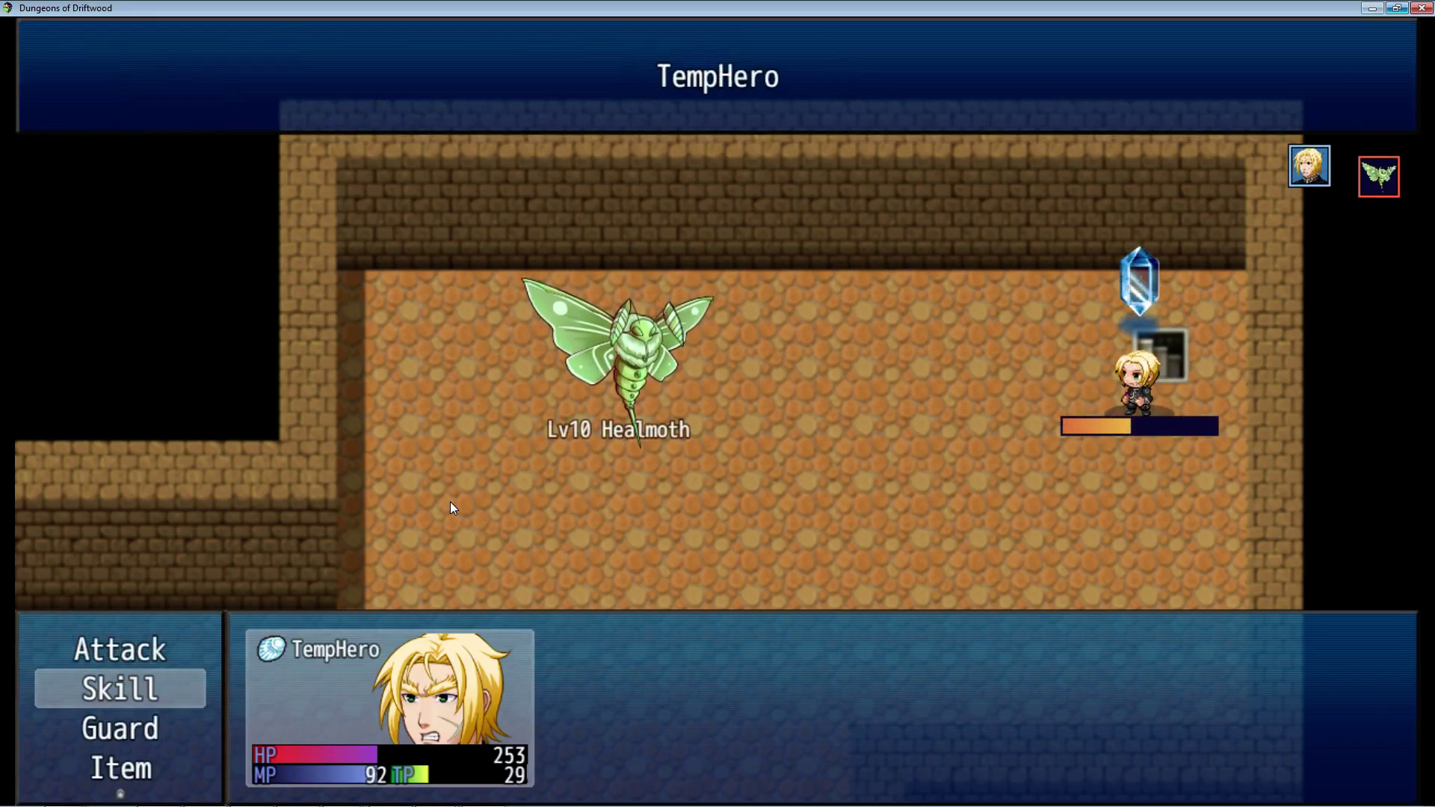
key(Return)
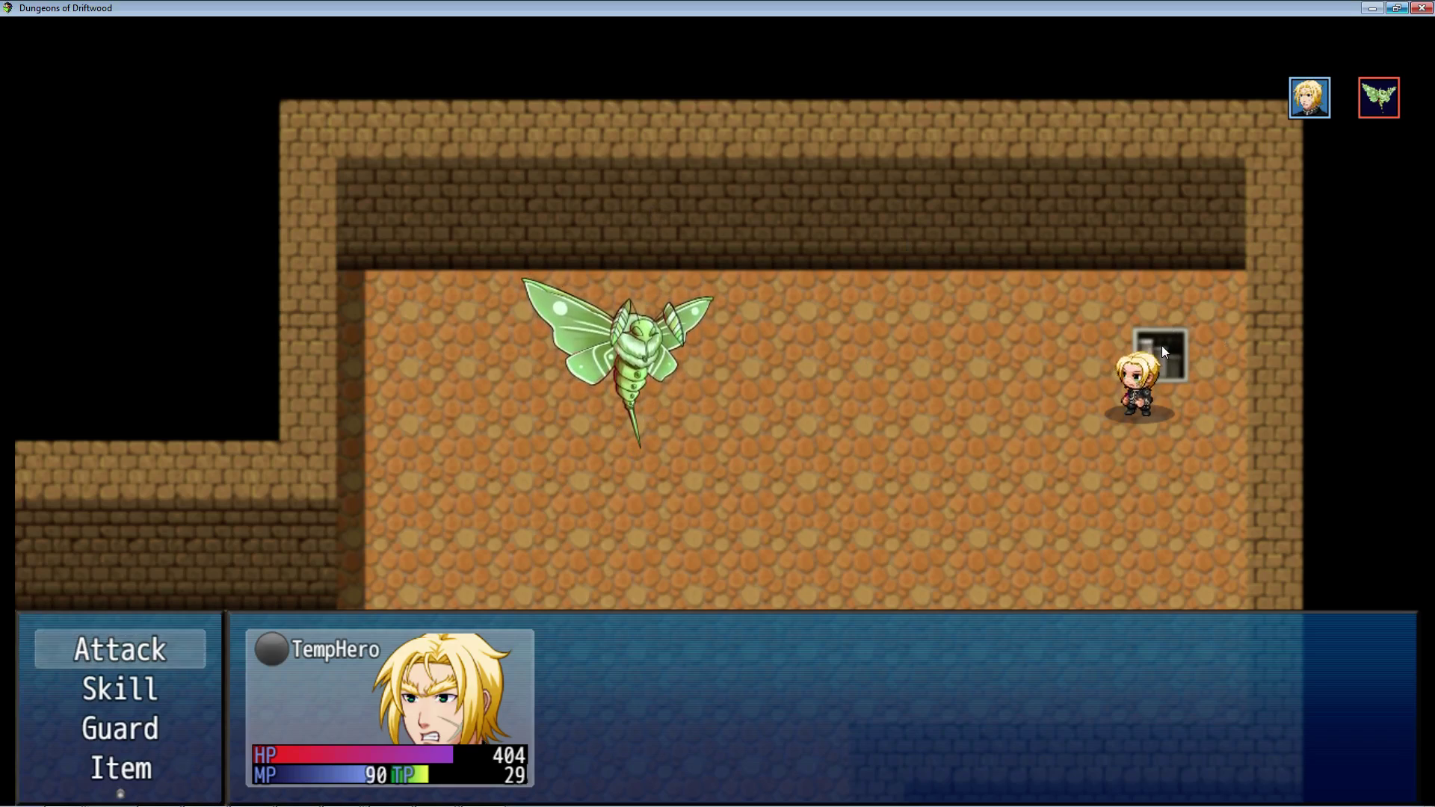
key(Down)
key(Return)
key(Return)
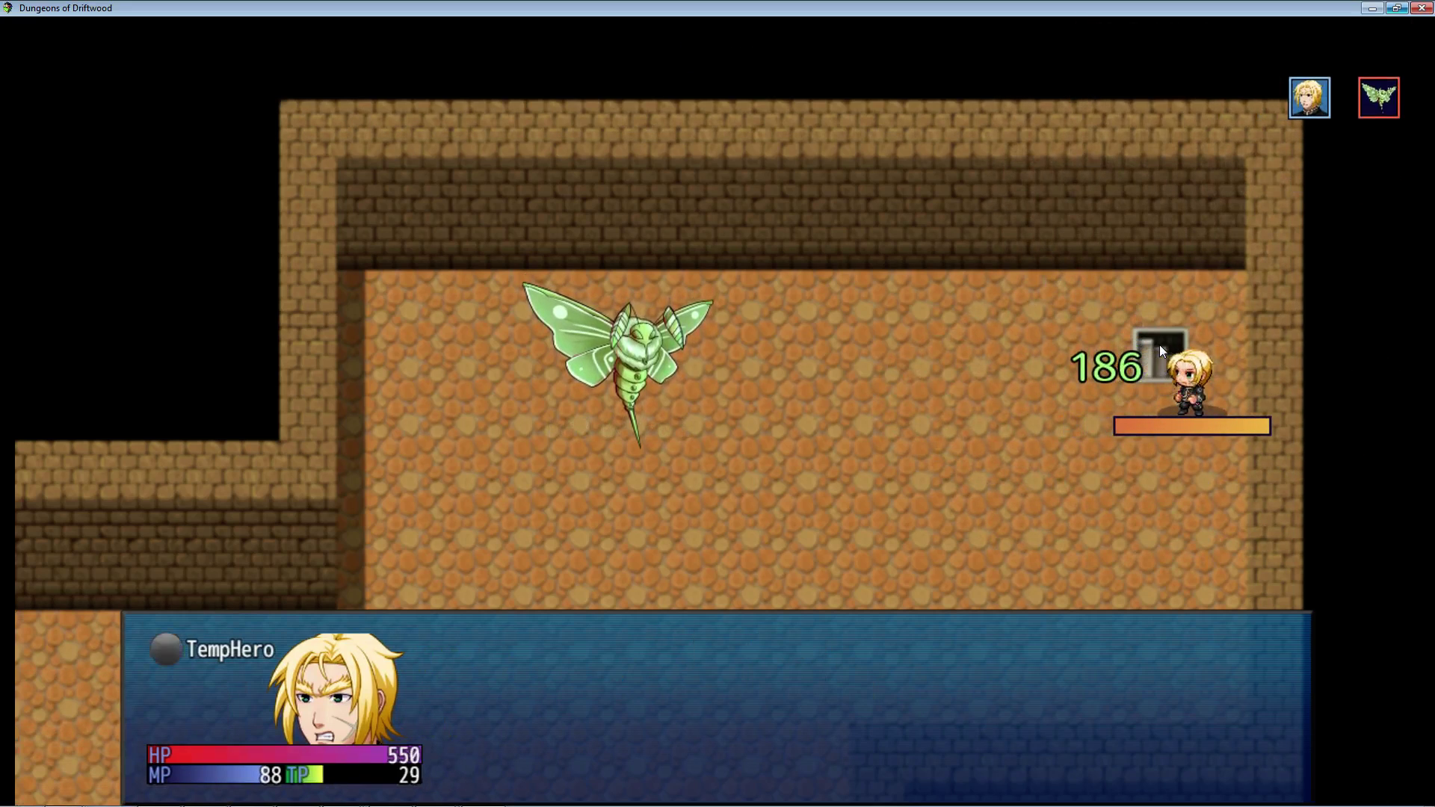
Cast Cure on the enemy Healmoth instead of TempHero.
key(Down)
key(Return)
key(Return)
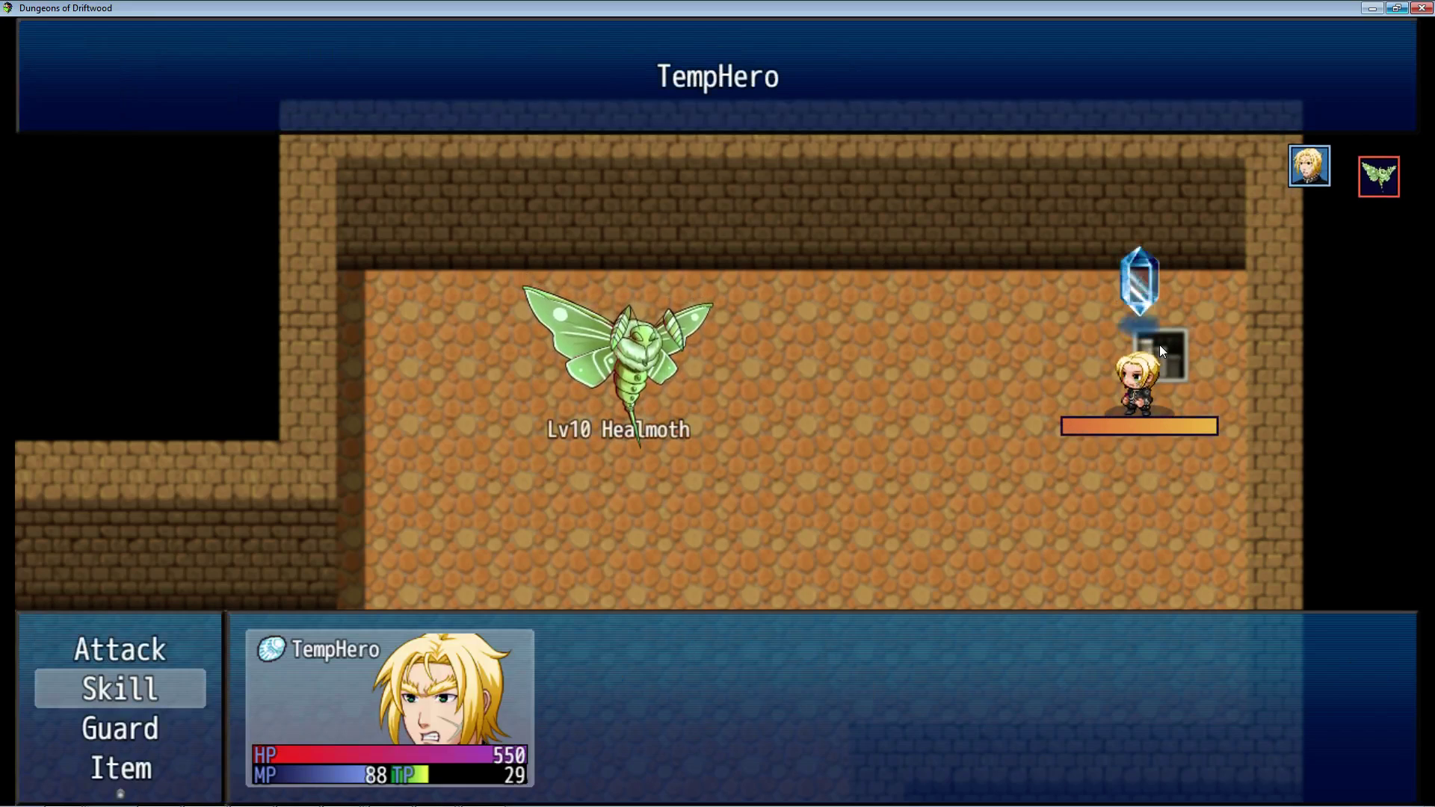
key(Left)
key(Return)
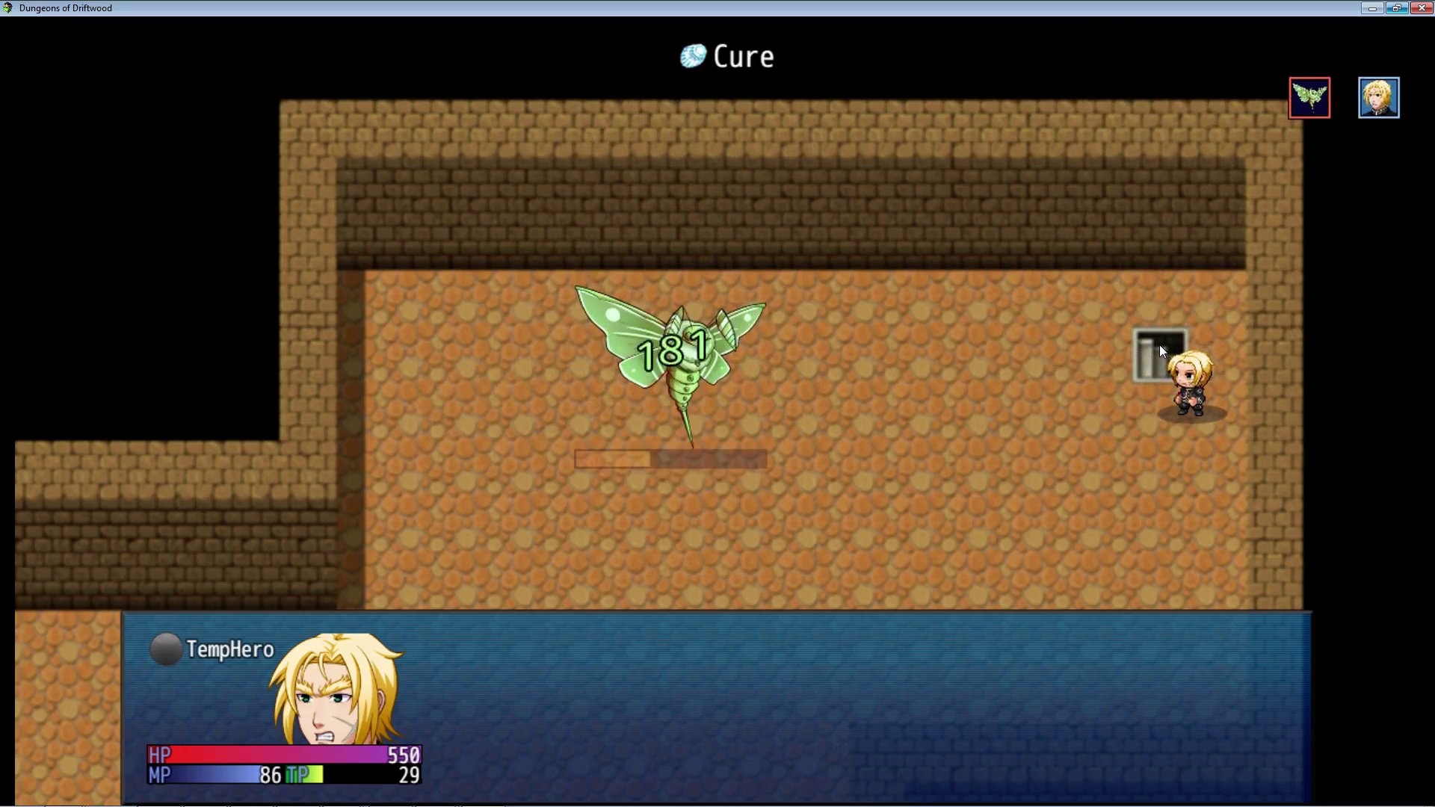
key(Down)
key(Return)
key(Down)
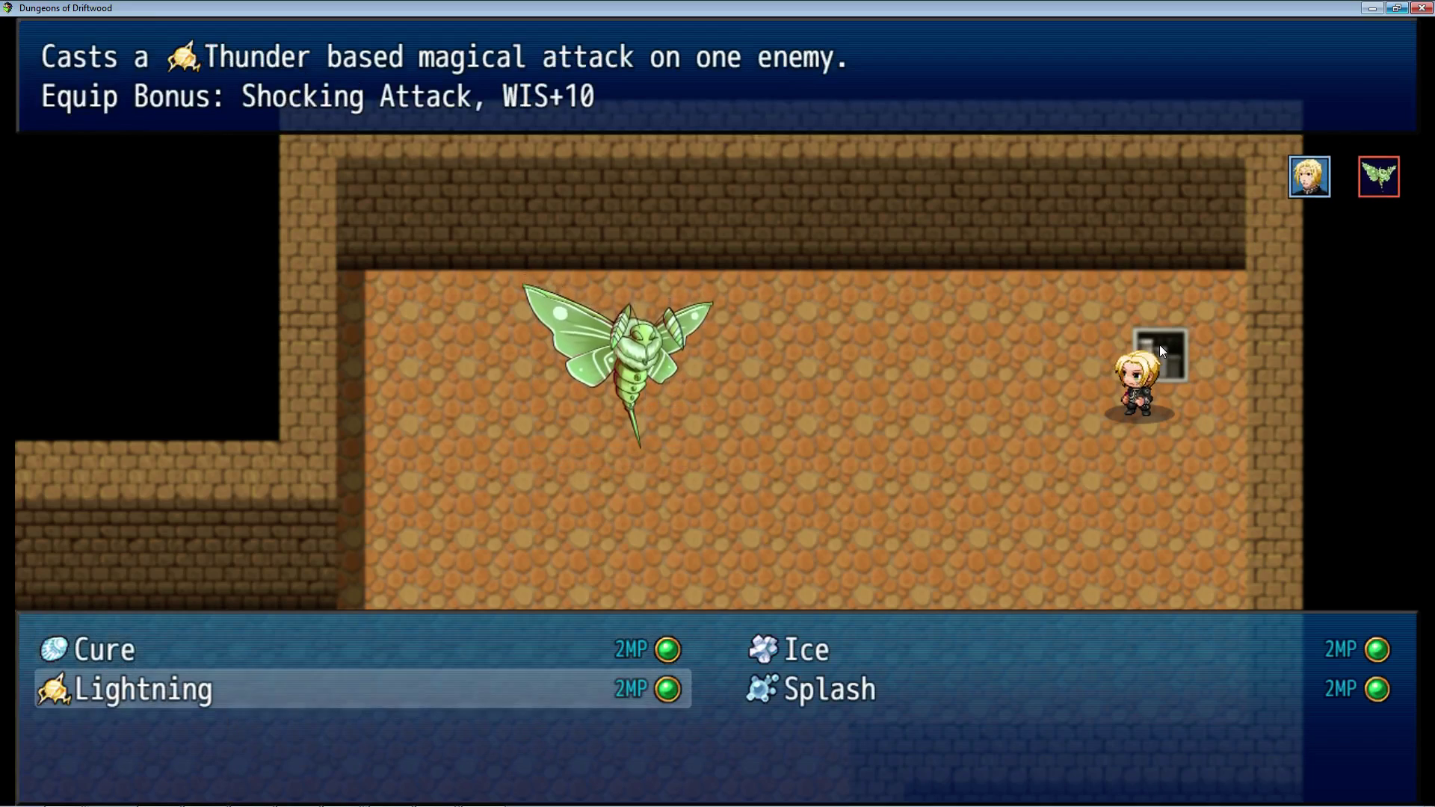
key(Return)
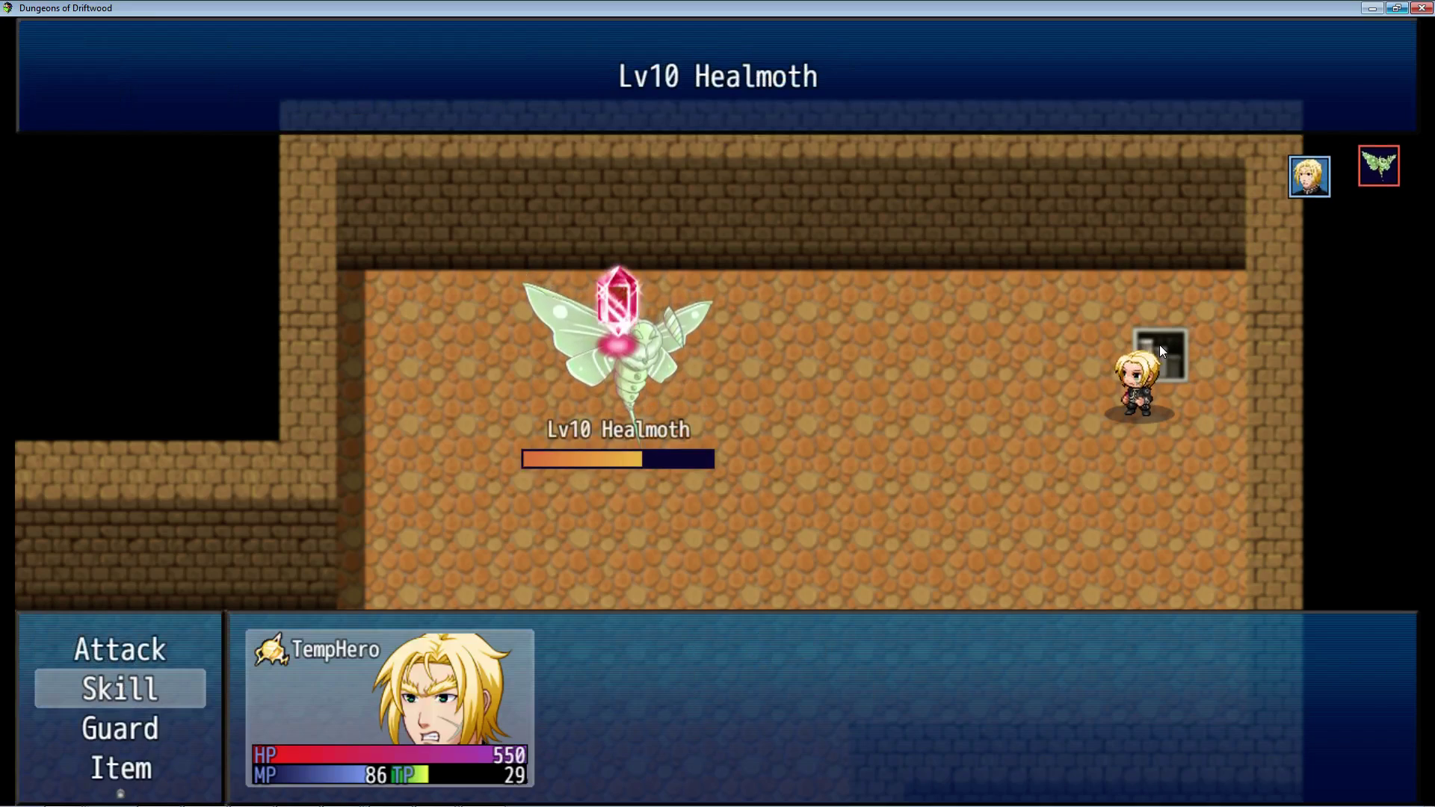
key(Escape)
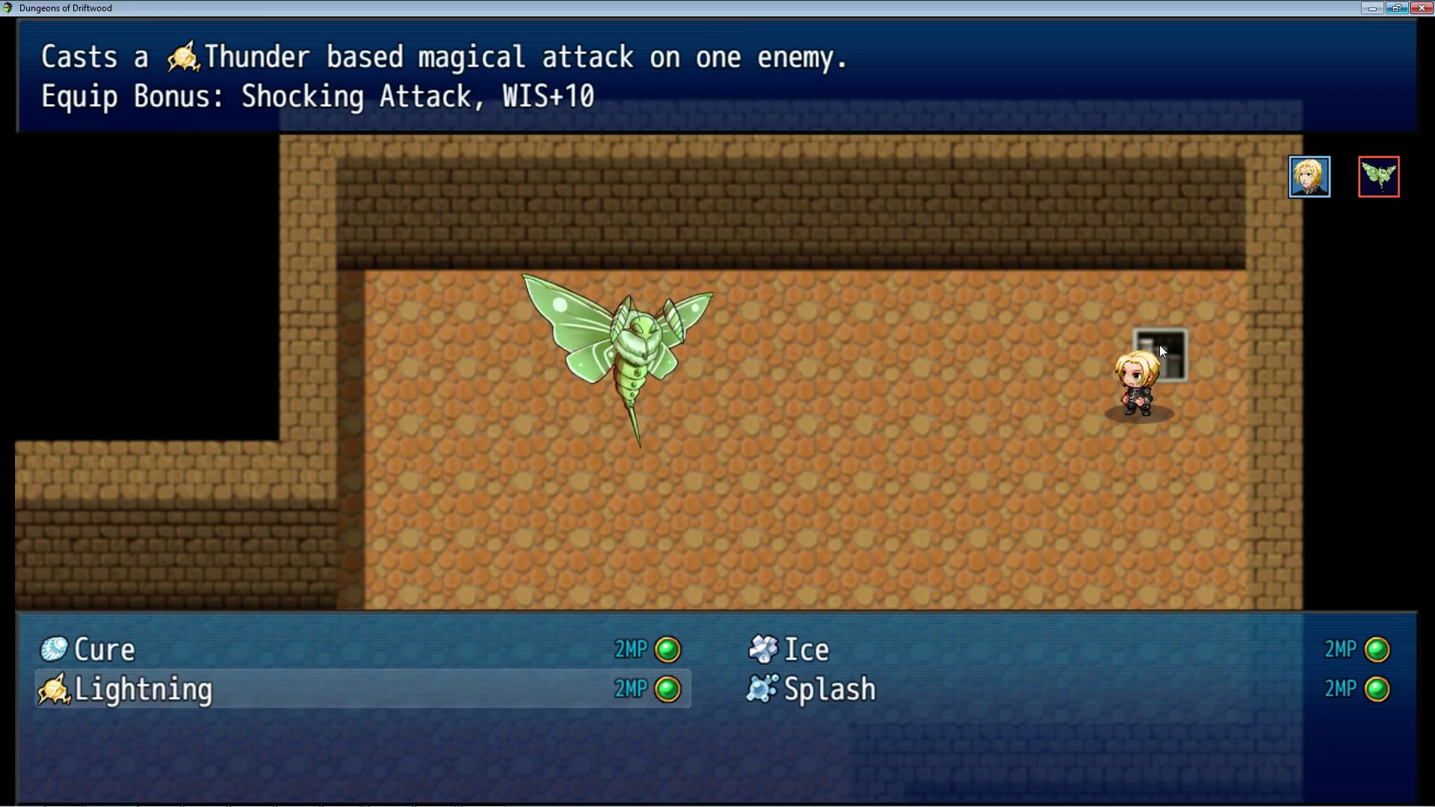
key(Right)
key(Up)
key(Down)
key(Left)
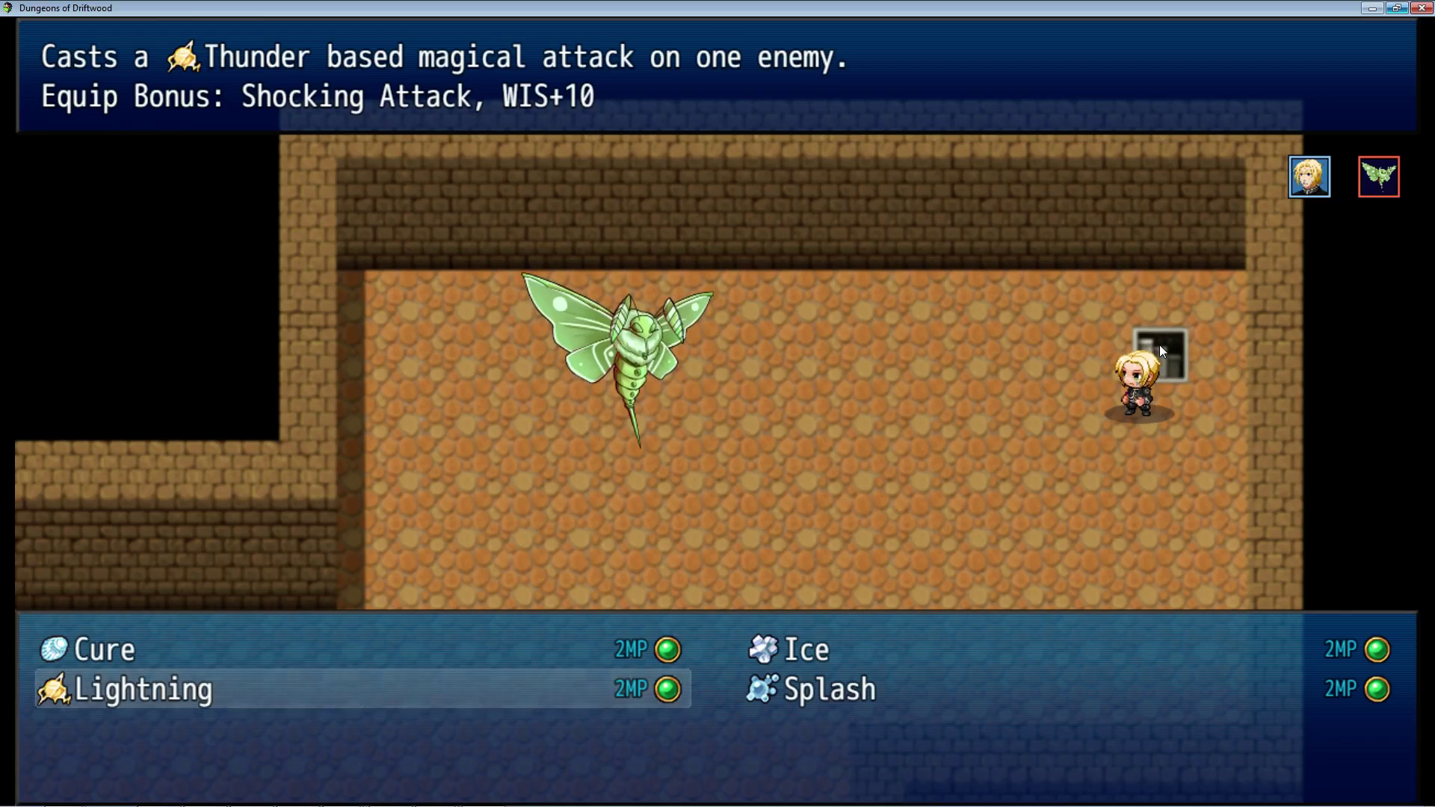
key(Escape)
Use the regular Attack command on the Healmoth.
key(Up)
key(Return)
key(Return)
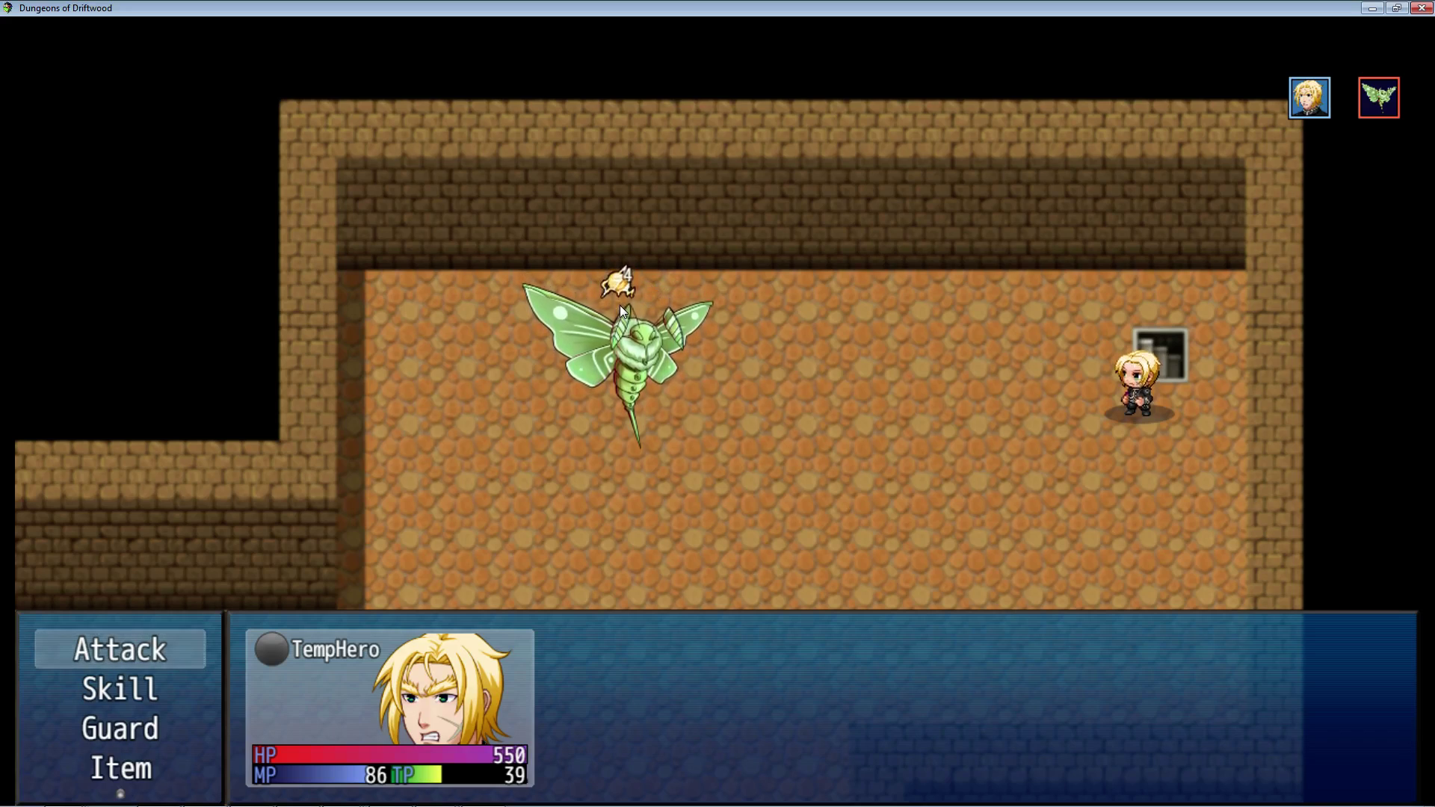
Cast Lightning on the Healmoth.
key(Down)
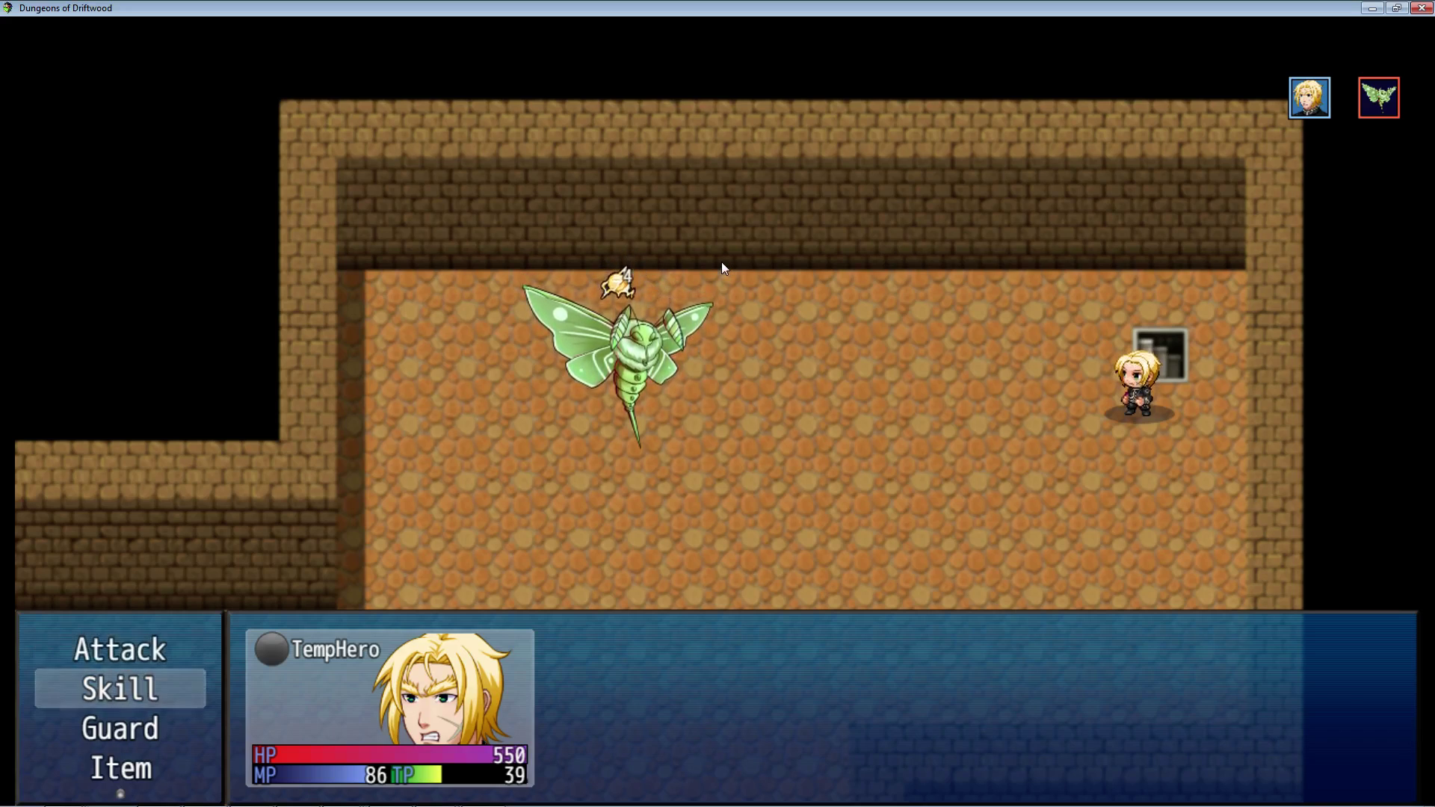
key(Return)
key(Down)
key(Return)
key(Return)
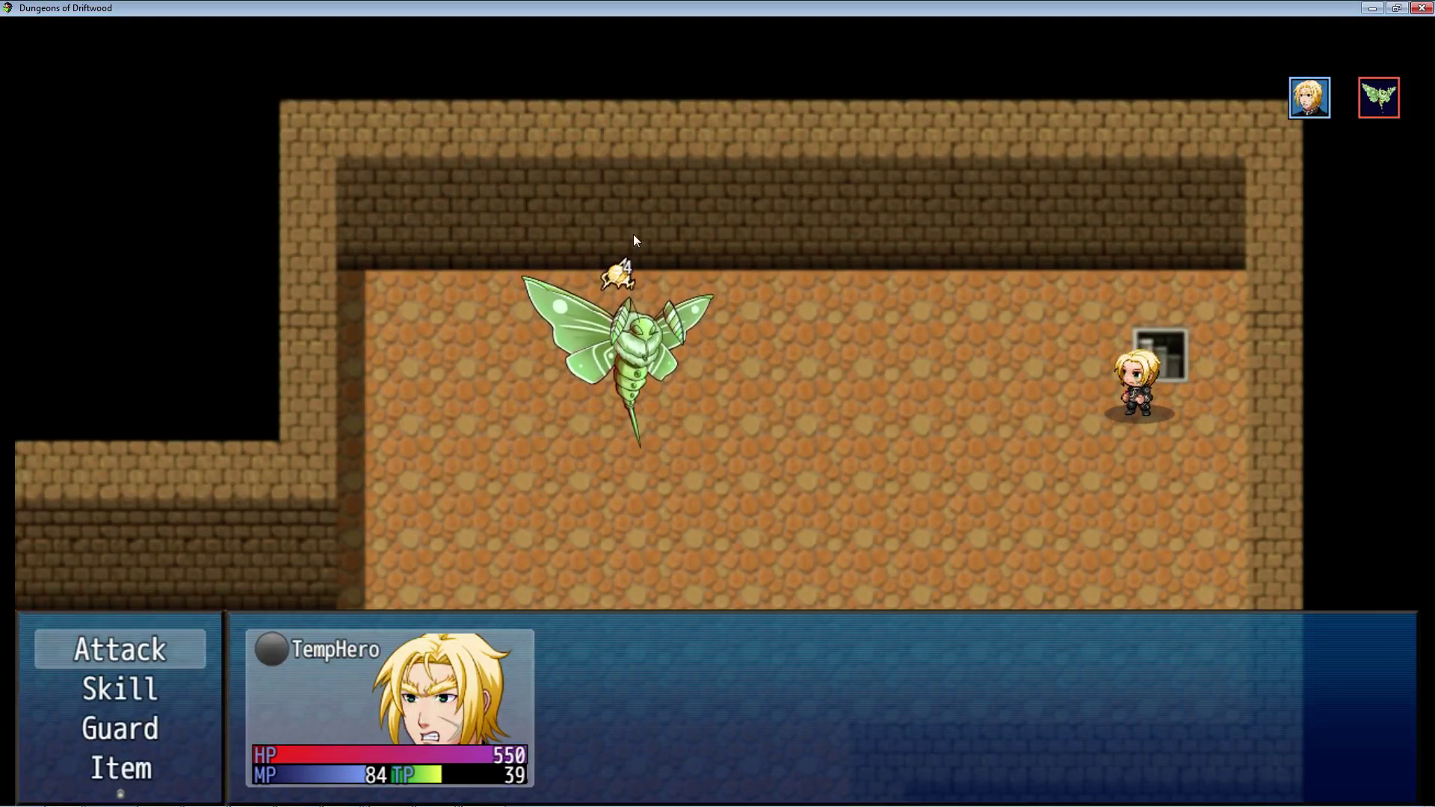
Finish off the Healmoth with a regular attack and dismiss the battle spoils.
key(Return)
key(Return)
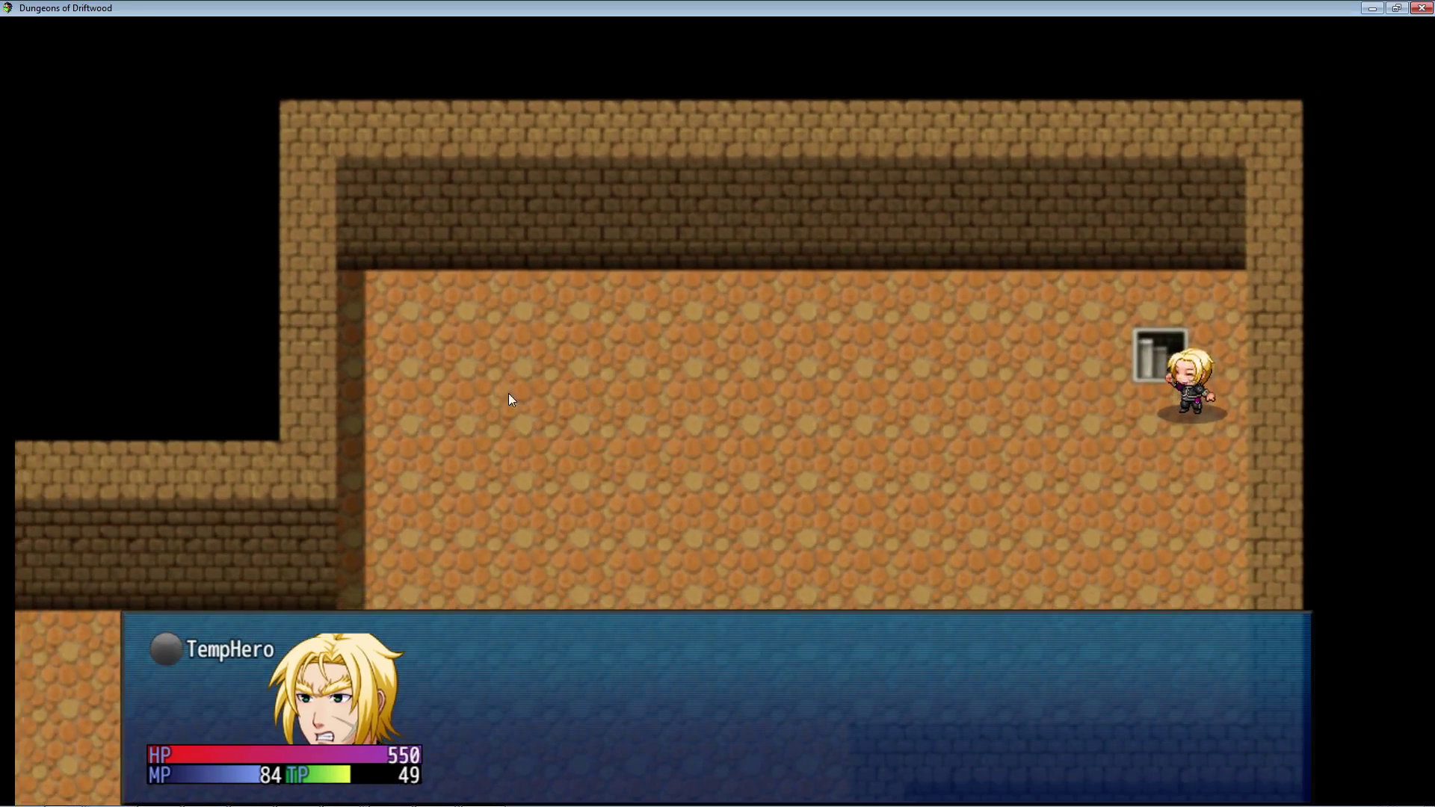
key(Return)
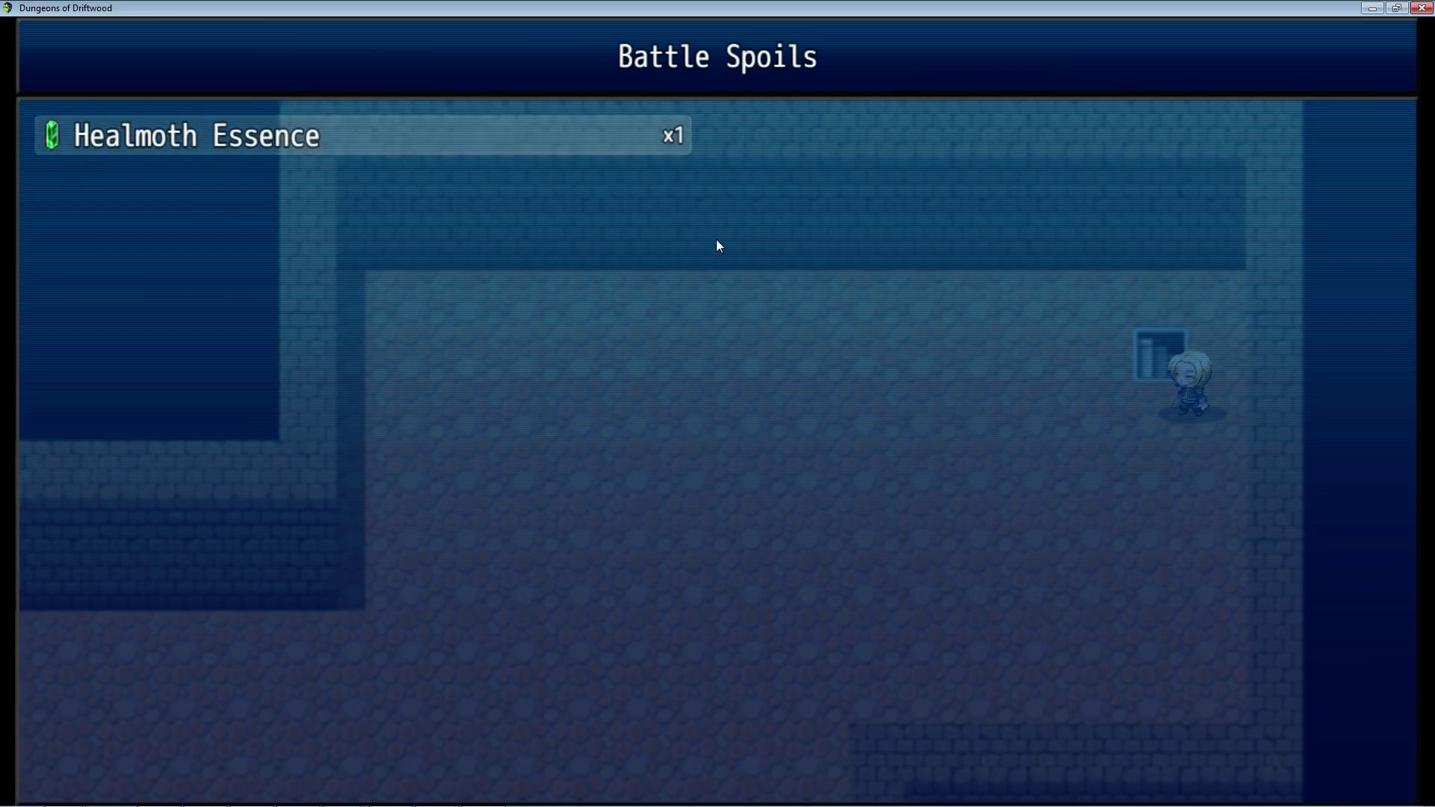
key(Return)
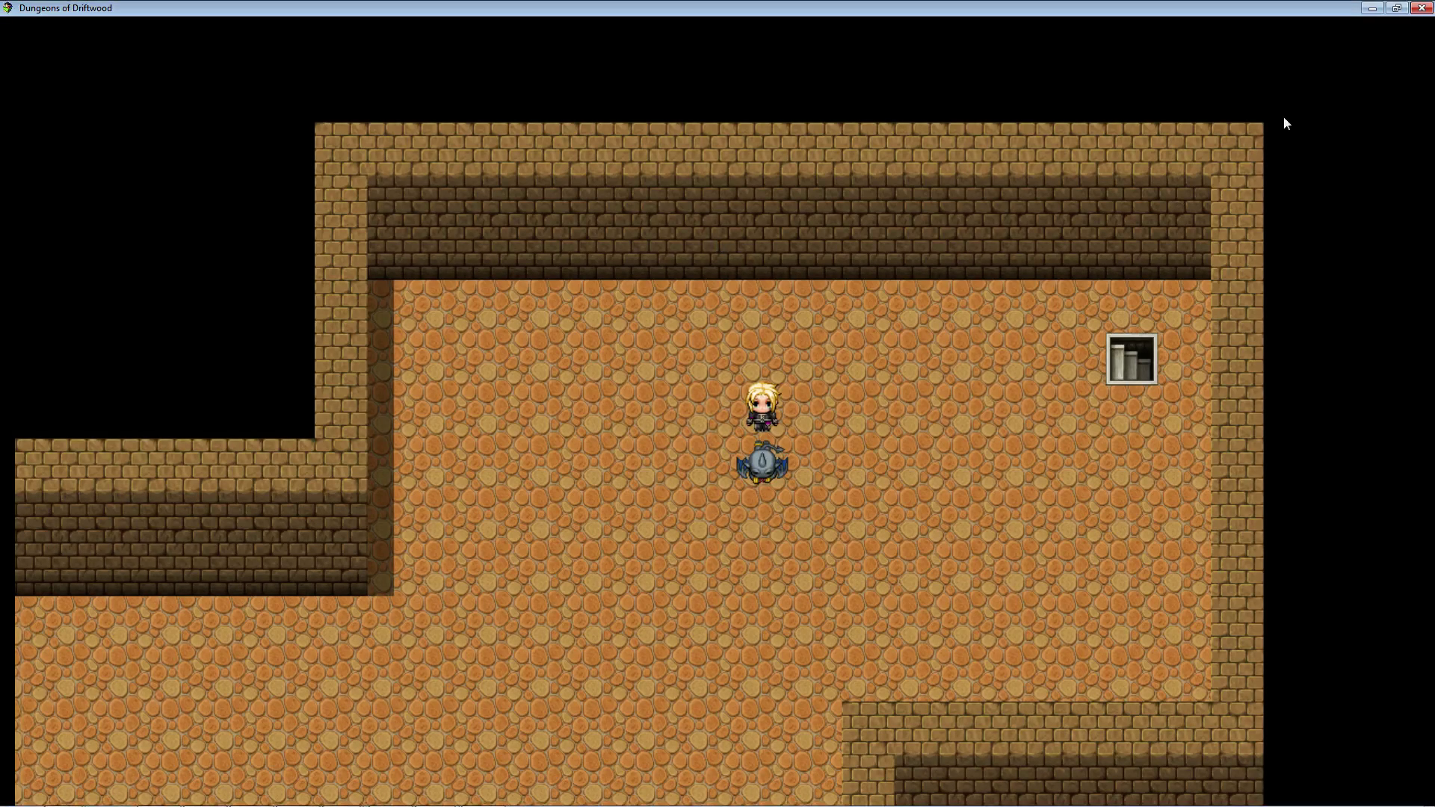
Close the playtest to return to RPG Maker MV and save the project.
click(1422, 8)
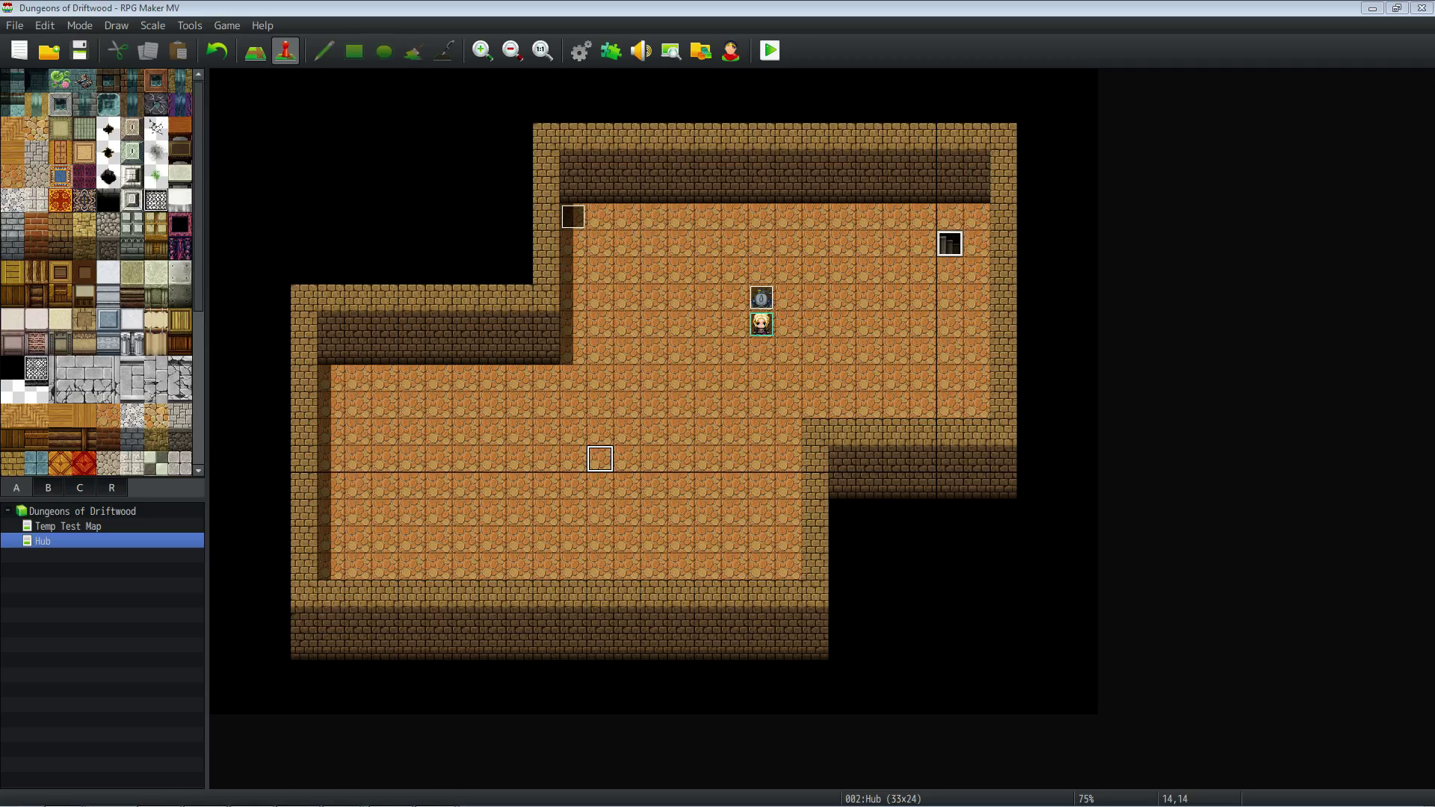
click(79, 50)
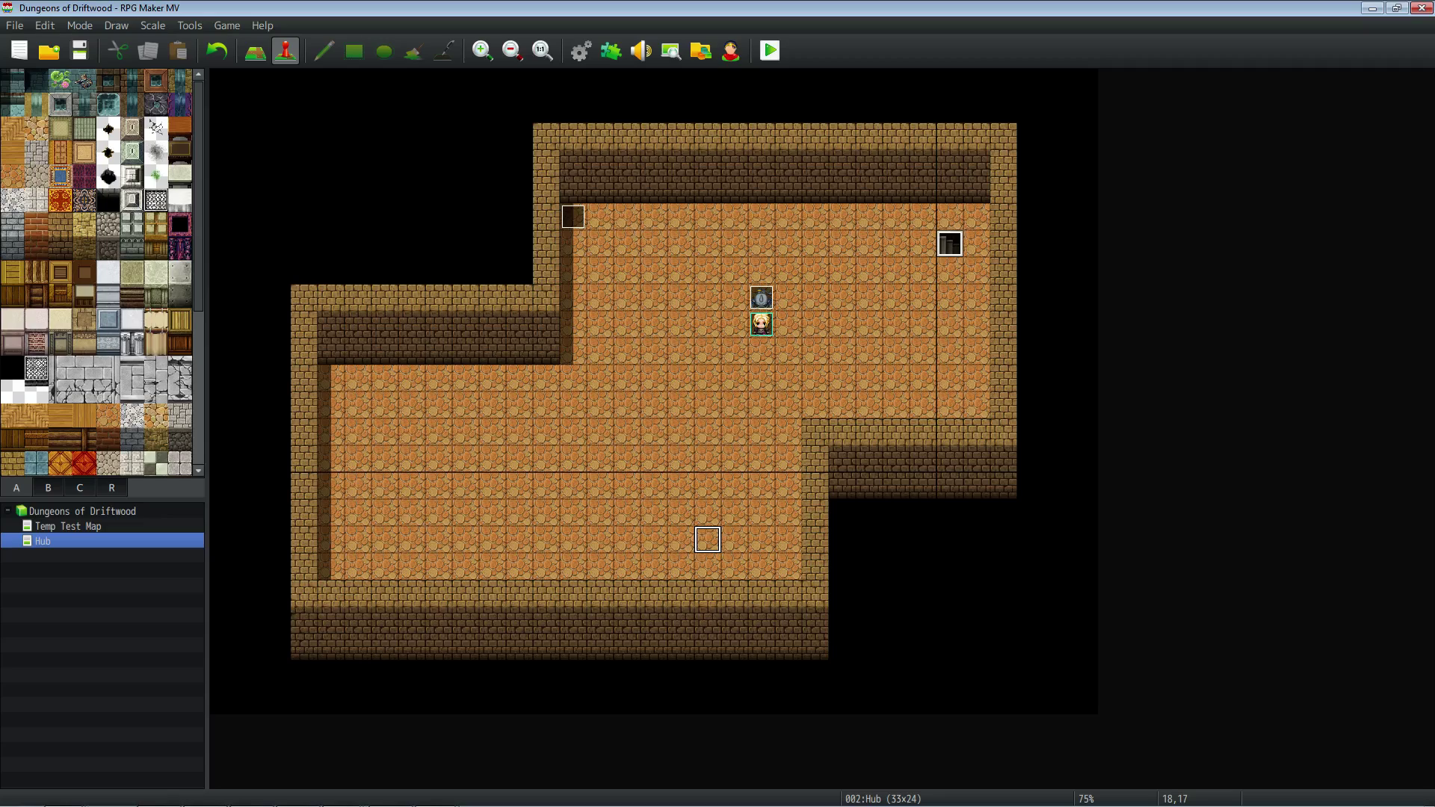
click(546, 432)
click(815, 323)
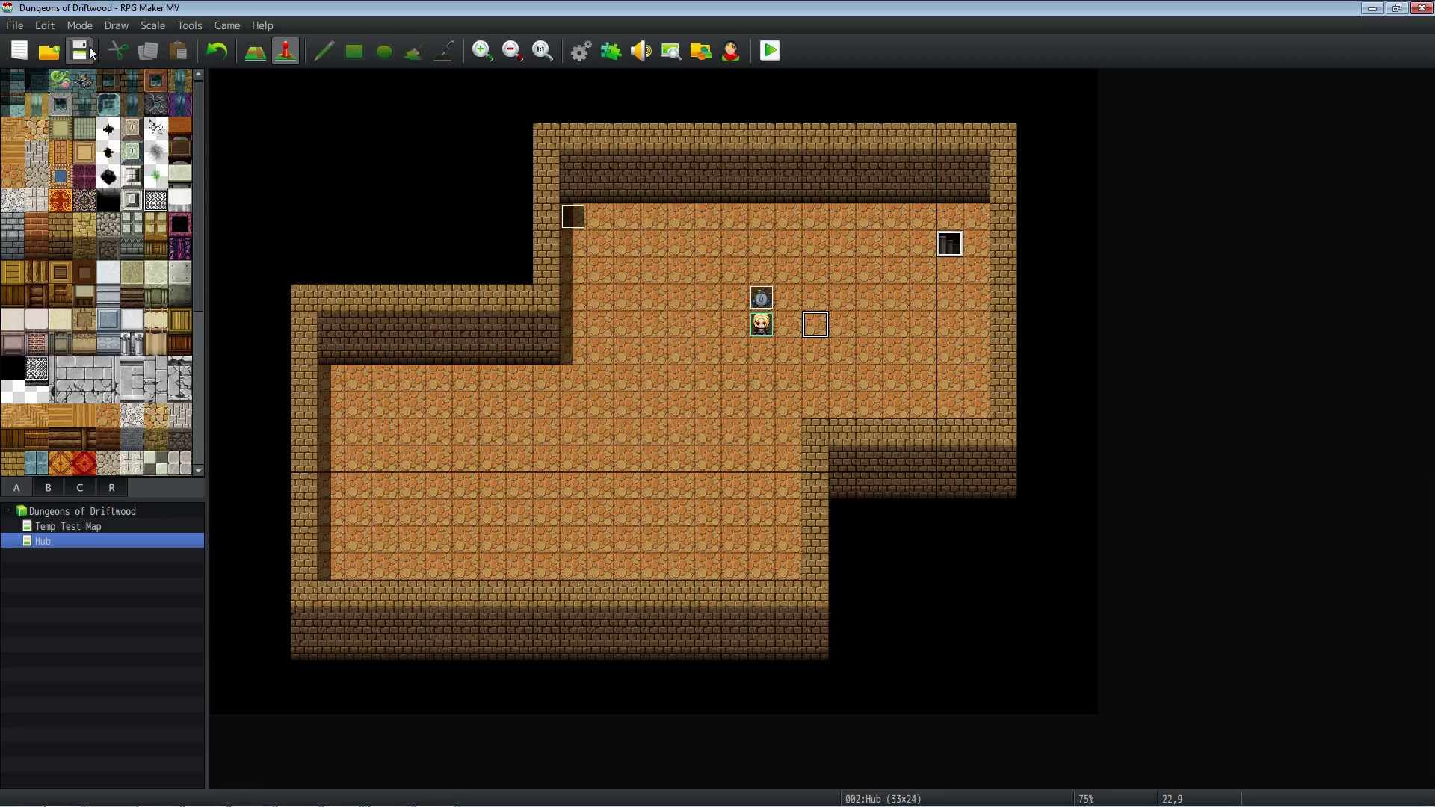
Open the database and examine the custom class parameters in the Survivor class's note.
click(580, 50)
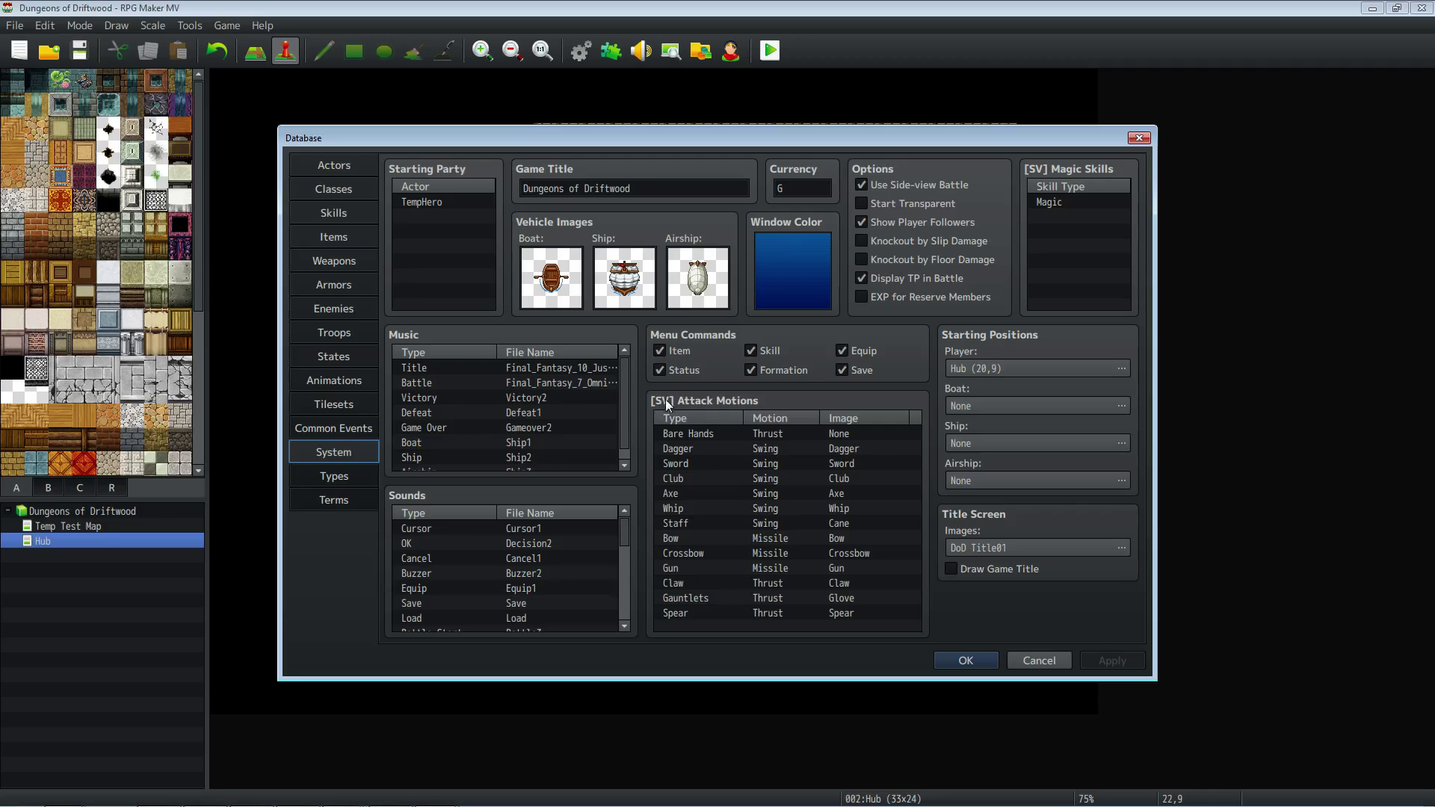
click(572, 386)
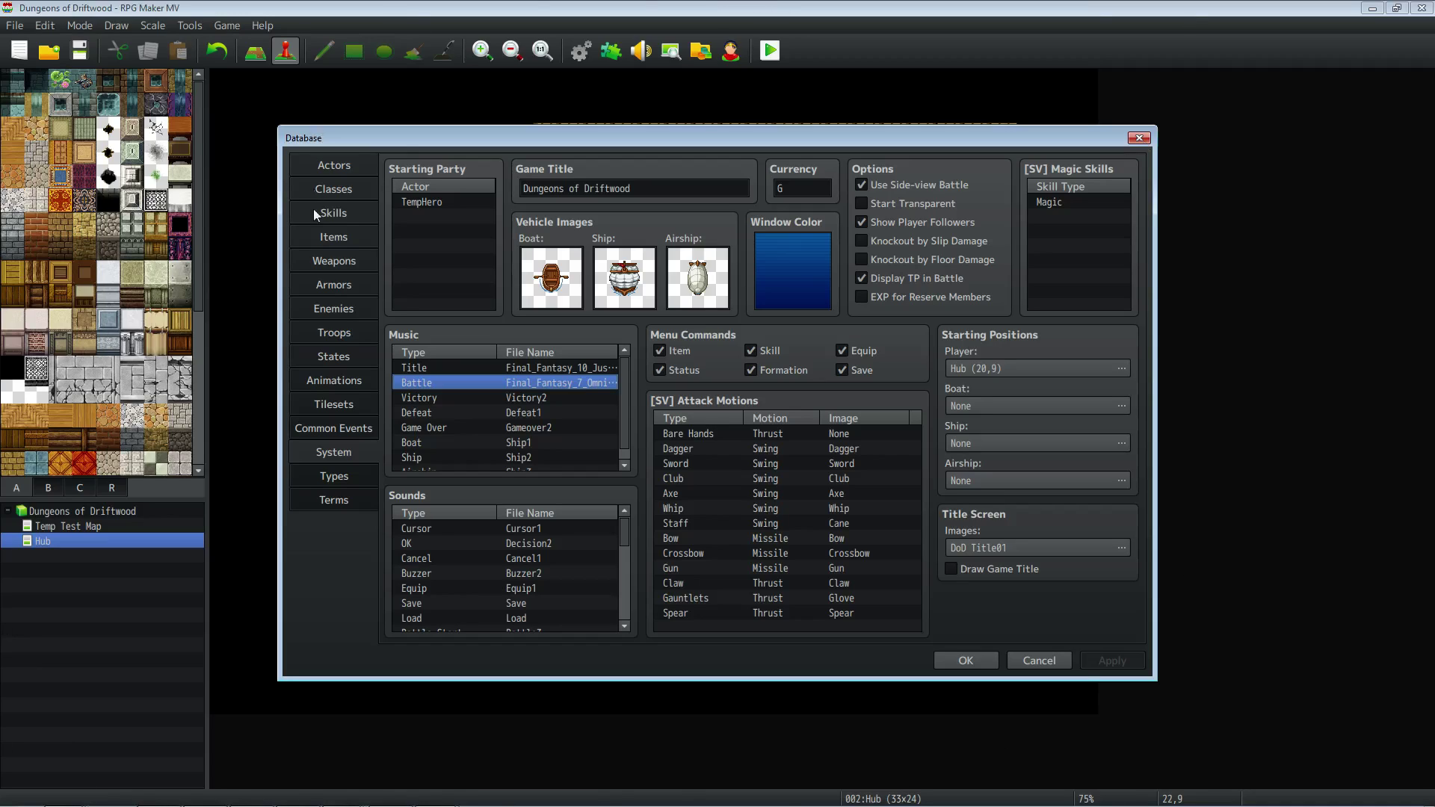
click(344, 166)
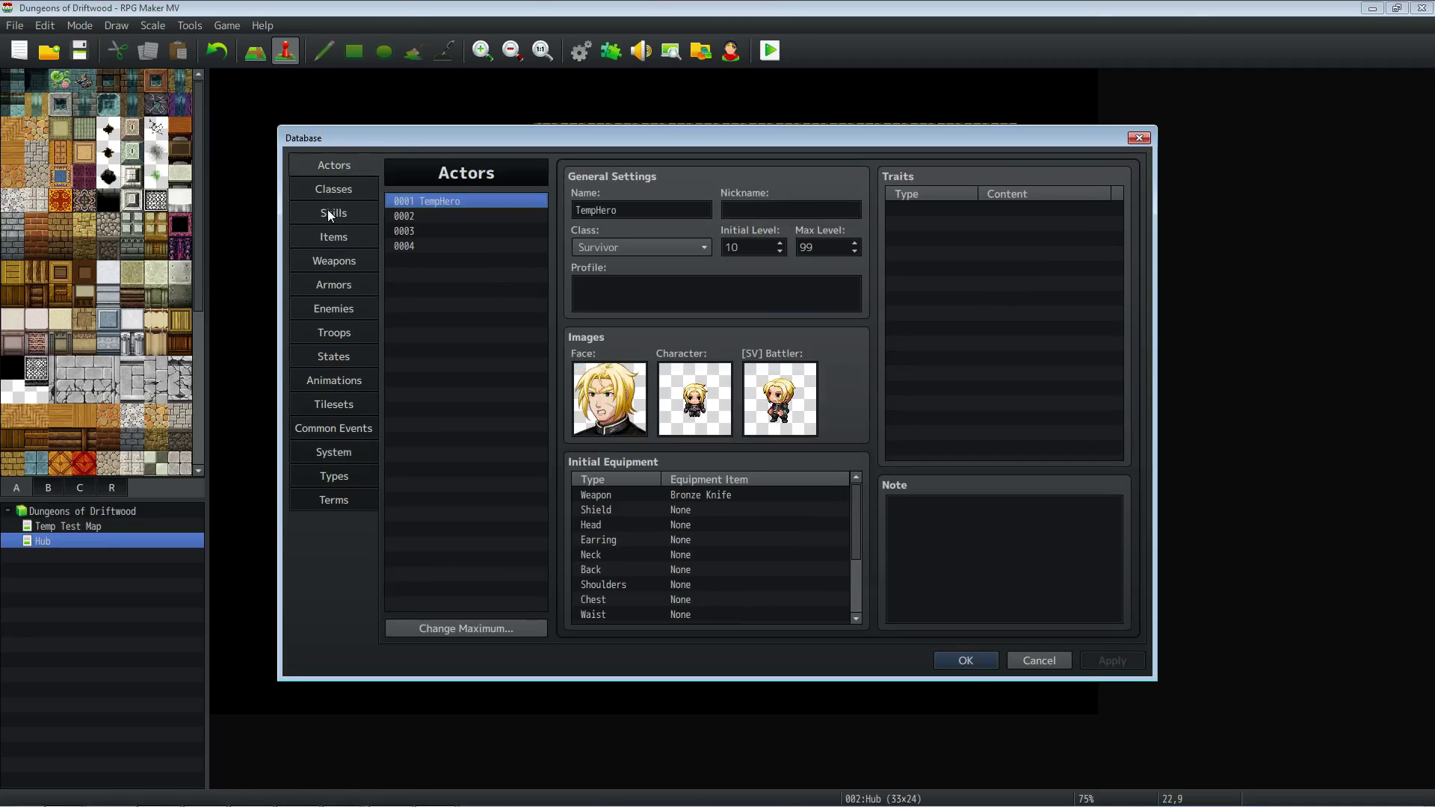
click(343, 192)
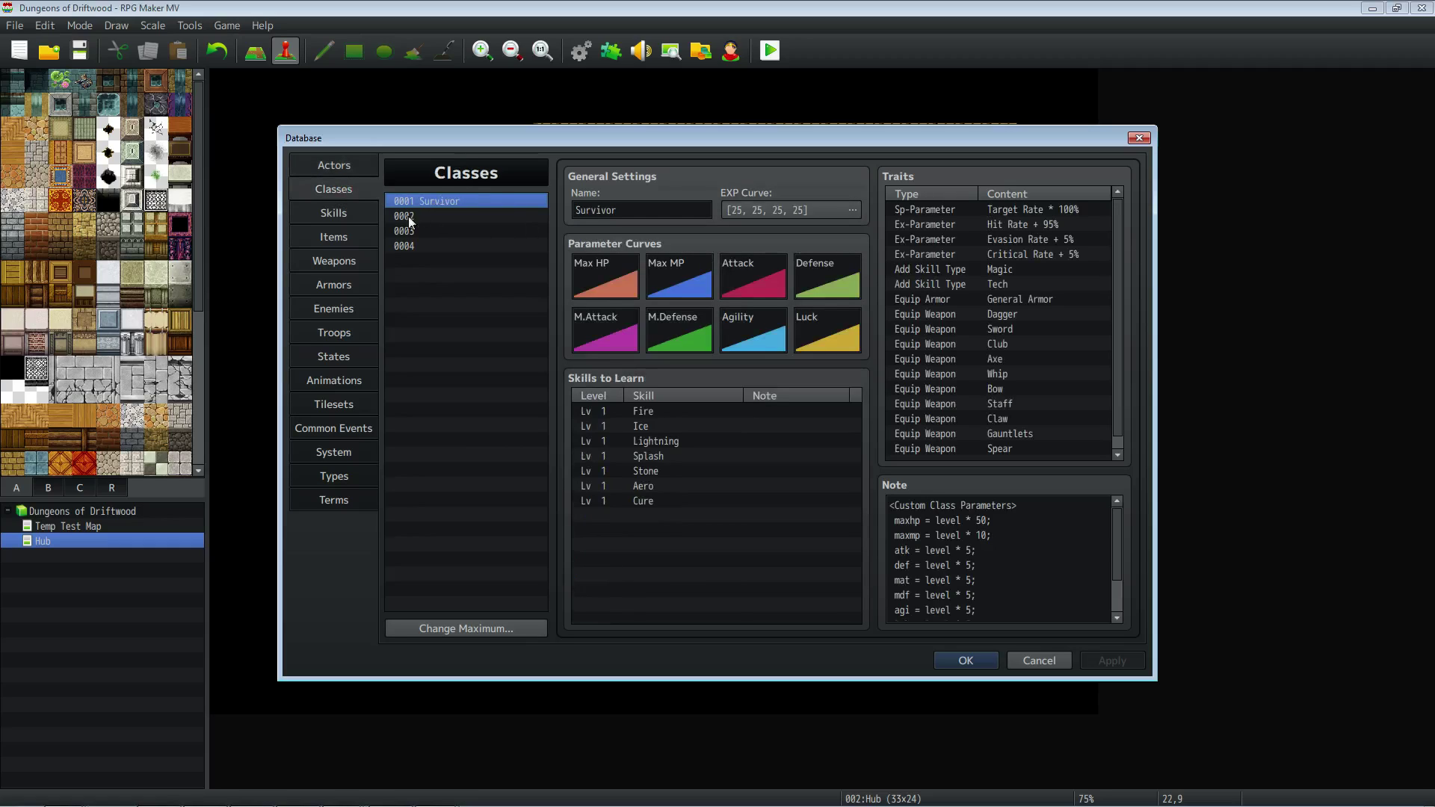
click(946, 516)
key(ctrl+a)
scroll(978, 602, down, 2)
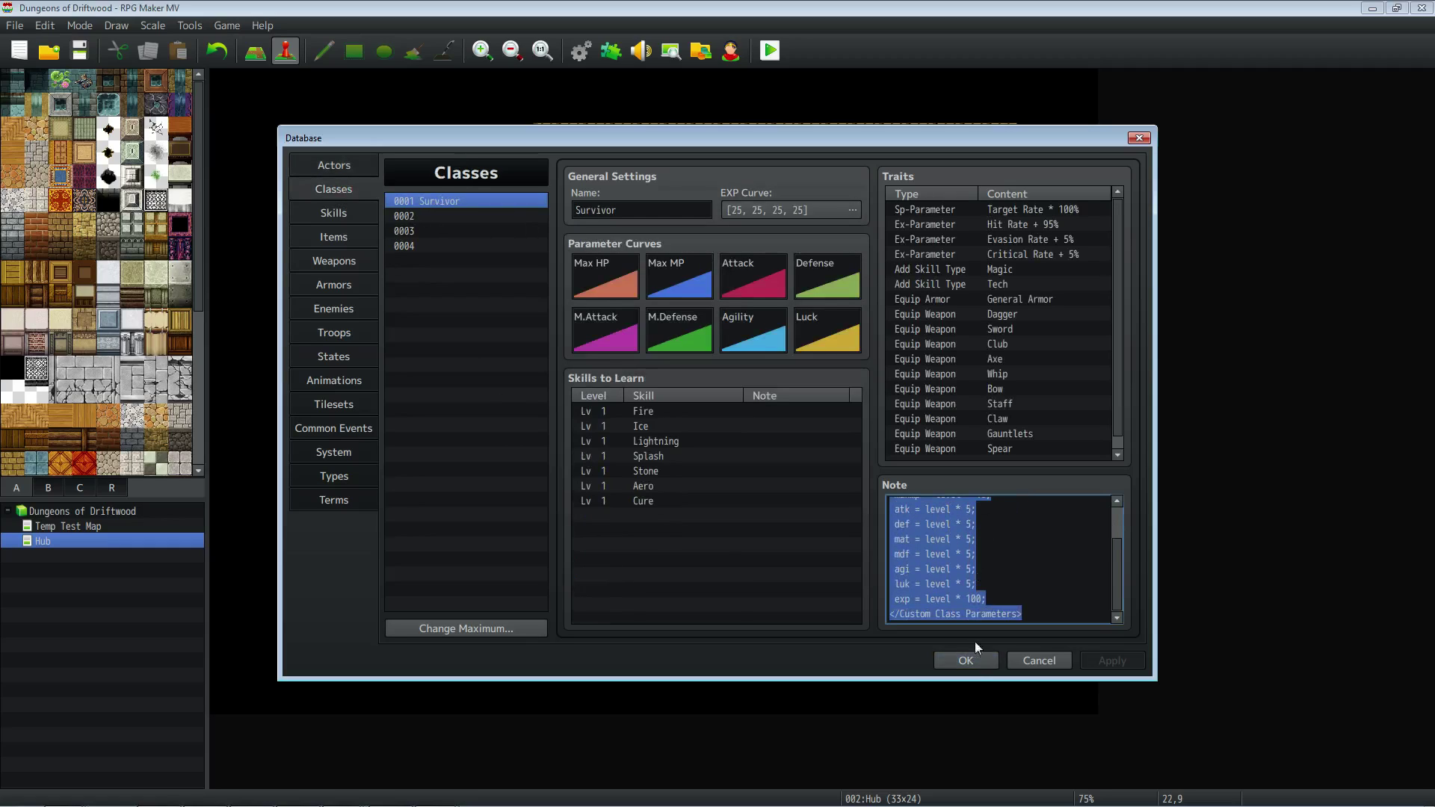
Review the skills the Survivor class learns, including Ice, Splash, Fire, Lightning and Cure.
click(635, 424)
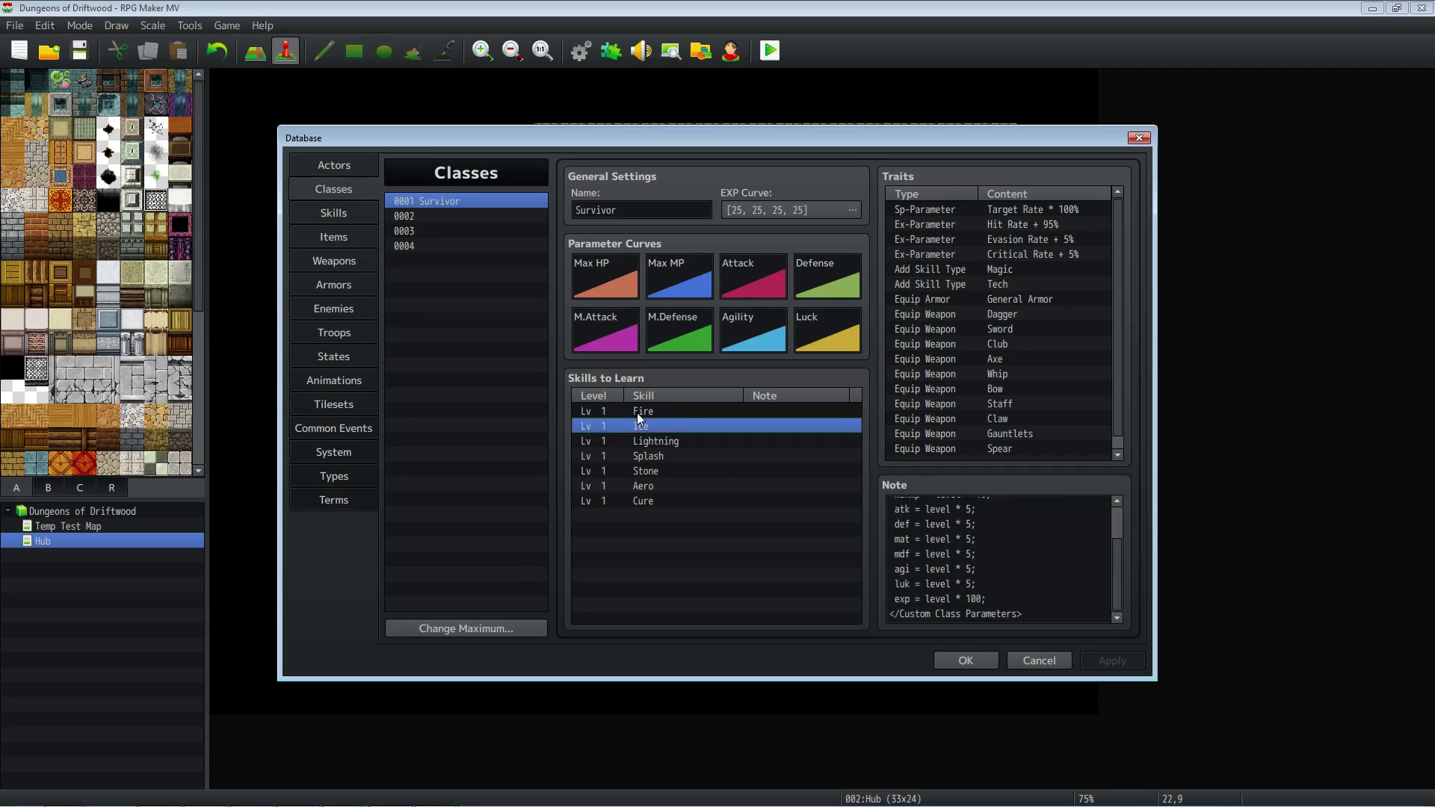
click(637, 457)
click(637, 500)
click(641, 456)
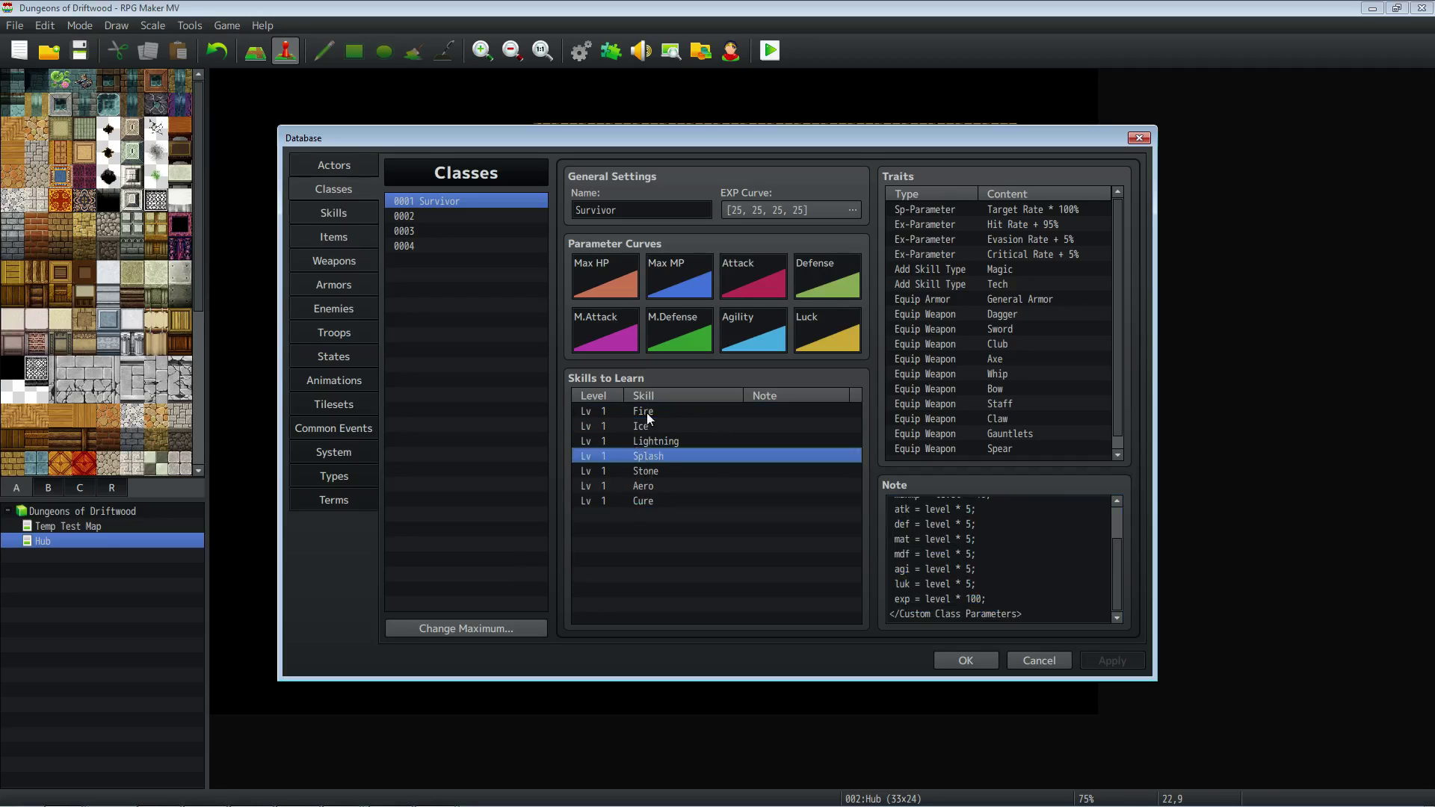
click(647, 412)
click(644, 442)
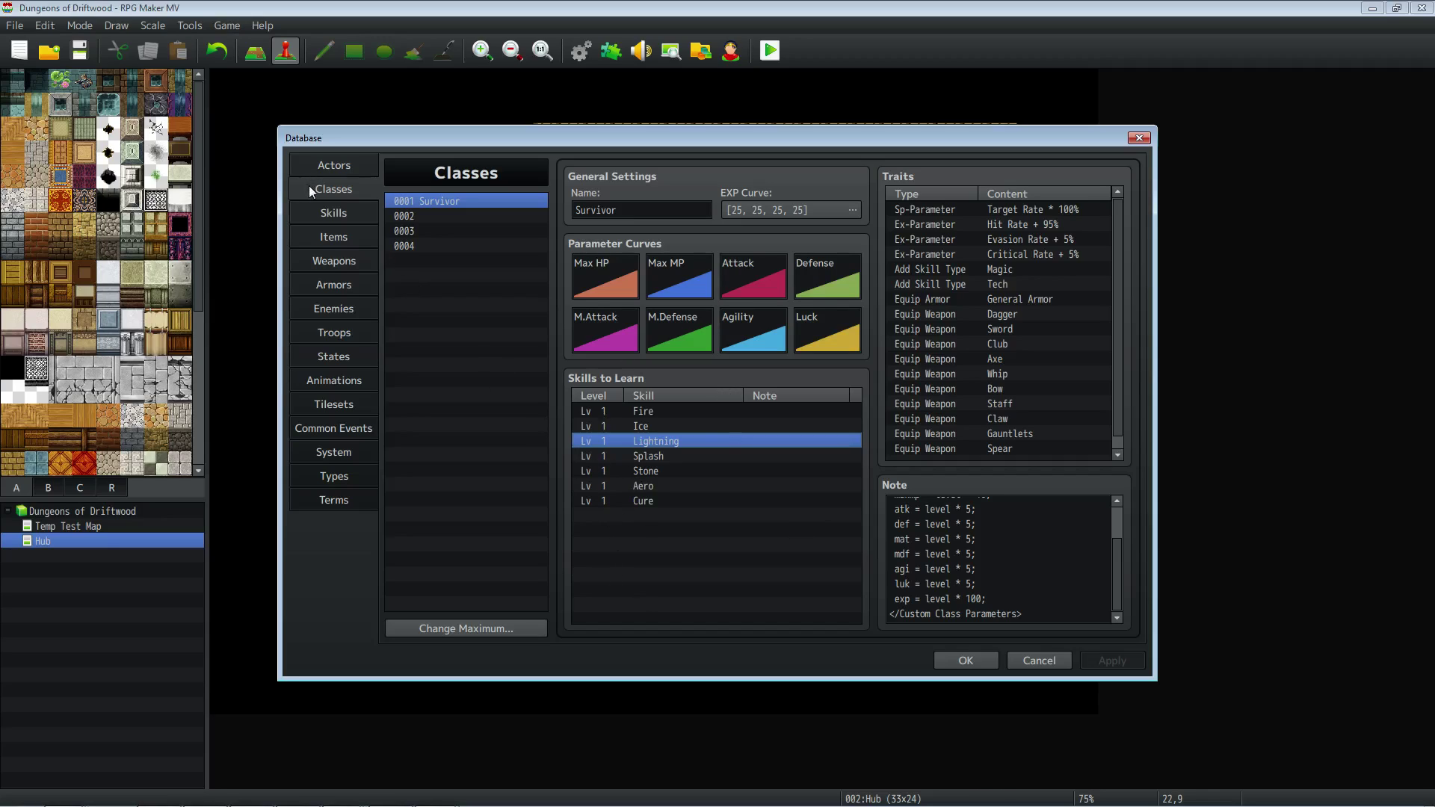
click(652, 500)
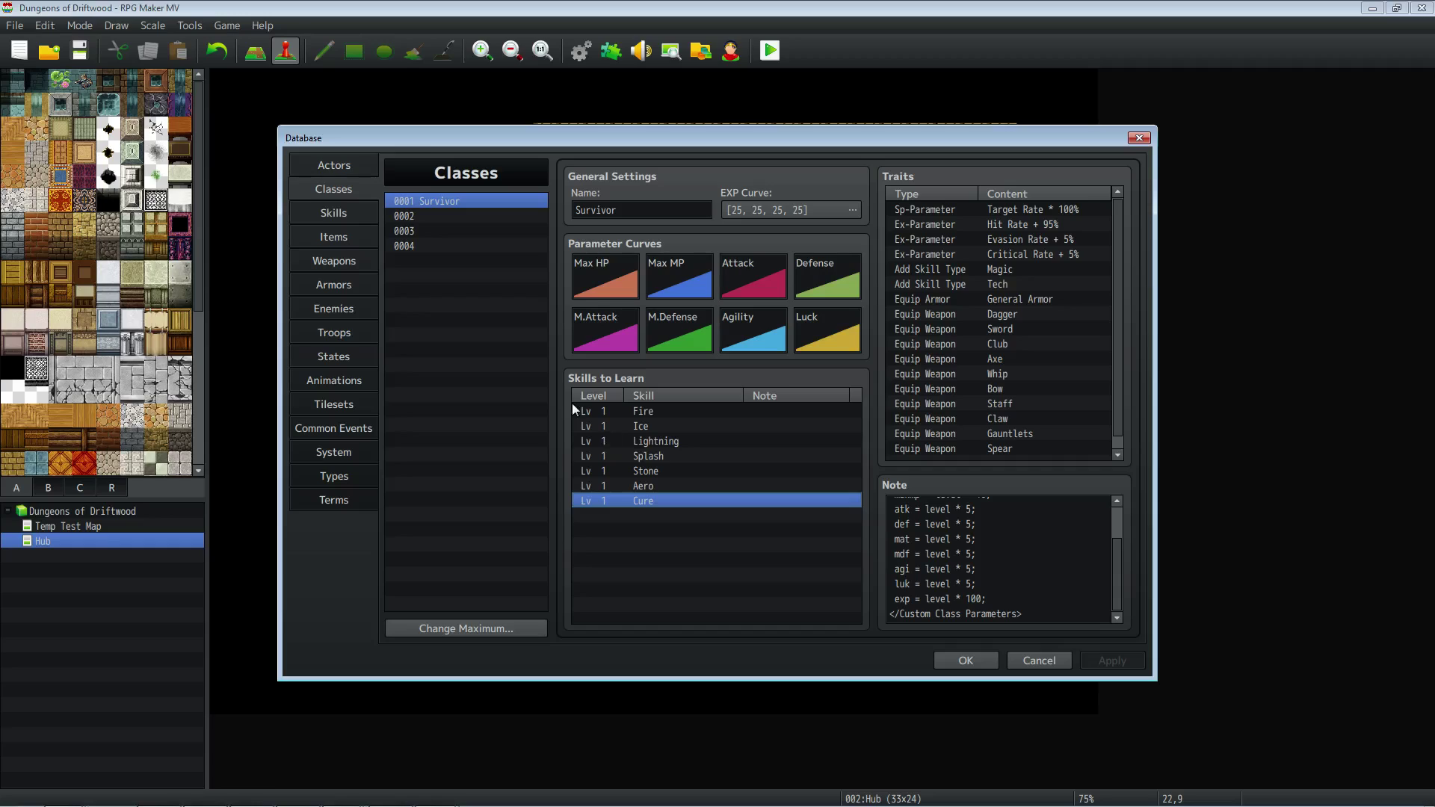
Examine the Enemy Versions section of the skill database, including the settings of its Attack skill.
click(339, 215)
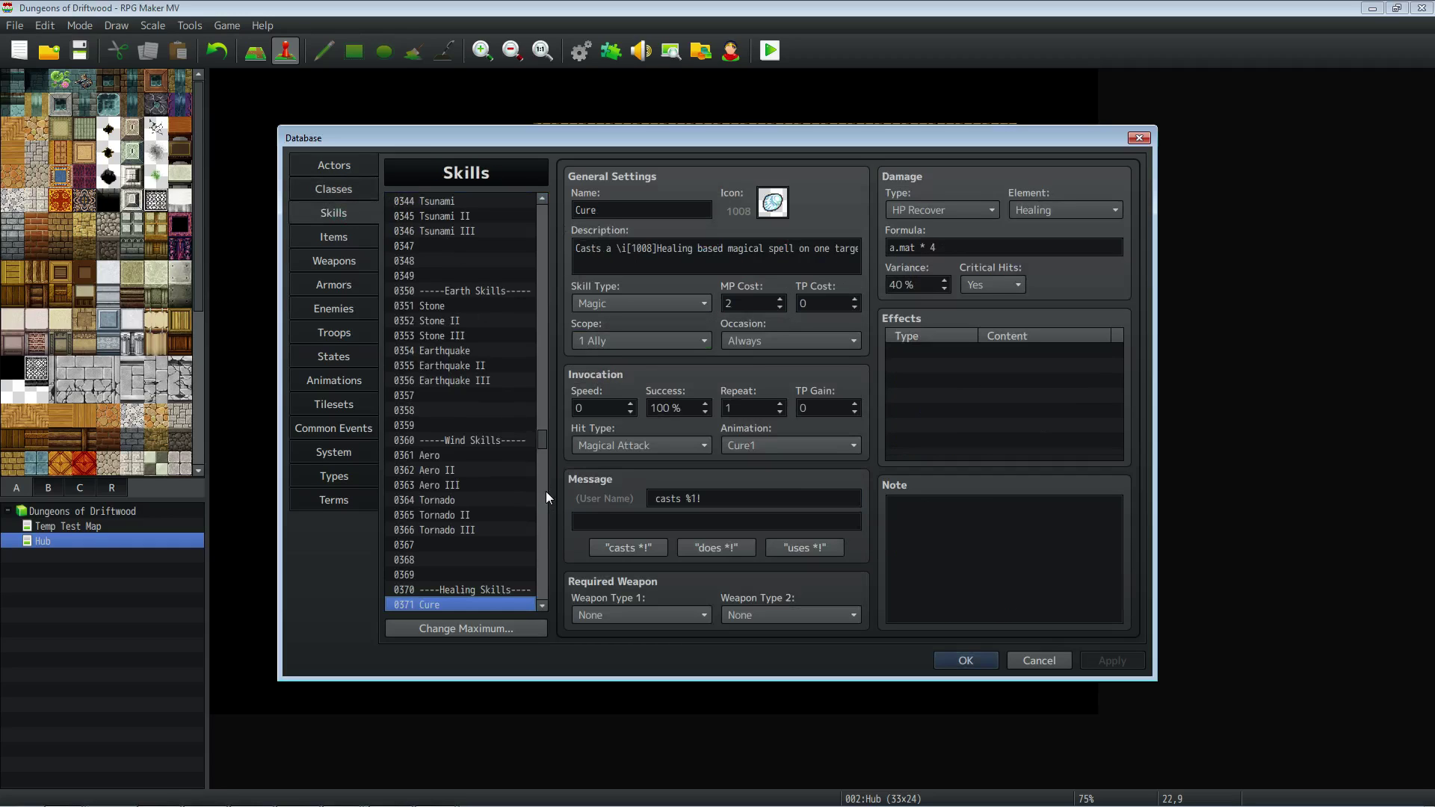
drag(545, 441, 544, 401)
click(481, 533)
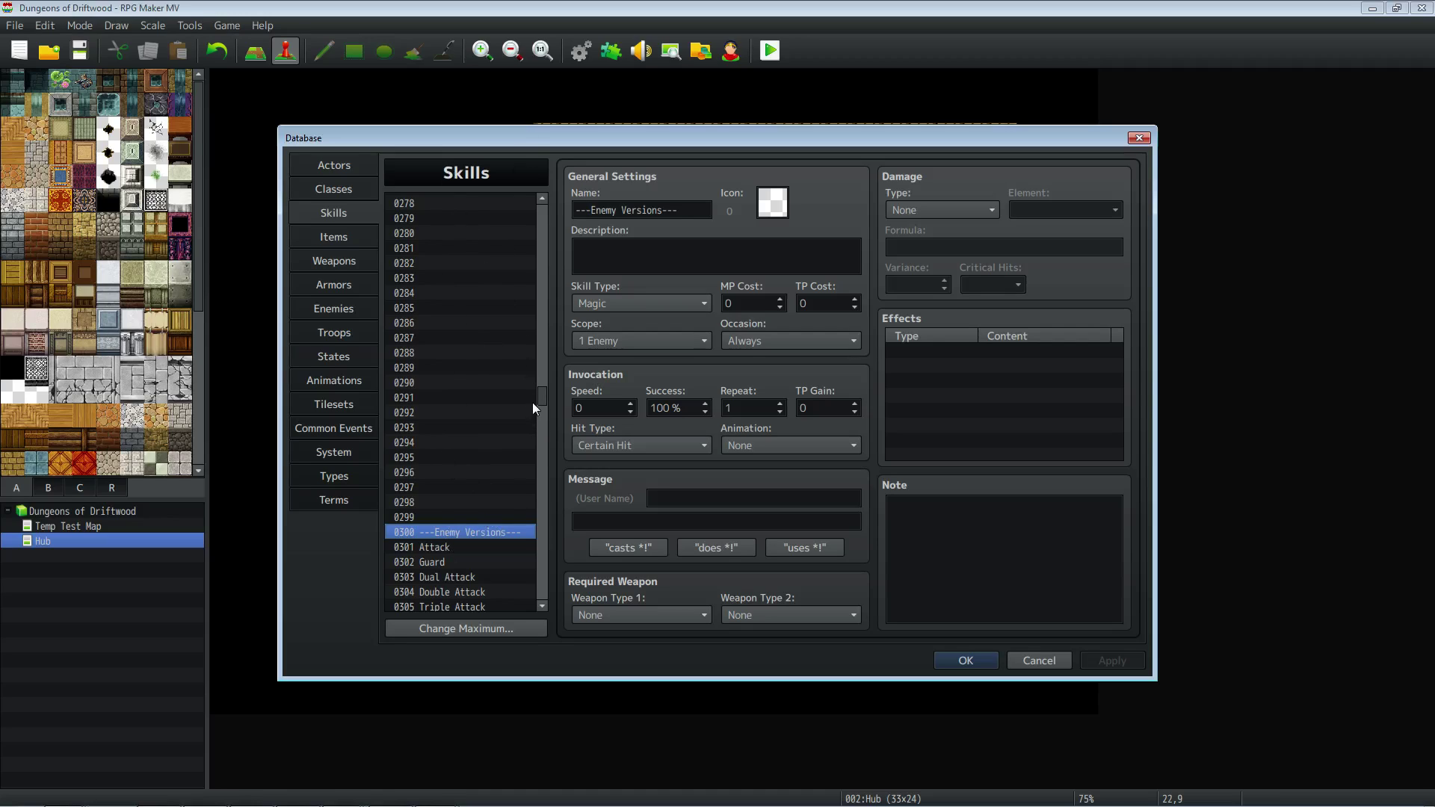
scroll(533, 403, down, 5)
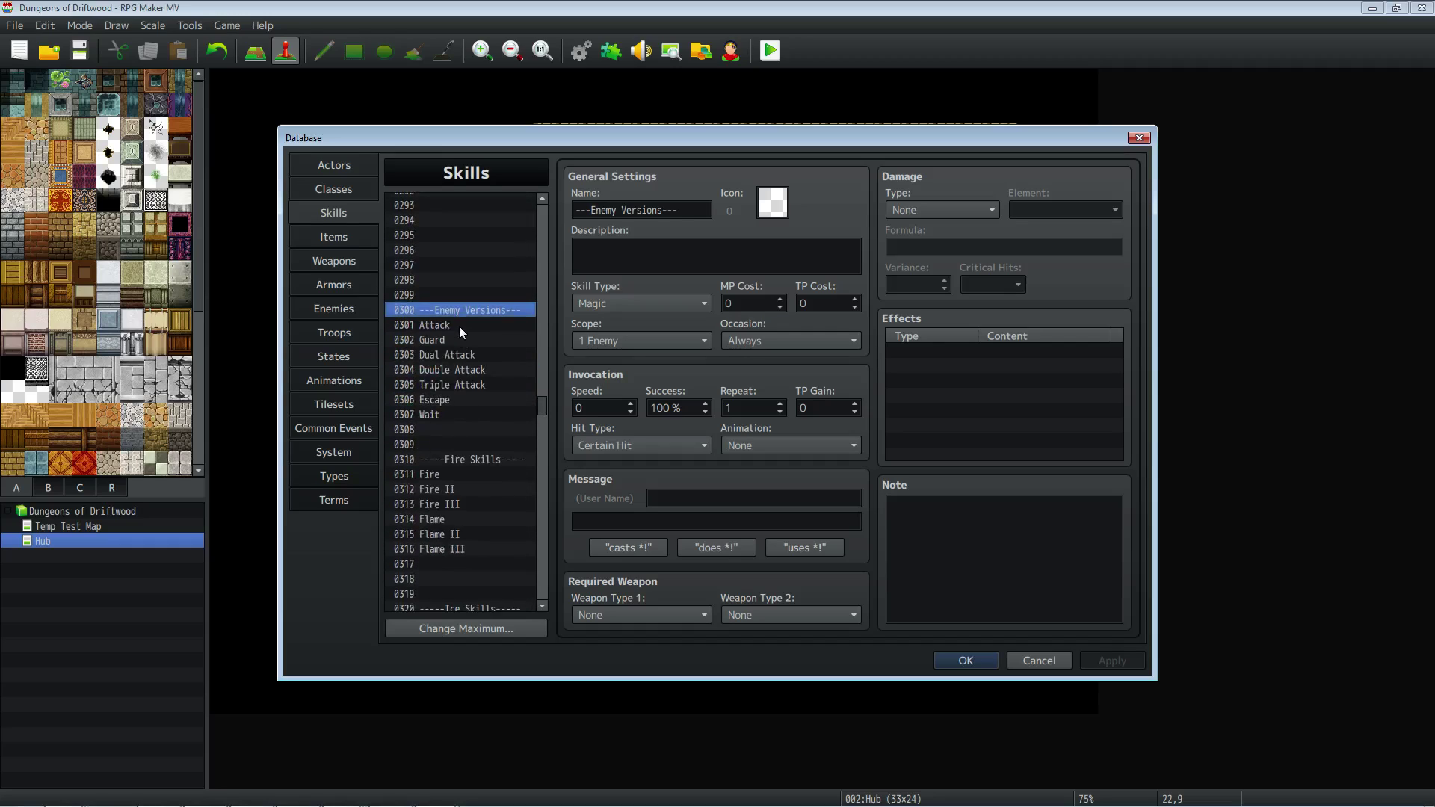
click(459, 326)
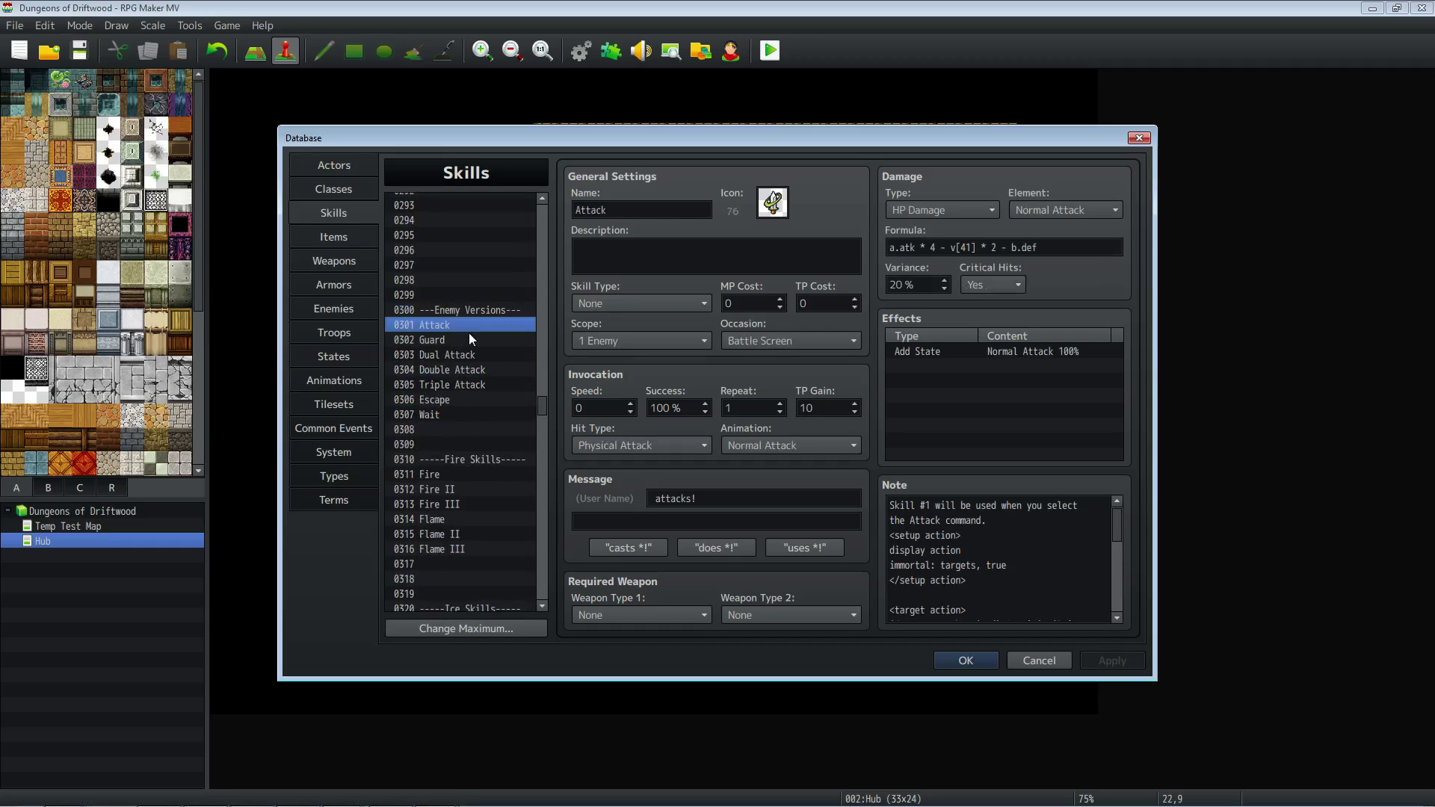
scroll(466, 406, down, 2)
scroll(465, 415, up, 2)
Examine the damage formula and note of the player's Attack skill, entry 0001.
drag(542, 407, 532, 213)
click(459, 202)
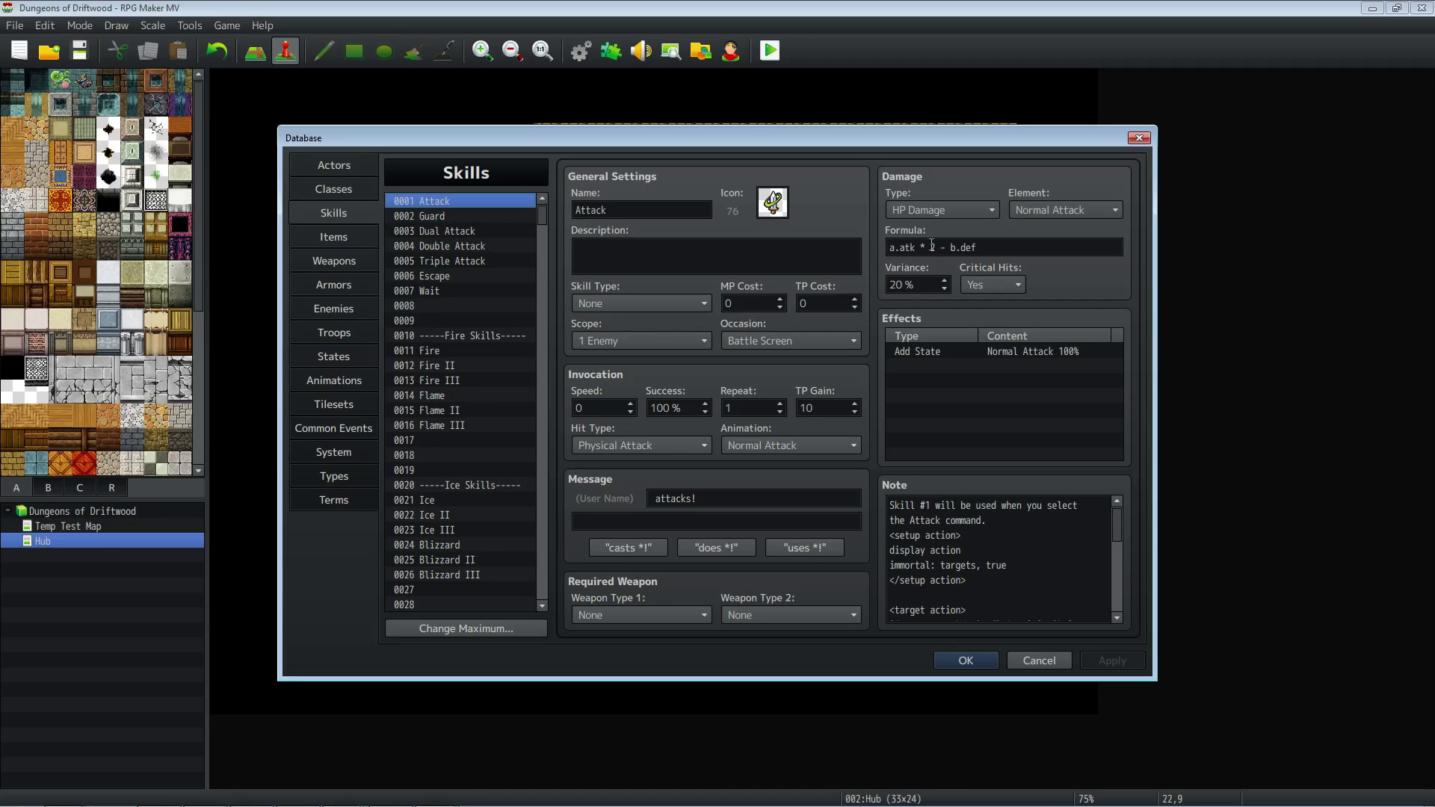
click(968, 247)
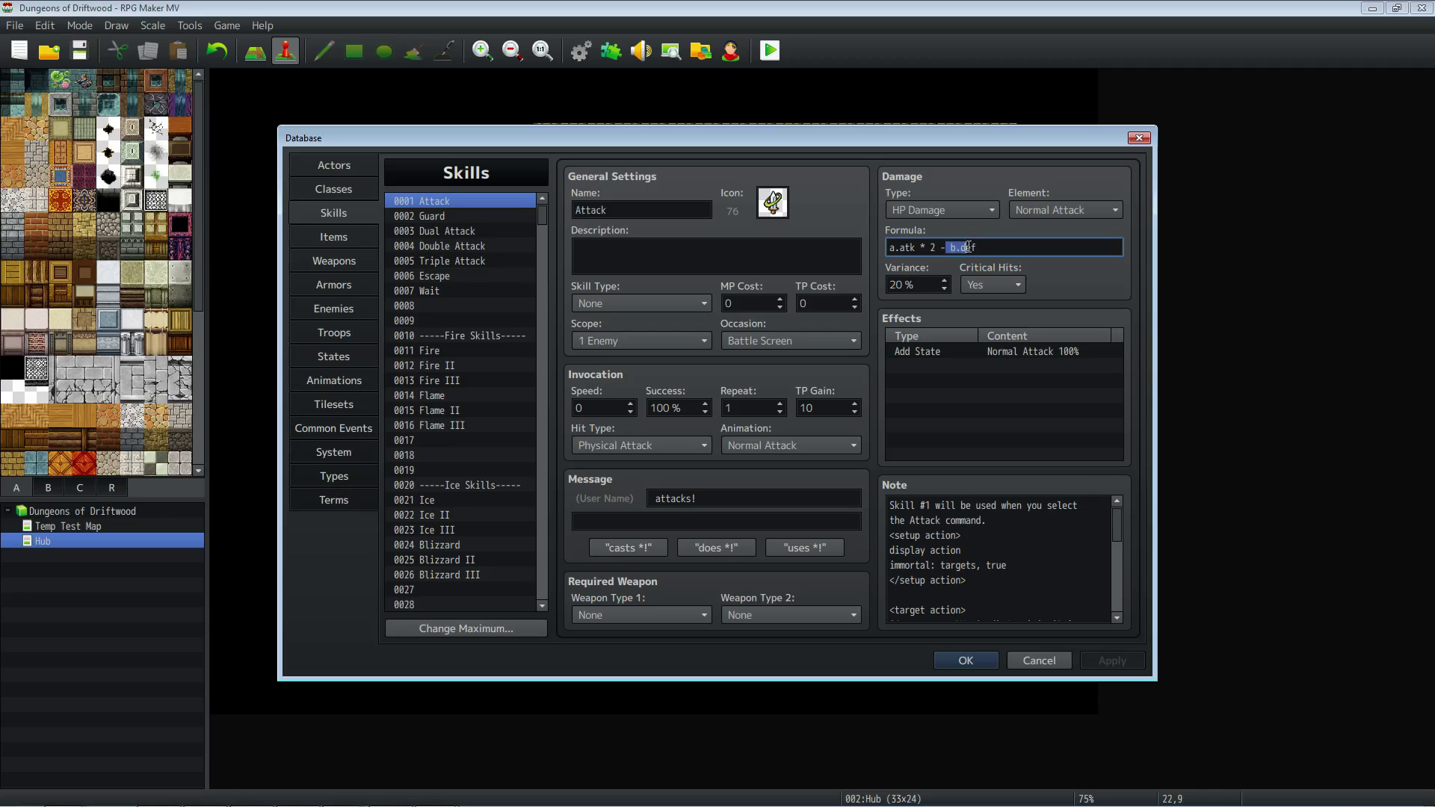
drag(976, 247, 946, 246)
click(955, 552)
key(ctrl+a)
scroll(954, 552, down, 4)
click(989, 596)
drag(989, 596, 879, 489)
click(966, 565)
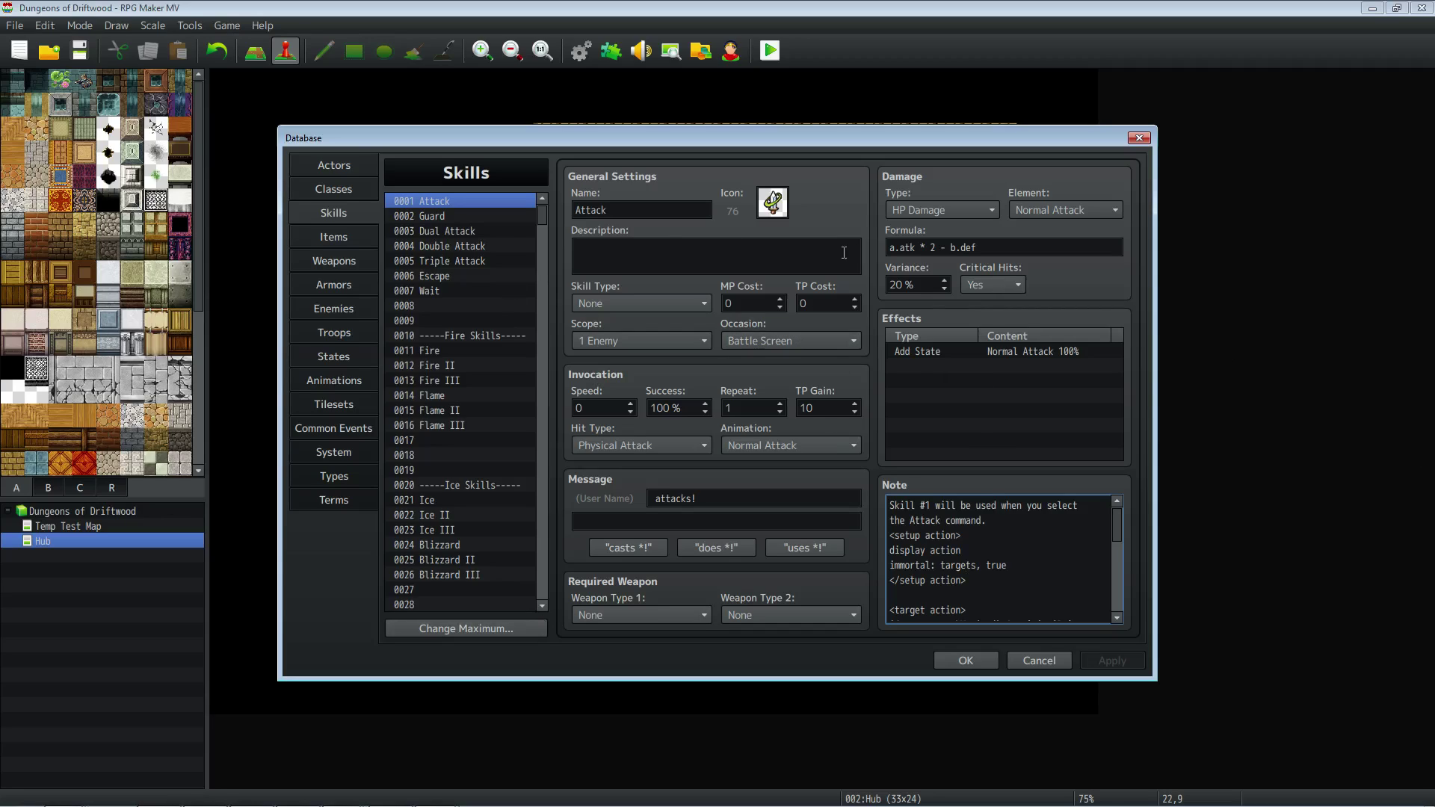
click(1007, 247)
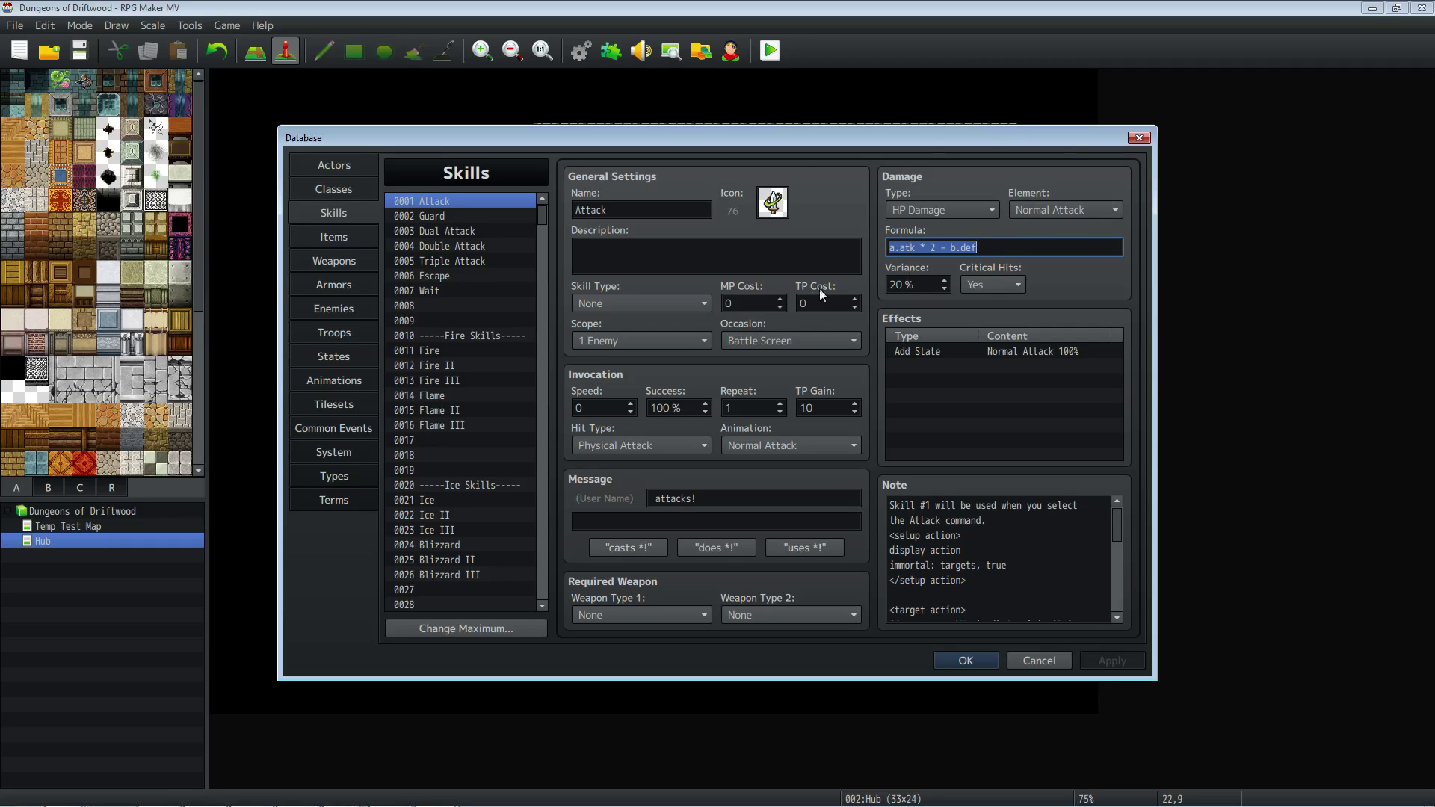
Examine the Fire Skills group, comparing the settings of Fire and Flame III.
click(441, 350)
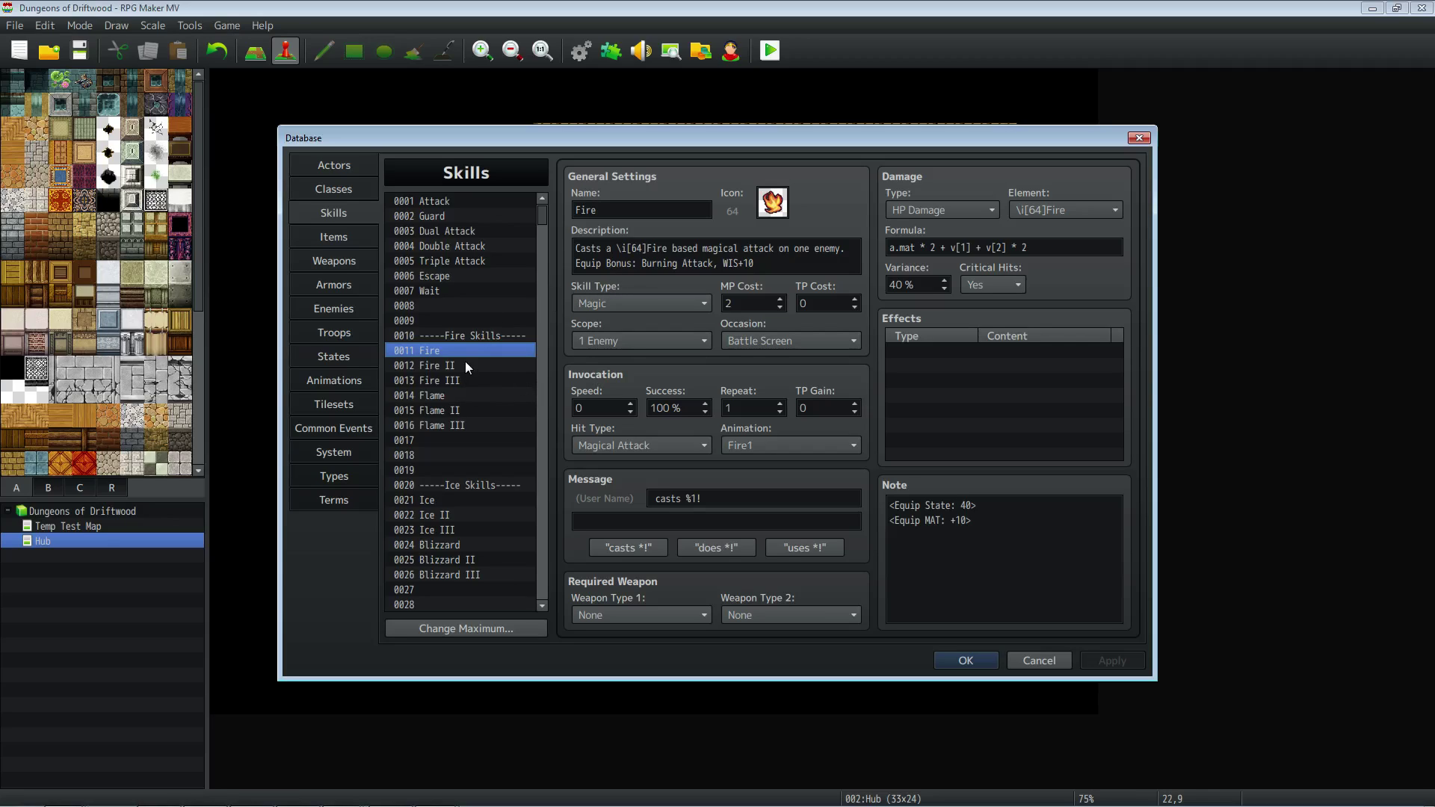
click(486, 338)
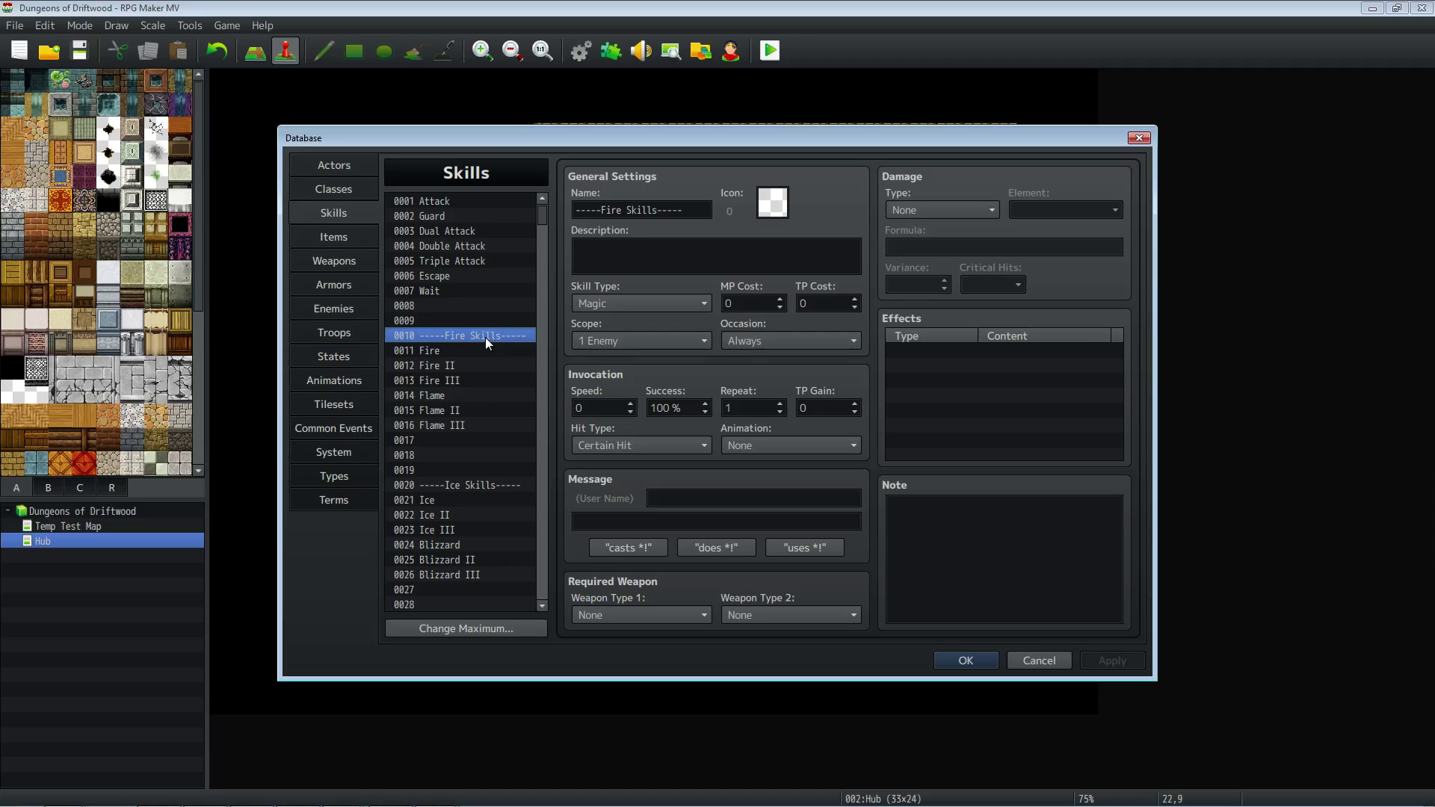
click(476, 425)
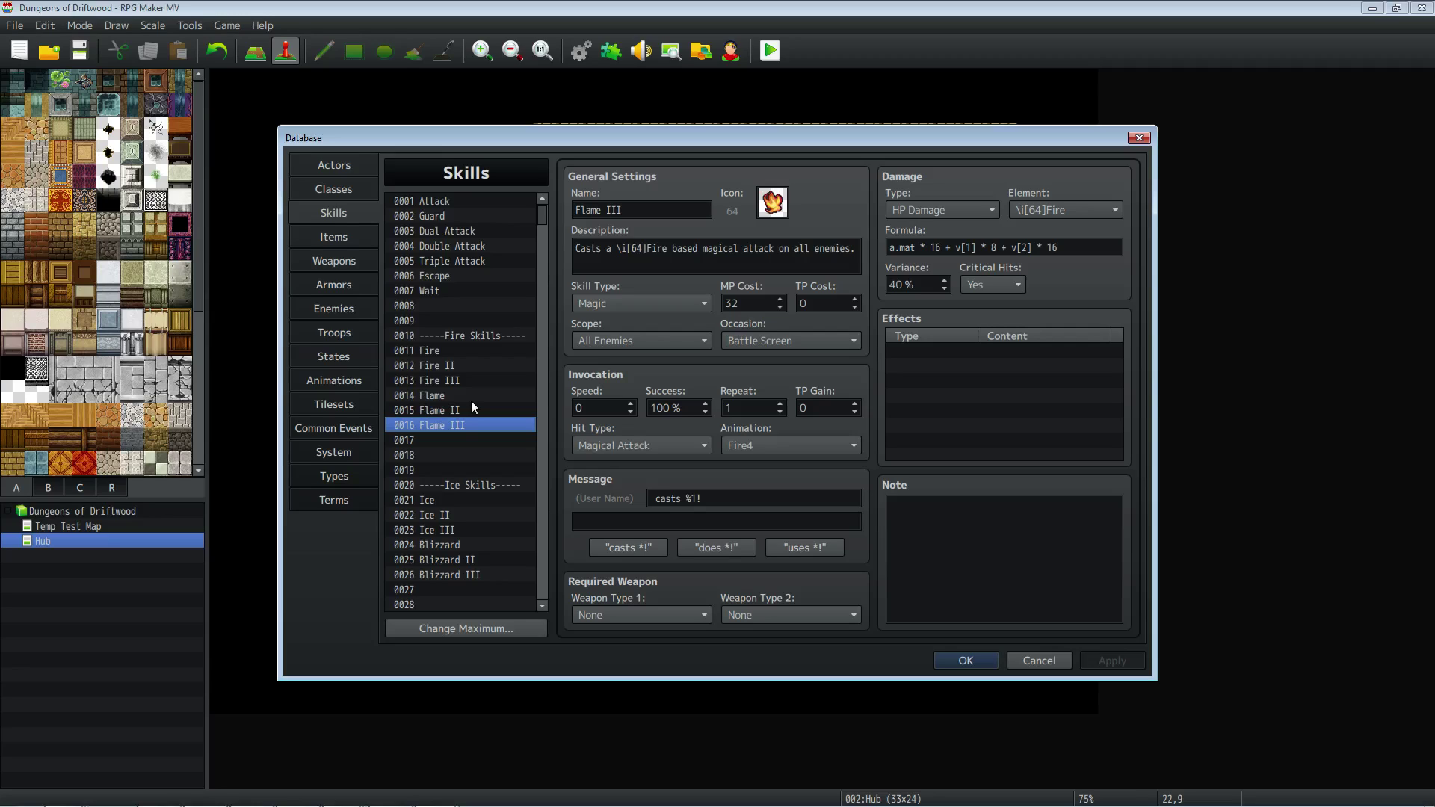
click(492, 338)
scroll(482, 432, down, 2)
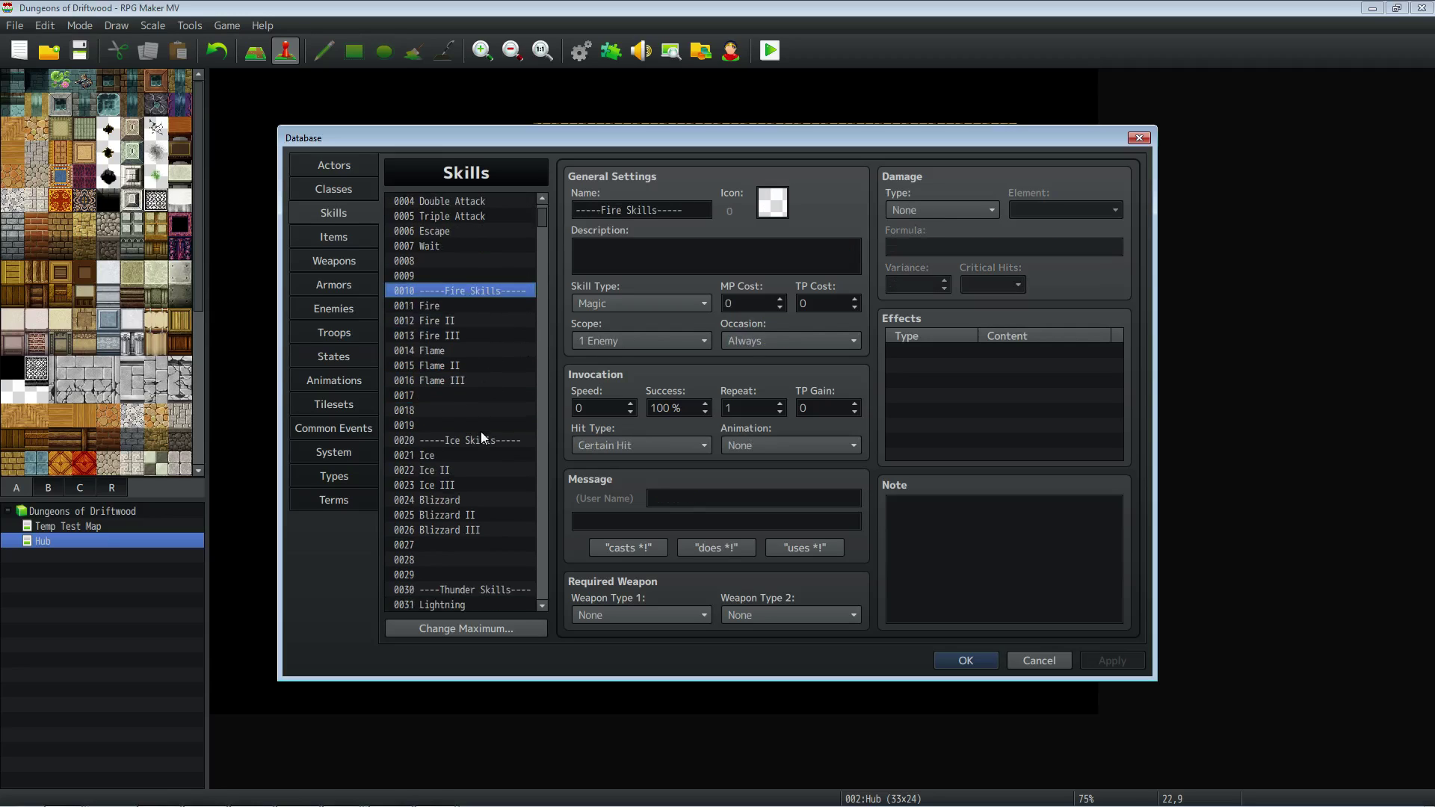
scroll(480, 429, down, 3)
scroll(482, 424, up, 4)
click(480, 383)
click(450, 307)
click(456, 380)
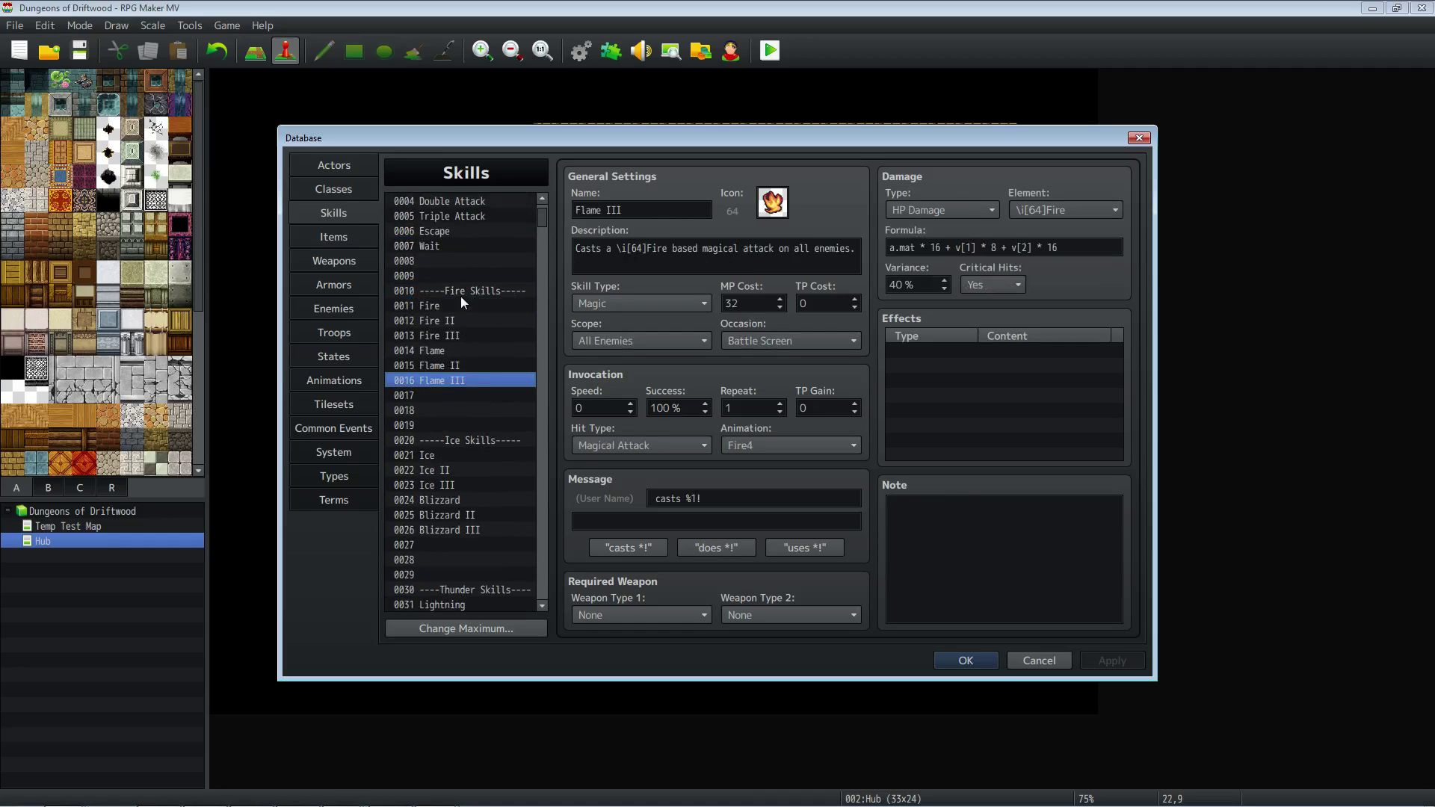
Examine the Equip State and Equip MAT tags in the note of the Fire skill, entry 0011.
click(462, 307)
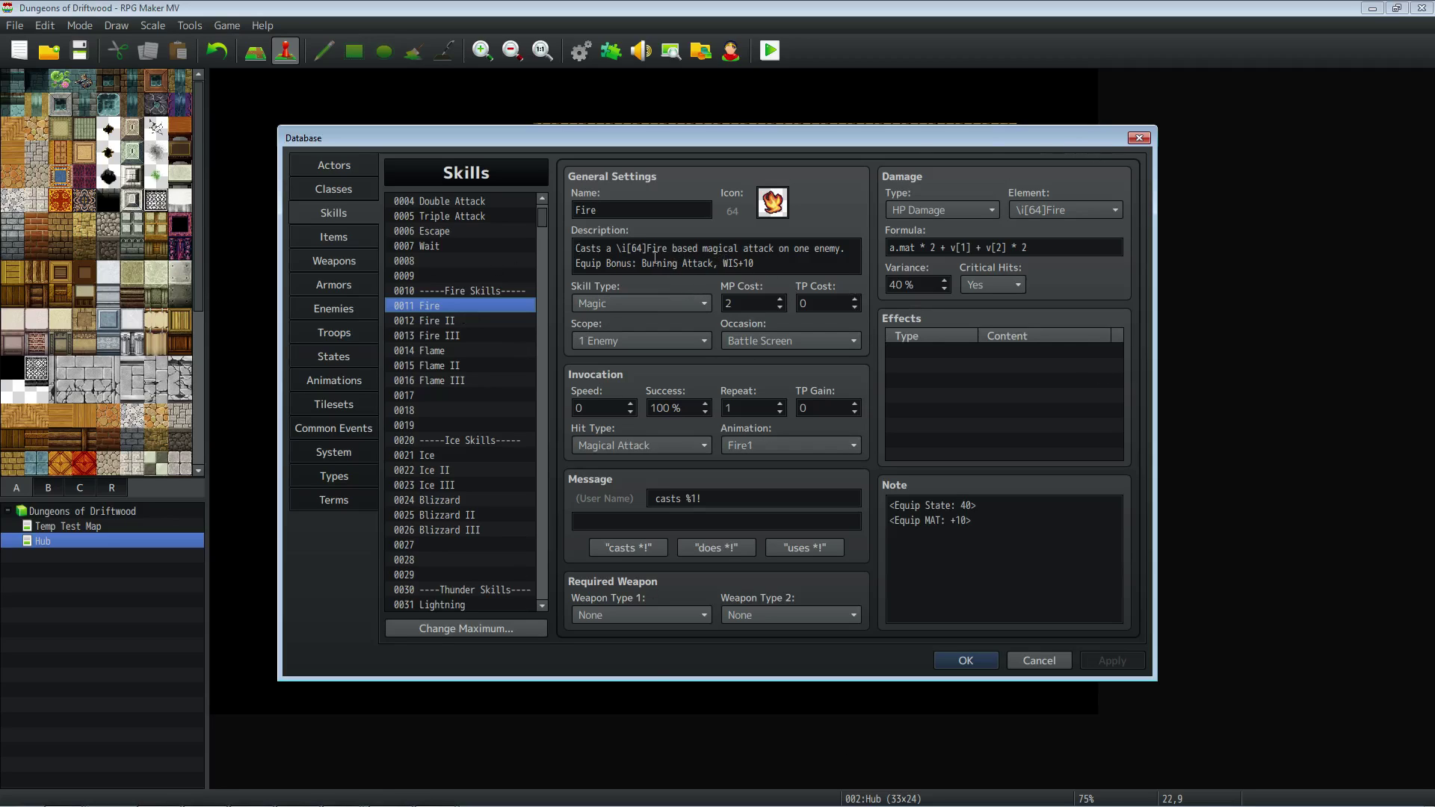
drag(1033, 565, 876, 503)
click(946, 522)
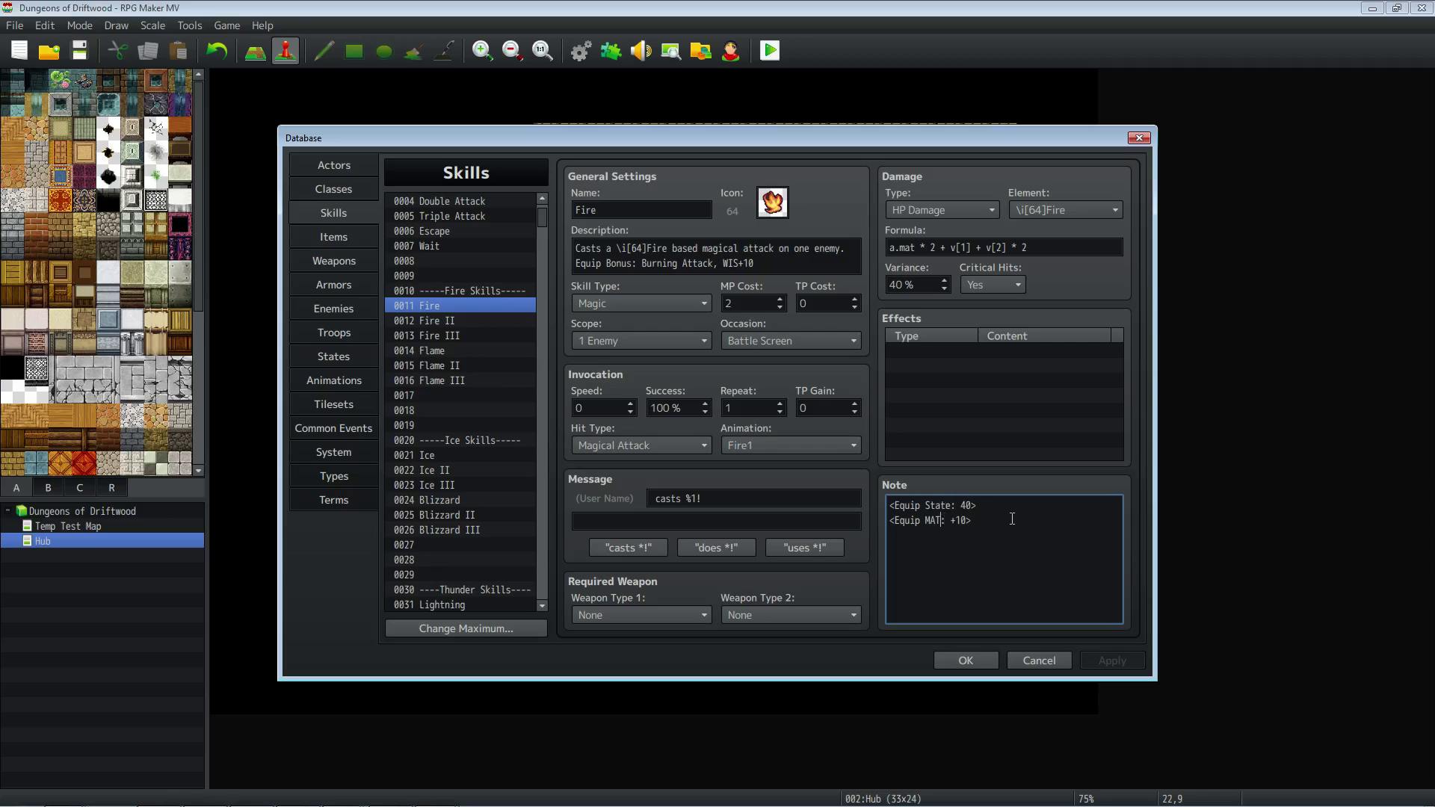
drag(1012, 521, 831, 508)
click(927, 508)
Look through the elemental and healing groups of the skill list, from Fire Skills to Healing Skills.
scroll(489, 362, down, 9)
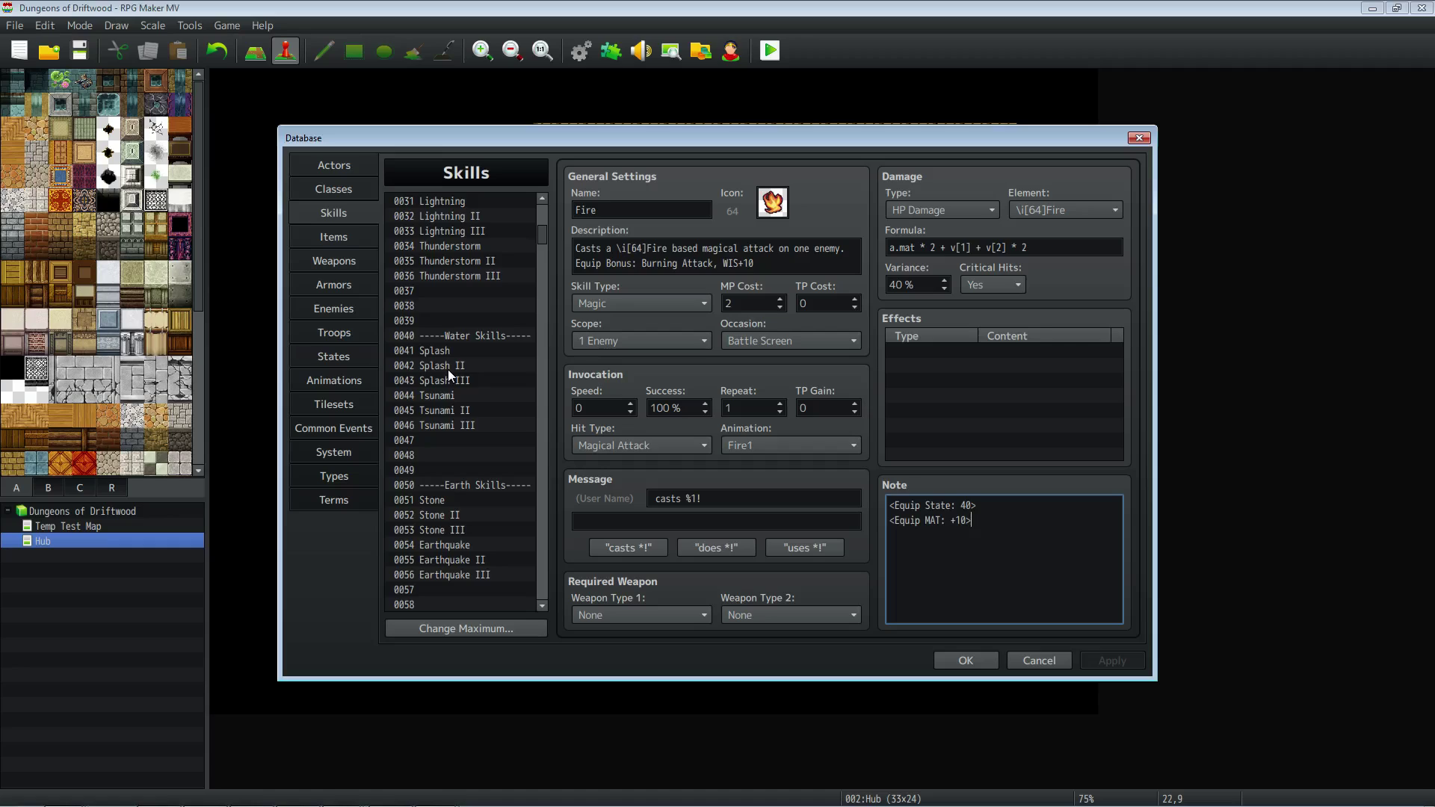
scroll(445, 370, down, 3)
scroll(442, 370, up, 5)
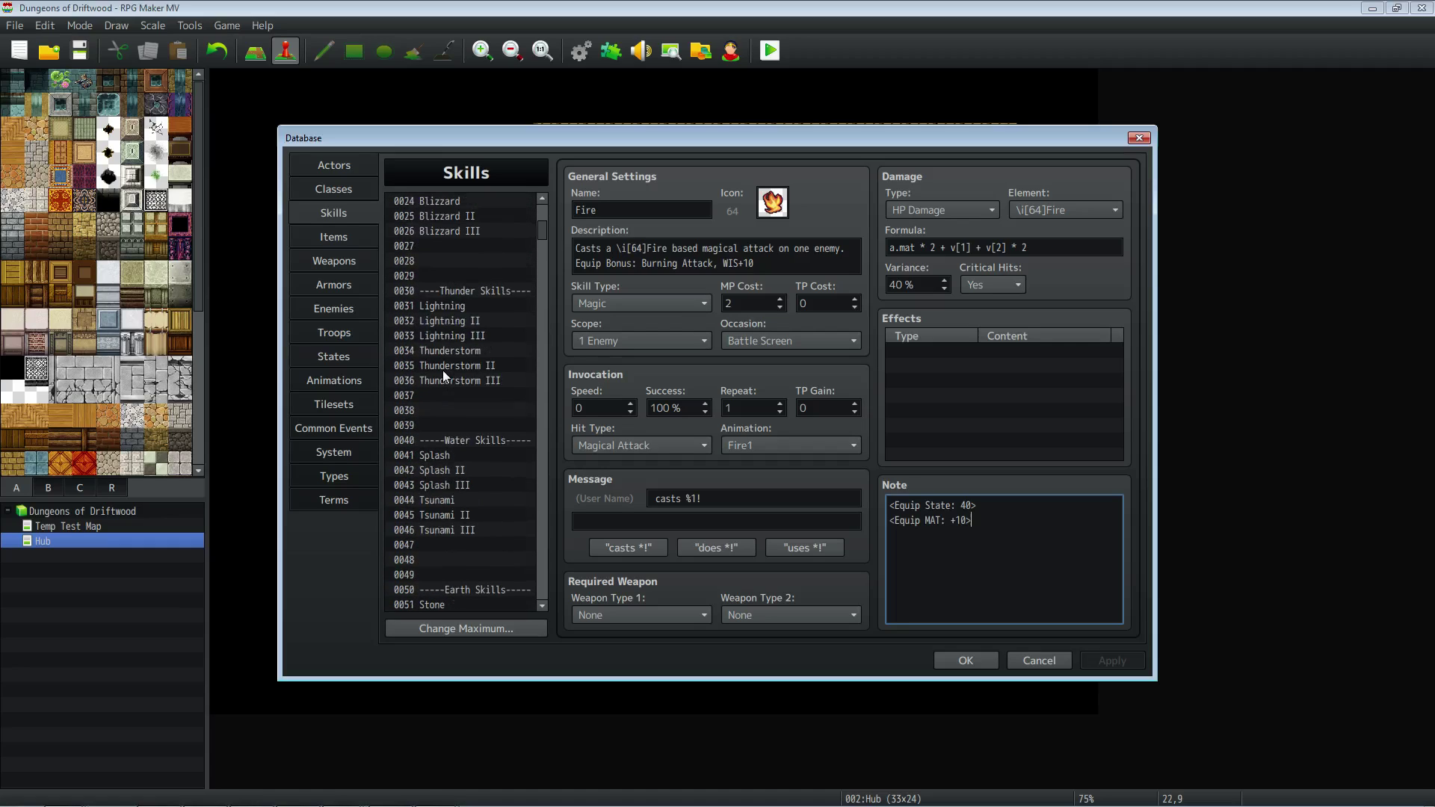
scroll(468, 351, up, 6)
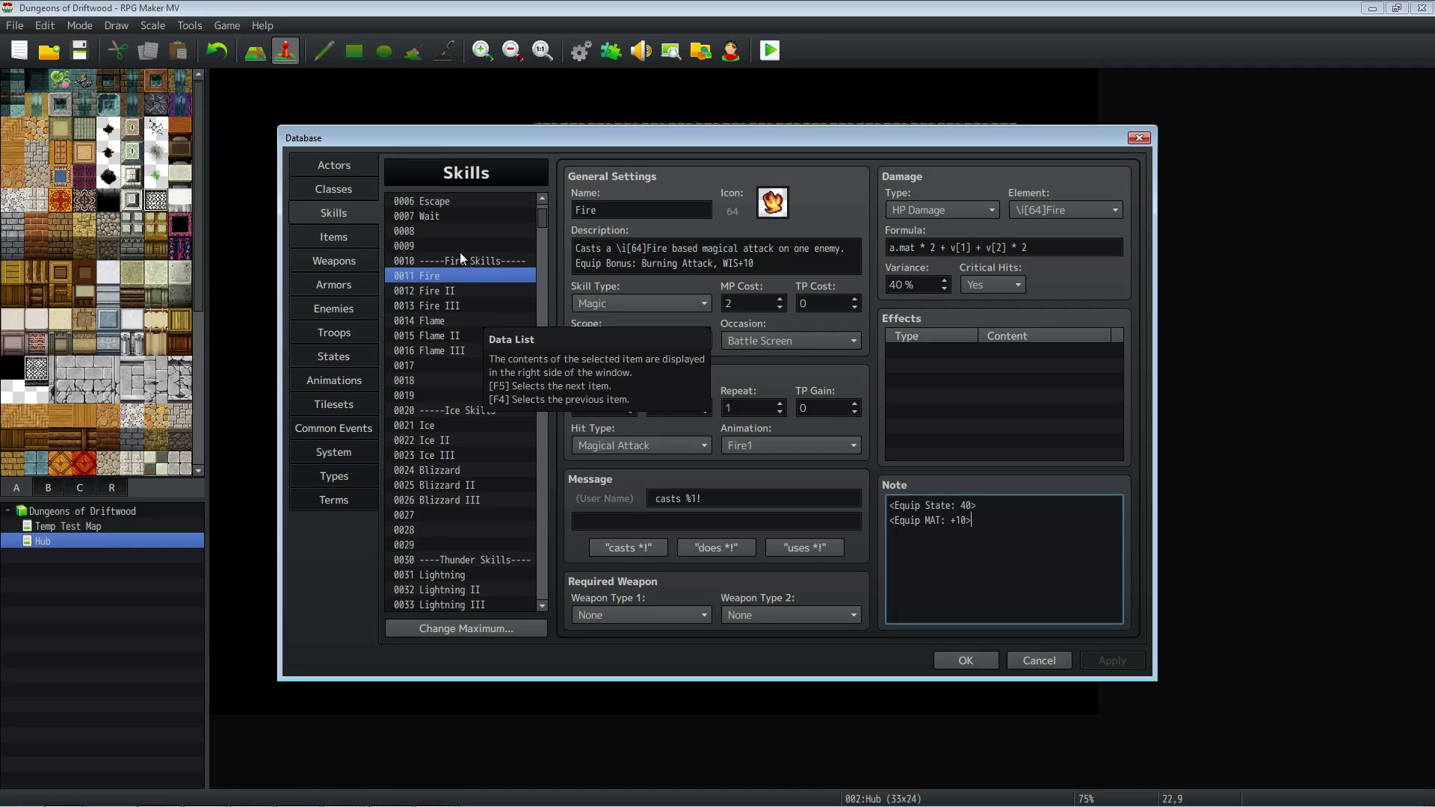
scroll(480, 329, down, 15)
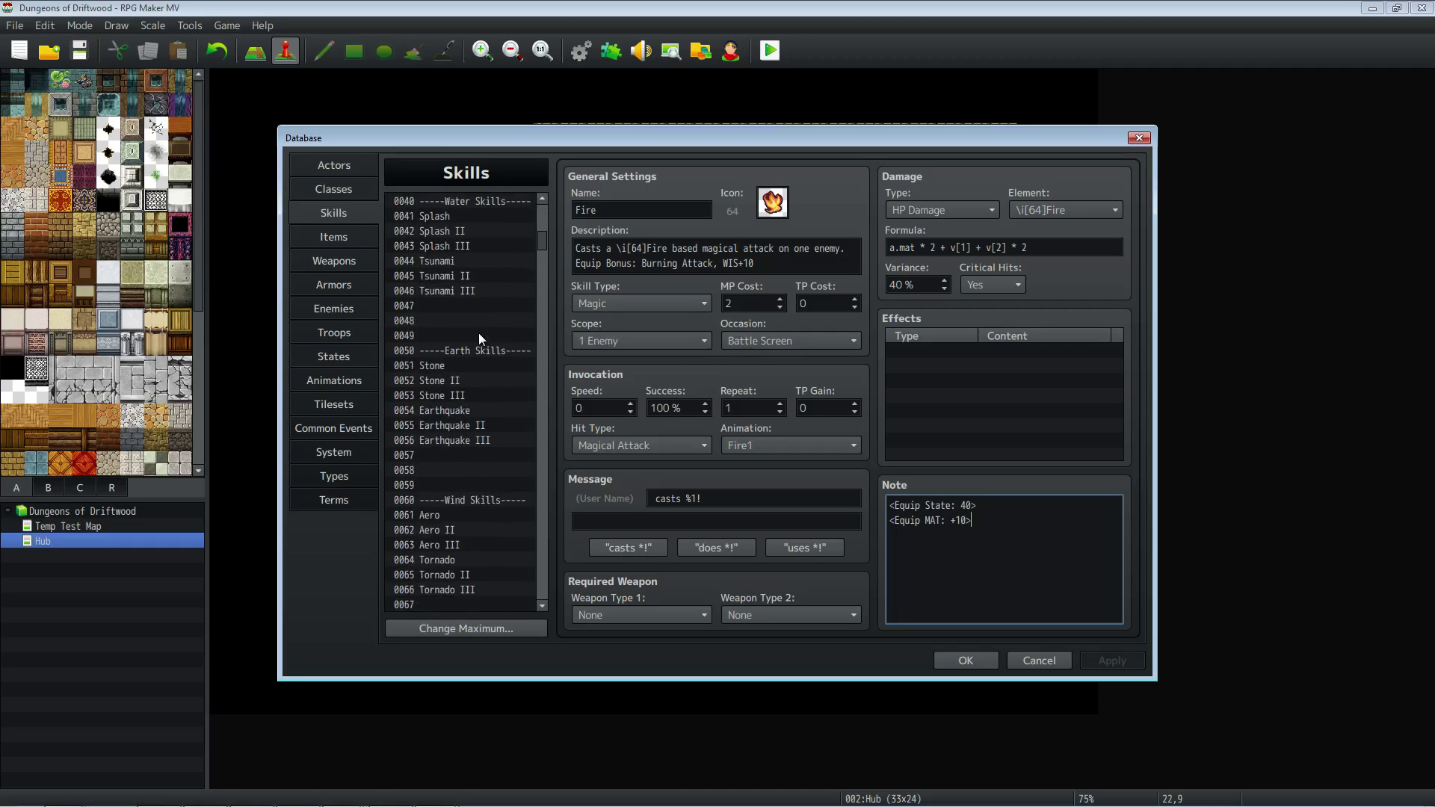
scroll(477, 334, down, 6)
scroll(474, 335, up, 8)
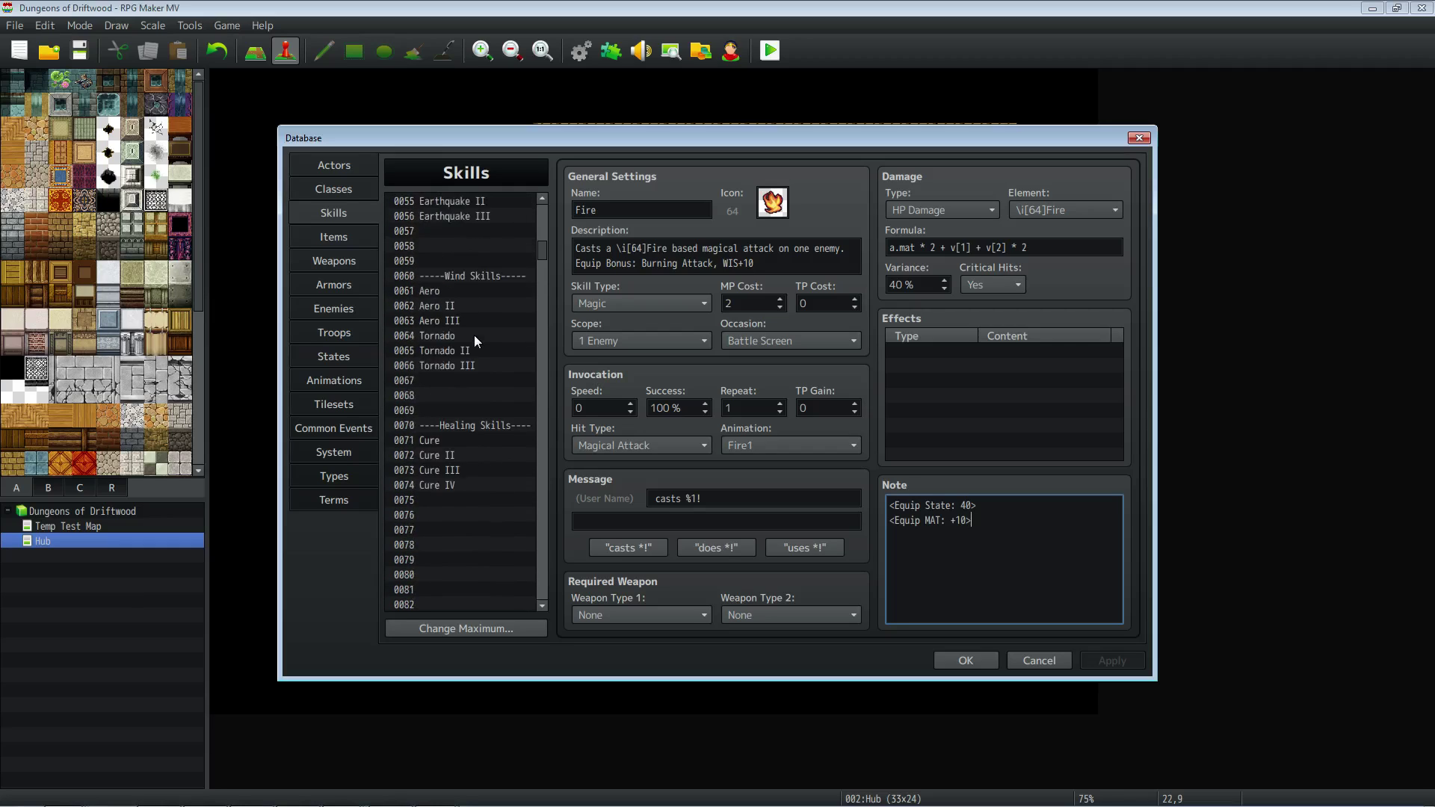
scroll(474, 335, up, 10)
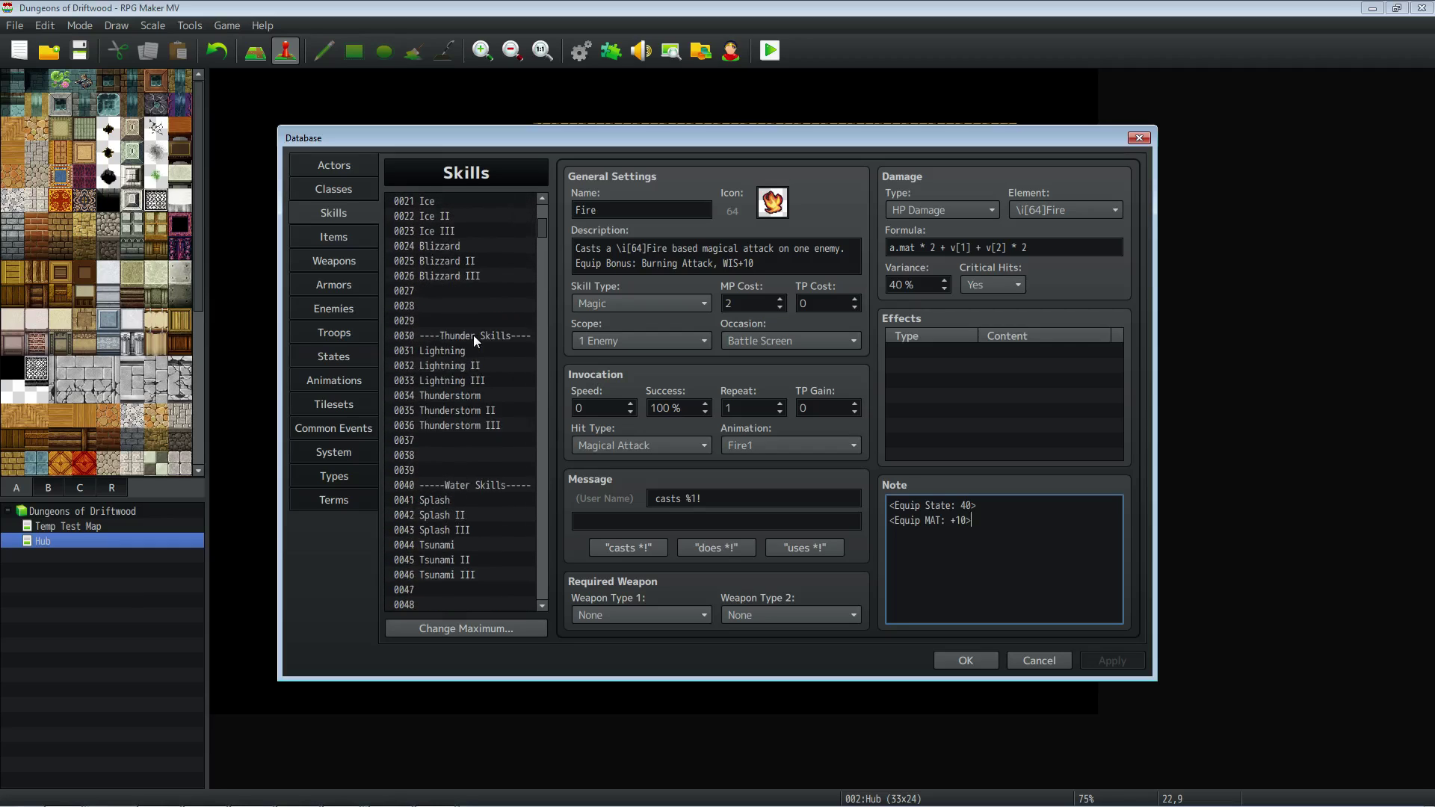
scroll(474, 334, up, 5)
scroll(473, 334, down, 3)
scroll(473, 341, down, 1)
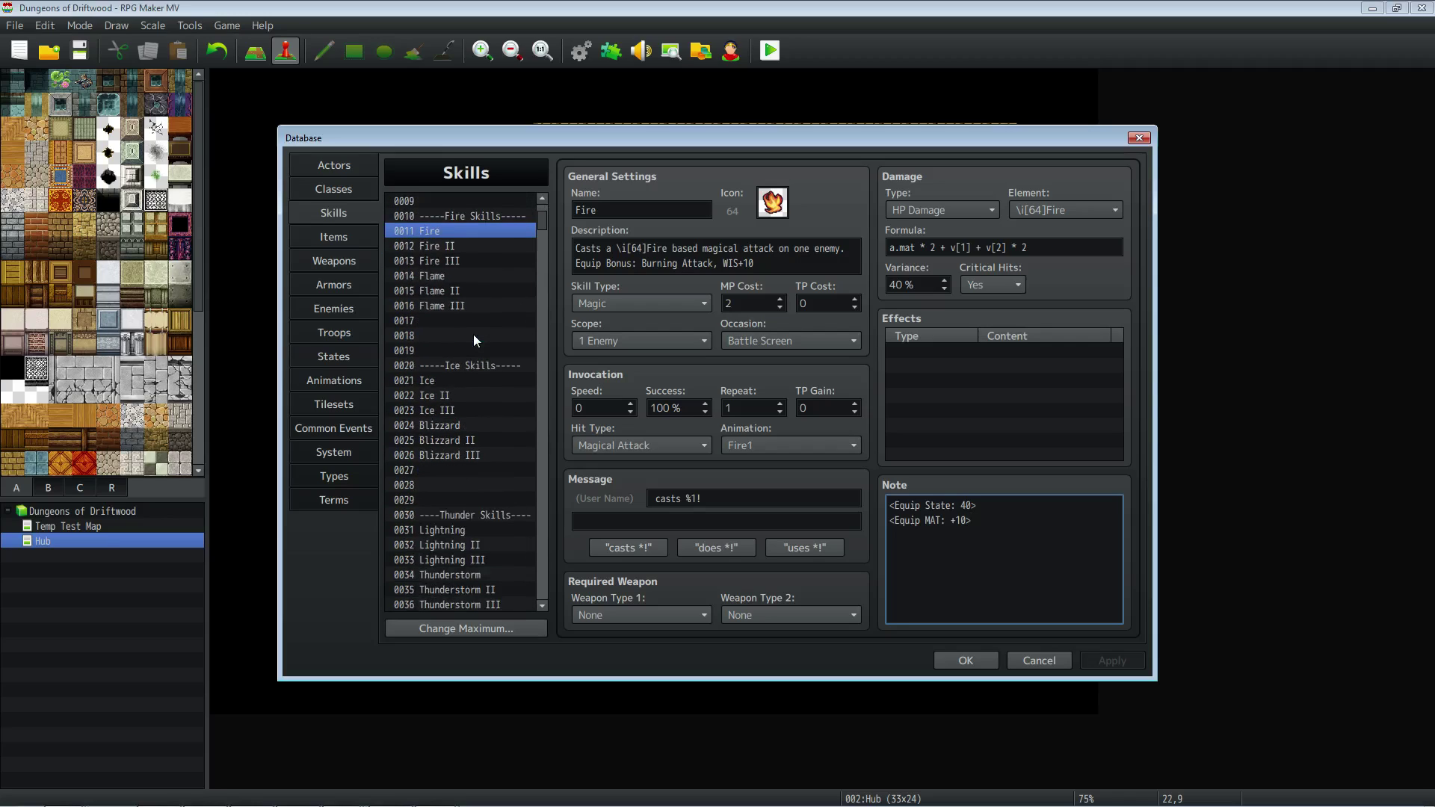
Compare the settings of the Flame III, Ice III, Ice and Fire skills, and close the database.
click(478, 307)
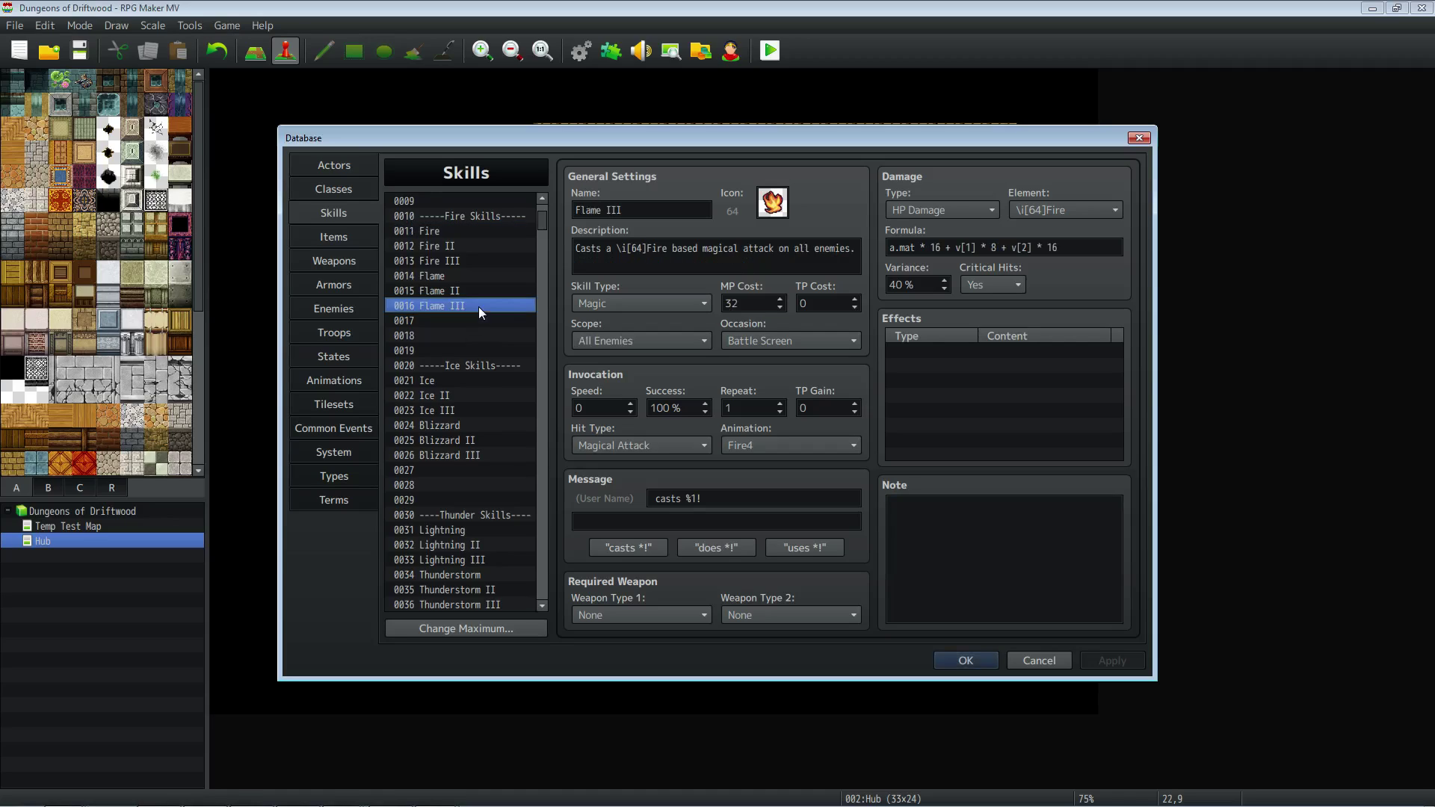
click(471, 412)
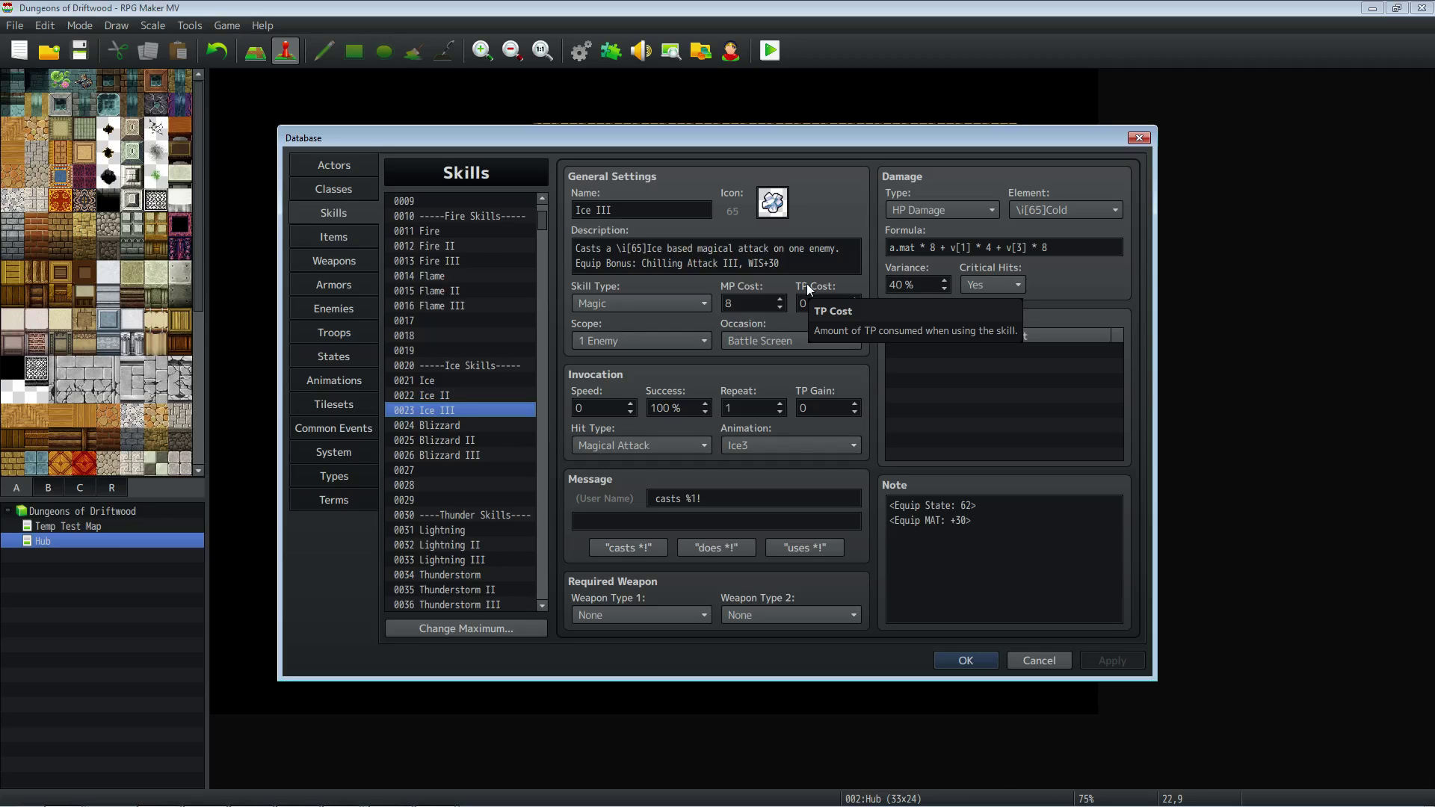
click(491, 381)
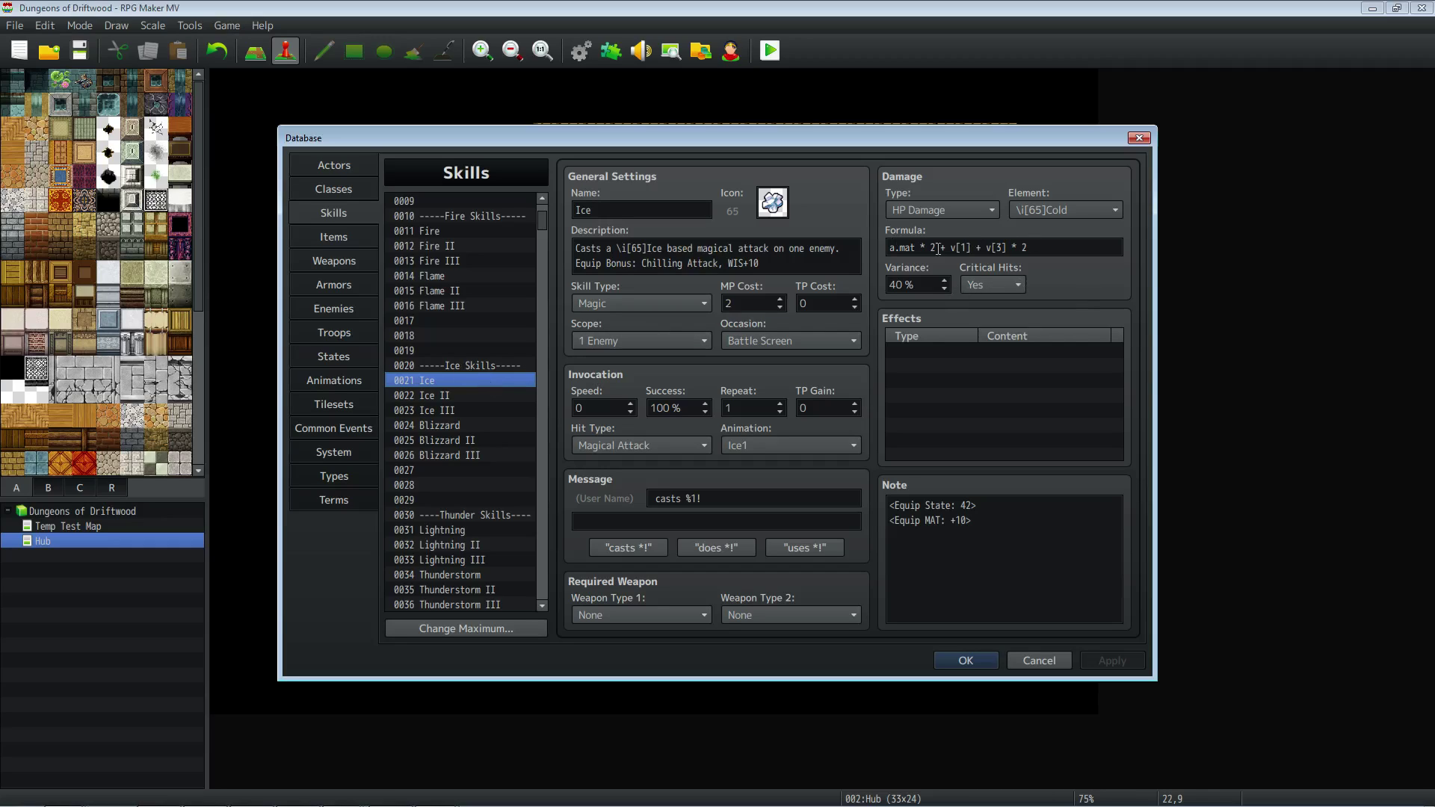
click(487, 232)
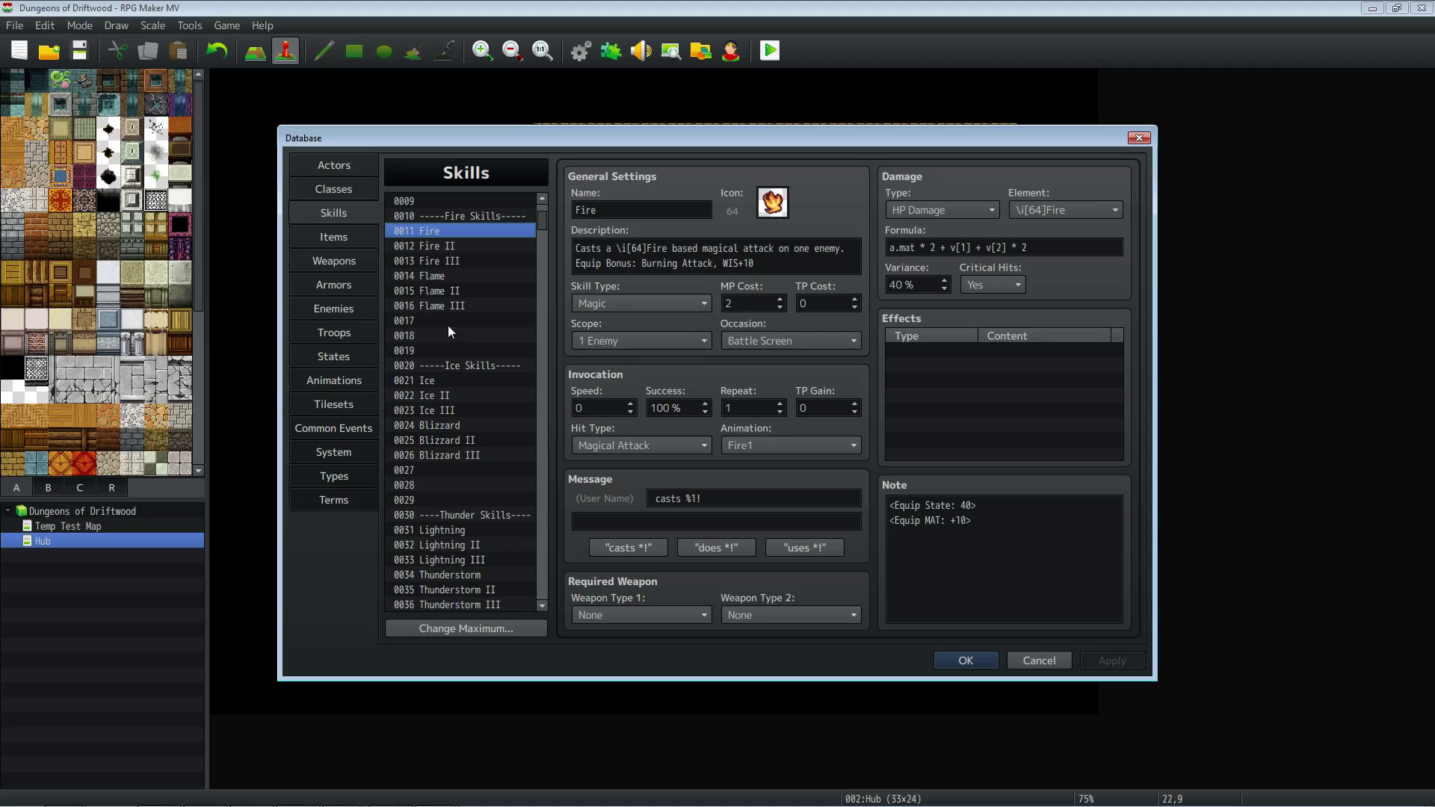
click(965, 661)
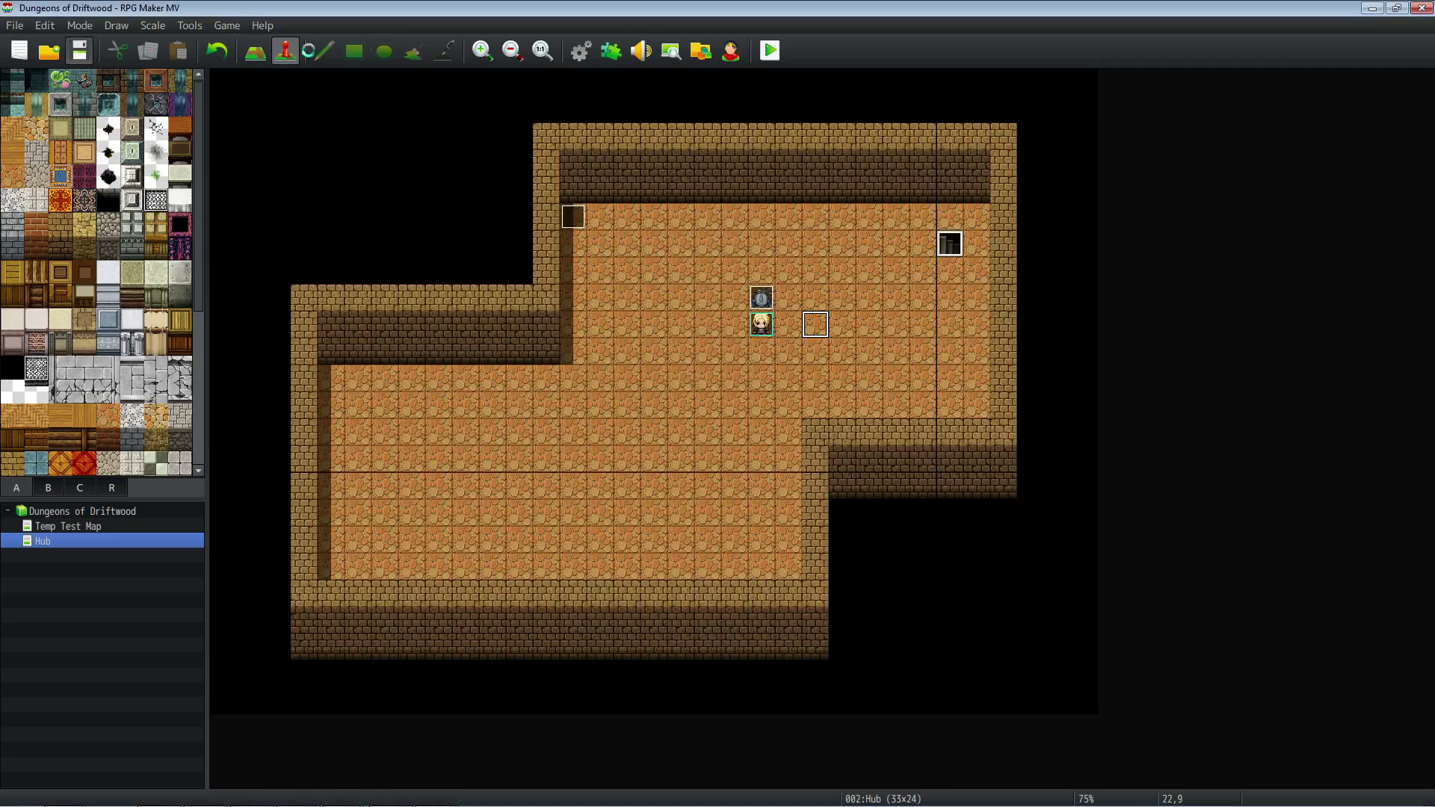
Open the project's plugin list and examine the battle plugins, including YEP_HitAccuracy and YEP_X_ArmorScaling.
click(611, 50)
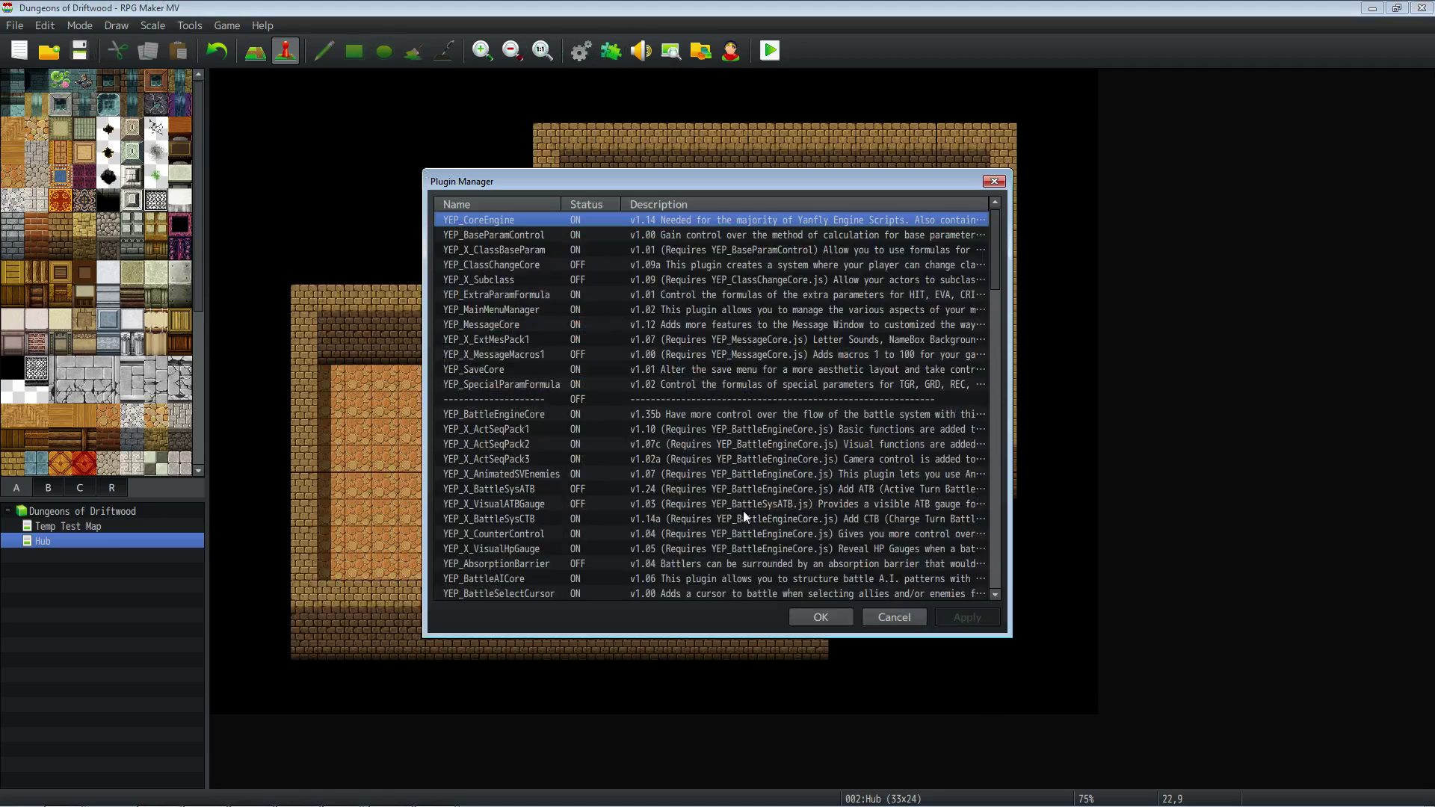
scroll(582, 408, down, 3)
scroll(582, 408, down, 4)
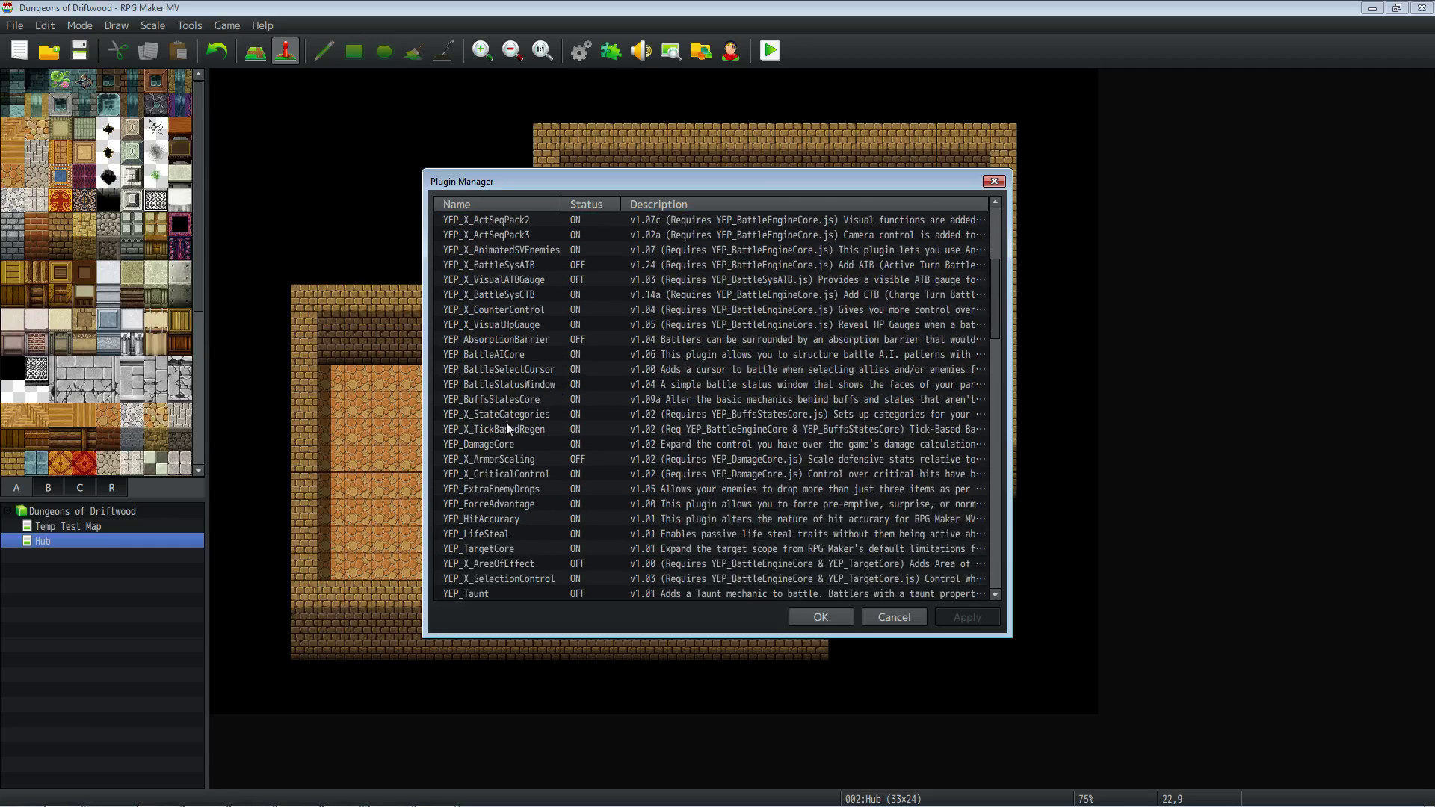
click(518, 403)
click(526, 471)
click(527, 517)
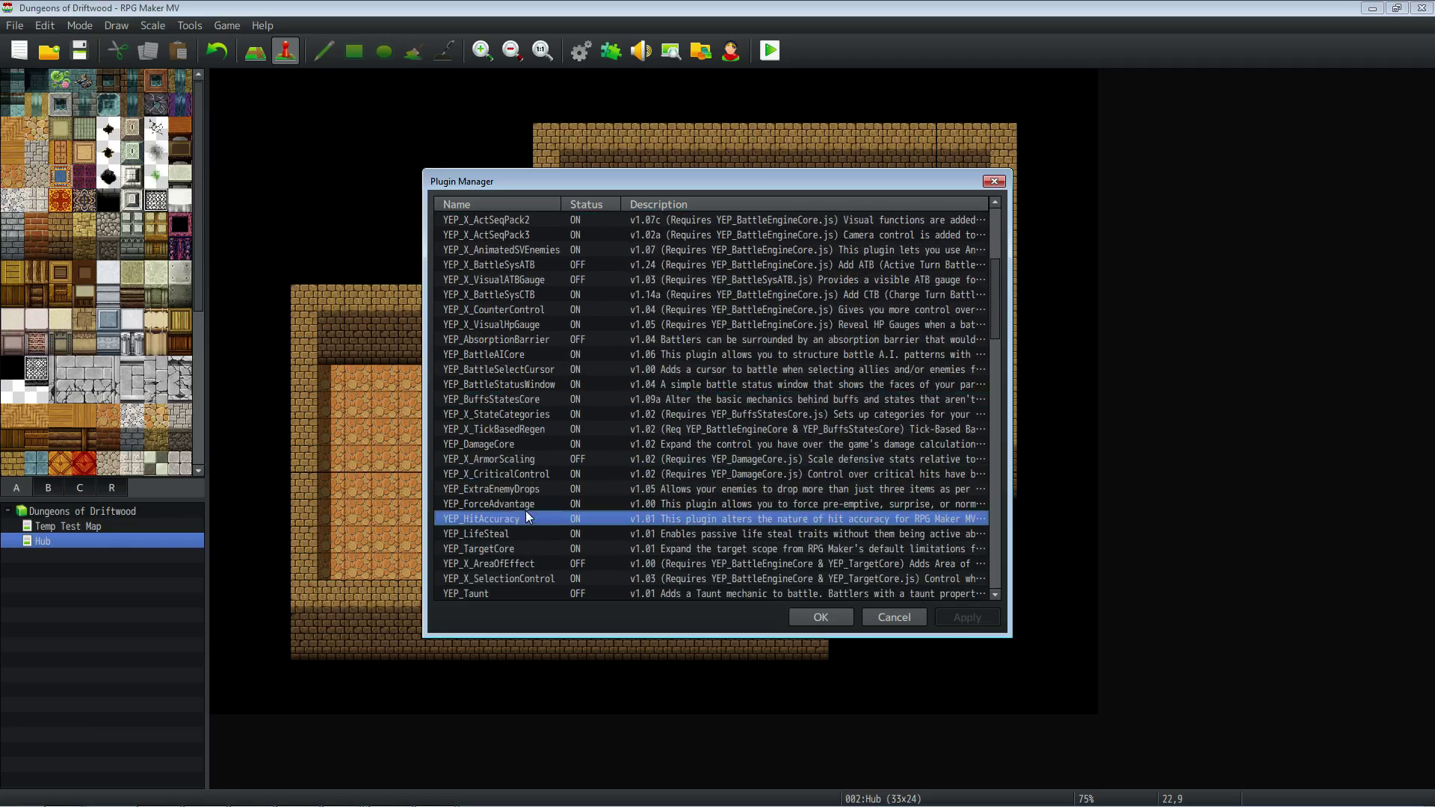
scroll(536, 353, down, 3)
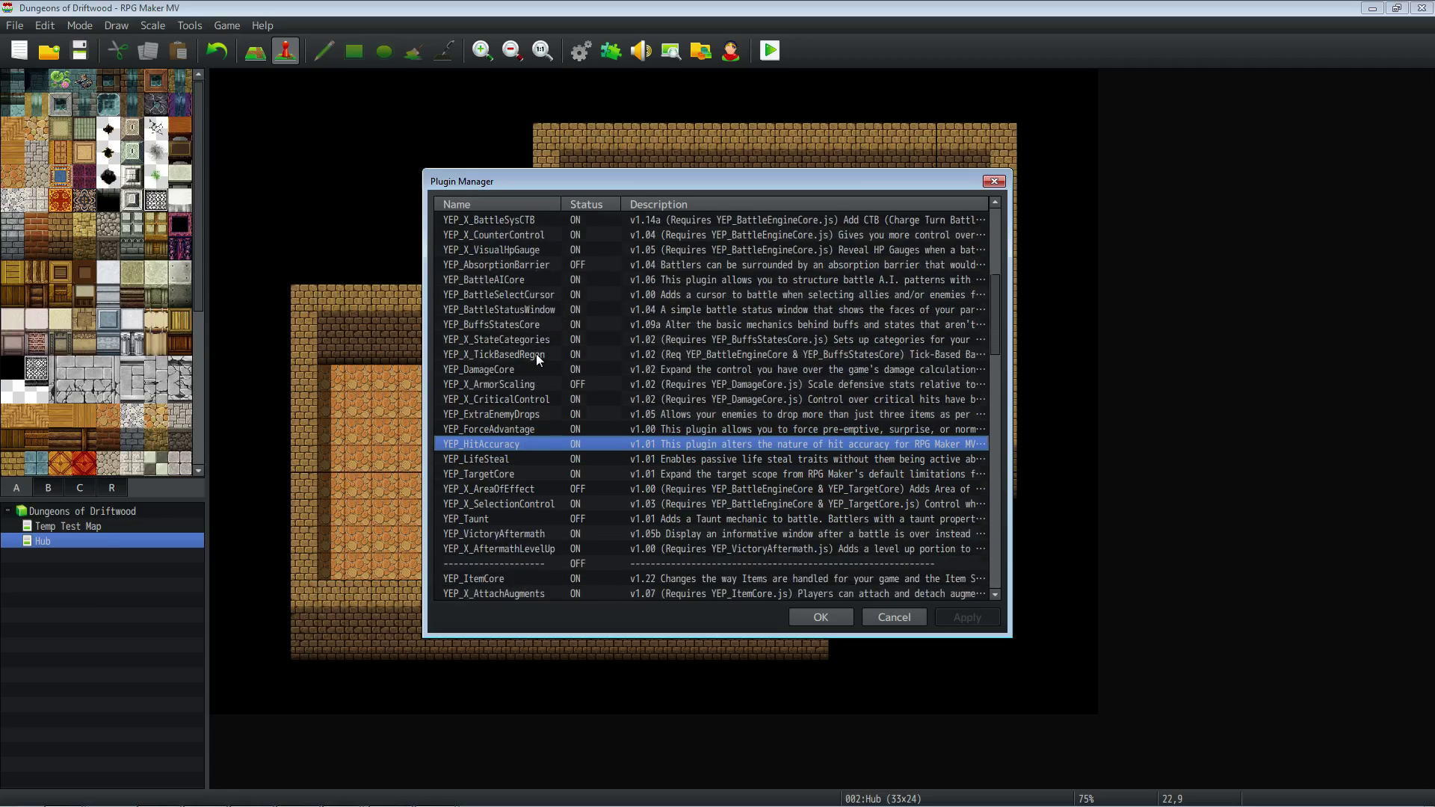
scroll(536, 353, up, 3)
scroll(536, 353, up, 2)
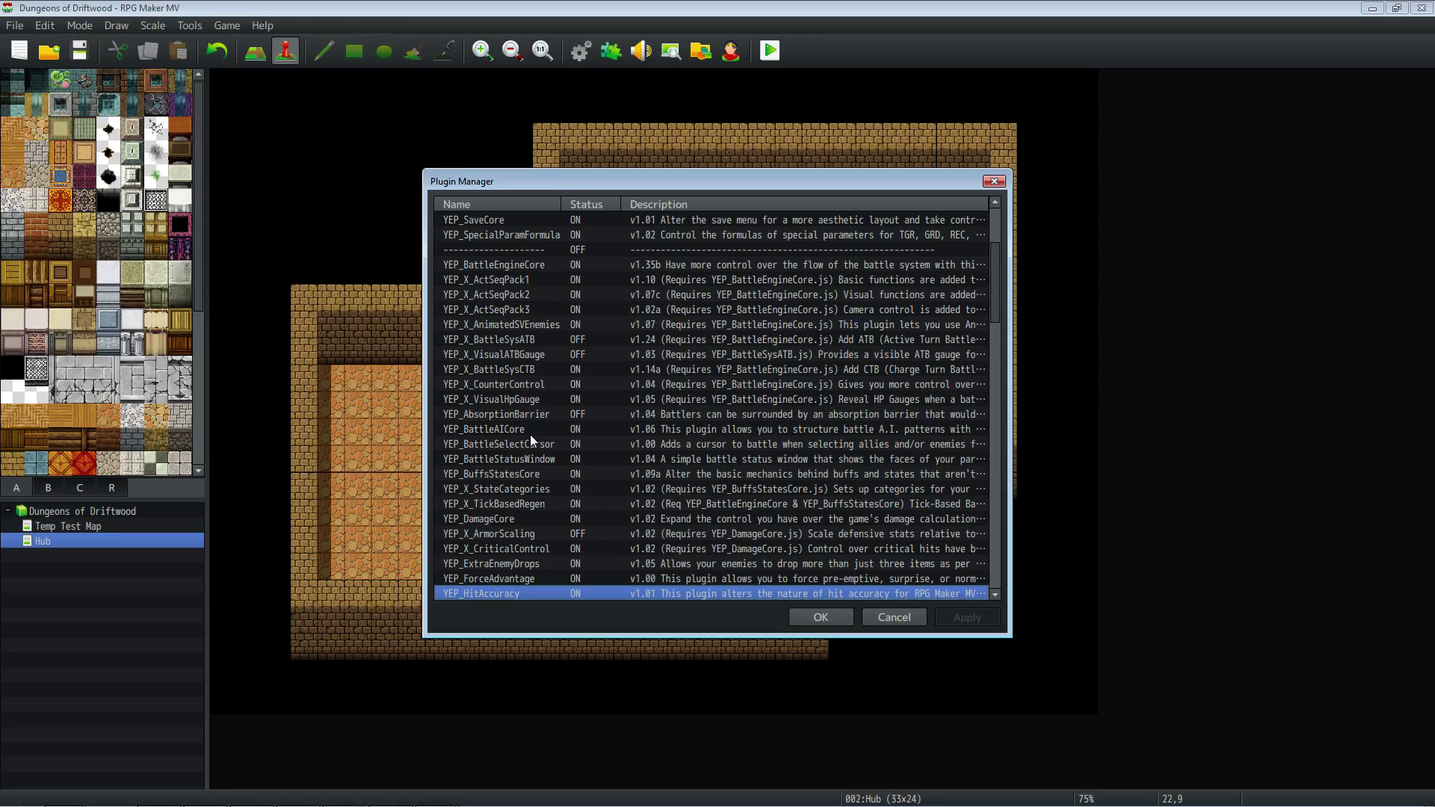
scroll(531, 438, down, 1)
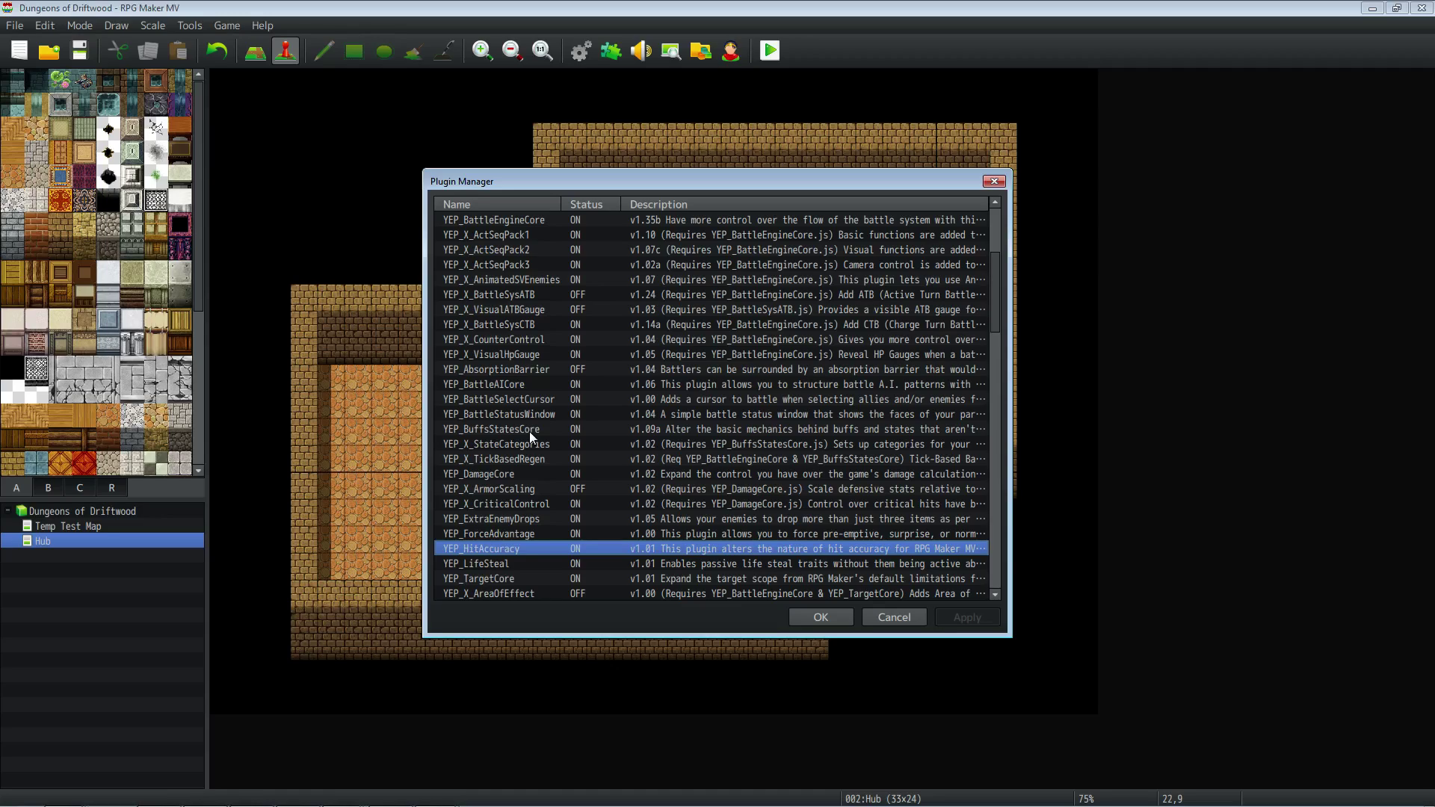
click(512, 489)
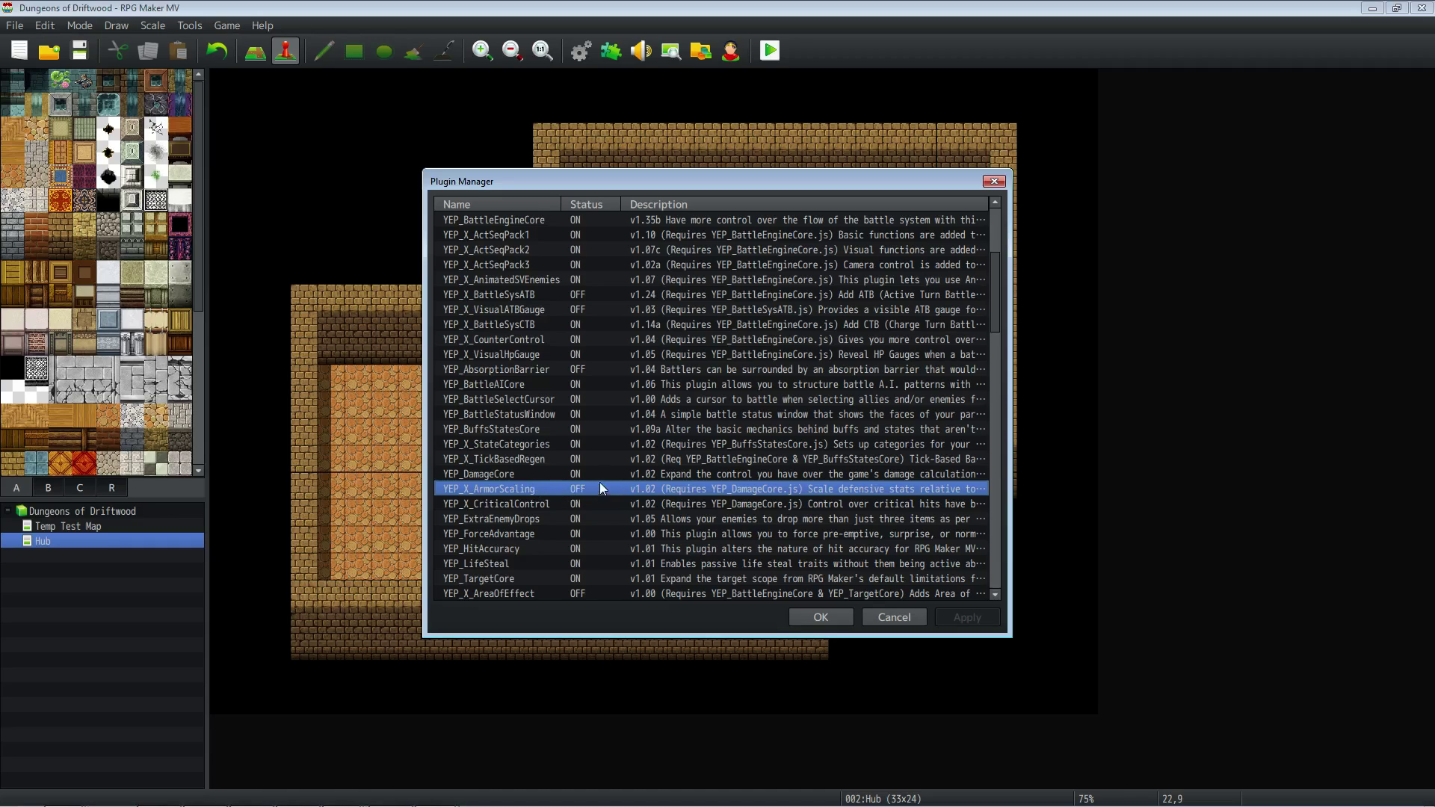
Look through the remaining plugins, including YEP_SmartJump, return to the battle plugins and close the list.
scroll(600, 483, down, 10)
scroll(609, 455, down, 10)
scroll(604, 394, down, 6)
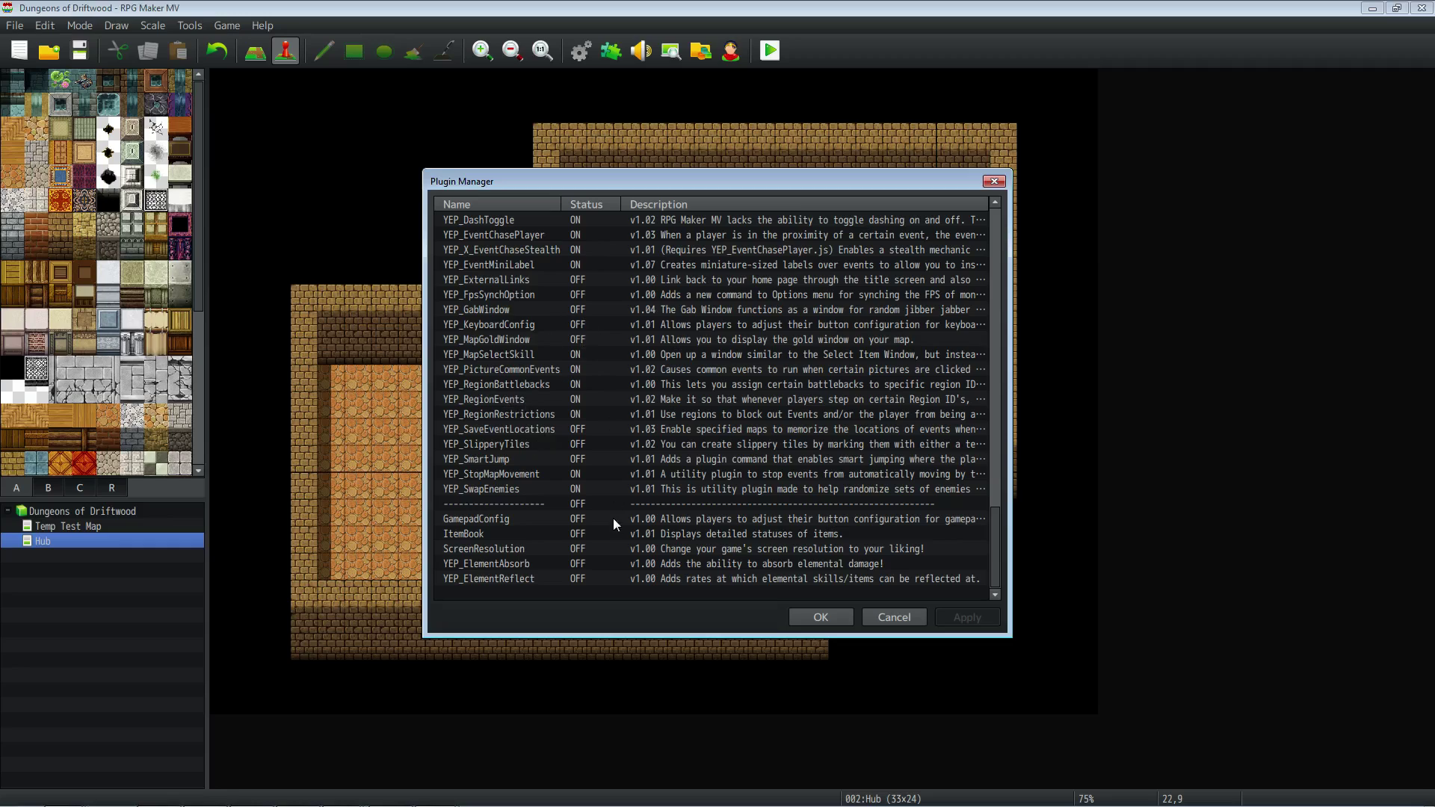
click(580, 461)
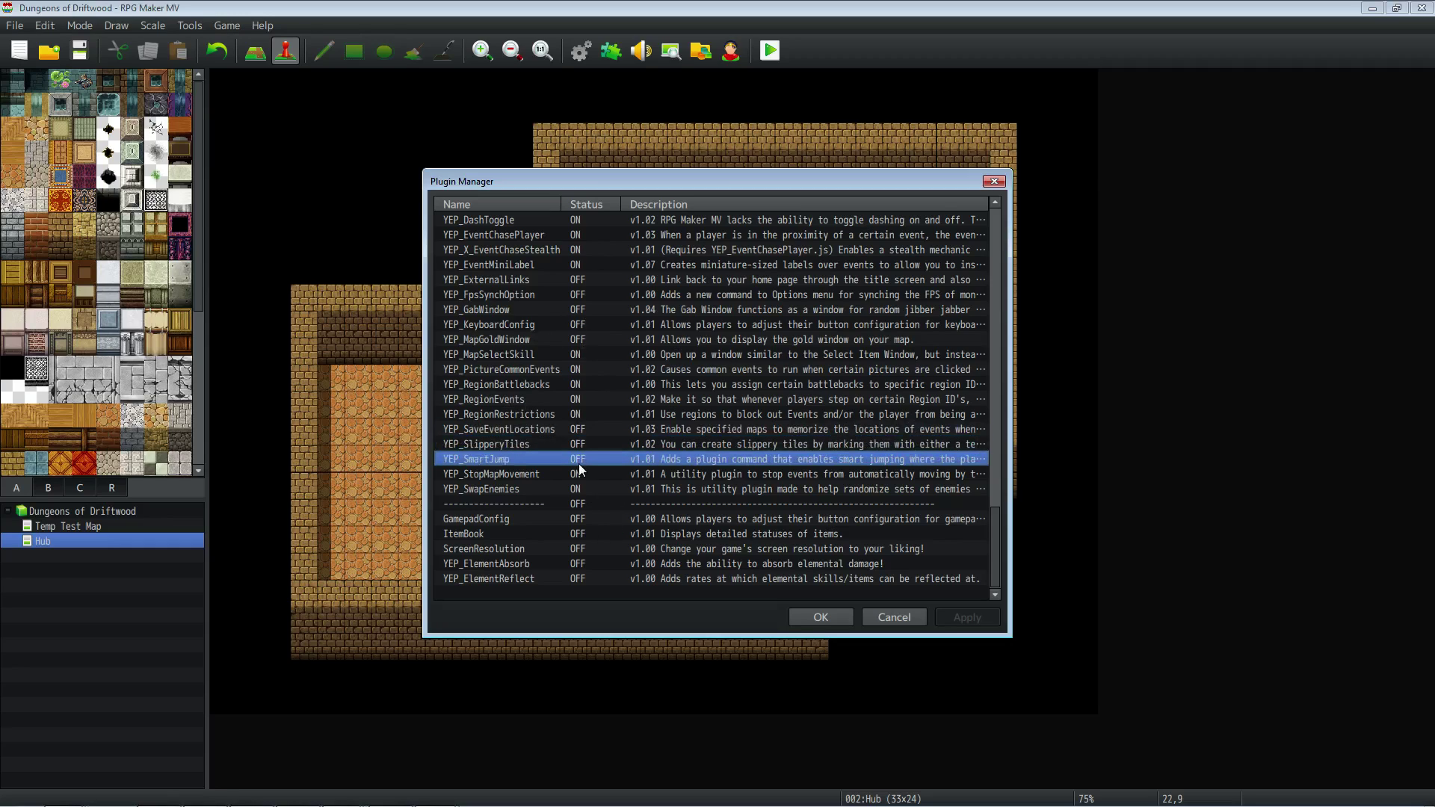
scroll(582, 528, up, 7)
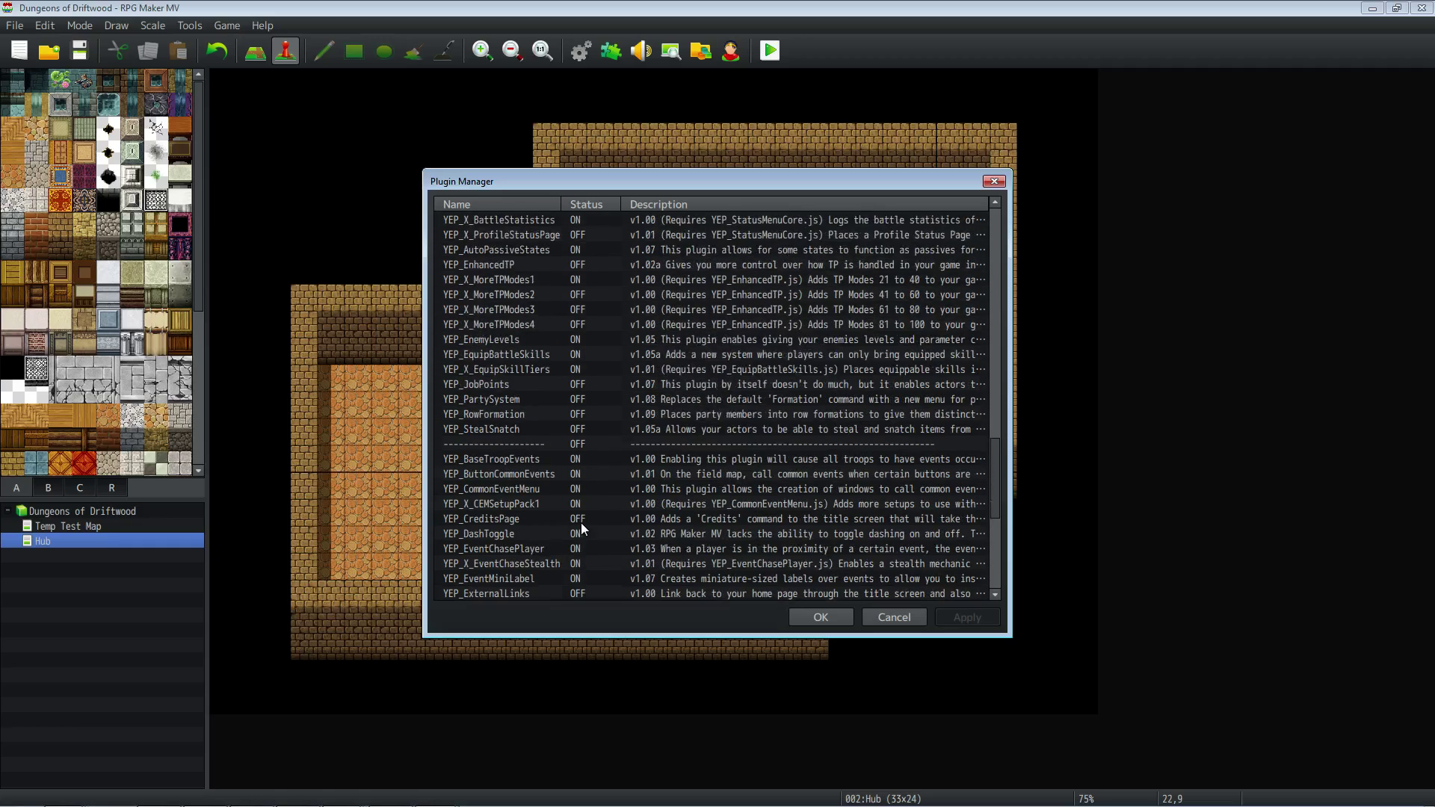
scroll(581, 522, up, 3)
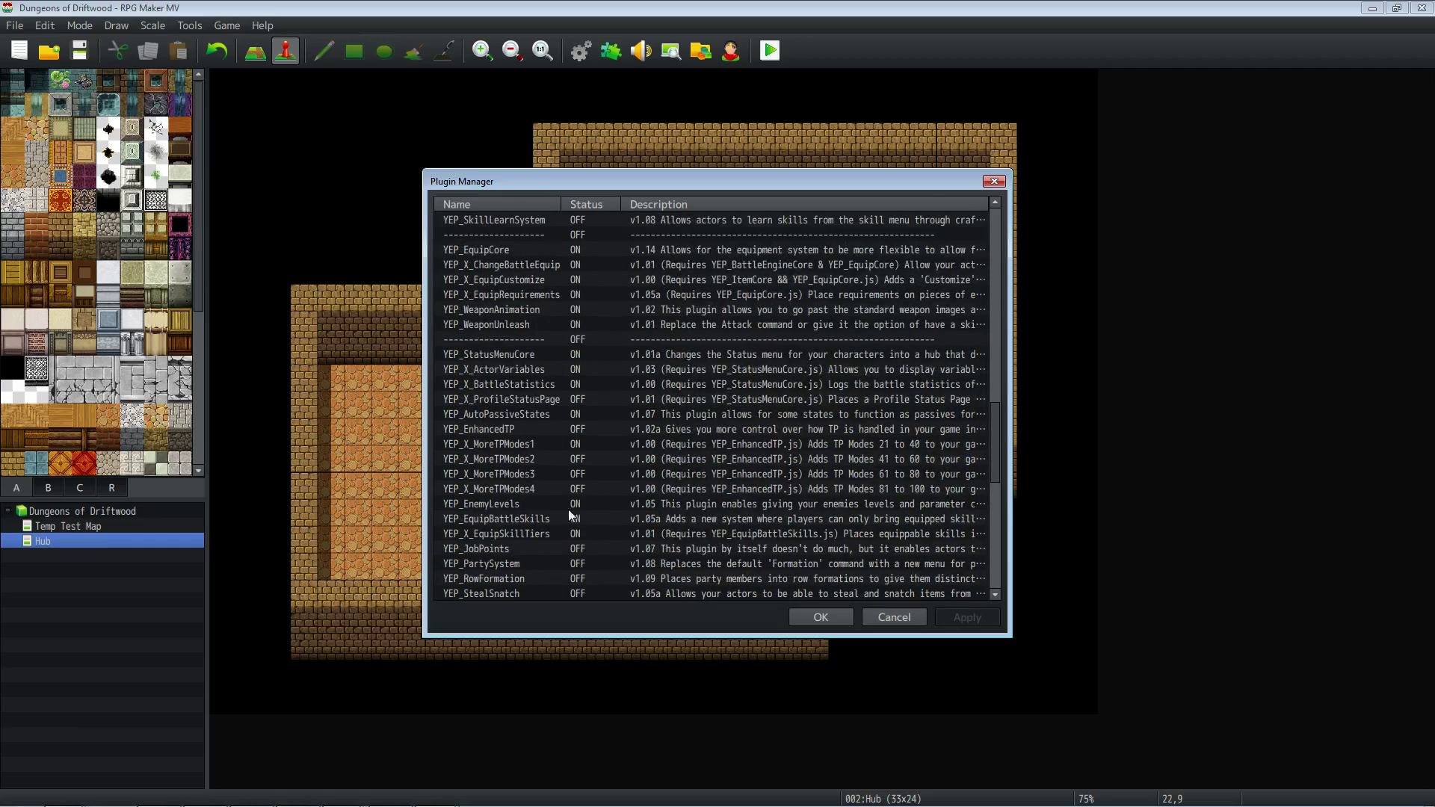
scroll(571, 464, up, 10)
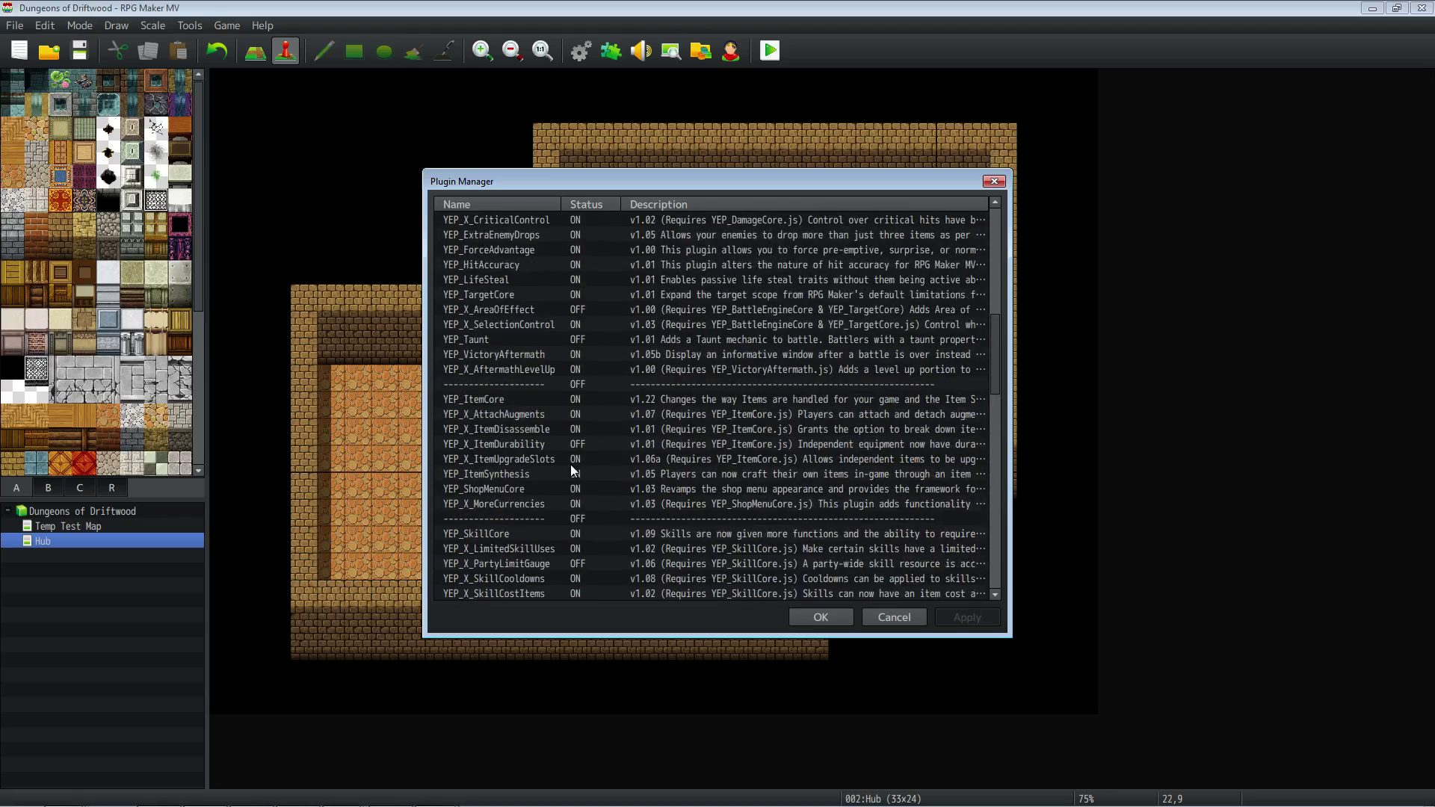
scroll(572, 464, up, 8)
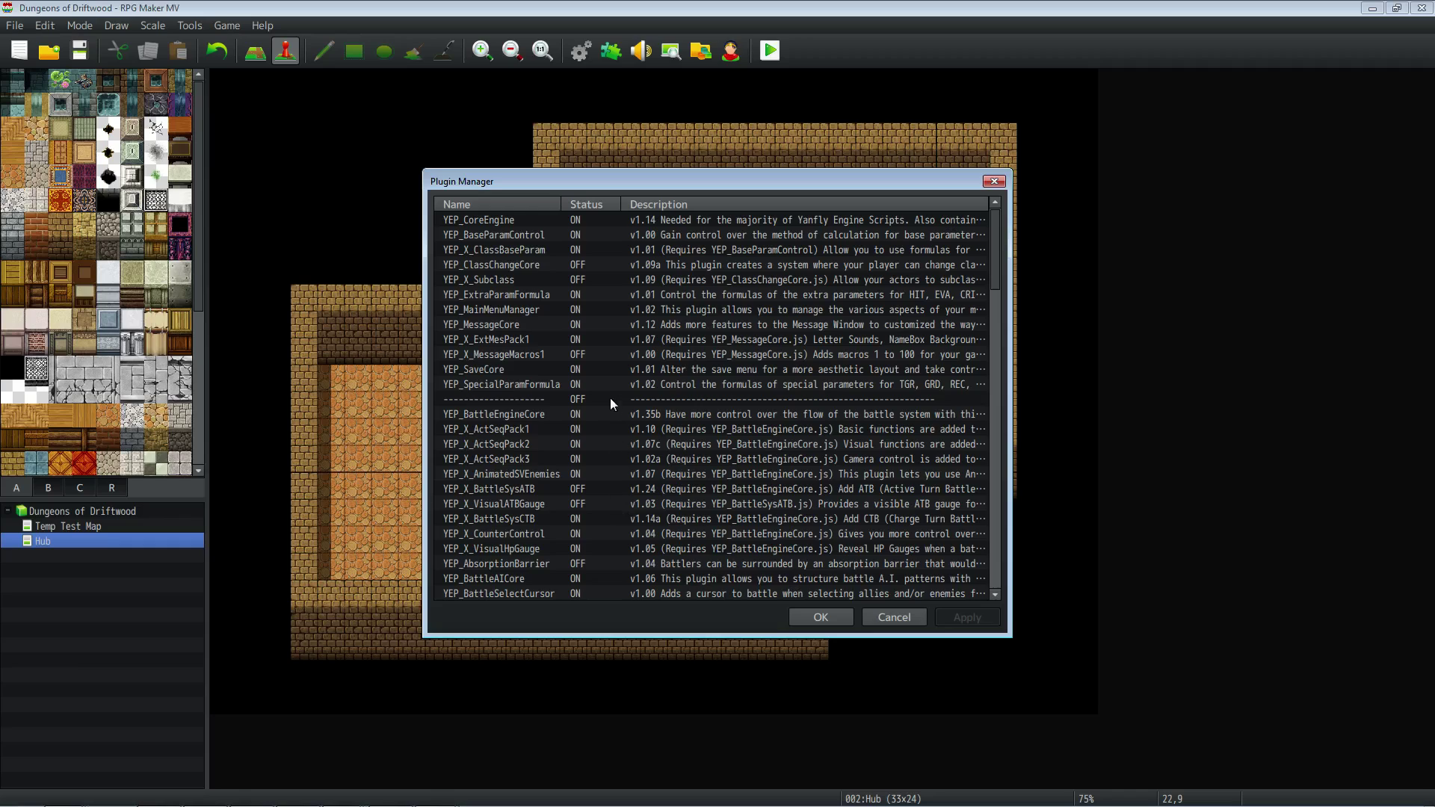
scroll(610, 398, down, 6)
scroll(603, 429, down, 3)
click(816, 615)
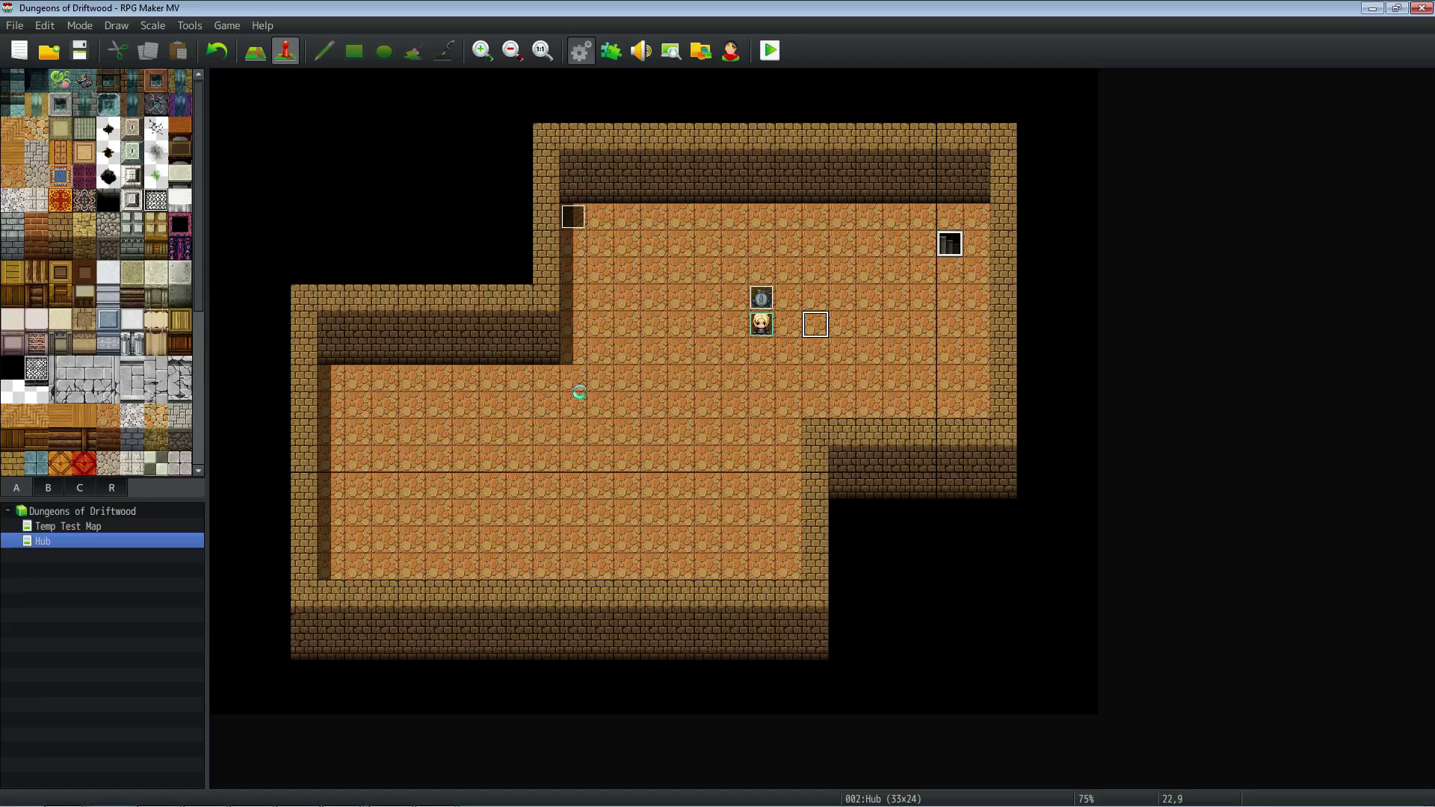
Reopen the skill database and review Thunderstorm III and the Fire Skills group, ending on the Fire skill.
key(F9)
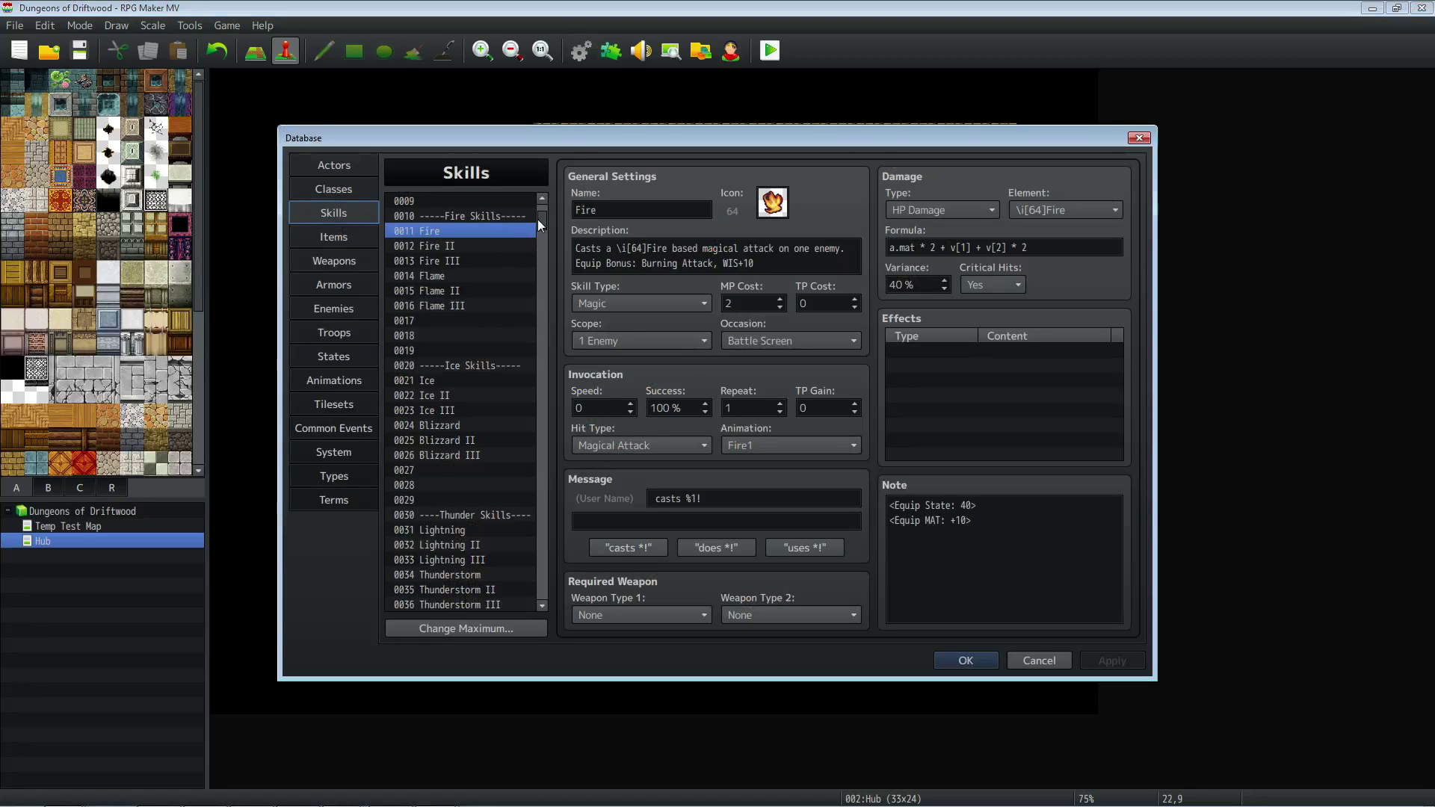
drag(538, 219, 540, 227)
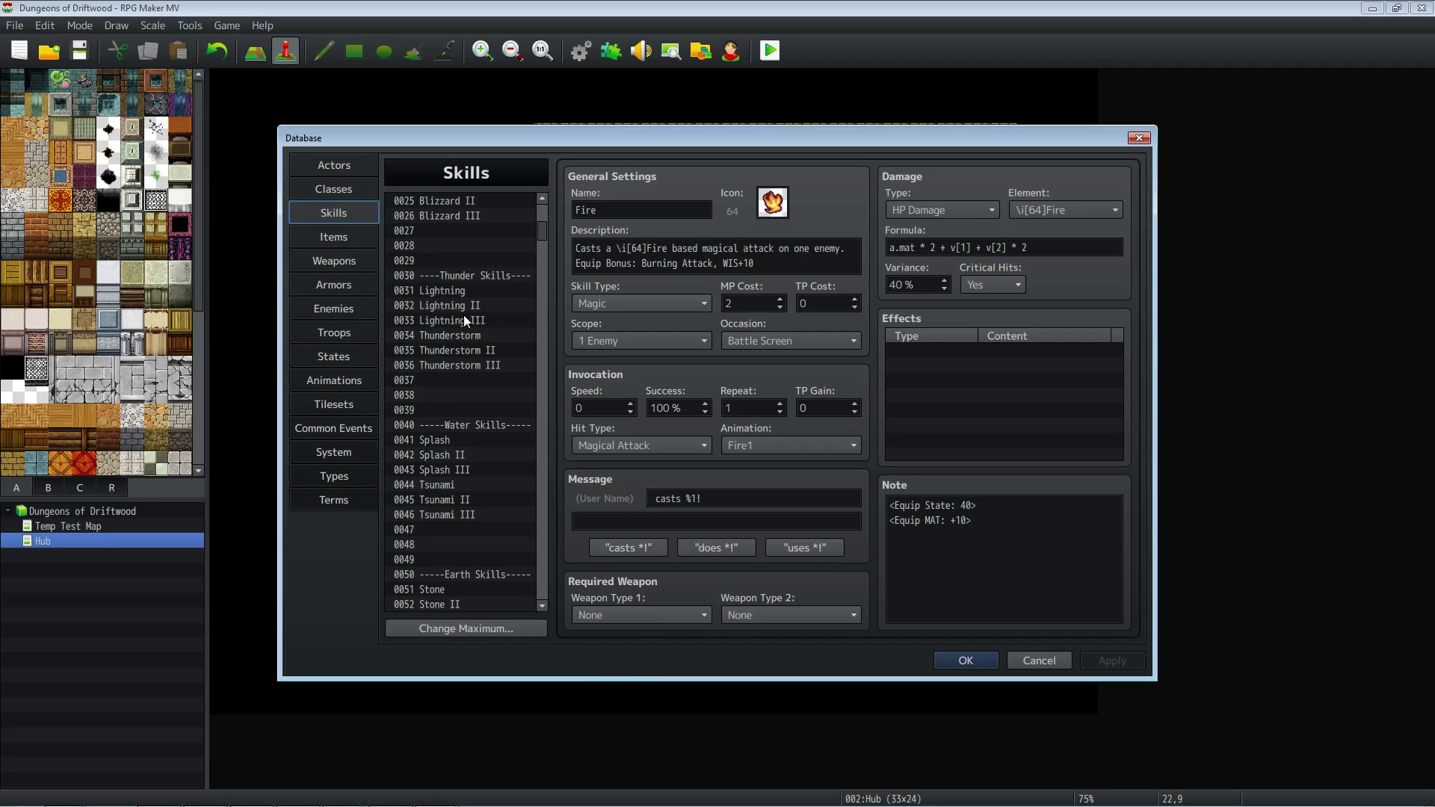
drag(463, 312, 472, 362)
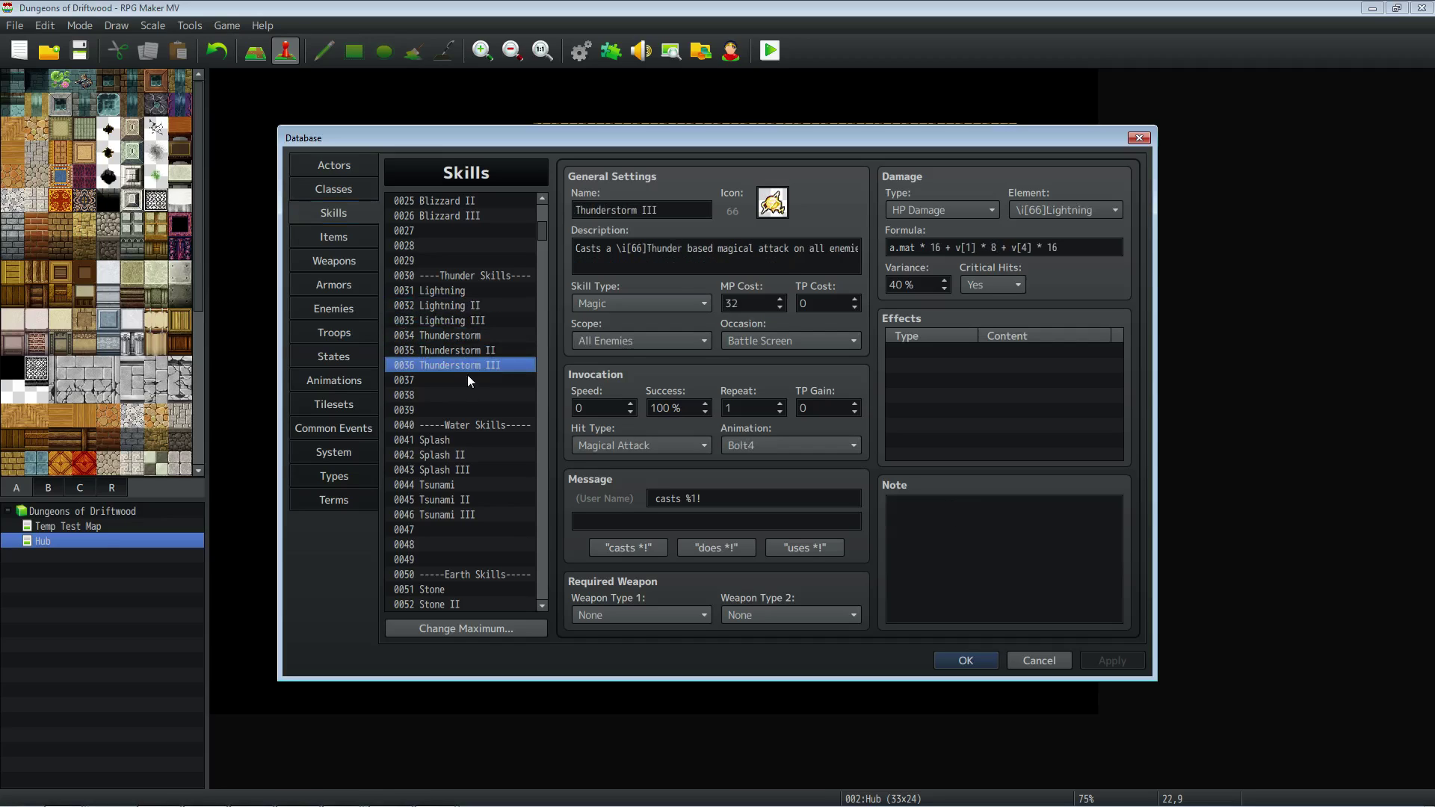
scroll(469, 367, up, 5)
scroll(447, 307, up, 3)
scroll(455, 329, down, 1)
click(456, 339)
click(469, 363)
click(476, 321)
click(482, 309)
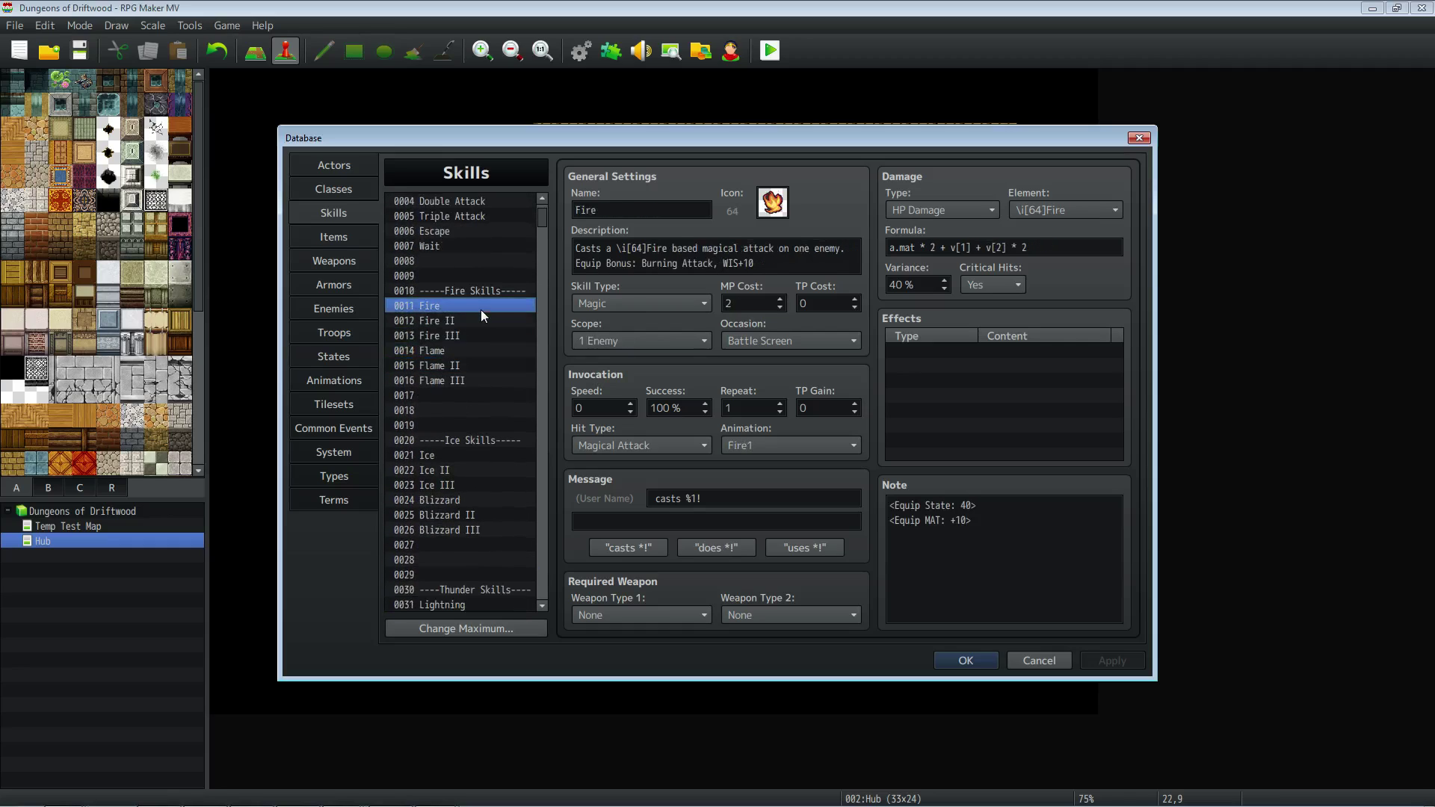
Examine the damage formula of the Fire skill term by term, starting with a.mat and its multiplier.
triple_click(994, 252)
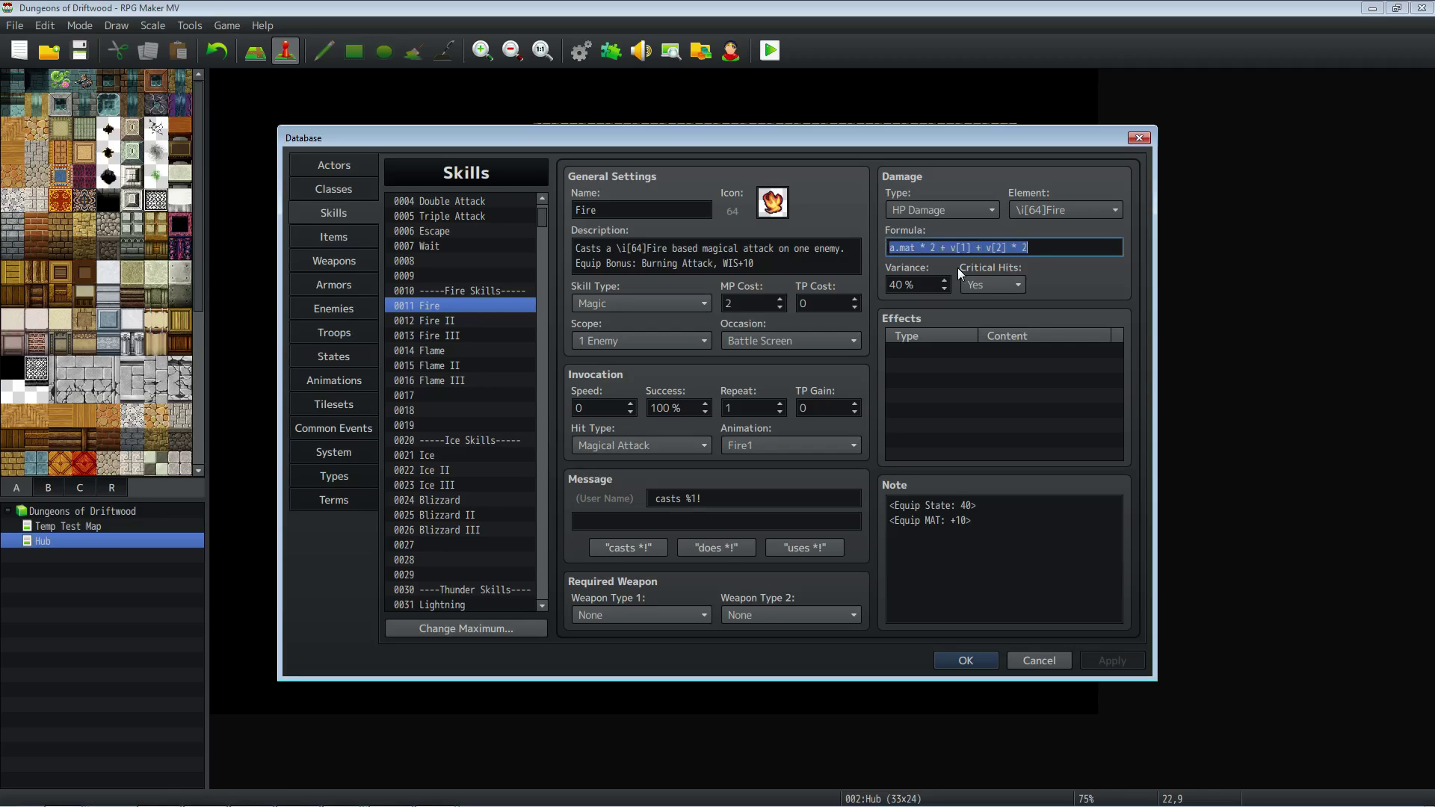
click(894, 250)
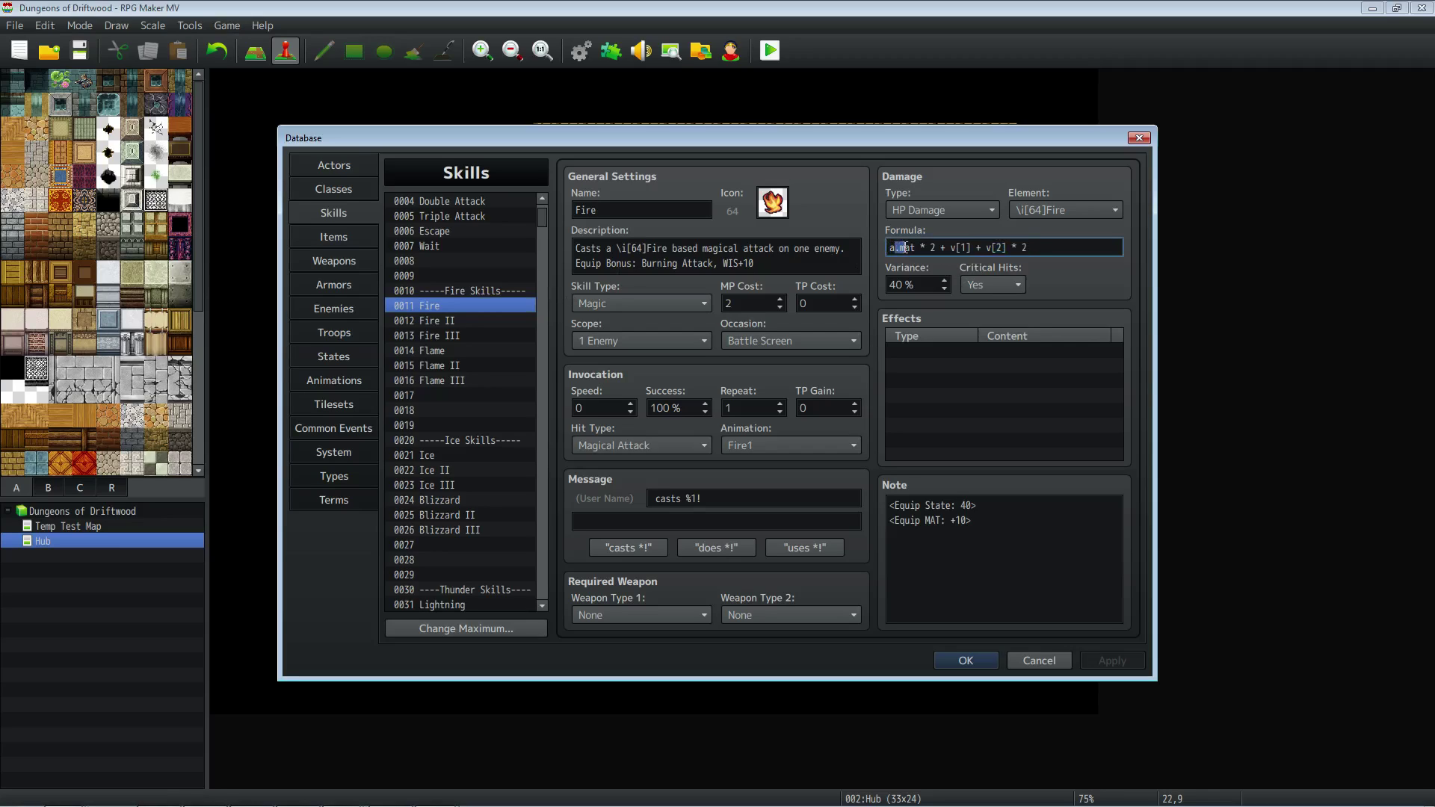
double_click(924, 247)
double_click(931, 247)
double_click(942, 247)
Change the first variable reference in Fire's damage formula to v[0001].
double_click(962, 247)
click(950, 248)
double_click(965, 248)
text(0001)
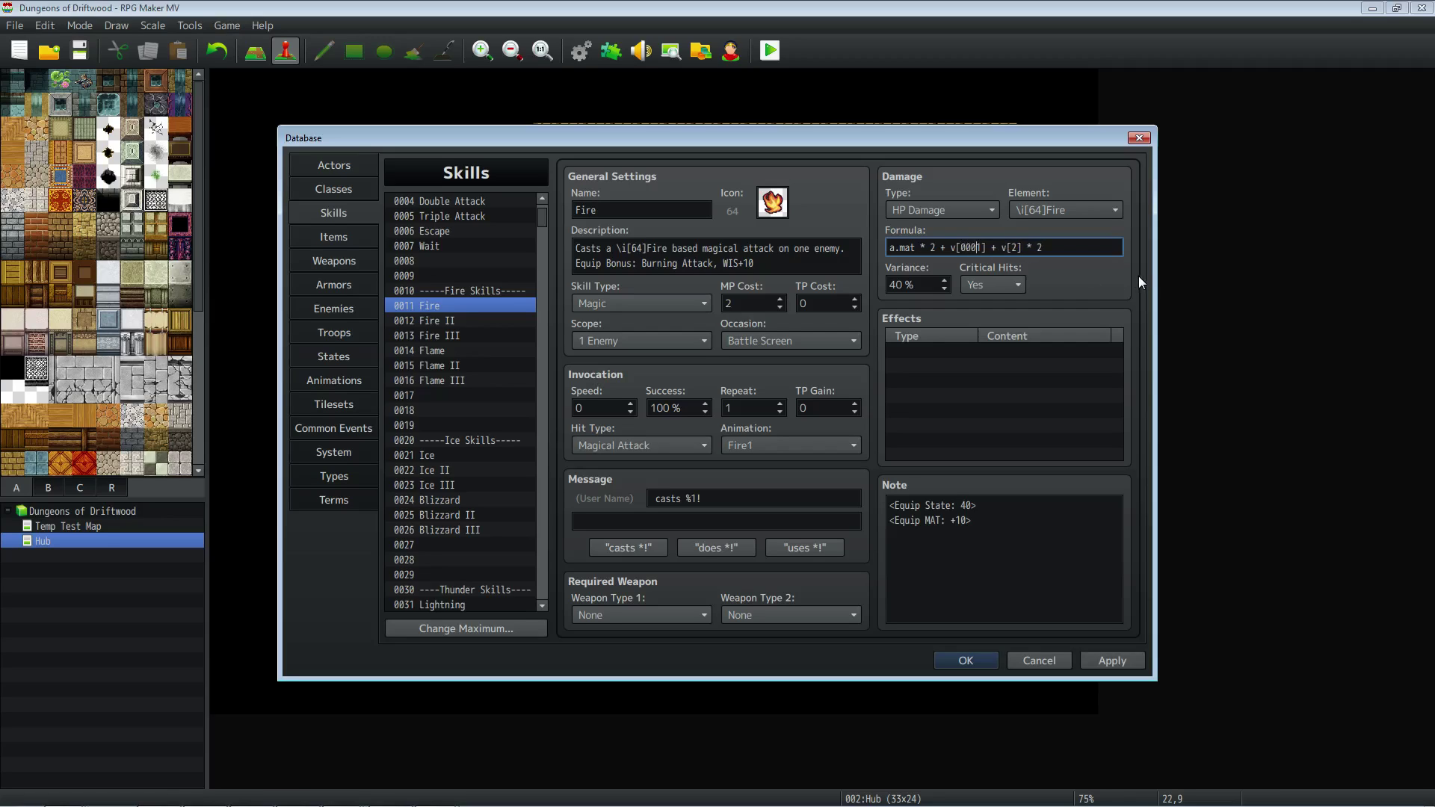
Shorten the first variable reference in Fire's damage formula to v[1].
key(BackSpace)
key(BackSpace)
key(BackSpace)
text([)
Examine the terms of Fire's damage formula: the a.mat multiplier, the v[1] bonus and the doubled v[2] bonus.
mouse_move(972, 247)
mouse_down()
mouse_move(1019, 248)
mouse_move(986, 248)
mouse_up()
click(1018, 249)
click(958, 248)
drag(934, 247, 897, 248)
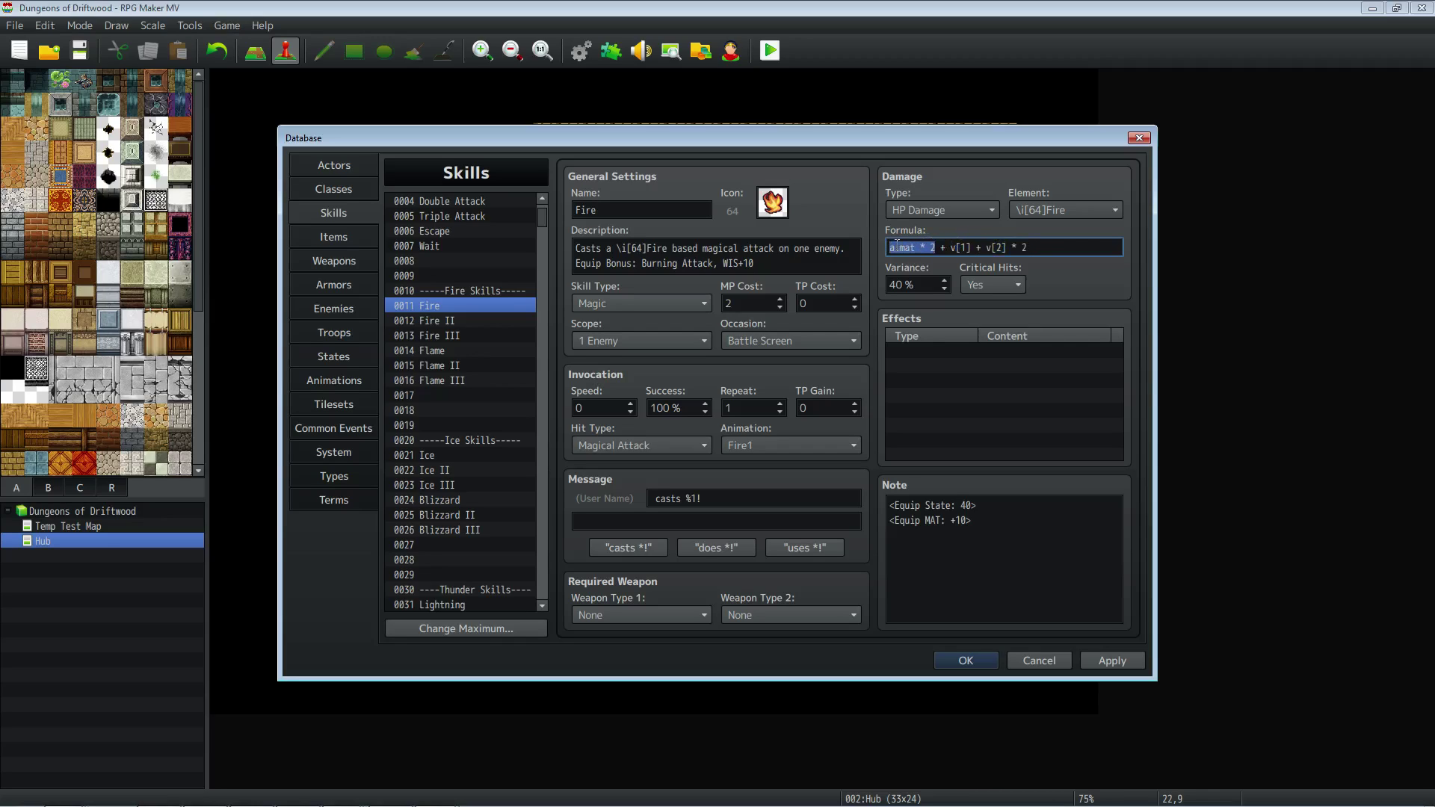
drag(1026, 247, 882, 247)
click(963, 247)
click(1038, 248)
drag(1038, 249, 979, 247)
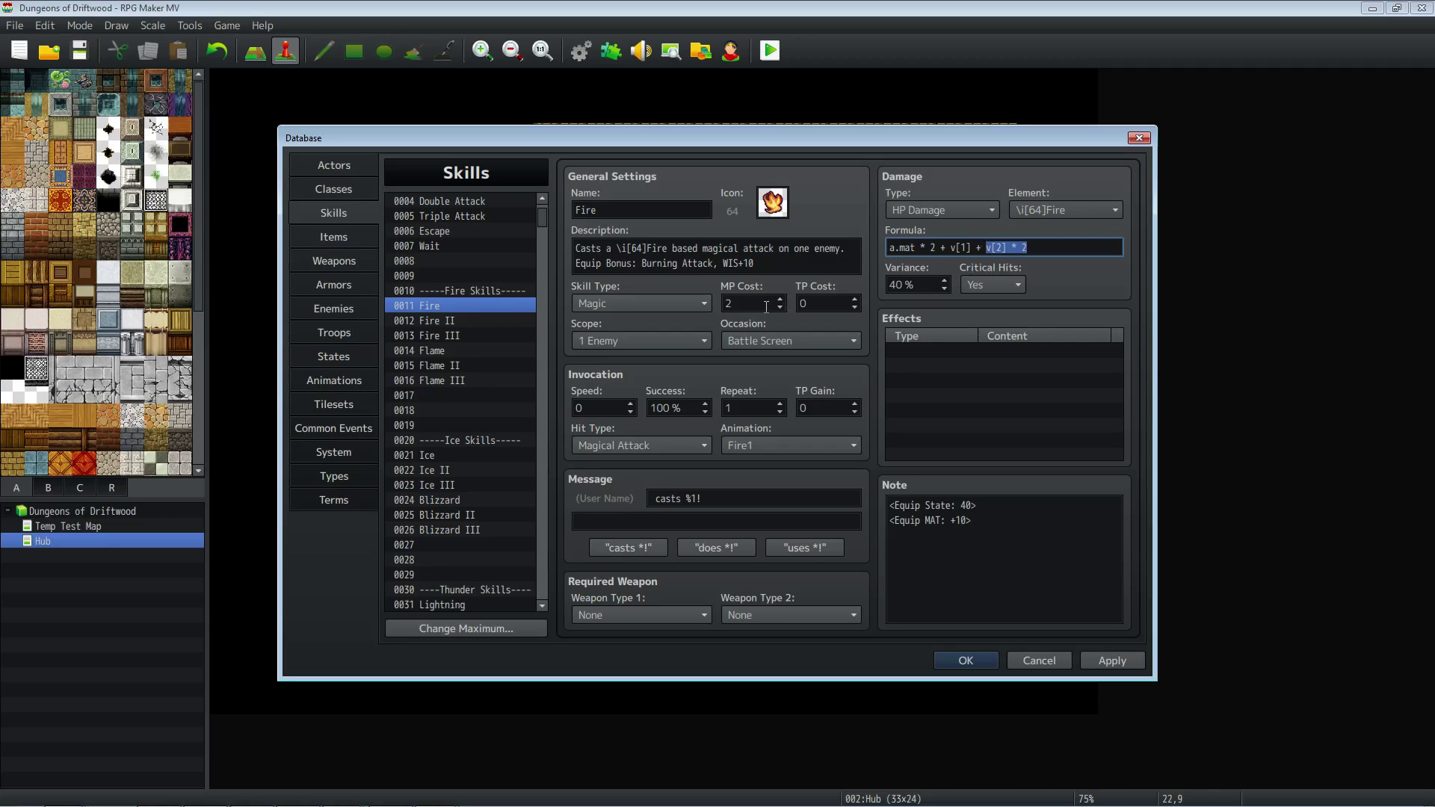
Review the custom class parameters in the Survivor class note, especially the maxhp and maxmp level formulas.
click(345, 192)
drag(890, 503, 1017, 517)
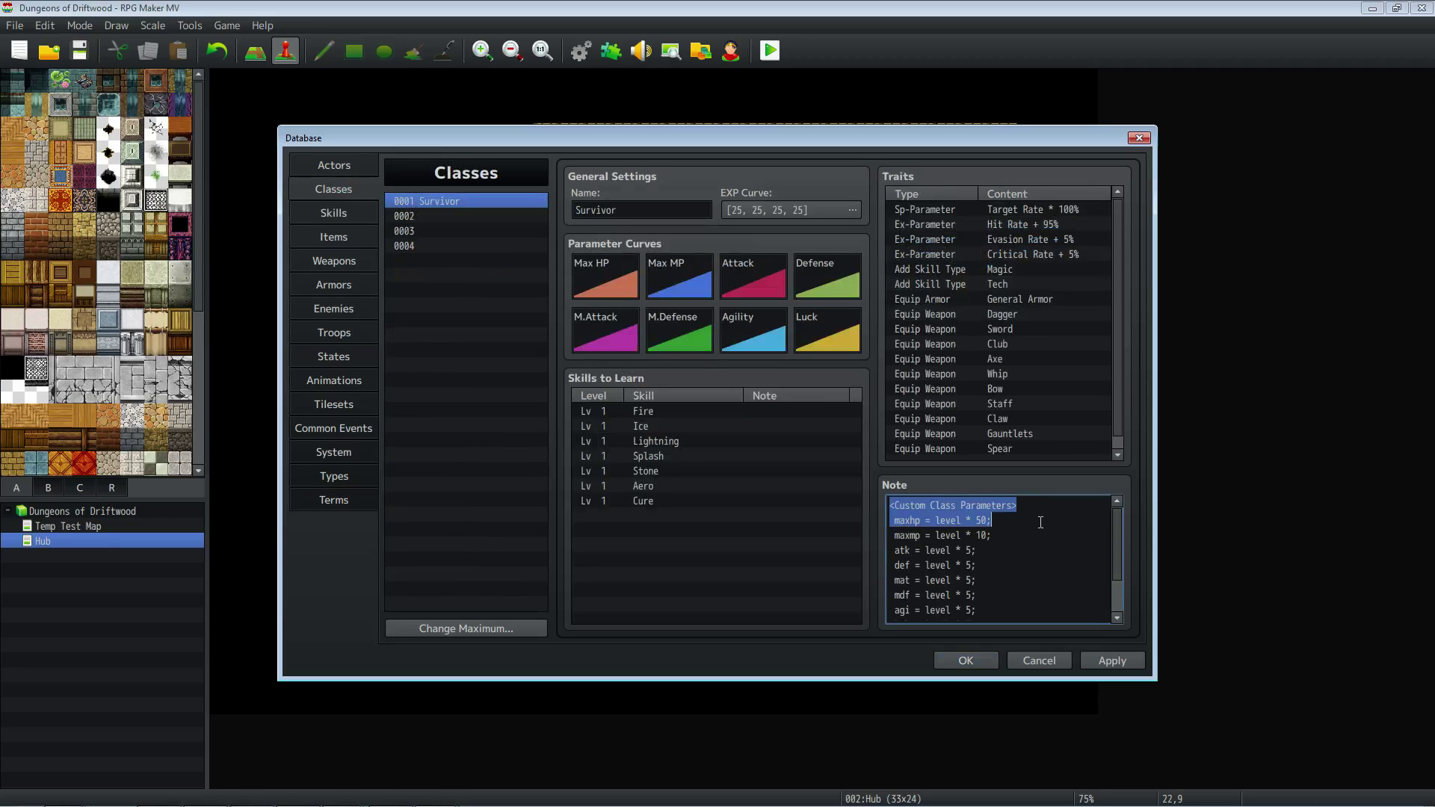
scroll(1028, 527, down, 1)
click(957, 524)
scroll(981, 603, up, 1)
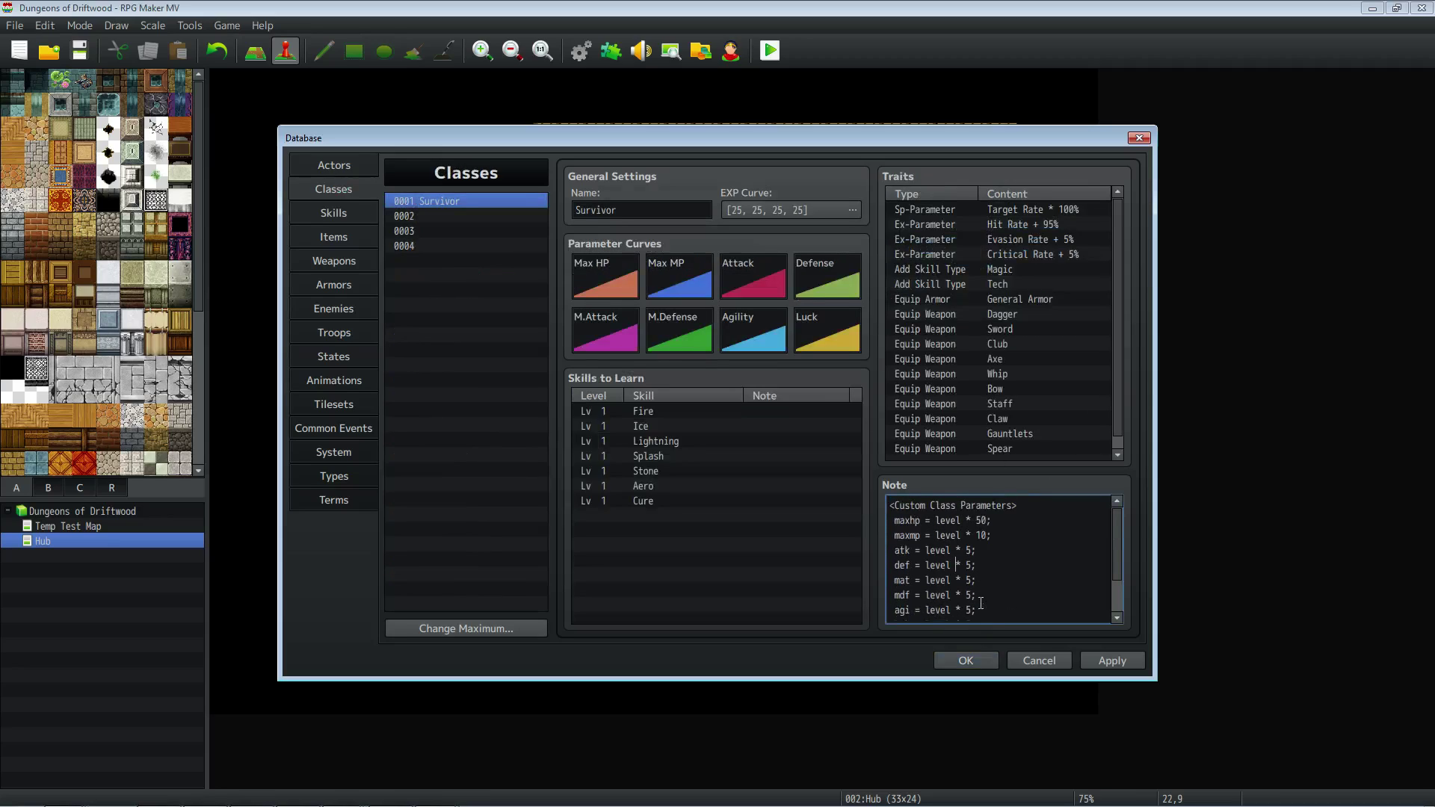
drag(993, 539, 897, 521)
click(991, 523)
drag(1019, 535, 884, 531)
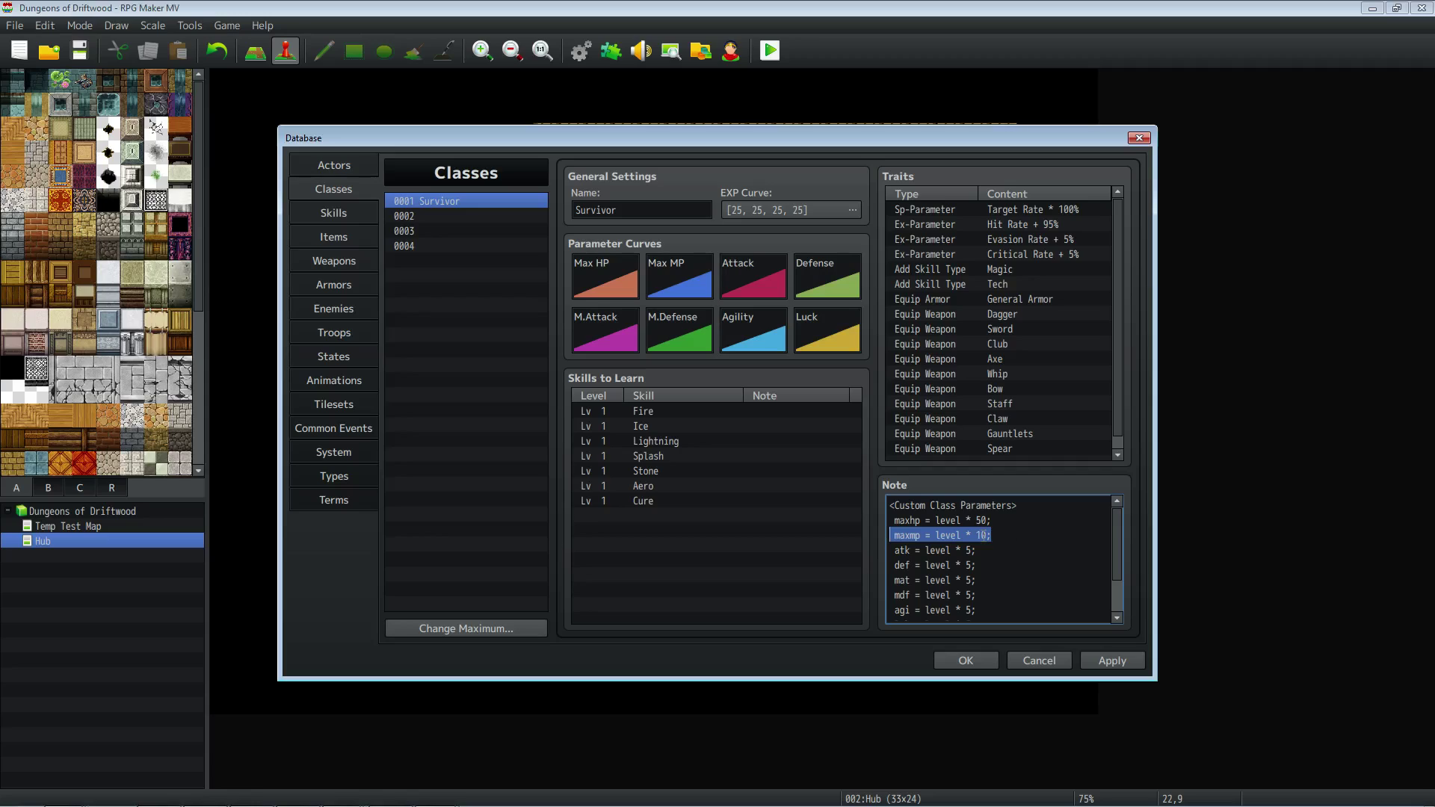
Return to the Fire skill in the skill database and examine its complete damage formula.
click(322, 210)
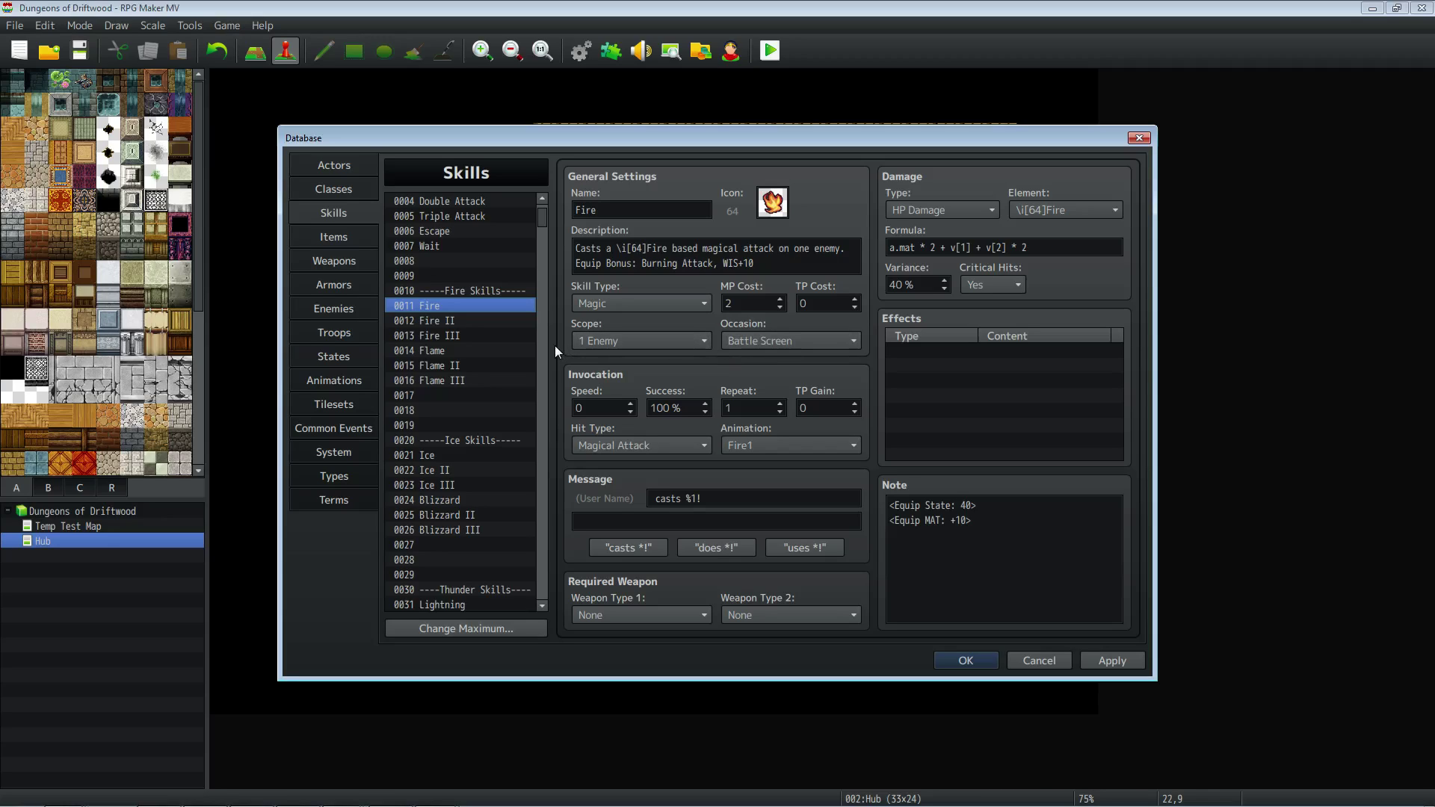
scroll(451, 326, down, 1)
click(453, 319)
click(488, 291)
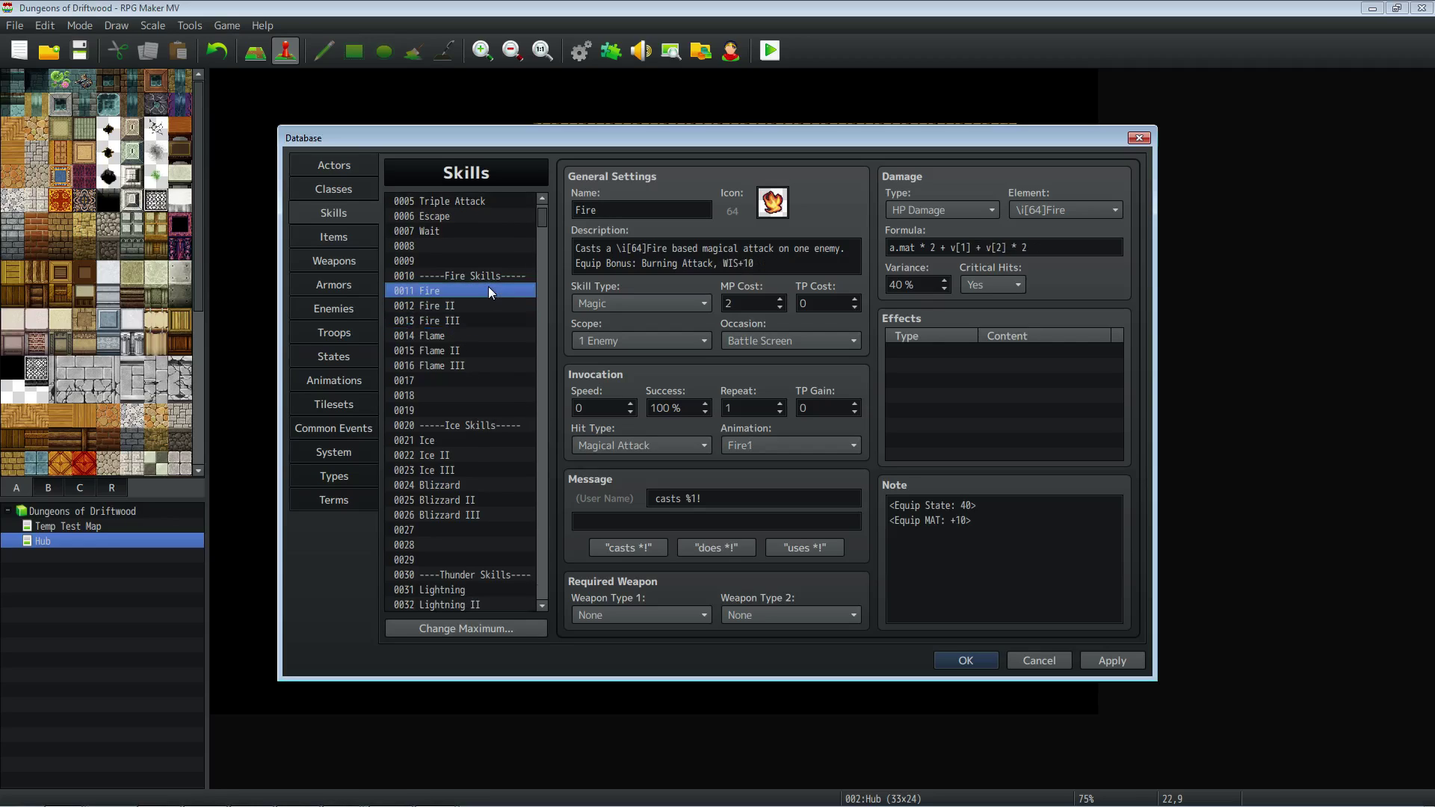
drag(1039, 248, 888, 248)
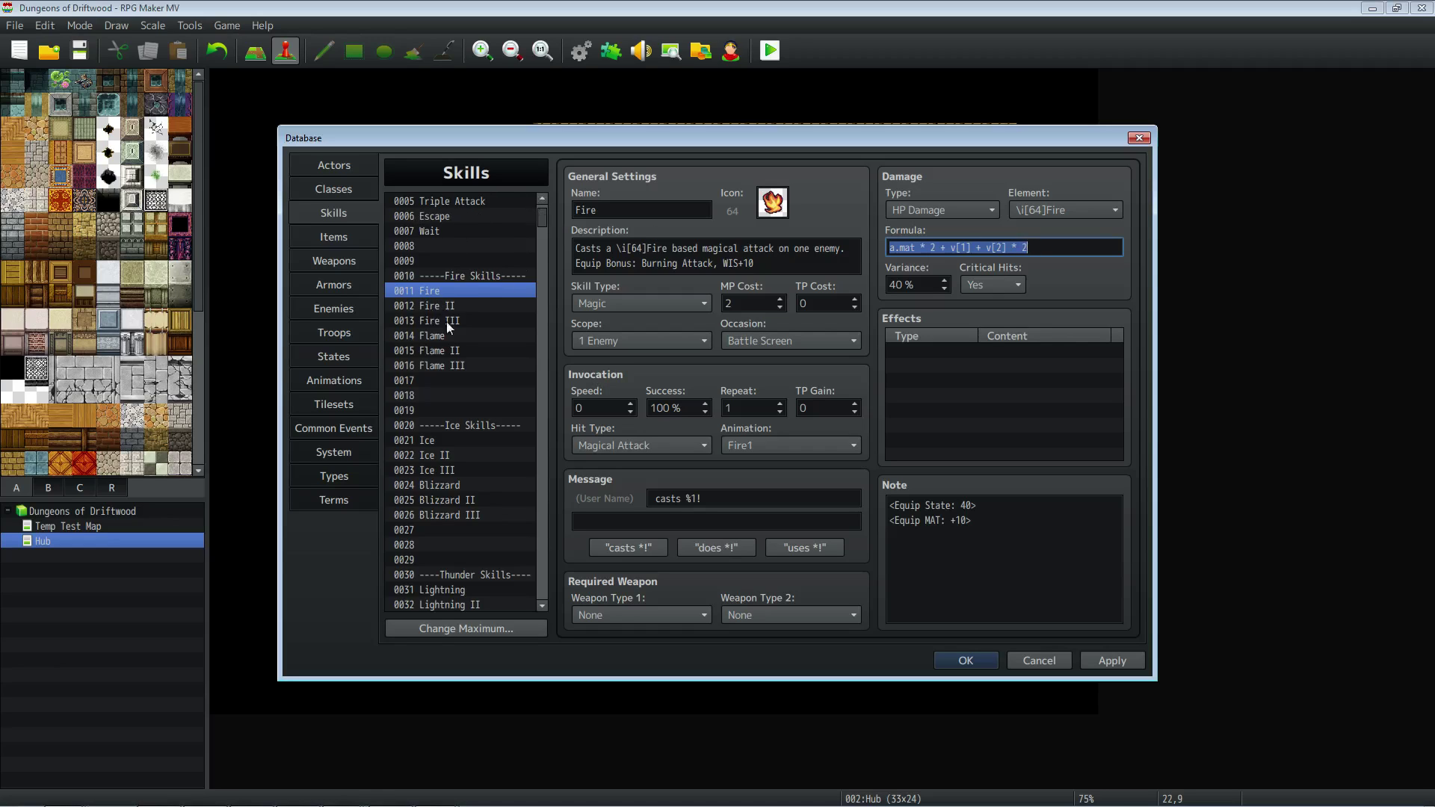
Look through the enemy versions of the skills, checking Fire and Fire II and browsing the ice and thunder groups.
drag(542, 223, 542, 411)
click(464, 396)
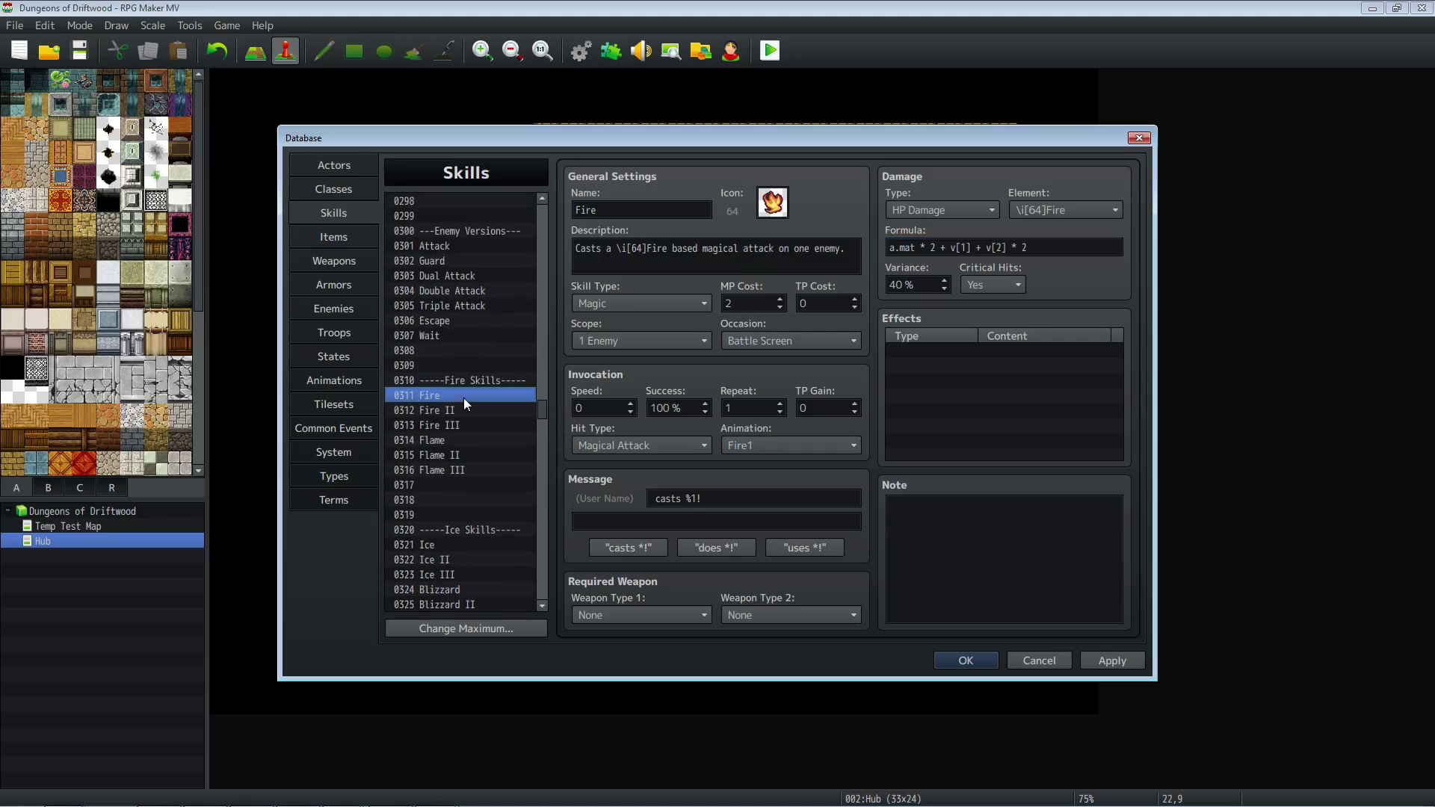
click(476, 408)
click(472, 396)
click(473, 411)
click(473, 395)
scroll(472, 415, down, 9)
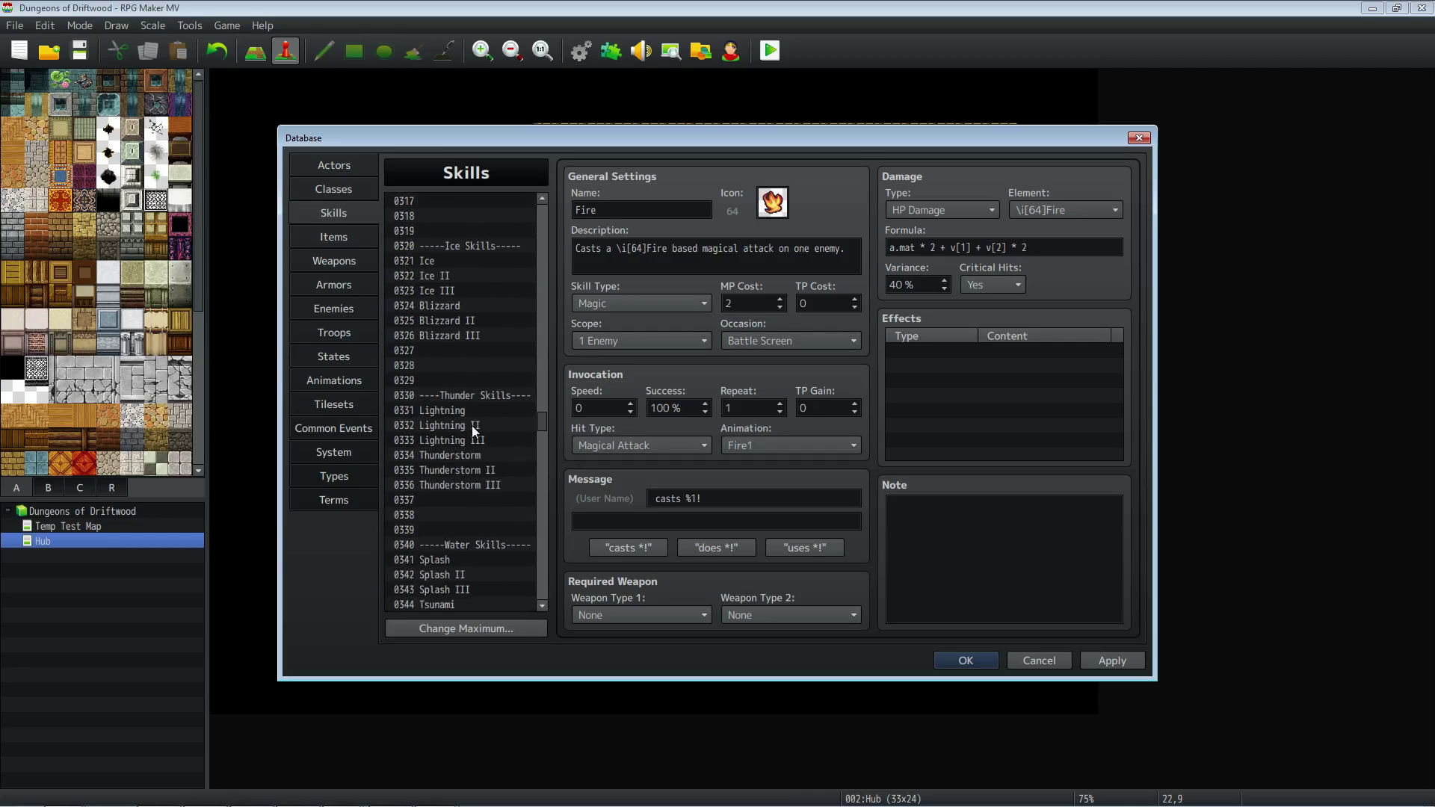
scroll(472, 418, down, 7)
scroll(472, 413, up, 15)
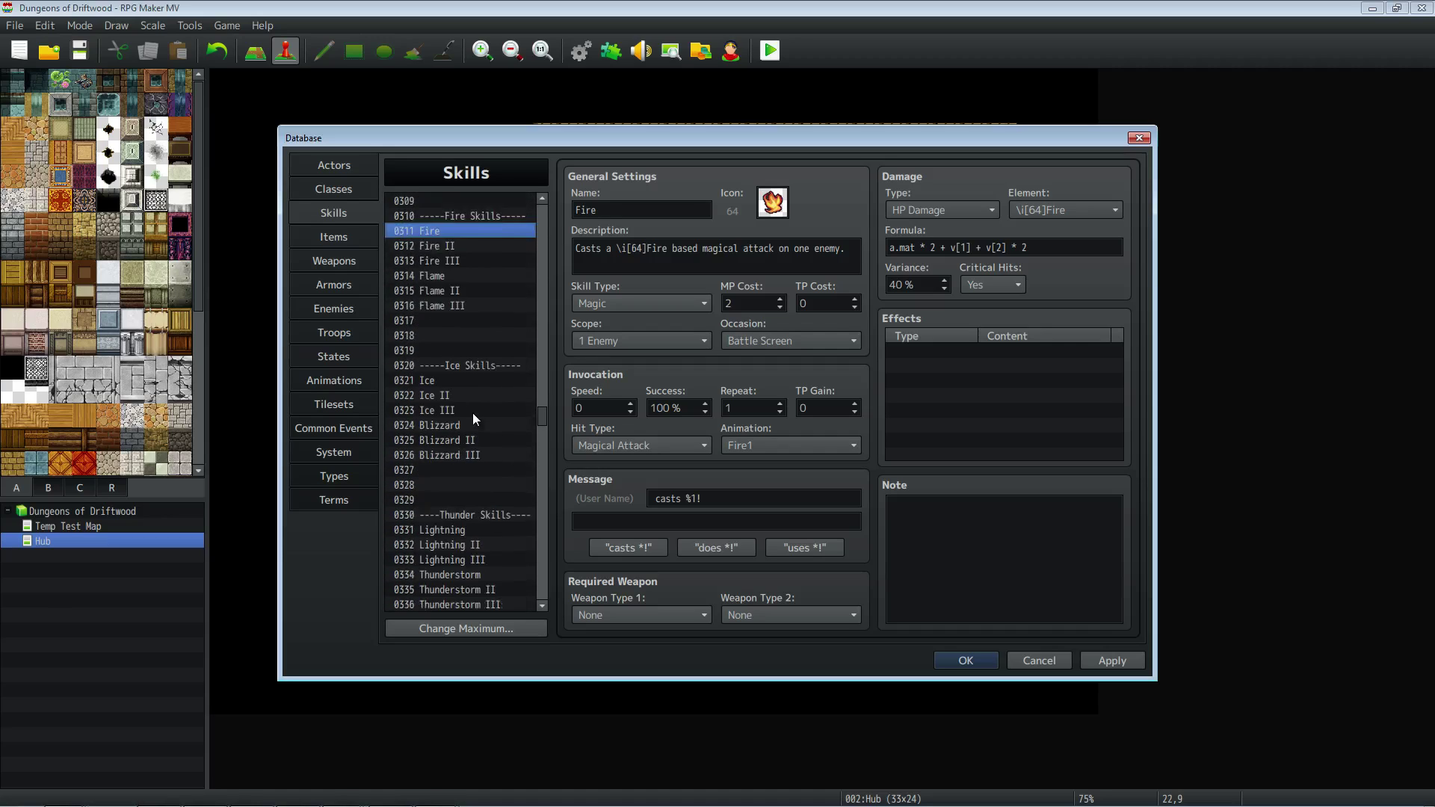
scroll(473, 408, up, 1)
Examine the enemy version of Attack and its damage formula, focusing on the v[41] reference.
click(461, 260)
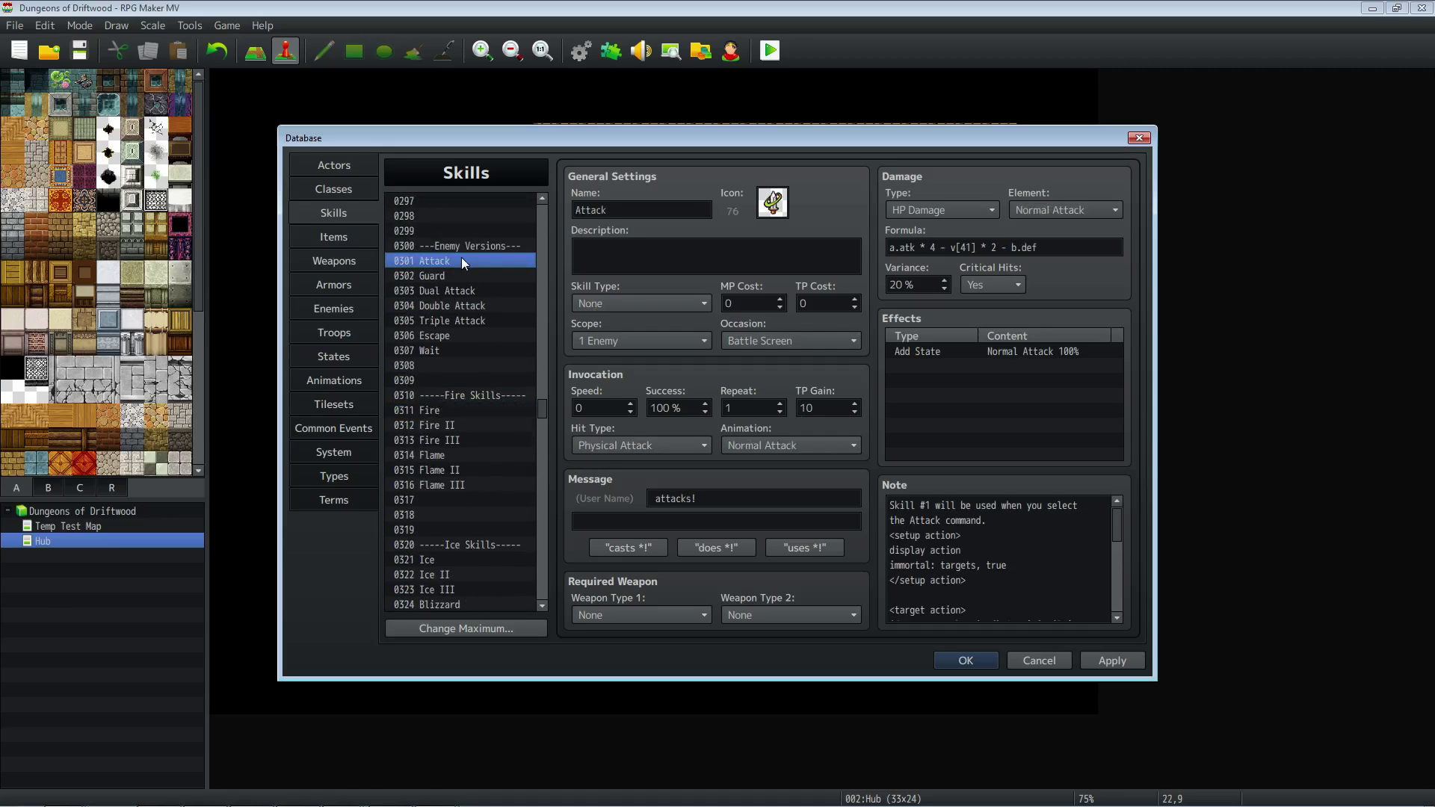
triple_click(954, 252)
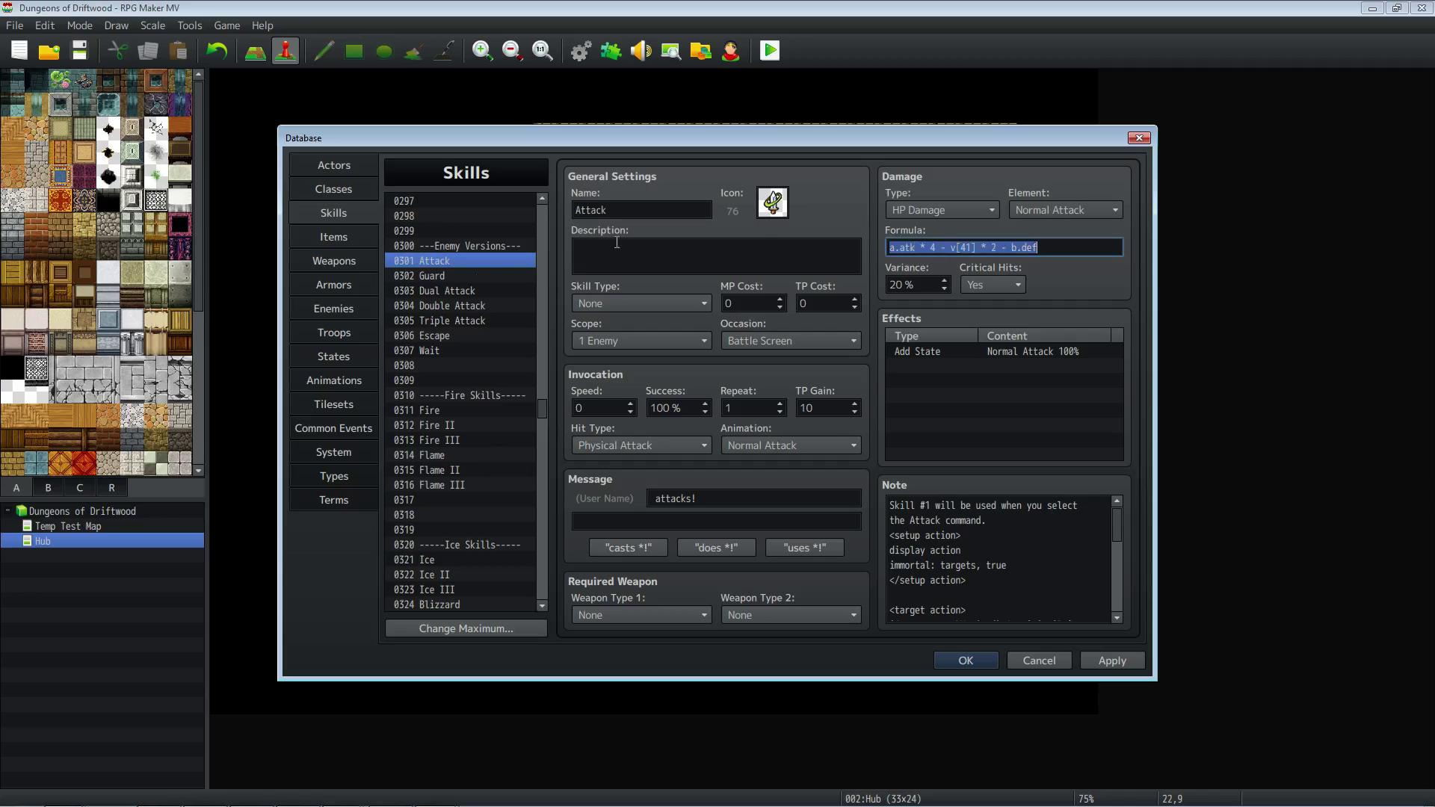
click(918, 248)
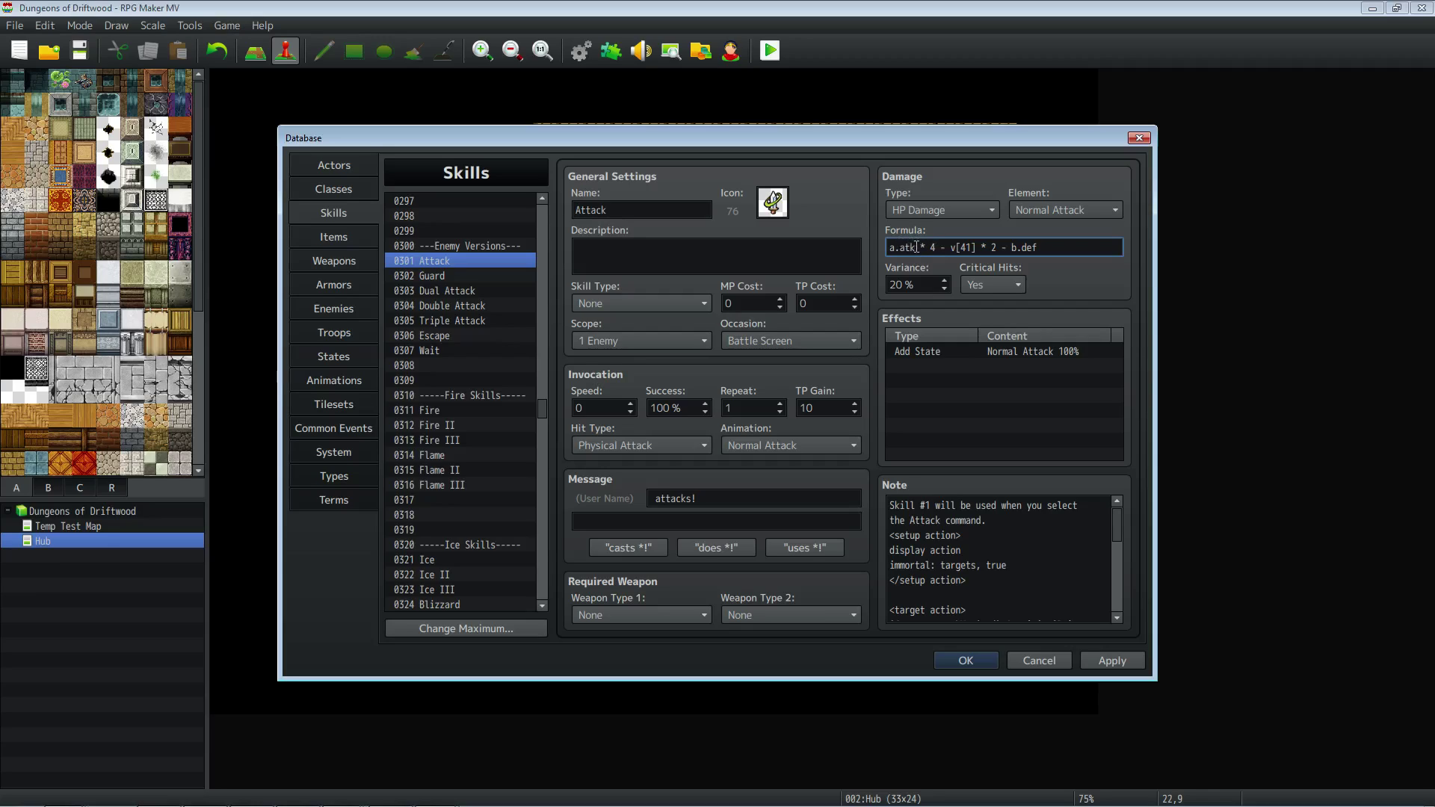
drag(940, 247, 971, 247)
Switch to the Dungeons of Driftwood Notes in Sublime Text, place the window over the database and look over the Special Thanks section.
mouse_move(518, 795)
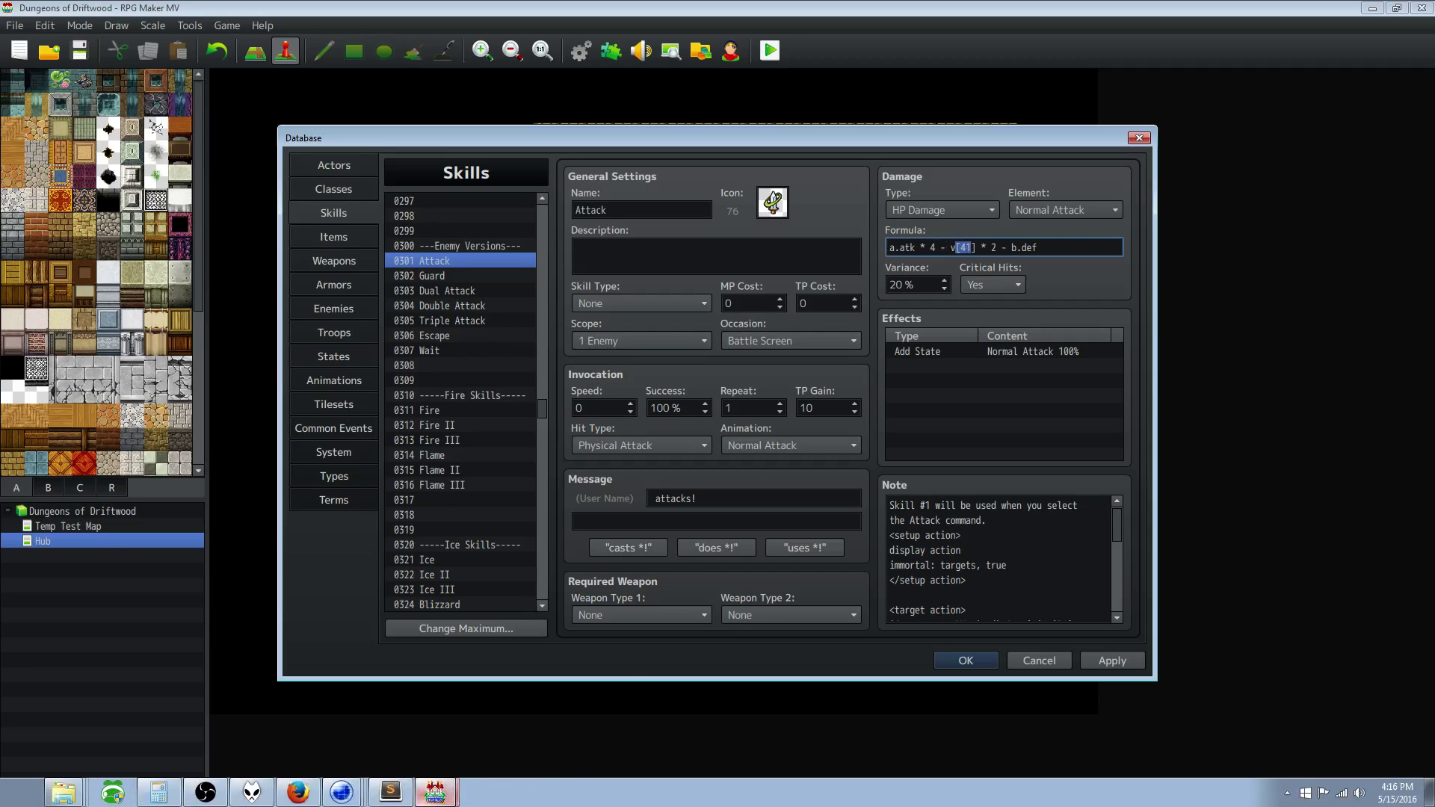
click(396, 795)
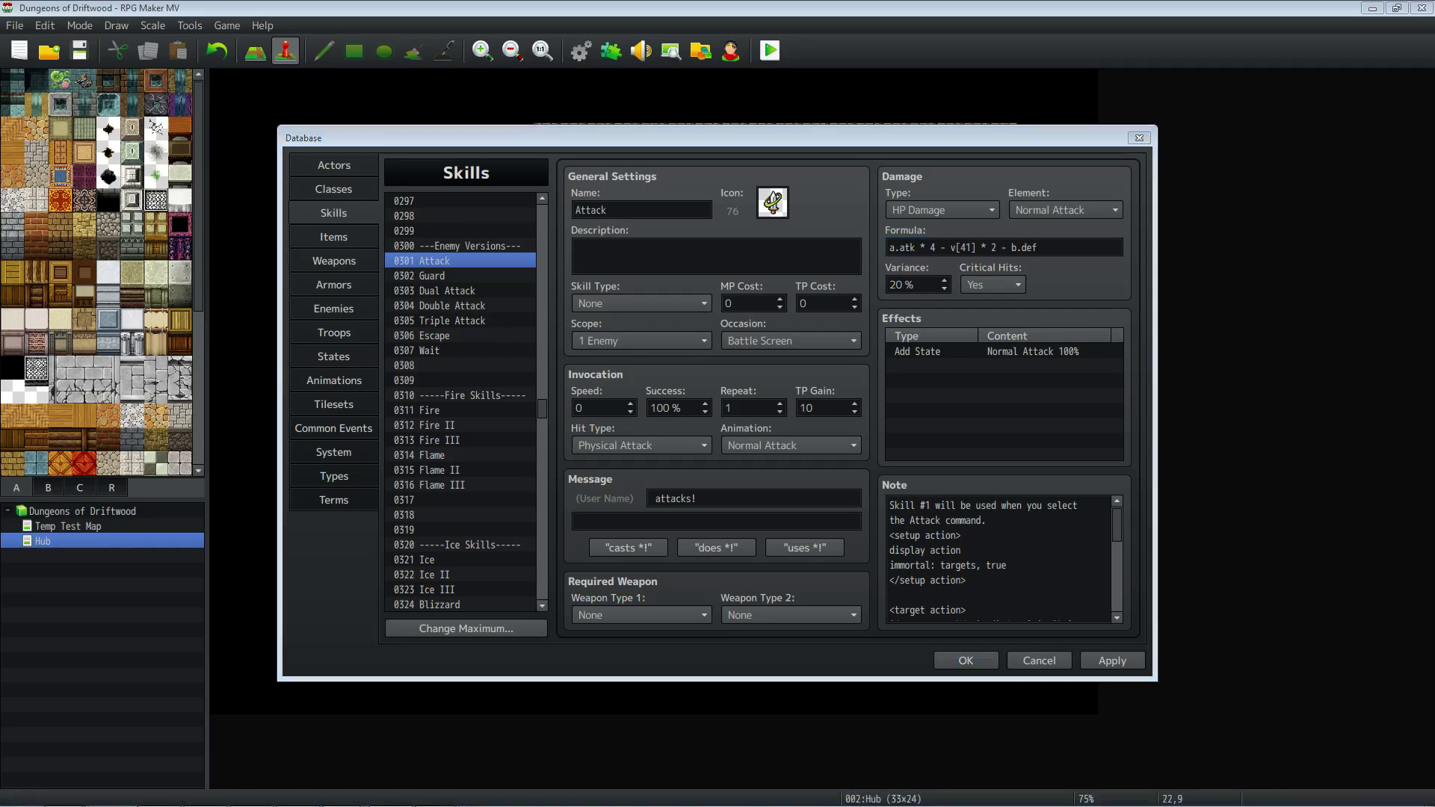
drag(308, 140, 947, 241)
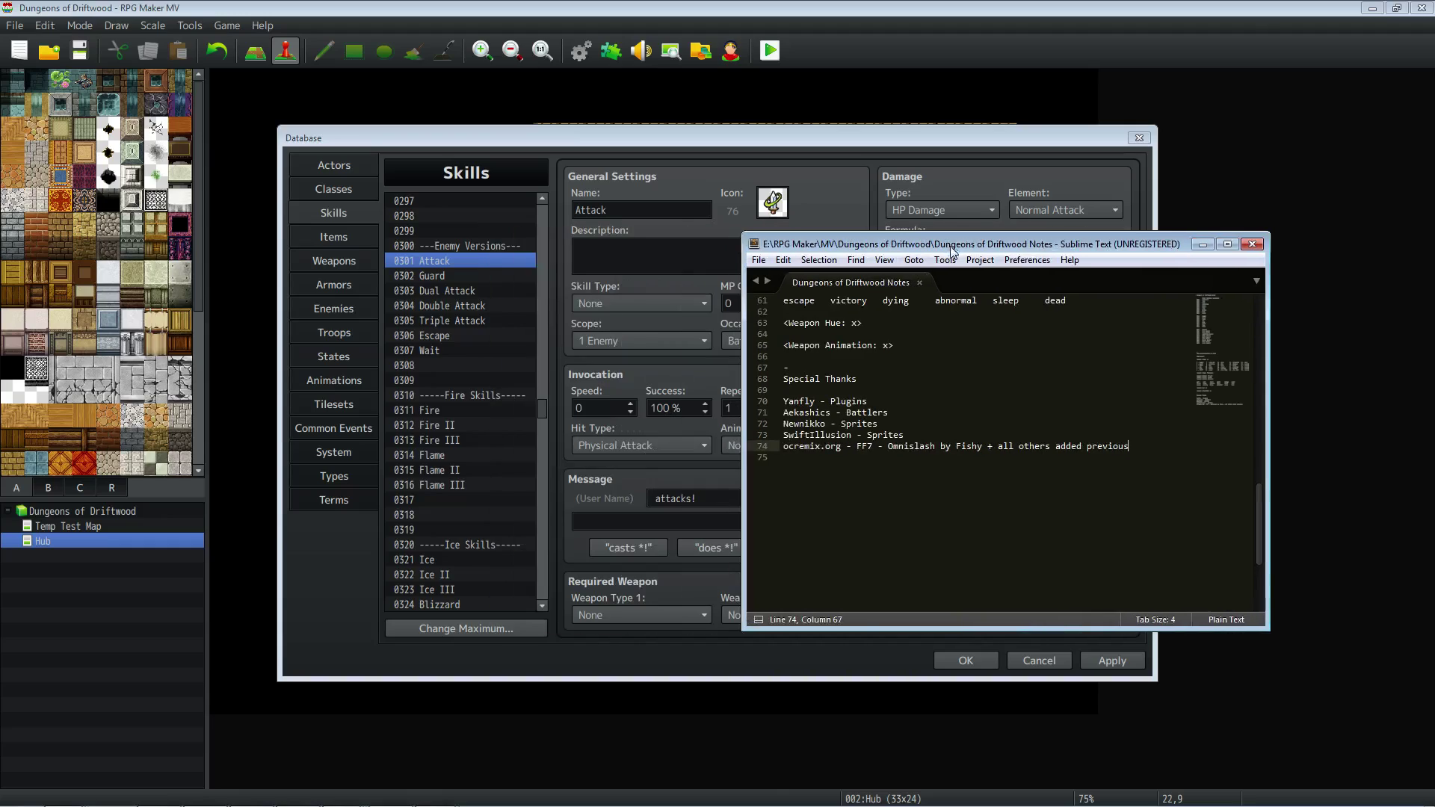
click(955, 379)
click(906, 404)
click(927, 433)
click(934, 422)
key(Down)
key(Down)
key(Down)
click(951, 409)
key(Down)
key(Down)
key(Down)
key(Down)
click(890, 385)
click(931, 410)
Review the Skill Variable Locations list at the start of the notes, from Elemental and Fire through Lightning.
drag(806, 244, 862, 233)
scroll(902, 378, up, 8)
scroll(902, 378, up, 12)
click(909, 331)
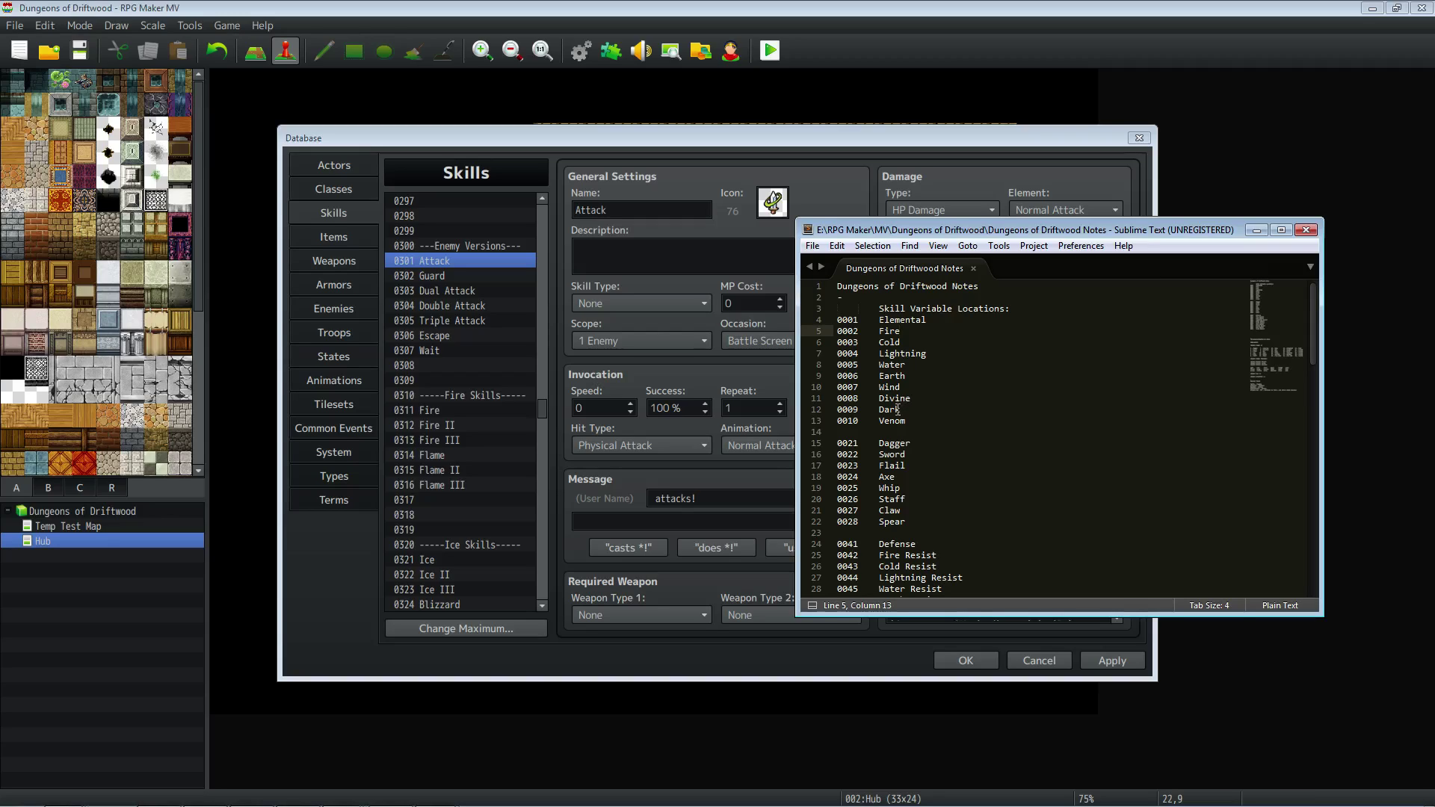
click(945, 323)
key(shift+Home)
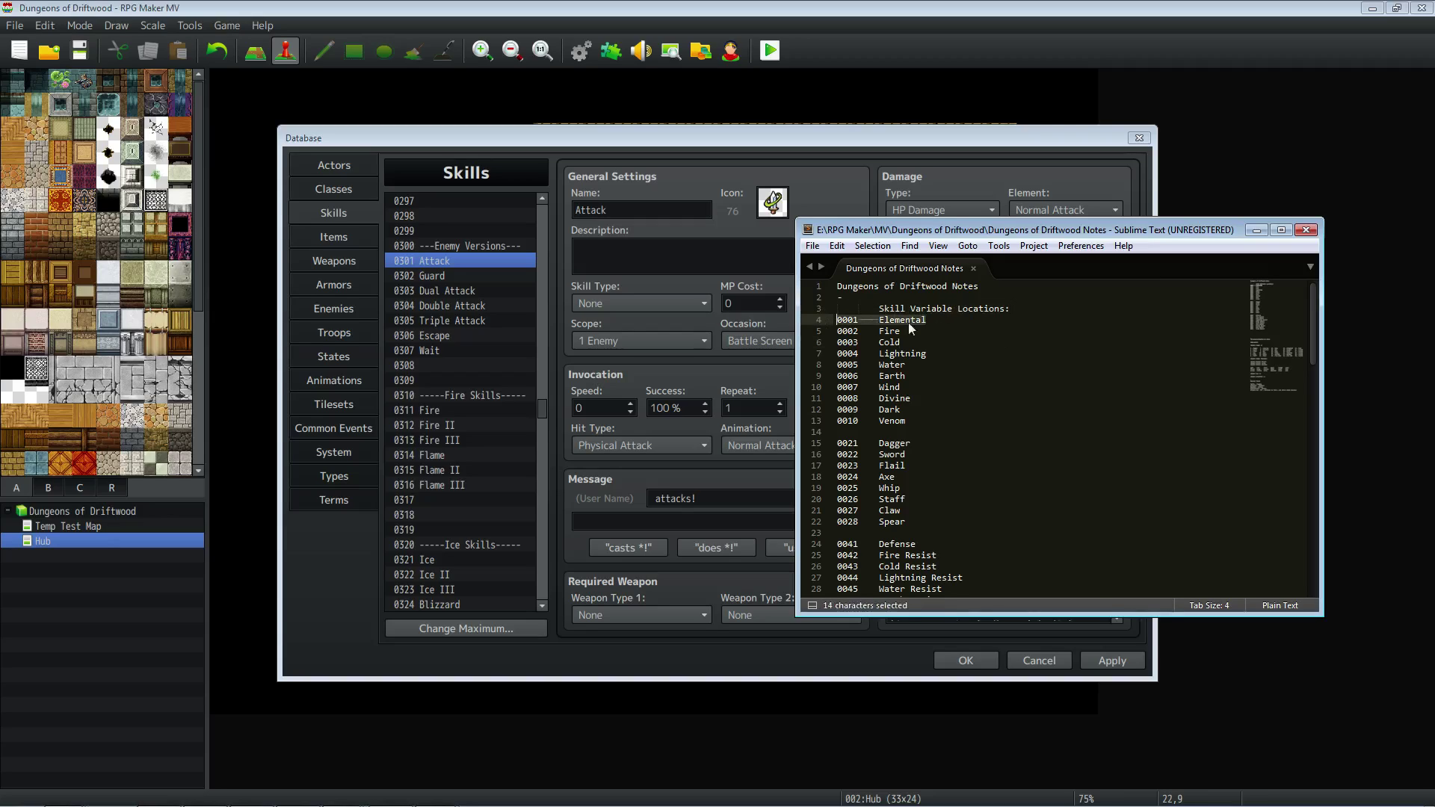
click(946, 320)
click(943, 330)
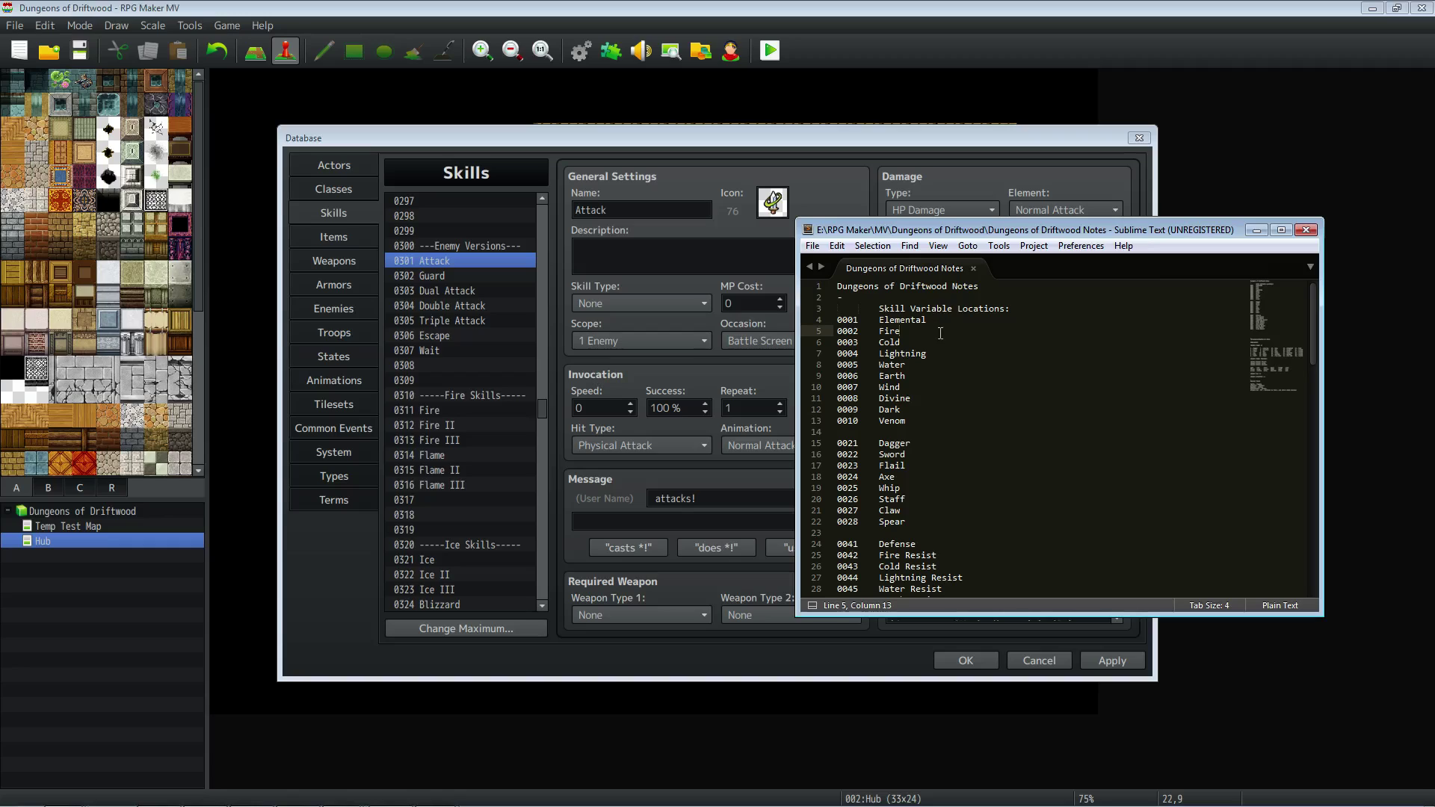
click(931, 356)
Look up the 0041 Defense entry in the notes beside the Attack formula, then move the notes out of the way.
drag(969, 230, 627, 357)
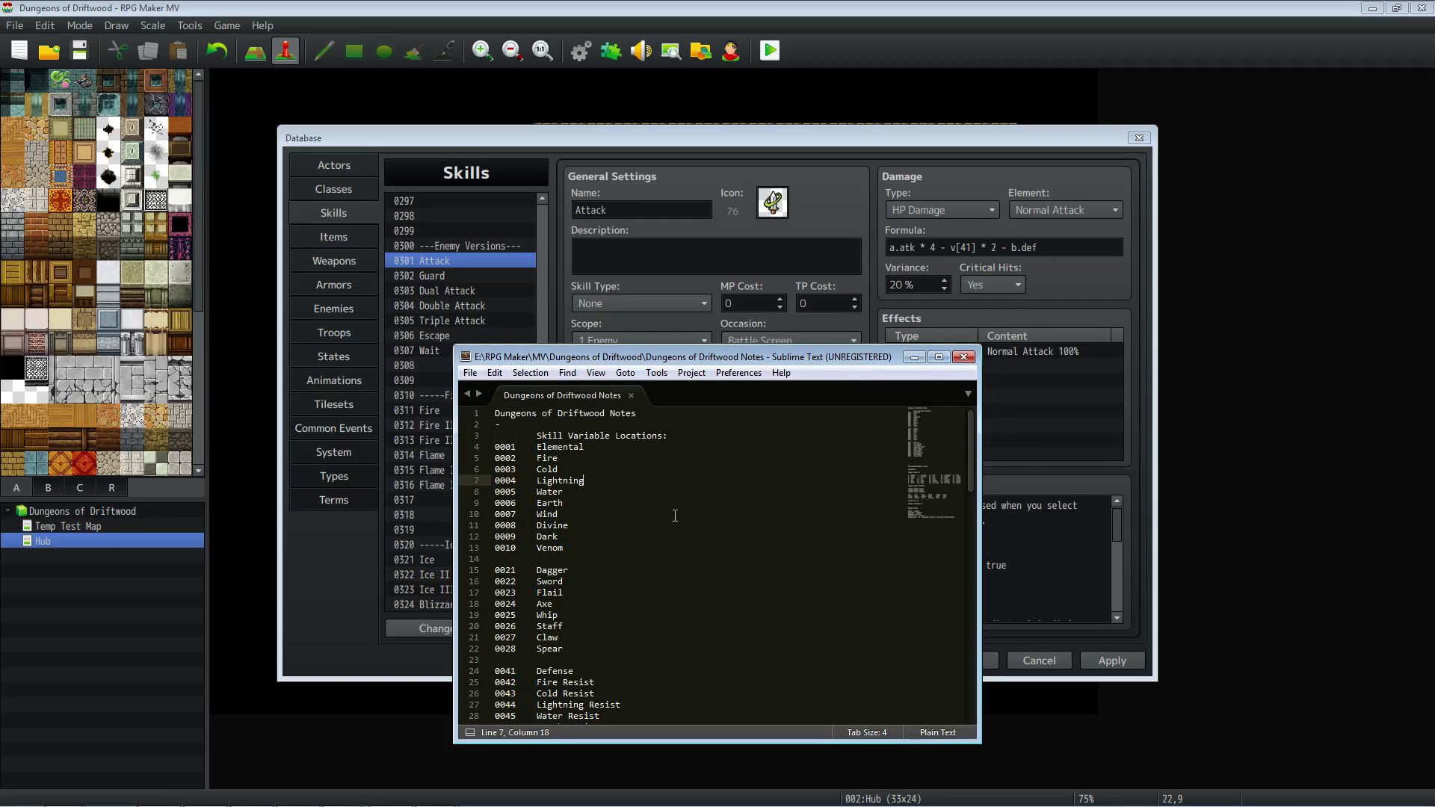
click(584, 470)
scroll(582, 508, down, 5)
drag(582, 506, 490, 505)
click(626, 509)
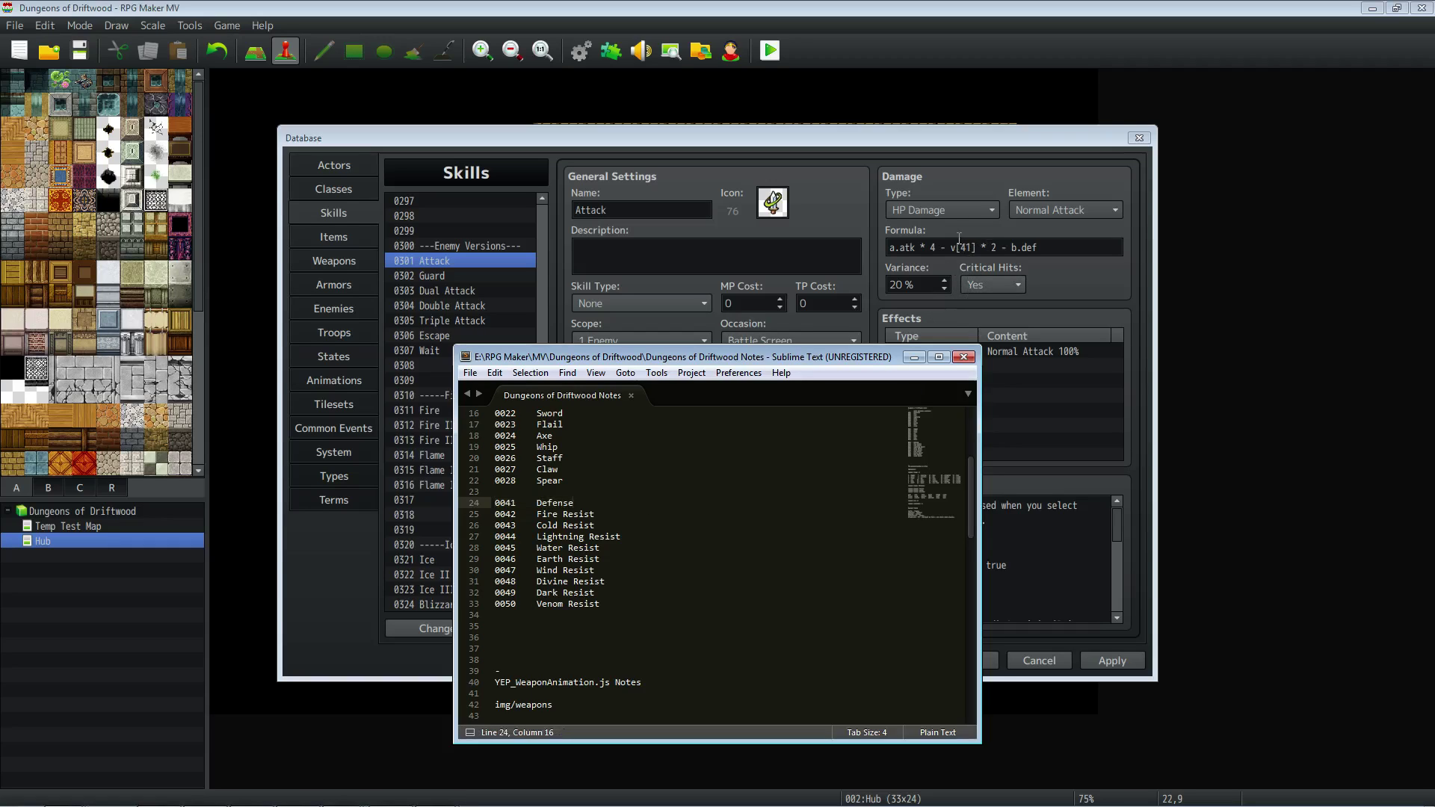
drag(847, 360, 0, 246)
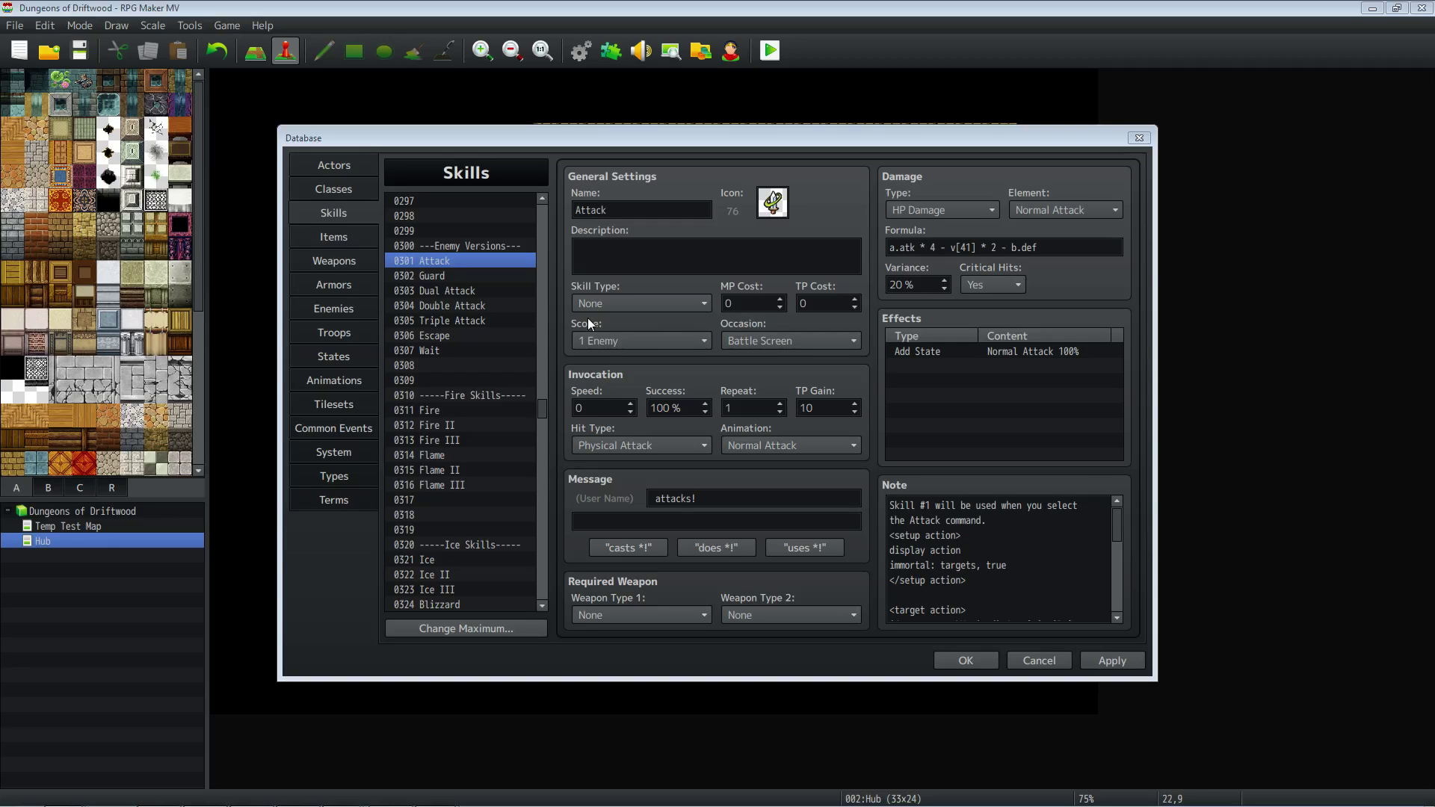
Examine the v[41] and b.def terms of the enemy Attack formula and apply the database changes.
click(990, 247)
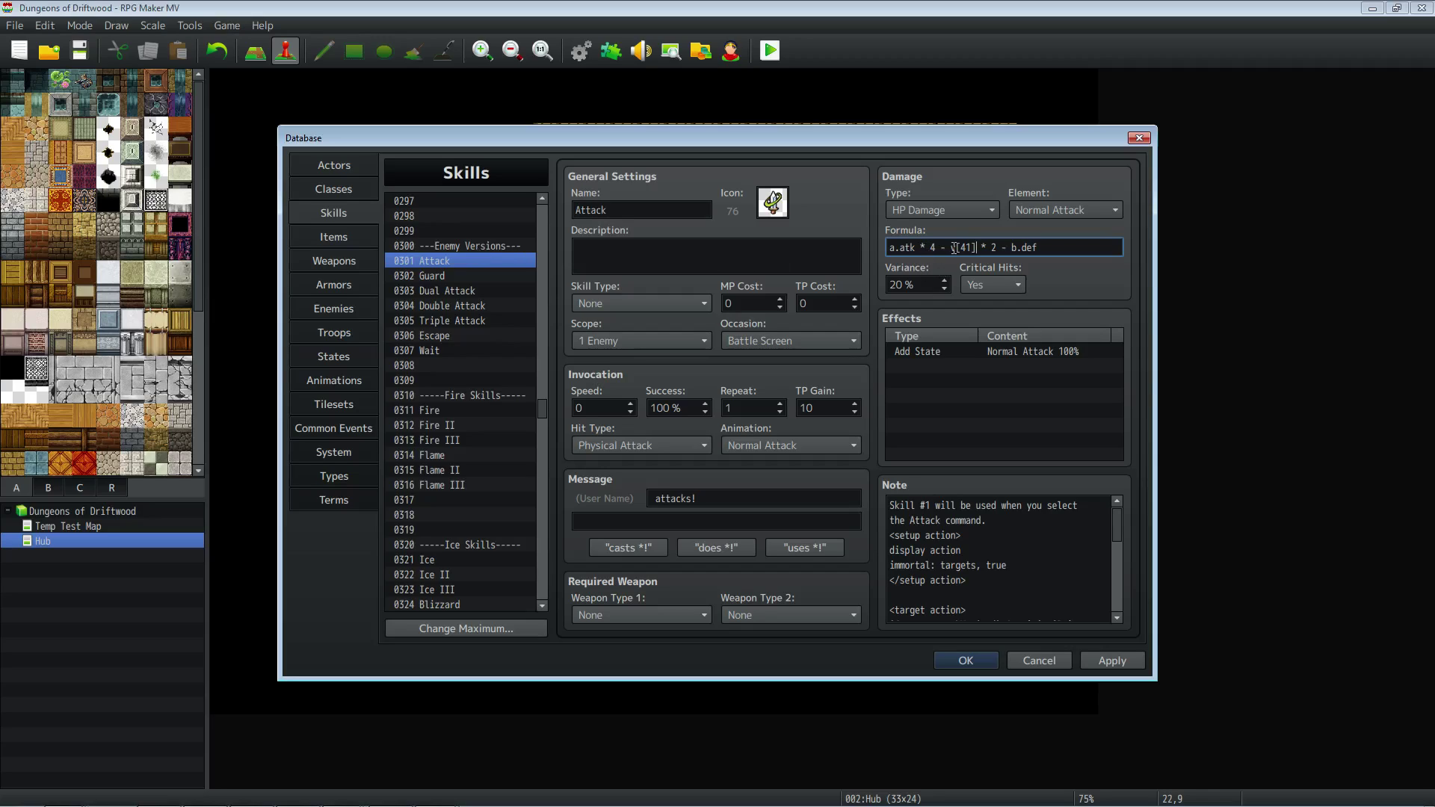
drag(936, 248, 979, 246)
drag(1008, 248, 1048, 249)
drag(1050, 248, 1012, 247)
click(1111, 661)
Check the game's term for the Defense parameter, return to the skills and close the database.
click(342, 478)
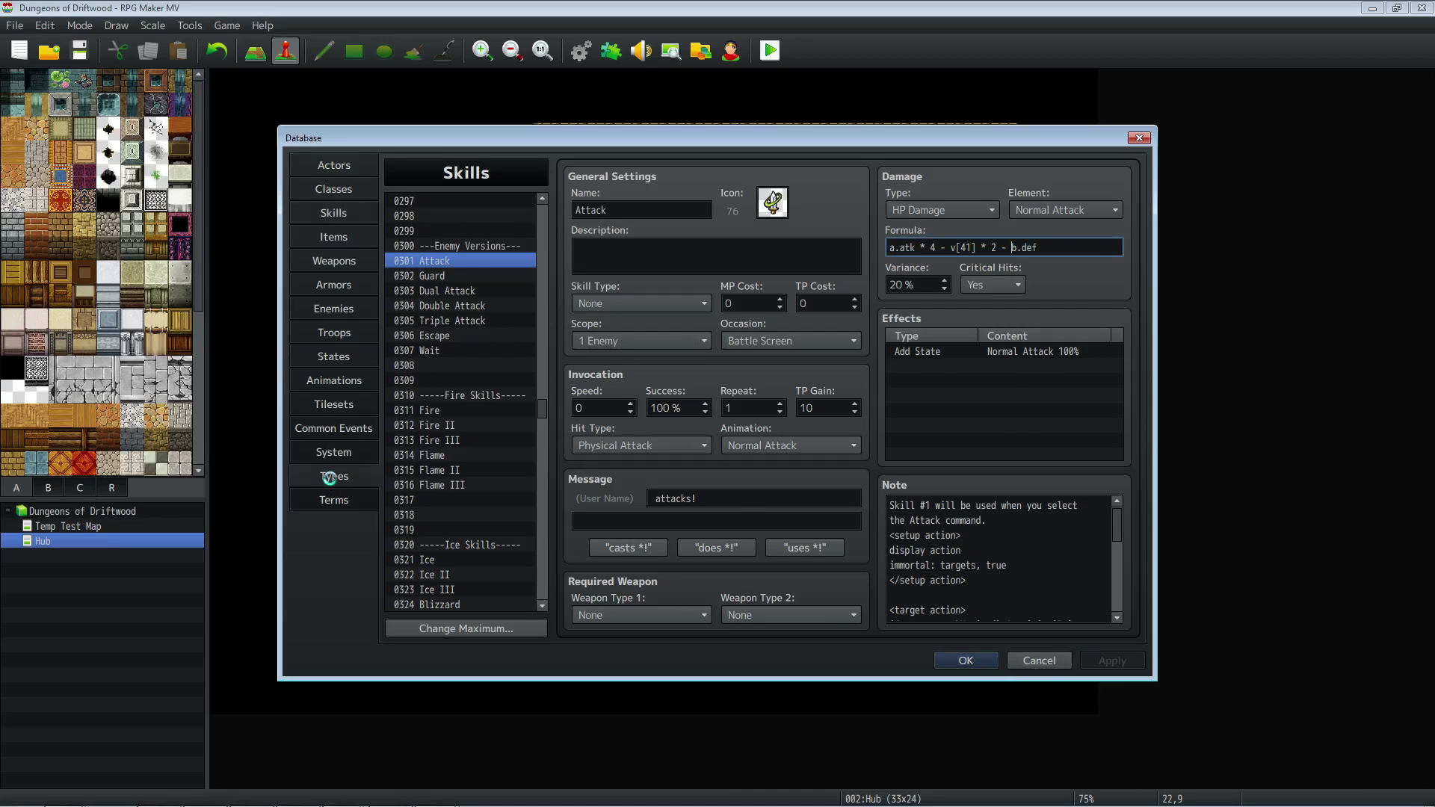
click(344, 453)
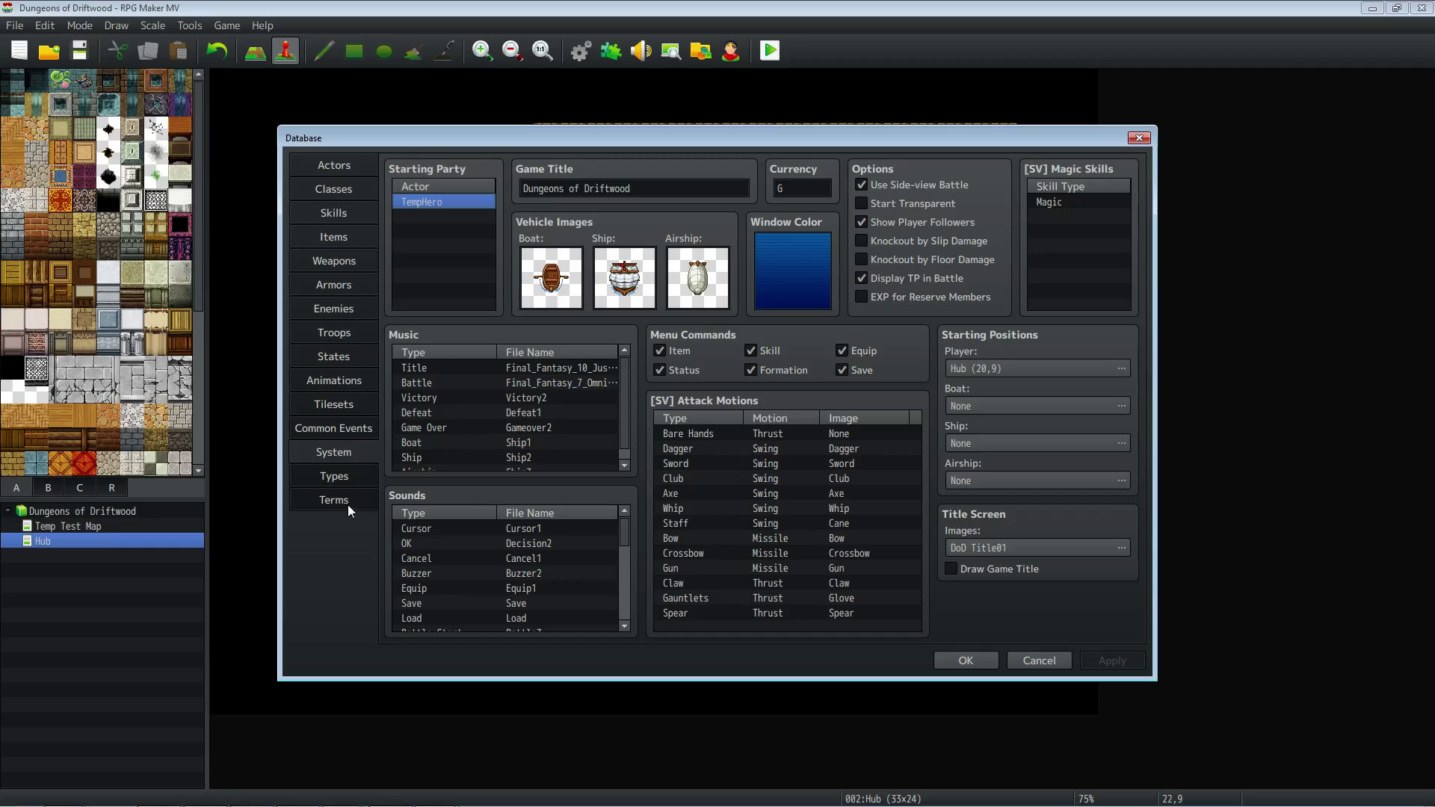
click(348, 505)
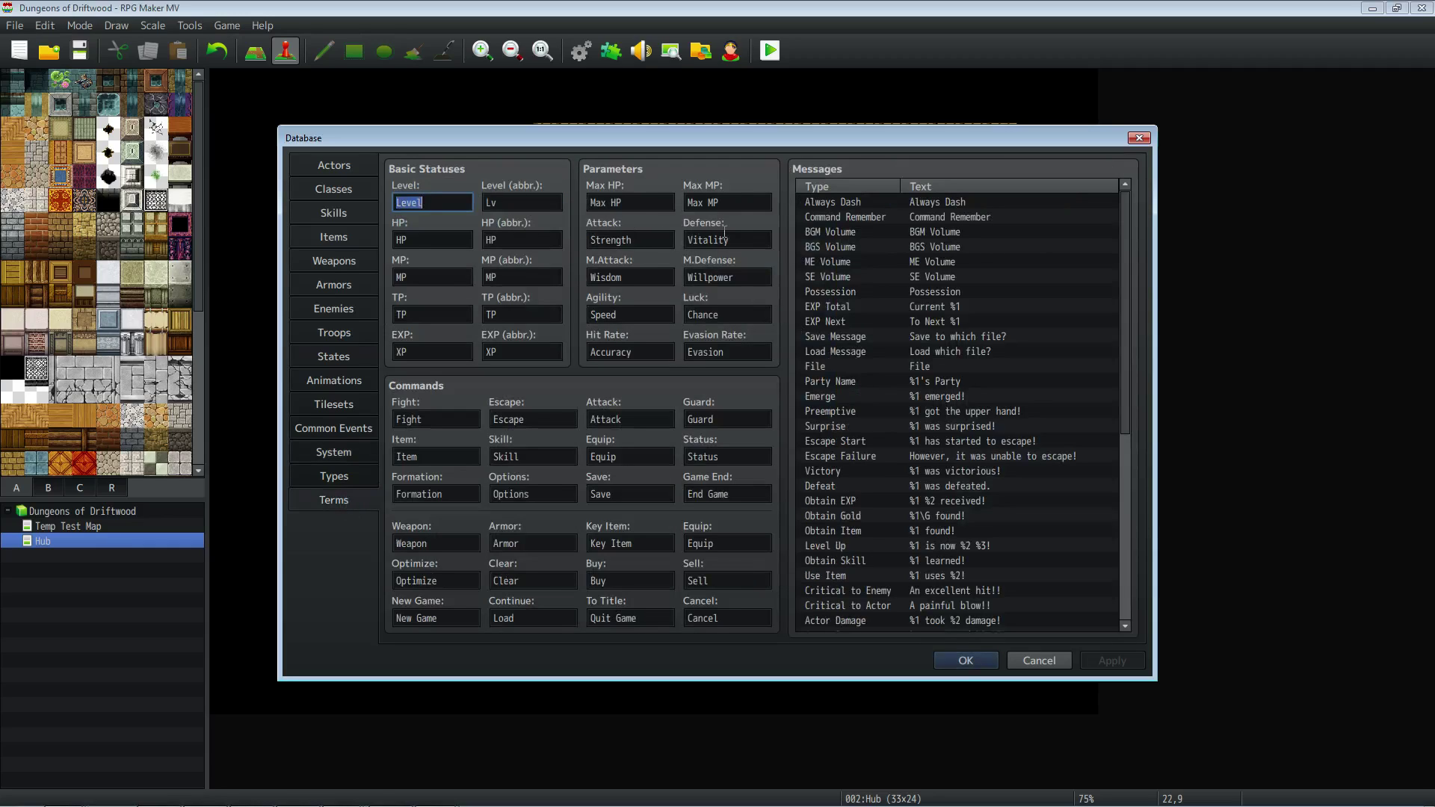
click(722, 236)
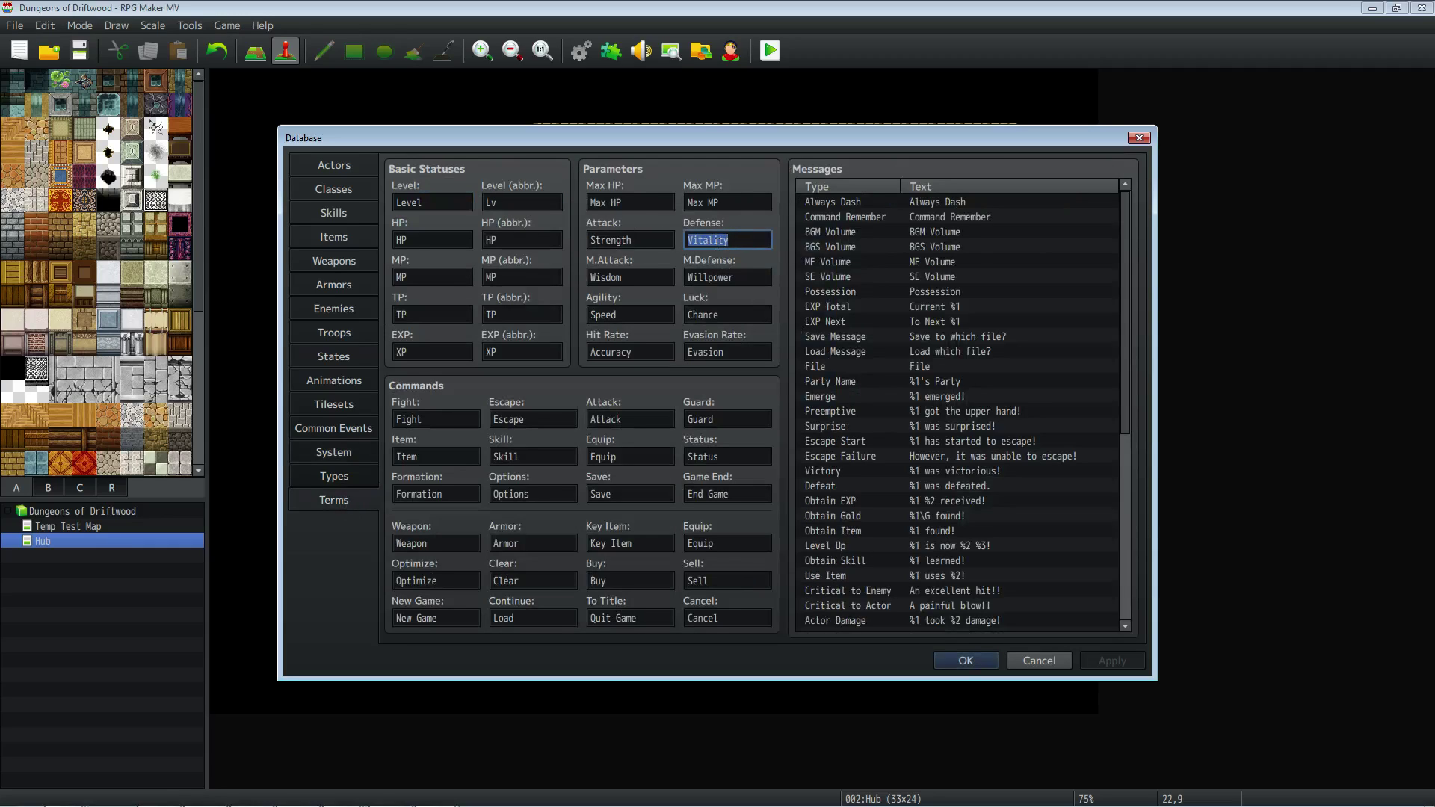
click(336, 213)
click(966, 660)
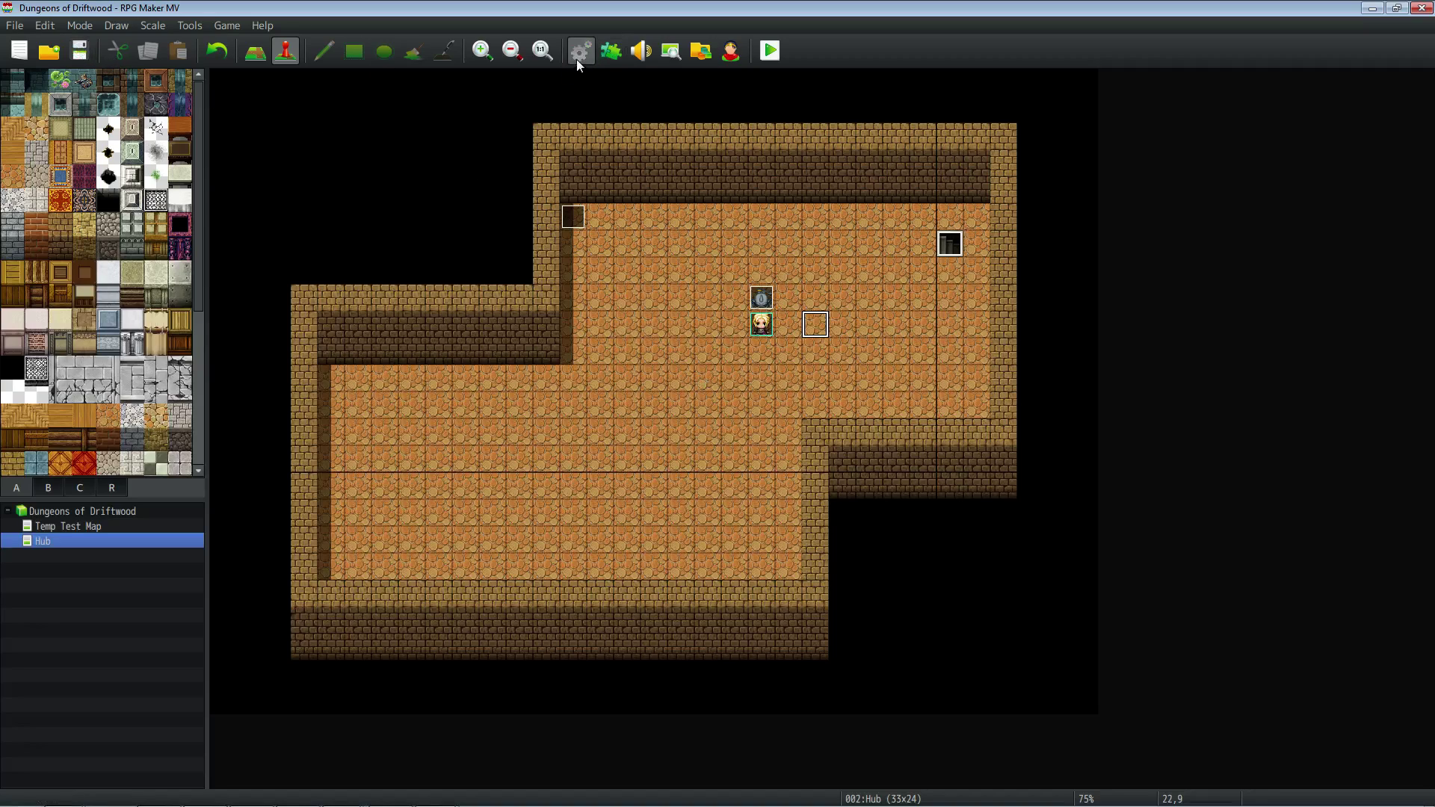
Reopen the database, examine the v[1] and v[2] references in the enemy Fire formula, and close it without saving.
key(F9)
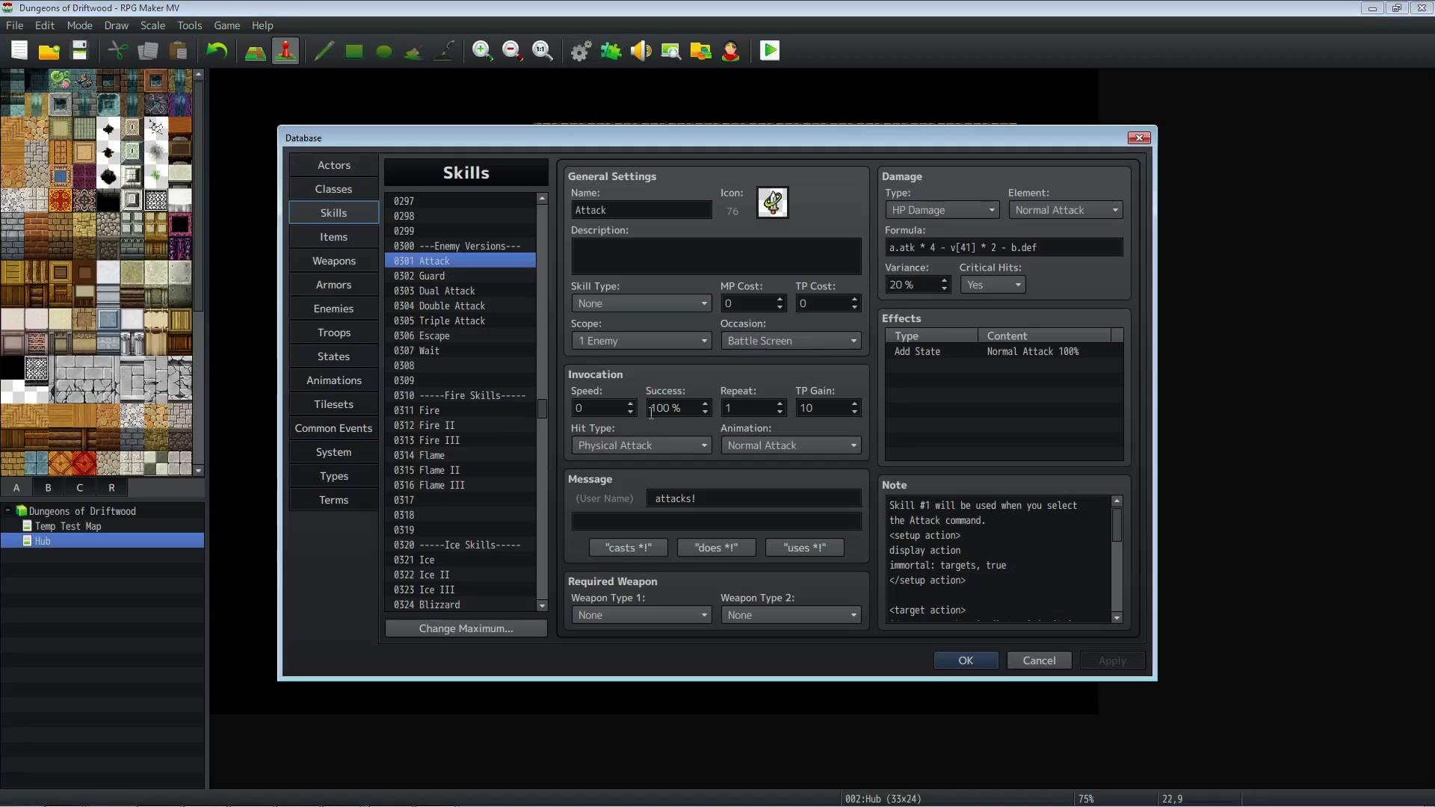
click(464, 411)
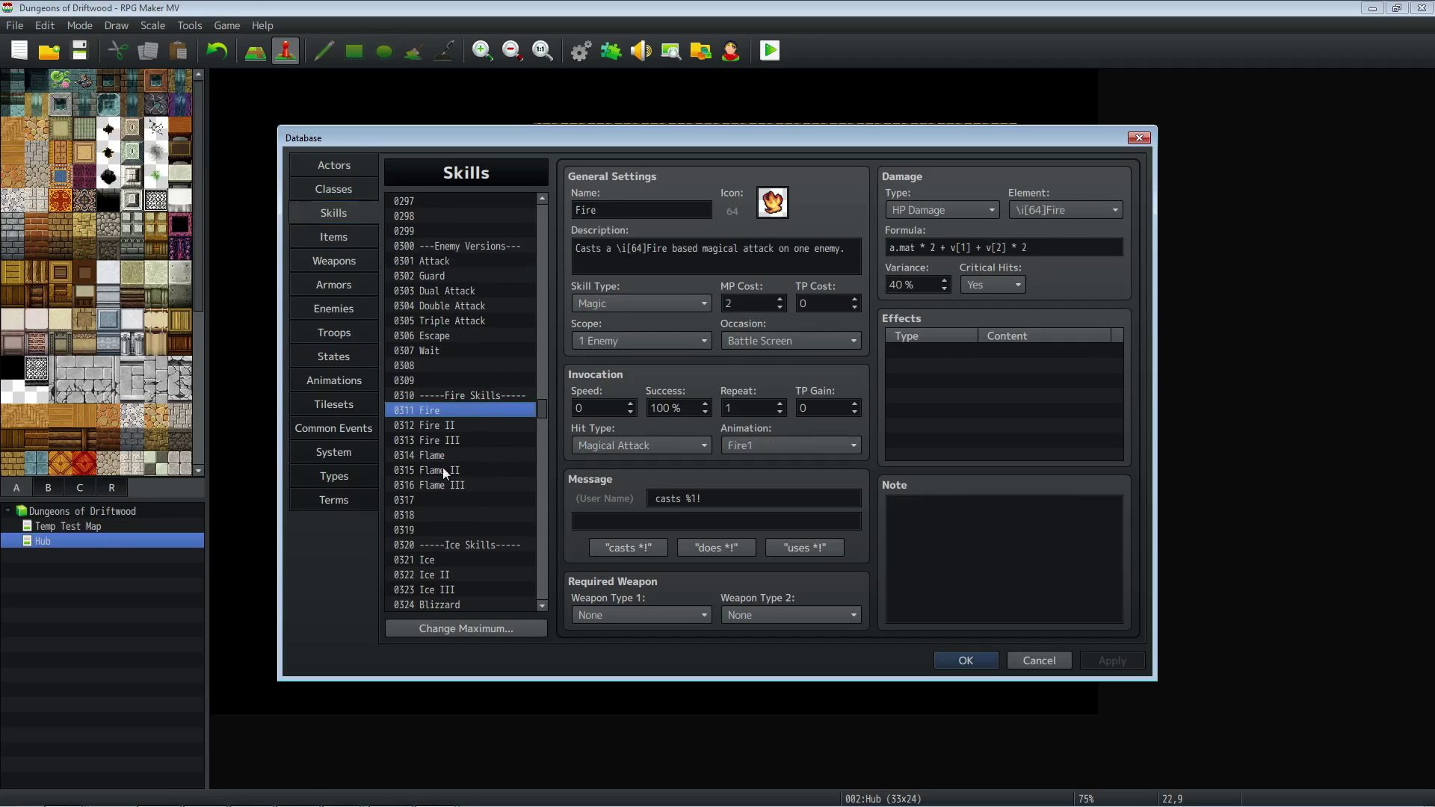
scroll(473, 470, down, 3)
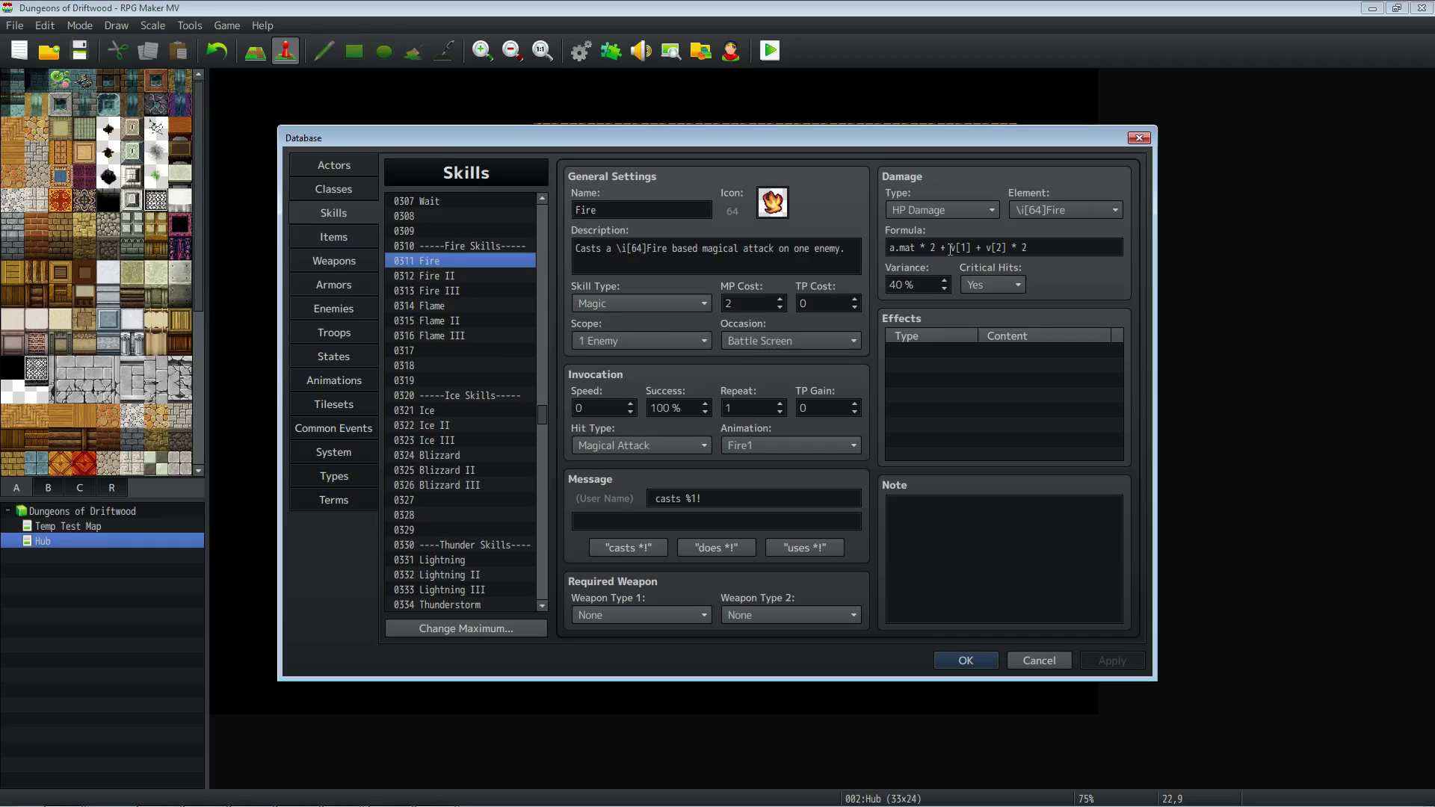
drag(889, 247, 970, 247)
double_click(998, 248)
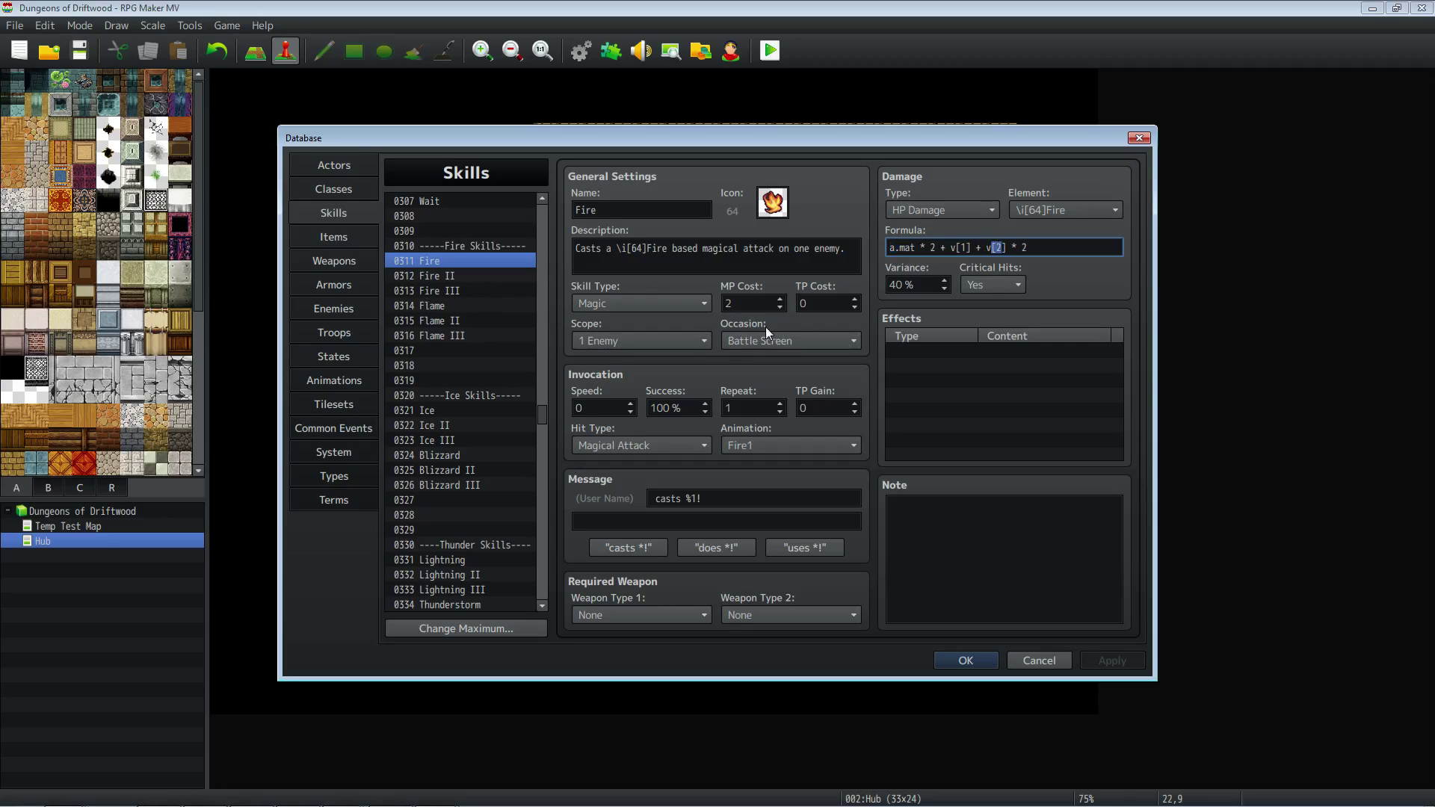
click(1039, 661)
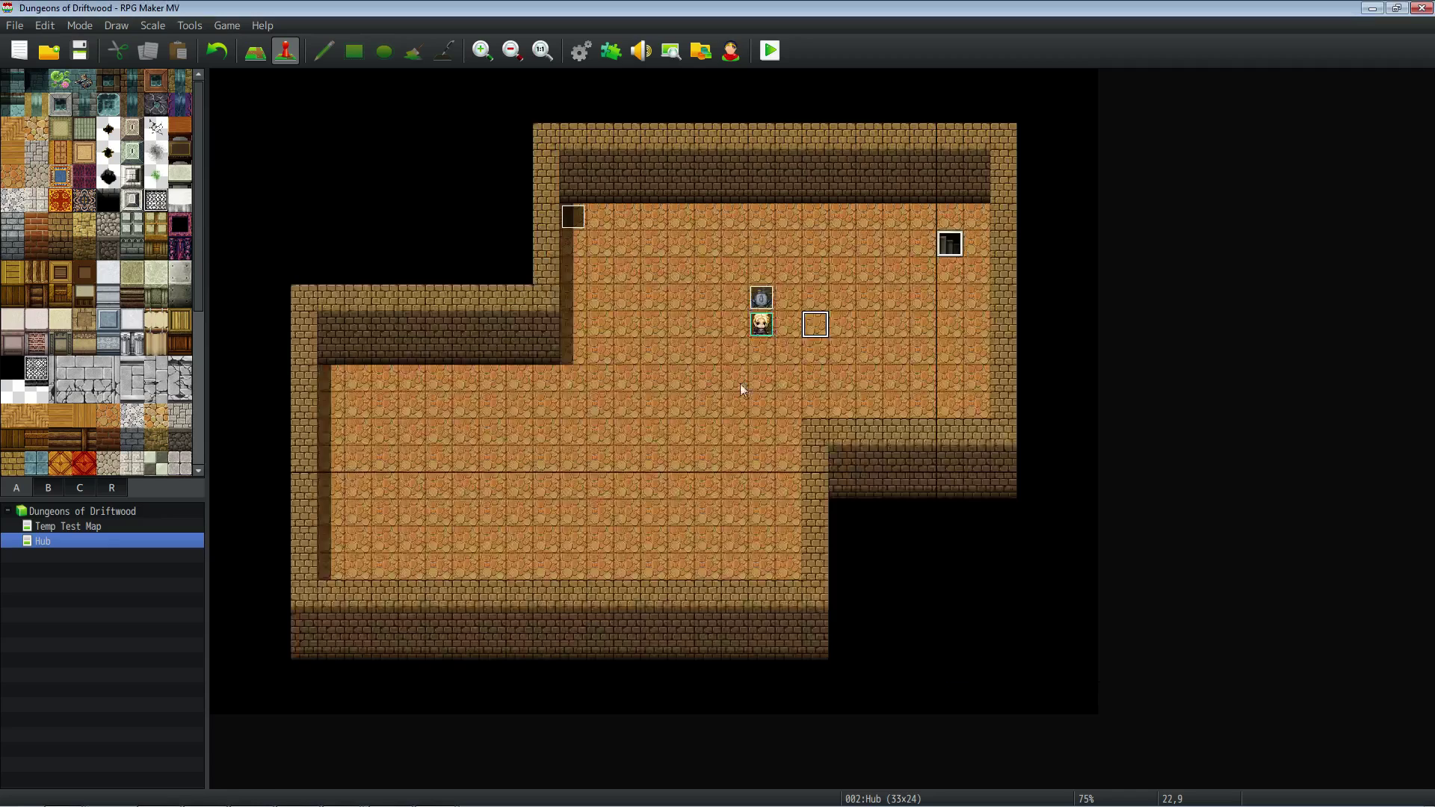
Open the Hub map's EV002 event and examine its variable commands and the self switch A setup across both pages.
double_click(573, 222)
click(739, 293)
click(734, 279)
scroll(734, 279, up, 1)
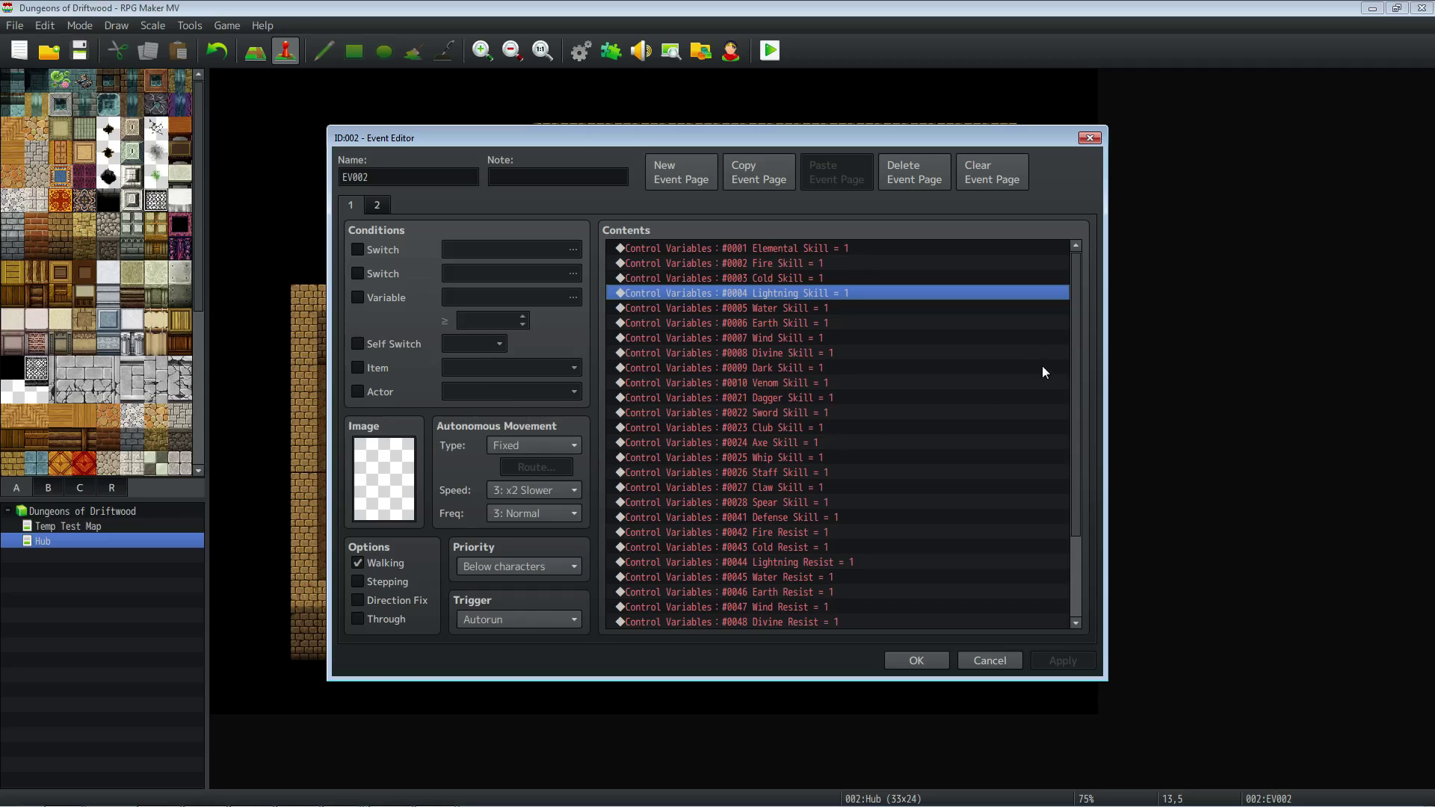
scroll(1079, 300, down, 3)
click(714, 607)
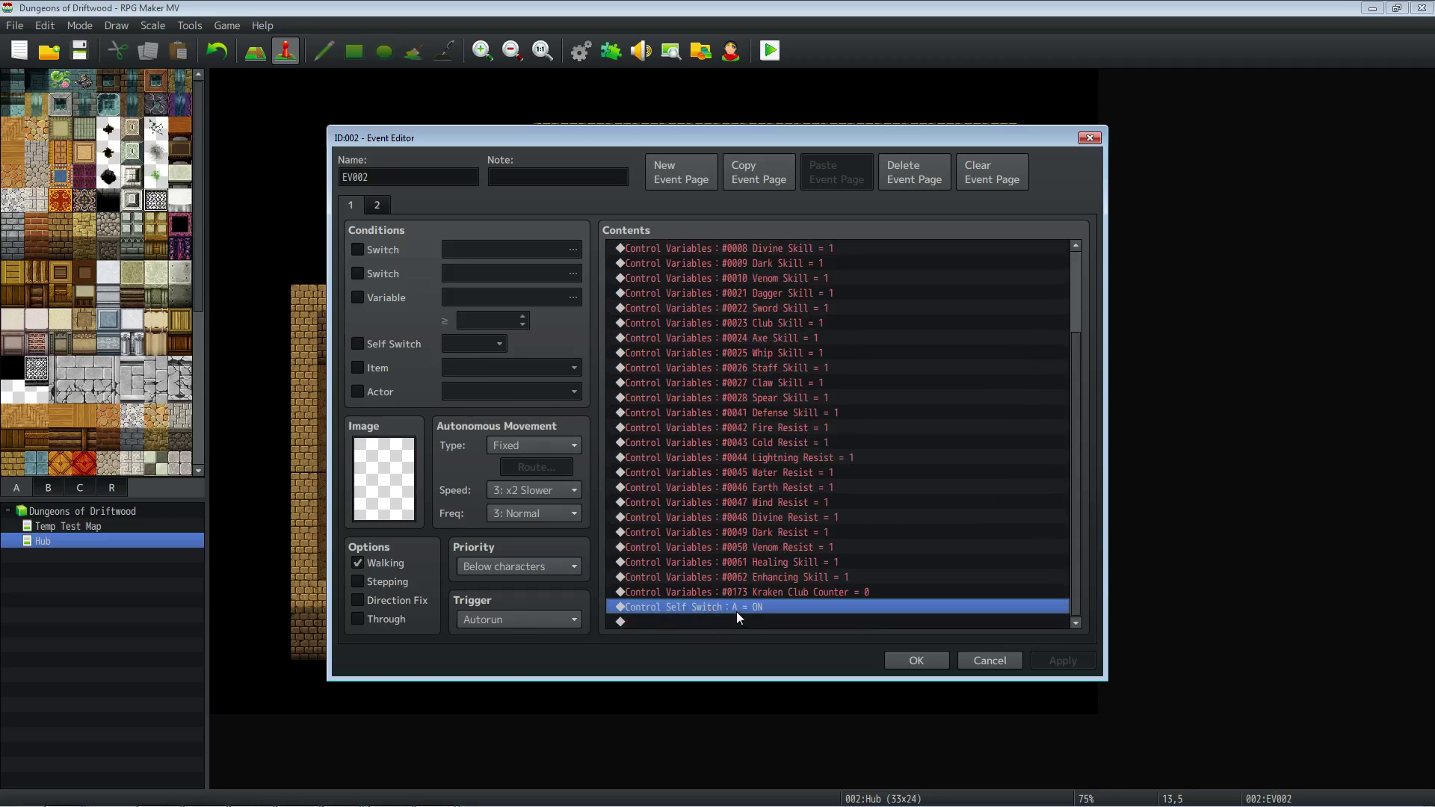
click(377, 205)
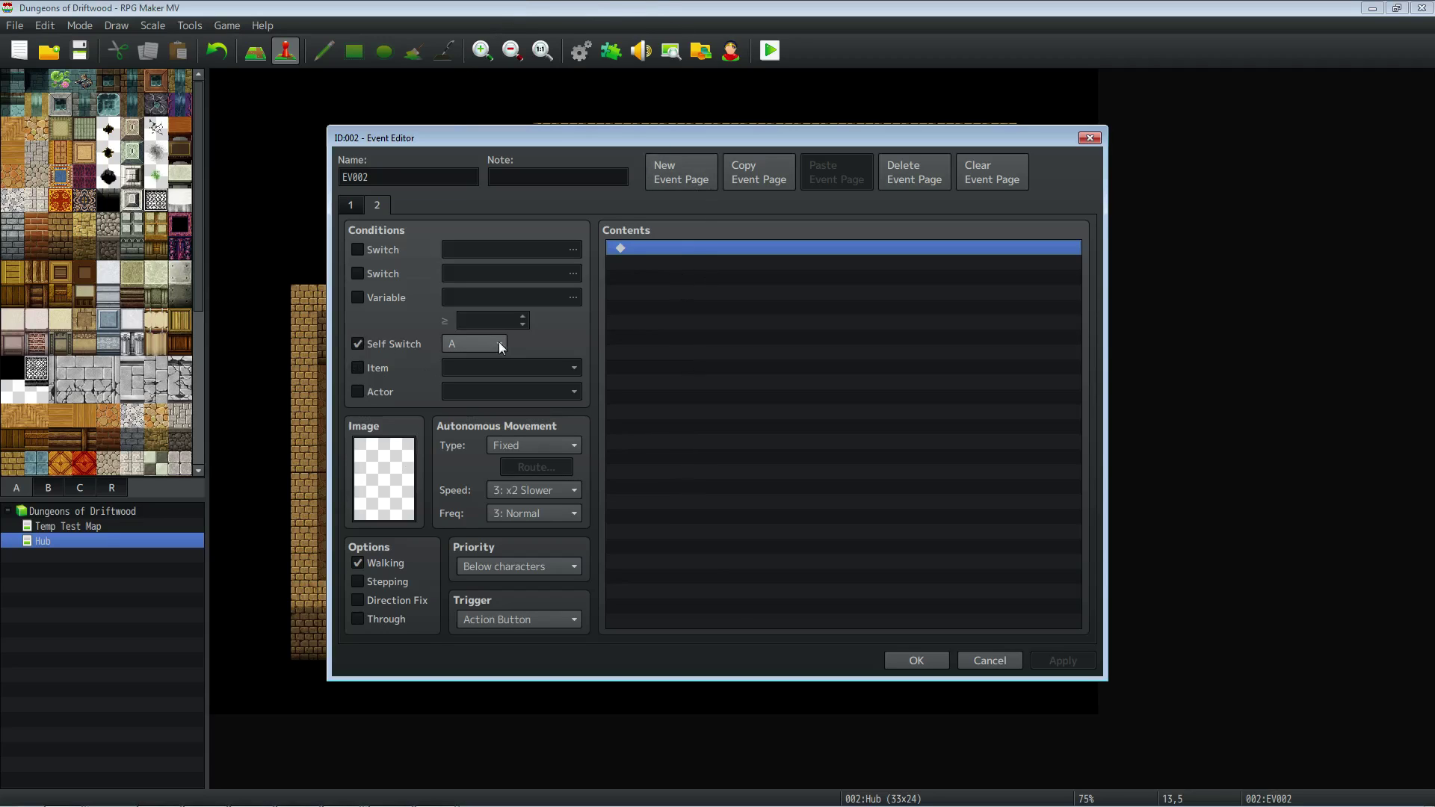
click(351, 203)
scroll(773, 483, down, 3)
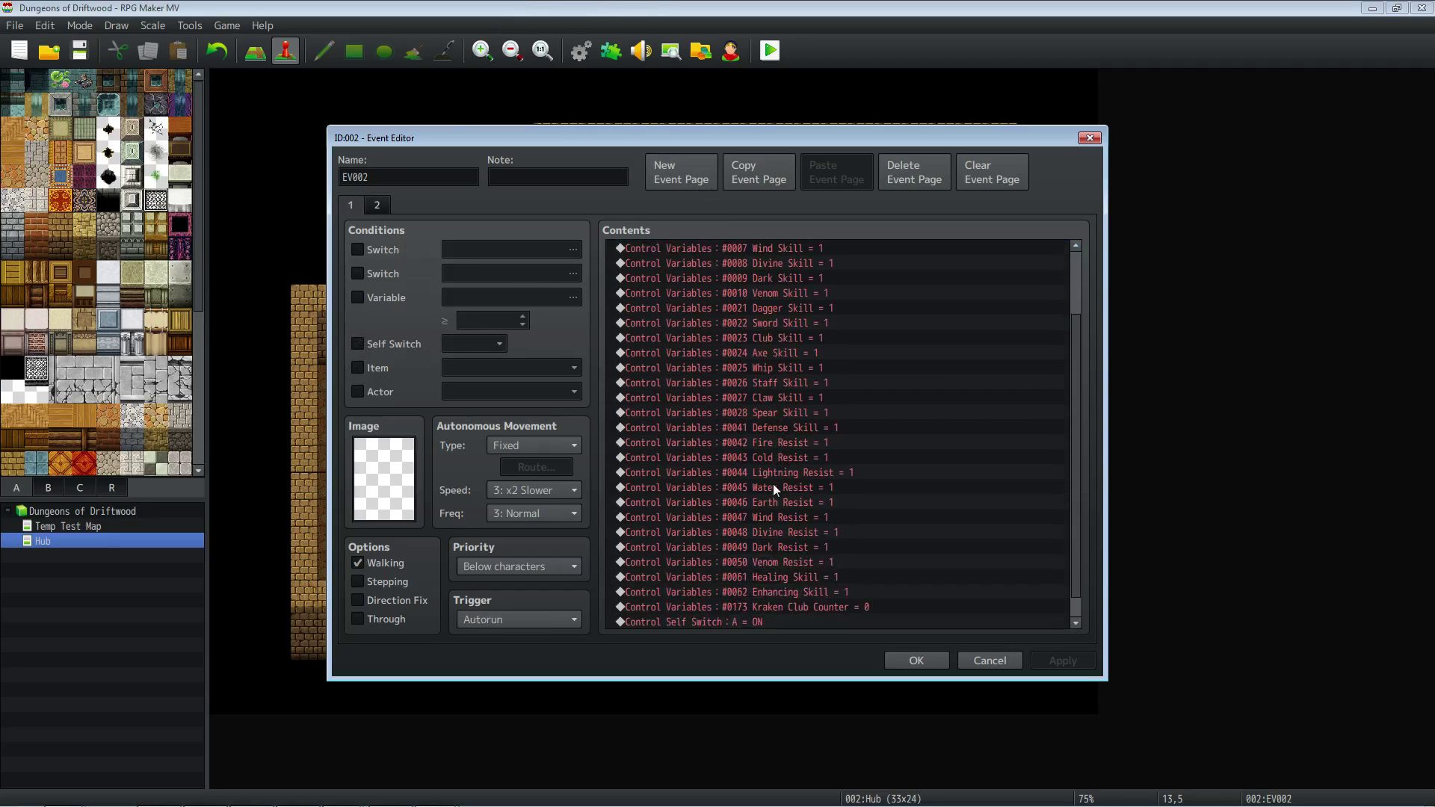
Review the commands from #0001 Elemental Skill onward, glance at the available event commands, and close the event.
click(739, 254)
scroll(751, 317, up, 3)
click(712, 250)
scroll(743, 381, down, 3)
scroll(742, 418, up, 3)
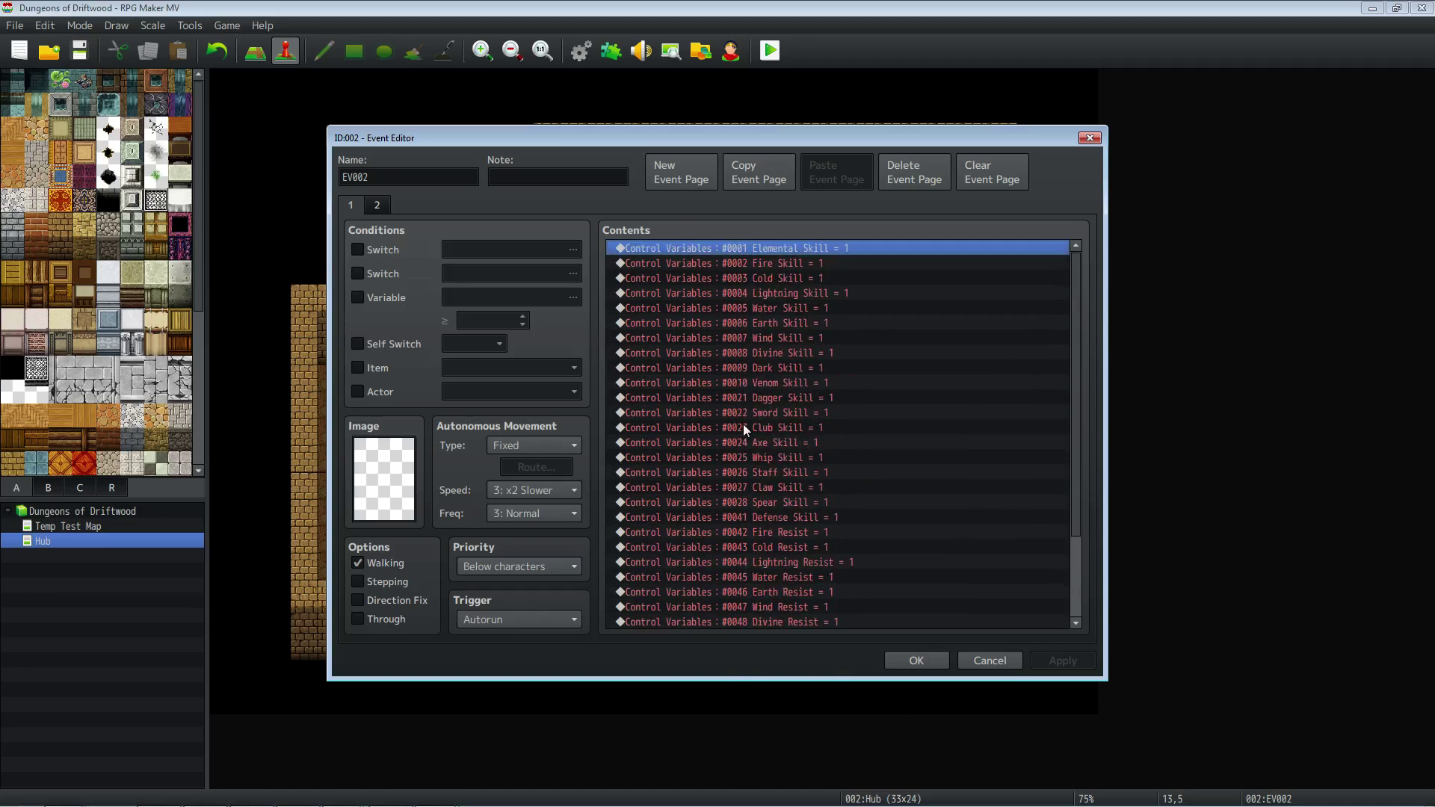
key(Insert)
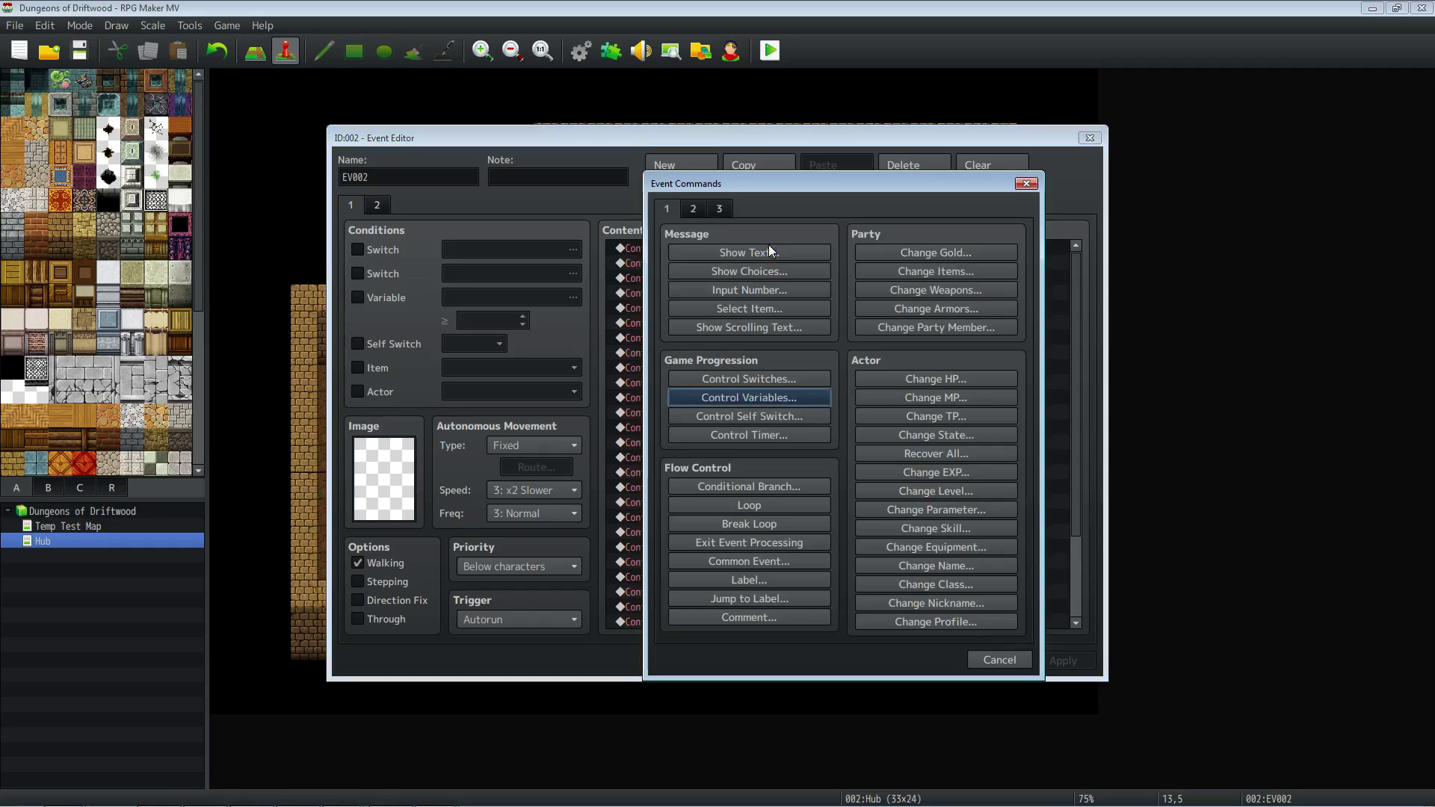
click(998, 661)
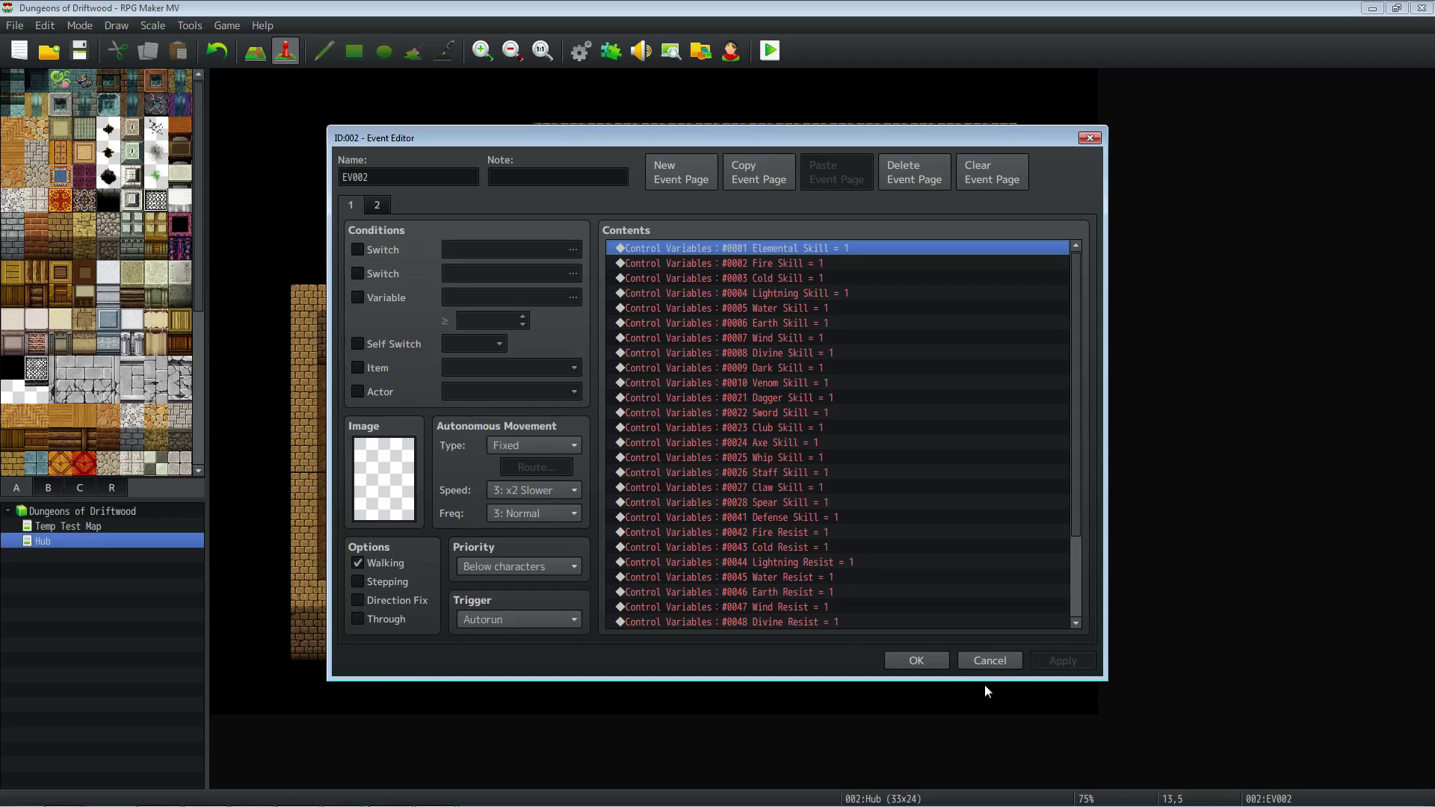
click(915, 661)
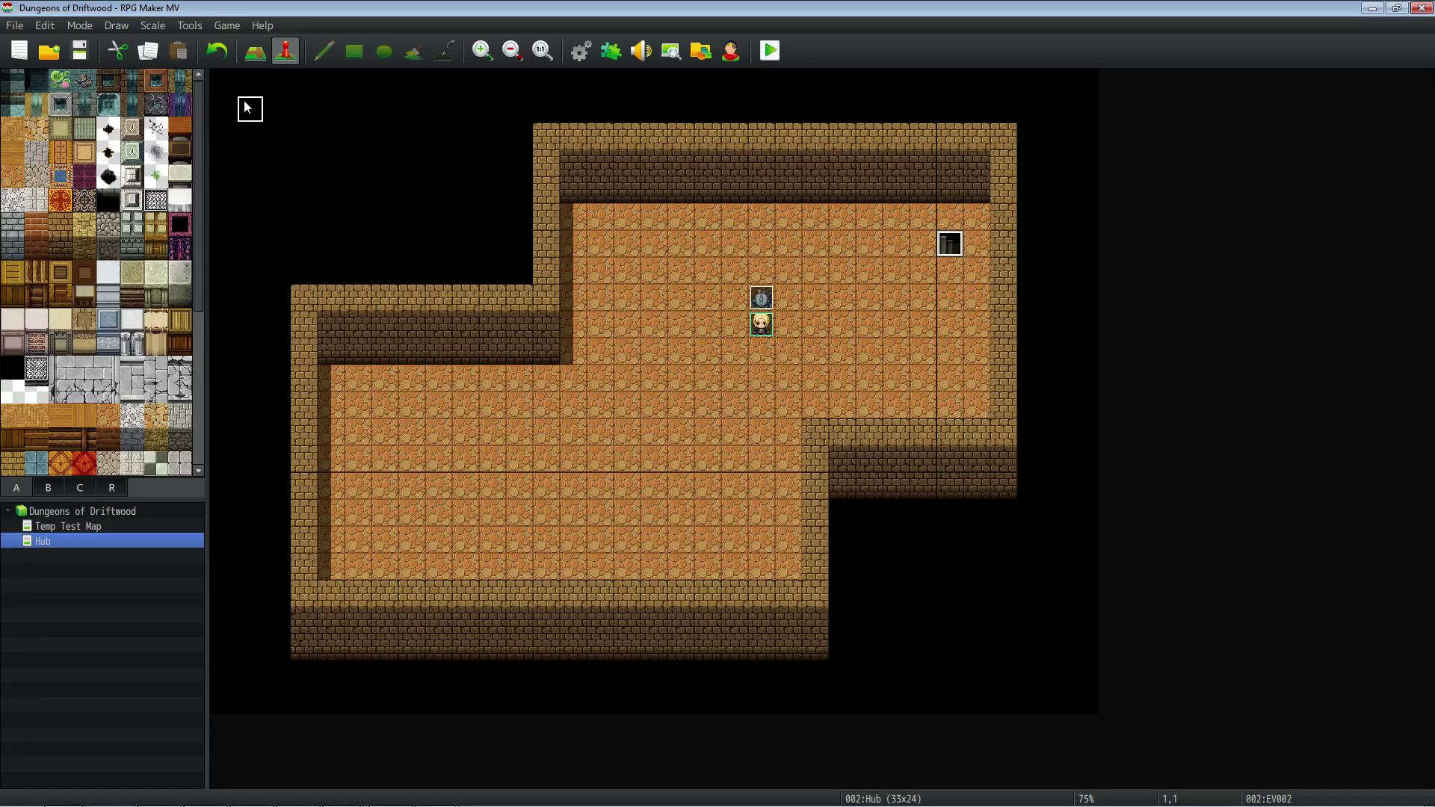
Reopen EV002 and examine the Control Self Switch A command together with the second page's self switch condition.
key(Return)
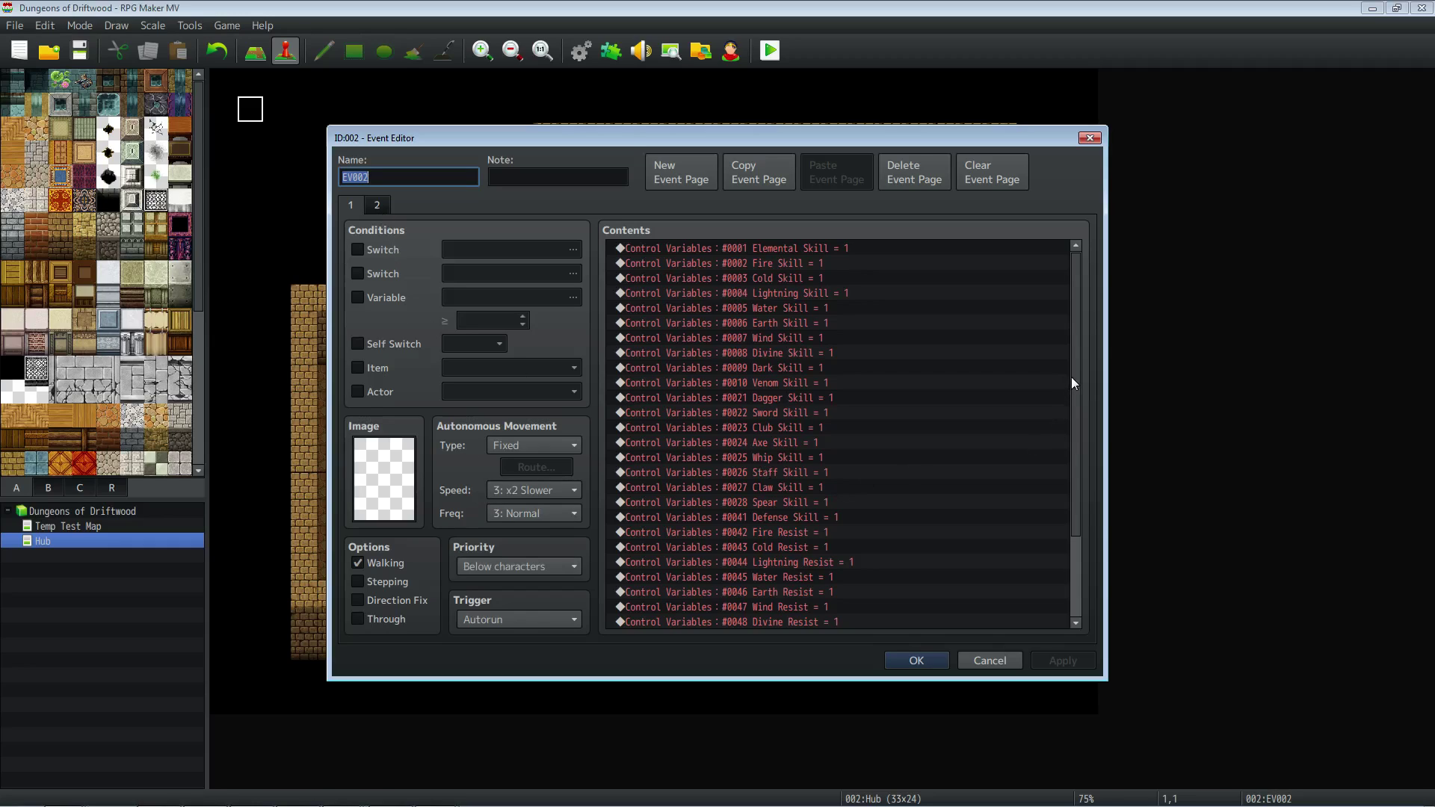
scroll(1077, 376, down, 3)
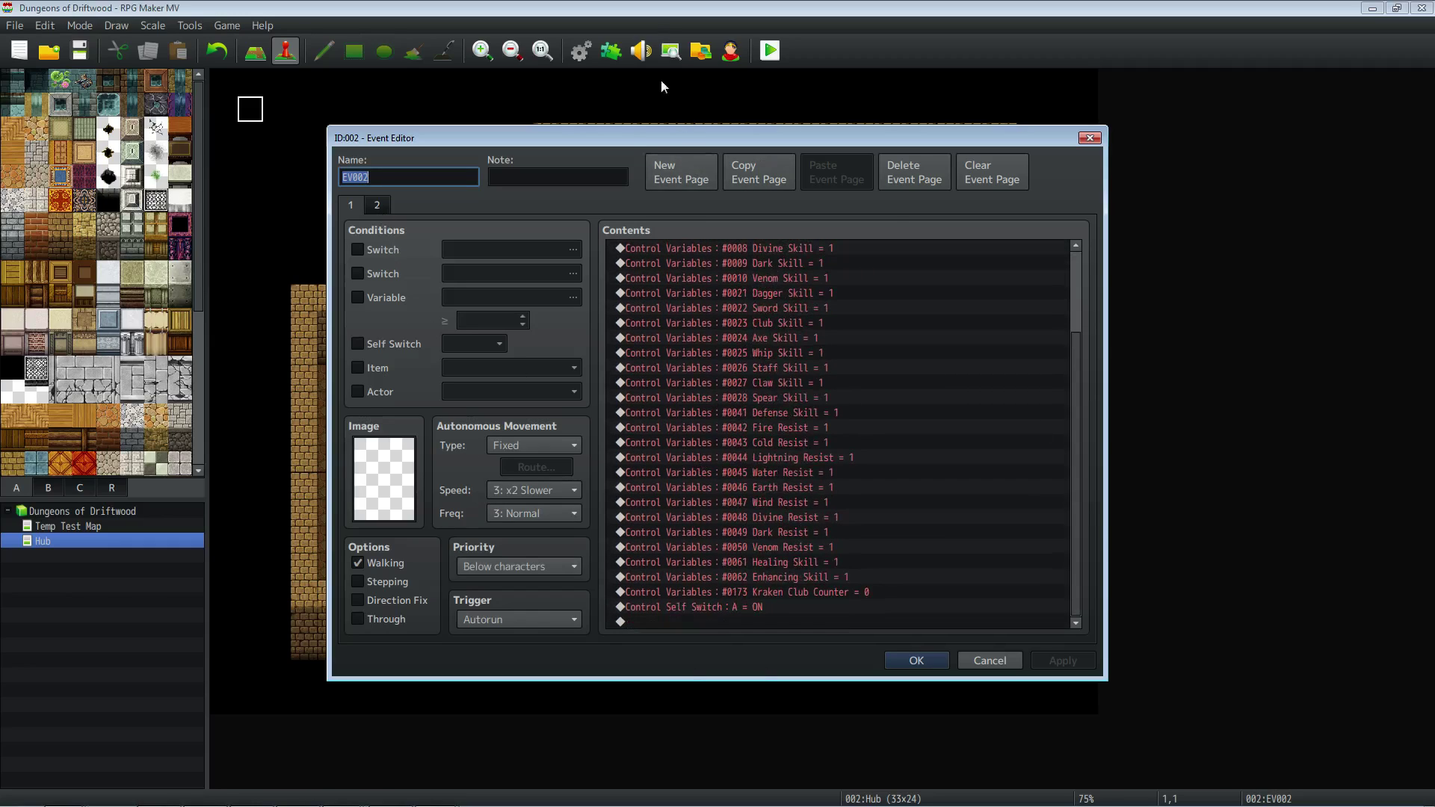
click(704, 607)
click(385, 209)
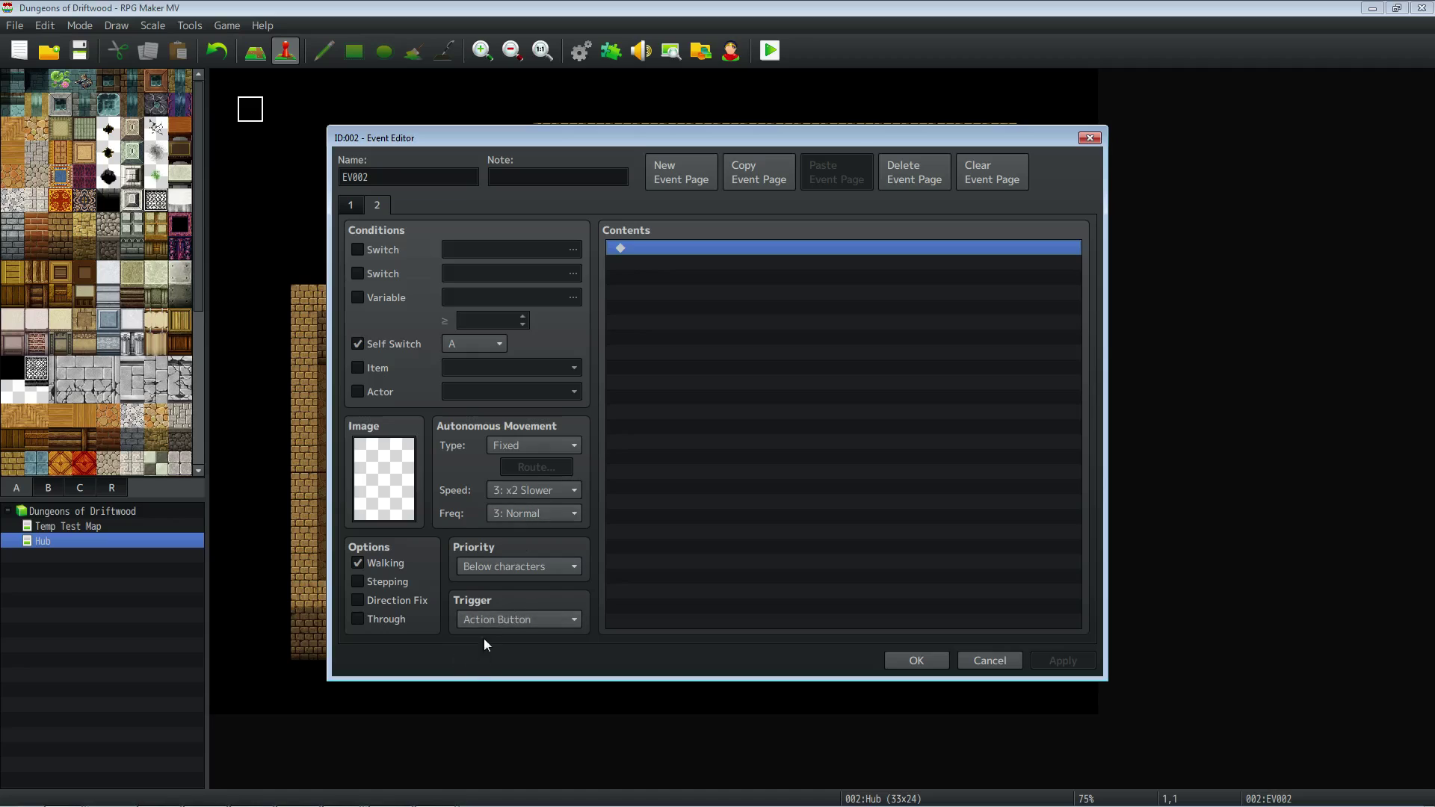
click(356, 206)
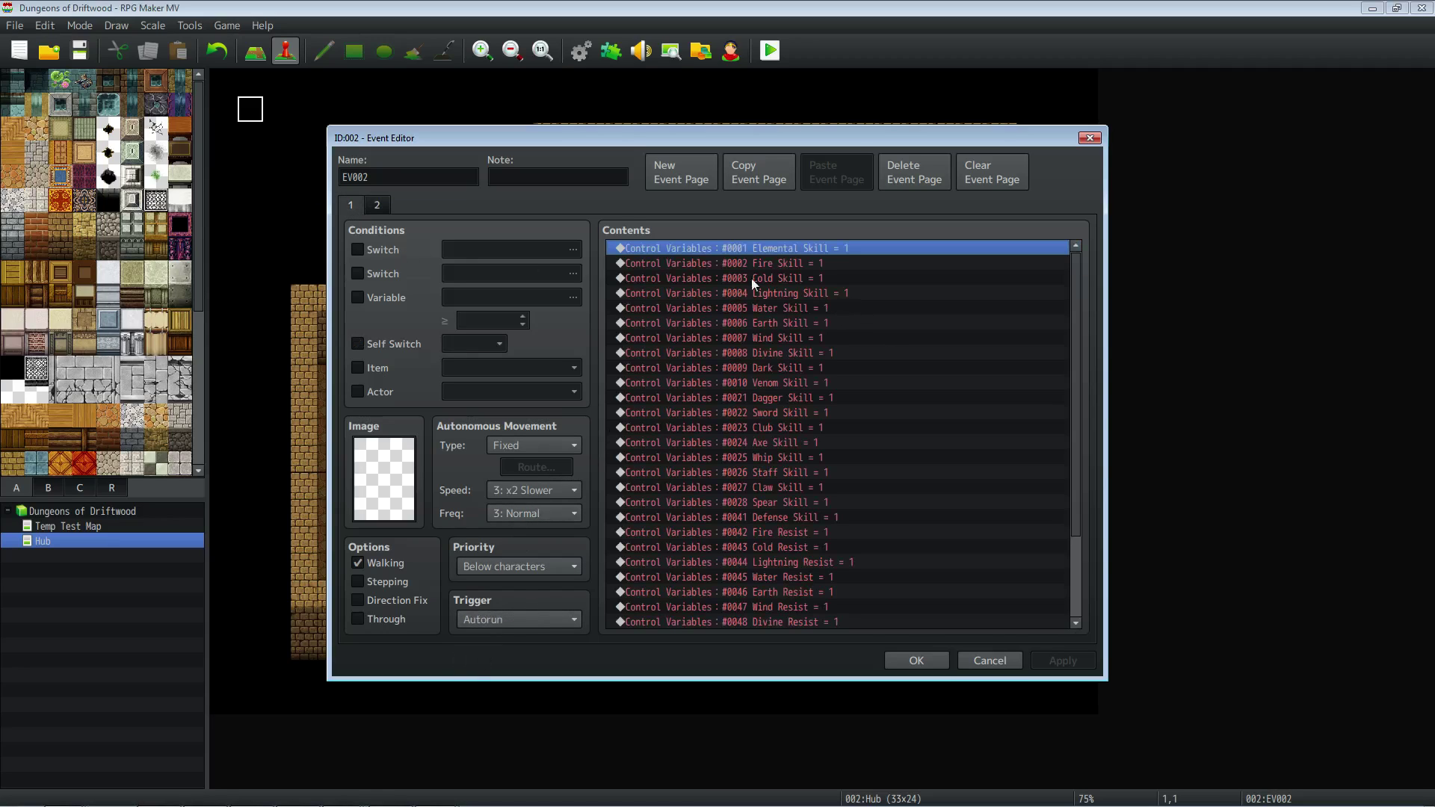
Examine the skill variable initialisations on page 1 and check which command type creates them.
click(715, 266)
click(732, 293)
click(732, 247)
scroll(832, 281, down, 3)
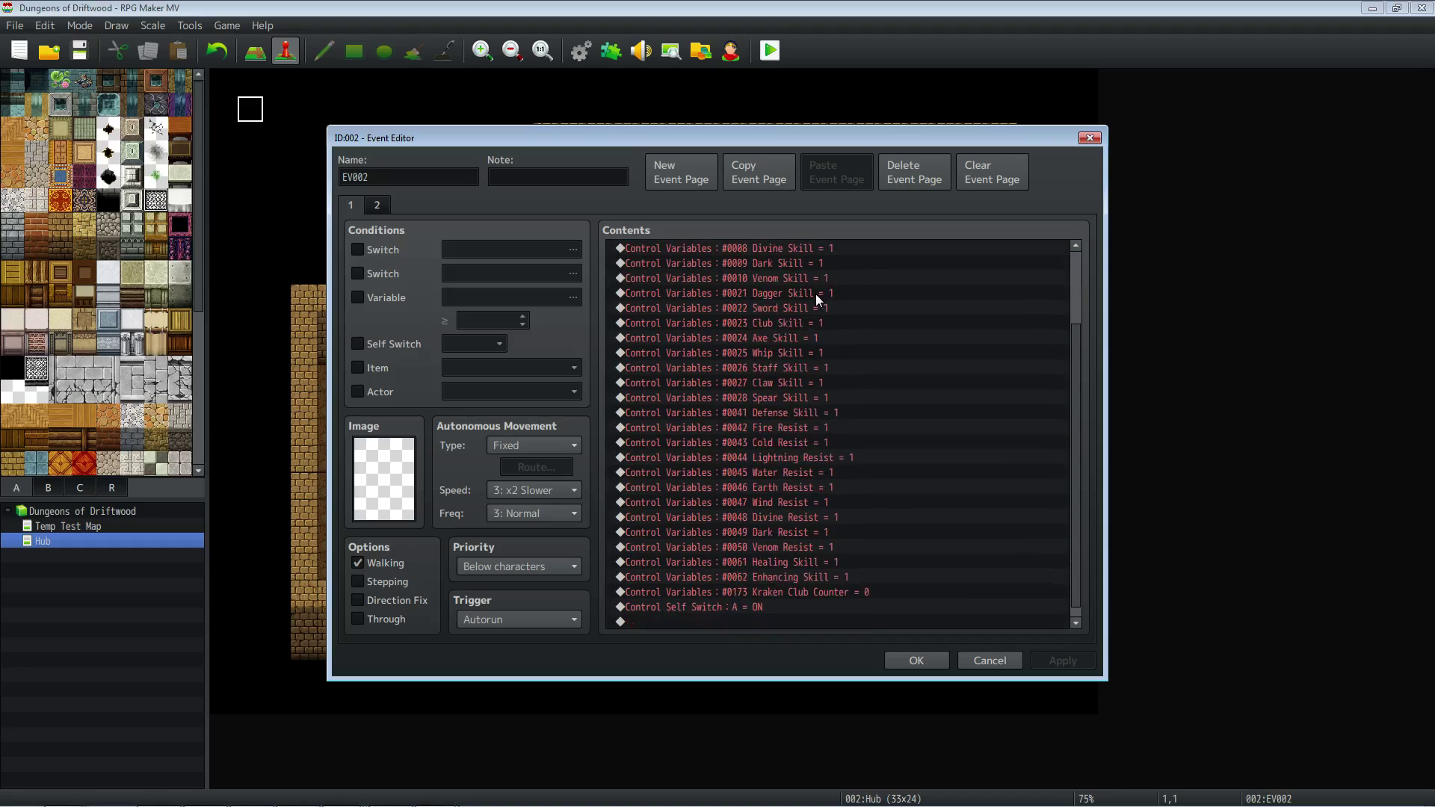
scroll(806, 306, up, 3)
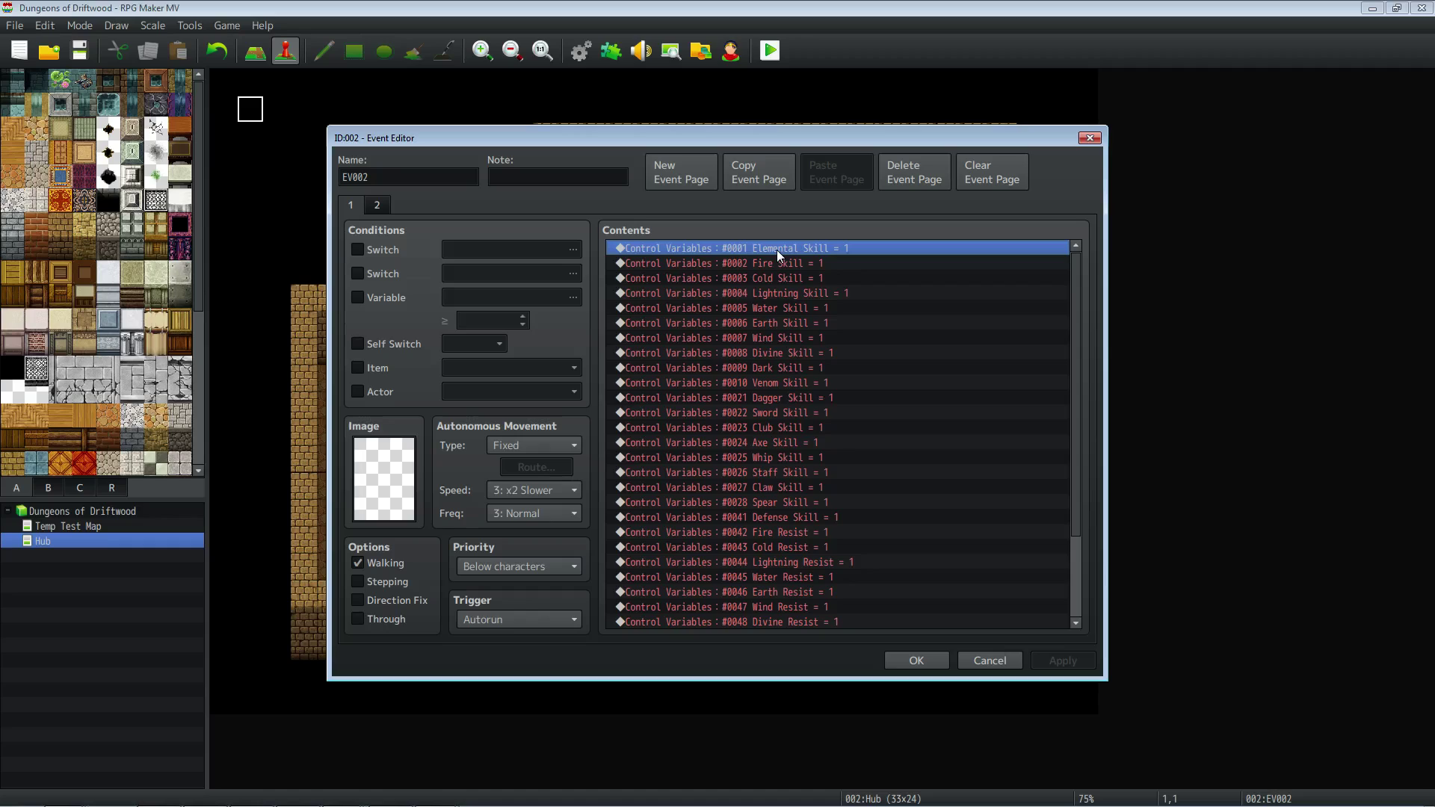
key(Insert)
click(975, 661)
Try a new Control Variables command that sets 0050 Venom Resist to a constant, and cancel it.
scroll(740, 278, down, 3)
right_click(707, 613)
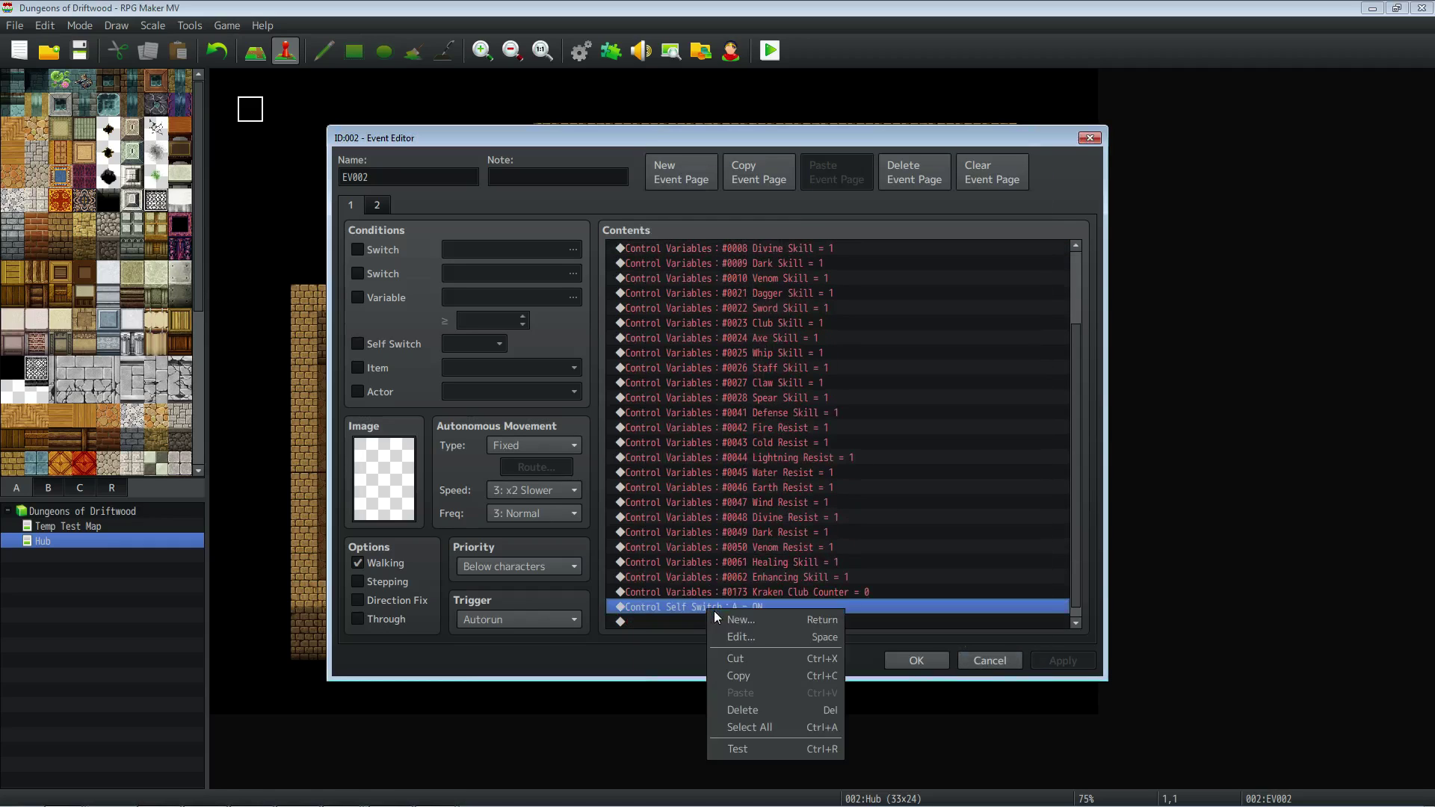
click(737, 628)
click(749, 400)
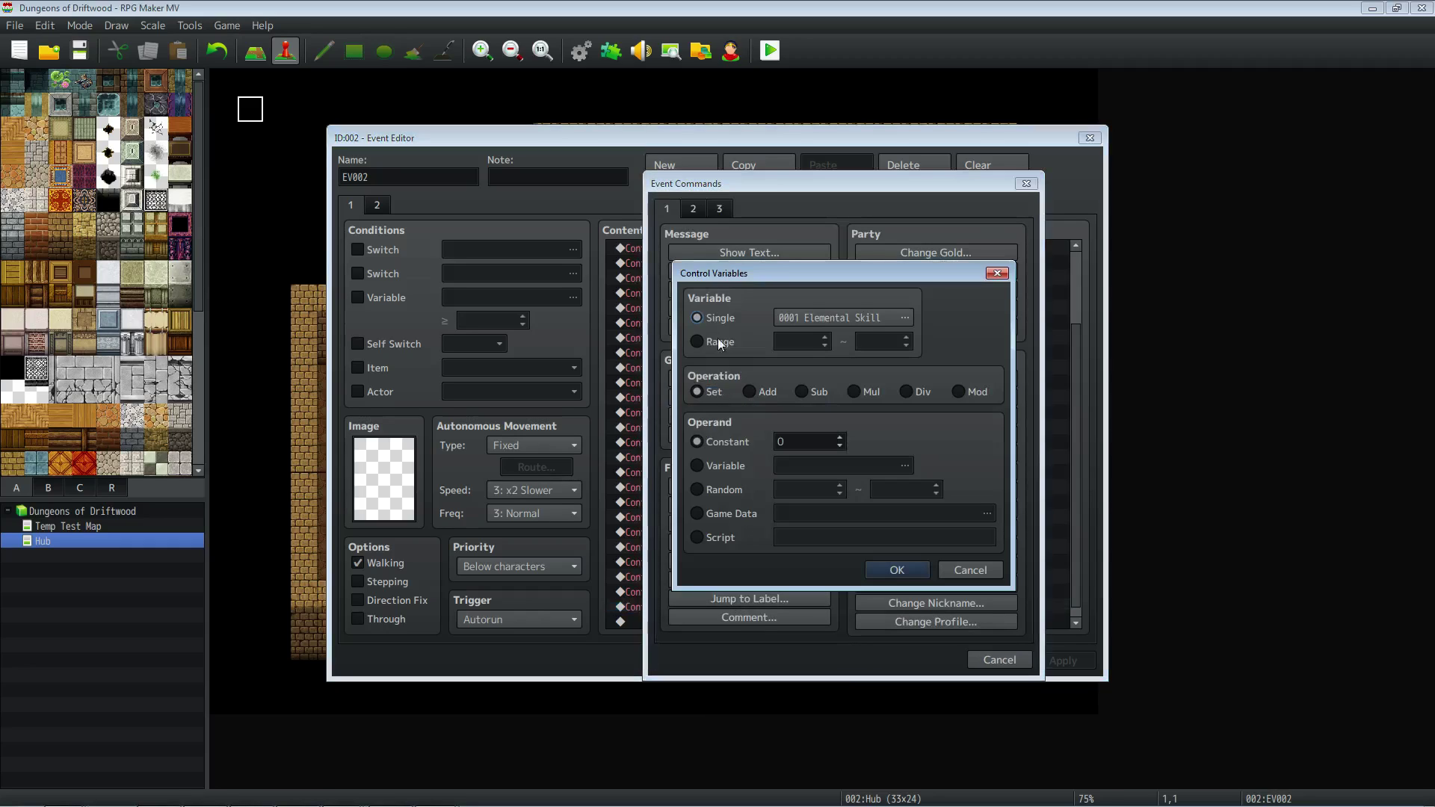
click(878, 317)
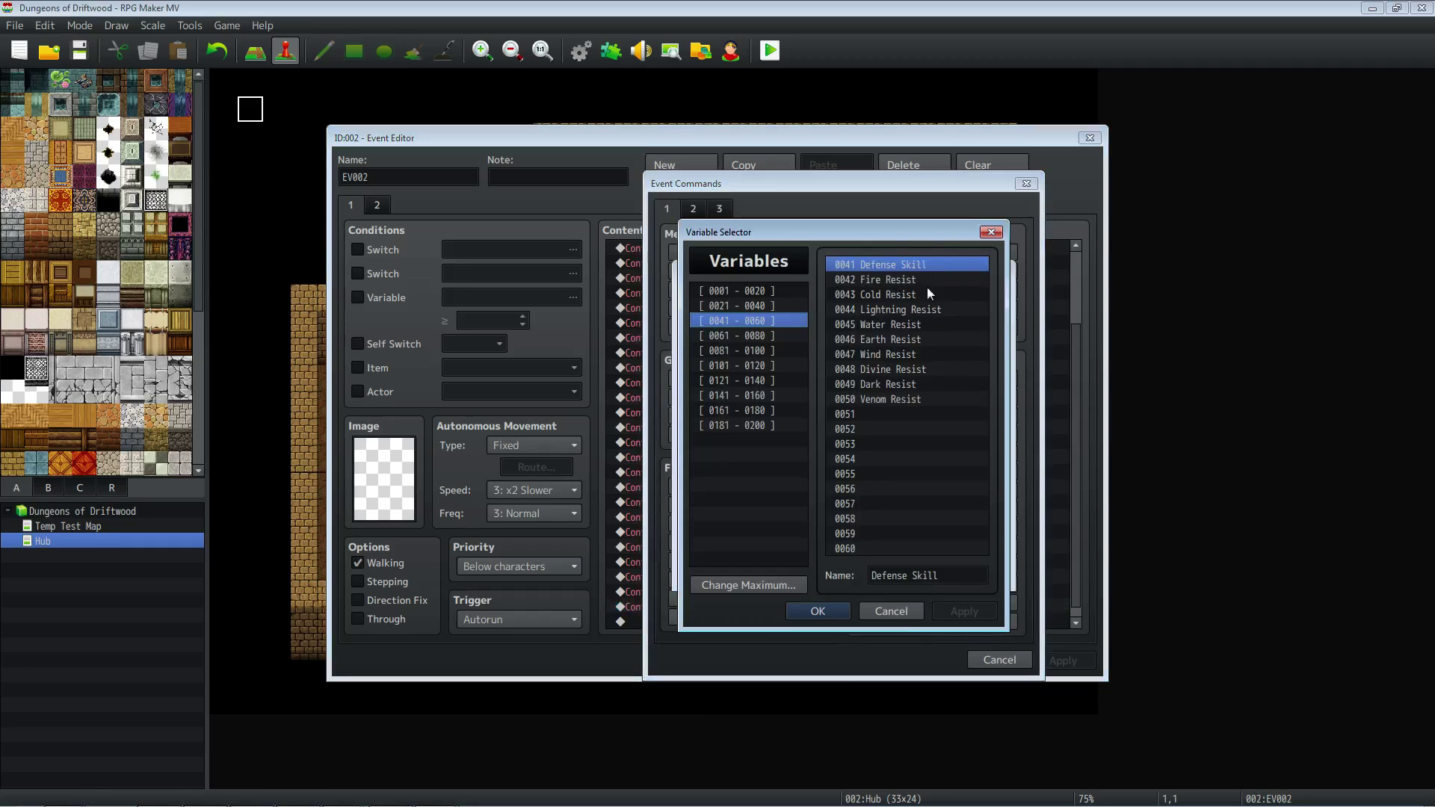
click(870, 399)
click(824, 612)
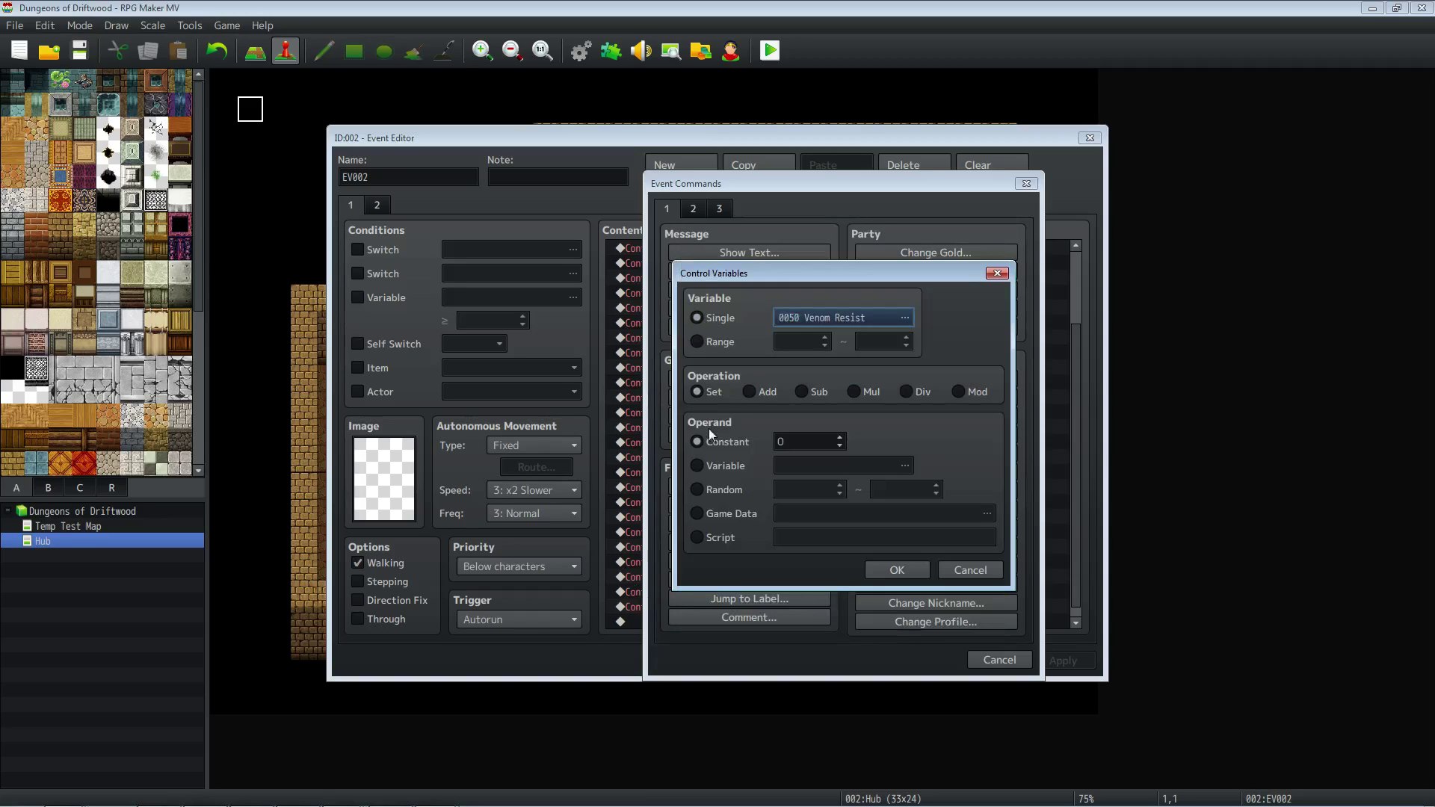
click(704, 393)
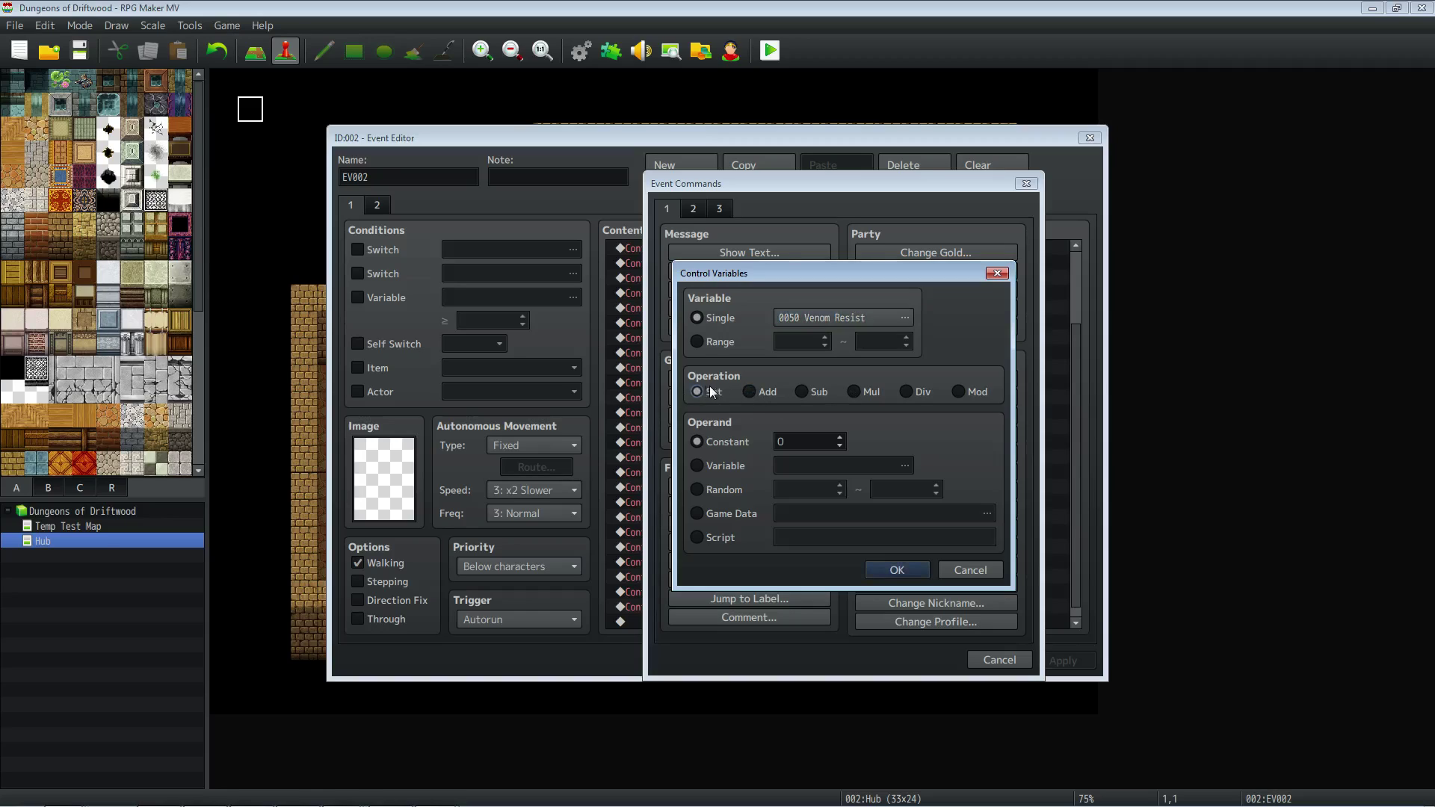
double_click(802, 443)
click(964, 571)
click(1001, 659)
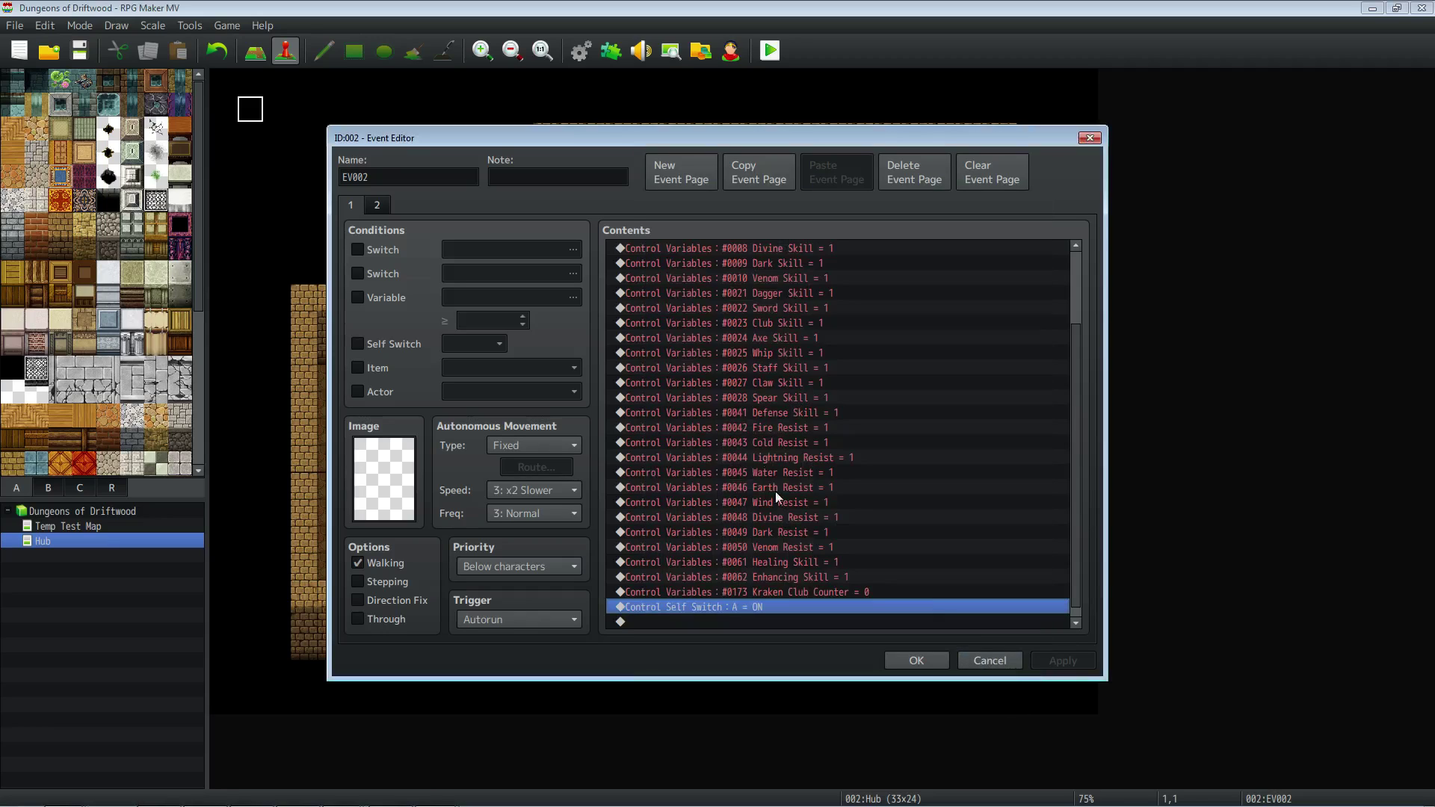
Add an Erase Event command at the end of EV002's first page.
scroll(713, 289, up, 5)
scroll(725, 275, down, 5)
right_click(703, 622)
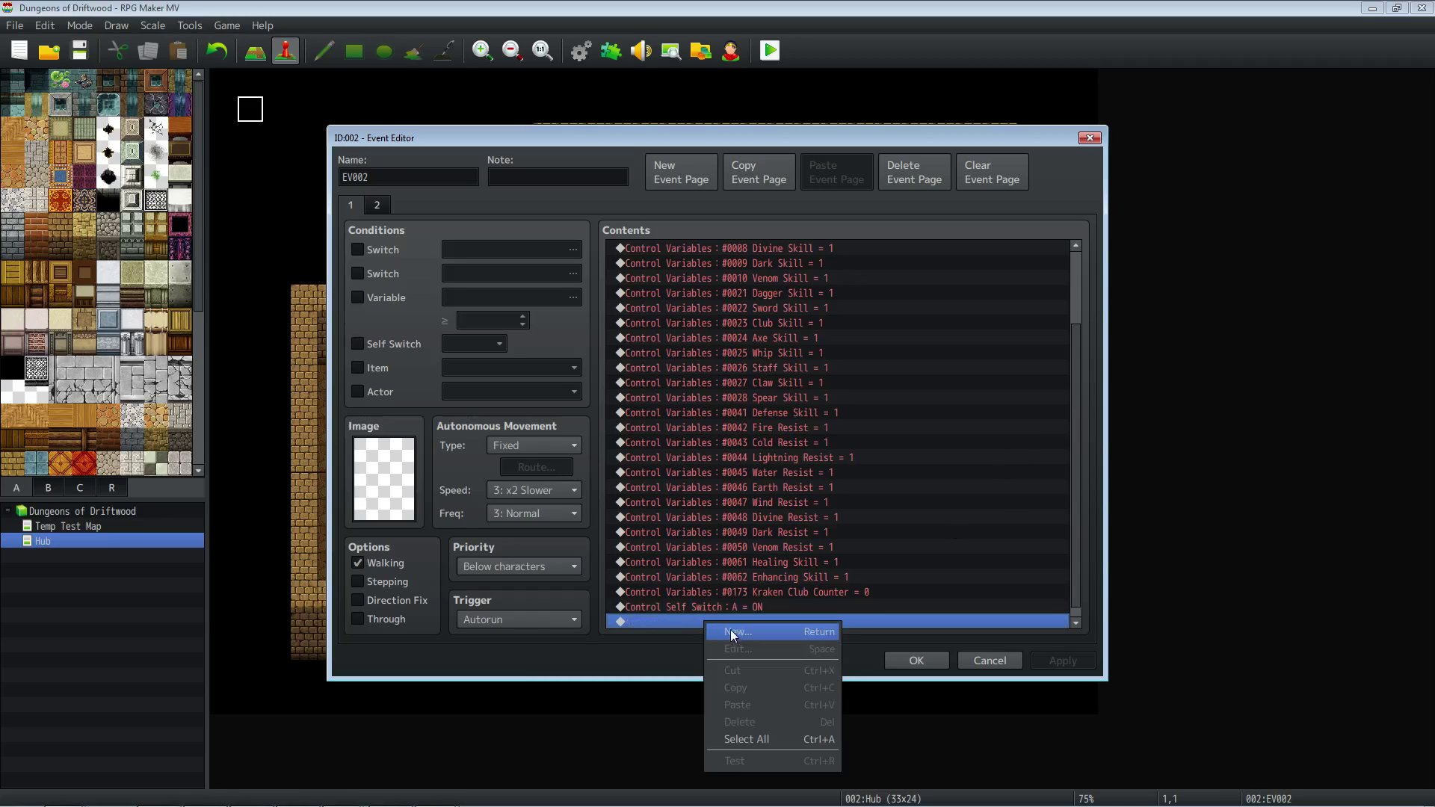
click(730, 631)
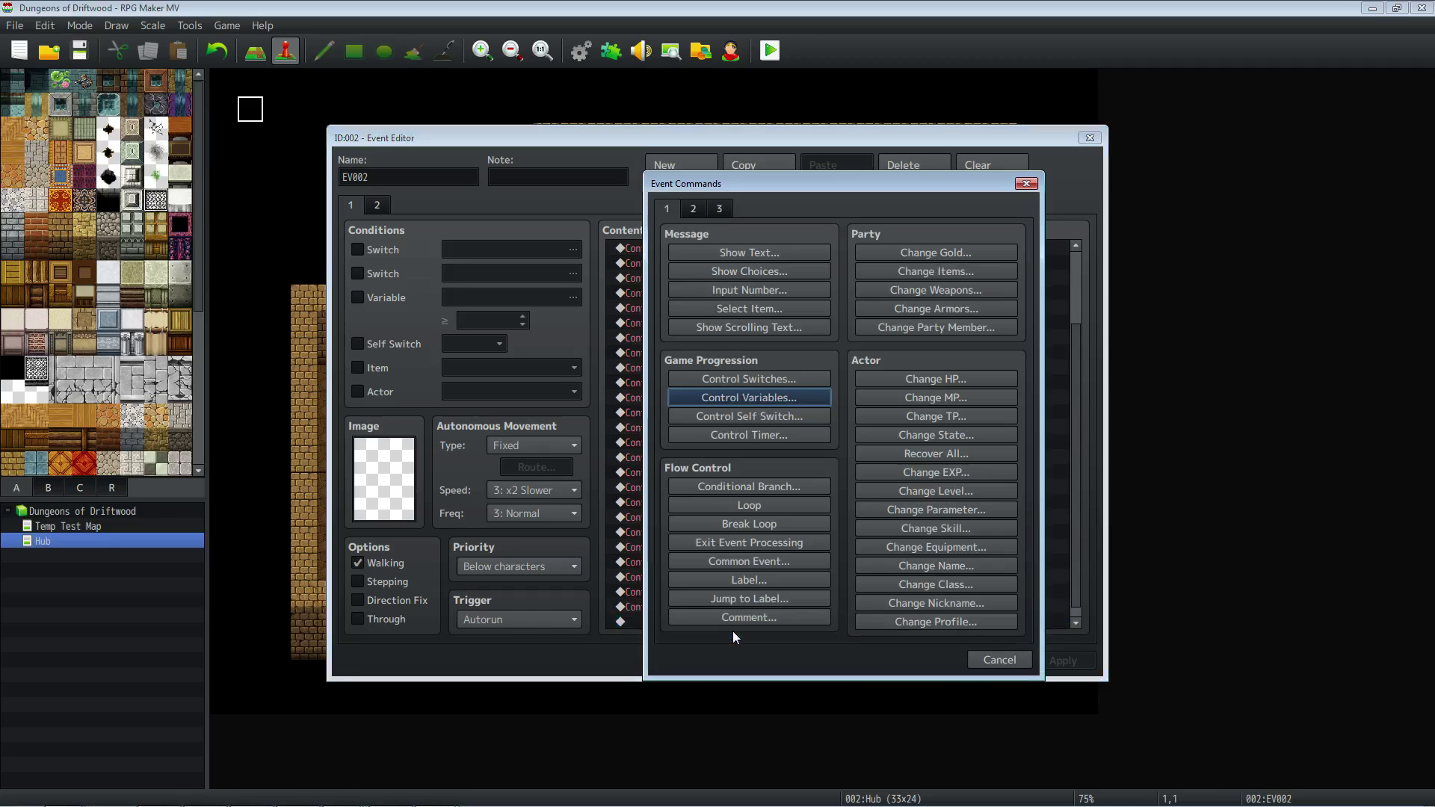
click(692, 211)
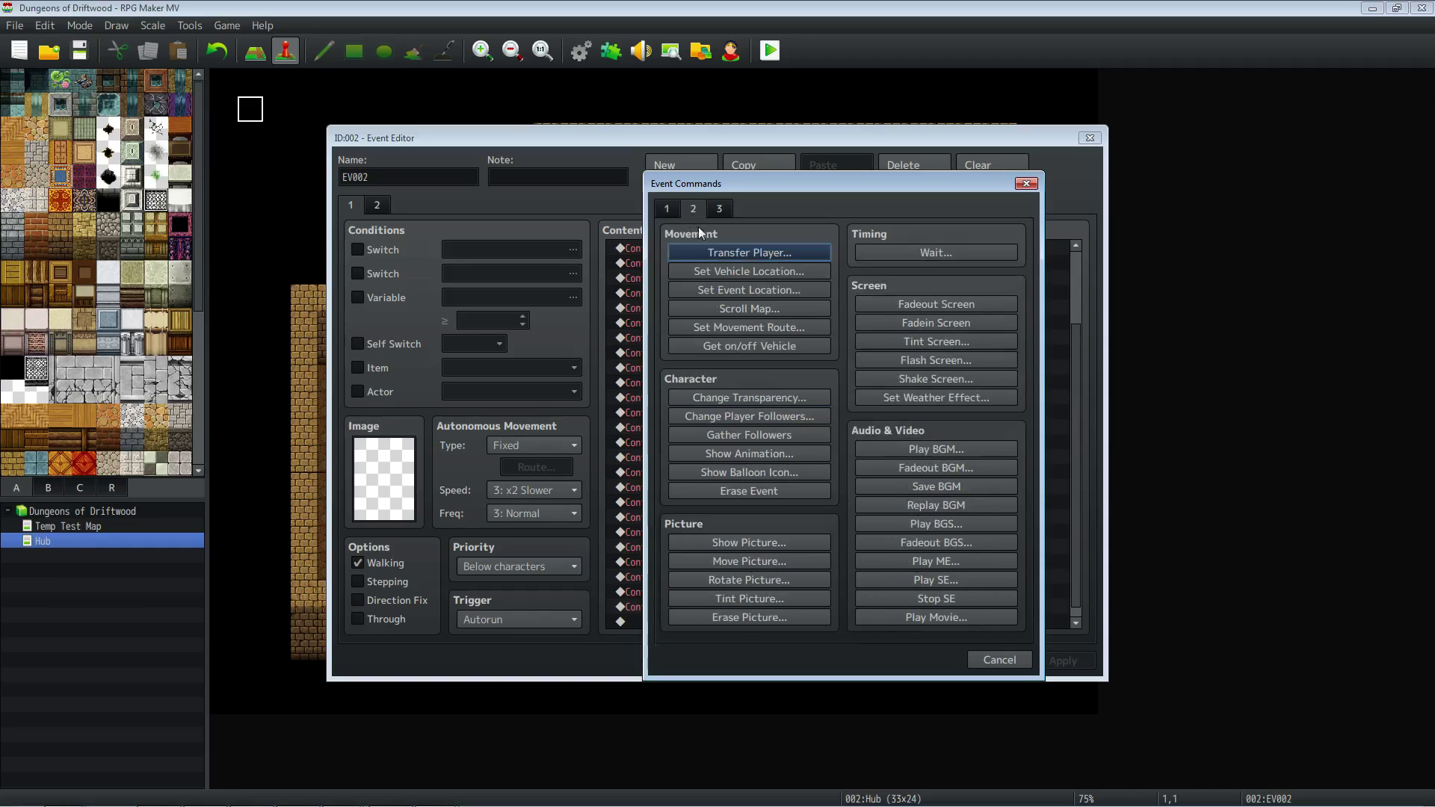
click(775, 490)
click(678, 608)
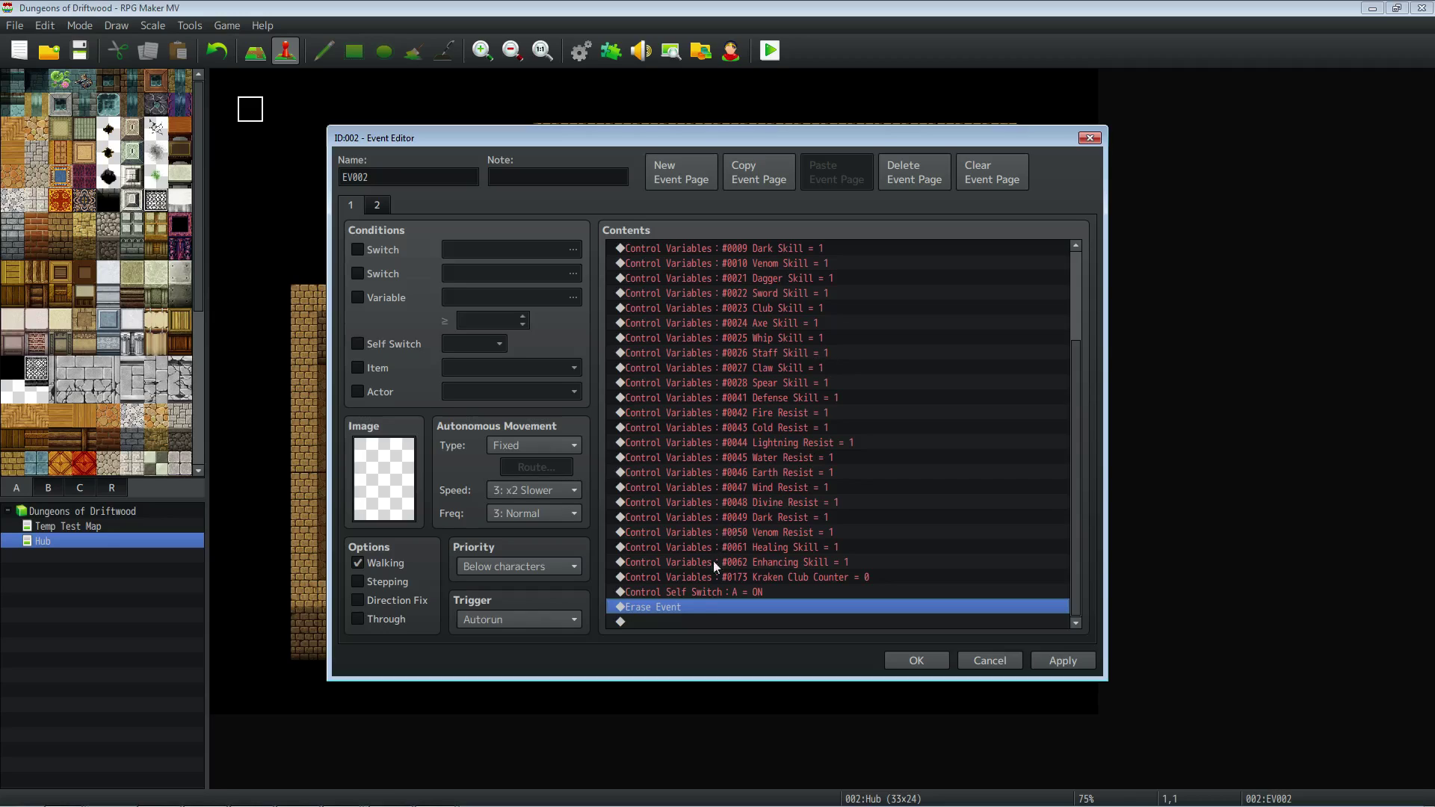
Cut the Erase Event command from EV002's contents and apply the event changes.
right_click(658, 605)
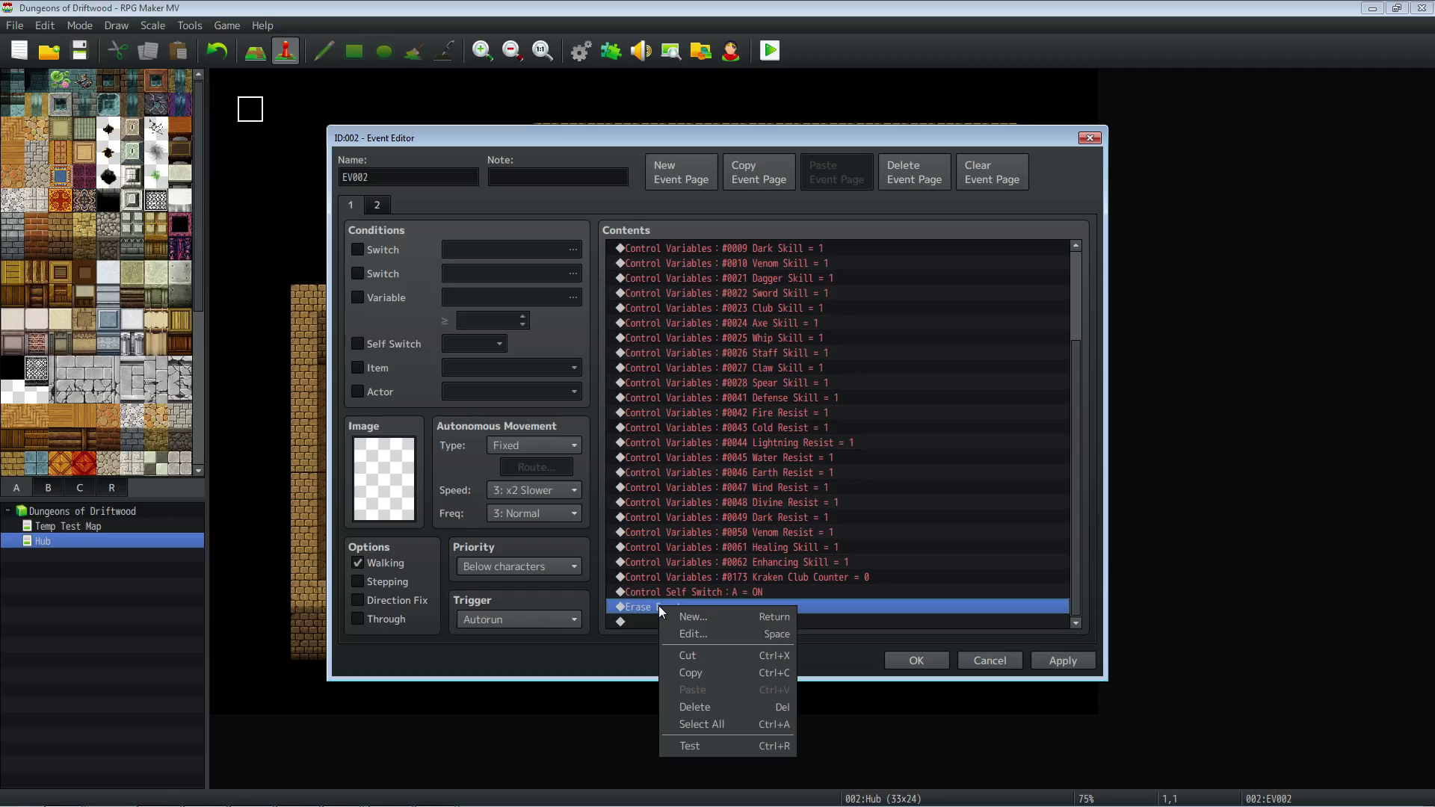
click(703, 656)
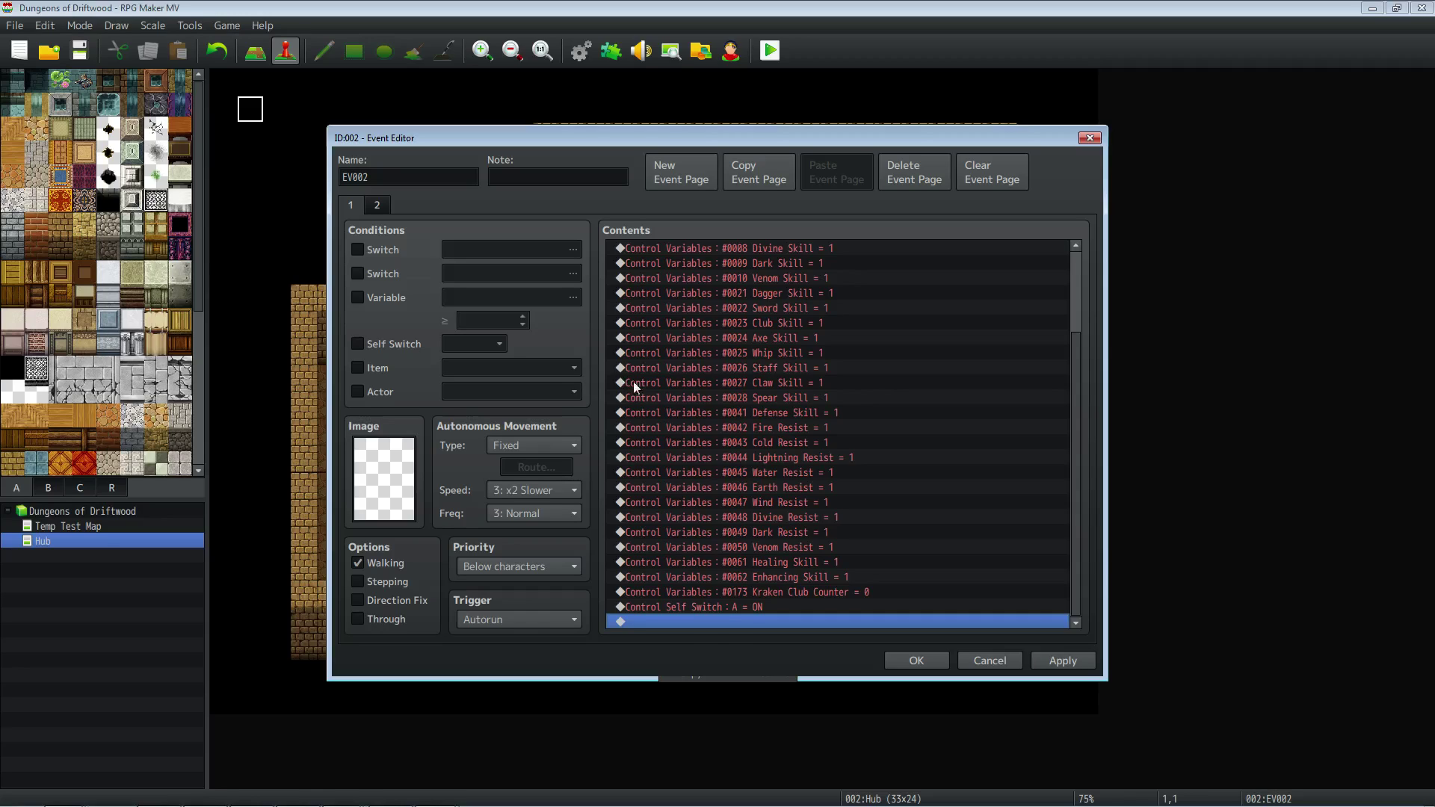
scroll(620, 375, up, 3)
click(1075, 667)
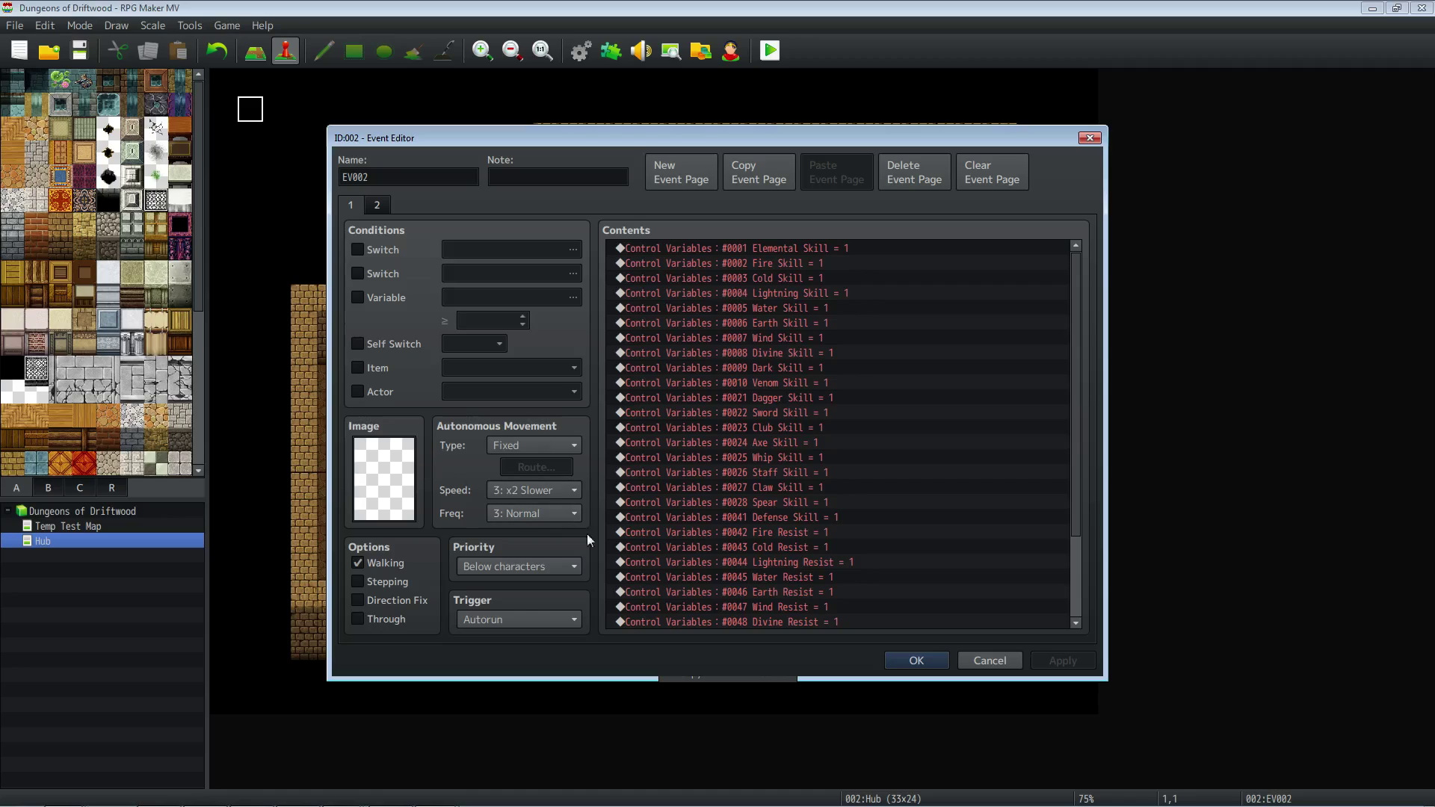
Check the #0173 Kraken Club Counter command, then accept the event and save the project.
click(740, 487)
scroll(737, 486, down, 3)
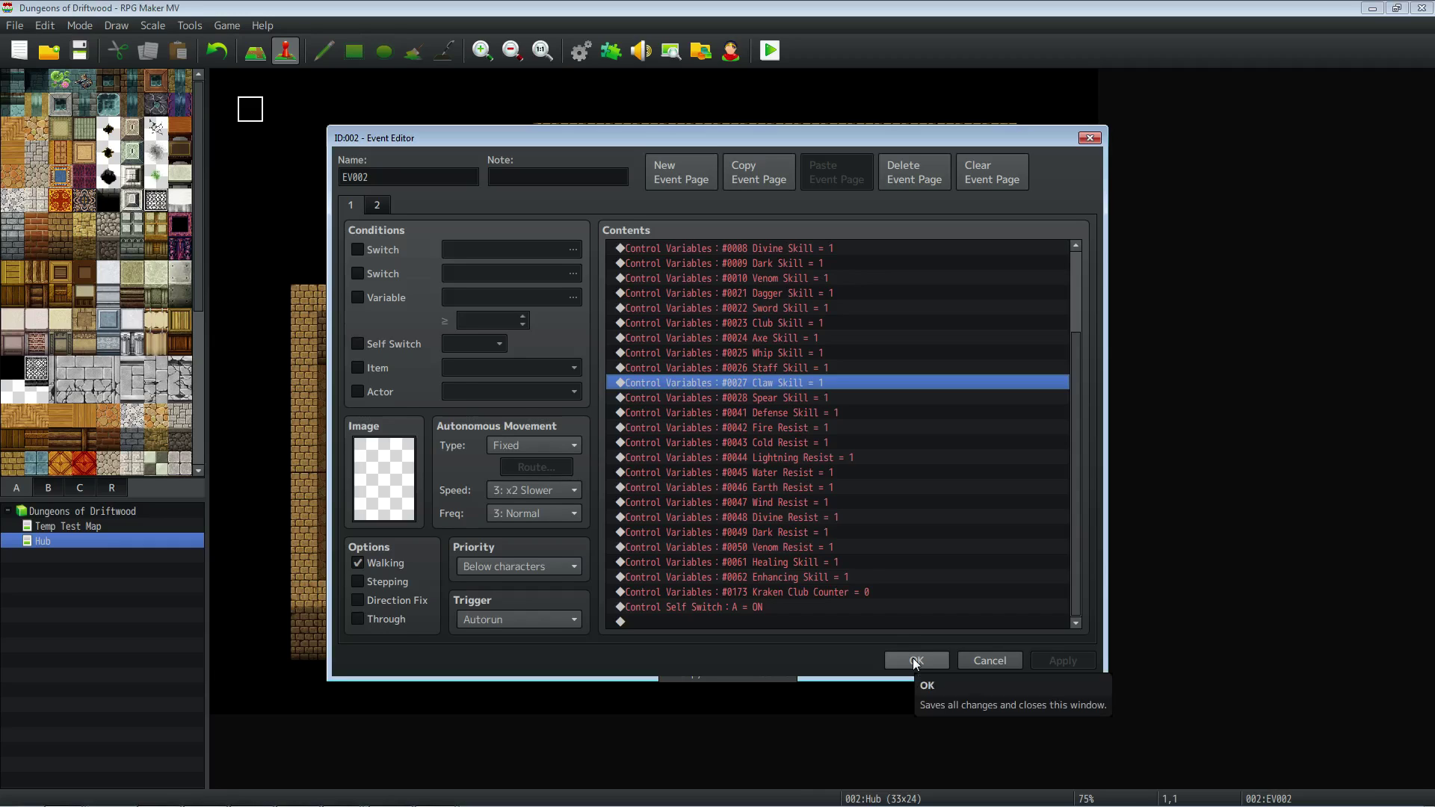
click(859, 593)
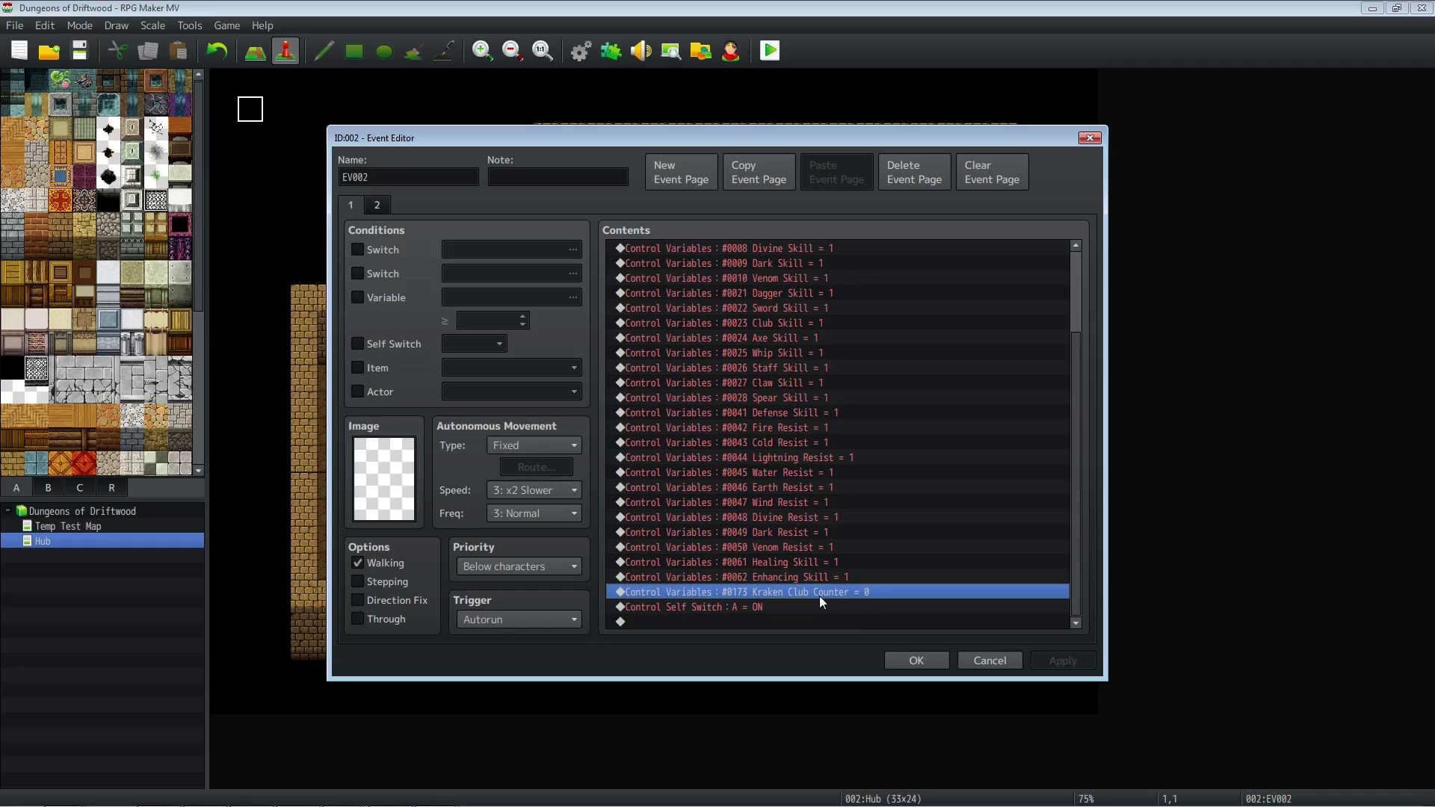
scroll(820, 594, up, 3)
scroll(824, 283, down, 3)
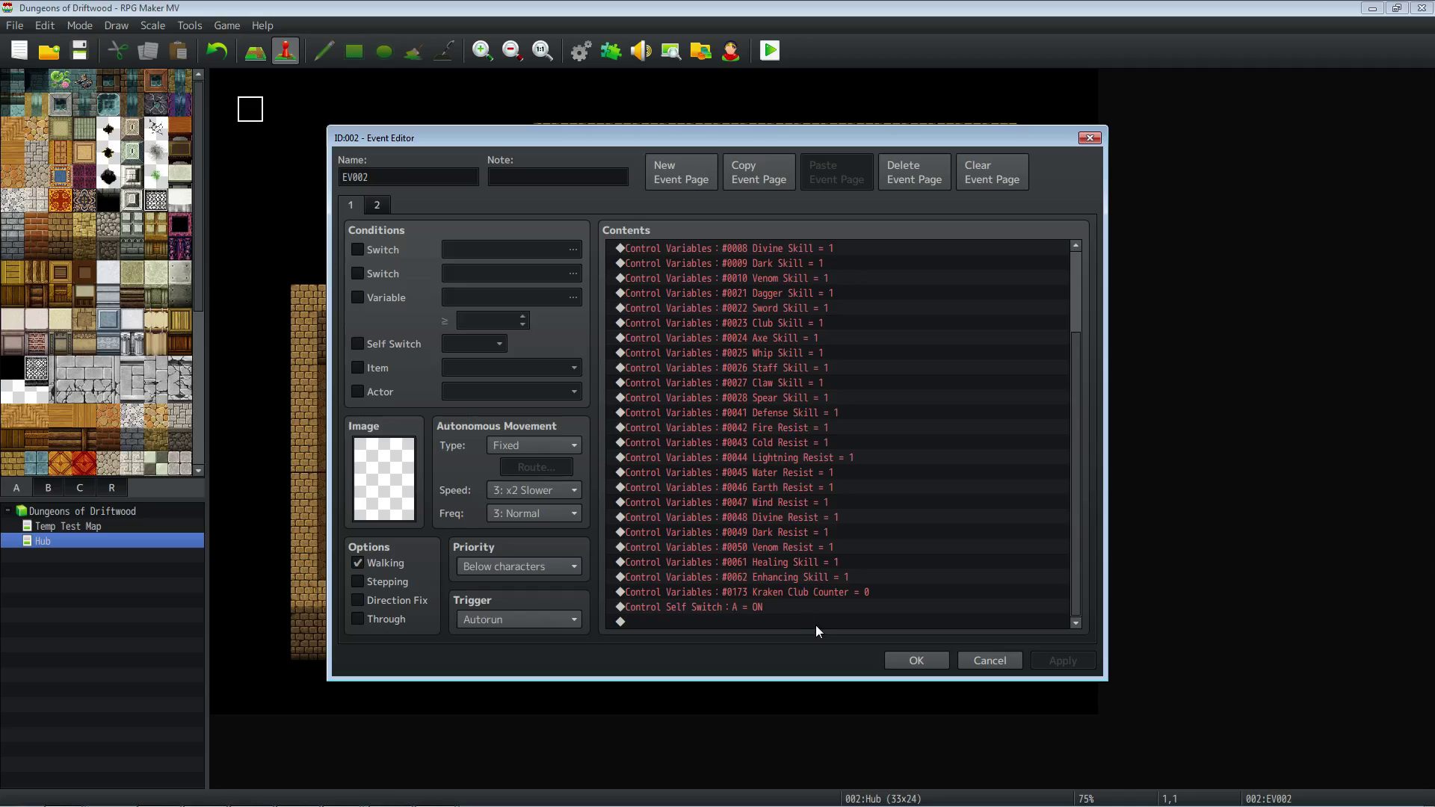
click(831, 593)
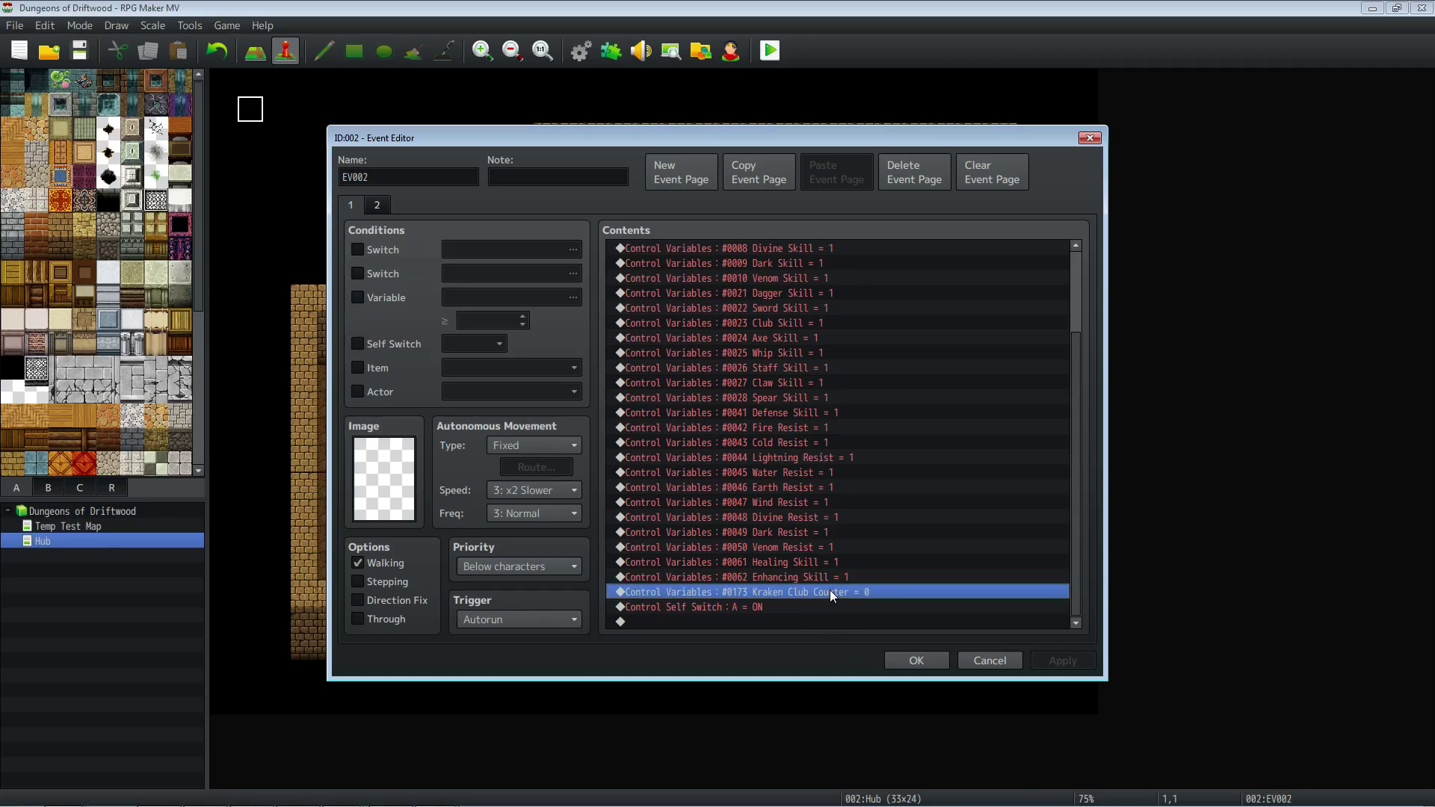
click(904, 659)
click(81, 51)
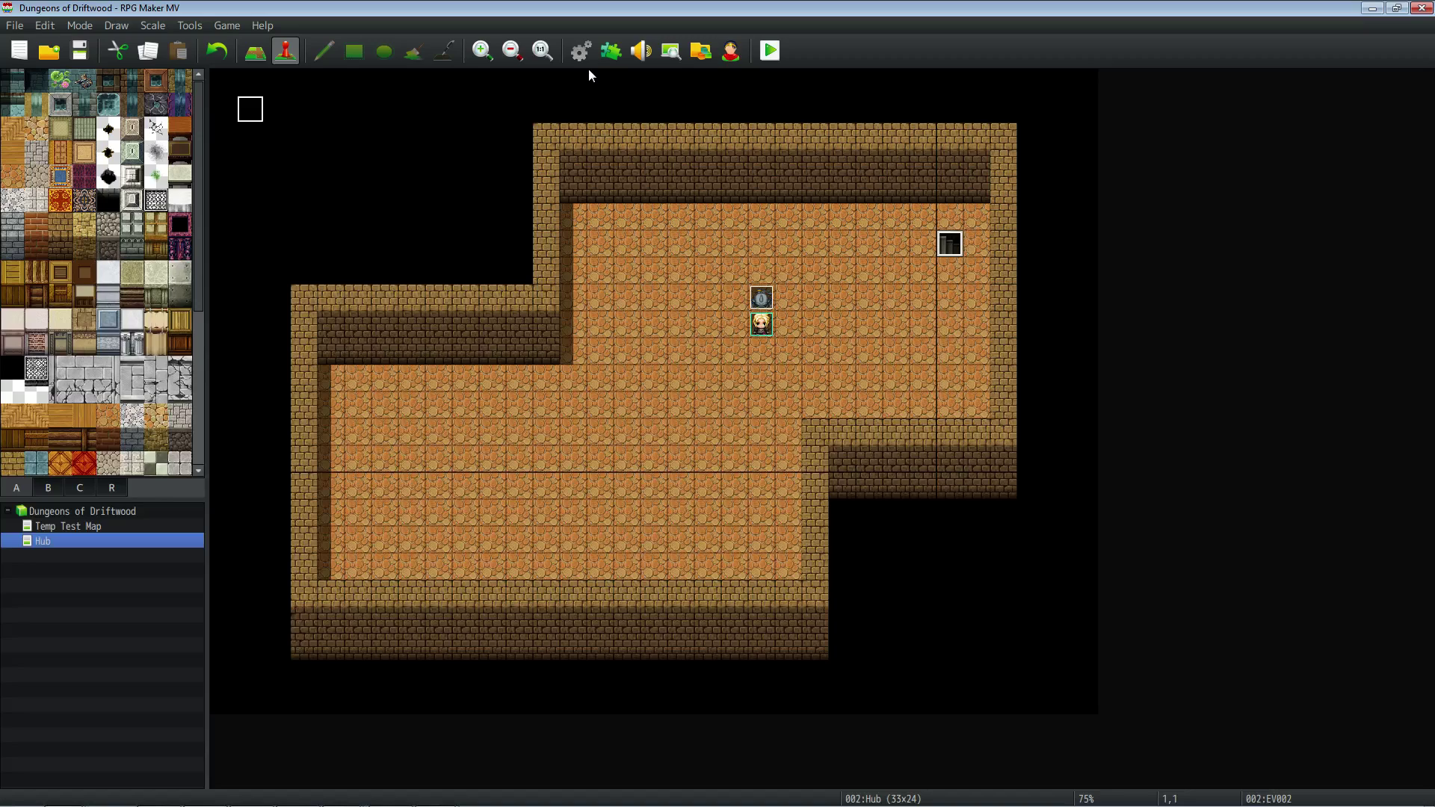
Open the 0173 Kraken Club skill in the database and examine the variable 173 reference in its note.
key(F9)
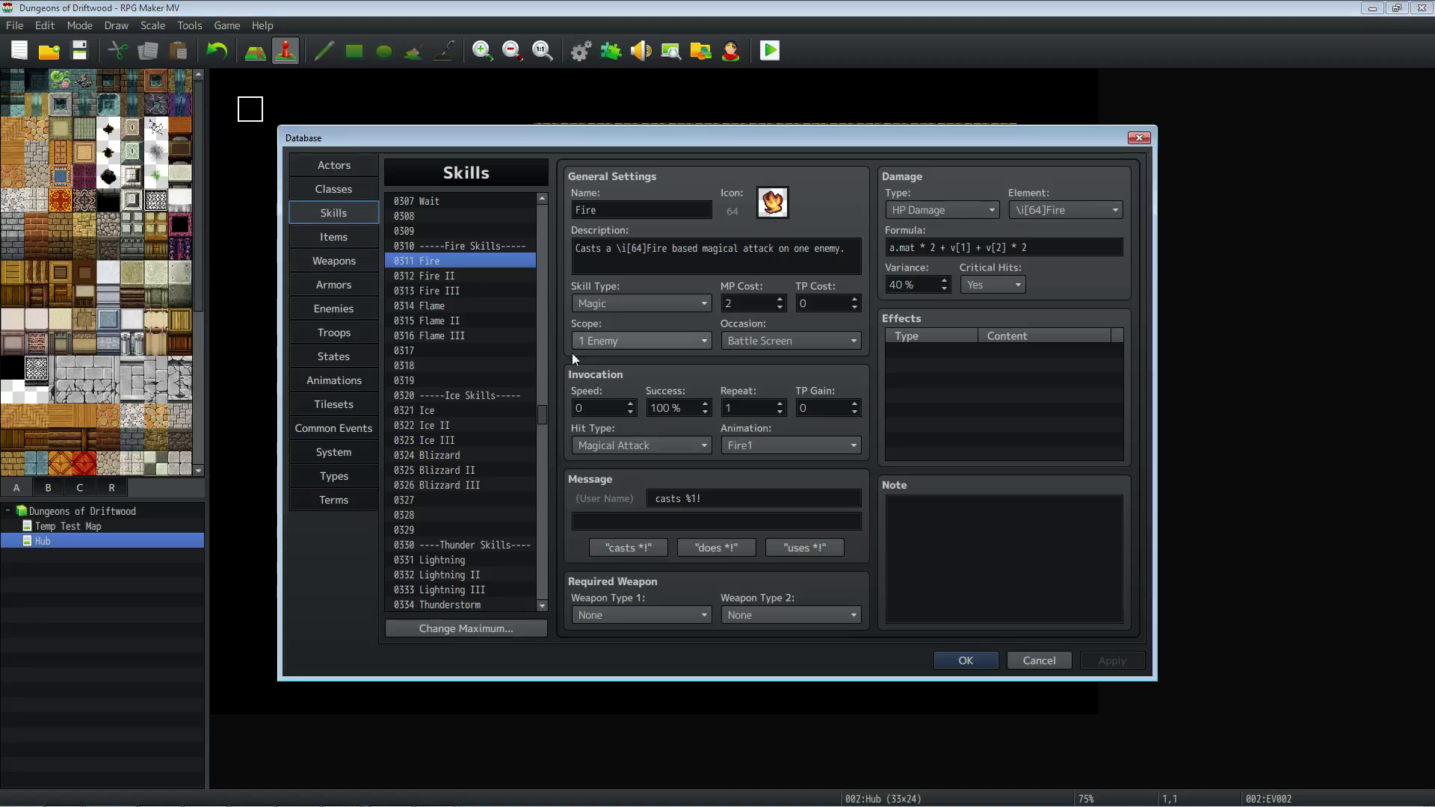
drag(545, 407, 544, 315)
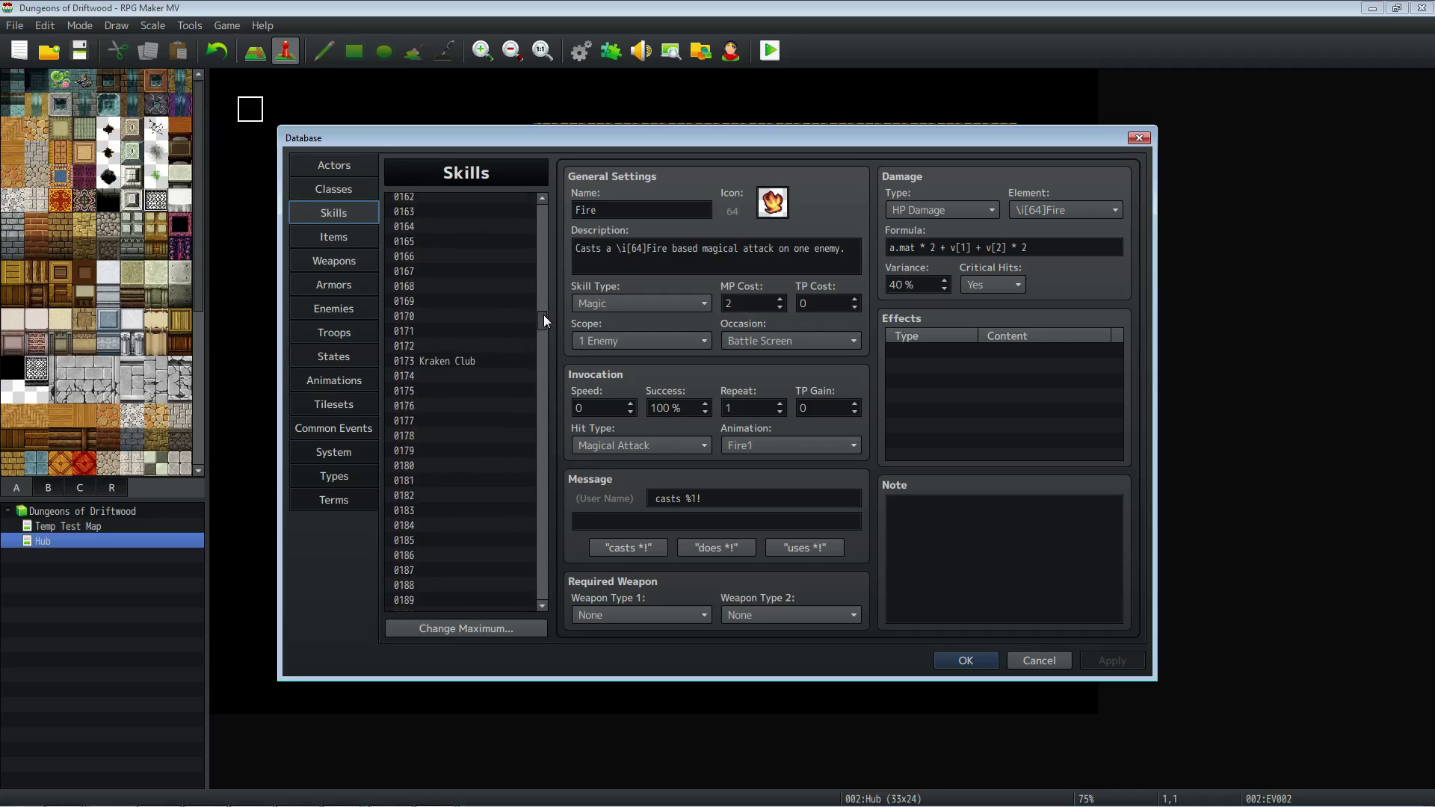
click(468, 361)
click(1013, 556)
double_click(1019, 535)
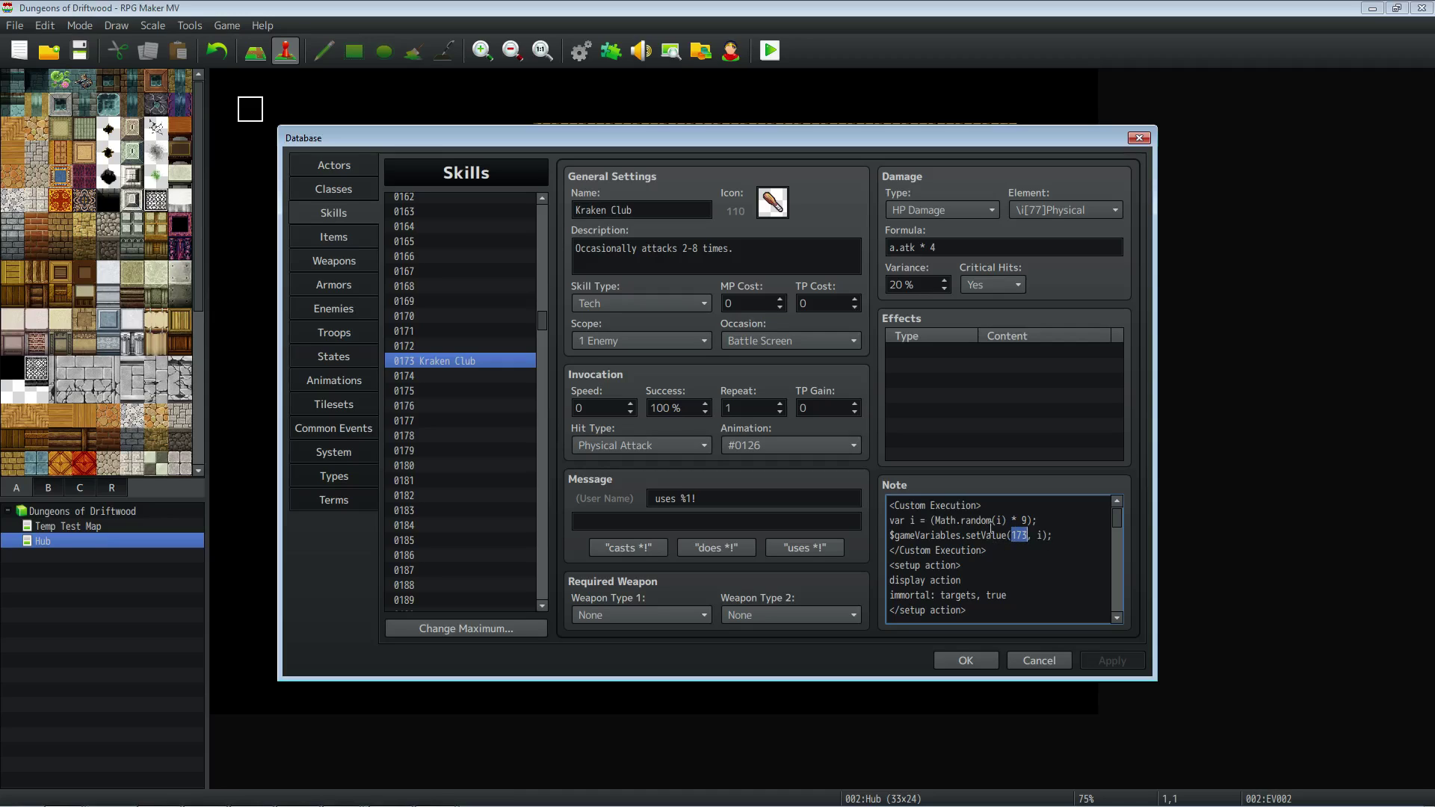
Examine the Custom Execution, setup action and target action code in the Kraken Club skill's note.
scroll(1045, 556, down, 10)
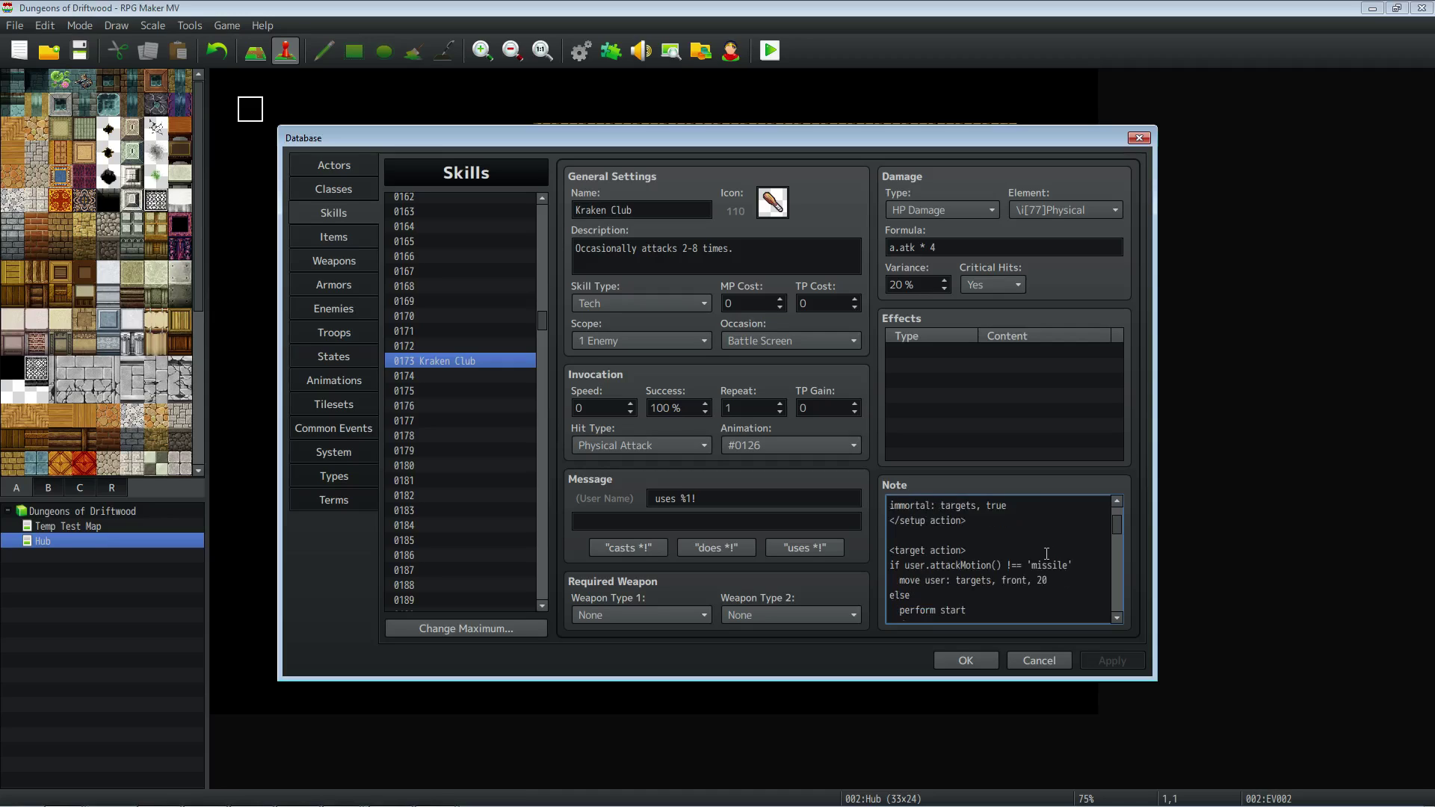
scroll(1018, 549, down, 6)
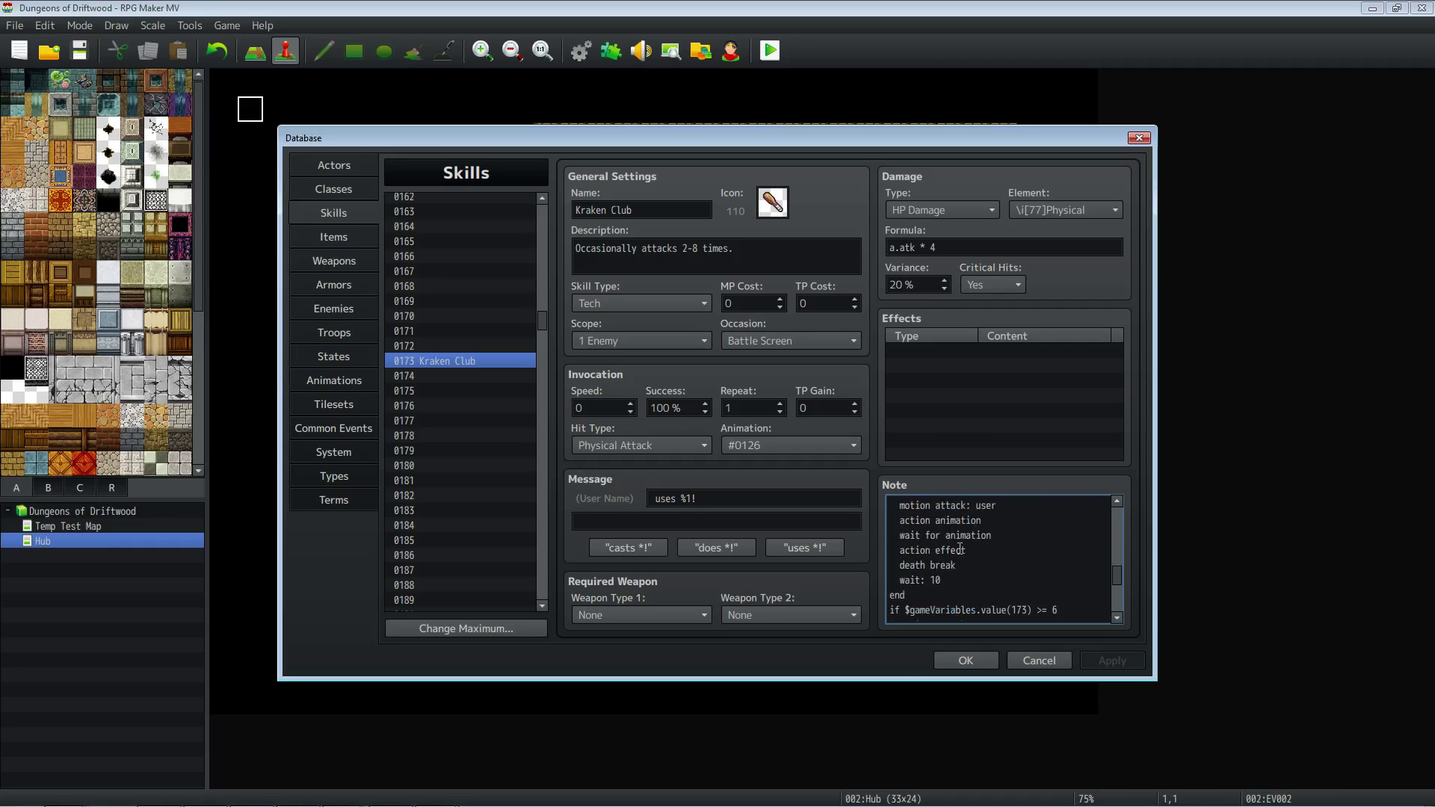
scroll(1038, 555, up, 8)
scroll(1031, 554, up, 6)
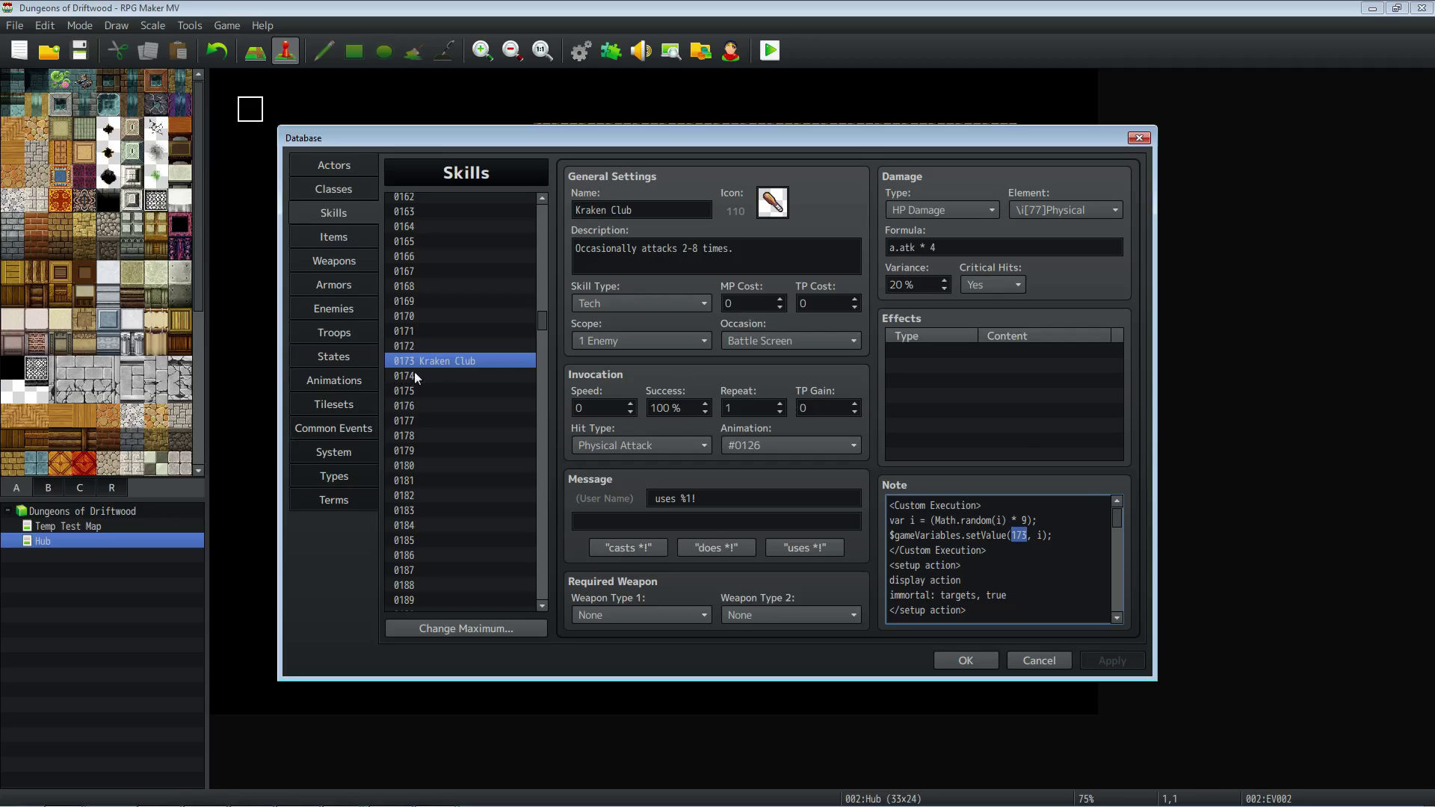
click(957, 519)
drag(1021, 517, 1018, 505)
click(1029, 521)
scroll(998, 521, down, 2)
scroll(997, 521, up, 2)
Open skill 0011 Fire and review its damage formula and equip bonus note.
drag(538, 319, 529, 230)
scroll(478, 263, up, 4)
scroll(489, 281, up, 1)
click(471, 351)
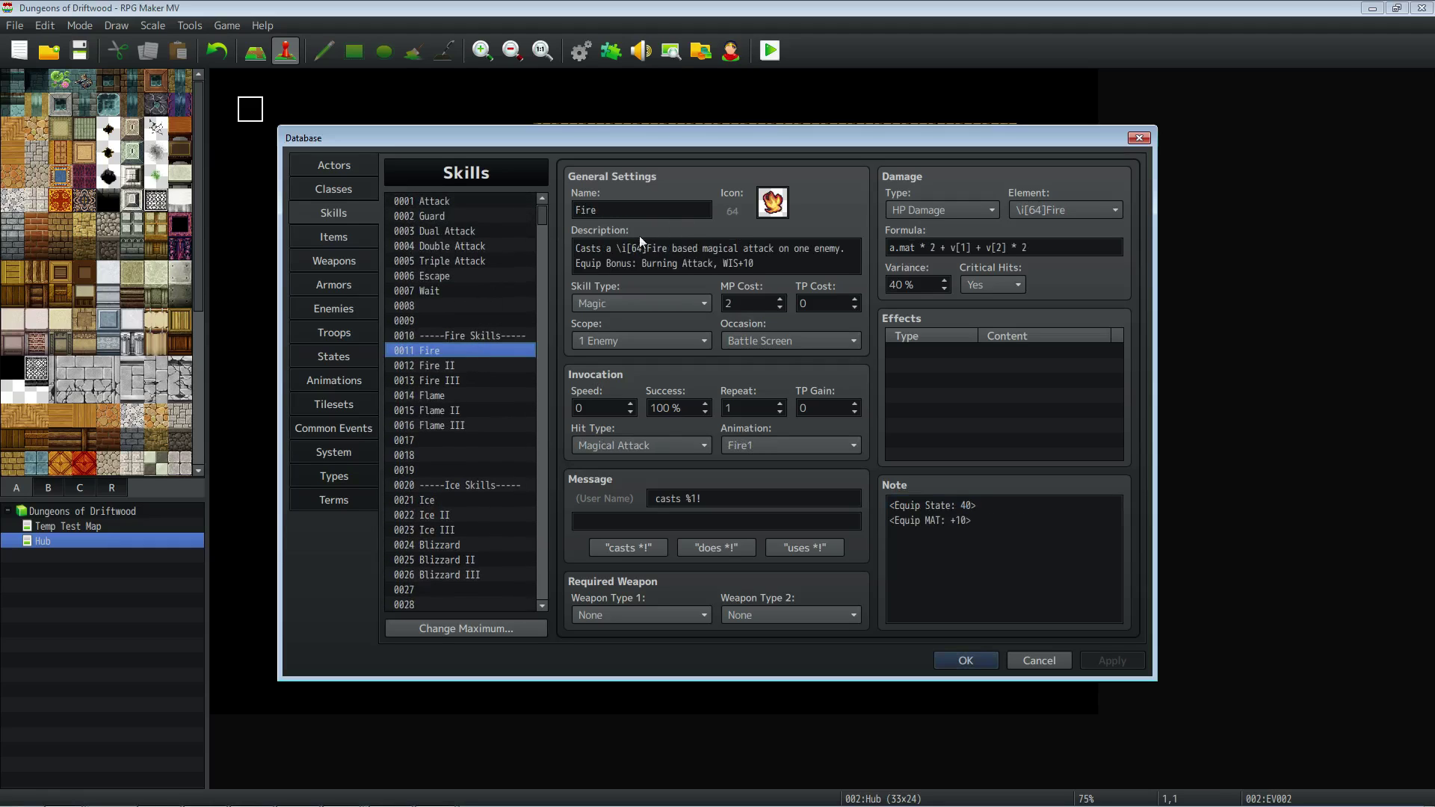
scroll(541, 221, down, 4)
scroll(541, 216, up, 4)
Open the enemy version of Fire (0311) and delete the v[1] + v[2] * 2 terms from its damage formula.
drag(541, 213, 536, 414)
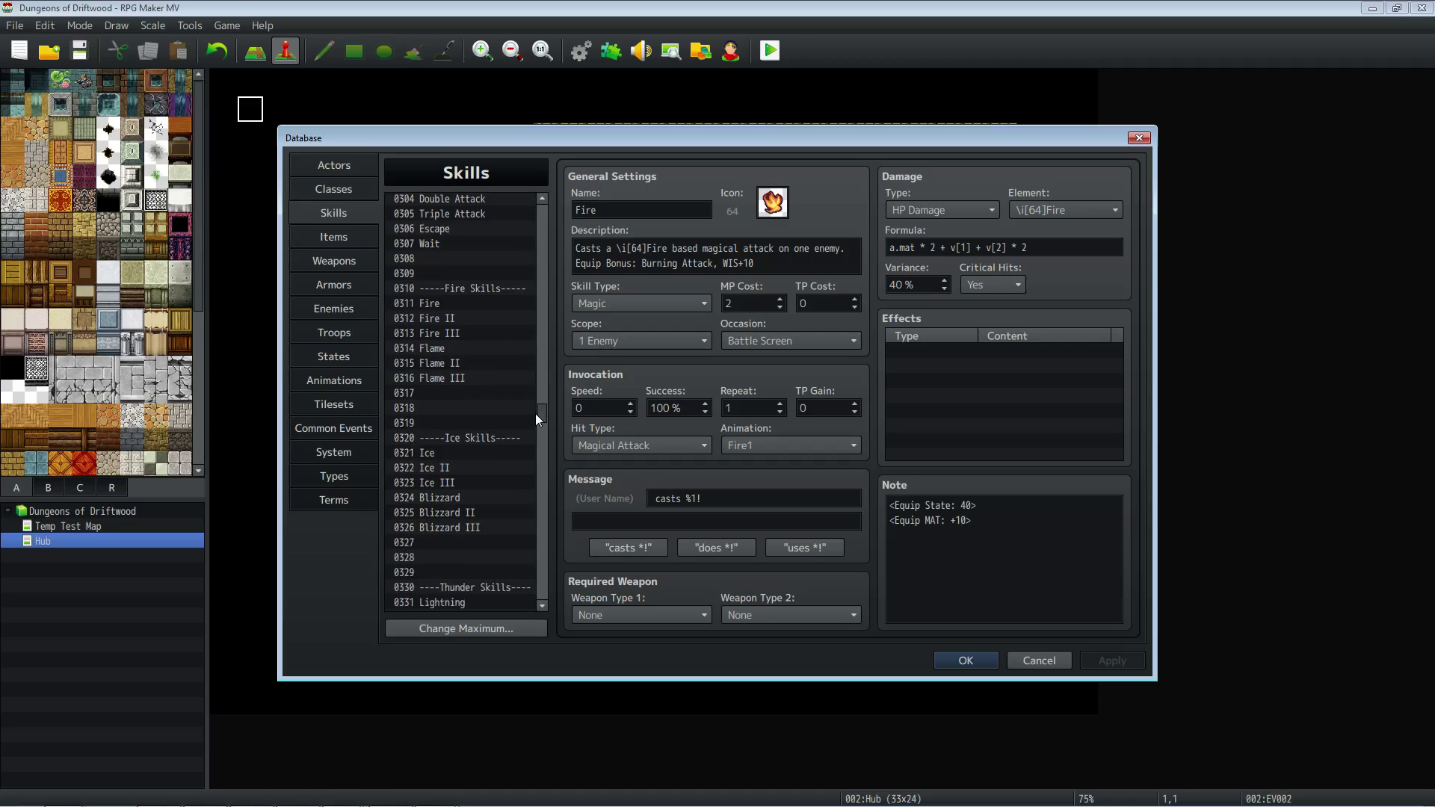
scroll(460, 284, up, 1)
click(462, 359)
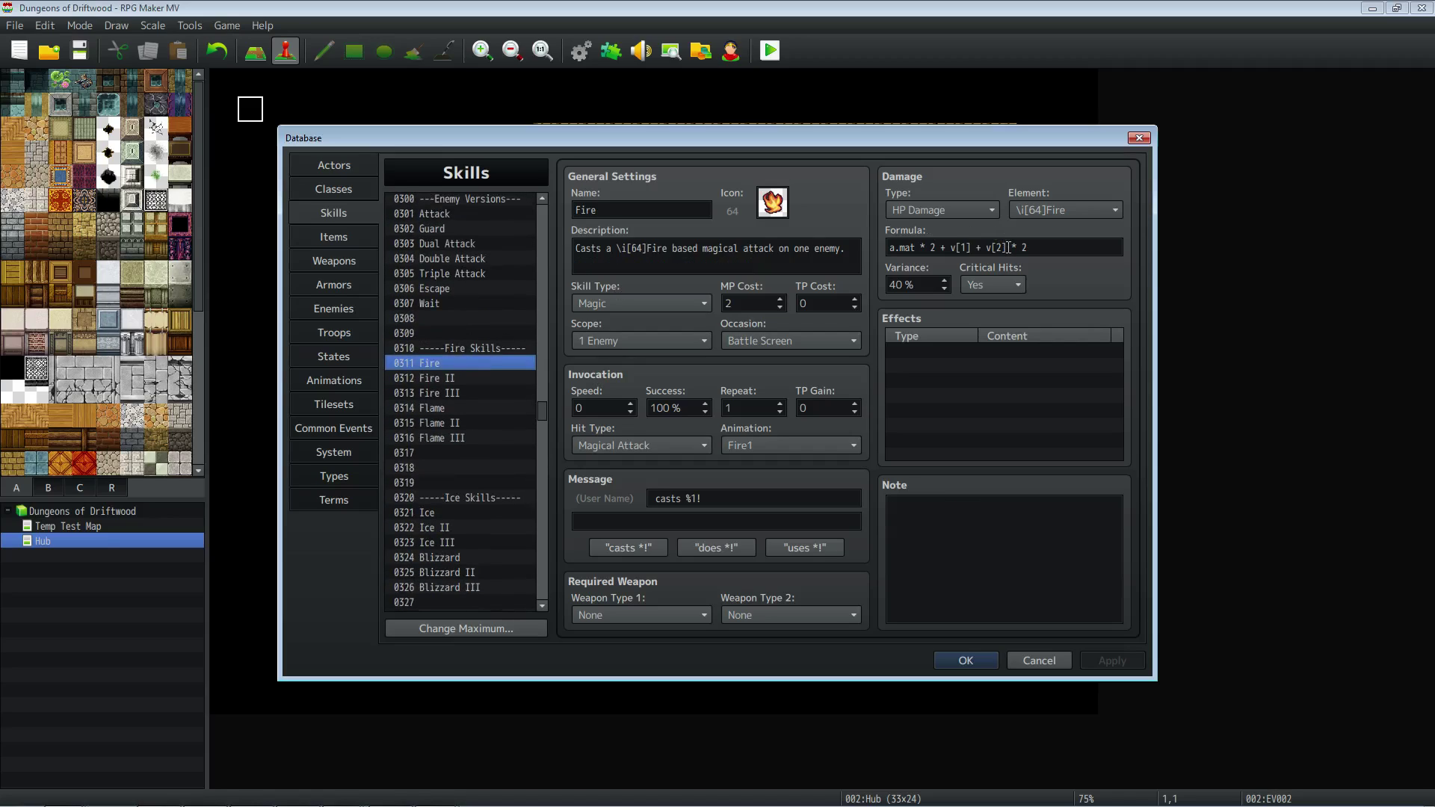
drag(1030, 247, 952, 249)
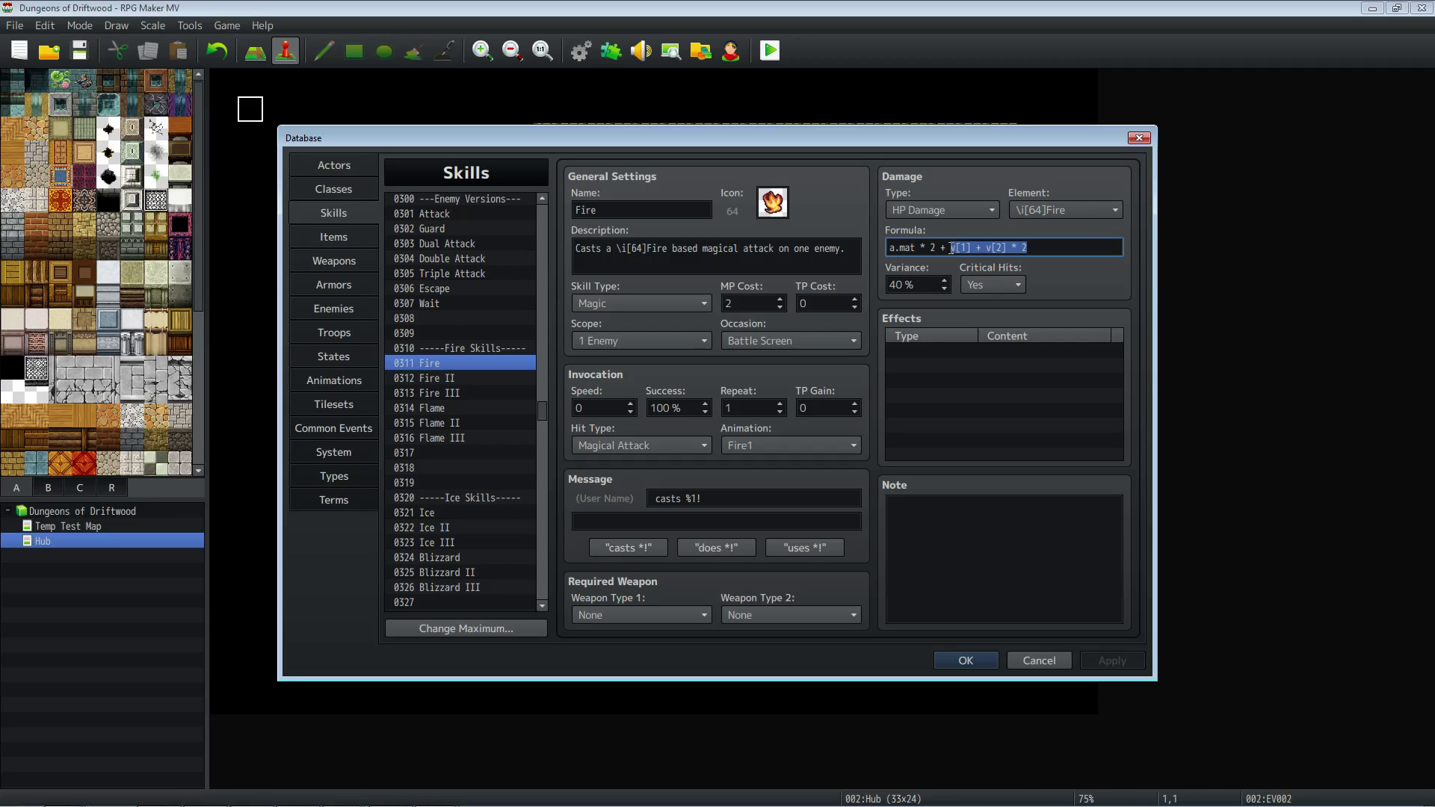
drag(1032, 247, 951, 249)
key(BackSpace)
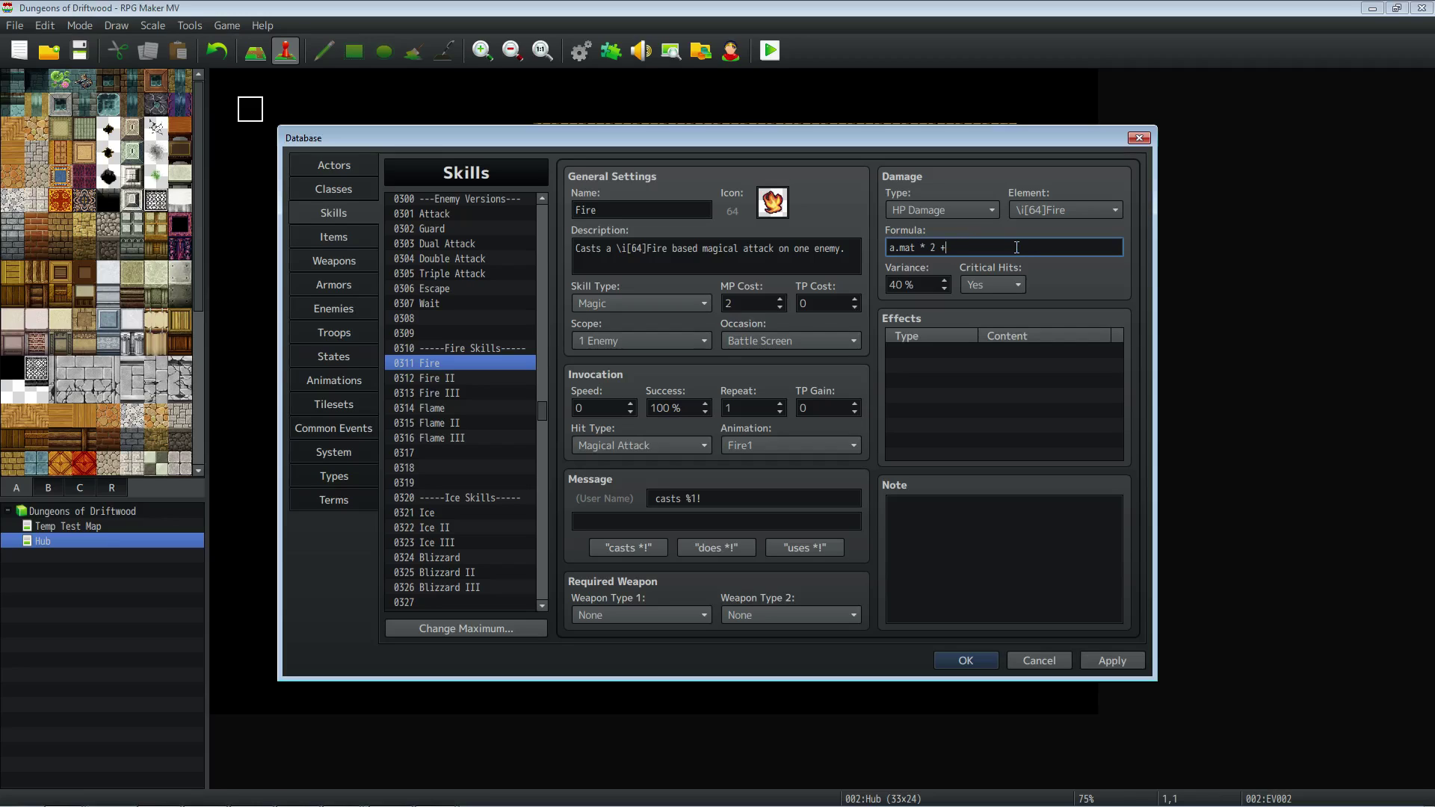
Set the a.mat multiplier in enemy skill 0311 Fire's damage formula to 4.
click(468, 197)
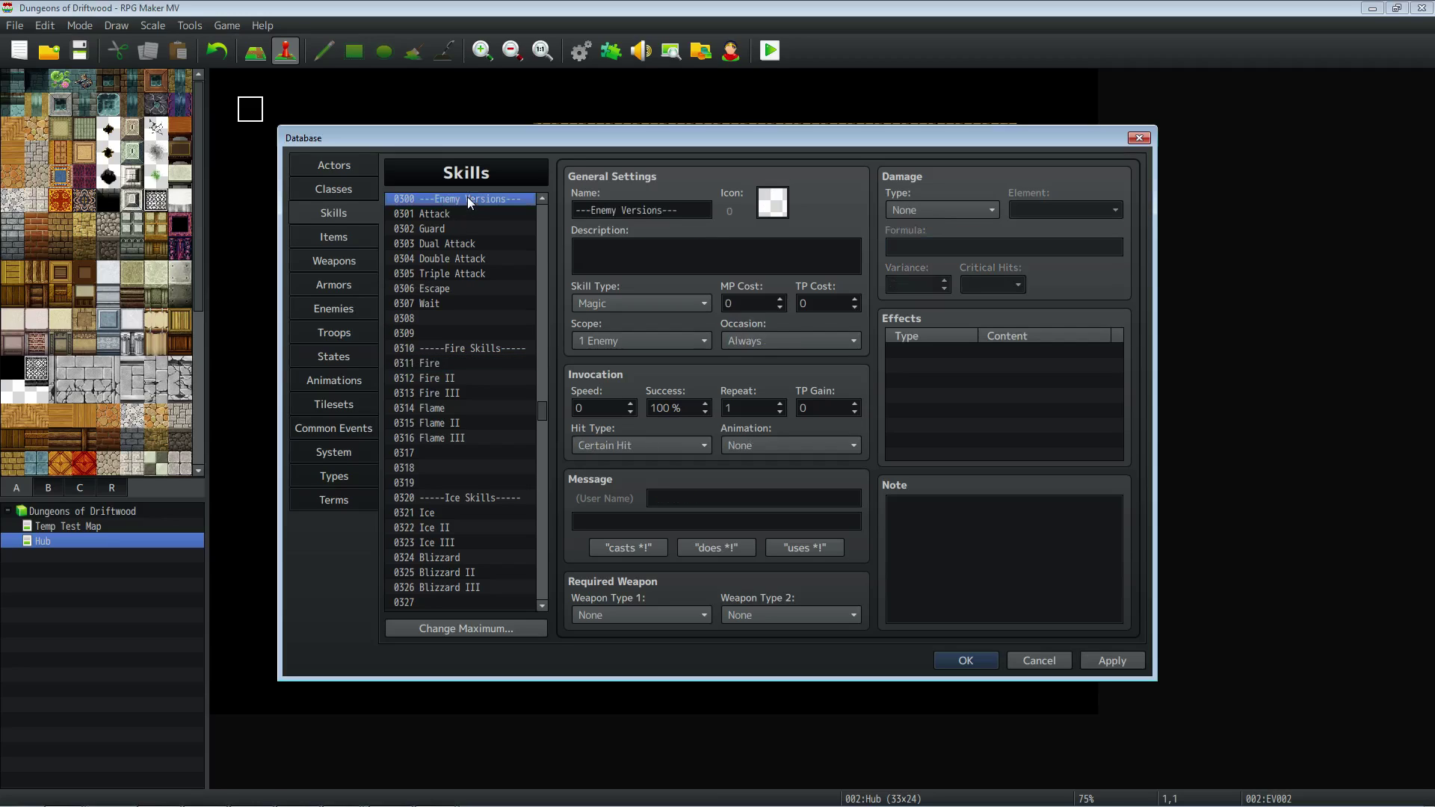
click(465, 366)
drag(888, 248, 952, 248)
click(953, 248)
key(Left)
key(Left)
key(BackSpace)
text(4)
click(960, 247)
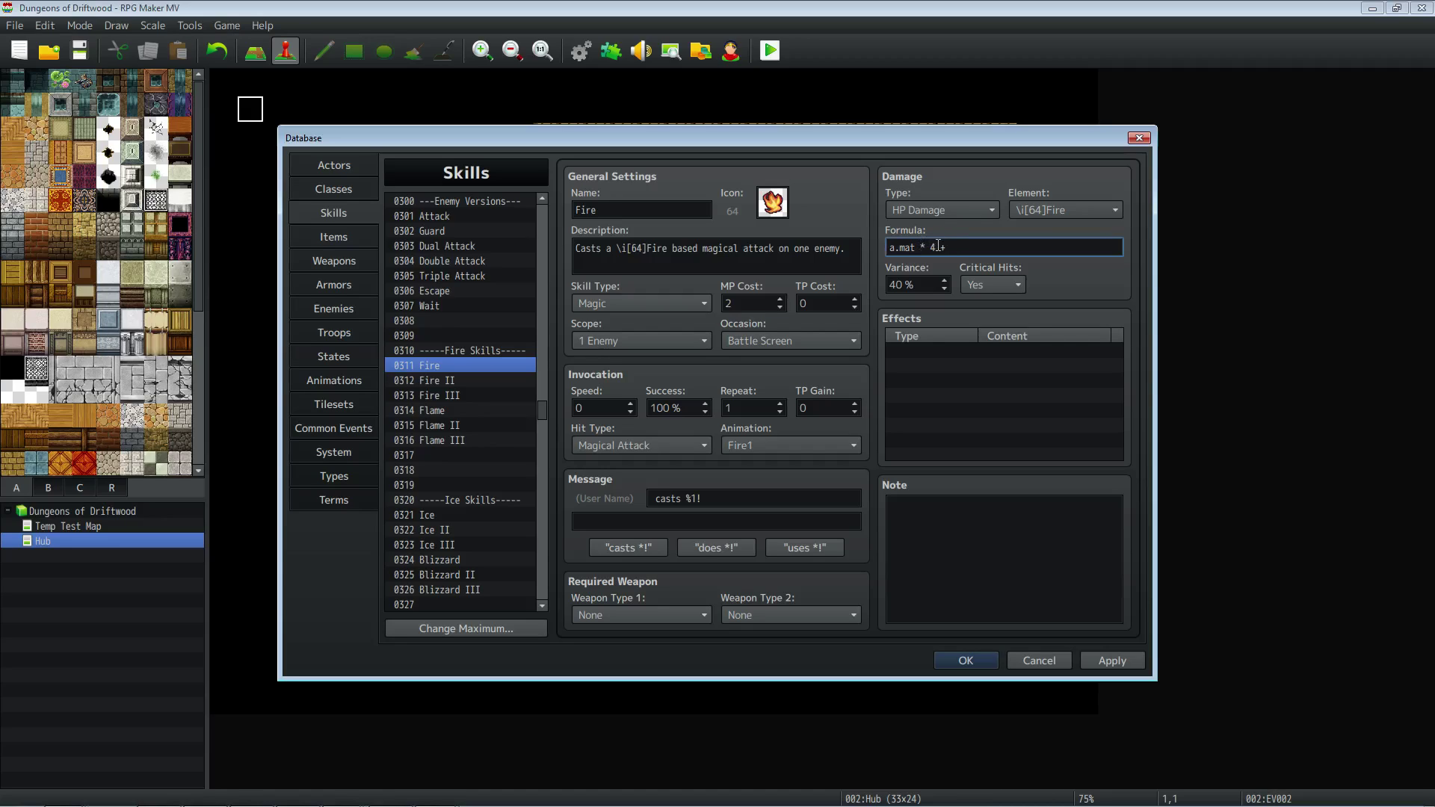
Set the enemy damage formulas of 0312 Fire II to a.mat * 8 and 0313 Fire III to a.mat * 16.
click(480, 381)
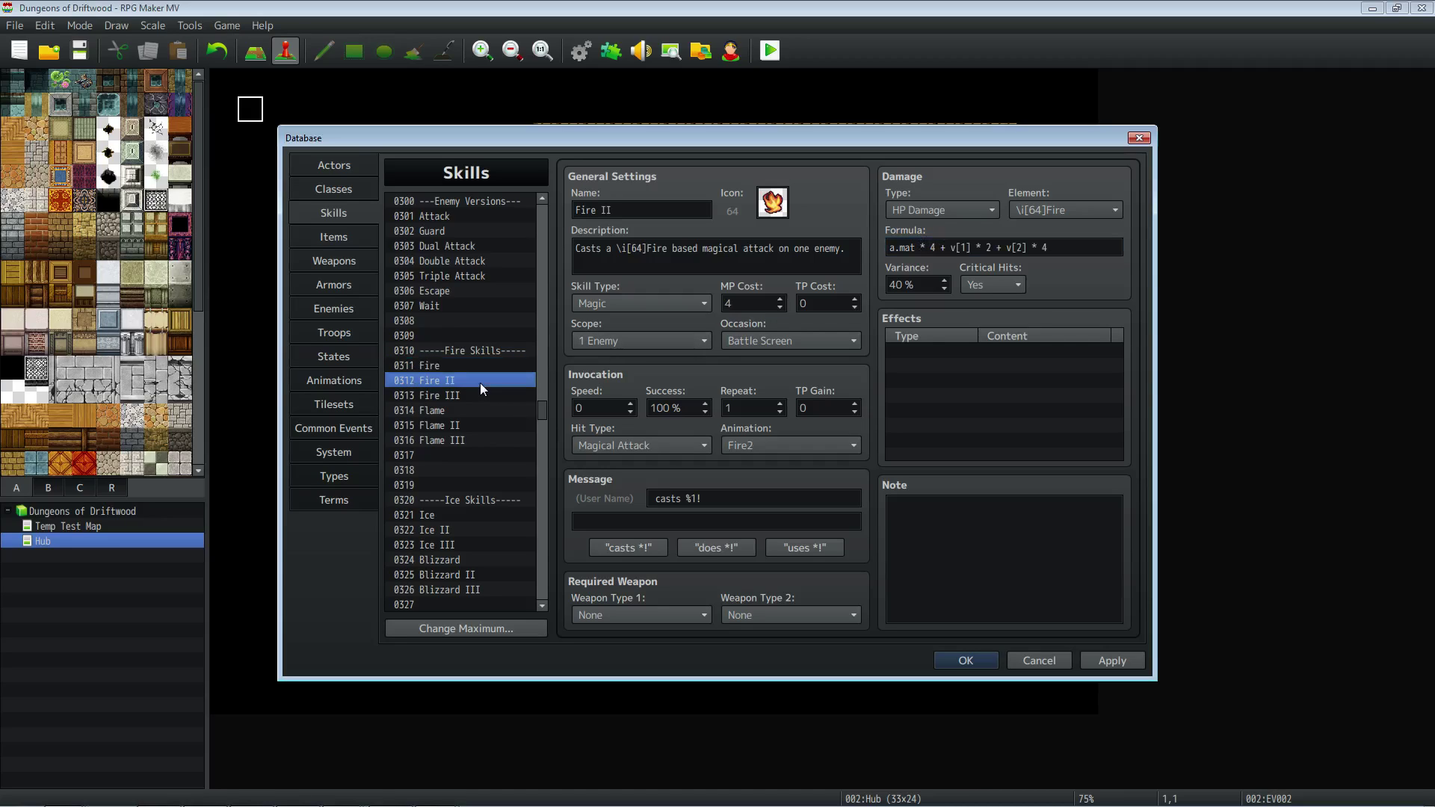
click(486, 366)
click(488, 379)
drag(1066, 248, 936, 249)
click(477, 381)
key(Down)
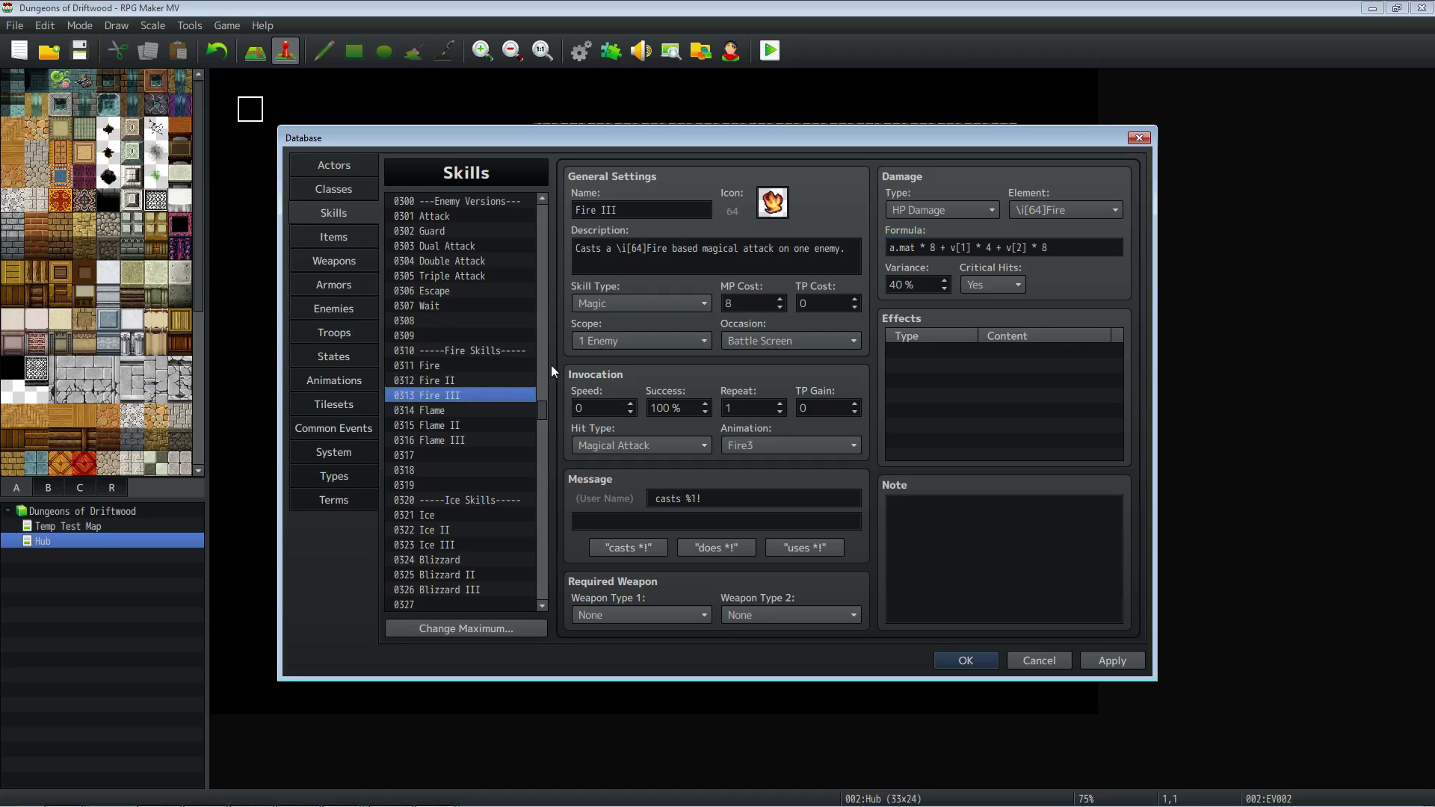
drag(1076, 251, 930, 249)
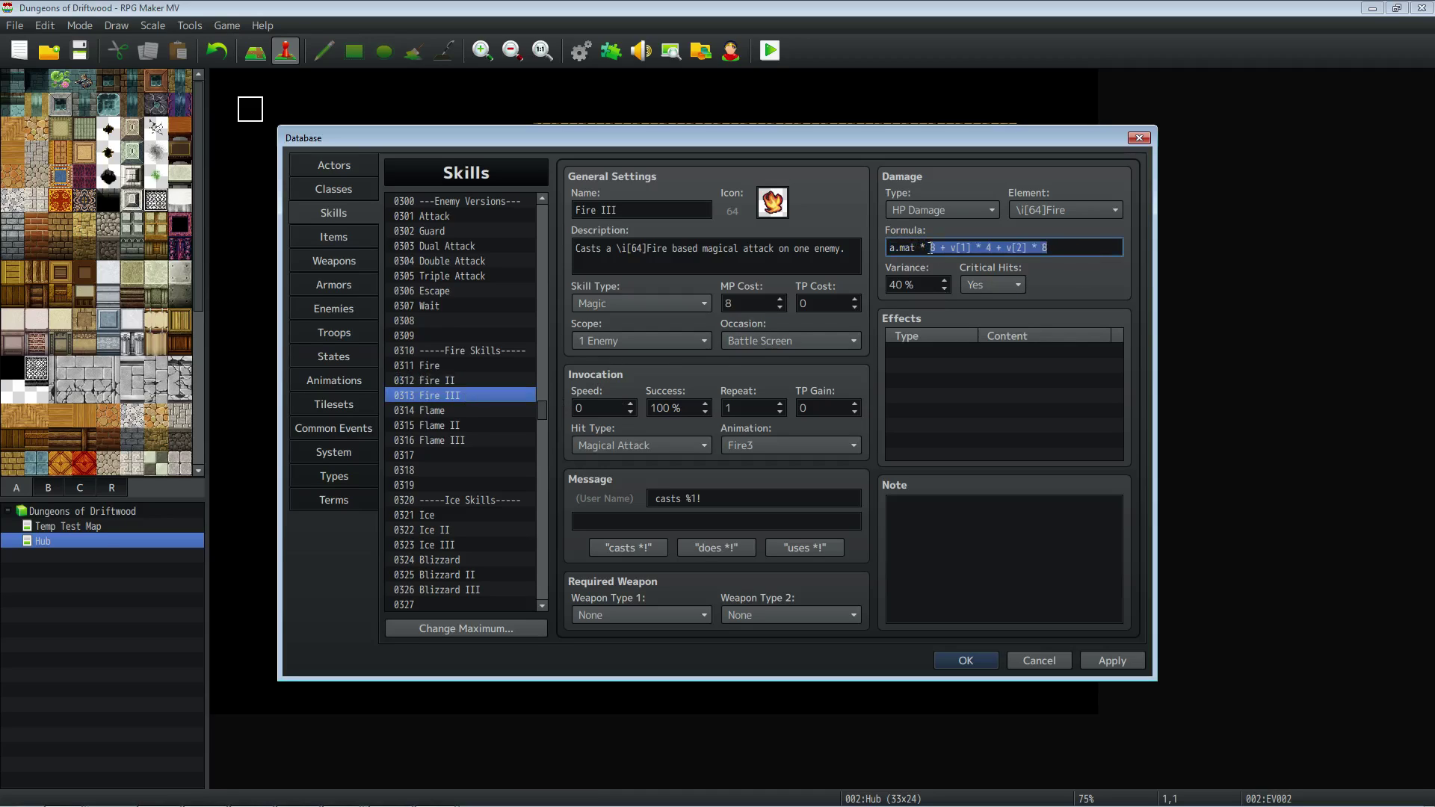
text(16)
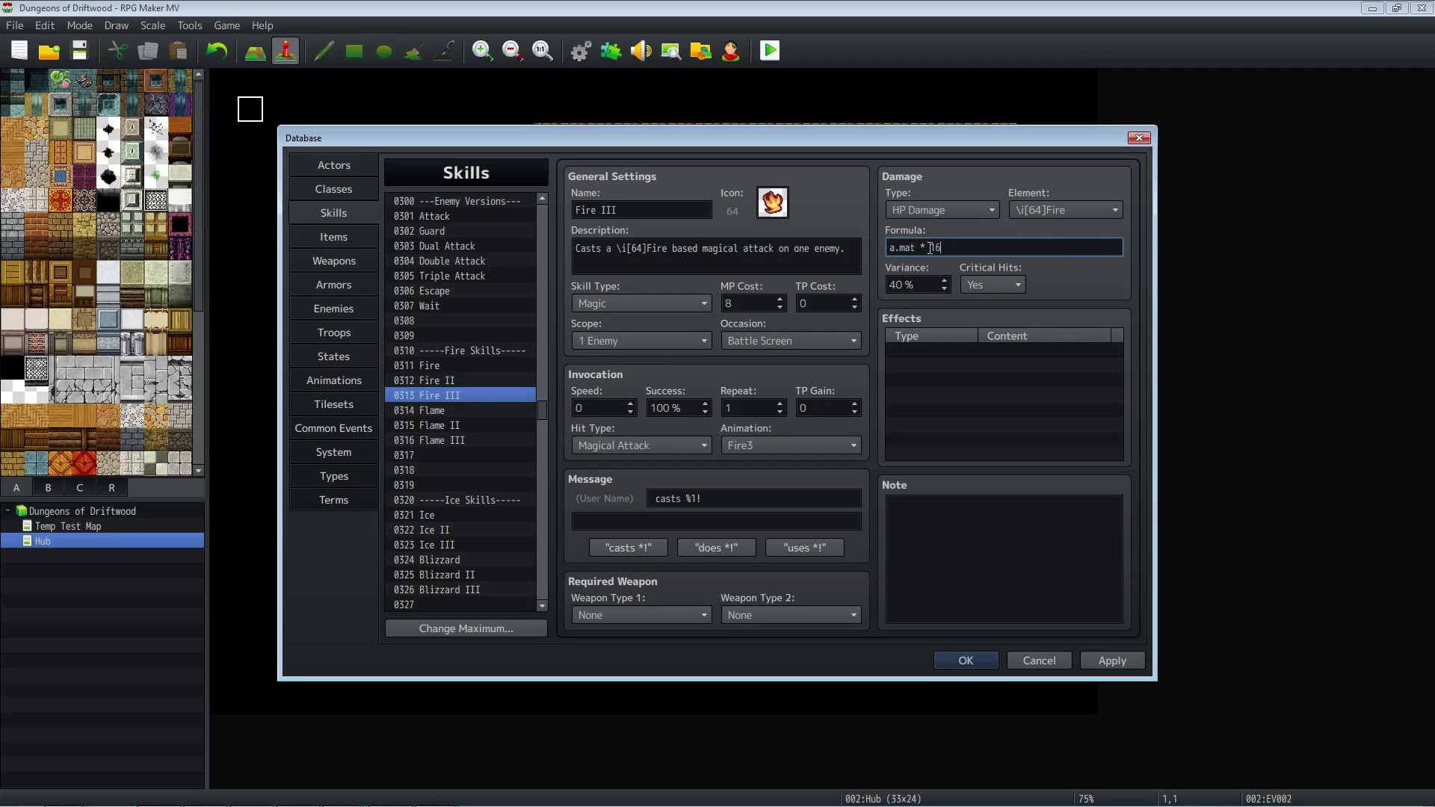
Set the damage formula of enemy skill 0314 Flame to a.mat * 8 and apply the database changes.
click(472, 409)
drag(1061, 249, 933, 255)
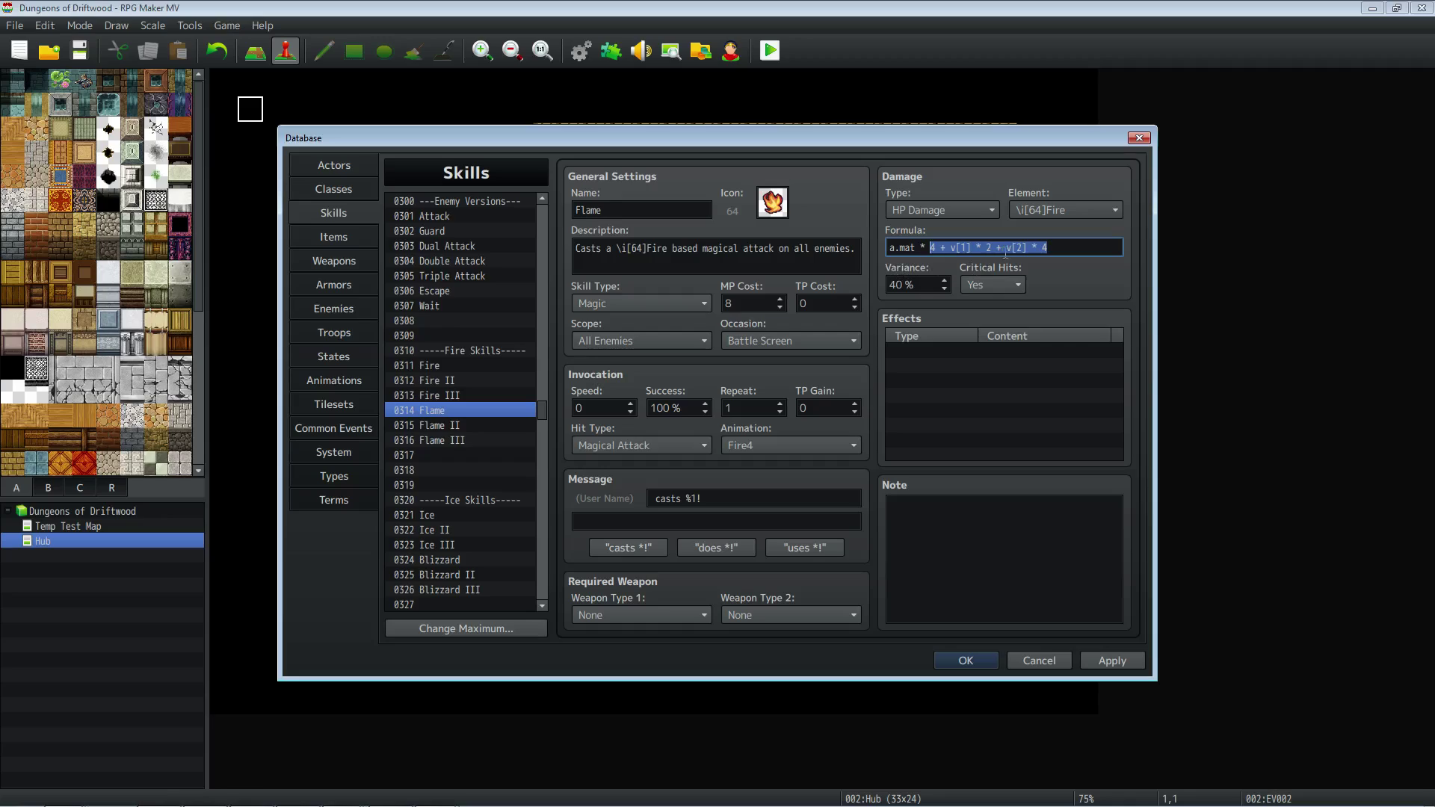
text(8)
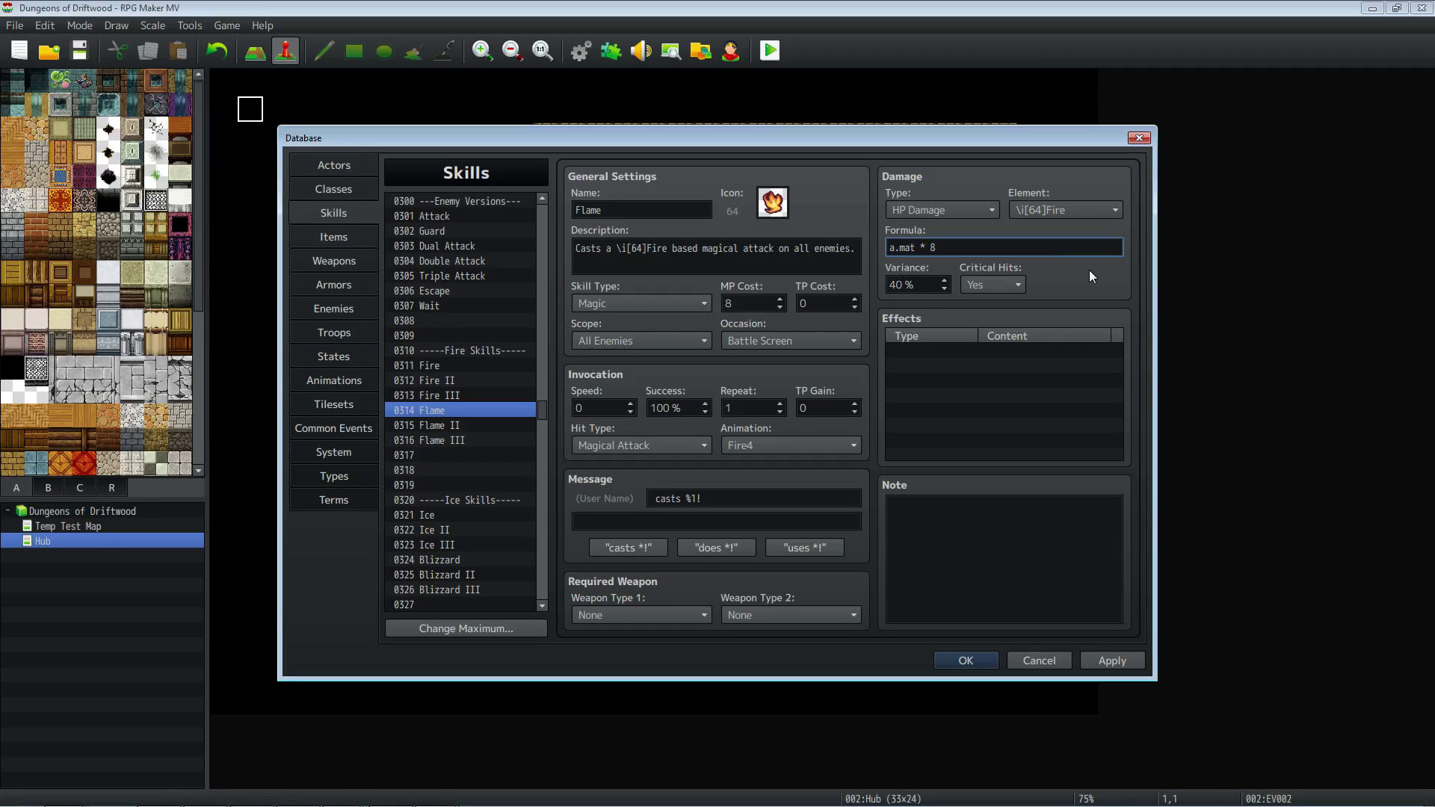
click(1121, 655)
Set the enemy damage formulas of 0315 Flame II to a.mat * 16 and 0316 Flame III to a.mat * 32.
click(455, 427)
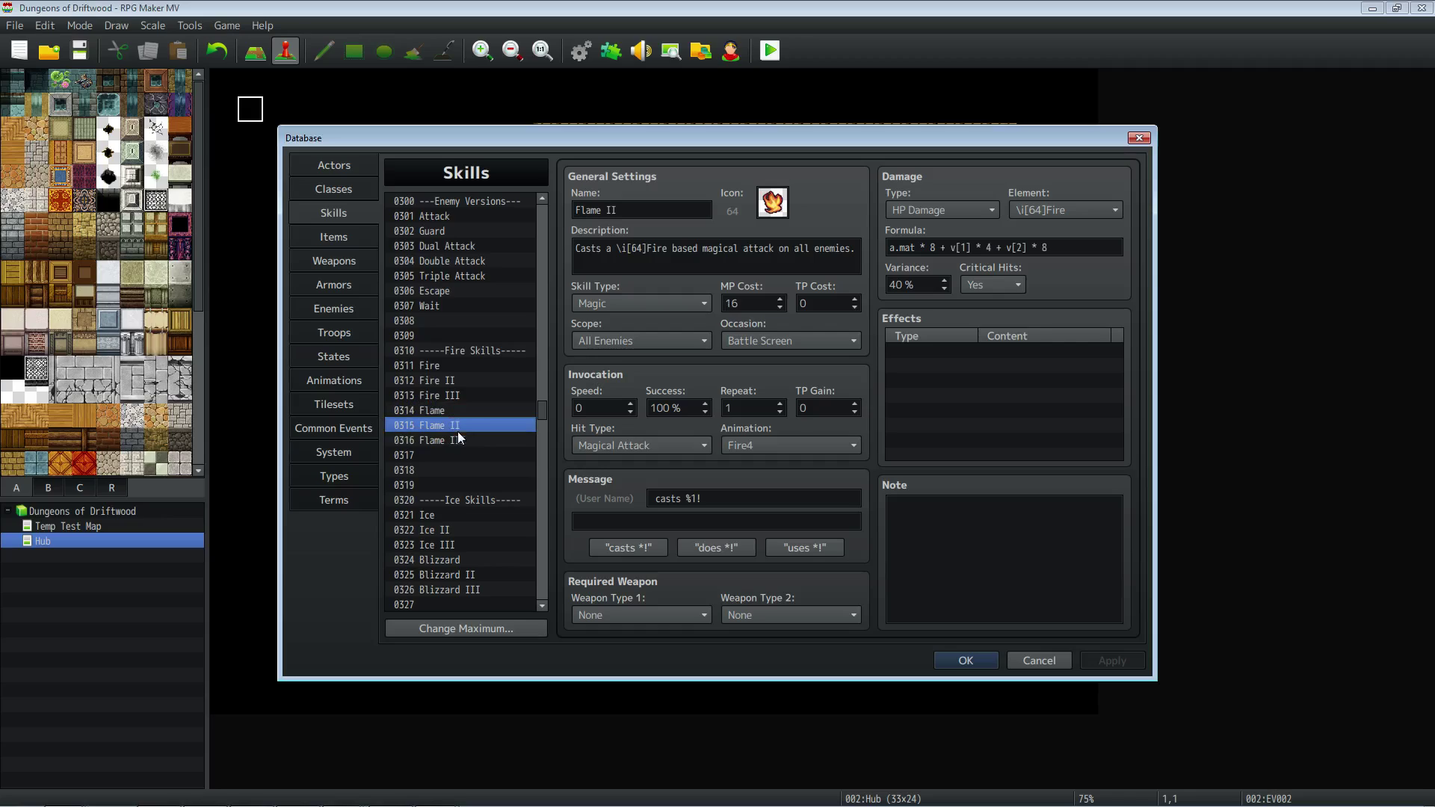
click(1047, 247)
drag(1049, 247, 932, 247)
text(16)
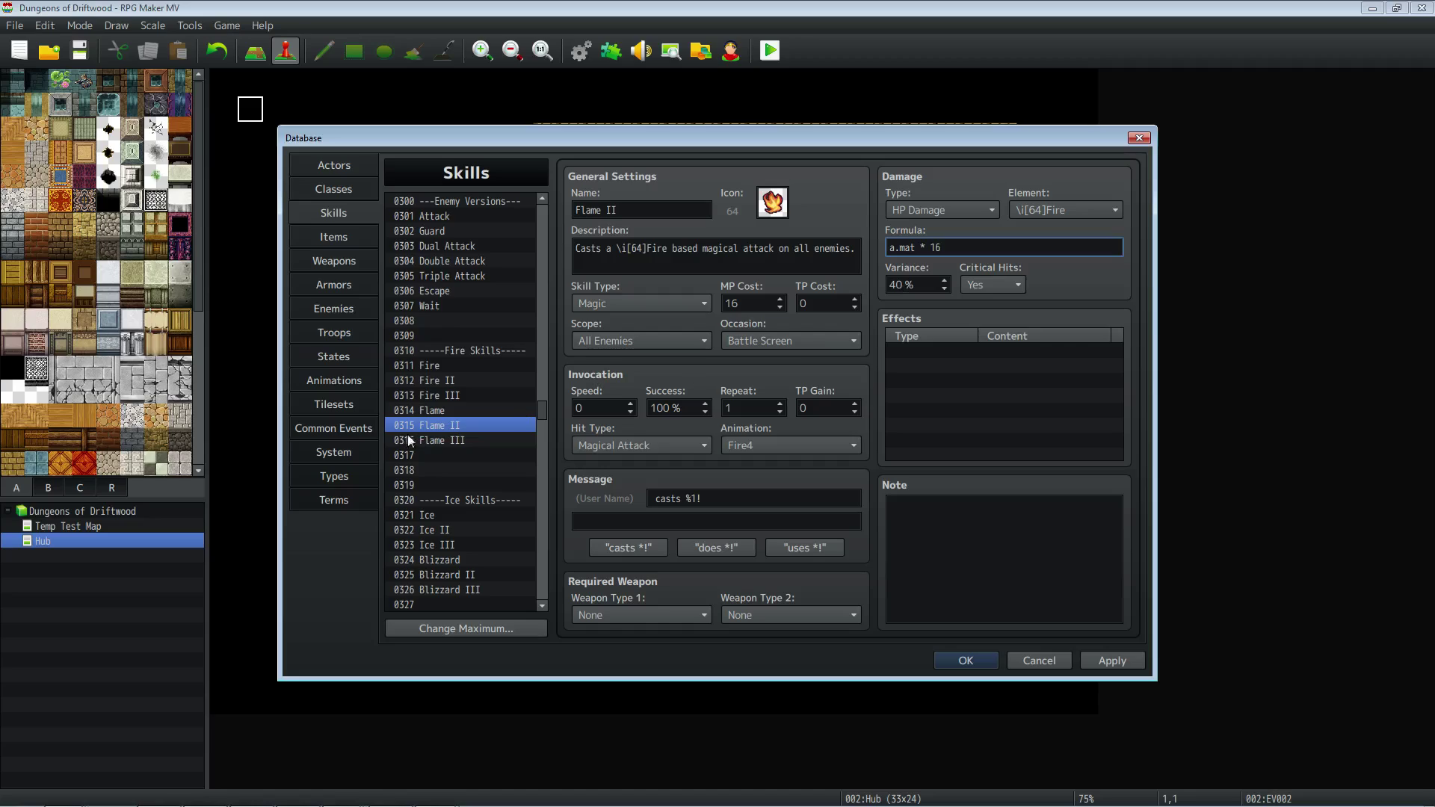
click(429, 440)
click(1046, 248)
drag(1057, 248, 930, 249)
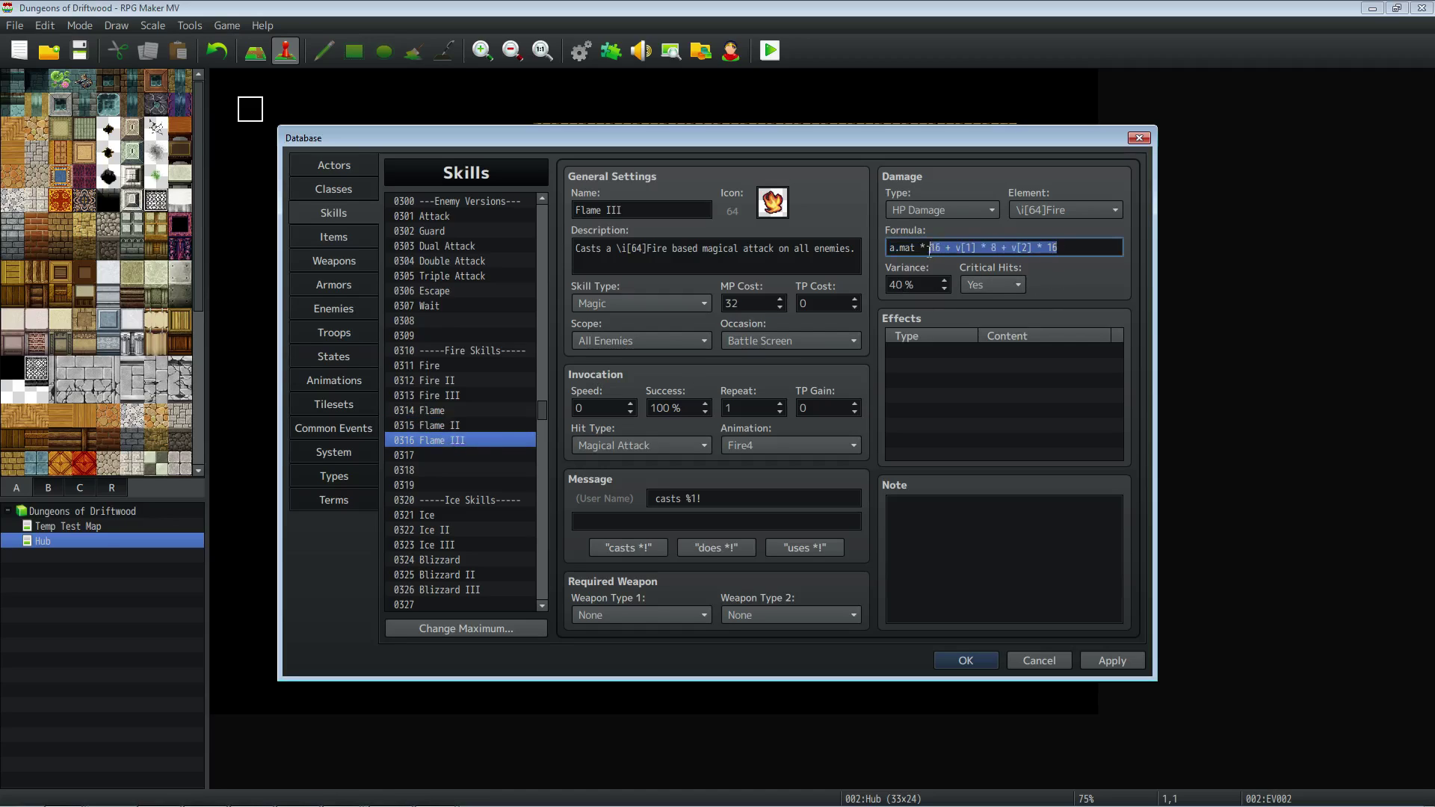
text(32)
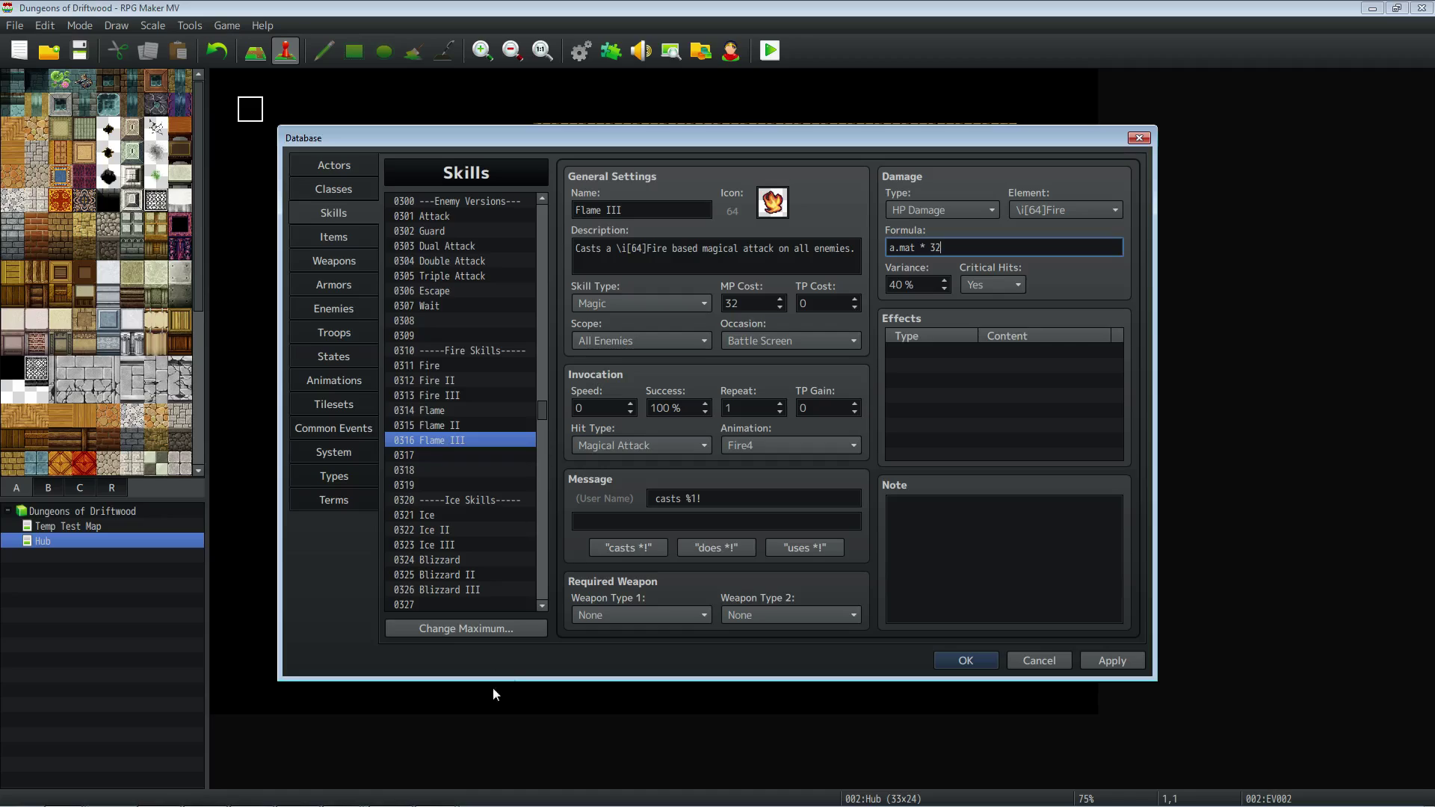
Return to enemy skill 0311 Fire and look up the Fire Resist variable number in the Dungeons of Driftwood Notes in Sublime Text.
drag(477, 366, 473, 401)
click(472, 425)
click(460, 367)
click(464, 393)
click(468, 364)
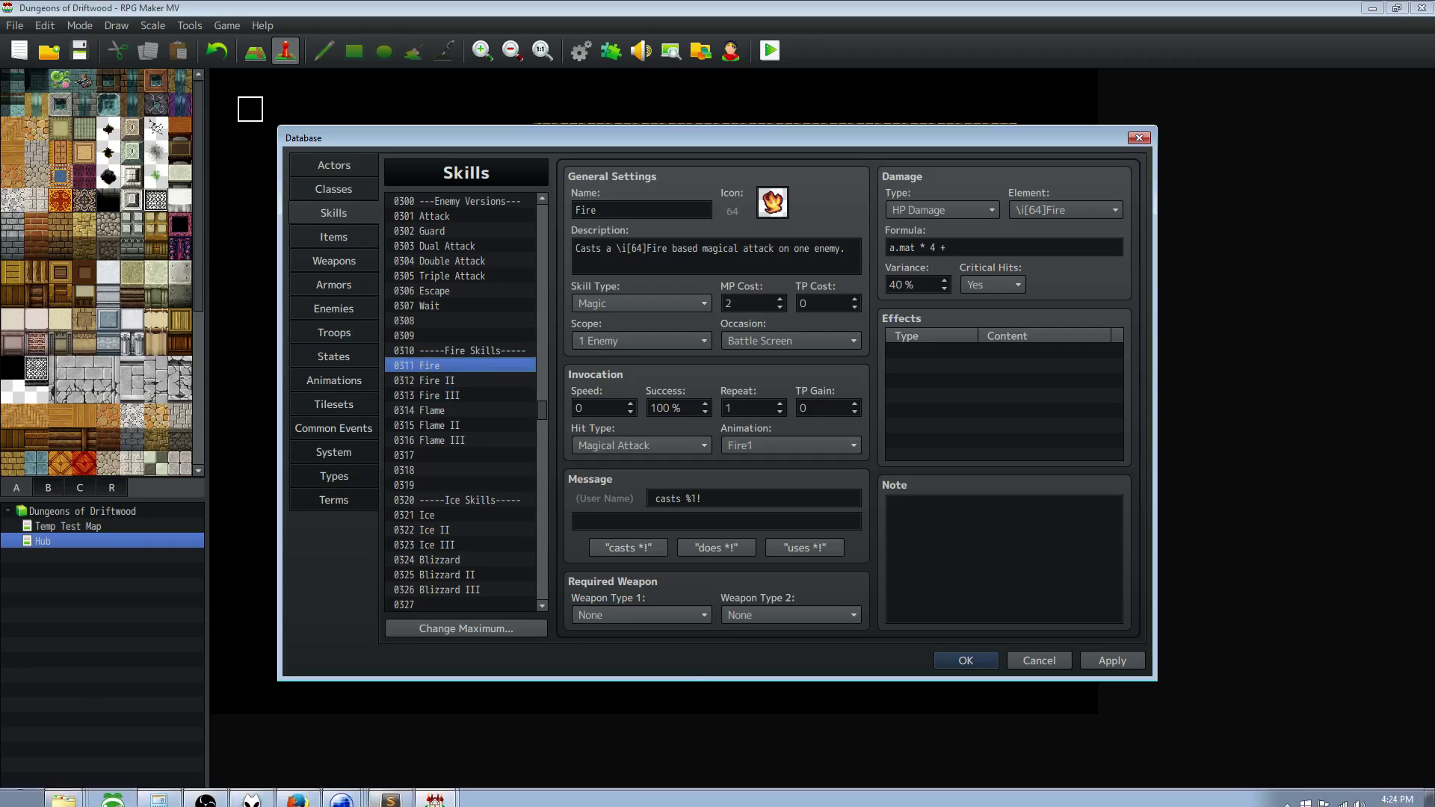
key(alt+Tab)
drag(698, 201, 1126, 281)
click(1039, 431)
drag(1001, 434, 1012, 434)
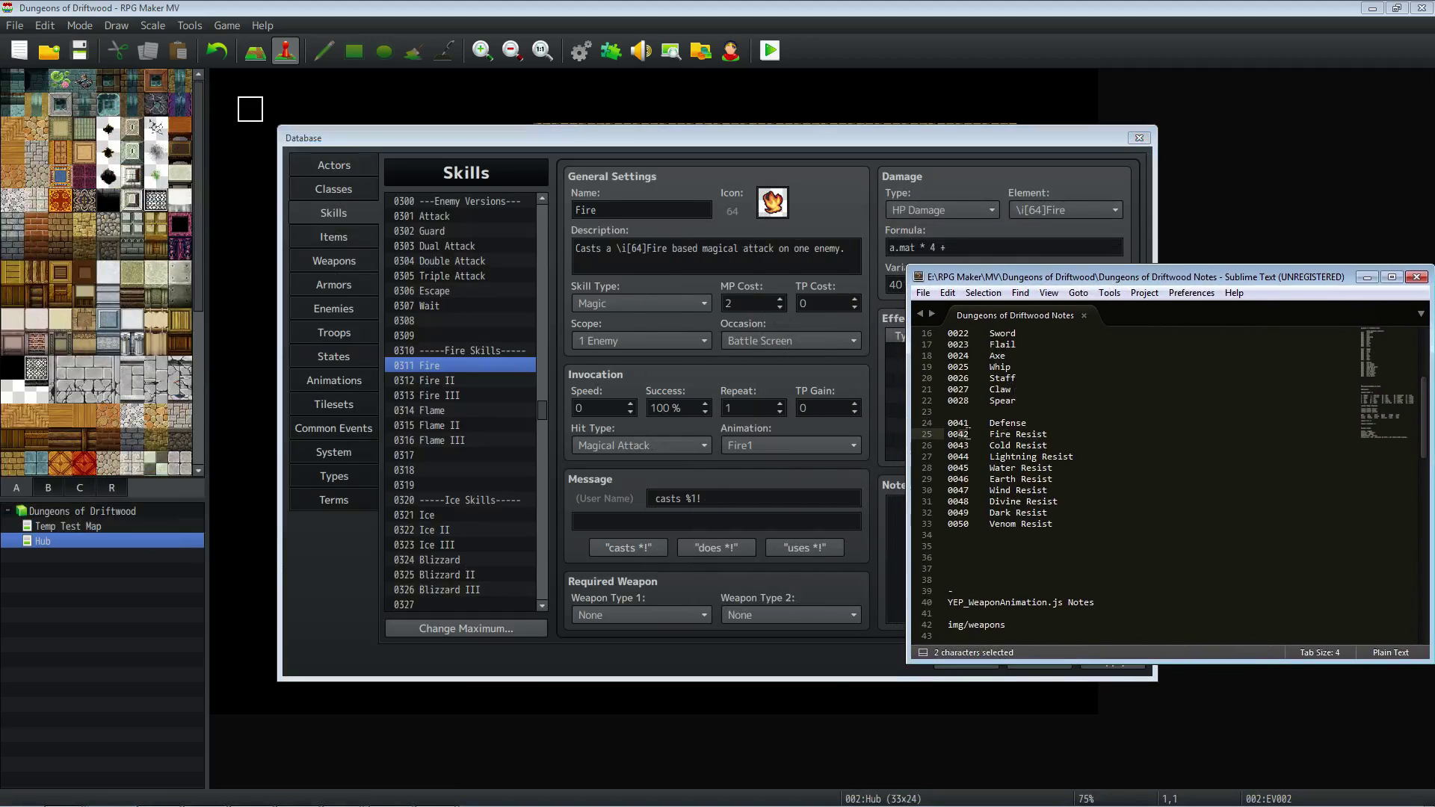
drag(1123, 275, 0, 143)
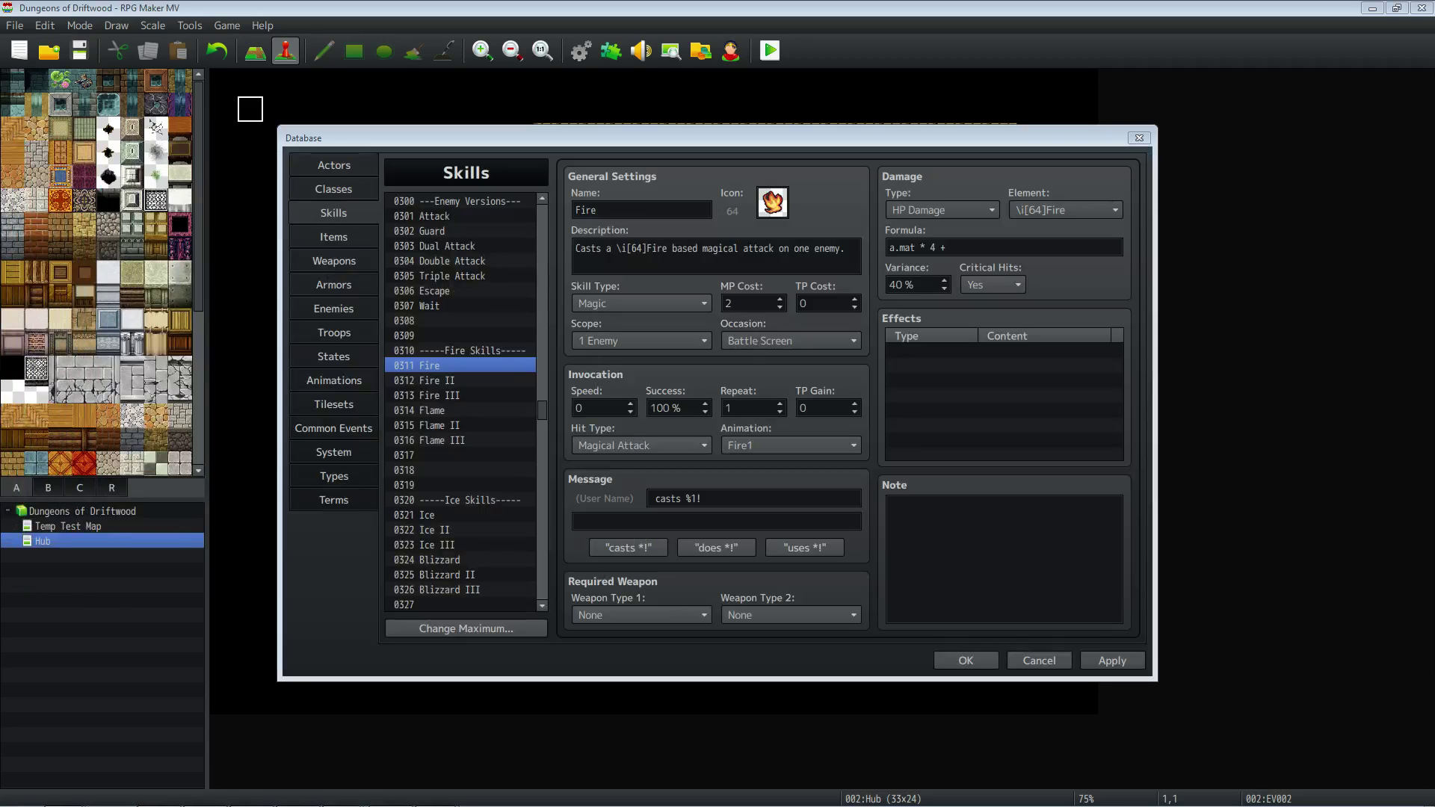
Complete enemy Fire's damage formula as a.mat * 4 - v[42] - b.mdf and apply the change.
click(896, 290)
click(988, 246)
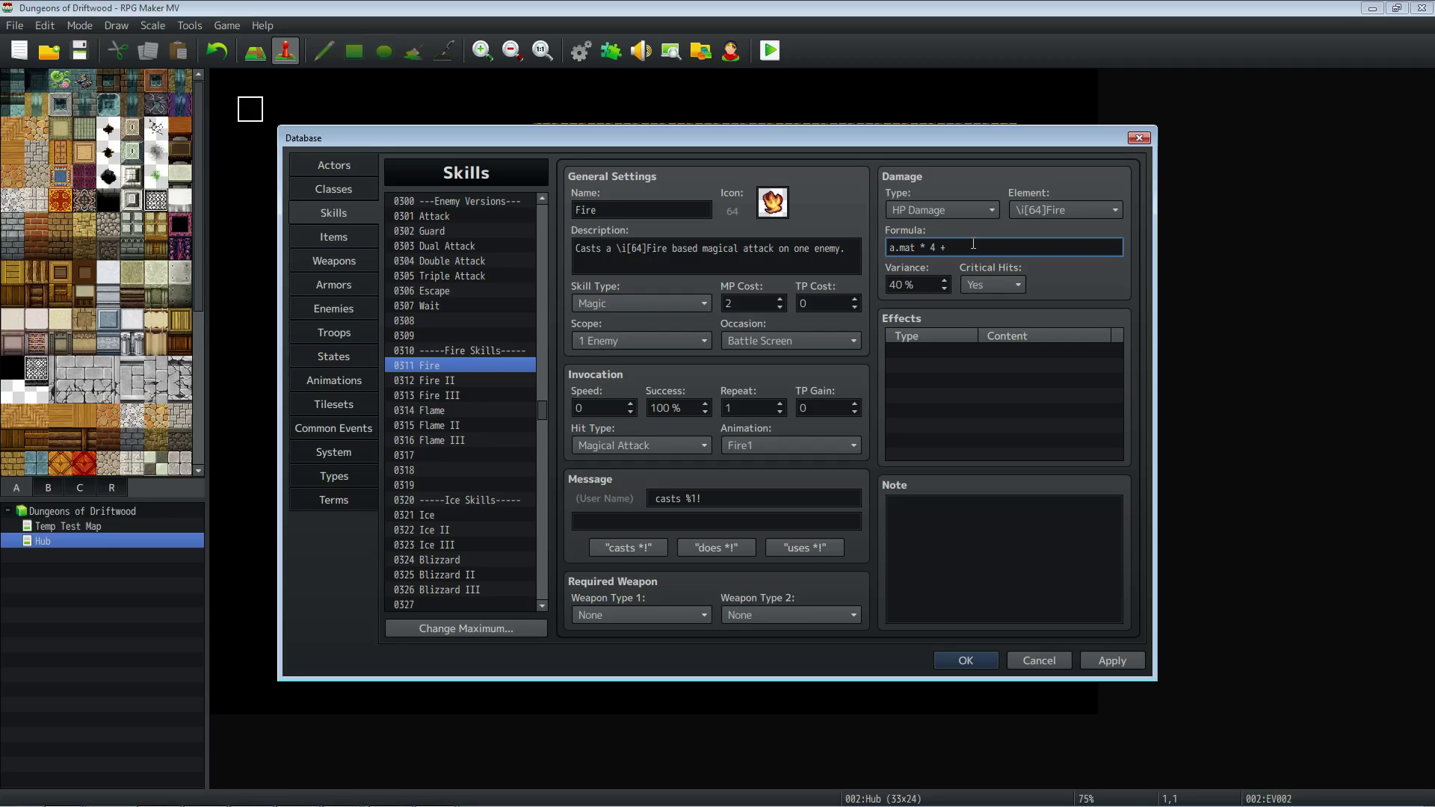
text(v[42])
text(df)
click(992, 248)
click(979, 250)
key(shift+Left)
key(shift+Left)
key(shift+Left)
key(shift+Left)
key(shift+Left)
click(1101, 246)
key(shift+Left)
key(shift+Left)
key(shift+Left)
key(shift+Left)
key(shift+Left)
click(1031, 248)
click(1111, 661)
Multiply the v[42] term by 2 in enemy skill 0311 Fire's damage formula.
click(1045, 248)
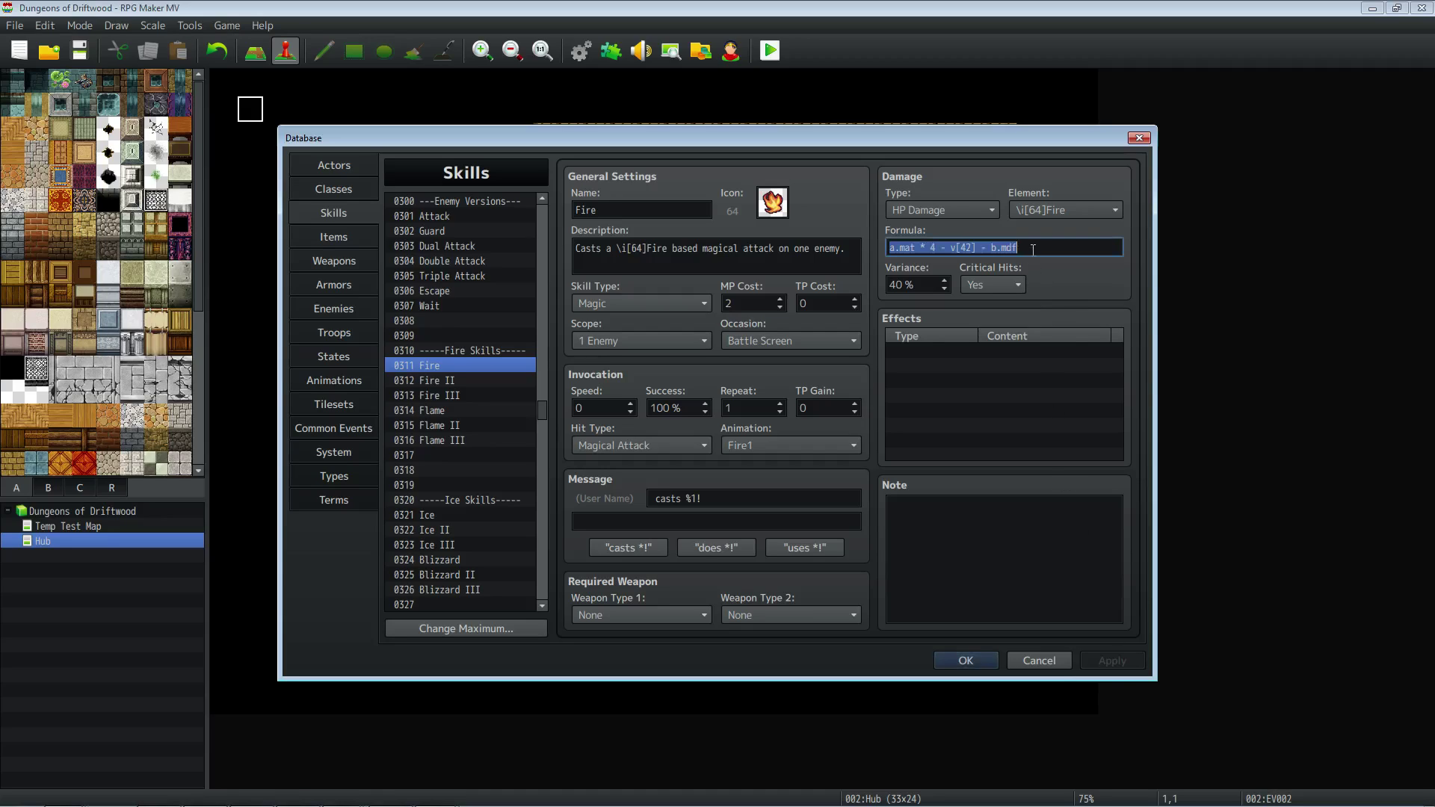
click(465, 381)
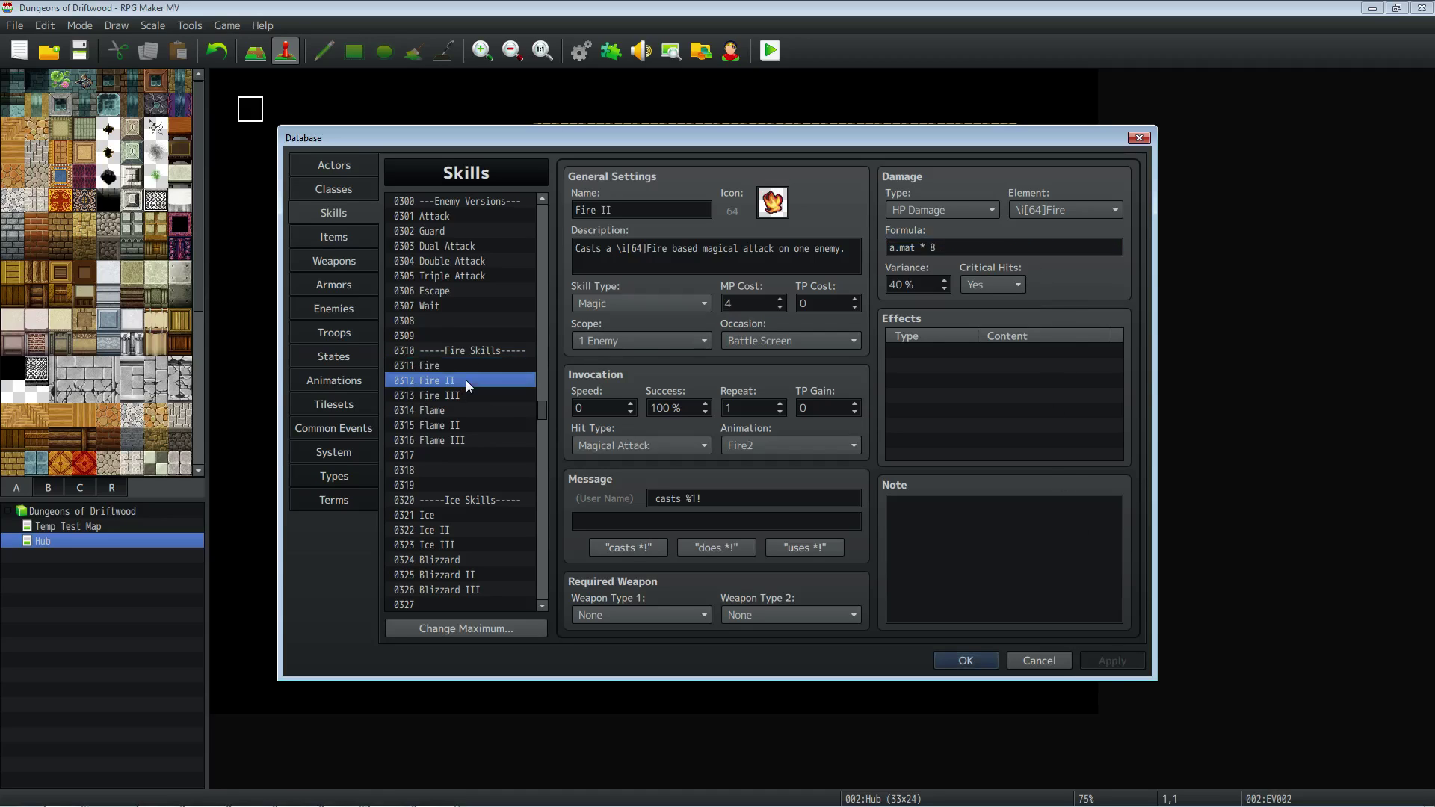
click(473, 366)
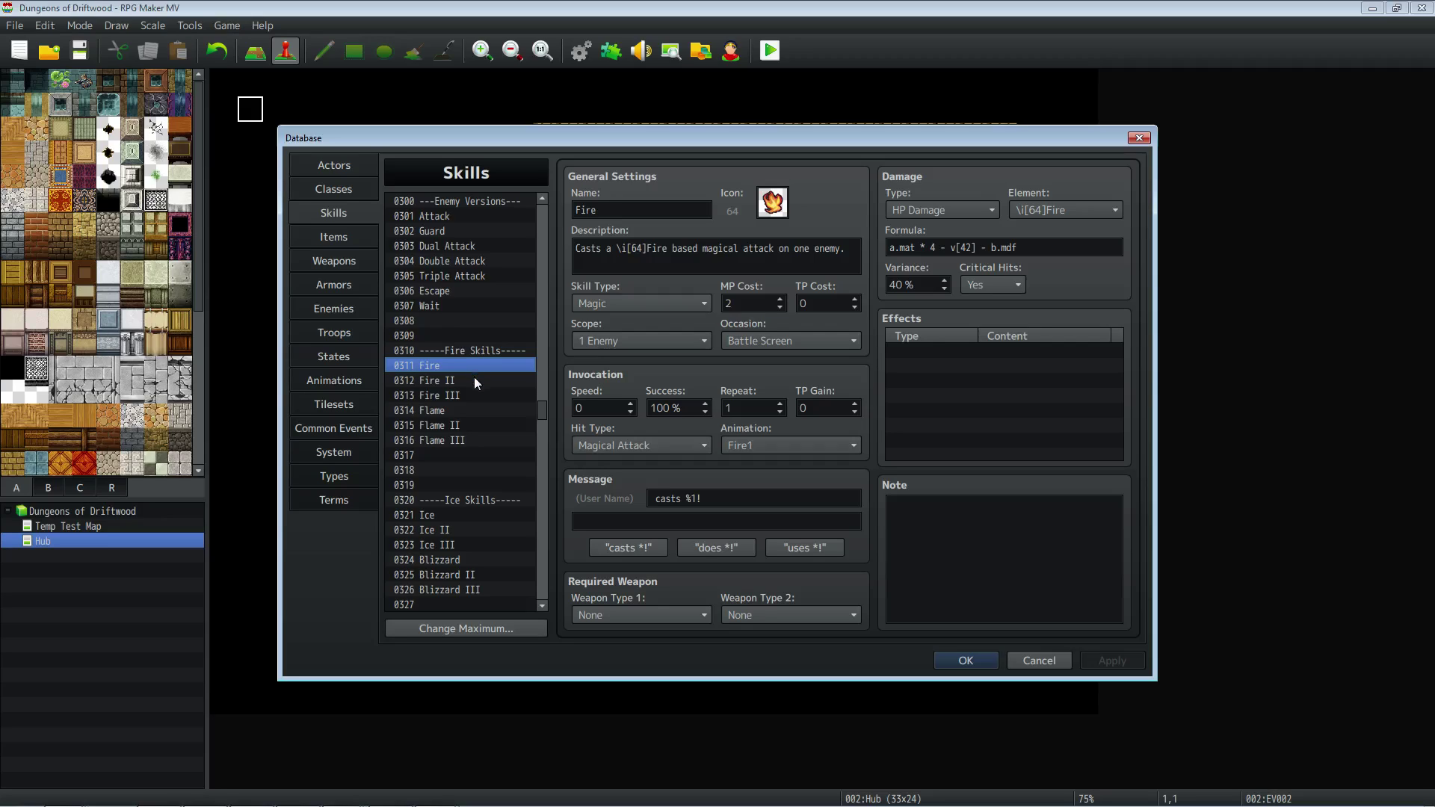
click(474, 375)
click(474, 365)
triple_click(983, 251)
click(983, 251)
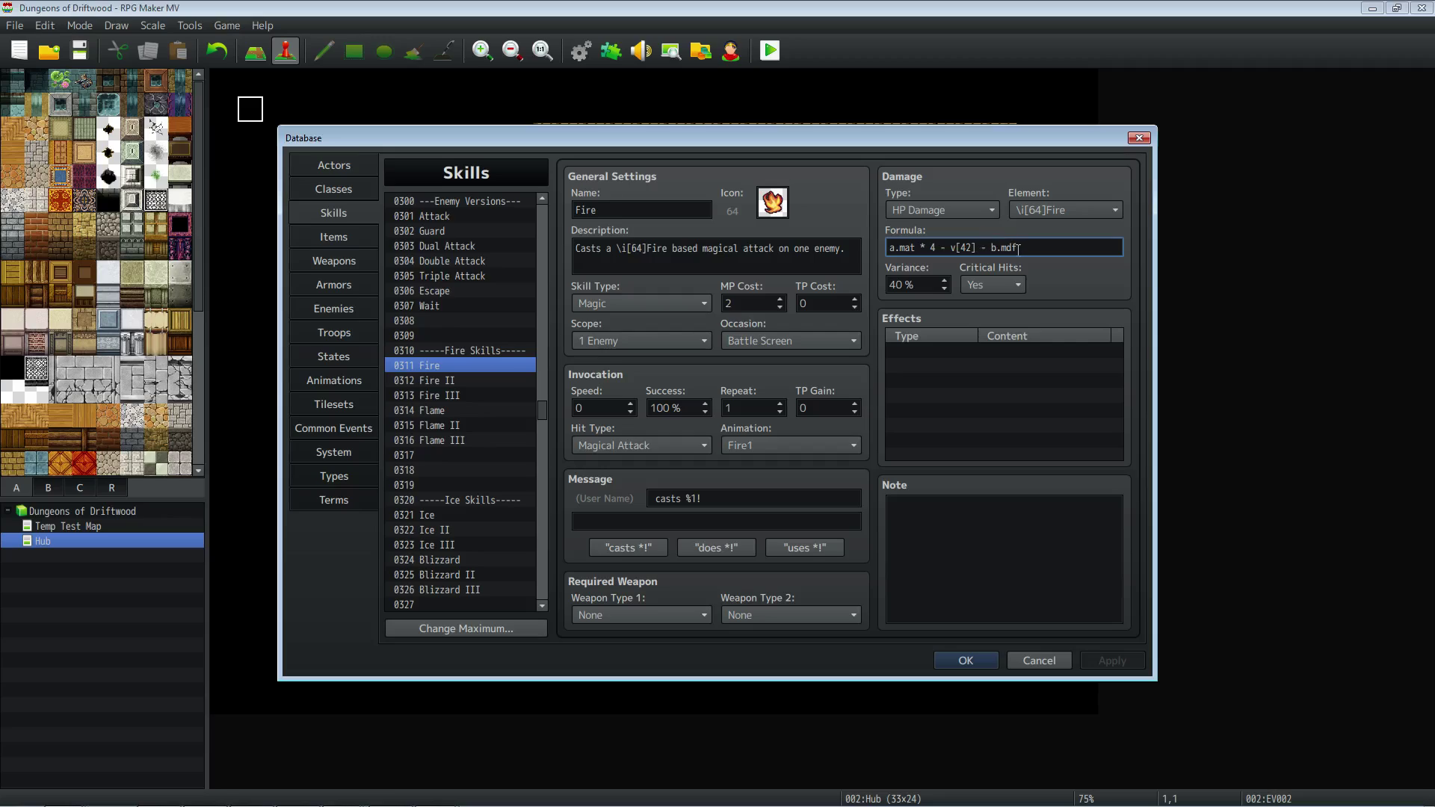
text(* 2)
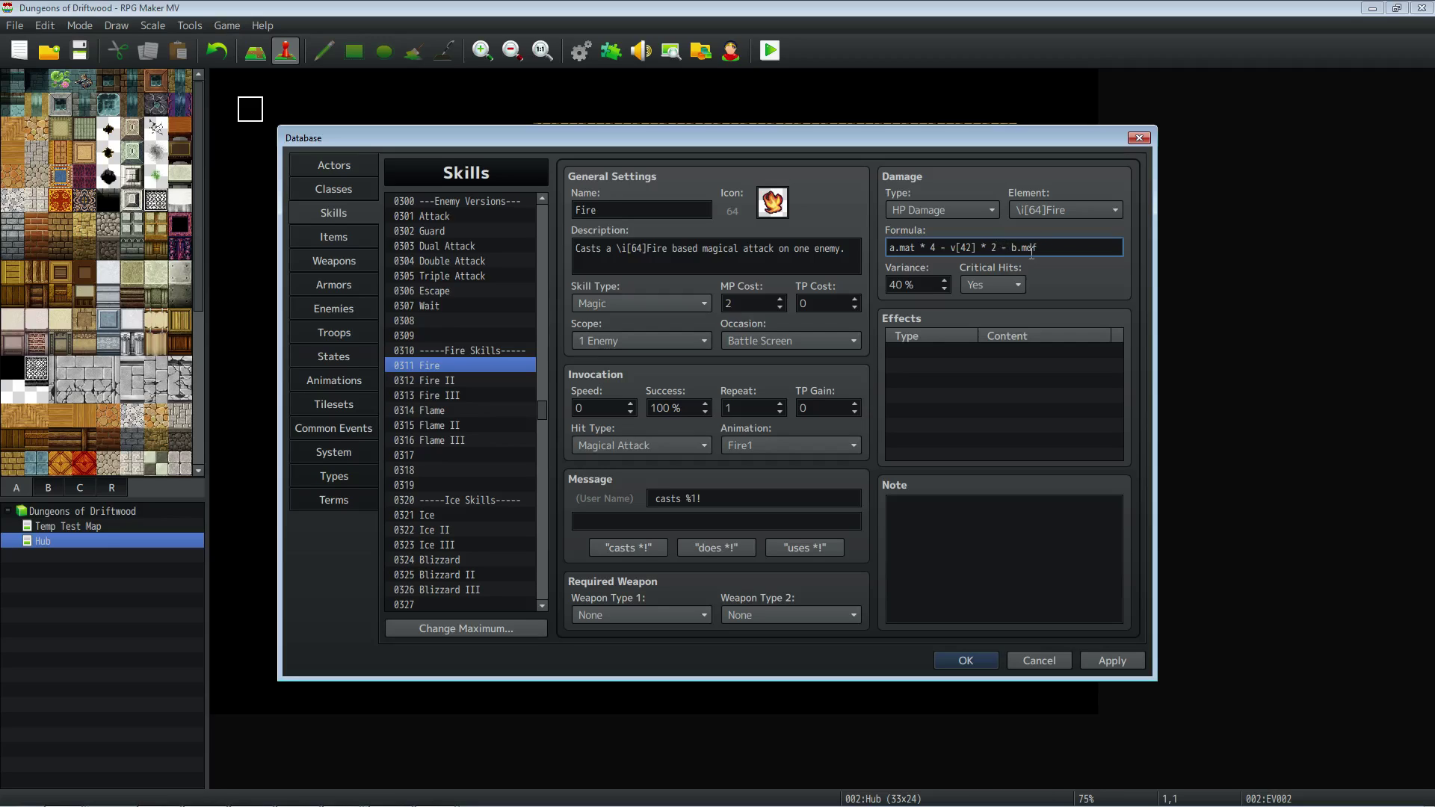
Rearrange enemy Fire's damage formula to a.mat * 4 - b.mdf - v[42] * 5.
drag(1038, 248, 1012, 247)
click(994, 247)
drag(1003, 247, 955, 244)
key(Delete)
key(Delete)
key(Delete)
text(-v[42] * 5)
Examine the attack, defense and resistance terms of enemy Fire's damage formula.
drag(1018, 247, 926, 239)
drag(1041, 247, 888, 249)
drag(1043, 247, 994, 249)
click(960, 248)
drag(1027, 245, 936, 249)
click(927, 245)
click(1047, 247)
Copy enemy Fire's damage formula and paste it over the formula of enemy skill 0321 Ice.
drag(1043, 248, 843, 249)
key(ctrl+c)
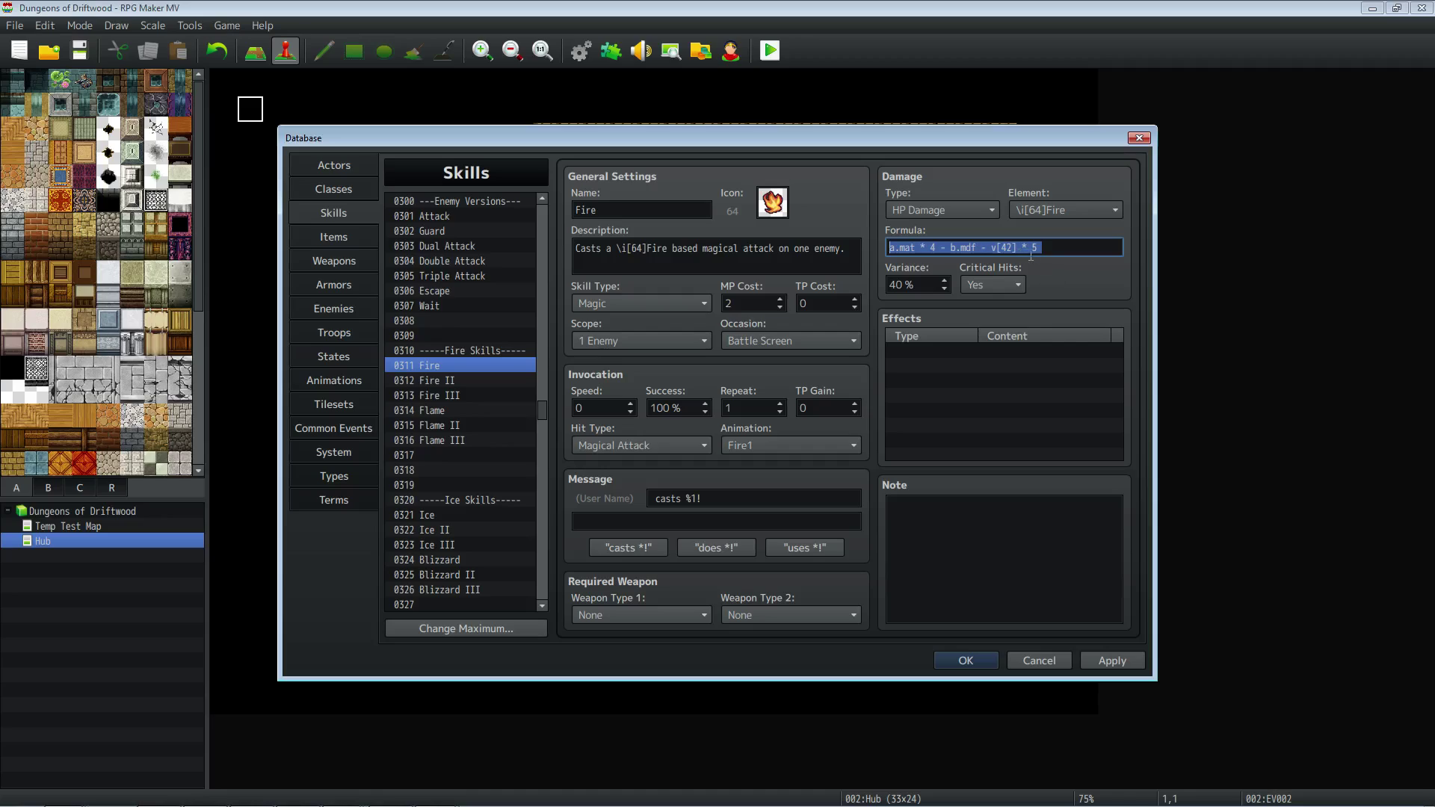
click(465, 516)
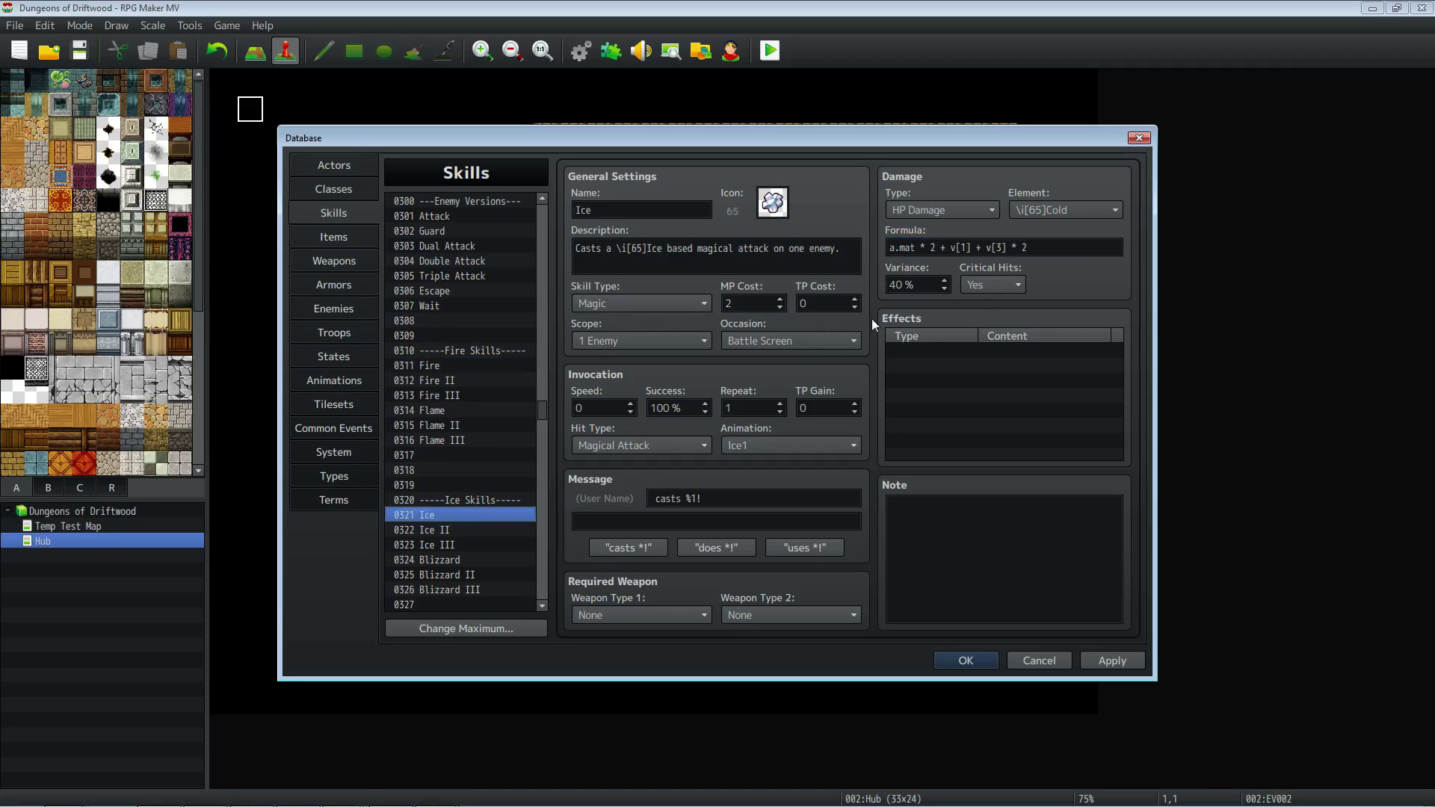
click(1049, 250)
key(ctrl+a)
key(ctrl+v)
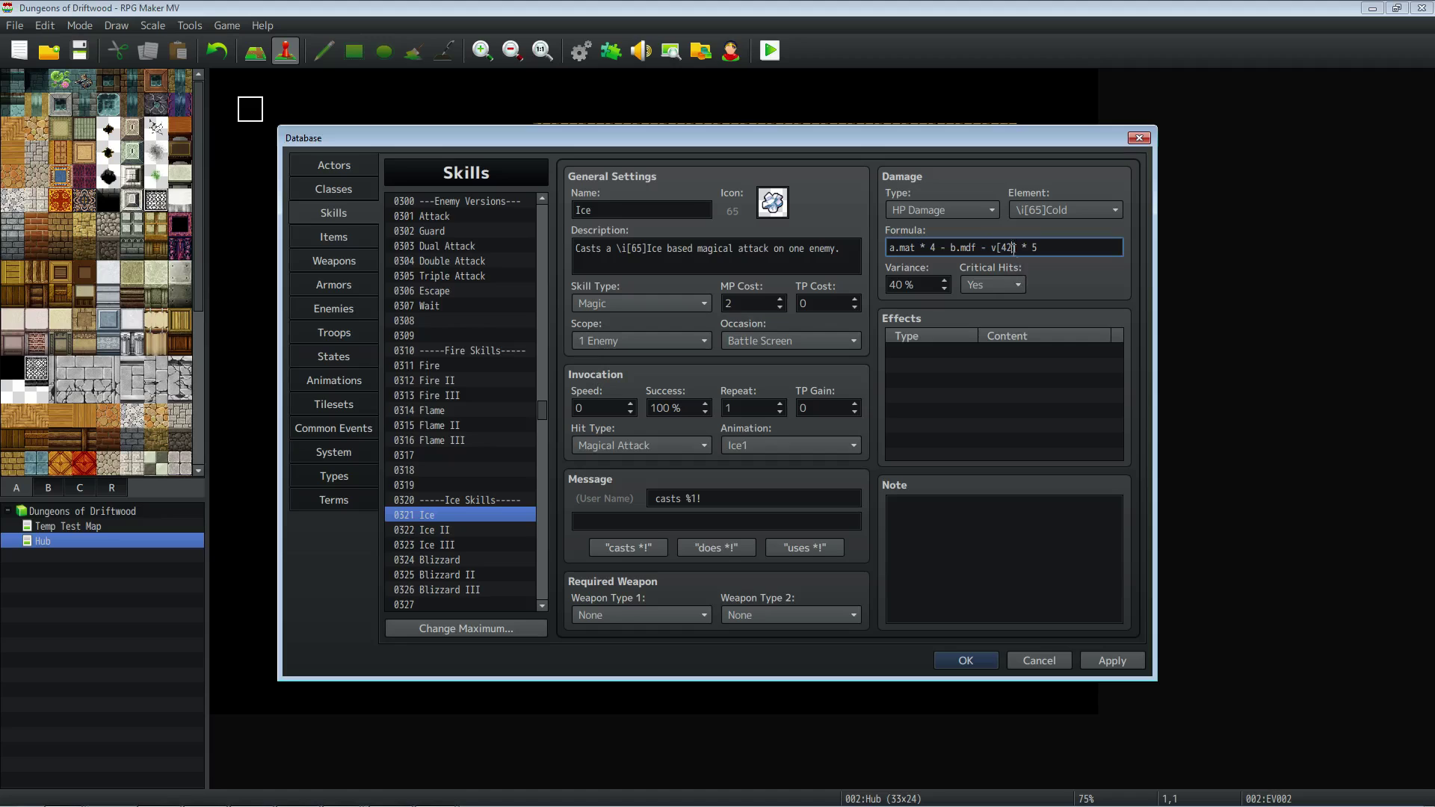
Look up the Cold Resist variable in the Sublime Text notes and change Ice's formula variable to v[43].
drag(0, 150, 1050, 190)
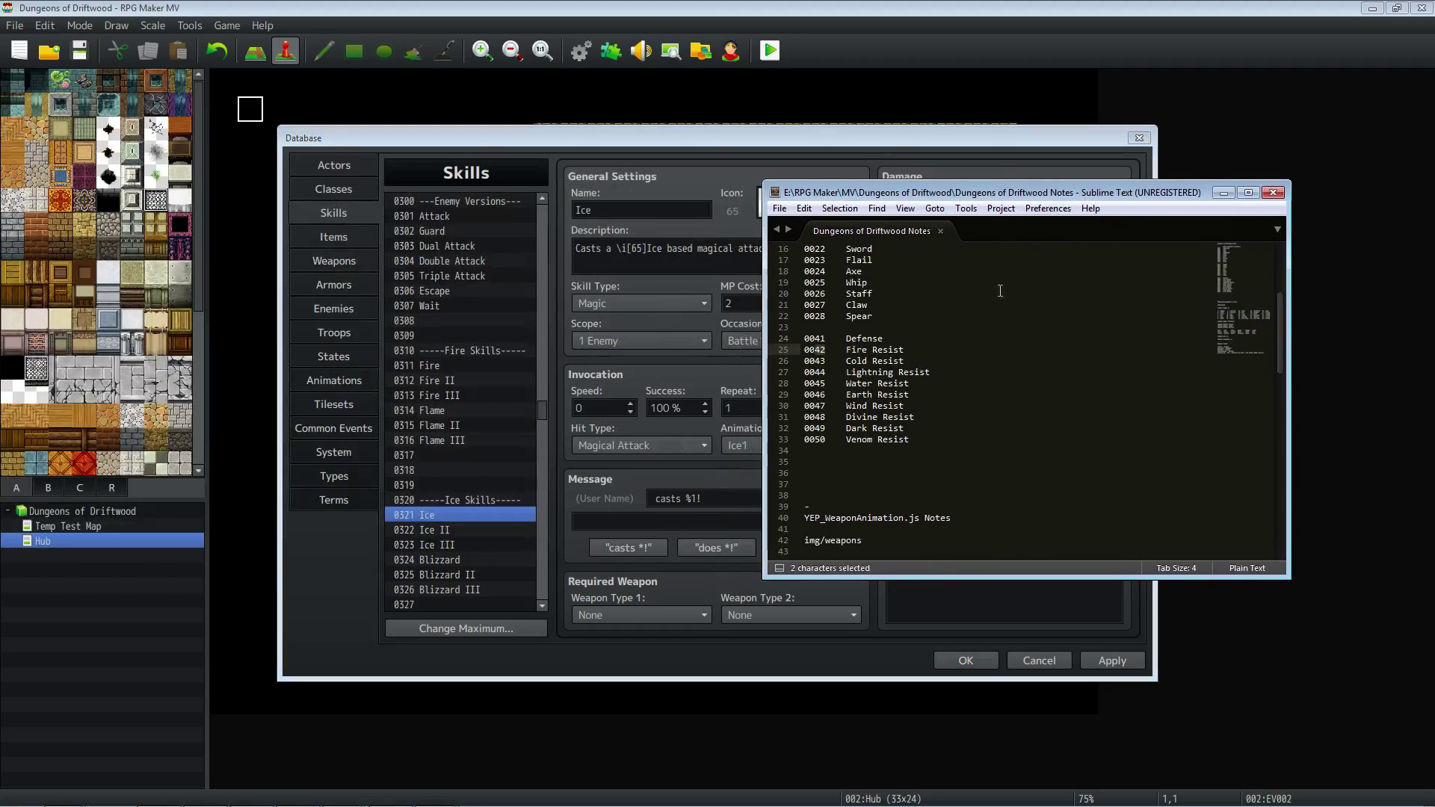
drag(827, 359, 814, 358)
click(1224, 193)
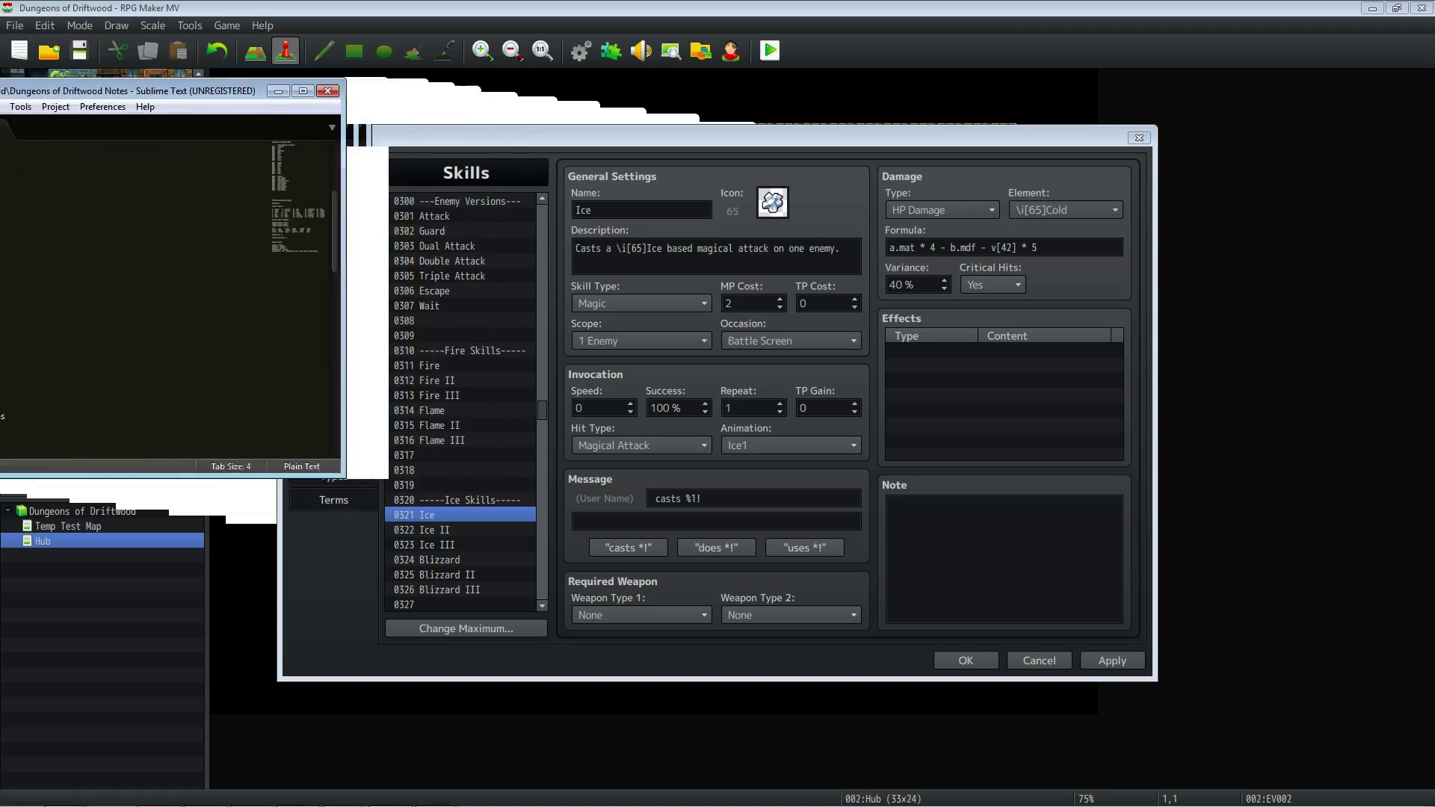
click(1014, 247)
key(BackSpace)
text(3)
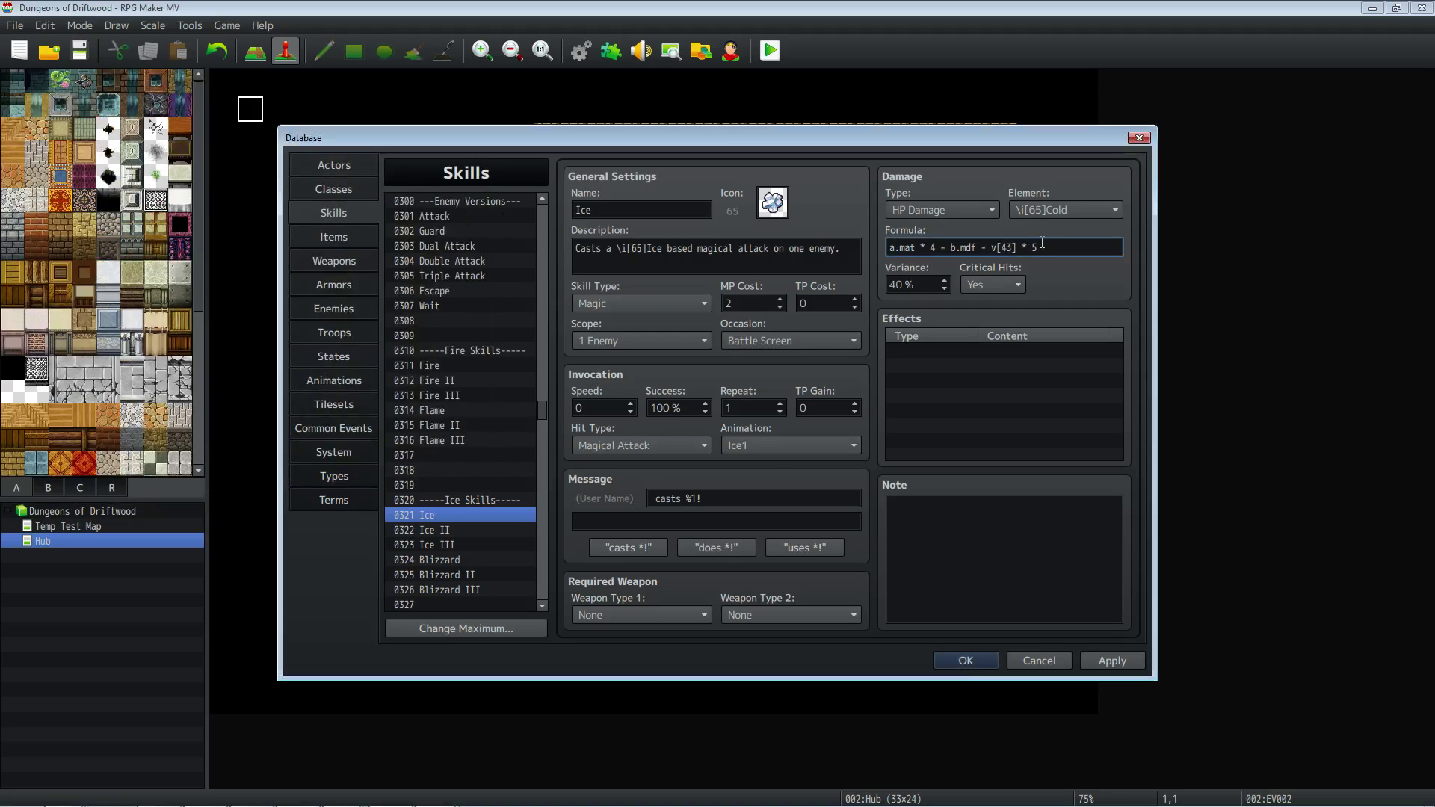
Copy enemy Ice's damage formula over that of enemy skill 0331 Lightning and change its variable to v[44].
drag(1042, 248, 892, 248)
key(ctrl+c)
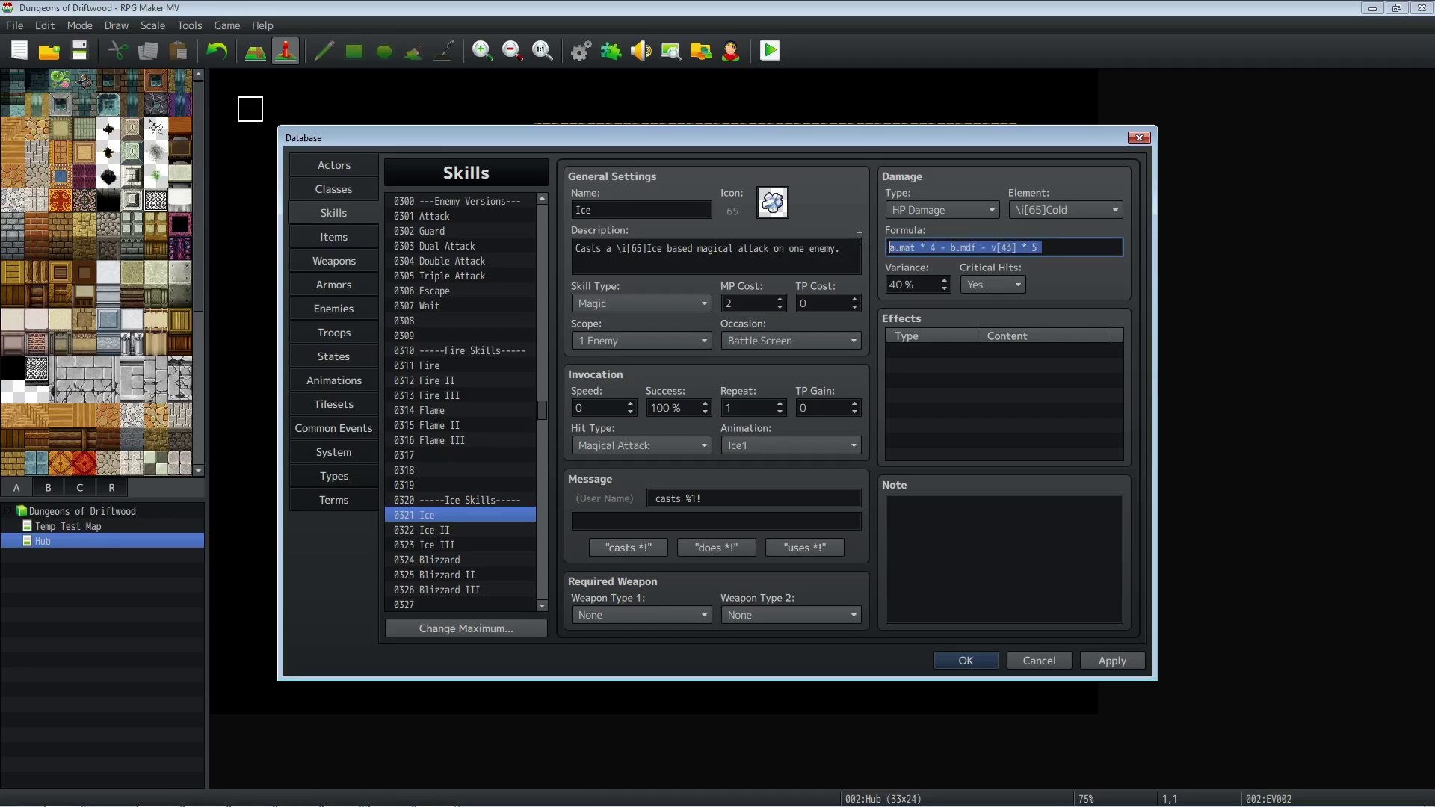
drag(541, 409, 539, 423)
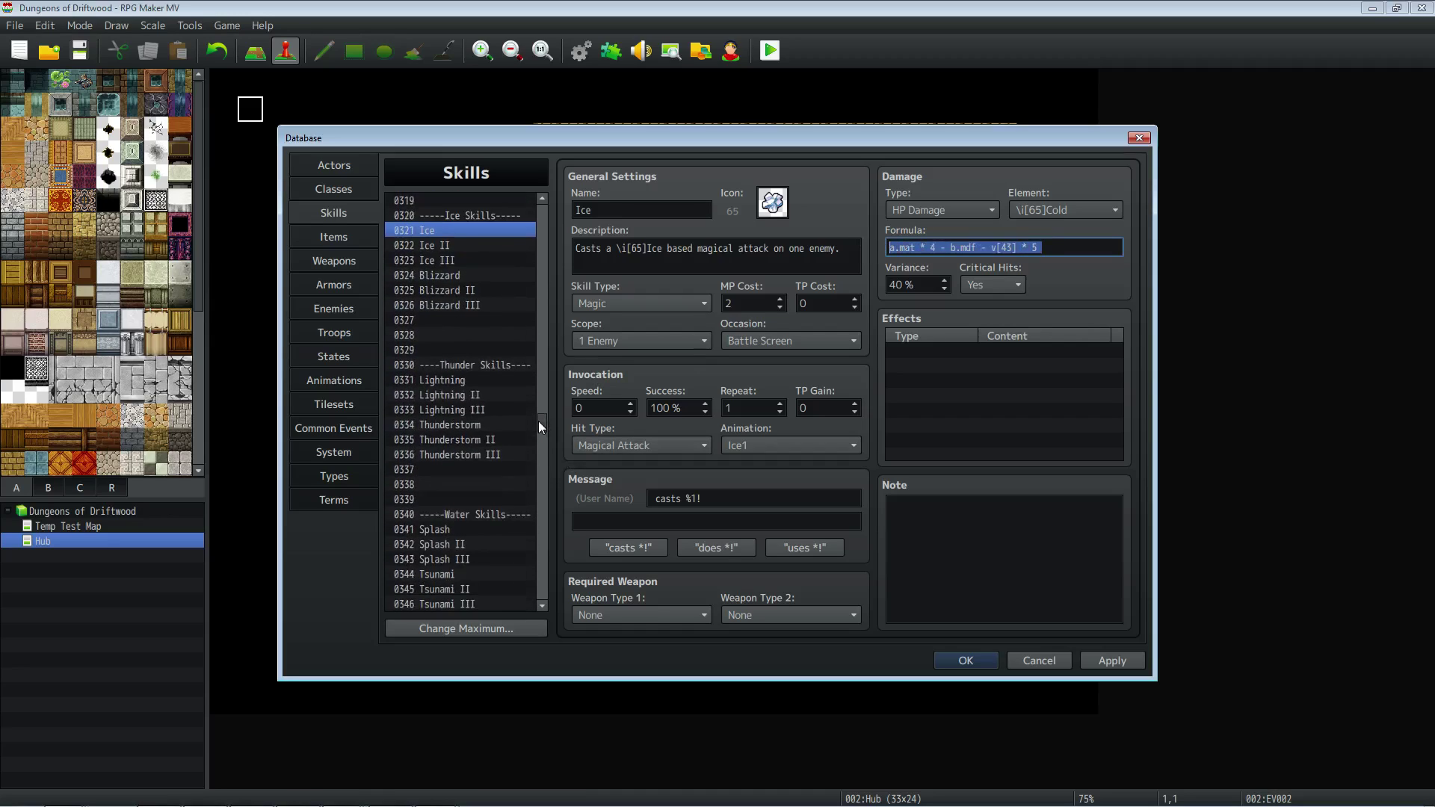
click(478, 383)
drag(890, 248, 1061, 248)
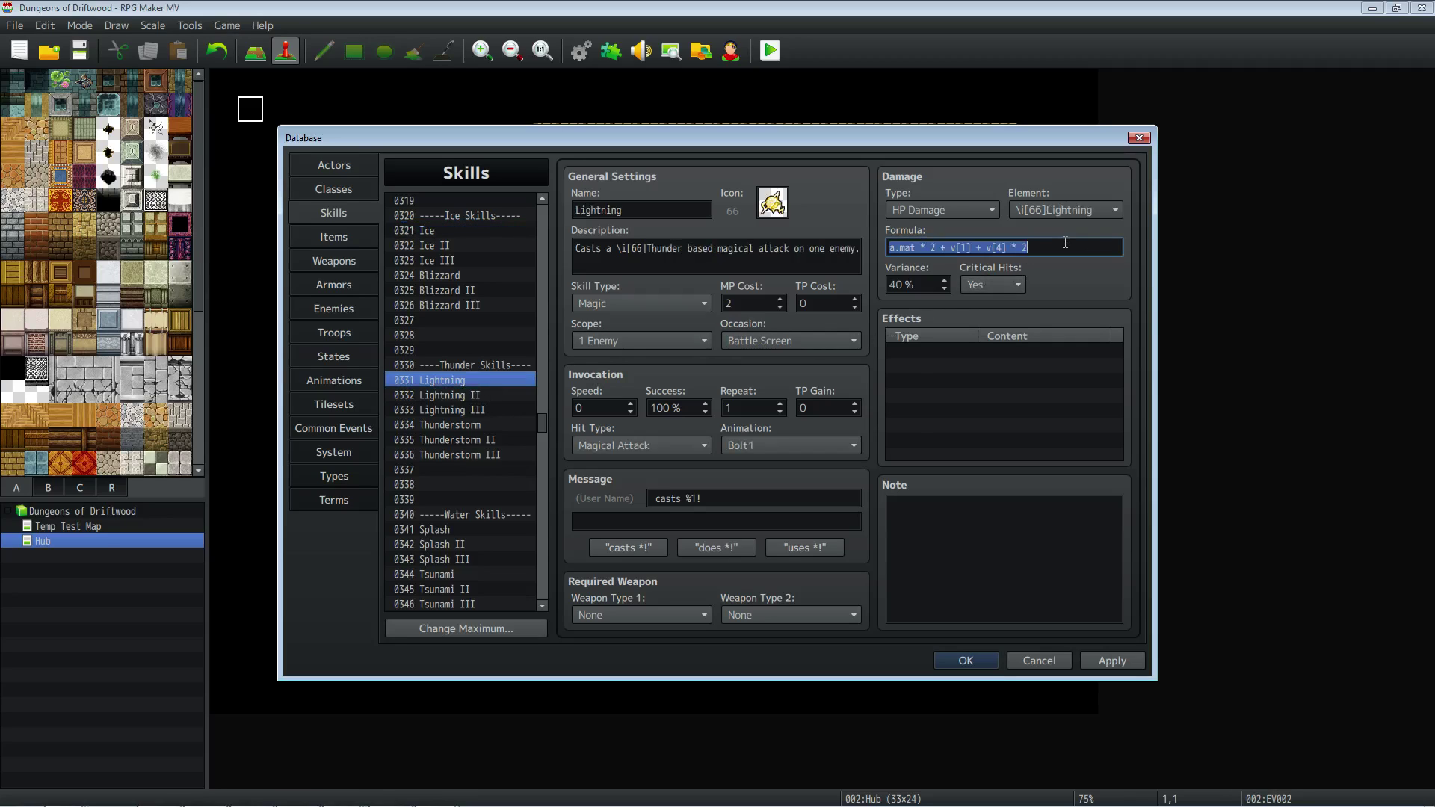
key(ctrl+v)
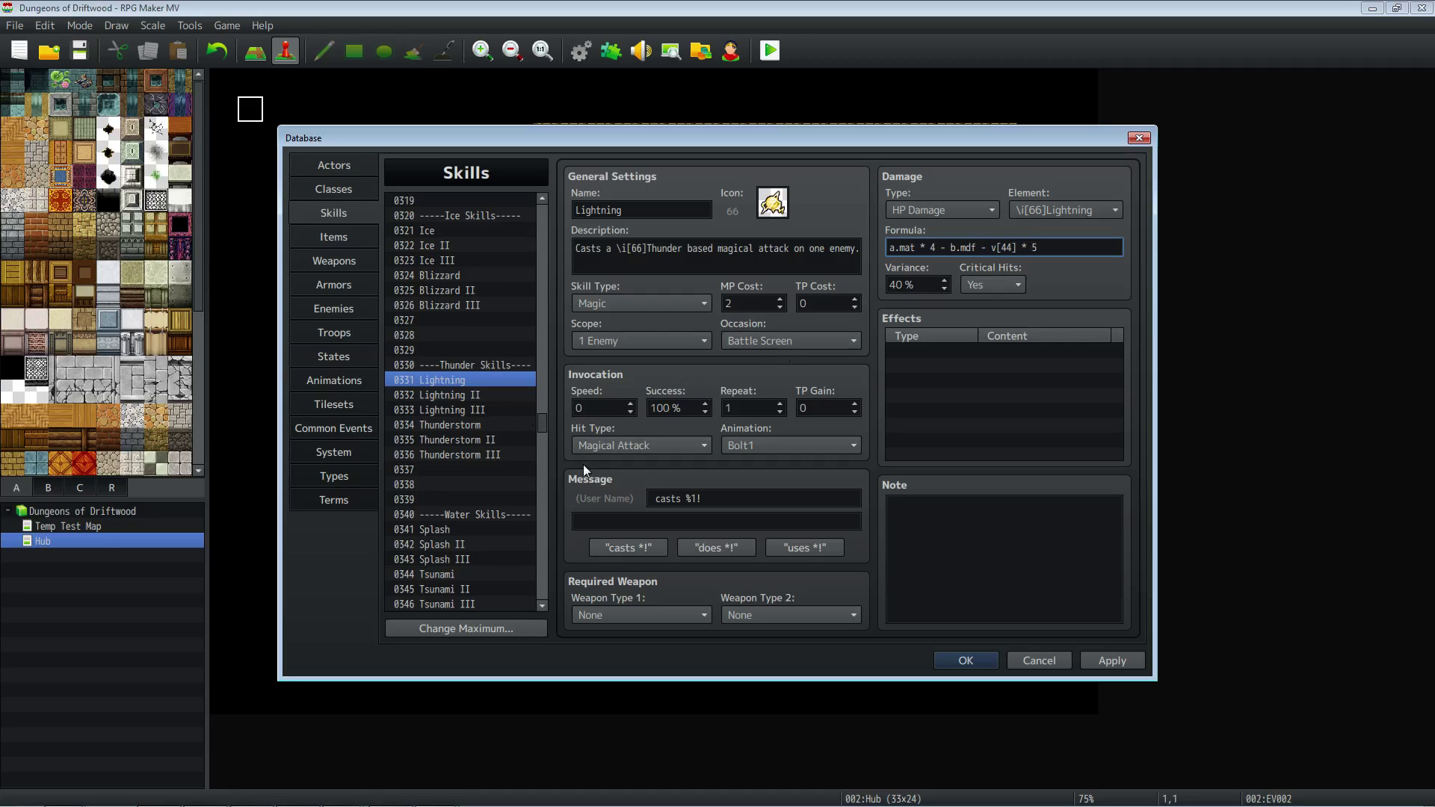
Replace the damage formula of enemy skill 0341 Splash with a.mat * 4 - b.mdf - v[45] * 5.
click(477, 528)
triple_click(992, 248)
key(ctrl+v)
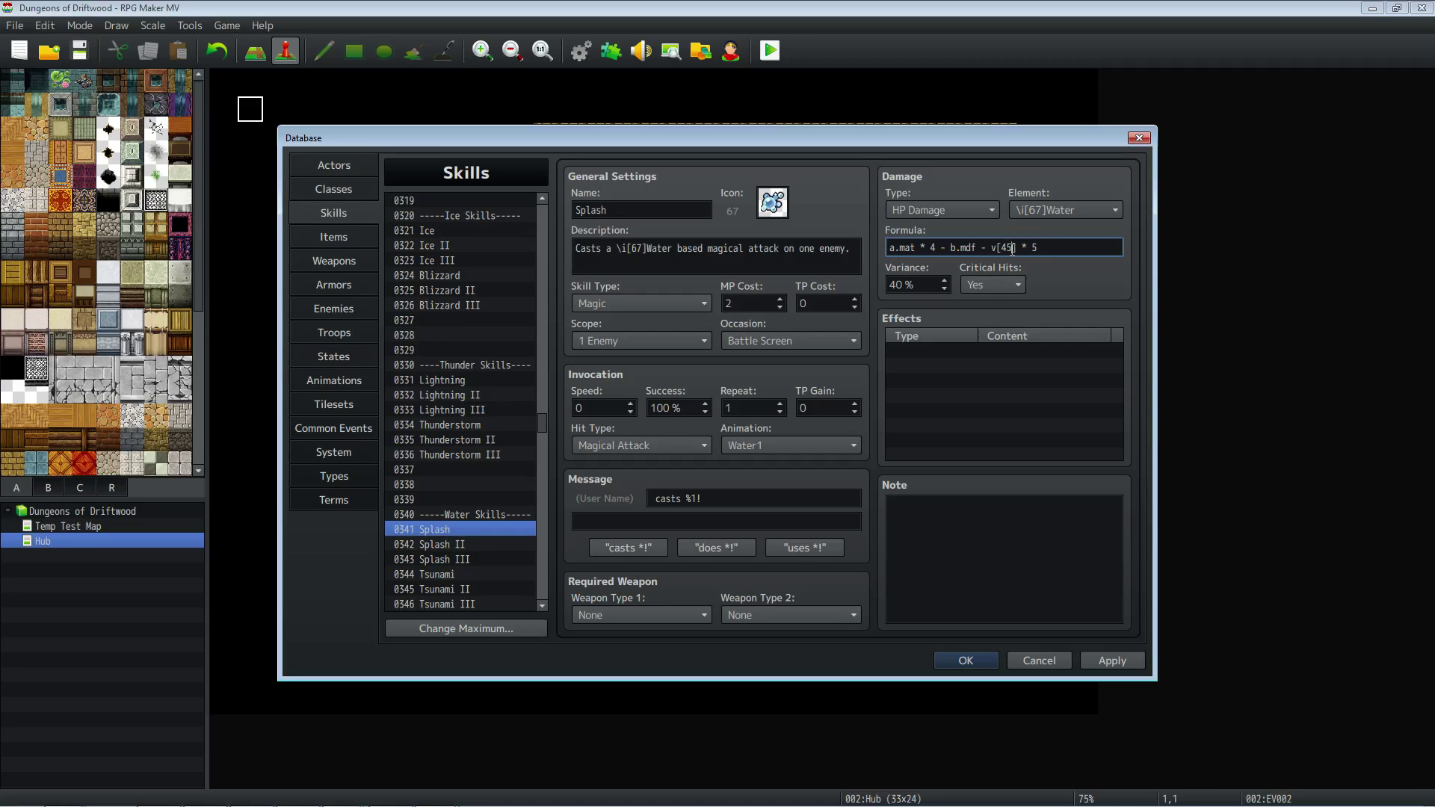
Paste the copied formula over enemy skill 0351 Stone's damage formula and change its variable to v[46].
scroll(500, 450, down, 4)
click(472, 529)
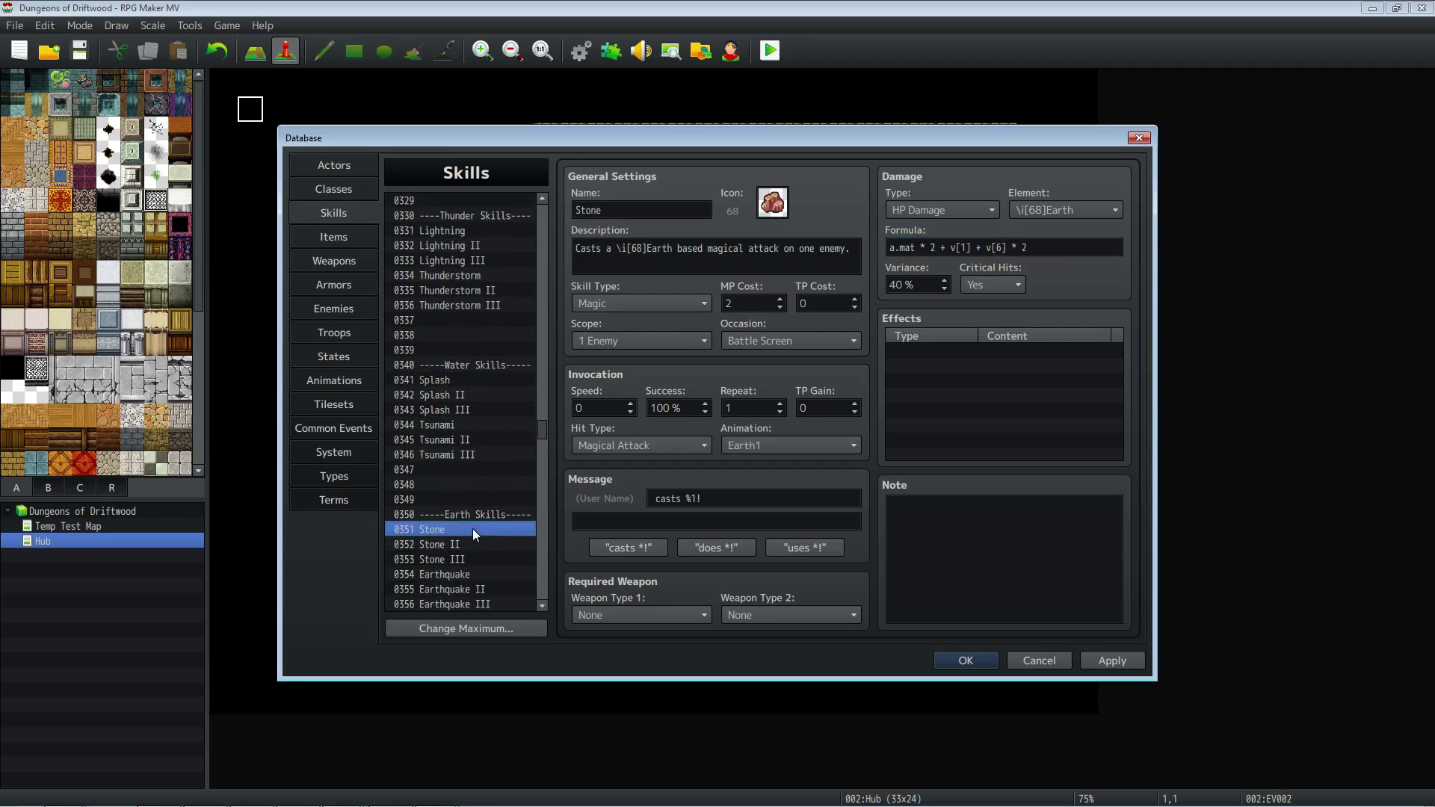
triple_click(1011, 247)
key(ctrl+v)
key(BackSpace)
text(6)
Replace the damage formula of enemy skill 0361 Aero with a.mat * 4 - b.mdf - v[47] * 5.
scroll(529, 429, down, 2)
scroll(529, 429, down, 5)
click(489, 471)
triple_click(1041, 247)
key(ctrl+v)
click(1016, 247)
key(BackSpace)
text(7)
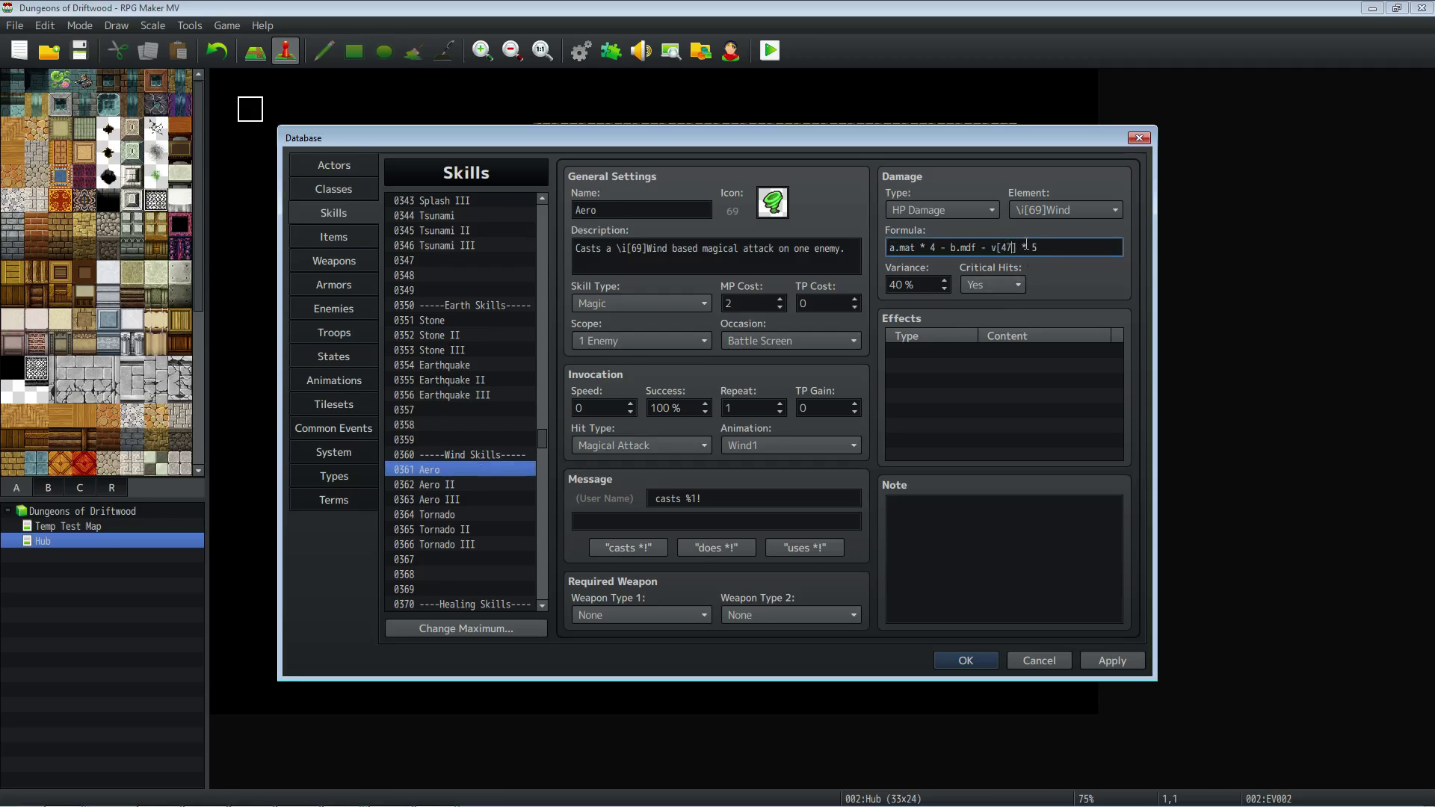
Check the list of elemental resistance variables in the Sublime Text notes against the enemy skill formulas.
scroll(510, 452, down, 3)
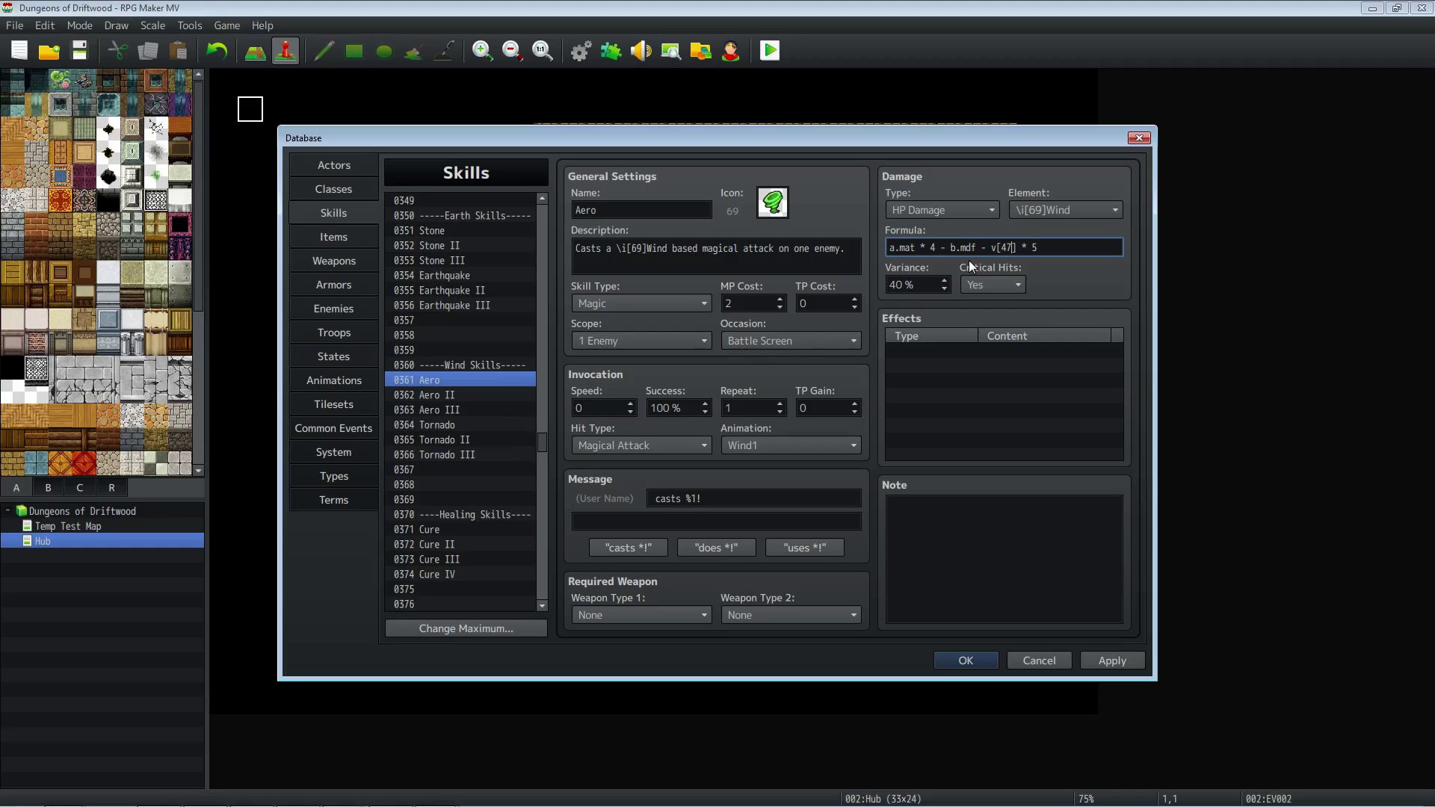
drag(0, 178, 1179, 192)
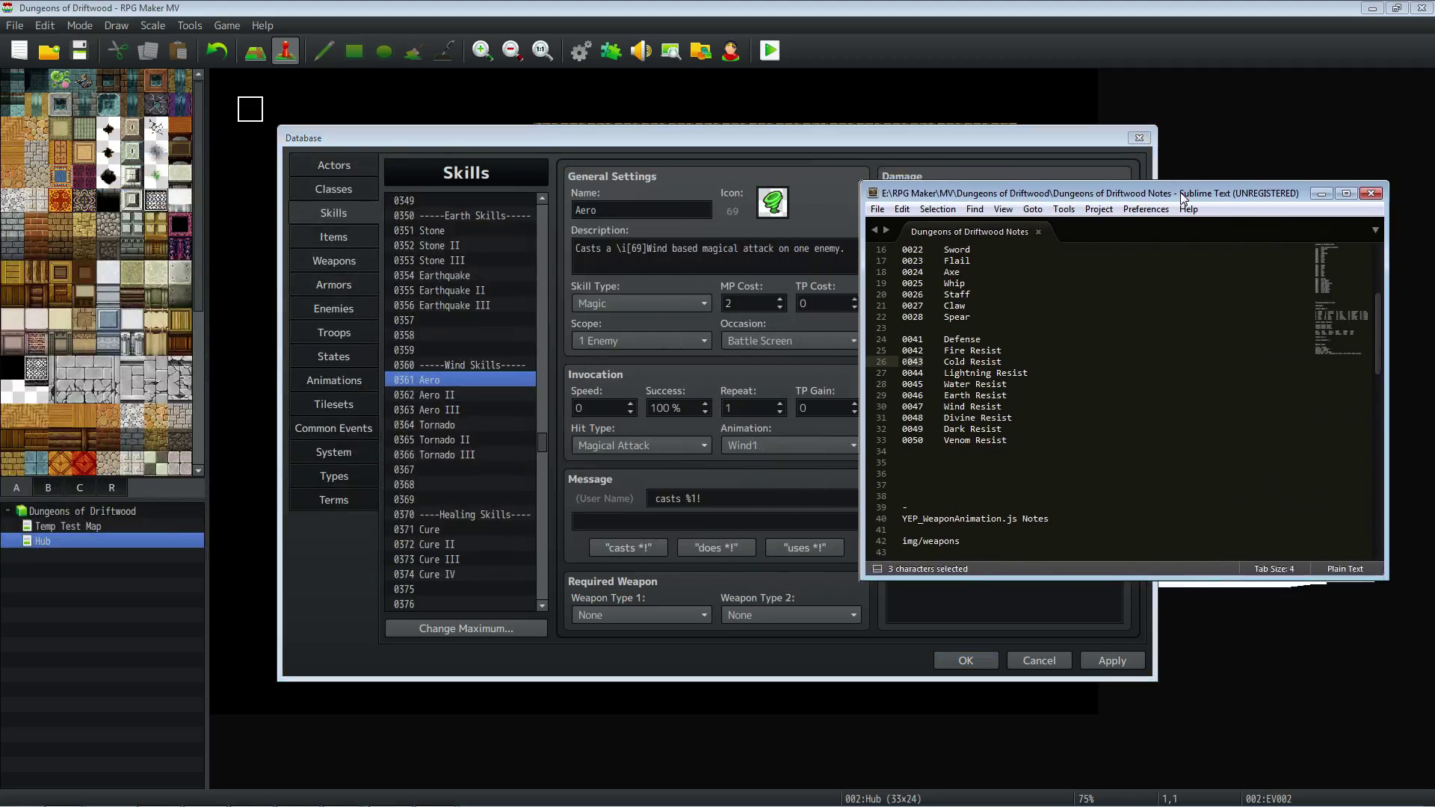
key(Down)
key(Down)
key(Down)
key(Down)
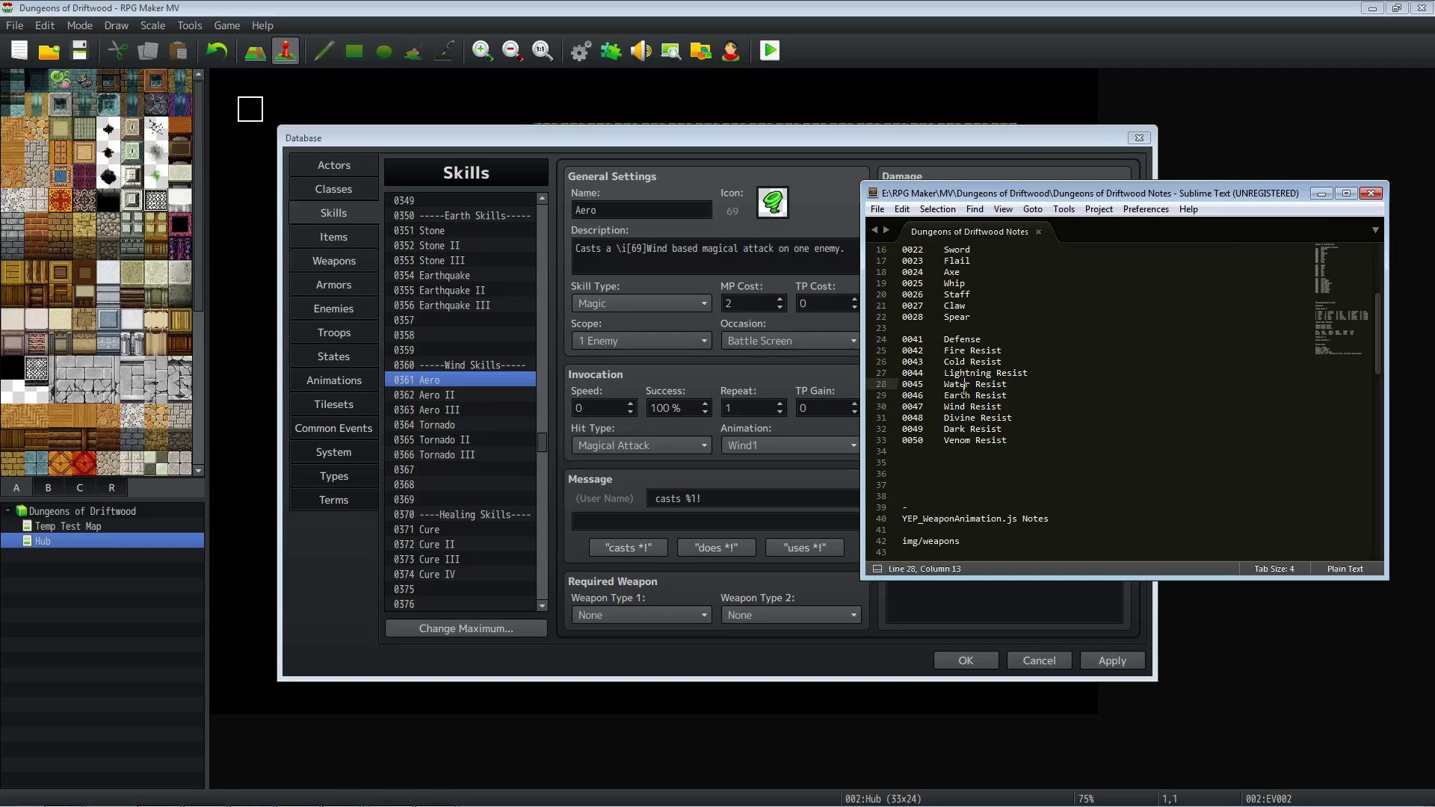
drag(1105, 196, 0, 198)
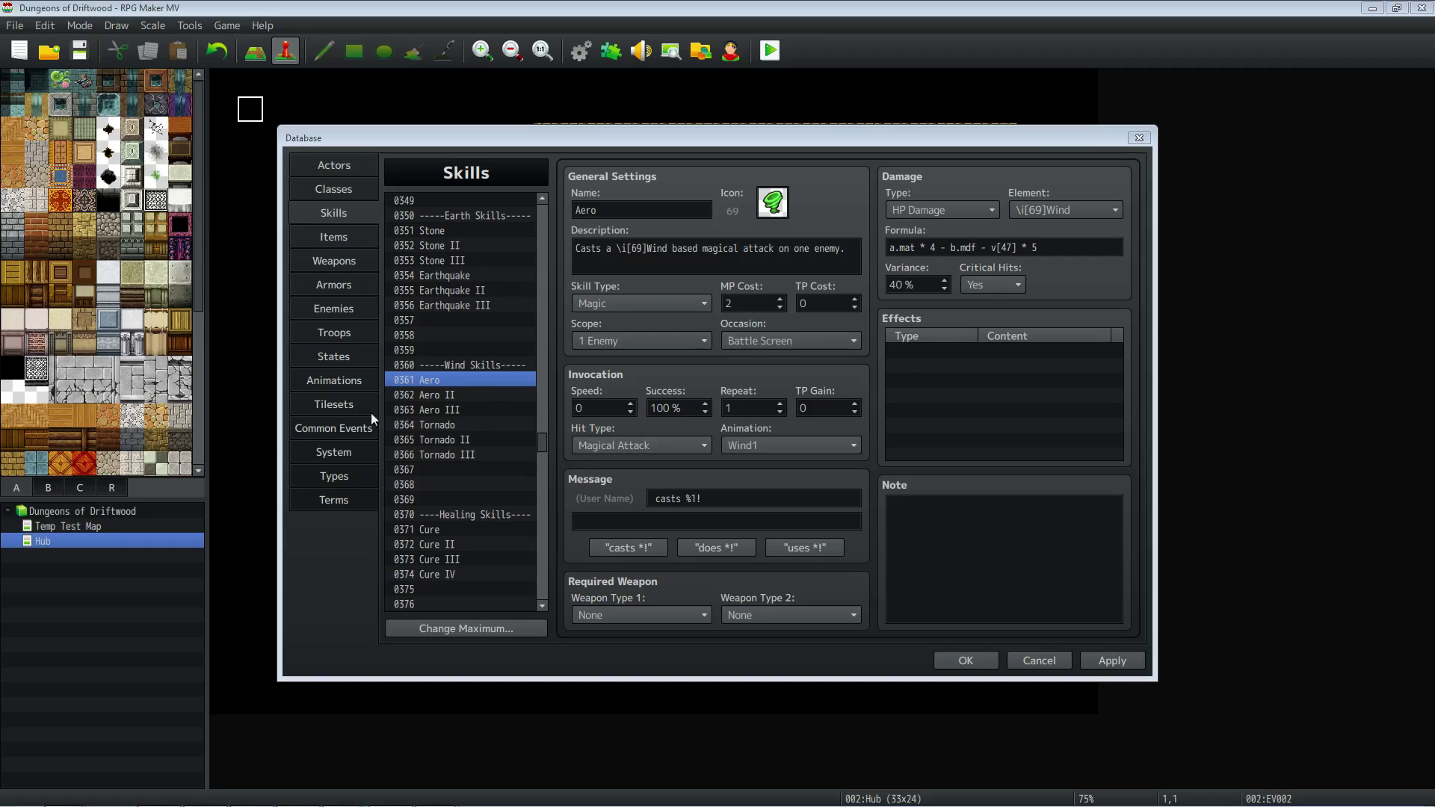
Examine the recovery formulas of the enemy healing skills from 0371 Cure to 0374 Cure IV.
click(1044, 249)
scroll(482, 358, up, 3)
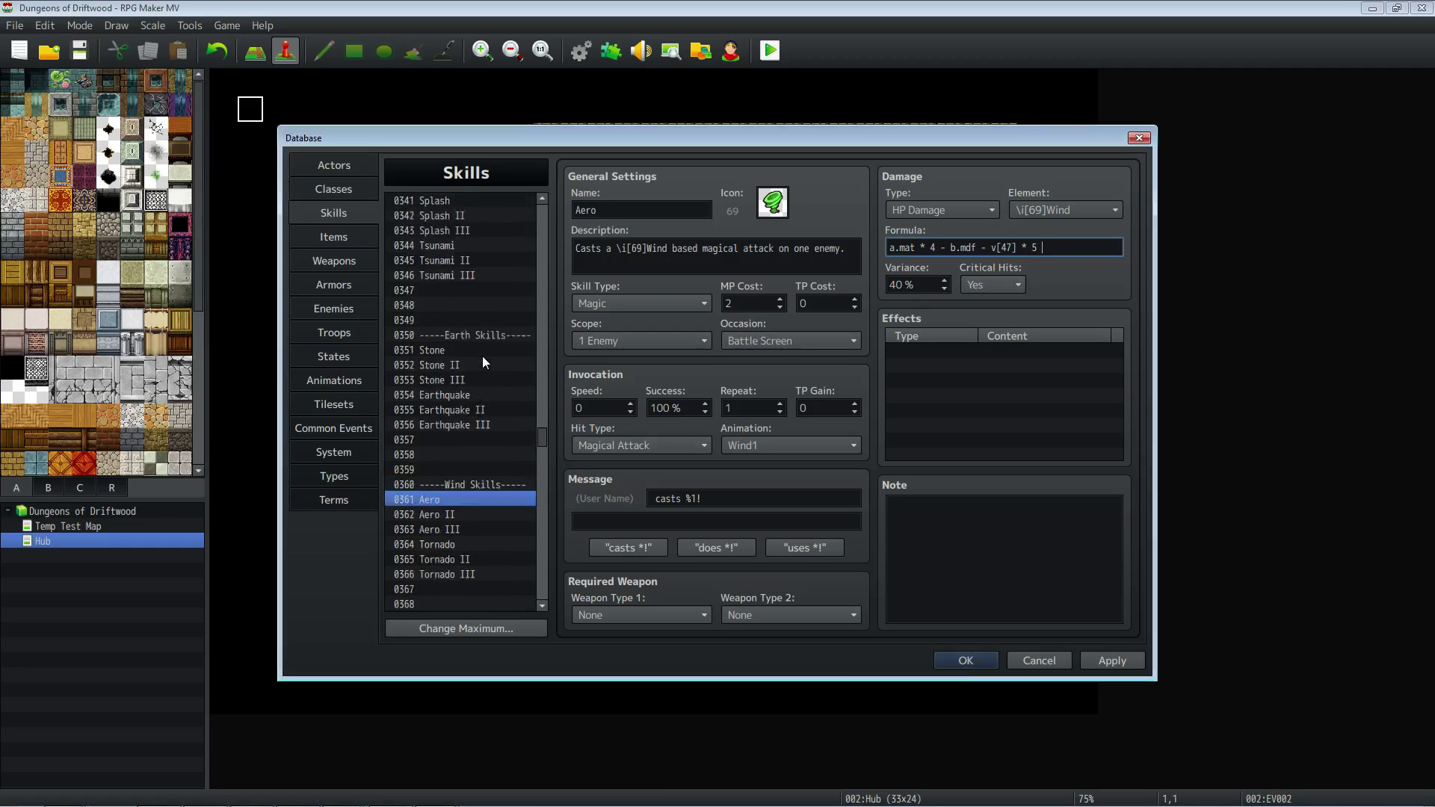
scroll(483, 389, down, 5)
scroll(484, 430, up, 3)
scroll(483, 435, down, 3)
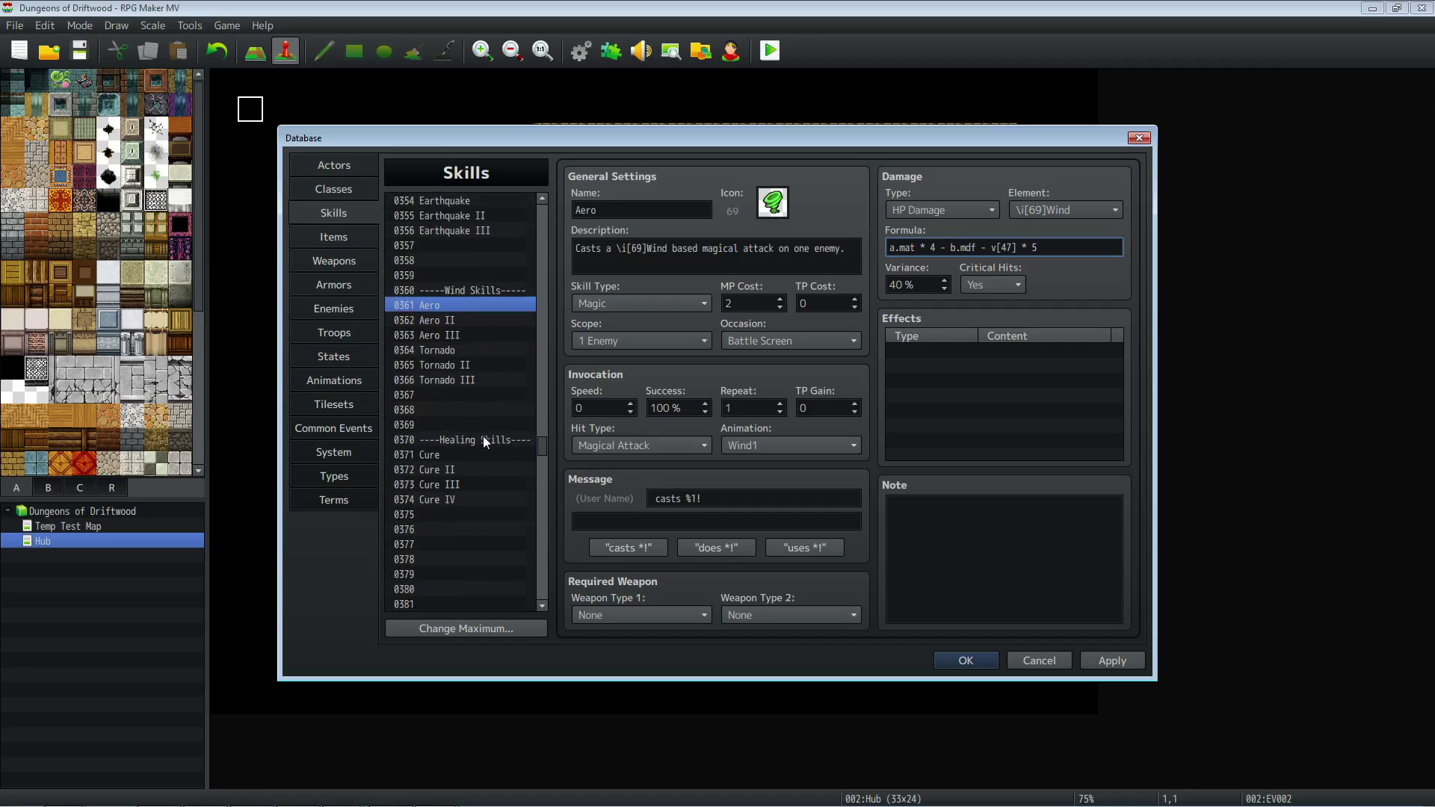
click(451, 468)
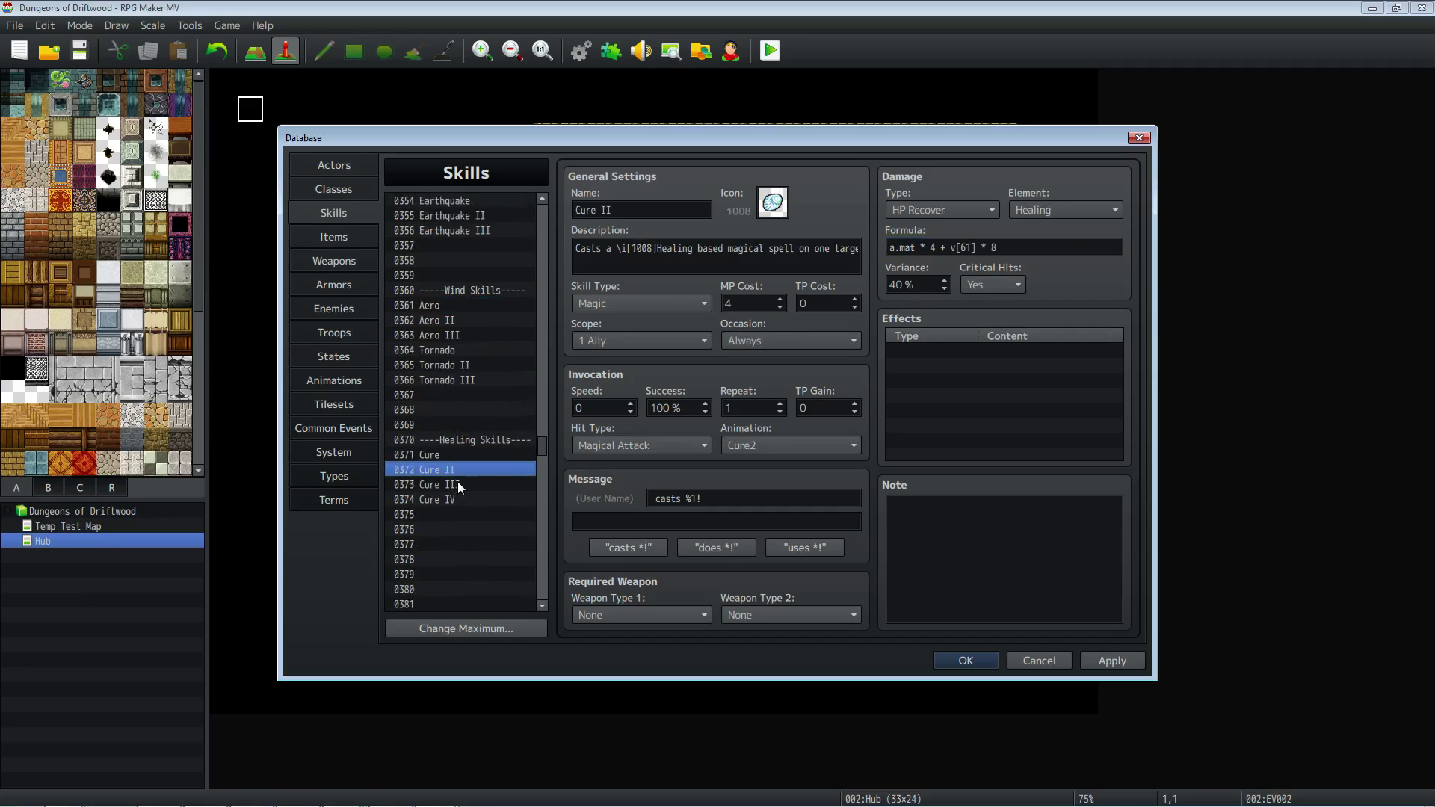
click(456, 484)
click(456, 499)
click(456, 456)
click(456, 471)
click(458, 452)
Shorten the recovery formula of enemy skill 0372 Cure II to a.mat * 8.
click(457, 469)
click(927, 247)
drag(998, 247, 931, 249)
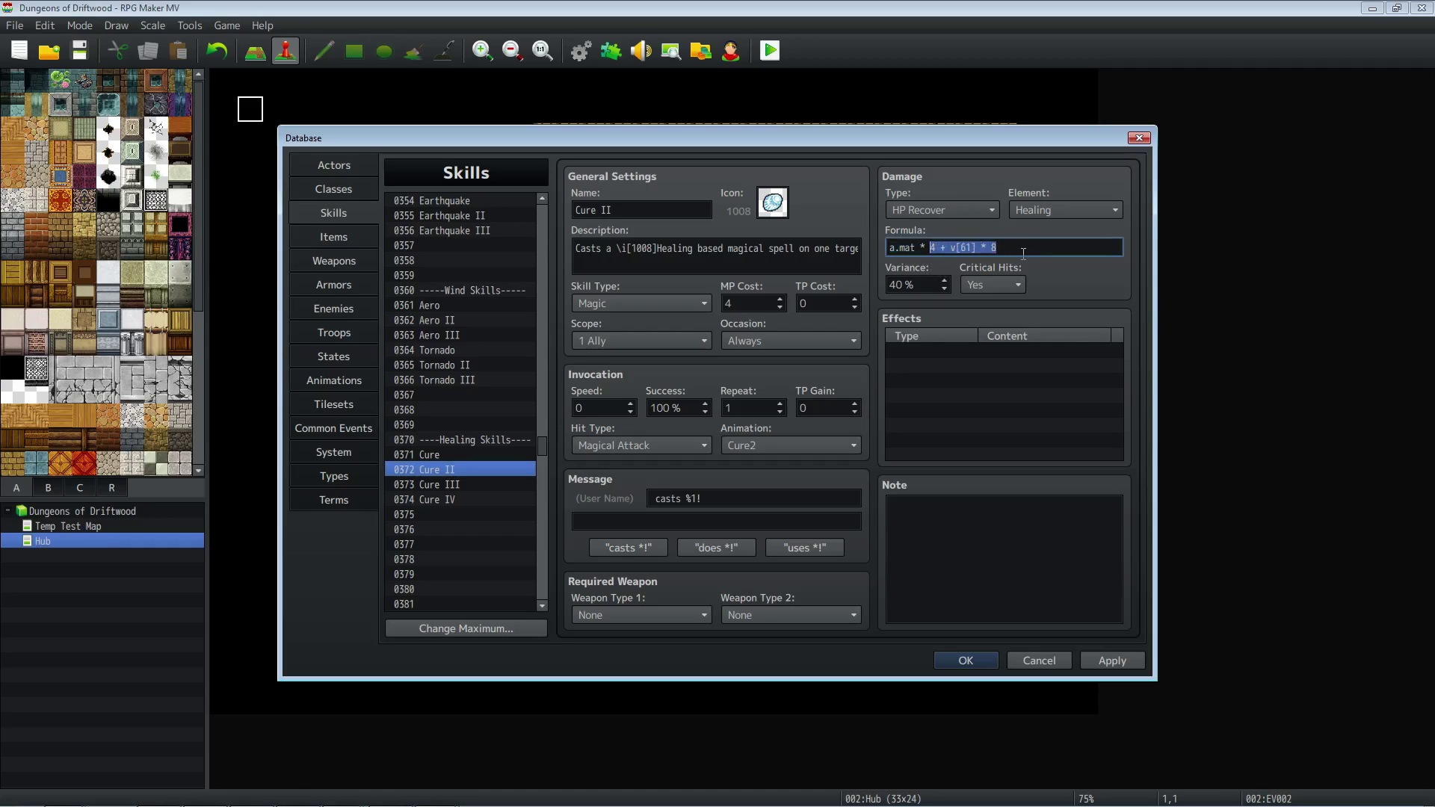
text(8)
Shorten the recovery formula of enemy skill 0373 Cure III to a.mat * 16.
click(437, 485)
click(972, 247)
drag(1002, 248, 931, 247)
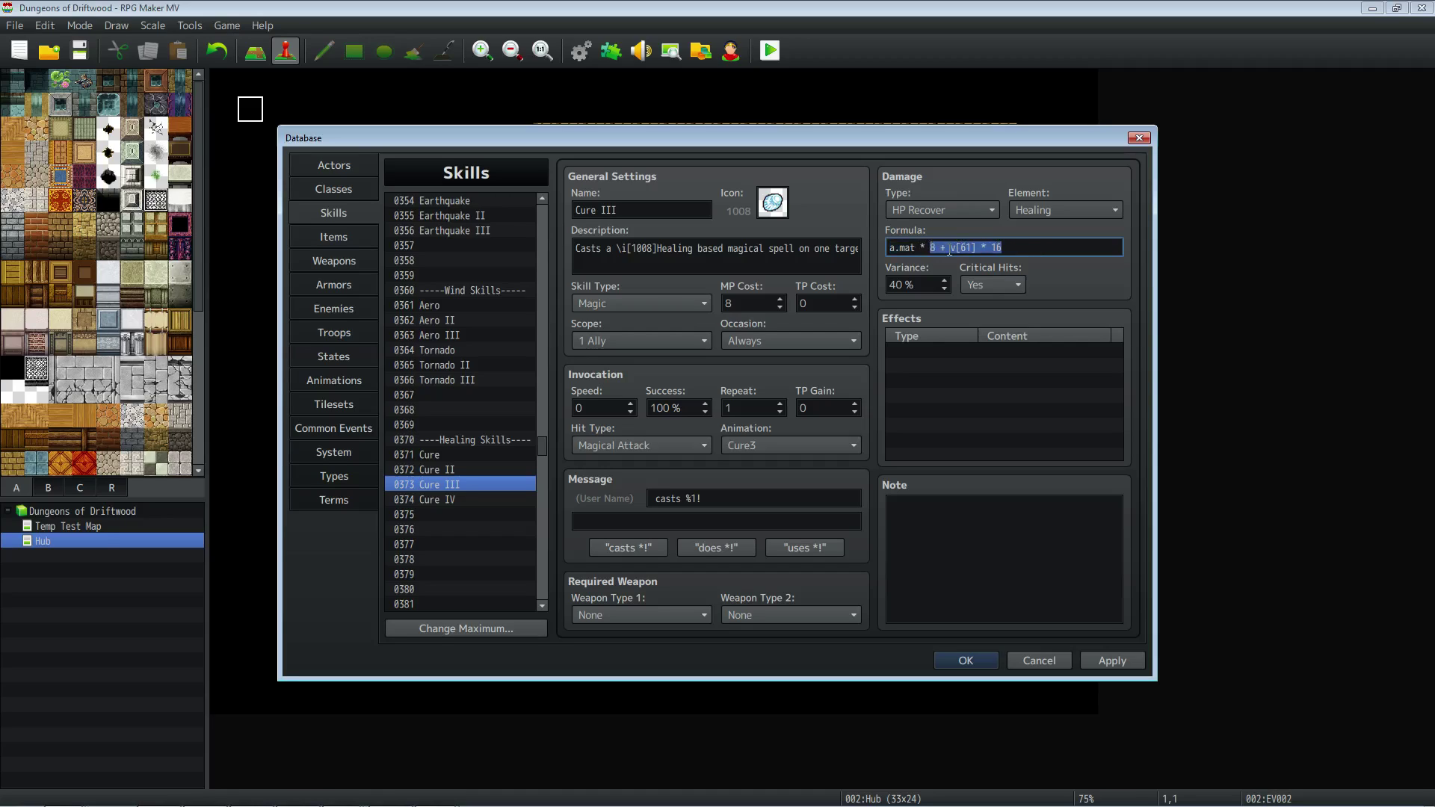
text(16)
Select everything after a.mat * in the recovery formula of enemy skill 0374 Cure IV.
click(465, 499)
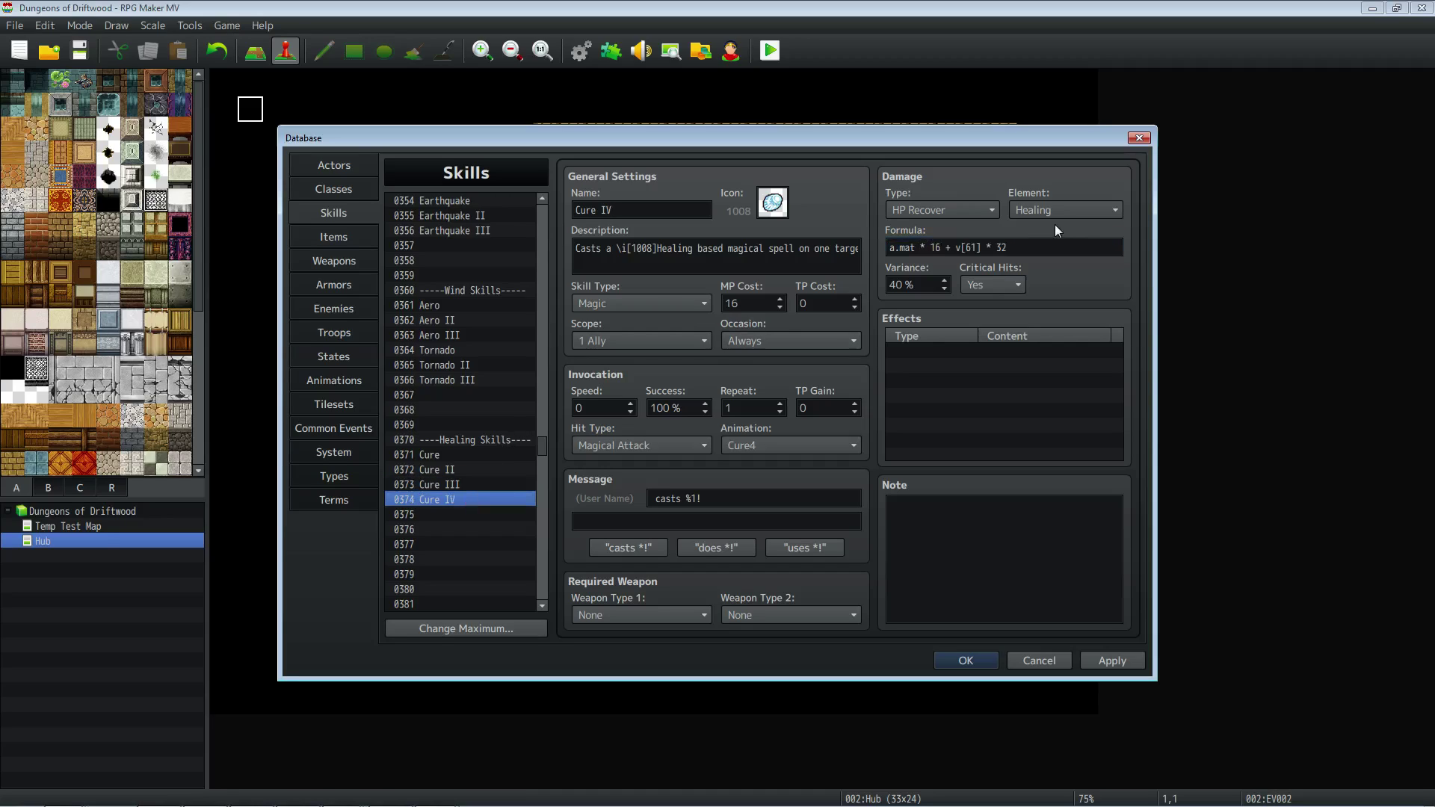
drag(1011, 247, 932, 252)
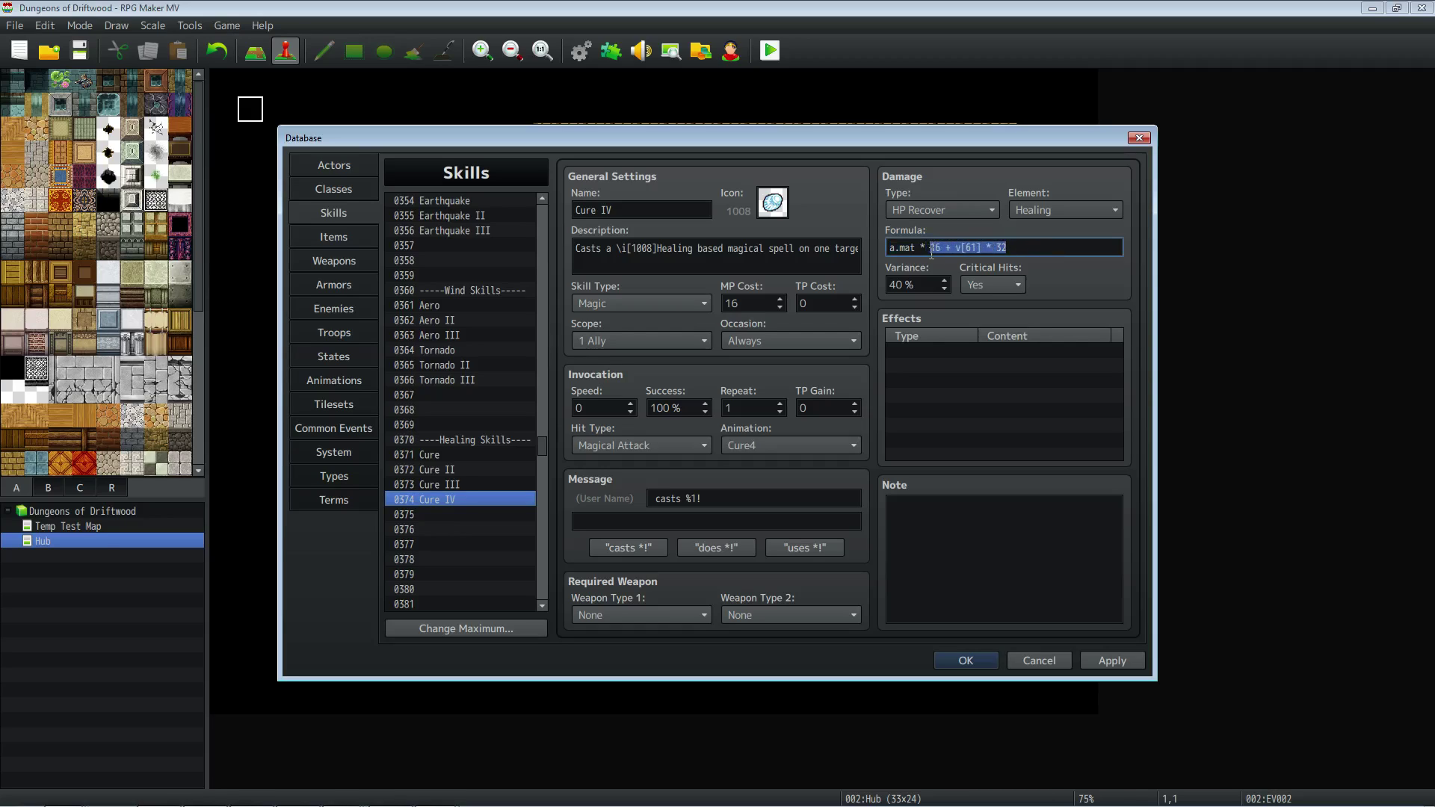
Set the enemy Cure IV's healing formula to a.mat * 32 and apply the change.
text(32)
click(1114, 657)
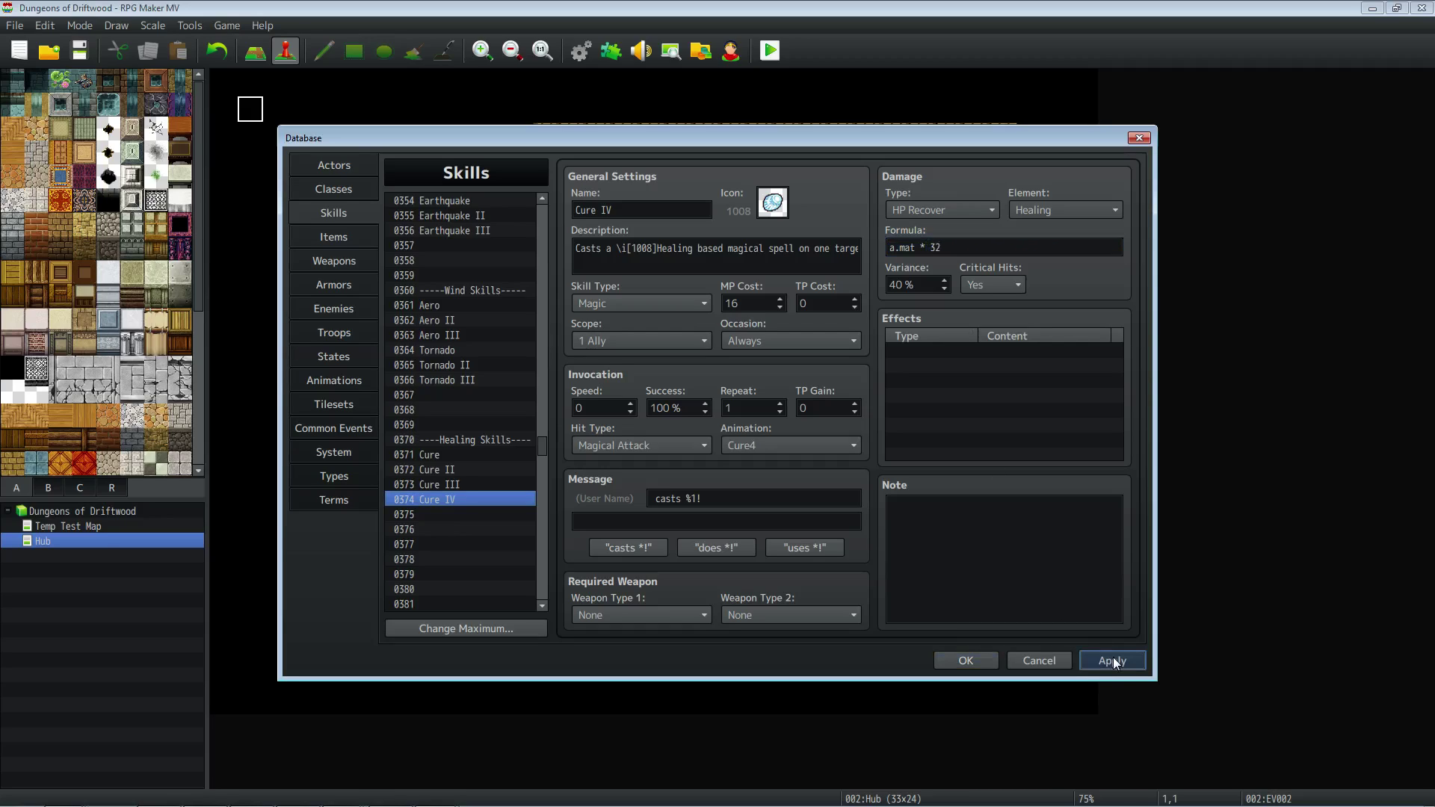
Find the player version of Cure, skill 0071, and check which variable its healing formula uses.
scroll(501, 493, up, 1)
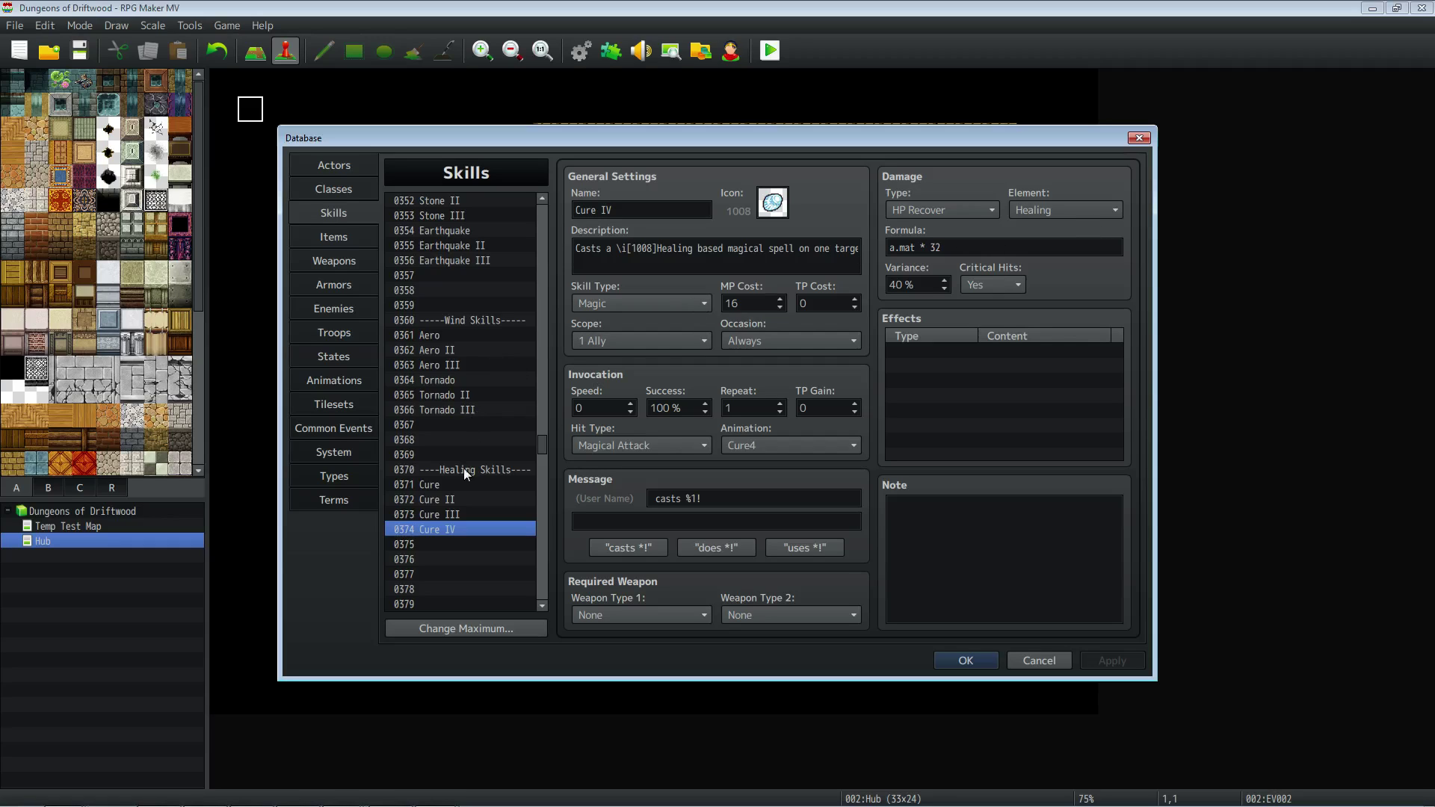
scroll(473, 468, up, 3)
drag(545, 444, 544, 250)
click(460, 531)
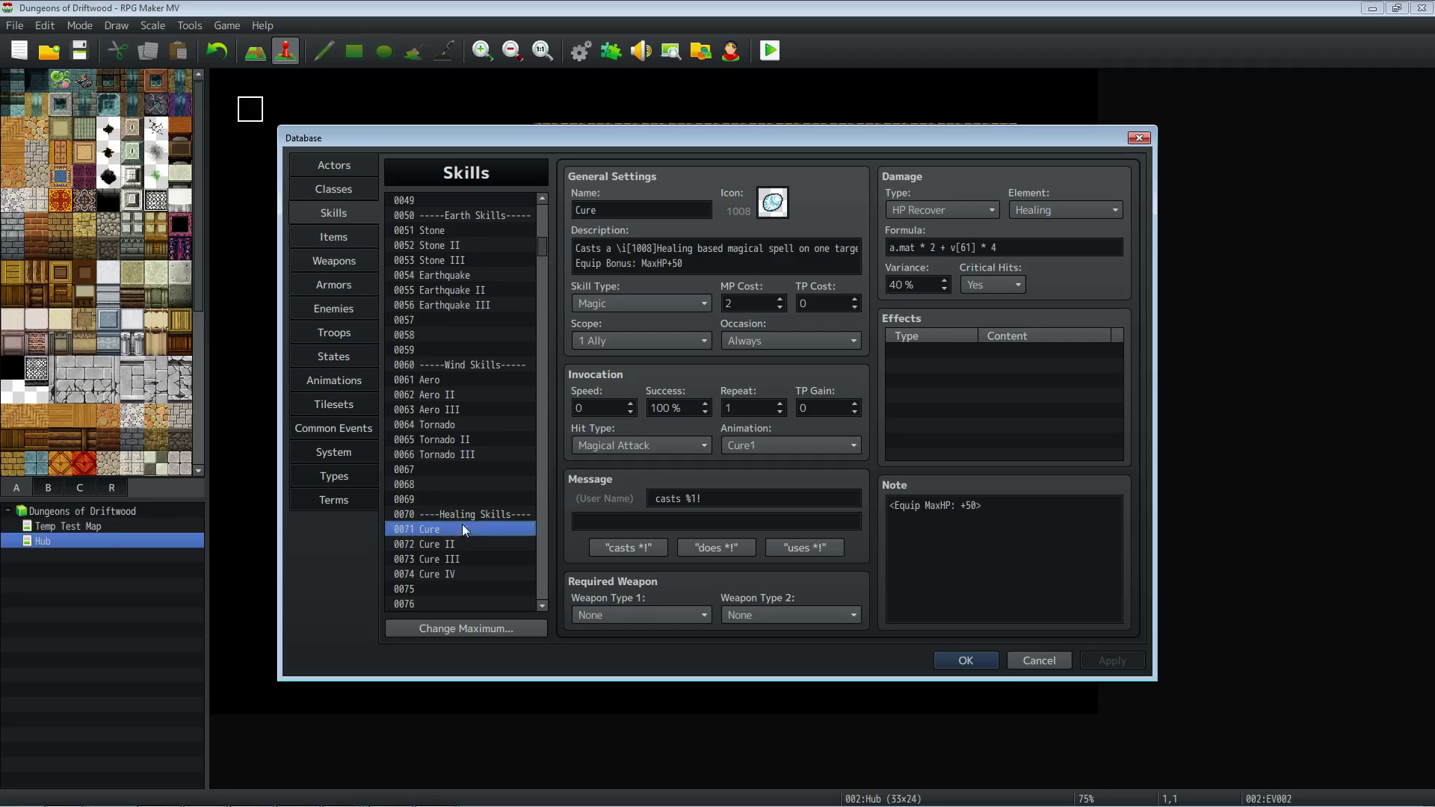
click(967, 246)
key(shift+Home)
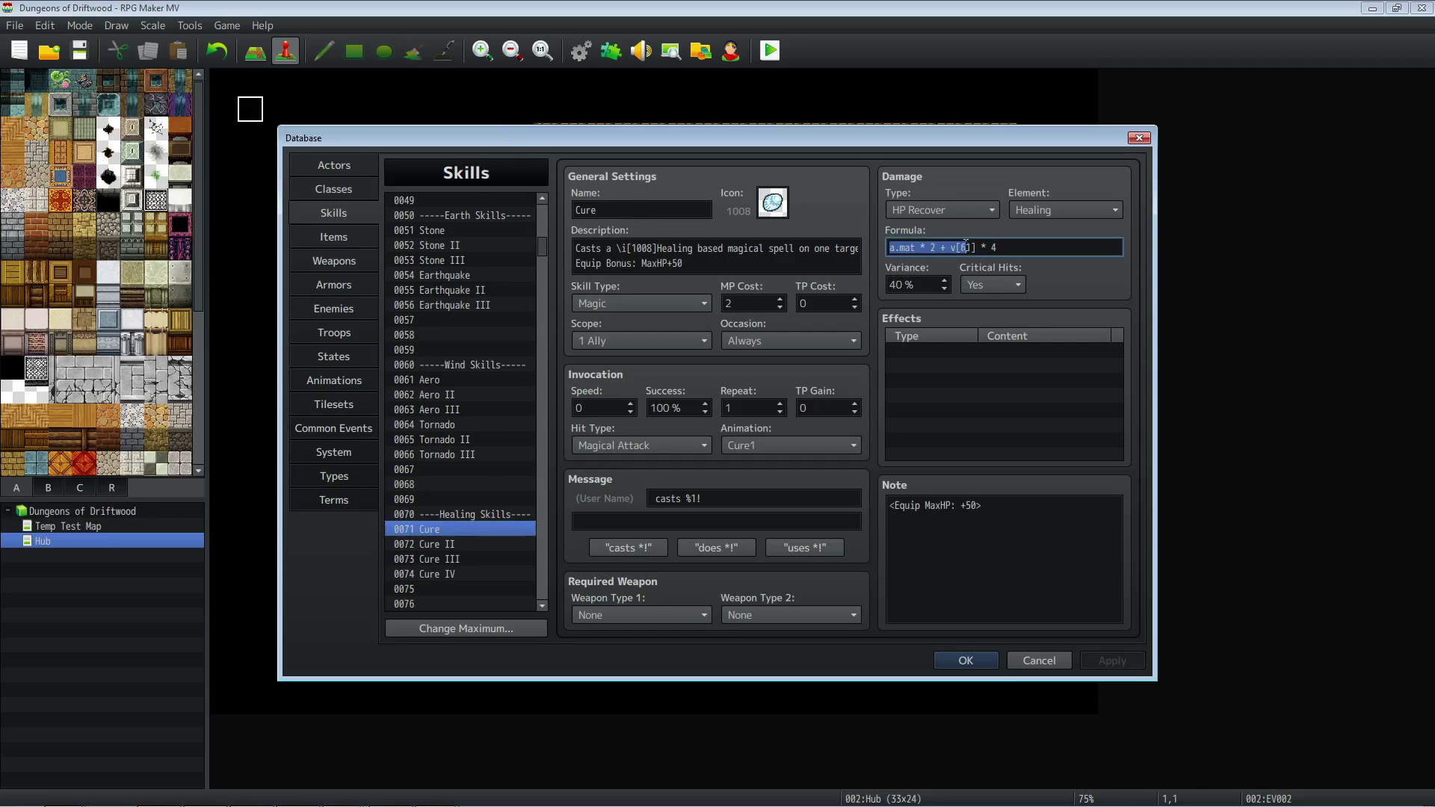
Switch to the Sublime Text notes and add a "0061 Healing Skill" entry below the Venom Resist line, separated by a blank line.
key(alt+Tab)
scroll(779, 423, down, 5)
scroll(780, 422, up, 5)
scroll(750, 446, down, 1)
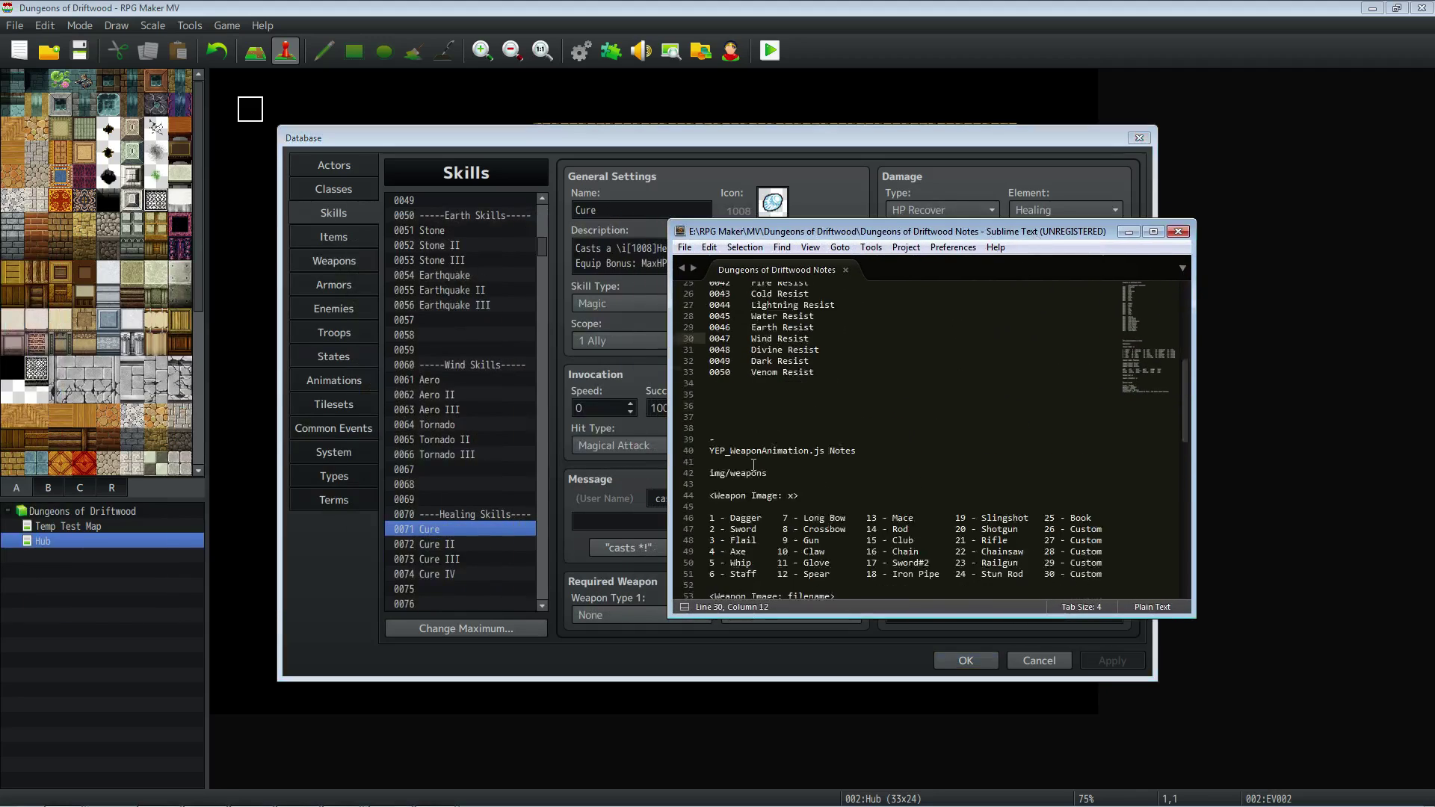
click(864, 415)
key(Return)
key(Return)
text(0061	)
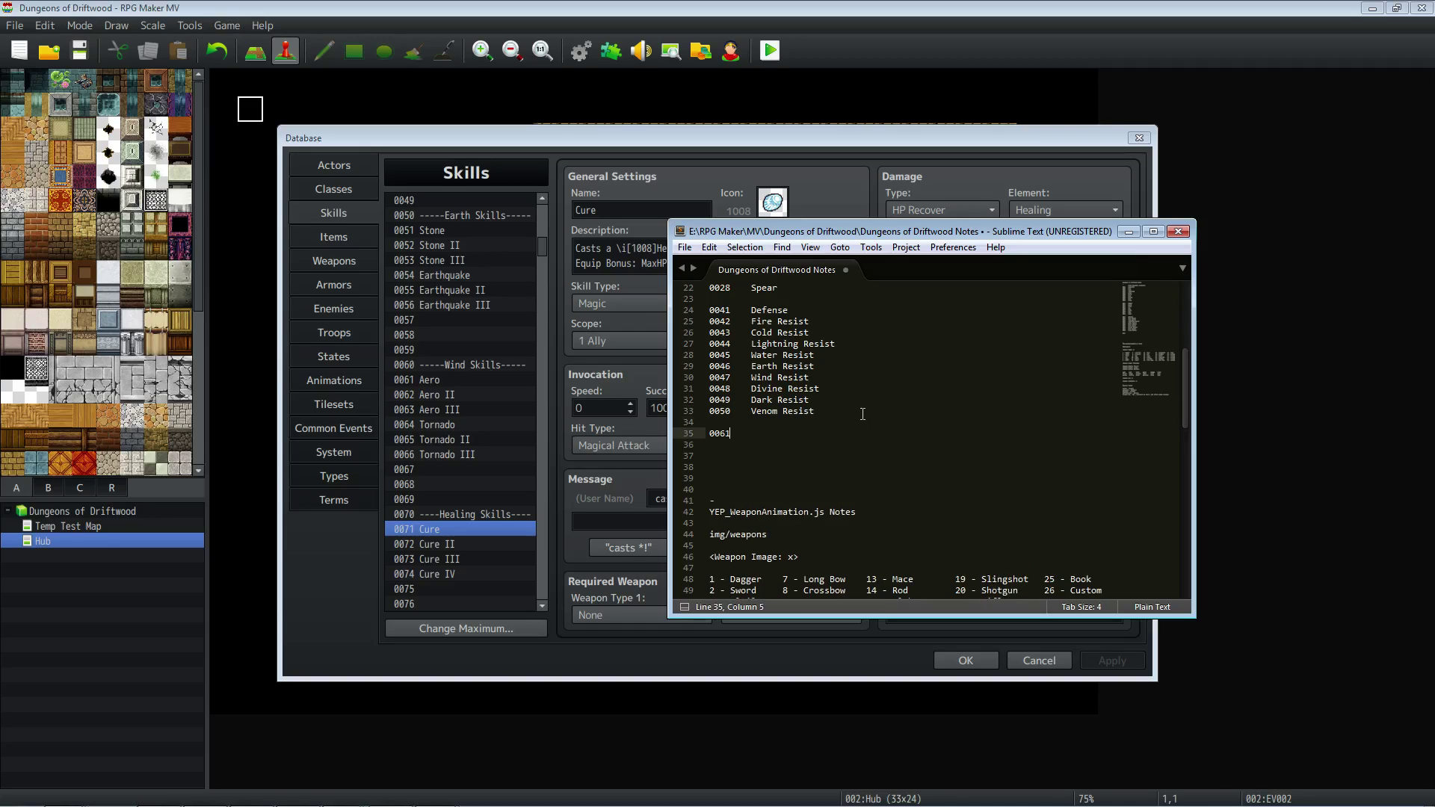
text(Healing Skill)
key(Return)
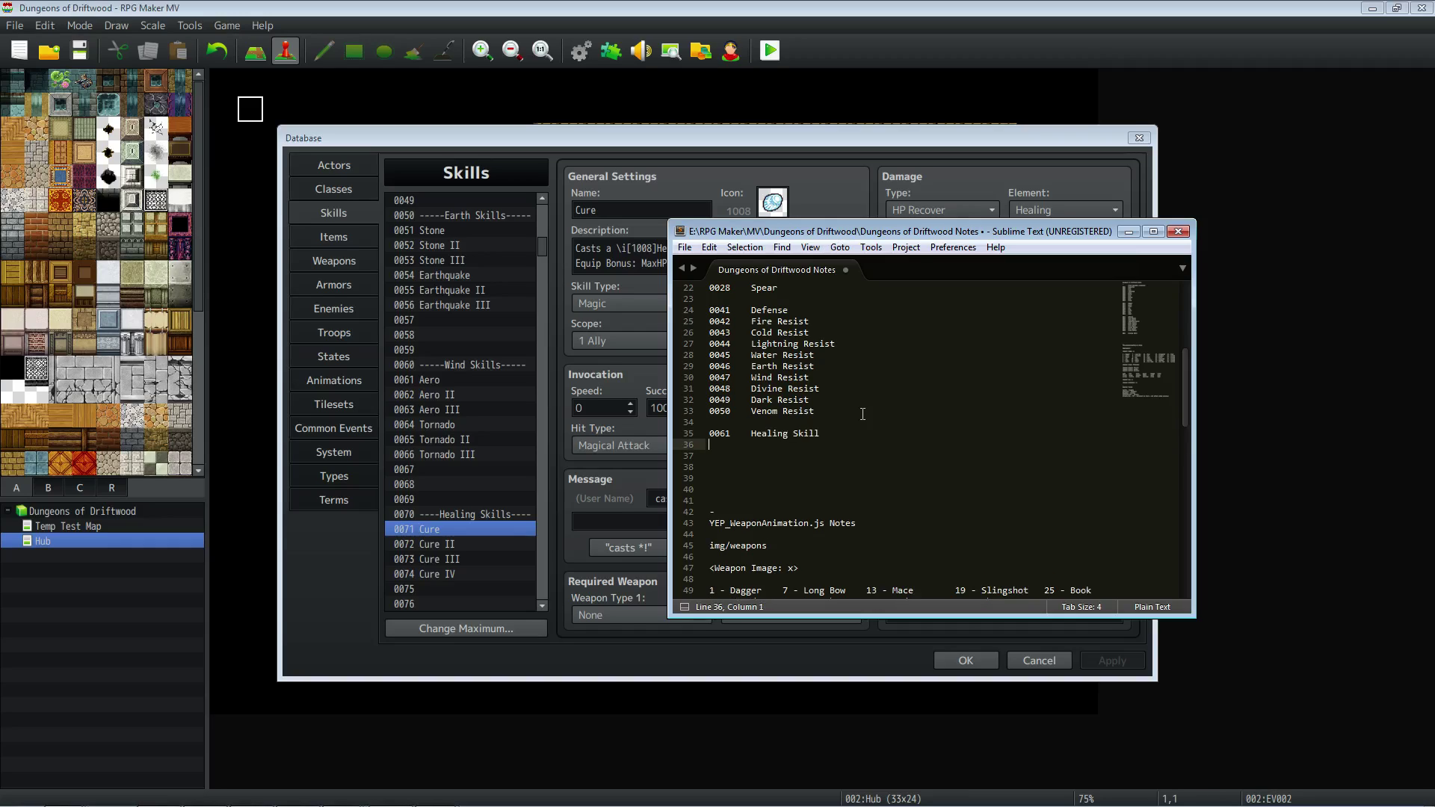
Add an Enhancing Skill line numbered 0063 below the Healing Skill entry and start revising its number.
text(0063	Enhancing Skill)
key(Return)
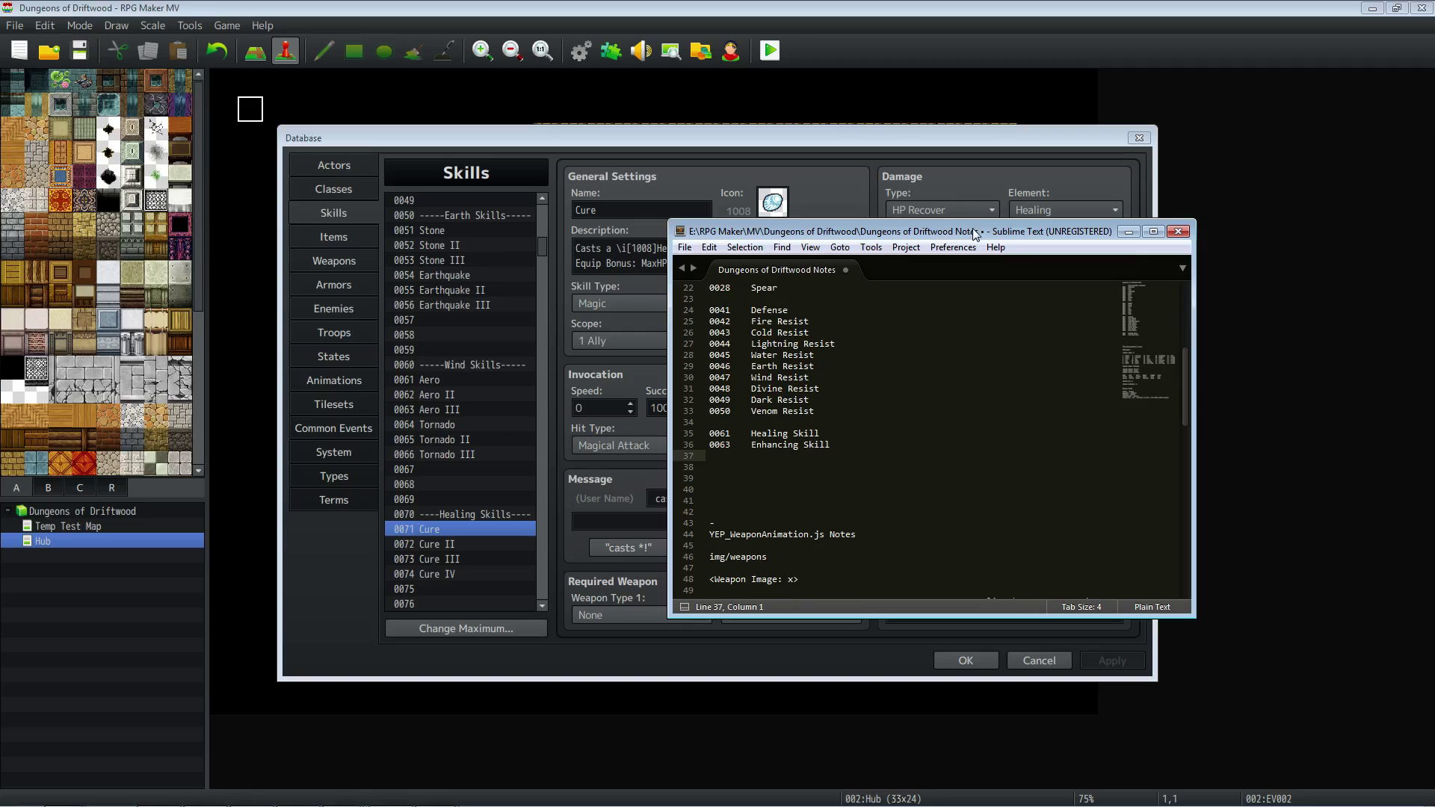
click(733, 445)
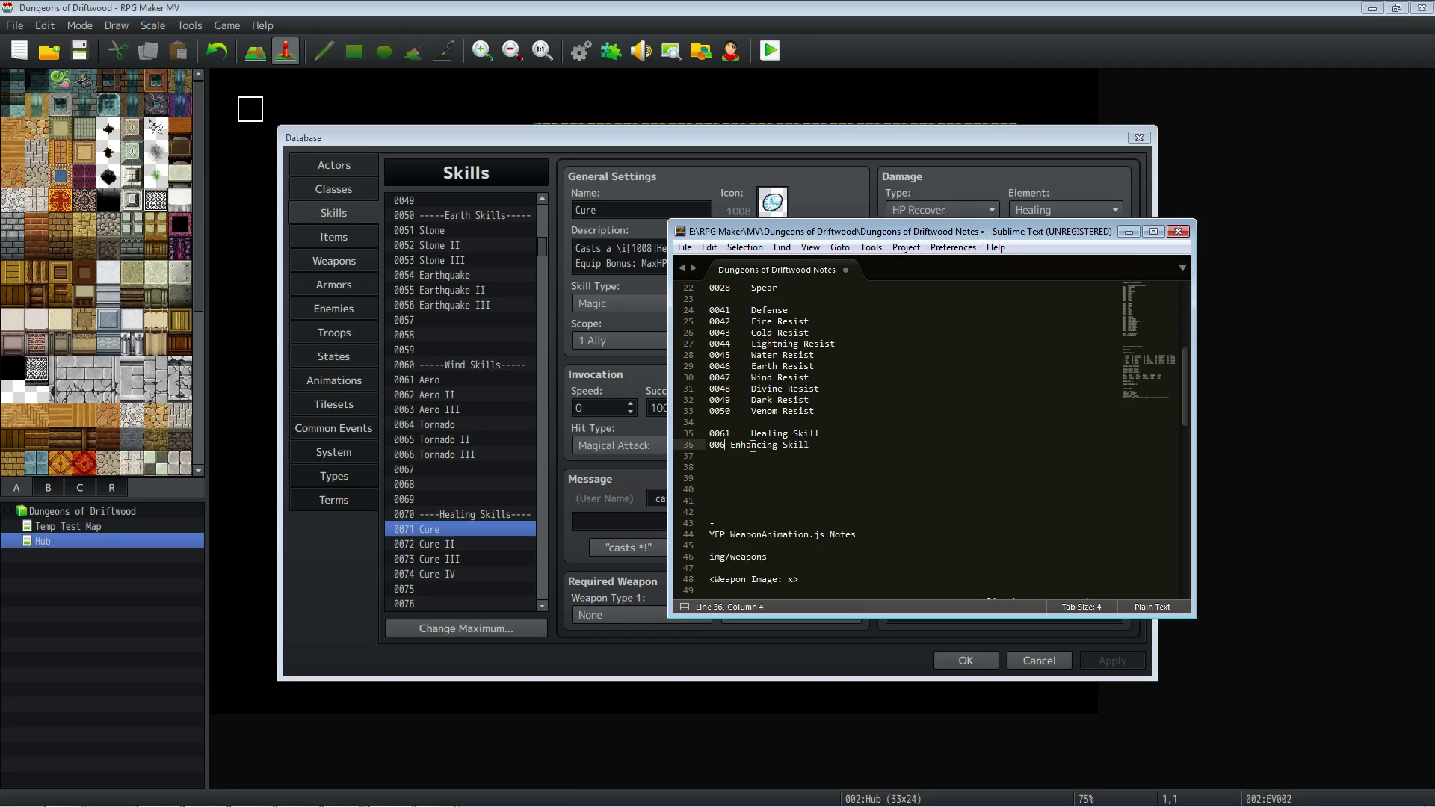
Move the notes window aside and return to the skills database in RPG Maker MV.
drag(1011, 231, 804, 227)
key(alt+Tab)
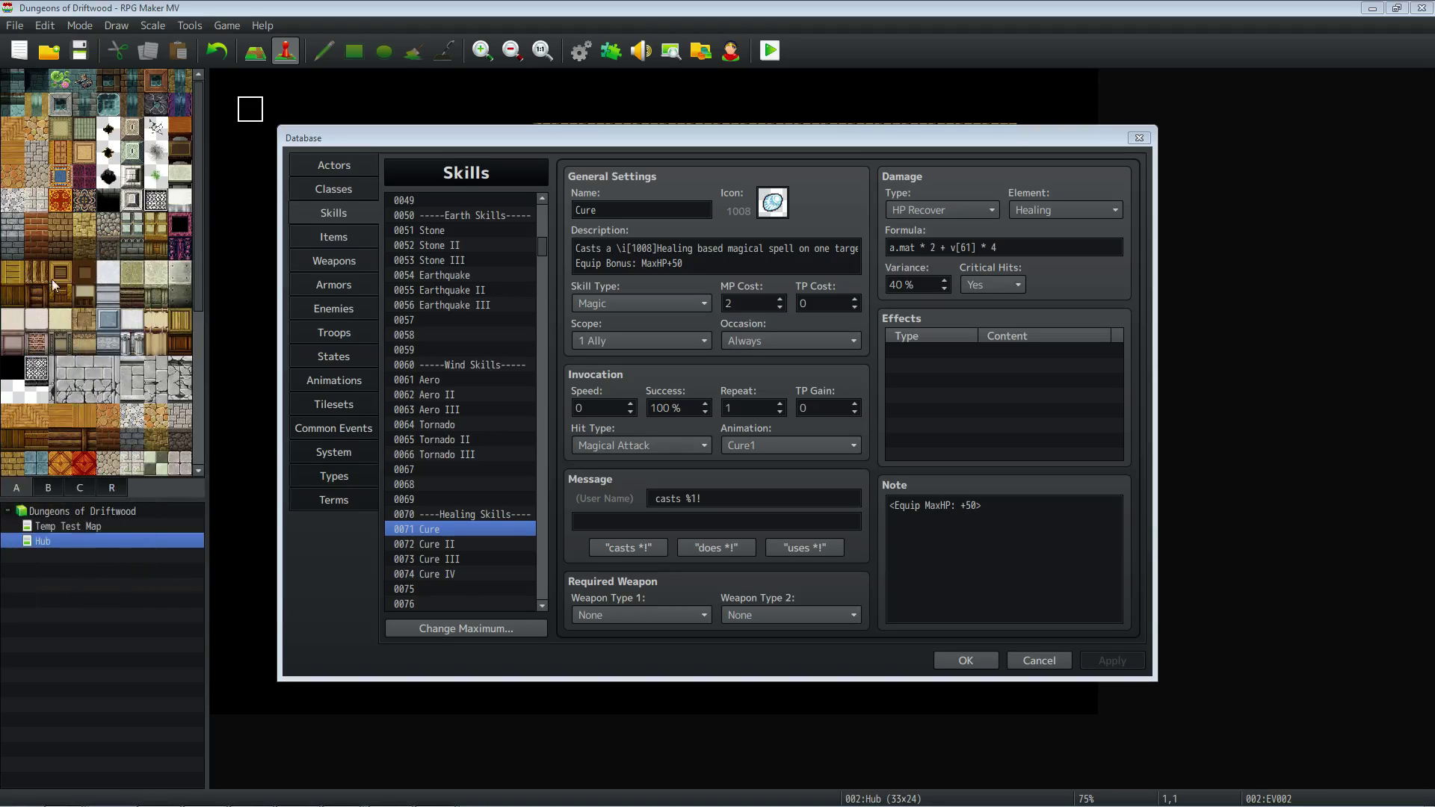
click(927, 386)
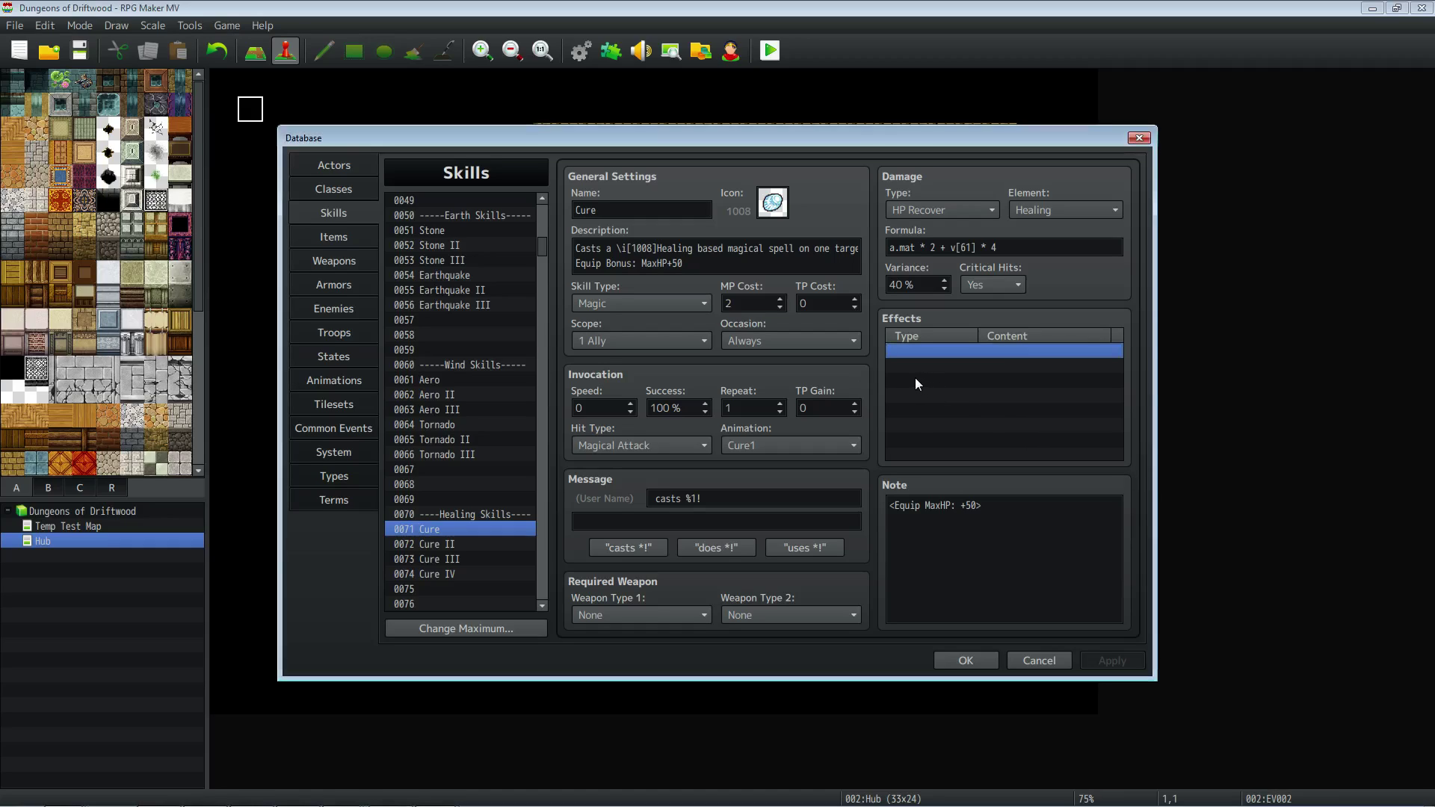
key(alt+Tab)
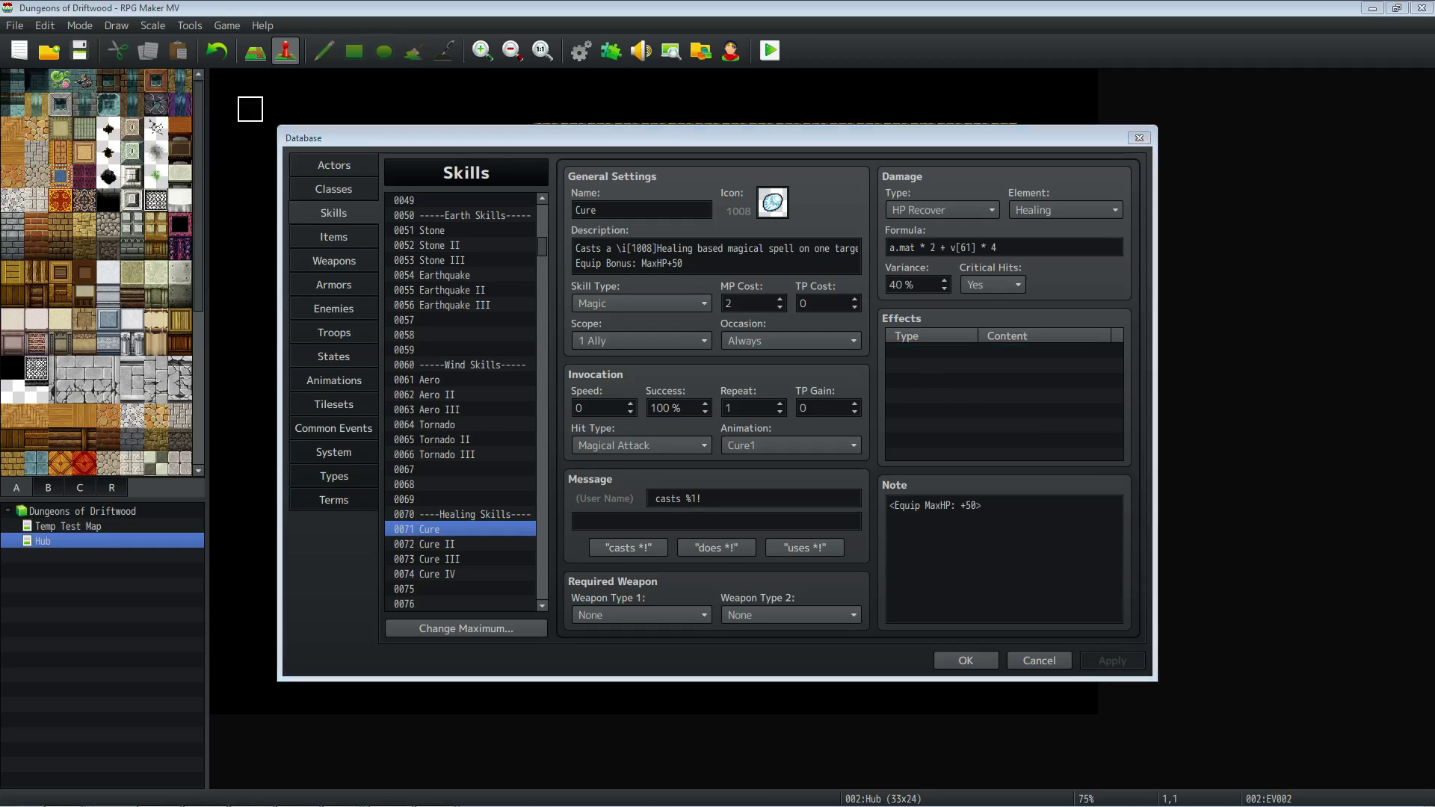
click(956, 384)
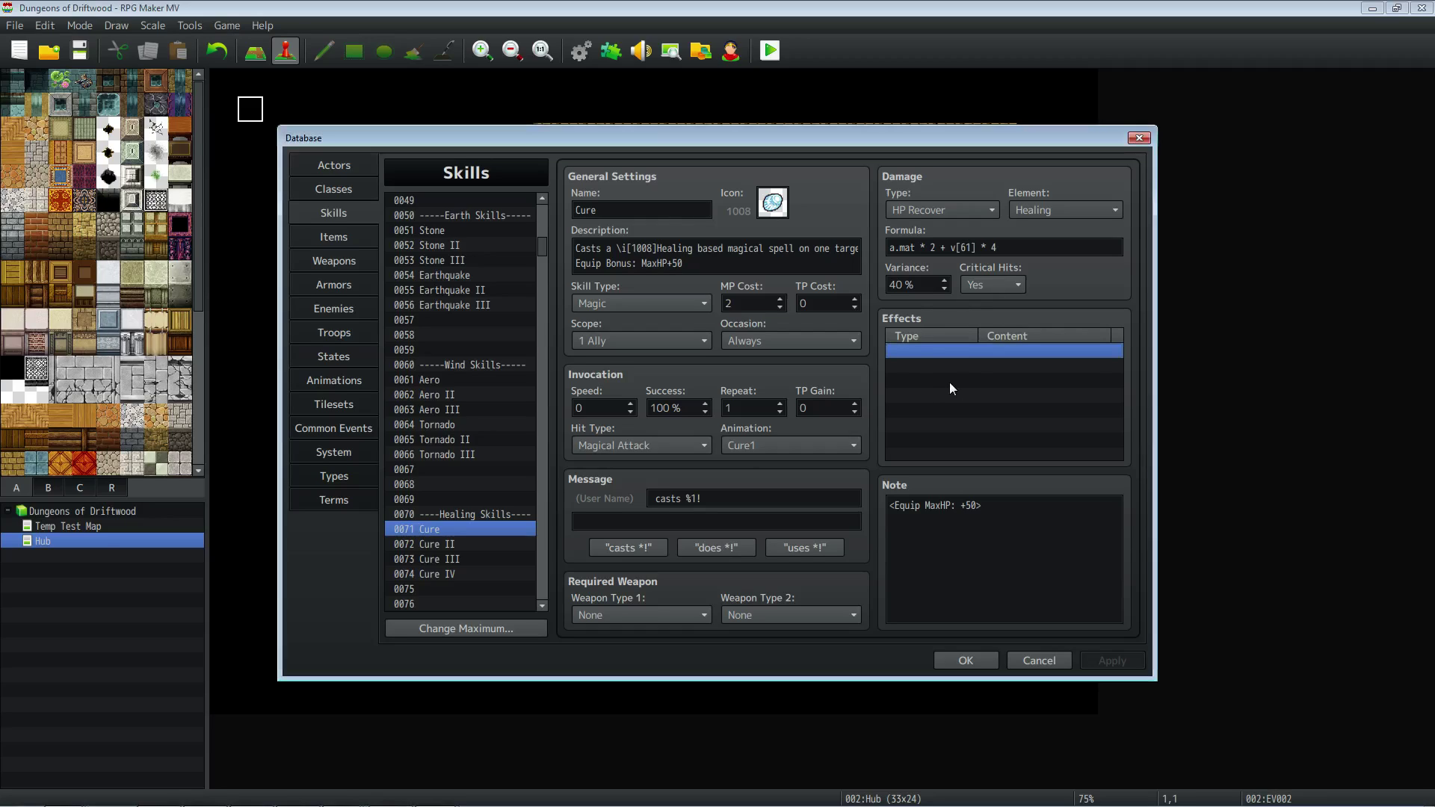
Review the formulas of the player's Cure III and Cure IV and of the enemy Fire, Ice, Lightning and Splash skills.
click(450, 559)
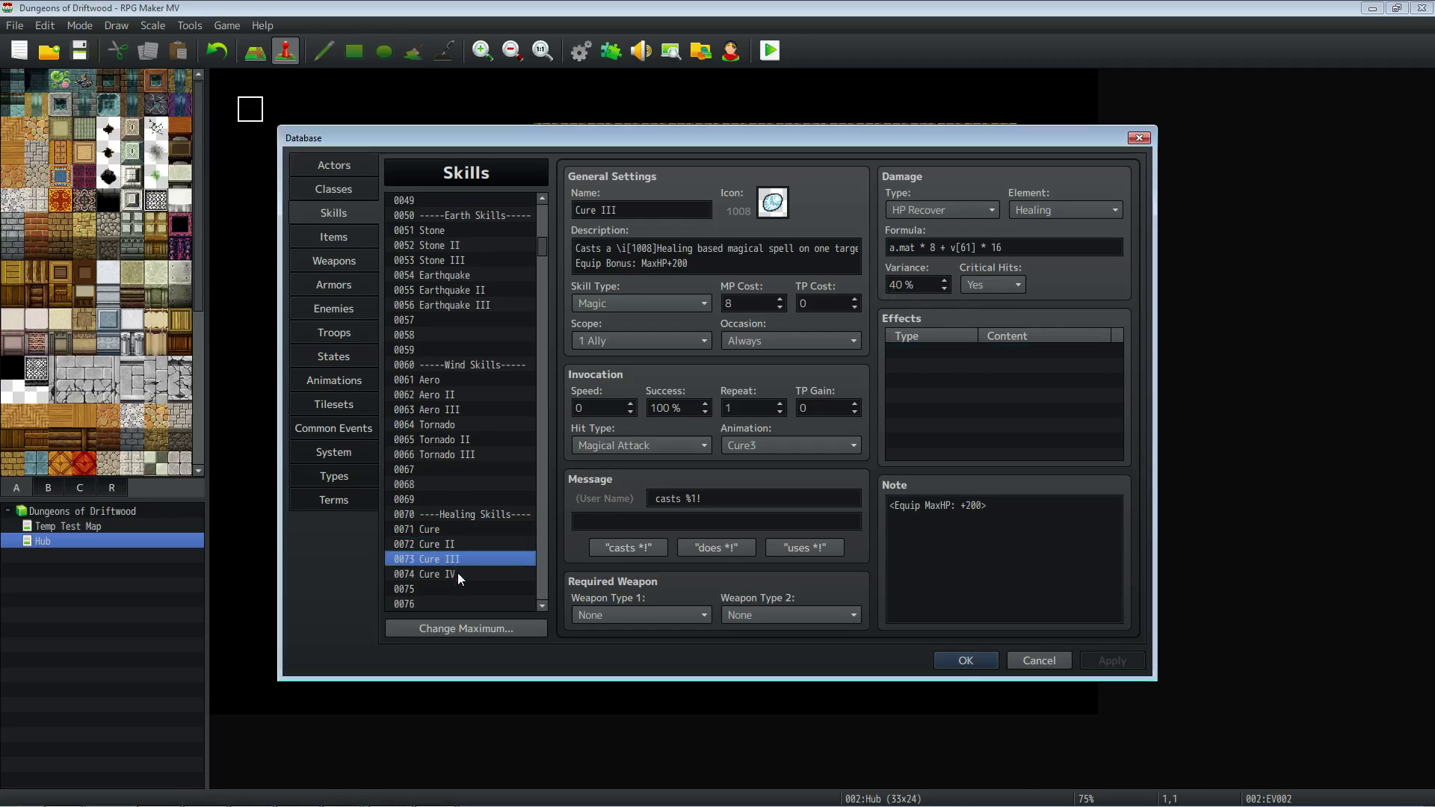
click(458, 573)
drag(544, 247, 537, 405)
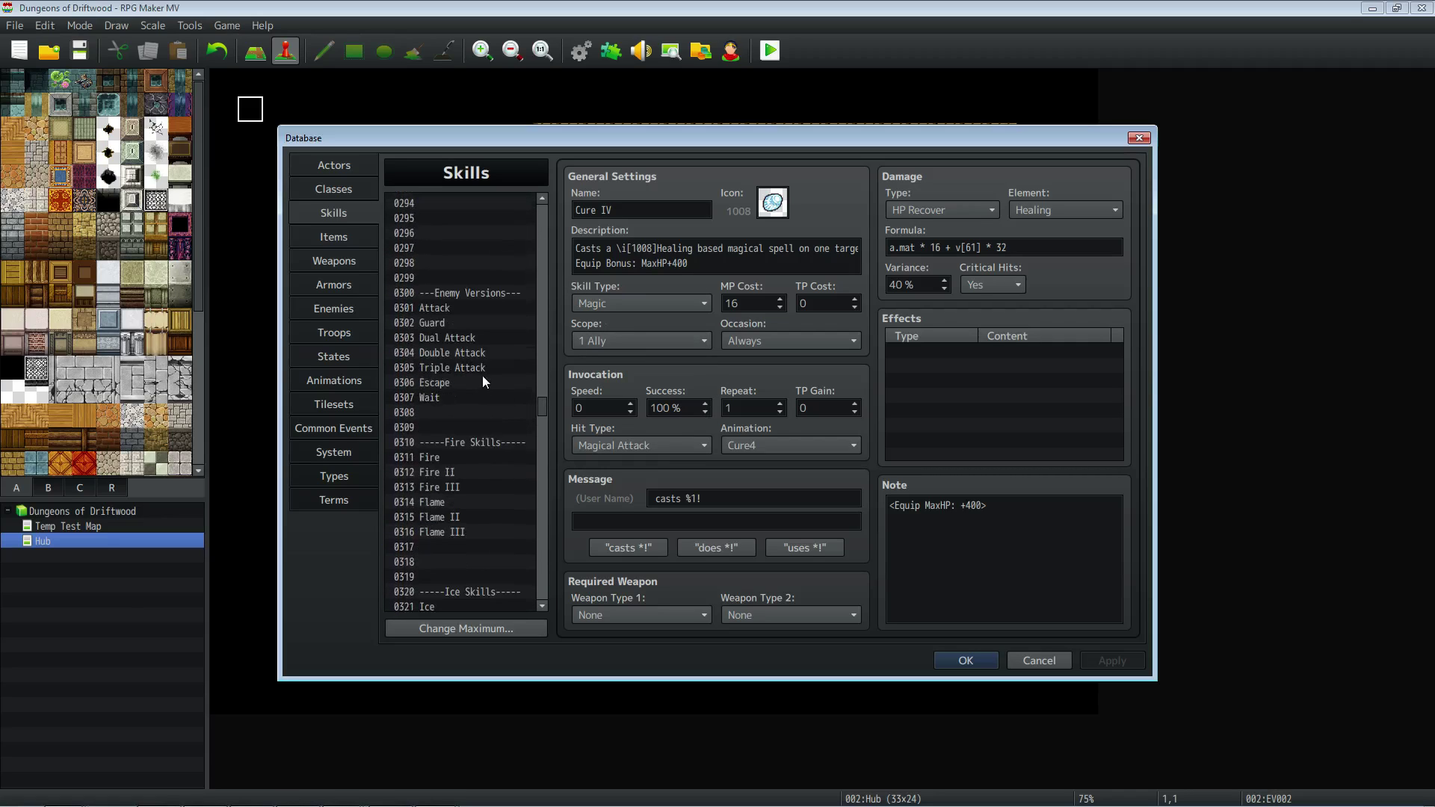
scroll(483, 378, down, 2)
click(465, 395)
click(475, 381)
scroll(483, 379, down, 2)
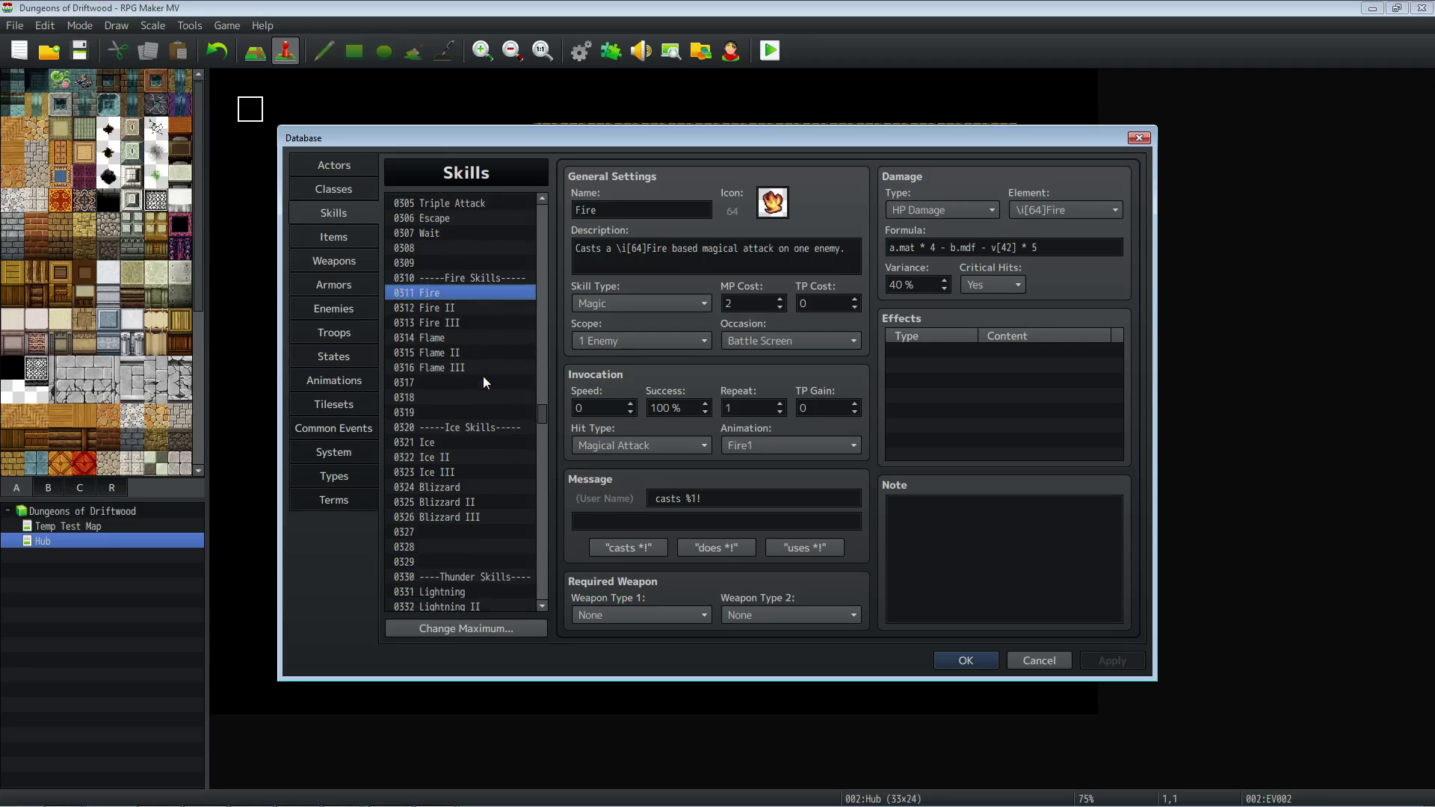
click(483, 442)
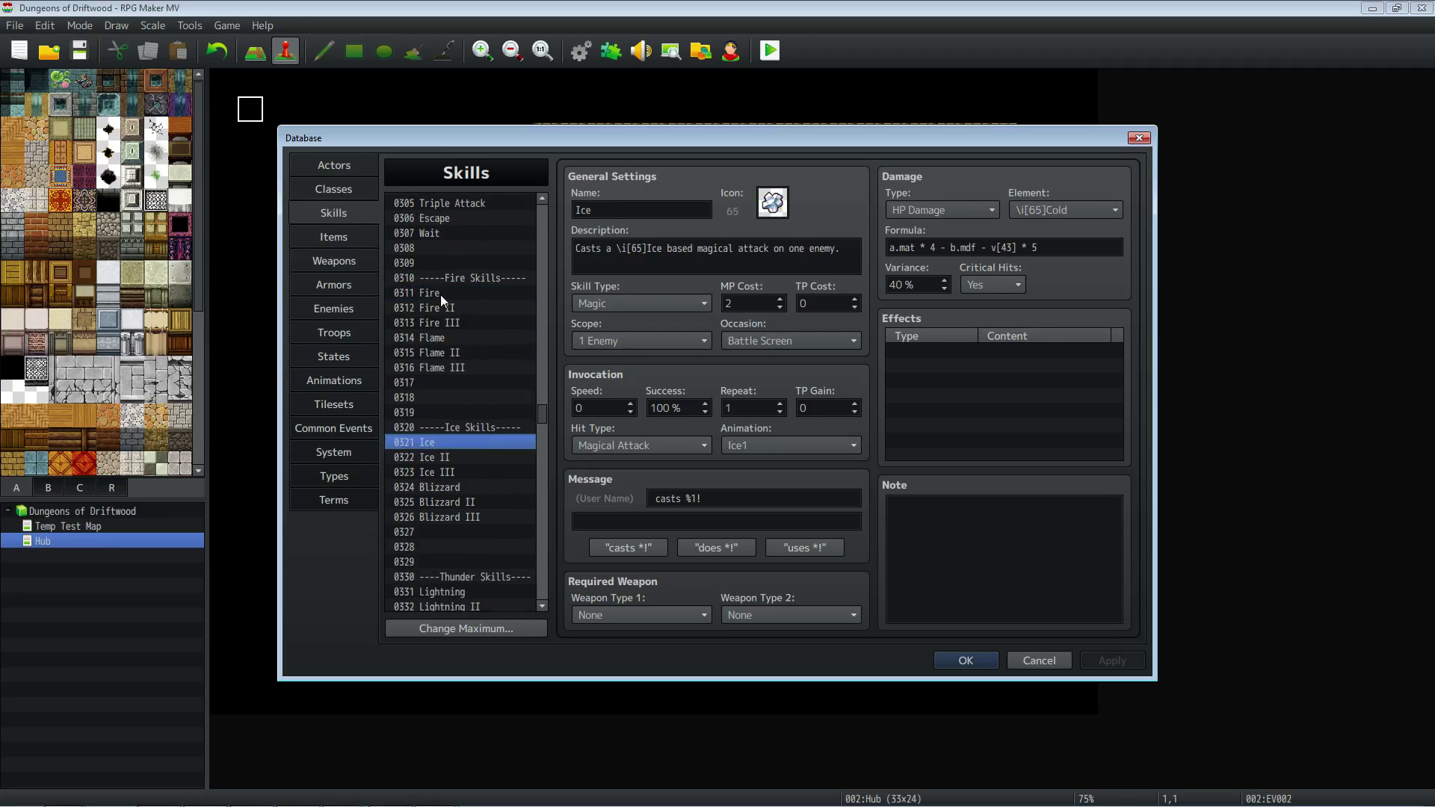
scroll(464, 447, down, 4)
click(463, 427)
click(466, 575)
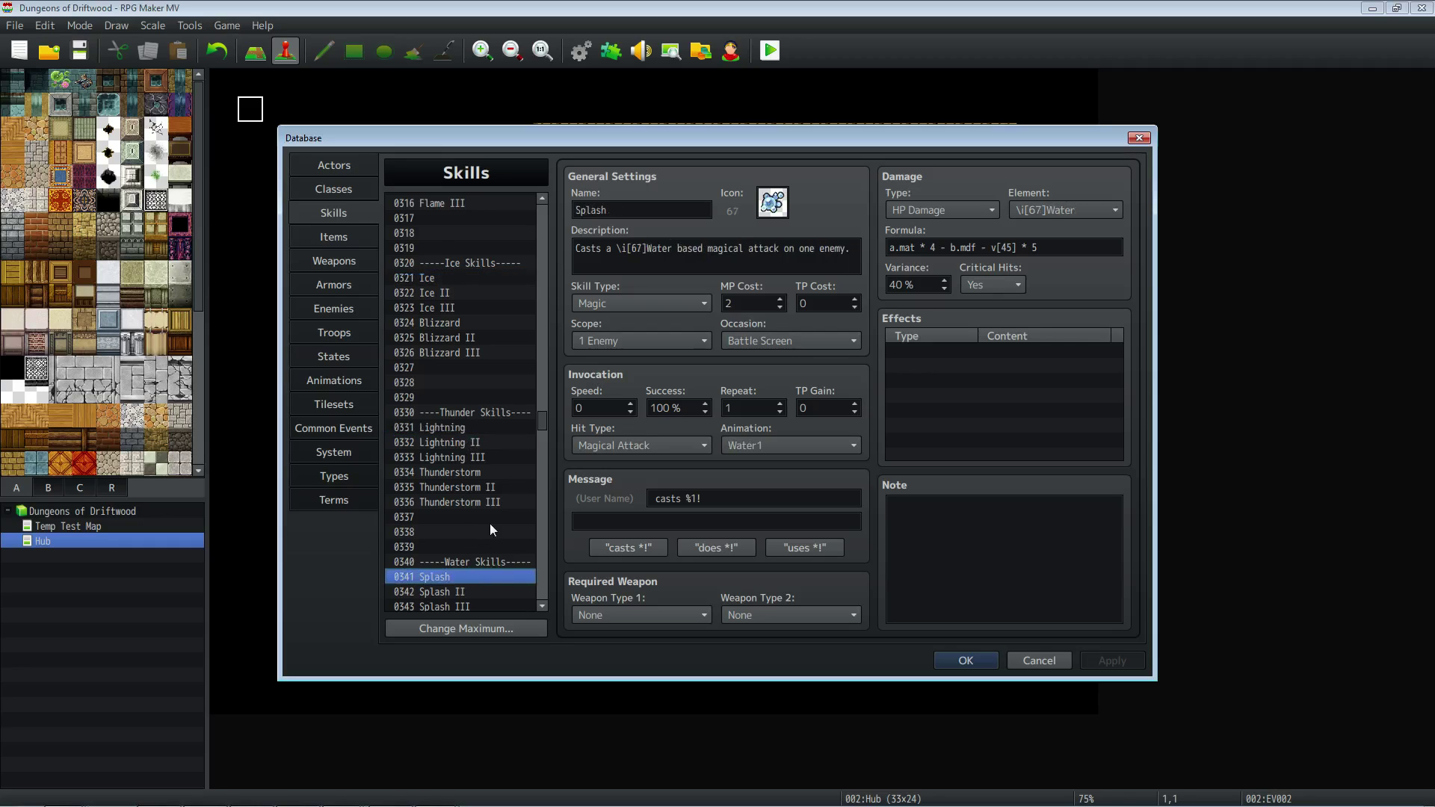
Check the formulas of the remaining enemy skills, including the Cure spells and Aero.
scroll(478, 536, down, 3)
scroll(468, 564, down, 6)
click(464, 478)
scroll(465, 523, down, 2)
click(465, 553)
click(465, 571)
click(464, 593)
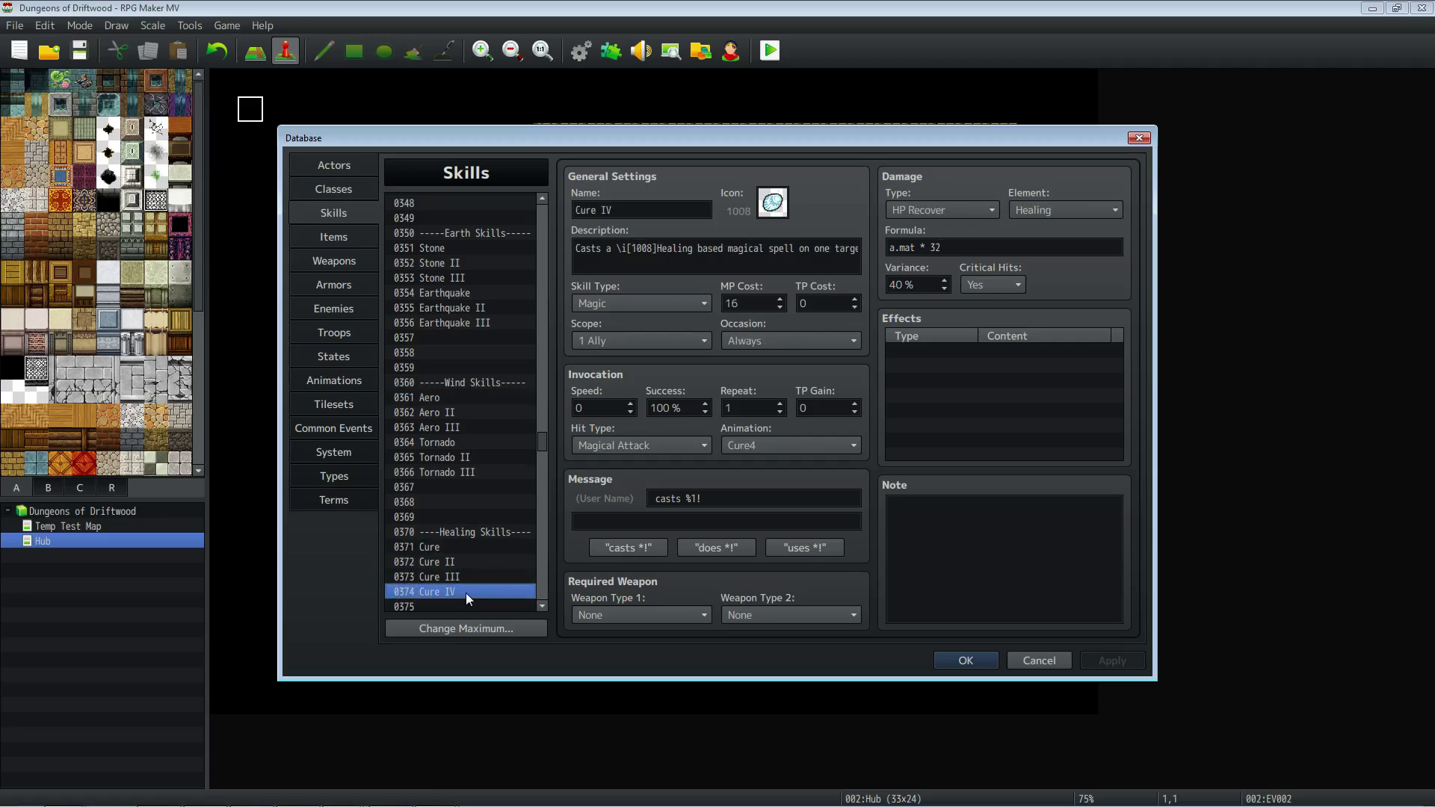
click(459, 397)
Copy the enemy Fire skill's damage formula, a.mat * 4 - b.mdf - v[42] * 5.
scroll(481, 410, up, 13)
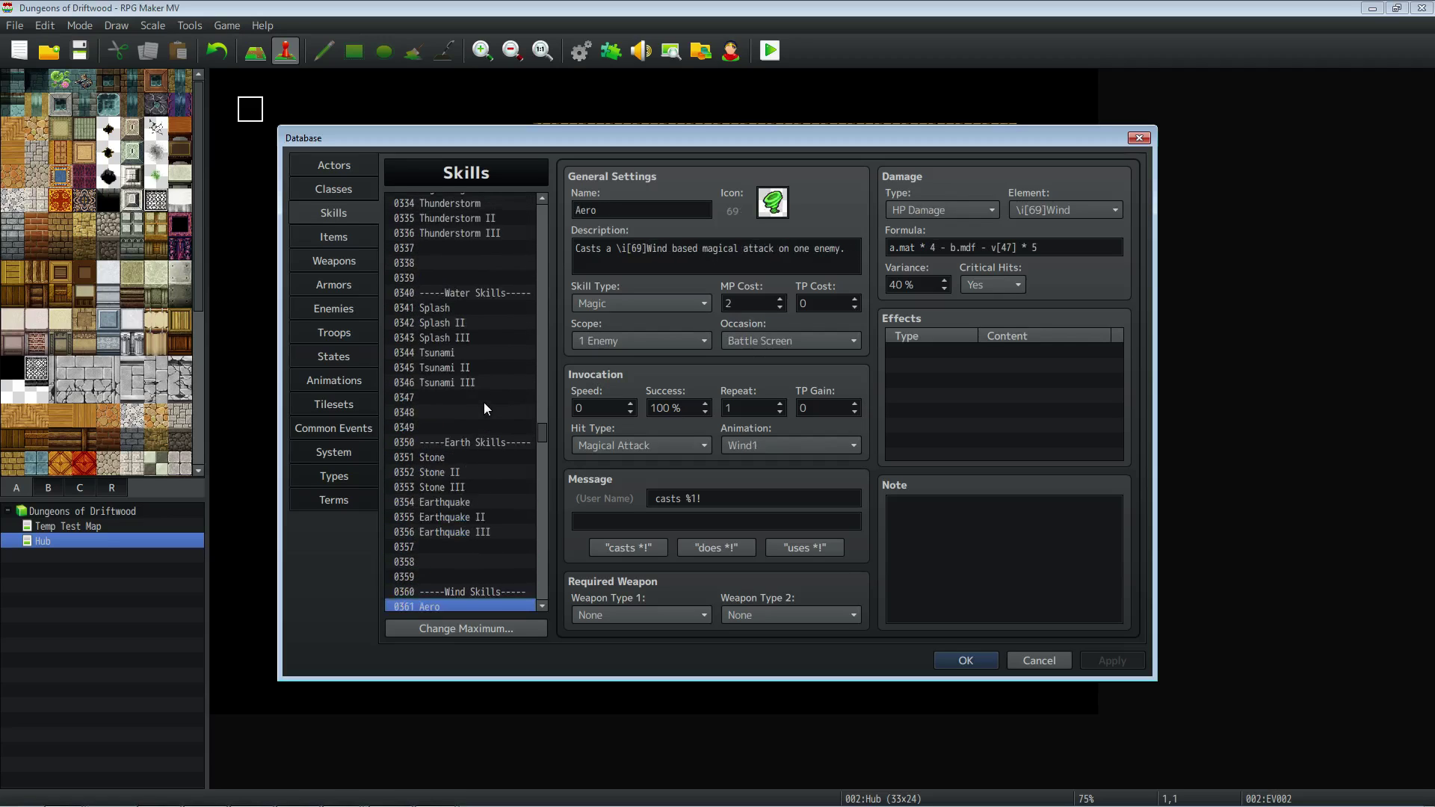
scroll(468, 348, up, 3)
click(459, 368)
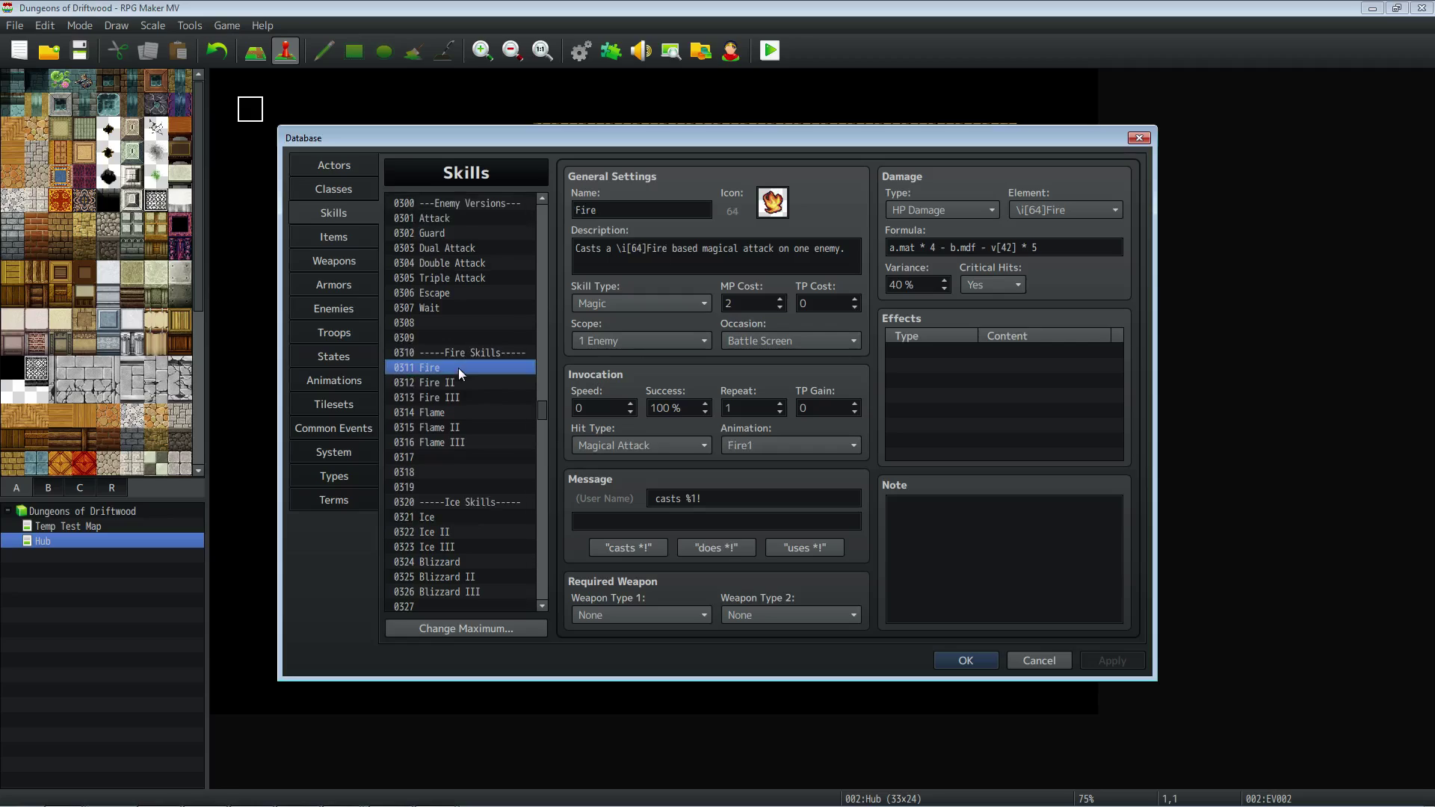
click(1049, 247)
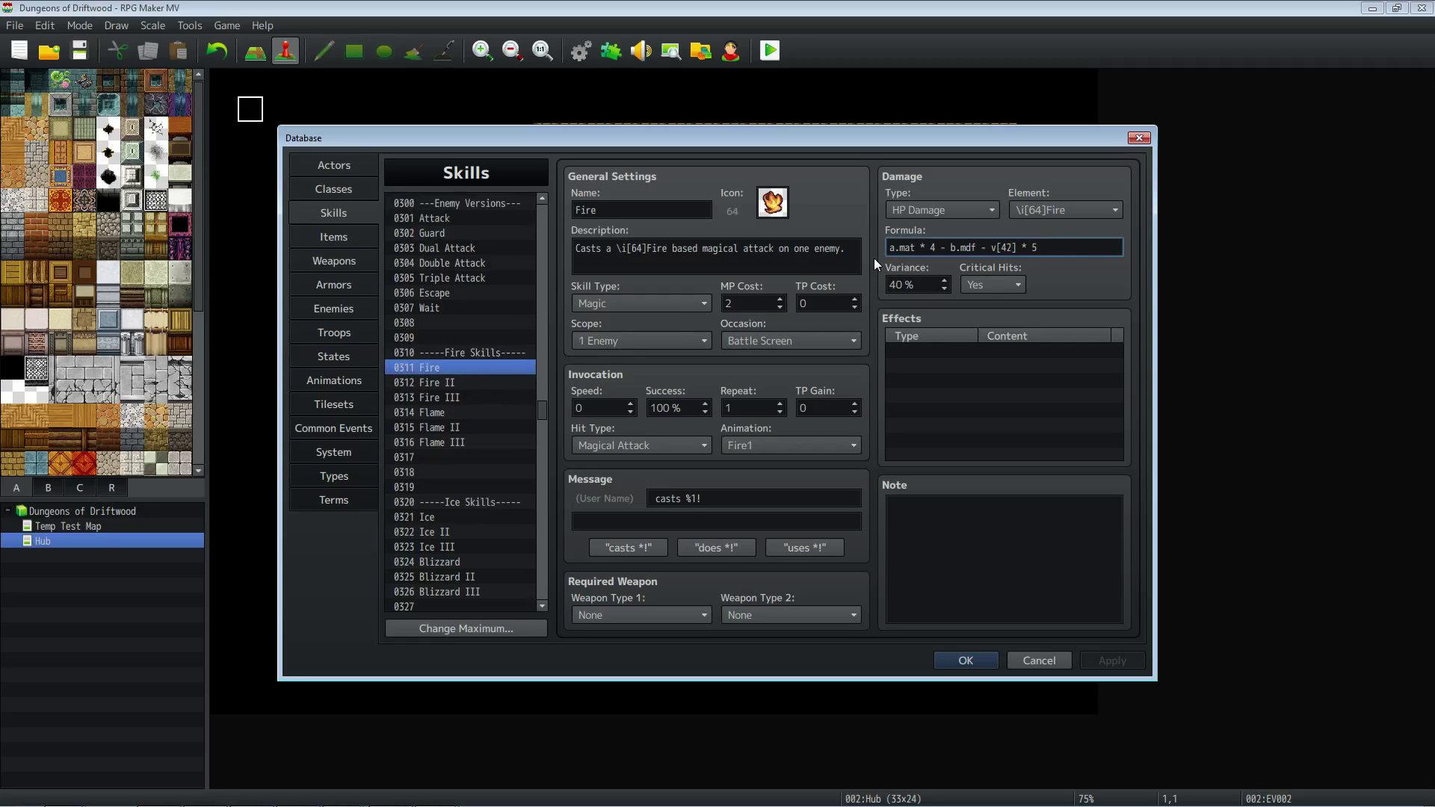
key(ctrl+a)
key(ctrl+c)
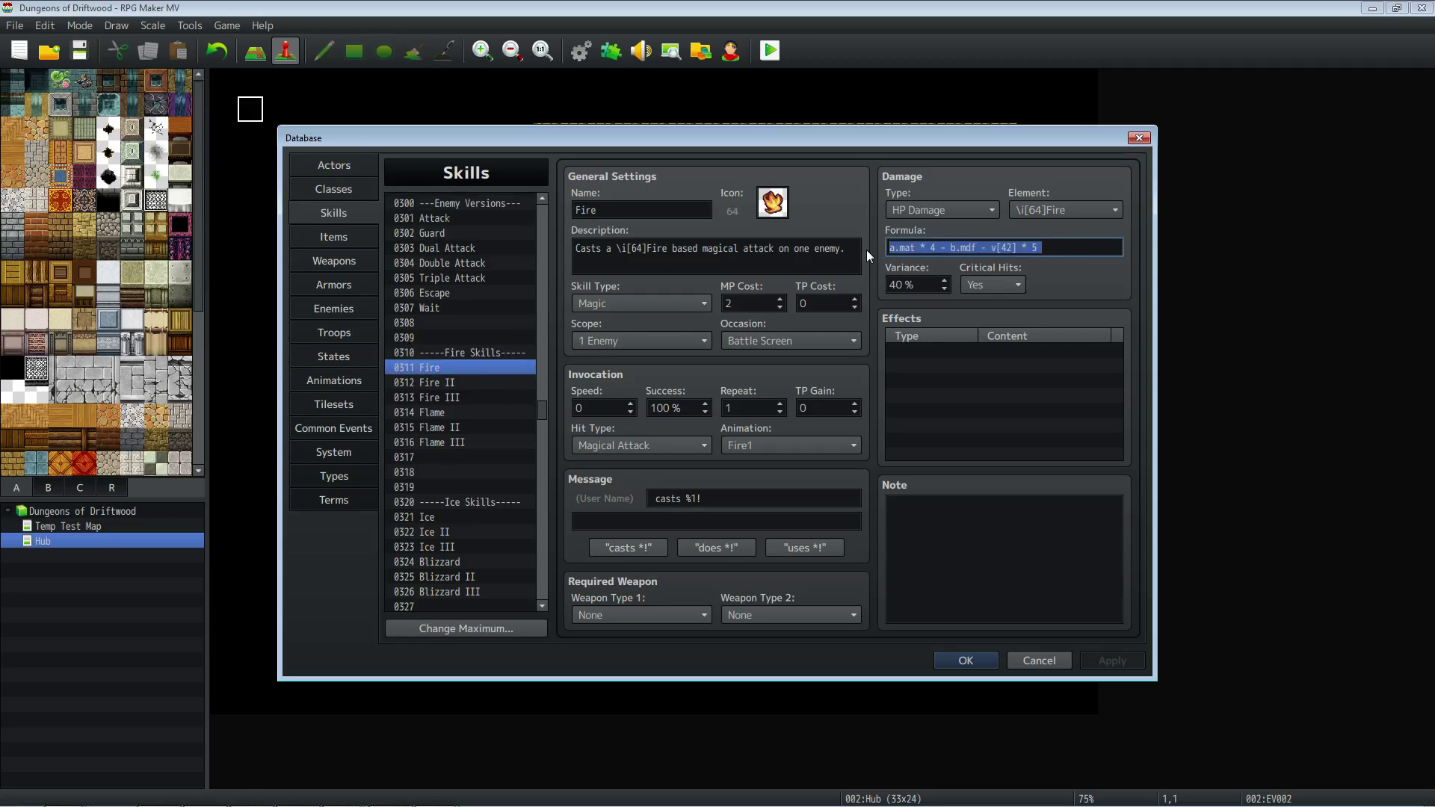
Replace the enemy Fire II's damage formula with the copied one and set its a.mat multiplier to 8.
click(487, 381)
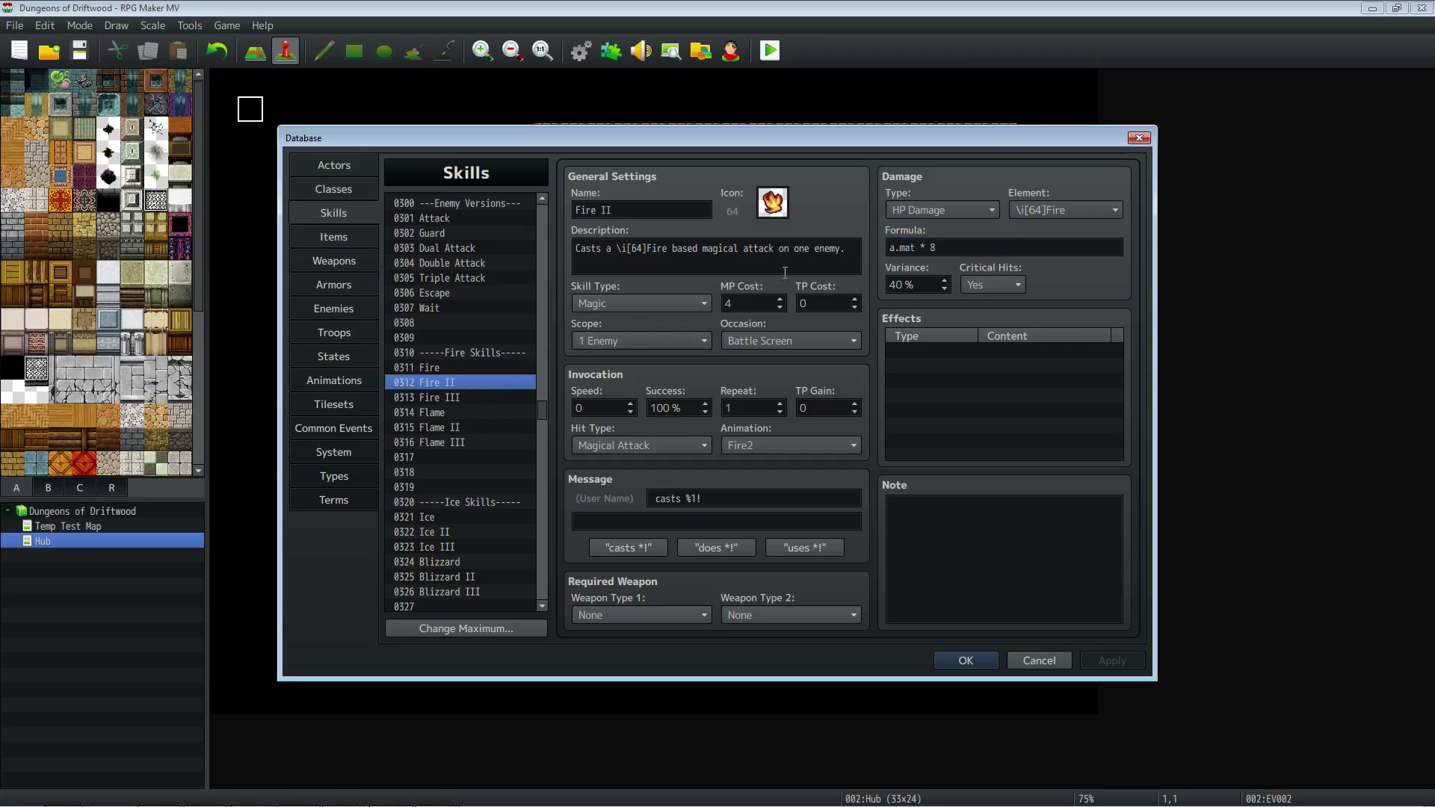
click(483, 361)
click(486, 384)
click(484, 369)
key(Down)
triple_click(974, 247)
key(ctrl+v)
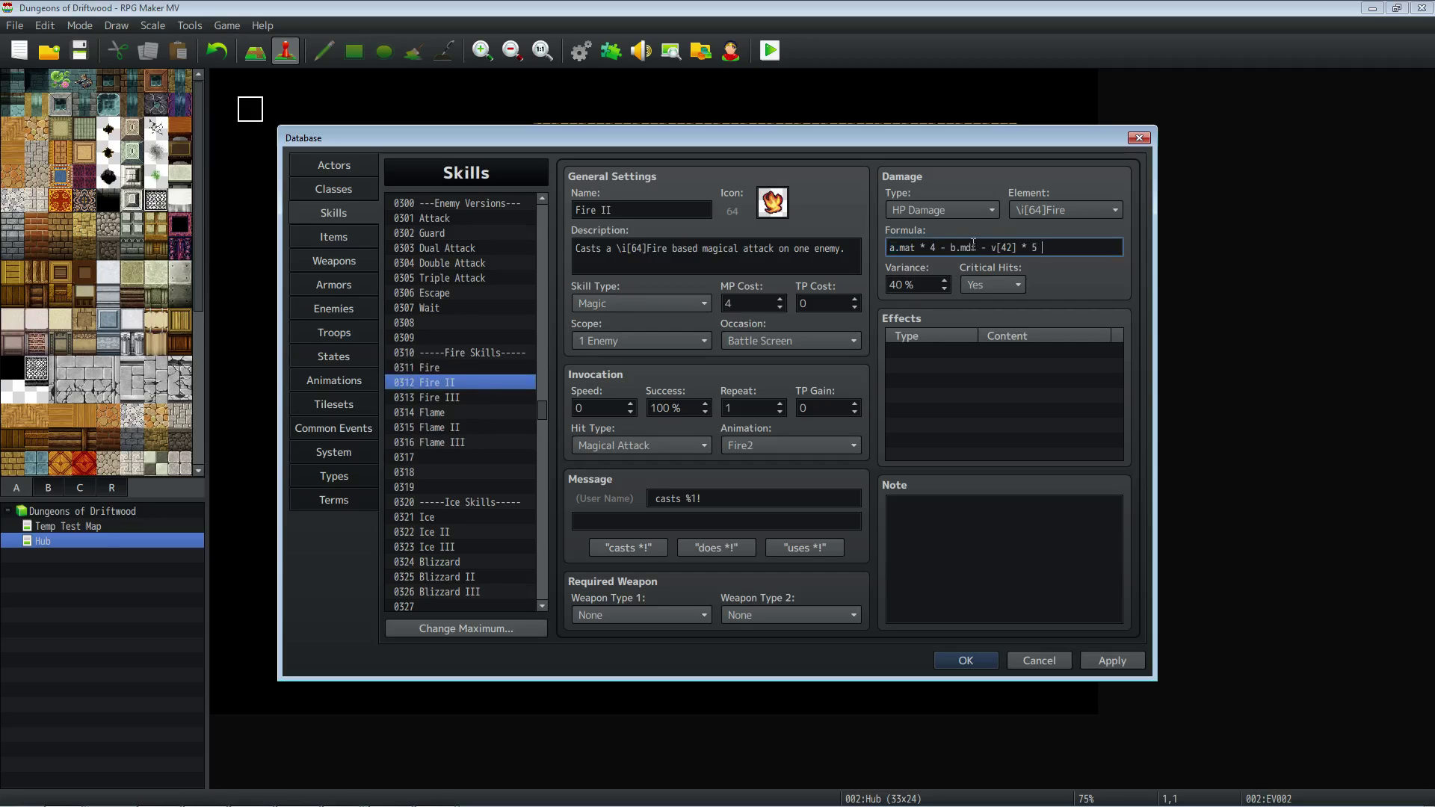
click(931, 247)
key(BackSpace)
text(8)
Examine the defence and resistance terms in Fire II's formula and compare the skill with Fire.
drag(1042, 248, 993, 248)
click(1003, 247)
double_click(1003, 246)
drag(1051, 246, 992, 247)
click(977, 246)
click(1046, 247)
drag(961, 249, 952, 247)
drag(1057, 248, 952, 248)
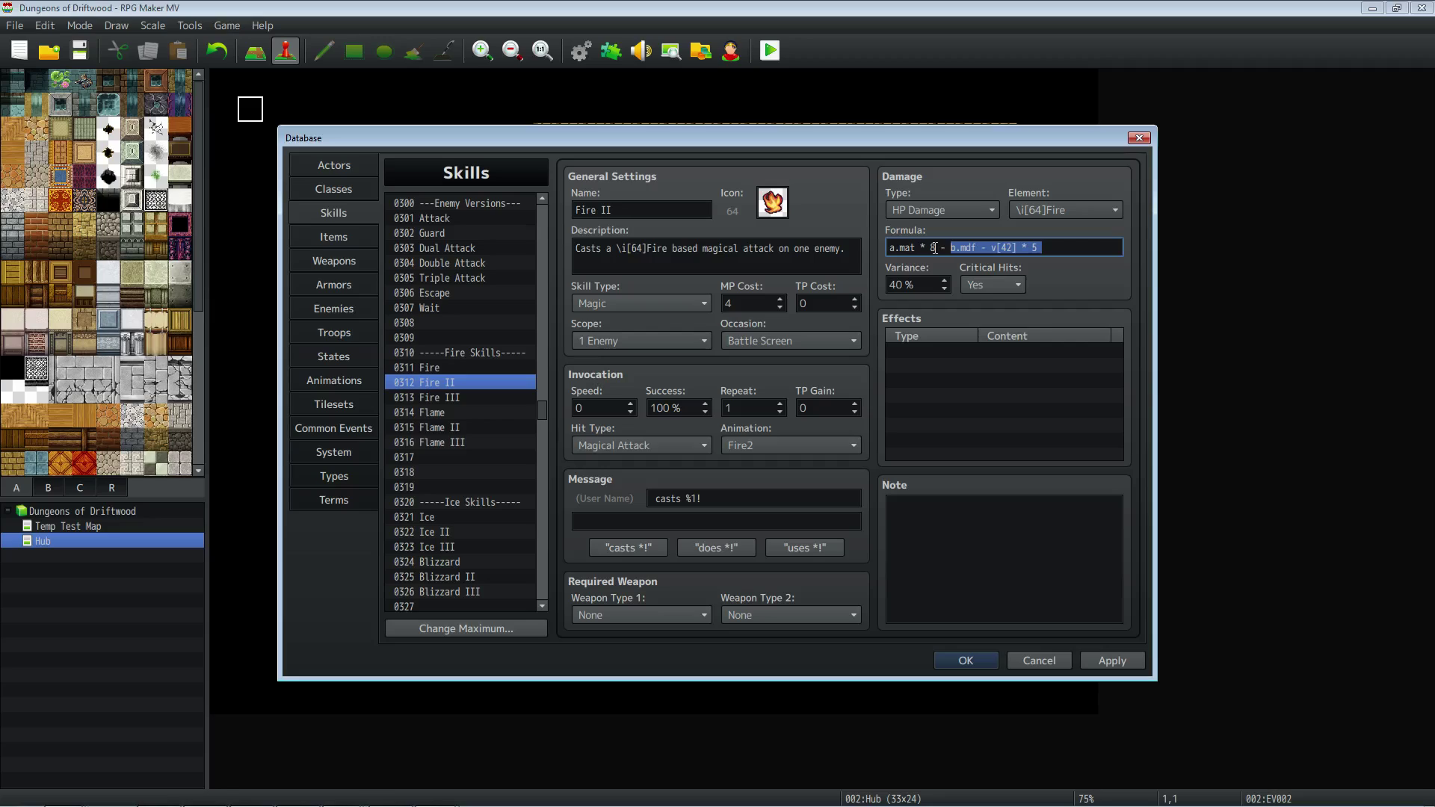
drag(1069, 247, 888, 249)
click(959, 244)
click(463, 371)
click(472, 381)
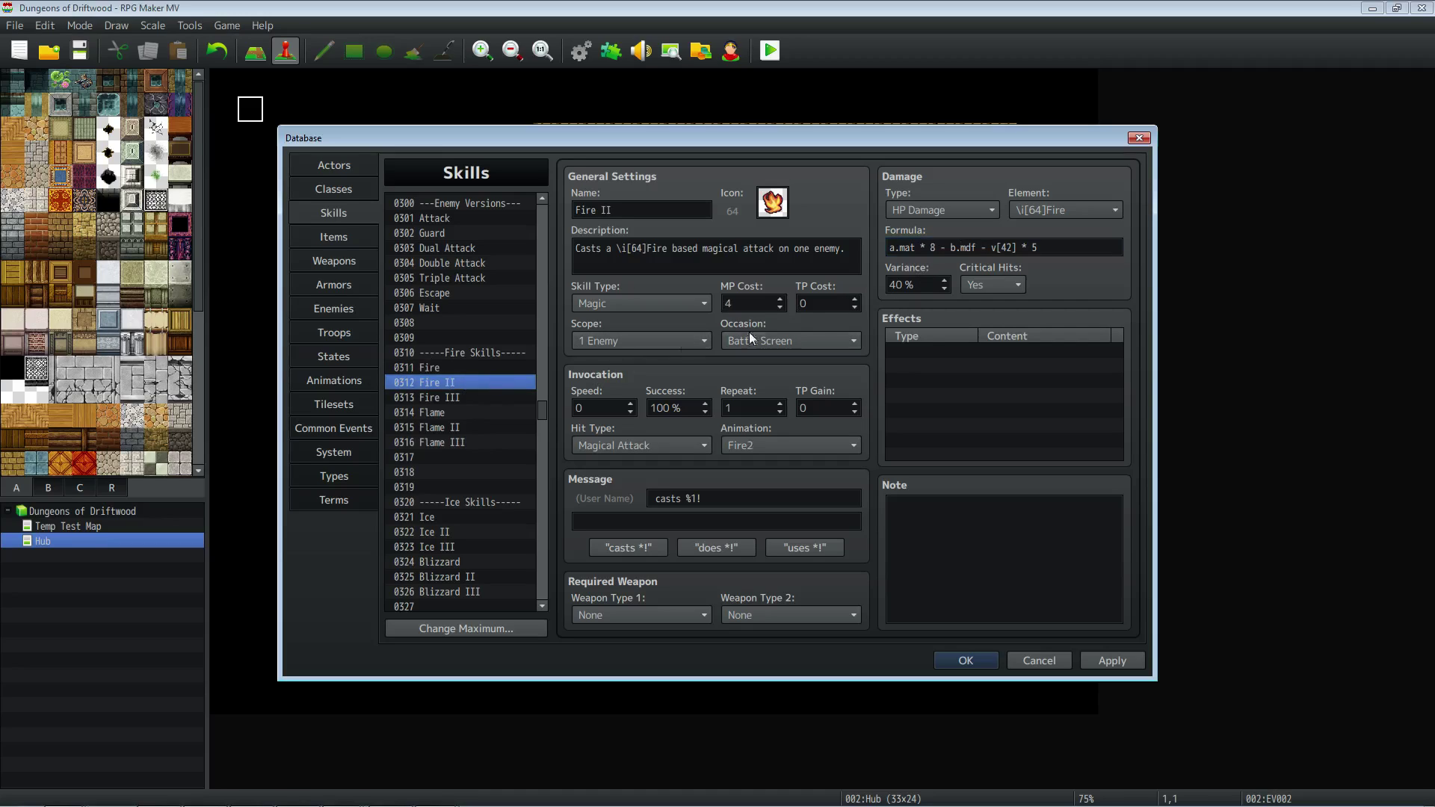
Copy Fire II's damage formula into the enemy Ice II and change its resistance variable to v[43].
scroll(438, 404, down, 5)
scroll(438, 404, down, 1)
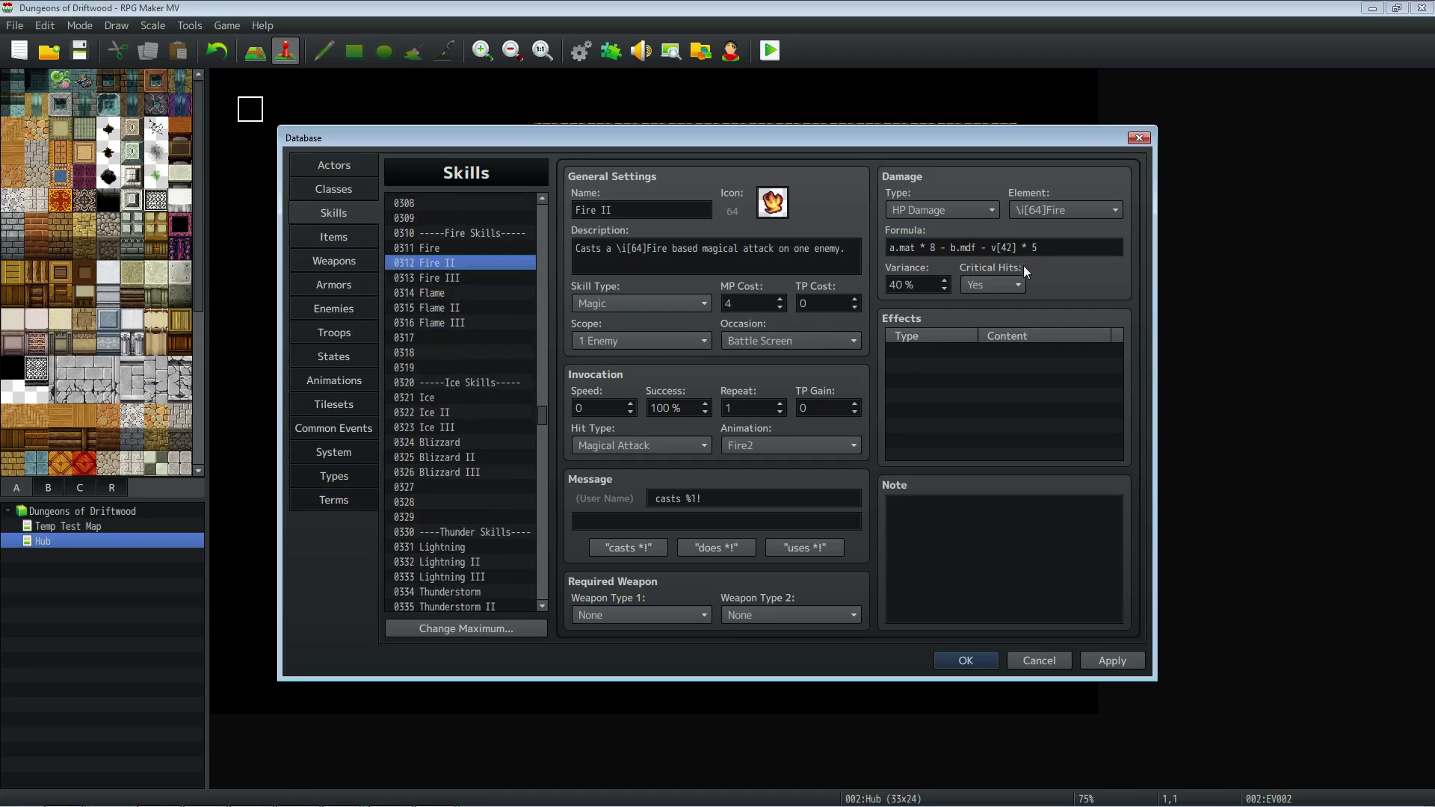
triple_click(1054, 248)
key(ctrl+c)
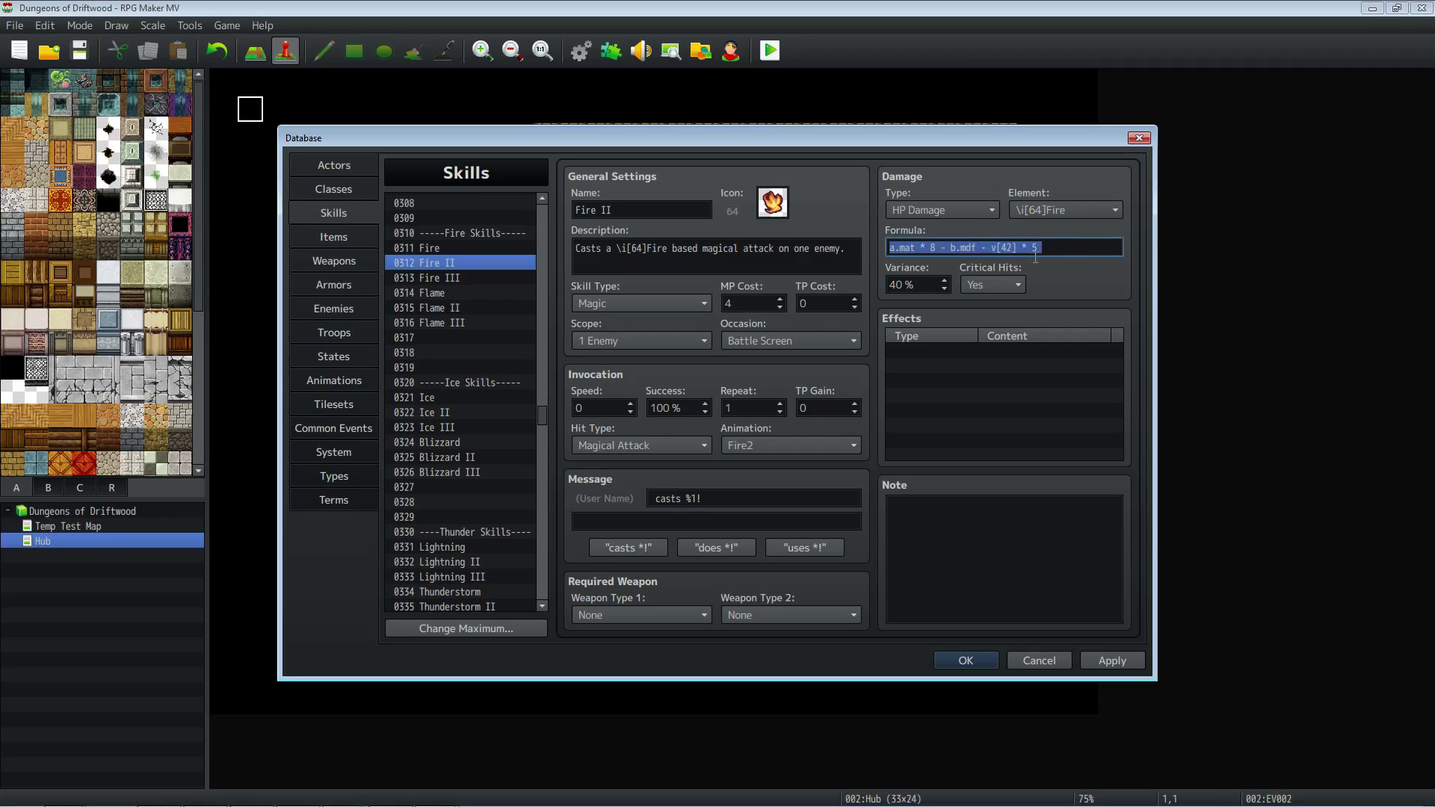
click(462, 413)
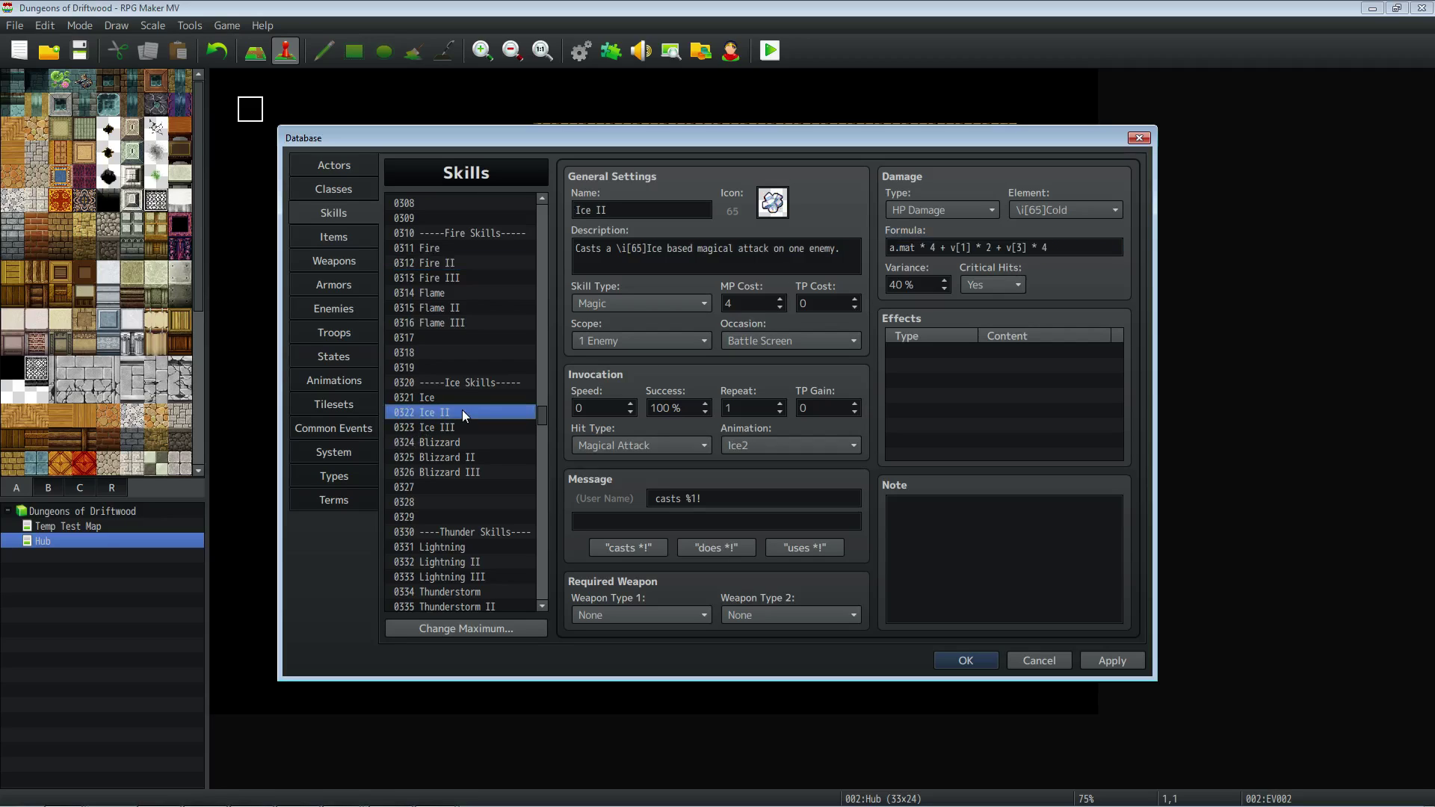
triple_click(1054, 247)
key(ctrl+v)
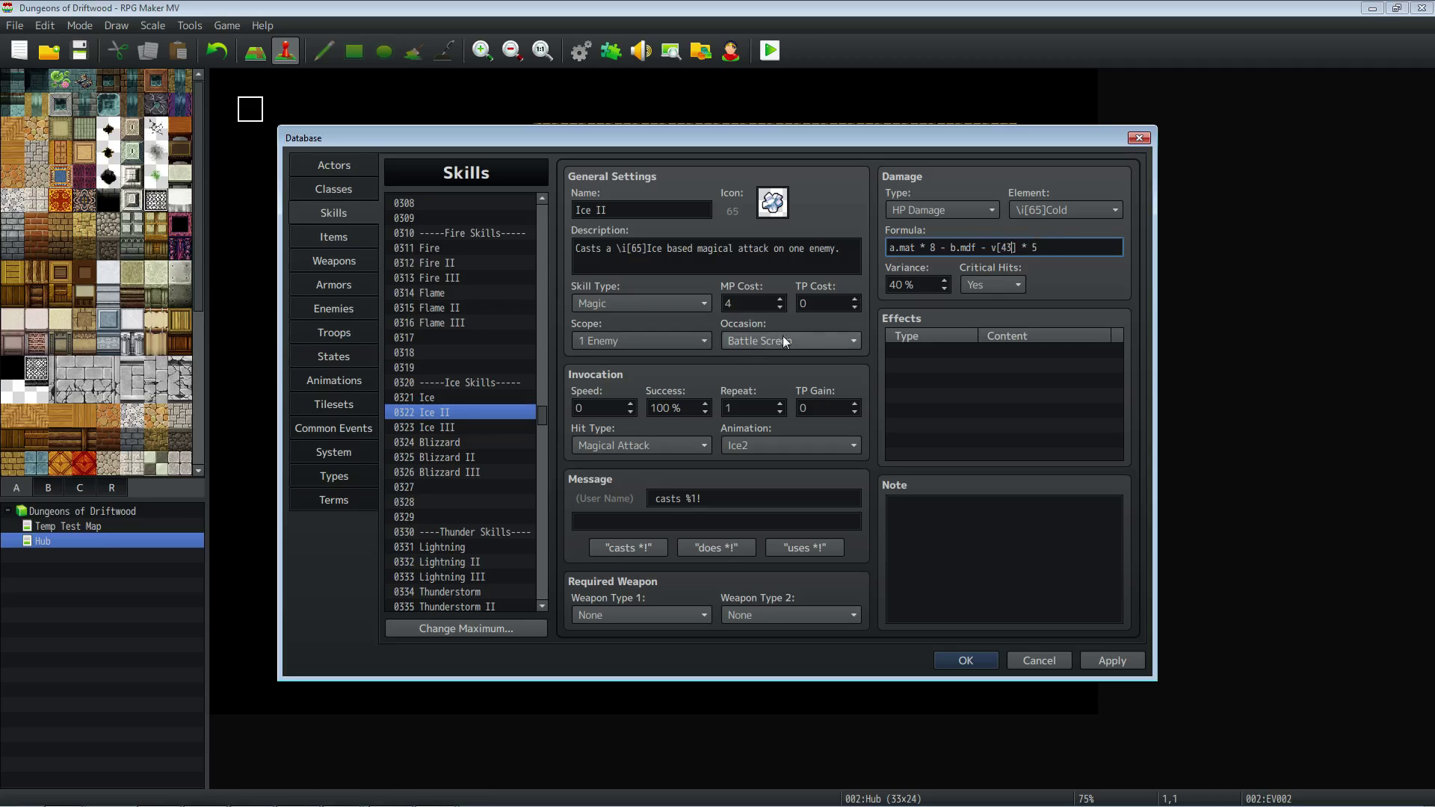
Give the enemy Lightning II the formula a.mat * 8 - b.mdf - v[44] * 5.
scroll(466, 411, down, 1)
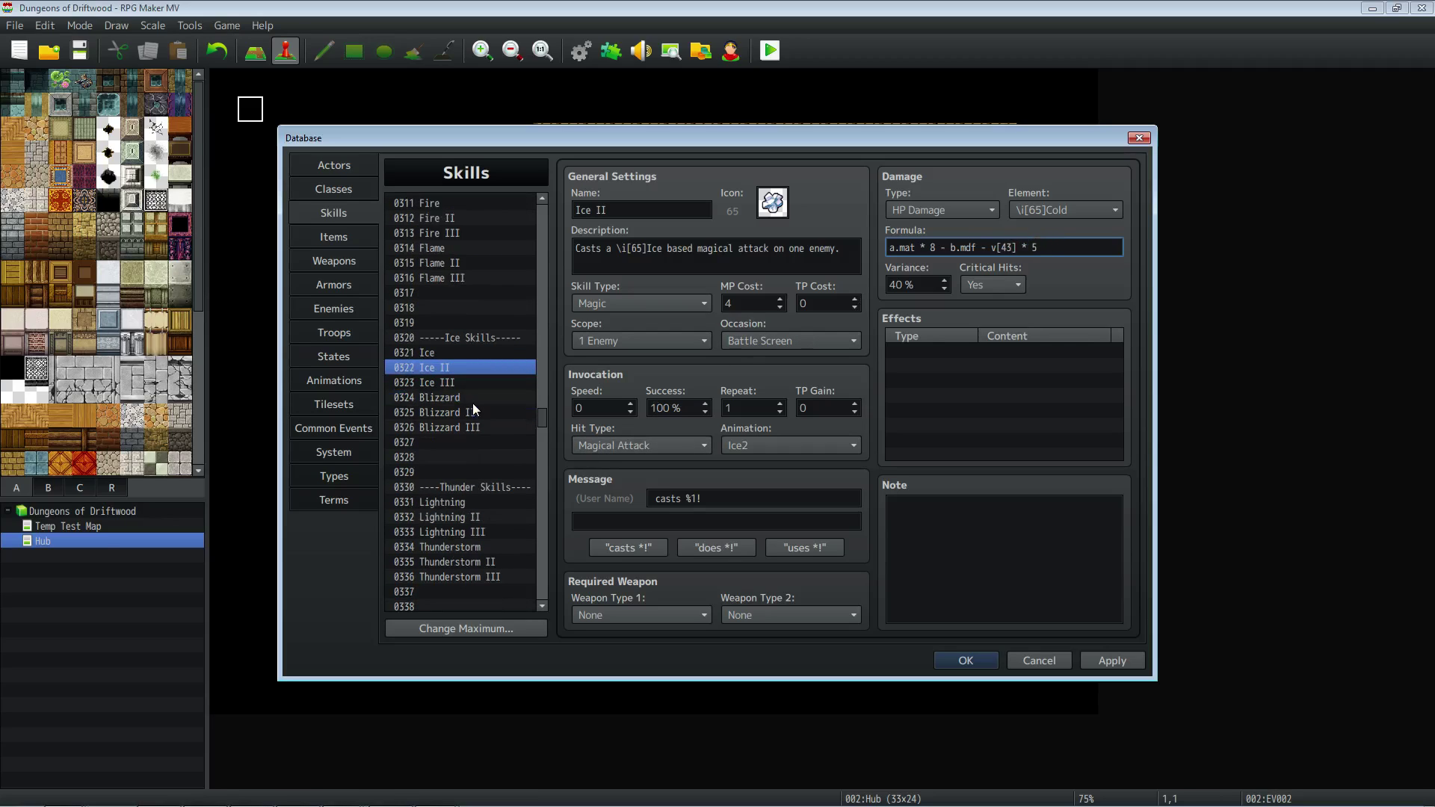
click(470, 515)
click(1060, 247)
click(1008, 249)
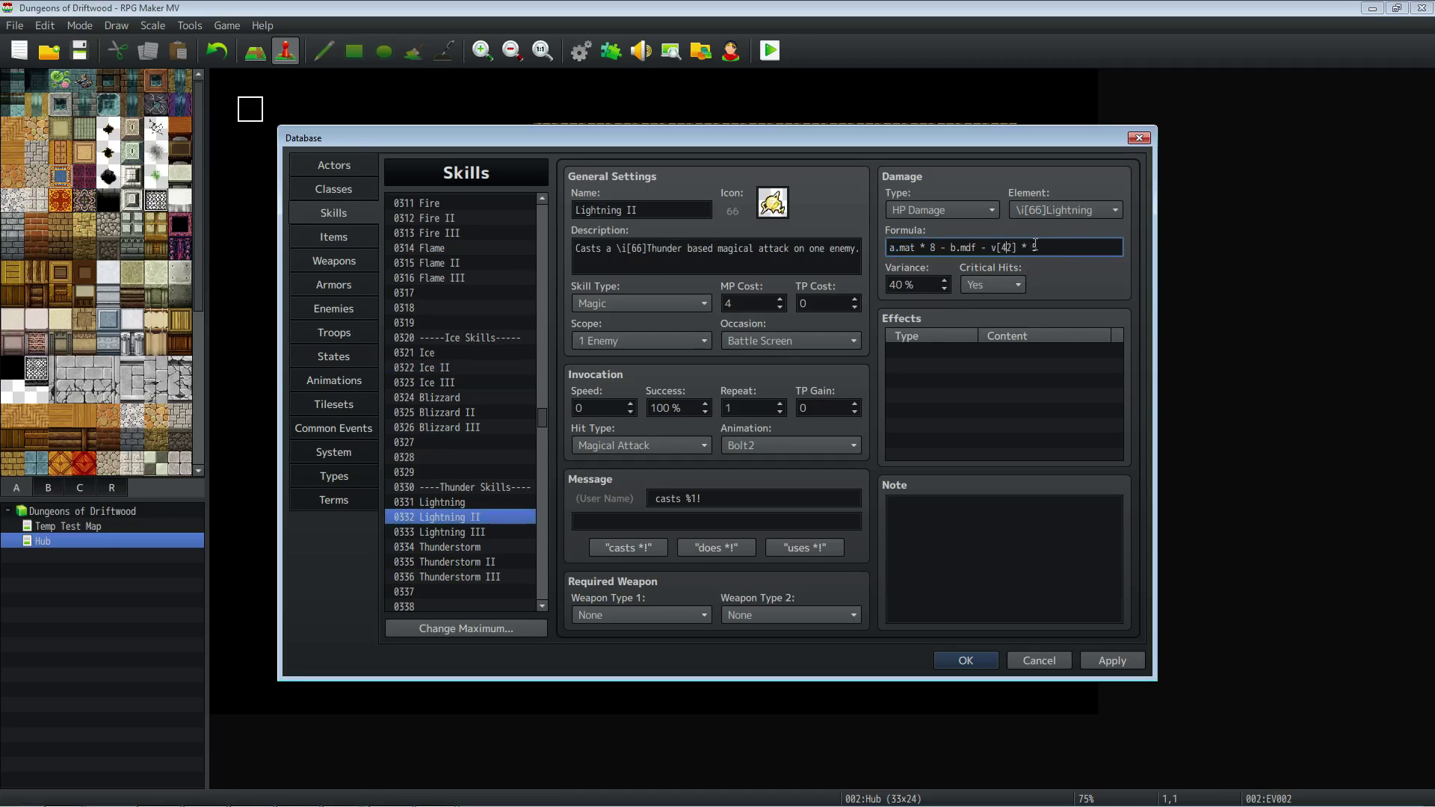
key(Delete)
text(4)
Paste the copied damage formula into the enemy Splash II and set its resistance variable to v[44].
scroll(468, 522, down, 4)
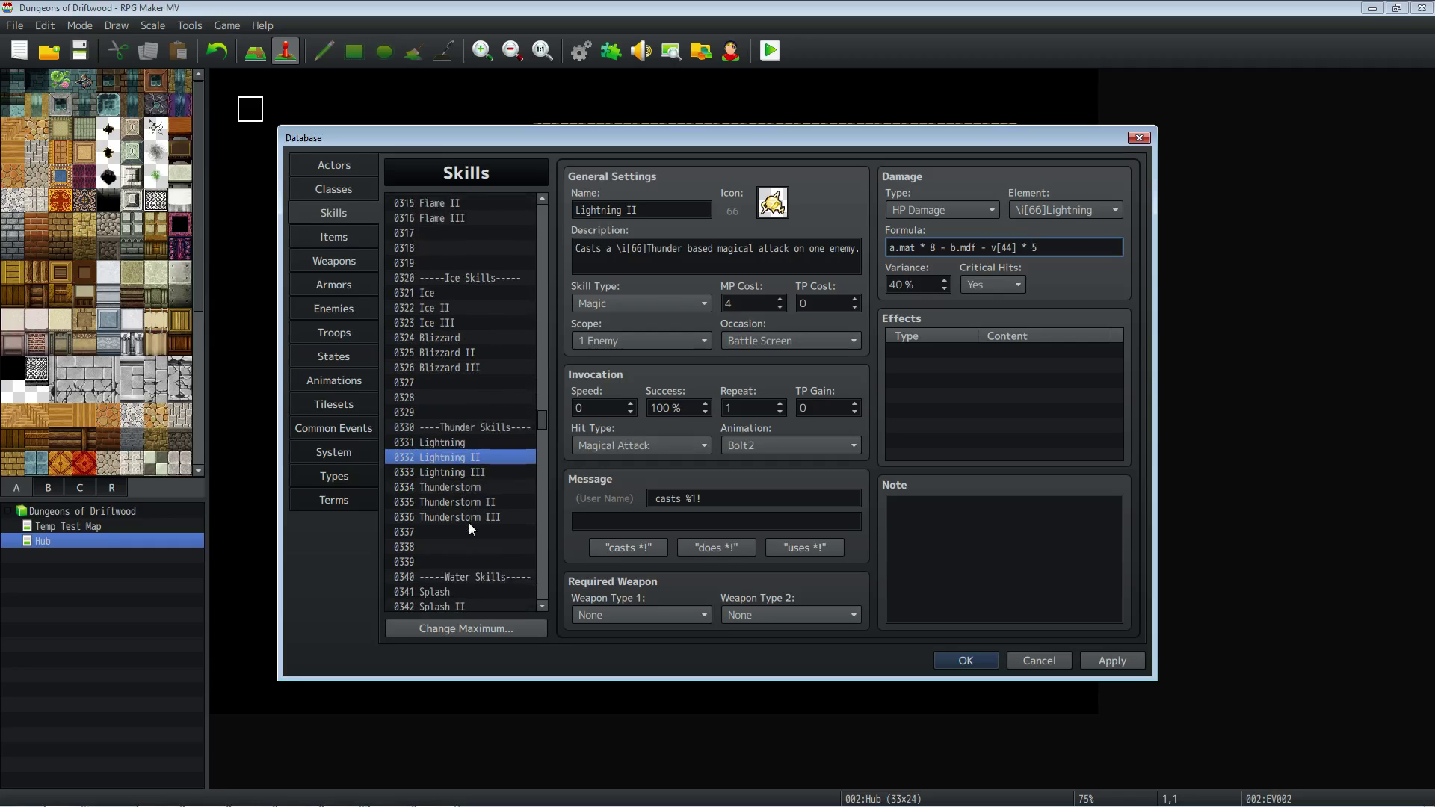
click(474, 504)
triple_click(1066, 252)
key(ctrl+v)
click(1012, 246)
key(BackSpace)
text(4)
scroll(468, 487, down, 4)
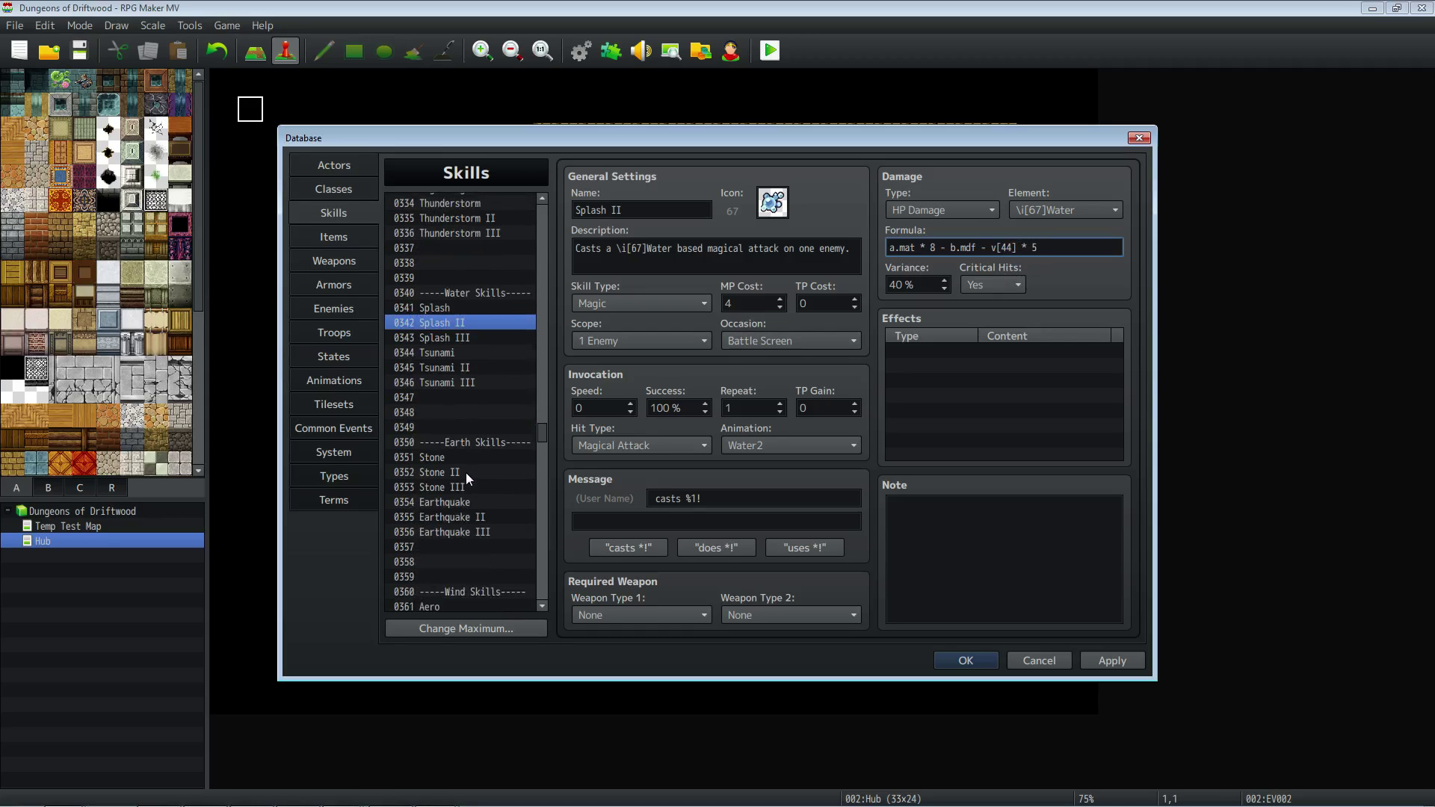
Give the enemy Stone II the formula a.mat * 8 - b.mdf - v[44] * 5 and apply the change.
click(473, 473)
triple_click(1069, 247)
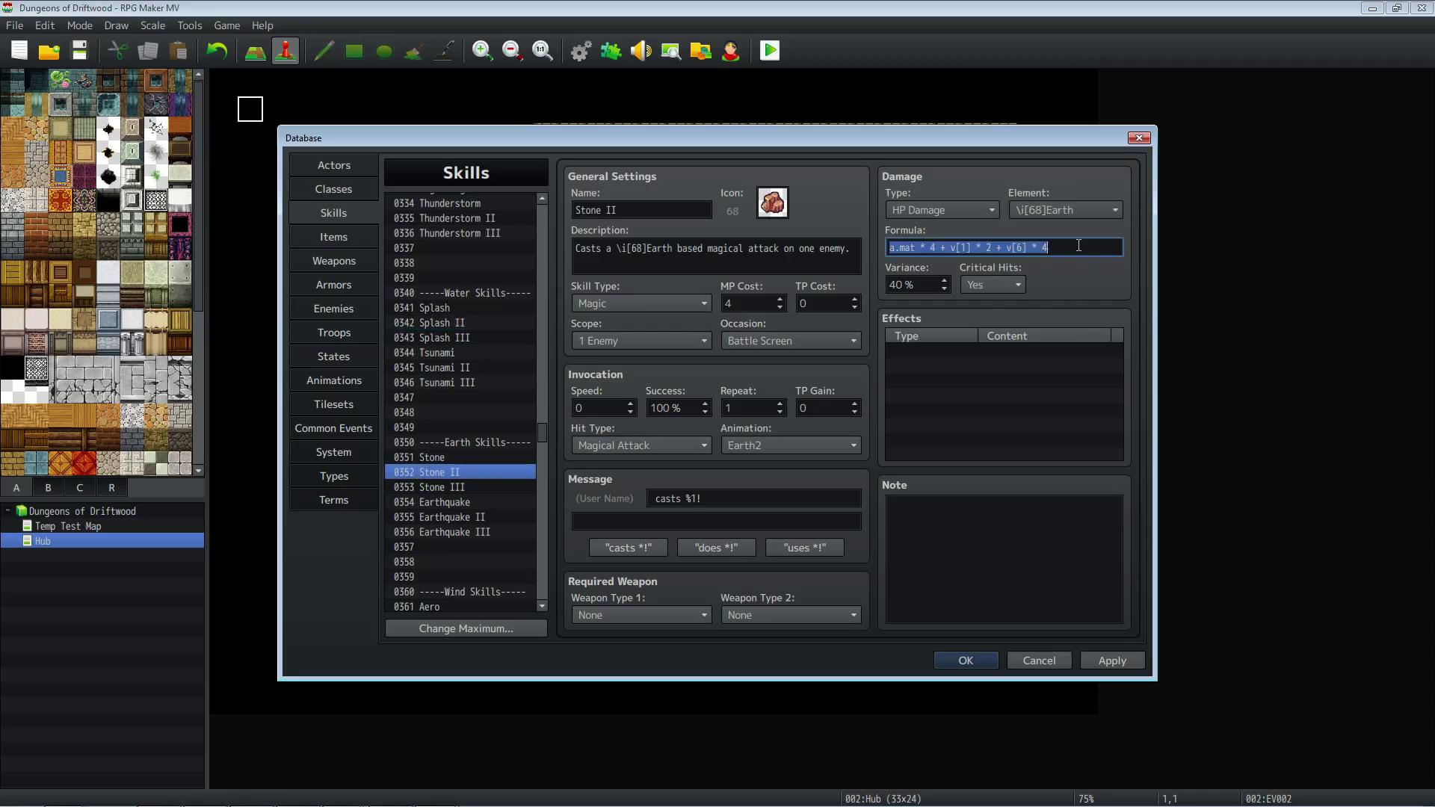
text(a.mat * 8 - b.mdf - v[42] * 5)
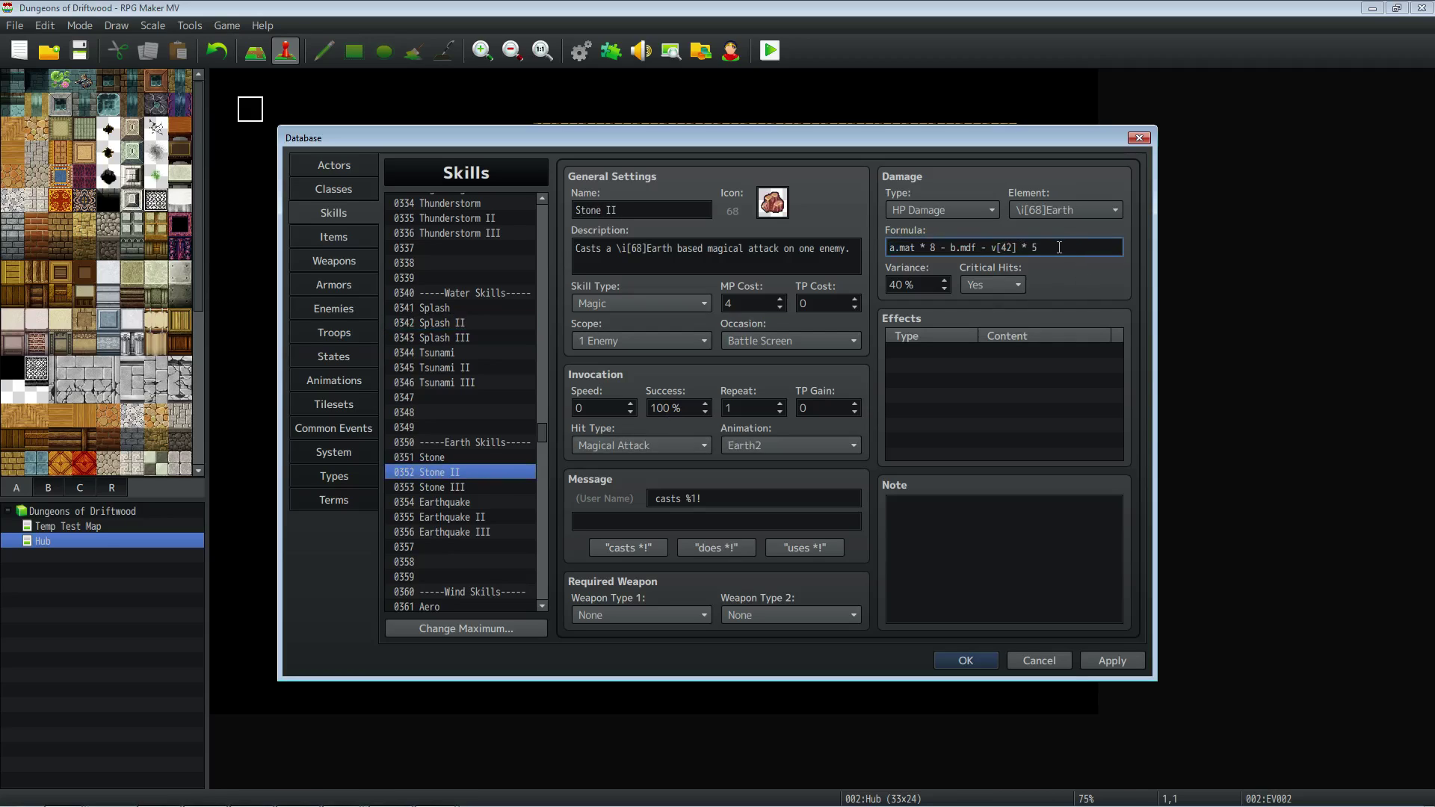
key(Delete)
text(4)
scroll(463, 436, down, 3)
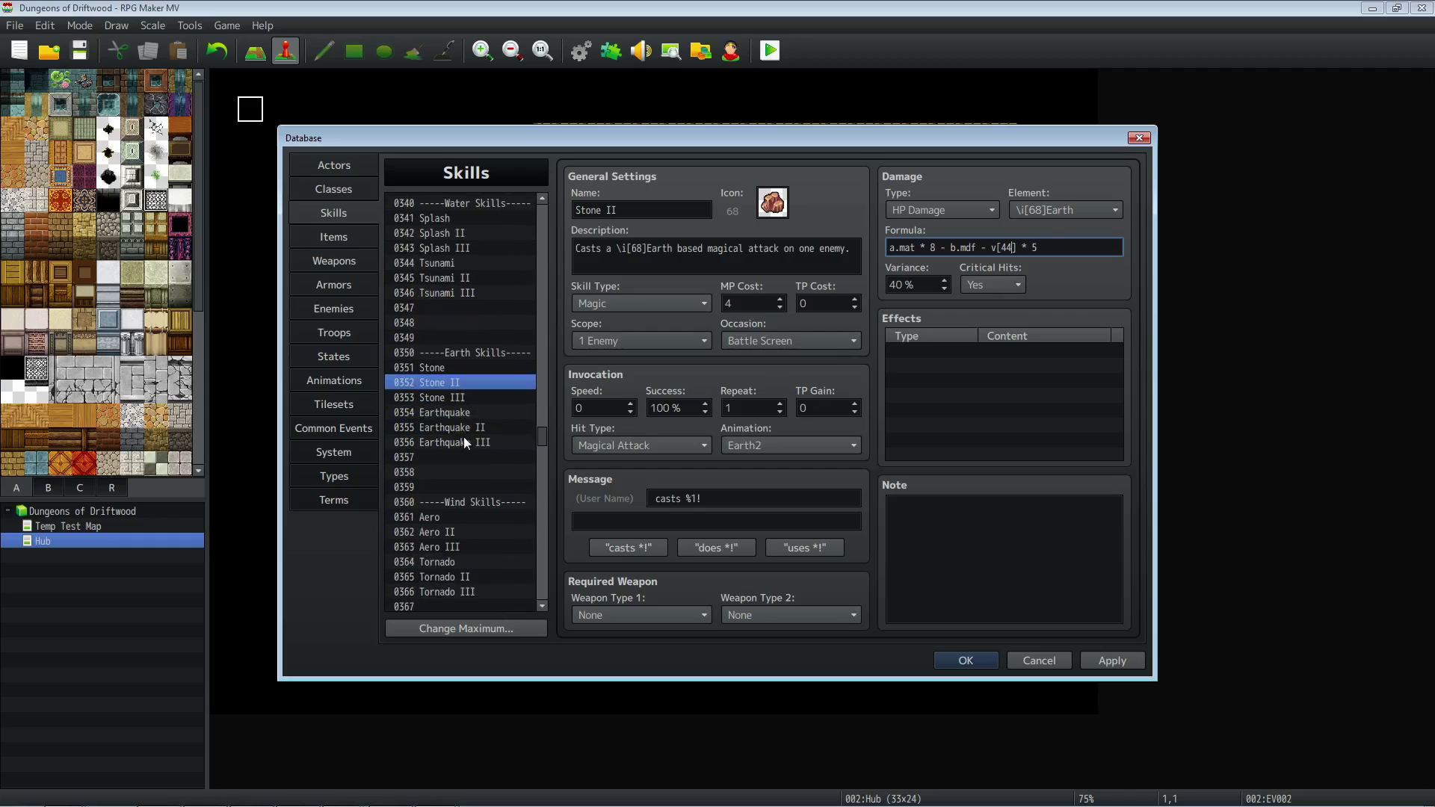
click(1105, 662)
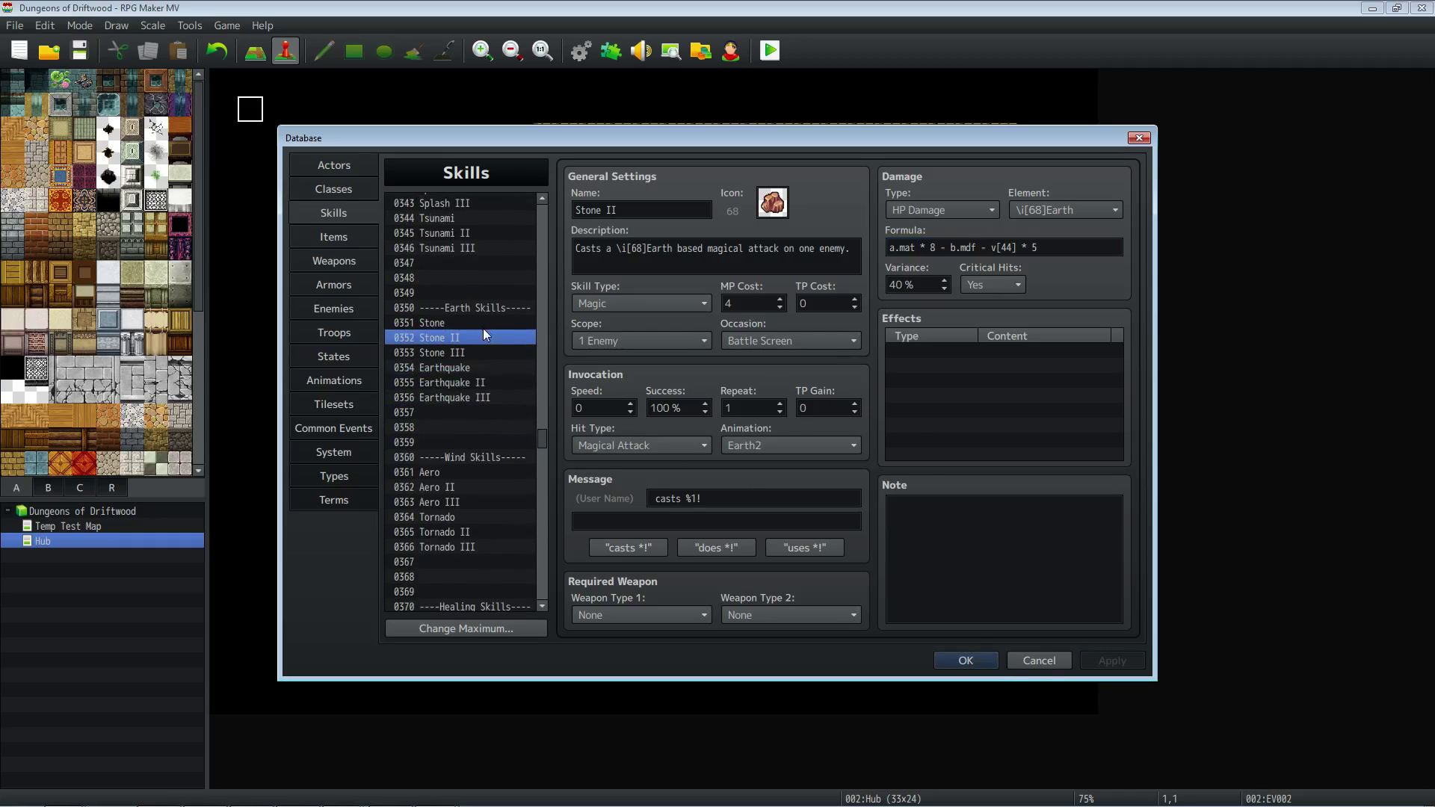
Replace the enemy Aero II's damage formula with a.mat * 8 - b.mdf - v[44] * 5 and apply the change.
click(461, 486)
triple_click(1073, 247)
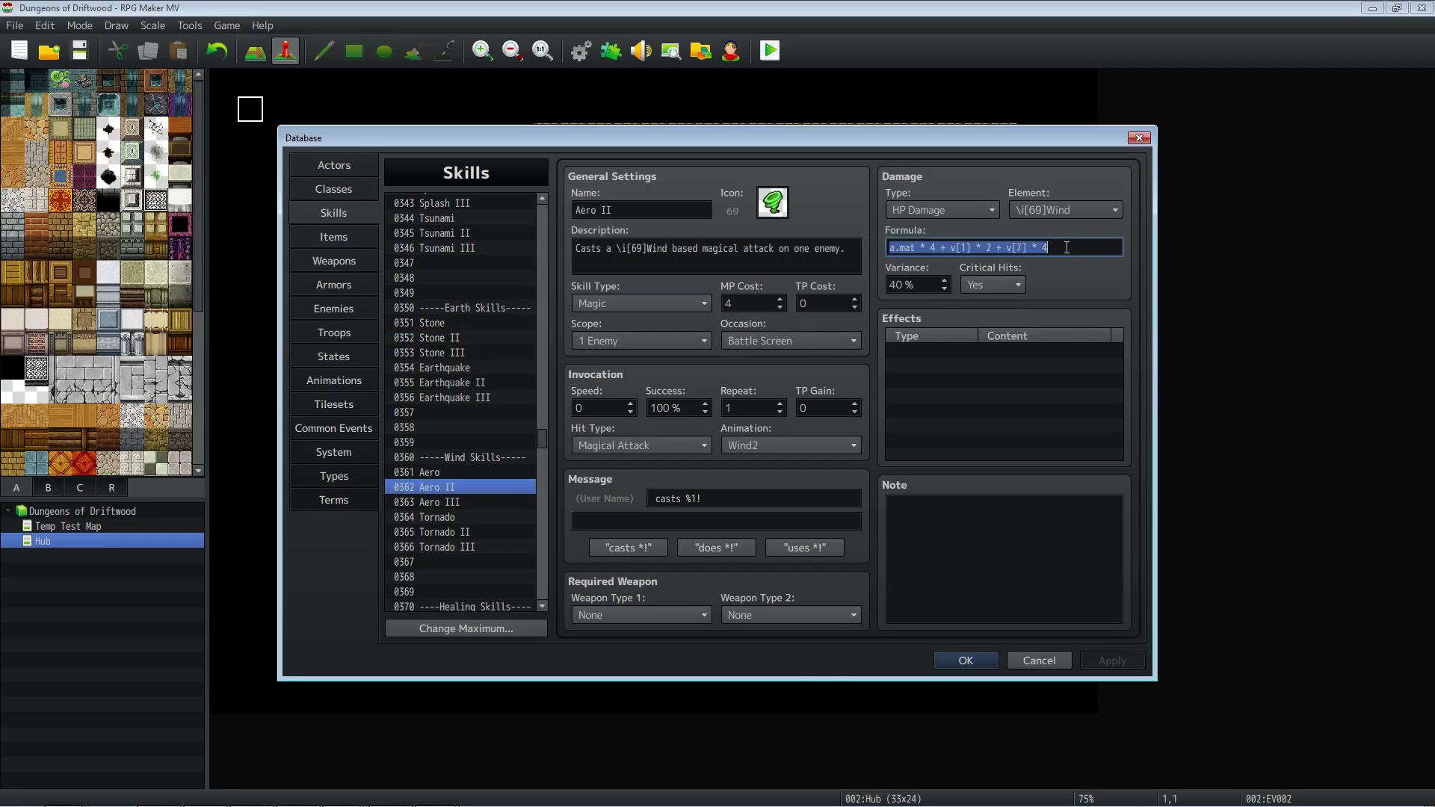
text(a.mat * 8 - b.mdf - v[44] * 5)
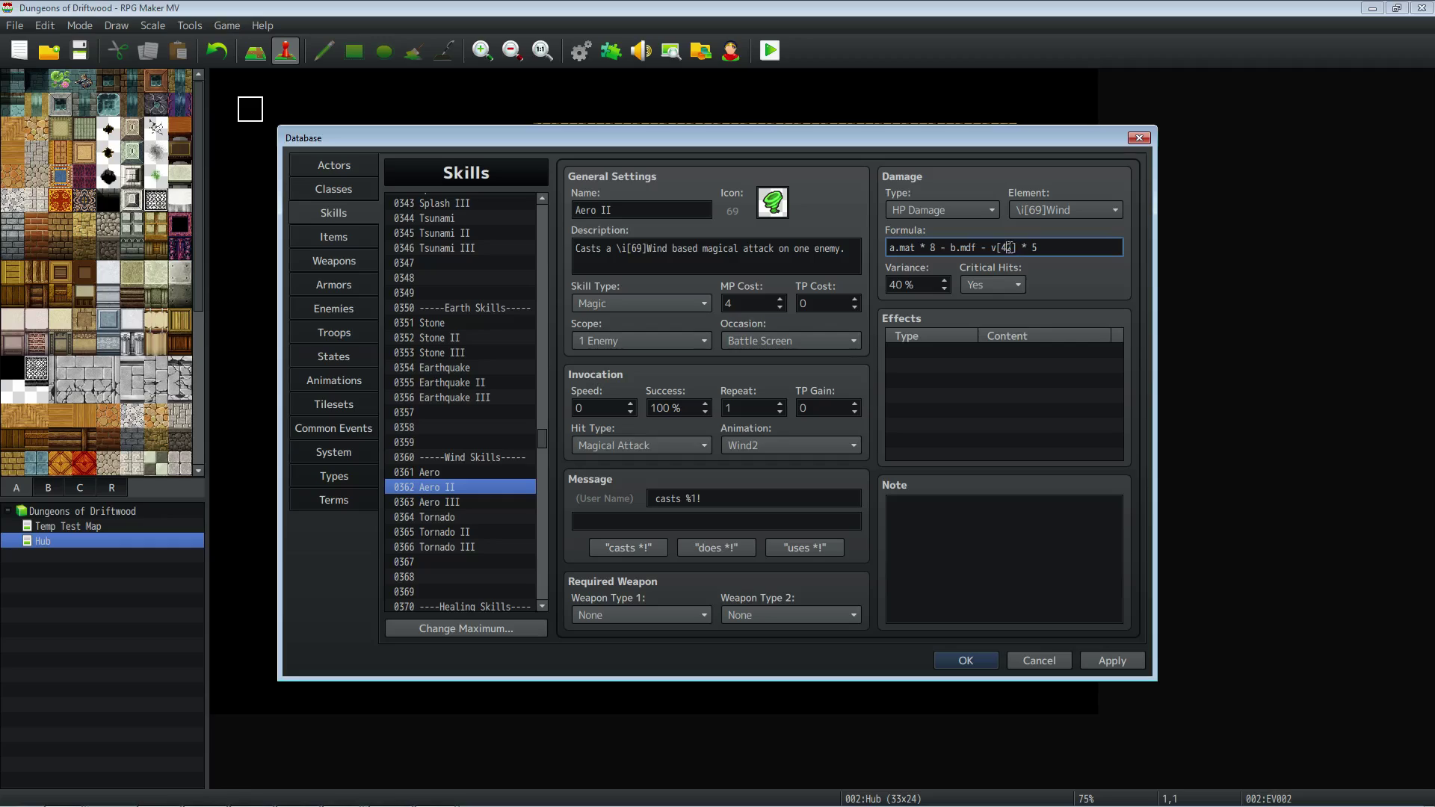
click(1113, 659)
Compare the damage formulas of the enemy skills Stone II, Aero II and Aero III.
click(464, 338)
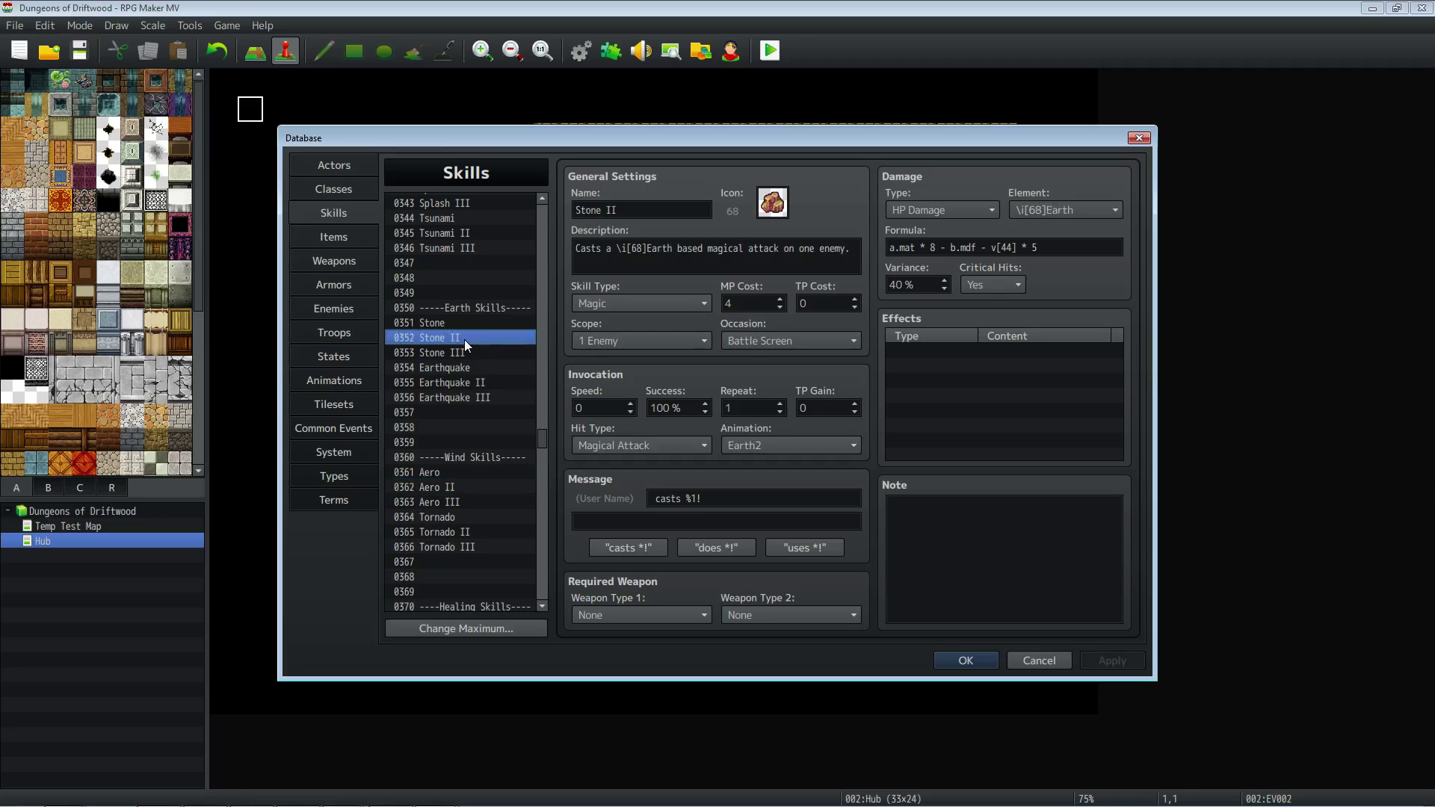
click(456, 486)
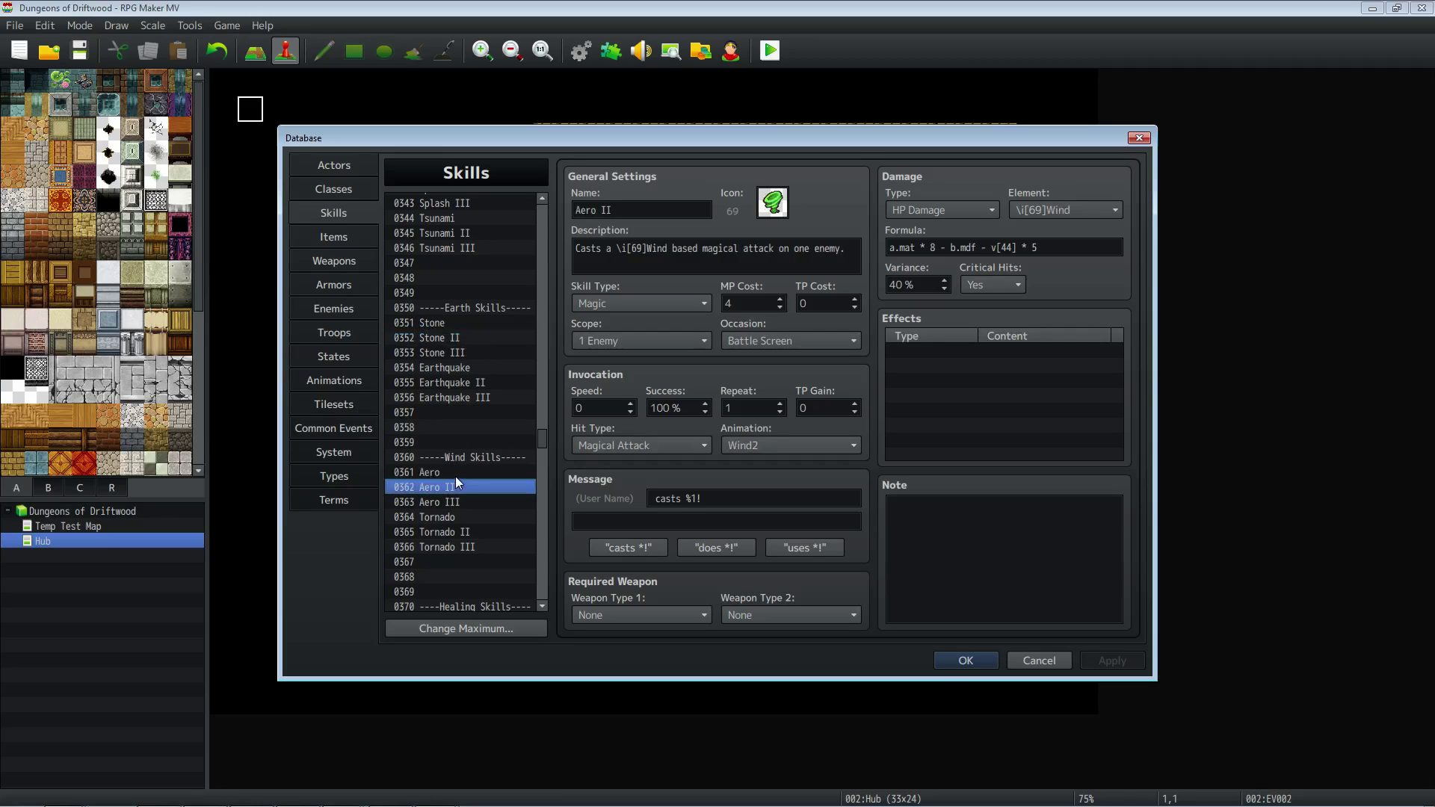
scroll(474, 447, down, 3)
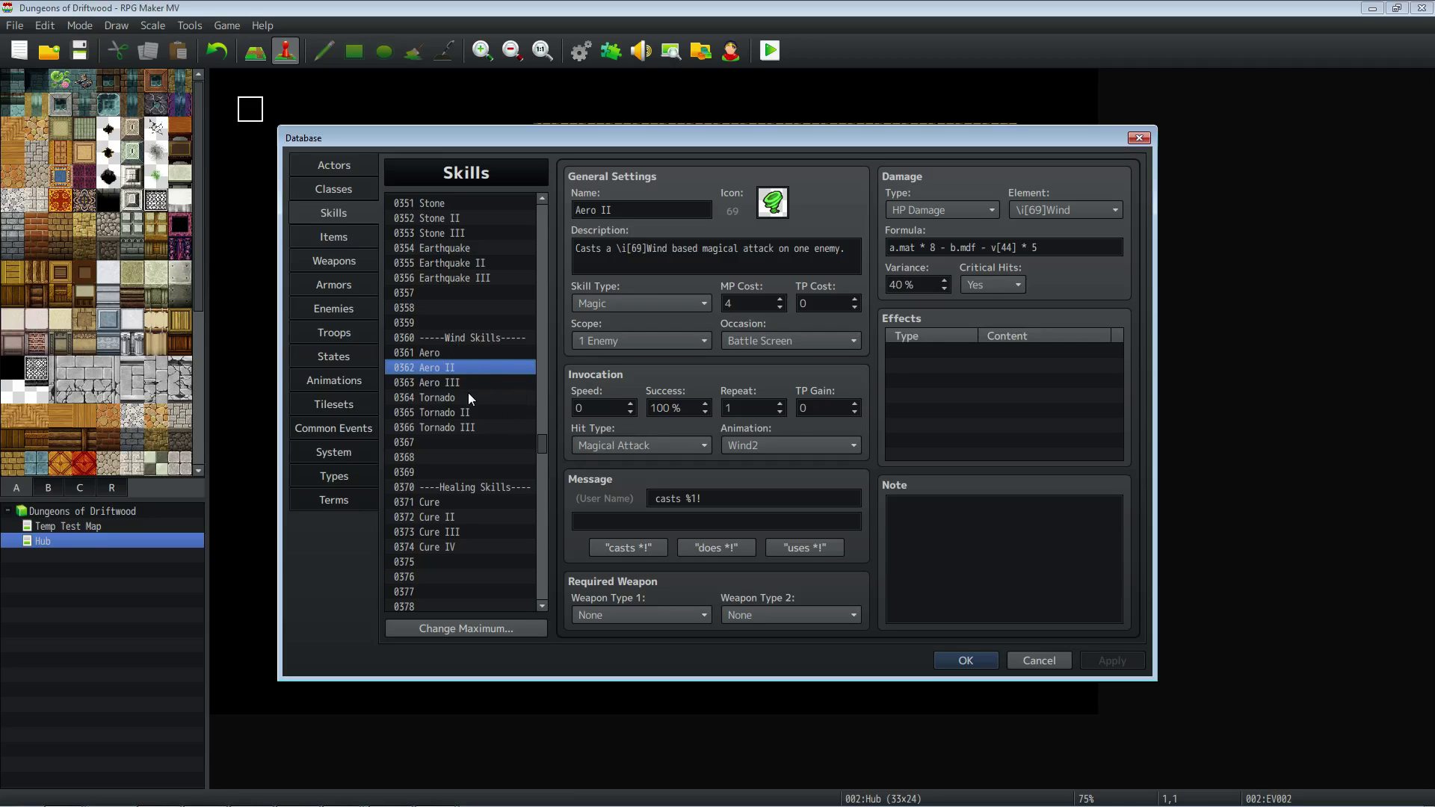
scroll(468, 390, down, 4)
scroll(467, 386, up, 3)
scroll(471, 381, up, 1)
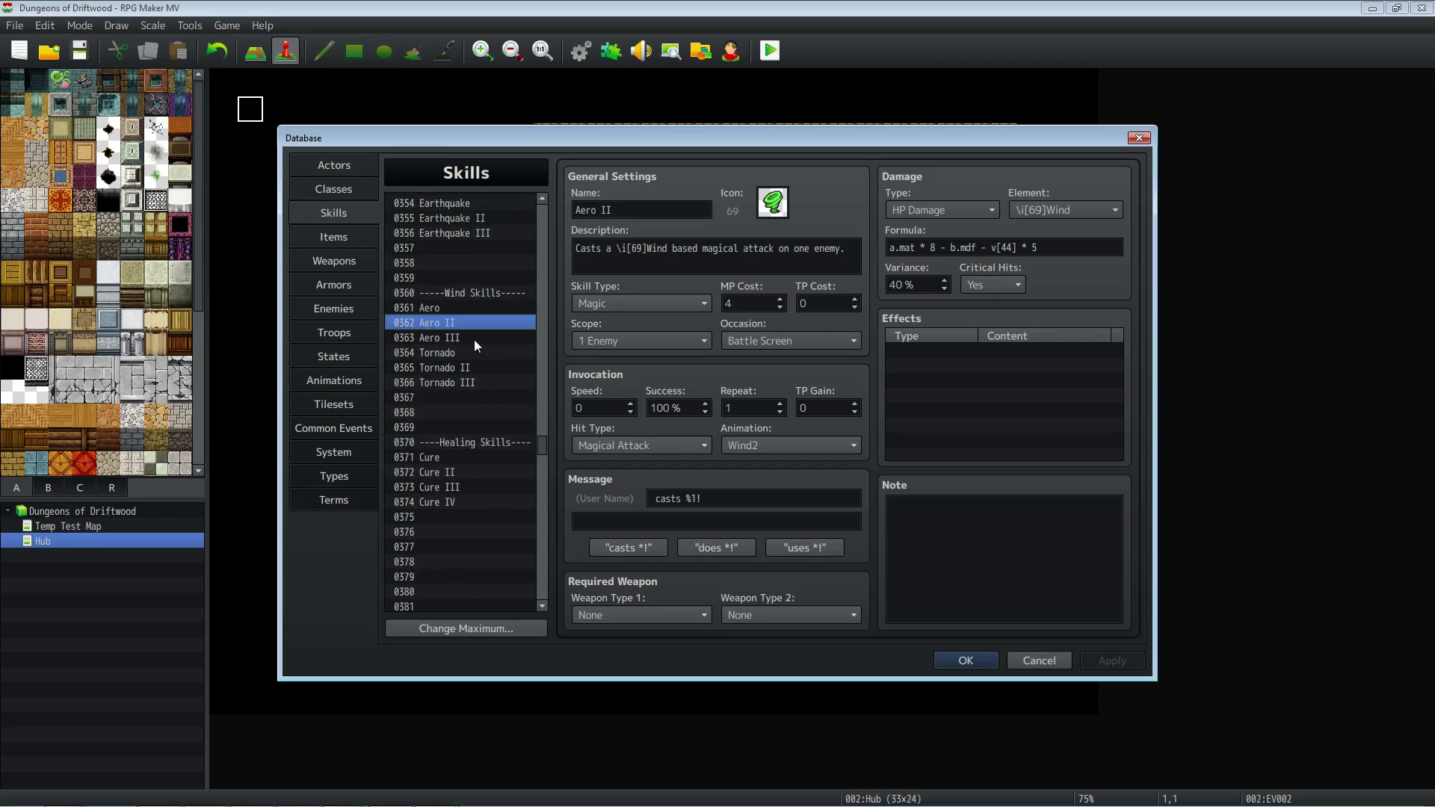
click(481, 336)
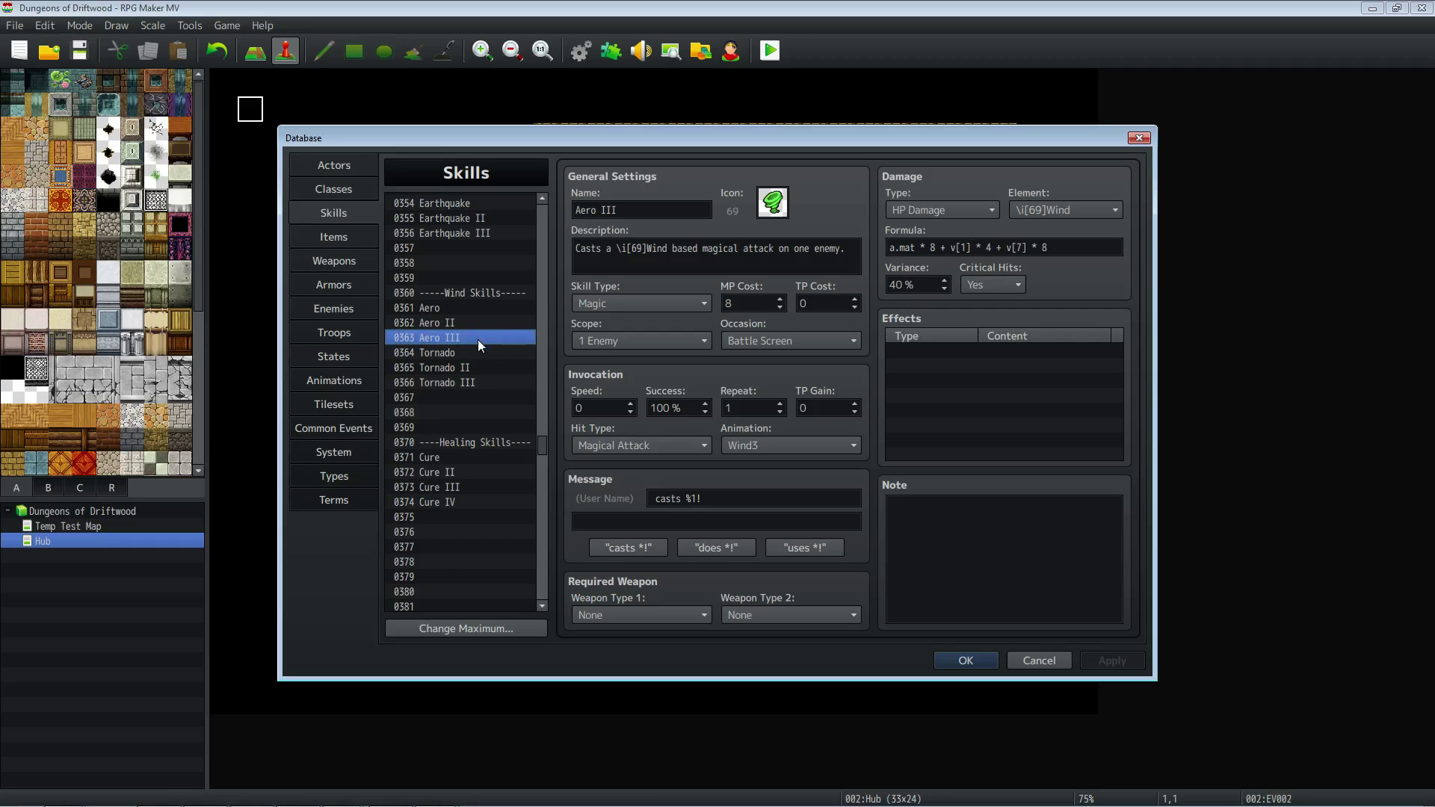
click(479, 323)
Review the damage formulas of the enemy Fire tiers, Lightning II and Splash II.
drag(539, 442, 540, 405)
click(454, 406)
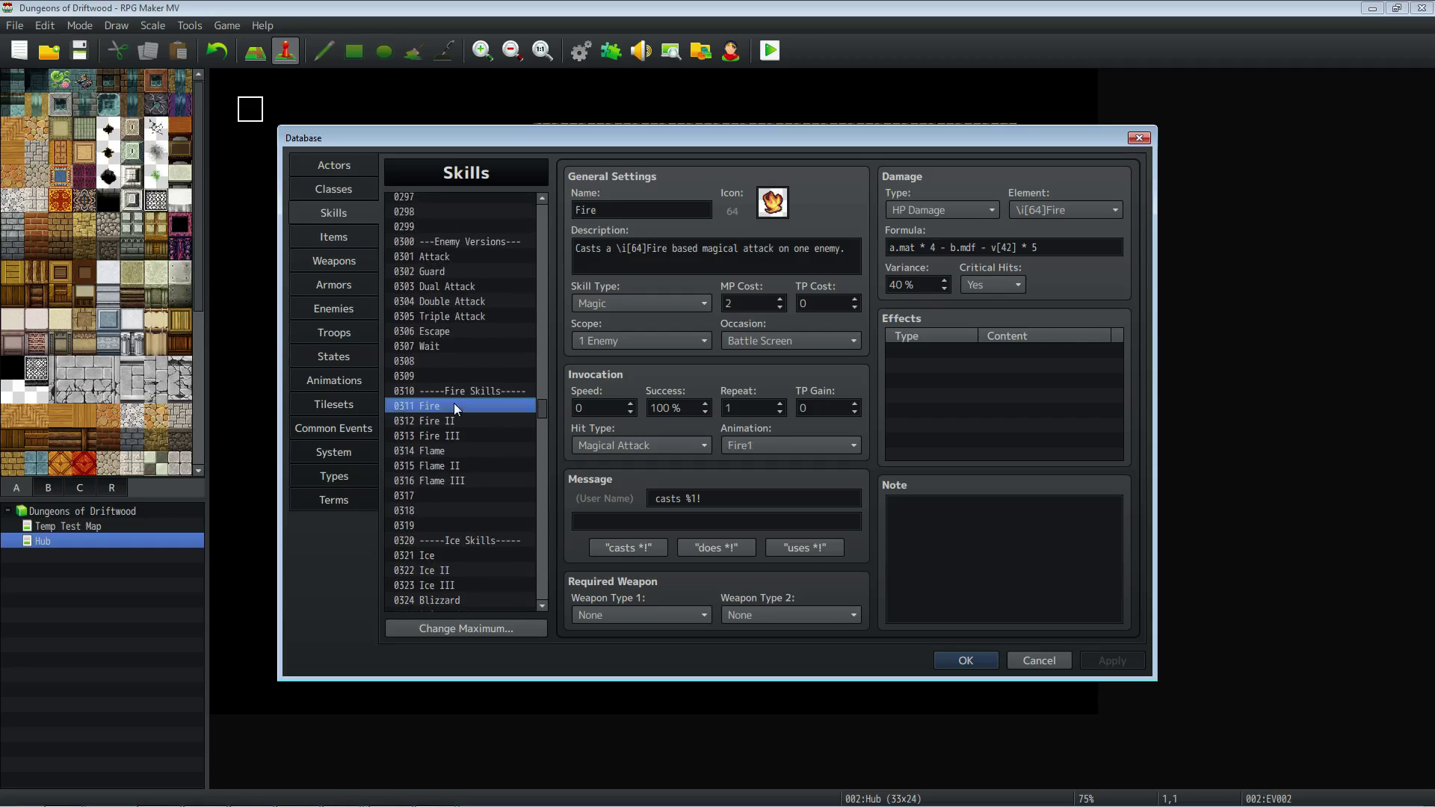
click(456, 423)
click(459, 441)
click(460, 422)
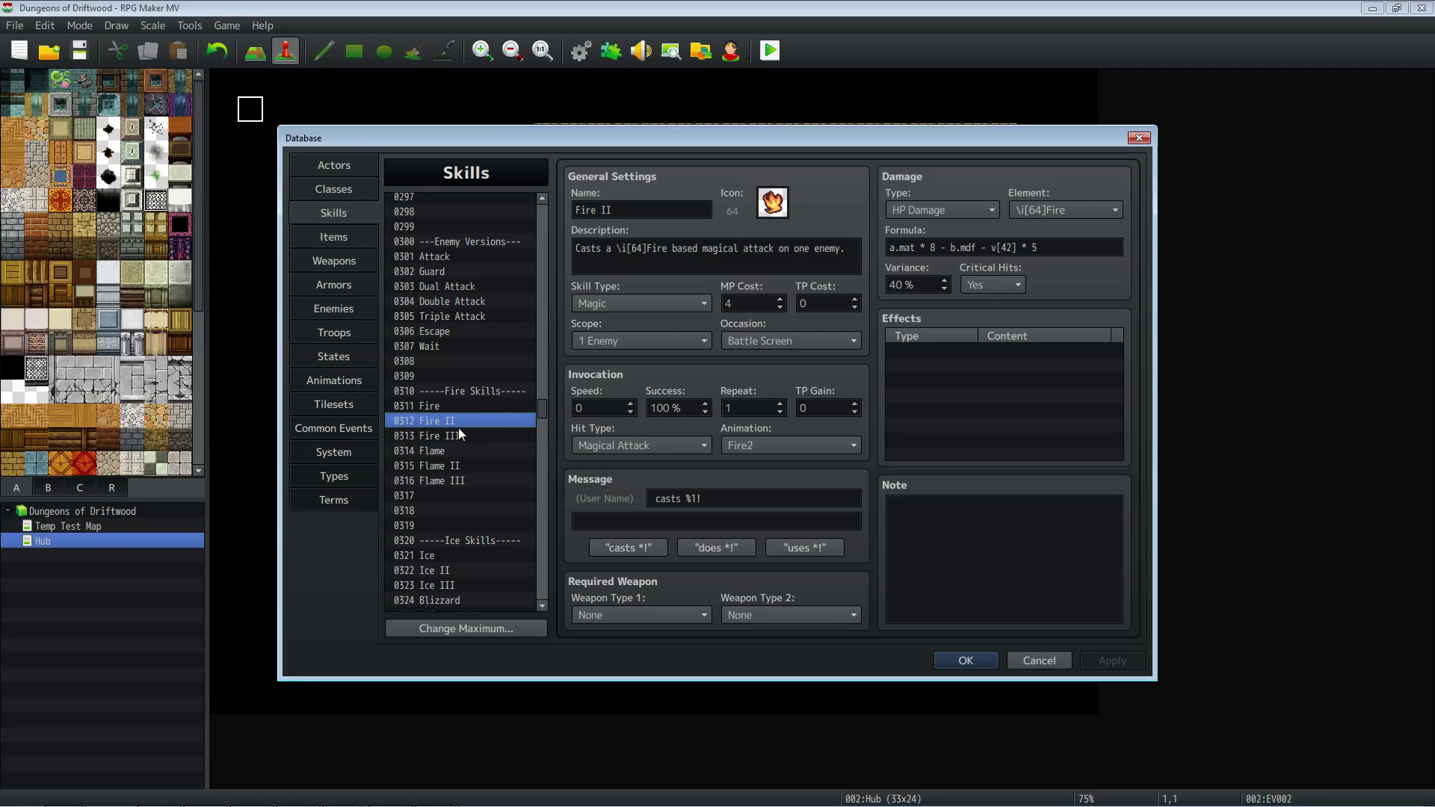
scroll(470, 421, down, 1)
scroll(471, 422, down, 6)
click(473, 423)
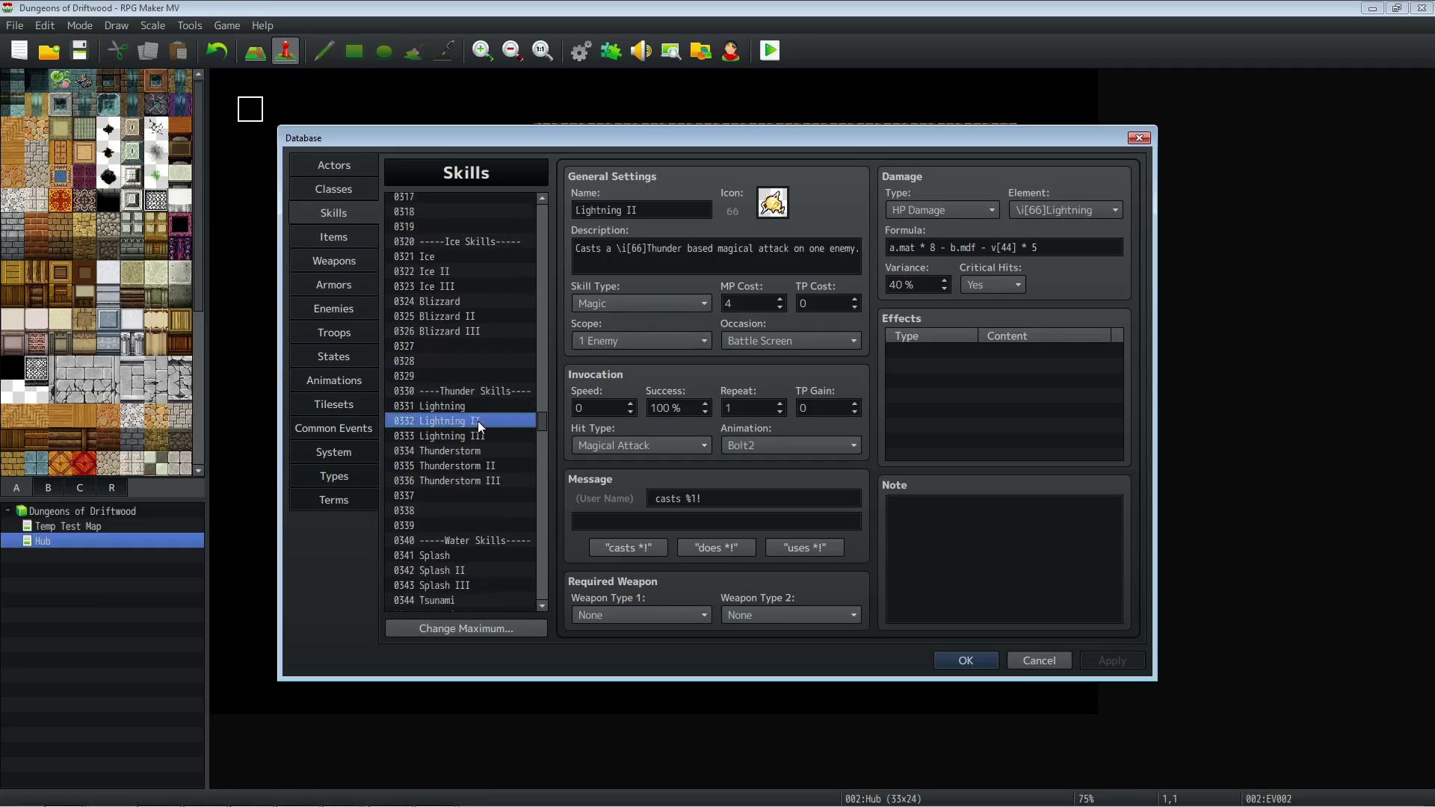
scroll(471, 433, down, 3)
click(468, 450)
scroll(466, 458, down, 2)
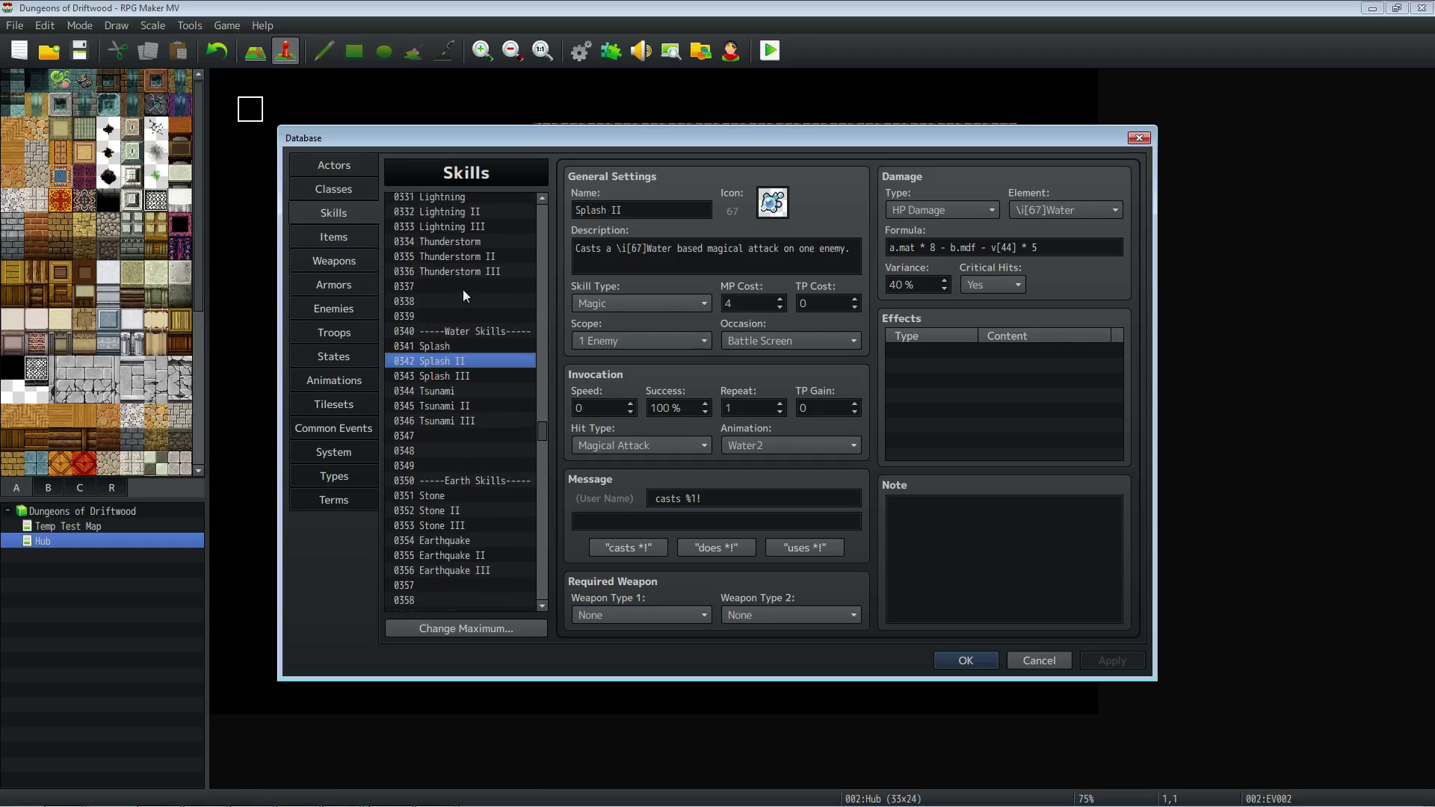
Check which resistance variables the enemy Lightning II, Ice II and Fire II formulas use.
click(479, 215)
scroll(482, 260, up, 4)
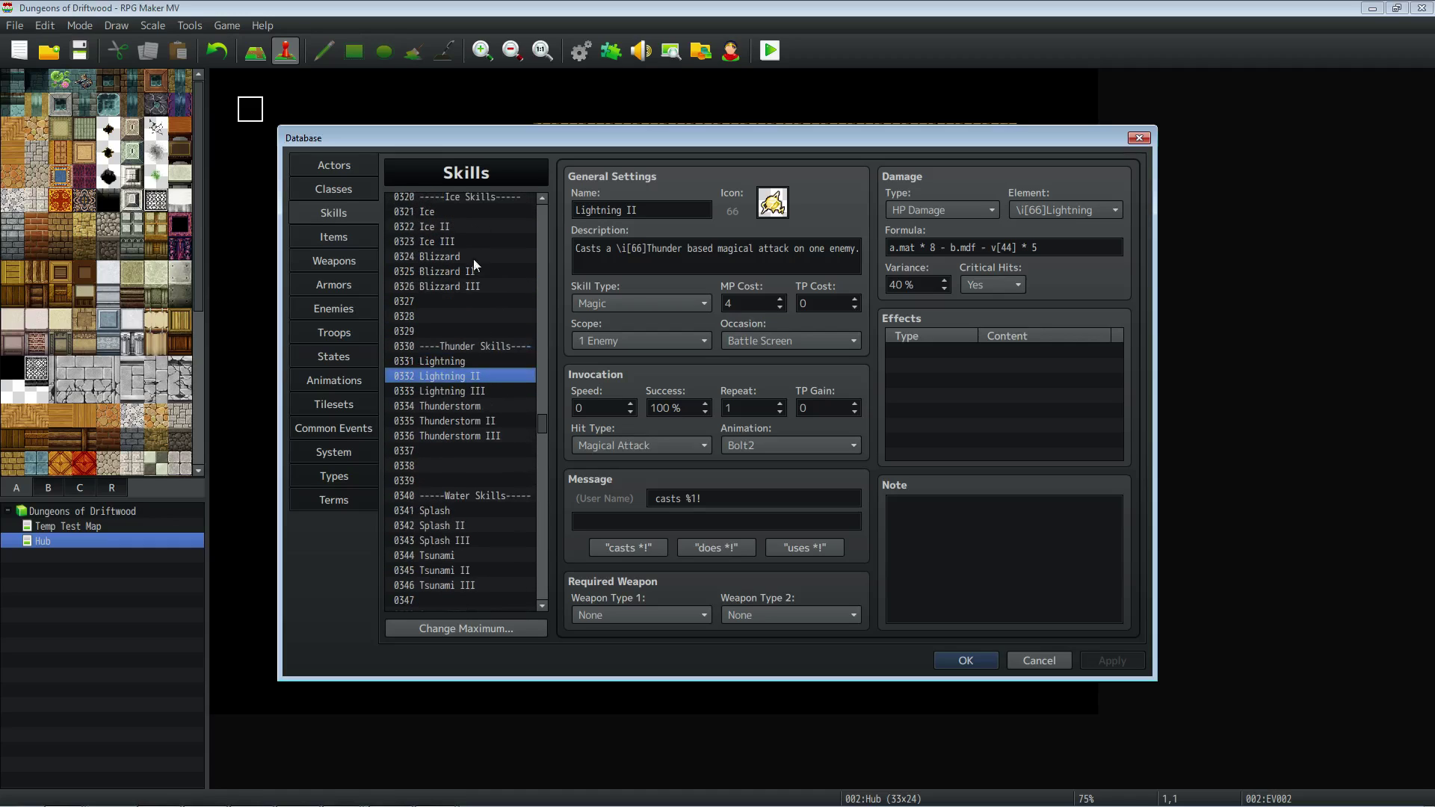
click(461, 258)
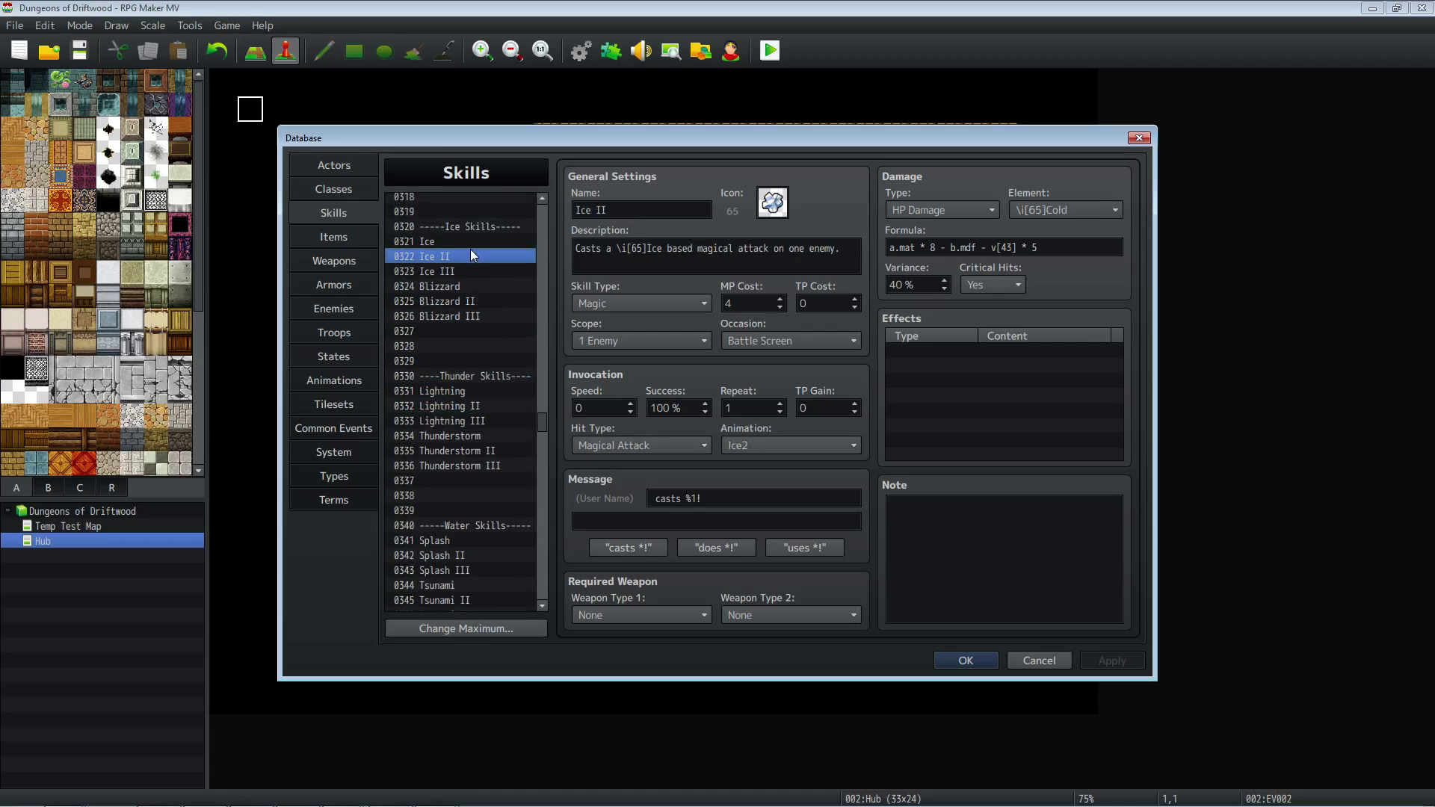
scroll(471, 251, up, 3)
scroll(472, 251, up, 1)
click(459, 273)
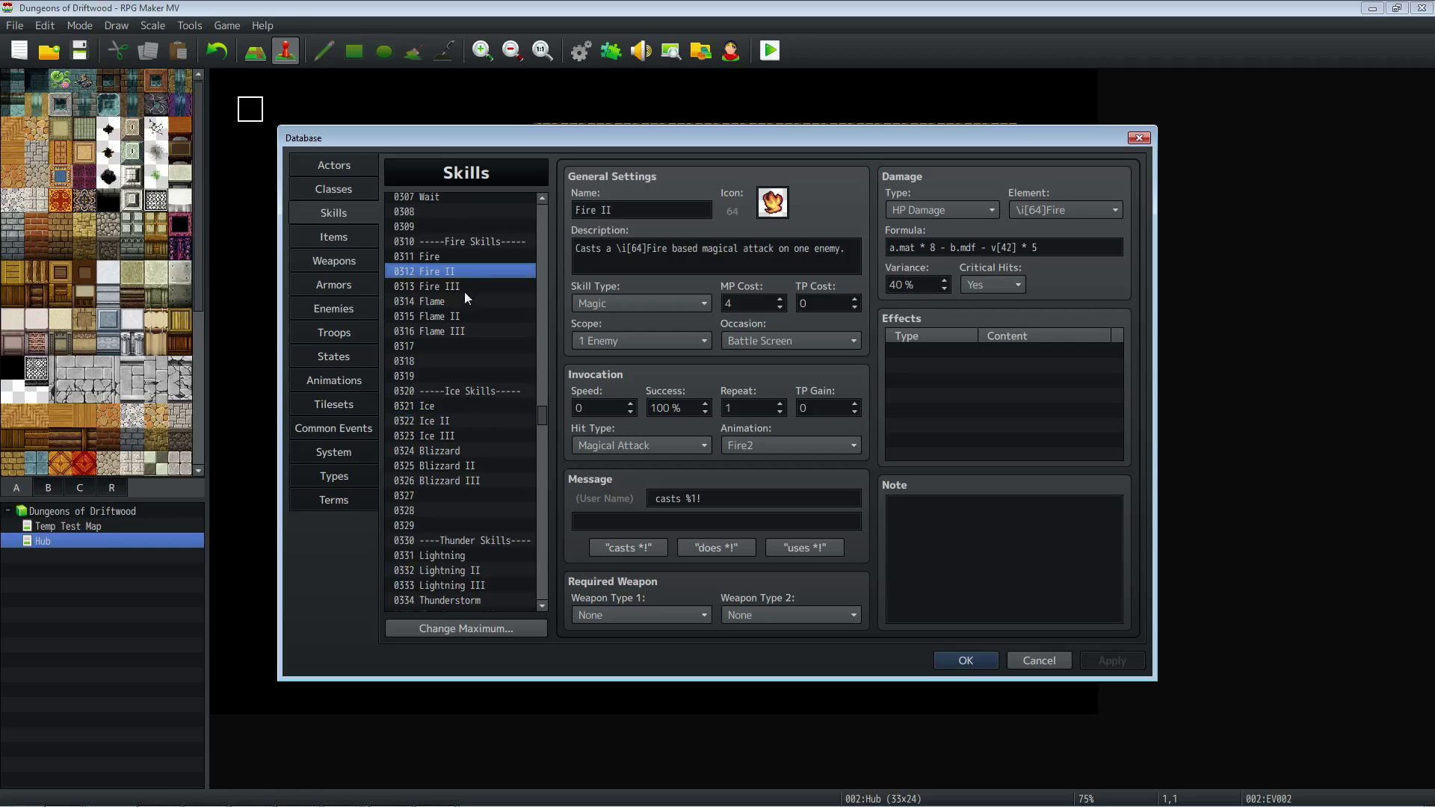
click(451, 423)
scroll(451, 423, down, 2)
click(474, 495)
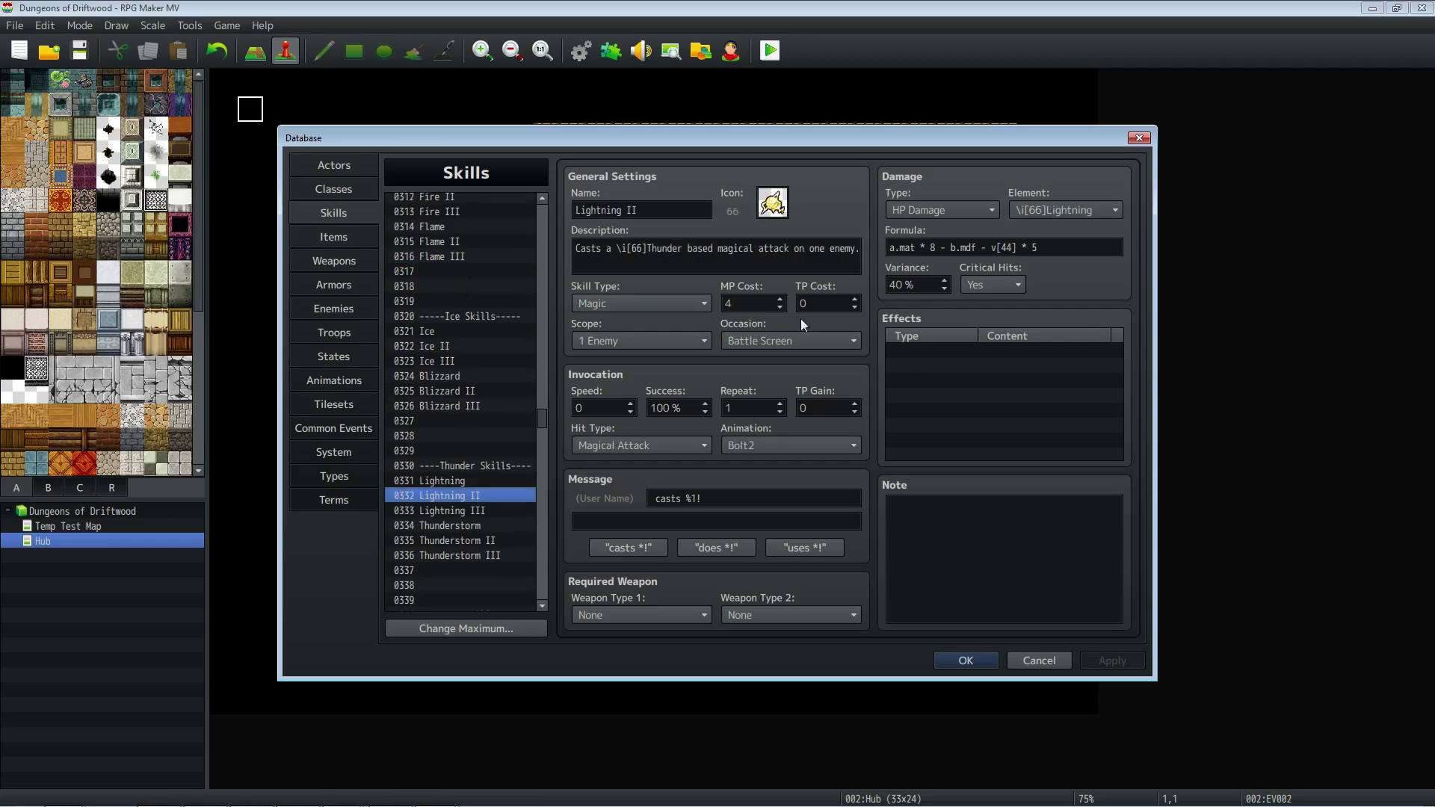
Change the resistance variable in the enemy Splash II's damage formula to v[45].
scroll(482, 419, down, 5)
click(473, 436)
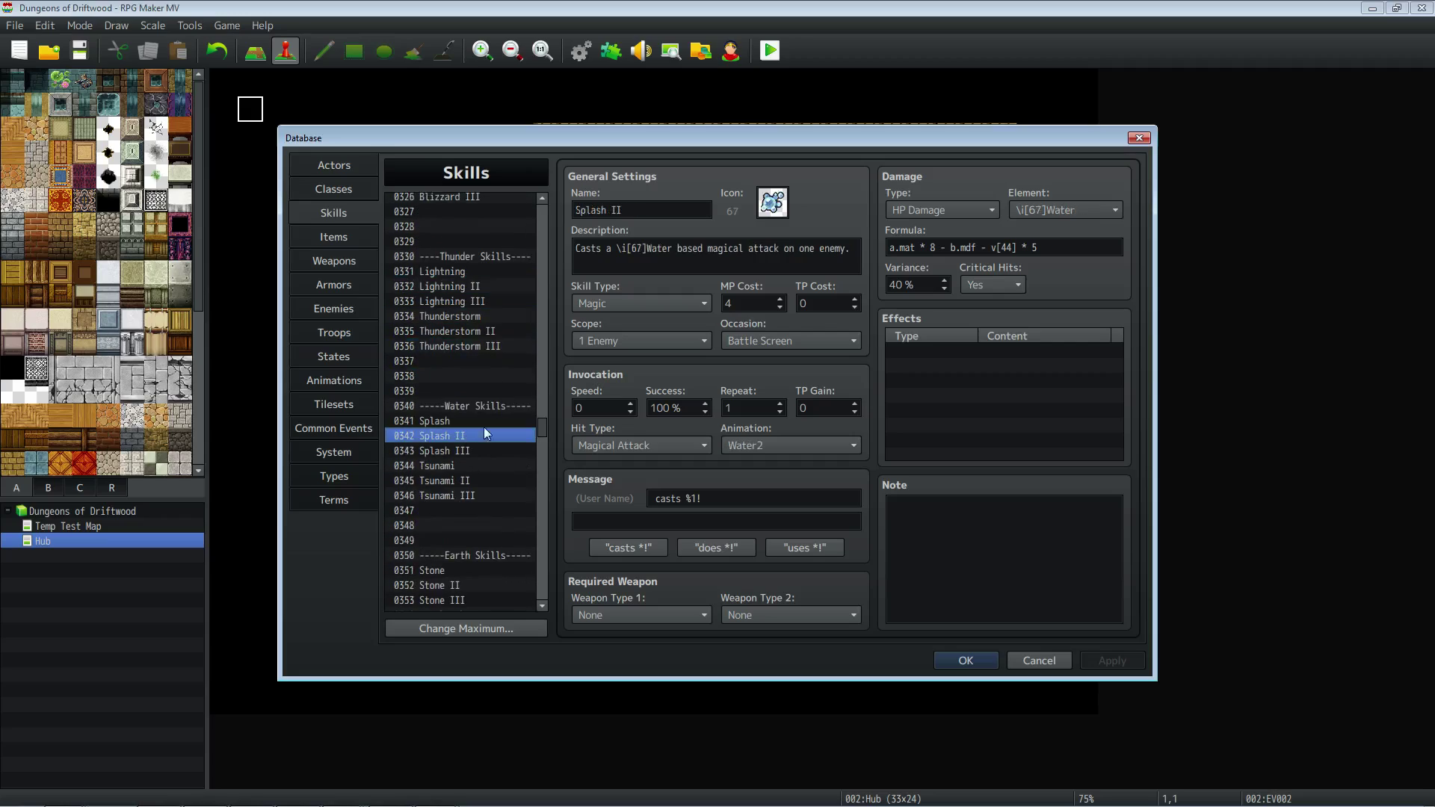
click(1013, 248)
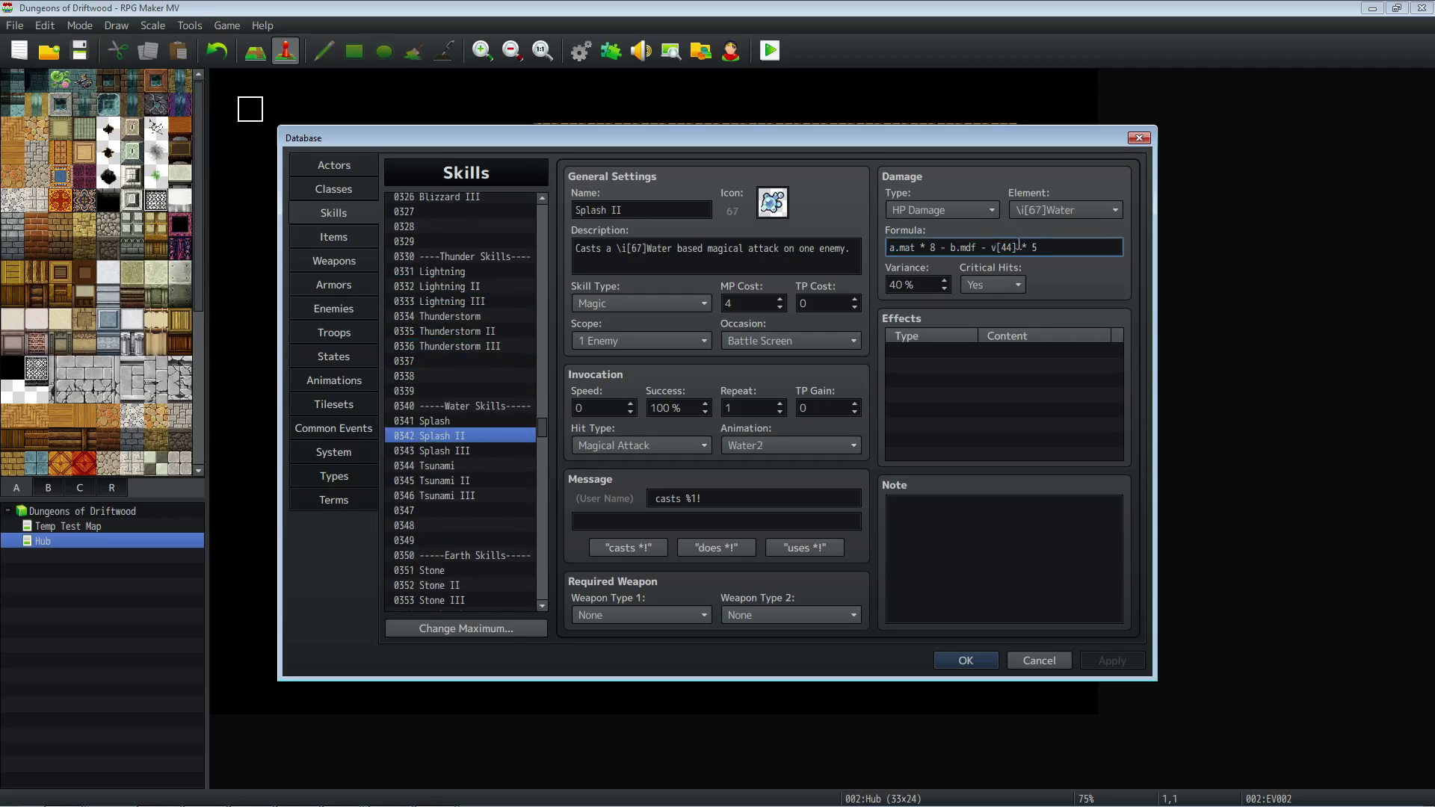
key(BackSpace)
text(5)
Change the resistance variable in the enemy Stone II's damage formula to v[46].
scroll(455, 451, down, 2)
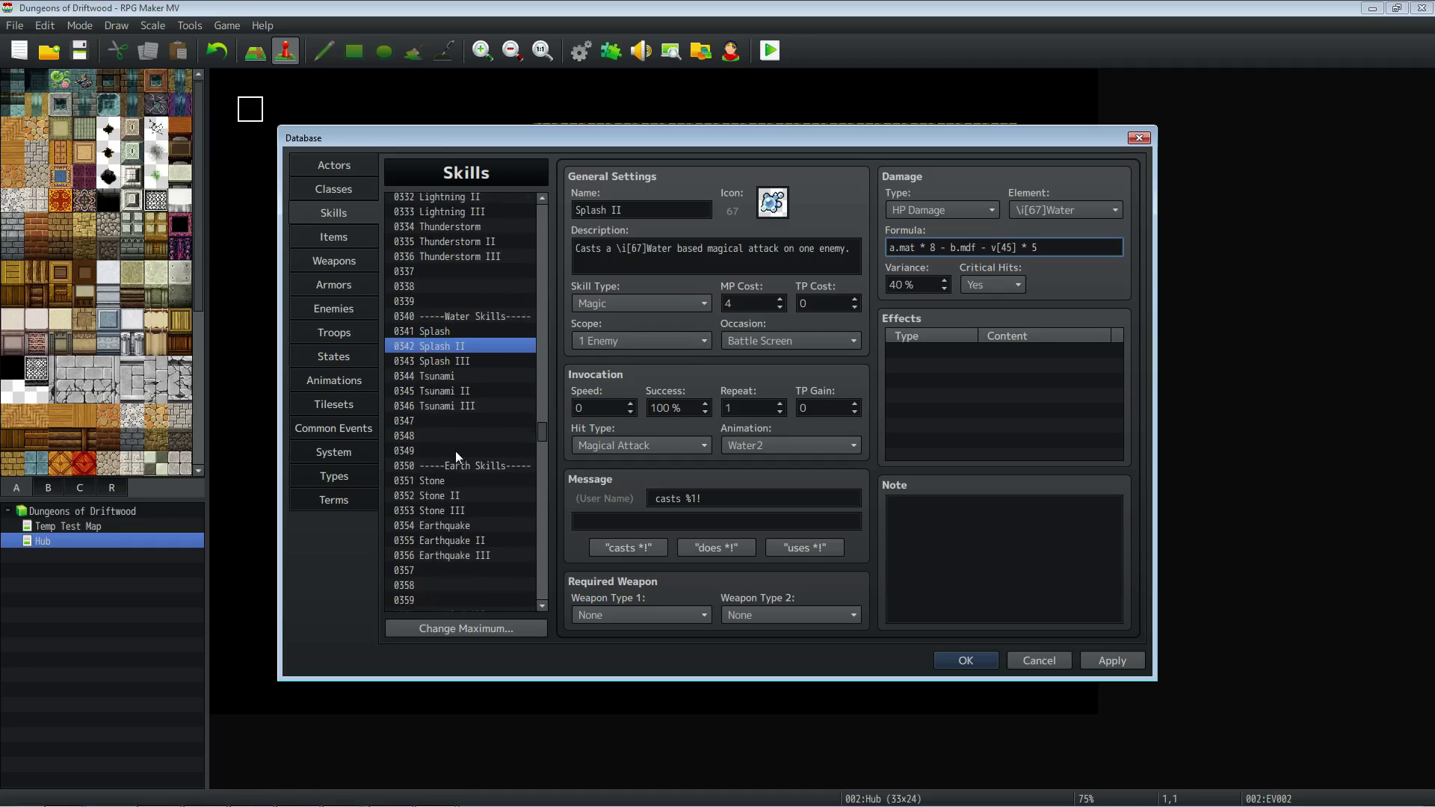
click(450, 496)
click(1014, 247)
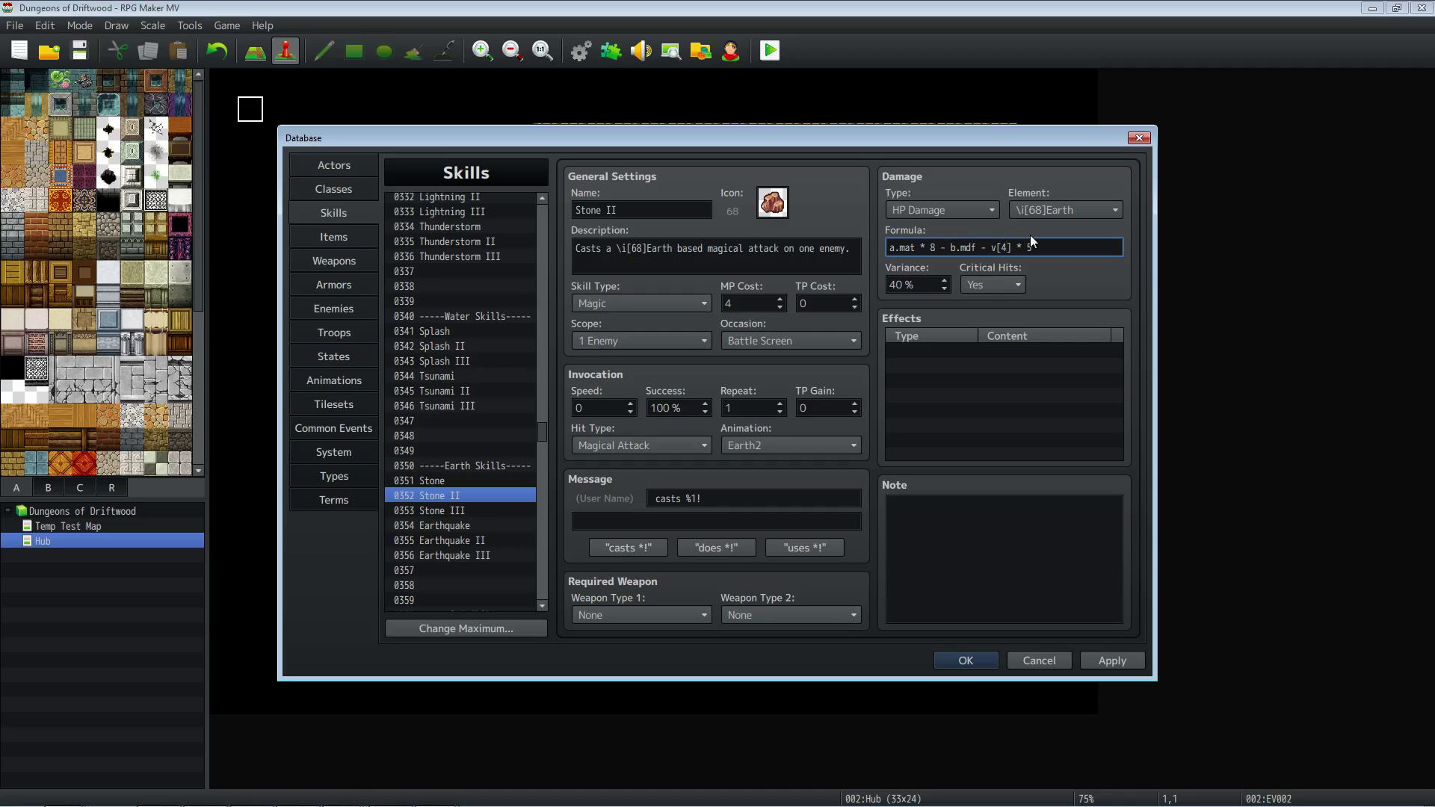
Change the resistance variable in the enemy Aero II's damage formula to v[47].
scroll(540, 445, down, 4)
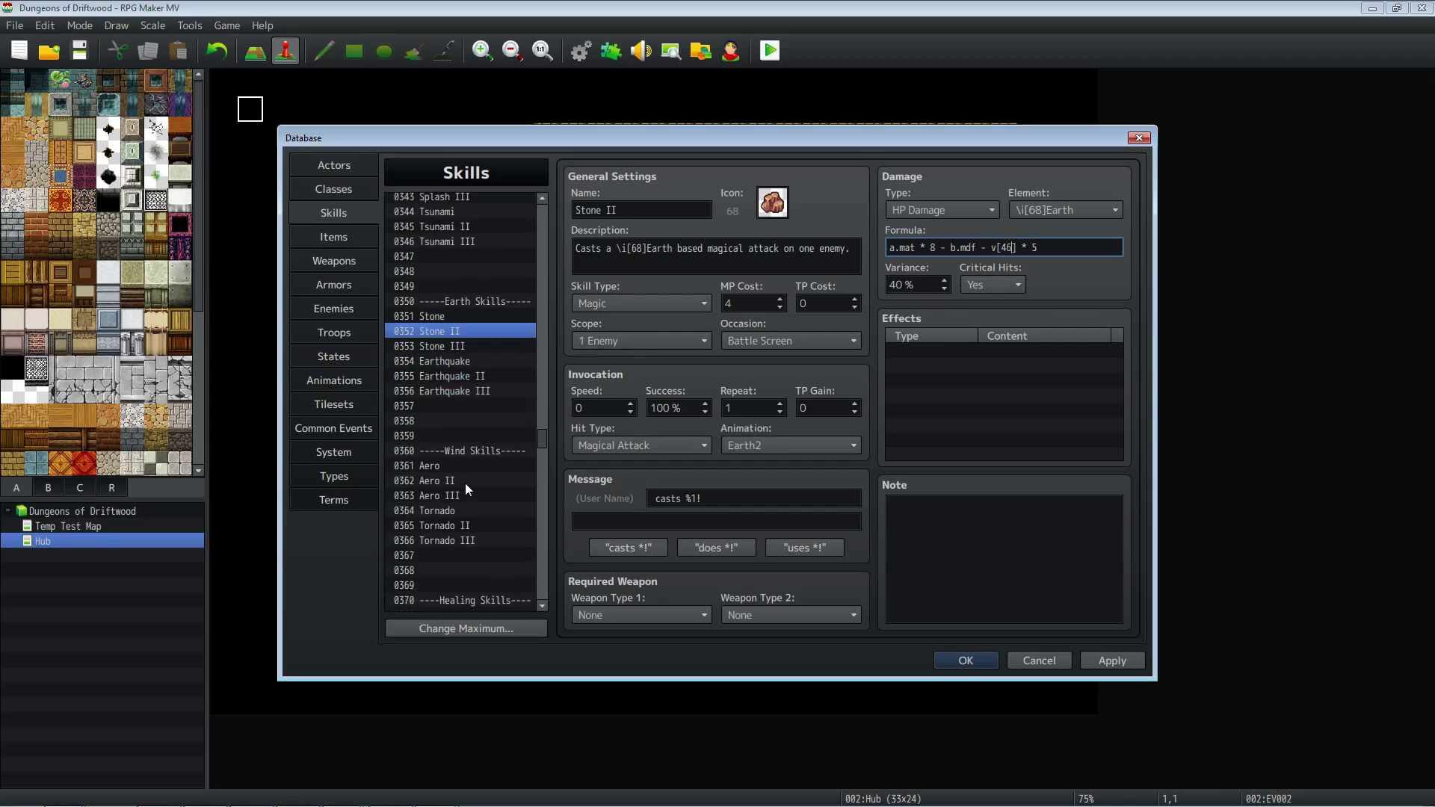
click(456, 480)
click(1011, 245)
key(BackSpace)
text(7)
Copy the damage formula of the enemy skill Fire II.
scroll(492, 463, down, 2)
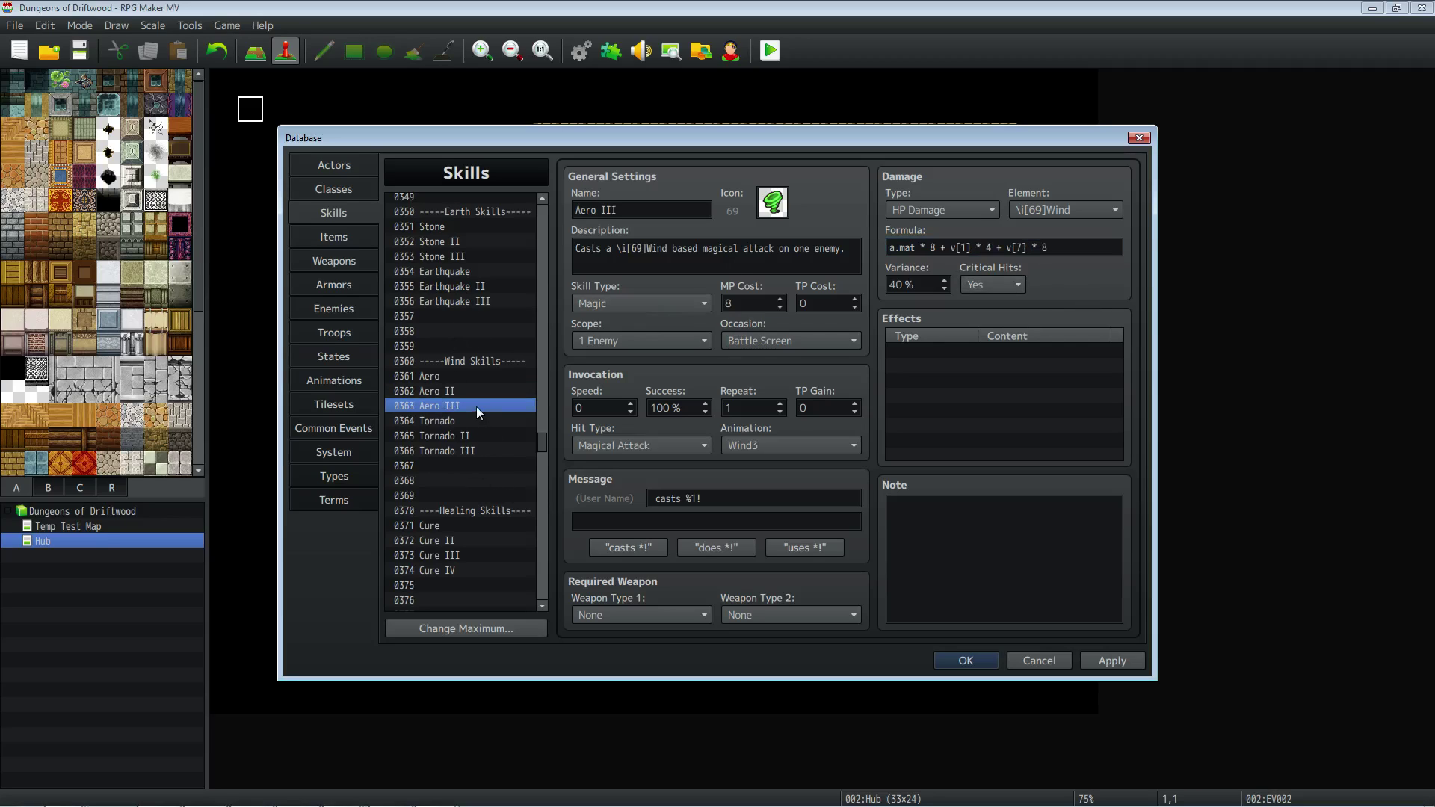
scroll(478, 397, up, 3)
scroll(472, 400, up, 10)
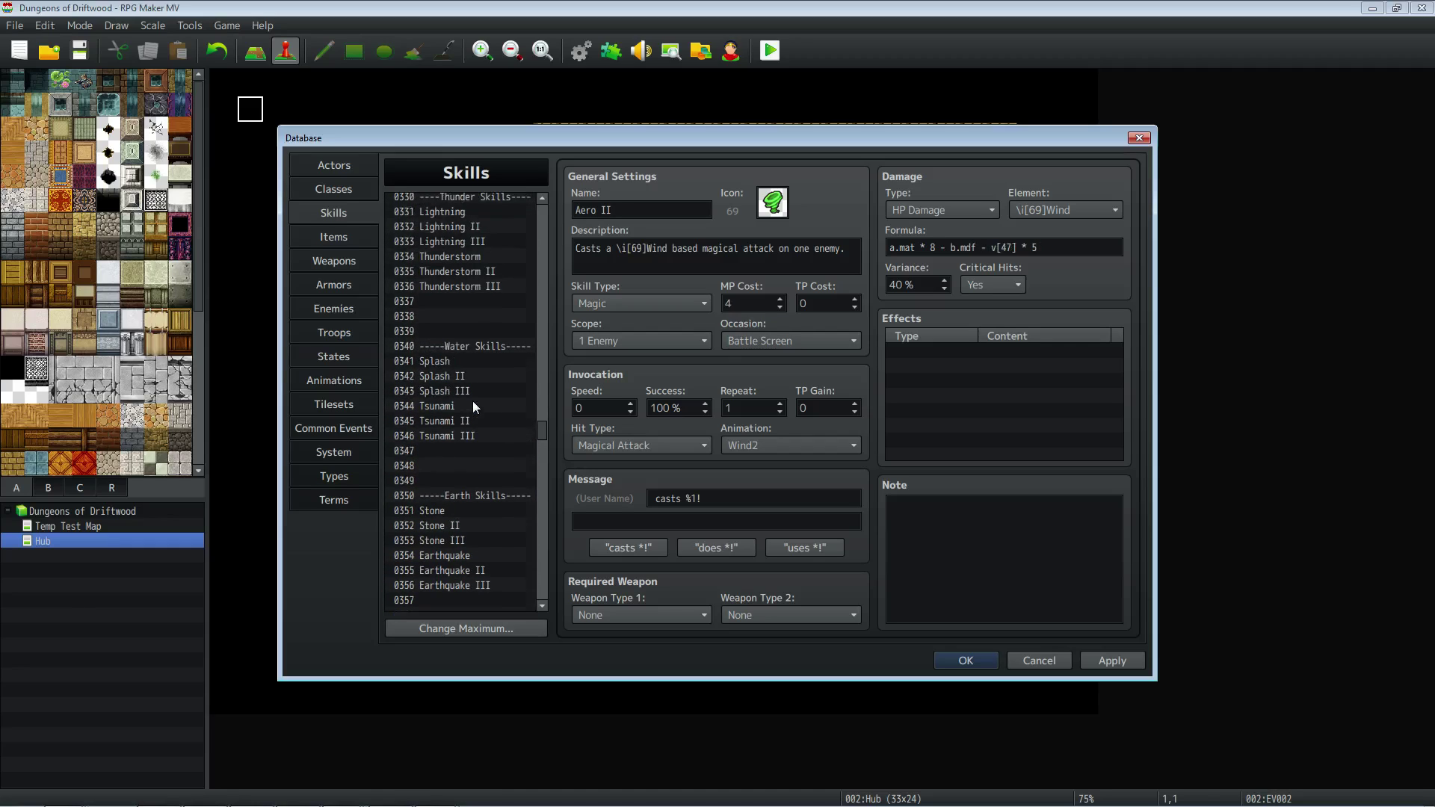
click(460, 335)
scroll(460, 338, up, 2)
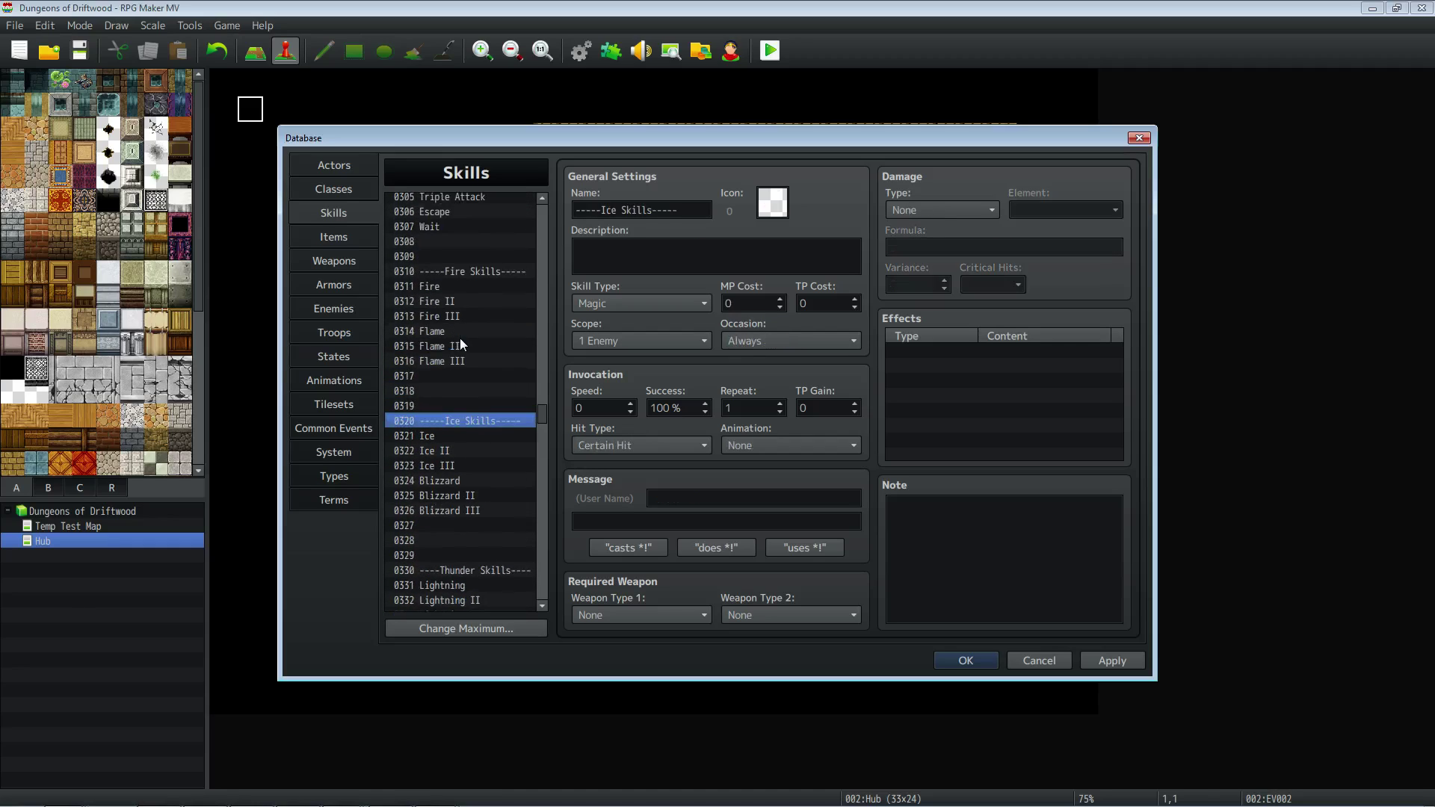
click(450, 300)
click(1073, 247)
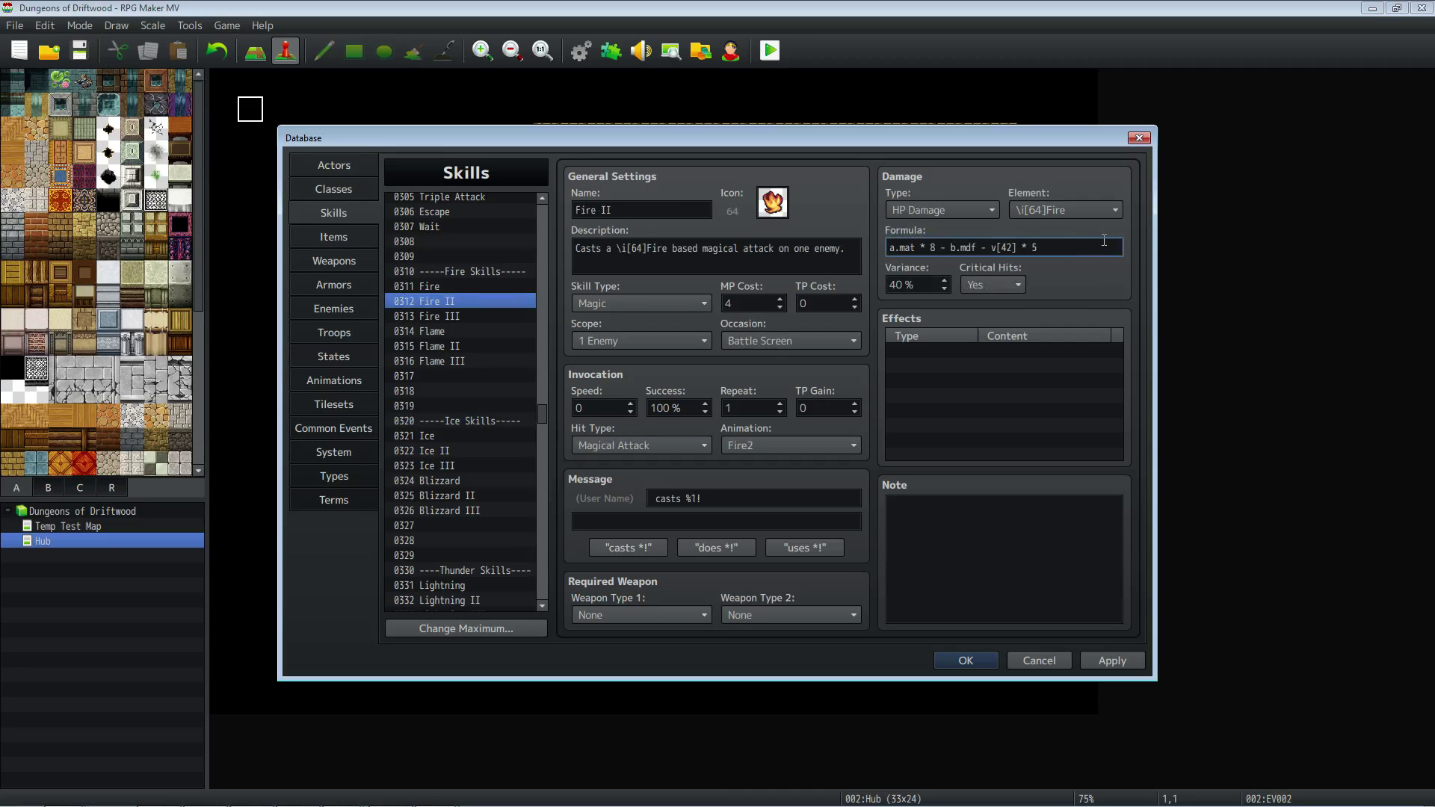
drag(1041, 247, 682, 242)
key(ctrl+c)
Paste the copied formula into the enemy Fire III, raise its a.mat multiplier to 16 and apply the change.
click(451, 316)
triple_click(1004, 246)
key(ctrl+v)
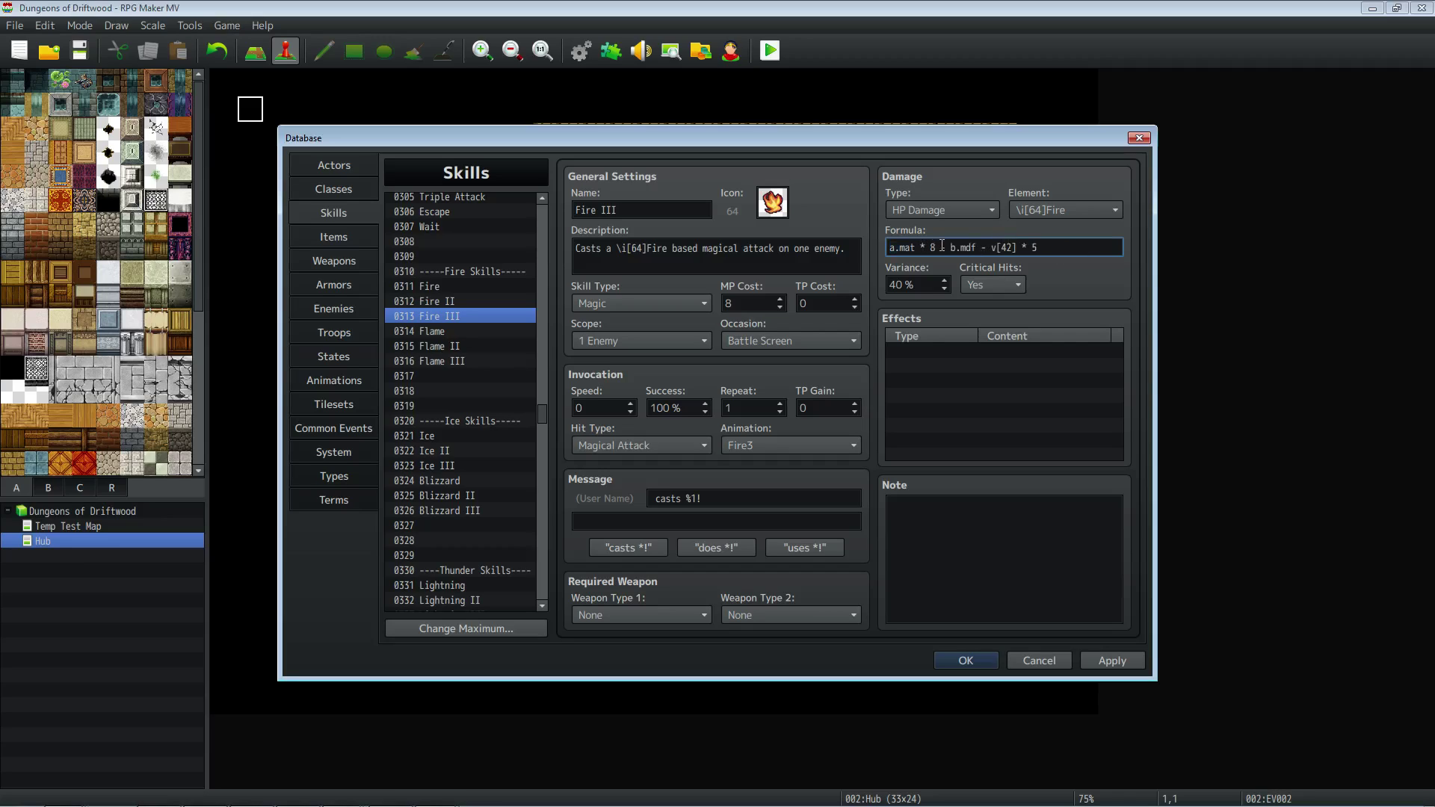
key(BackSpace)
text(16)
click(1129, 661)
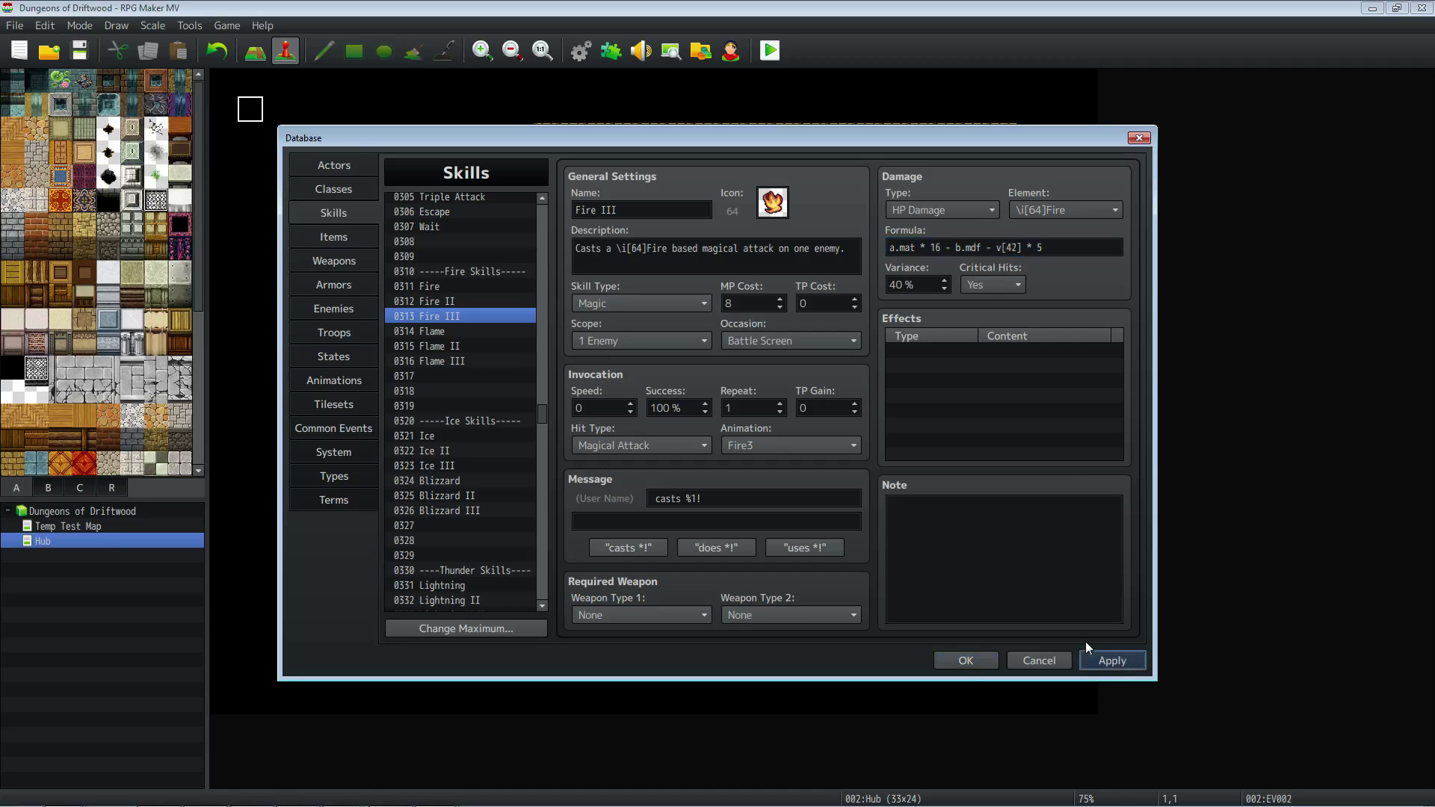
Copy Fire III's damage formula into the enemy Ice III and change its resistance variable to v[43].
triple_click(1047, 248)
key(ctrl+c)
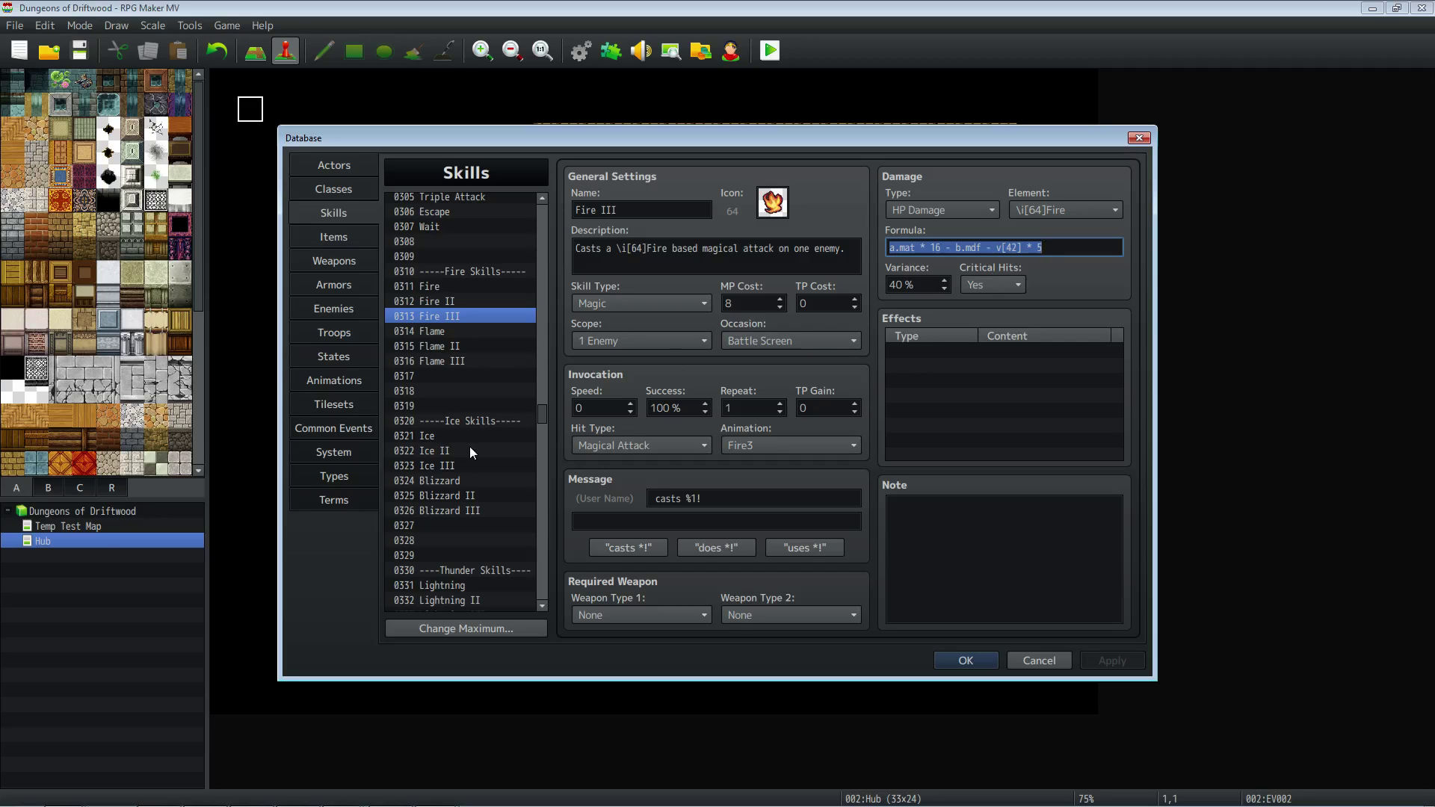
click(462, 463)
triple_click(1062, 247)
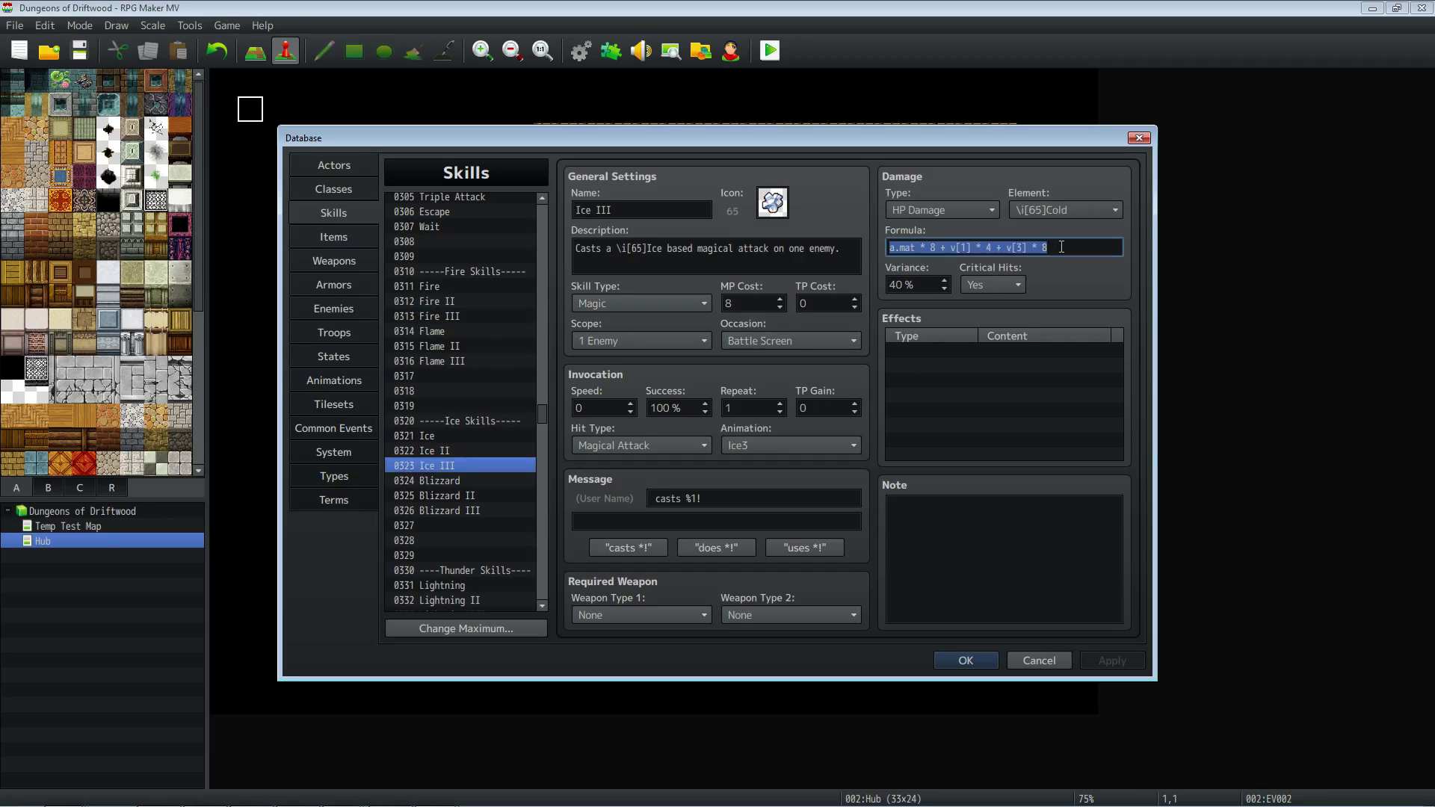
text(a.mat * 16 - b.mdf - v[42] * 5)
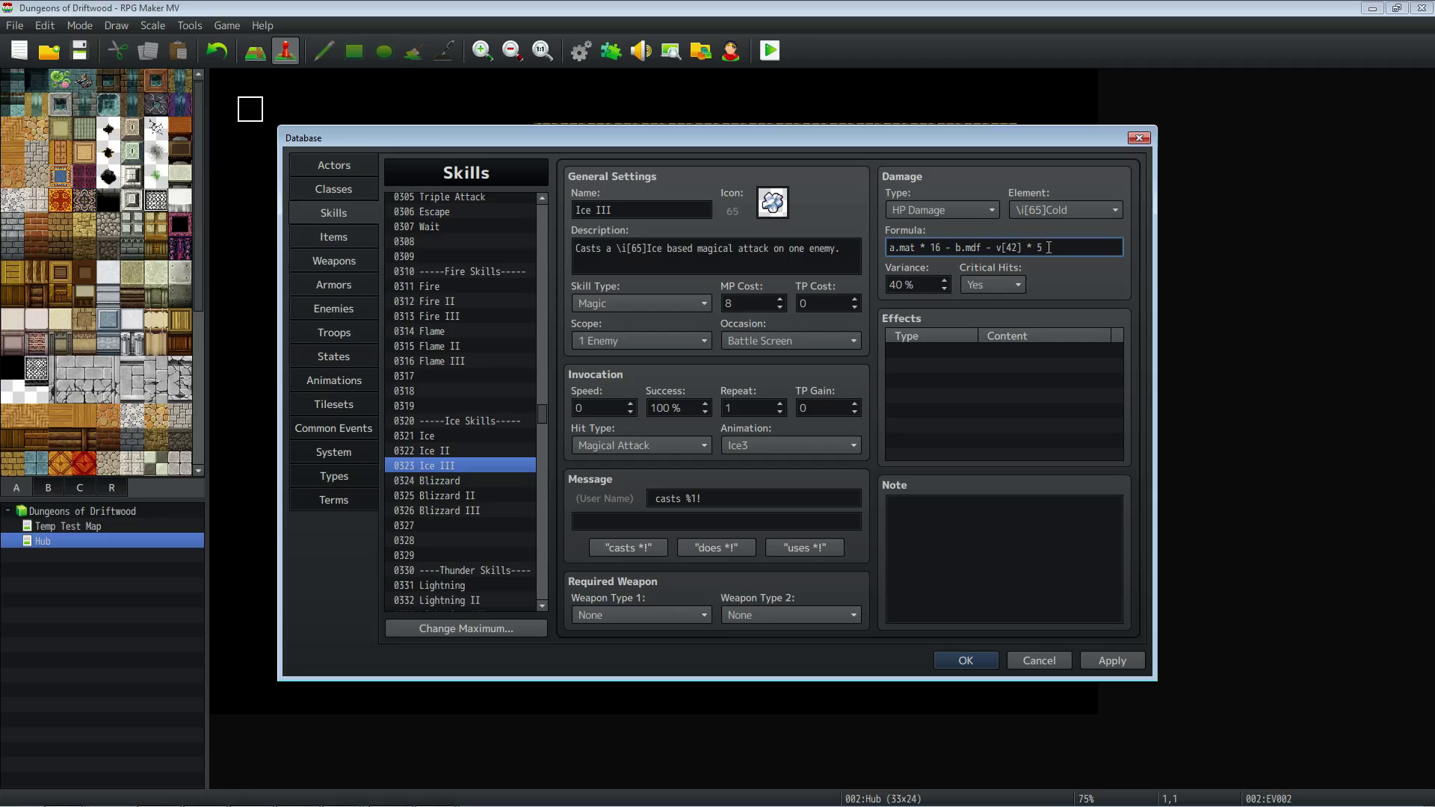
Paste the copied damage formula into the enemy skill Lightning III and change its resistance variable to v[44].
scroll(482, 425, down, 3)
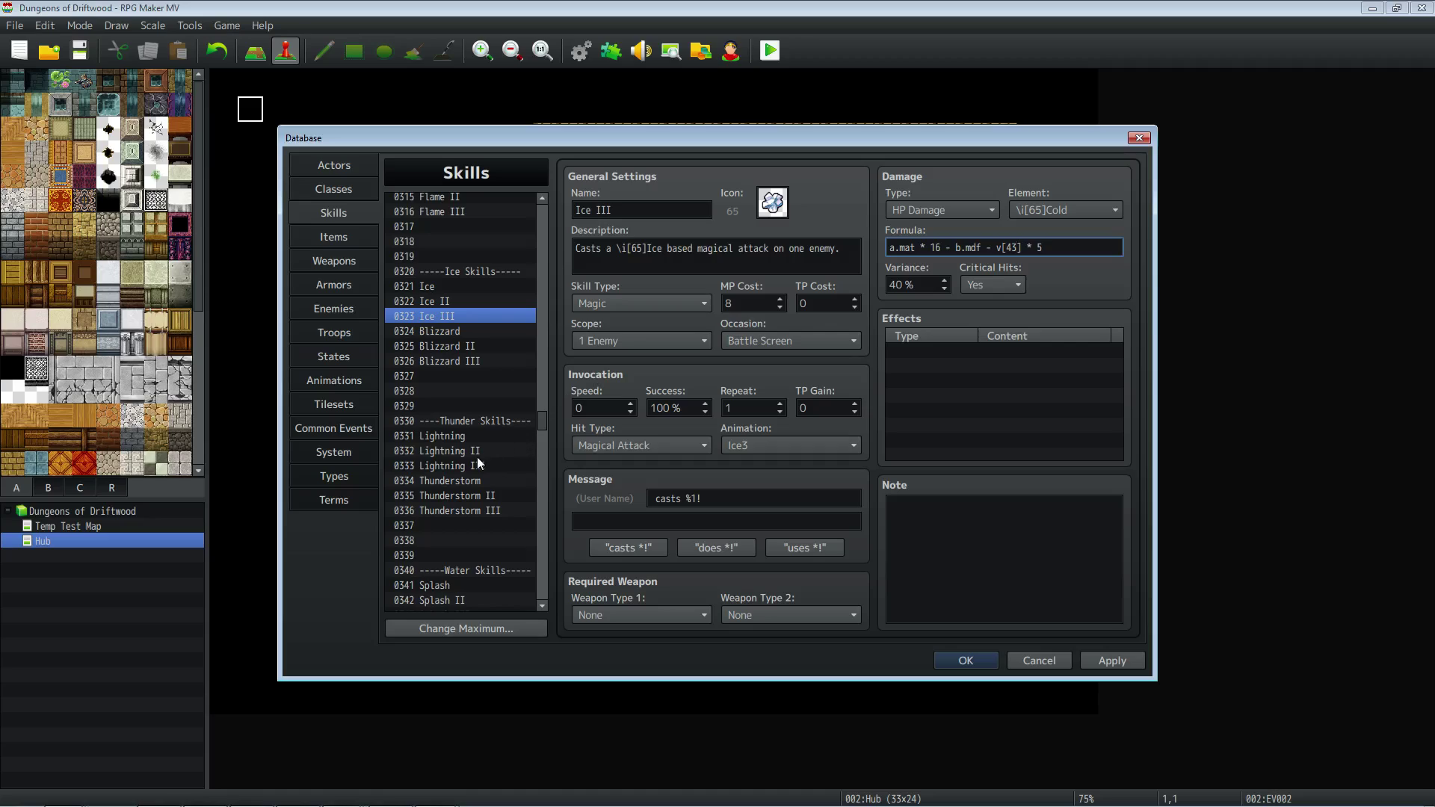
click(478, 465)
triple_click(1060, 247)
key(ctrl+v)
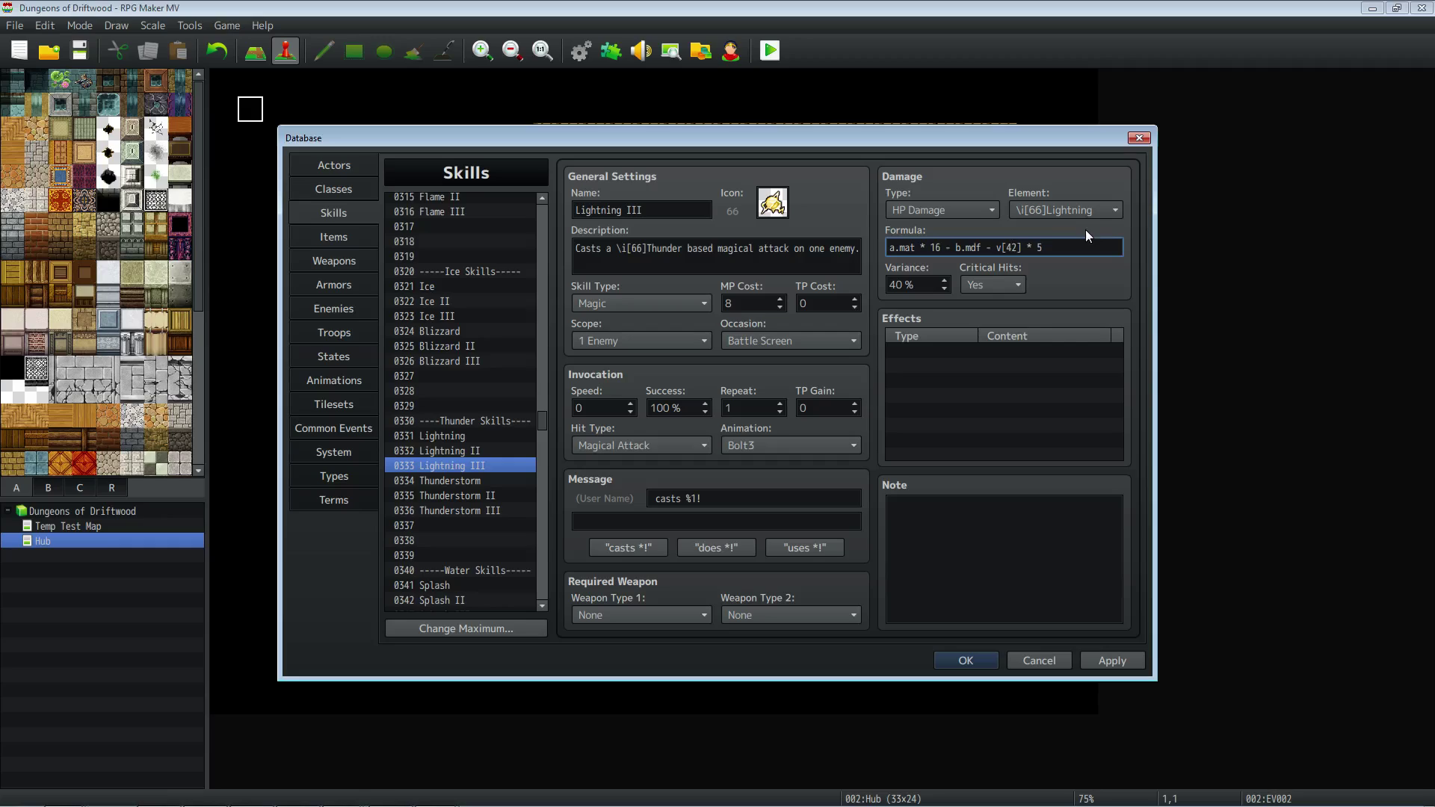
key(Left)
key(Left)
key(Left)
key(Left)
key(Left)
key(BackSpace)
text(4)
Compare the damage formulas of the enemy skills Fire III, Ice III and Lightning III.
click(452, 316)
click(468, 460)
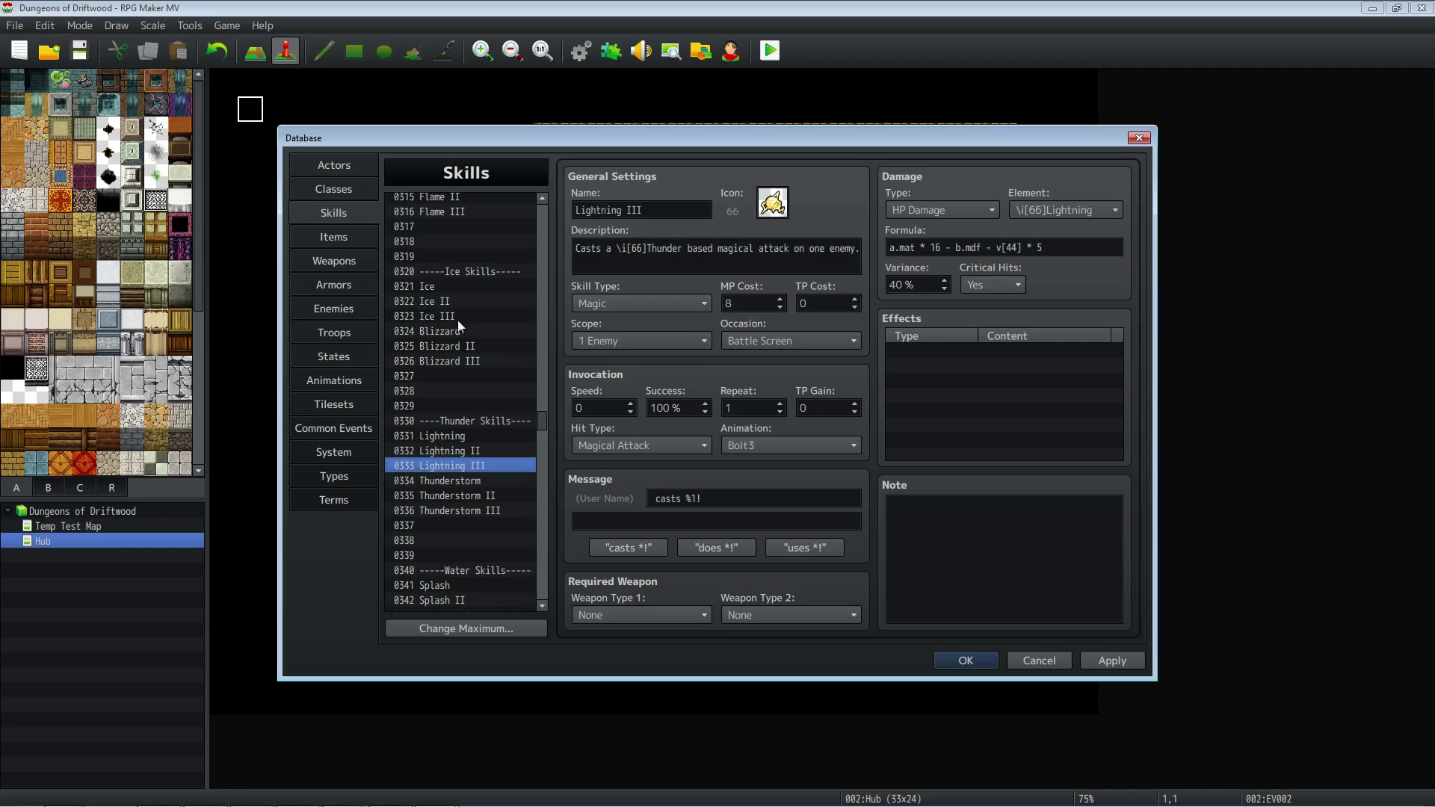
scroll(444, 262, up, 2)
click(464, 226)
scroll(459, 271, down, 2)
scroll(461, 280, down, 1)
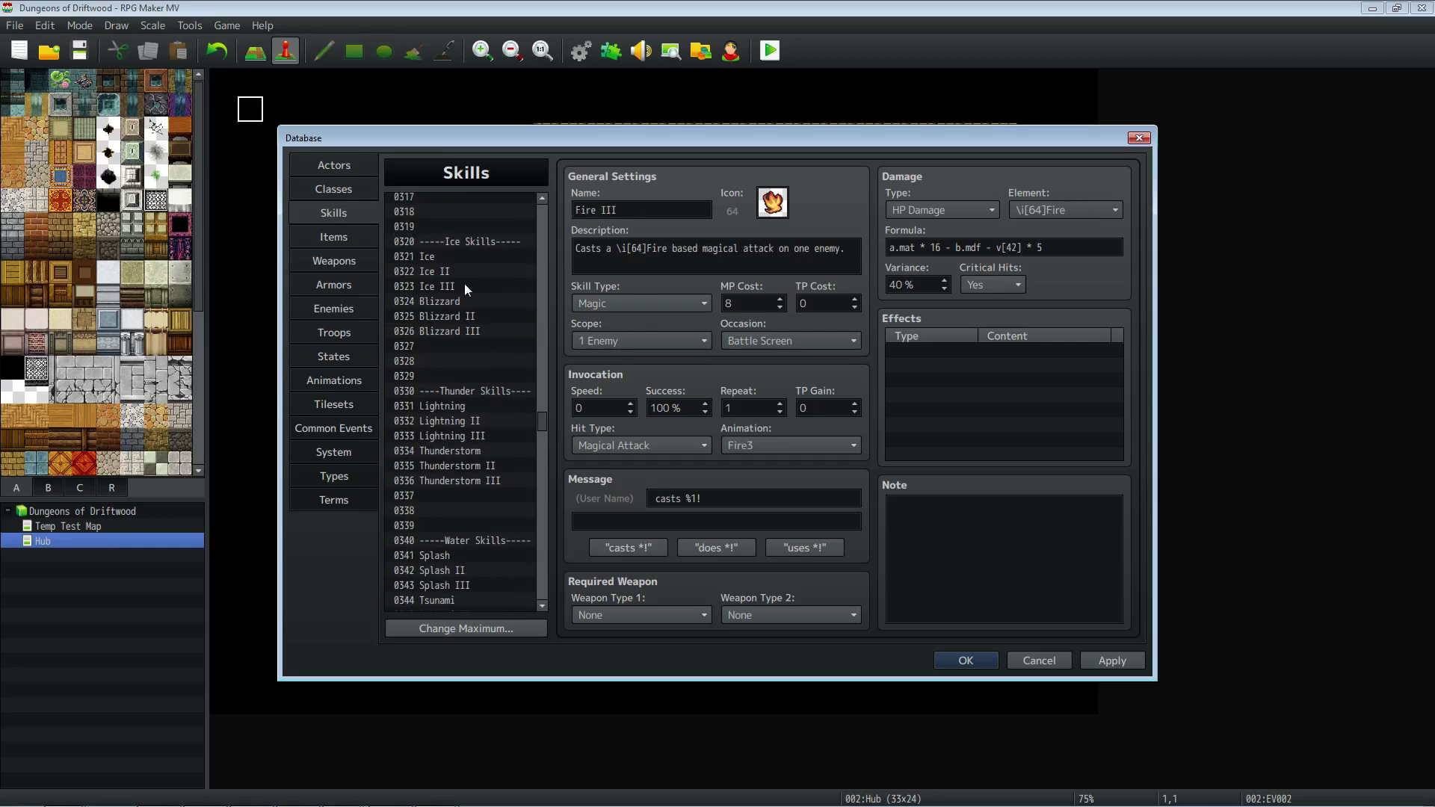
click(465, 286)
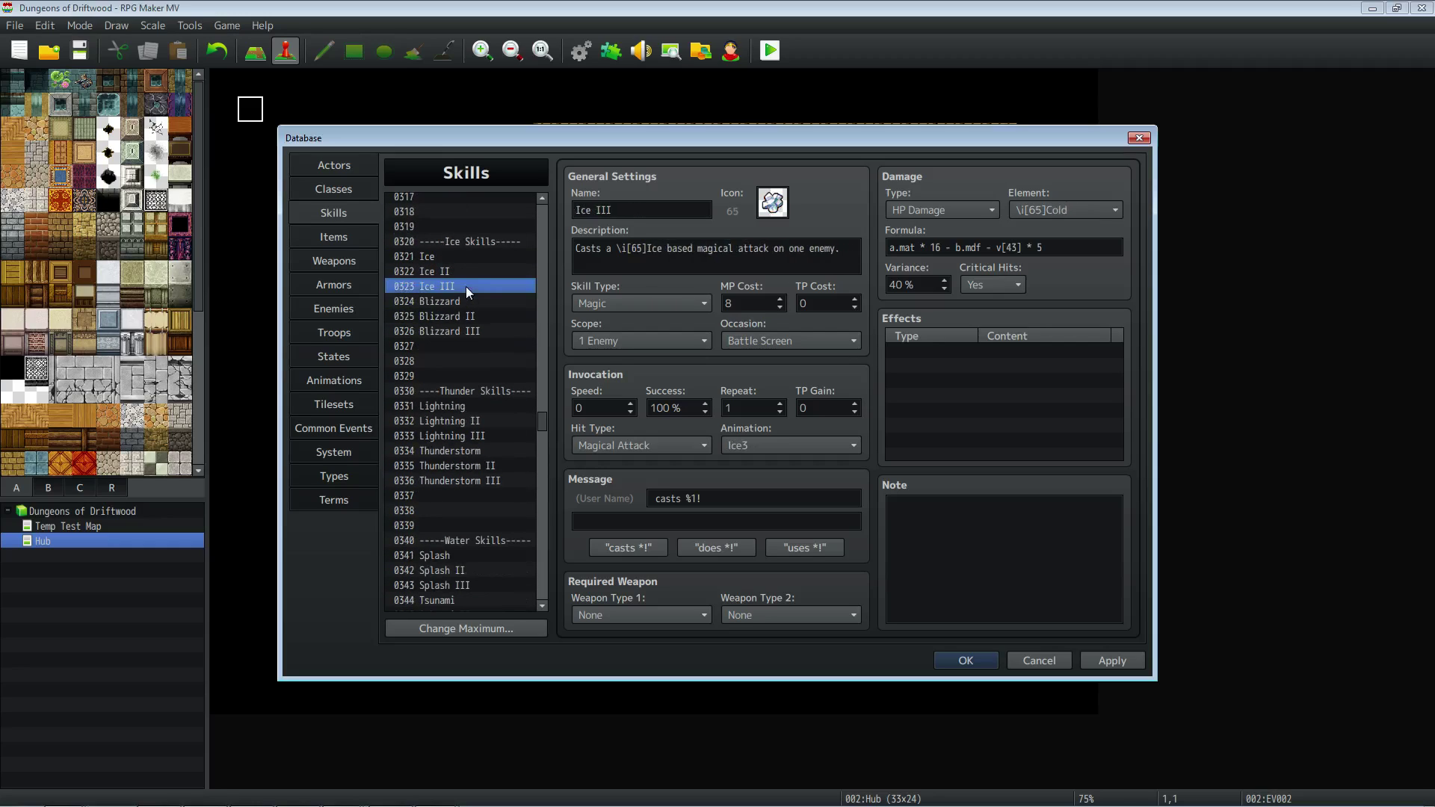
Copy Lightning III's damage formula into the enemy skill Splash III and change its resistance variable to v[45].
click(476, 437)
triple_click(1061, 249)
key(ctrl+c)
scroll(471, 377, down, 4)
click(465, 435)
triple_click(1067, 243)
key(ctrl+v)
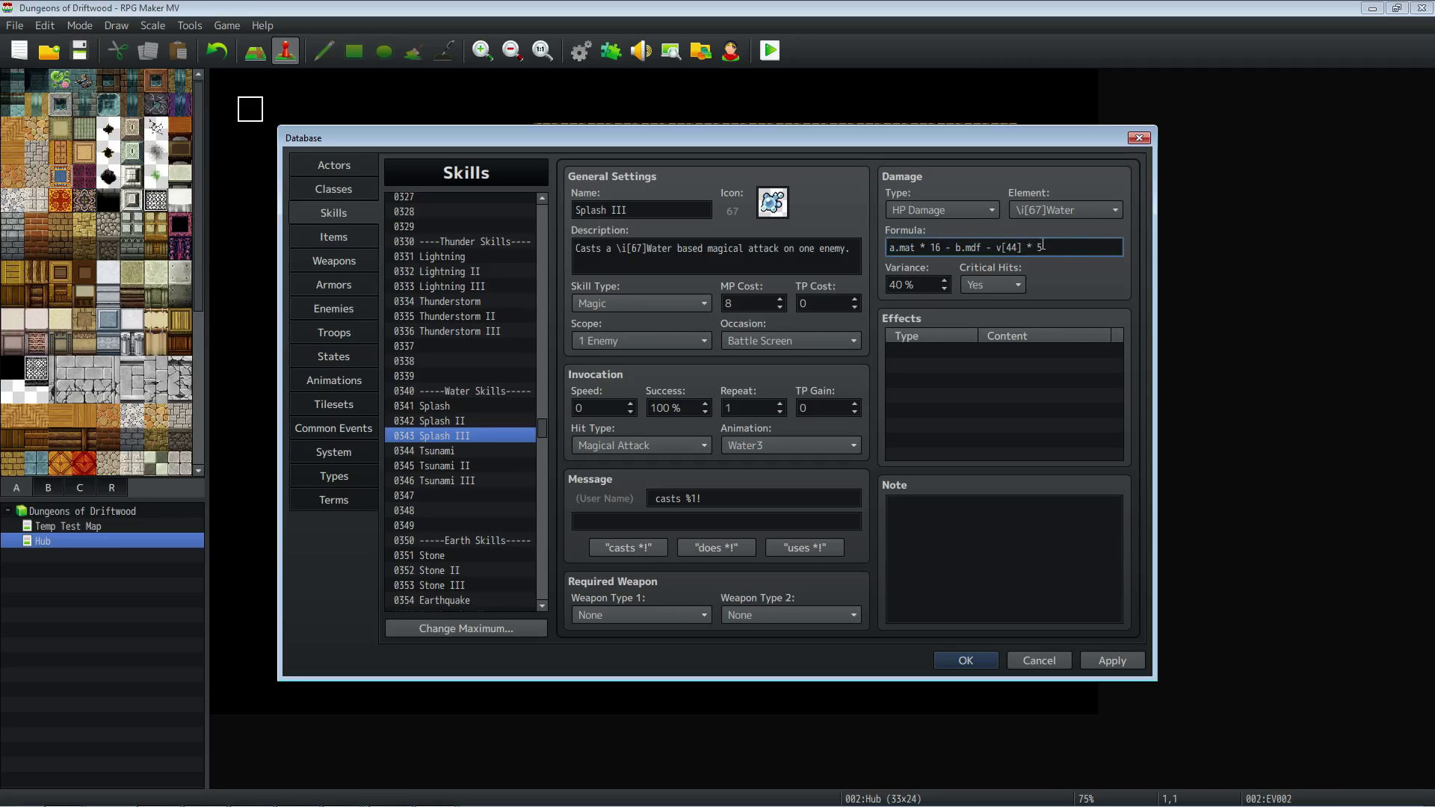
click(485, 291)
click(469, 440)
Replace the enemy skill Stone III's damage formula with the copied one, using v[46] as its resistance variable.
scroll(484, 422, down, 3)
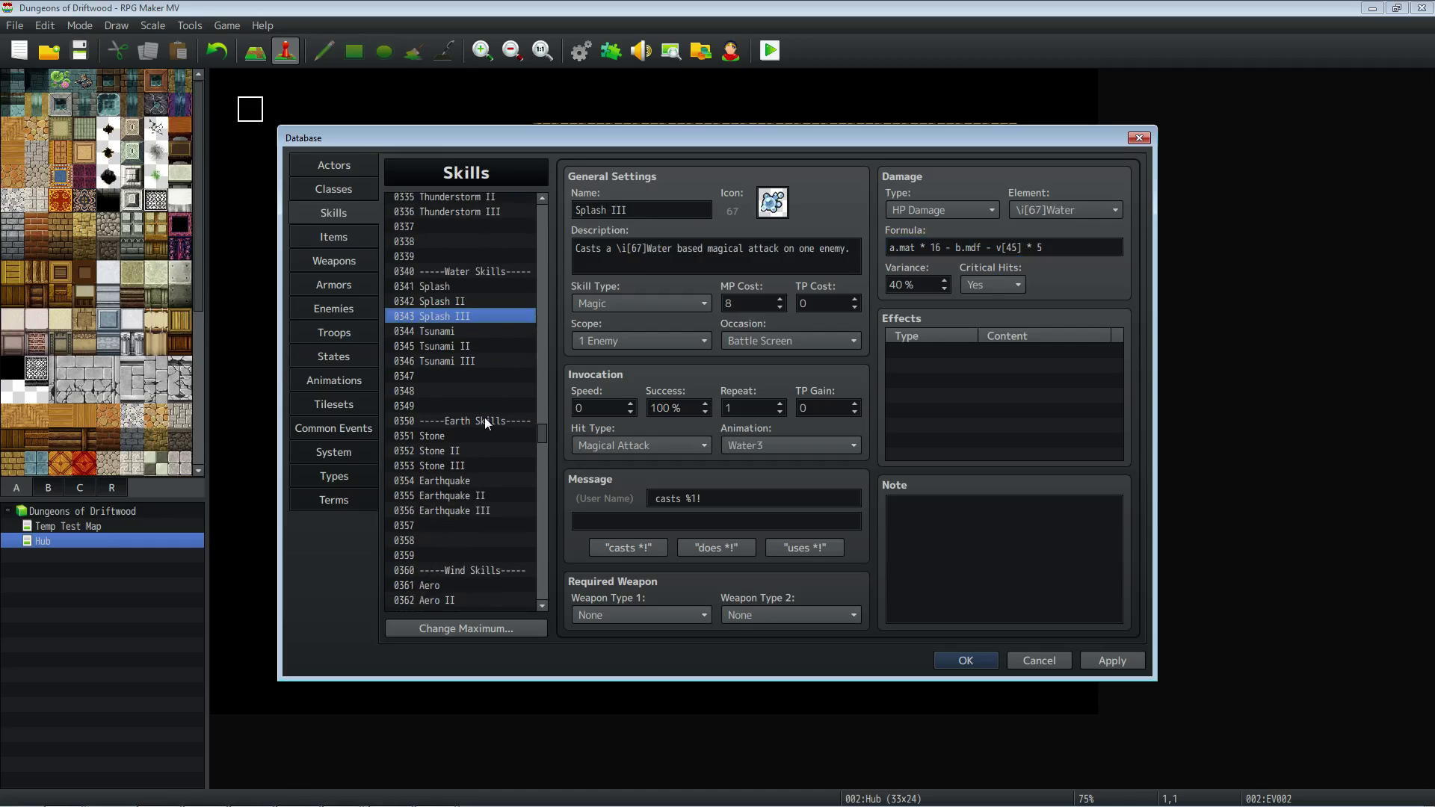
click(475, 467)
triple_click(1074, 245)
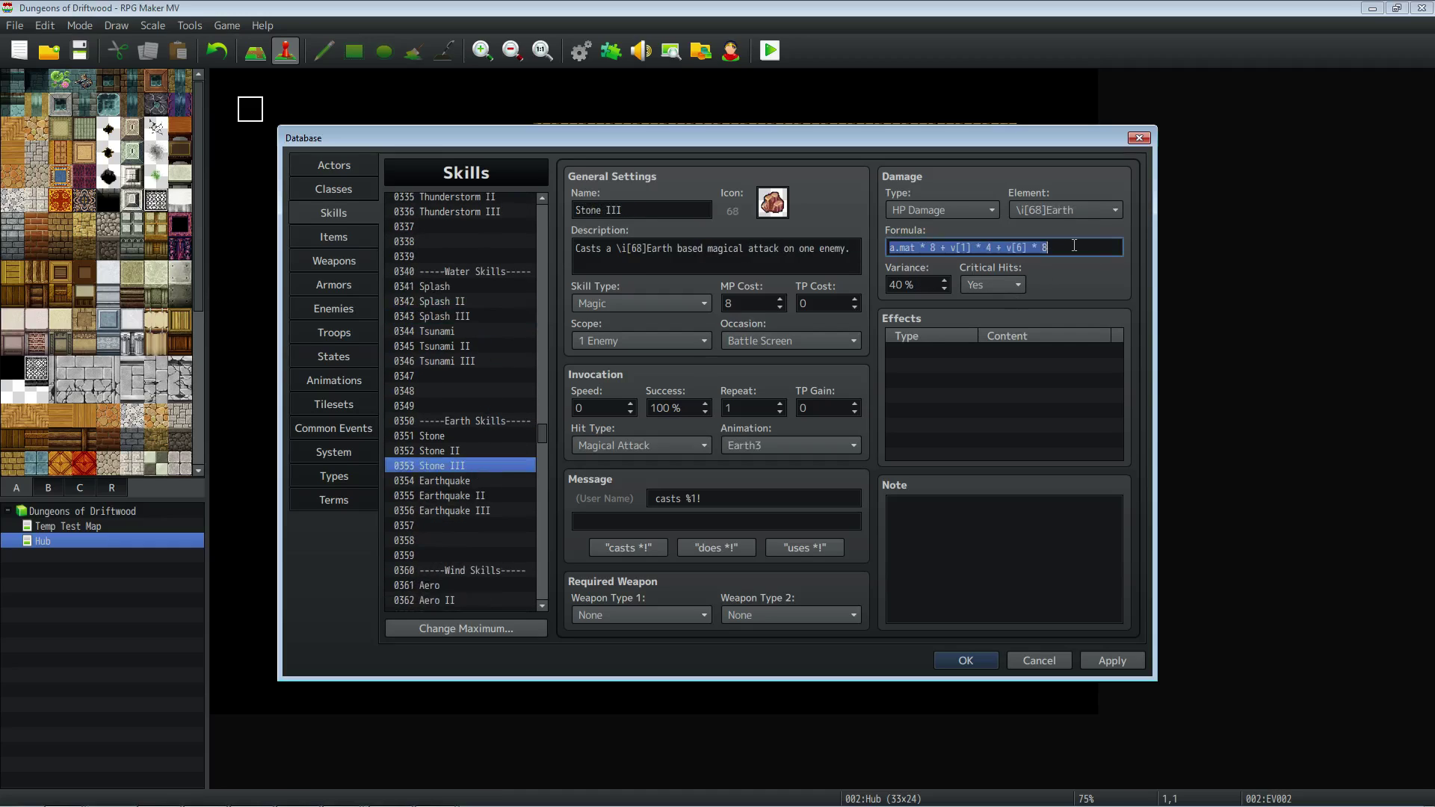
key(ctrl+v)
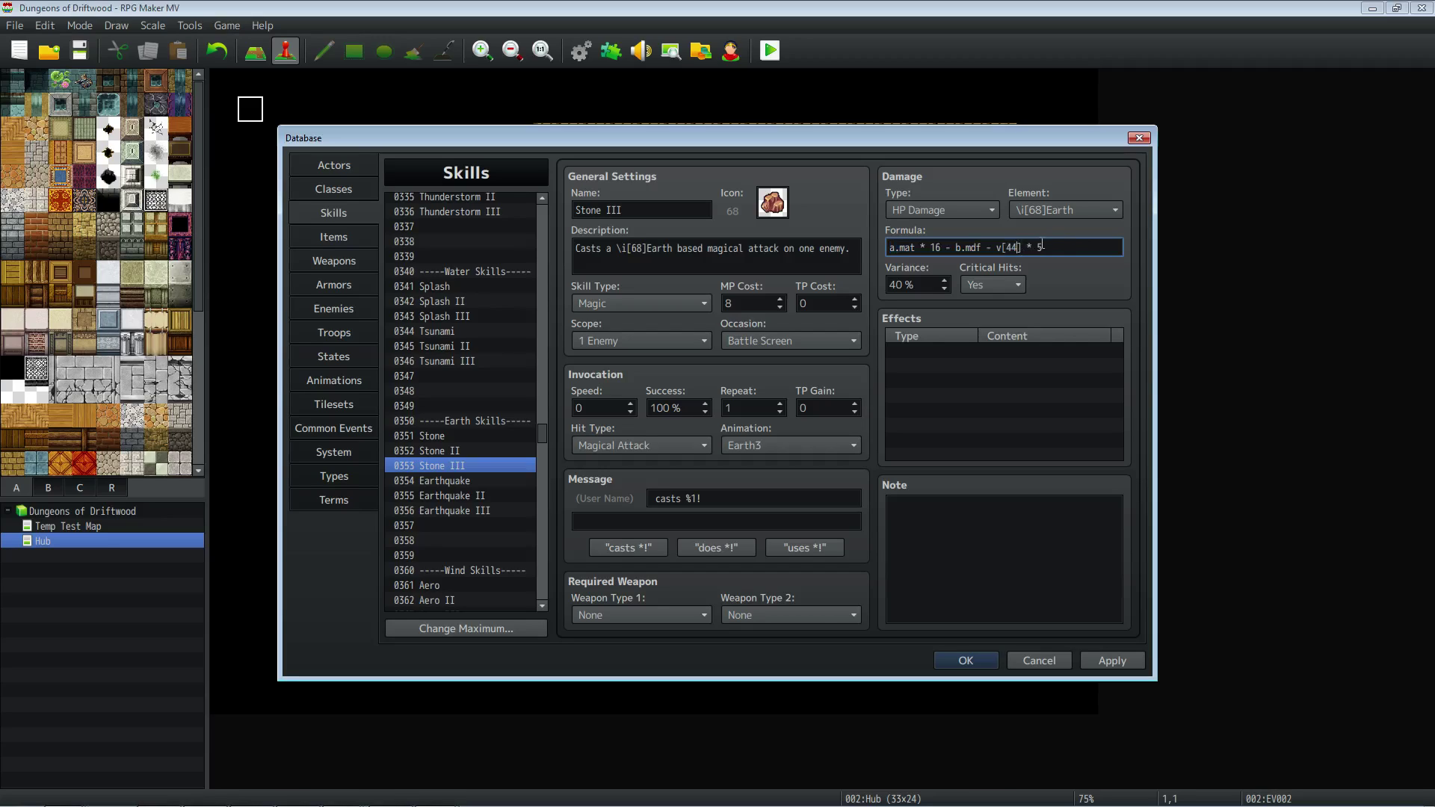
click(516, 314)
click(475, 465)
Paste the copied damage formula over the existing one in the enemy skill Aero III.
scroll(502, 400, down, 4)
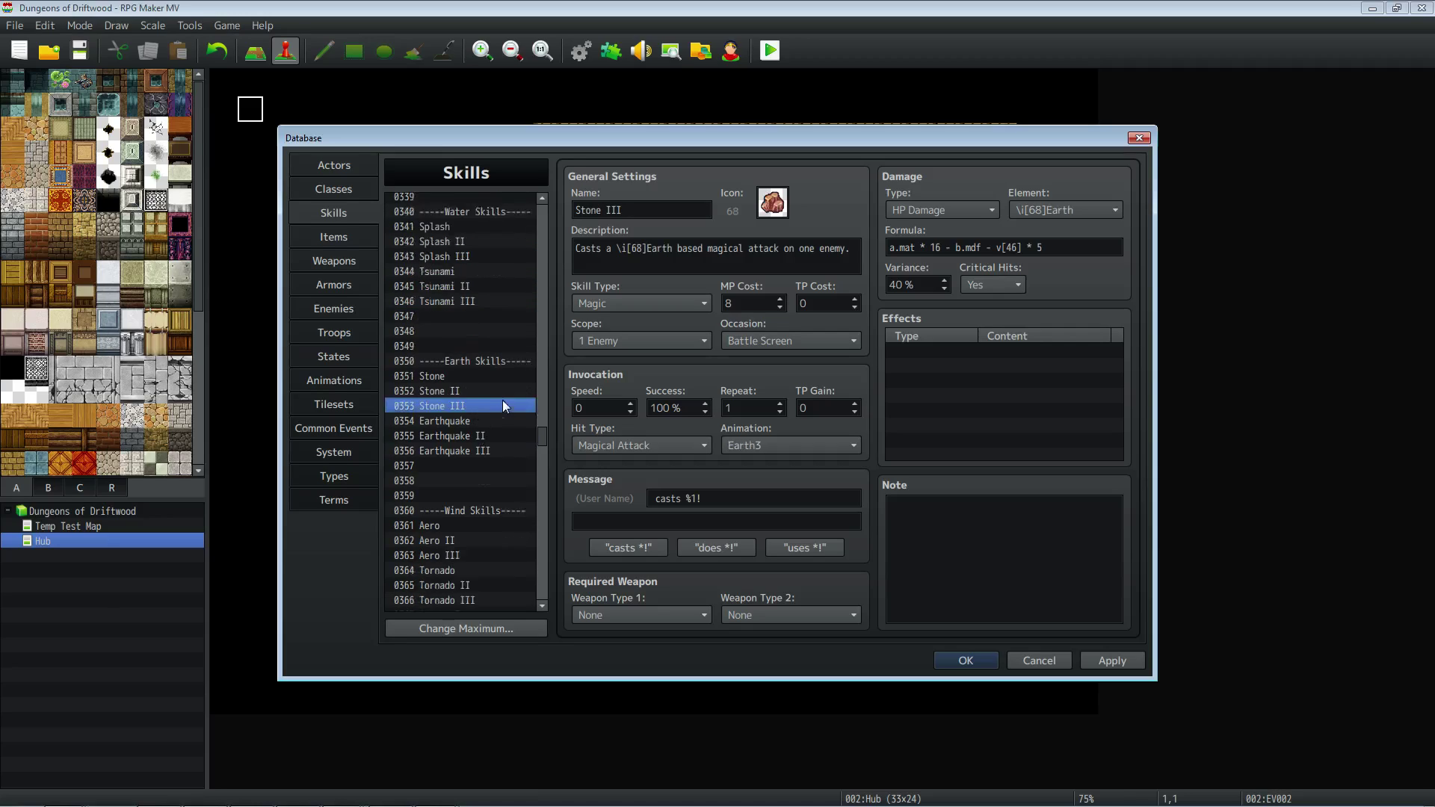
click(465, 450)
triple_click(1036, 249)
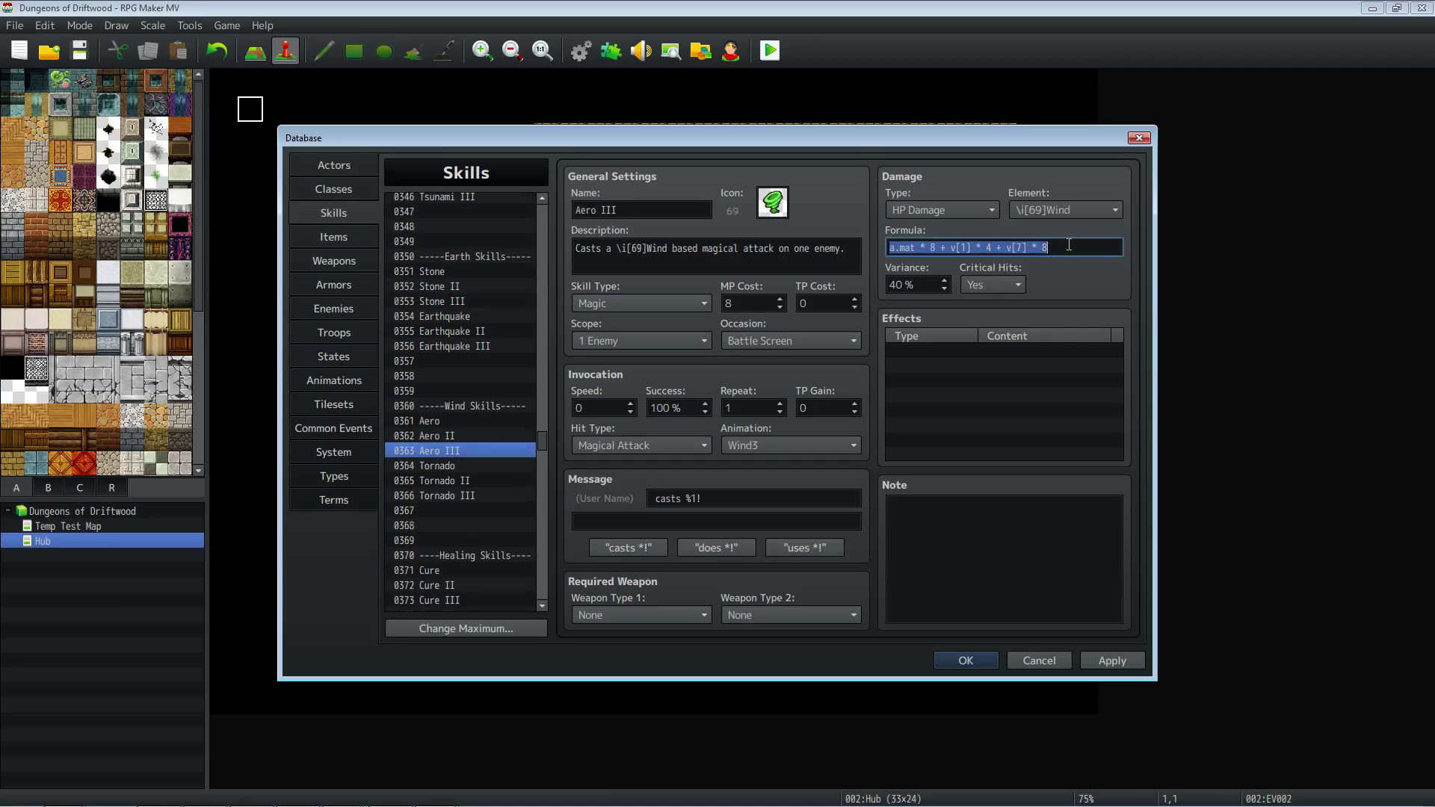
key(ctrl+v)
key(Left)
key(Left)
key(Left)
key(Left)
key(Left)
key(Left)
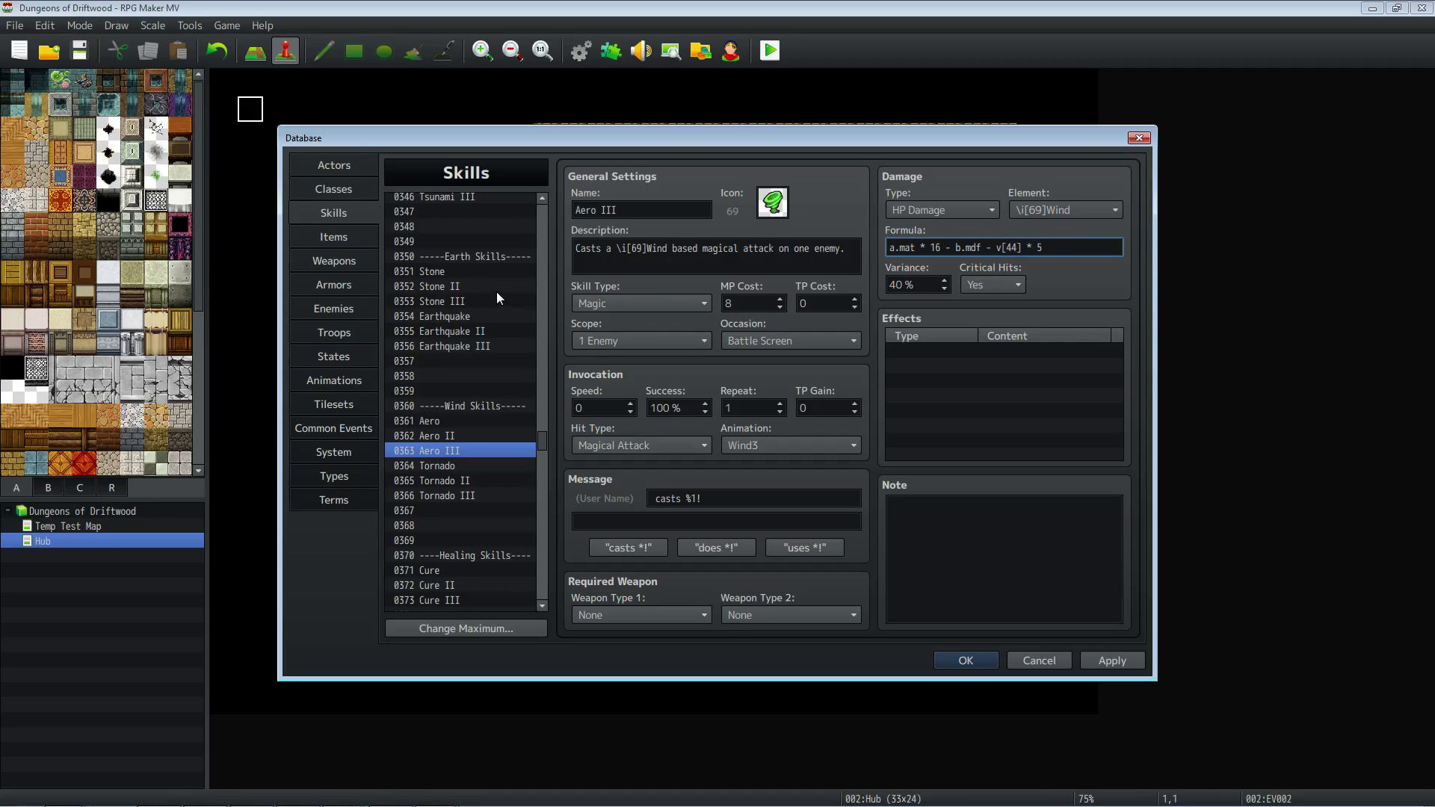
click(477, 303)
click(472, 450)
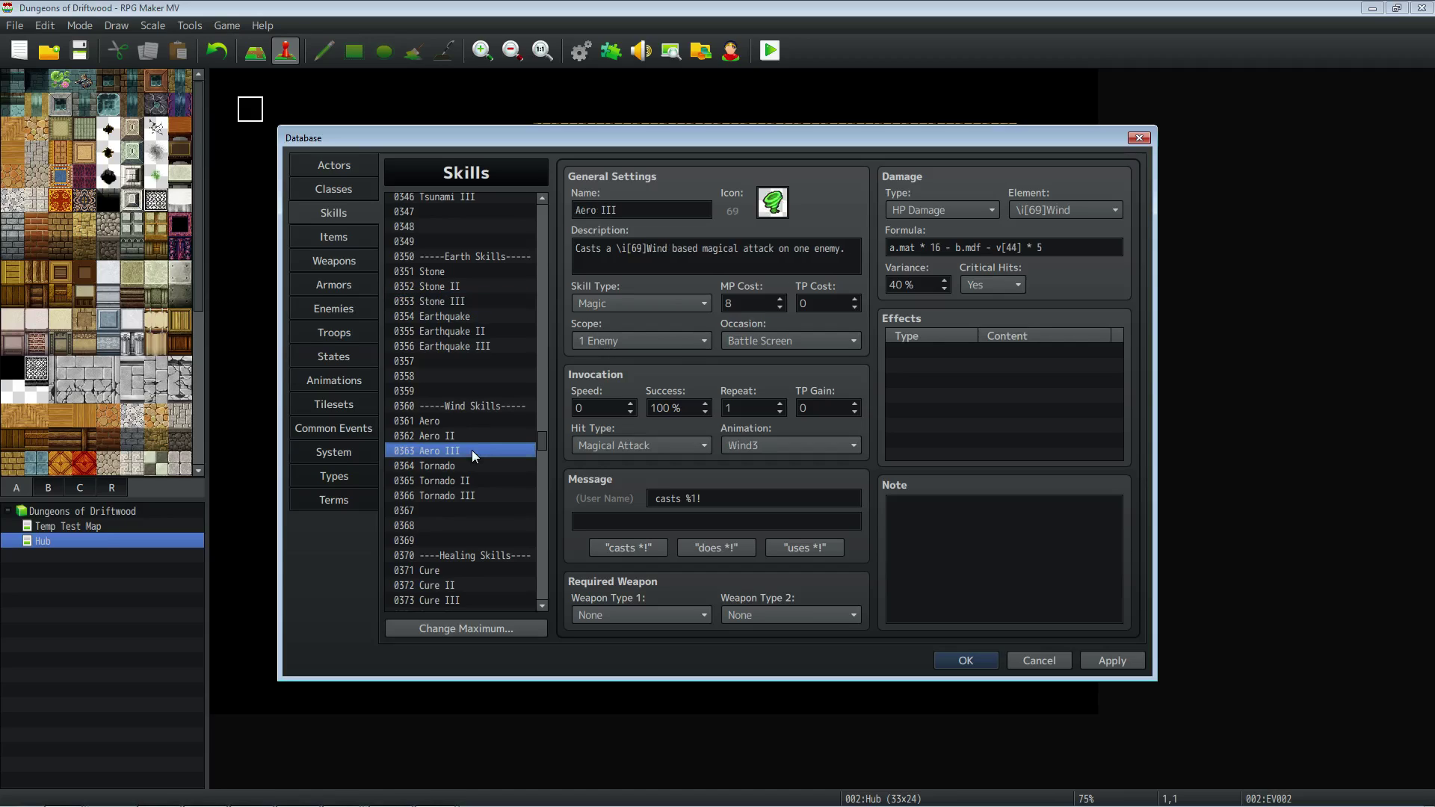
Change the resistance variable in Aero III's damage formula to v[47] and apply the database changes.
drag(888, 247, 1015, 247)
click(1043, 246)
key(Delete)
text(7)
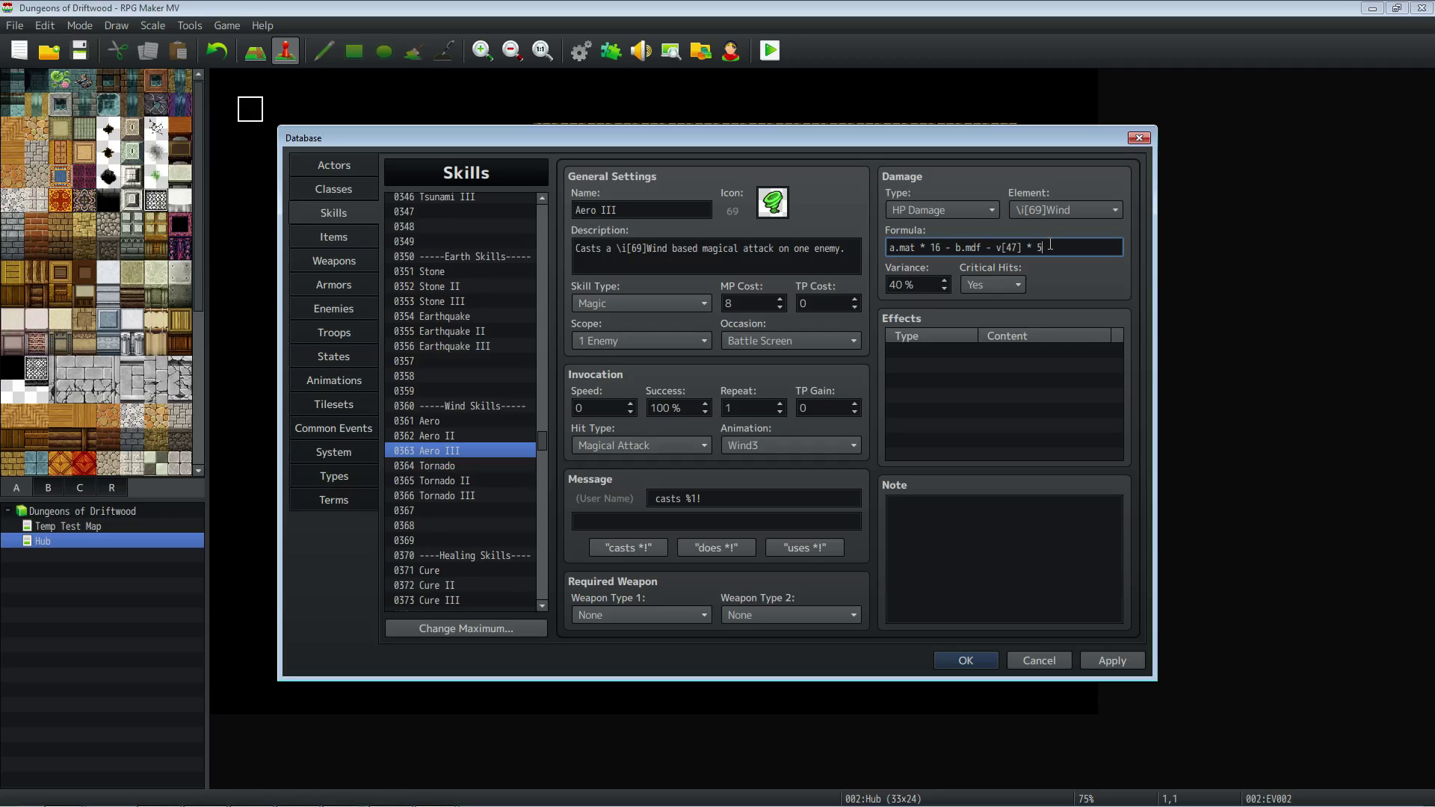
click(1119, 661)
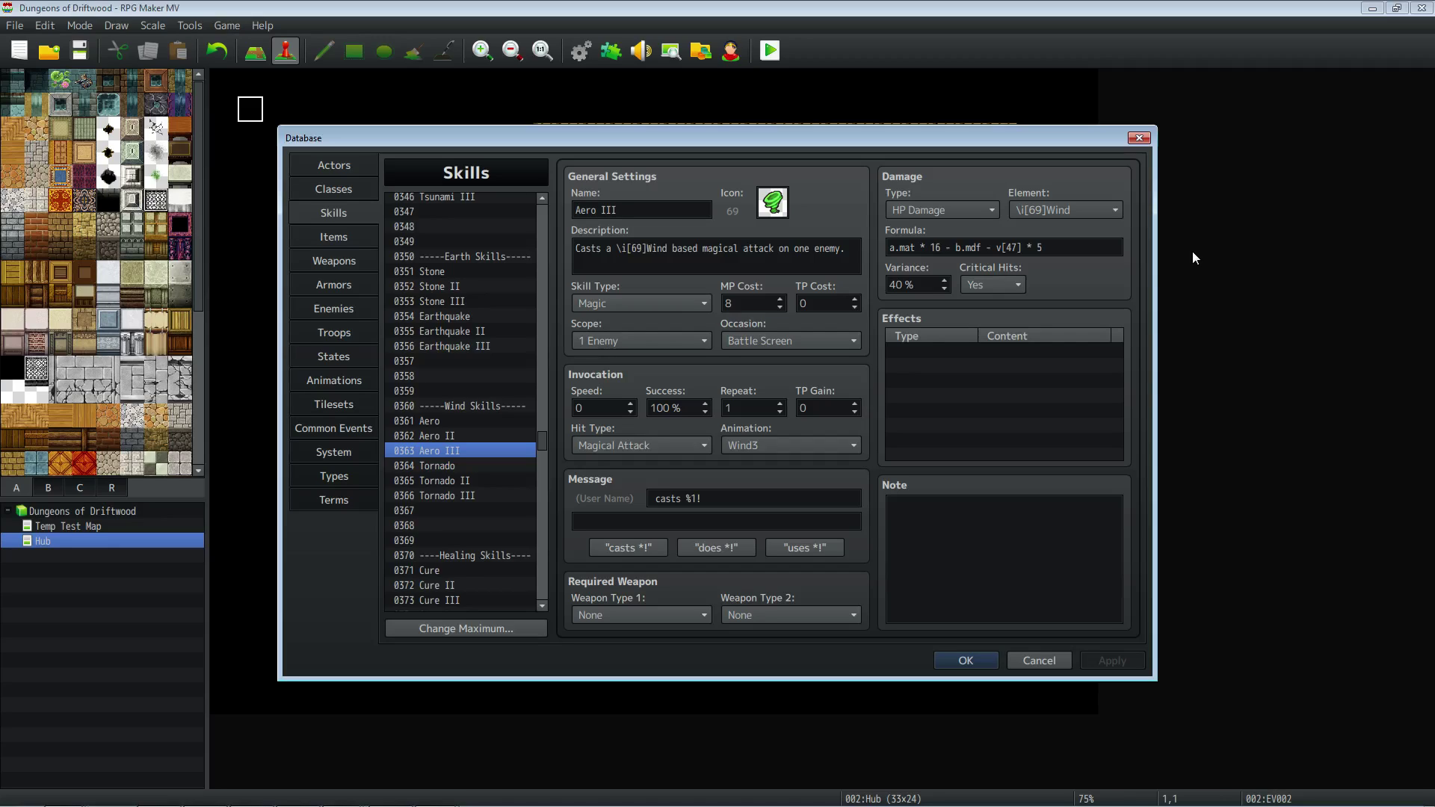
Review the healing formulas of the enemy skills Cure through Cure IV.
click(1026, 251)
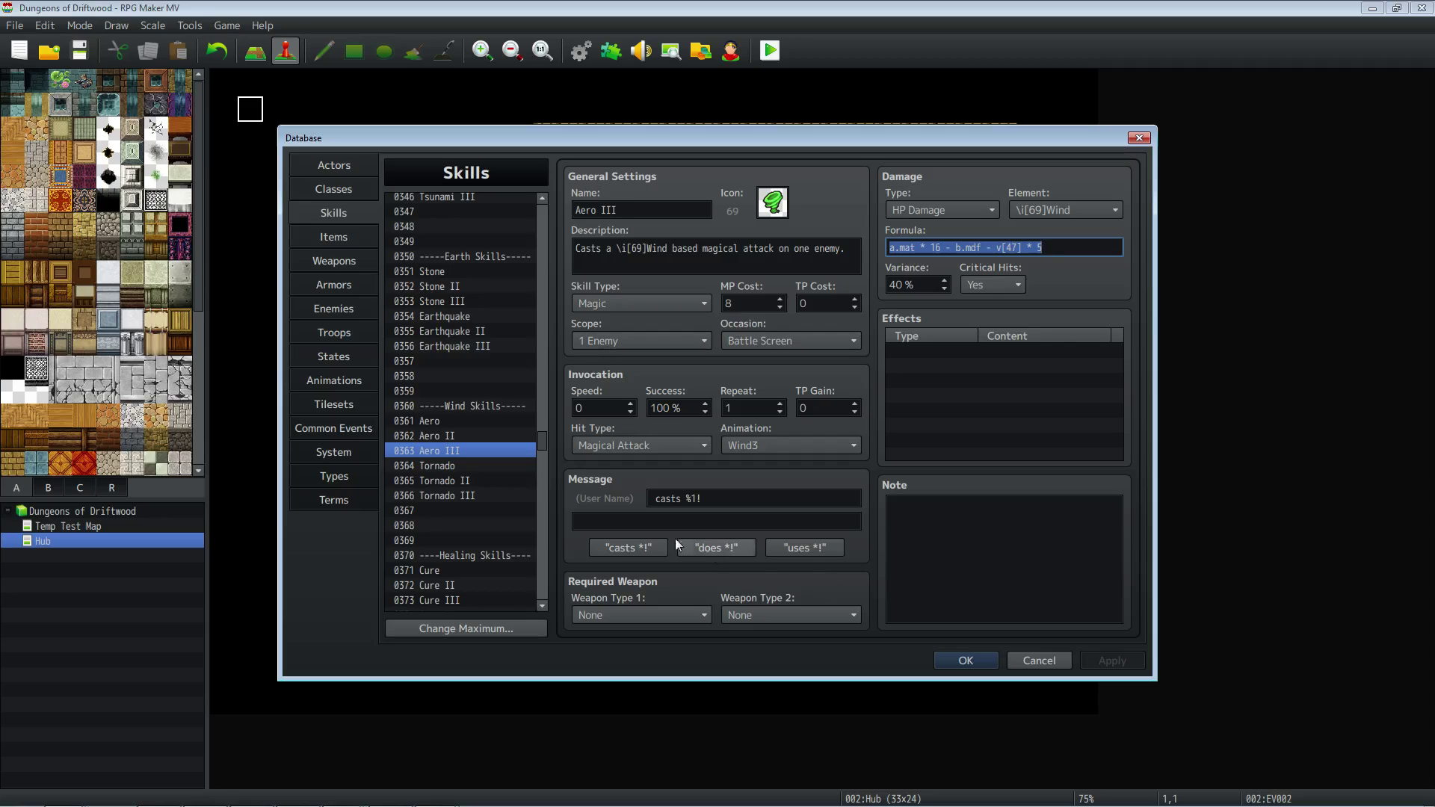
scroll(519, 451, down, 2)
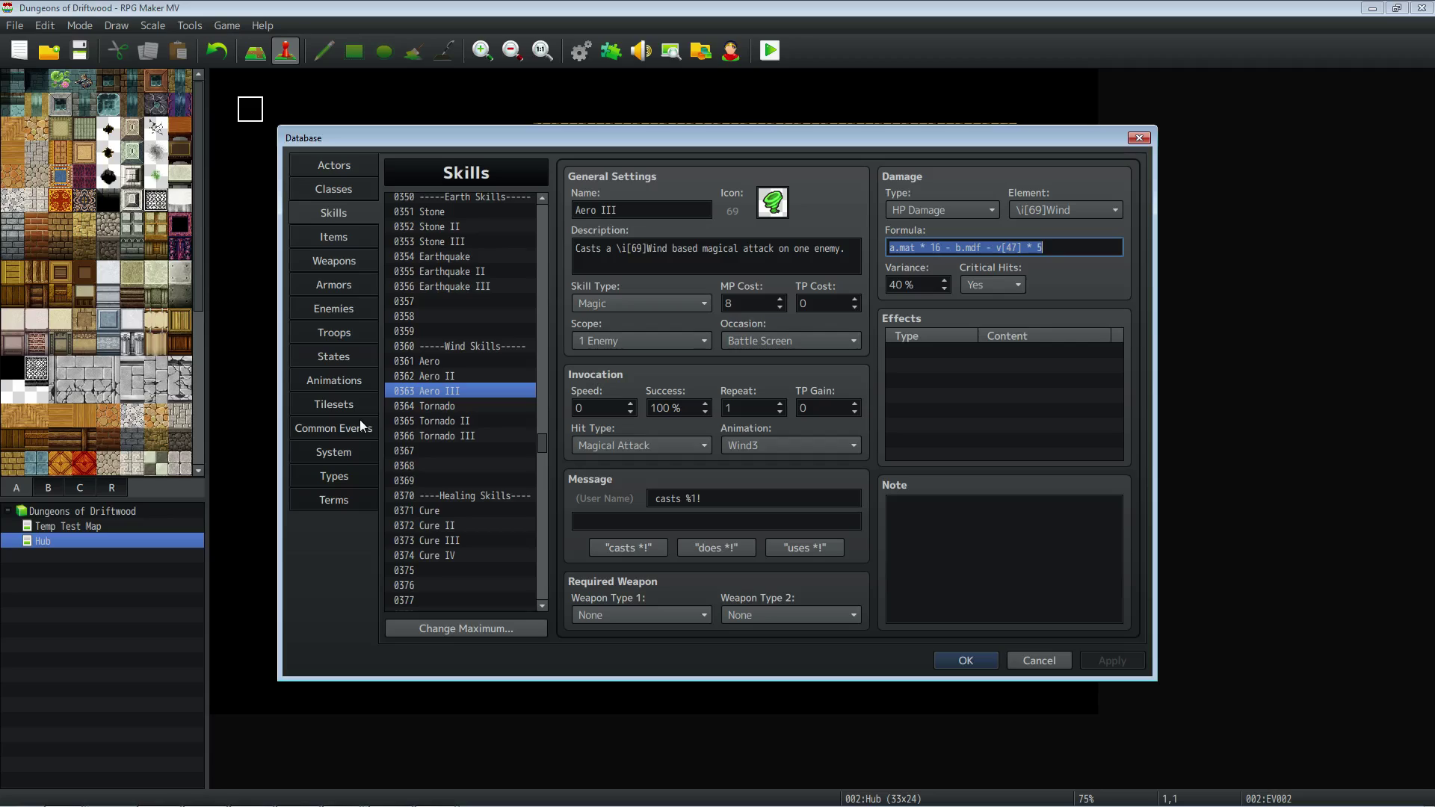
click(1065, 252)
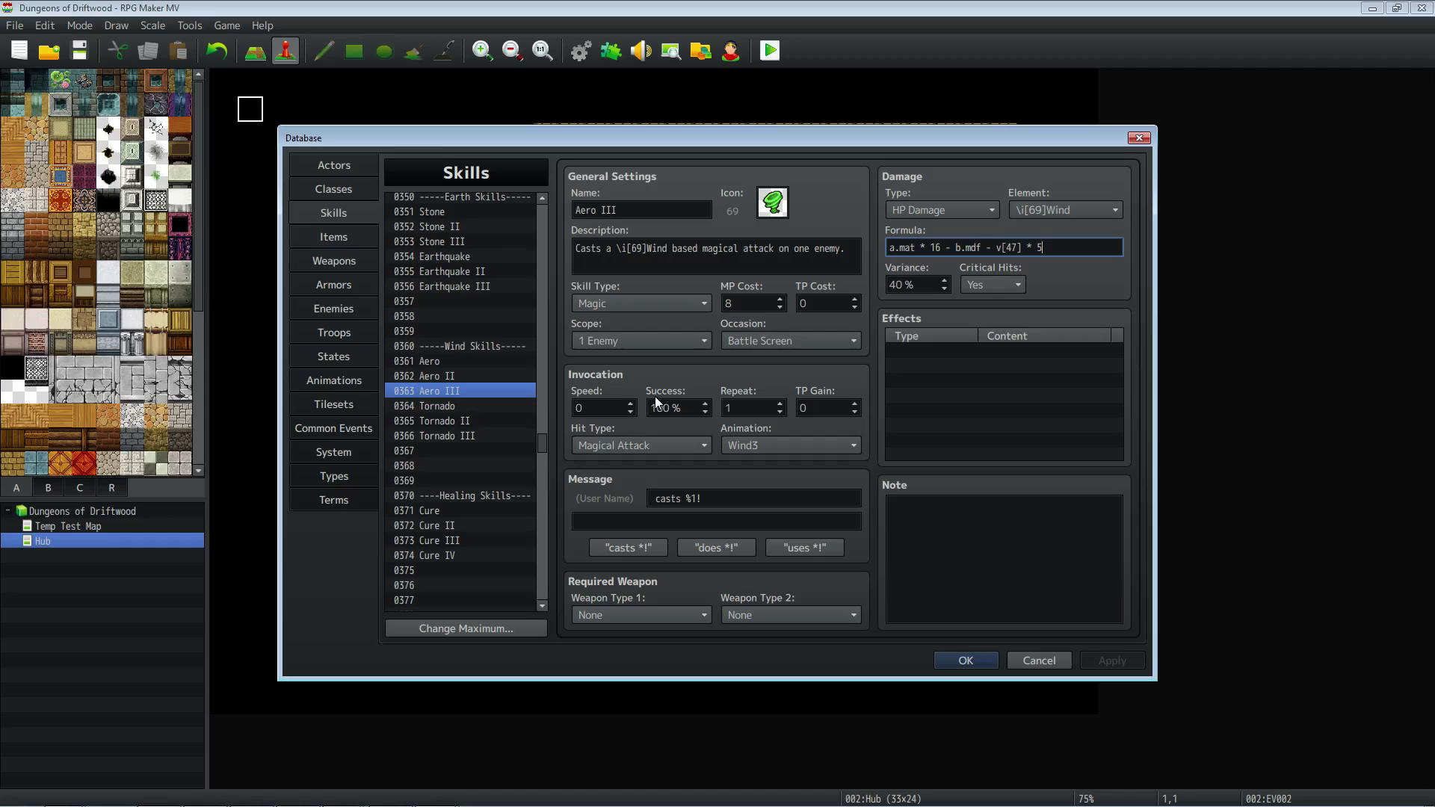
drag(540, 443, 539, 452)
click(408, 310)
click(449, 328)
click(451, 345)
click(450, 355)
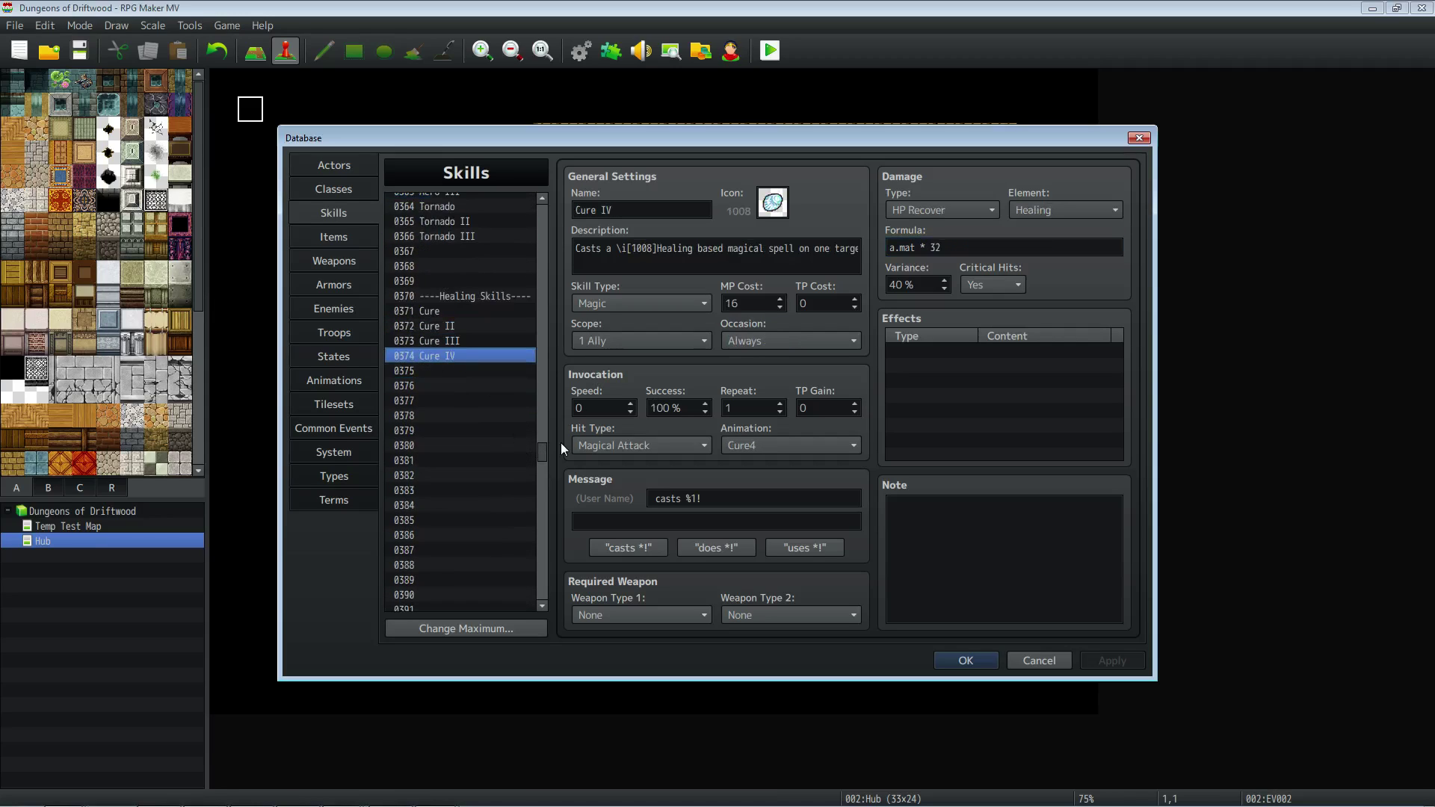
Review the damage formulas of the enemy skills Flame, Flame II and Flame III.
drag(541, 450, 533, 415)
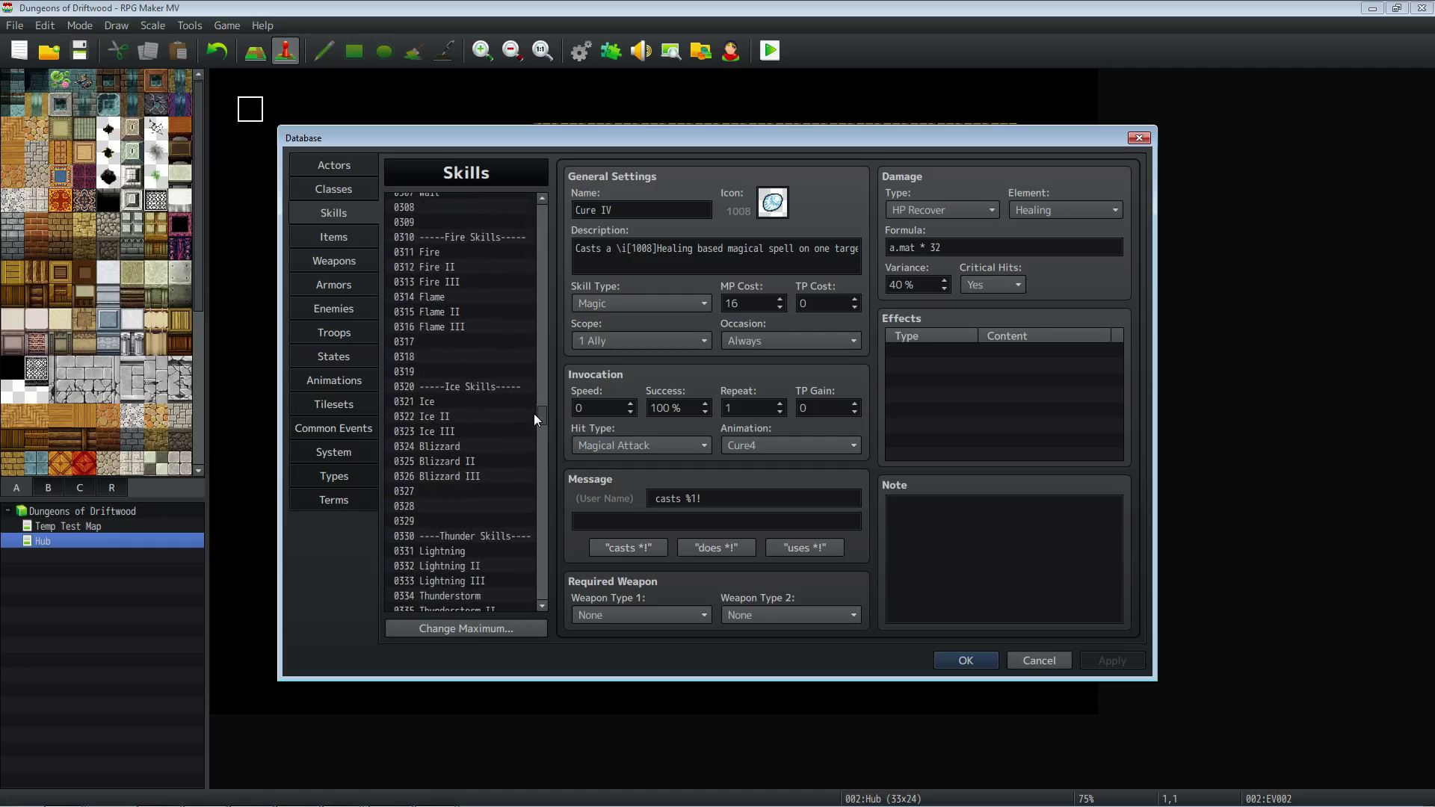
click(493, 444)
click(451, 298)
click(453, 312)
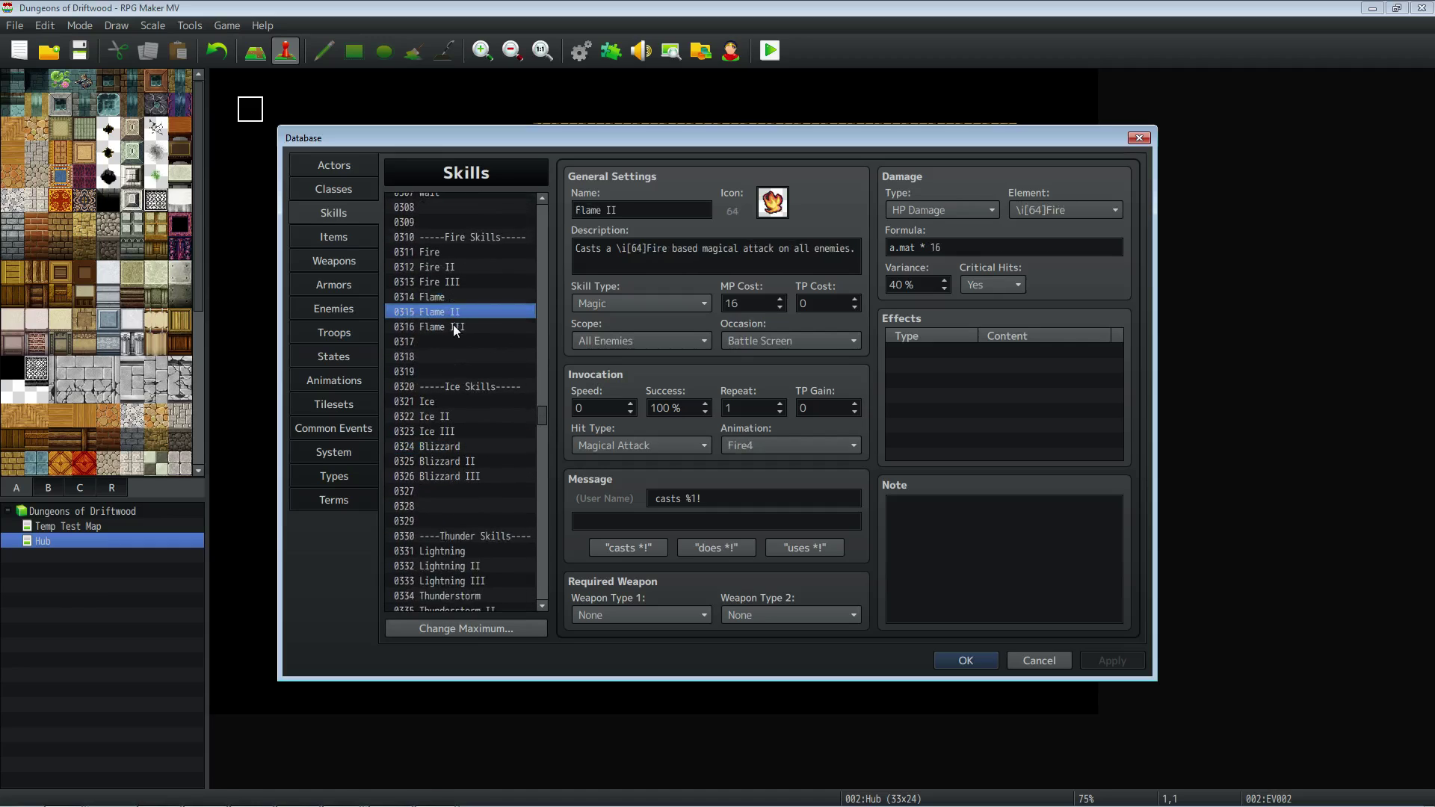
click(454, 337)
click(458, 330)
click(454, 294)
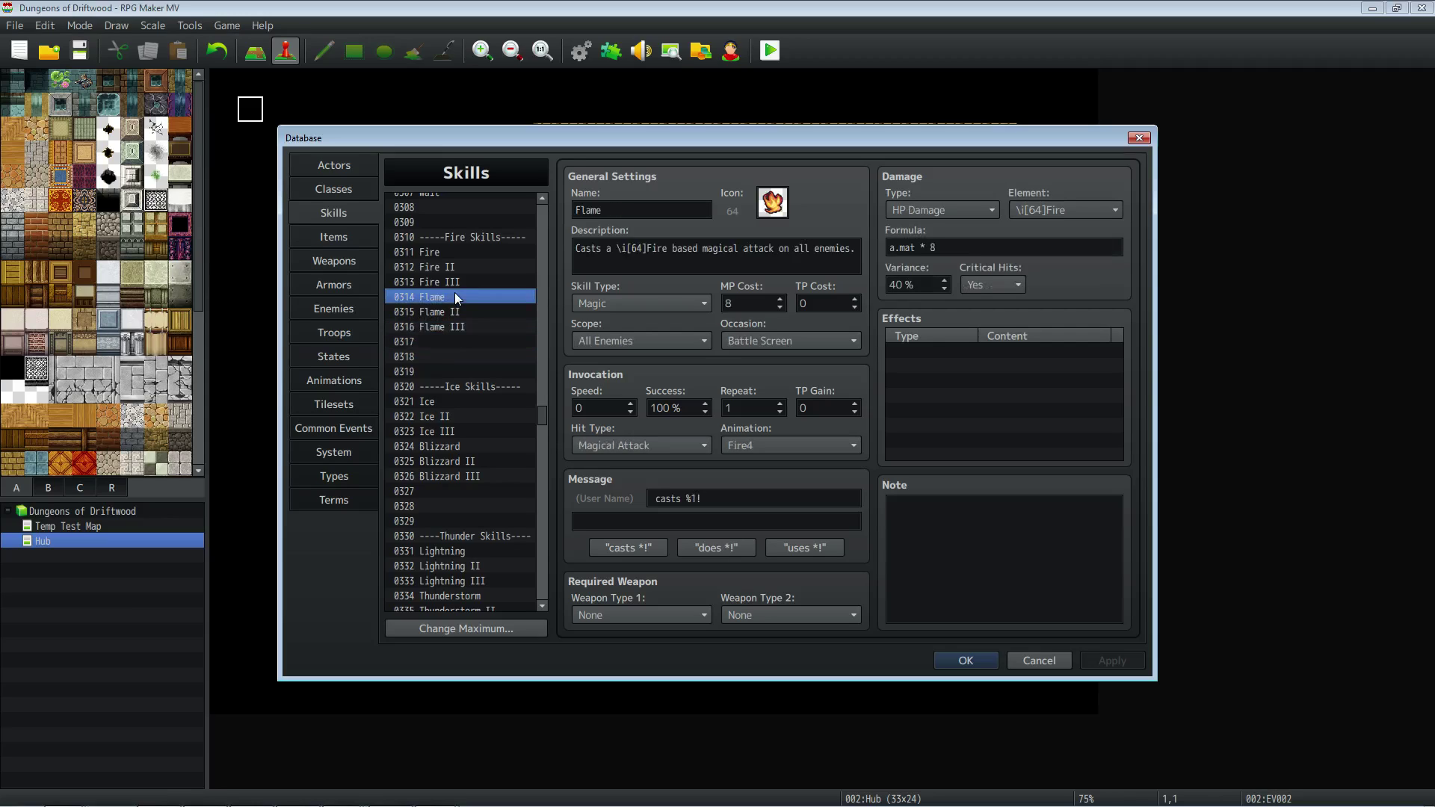
click(459, 308)
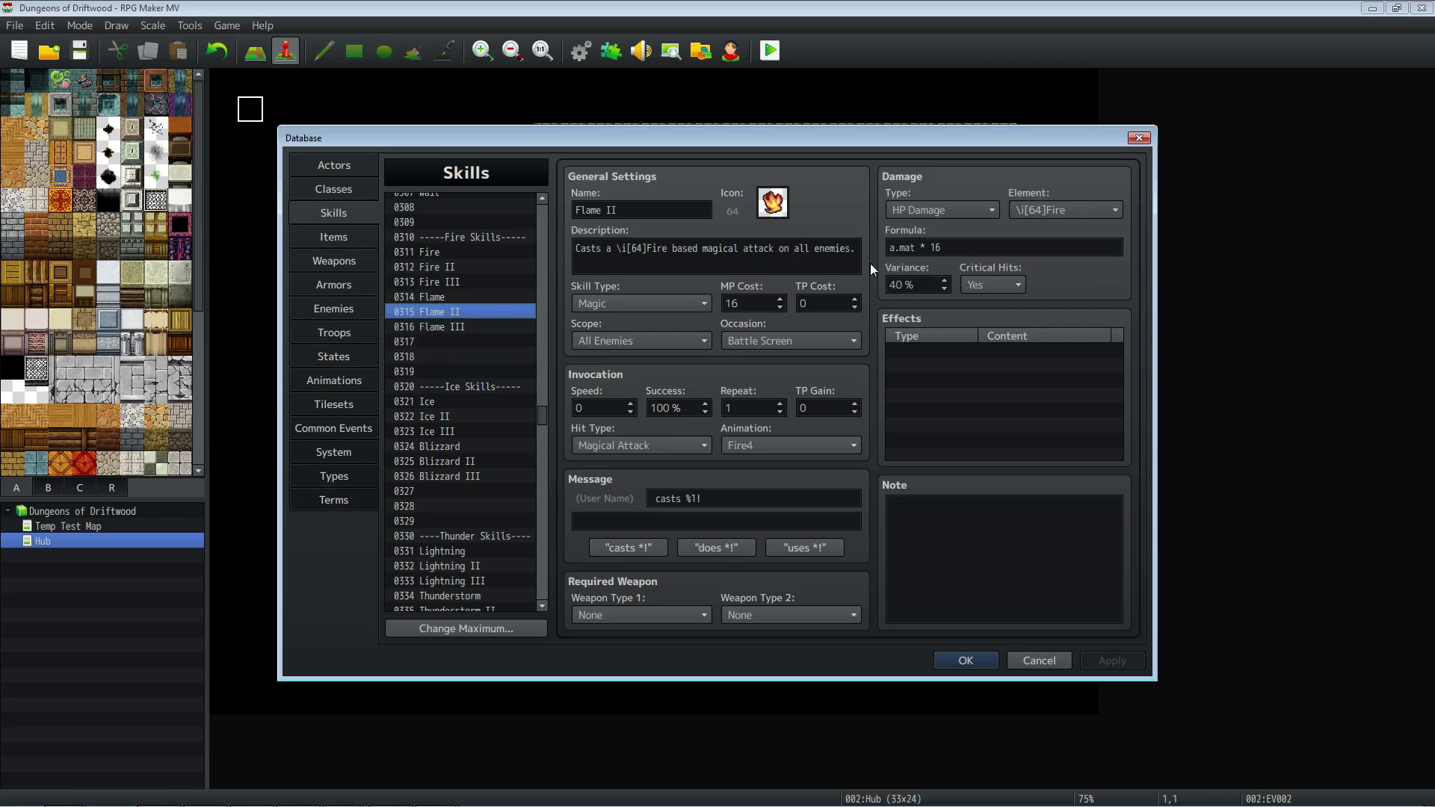
click(457, 328)
click(434, 297)
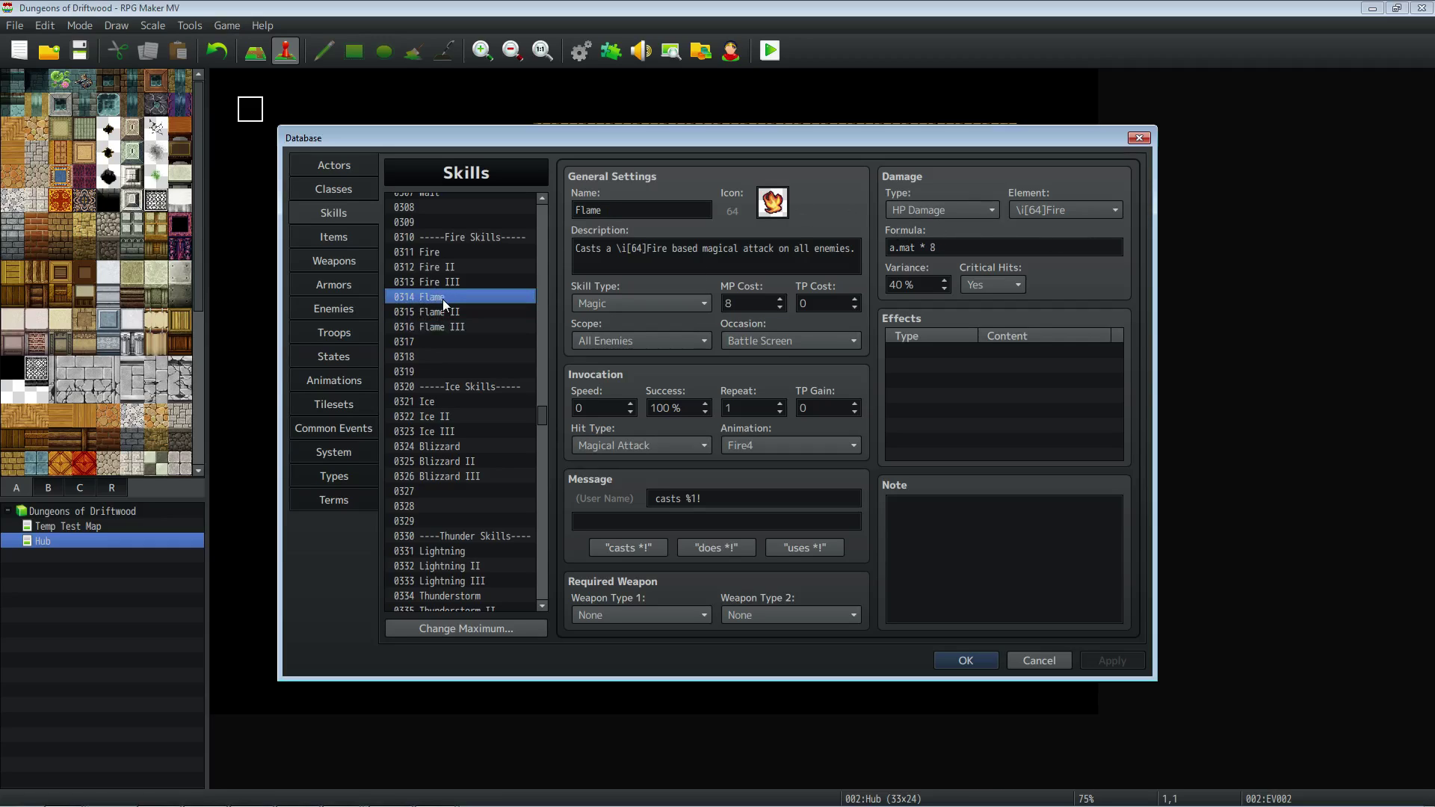
click(455, 311)
click(458, 327)
Review the damage formulas of the three Blizzard and three Thunderstorm enemy skills.
click(459, 446)
click(459, 463)
click(460, 476)
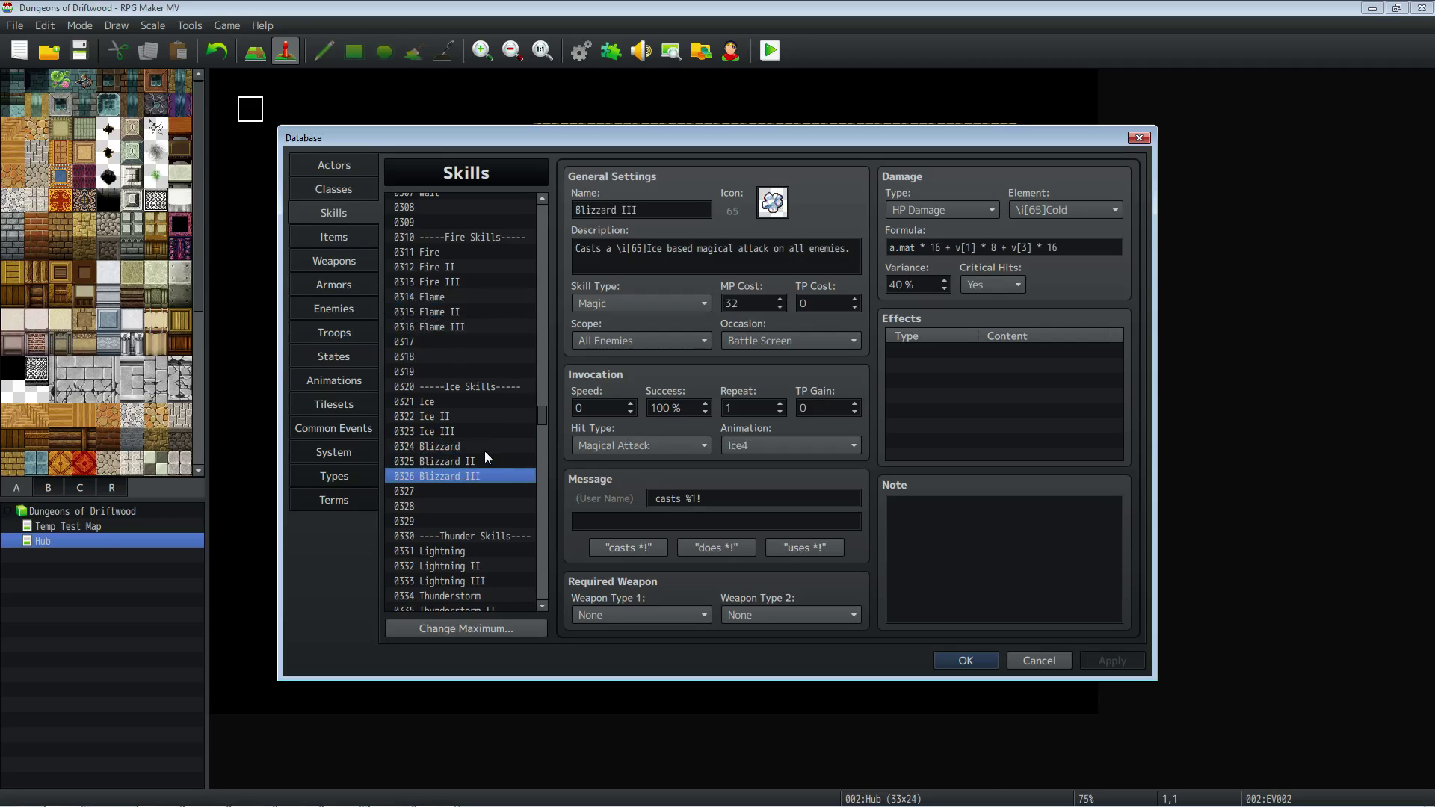
click(473, 449)
click(472, 461)
click(473, 474)
scroll(465, 444, down, 2)
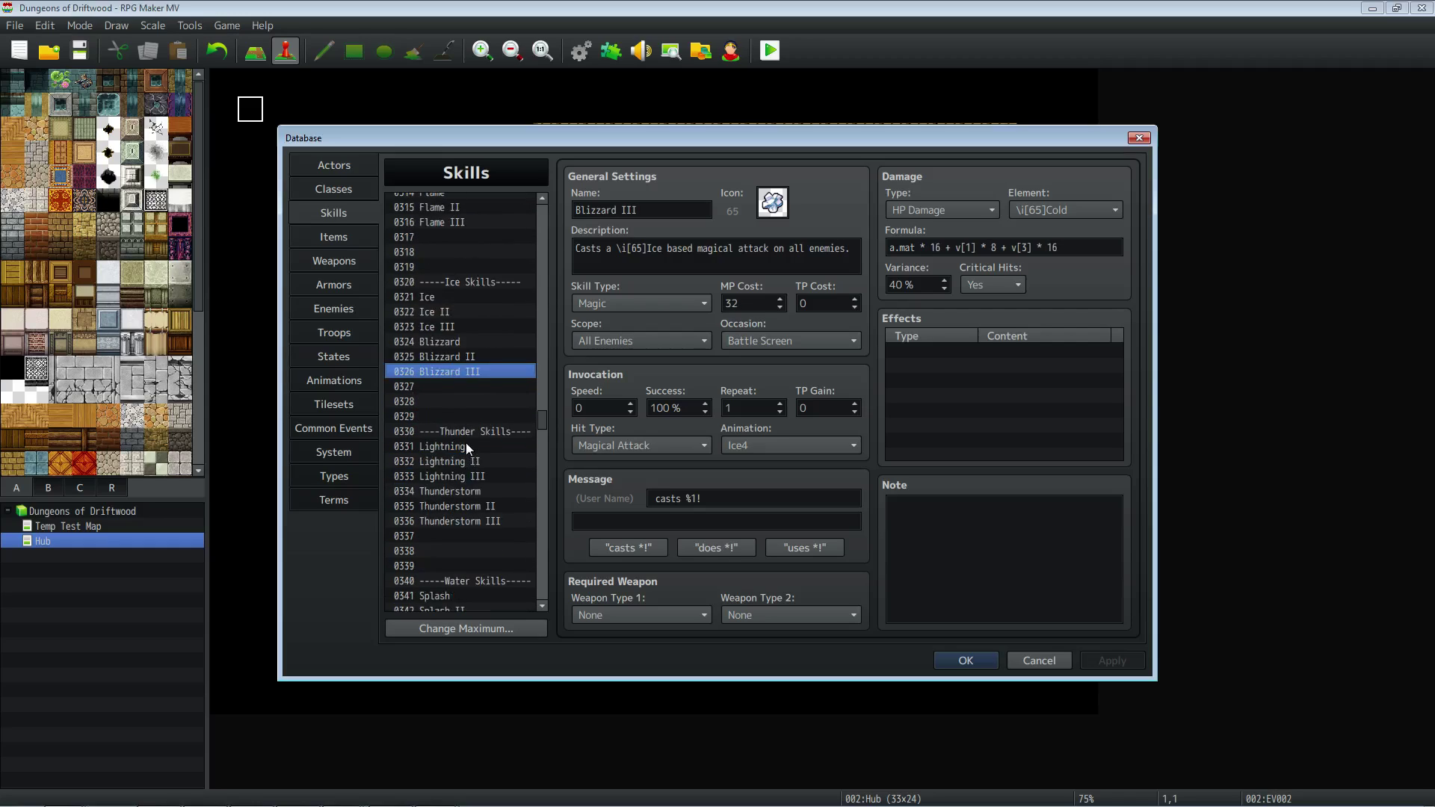
click(469, 495)
click(473, 507)
click(476, 520)
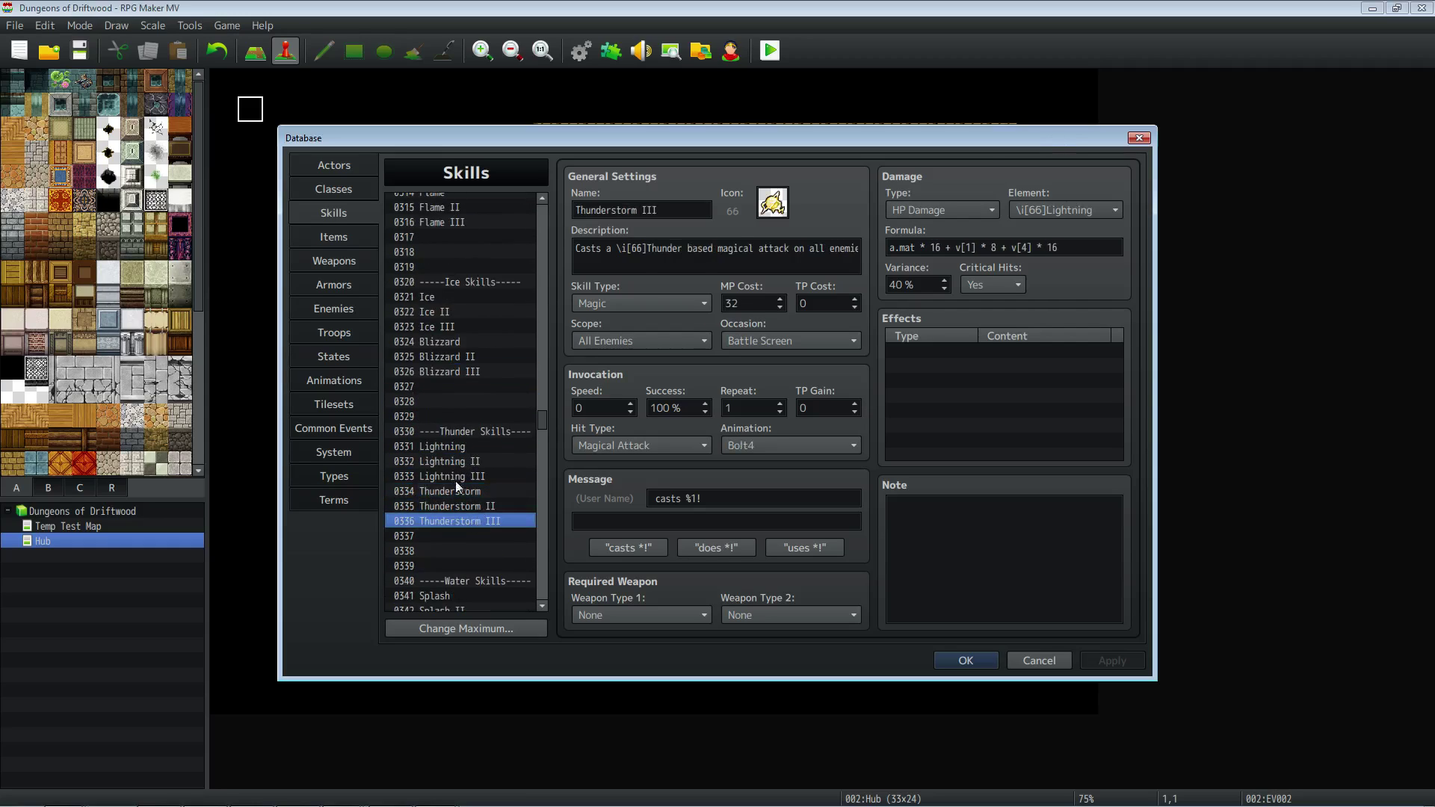
Review the damage formulas of the Tsunami and Earthquake enemy skills.
scroll(486, 446, down, 4)
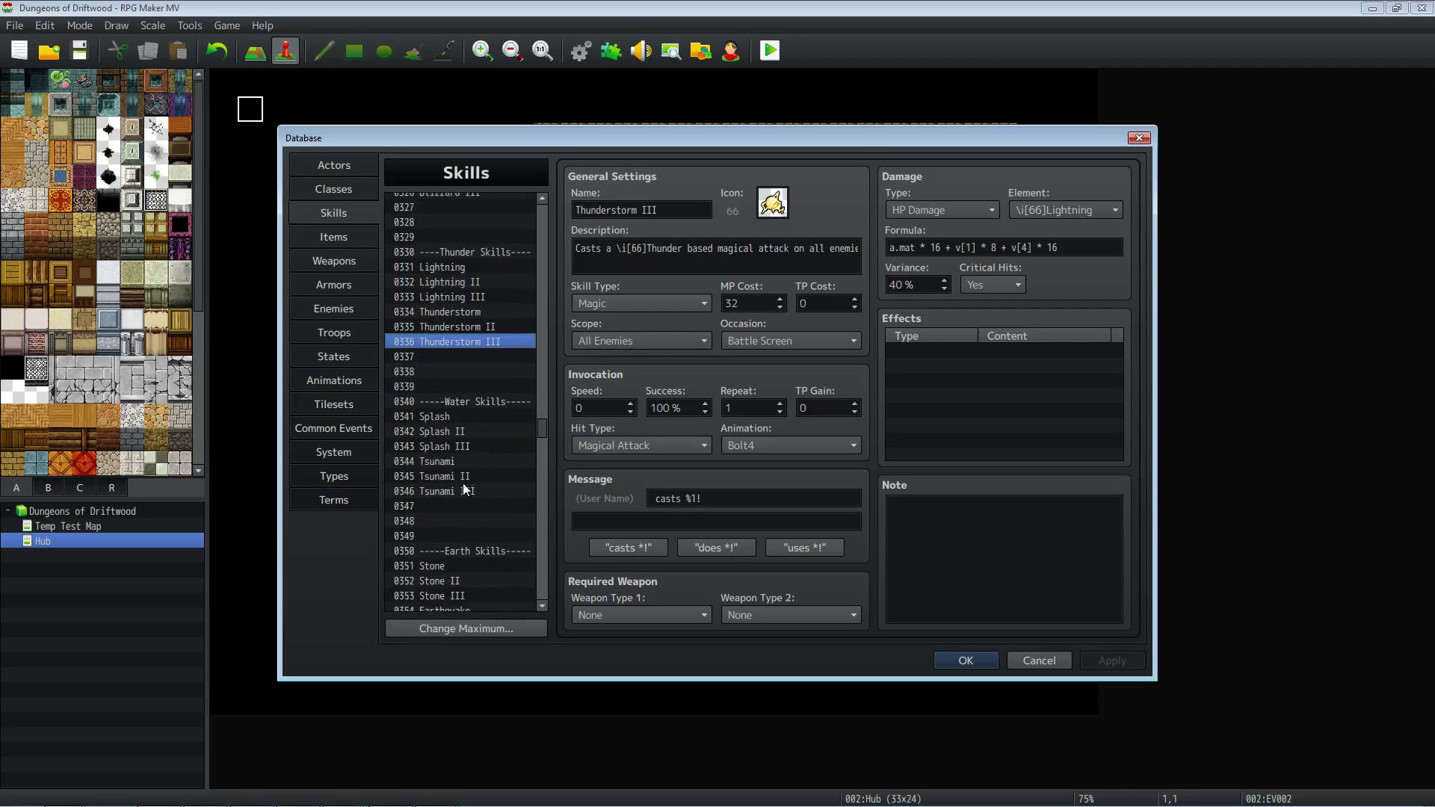
click(469, 461)
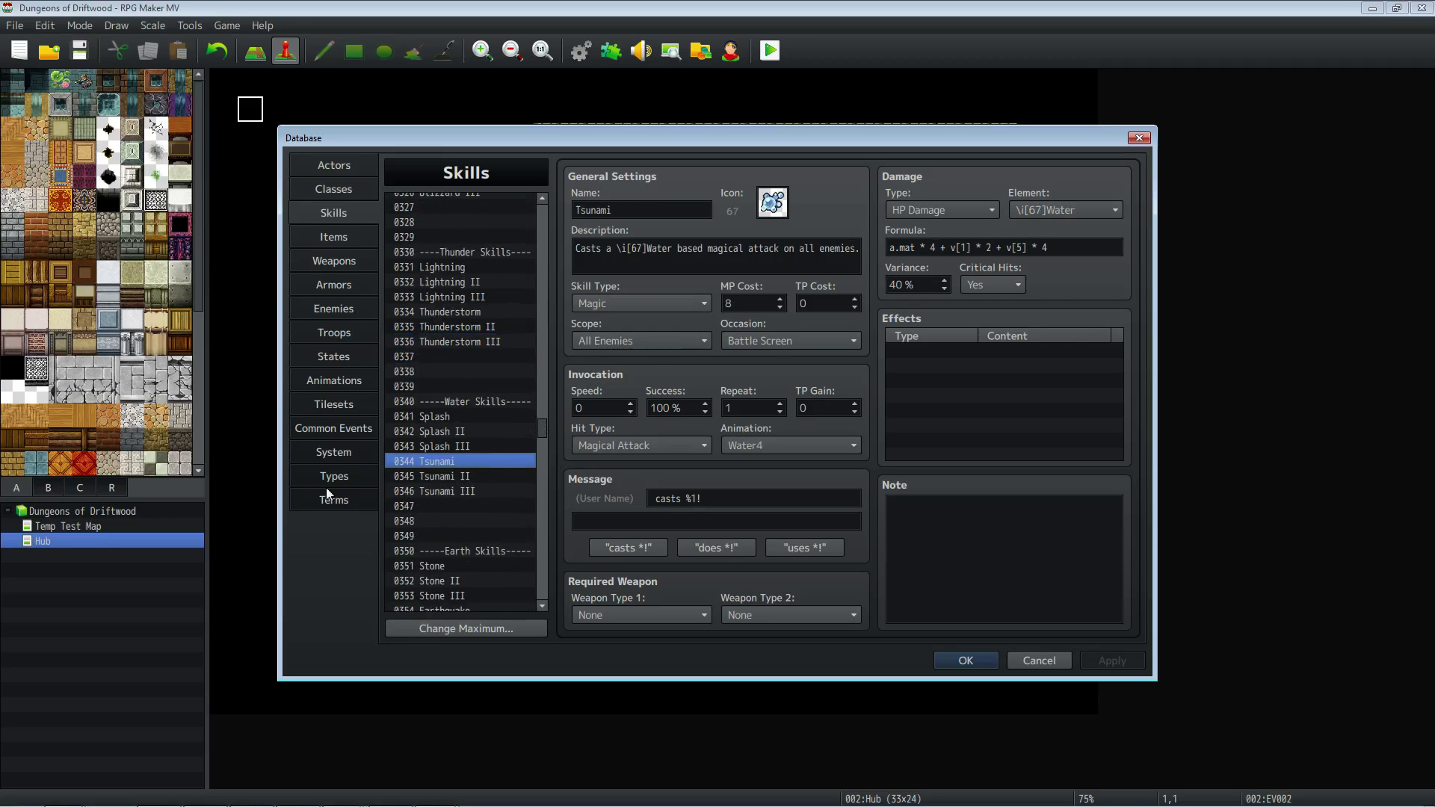
drag(1042, 248, 985, 247)
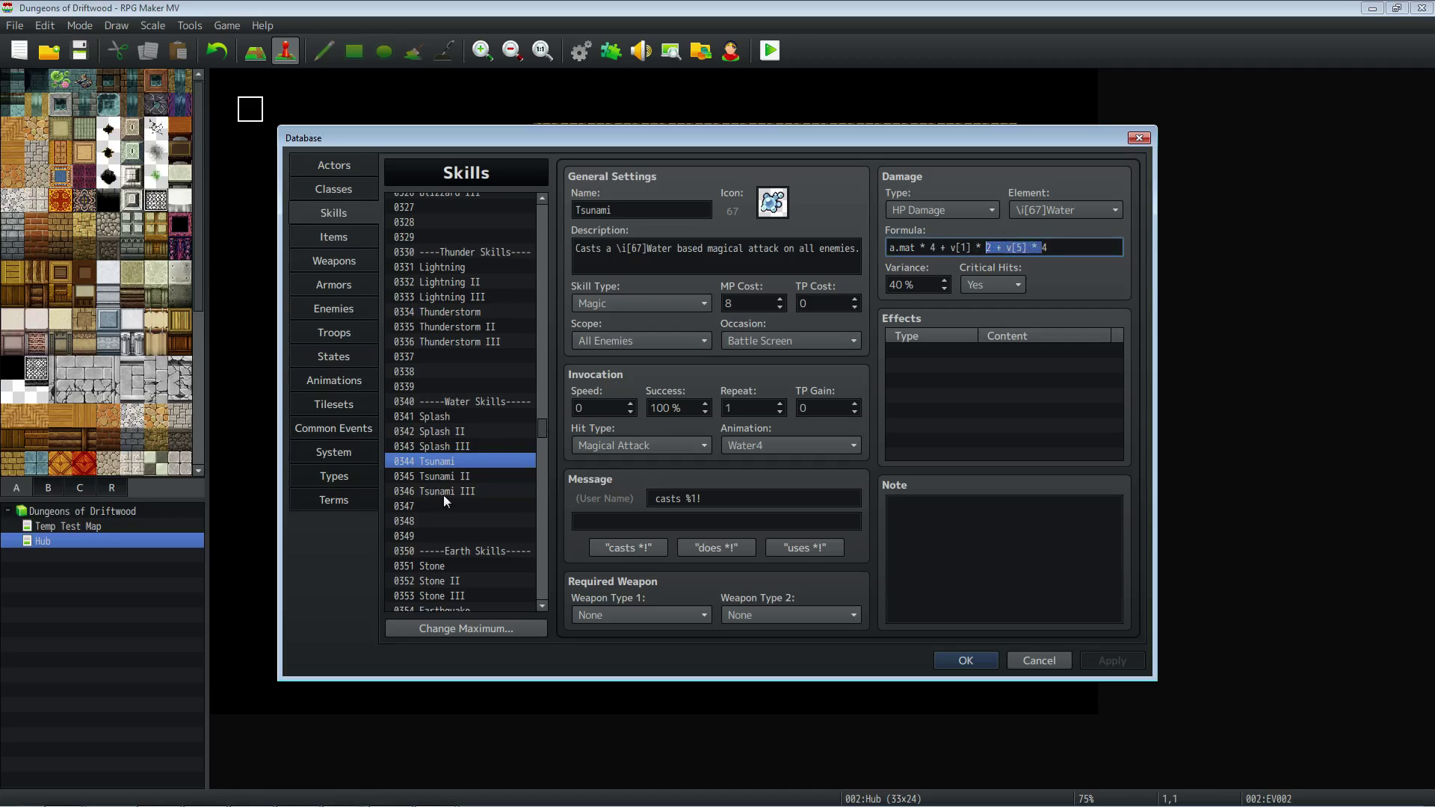
click(468, 465)
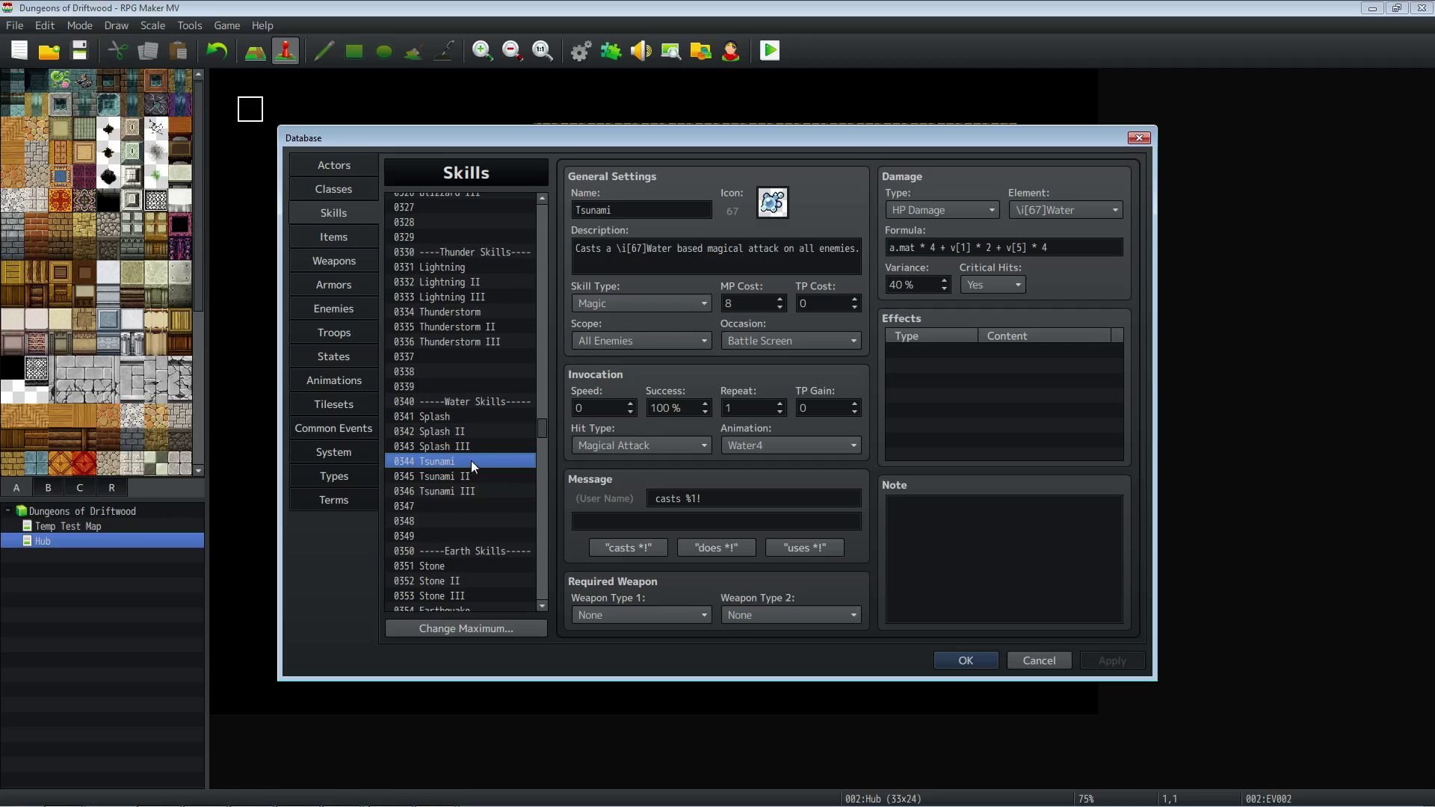
click(456, 477)
click(456, 489)
scroll(468, 456, down, 2)
click(472, 524)
click(471, 535)
Examine the damage formulas of Tornado II and Tornado III, and select Tornado II's whole formula text.
scroll(470, 445, down, 7)
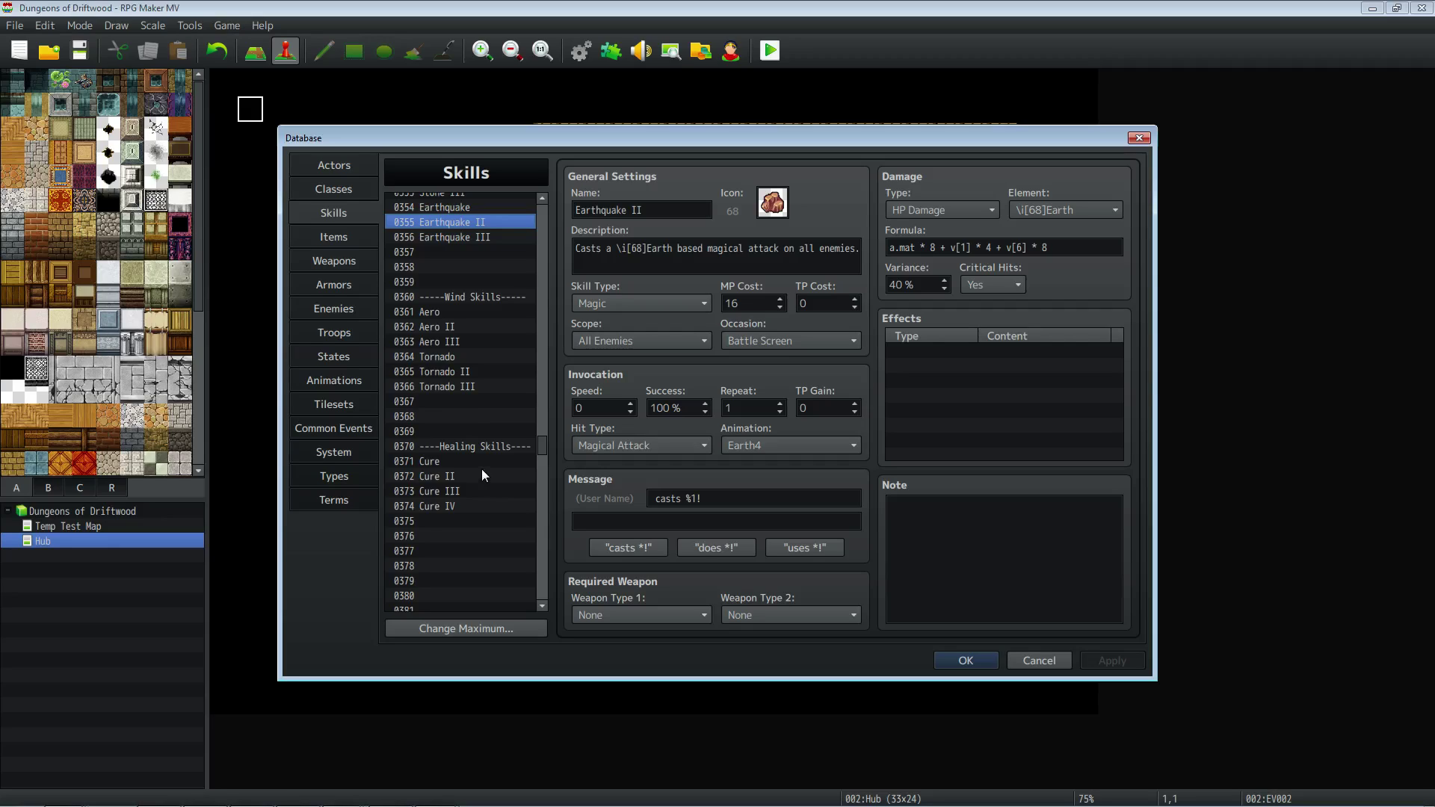
click(455, 372)
click(455, 385)
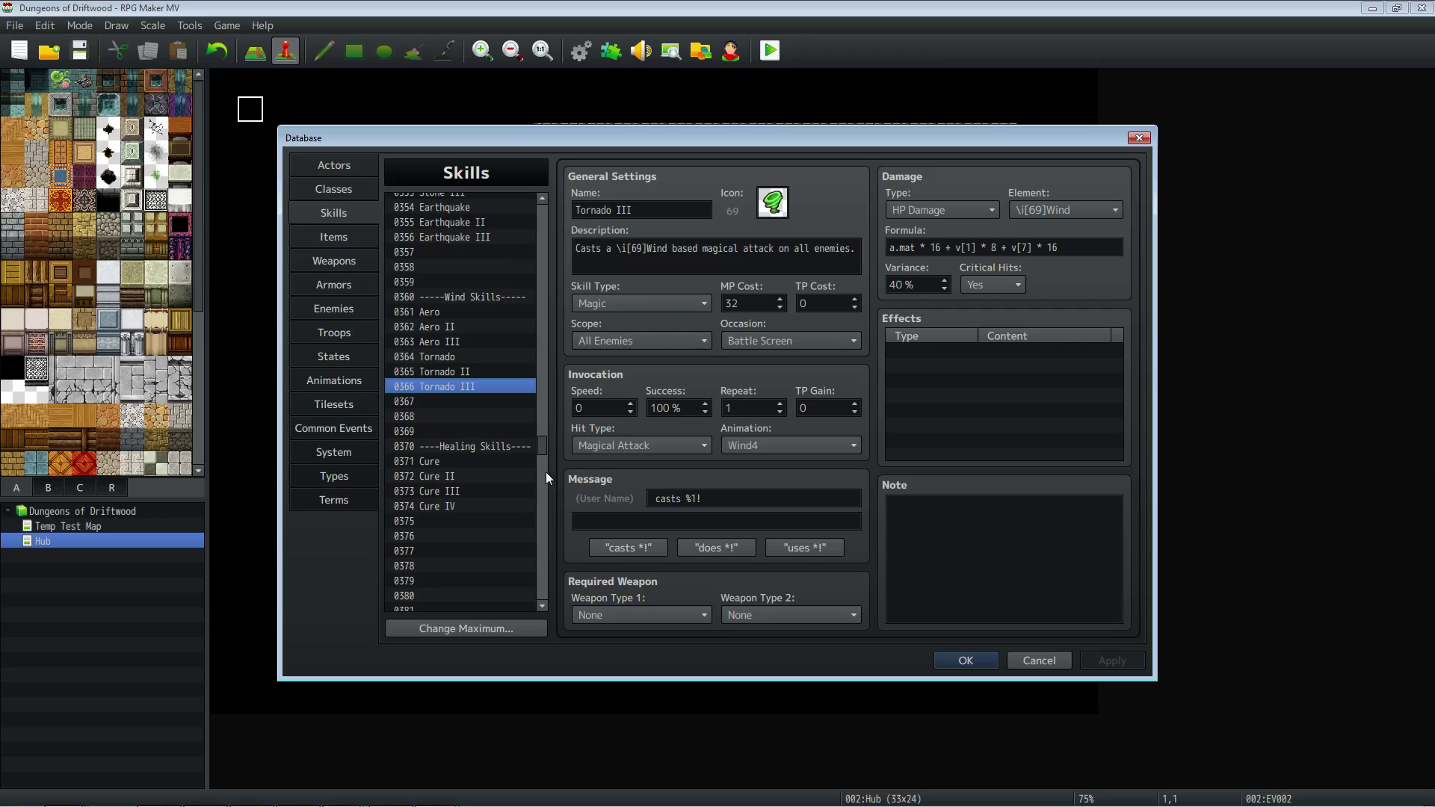
triple_click(972, 247)
click(458, 371)
triple_click(993, 247)
click(993, 247)
key(Right)
key(Right)
key(Right)
key(Right)
key(Right)
key(Right)
key(shift+Right)
key(shift+Right)
key(shift+Right)
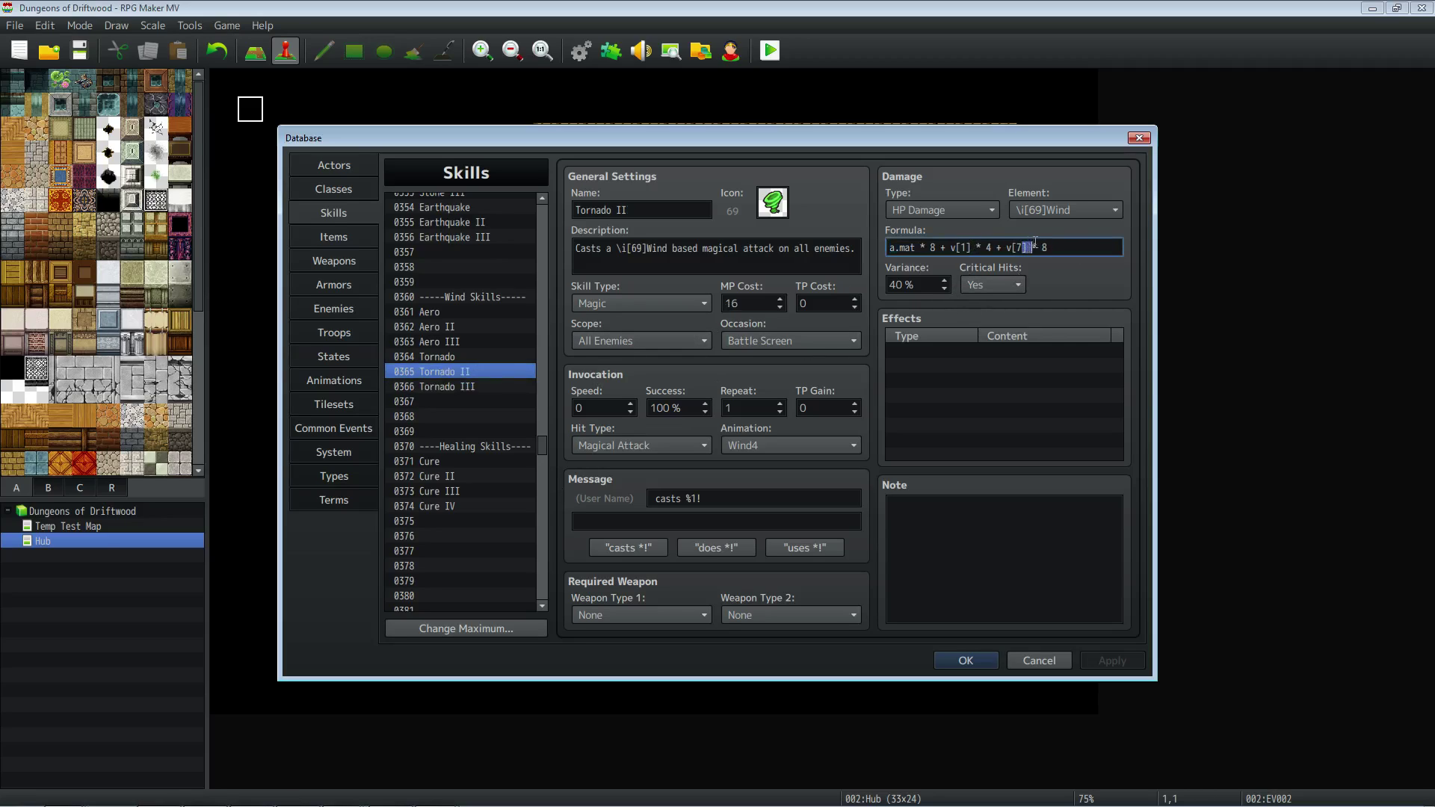
key(End)
key(shift+Left)
key(shift+Left)
key(shift+Left)
key(shift+Left)
key(shift+Left)
key(shift+Left)
key(shift+Left)
key(shift+Left)
key(shift+Left)
key(shift+Left)
key(shift+Left)
key(shift+Left)
key(shift+Left)
key(shift+Left)
key(shift+Left)
key(shift+Left)
key(shift+Left)
key(shift+Left)
key(shift+Left)
key(shift+Left)
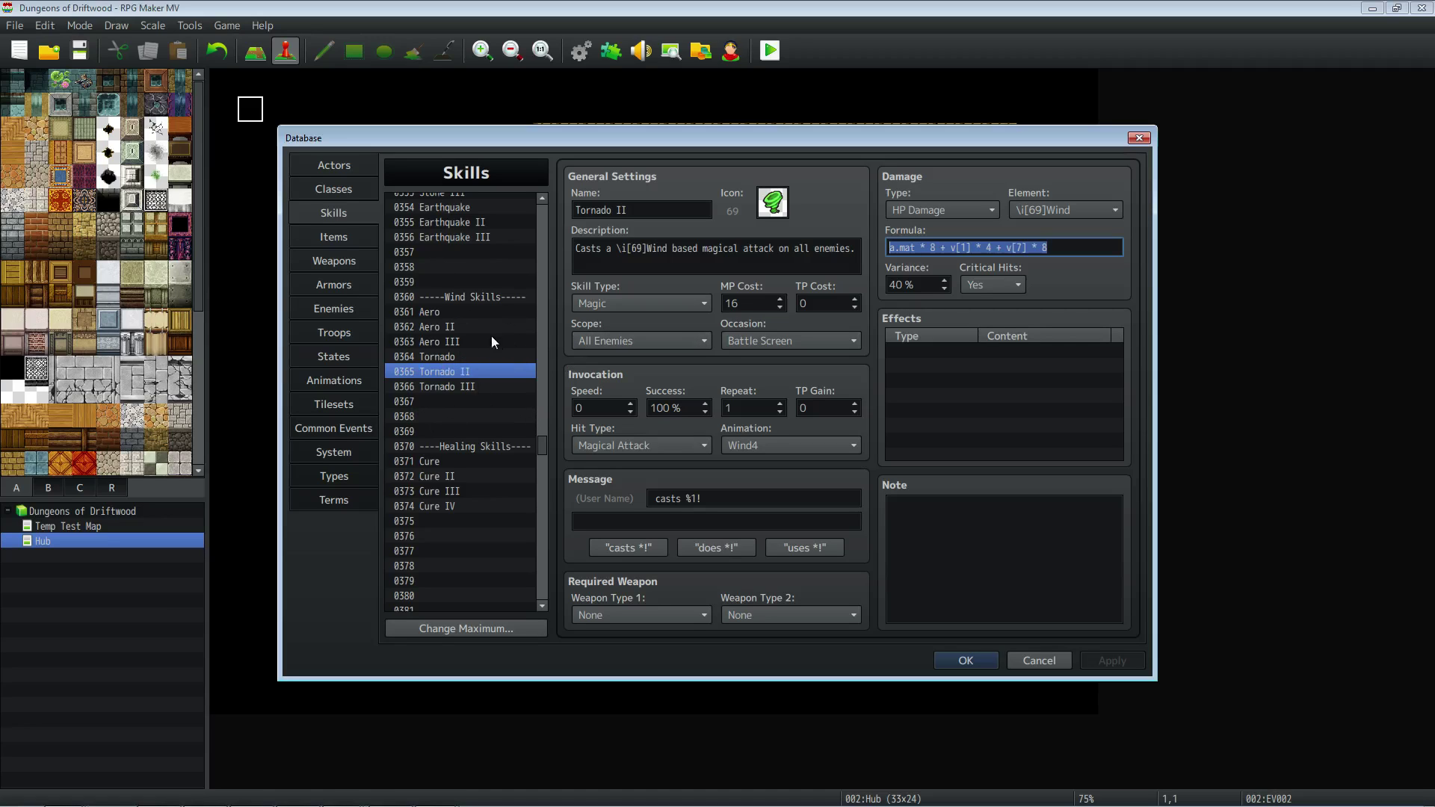
Add an effect to the Song of Cacophony skill that adds the Poison state at 2%.
drag(540, 437, 543, 272)
click(499, 311)
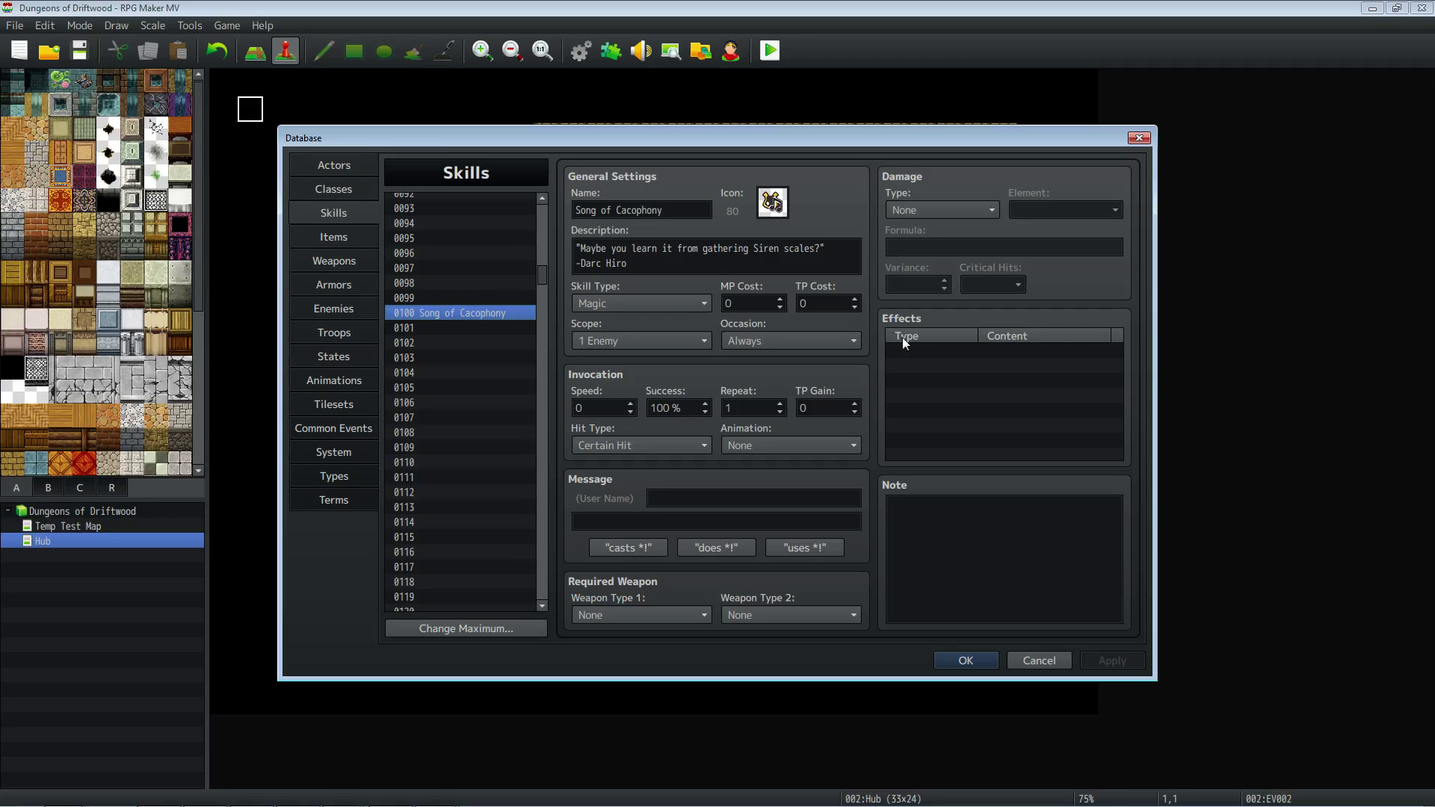
double_click(945, 350)
click(953, 296)
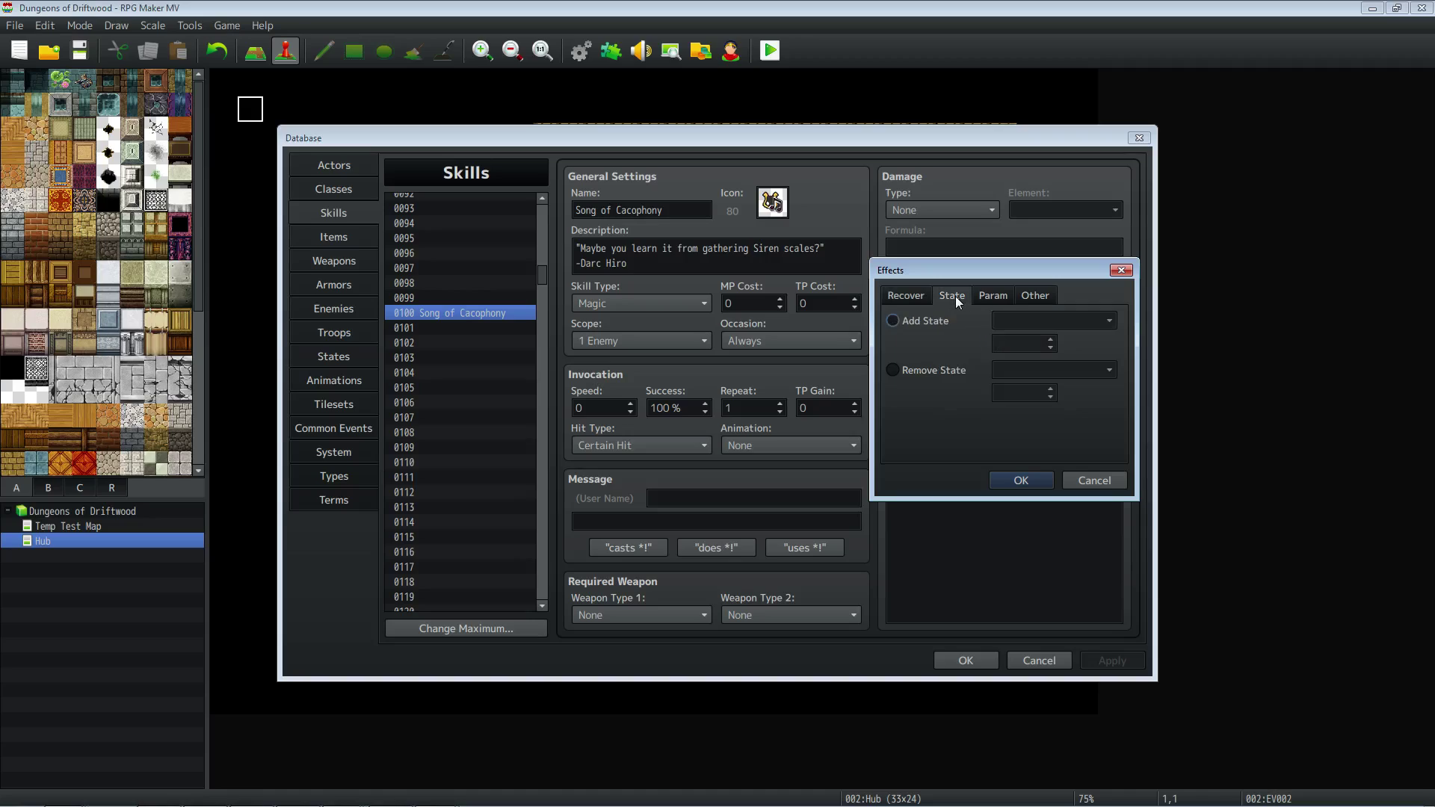
click(927, 321)
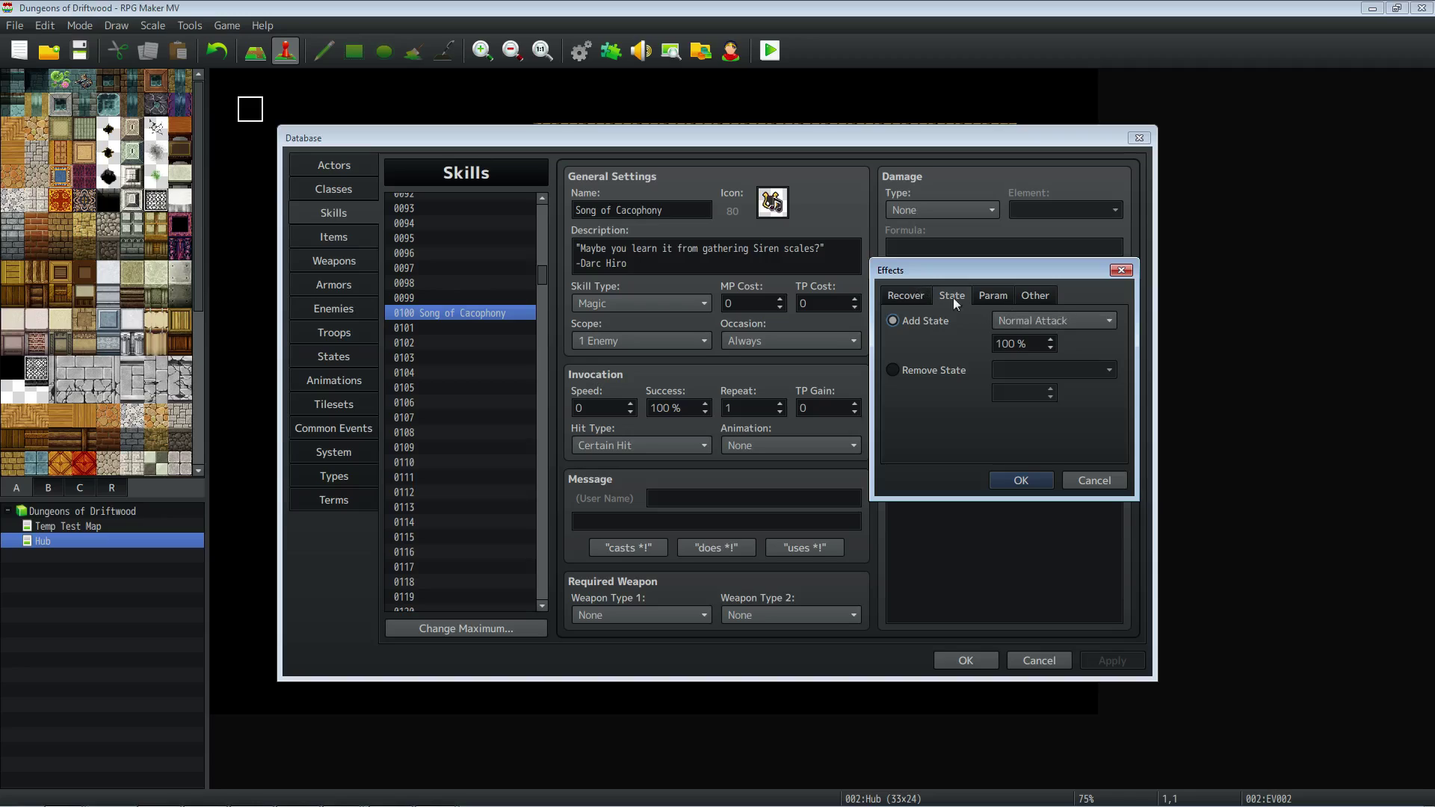
click(1040, 312)
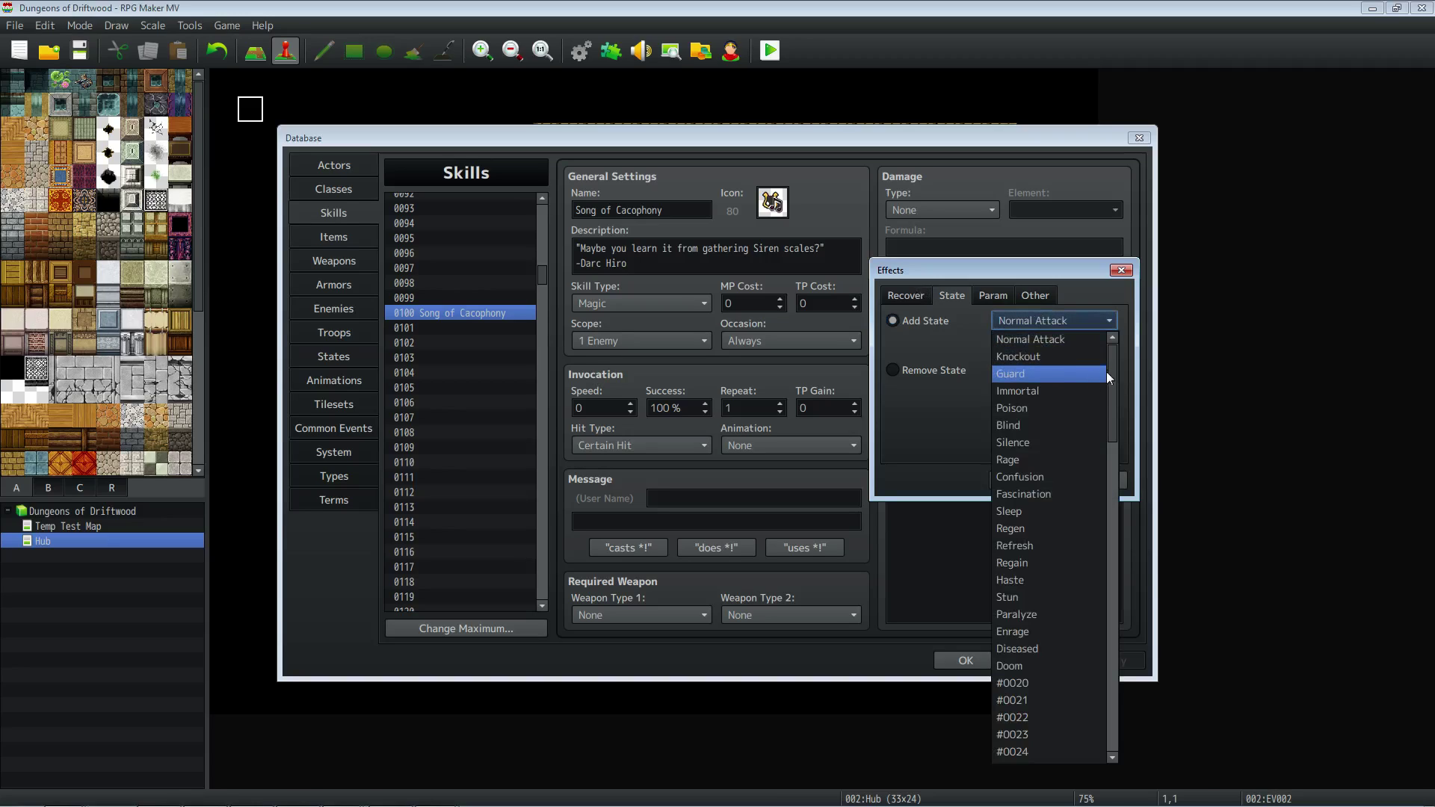
click(1043, 409)
double_click(1021, 344)
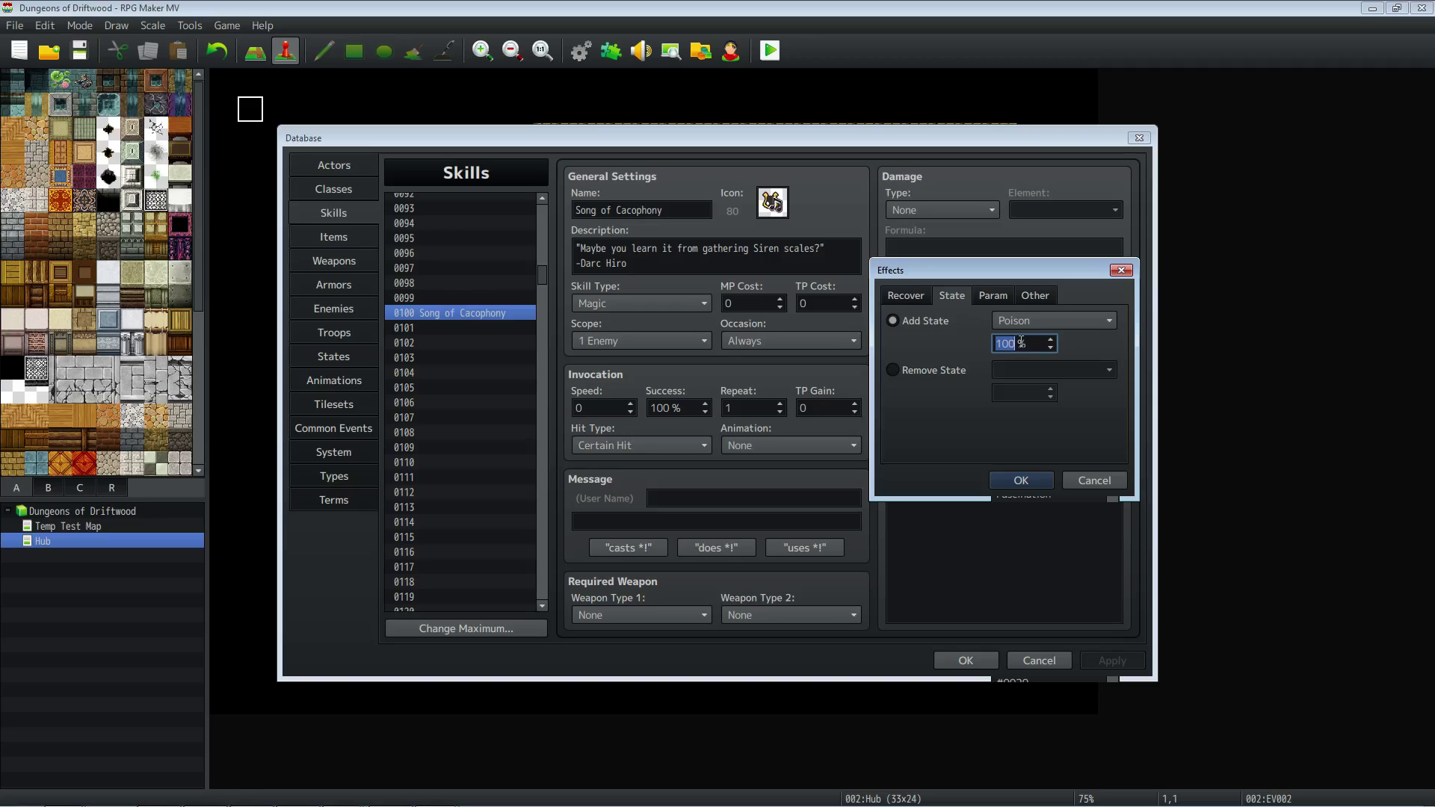
click(1021, 480)
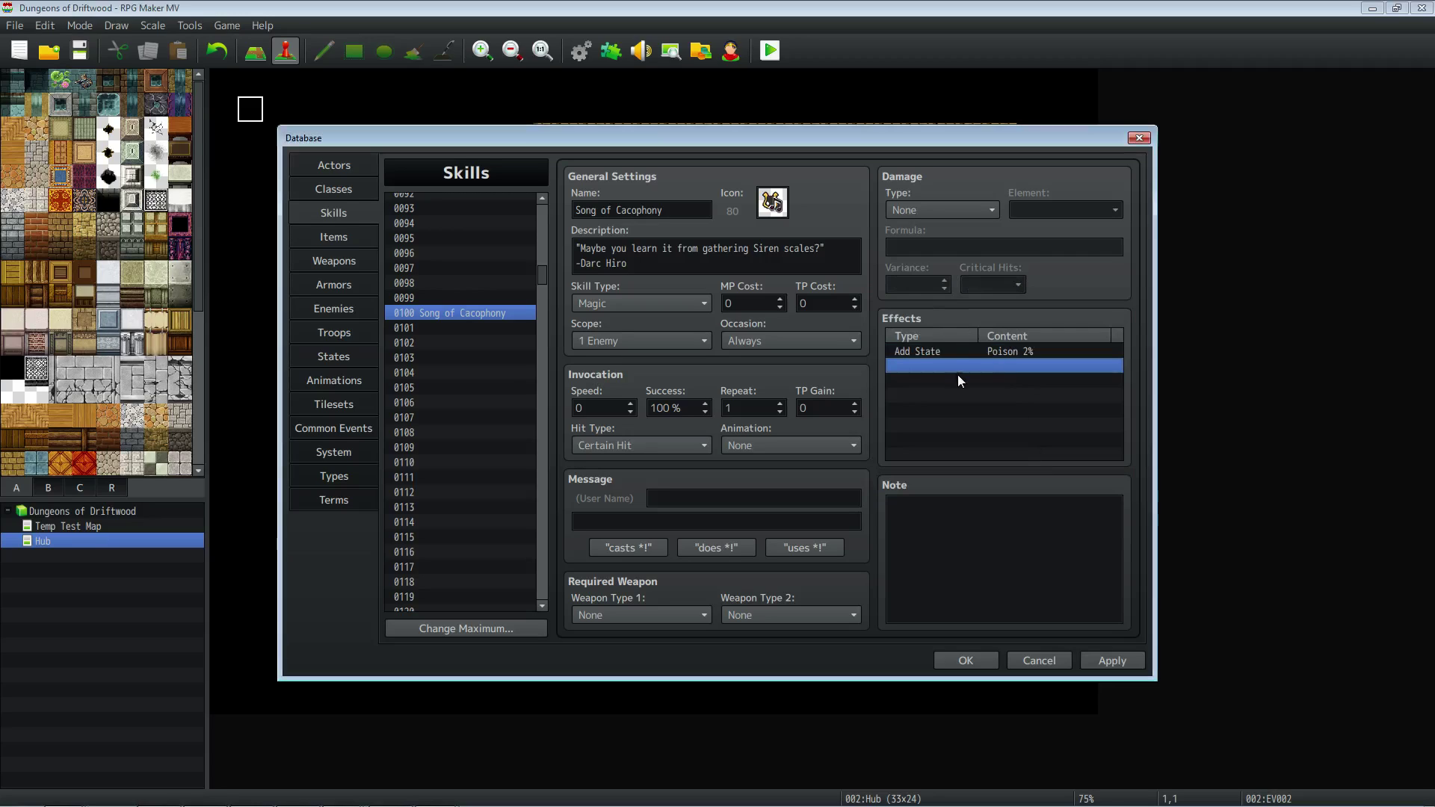
Add a second state effect to Song of Cacophony that inflicts Blind at 2%.
double_click(951, 365)
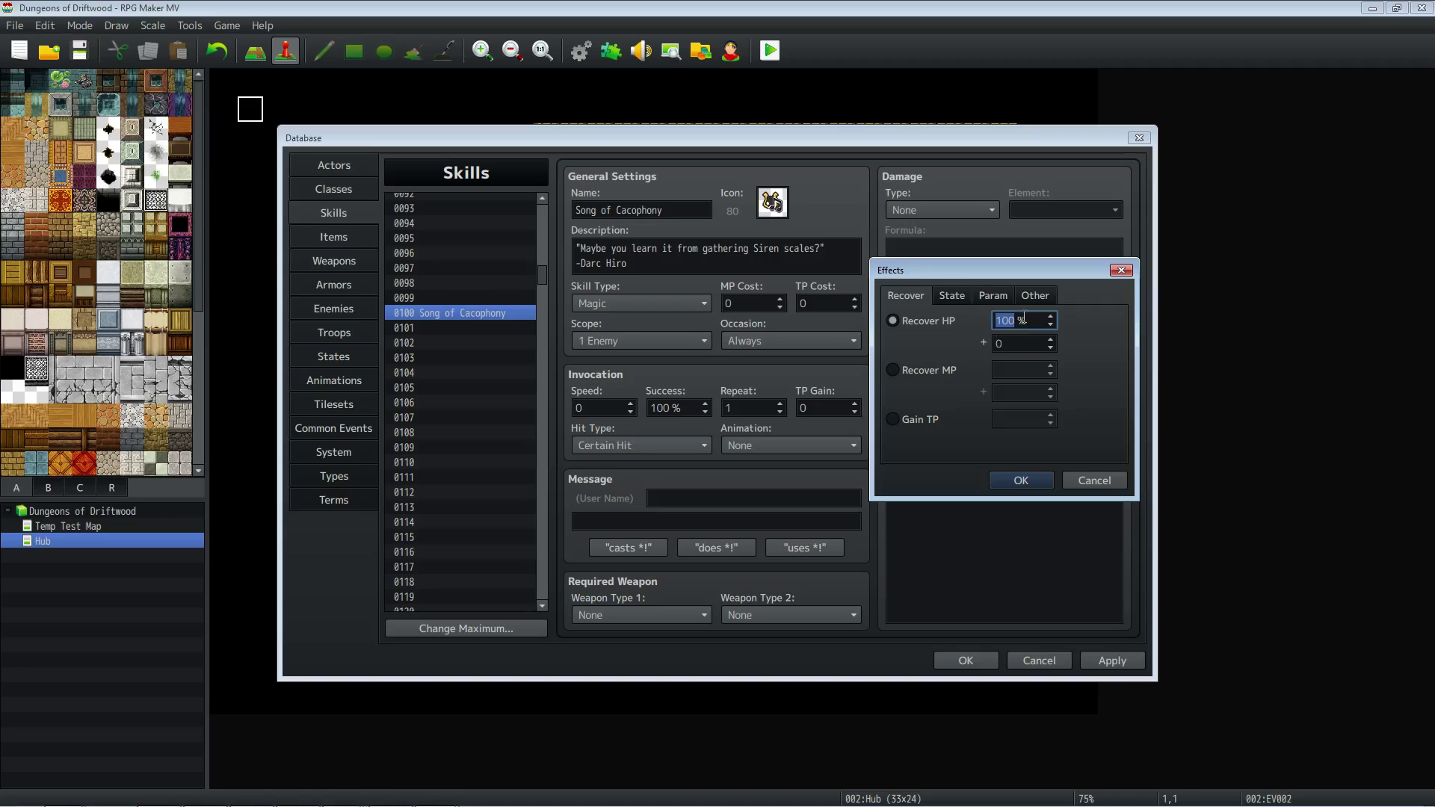
click(957, 297)
click(1019, 320)
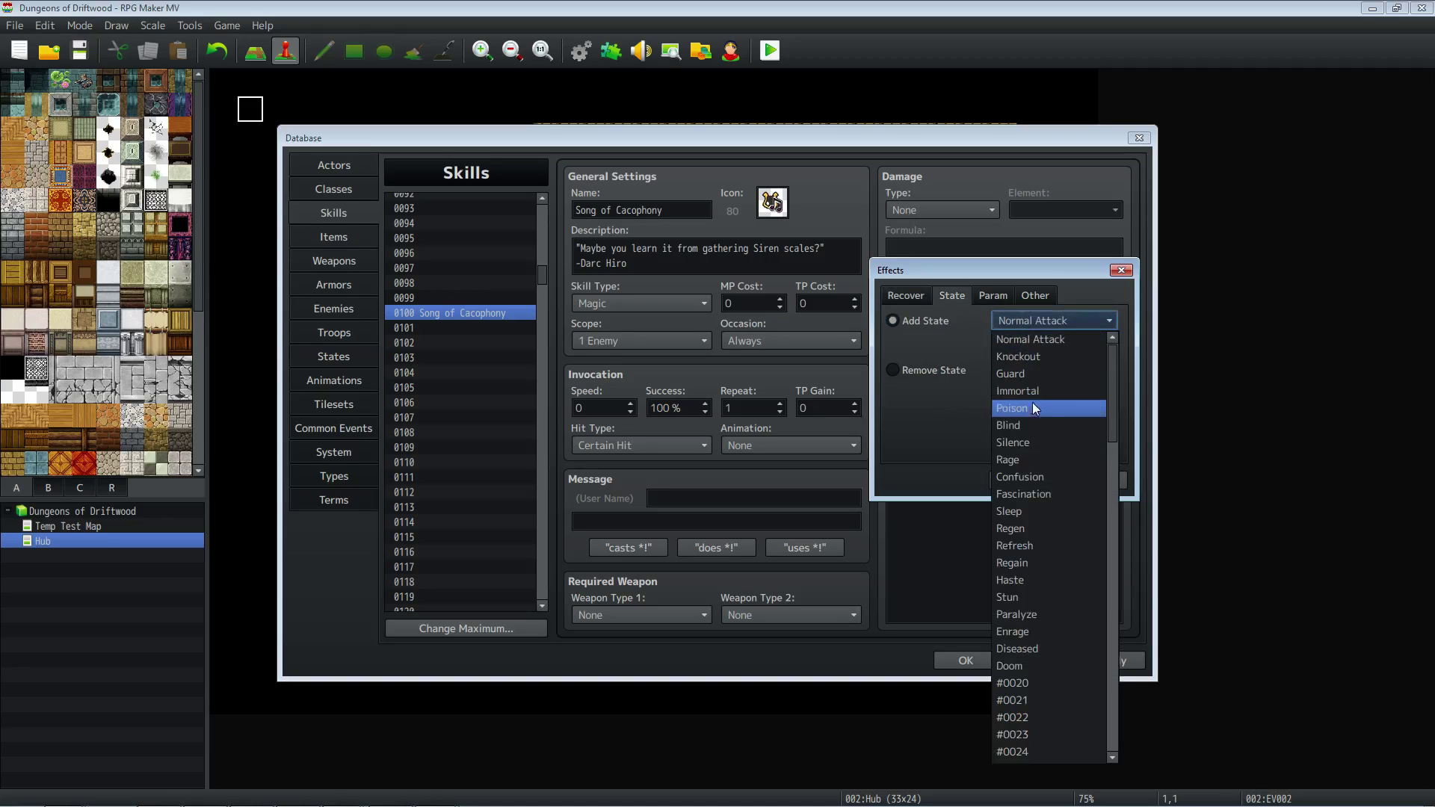
click(1042, 425)
double_click(1025, 343)
text(2)
click(1021, 480)
Add a Silence state effect at 2% to Song of Cacophony.
double_click(974, 386)
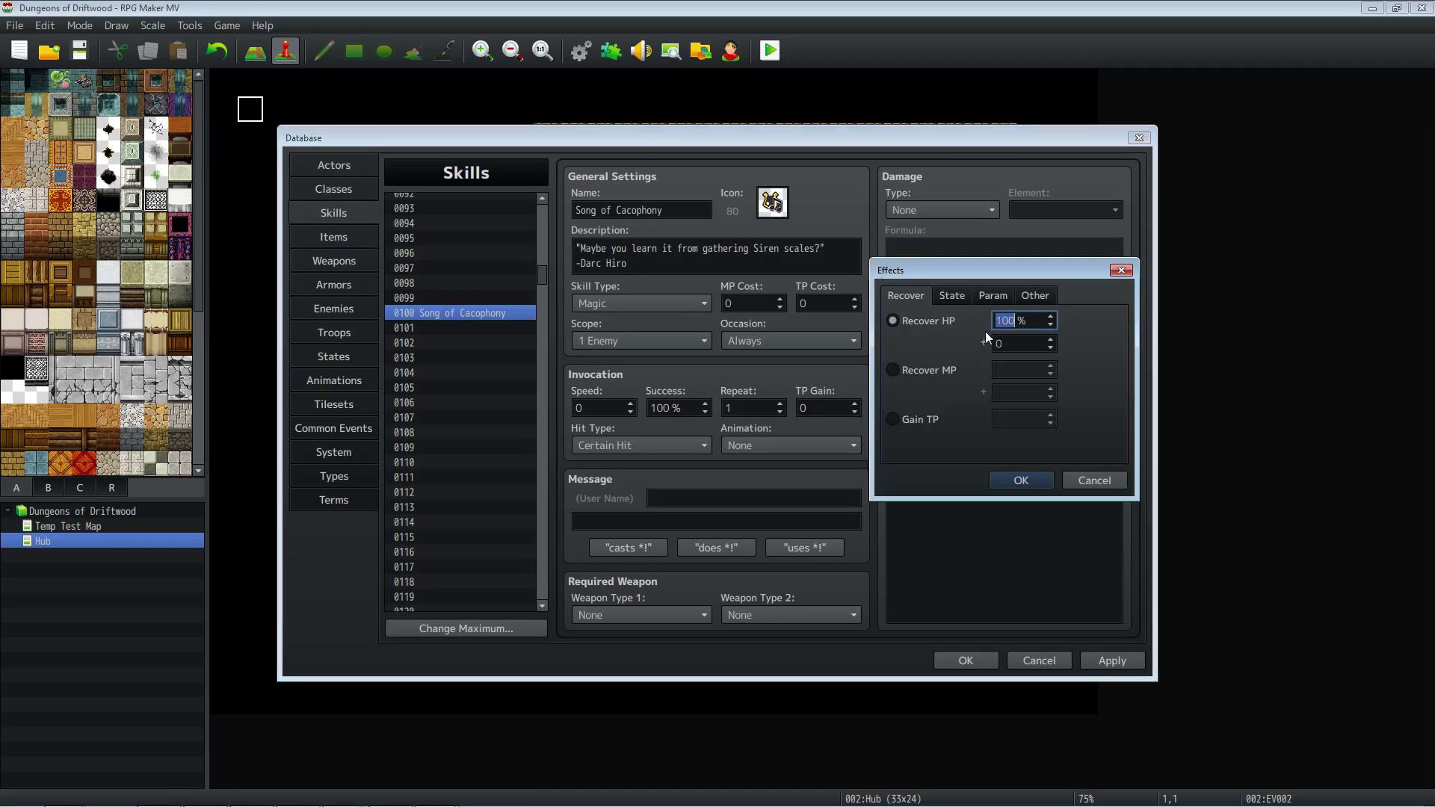
click(1033, 320)
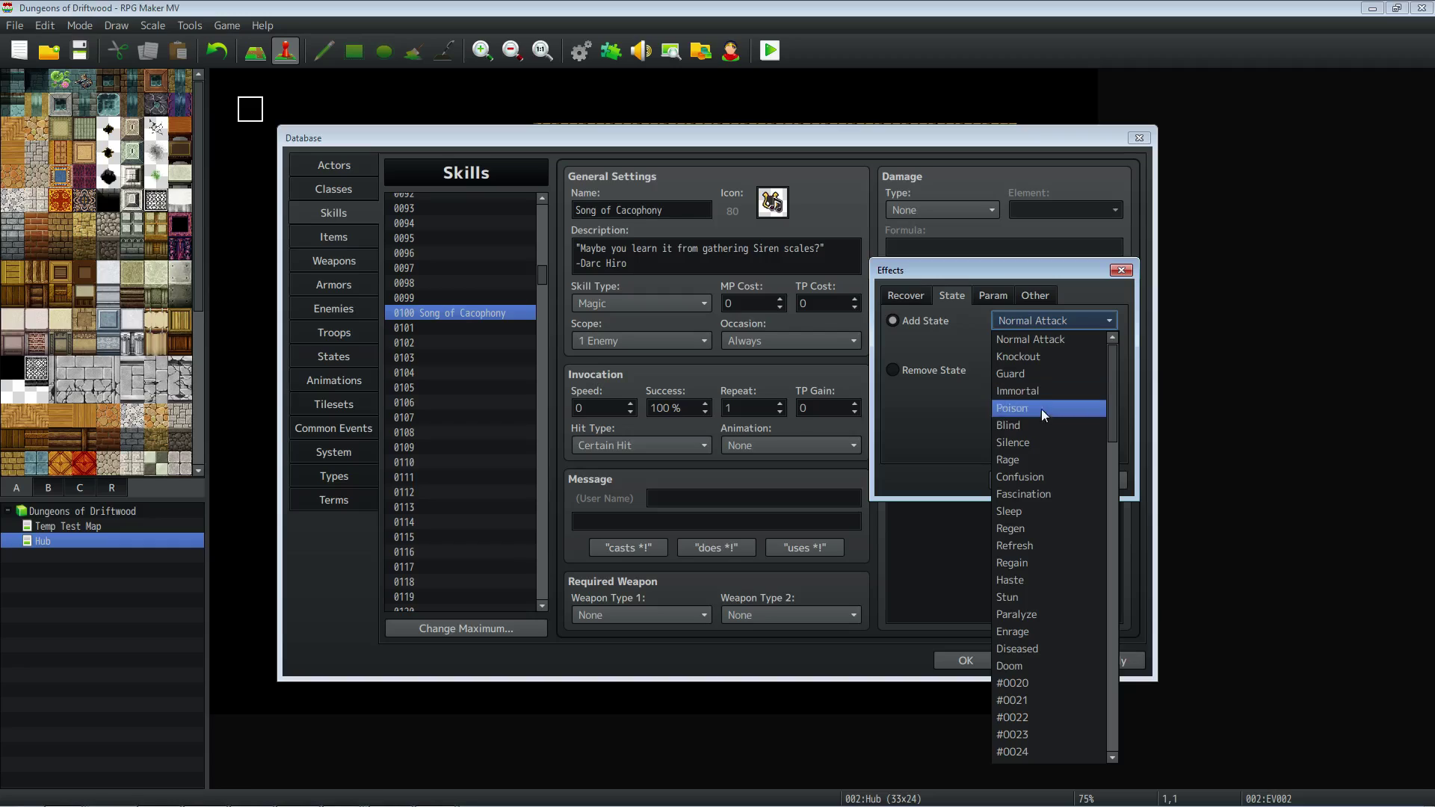
click(1038, 446)
double_click(1021, 343)
text(2)
click(1021, 479)
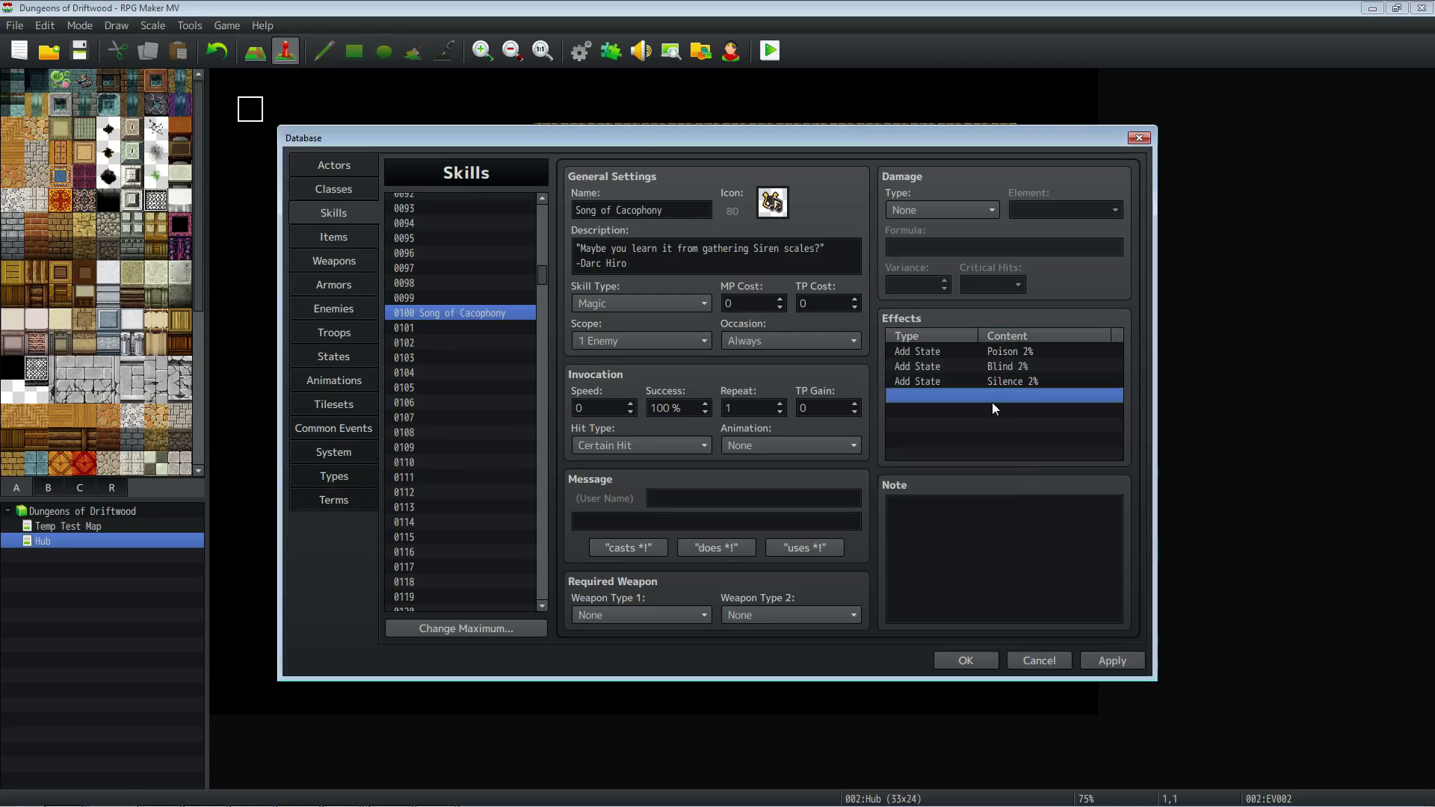
Add a Rage state effect at 2% to Song of Cacophony.
double_click(983, 400)
click(952, 295)
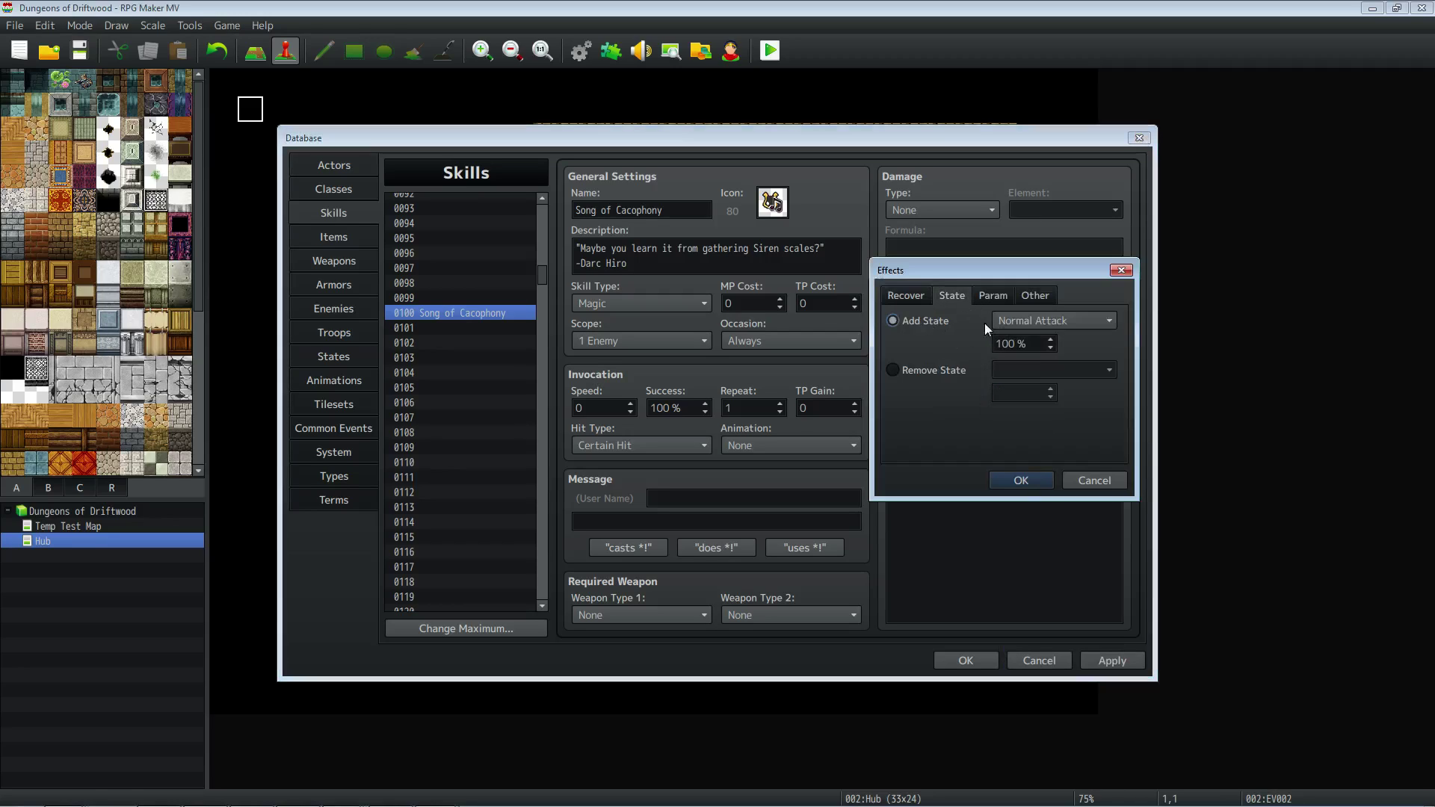
click(1047, 320)
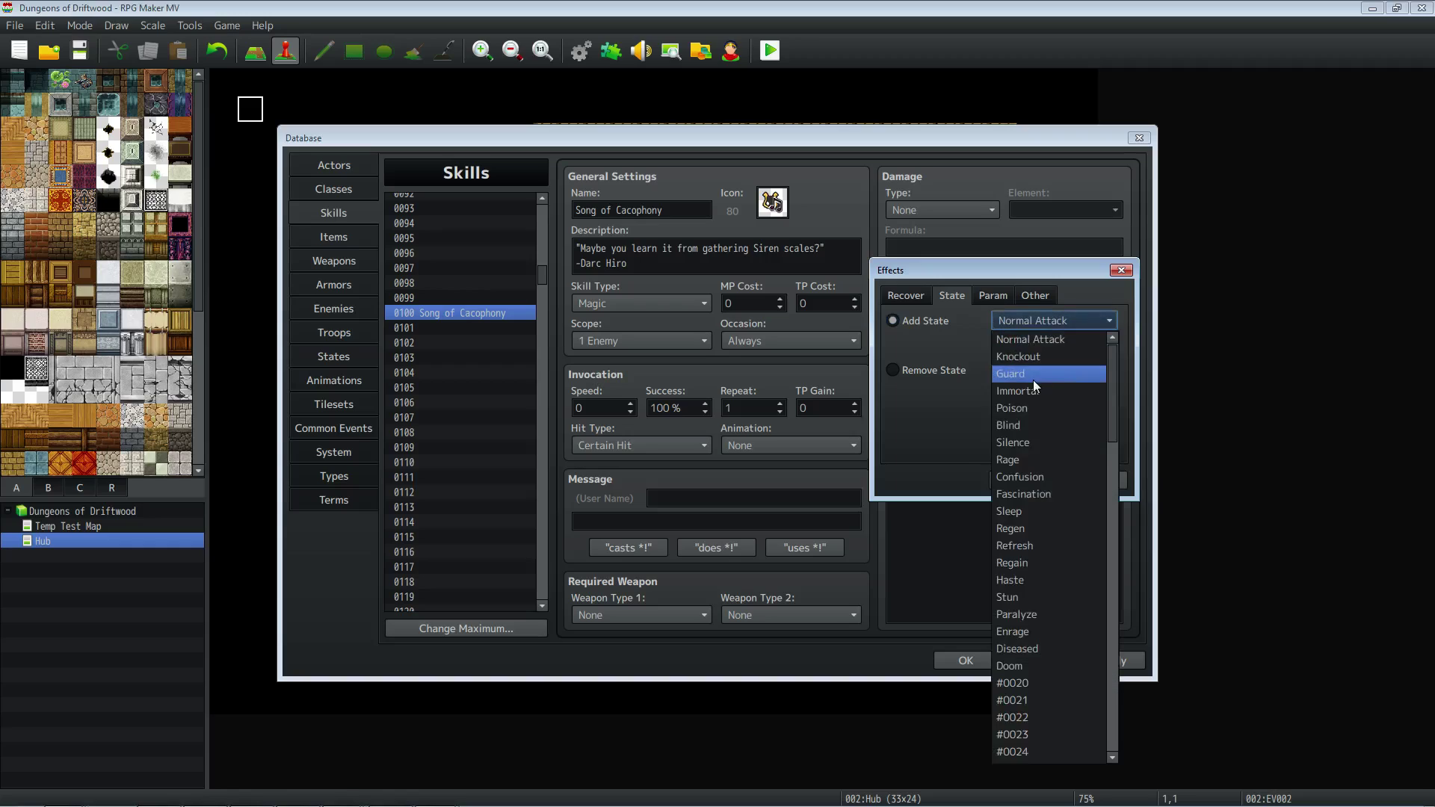
click(1037, 460)
double_click(1021, 343)
text(2)
click(1021, 480)
Add a Confusion state effect at 2% to Song of Cacophony and apply the database changes.
double_click(994, 413)
click(957, 296)
click(926, 321)
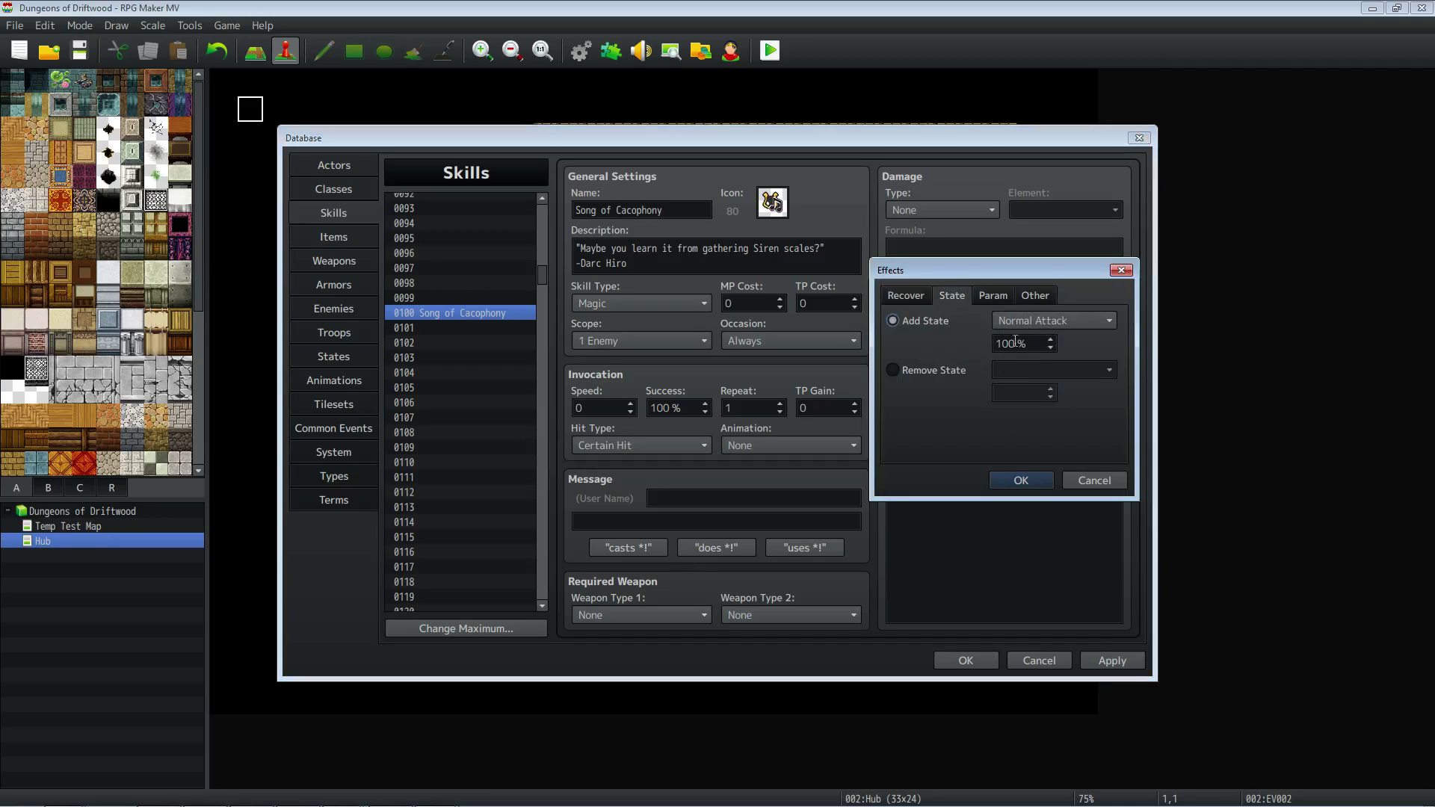
click(1012, 329)
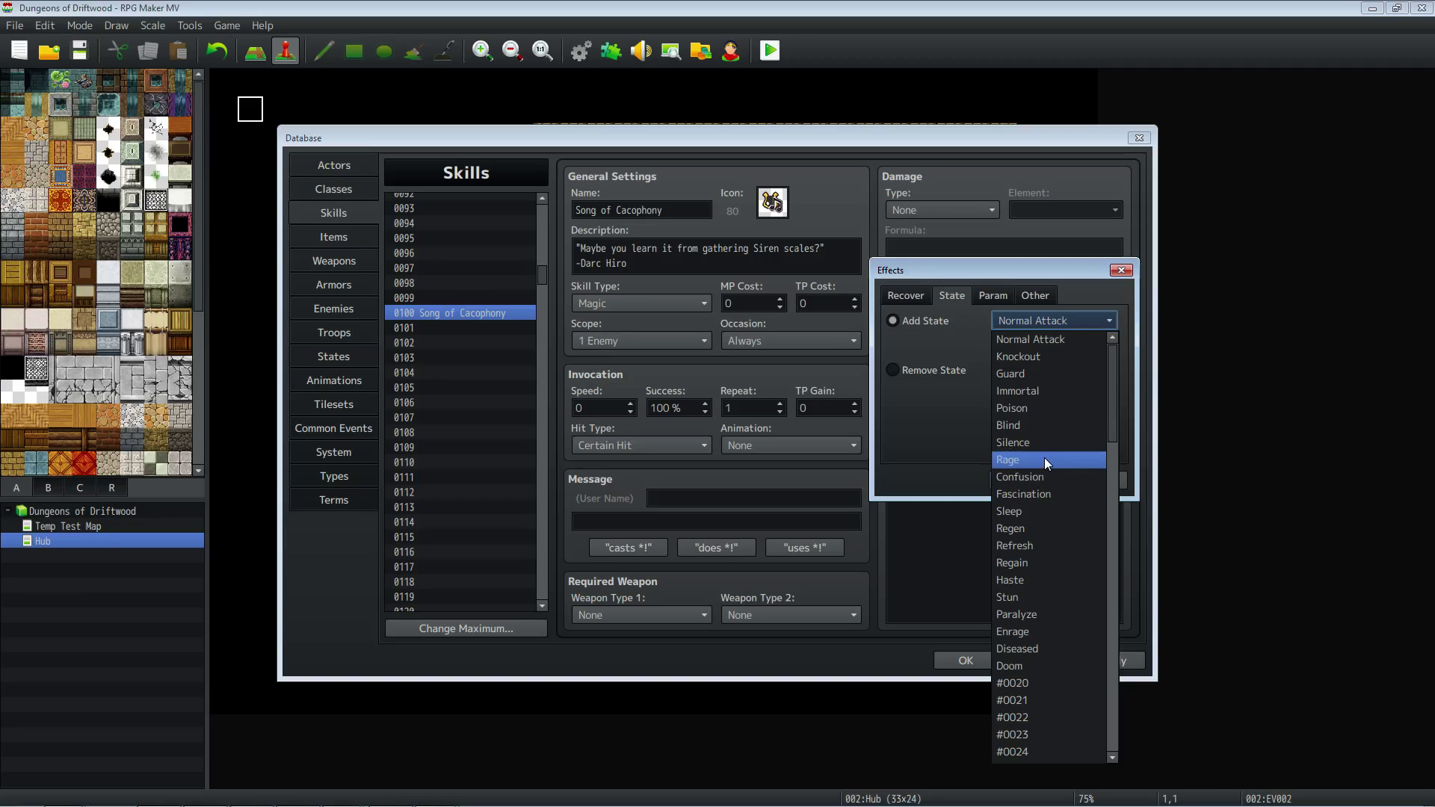
click(1016, 471)
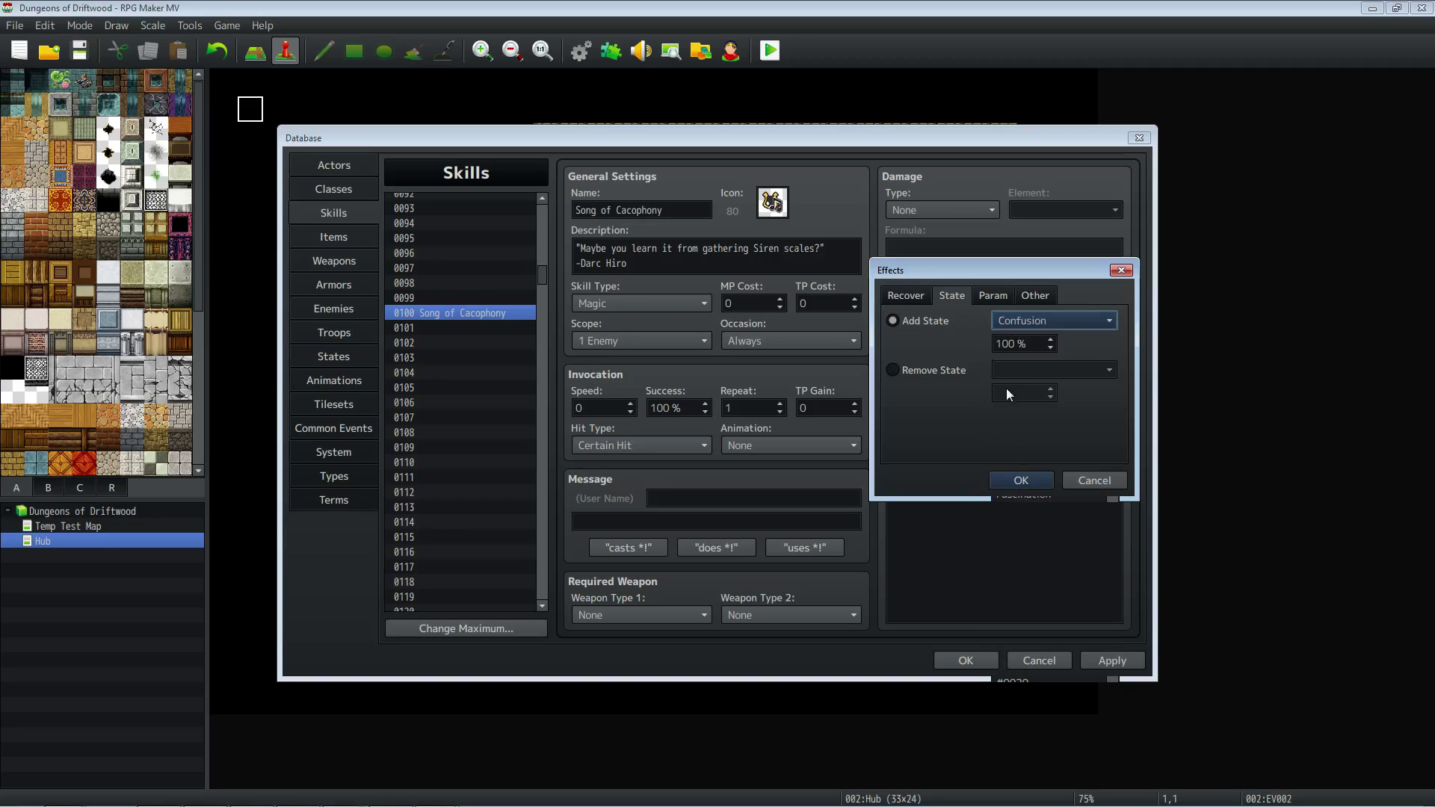
click(1035, 477)
click(1102, 657)
Rename the Rage state in the database as Berserk and apply the change.
click(334, 357)
scroll(485, 320, up, 12)
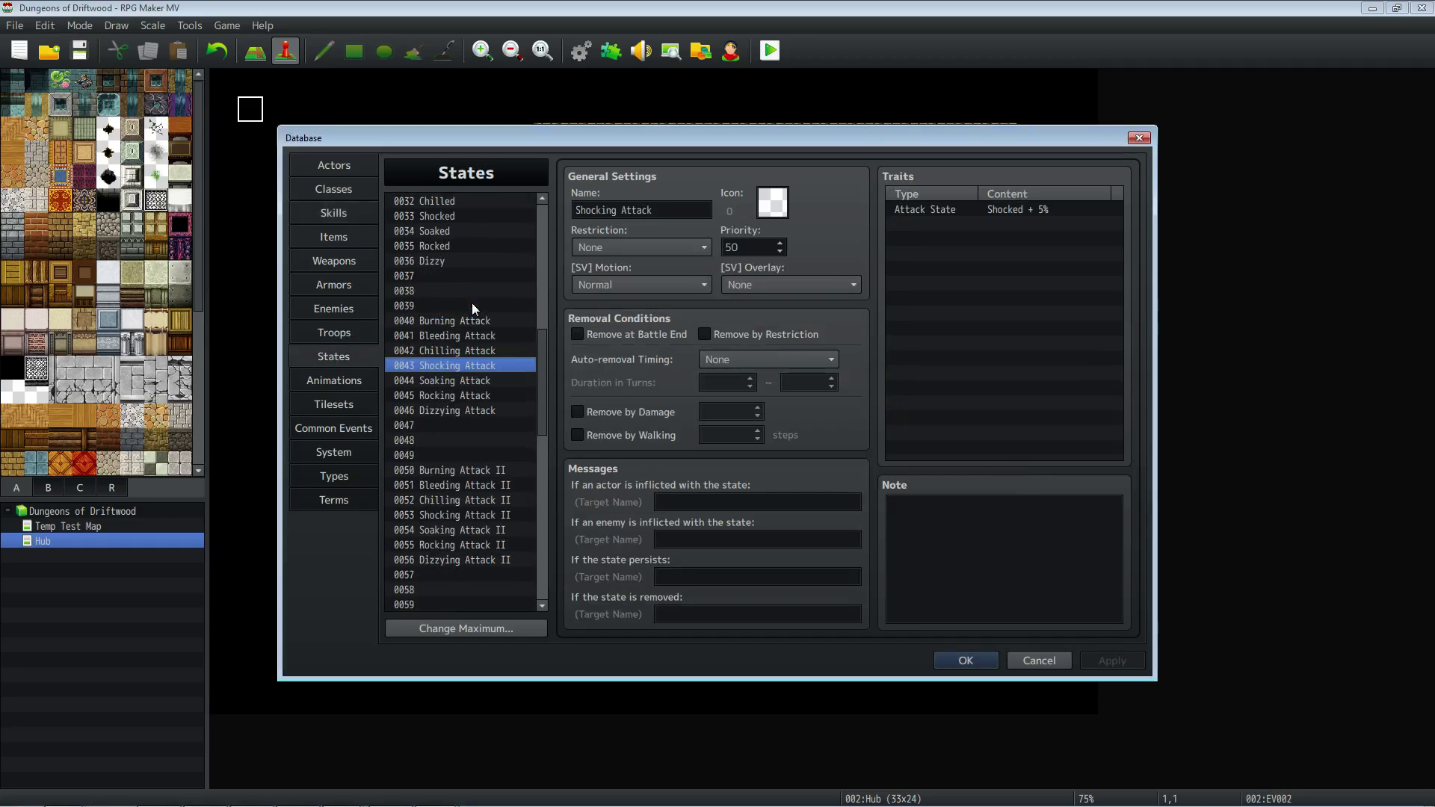
scroll(472, 445, up, 1)
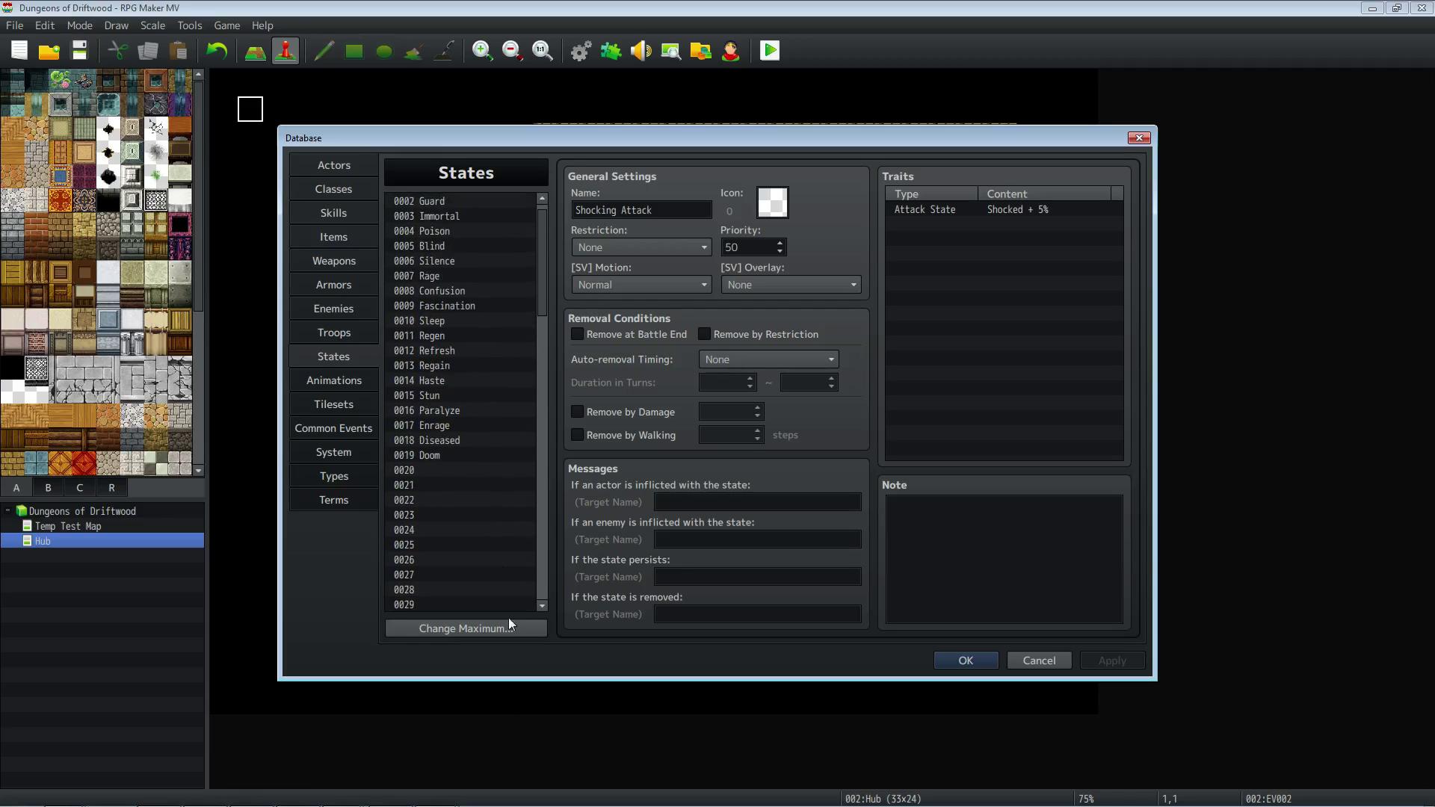
click(451, 290)
double_click(619, 211)
text(Bers)
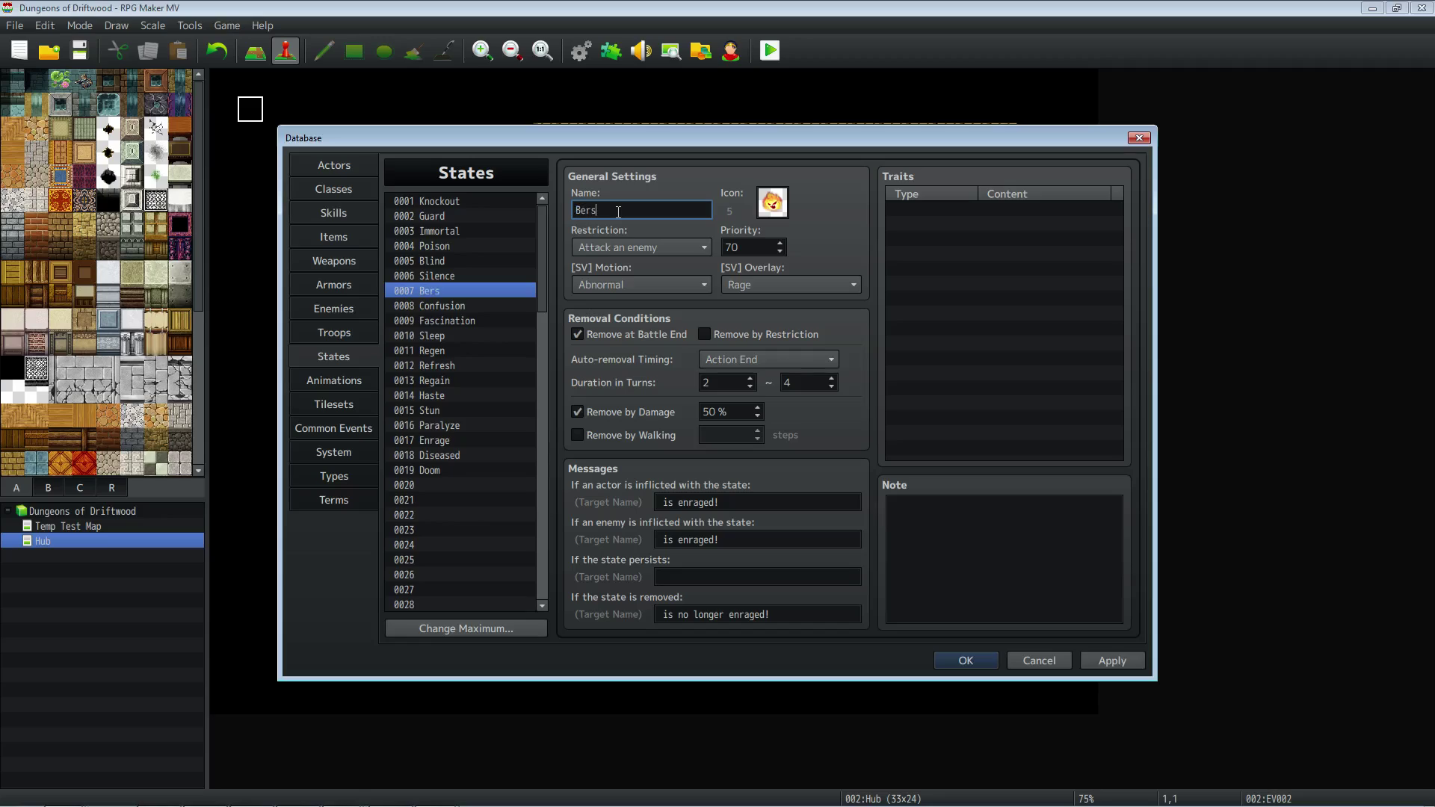
text(erk)
click(1112, 661)
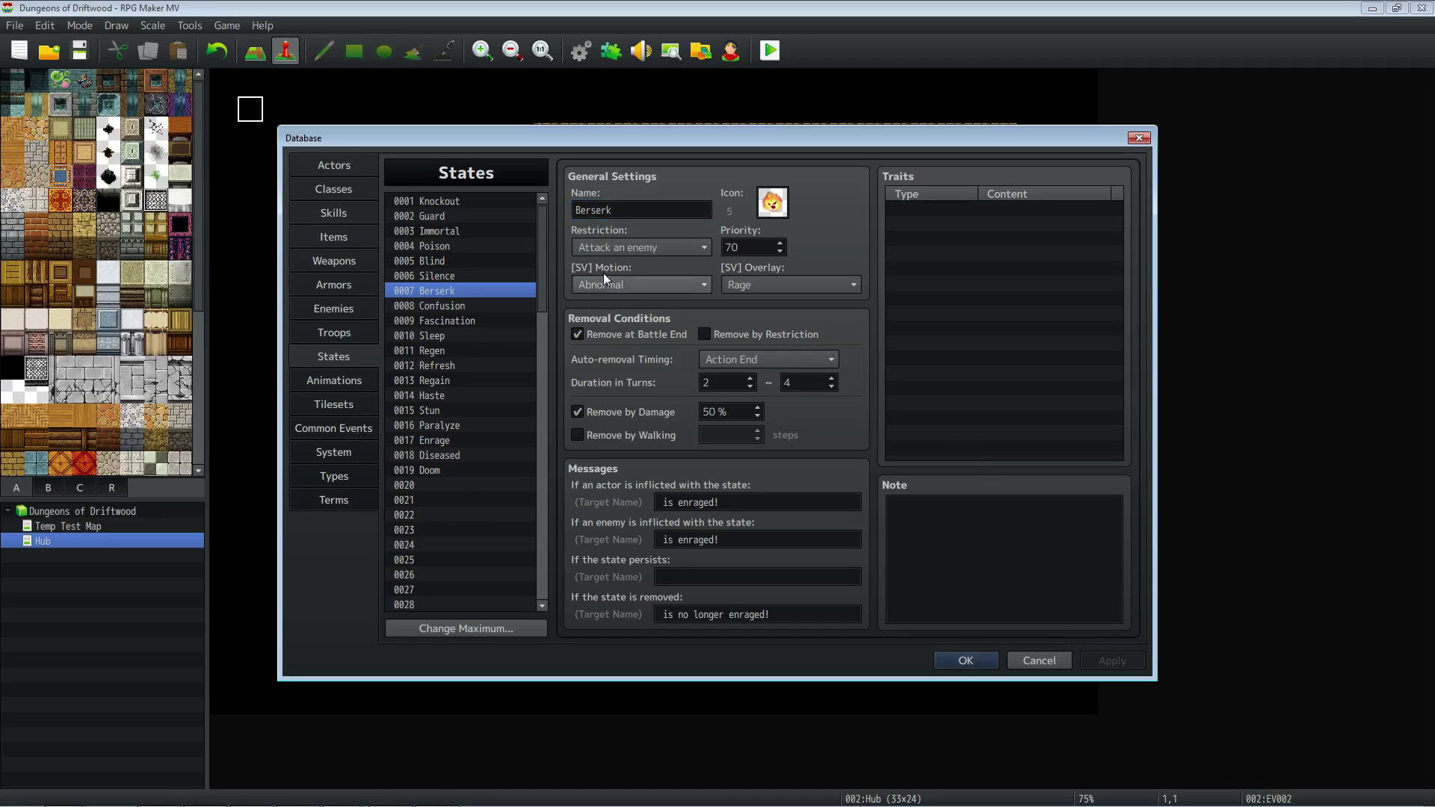
Check the Enrage state's traits and set the Berserk state's message for inflicted actors to "has gone berserk!".
click(447, 441)
click(1032, 210)
click(1031, 223)
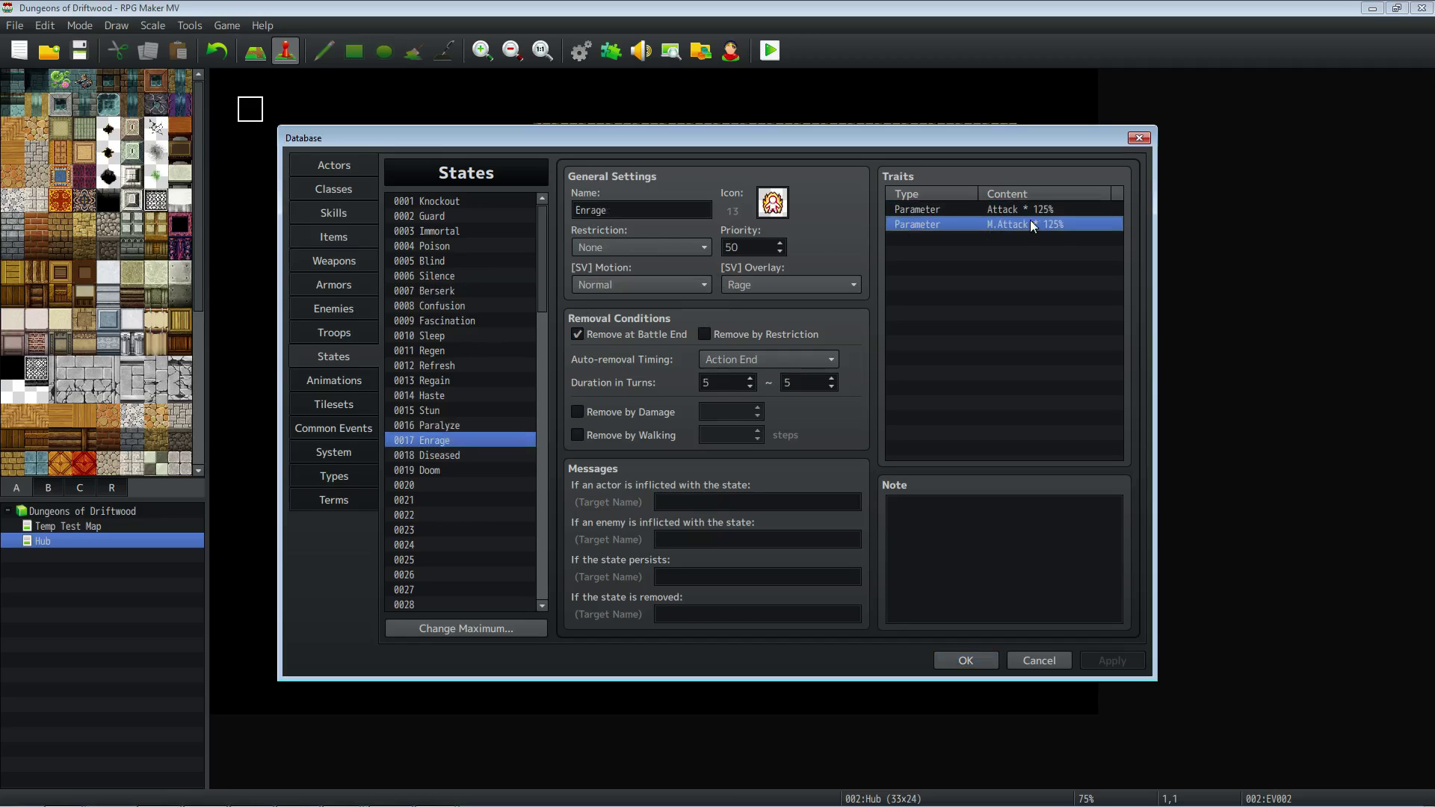
click(455, 291)
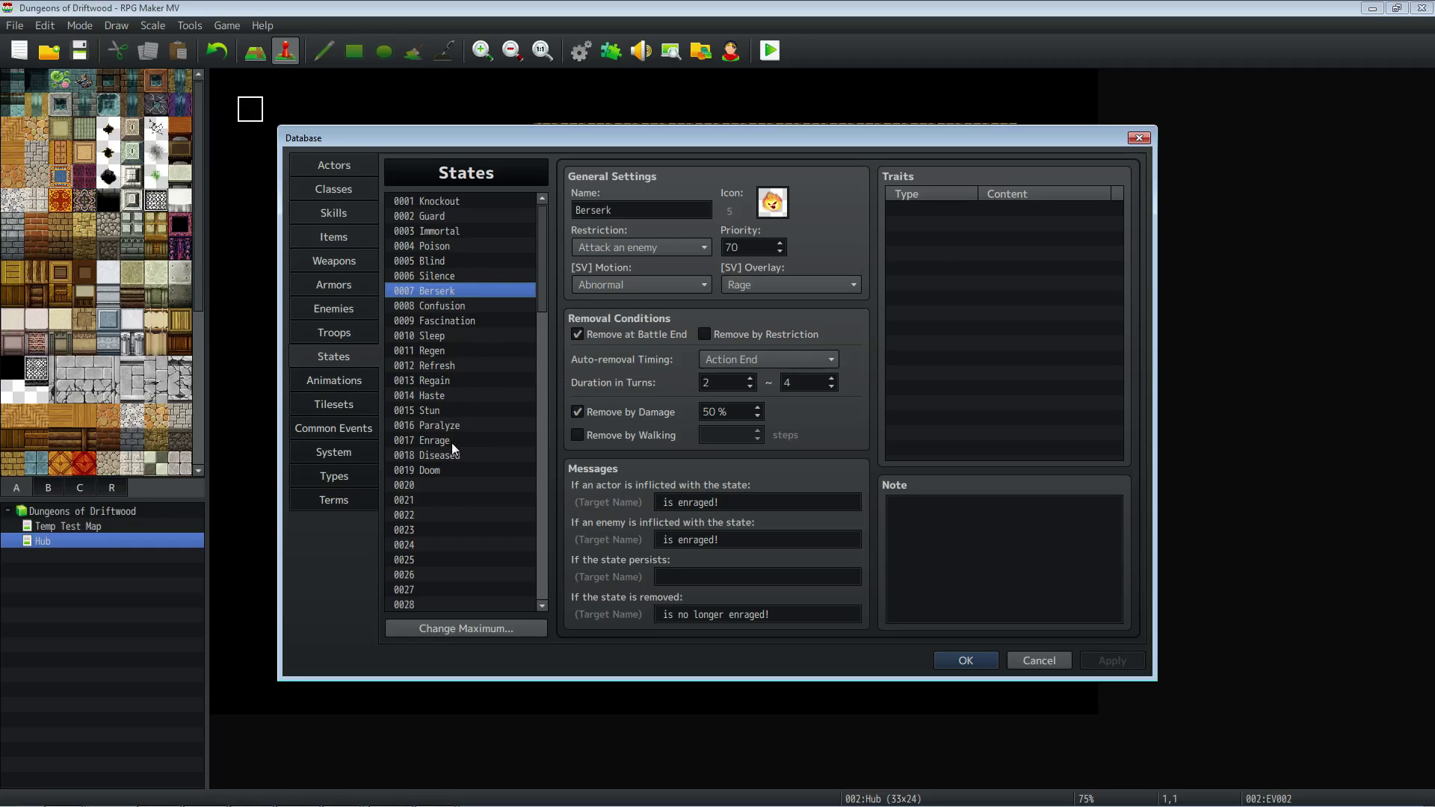
click(727, 501)
key(shift+Left)
key(shift+Left)
key(shift+Left)
key(shift+Left)
key(shift+Left)
key(shift+Left)
key(shift+Left)
key(shift+Left)
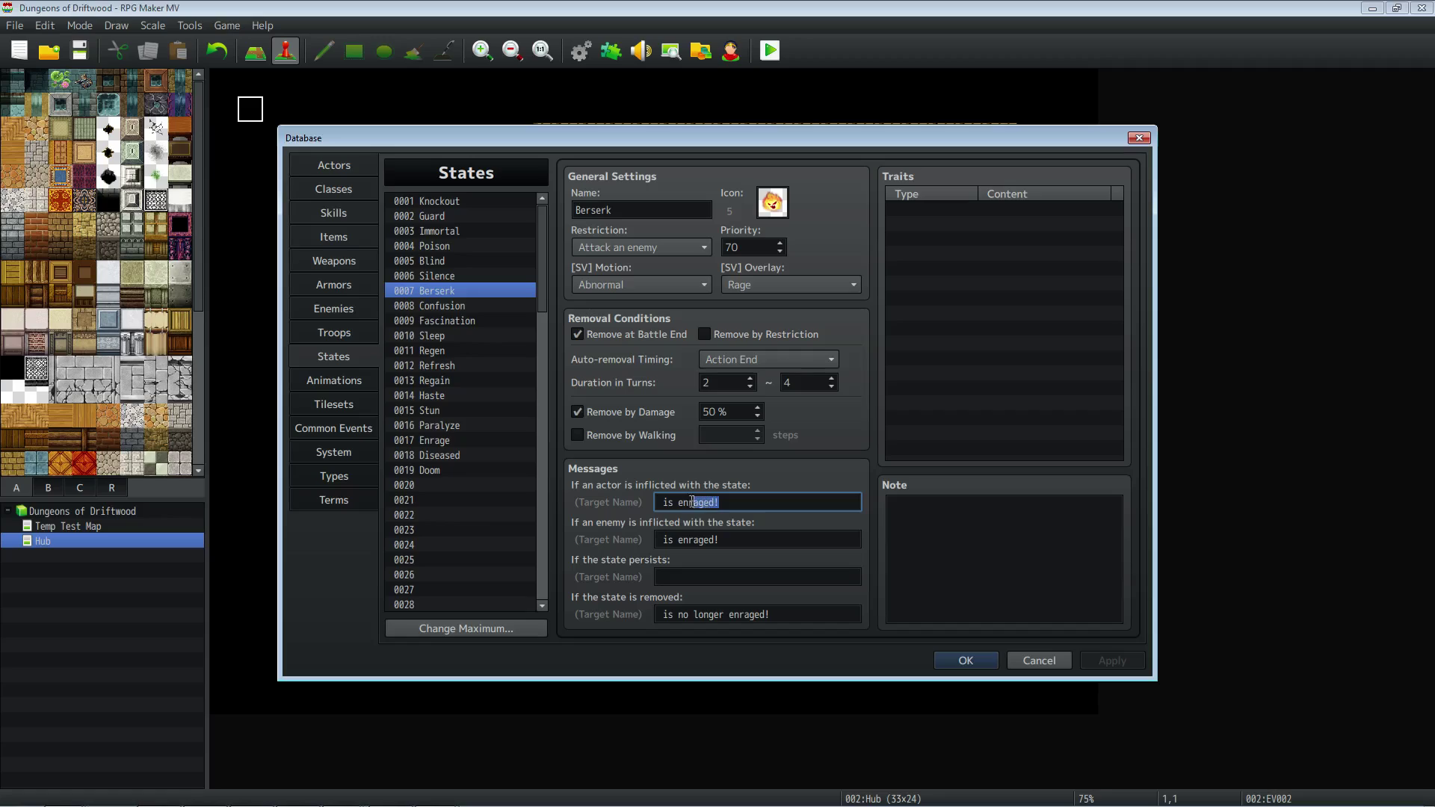
key(BackSpace)
key(BackSpace)
text(has gone berserk!)
Set the Berserk state's message for inflicted enemies to "has gone berserk!".
right_click(723, 539)
key(Escape)
drag(720, 539, 663, 543)
text(has )
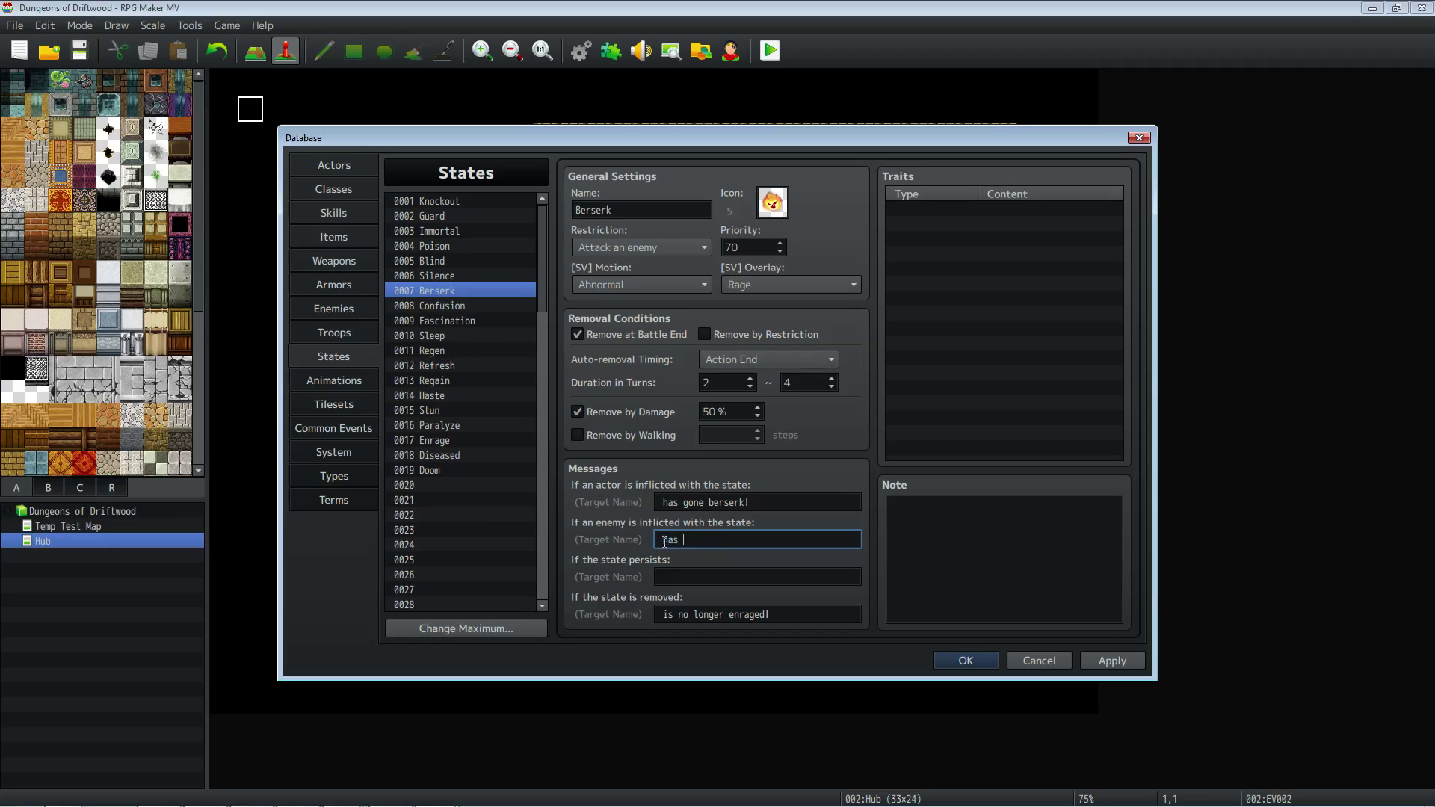
text(gone Berserk!)
Set the Berserk state's removal message to "is no berserked!" and apply the database changes.
click(720, 613)
drag(696, 615, 770, 609)
text(berserked)
click(1093, 661)
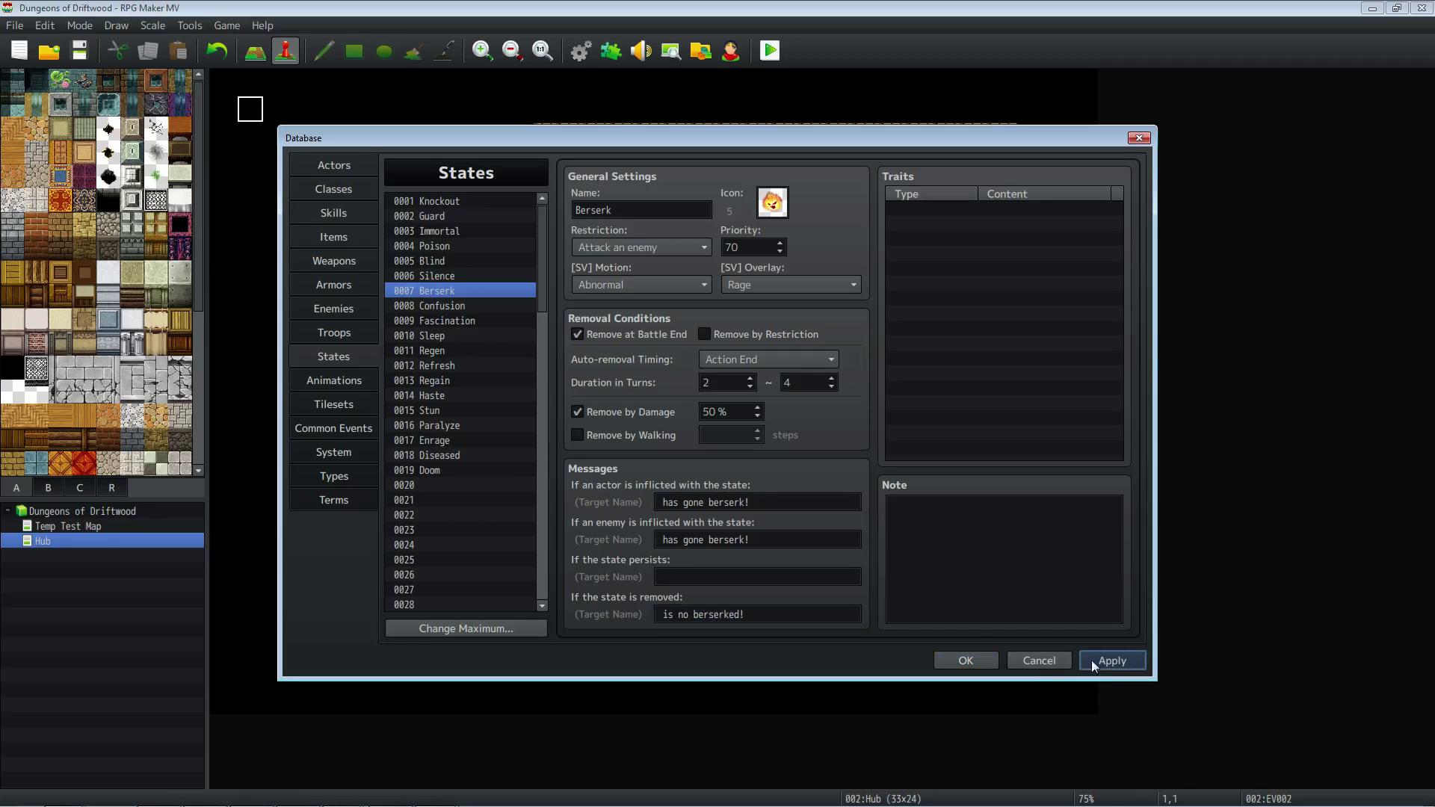
Return to the Song of Cacophony skill and add a Fascination state effect at 2%.
click(343, 214)
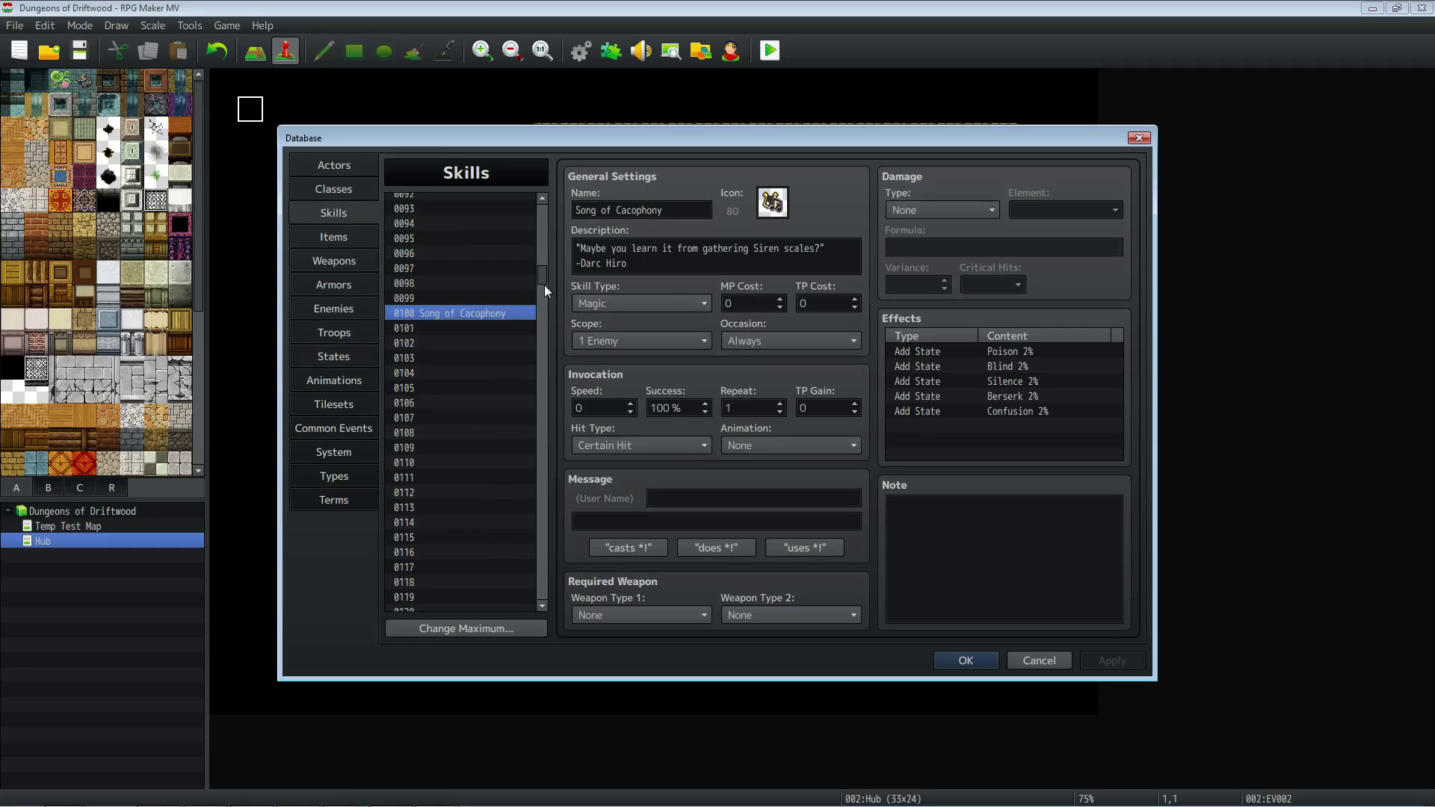
double_click(995, 424)
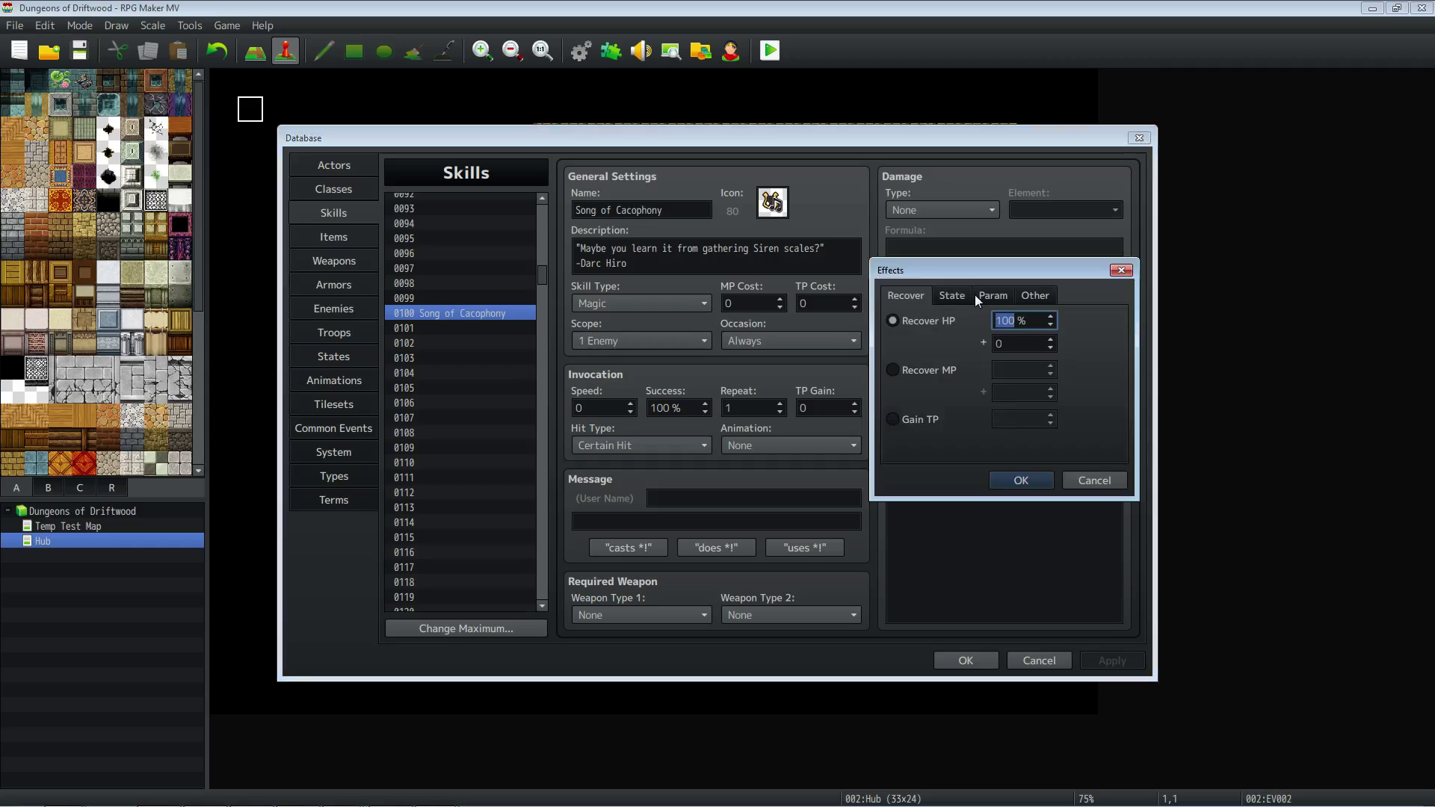
click(972, 297)
click(1038, 319)
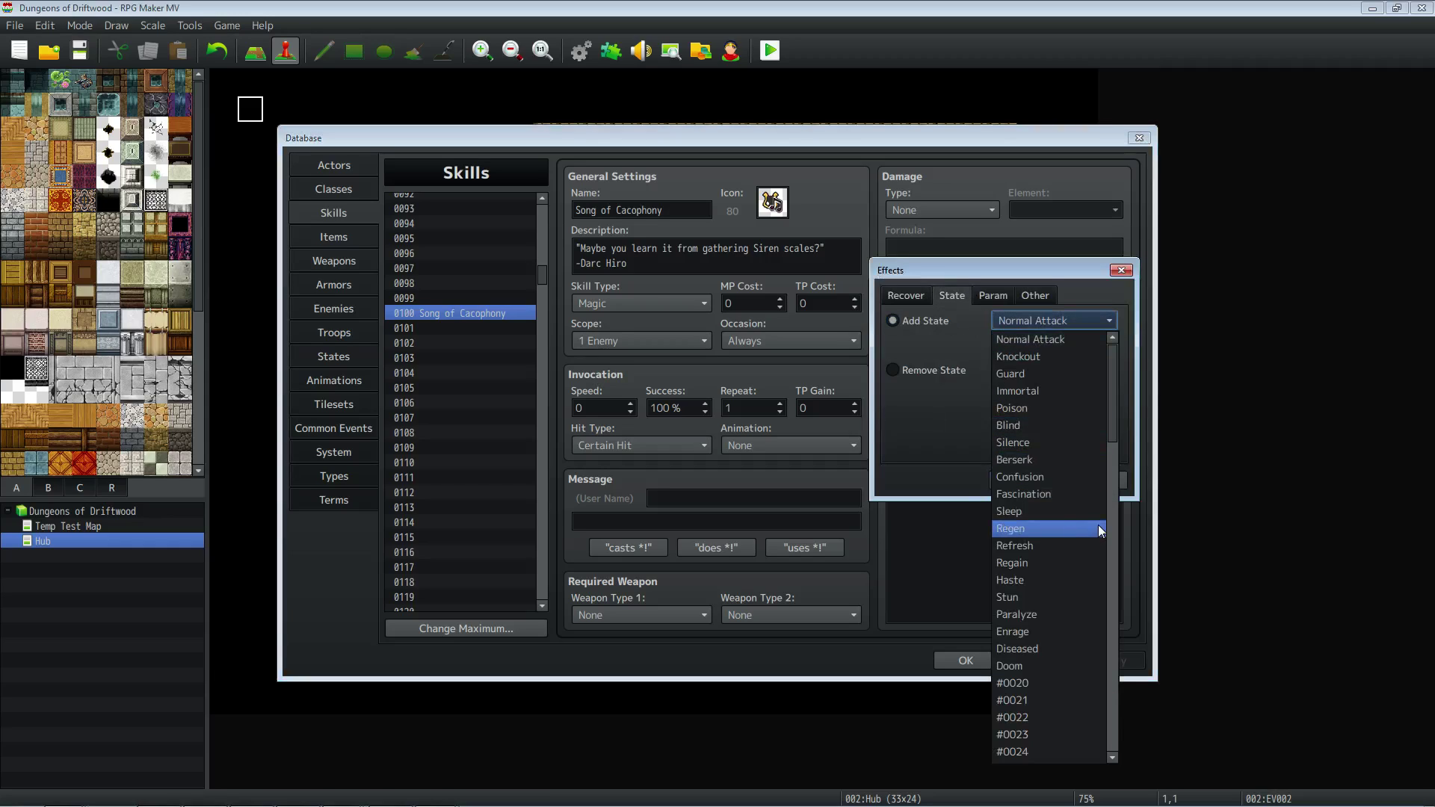
click(1039, 477)
click(1039, 479)
double_click(1033, 419)
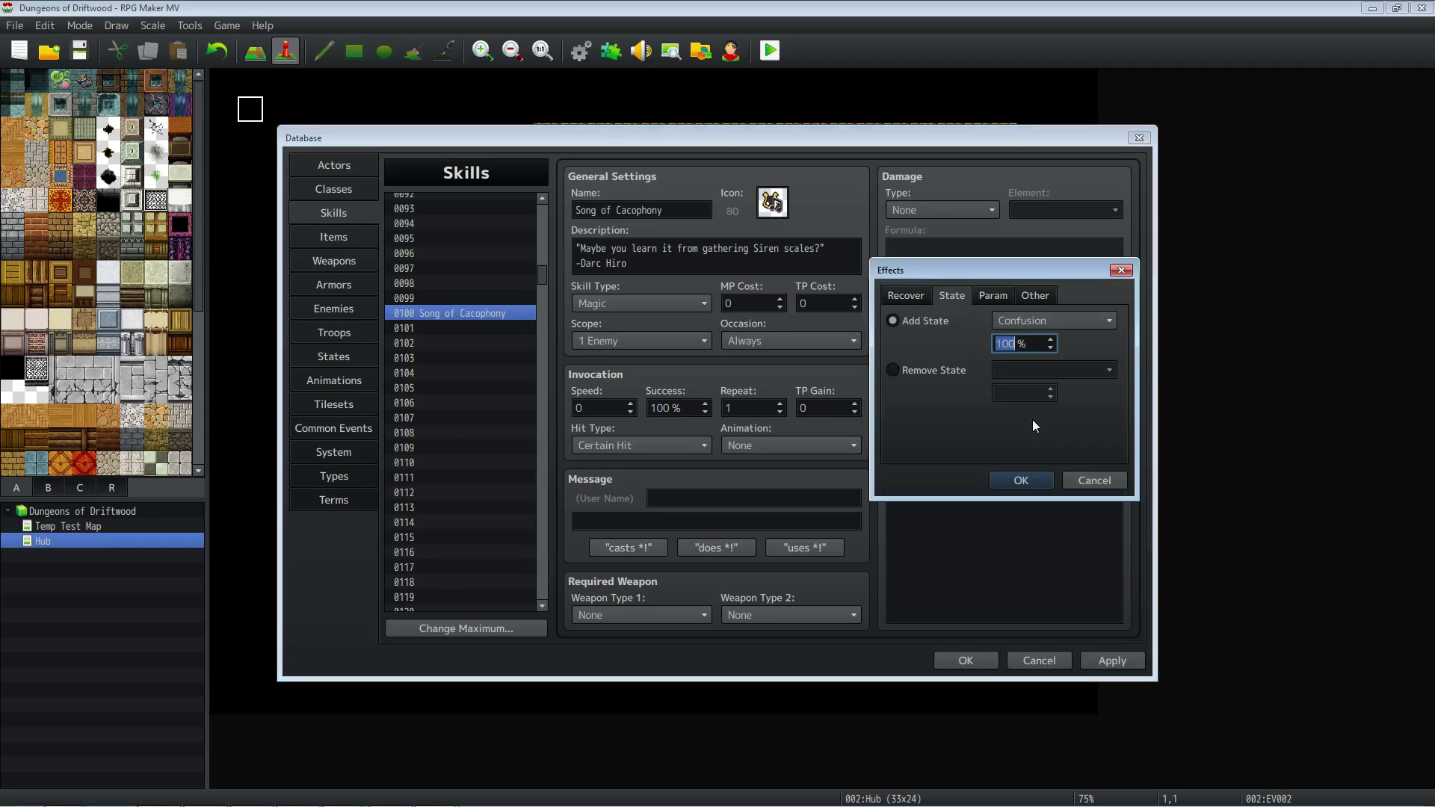
click(1051, 321)
click(1039, 357)
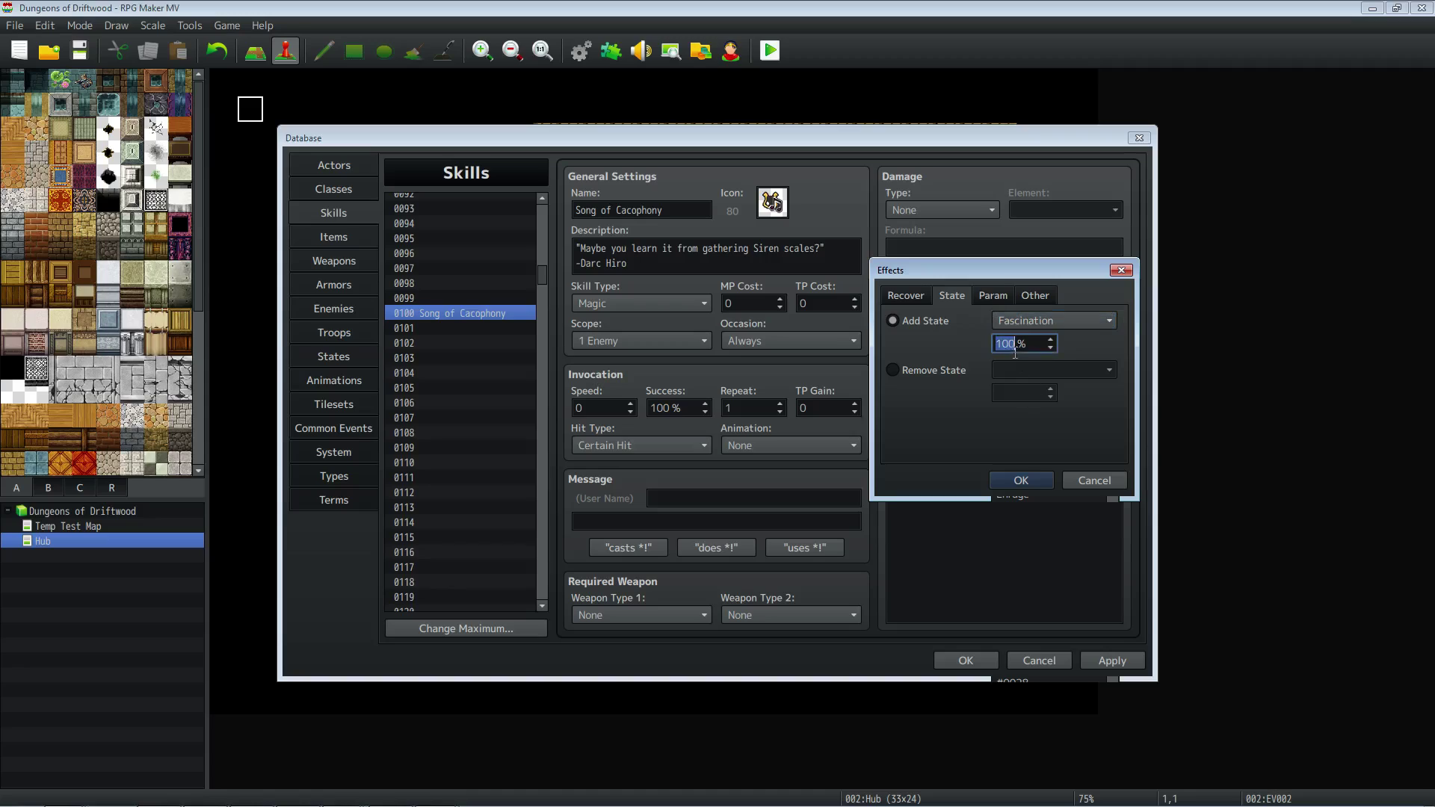
text(2)
click(1021, 479)
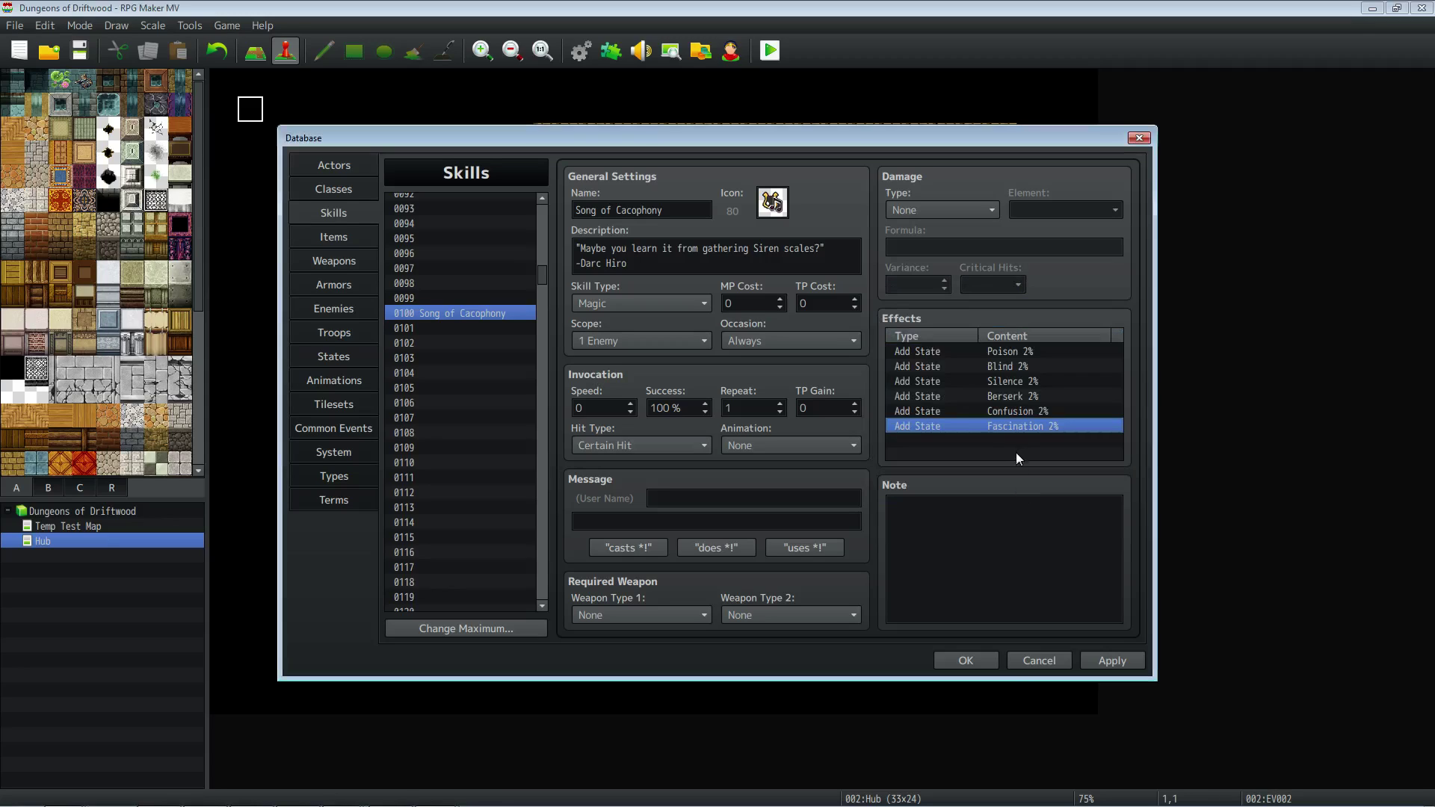
Add a Sleep state effect at 2% to Song of Cacophony.
double_click(1007, 441)
click(964, 300)
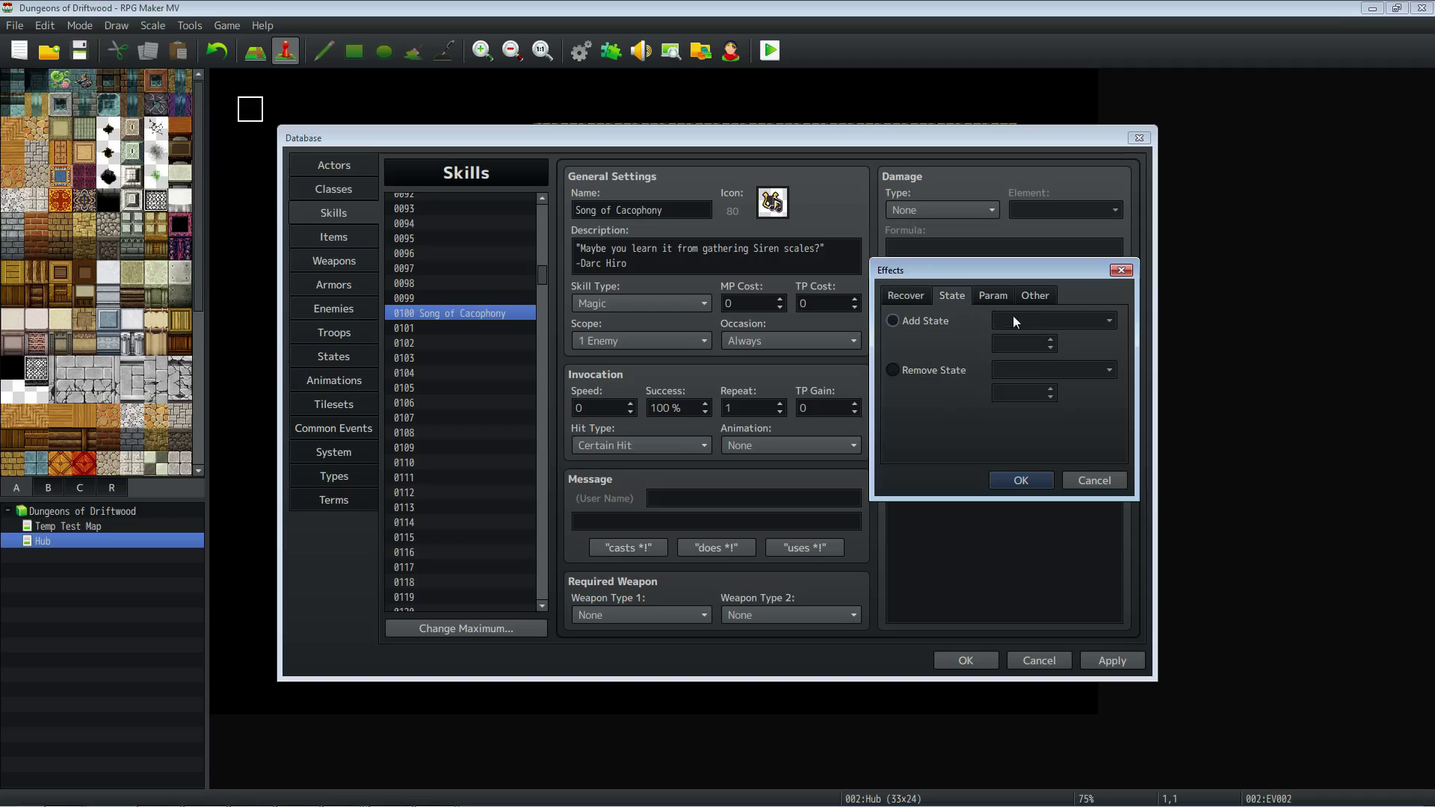
click(964, 316)
click(1039, 320)
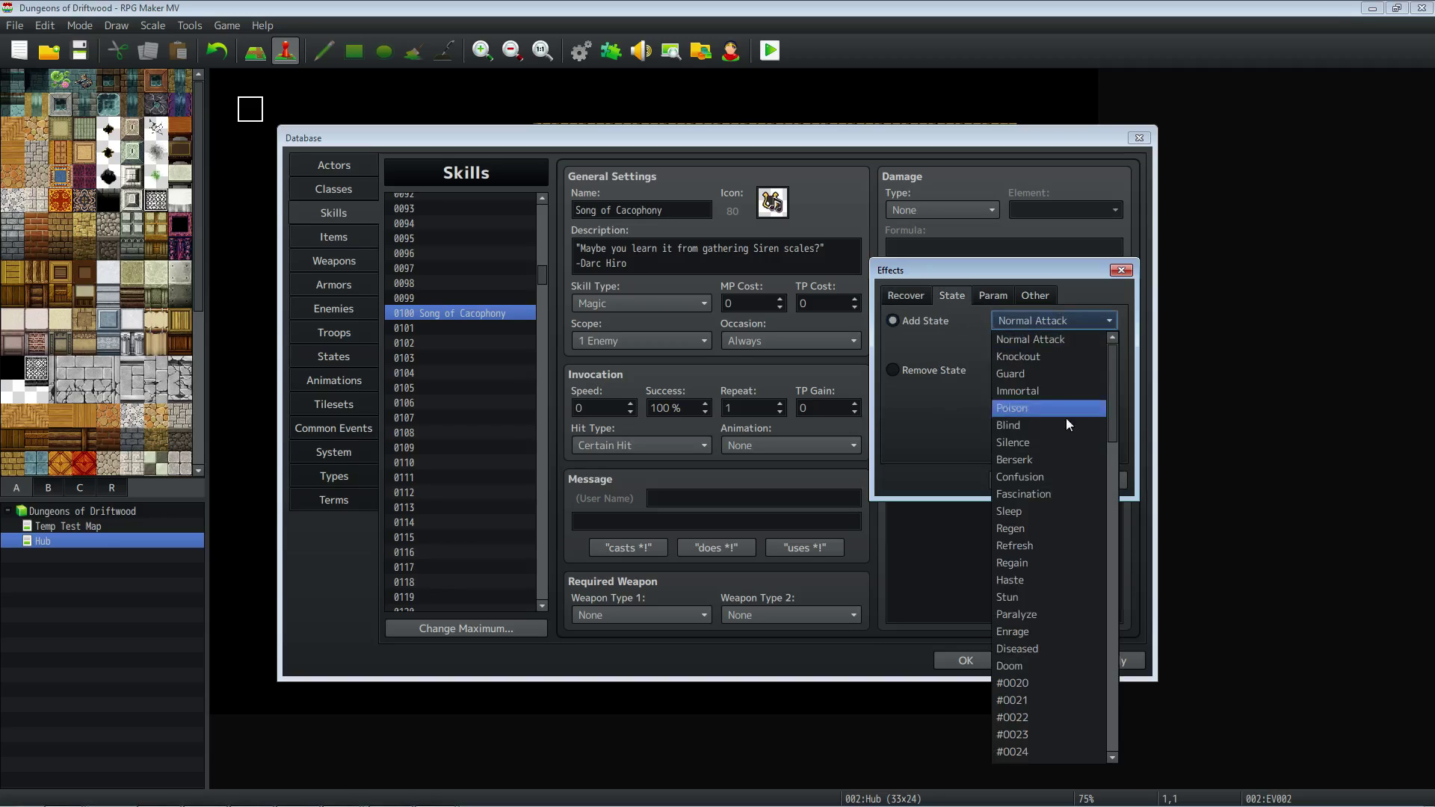
click(1047, 503)
key(Tab)
text(2)
click(1021, 480)
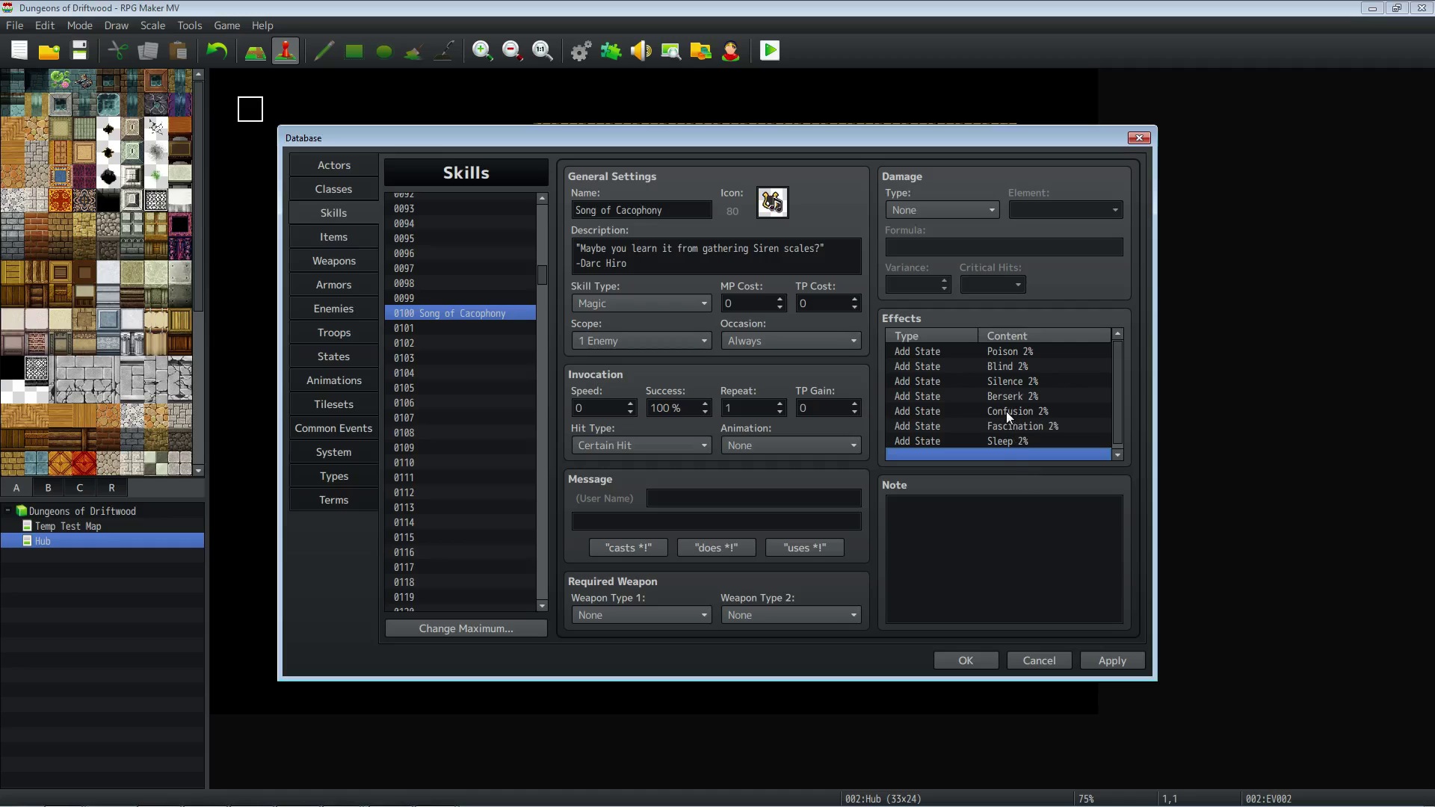
Add a Regen state effect at 1% to the Song of Cacophony skill.
double_click(993, 457)
click(952, 296)
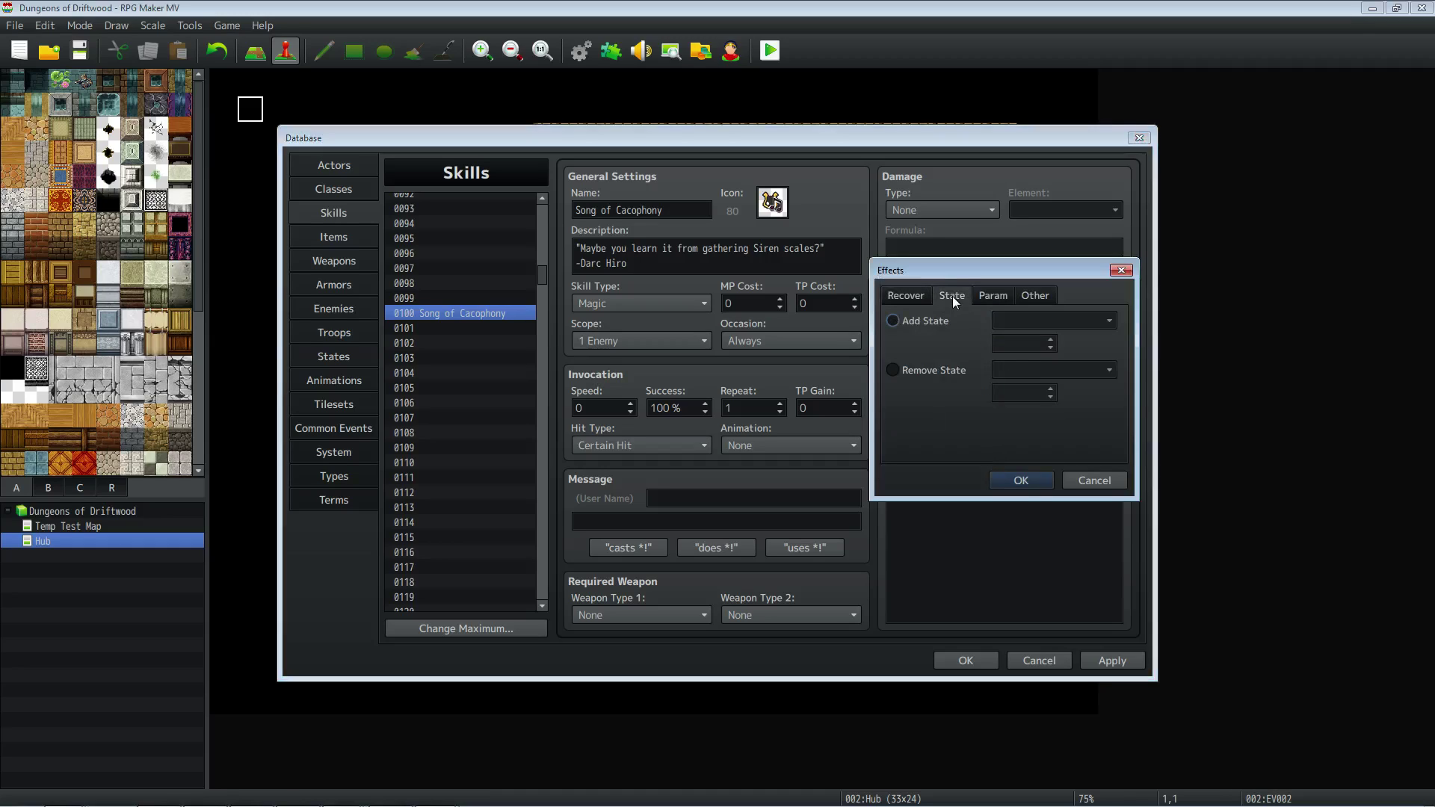
click(1026, 323)
click(1031, 328)
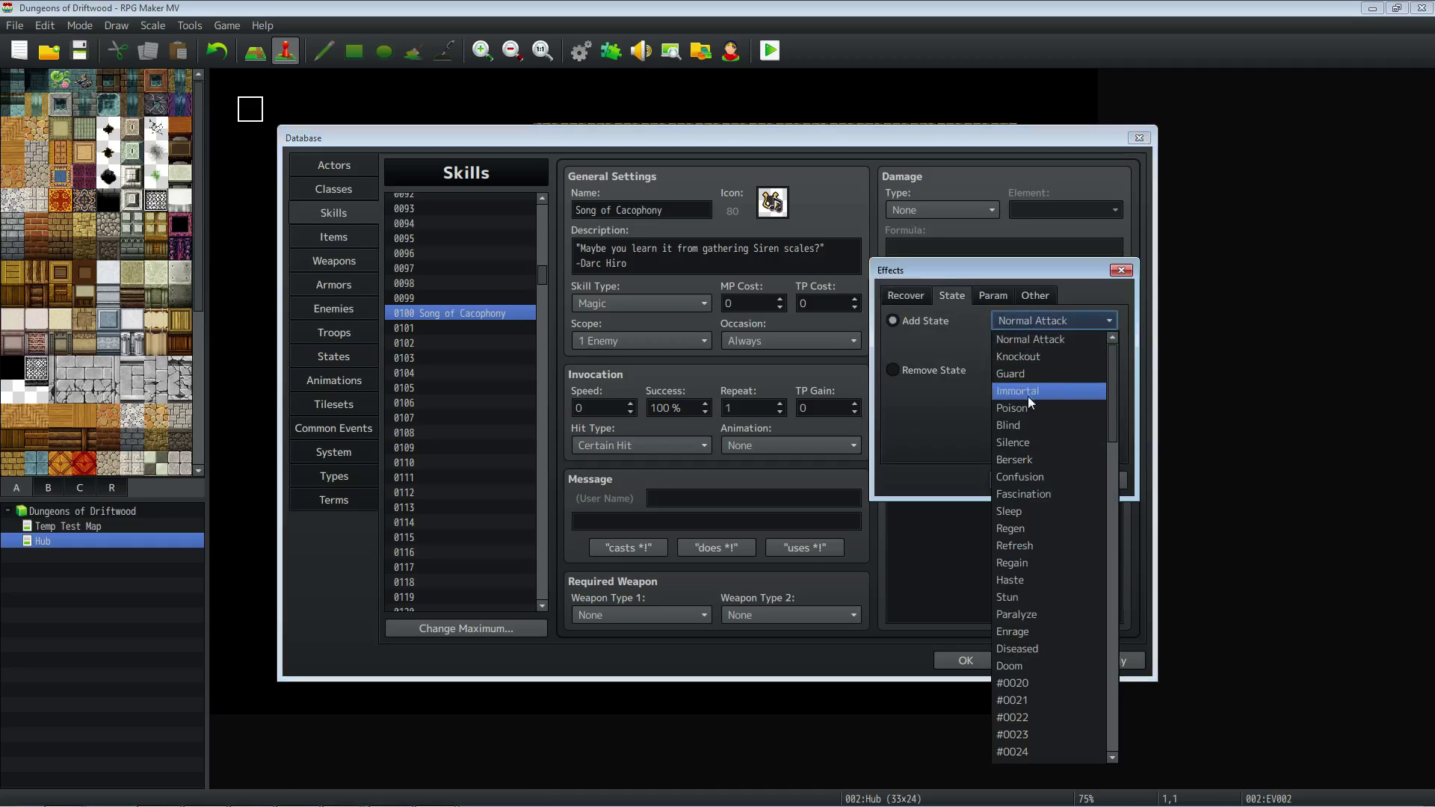
click(1038, 529)
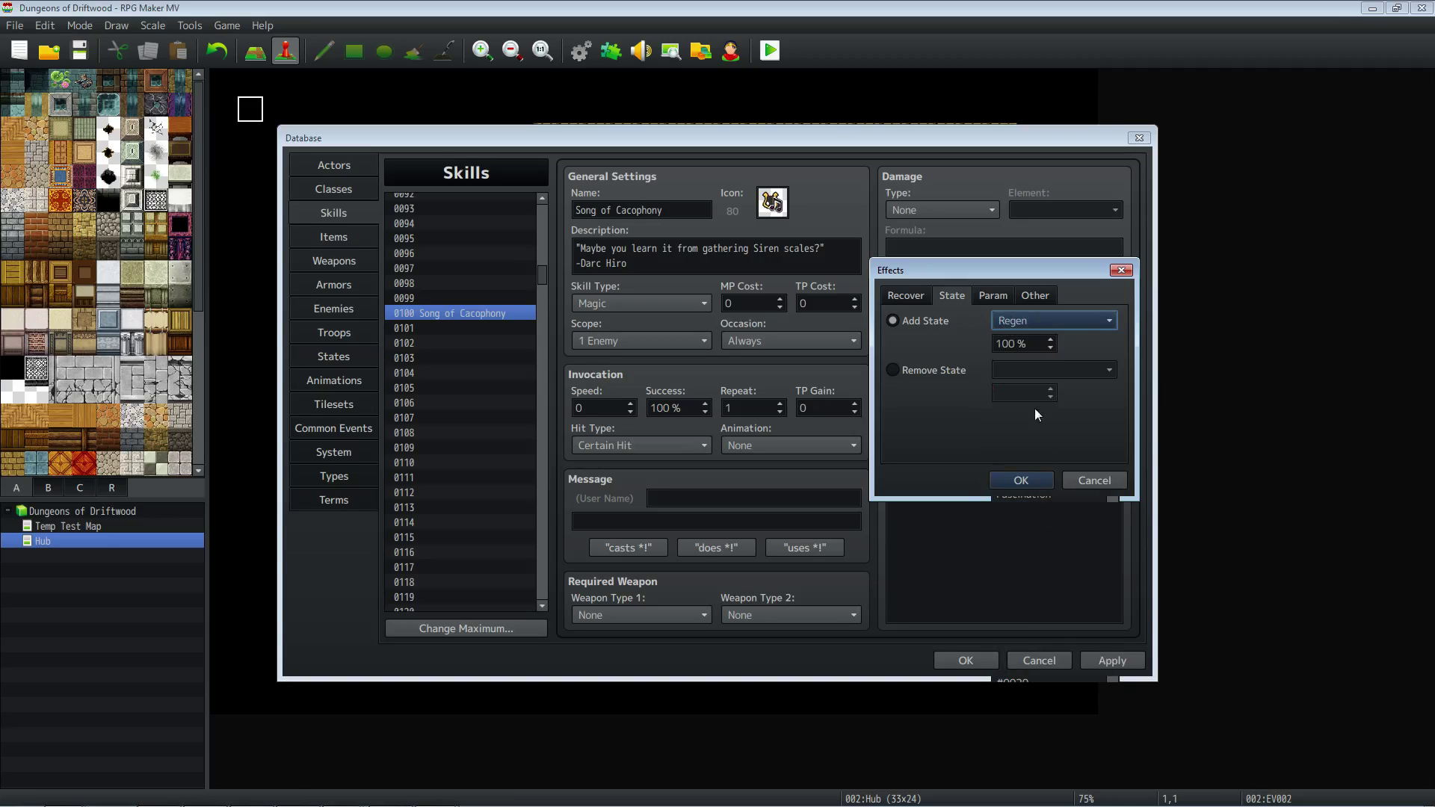
double_click(1013, 345)
text(1)
click(1039, 478)
scroll(1011, 415, down, 1)
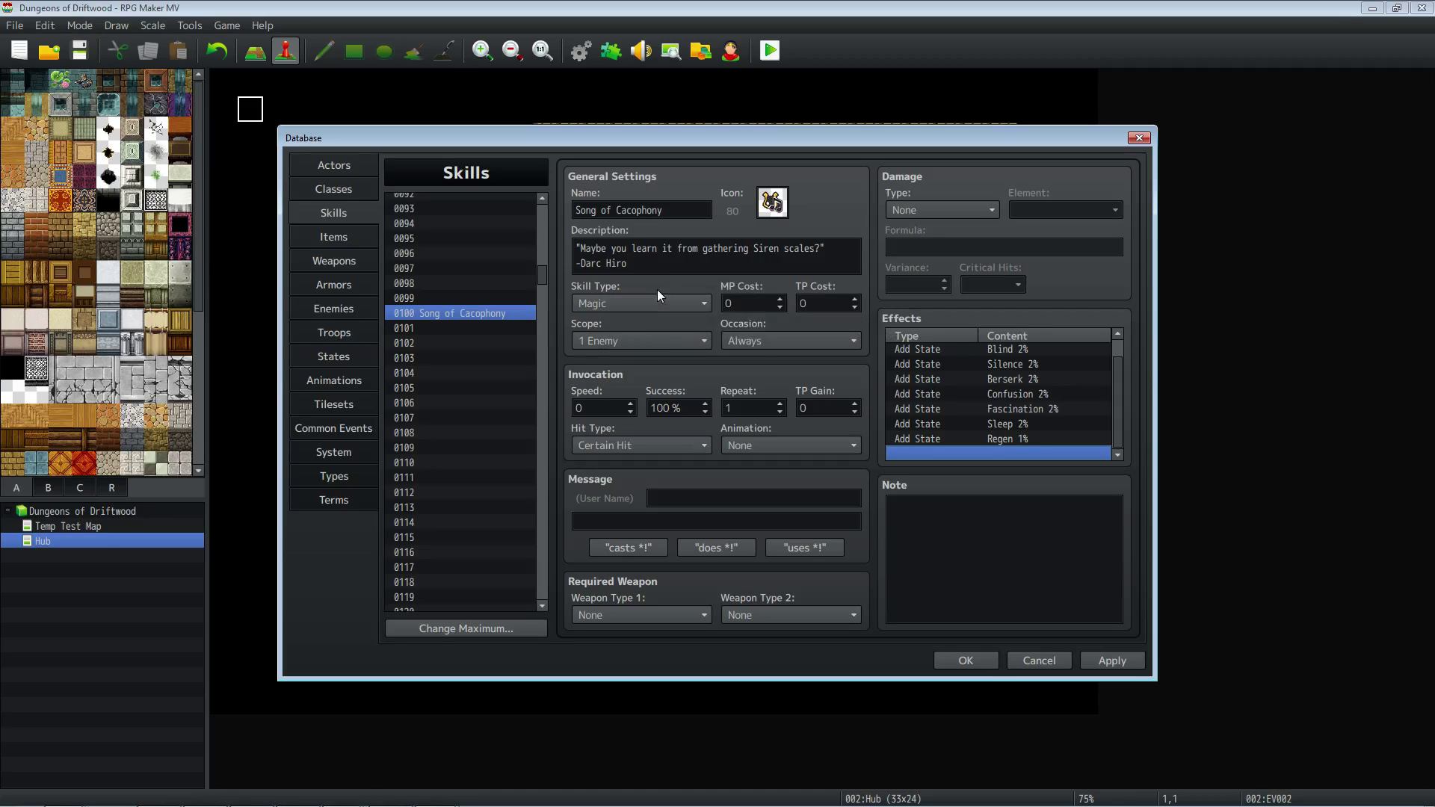
Raise the Sleep, Fascination and Confusion state chances of Song of Cacophony to 3% each.
right_click(1026, 428)
click(1043, 437)
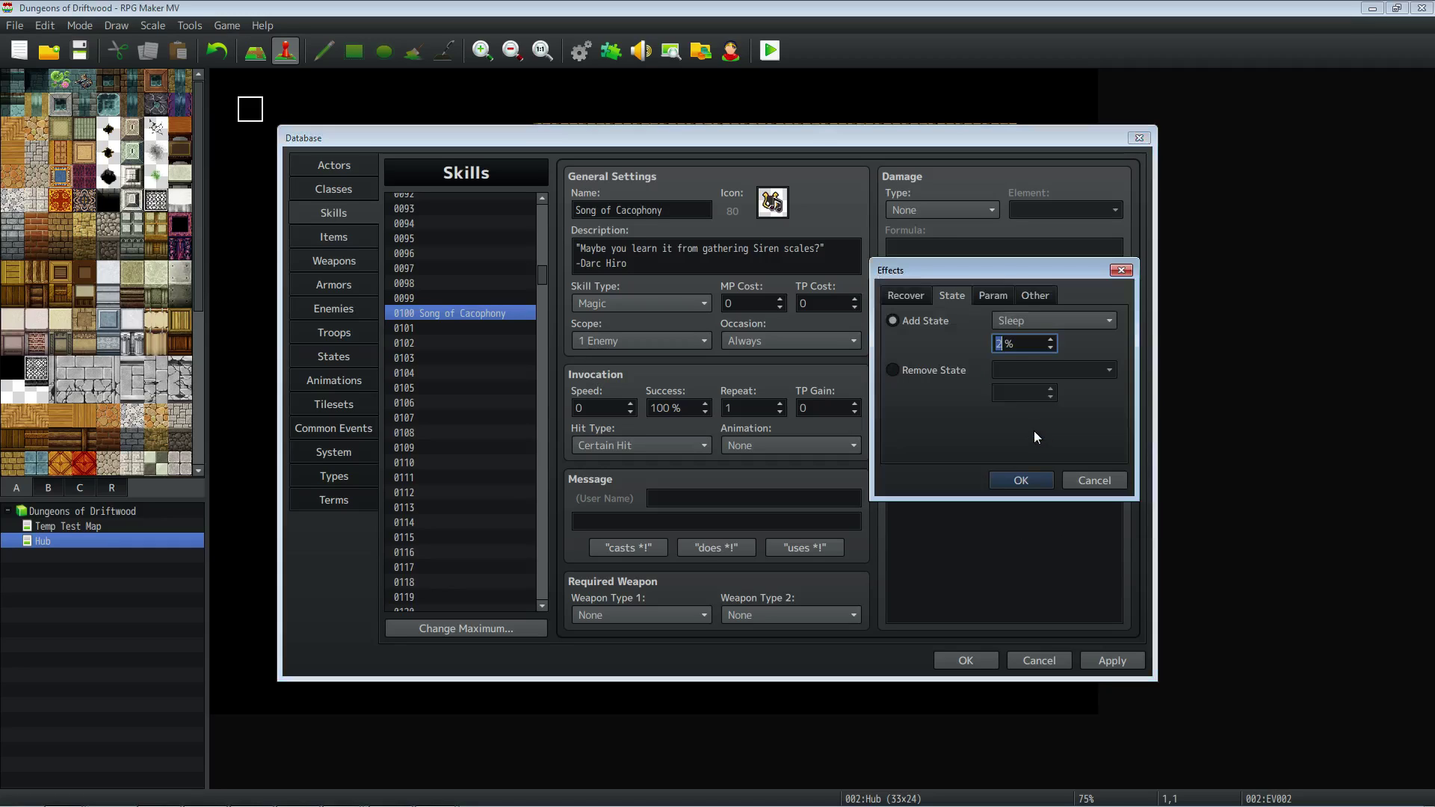
key(Return)
double_click(1024, 424)
click(1019, 480)
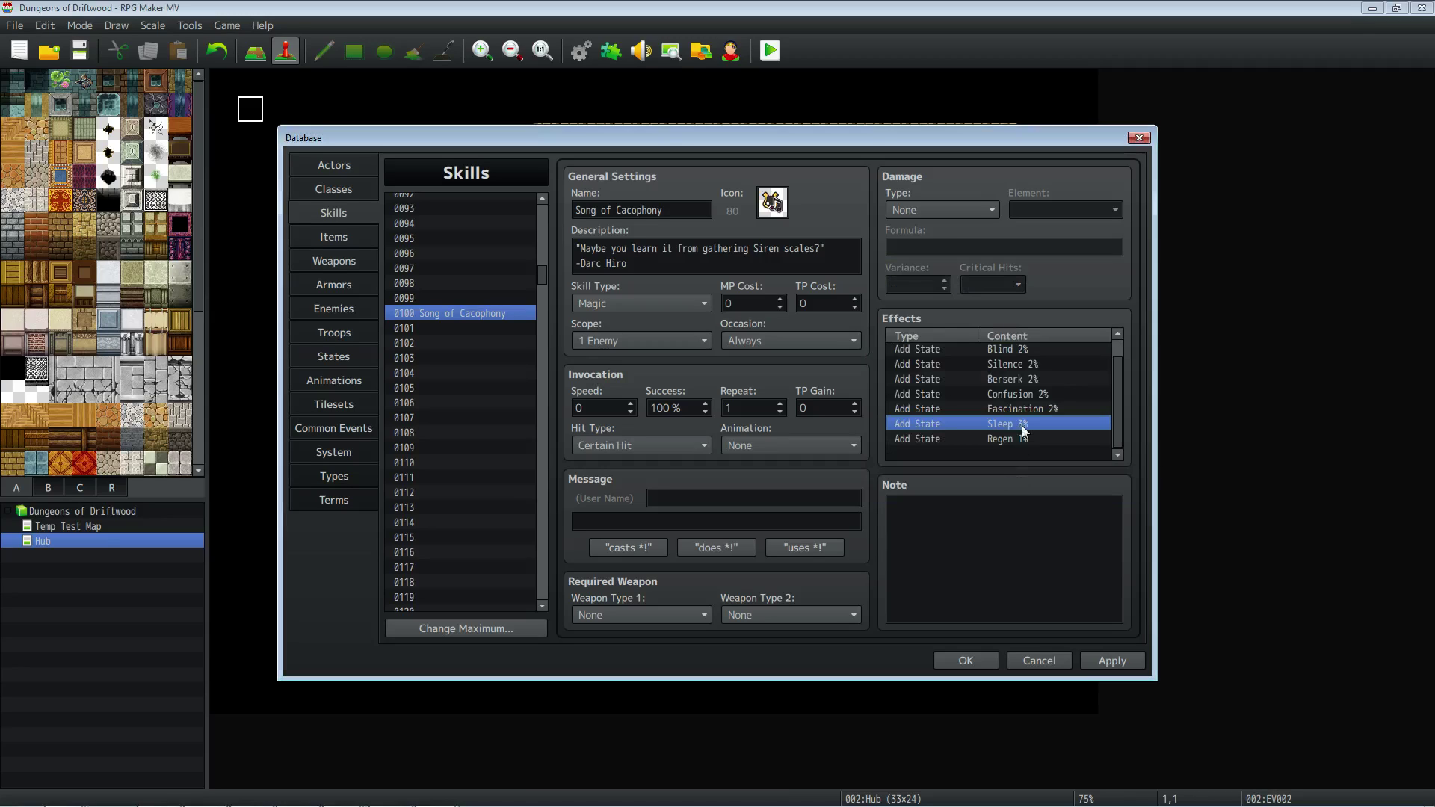
double_click(1026, 409)
key(Return)
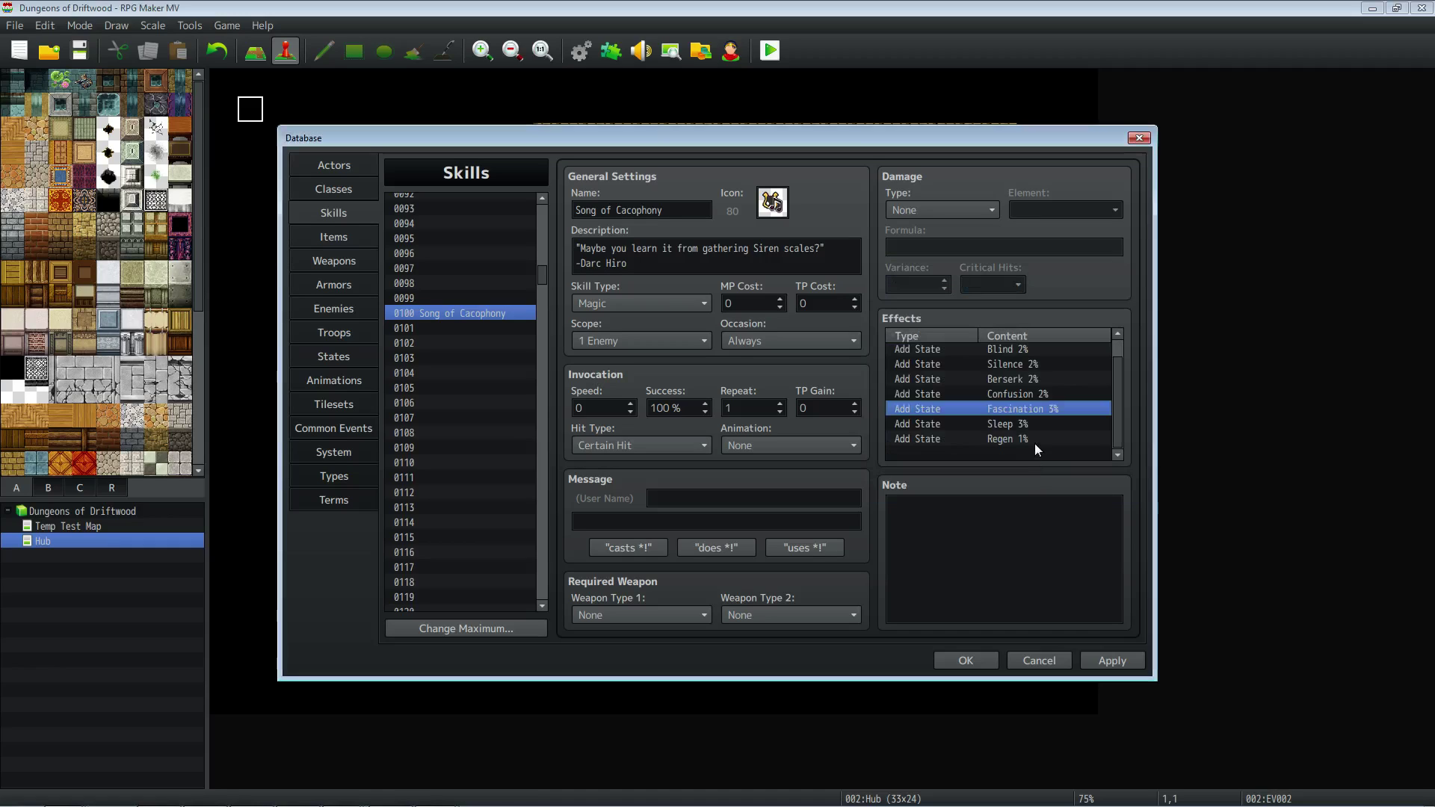
double_click(1020, 389)
click(1034, 479)
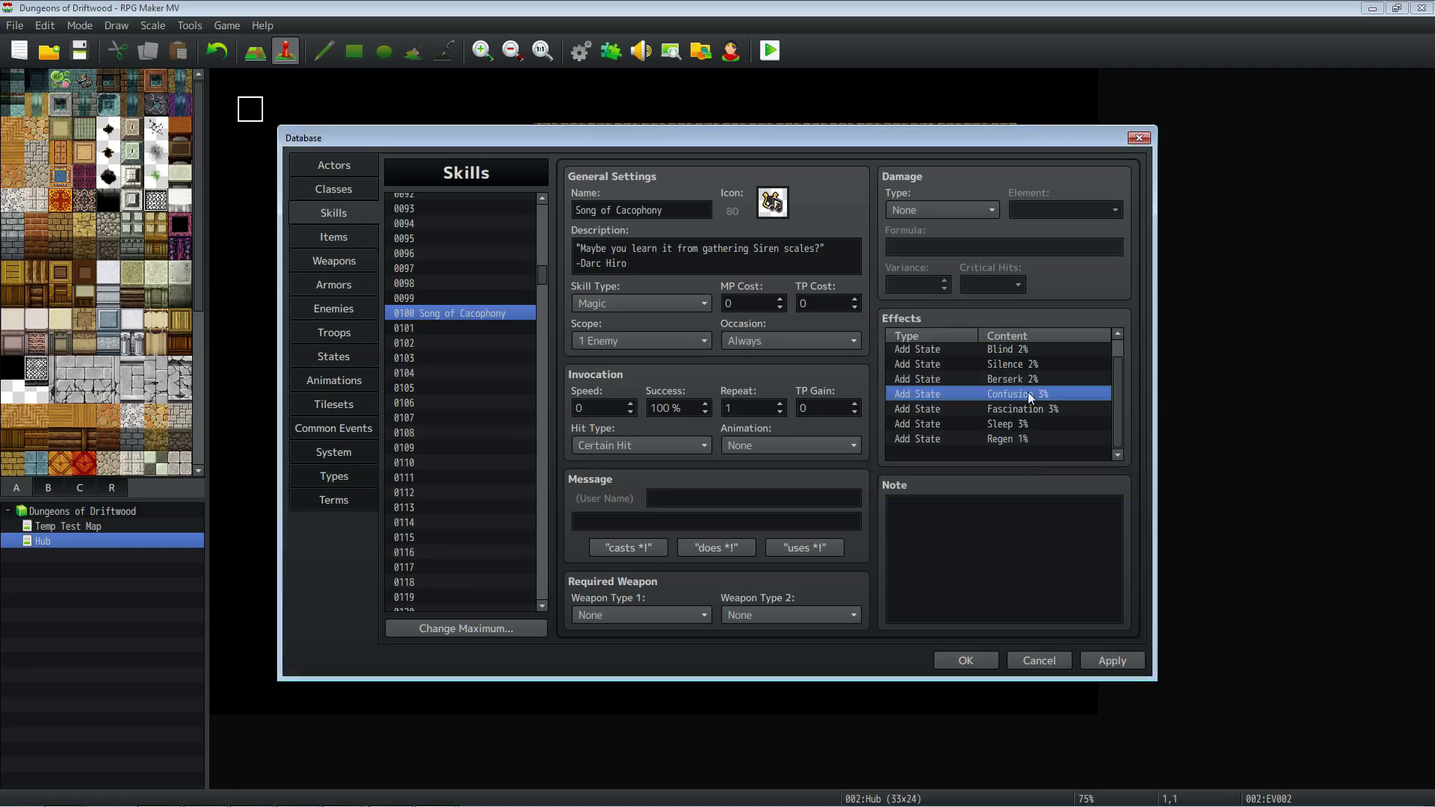
Set the chances of the Berserk and Silence state effects to 3%.
double_click(1025, 378)
text(3)
click(1036, 483)
double_click(1021, 364)
text(3)
click(1032, 480)
Set the chances of the Blind and Poison state effects to 3%.
scroll(1021, 364, up, 1)
double_click(1022, 364)
text(3)
click(1026, 483)
double_click(1012, 350)
text(3)
click(1028, 482)
scroll(1027, 465, down, 1)
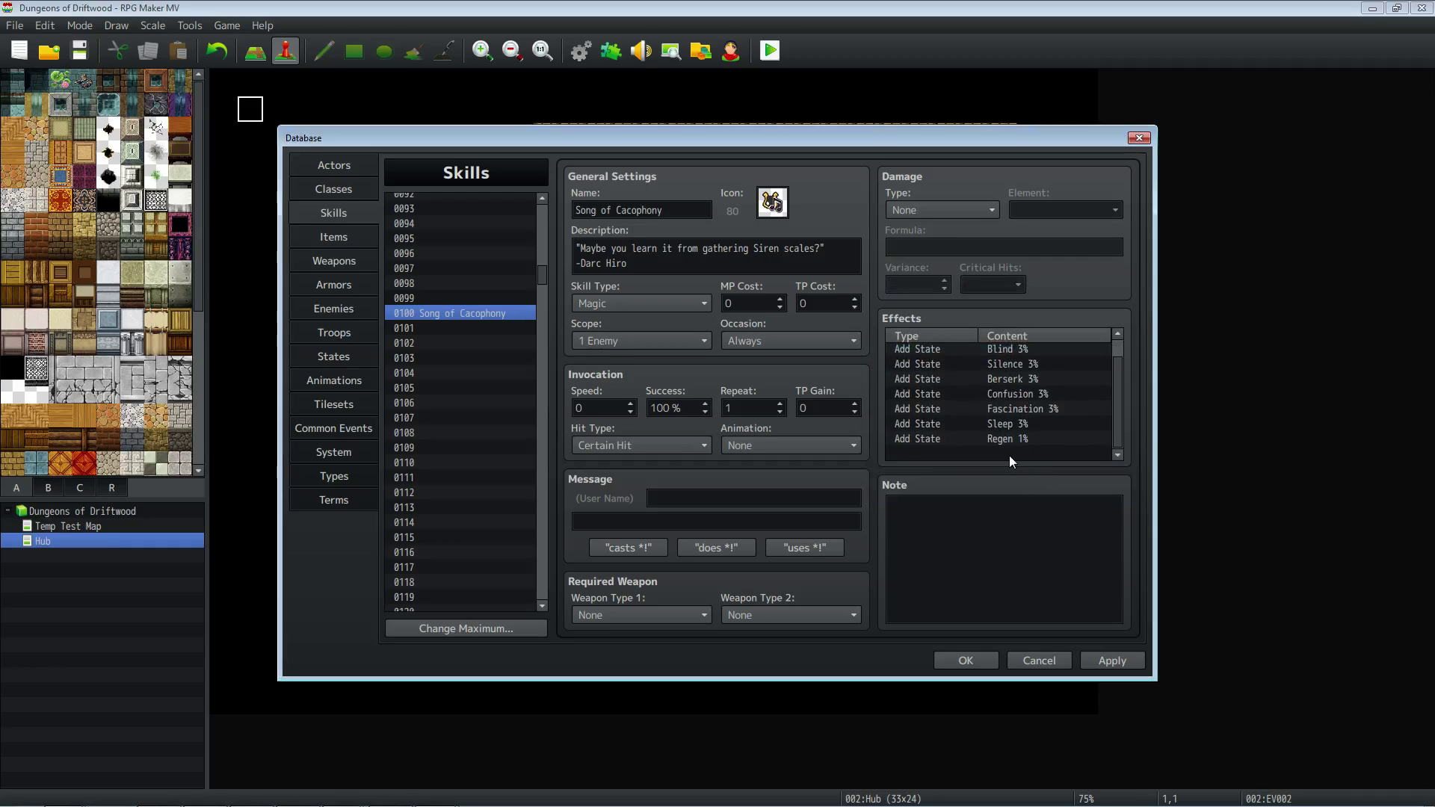
Add a Refresh state effect at 1% to Song of Cacophony.
double_click(1007, 453)
click(950, 296)
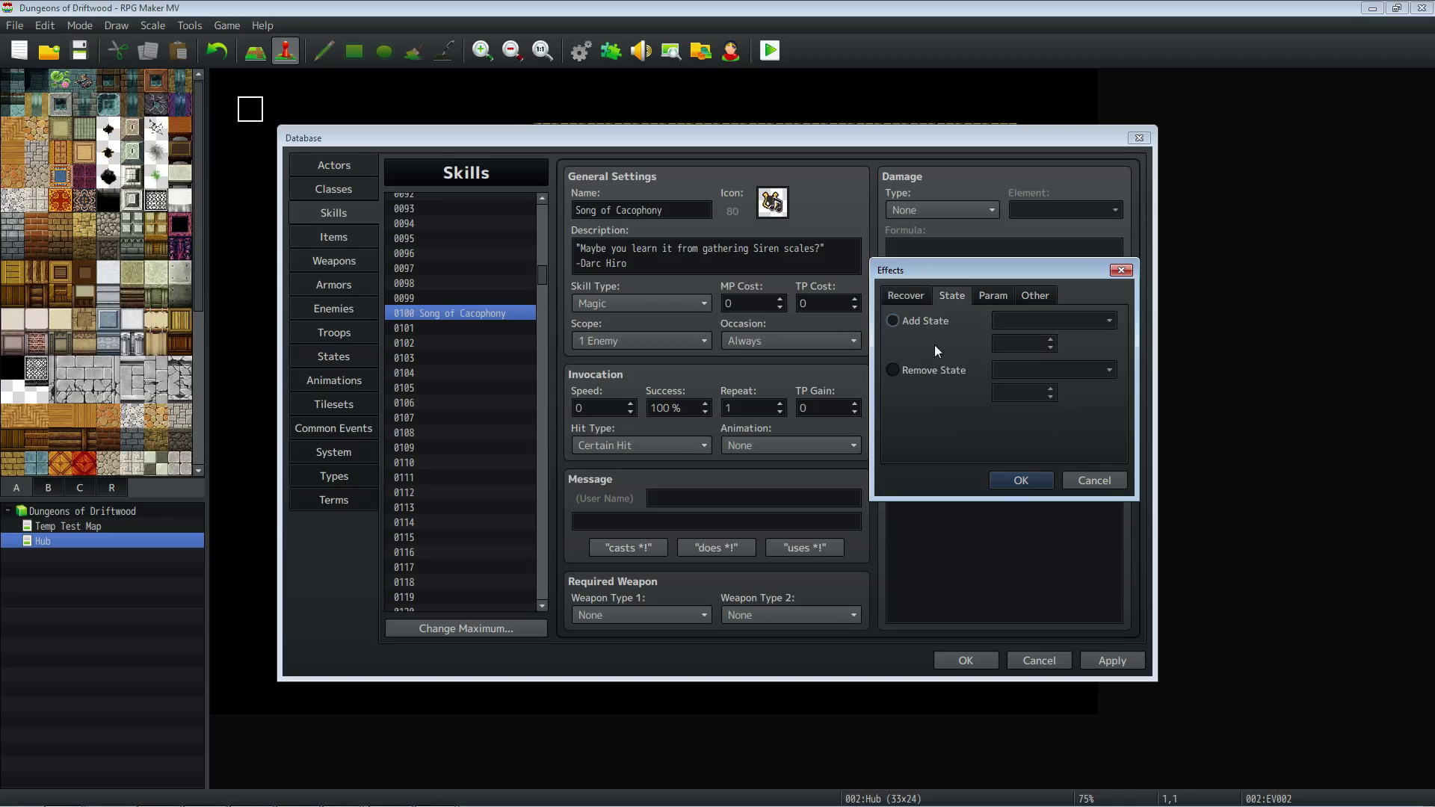
click(1001, 321)
click(1004, 321)
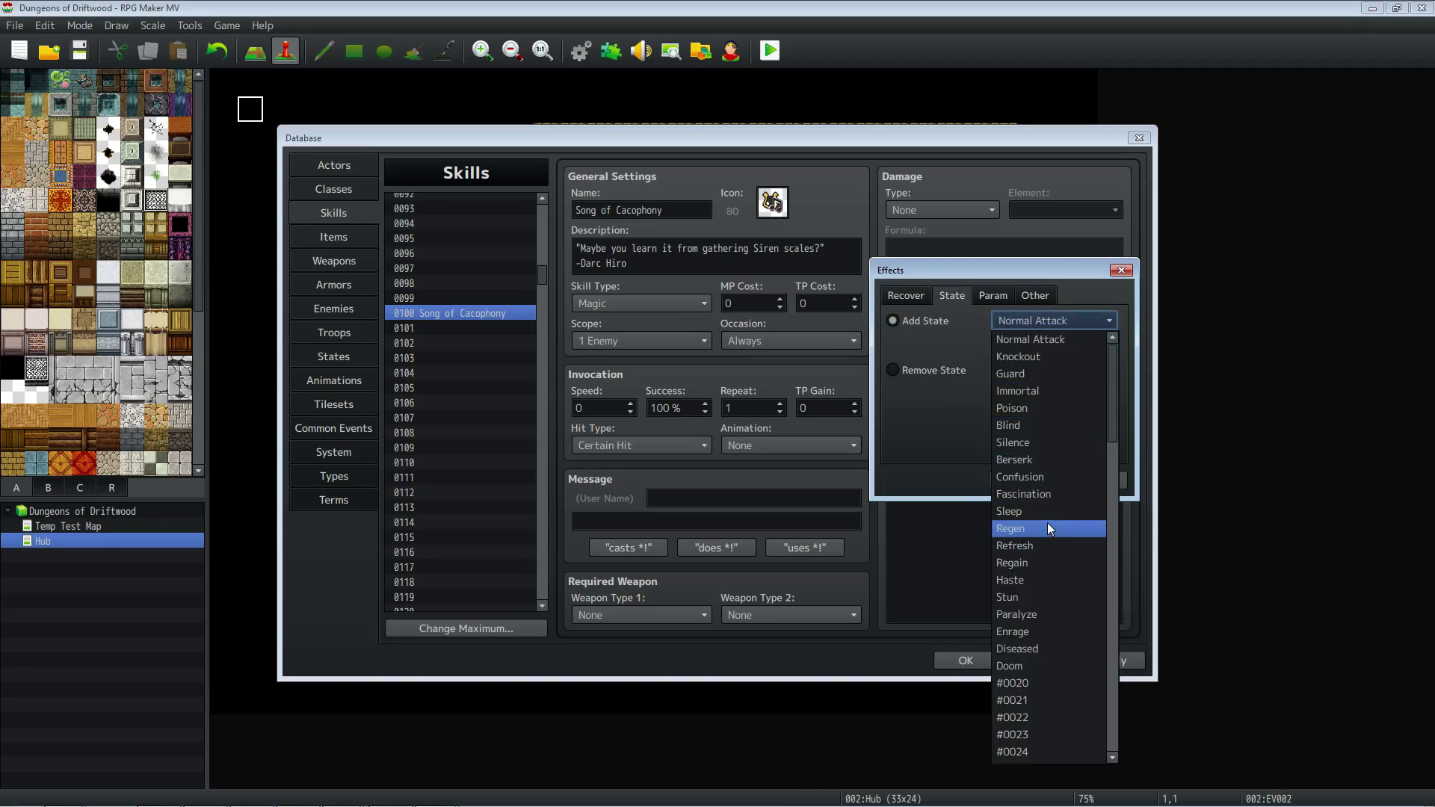
click(1016, 545)
double_click(1018, 344)
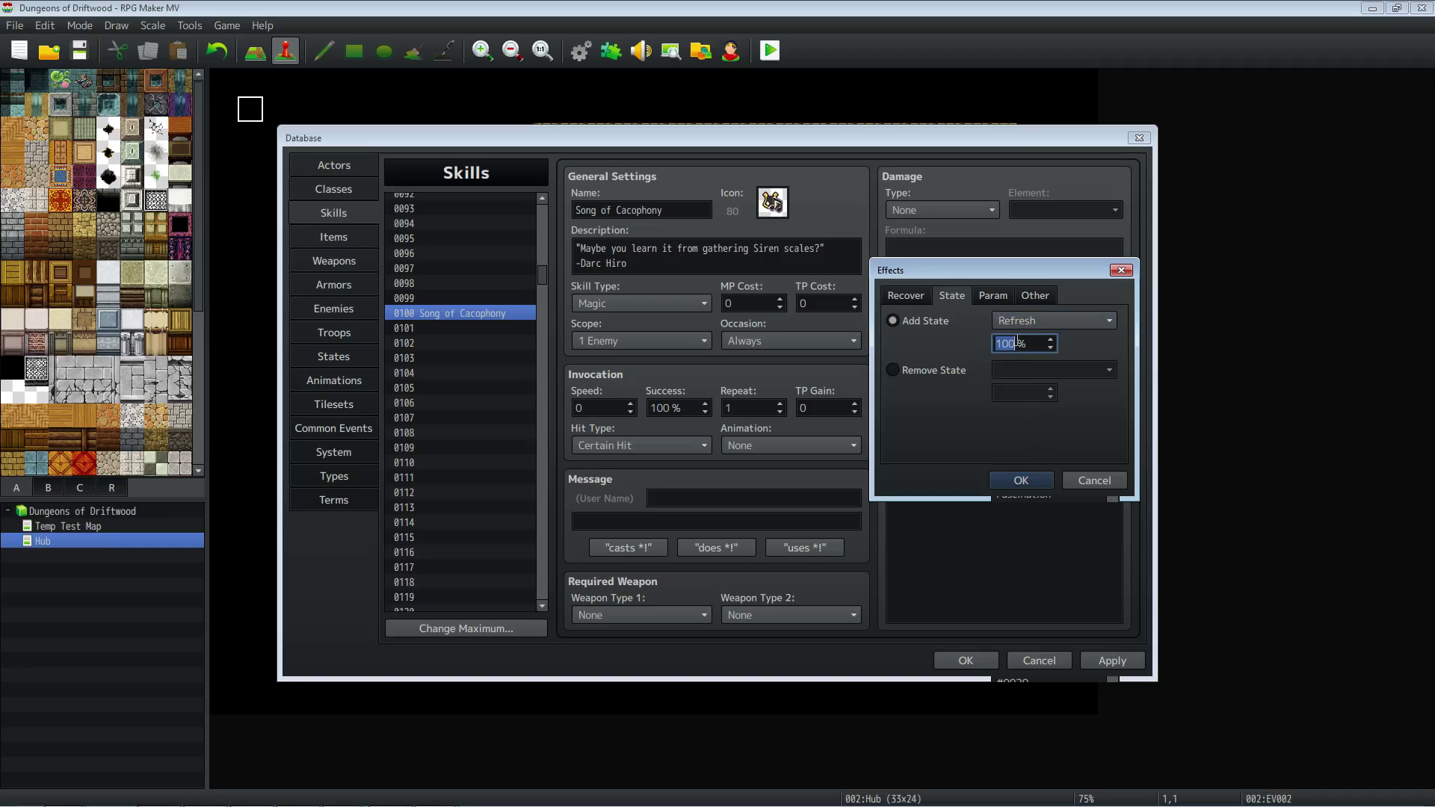
click(1021, 481)
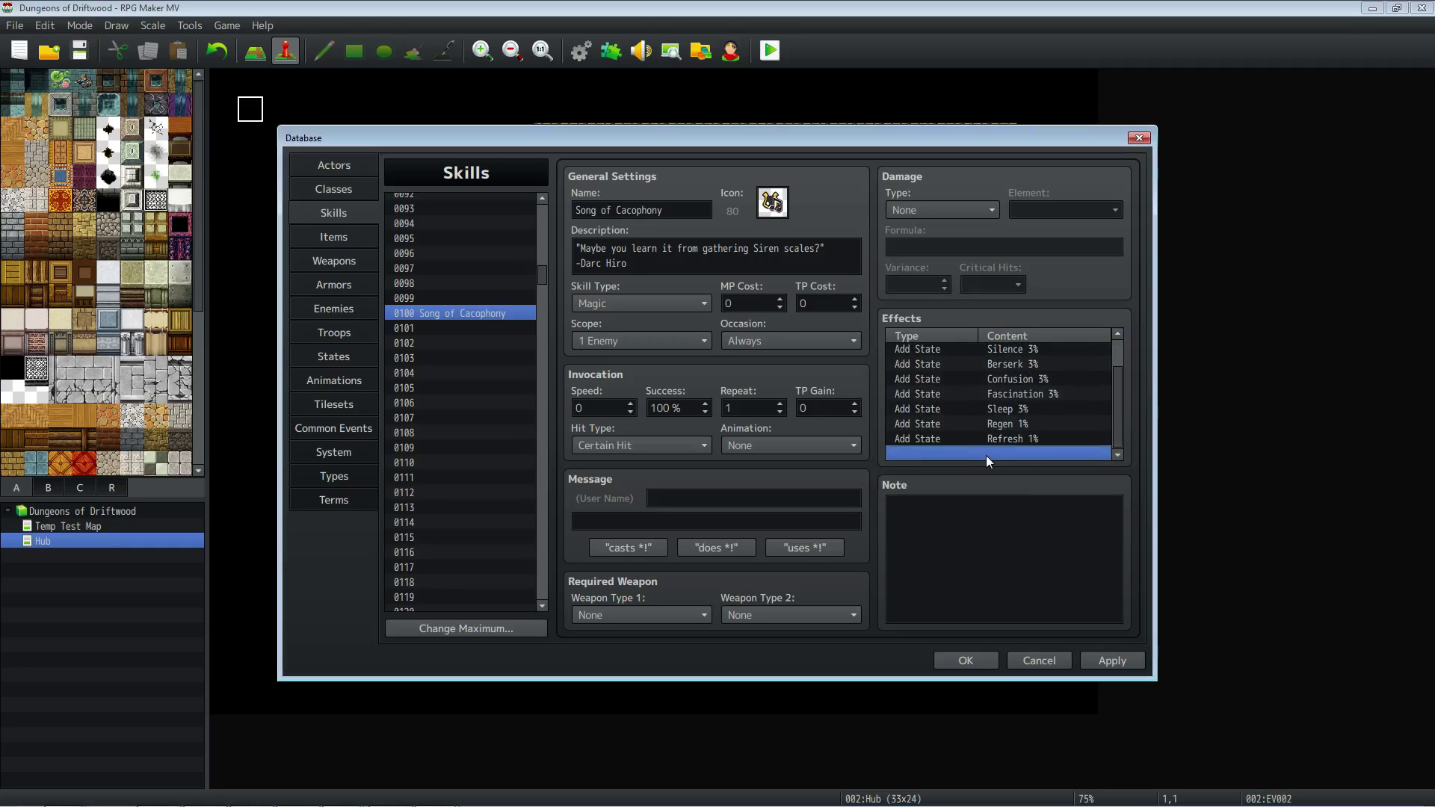
Add a Regain state effect at 1% to Song of Cacophony.
double_click(980, 445)
click(951, 296)
click(892, 321)
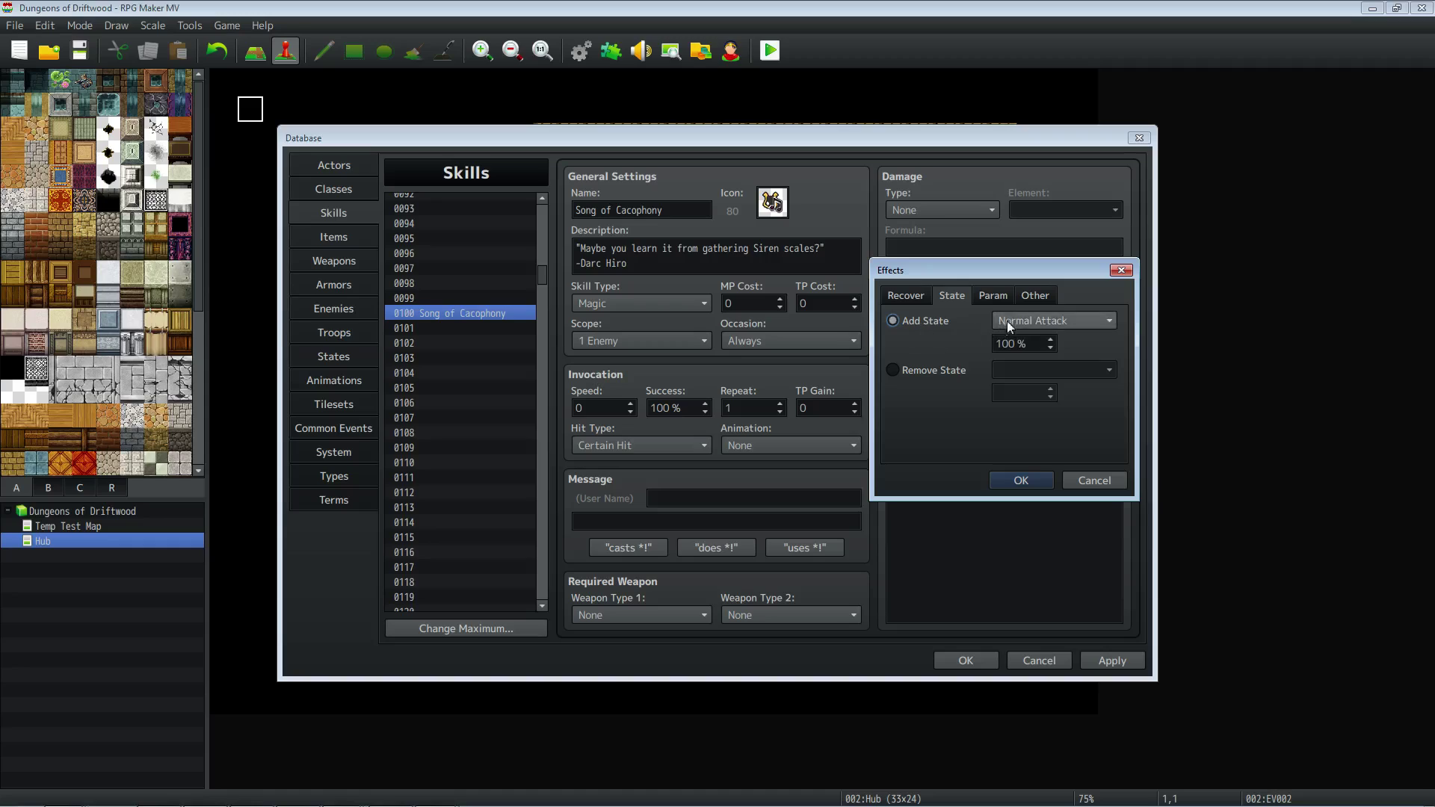
click(1053, 321)
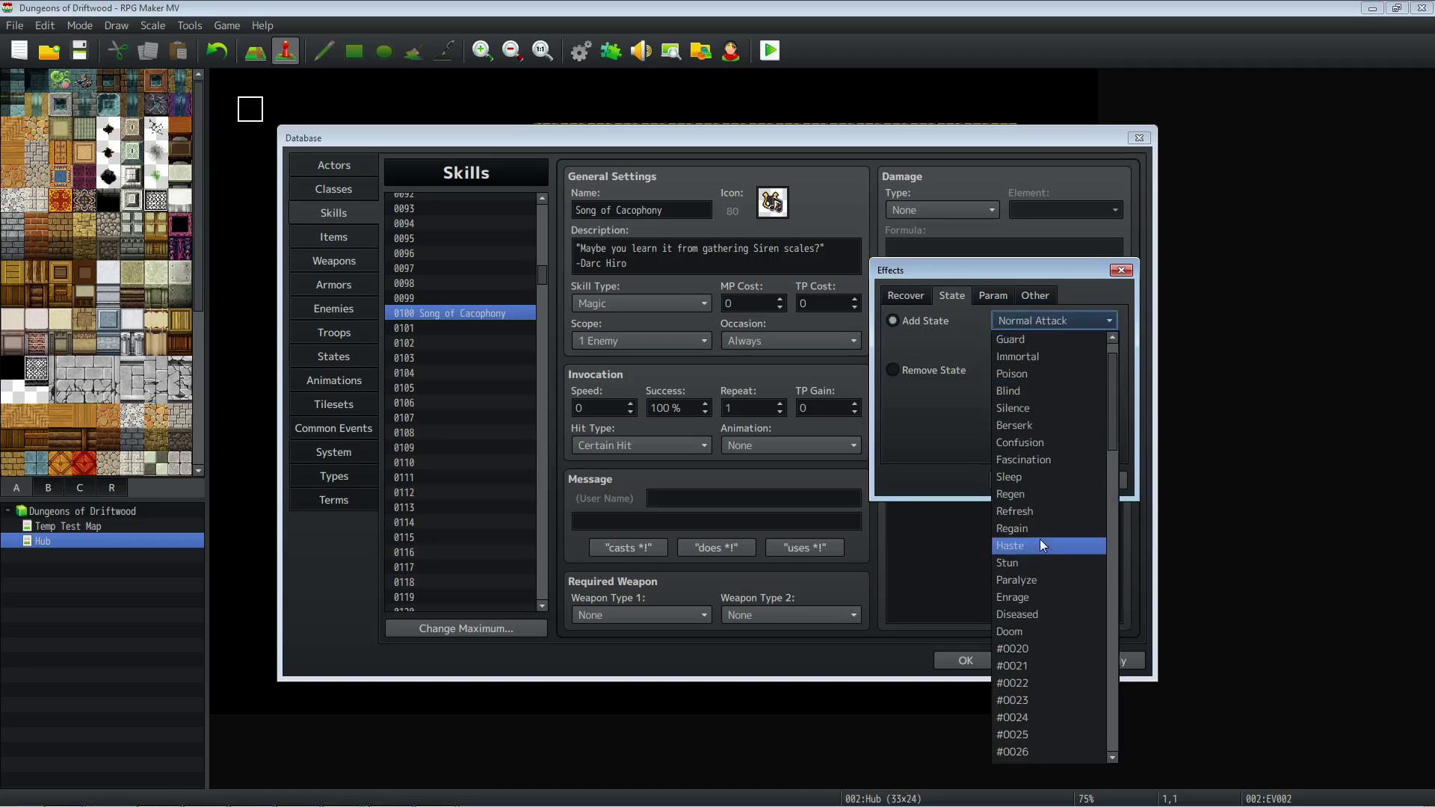
click(1036, 527)
double_click(1009, 344)
text(1)
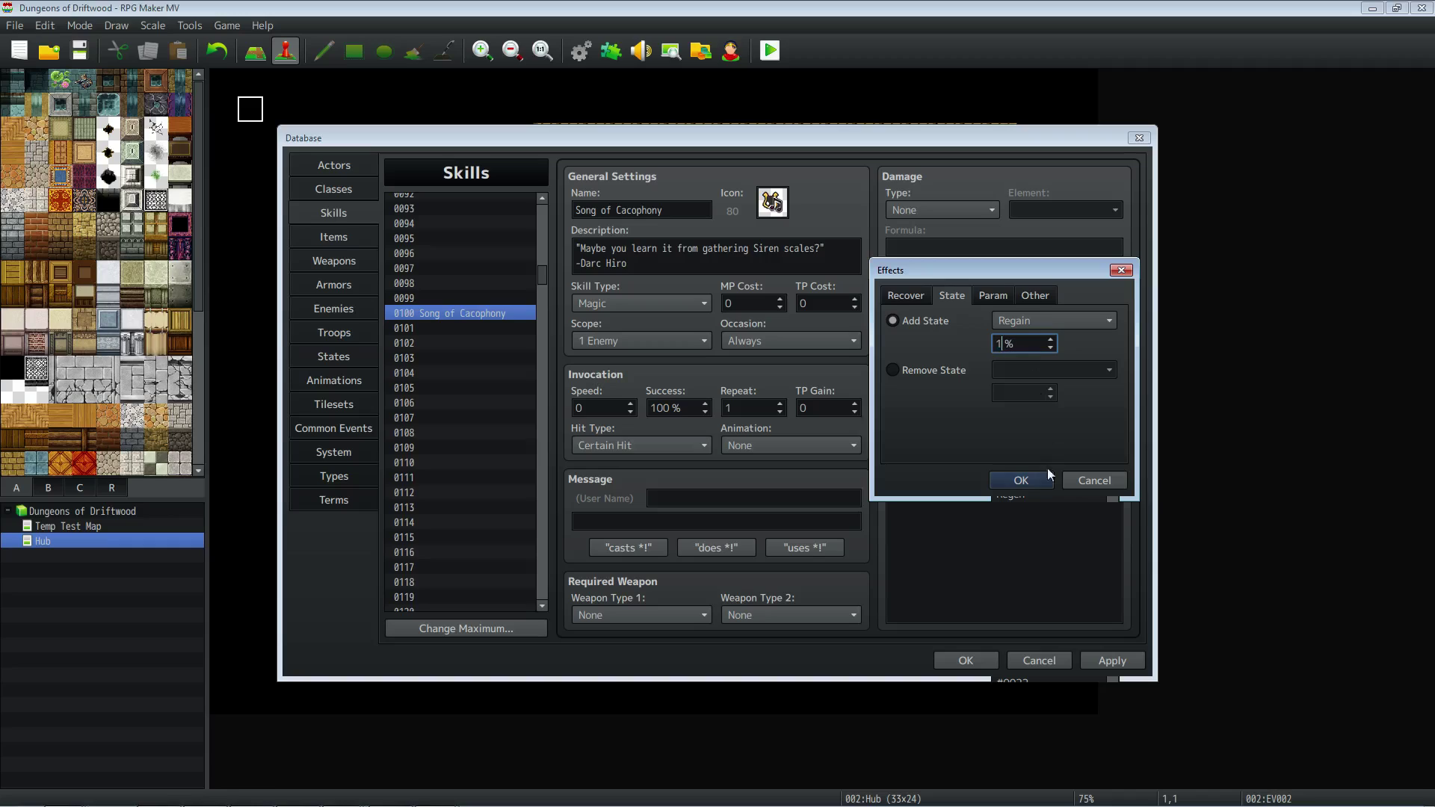
click(1045, 478)
scroll(1001, 441, down, 1)
click(1007, 414)
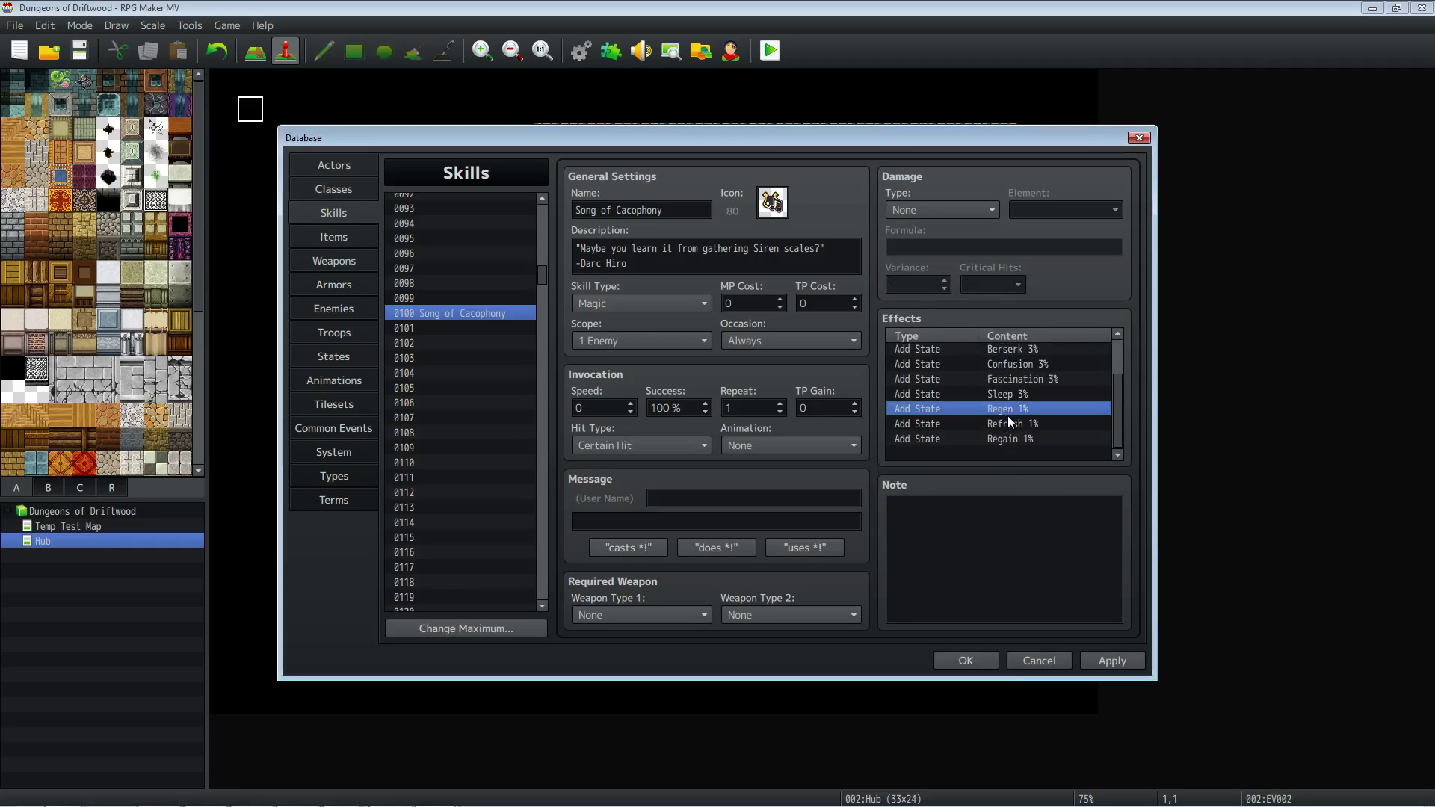
click(1024, 395)
scroll(1026, 391, up, 3)
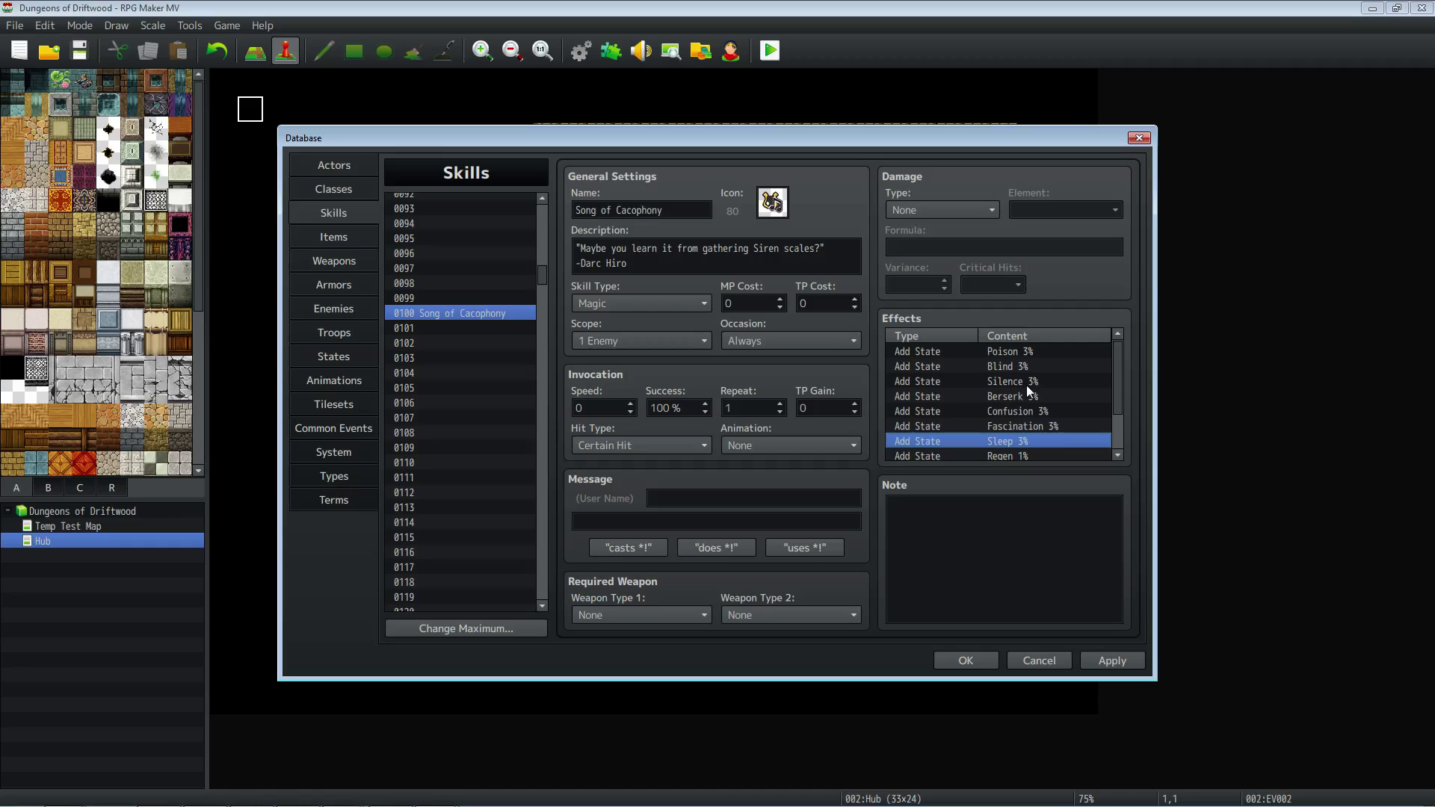
click(1021, 364)
Add a Haste state effect at 1% to Song of Cacophony.
scroll(1039, 408, down, 3)
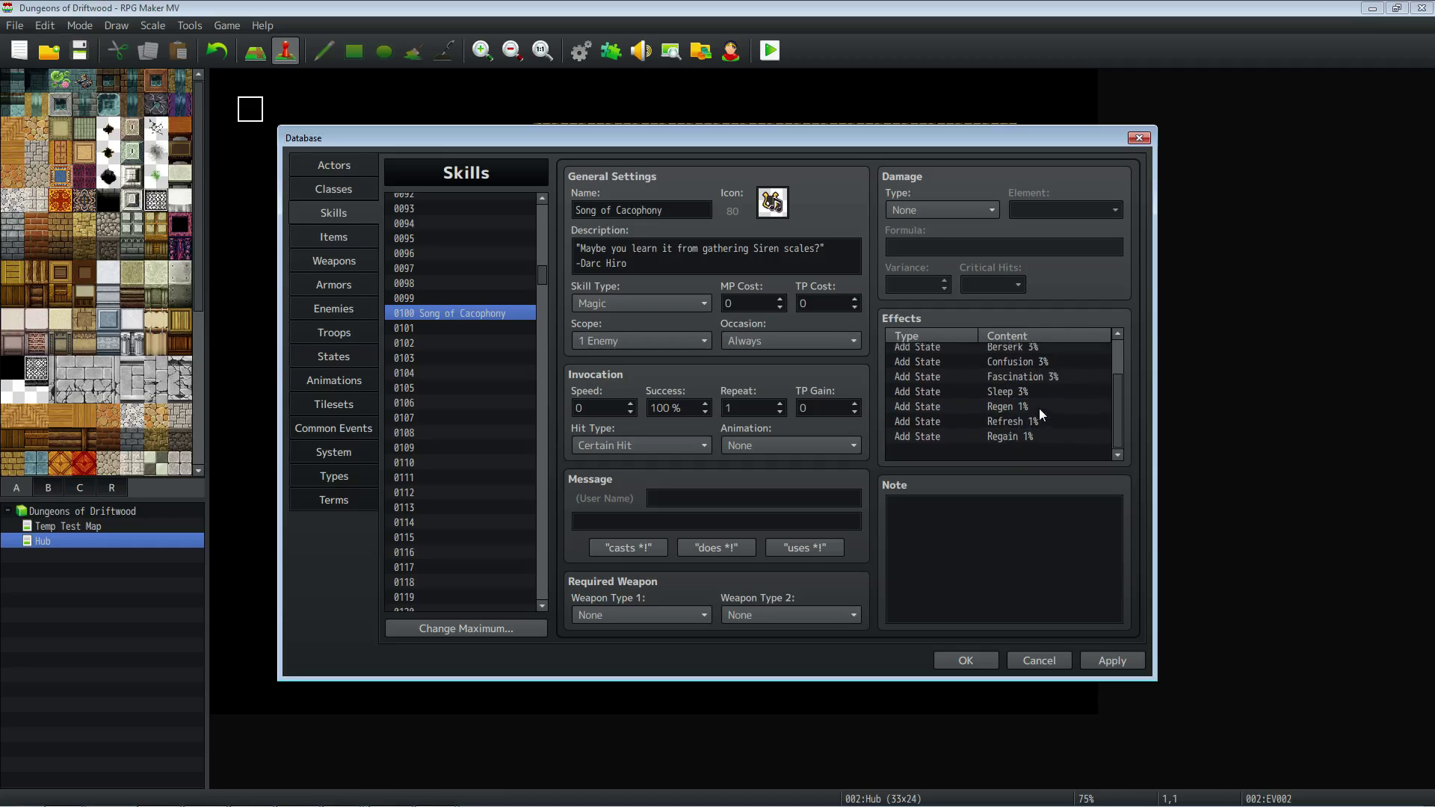
double_click(1017, 451)
click(953, 296)
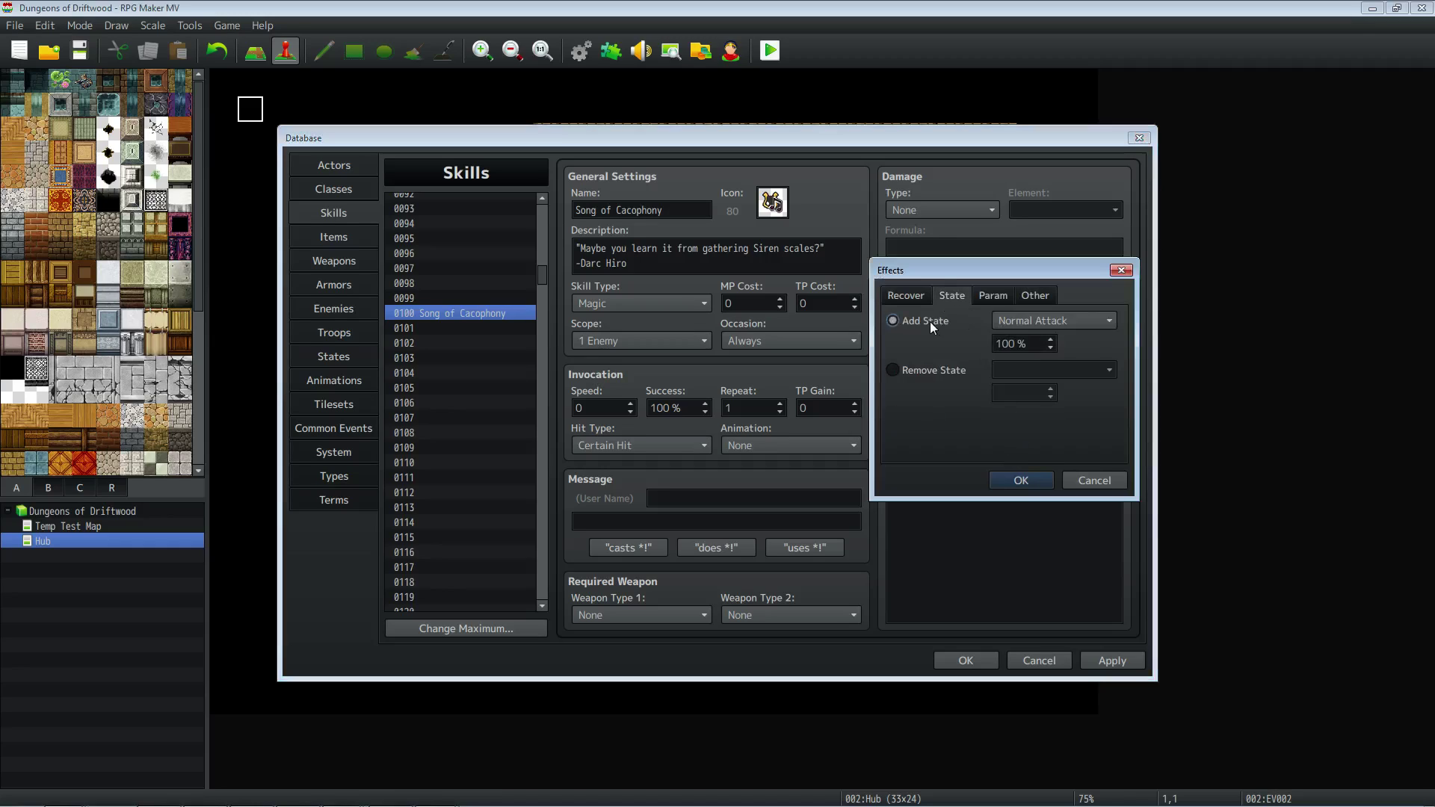
click(930, 321)
click(1062, 321)
scroll(1042, 374, down, 1)
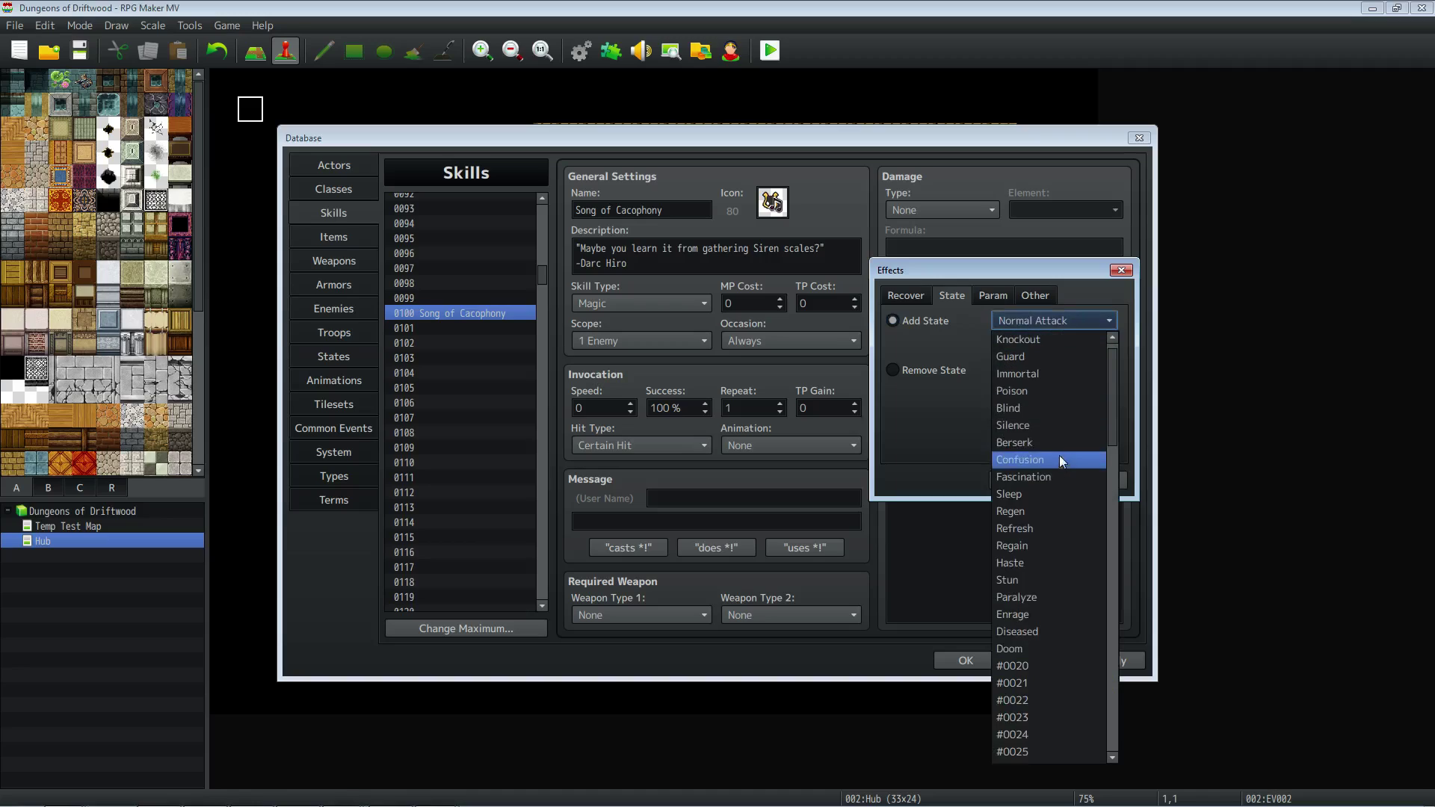
click(1039, 563)
double_click(1013, 344)
text(1)
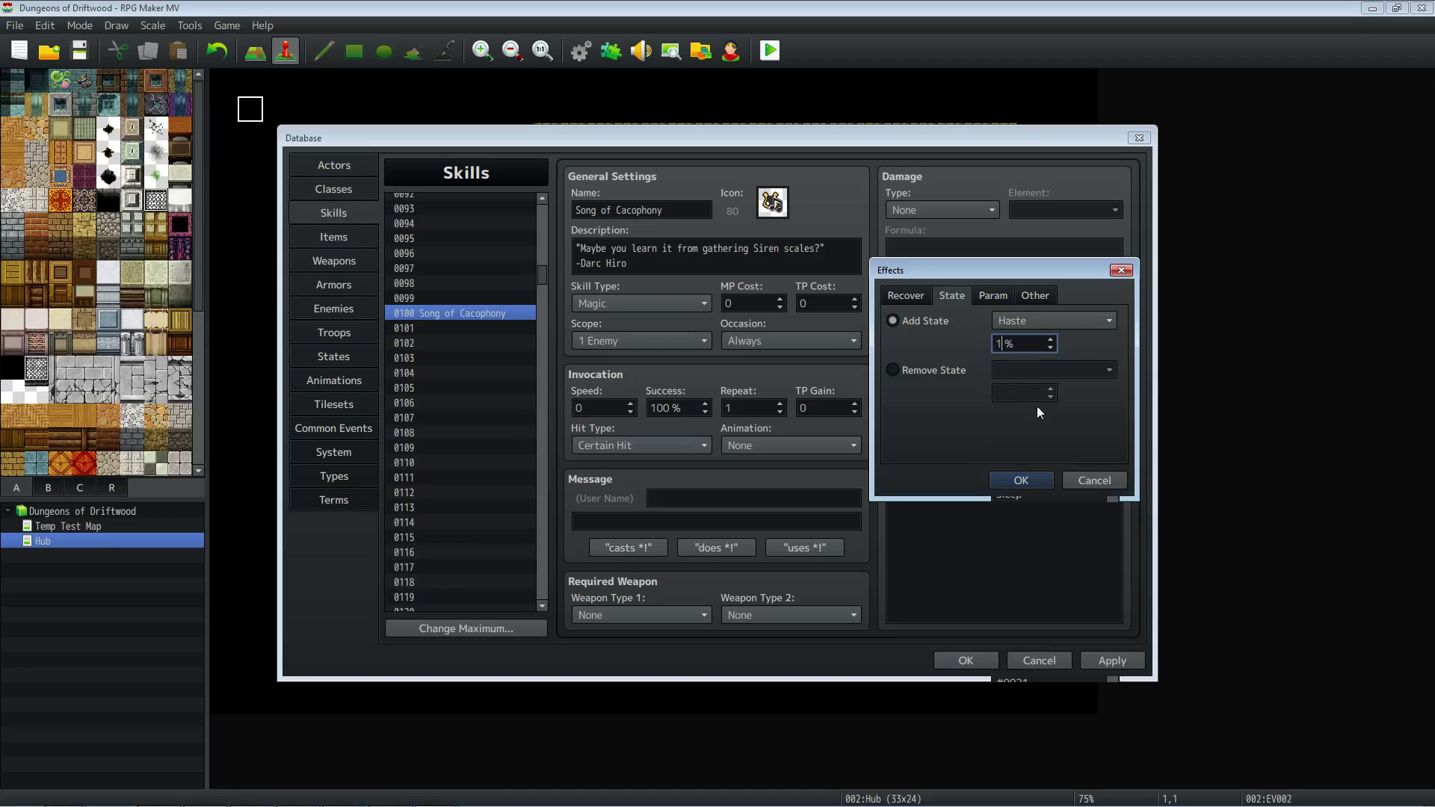
click(1016, 480)
Add a Stun state effect at 3% to Song of Cacophony.
scroll(1002, 429, down, 2)
double_click(994, 450)
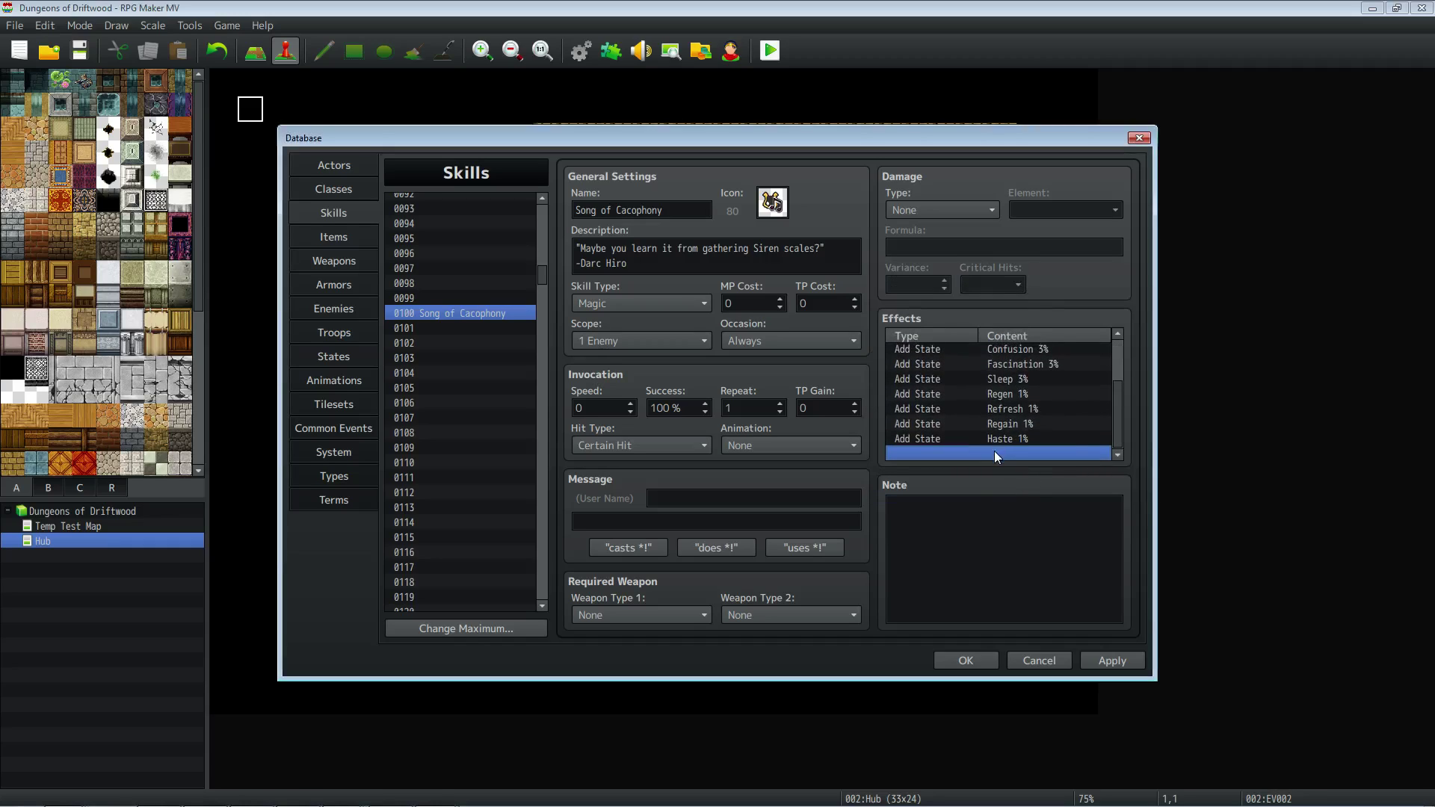
click(947, 298)
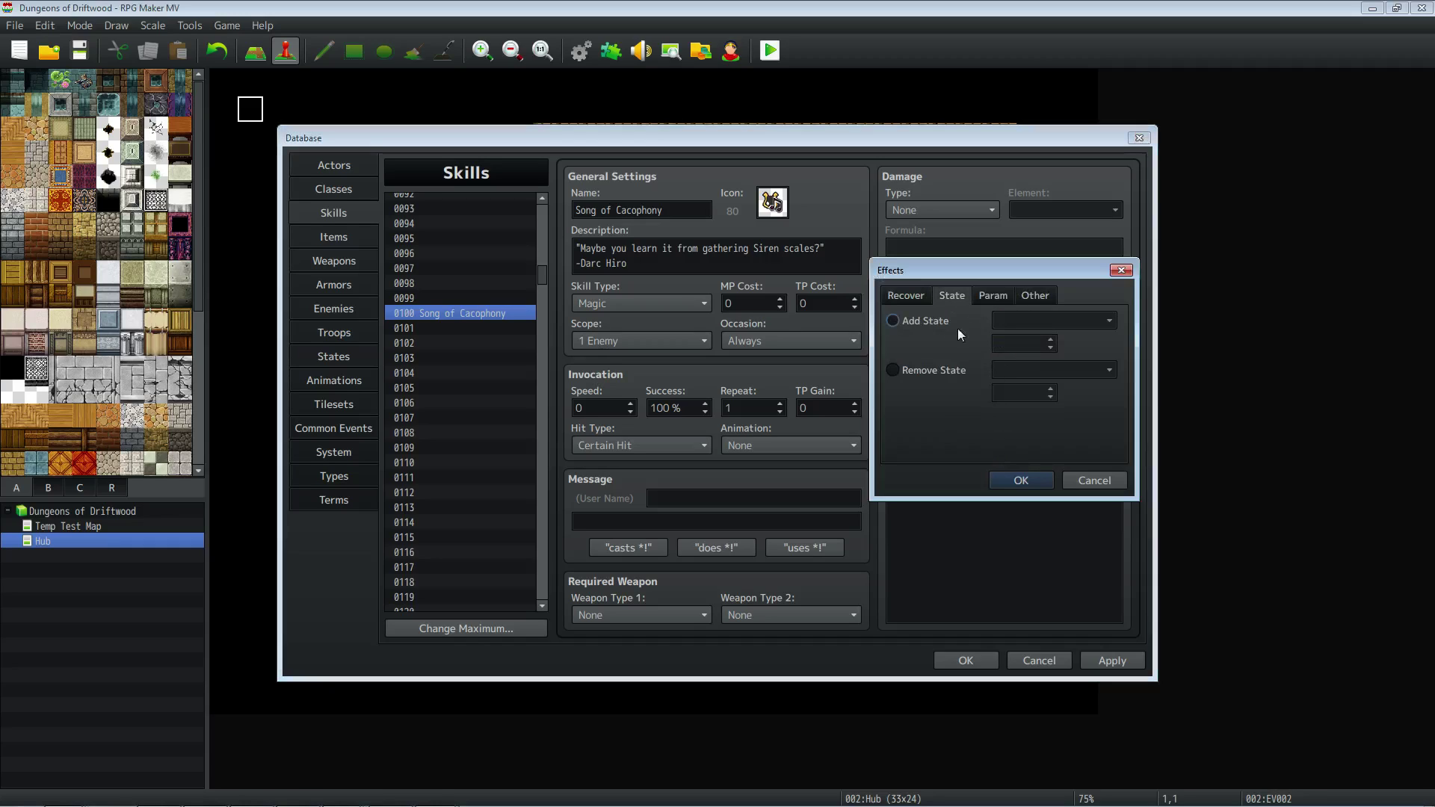
click(1035, 321)
click(1042, 595)
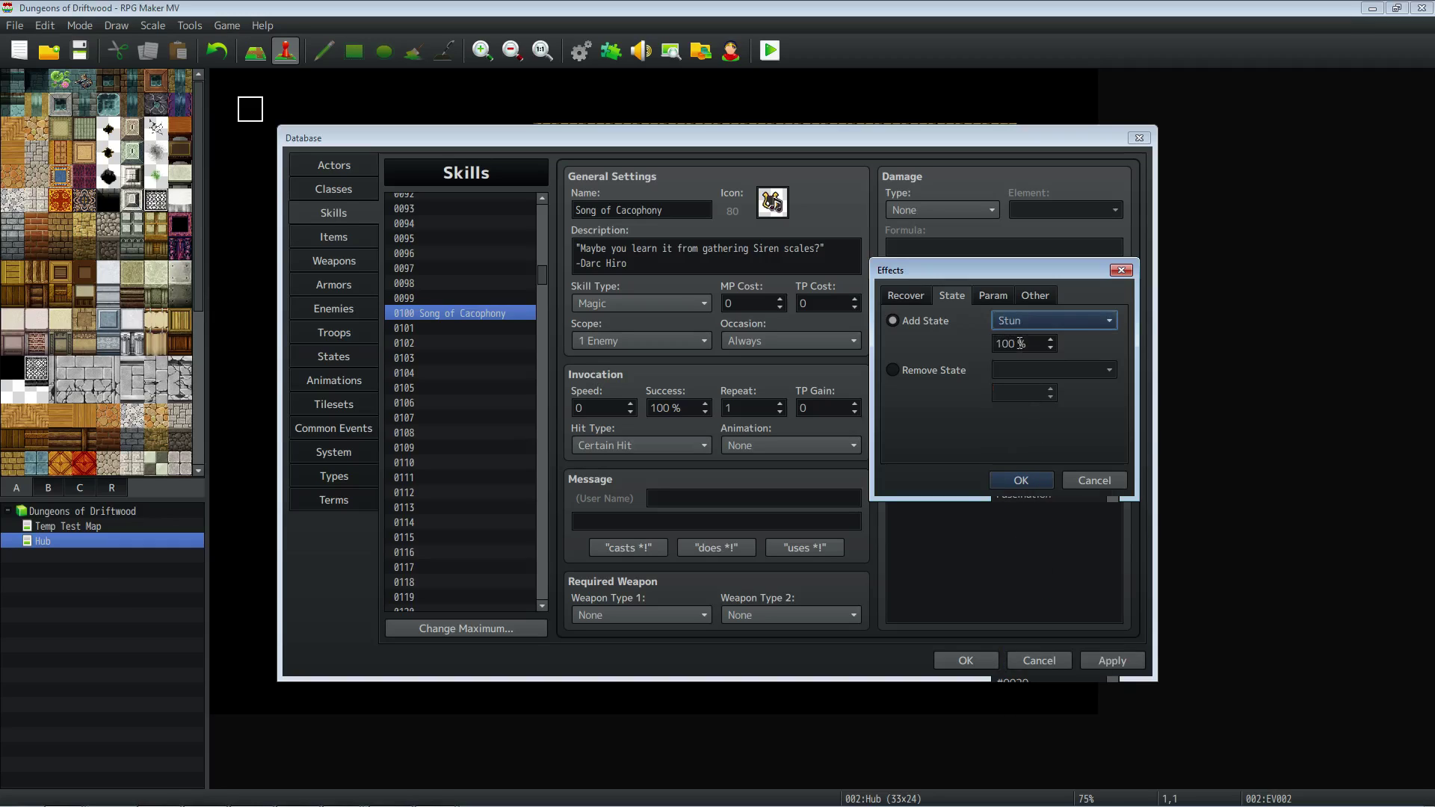
double_click(1022, 344)
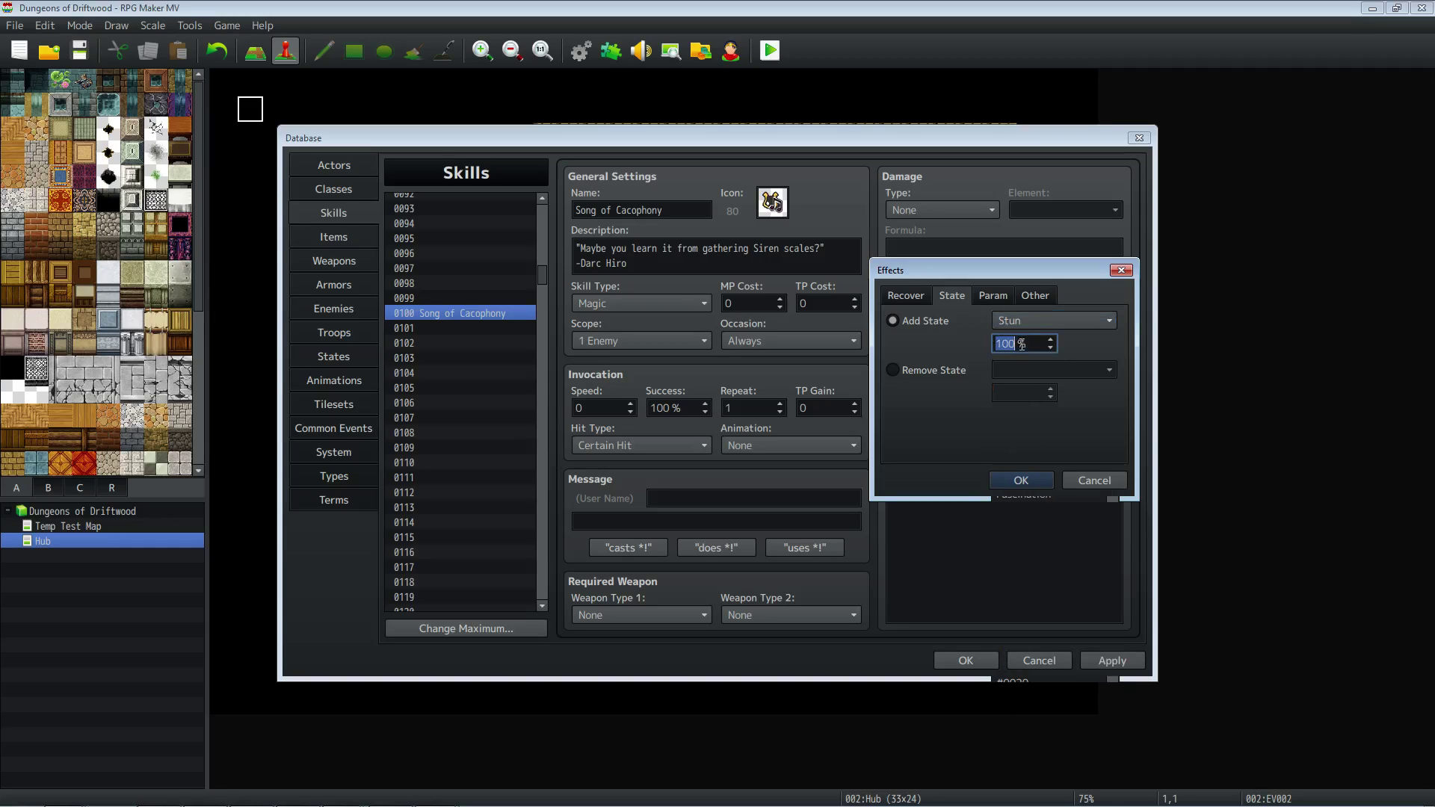
text(3)
click(1022, 481)
Add a Paralyze state effect at 3% to Song of Cacophony.
scroll(1018, 442, down, 2)
drag(1018, 378, 1018, 378)
double_click(1000, 453)
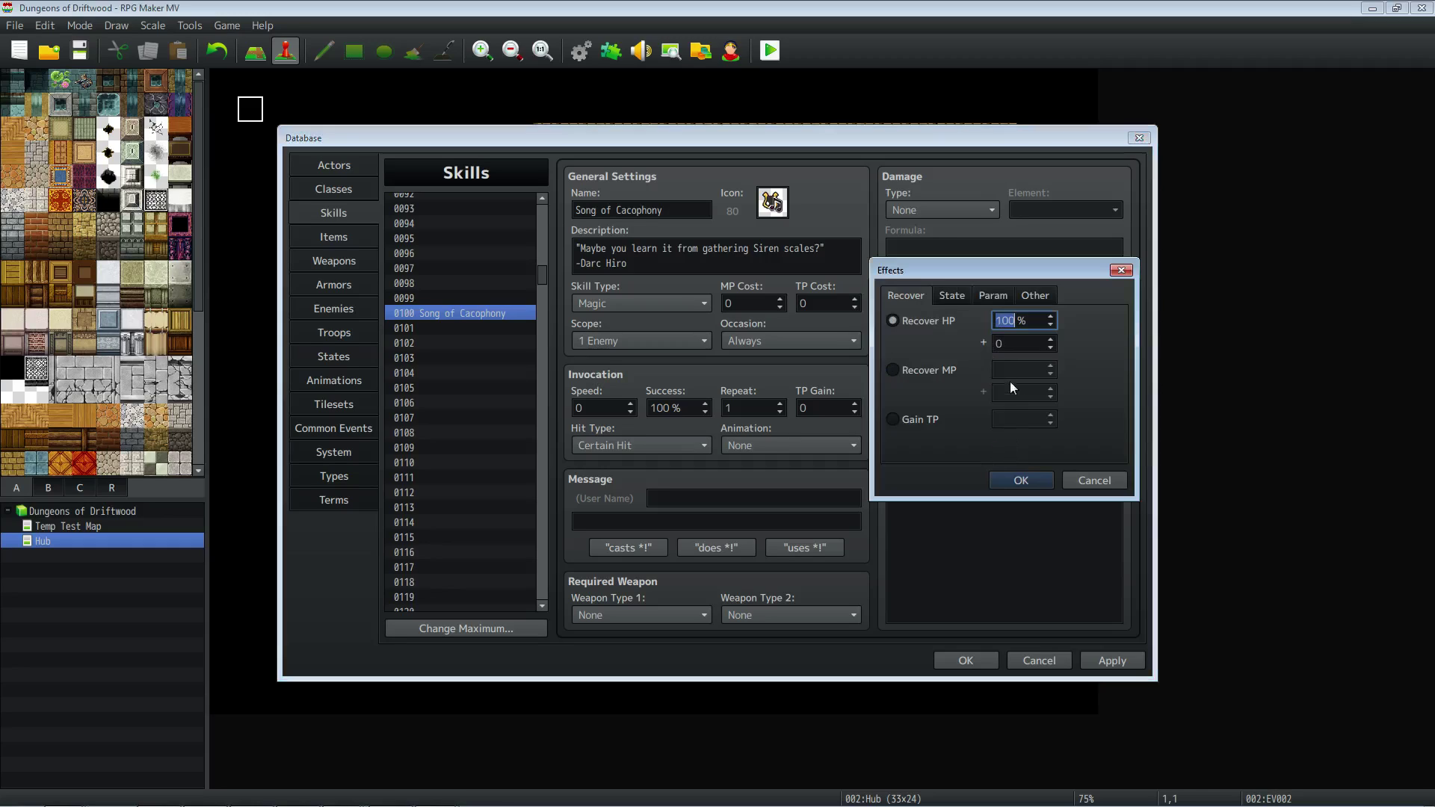
click(952, 295)
click(927, 320)
click(1050, 320)
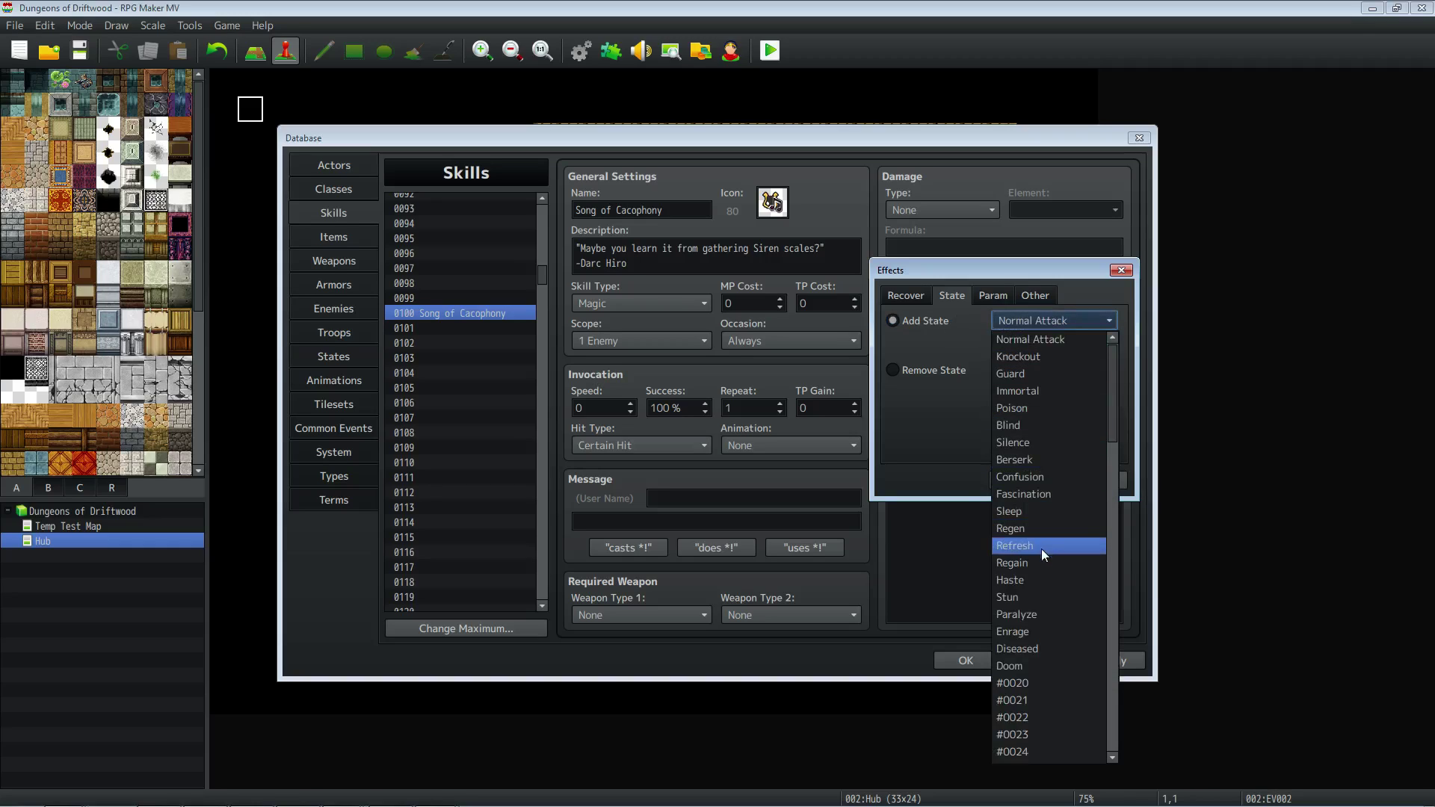
click(1042, 616)
double_click(1014, 343)
text(3)
click(1027, 479)
Add an Enrage state effect at 1% to Song of Cacophony.
click(1026, 450)
drag(1025, 439, 1026, 376)
double_click(1024, 451)
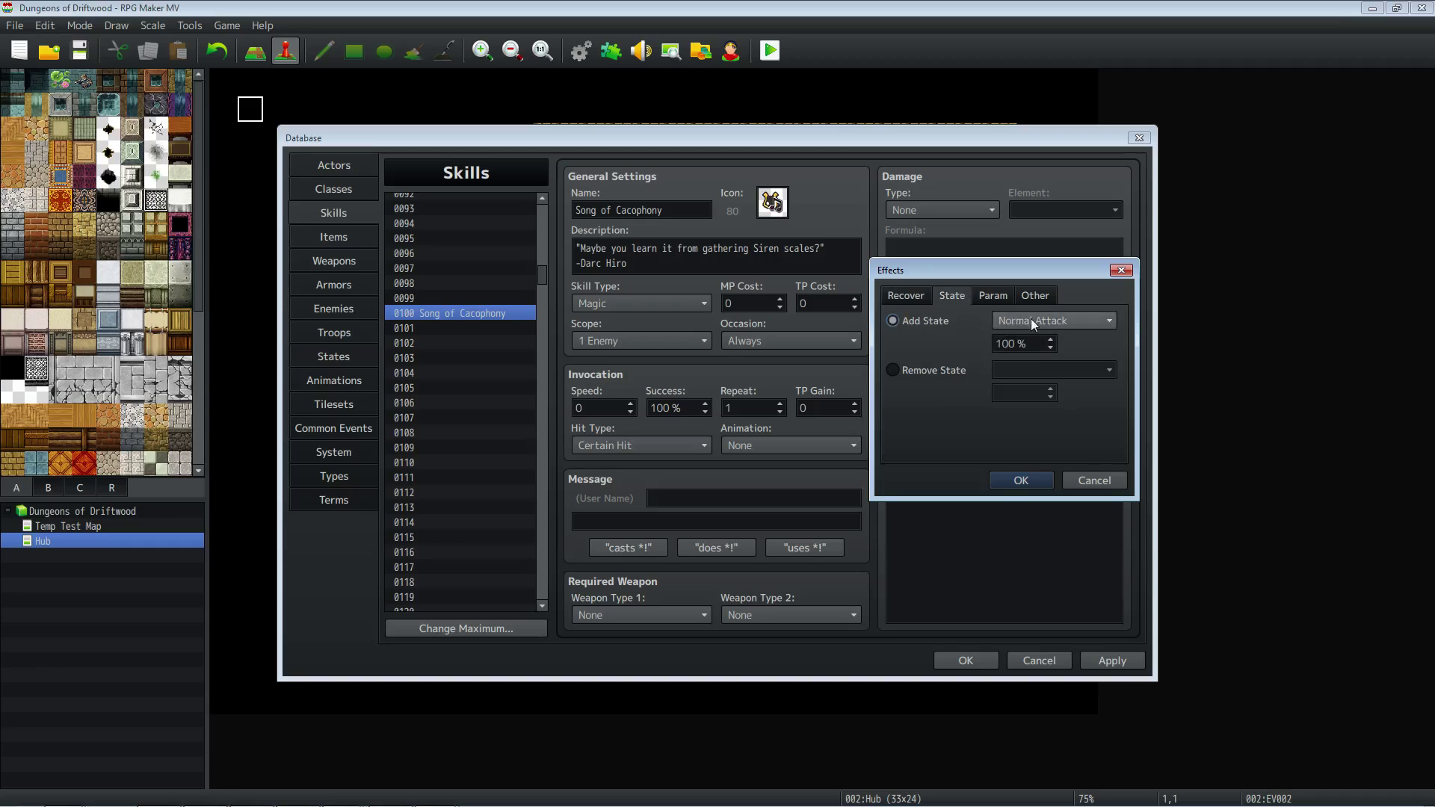
click(1032, 320)
scroll(1042, 558, down, 2)
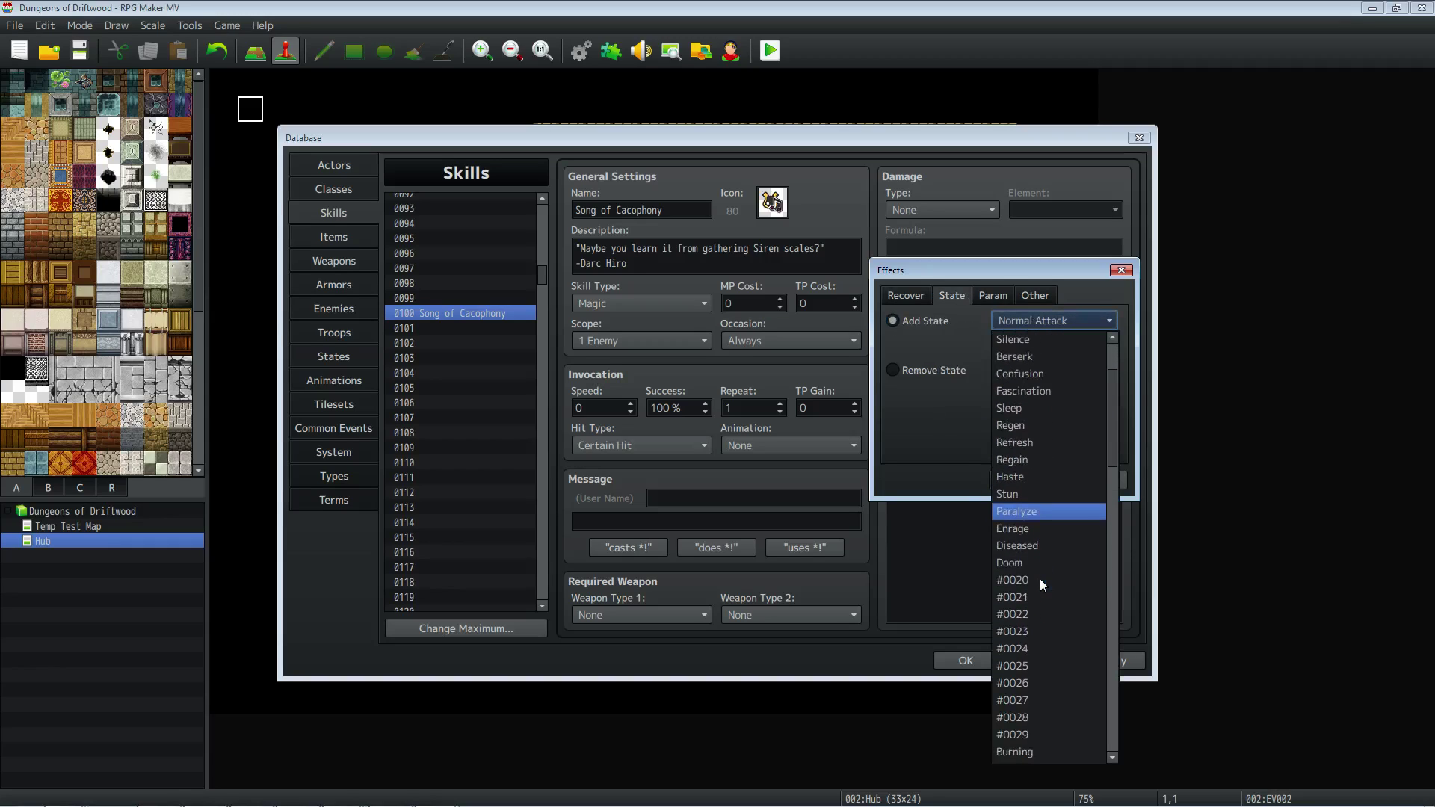
click(1047, 528)
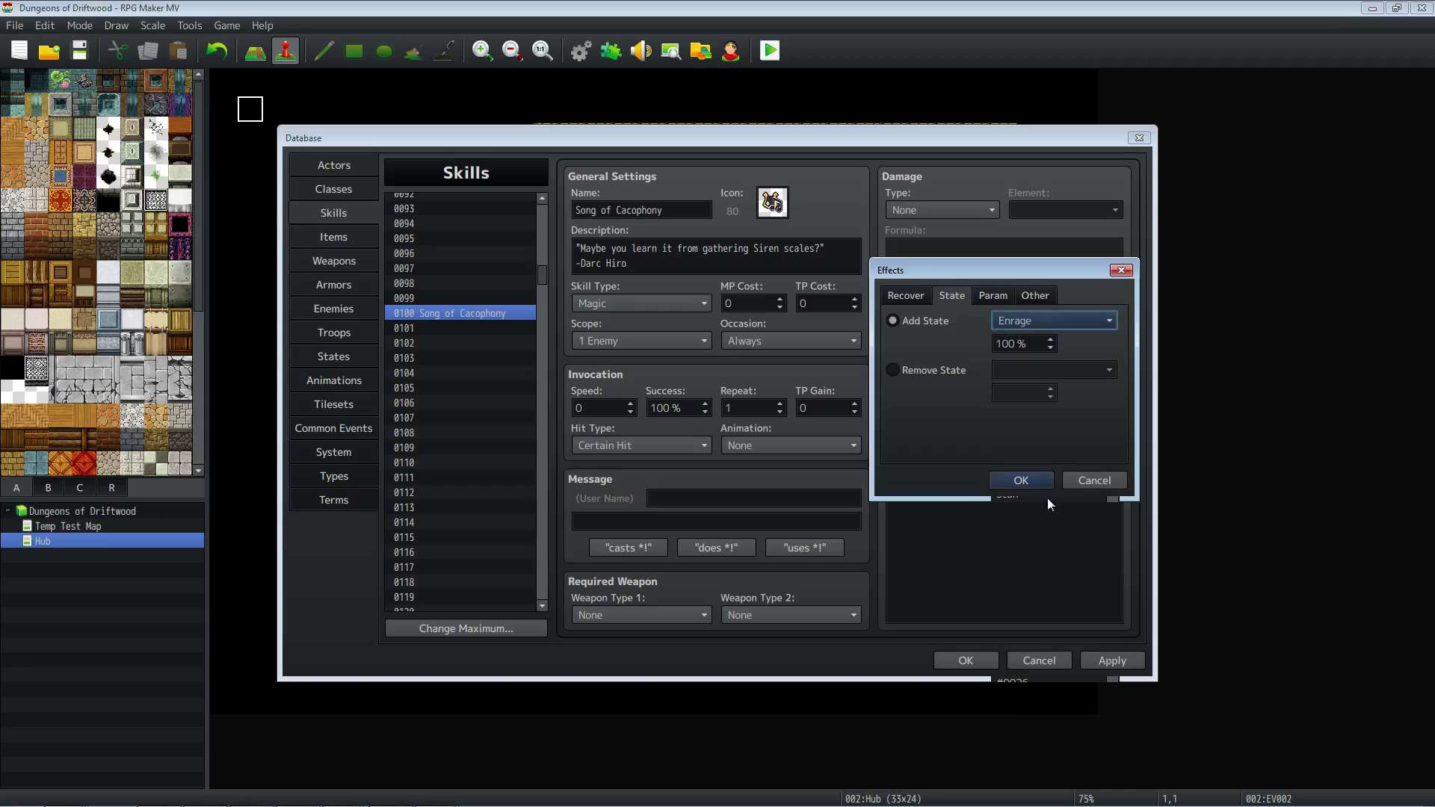
double_click(1020, 345)
text(1)
click(1025, 478)
Add a Diseased state effect at 3% to Song of Cacophony.
double_click(1012, 450)
click(973, 301)
click(979, 319)
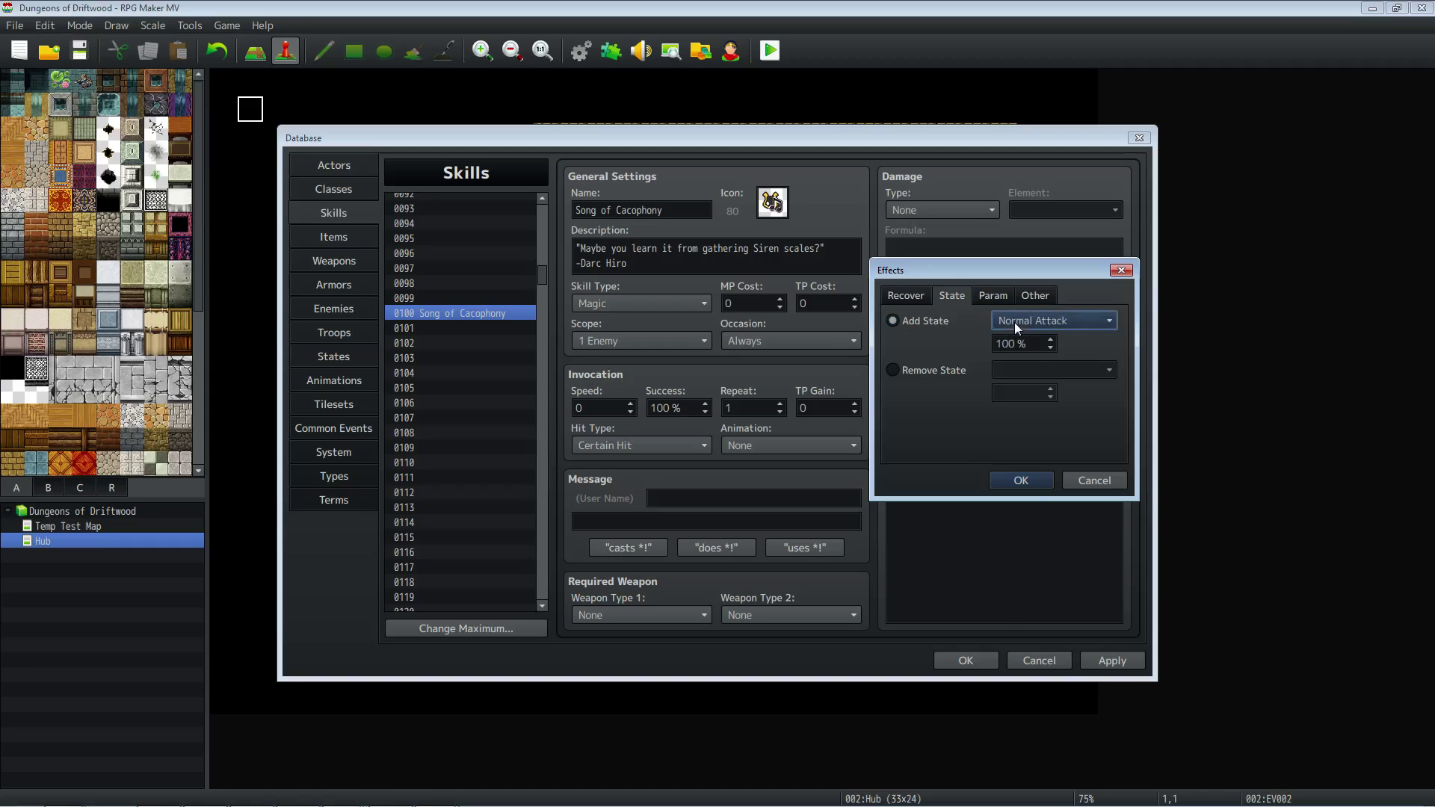
click(1015, 322)
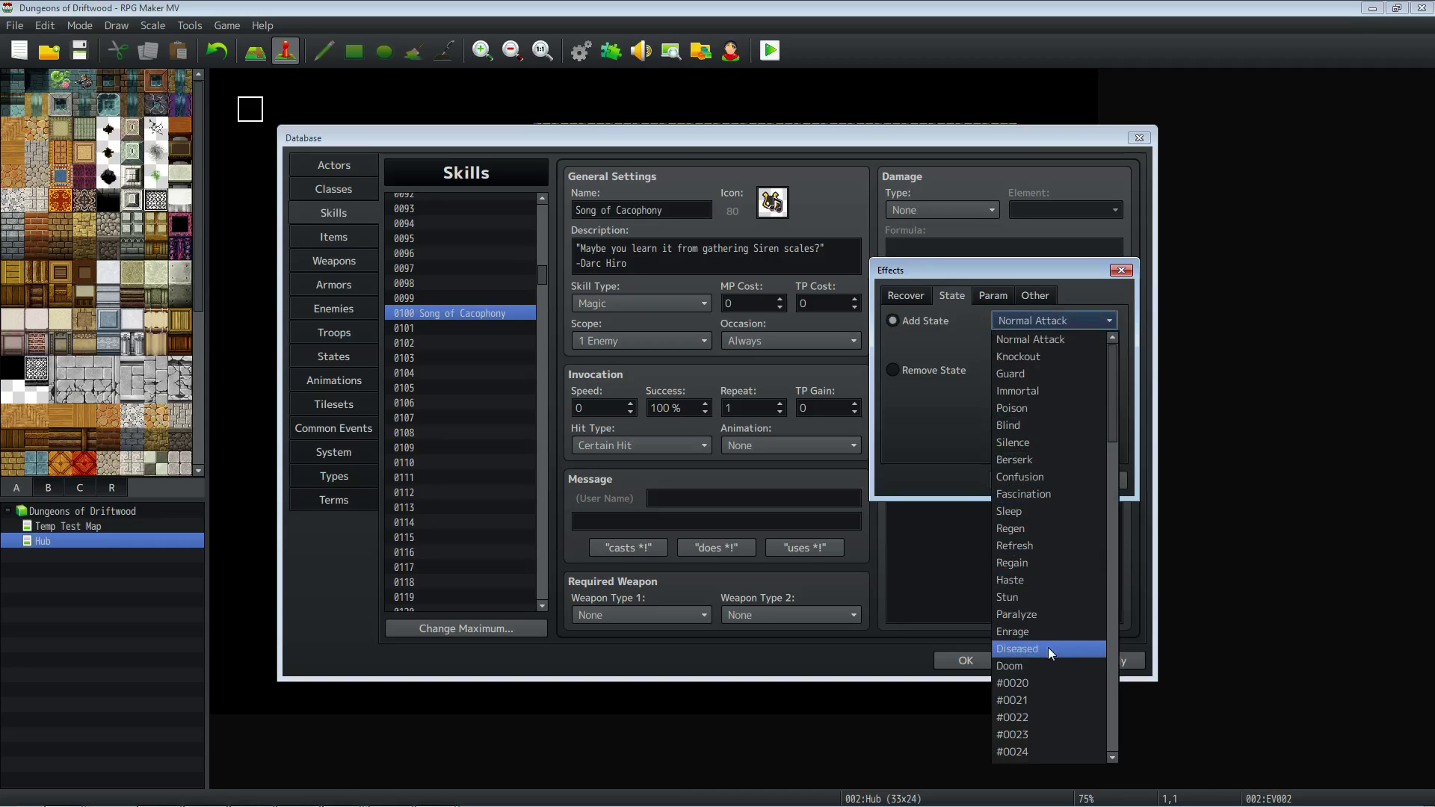
click(1016, 648)
double_click(1011, 346)
text(3)
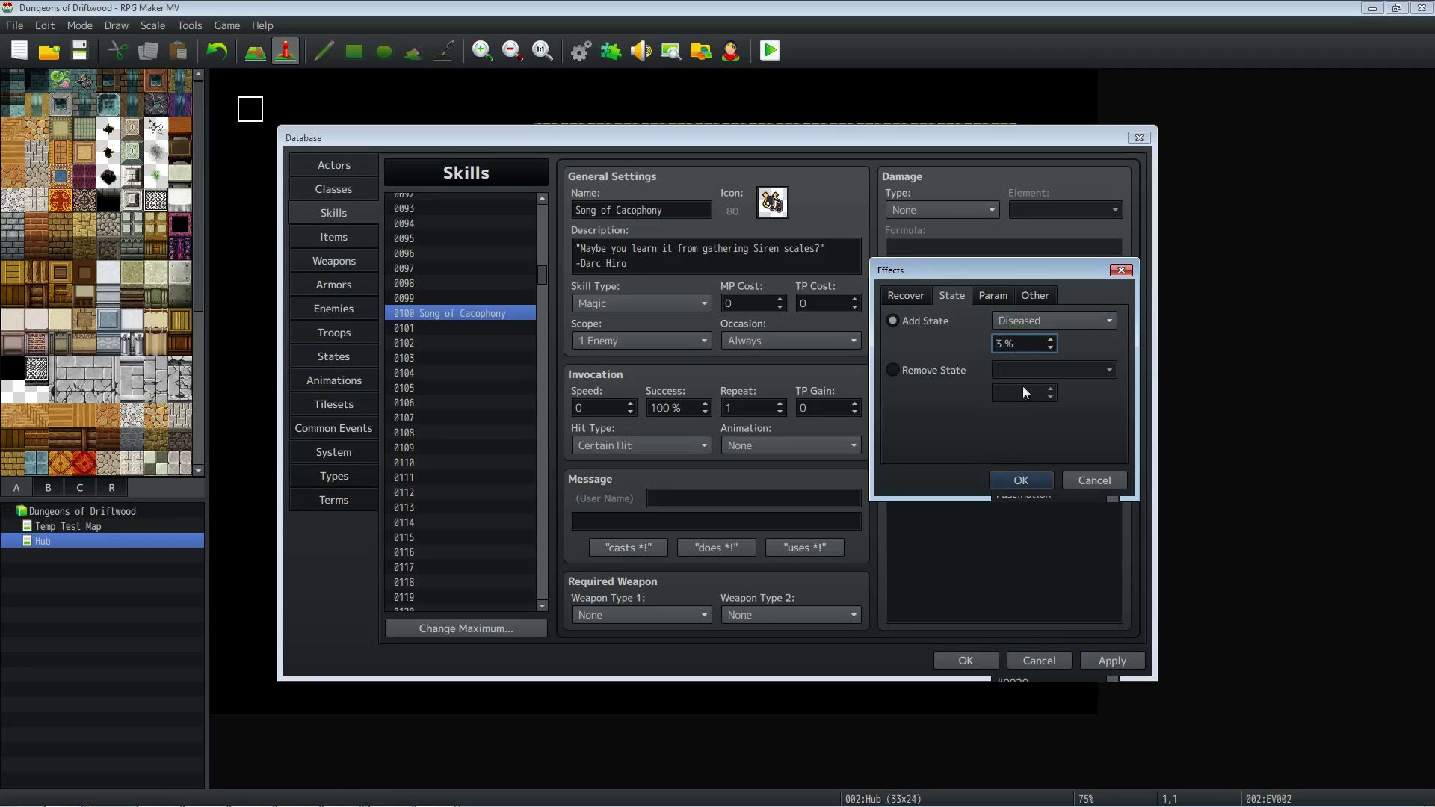
click(1025, 481)
Add a Doom state effect at 1% to Song of Cacophony.
double_click(1001, 450)
click(979, 321)
click(1021, 320)
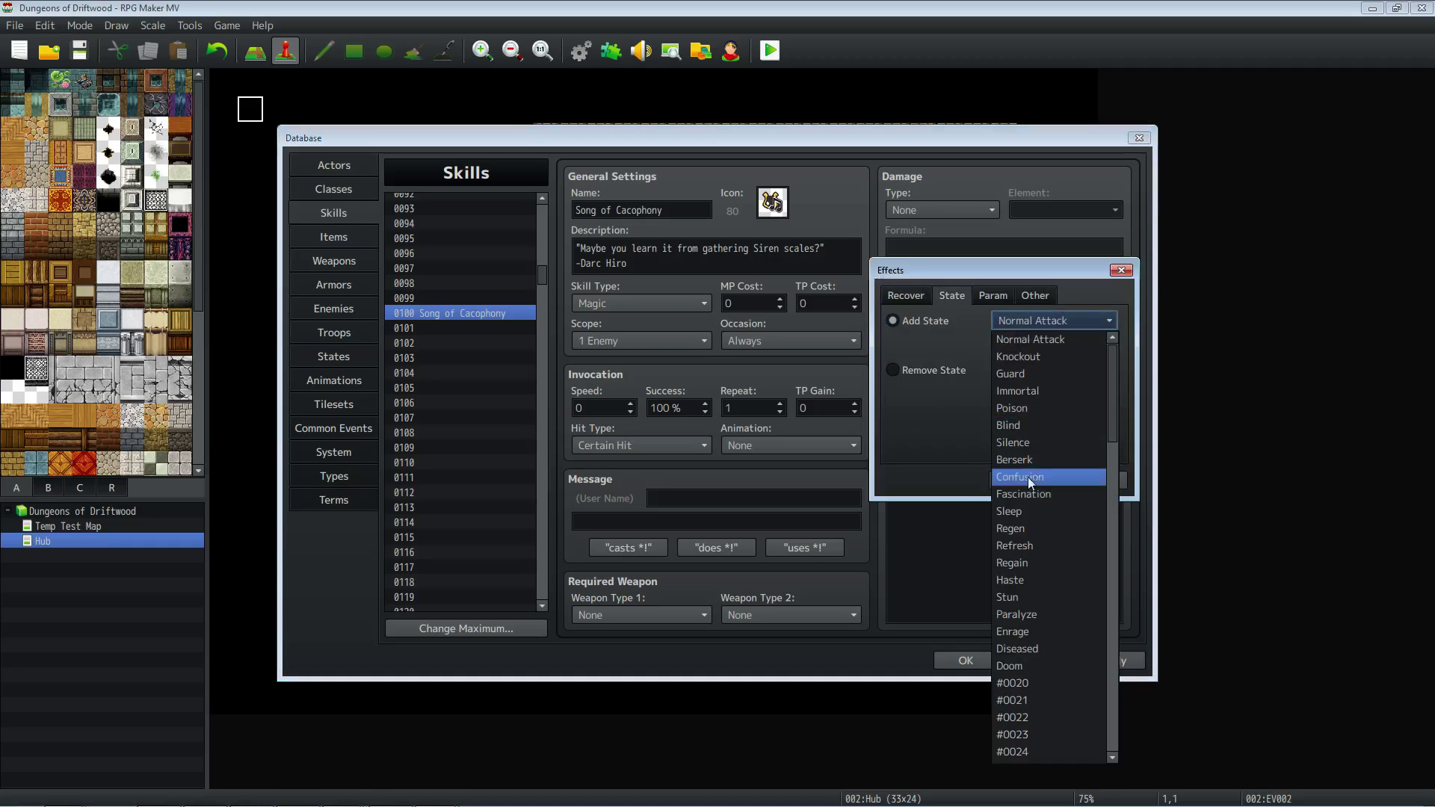
click(1038, 665)
double_click(1040, 342)
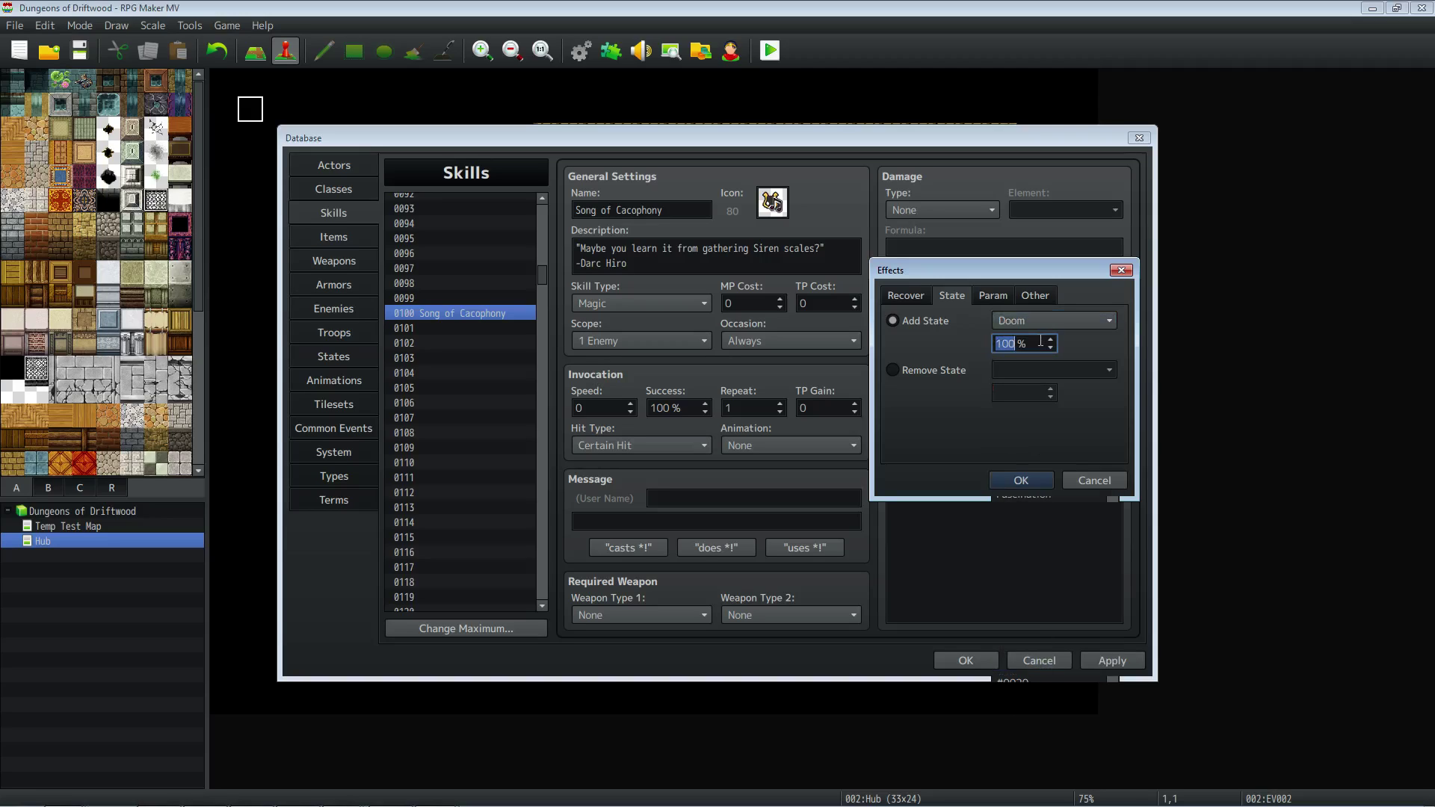
text(1)
click(1002, 481)
Move the Doom 1% effect directly below Paralyze 3% in Song of Cacophony's effects list and apply the database changes.
click(1014, 439)
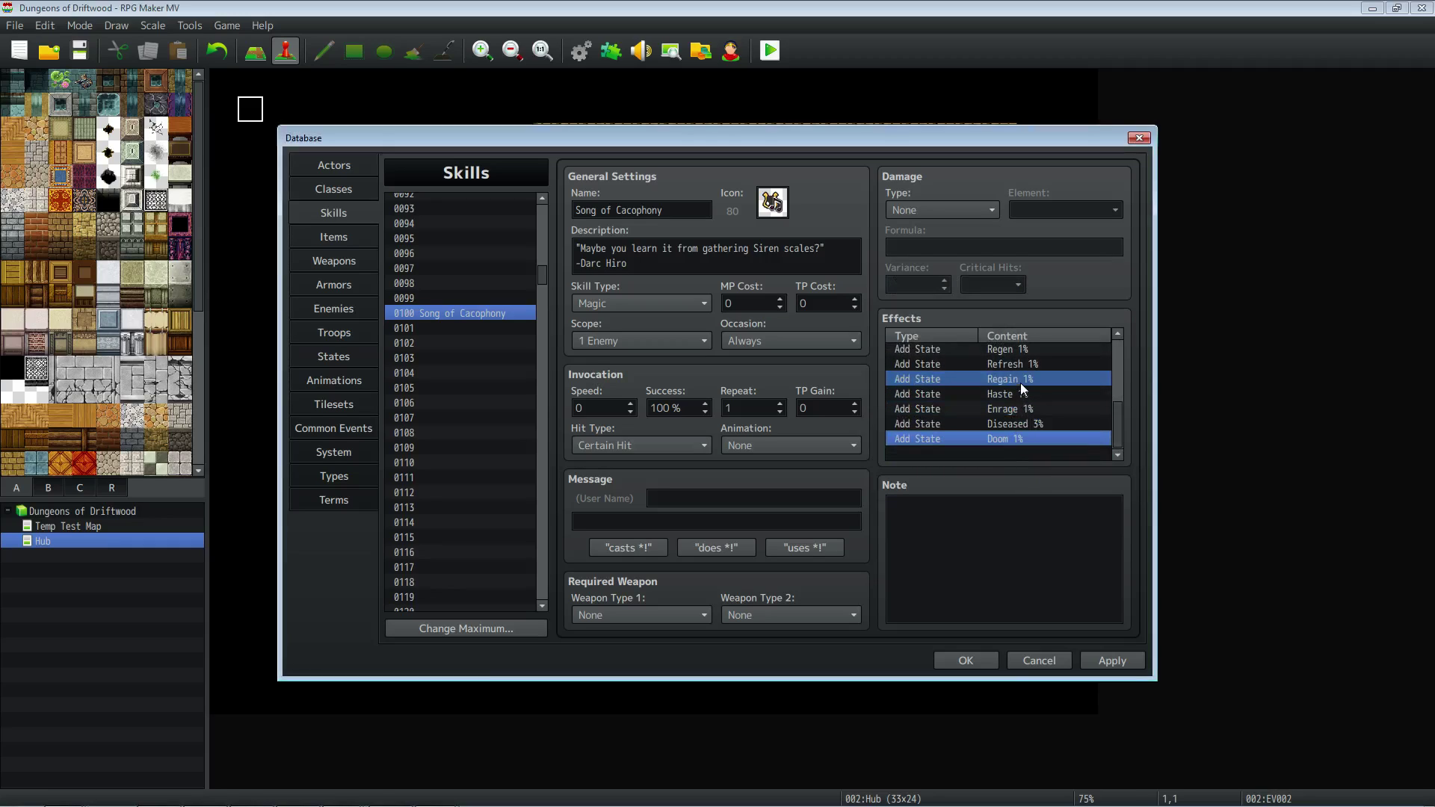
scroll(1026, 366, up, 1)
drag(1026, 366, 1033, 368)
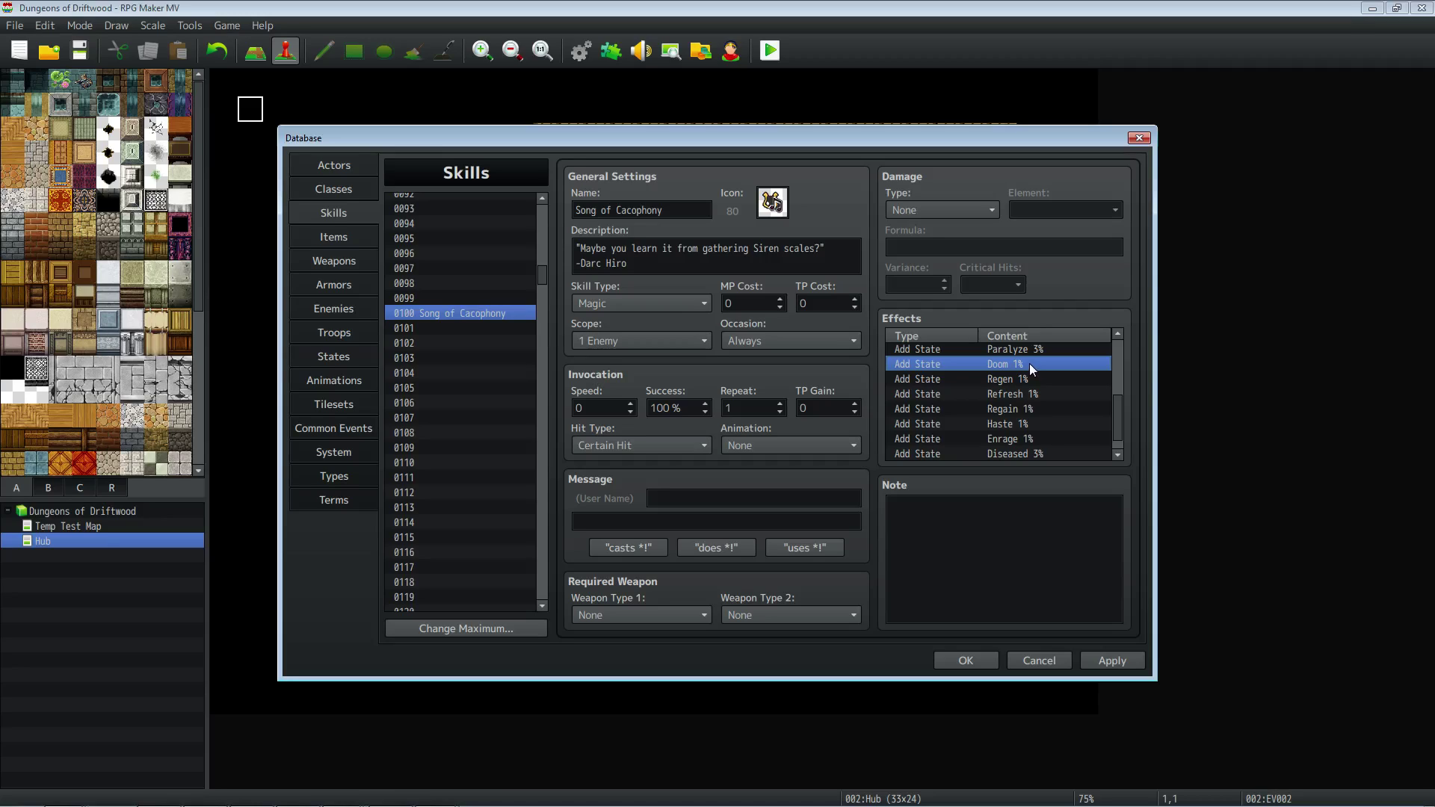
scroll(1038, 377, up, 3)
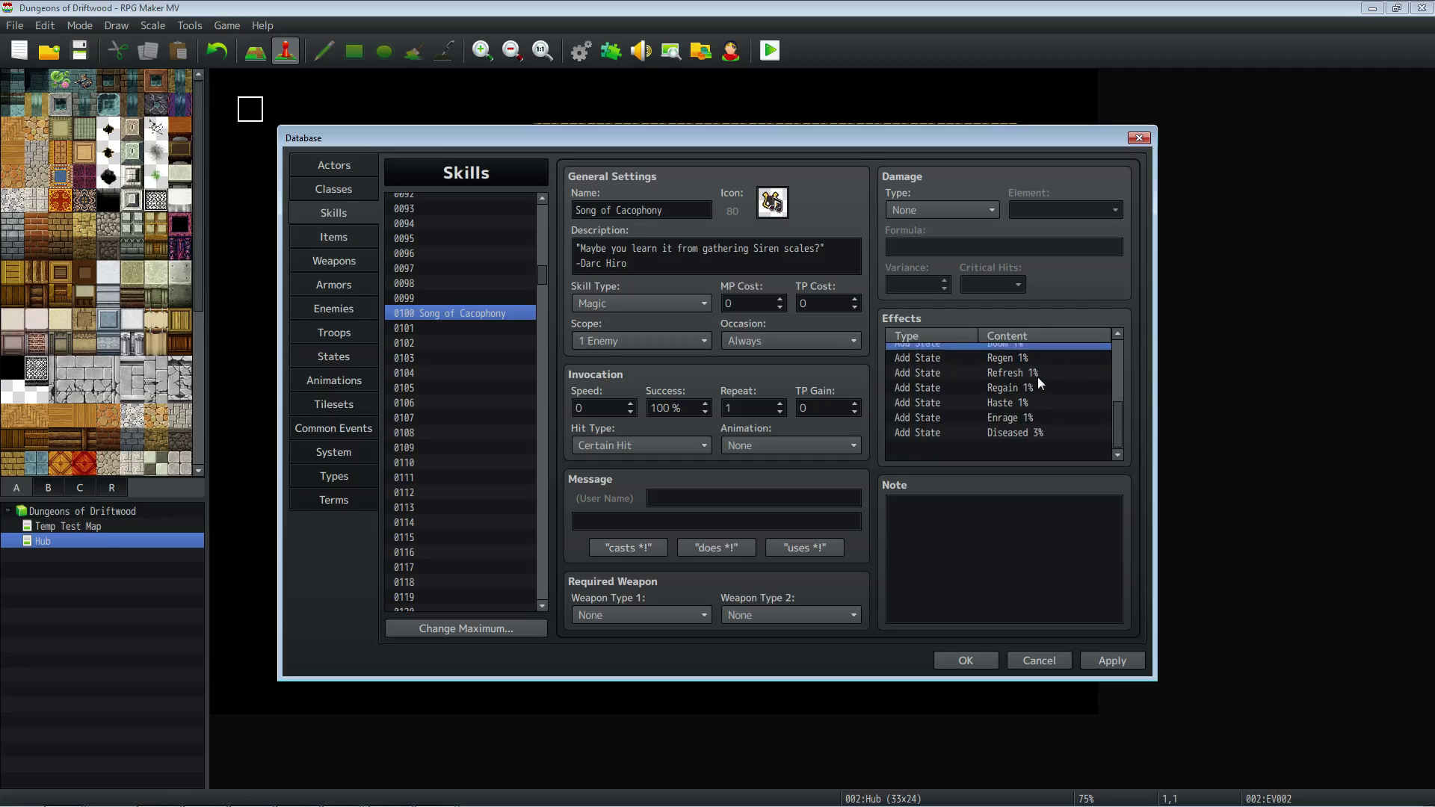
click(1137, 663)
Check through Song of Cacophony's existing effects and add a Burning state effect at 3% at the end of the list.
scroll(1019, 369, up, 3)
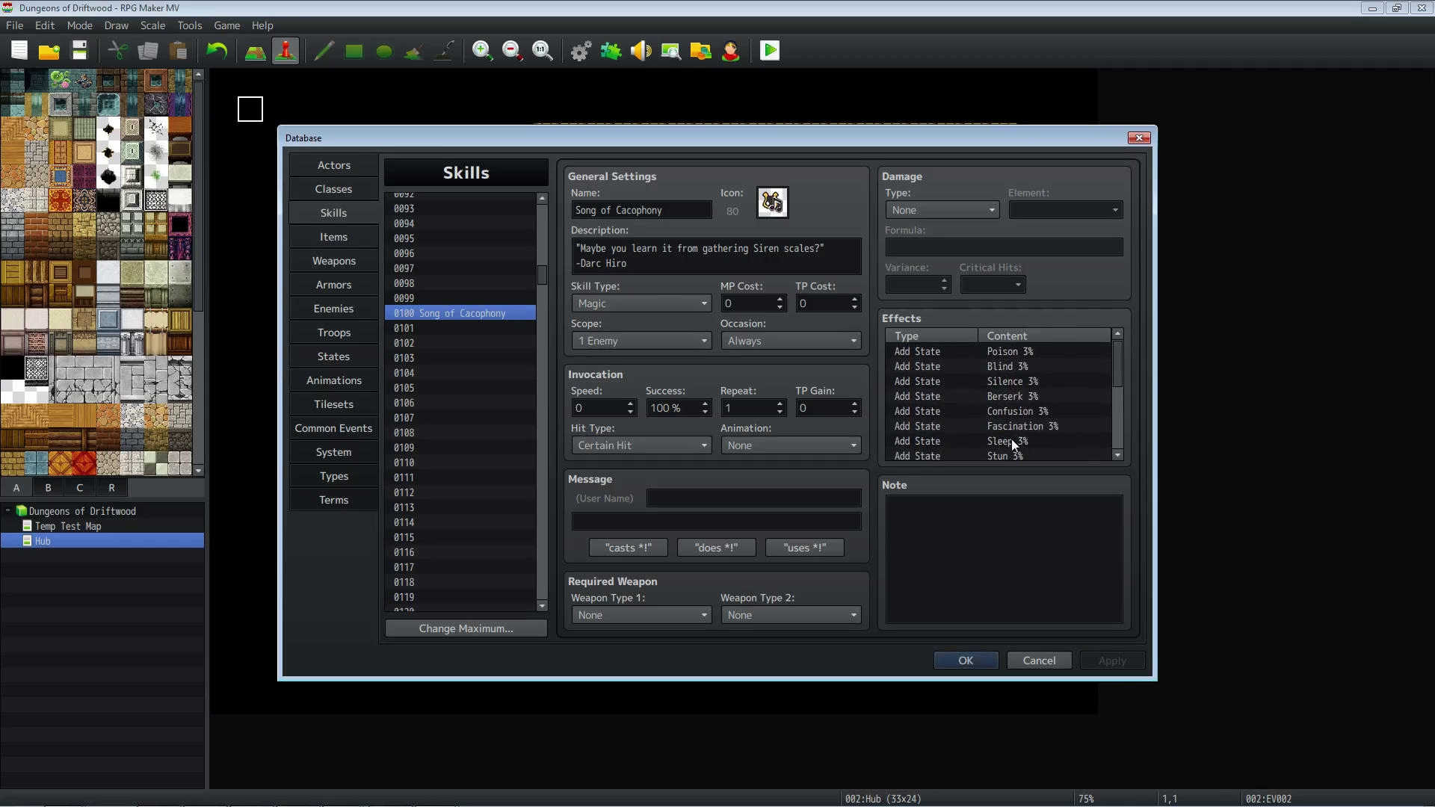
scroll(1006, 369, down, 3)
scroll(1006, 369, up, 3)
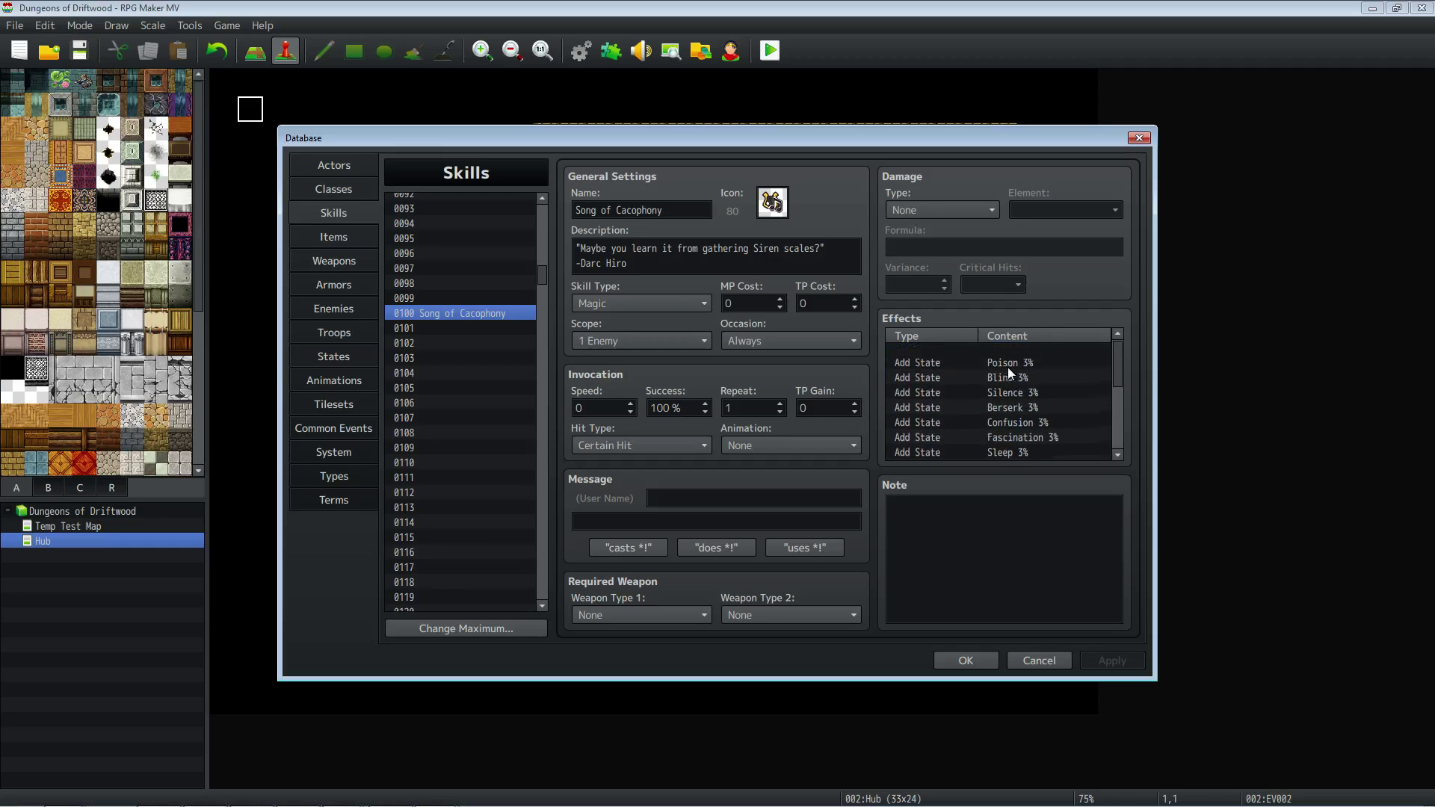
scroll(1015, 369, down, 5)
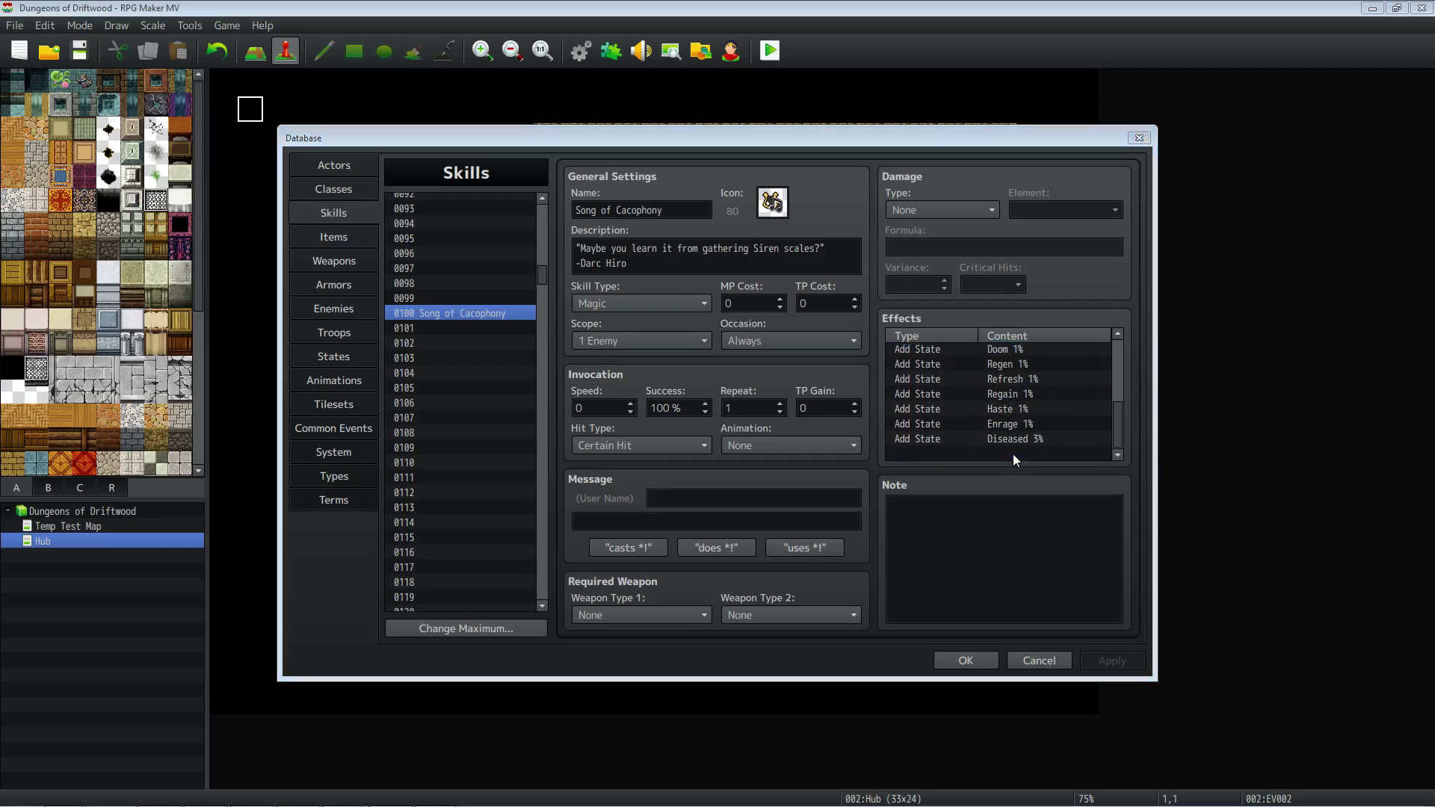
double_click(1012, 455)
click(952, 296)
click(925, 320)
click(1039, 321)
scroll(1066, 405, down, 5)
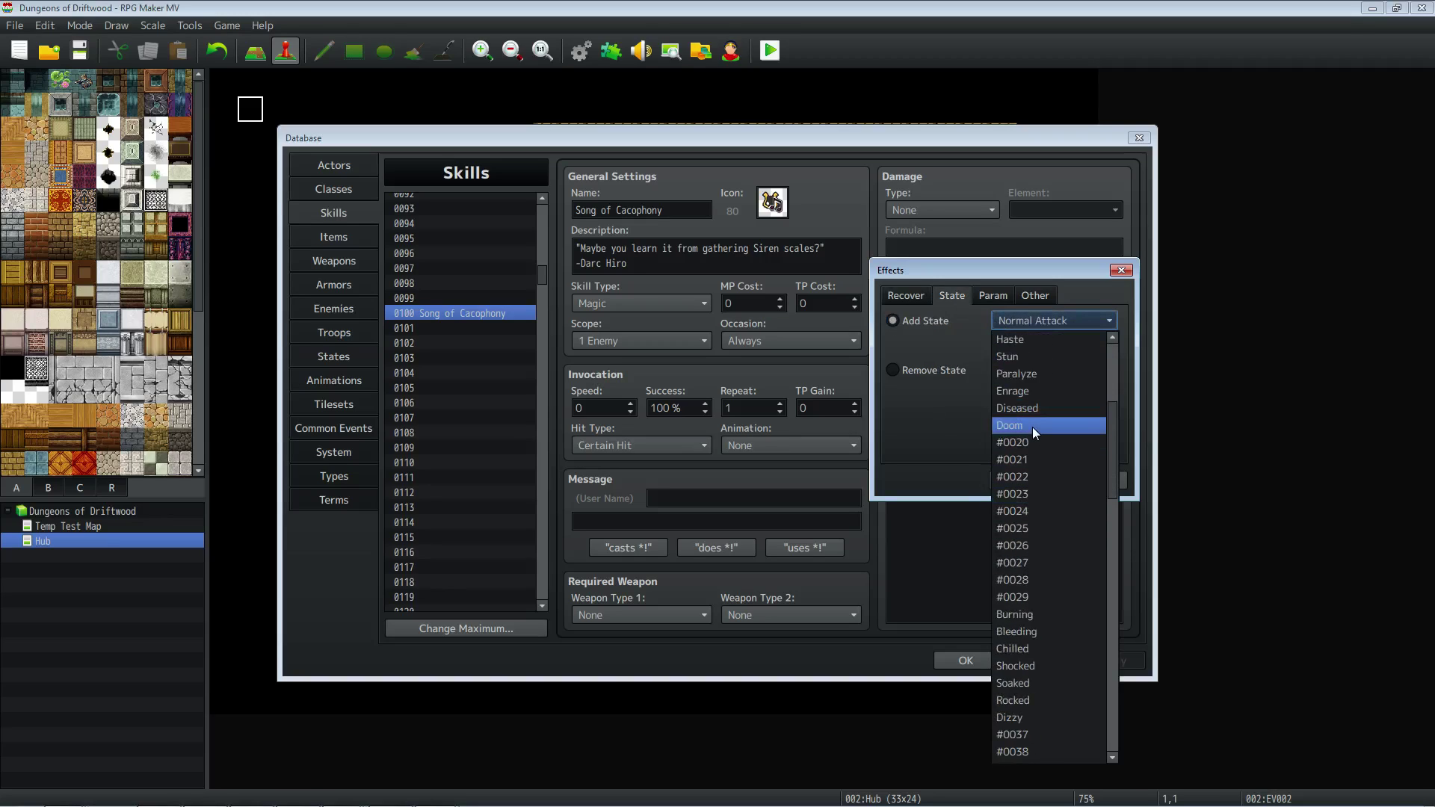
scroll(1051, 576, down, 2)
scroll(1036, 577, down, 3)
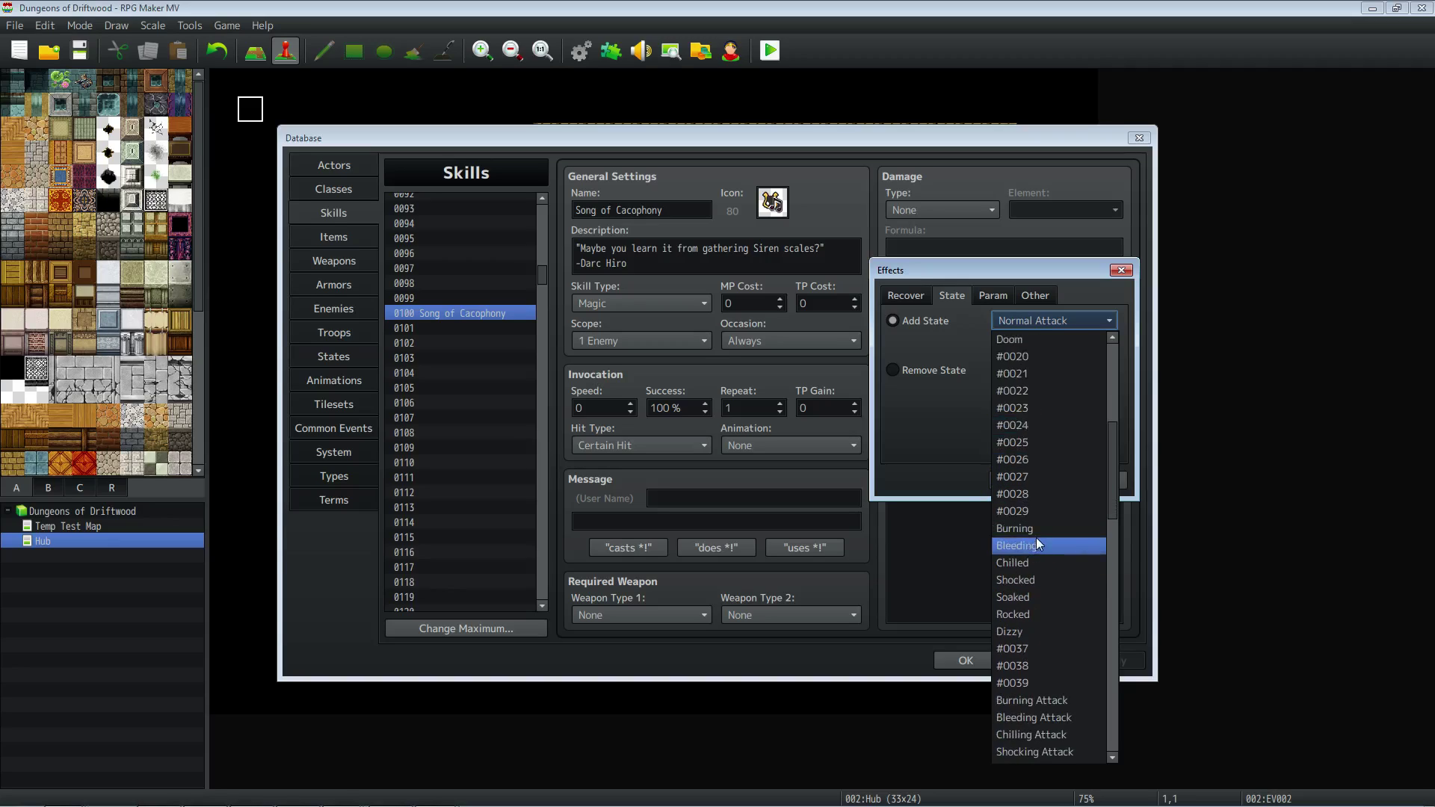
click(1036, 531)
double_click(1021, 344)
text(3)
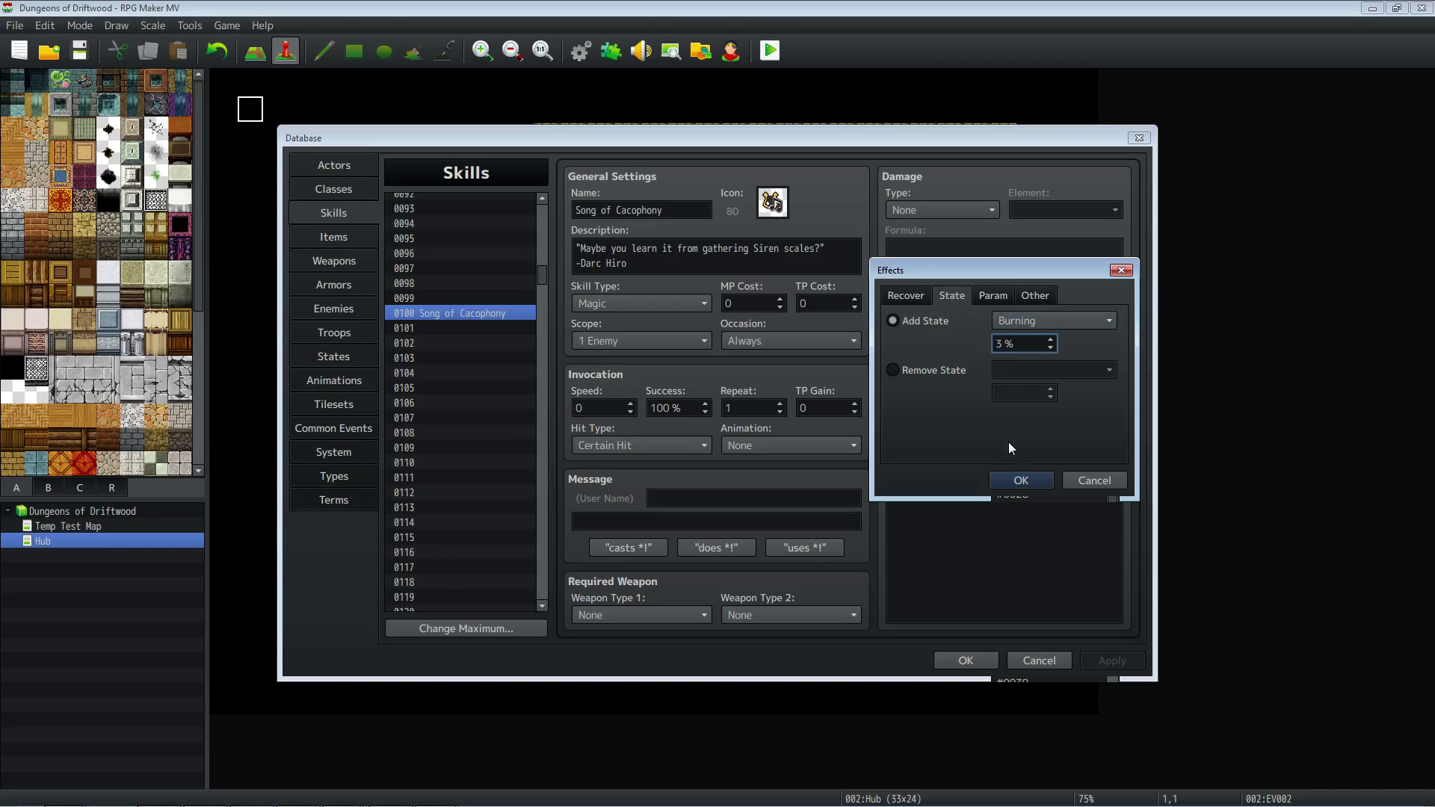
click(1020, 476)
Add a Bleeding state effect with the default chance to Song of Cacophony.
double_click(995, 456)
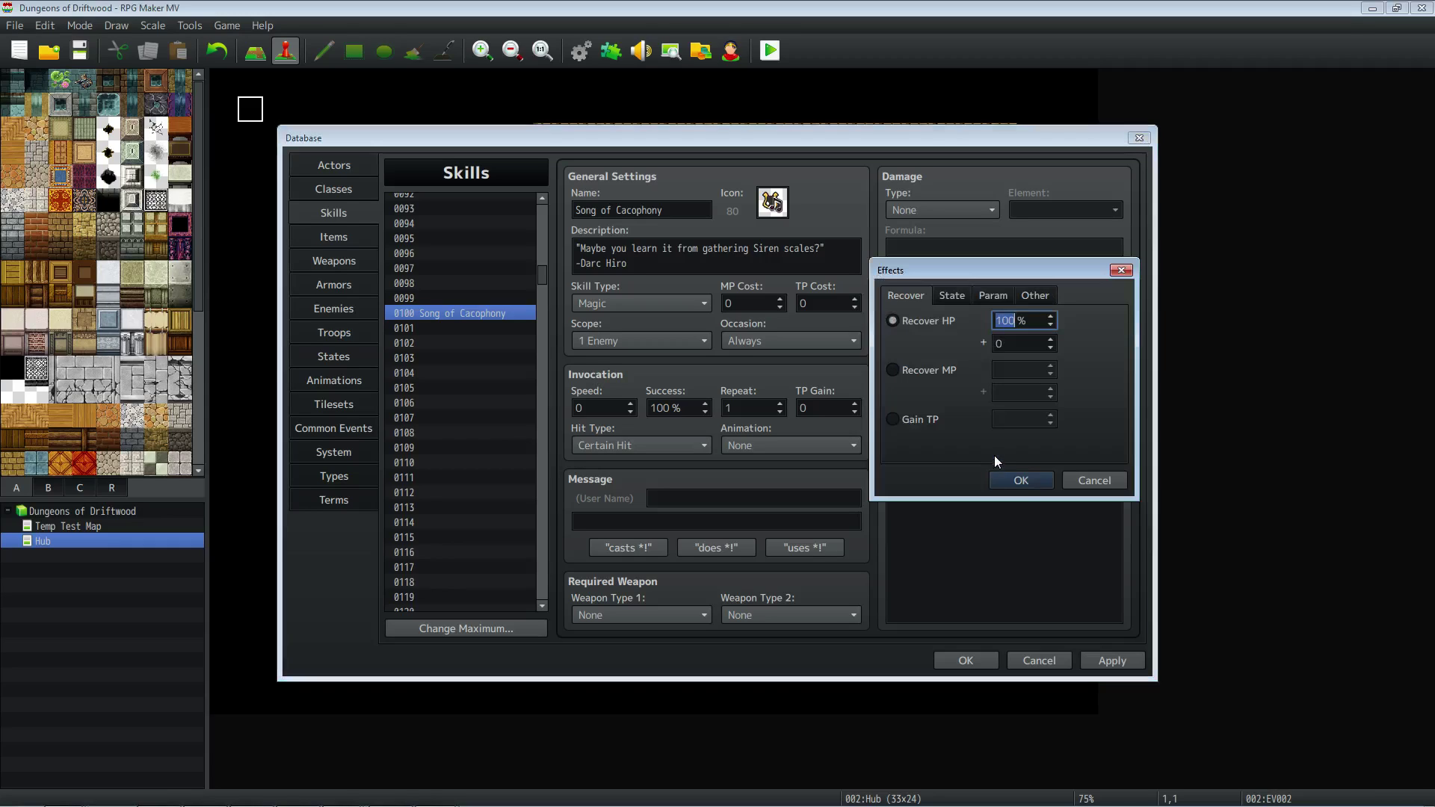
click(963, 297)
click(939, 322)
click(1077, 321)
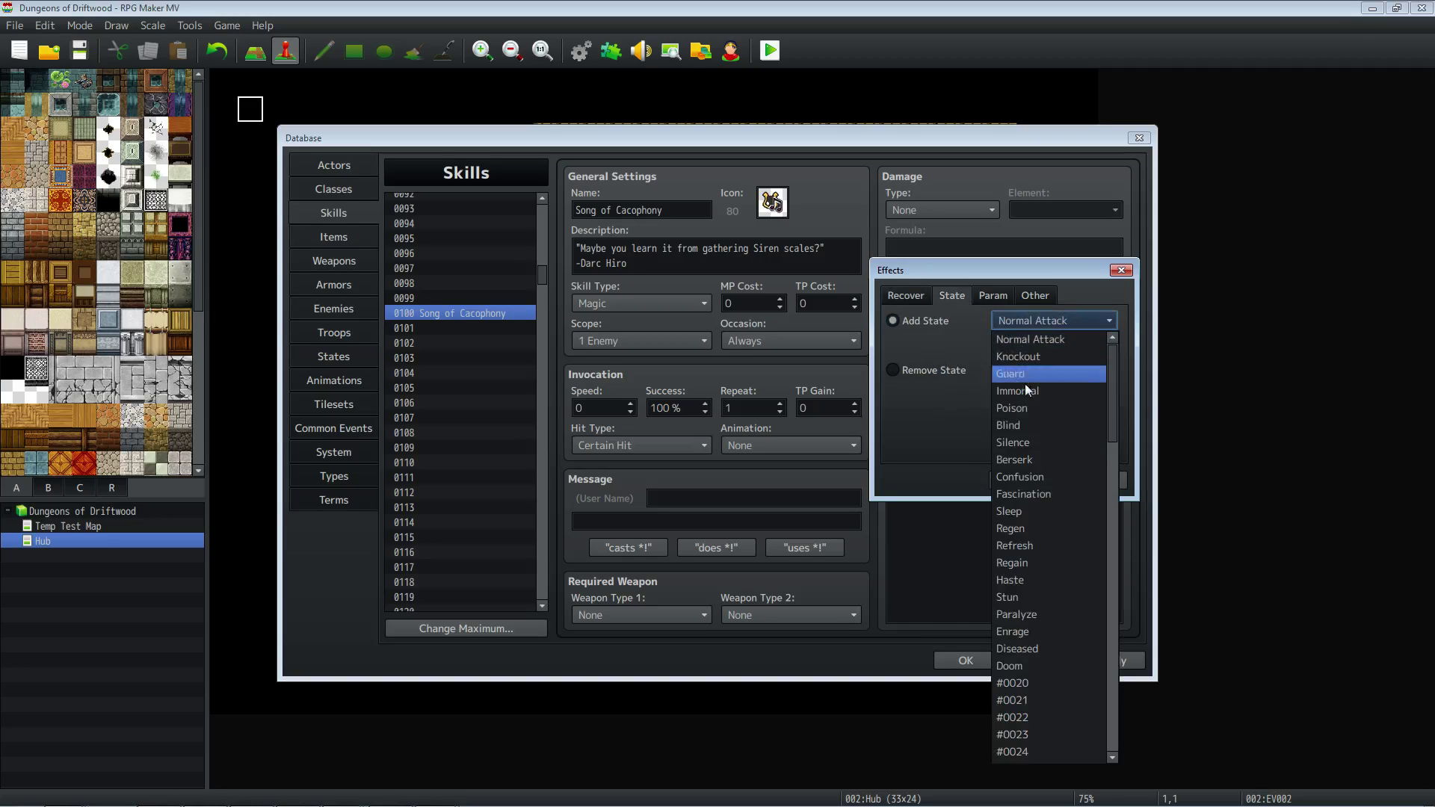
scroll(1042, 636, down, 3)
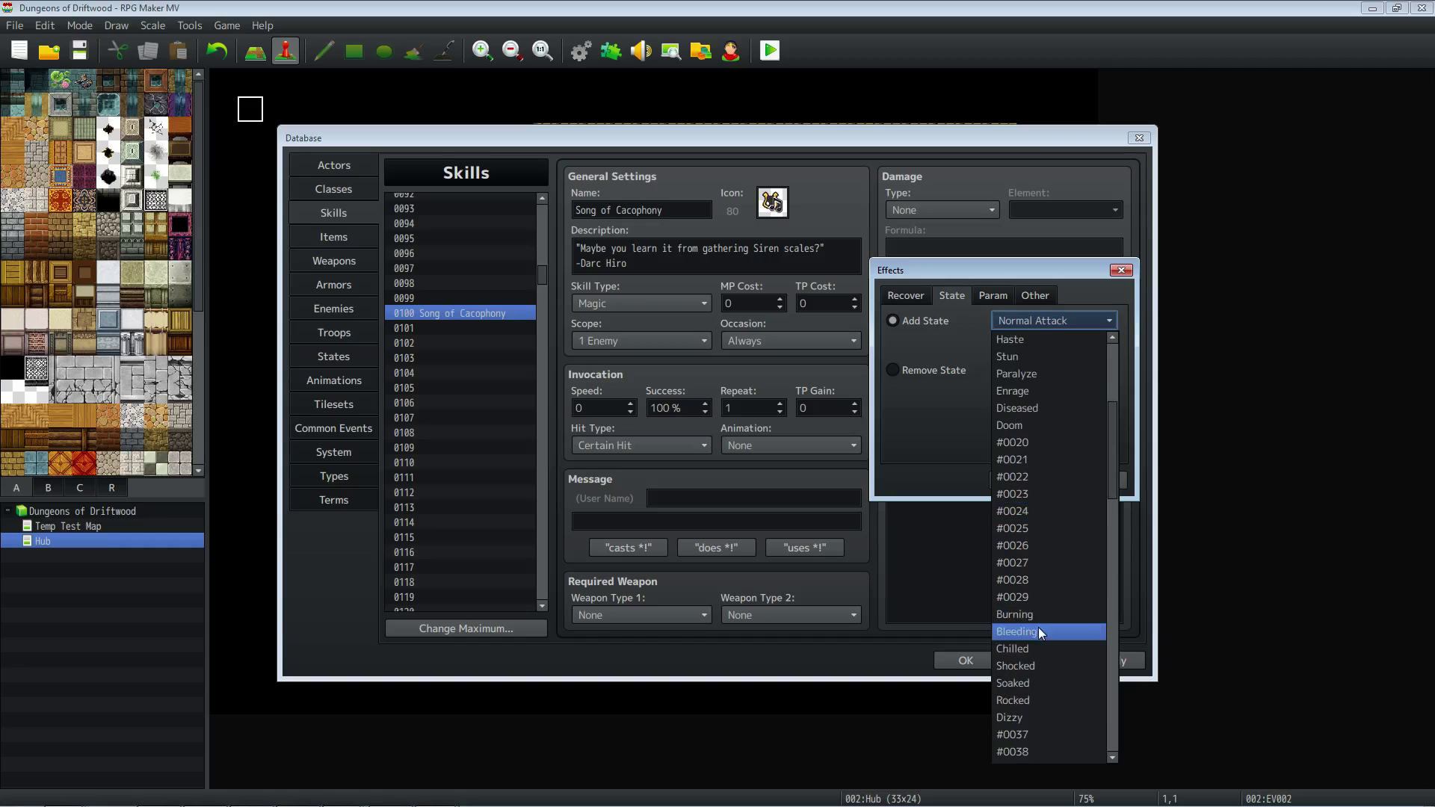
click(1039, 632)
click(1034, 474)
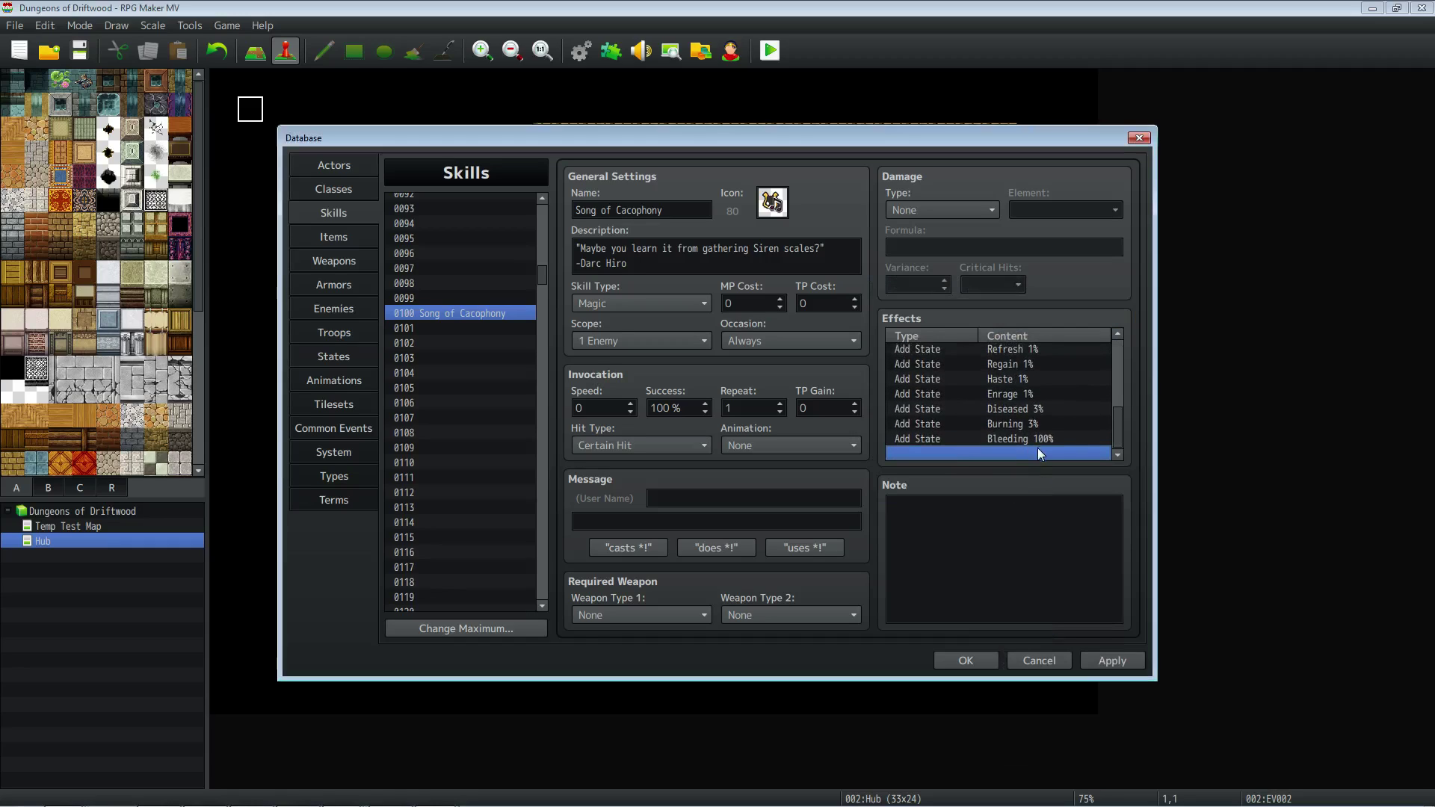
Edit Song of Cacophony's Bleeding effect and set its chance to 3%.
right_click(1033, 438)
click(1063, 449)
text(3)
click(1009, 473)
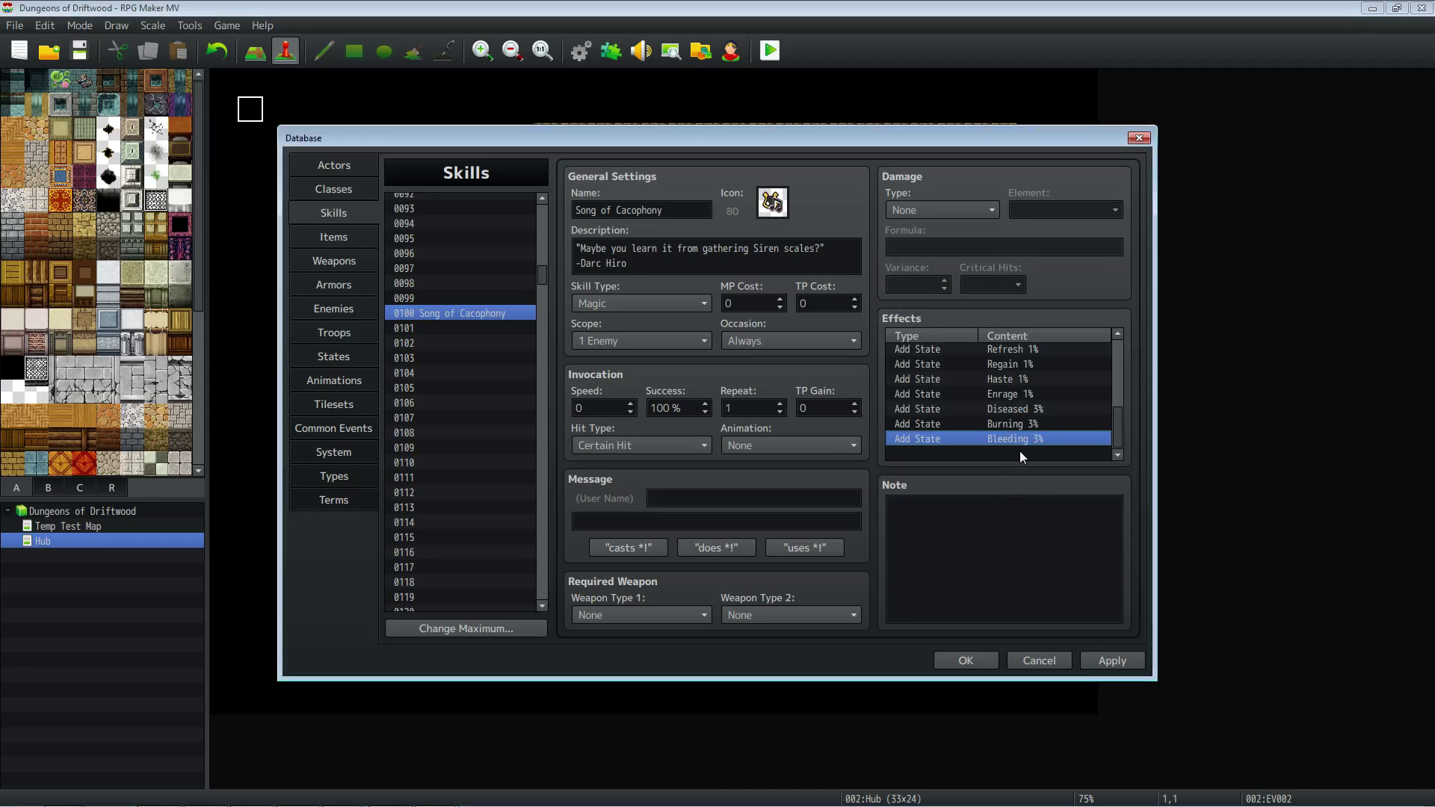
Add a Chilled state effect at 3% to Song of Cacophony.
double_click(1021, 454)
click(952, 295)
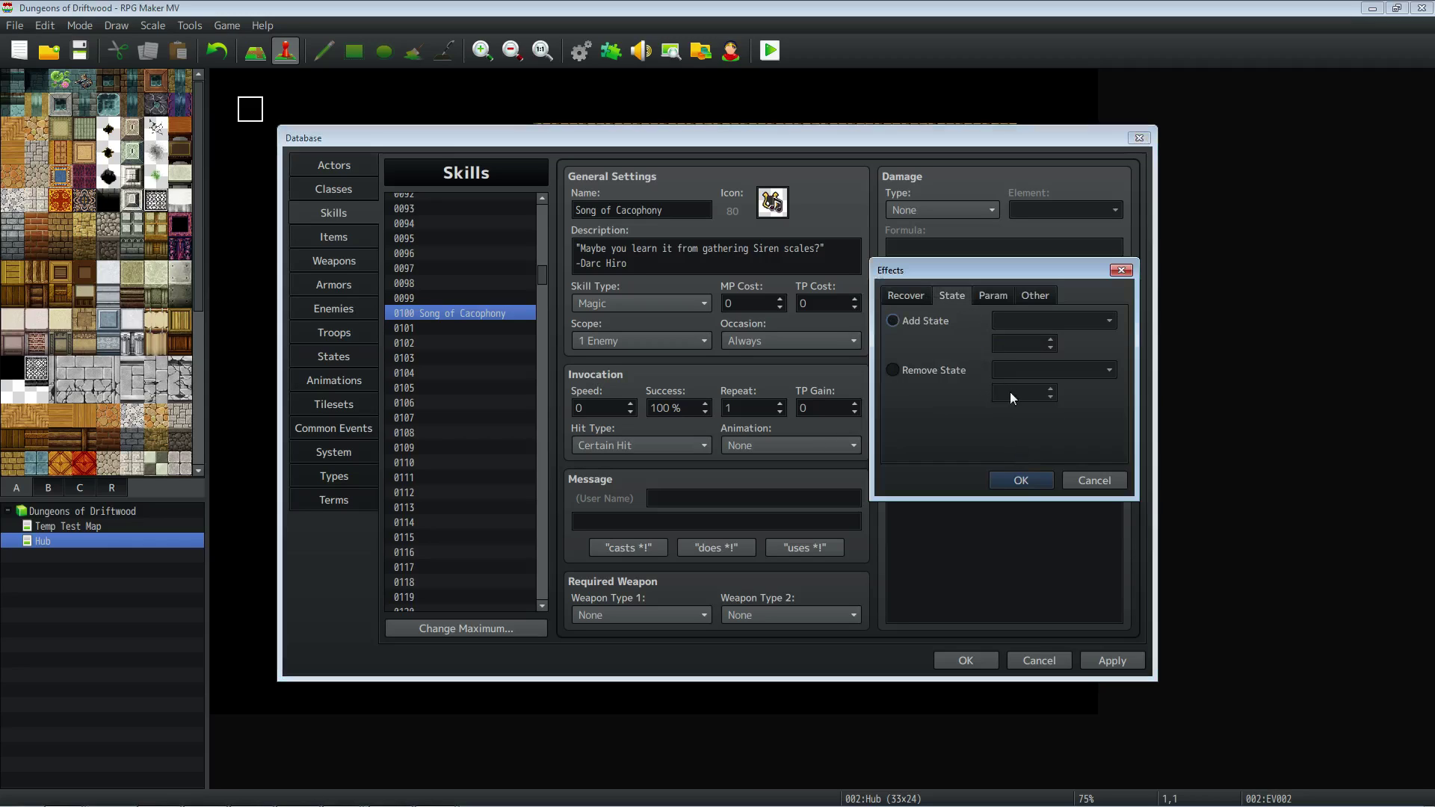
click(1006, 317)
scroll(1038, 564, down, 2)
click(1030, 663)
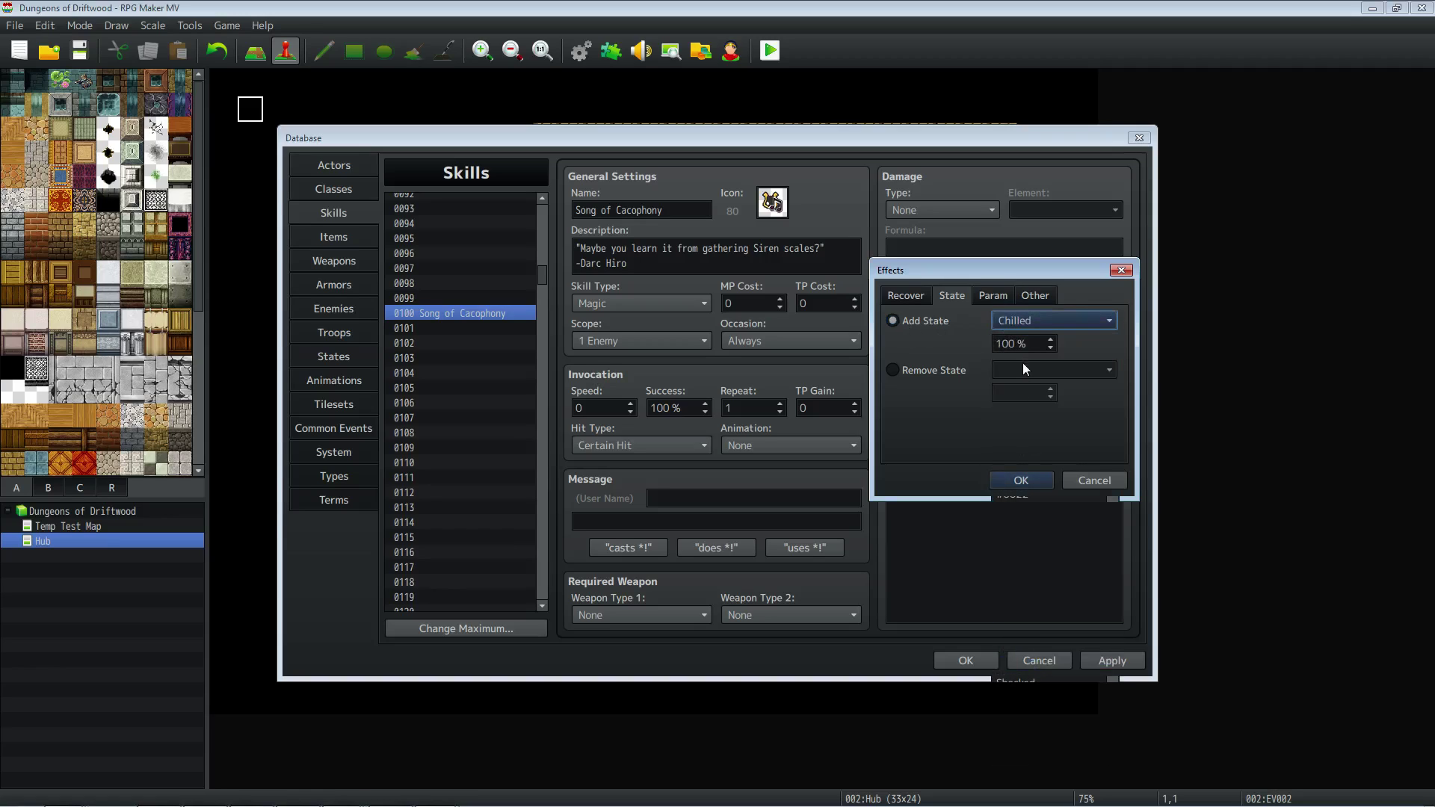
double_click(1009, 344)
text(3)
click(1021, 481)
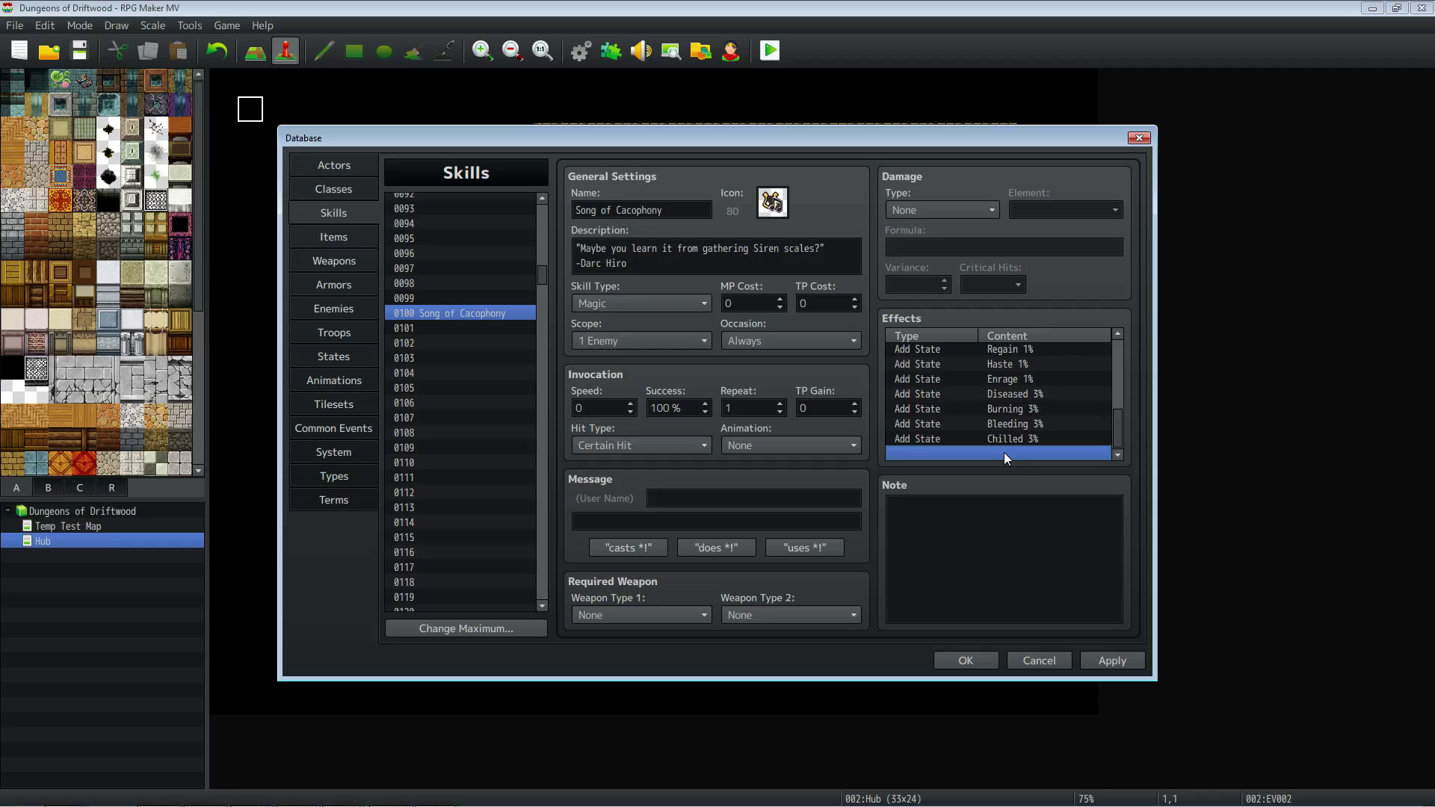
Add a Shocked state effect at 3% to Song of Cacophony.
double_click(1003, 453)
click(953, 295)
click(1019, 321)
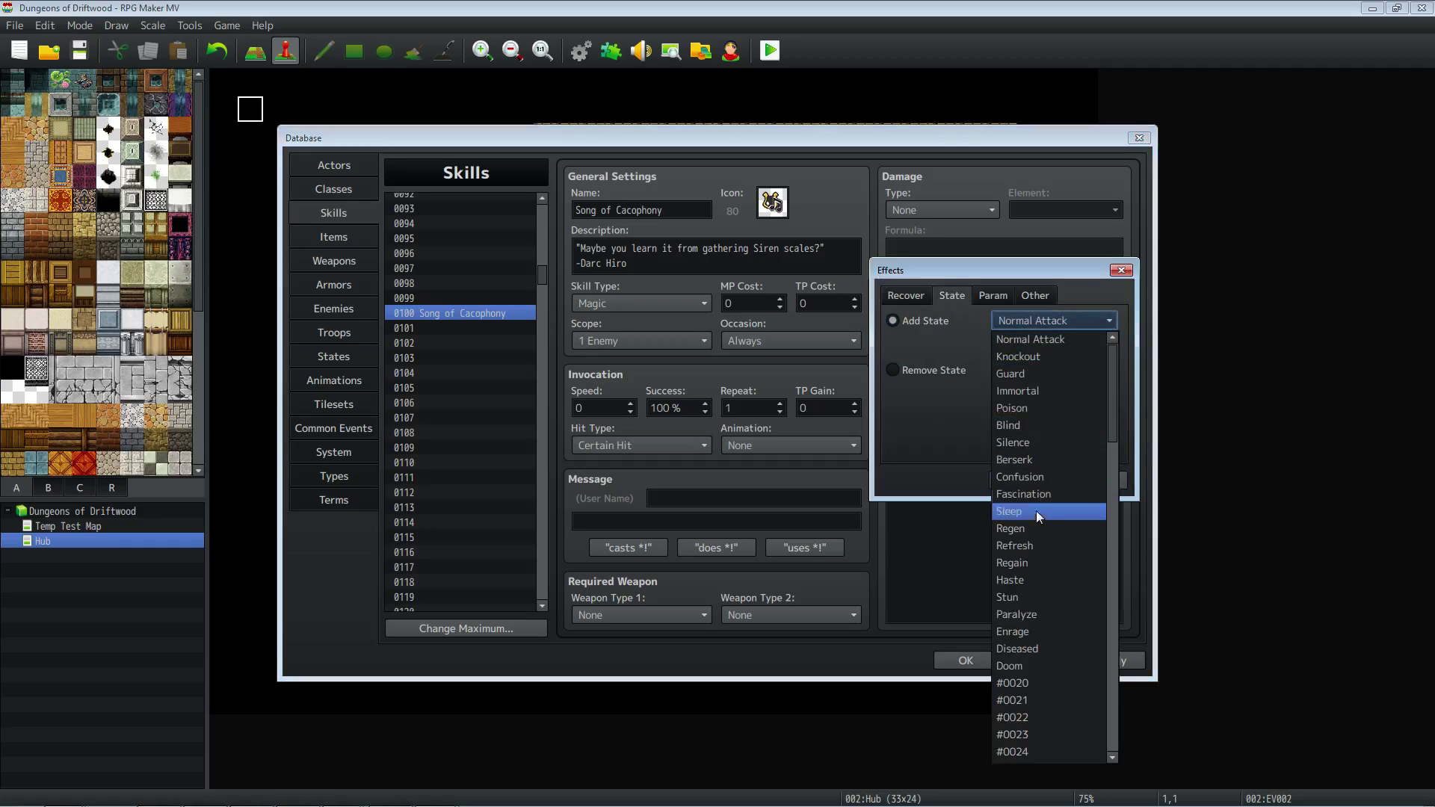
scroll(1036, 640, down, 3)
scroll(1051, 644, down, 3)
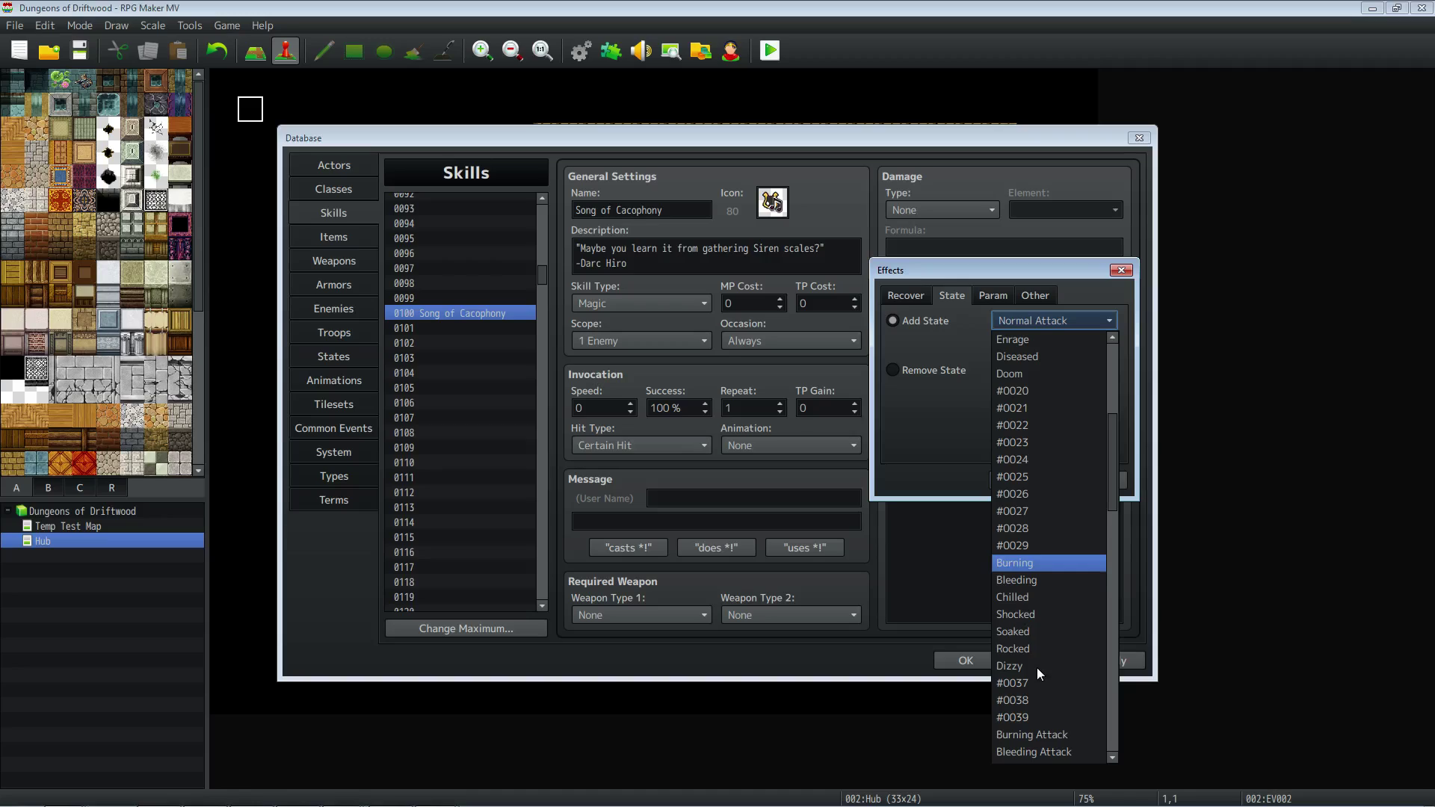
click(1041, 616)
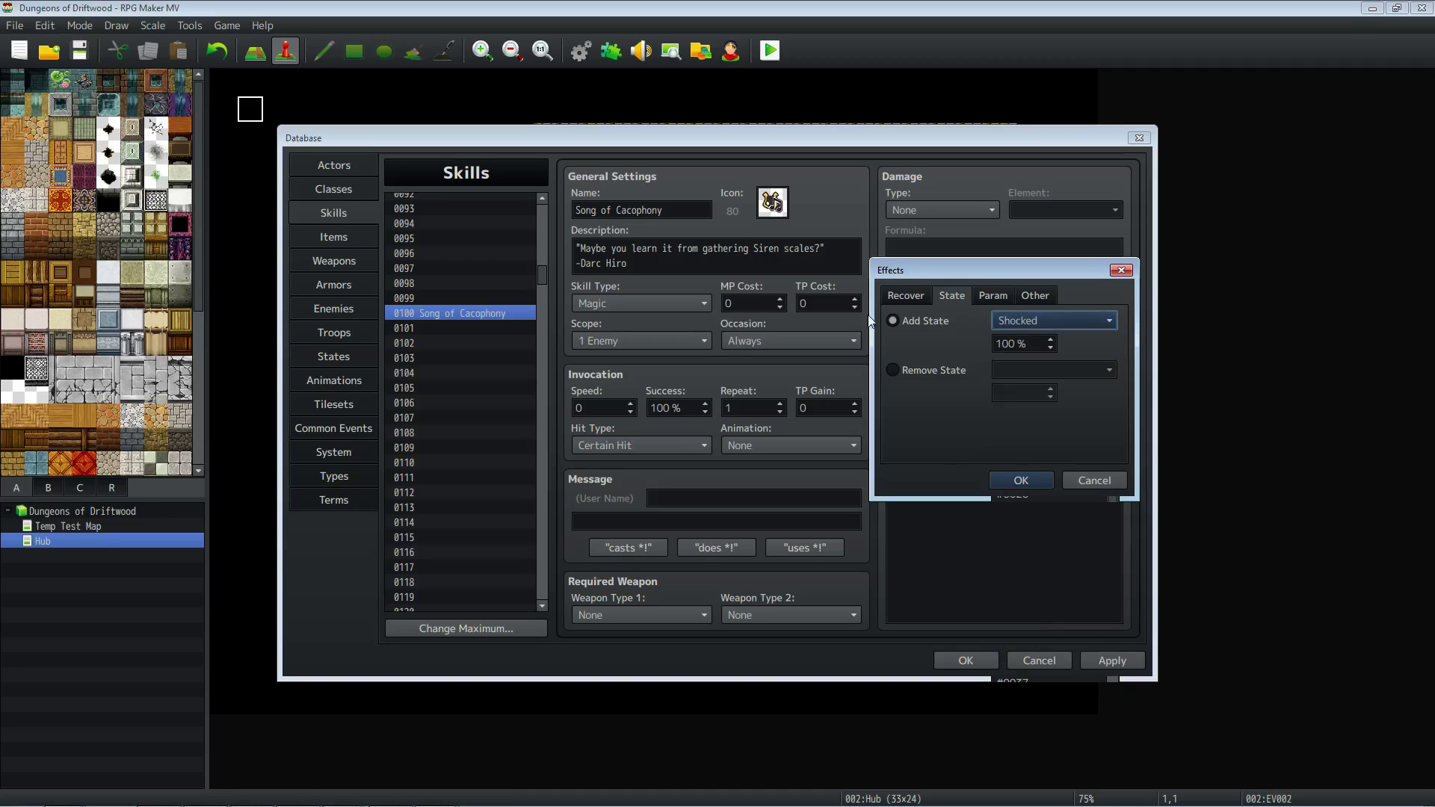
double_click(1020, 343)
text(3)
click(1035, 482)
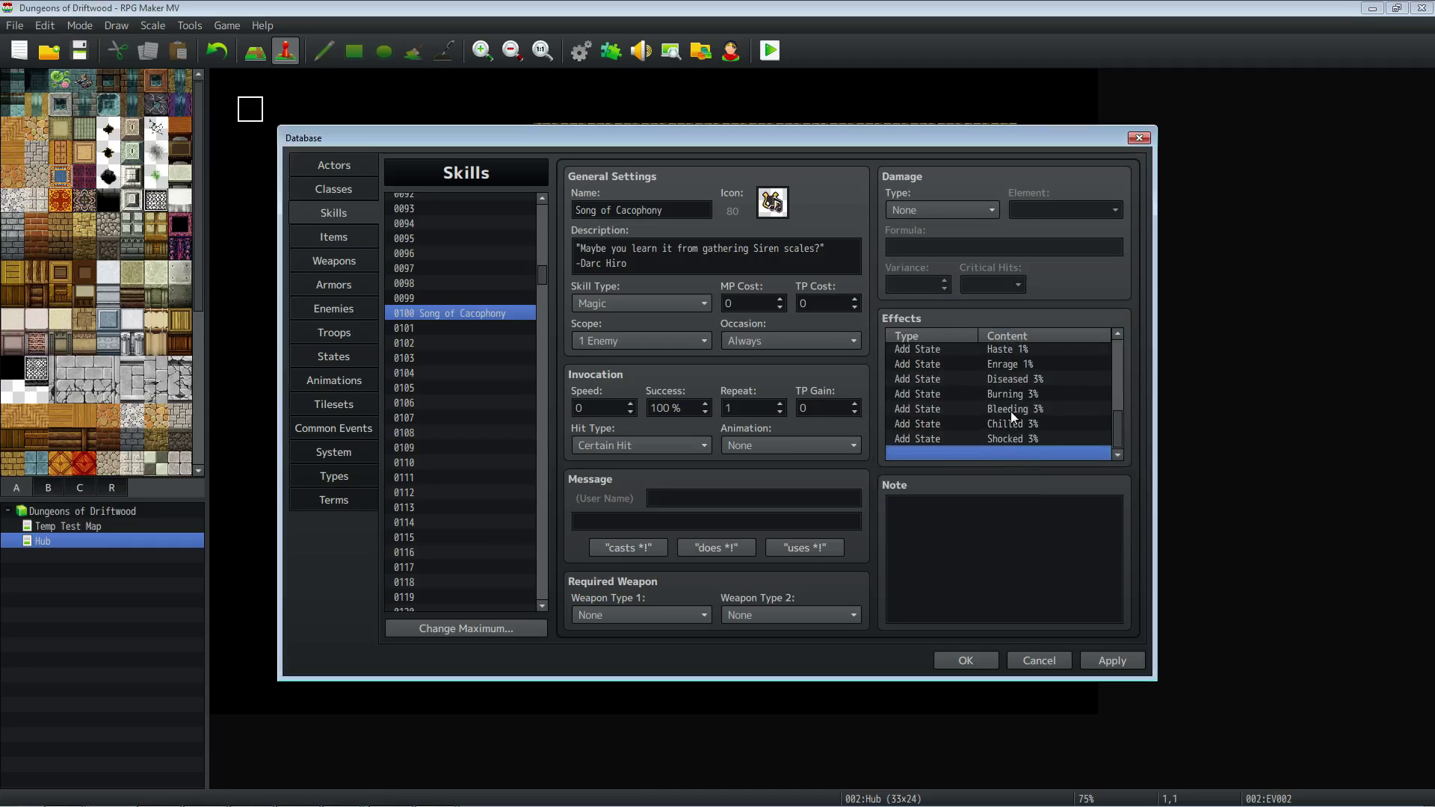
Add a Soaked state effect at 3% to Song of Cacophony.
double_click(1004, 449)
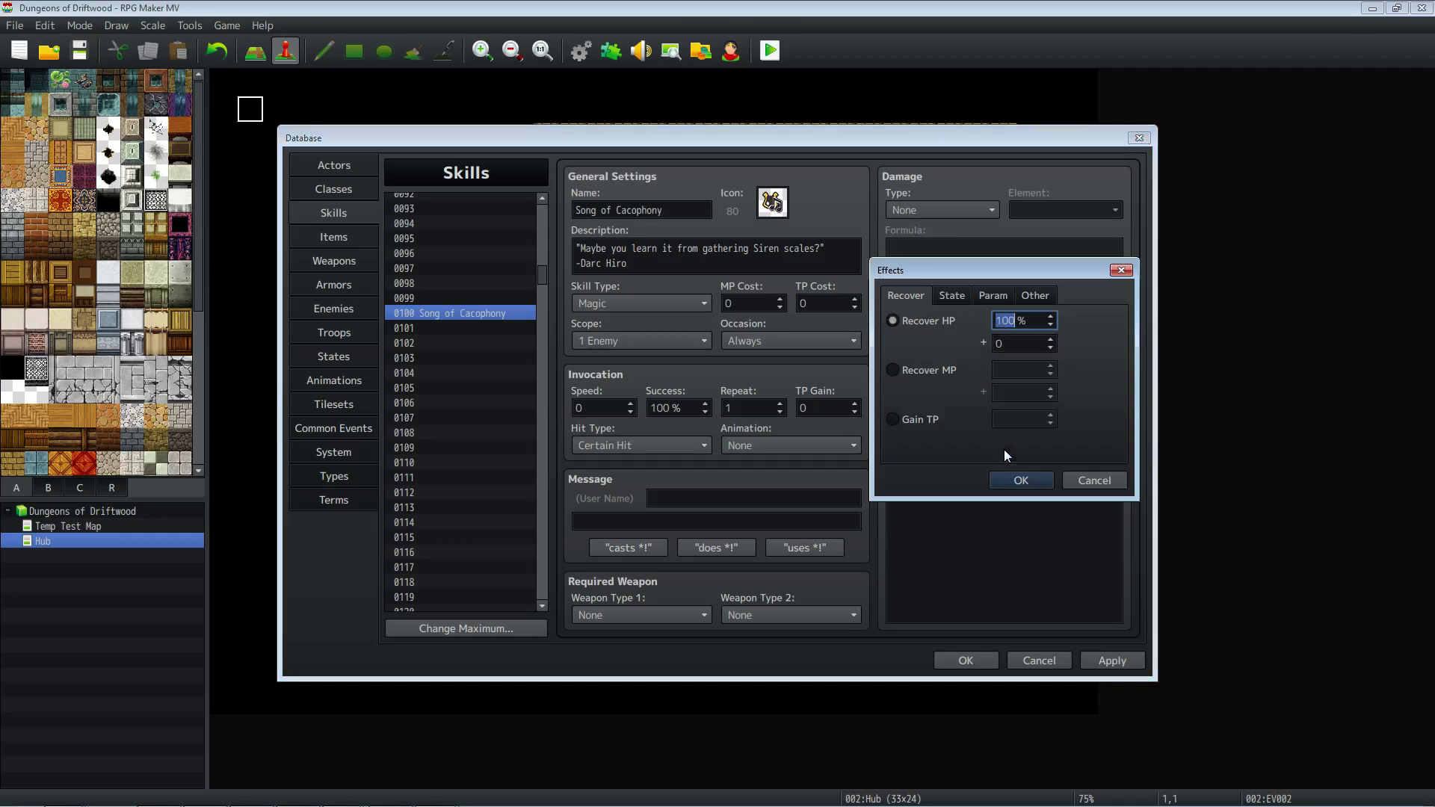
click(953, 296)
click(927, 323)
click(1054, 321)
scroll(1051, 471, down, 6)
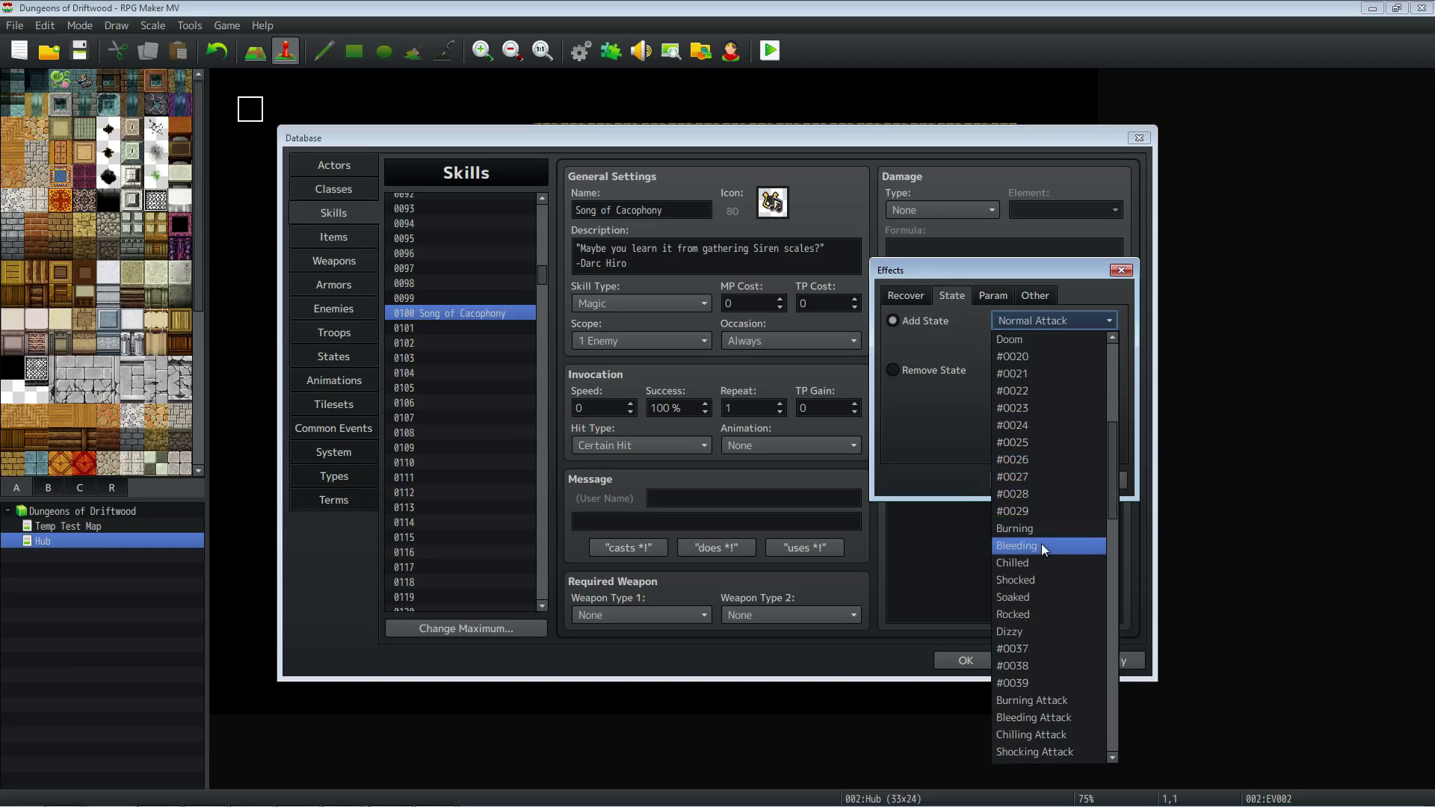
click(1034, 597)
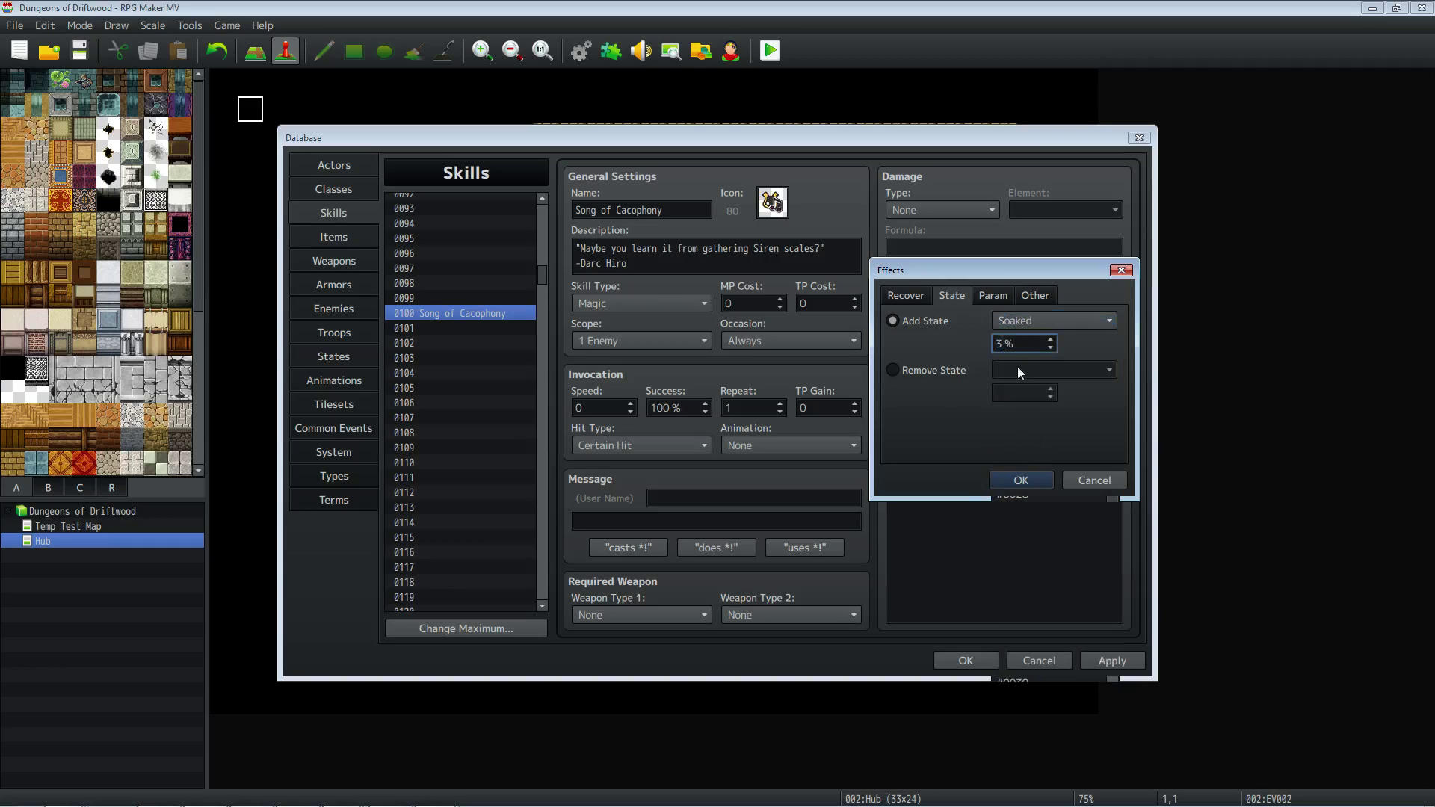
click(1033, 479)
Add a Rocked state effect at 3% to Song of Cacophony.
double_click(1010, 453)
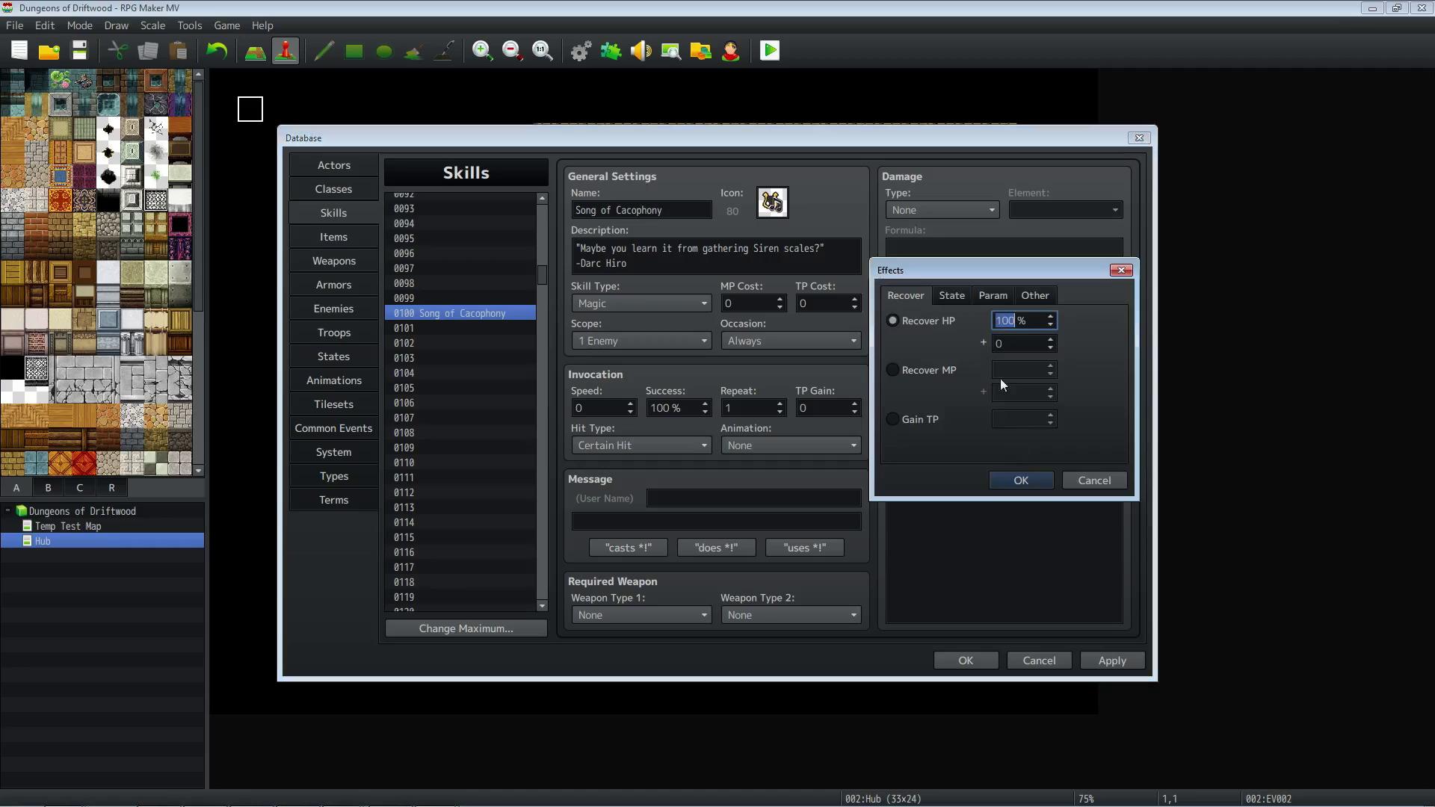
click(964, 297)
click(1017, 321)
scroll(1039, 523, down, 4)
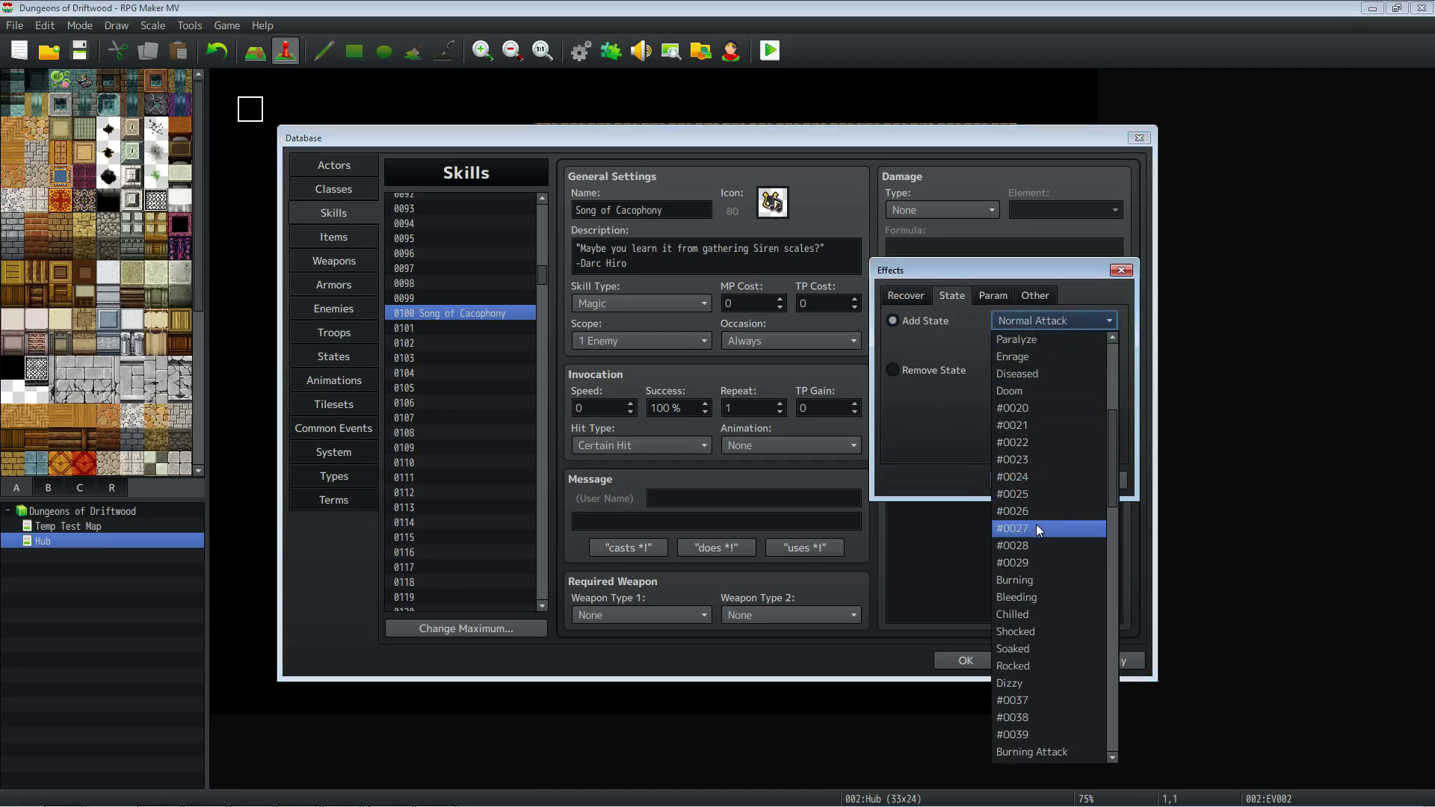
click(1042, 584)
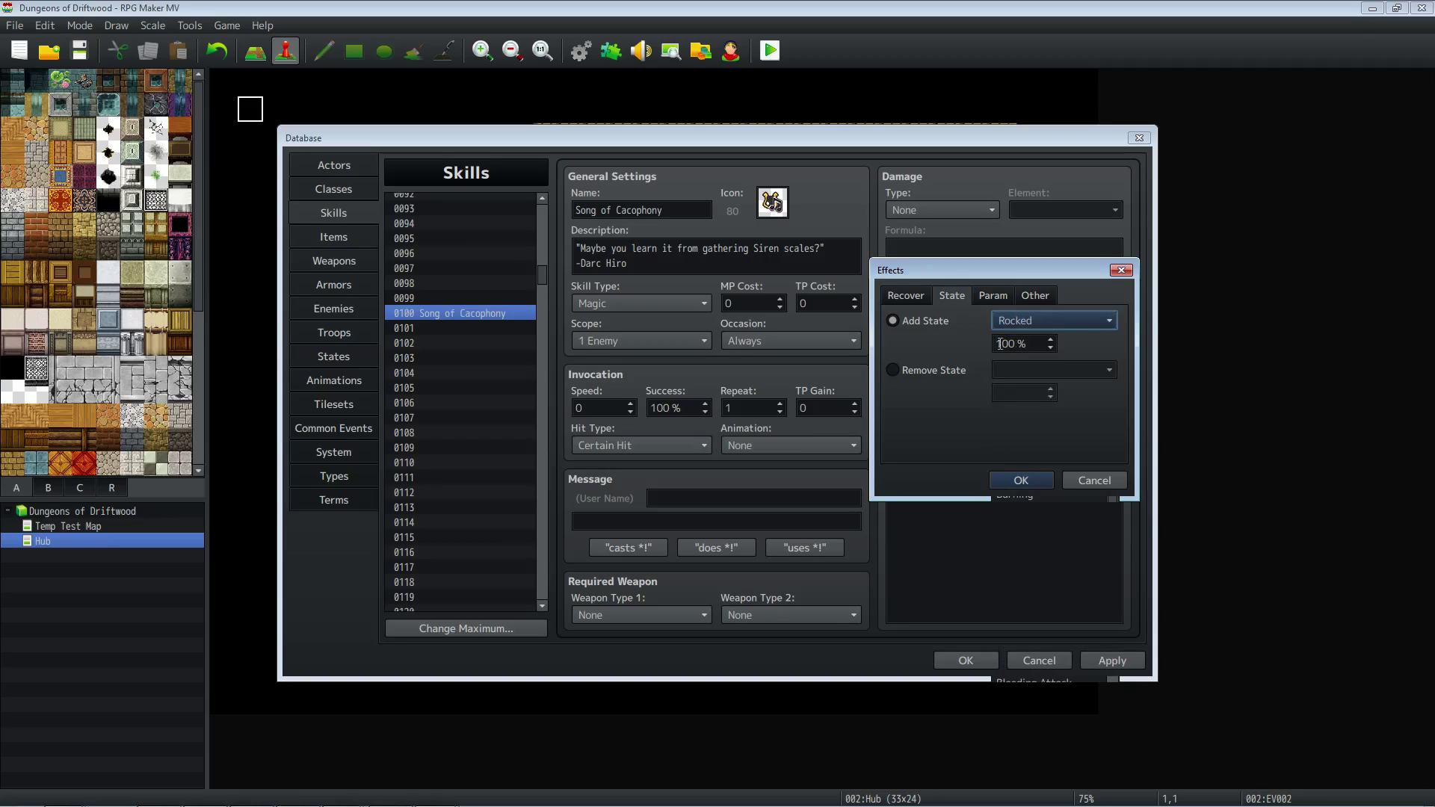
key(Tab)
text(3)
click(1024, 480)
Add a Dizzy state effect at 3% to Song of Cacophony.
double_click(998, 448)
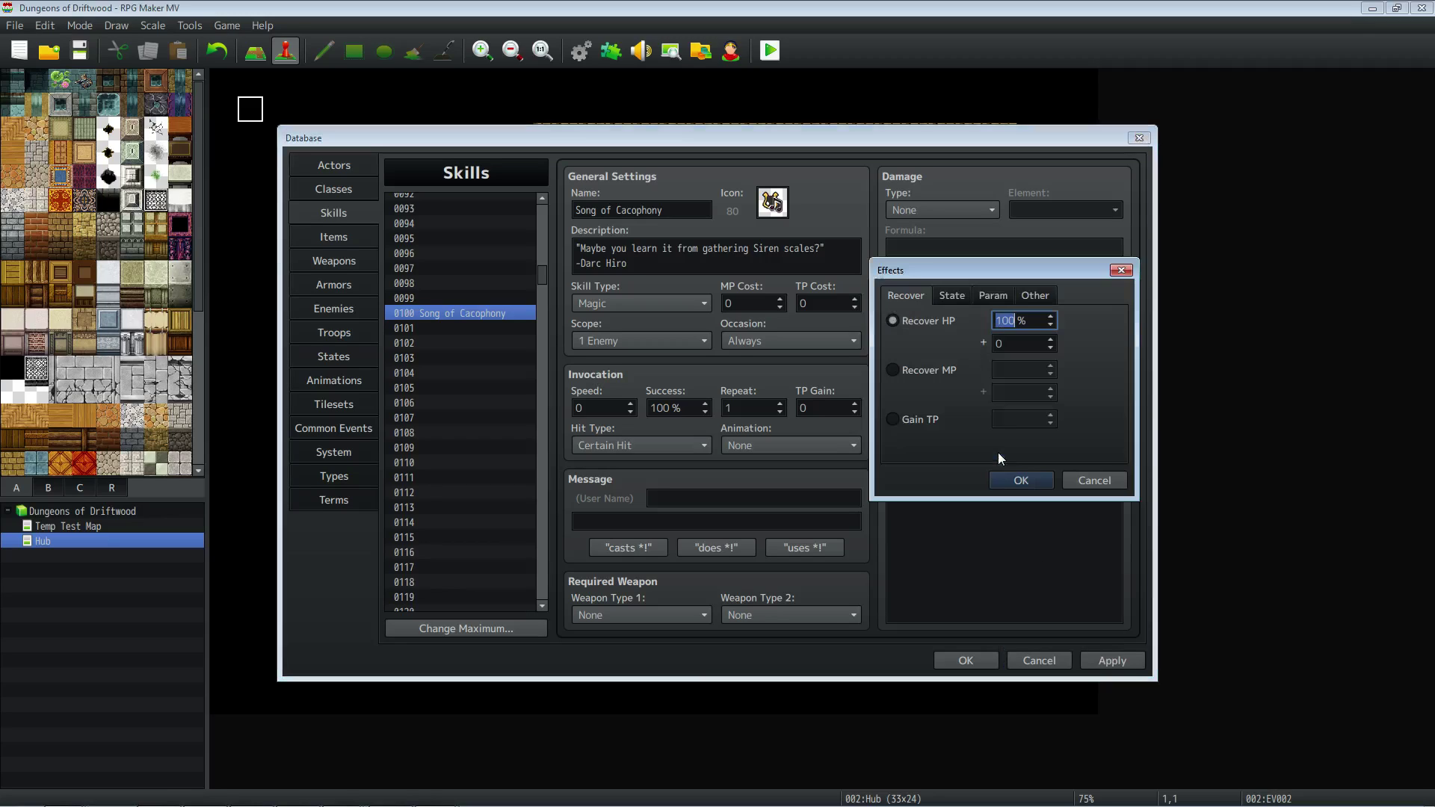
click(951, 296)
click(1047, 320)
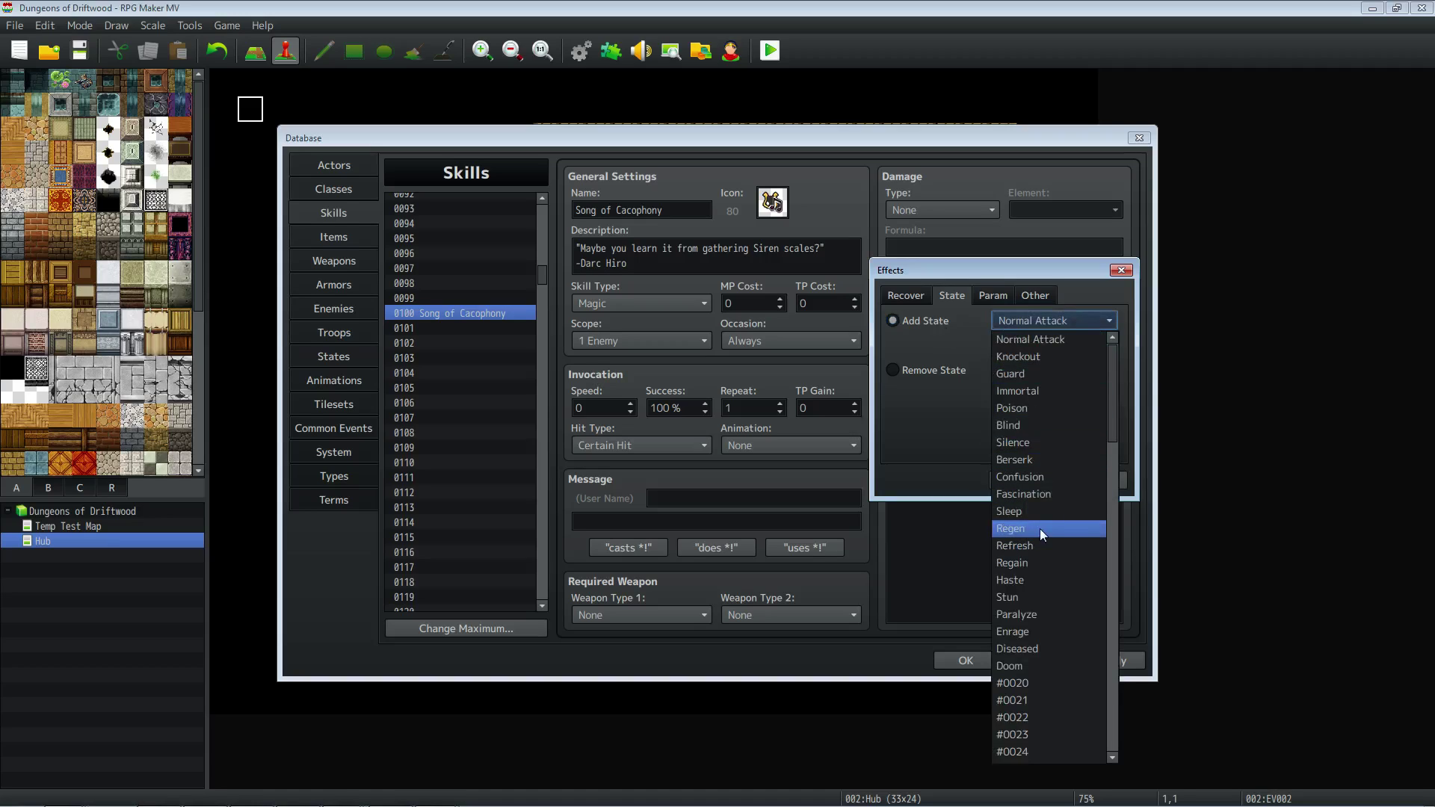
scroll(1042, 606, down, 3)
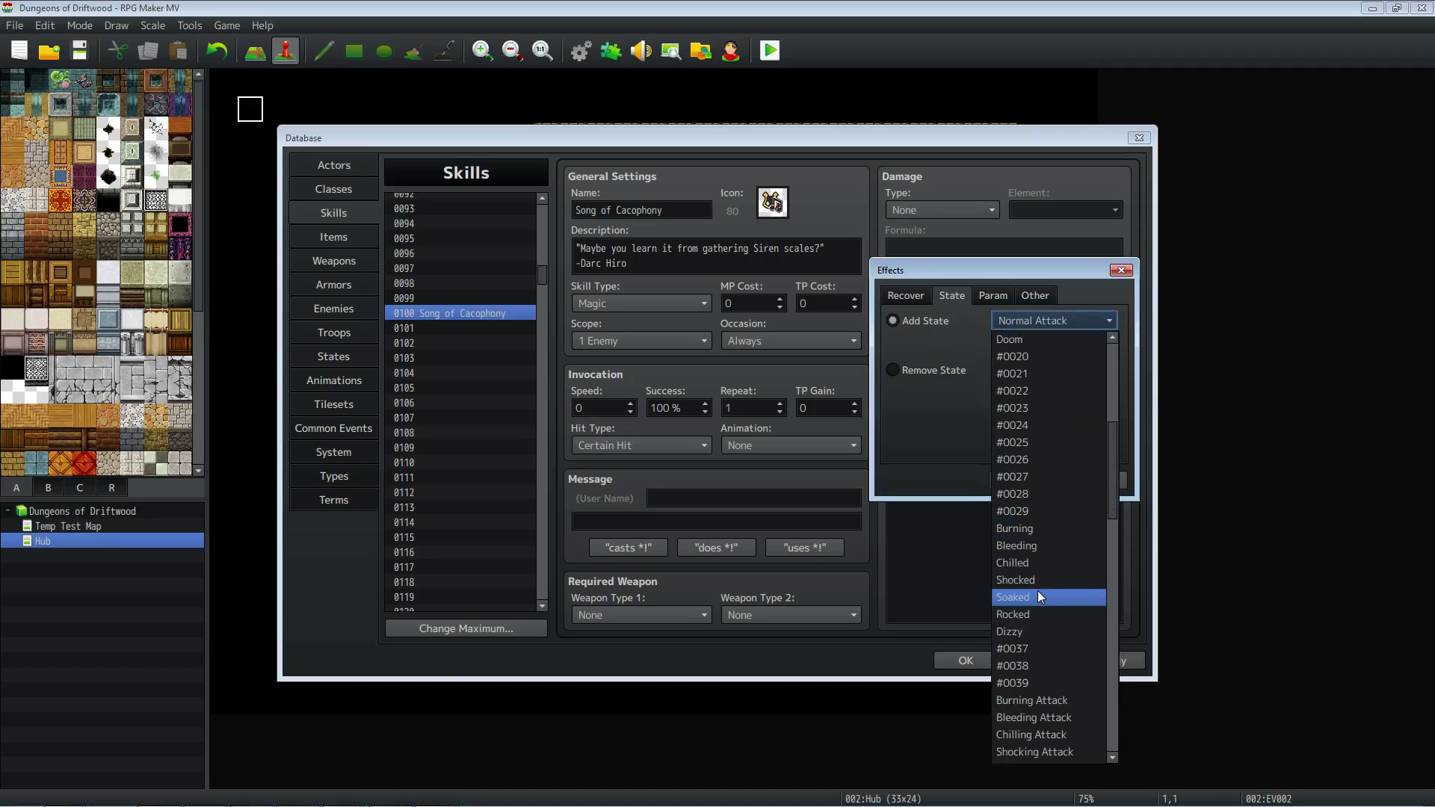
click(1036, 631)
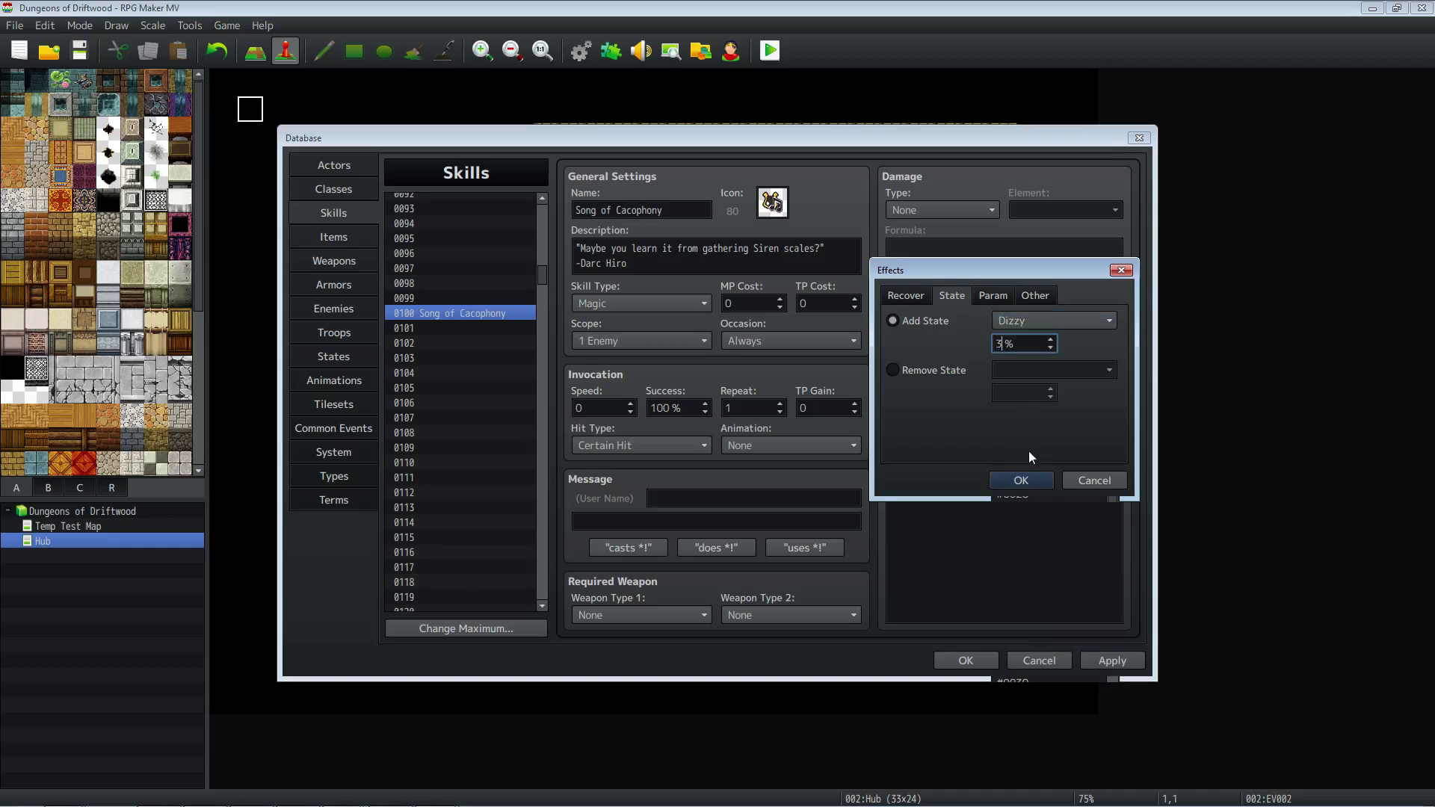
click(1021, 480)
double_click(994, 437)
click(949, 294)
click(894, 321)
click(1054, 320)
scroll(1035, 511, down, 1)
scroll(1035, 510, down, 4)
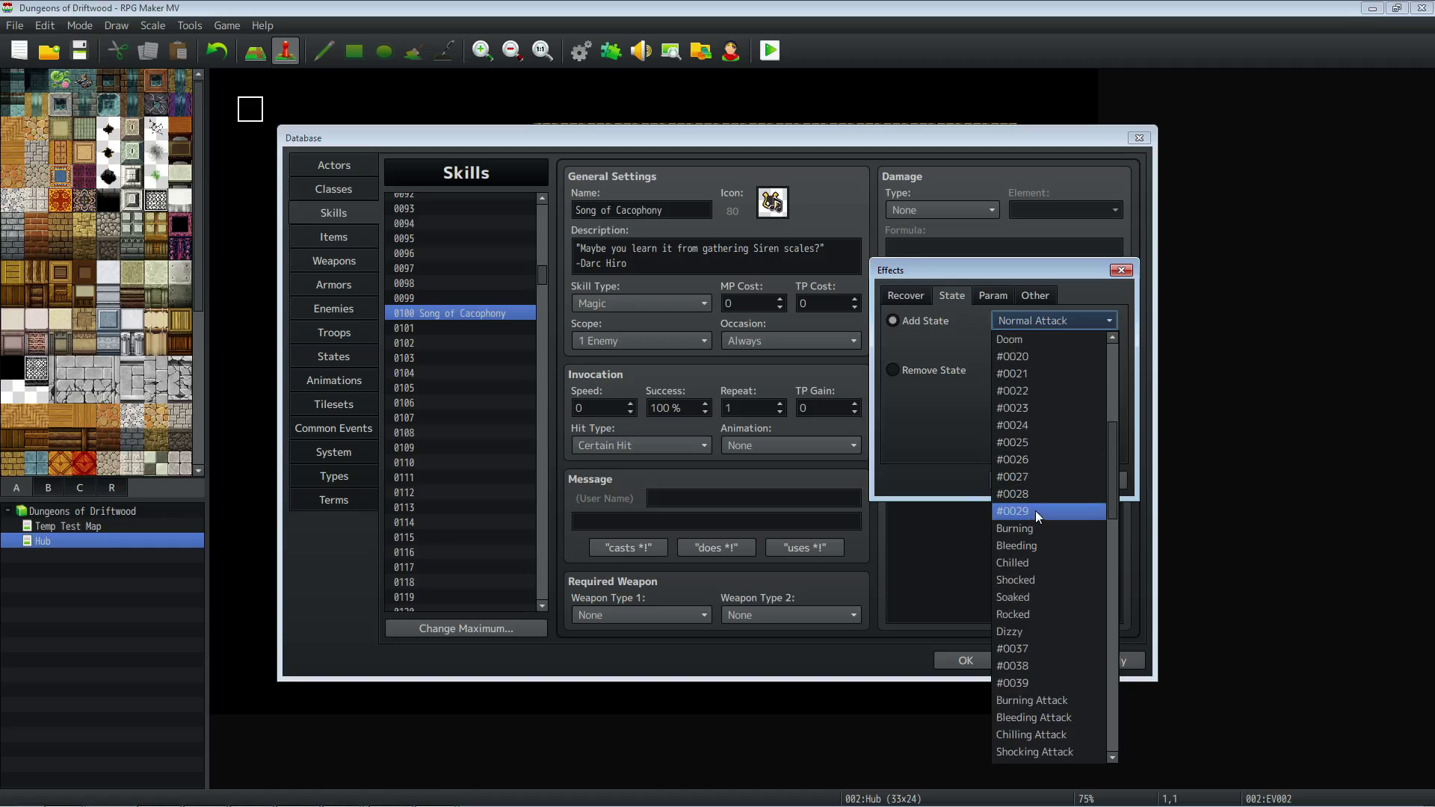
scroll(1046, 554, down, 7)
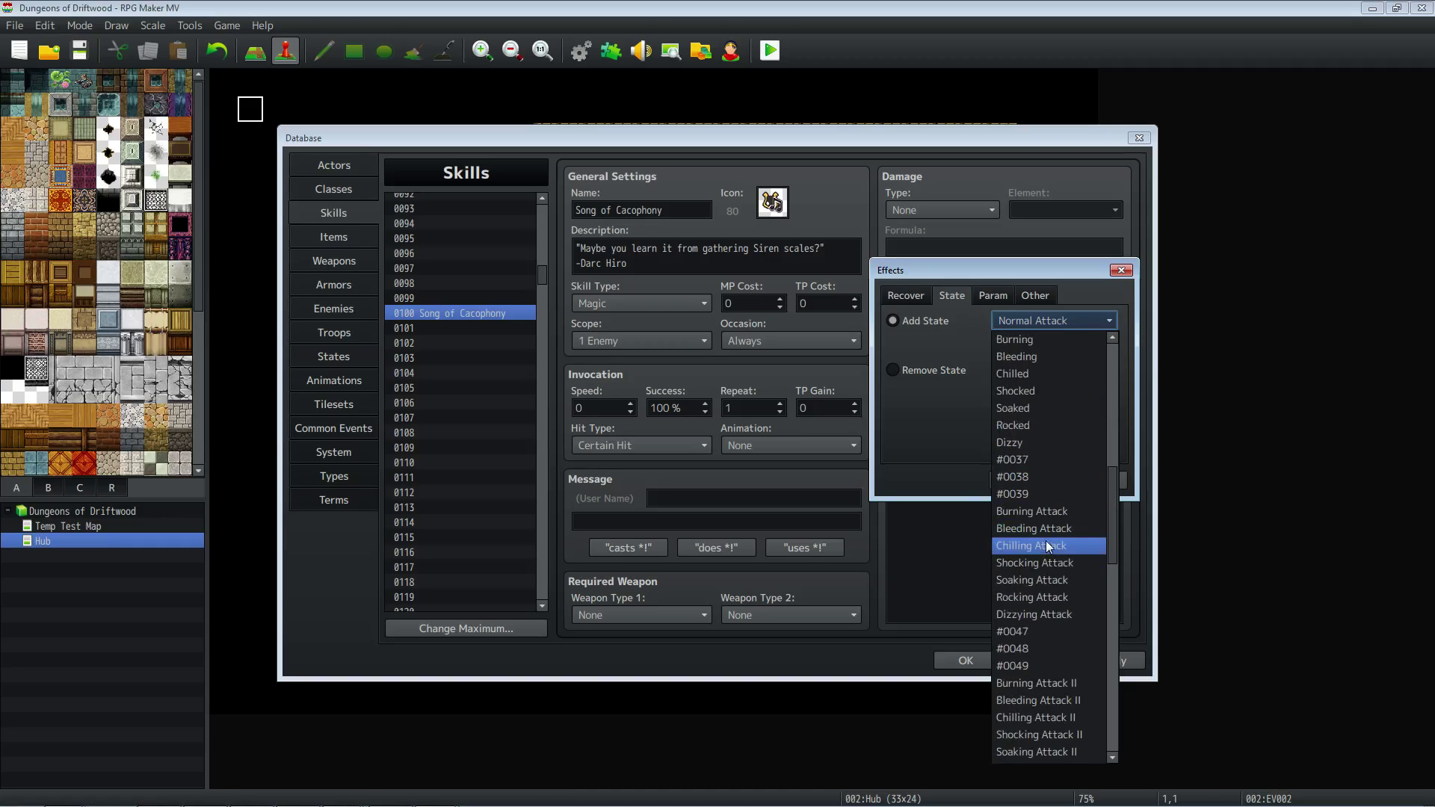
scroll(1052, 657, up, 6)
scroll(1048, 471, up, 3)
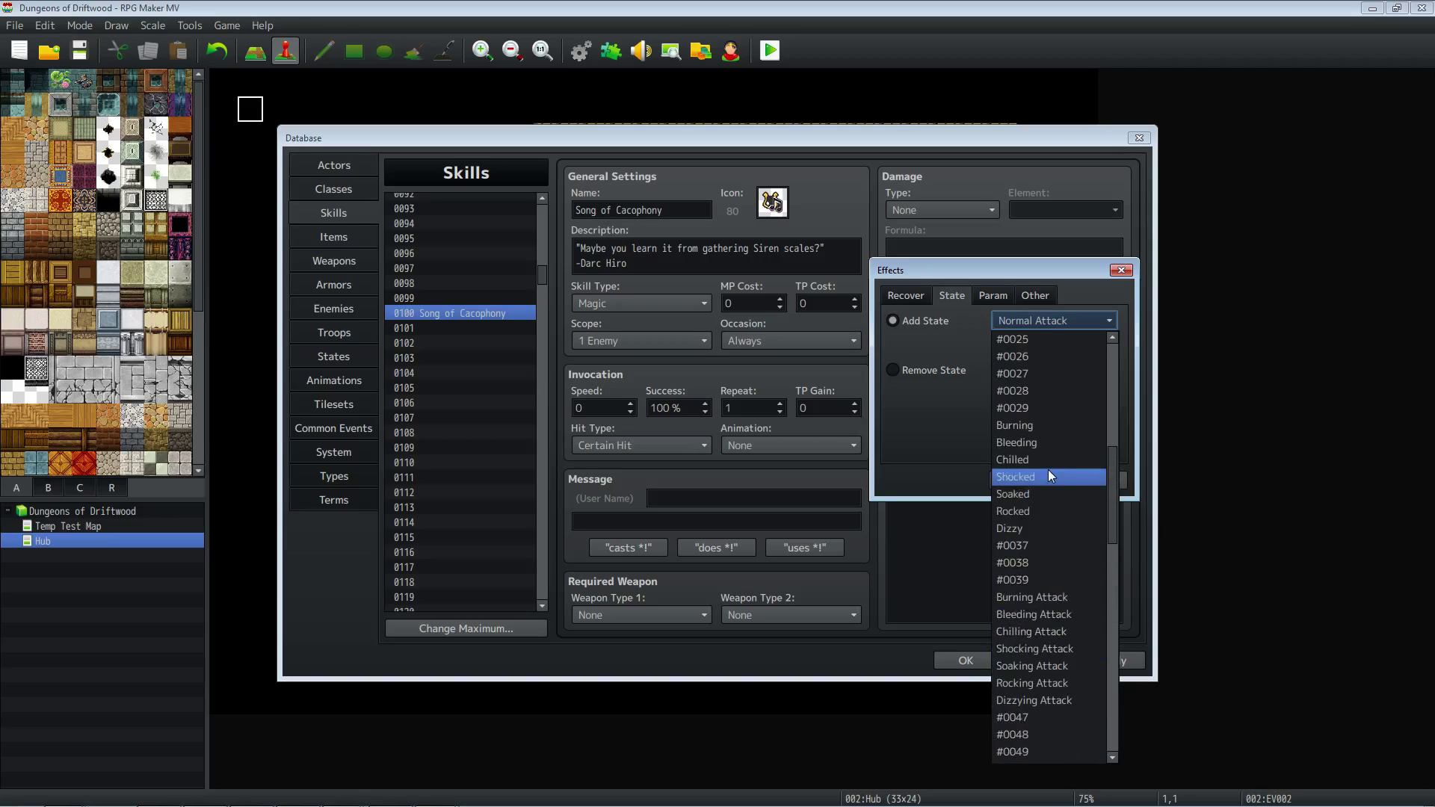
click(958, 332)
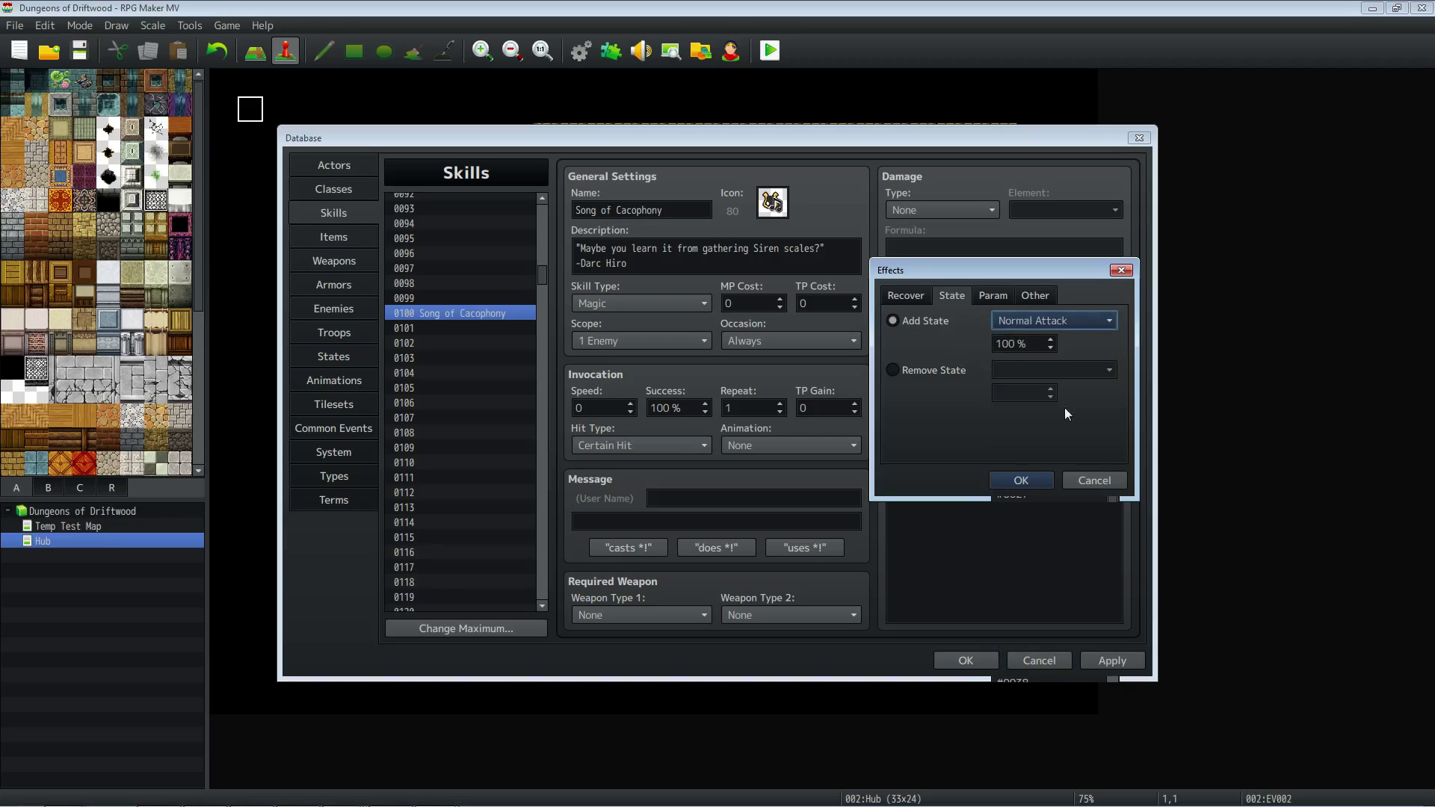
click(1097, 479)
Review the states and percentages in Song of Cacophony's effects list from beginning to end.
scroll(1036, 427, down, 3)
scroll(1037, 418, up, 4)
scroll(1042, 405, down, 4)
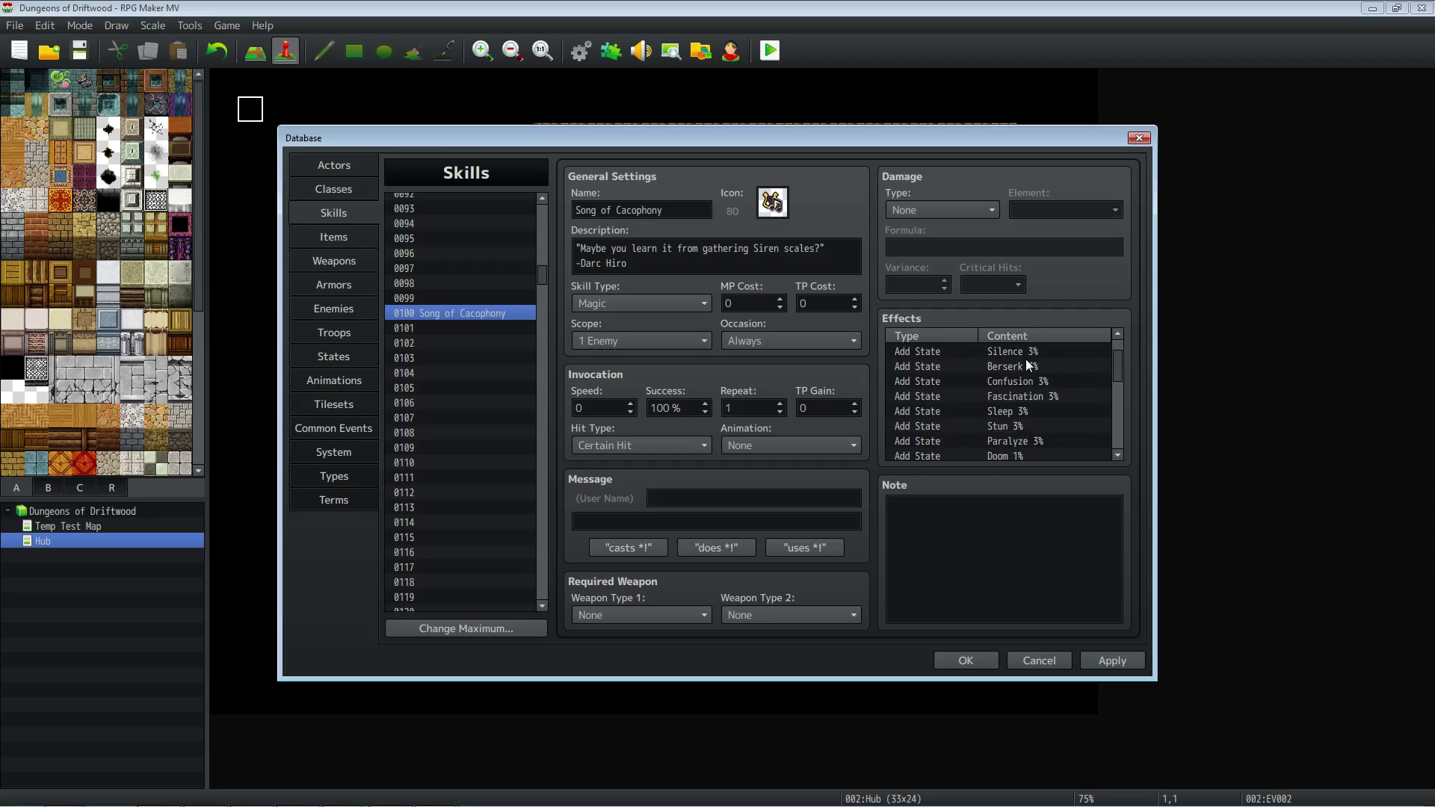
click(1020, 415)
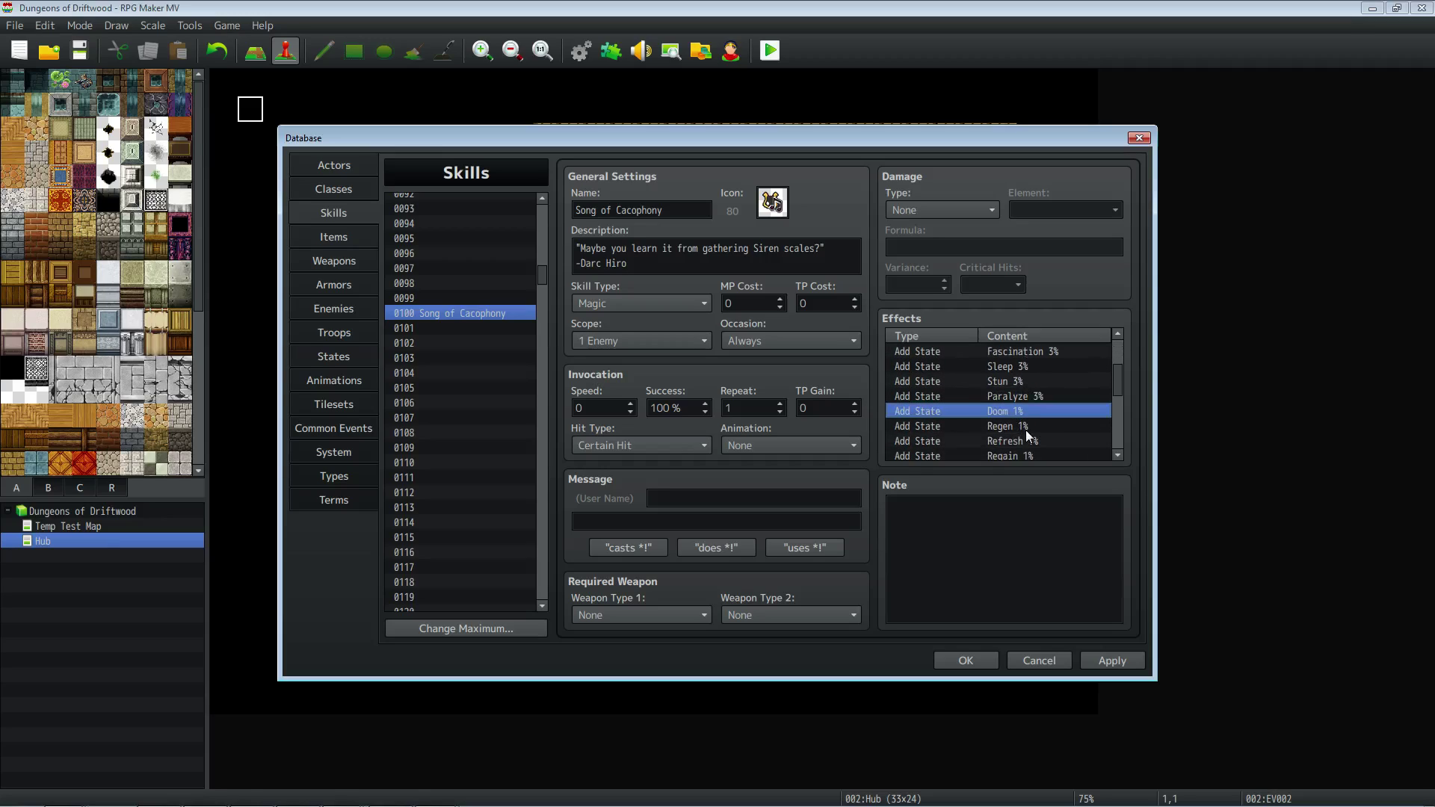
click(1025, 428)
scroll(1033, 416, down, 1)
click(1033, 383)
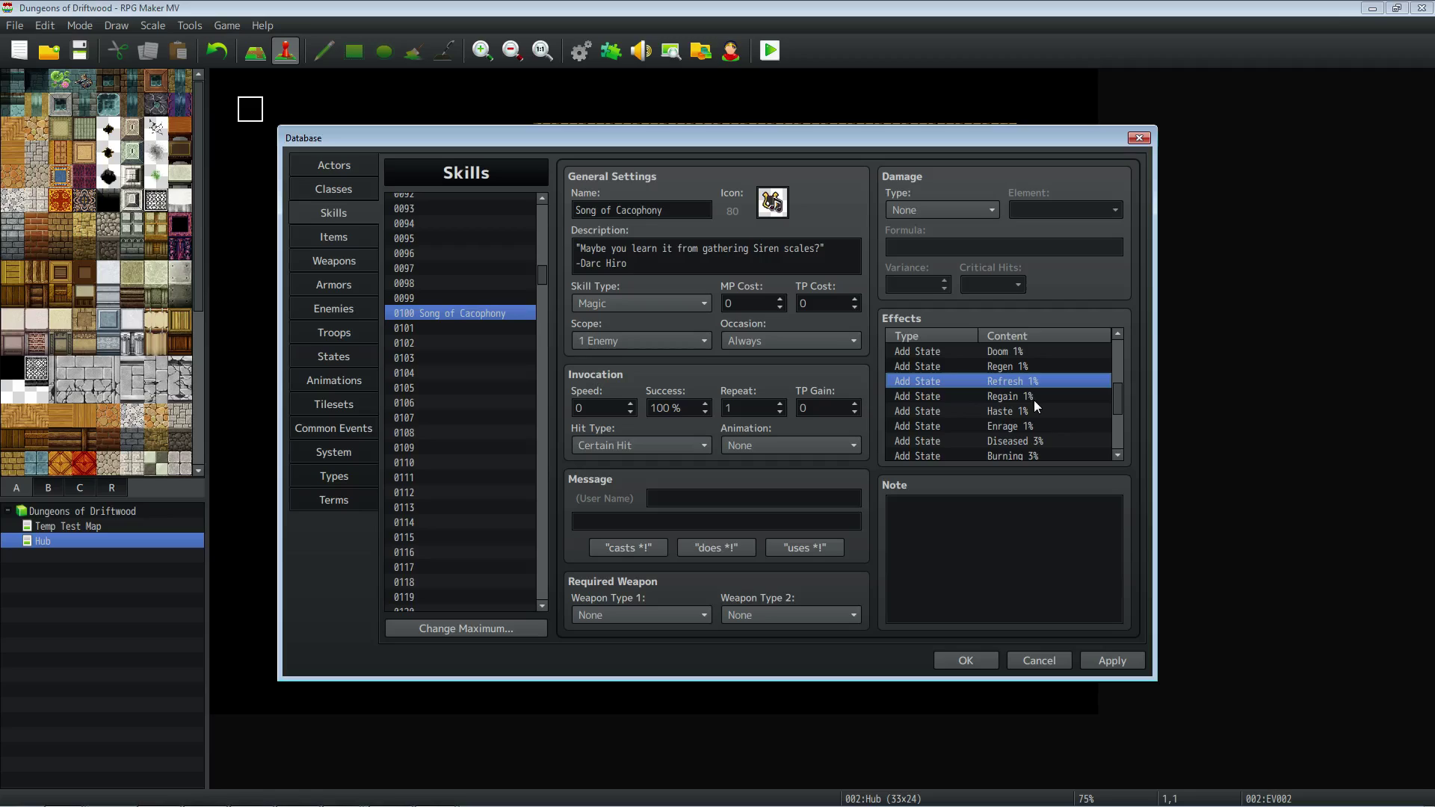
click(1035, 397)
click(1036, 411)
scroll(1039, 420, down, 2)
click(1036, 399)
scroll(1039, 383, up, 2)
scroll(1037, 404, down, 3)
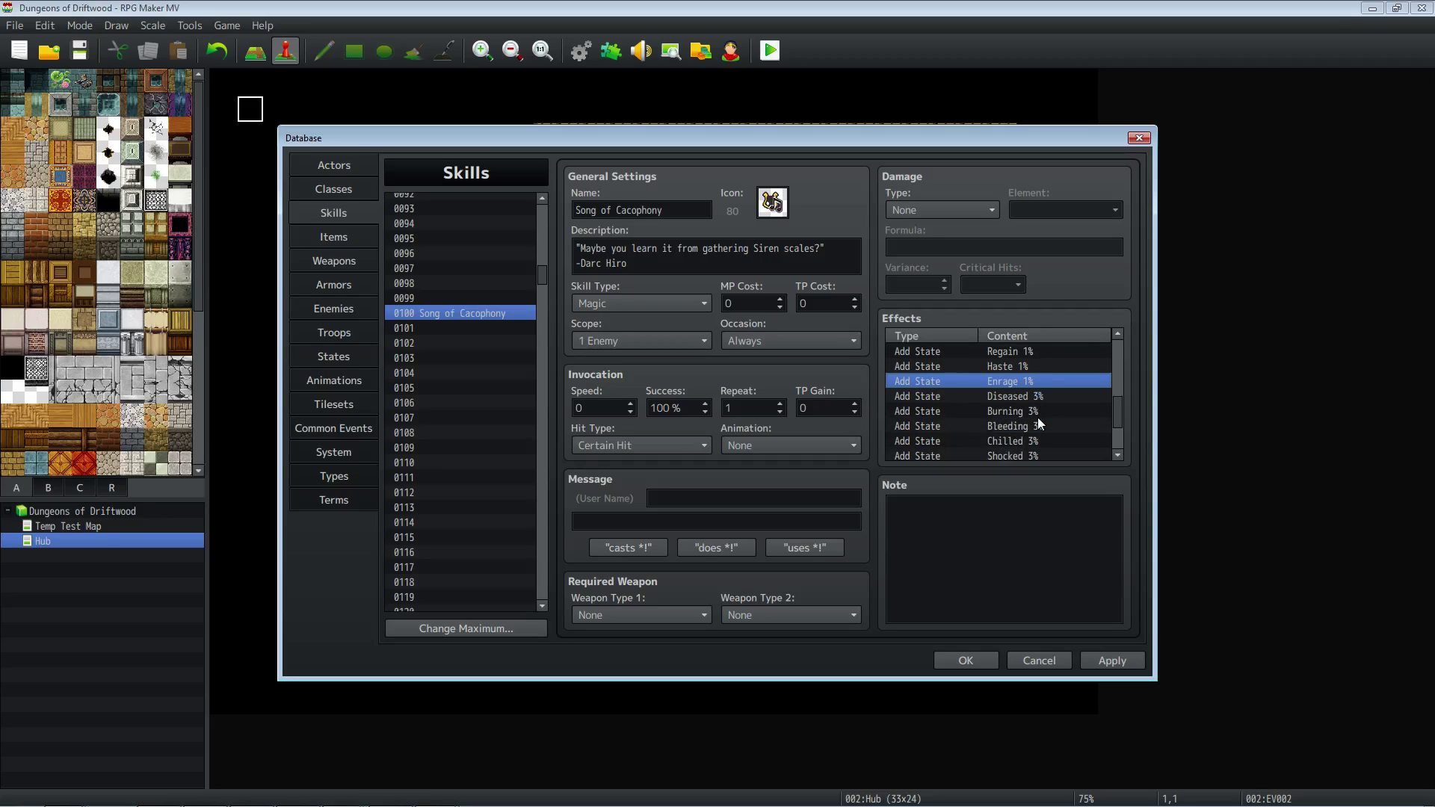
scroll(1041, 418, down, 1)
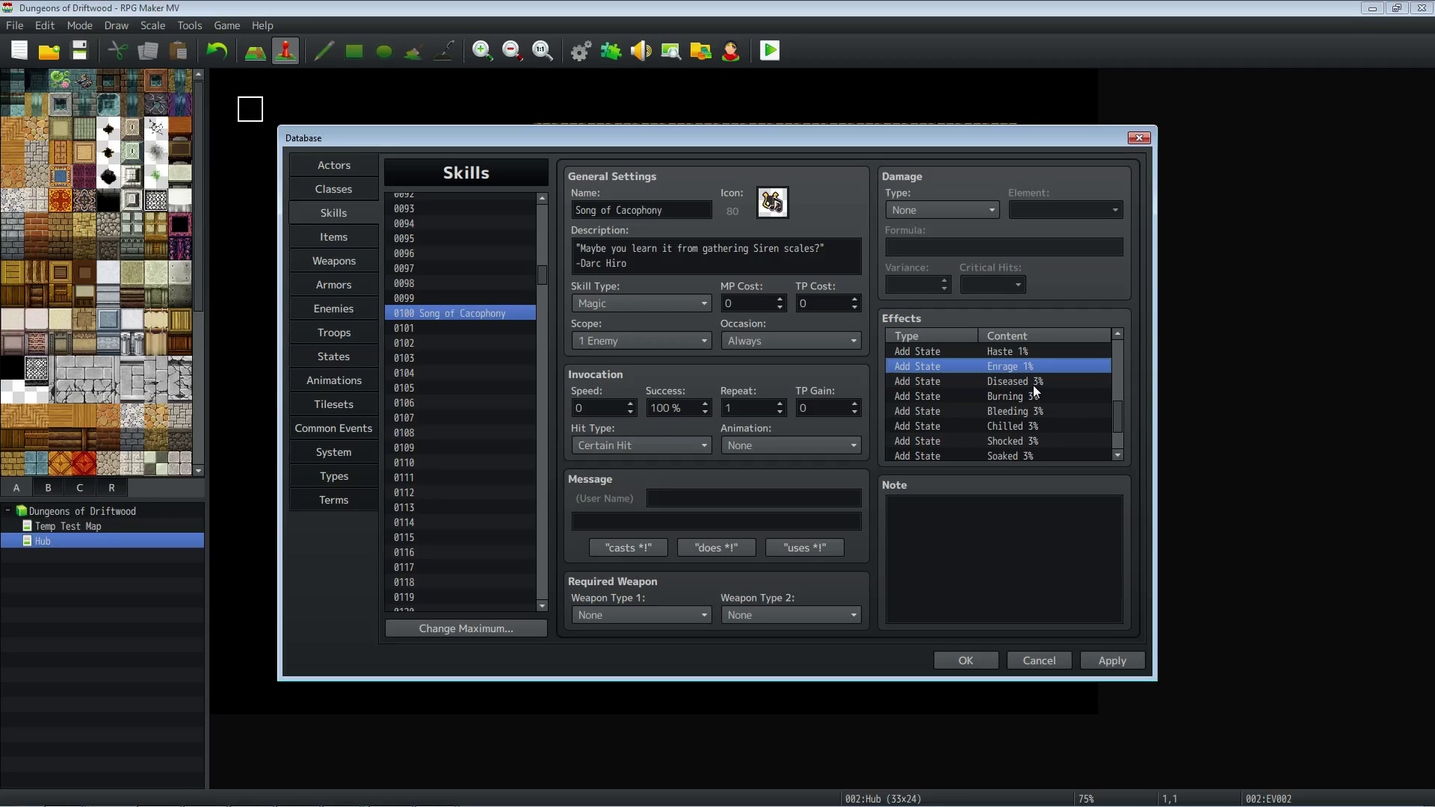
scroll(1057, 384, down, 3)
scroll(1057, 383, up, 1)
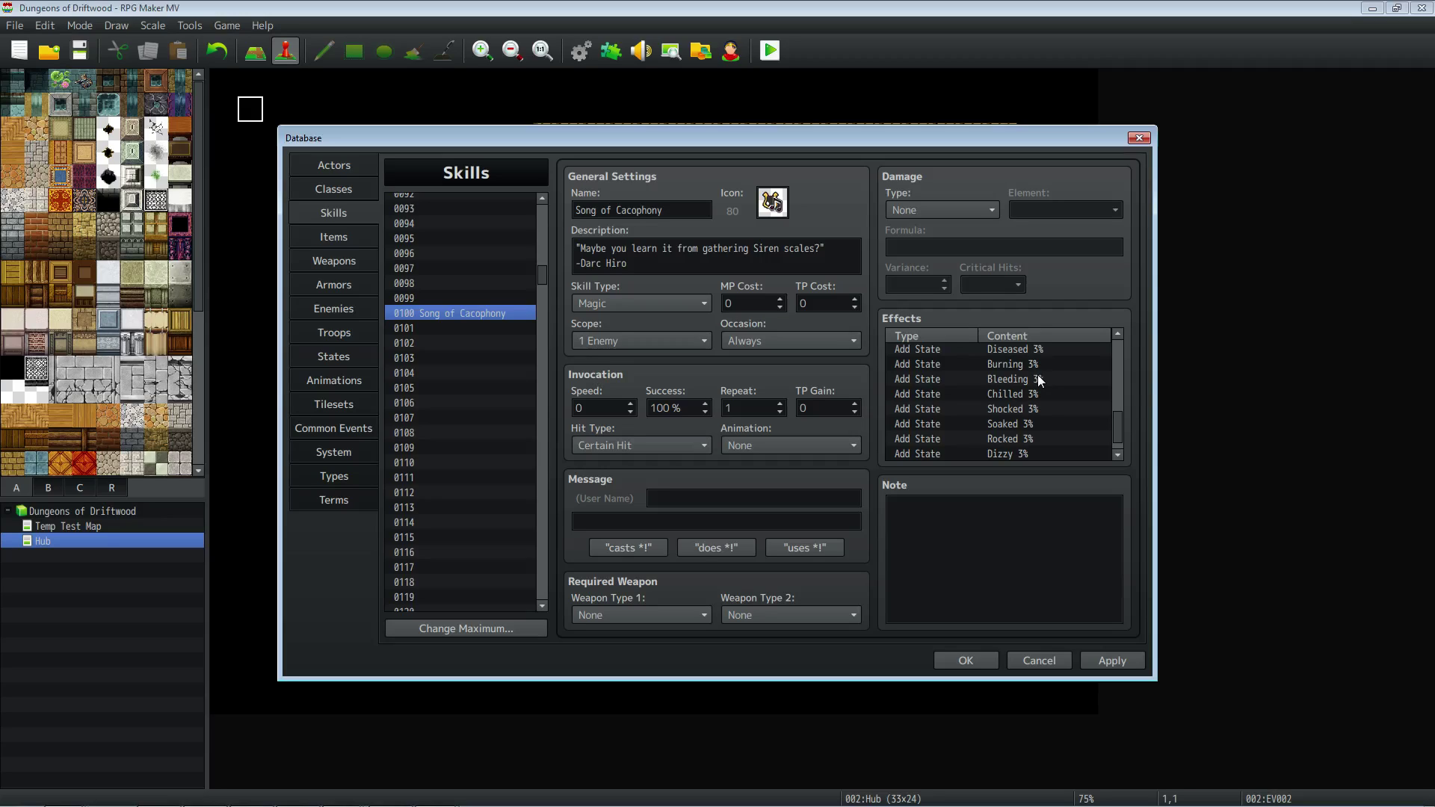
click(1034, 449)
scroll(1034, 450, up, 6)
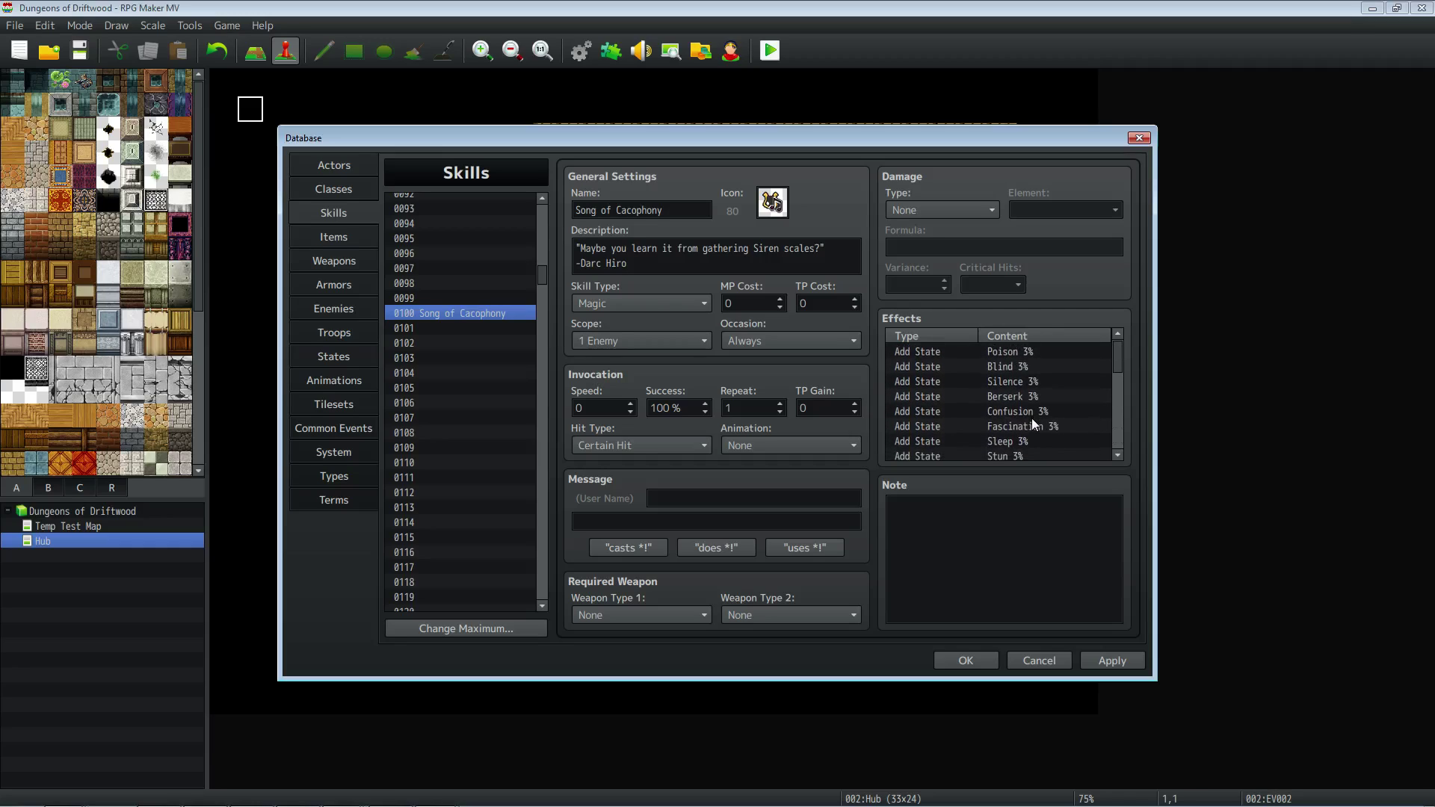
Go through Song of Cacophony's effects one by one, from Poison to Dizzy, to count them.
click(1031, 354)
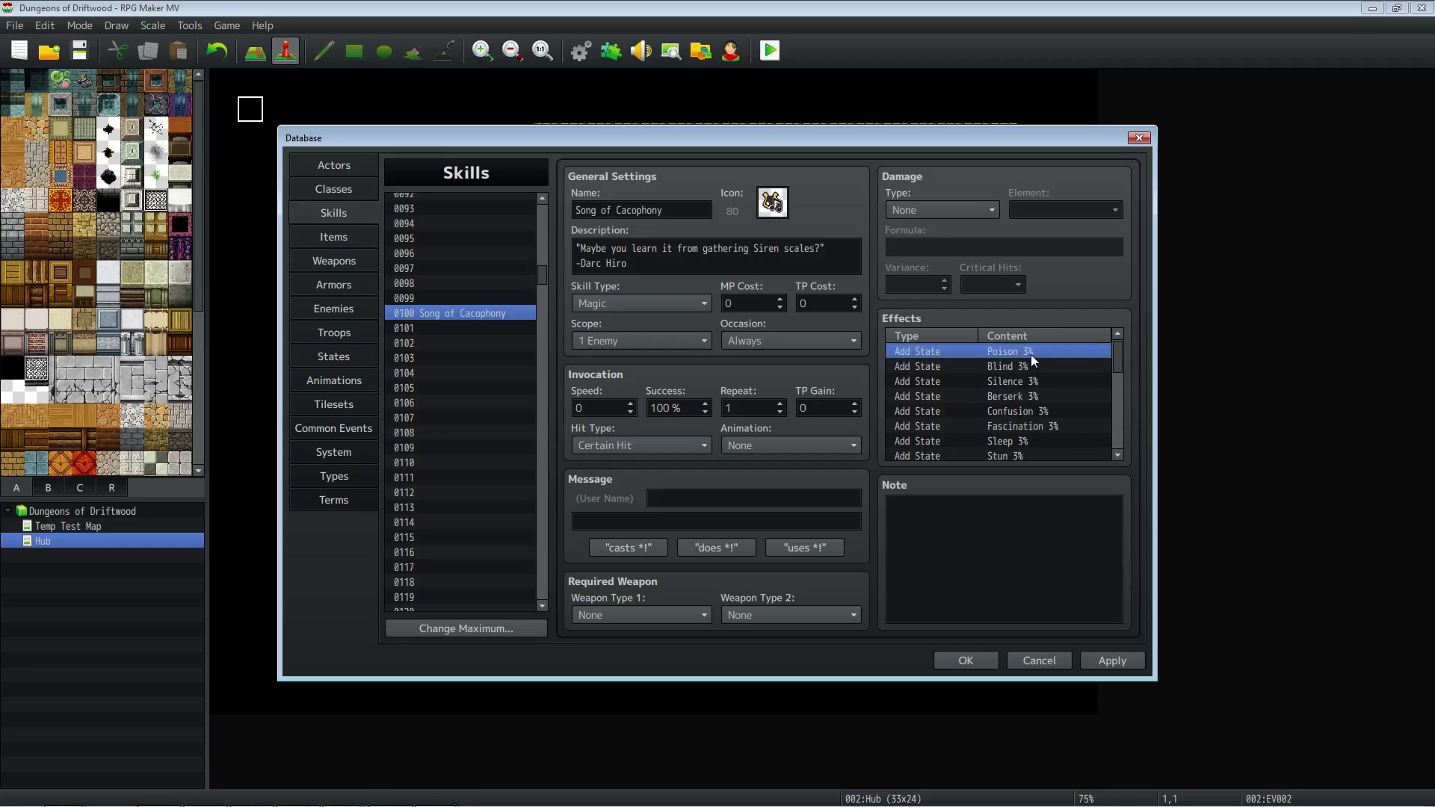
key(Down)
key(Down)
key(Down)
key(Down)
key(Down)
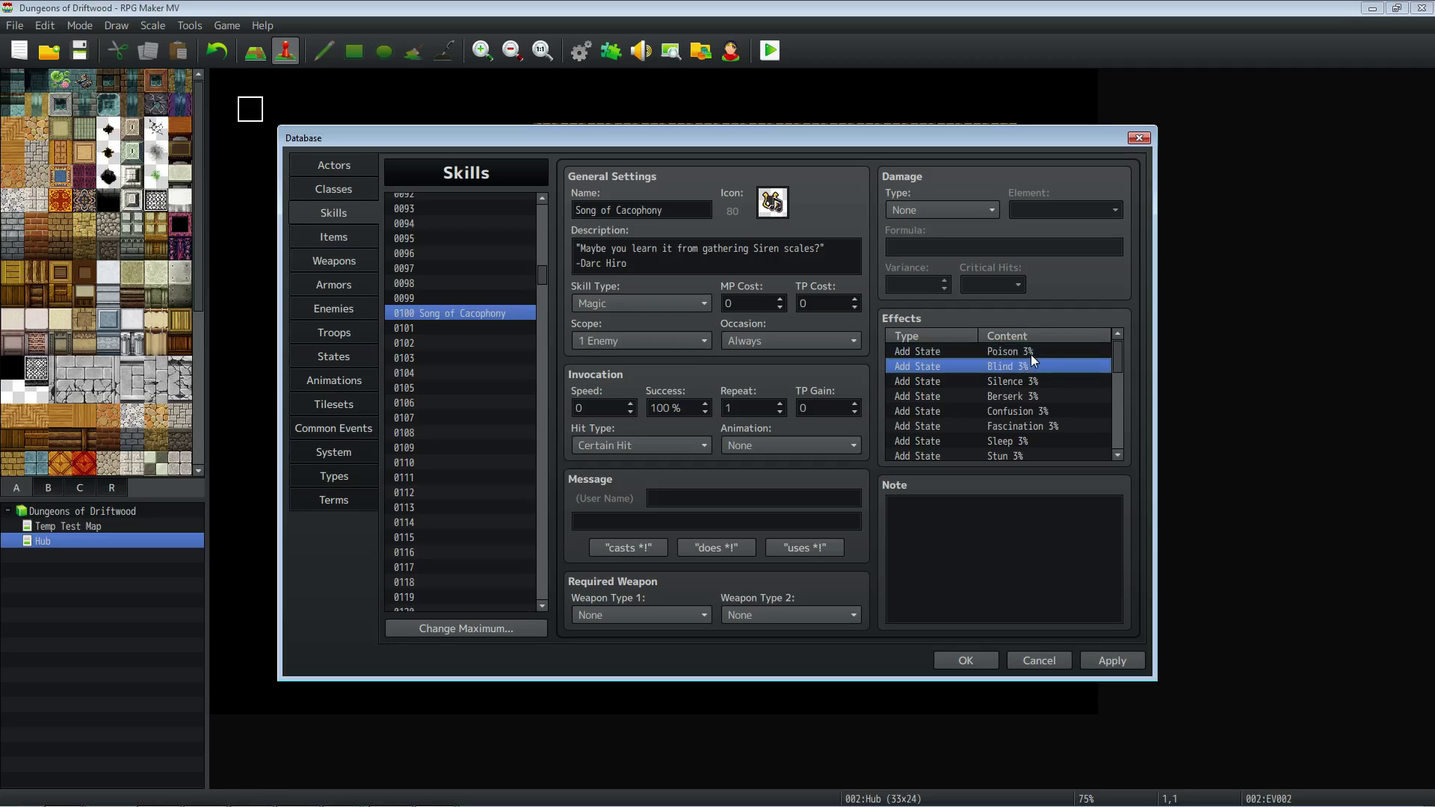
key(Down)
key(Down)
key(Down)
key(Down)
key(Down)
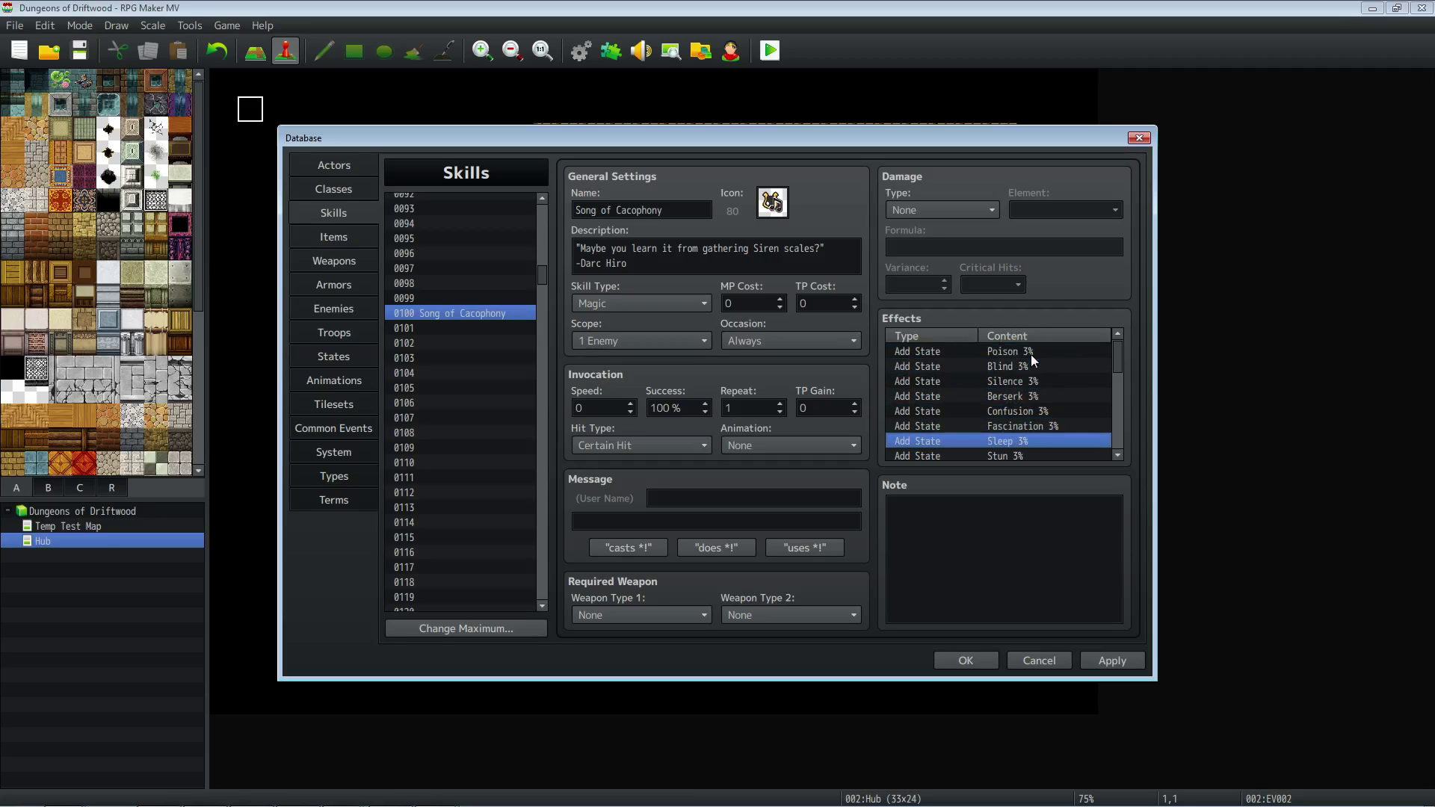
key(Down)
key(Down)
key(Down)
key(Down)
key(Down)
key(Down)
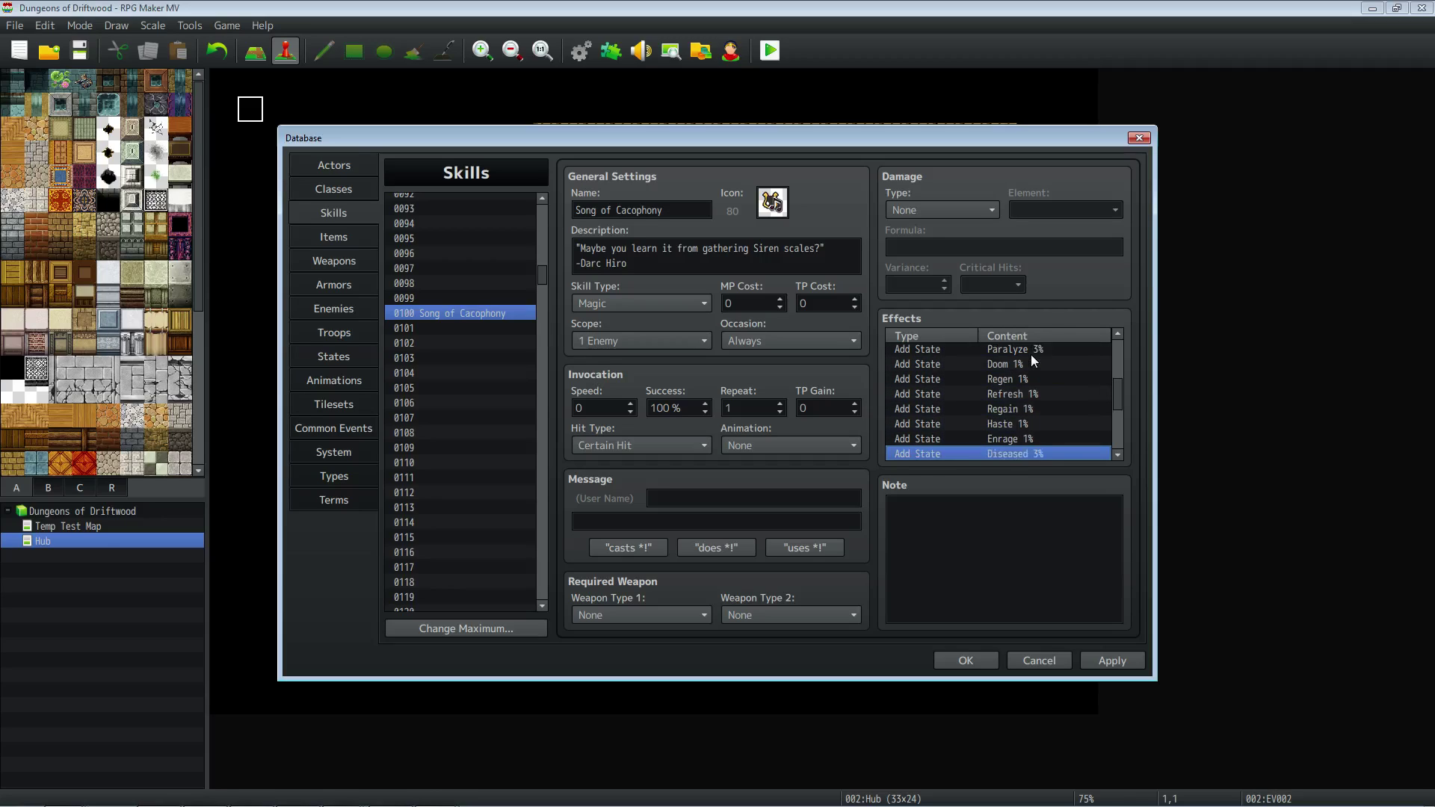
key(Down)
key(Down)
key(Down)
key(Down)
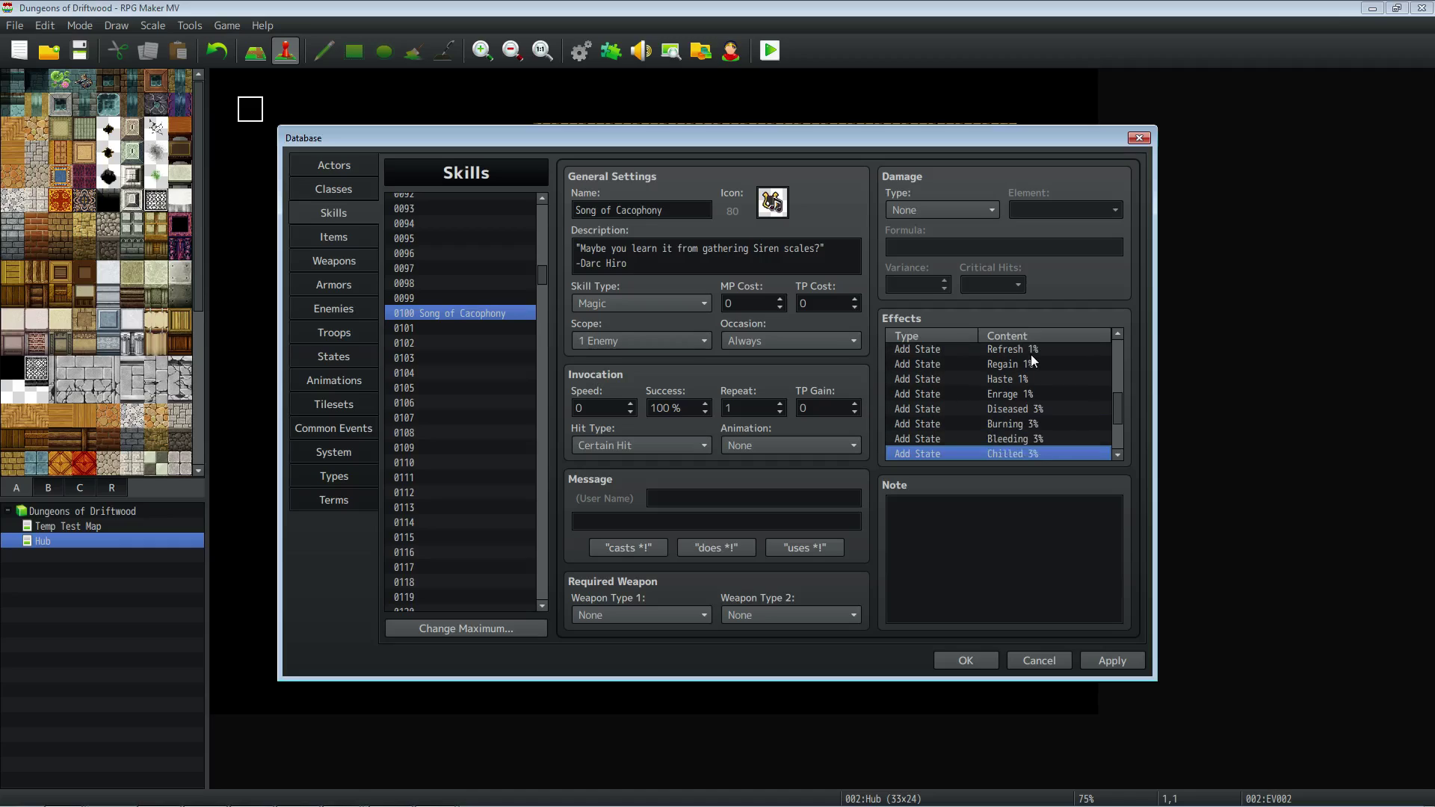
key(Down)
key(Down)
key(Down)
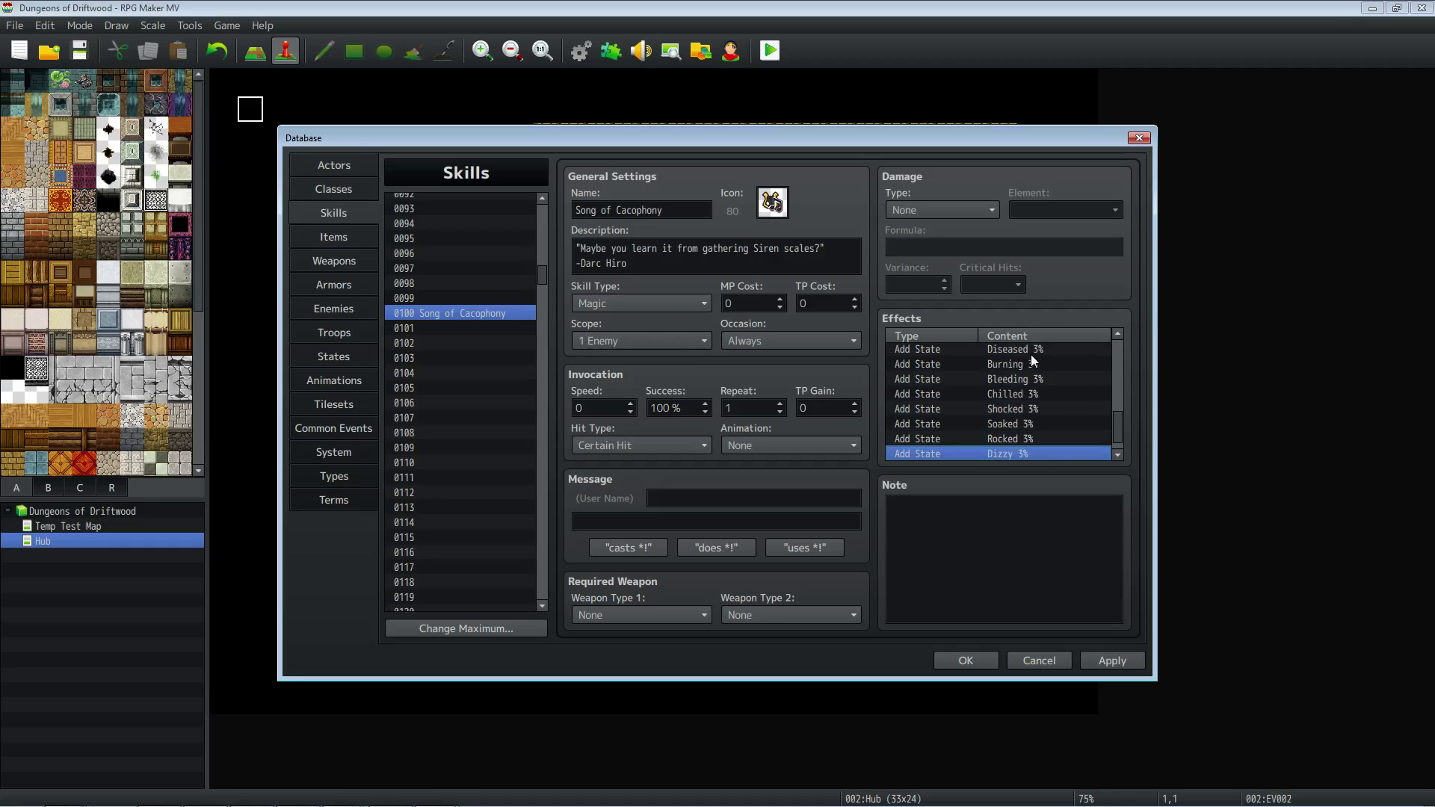
key(Up)
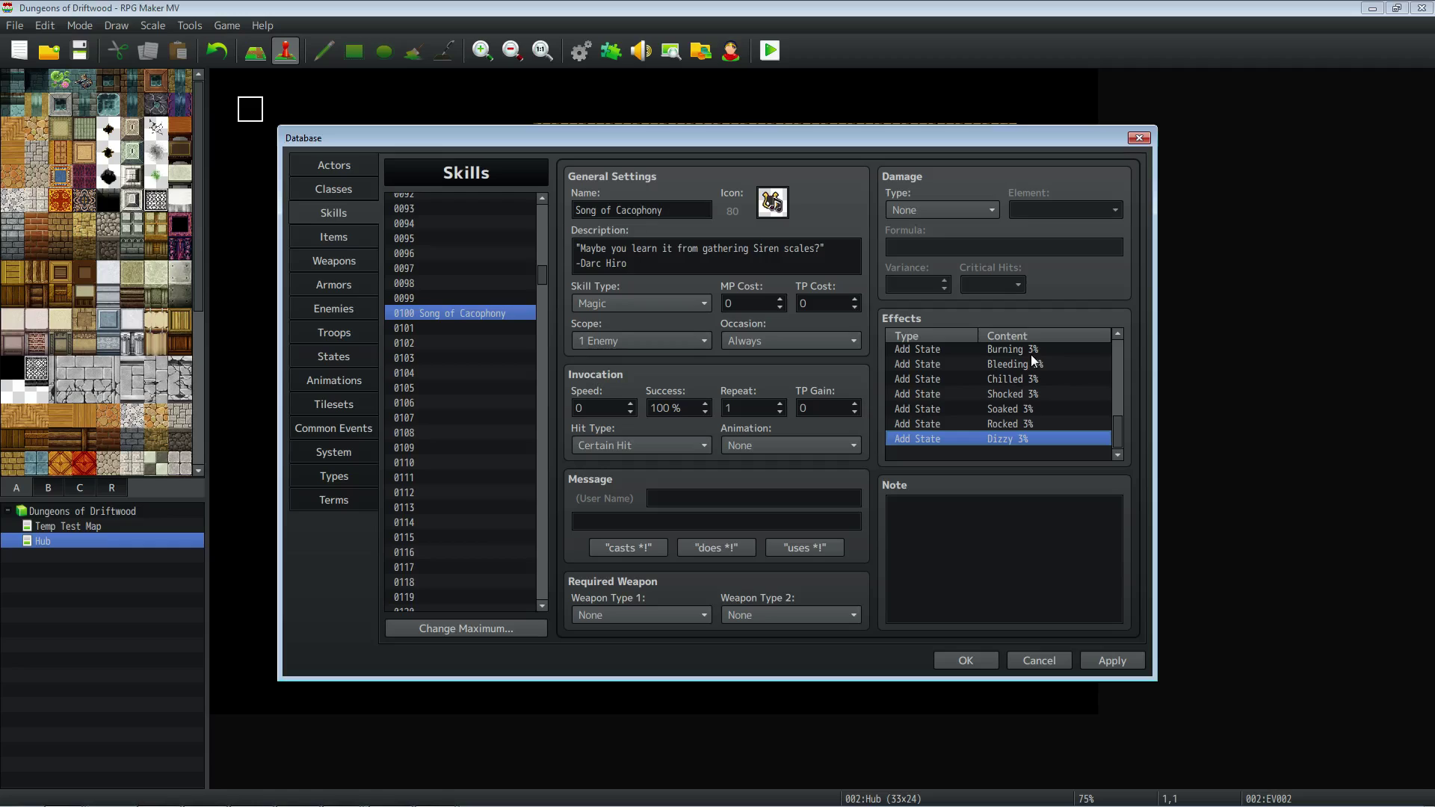
Switch to the Calculator, compute 16*3+1 for the combined state chance, and return to the database.
click(168, 797)
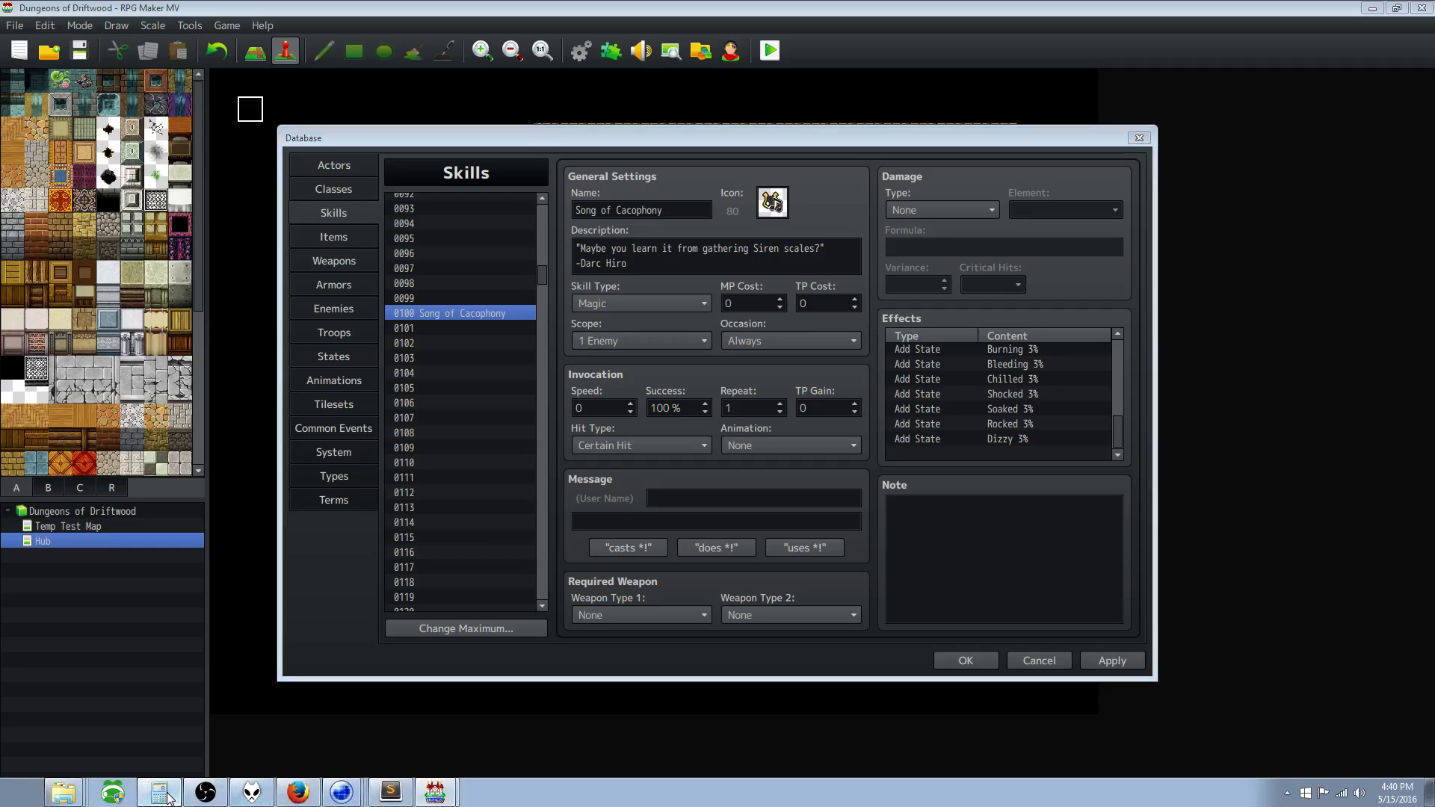
click(1291, 432)
text(16*3+1=)
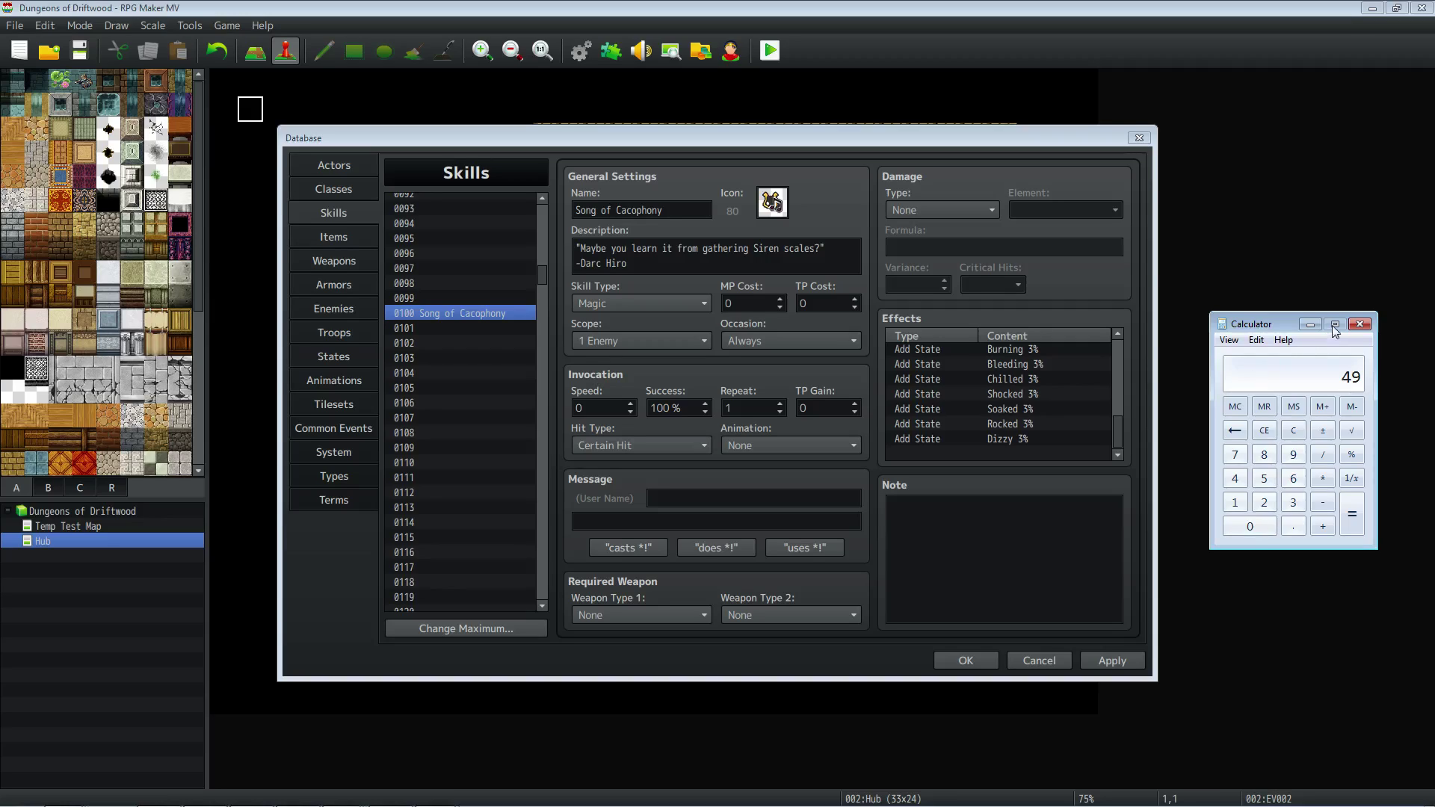
click(1309, 324)
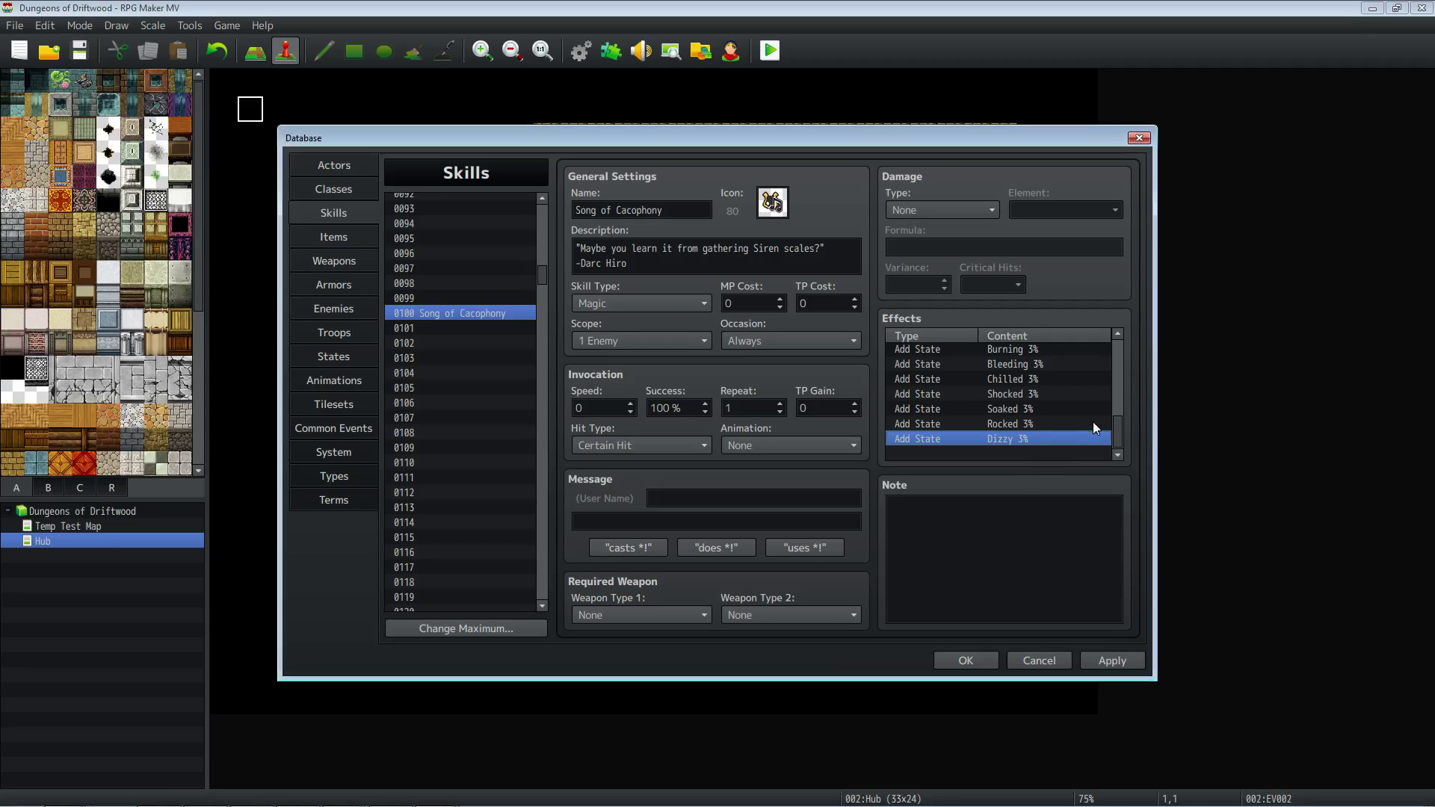
drag(1118, 428, 1116, 335)
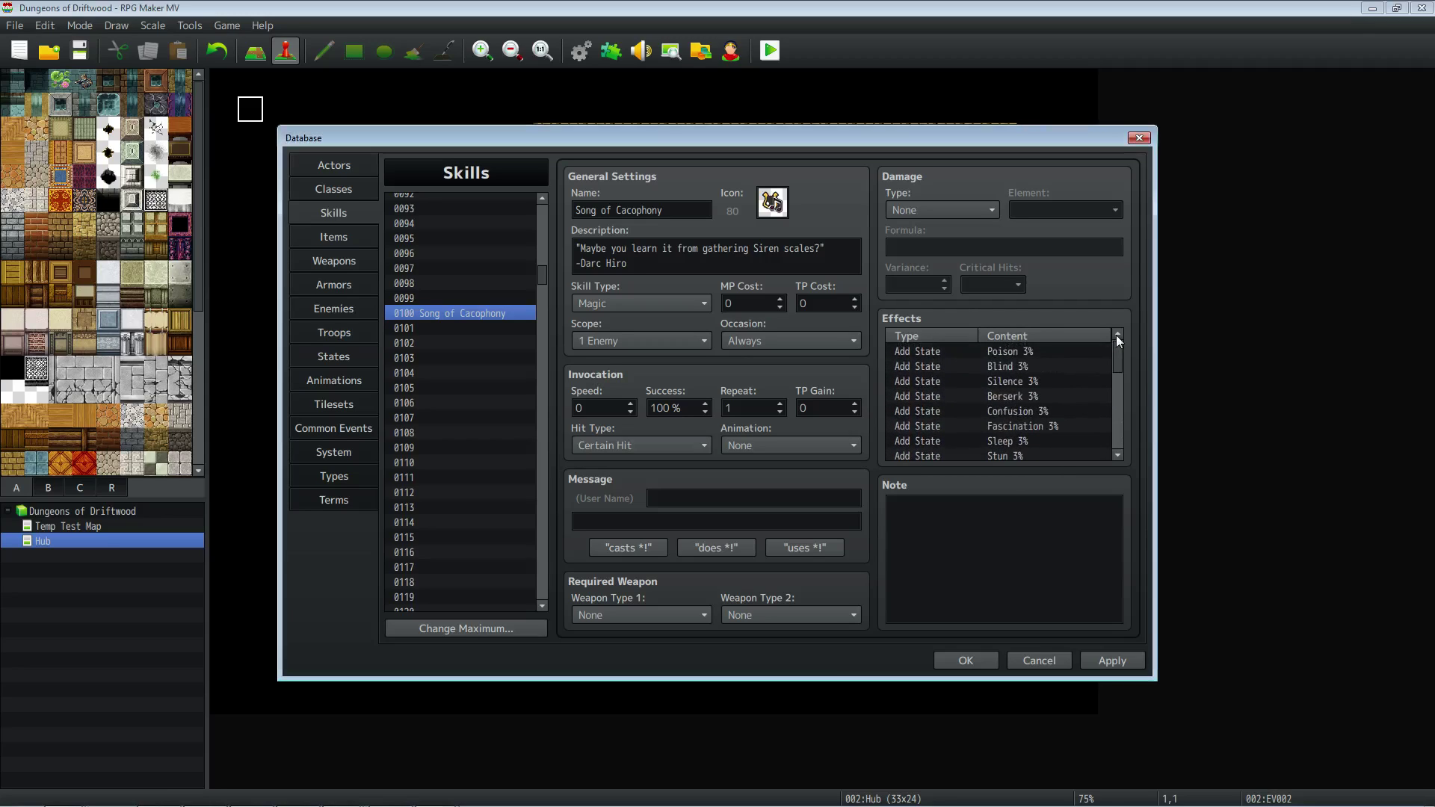
click(986, 408)
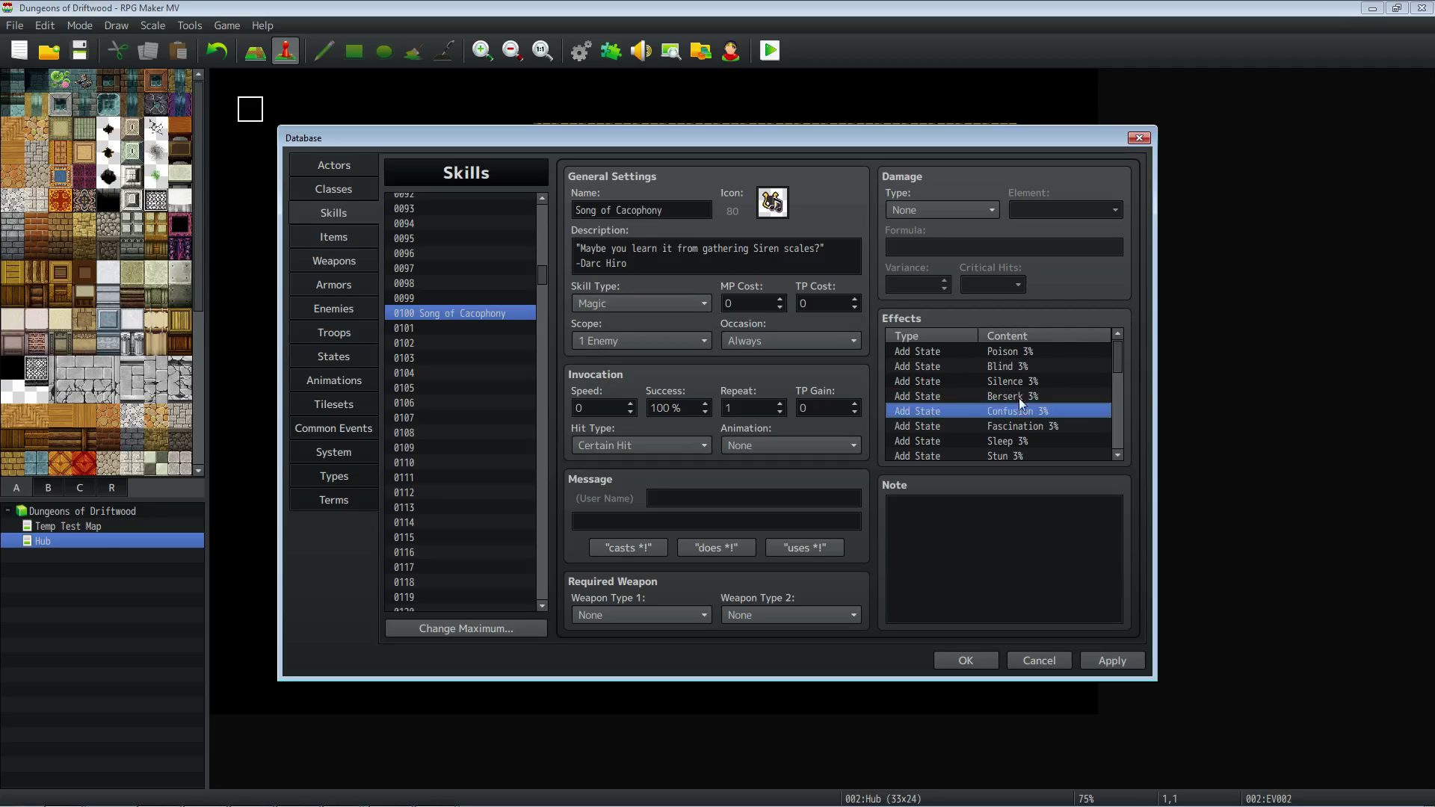
scroll(1076, 419, down, 3)
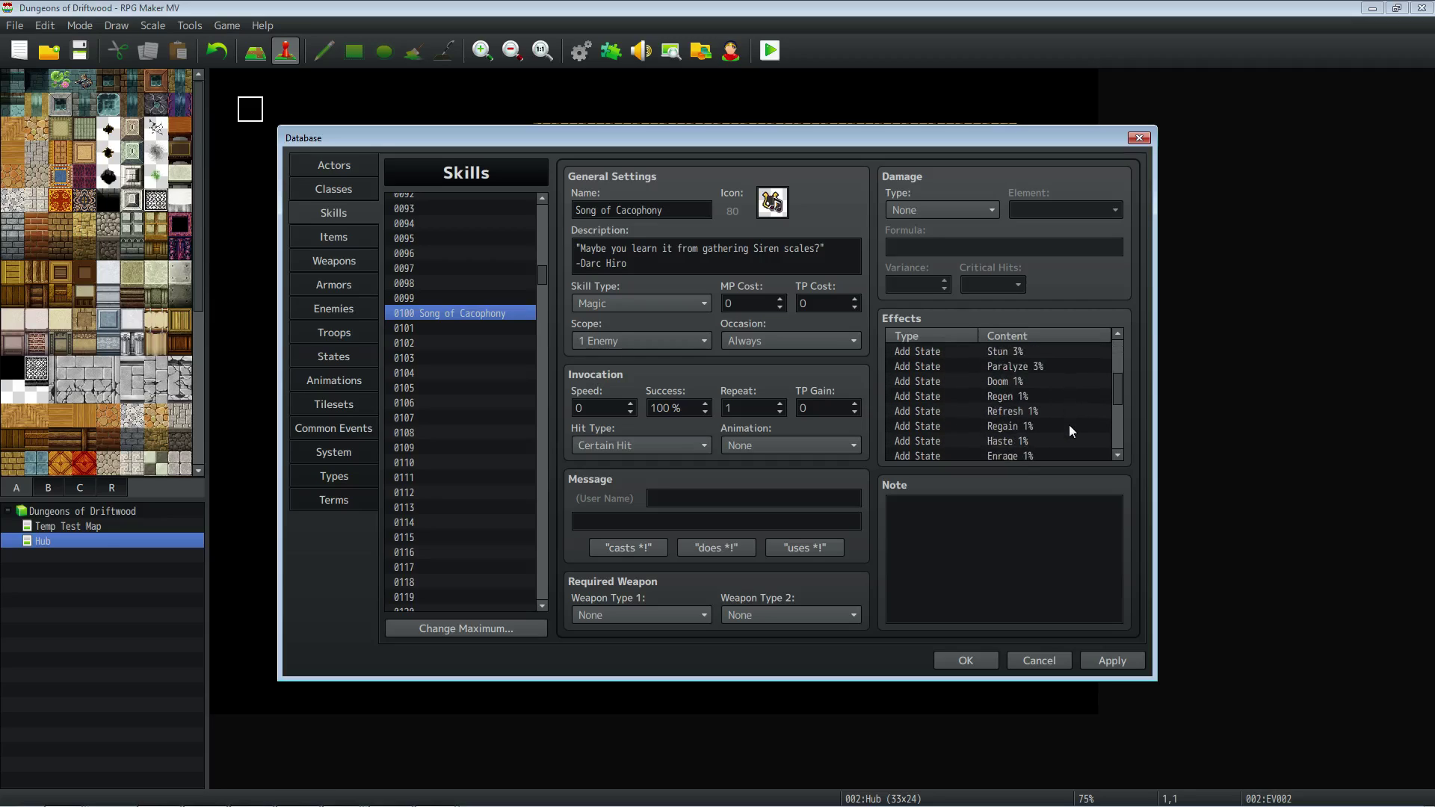
scroll(1069, 420, down, 2)
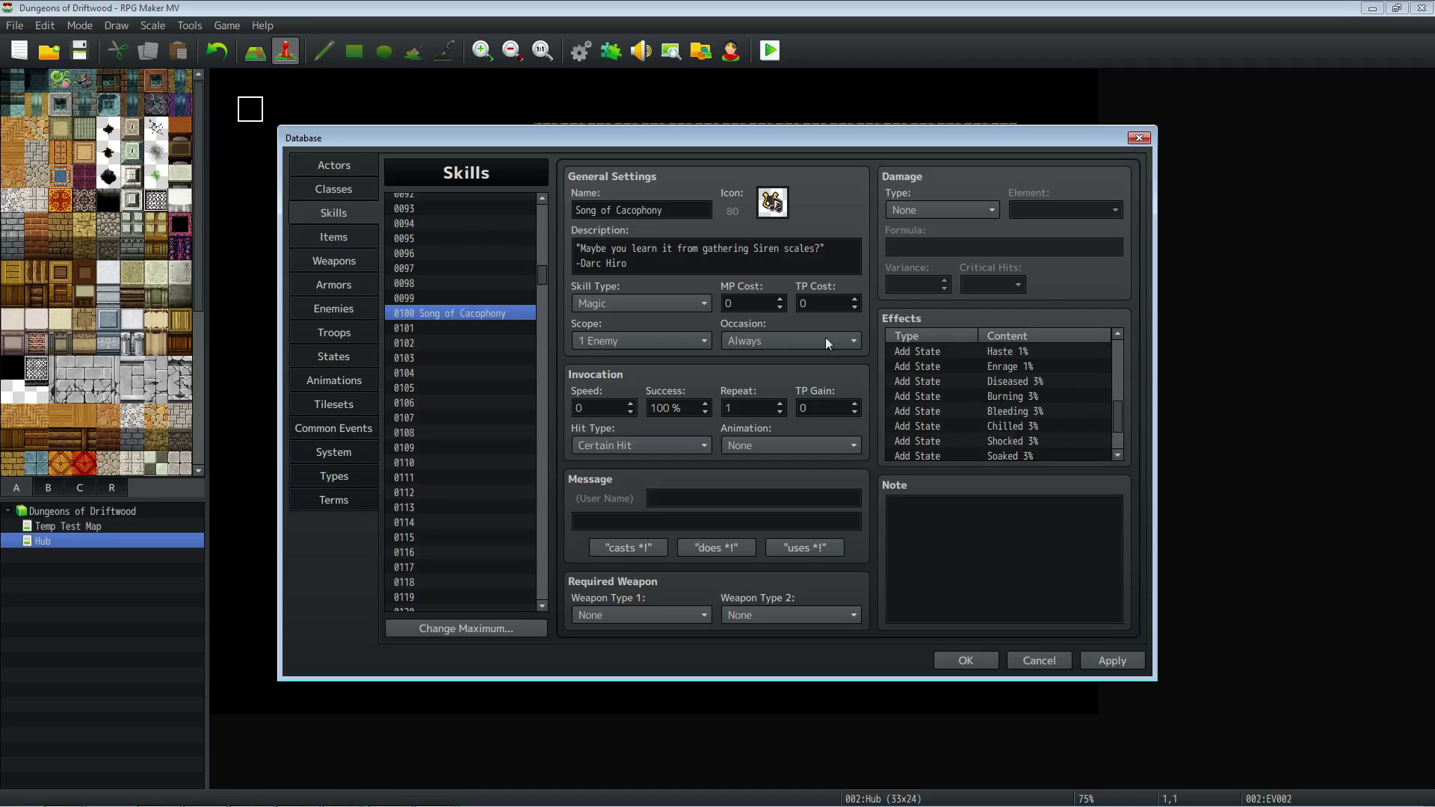
click(695, 265)
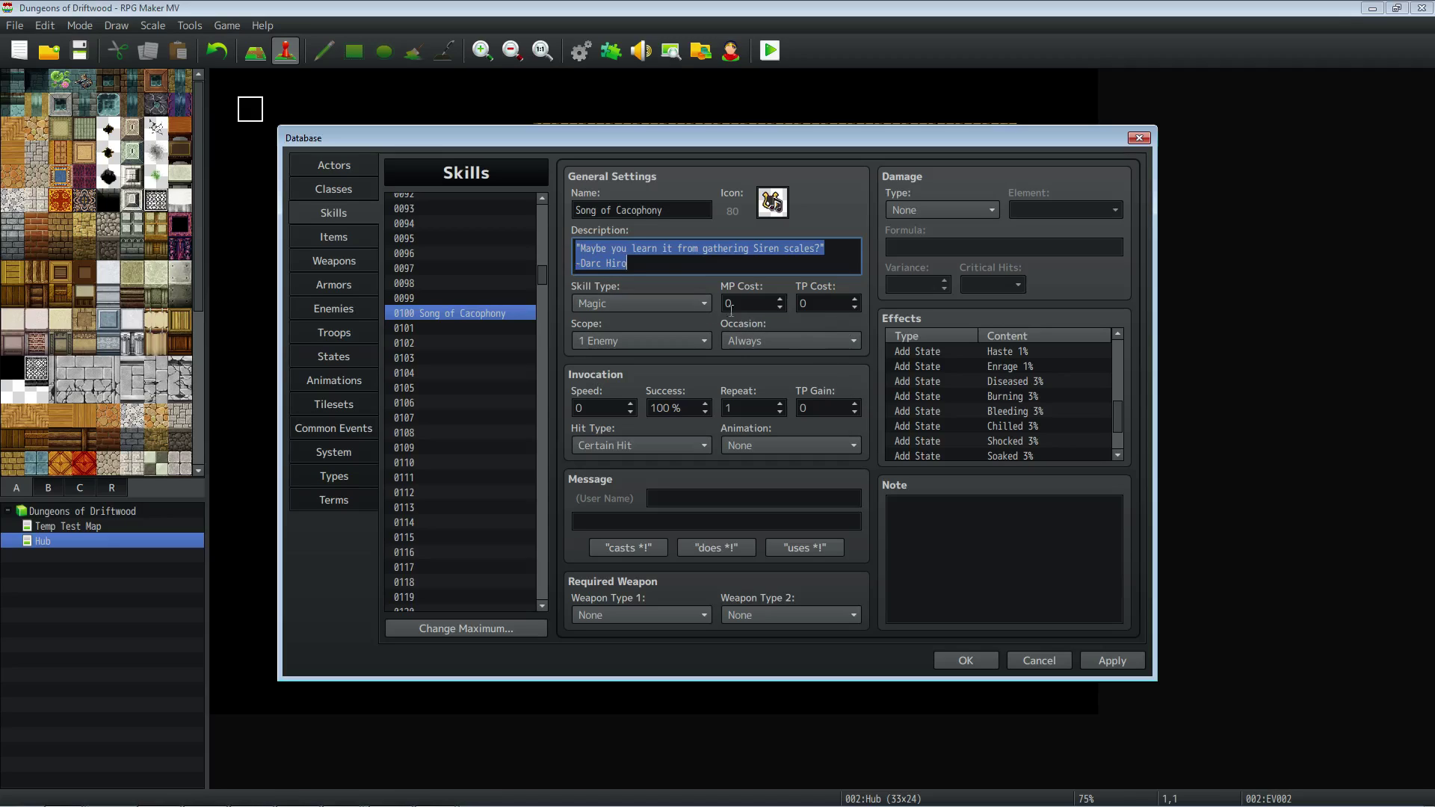
double_click(638, 261)
key(ctrl+a)
click(793, 259)
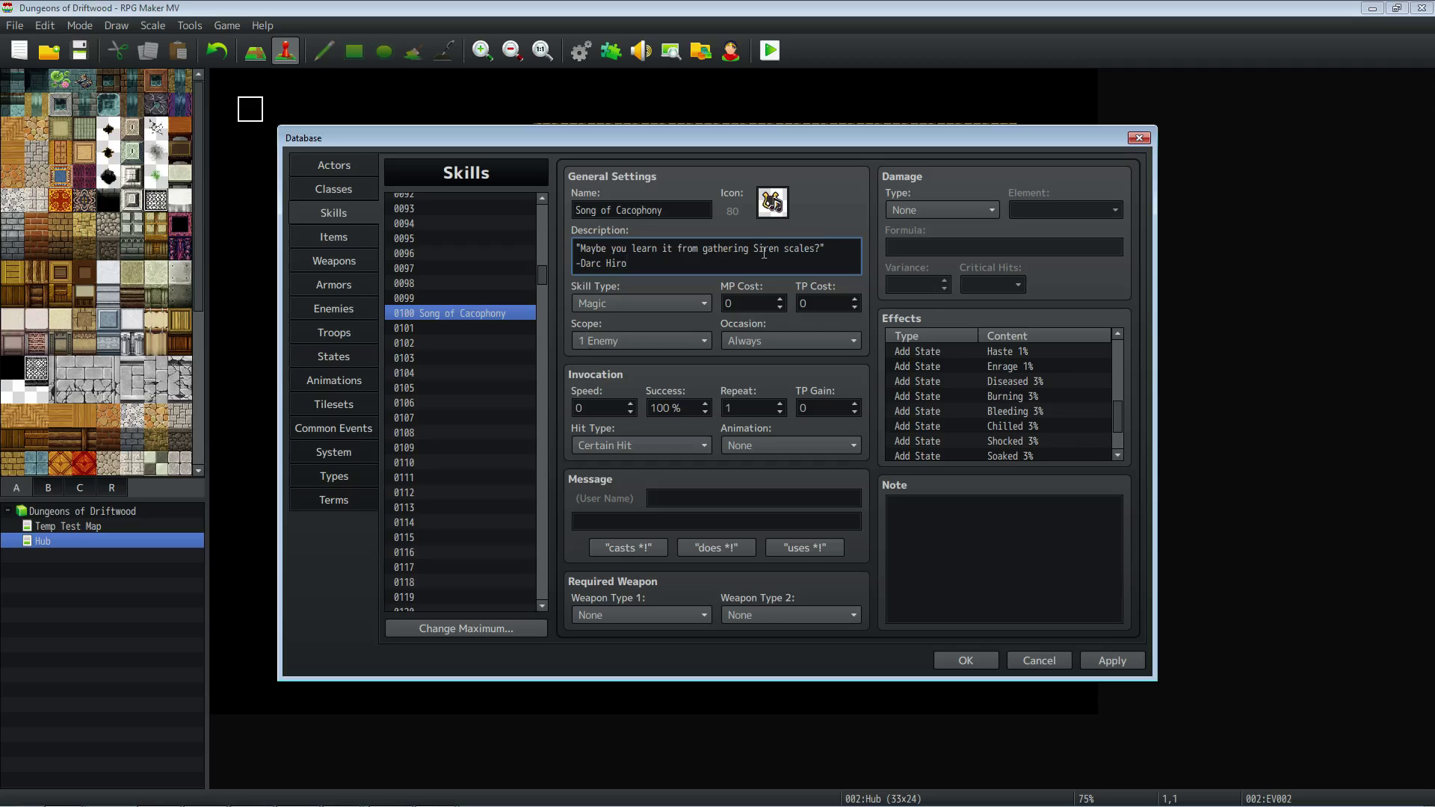
drag(840, 249, 525, 249)
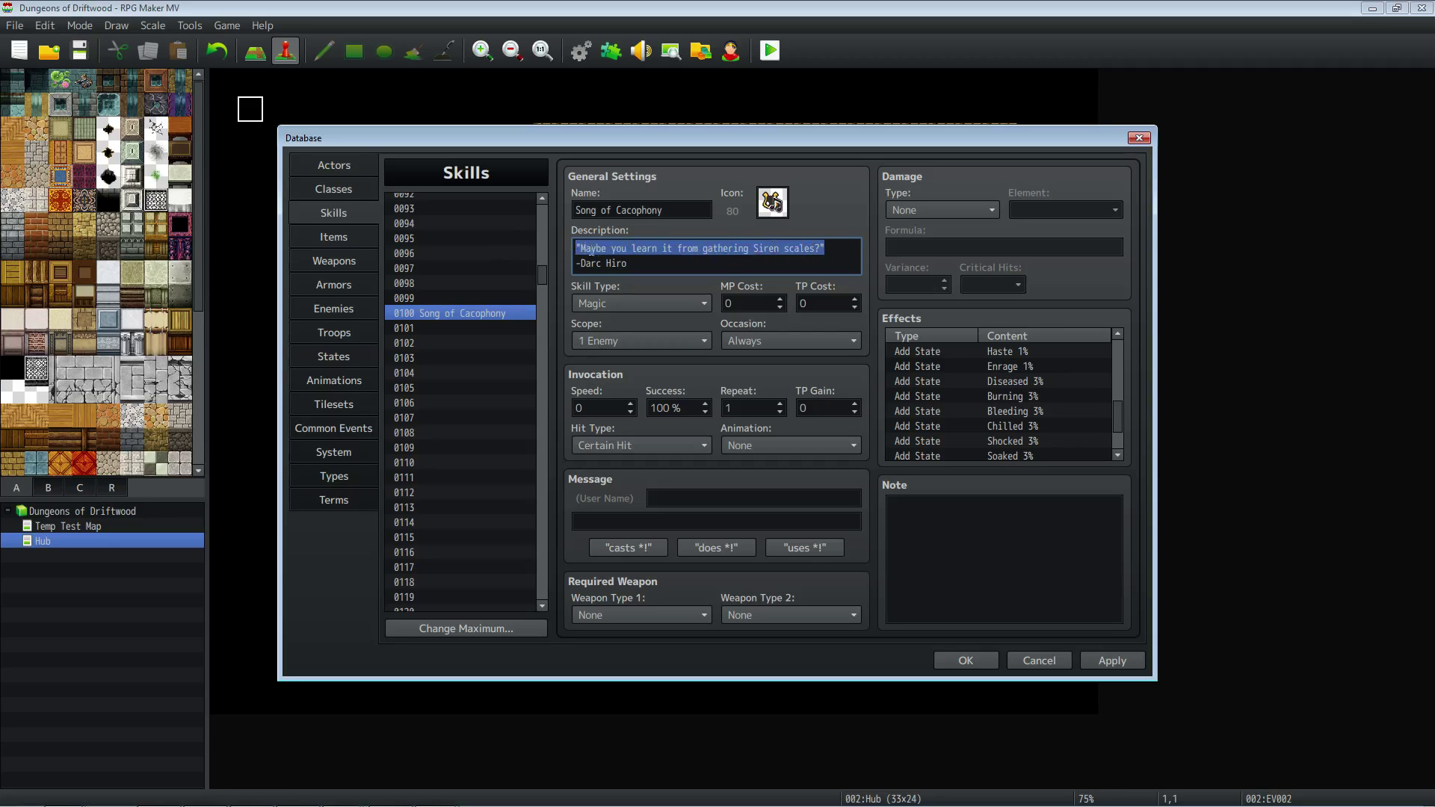
click(625, 260)
drag(840, 249, 549, 243)
click(710, 264)
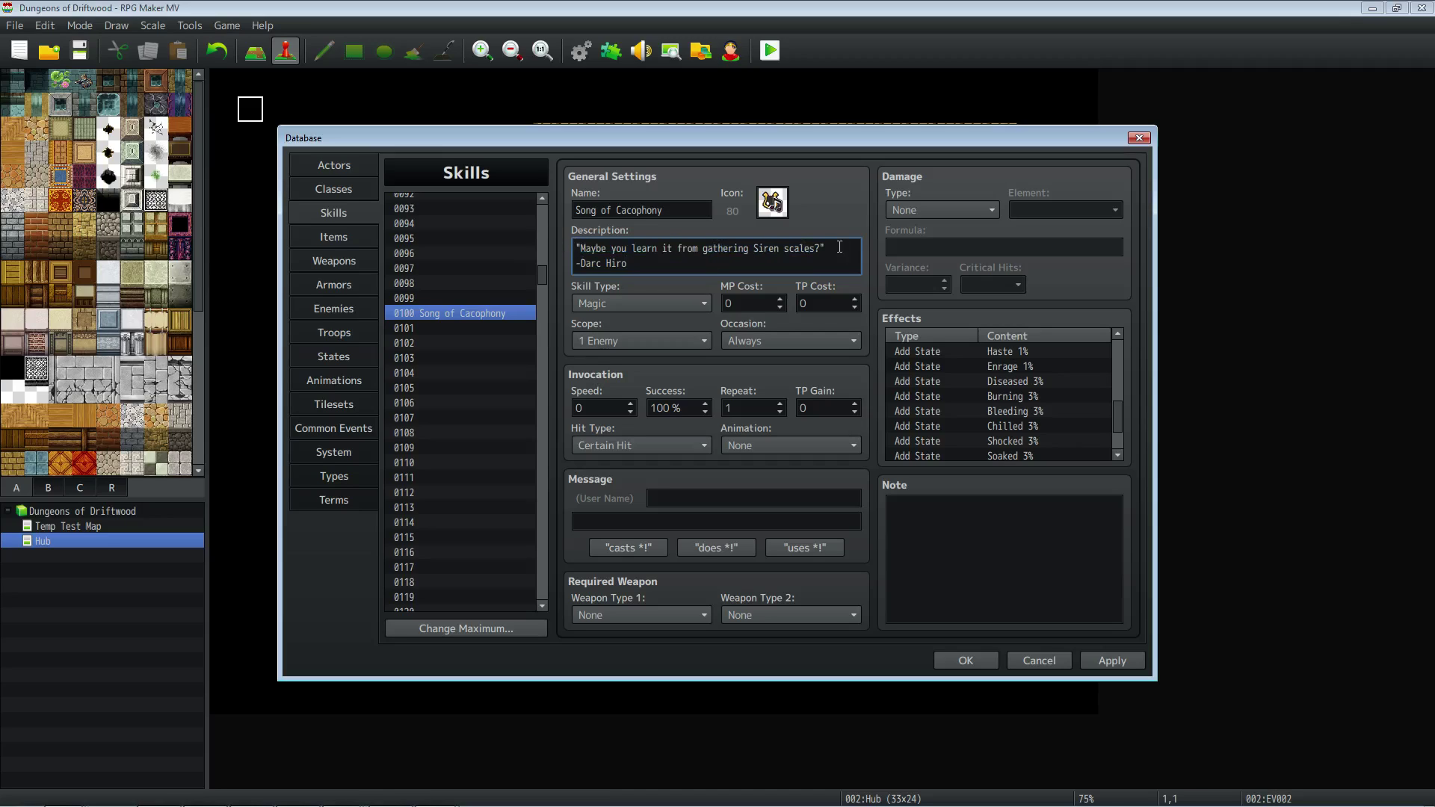
drag(839, 249, 553, 252)
click(792, 255)
Apply the pending skill changes, and set and apply a TP Cost of 25 for Song of Cacophony.
click(1091, 654)
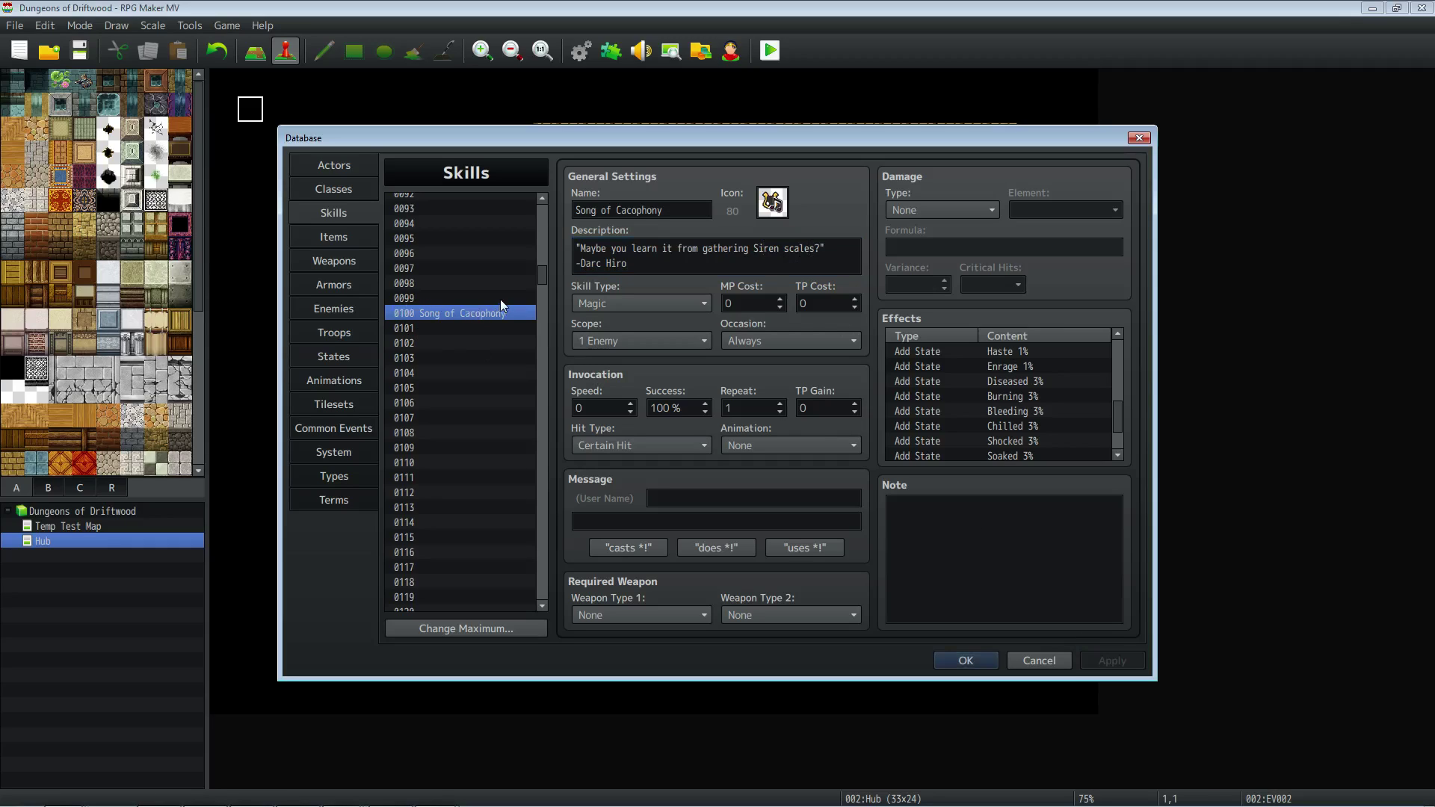
click(746, 303)
click(813, 298)
text(25)
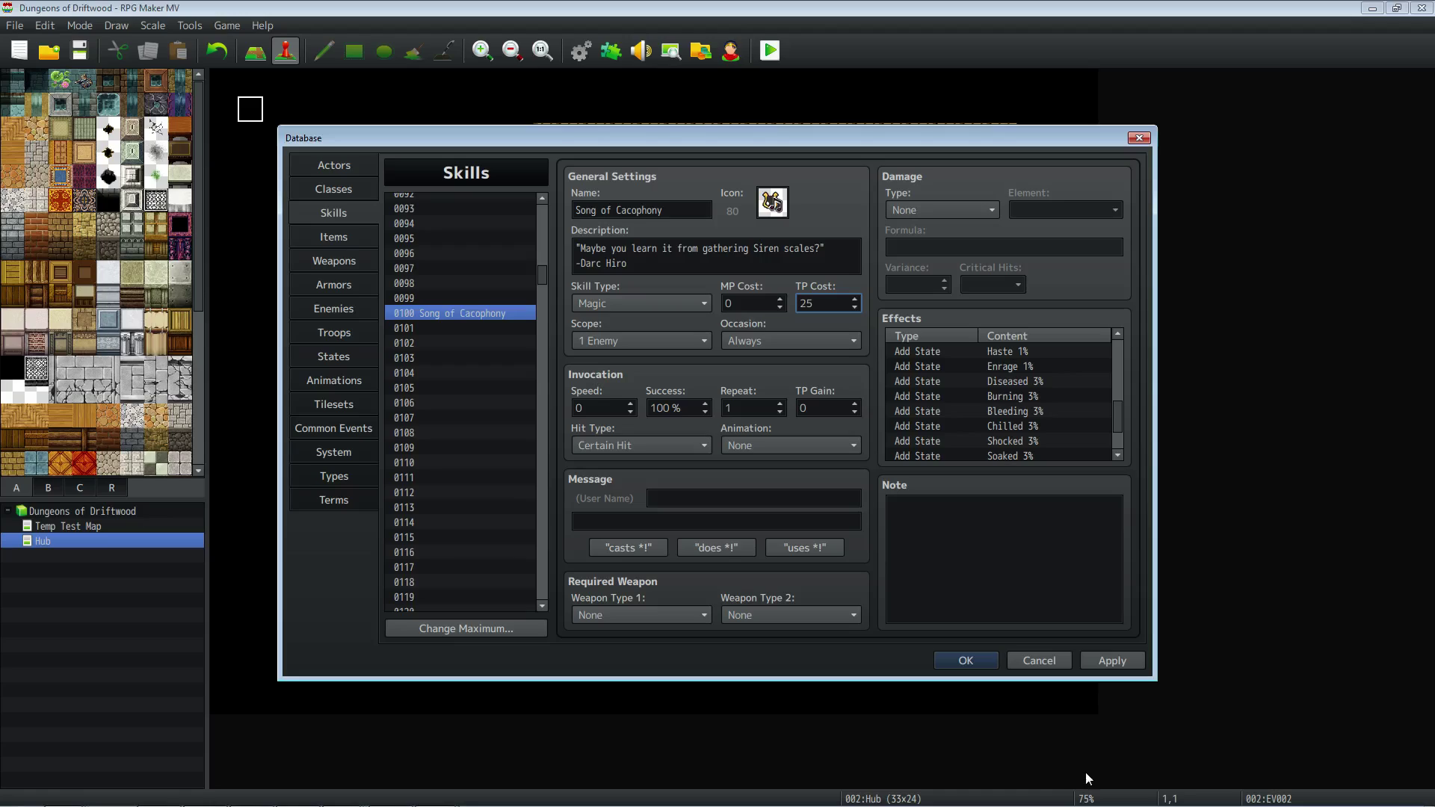
click(1118, 667)
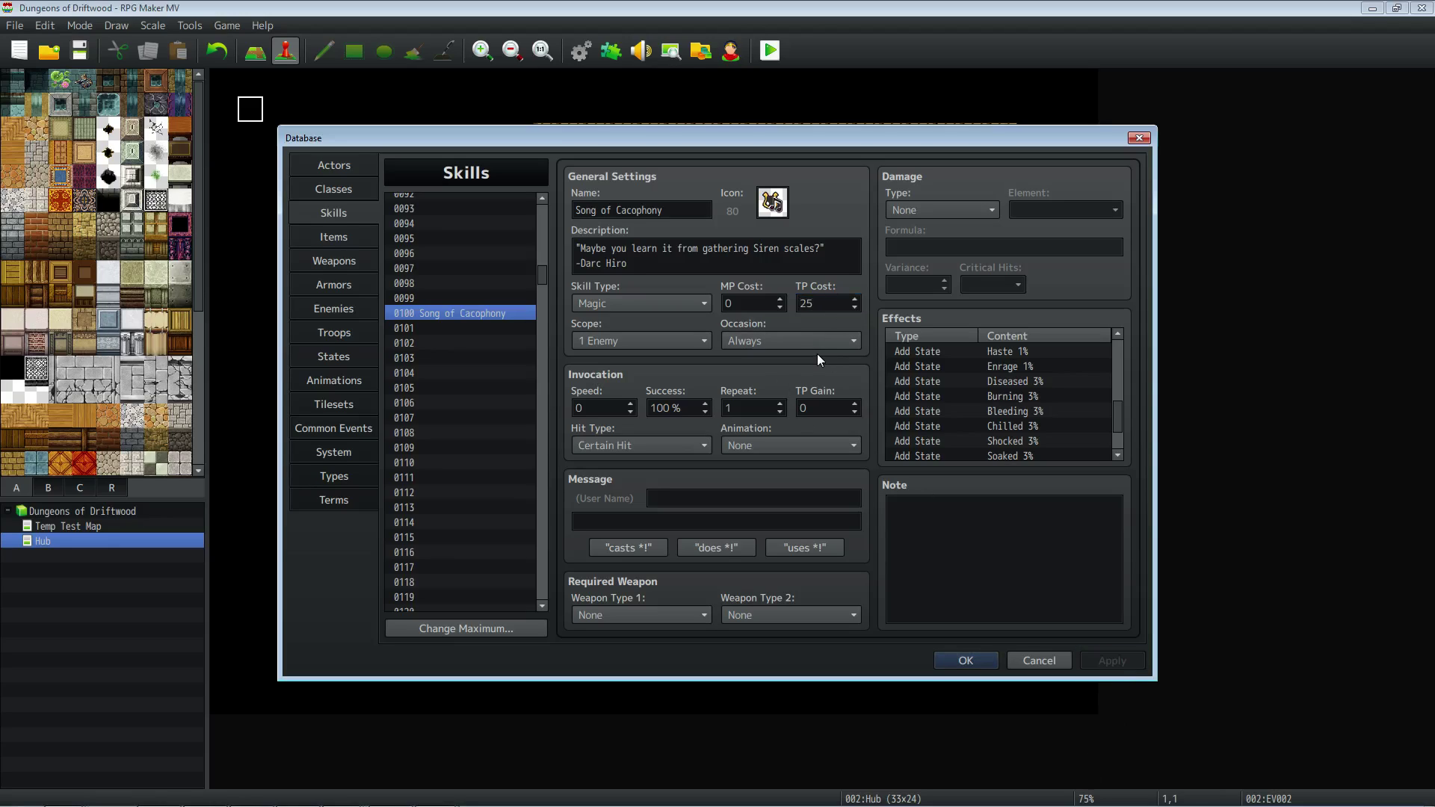
Set Song of Cacophony's occasion to Battle Screen and its skill type to Tech.
click(764, 339)
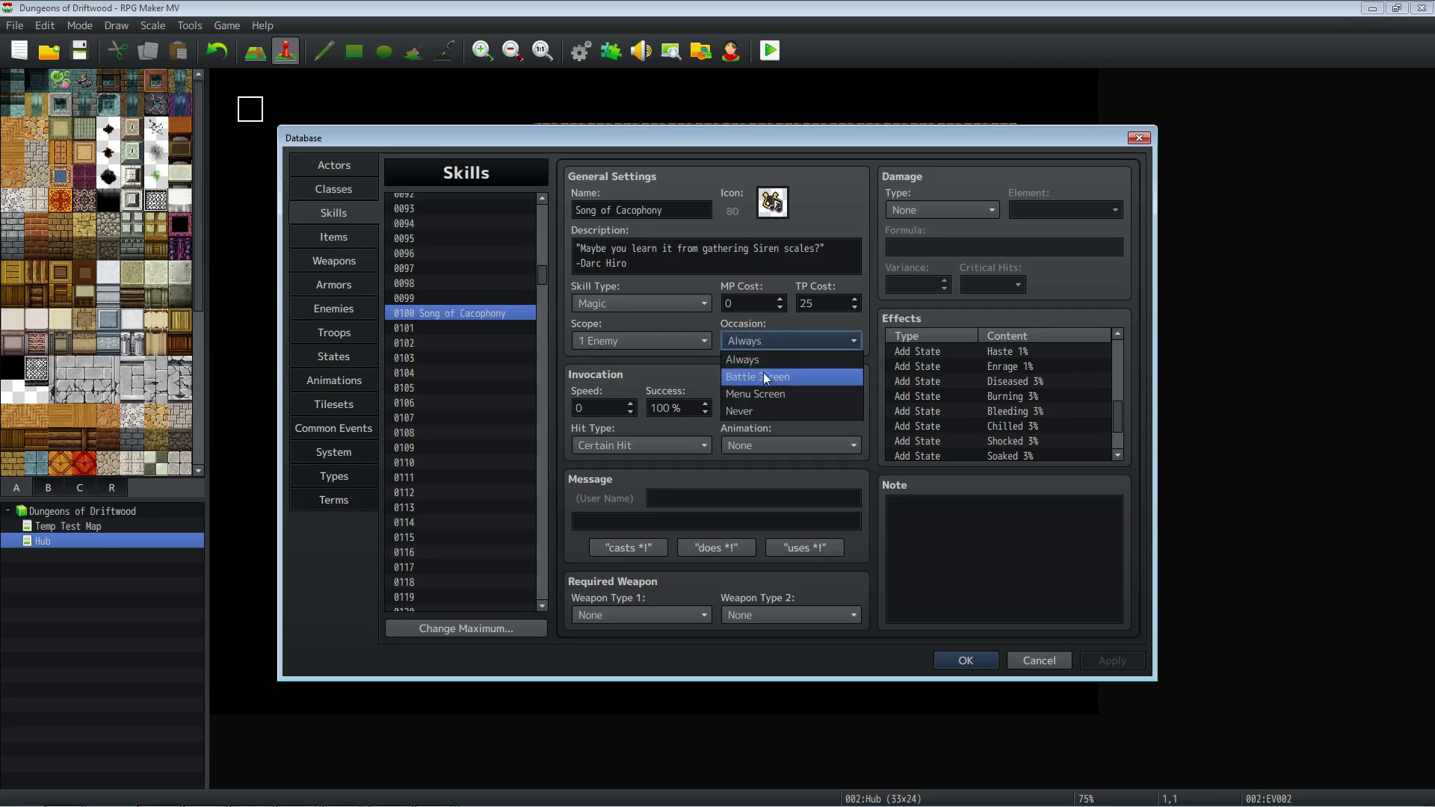
click(760, 381)
click(608, 308)
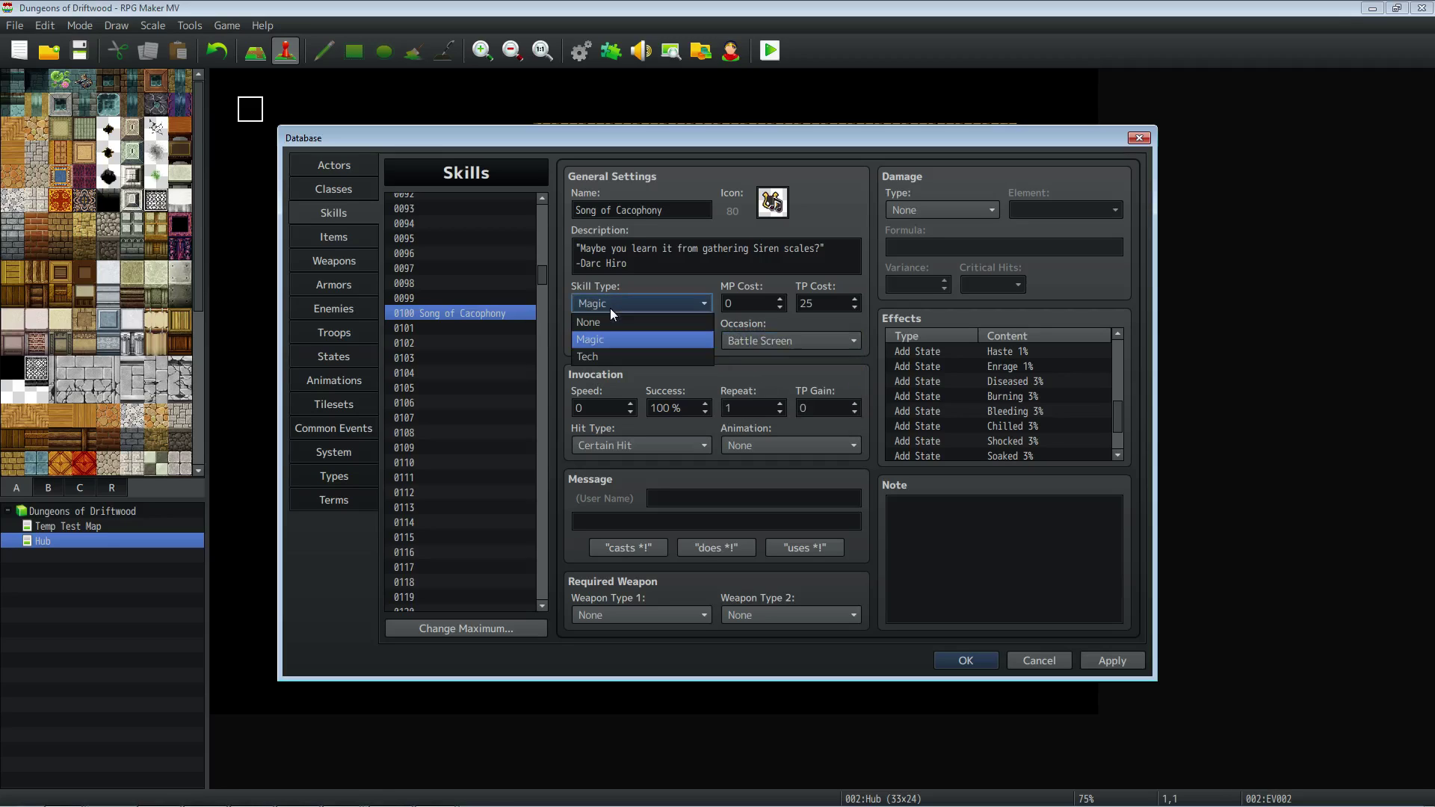
click(603, 358)
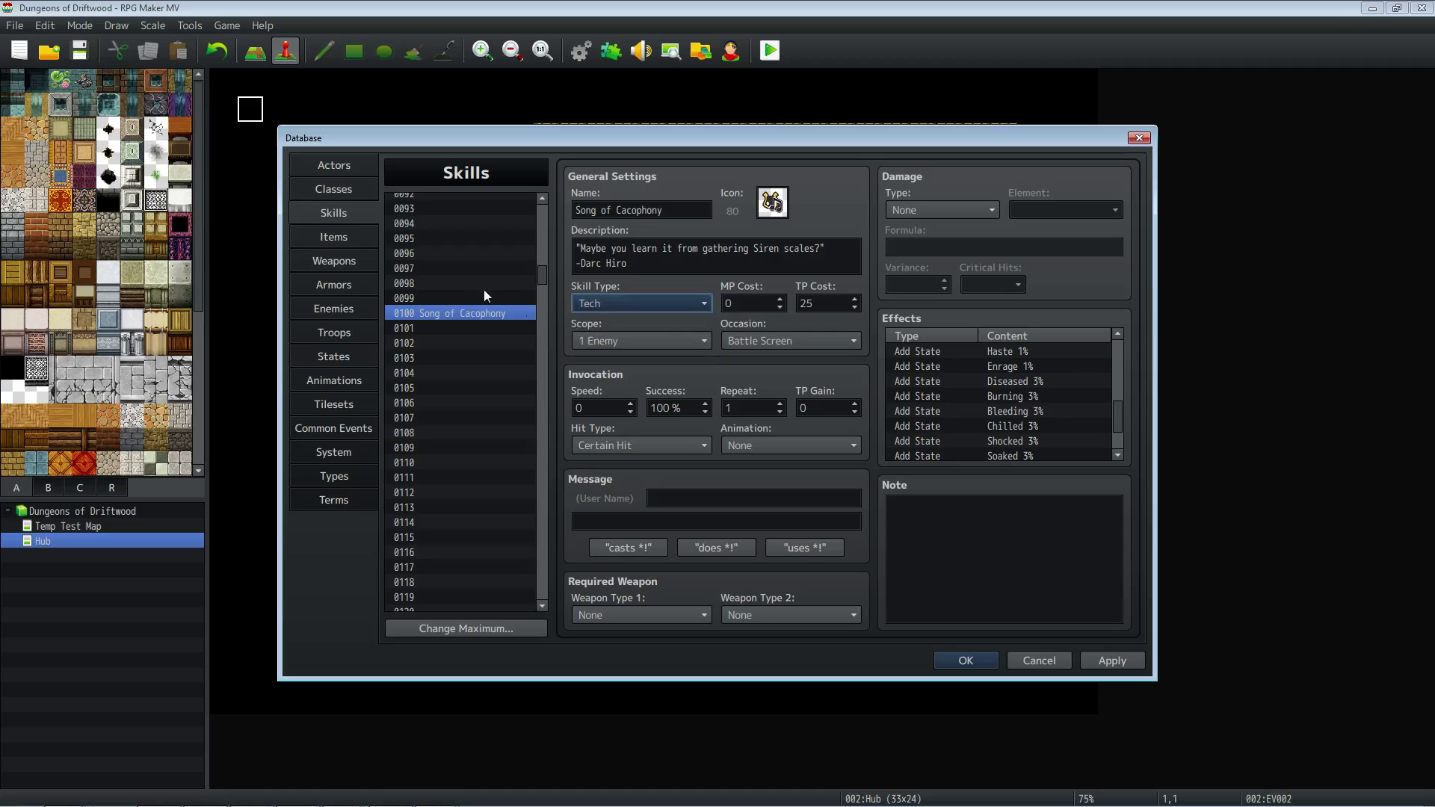
Apply the pending skill changes and choose Certain Hit as Song of Cacophony's hit type.
click(1112, 661)
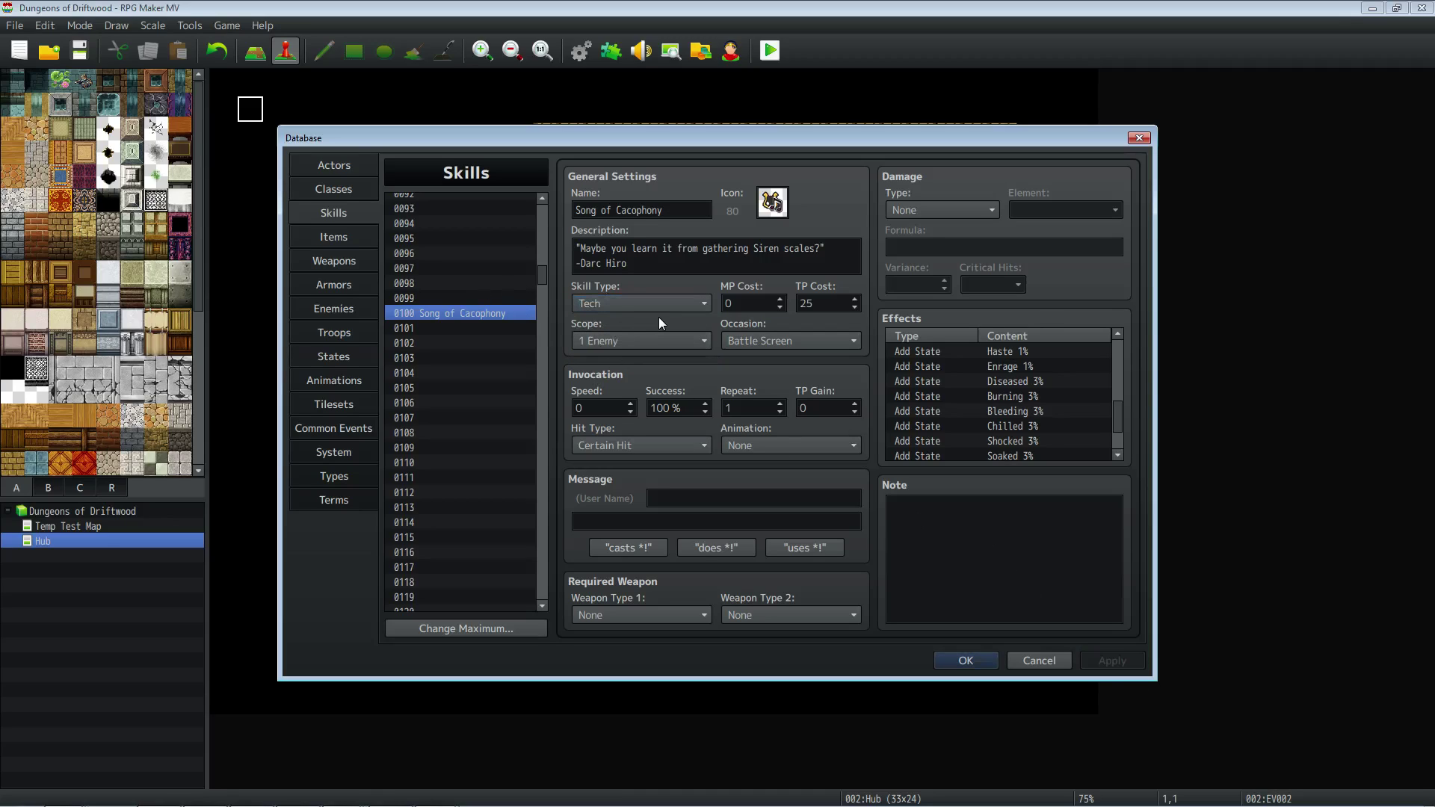
click(632, 447)
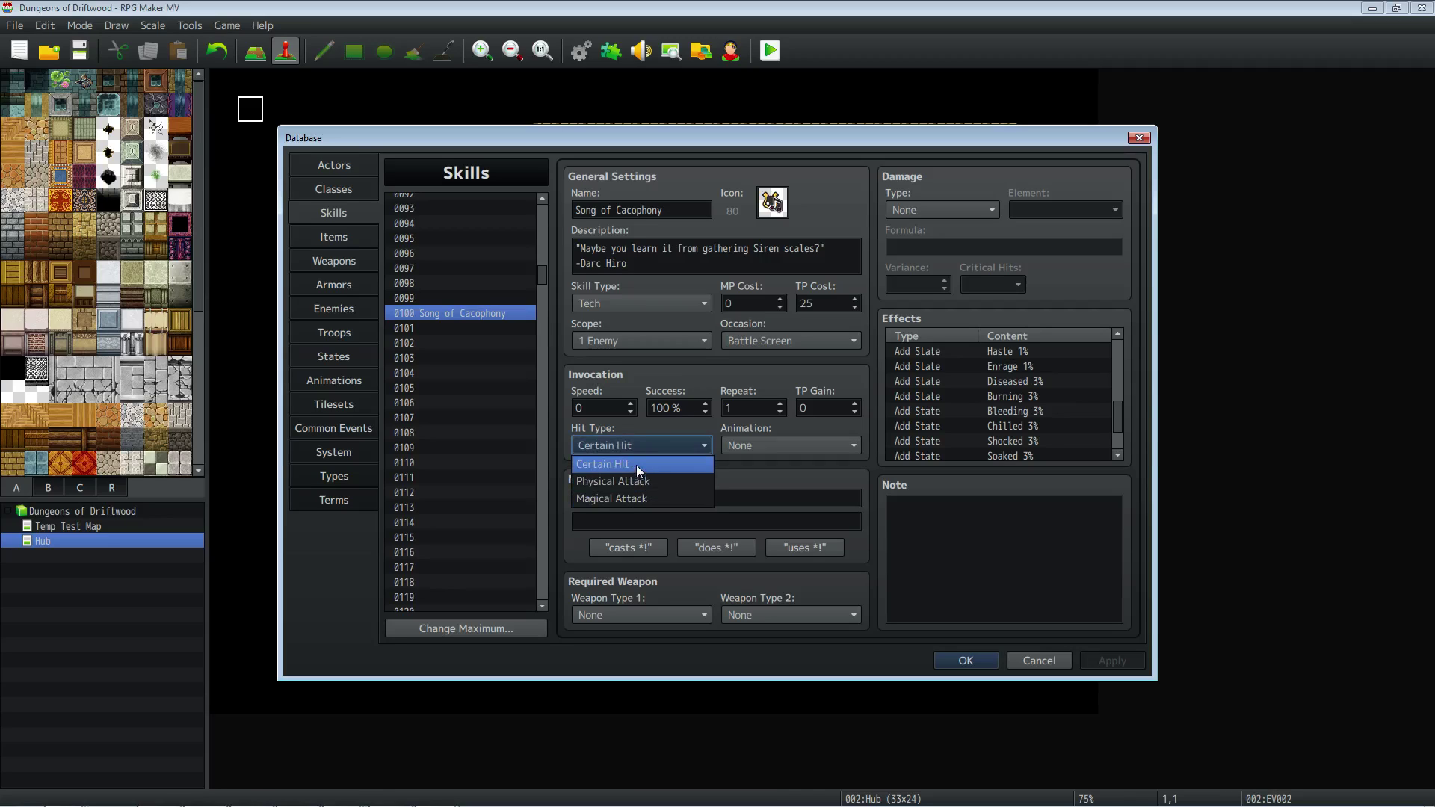
click(635, 465)
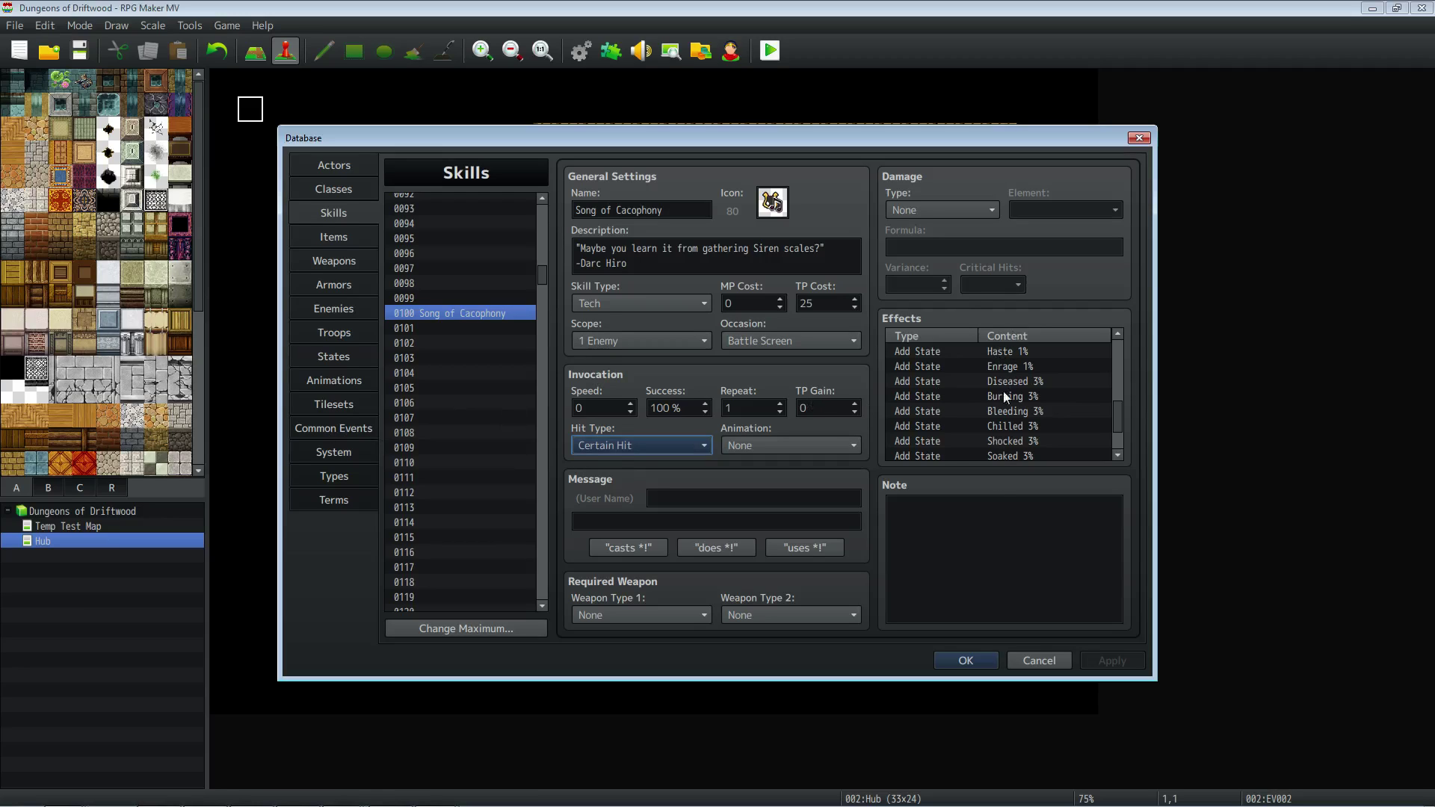
Look through the available animations, set Song of Cacophony's animation to Normal Attack and apply the change.
click(758, 446)
scroll(758, 446, down, 1)
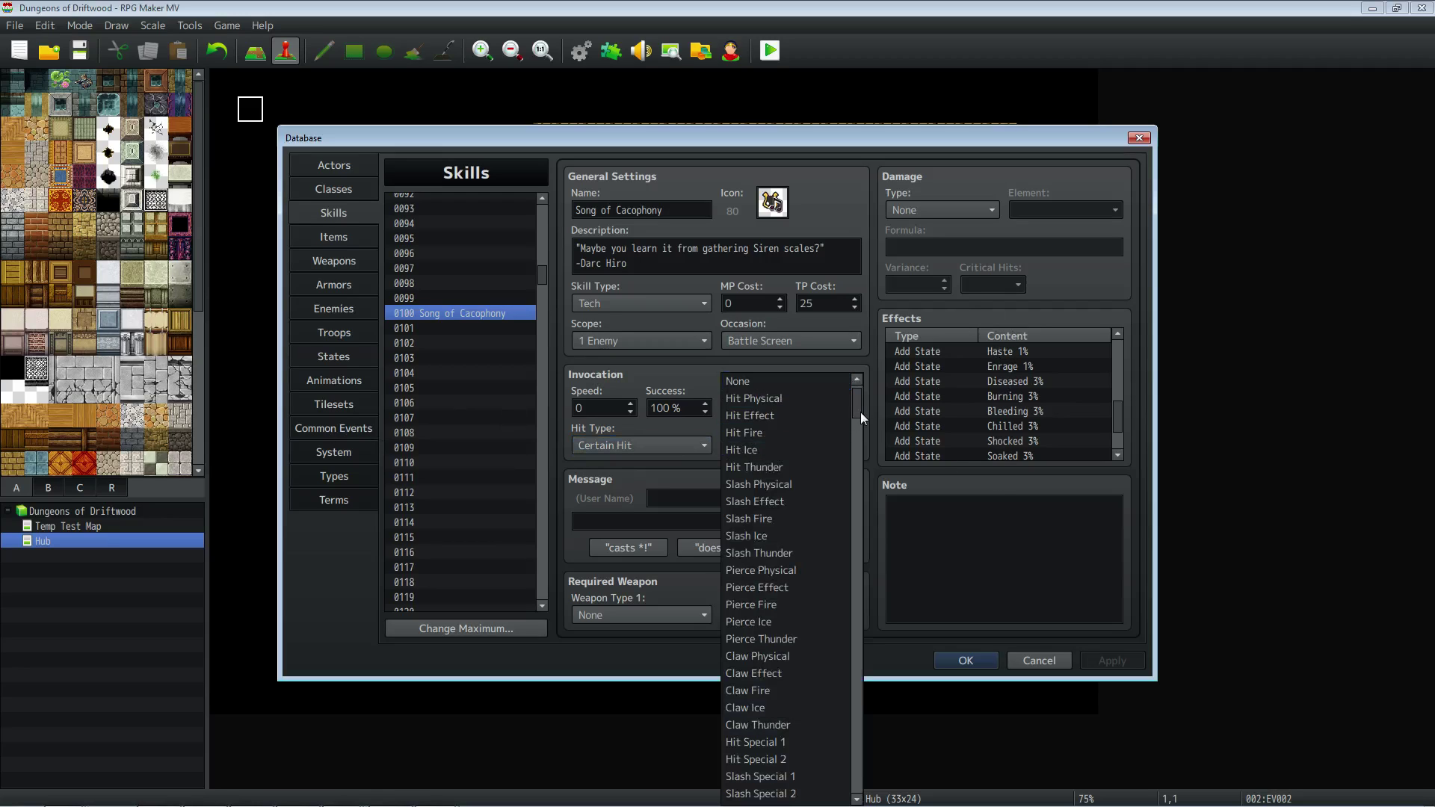
drag(857, 410, 852, 662)
scroll(776, 544, down, 3)
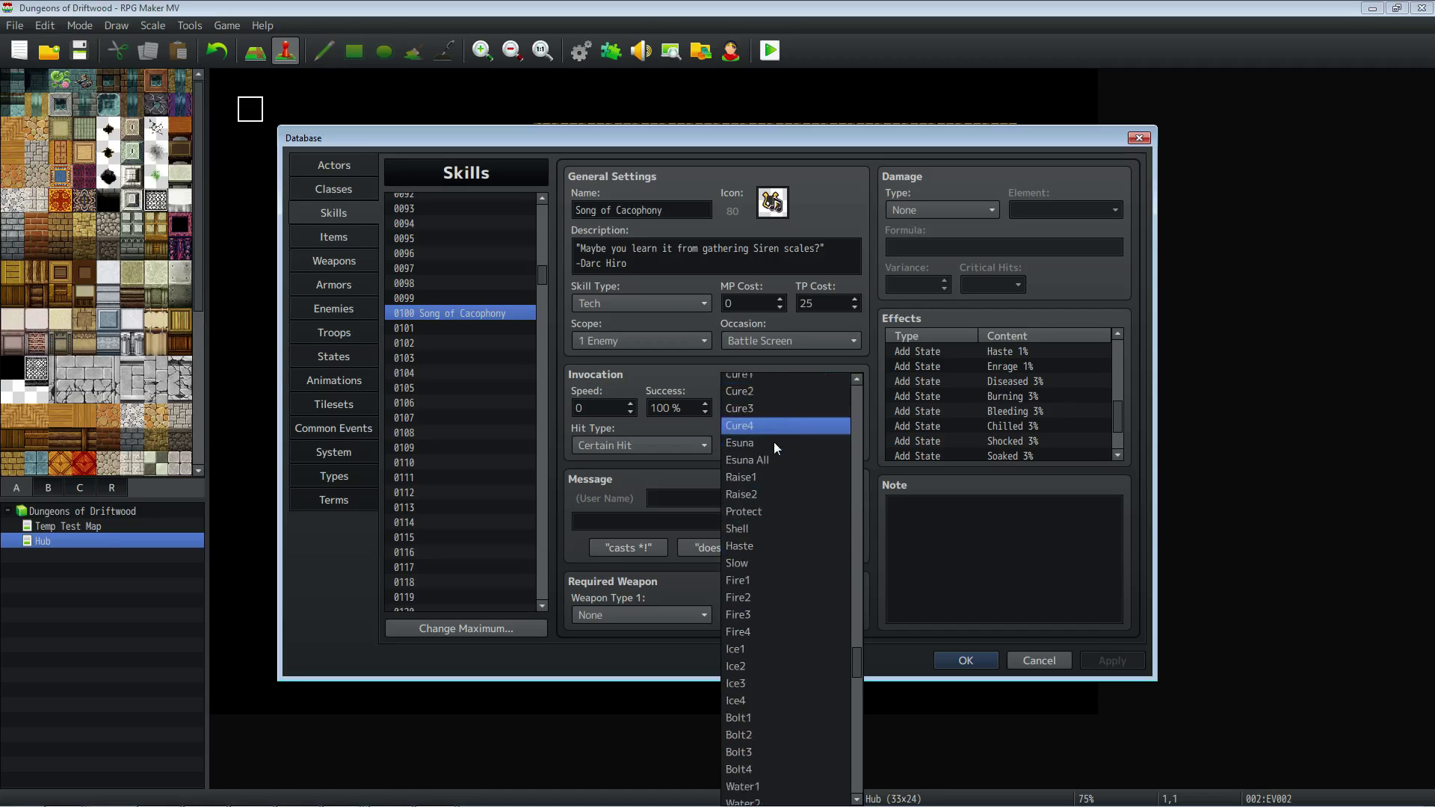
scroll(774, 456, down, 15)
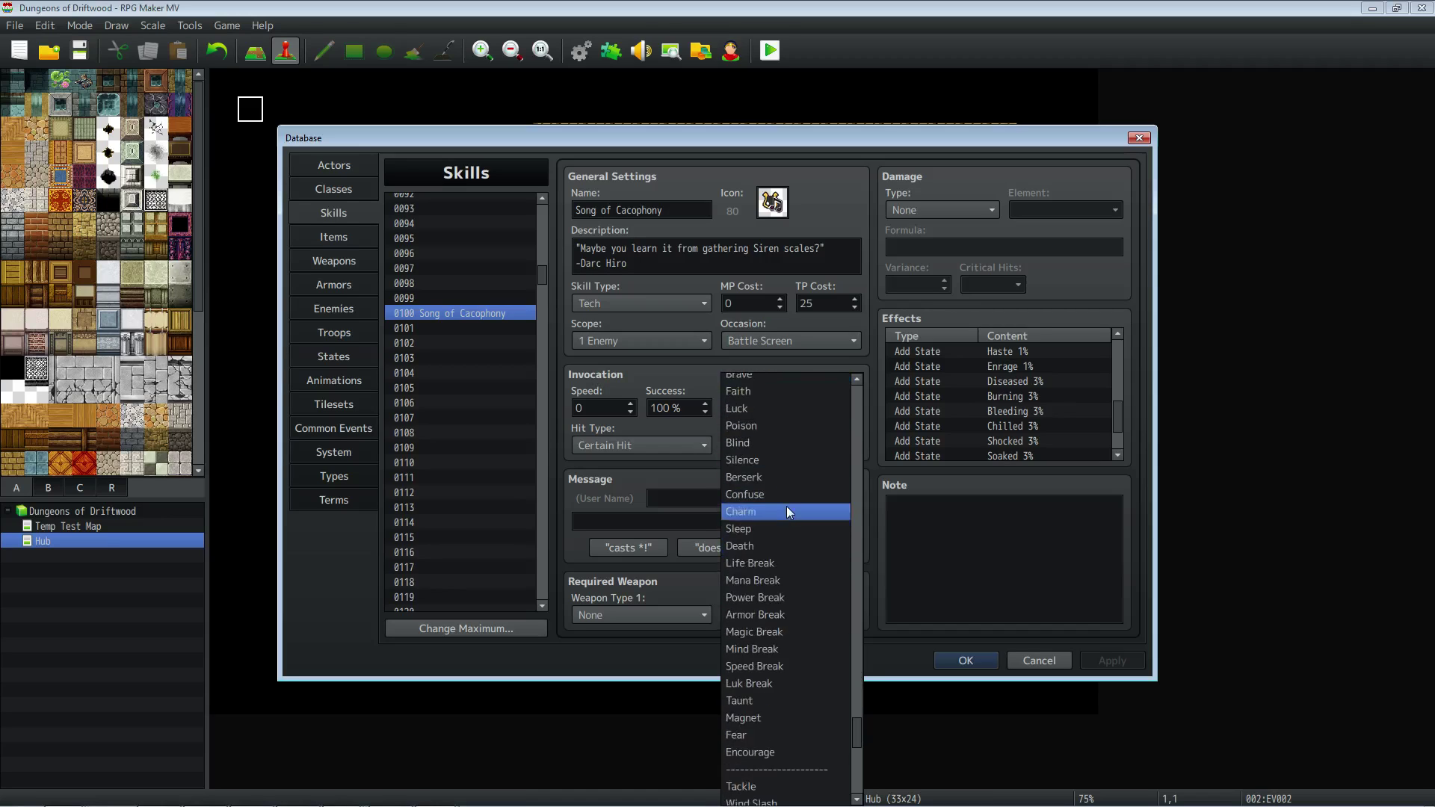
drag(858, 733, 849, 400)
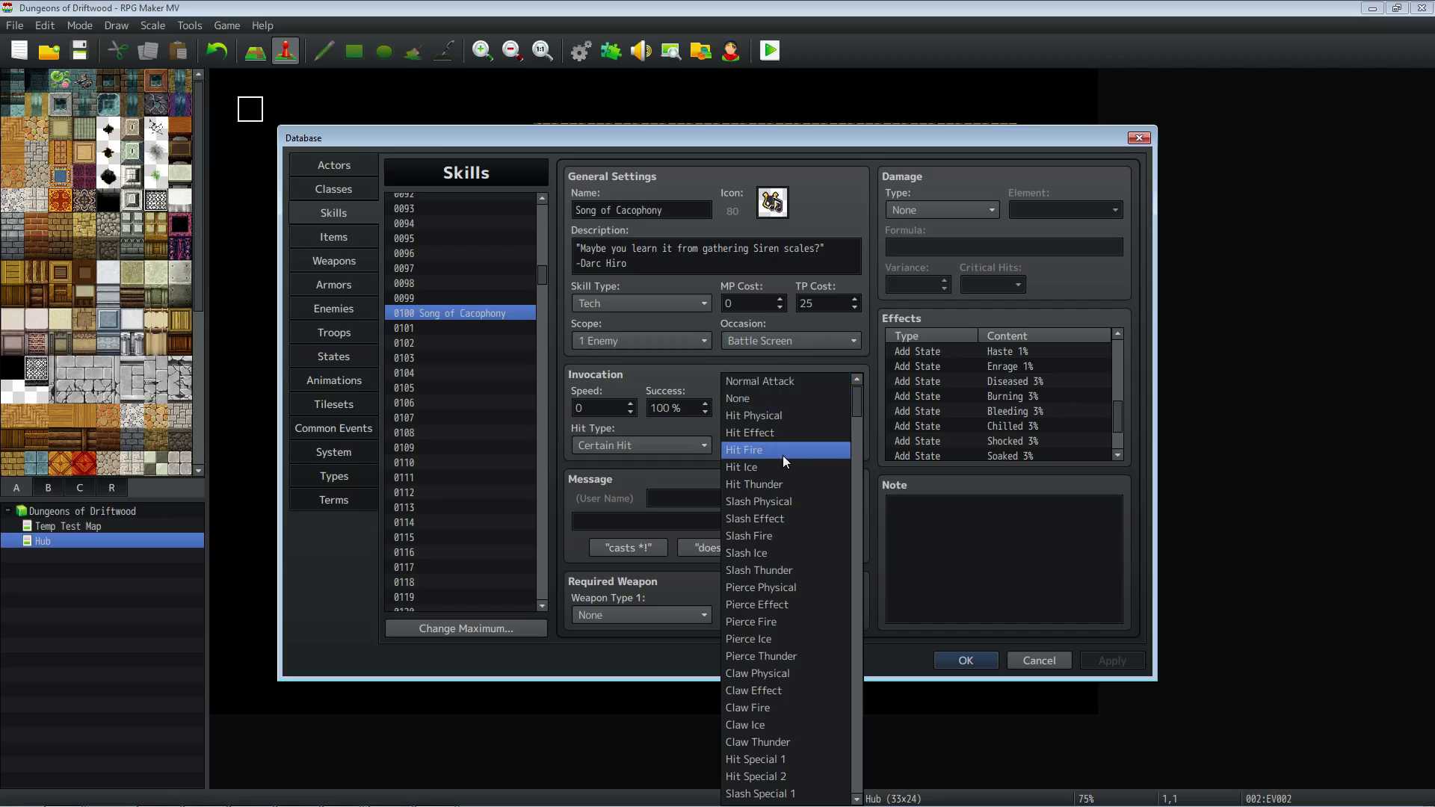
click(777, 382)
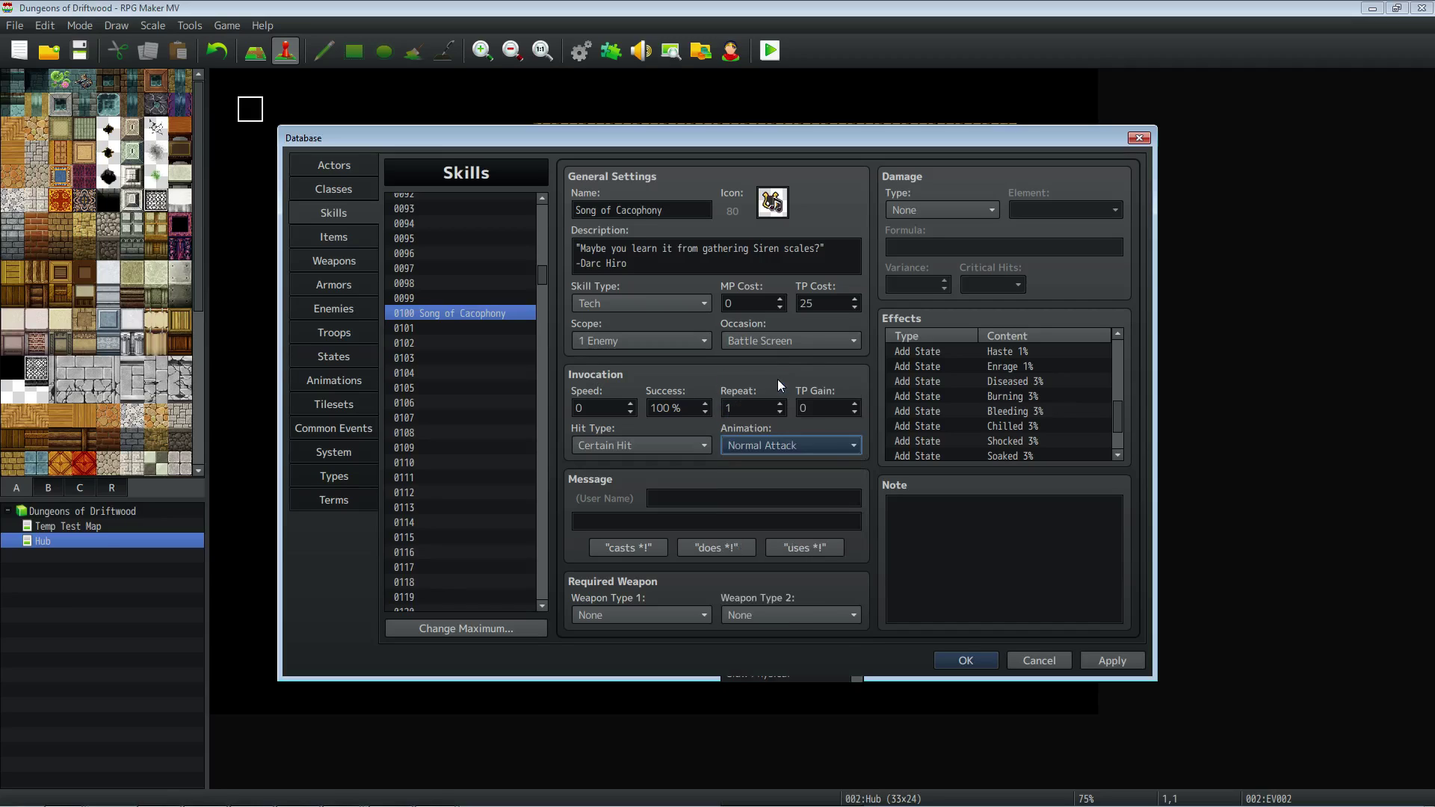
click(1110, 662)
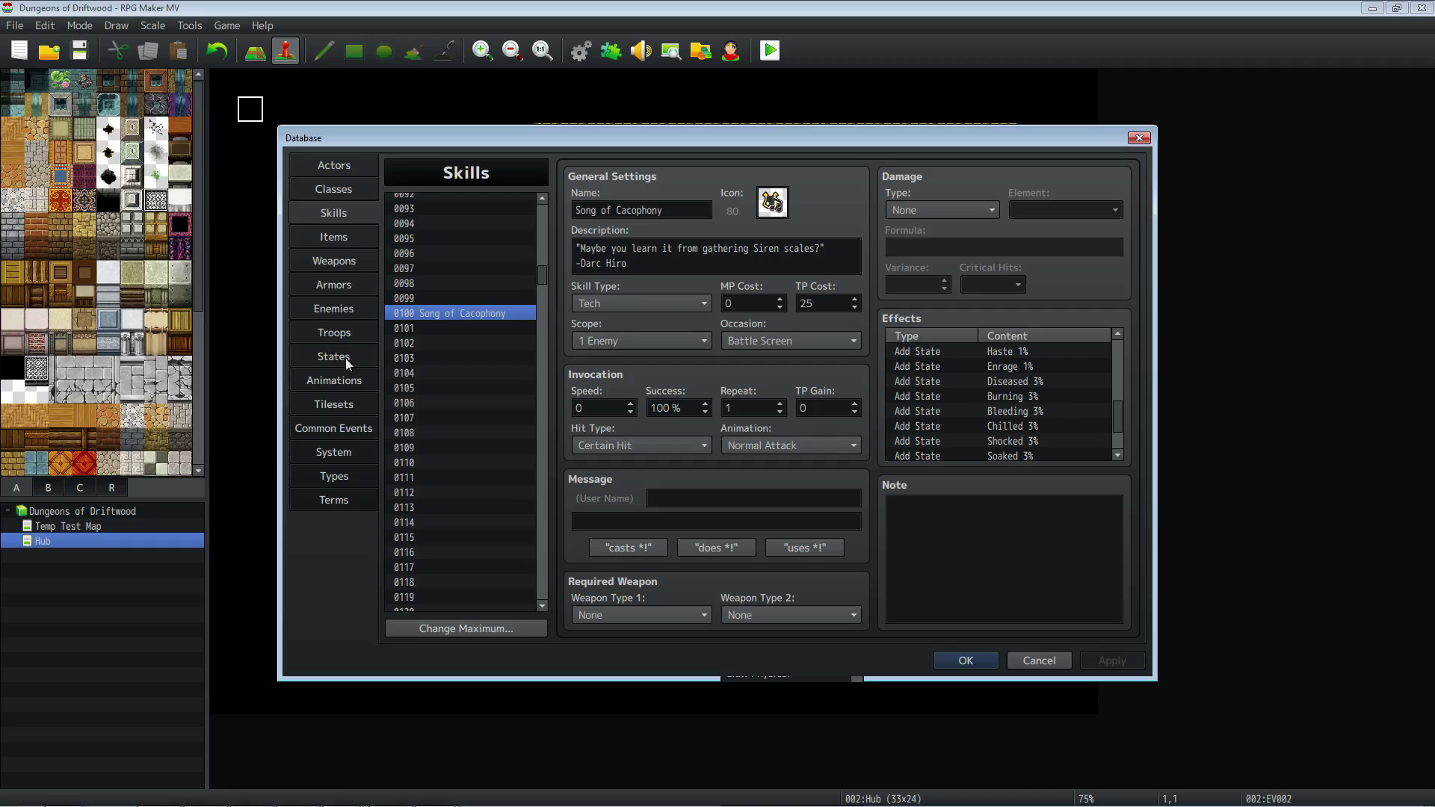
Find the Sonic Wave animation in the database's animations and play its preview twice.
click(346, 379)
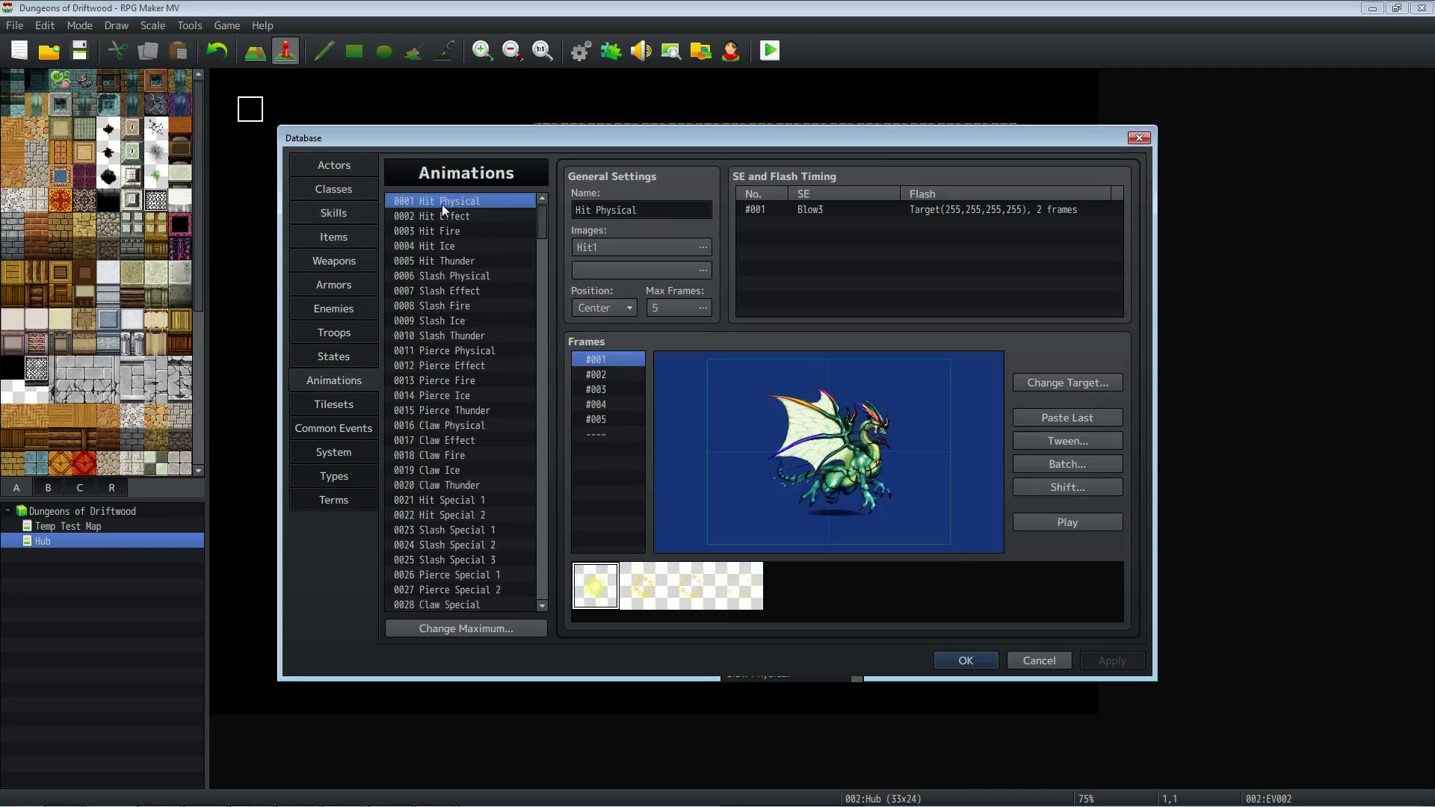
drag(539, 223, 544, 264)
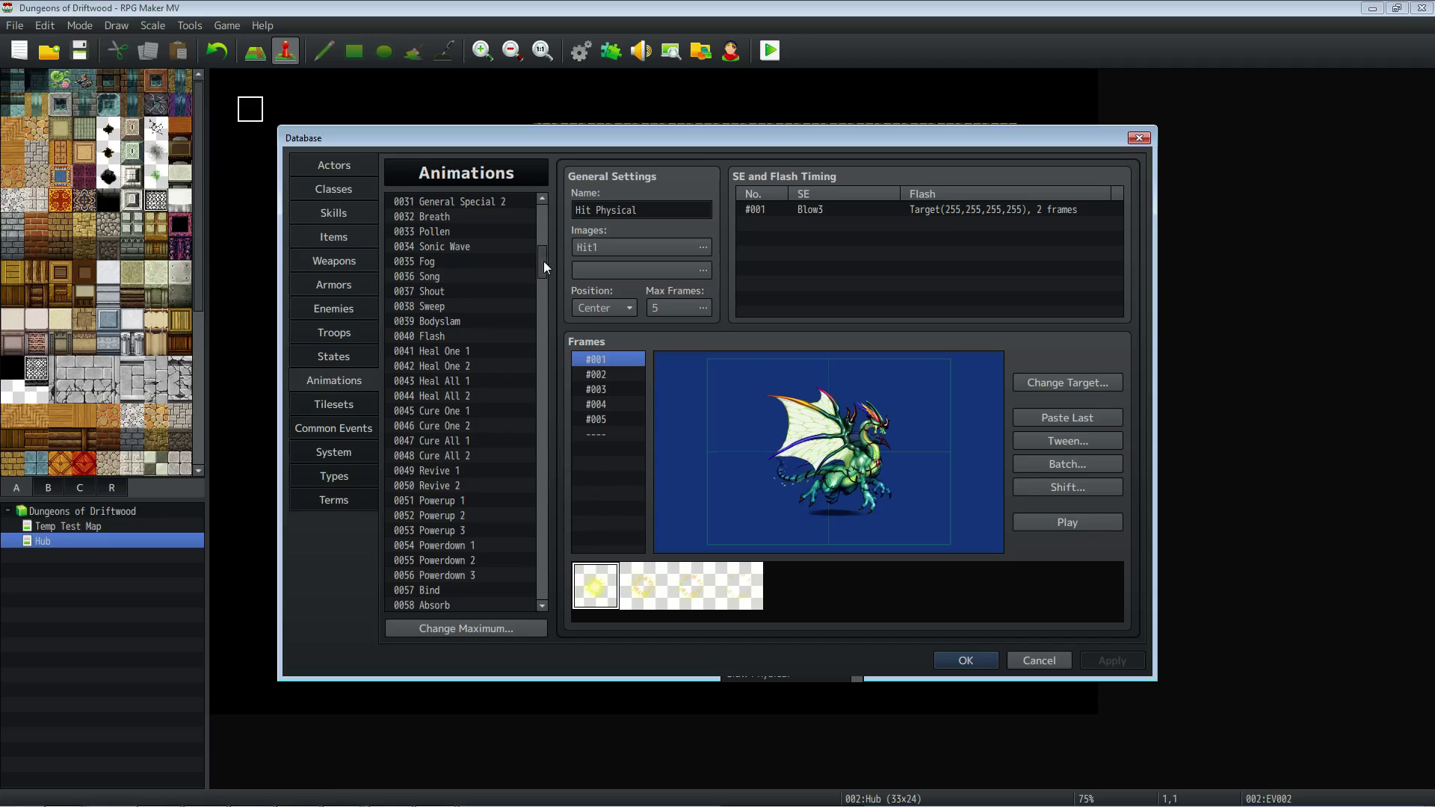
click(477, 248)
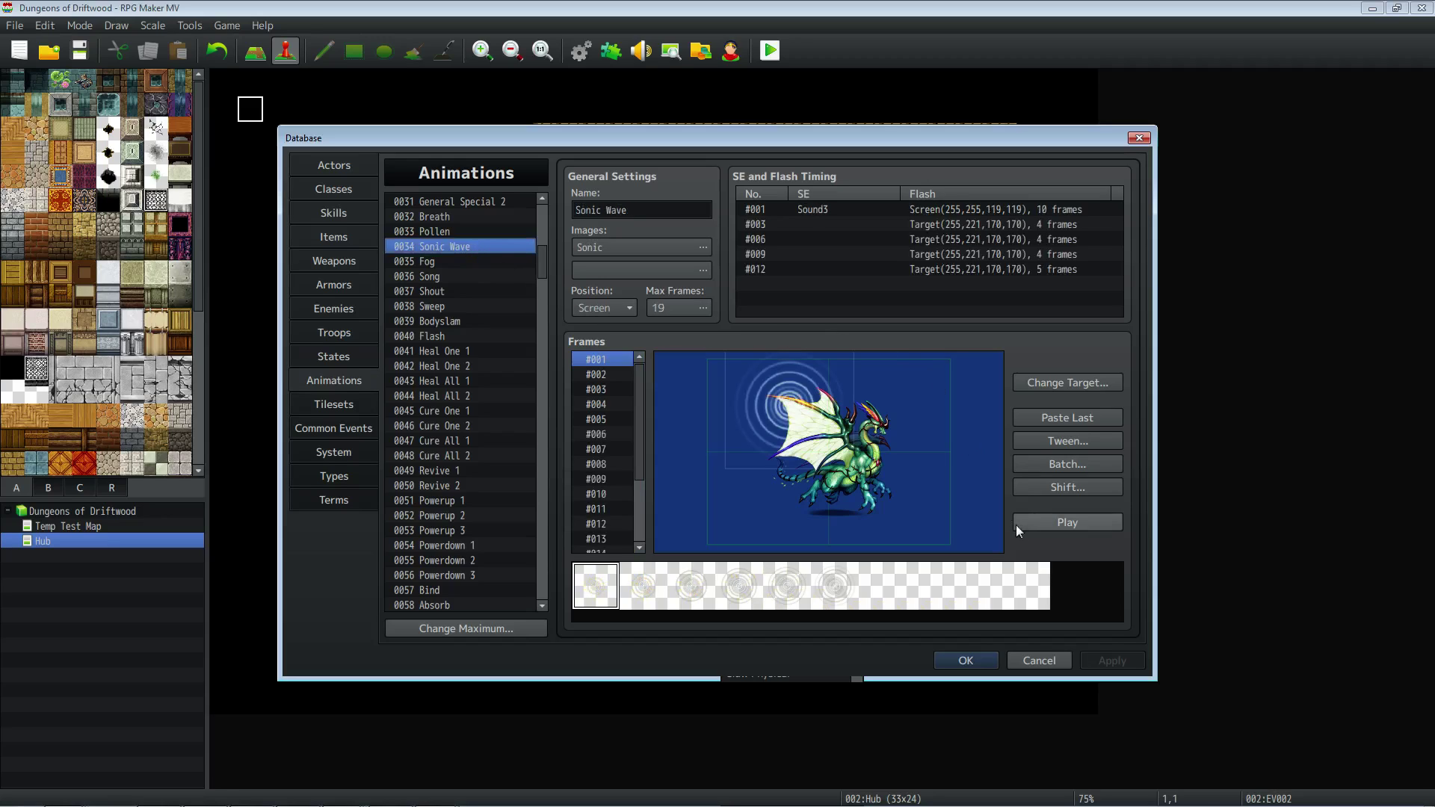
click(1036, 523)
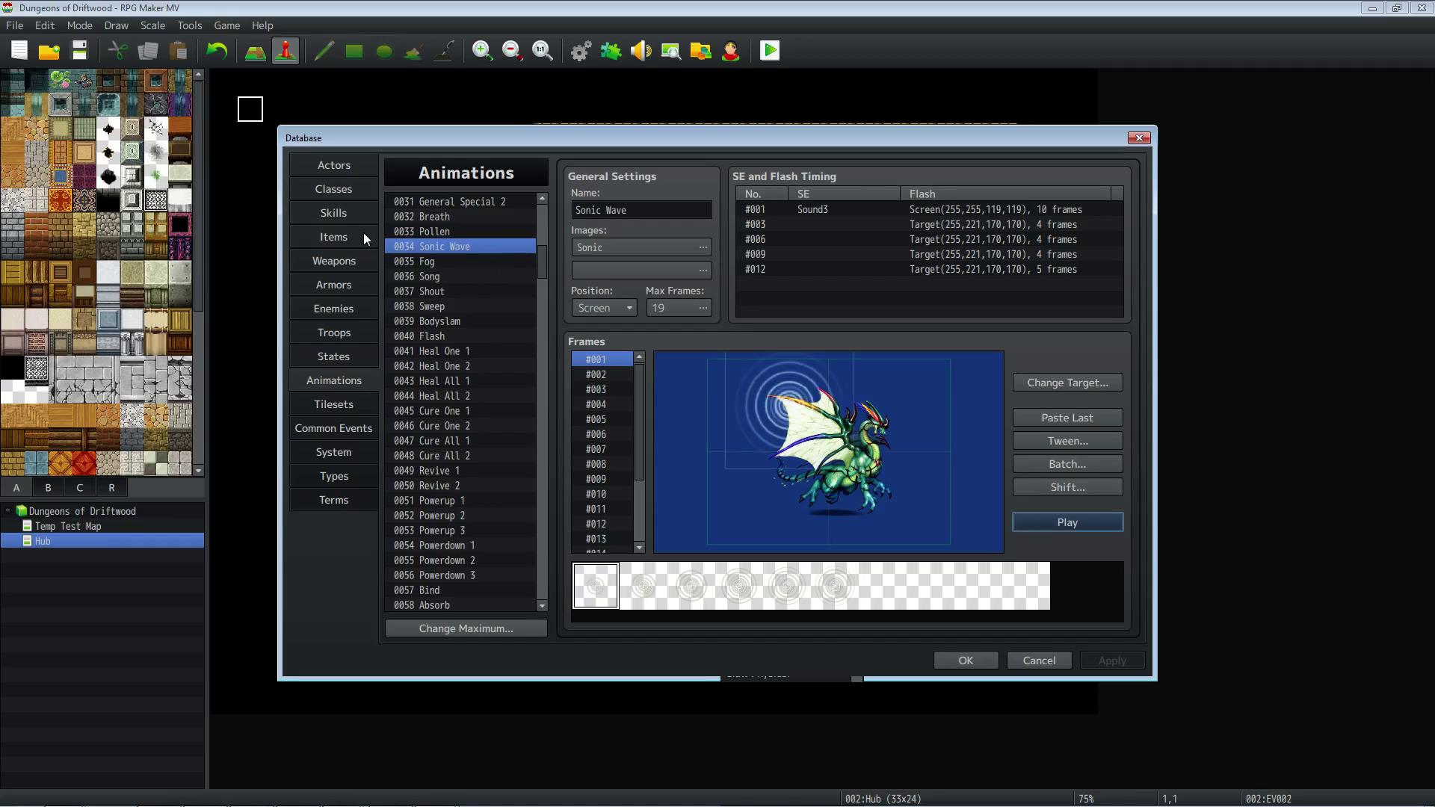
click(1080, 521)
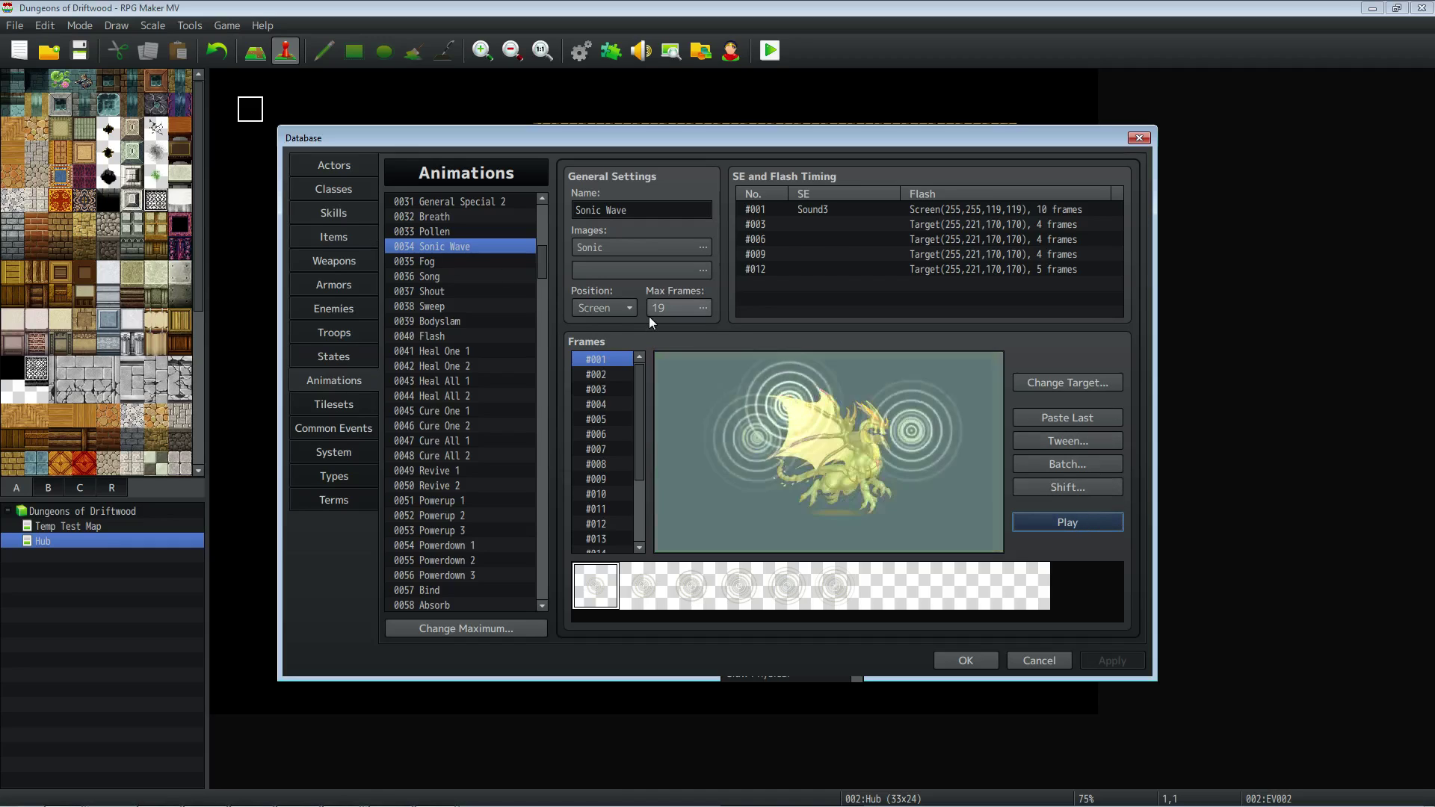
Return to Song of Cacophony and set its animation to Sonic Wave.
click(336, 213)
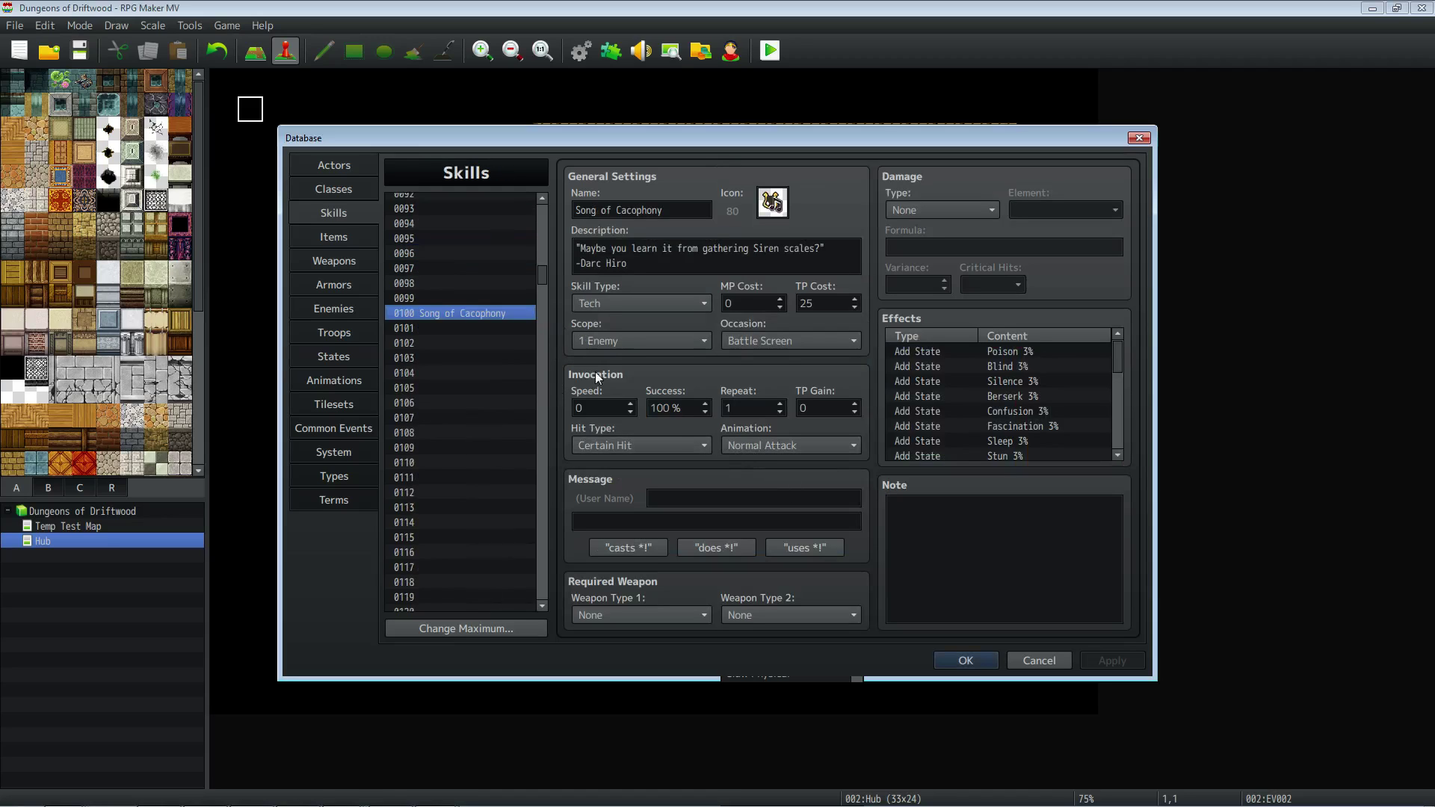
click(791, 446)
scroll(777, 463, up, 4)
scroll(774, 464, down, 8)
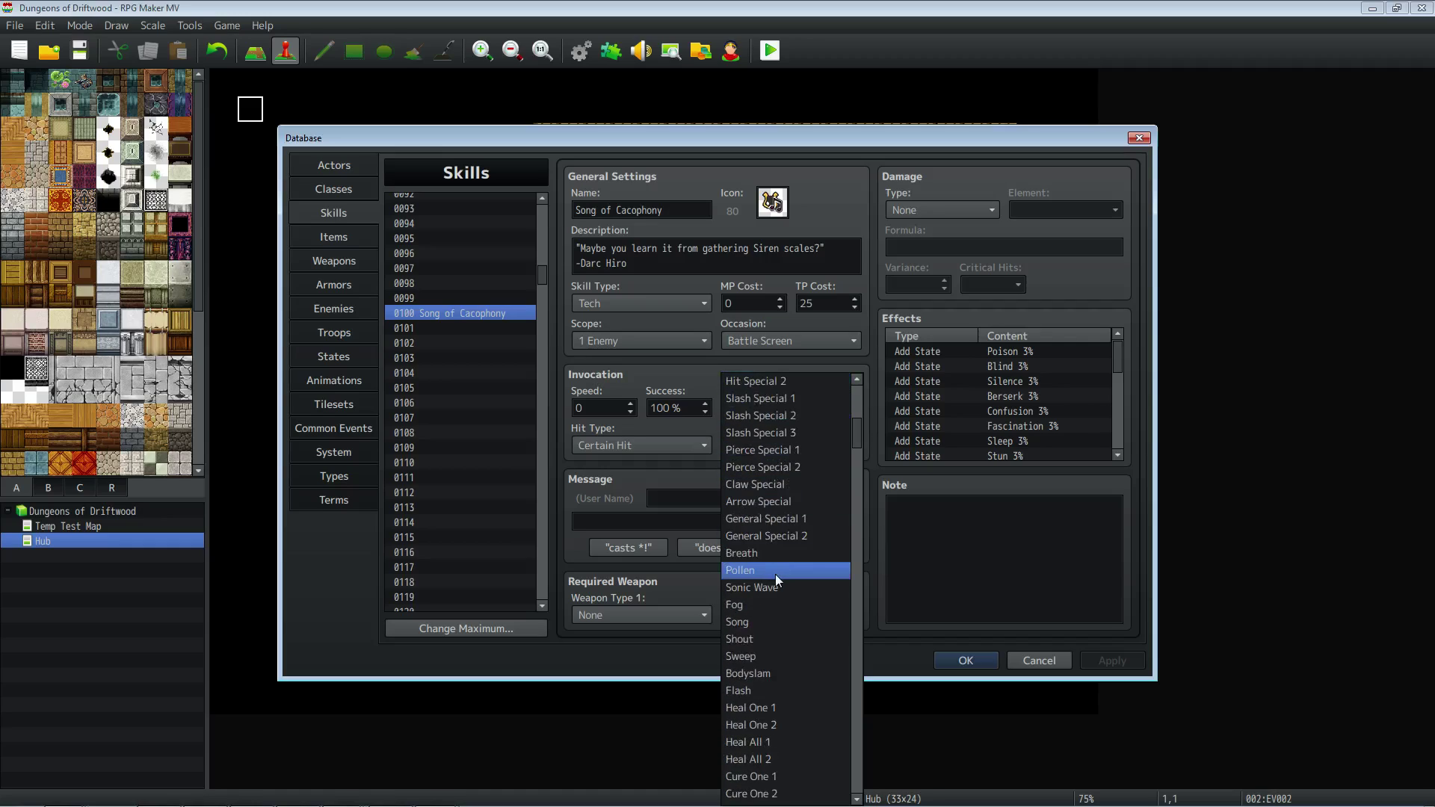
click(776, 587)
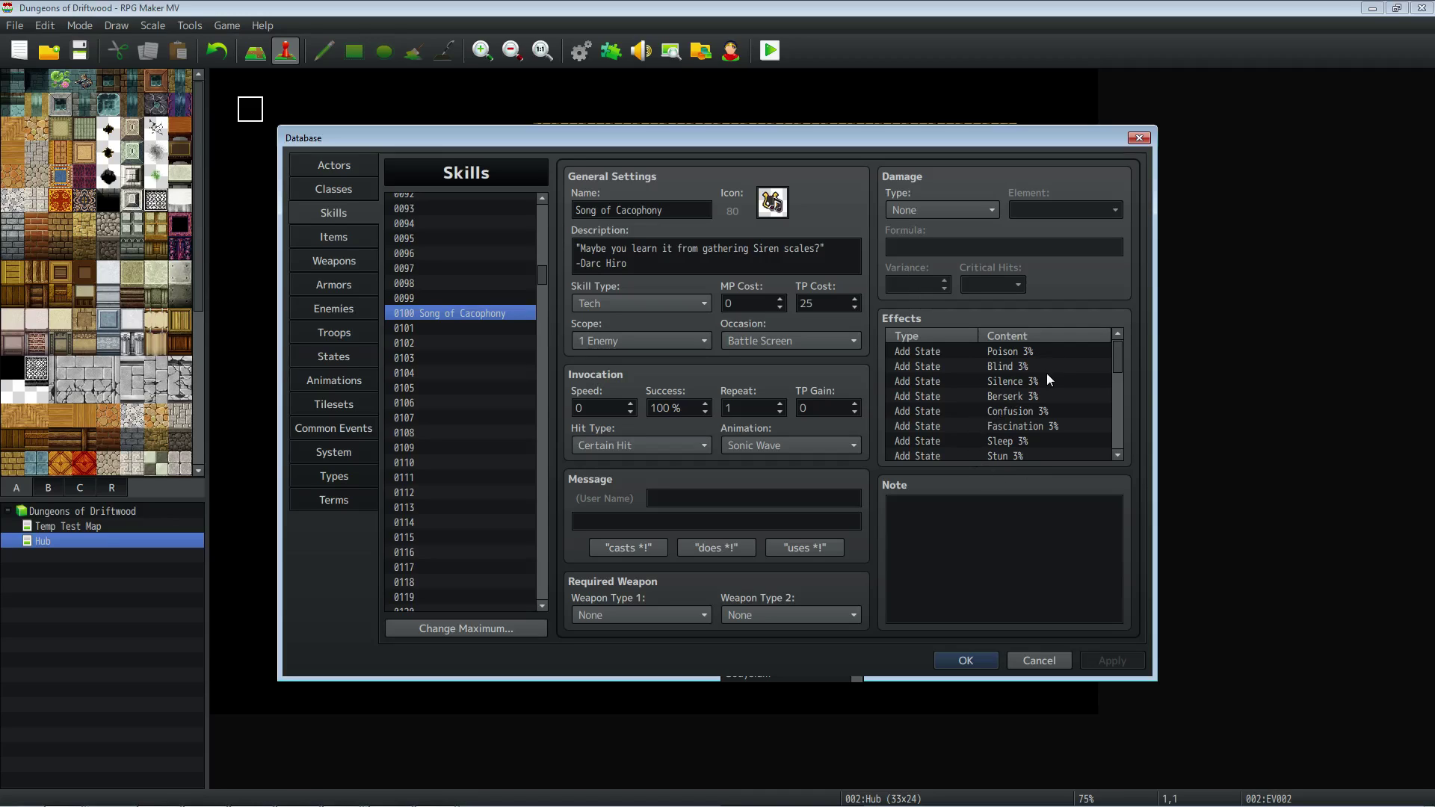
Review Song of Cacophony's effects, check the Survivor class's skills to learn, and return to the skill.
scroll(1046, 374, down, 5)
scroll(1039, 411, up, 5)
scroll(1038, 413, down, 5)
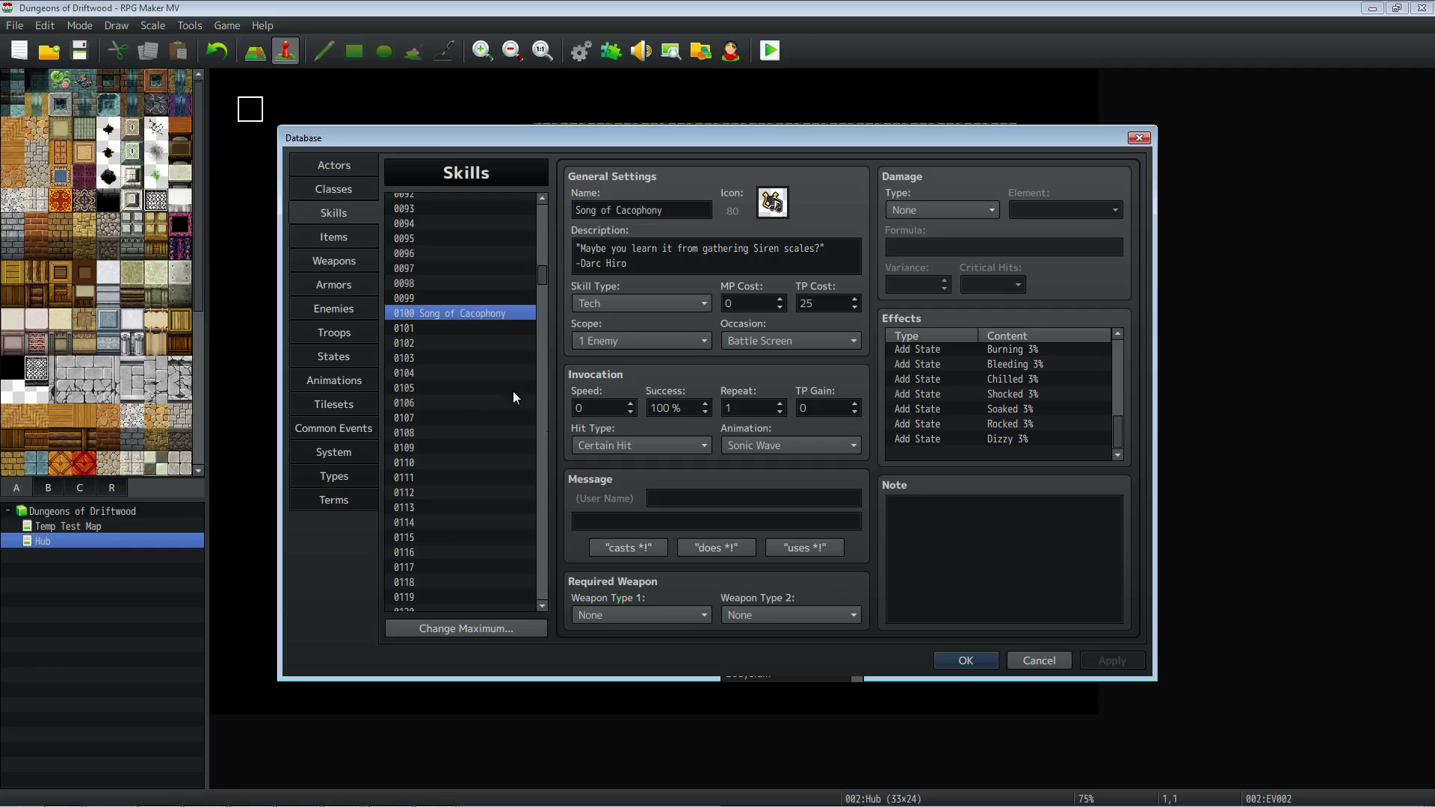
click(329, 195)
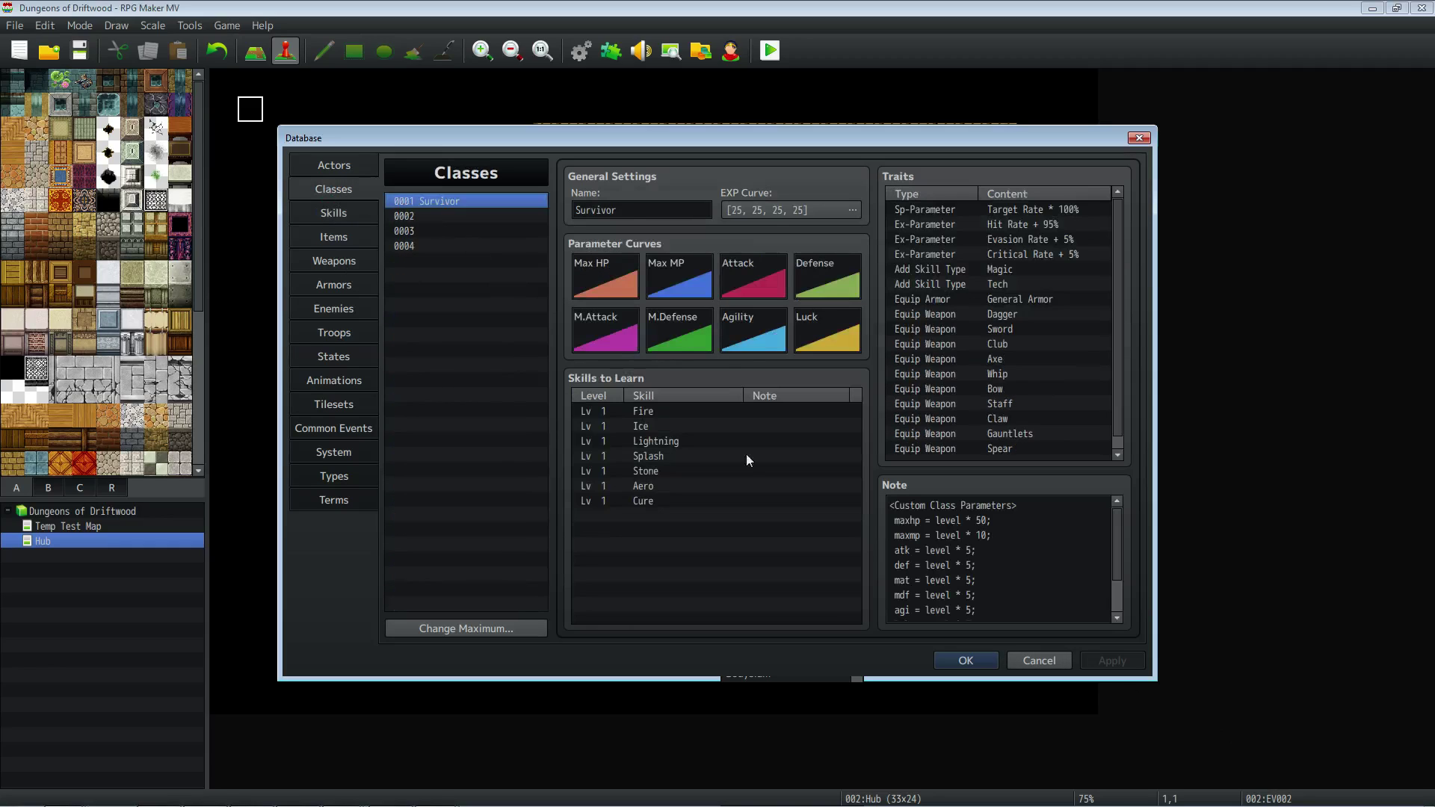
click(1019, 533)
click(672, 426)
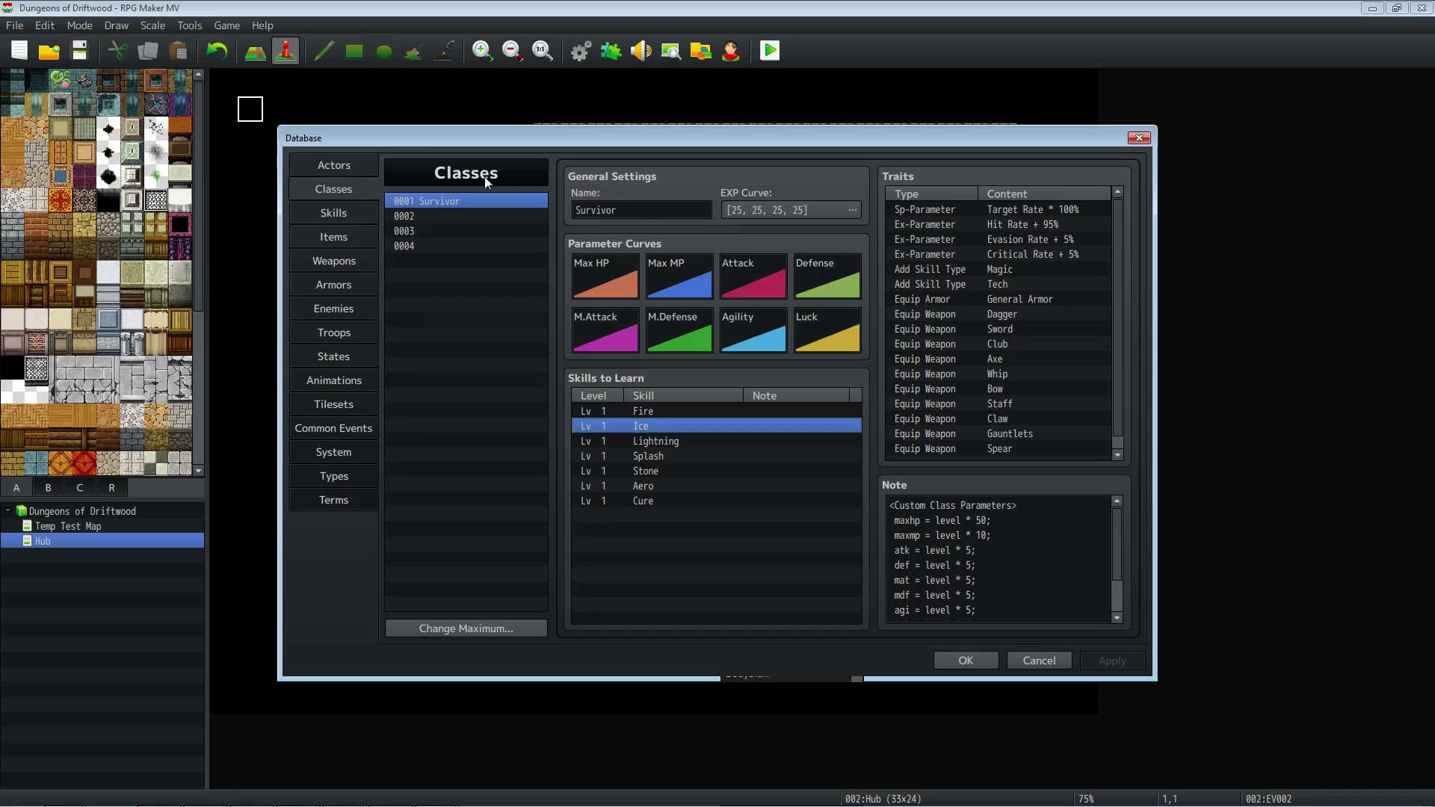
click(334, 213)
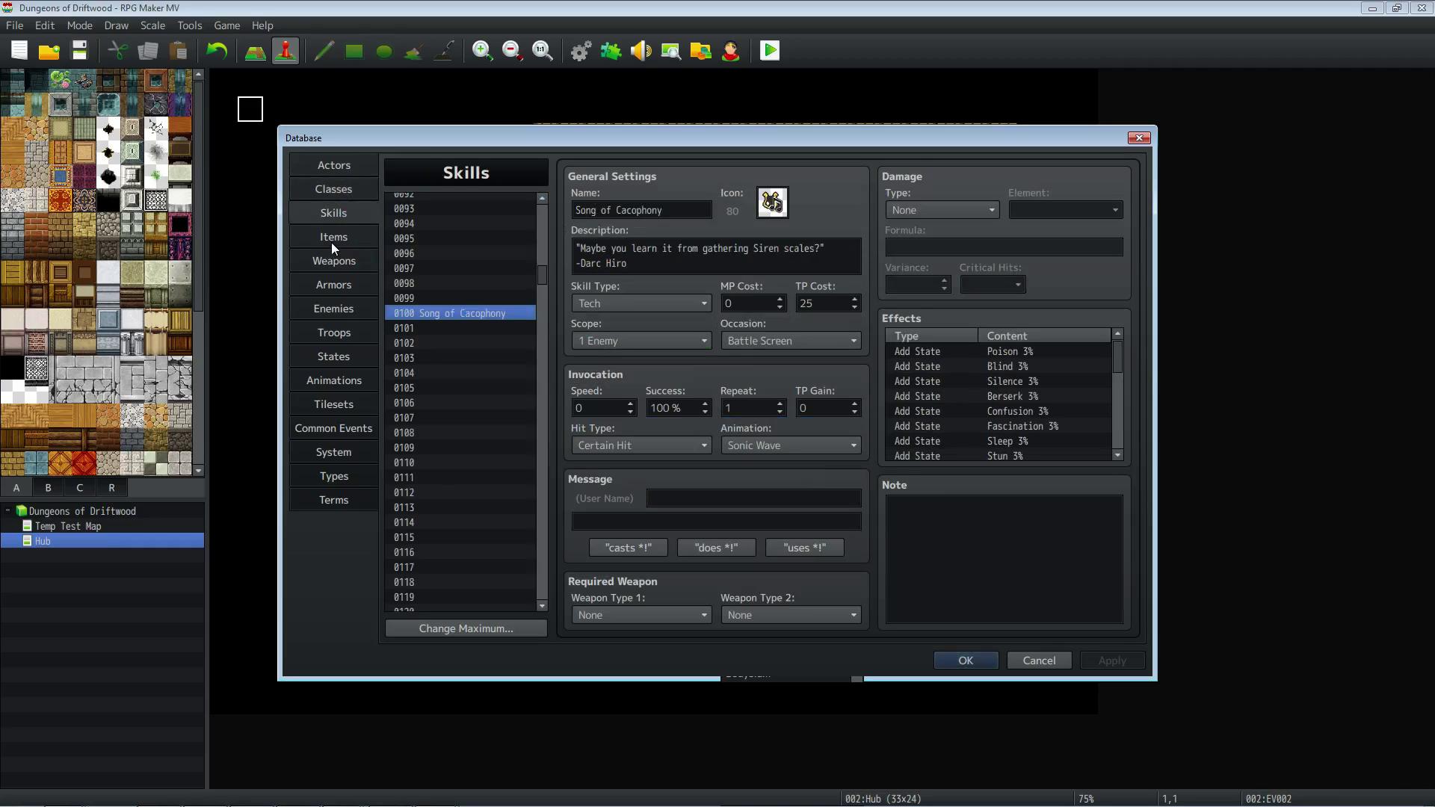
Browse the database's items from the ores through the ingots, raw gems and polished gems.
click(332, 240)
drag(543, 219, 536, 398)
click(476, 271)
scroll(474, 299, down, 4)
scroll(474, 299, down, 9)
scroll(459, 270, down, 1)
scroll(451, 278, up, 1)
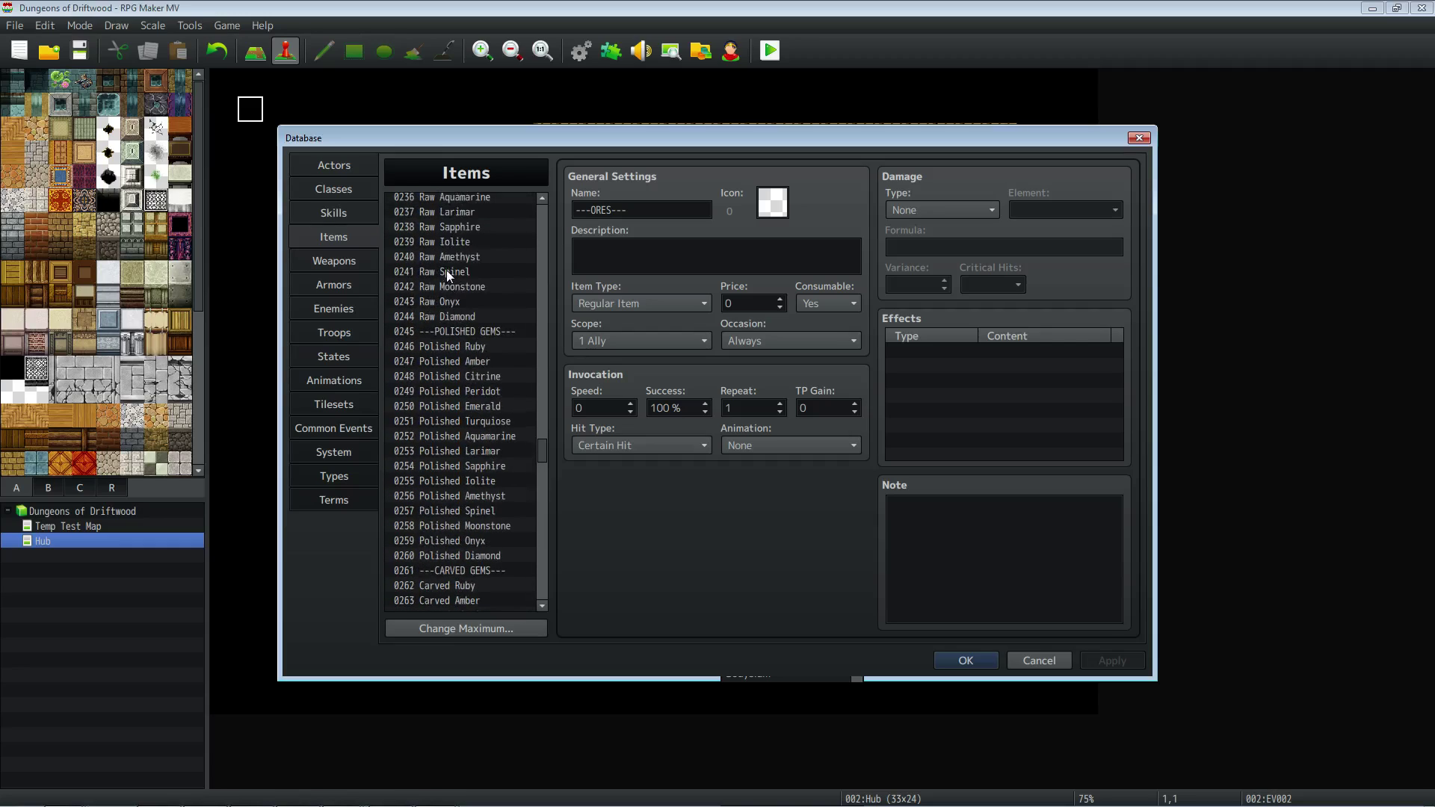
scroll(496, 305, up, 5)
scroll(484, 298, up, 8)
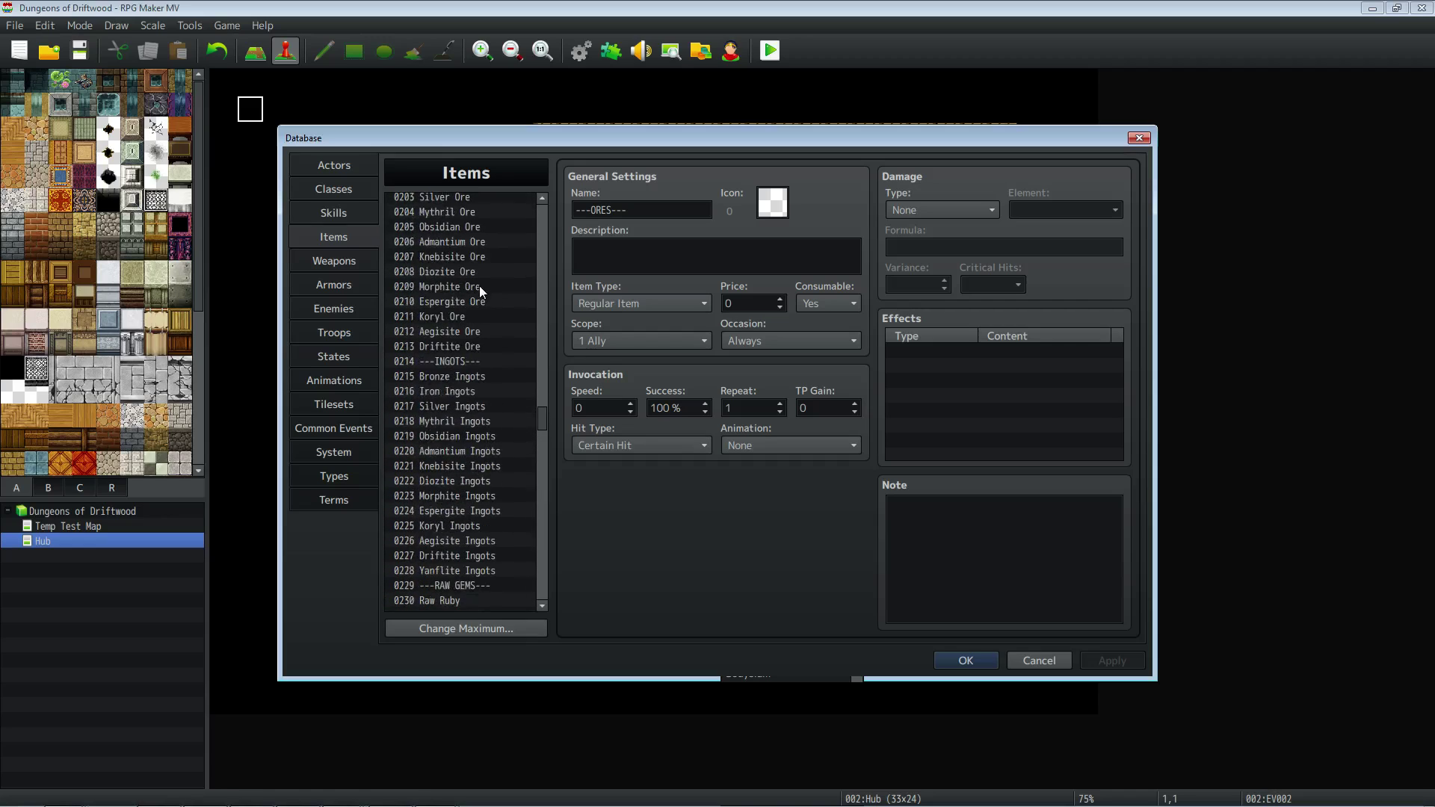
Check the Admantium Ore entry and compare the Obsidian Ore and Mythril Ore entries.
click(479, 328)
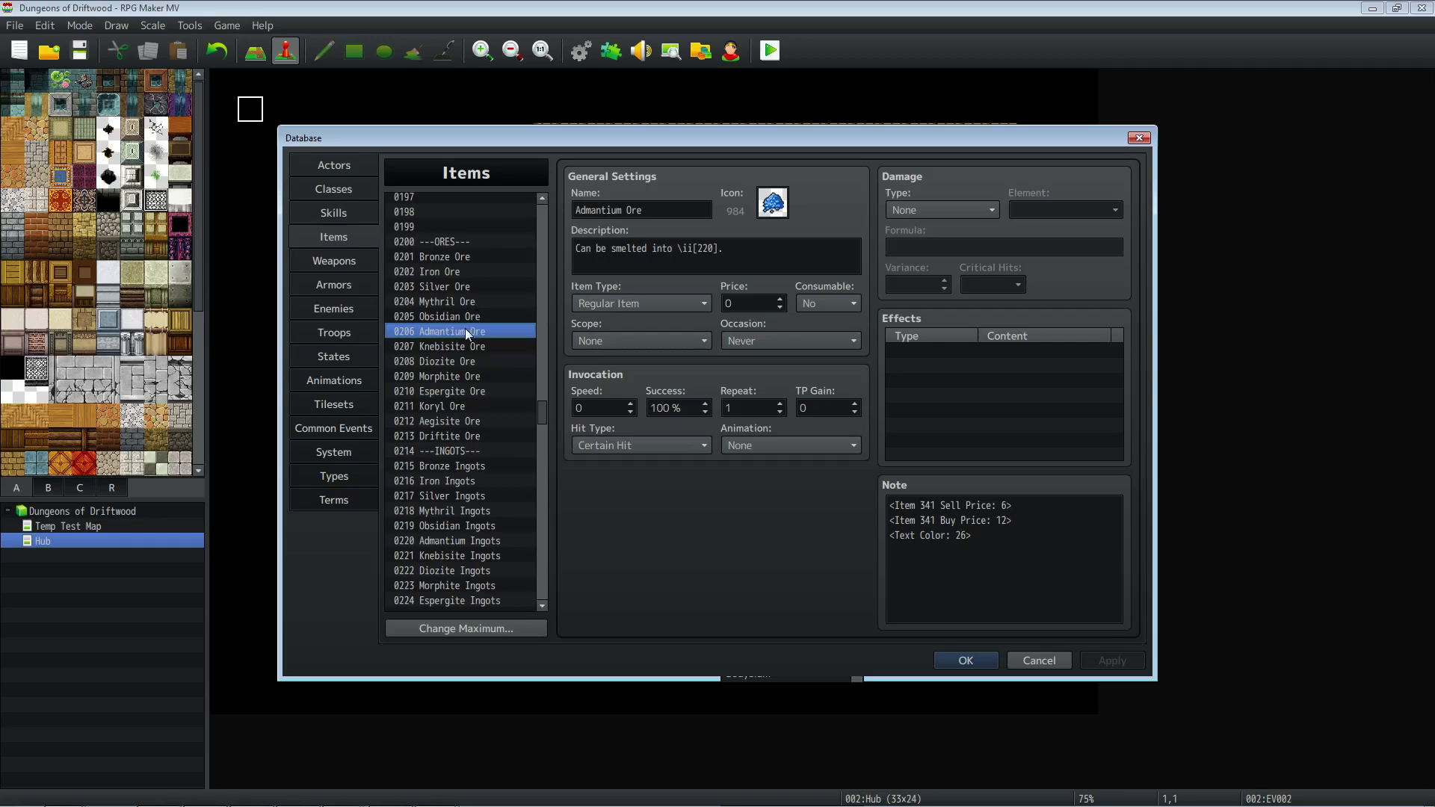
click(464, 317)
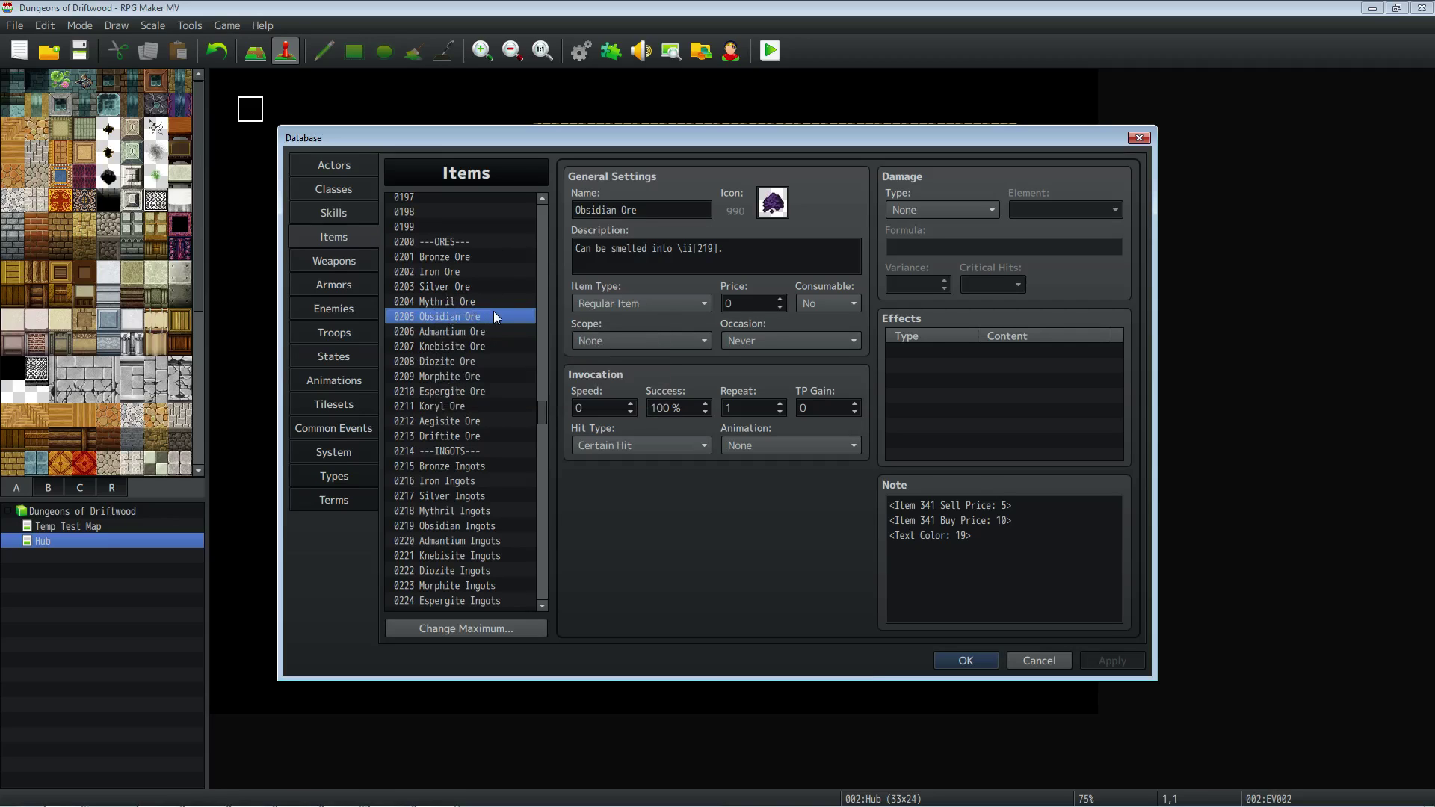
click(474, 299)
click(469, 317)
click(472, 301)
click(471, 316)
click(473, 302)
click(468, 316)
click(475, 303)
click(464, 315)
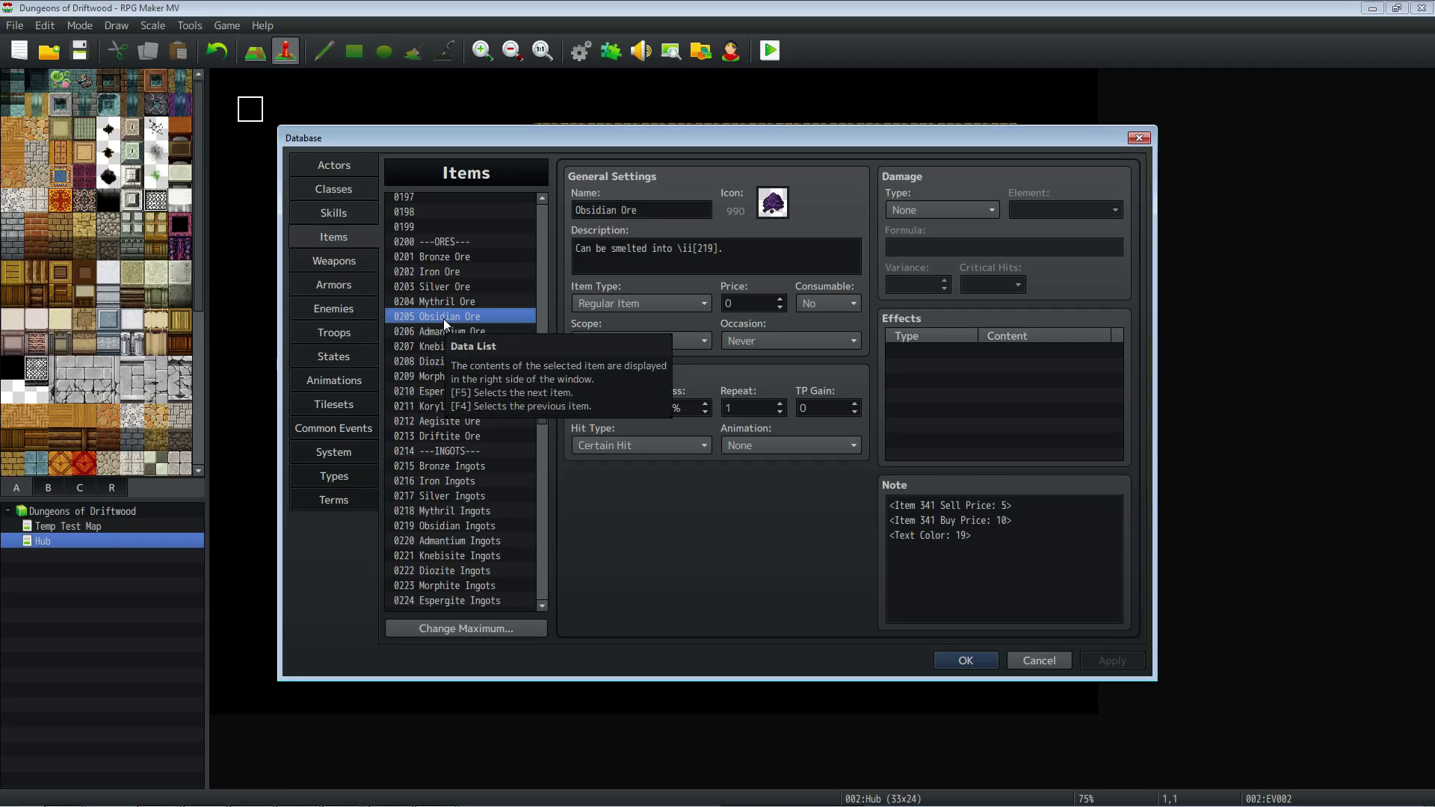
Go through the ore entries one by one from Admantium Ore to Driftite Ore.
click(460, 331)
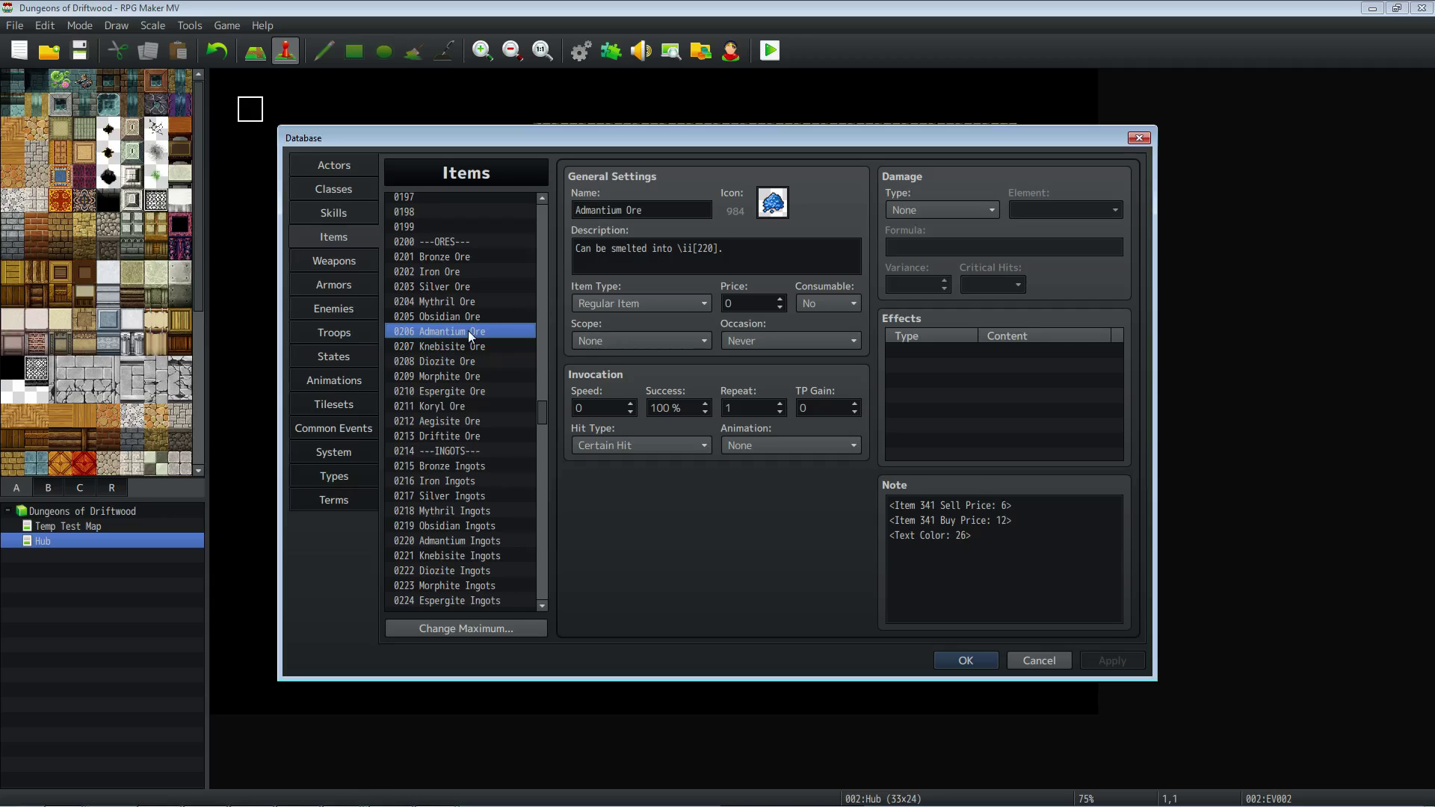
click(482, 344)
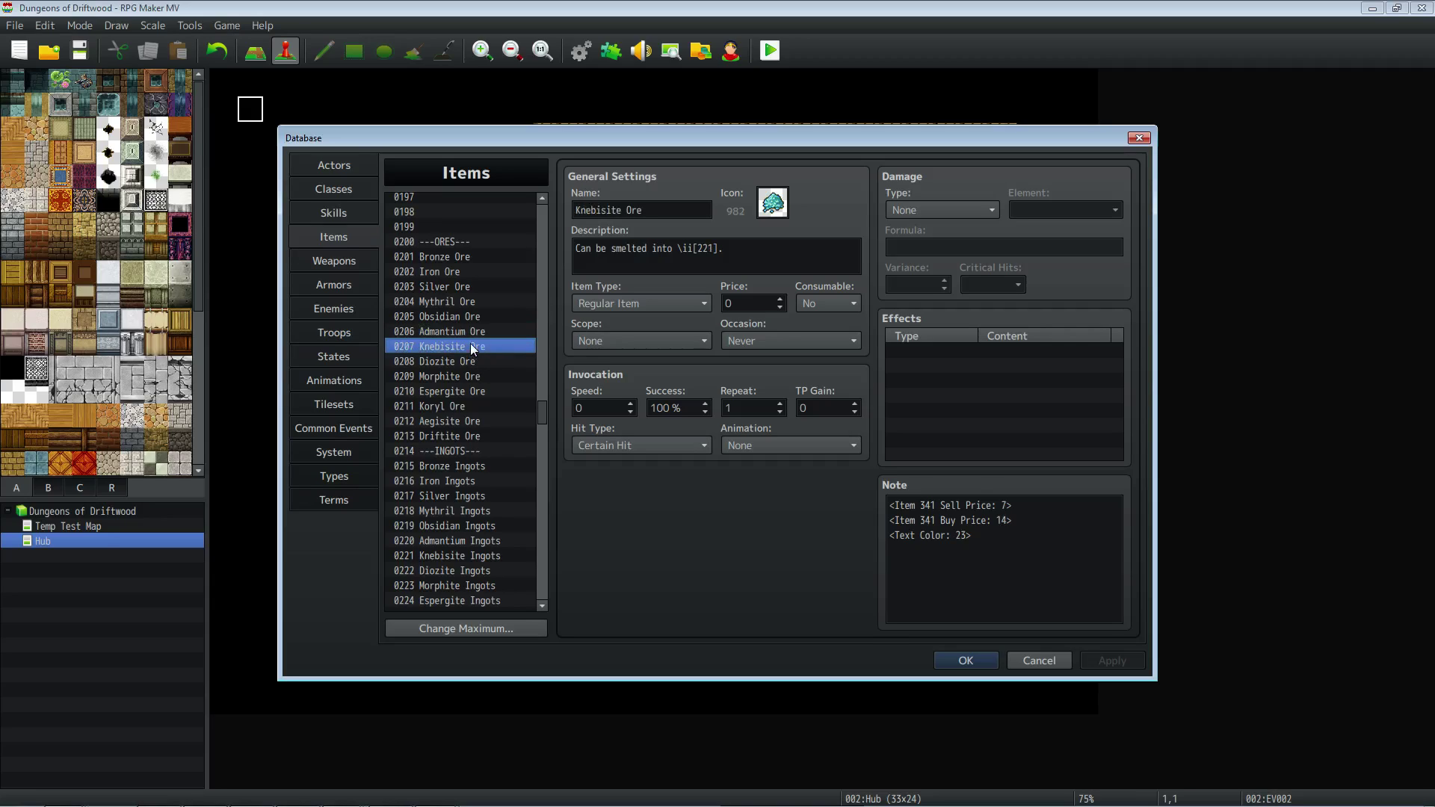
click(470, 358)
click(469, 375)
click(472, 390)
click(479, 406)
click(488, 421)
click(496, 438)
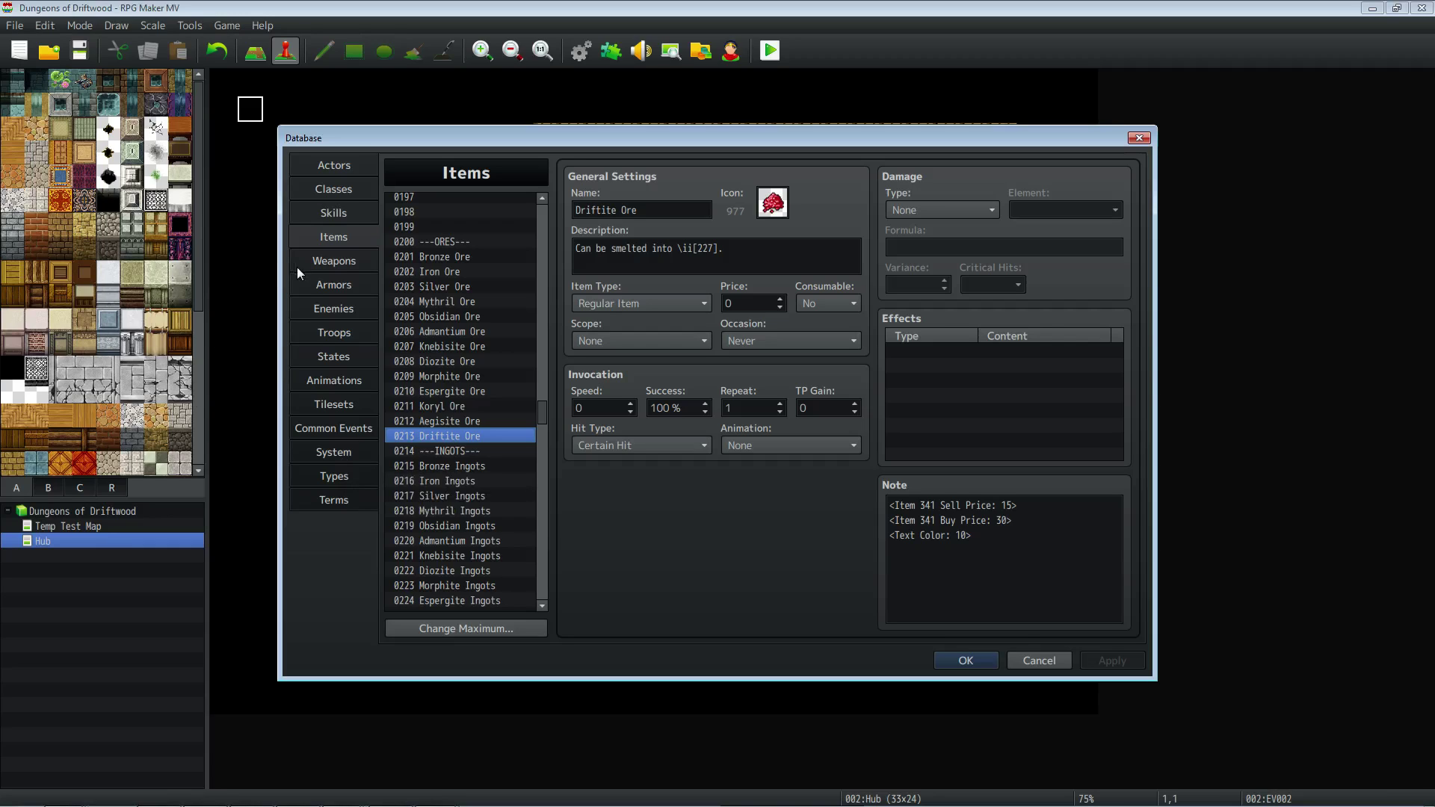
Step through the mace entries in the database's weapons, starting from Diozite Mace.
click(332, 263)
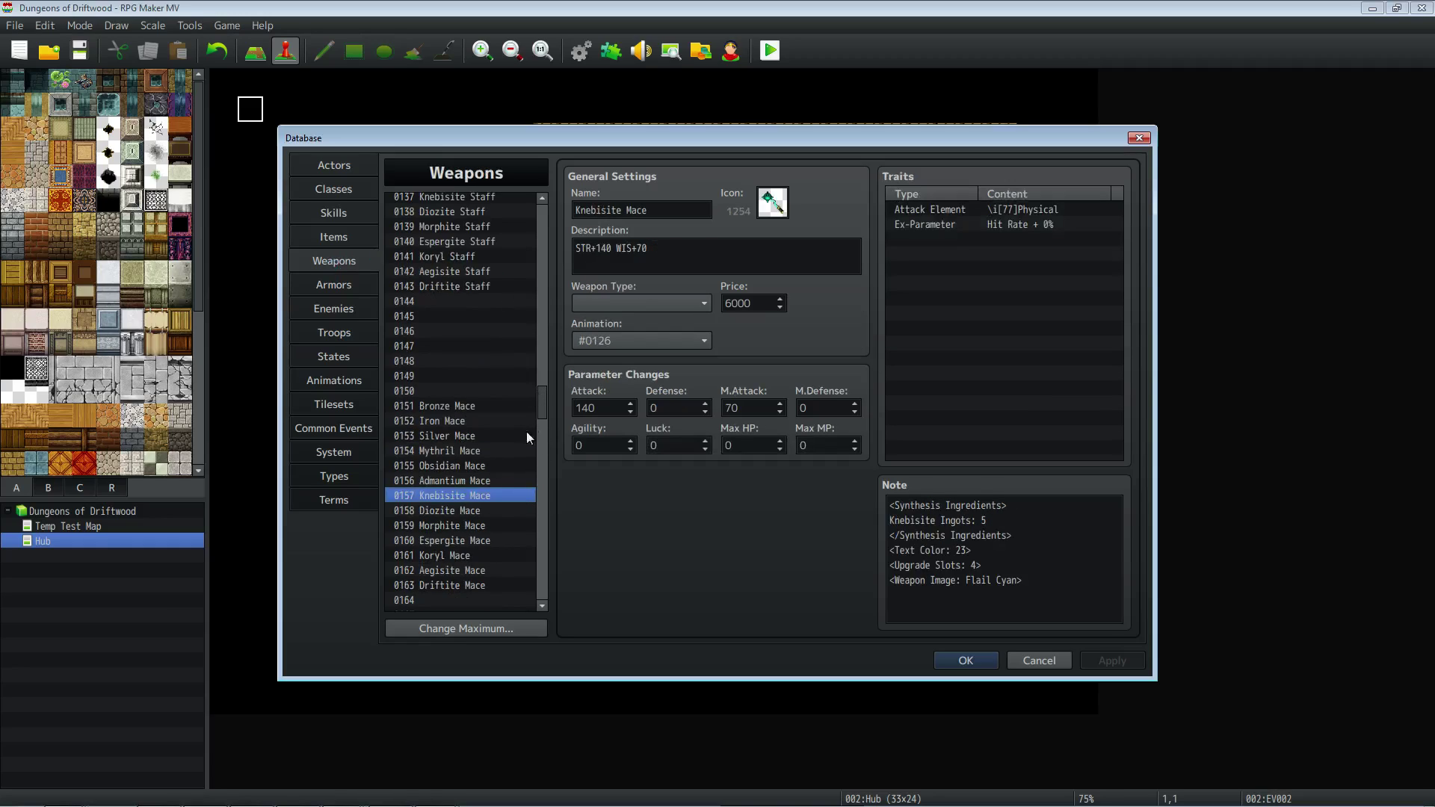
click(469, 510)
key(Down)
key(Down)
key(Down)
key(Down)
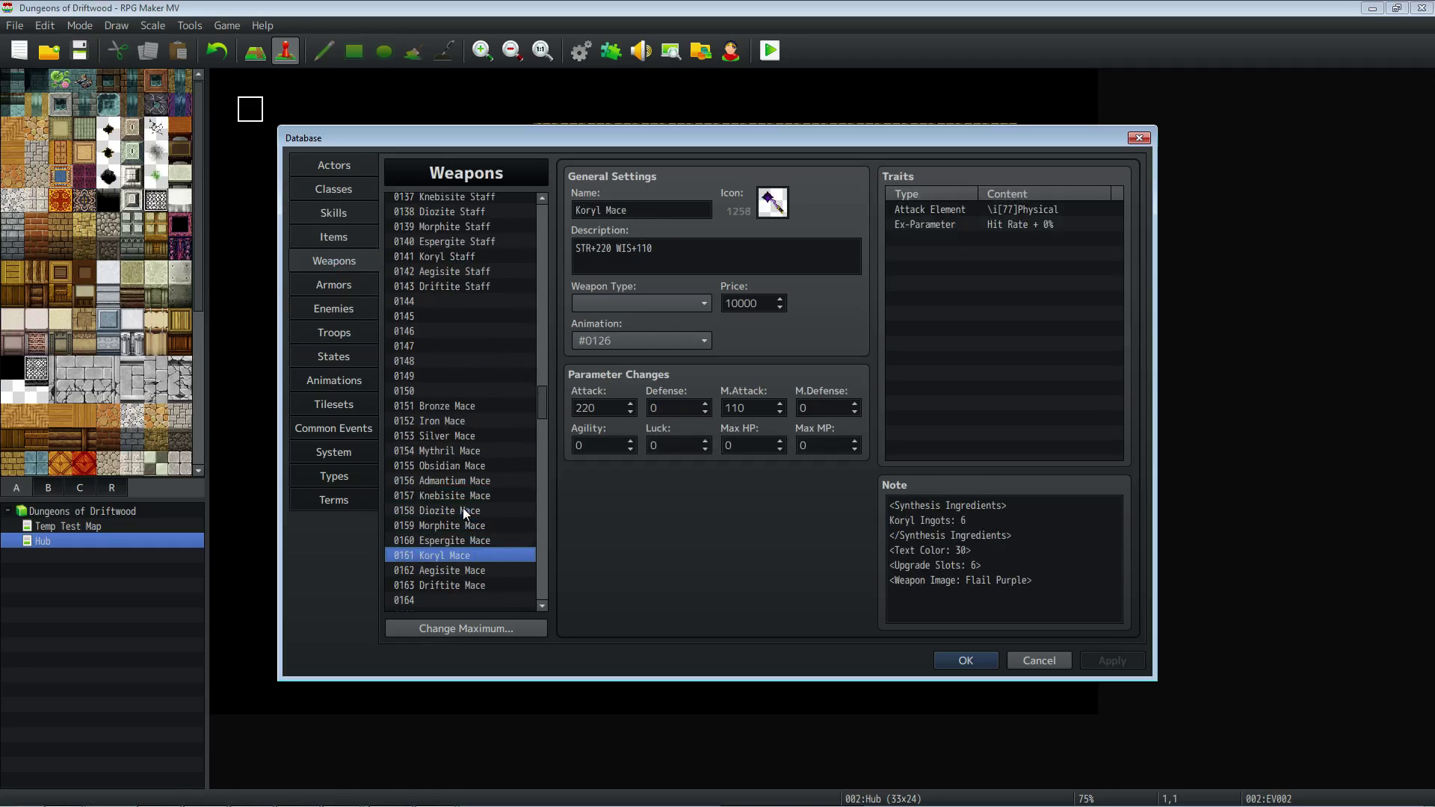
Highlight the synthesis ingredients, upgrade slots and weapon image tags in Aegisite Mace's note to examine them.
click(945, 509)
drag(890, 505, 1025, 535)
click(986, 557)
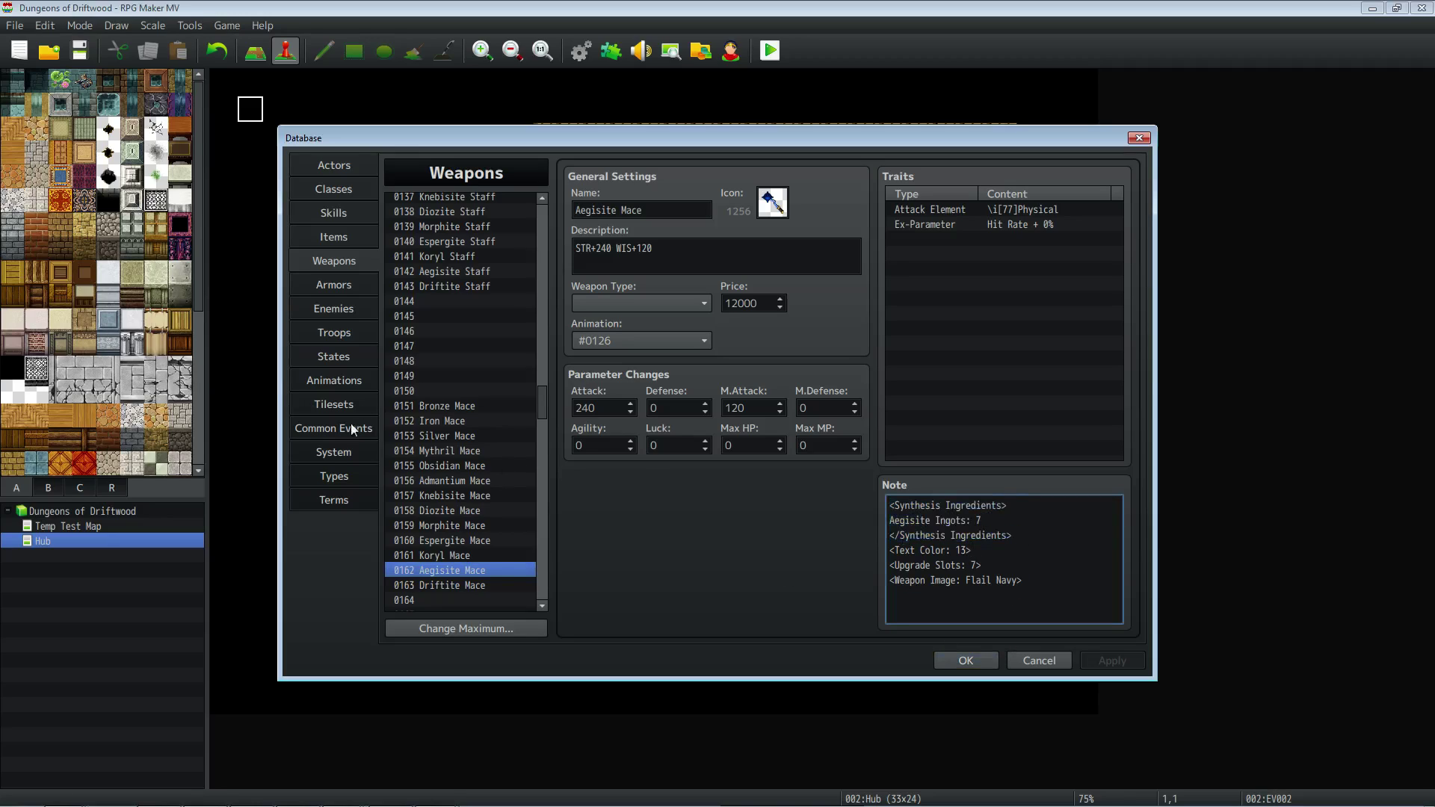
mouse_move(541, 410)
mouse_down()
mouse_move(541, 488)
mouse_move(546, 417)
mouse_up()
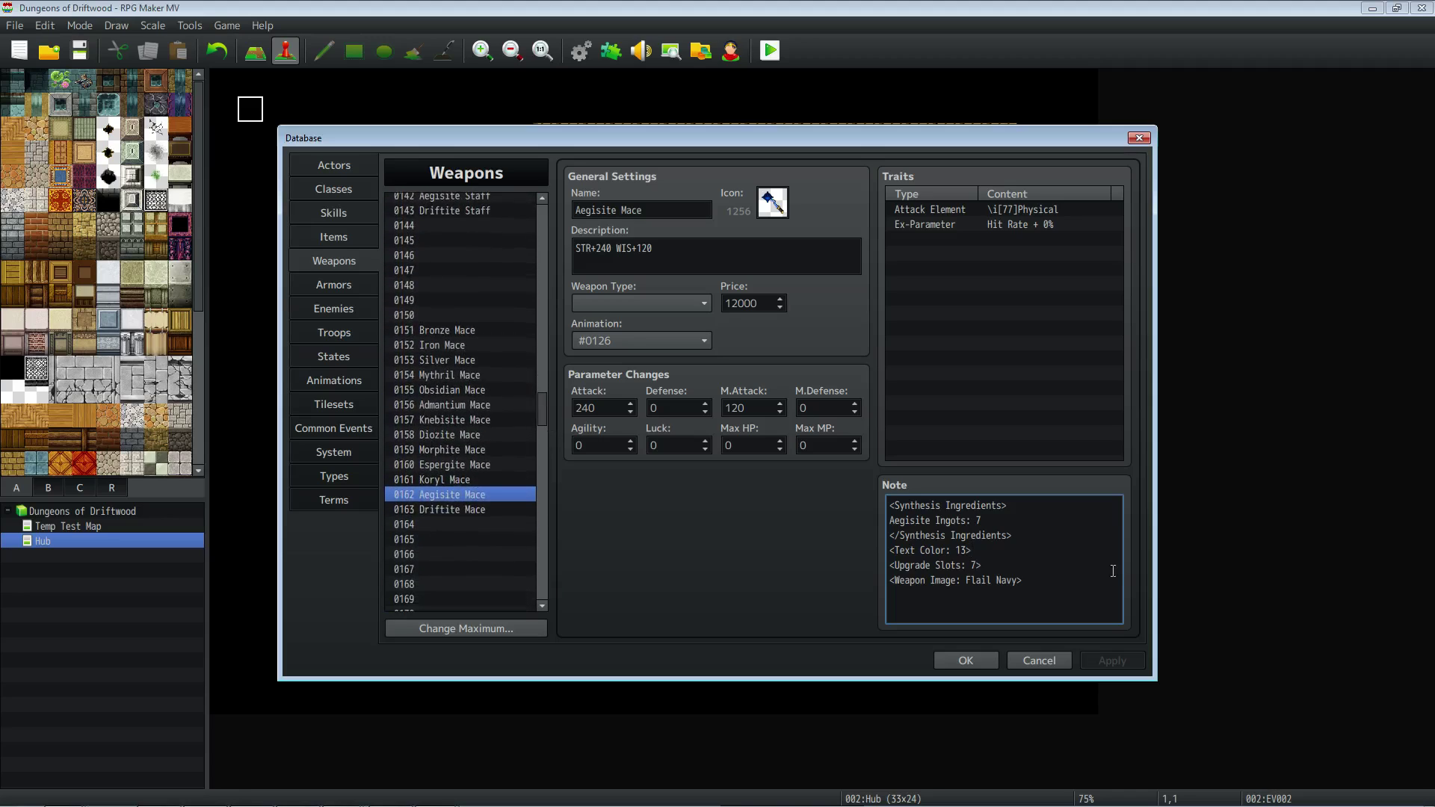
key(Down)
key(End)
key(shift+Home)
key(Down)
key(End)
key(shift+Home)
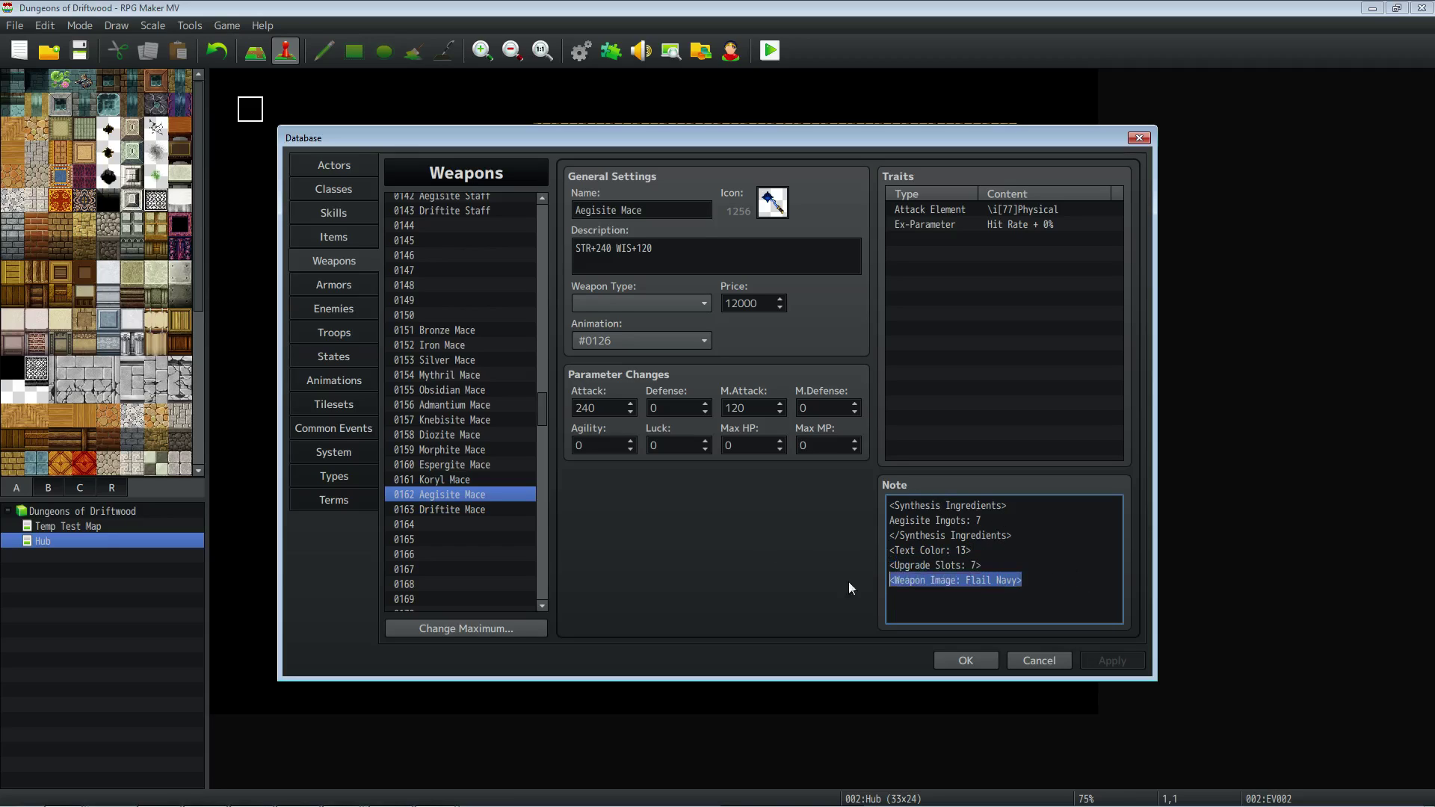
Examine the Weapon Image notetag of the Aegisite Mace and the Driftite Mace's settings, and look through the weapon list beyond them.
click(1022, 510)
drag(1053, 584, 837, 580)
click(984, 524)
click(472, 509)
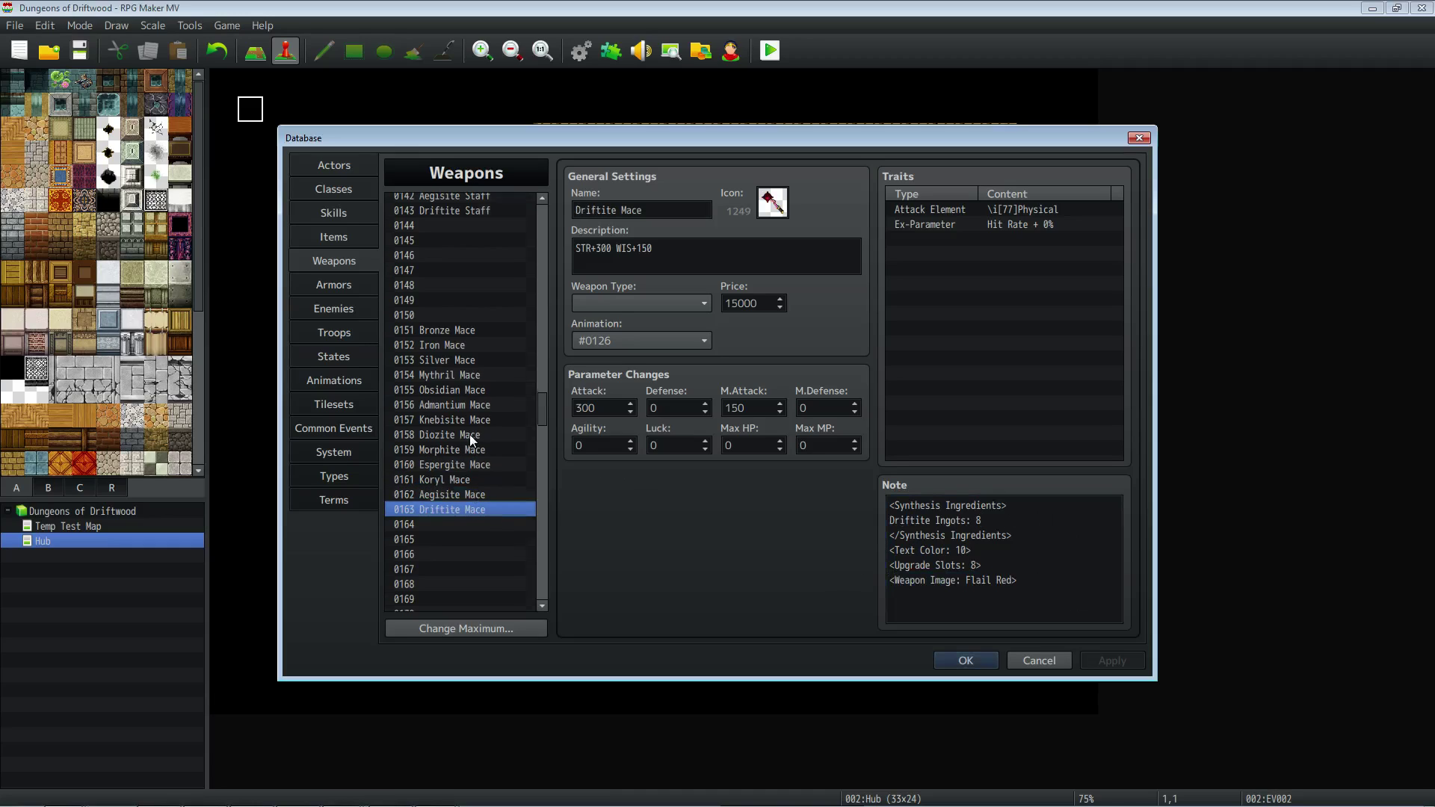
scroll(470, 434, down, 5)
scroll(485, 467, up, 2)
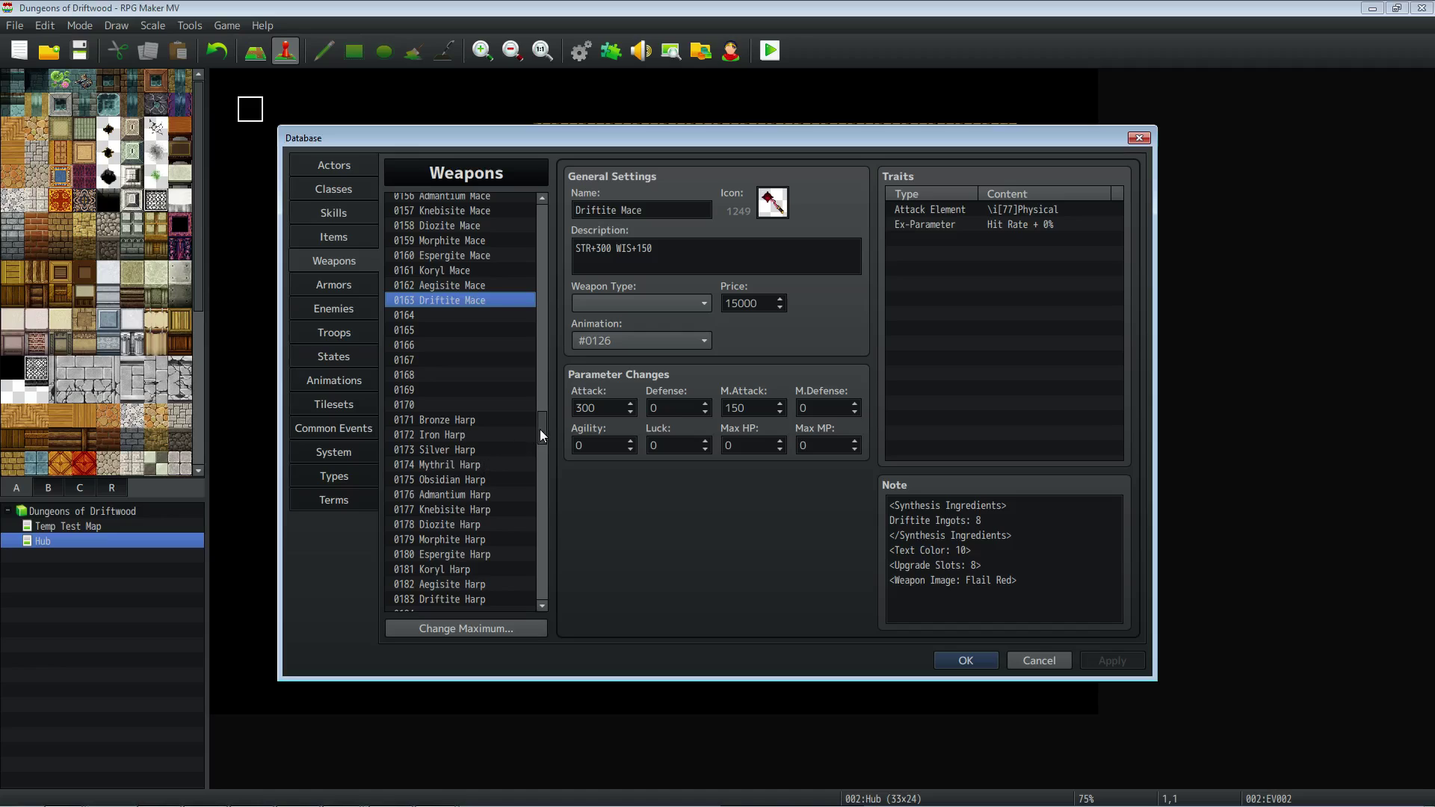
Review the stats and notetags of the Driftite Staff and the Bronze Rod in the weapon list.
drag(540, 429, 540, 398)
click(468, 356)
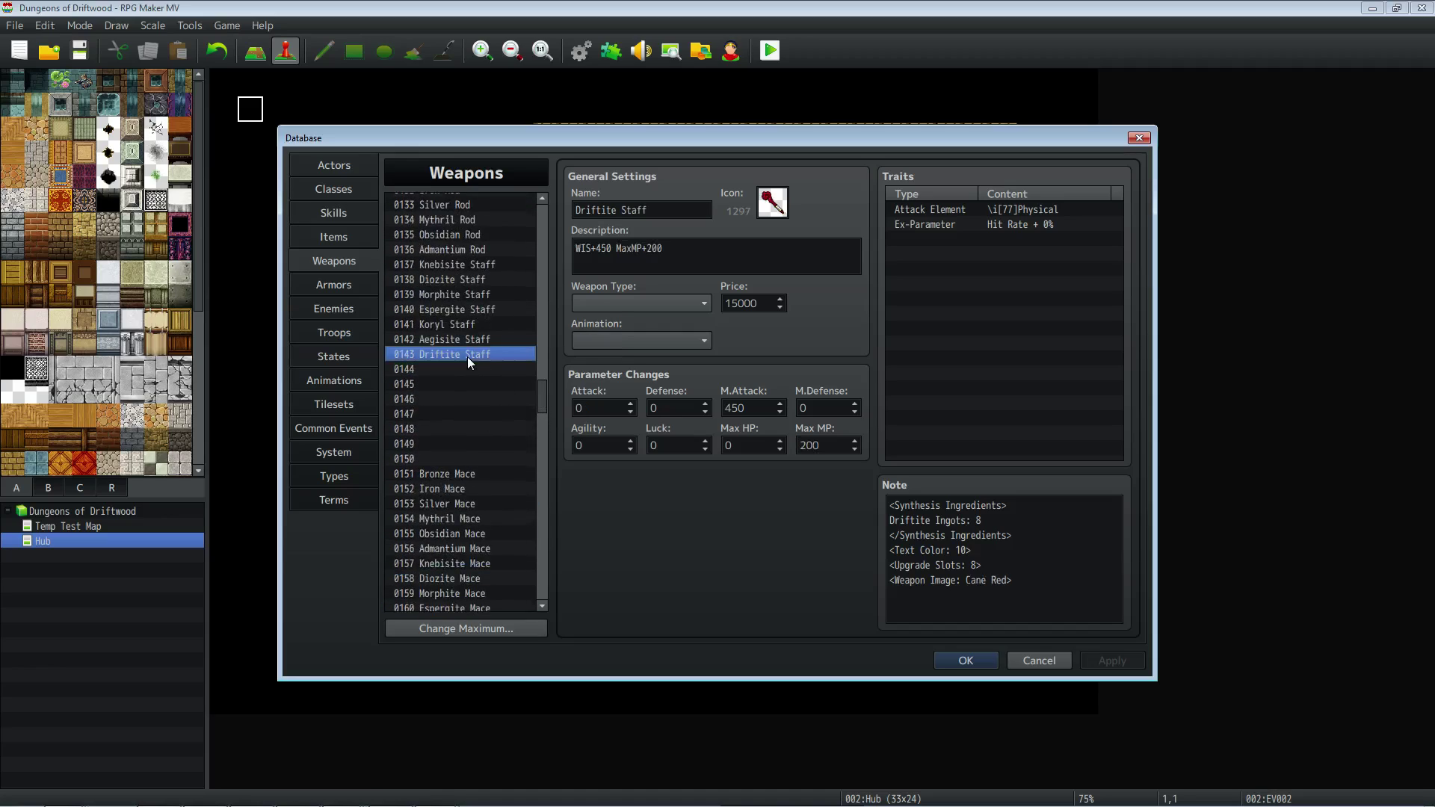
scroll(513, 339, up, 2)
click(455, 282)
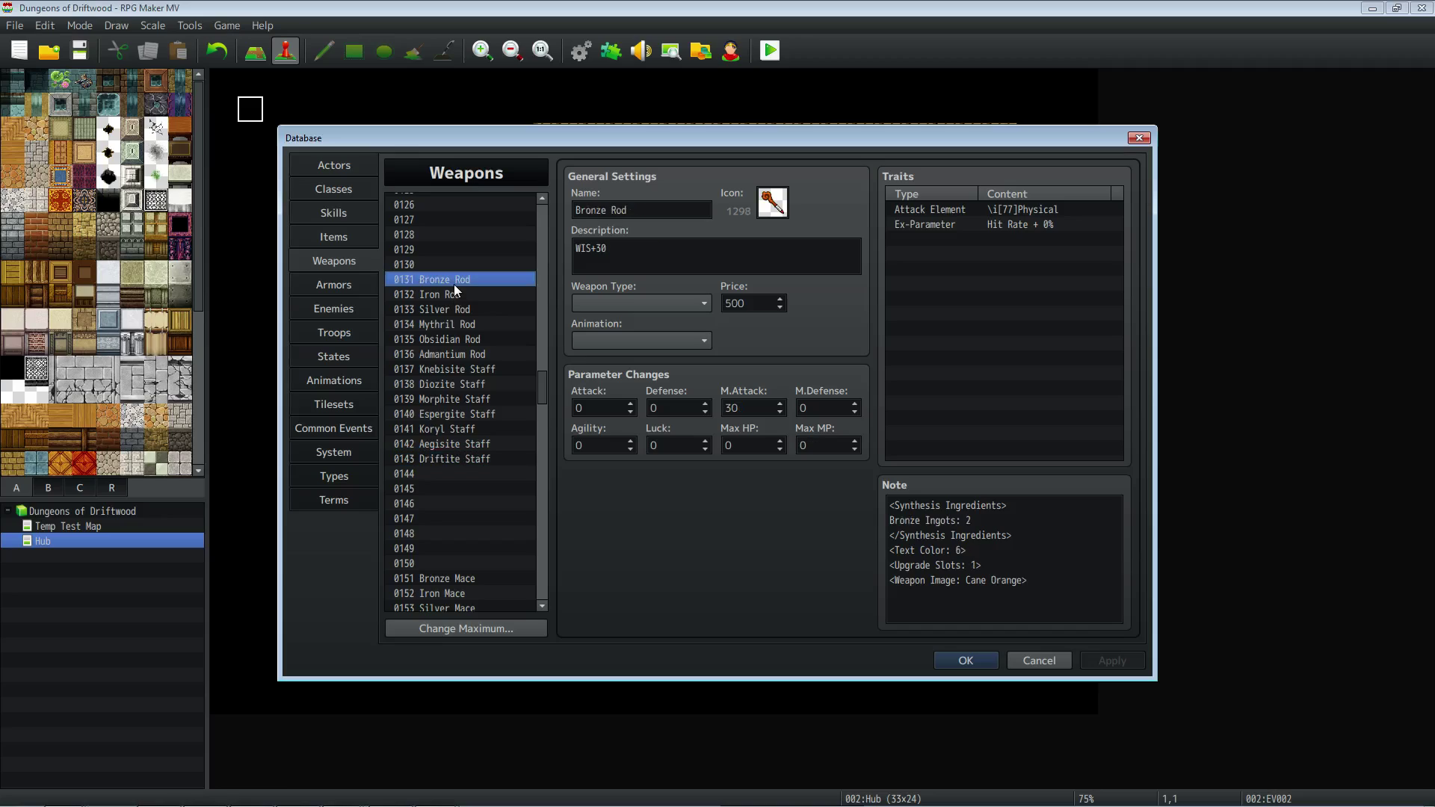
click(456, 458)
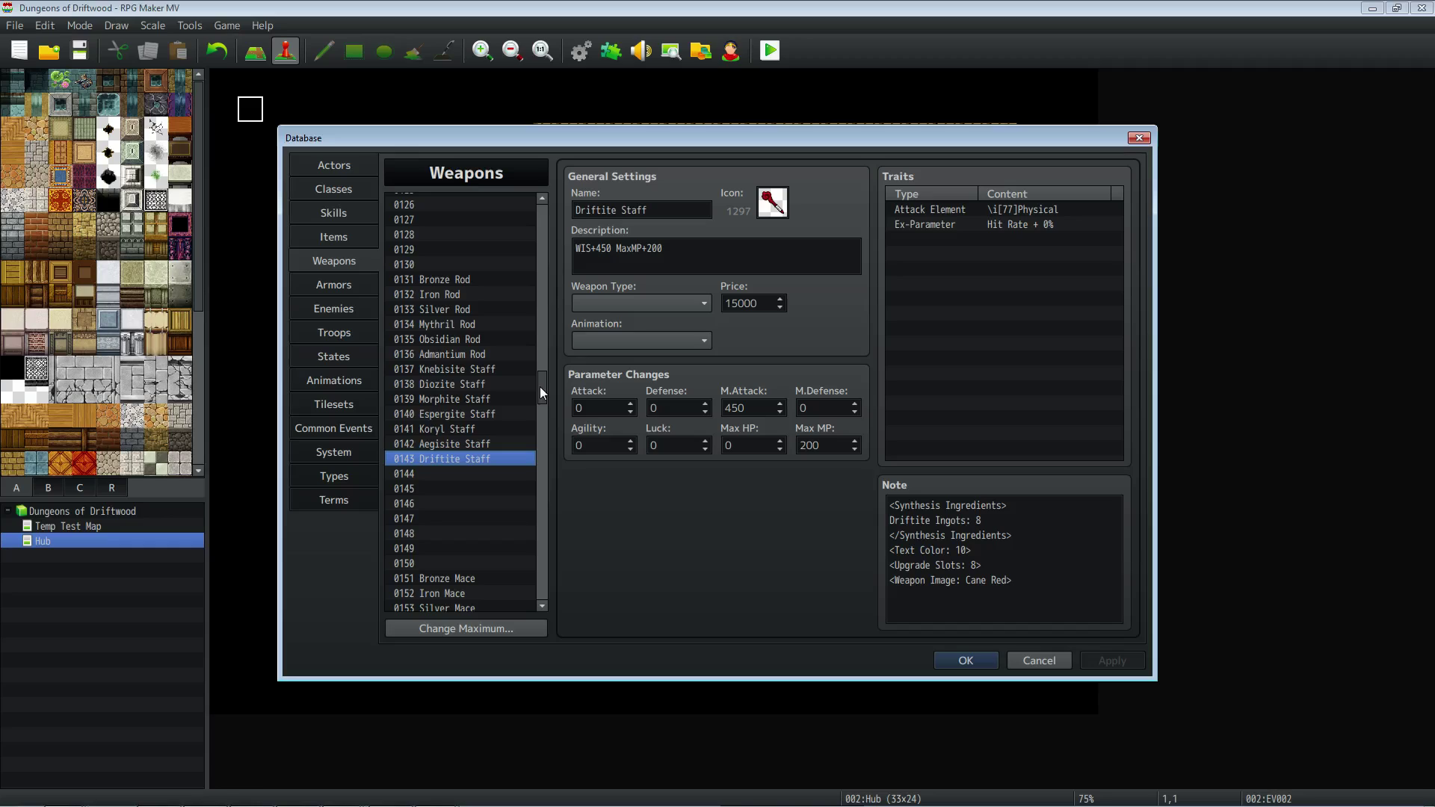
Compare the settings of the Aegisite Mace with those of the neighbouring Driftite Mace.
drag(541, 384, 545, 409)
click(482, 475)
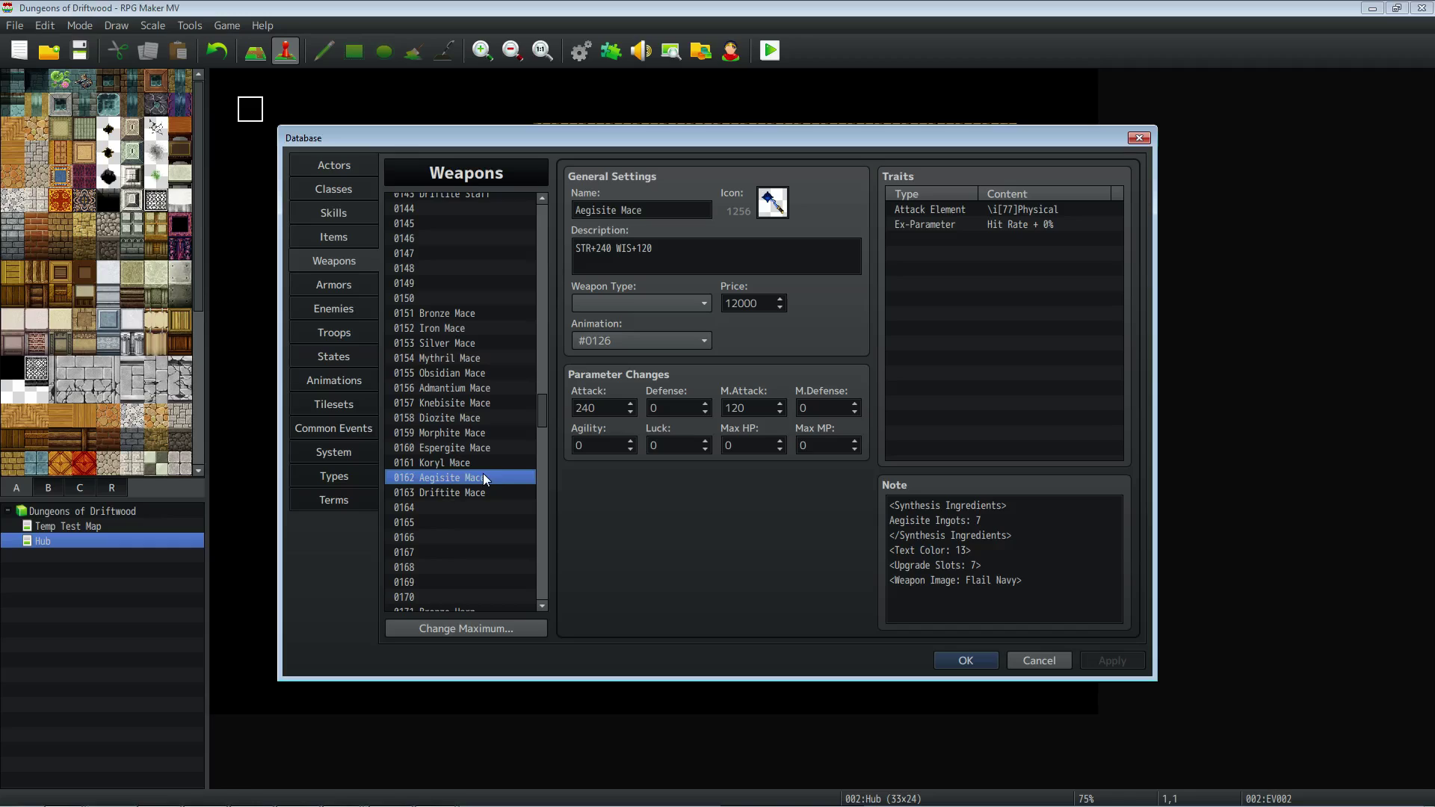
click(463, 498)
click(467, 481)
click(461, 487)
click(464, 481)
Look through the harp entries as far as the Morphite Harp and close the database.
mouse_move(539, 427)
mouse_down()
mouse_move(533, 467)
mouse_move(536, 441)
mouse_up()
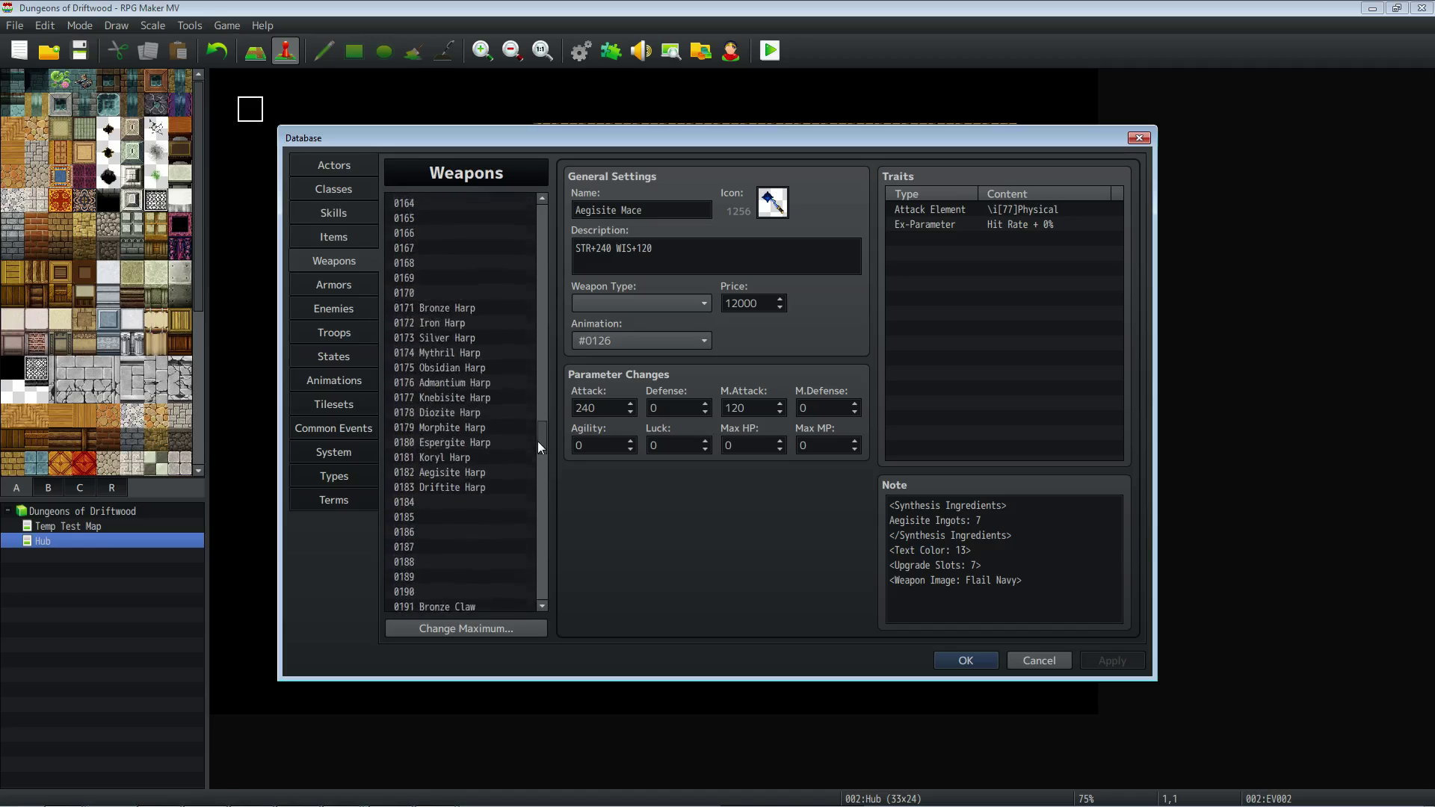
click(474, 356)
click(474, 348)
click(475, 417)
click(477, 461)
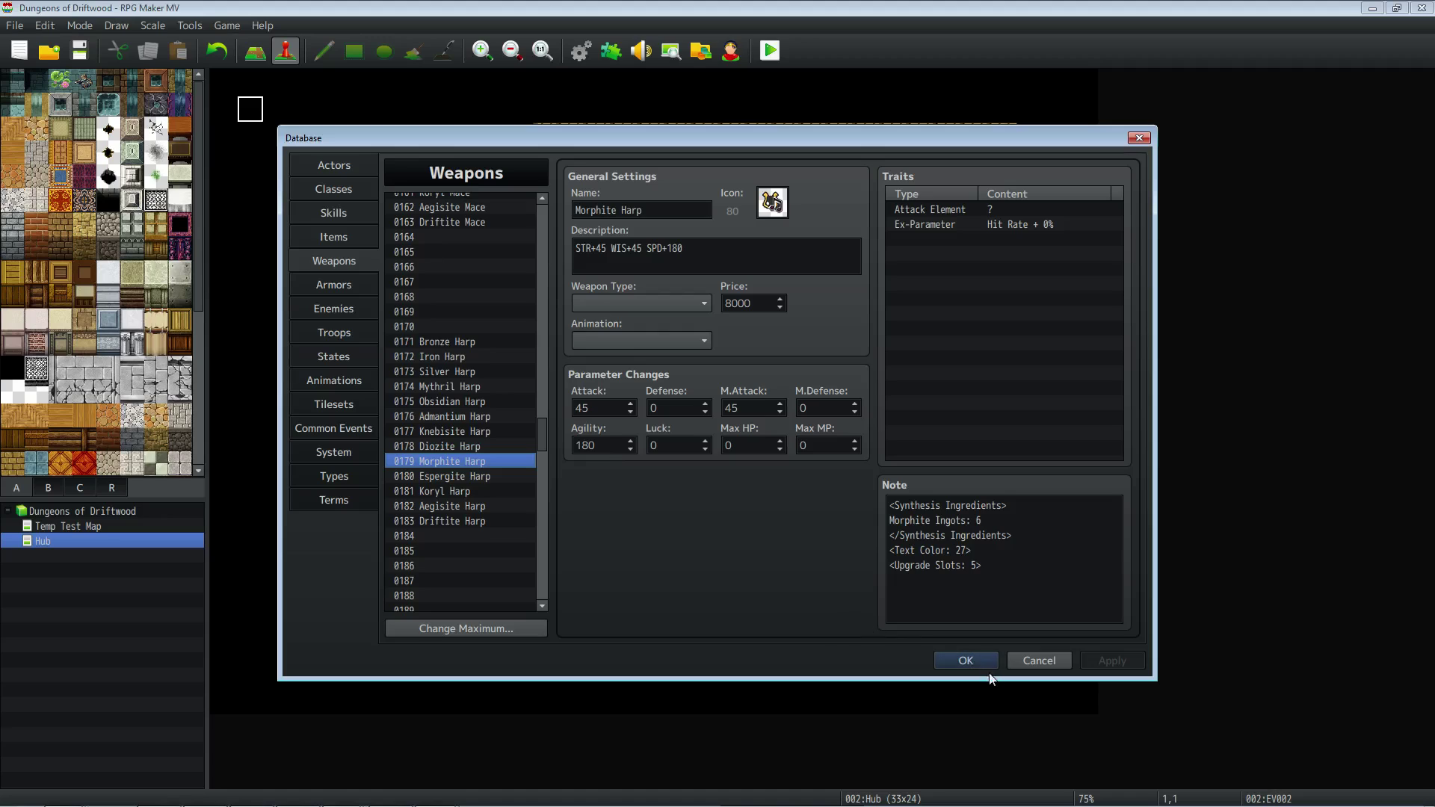
click(963, 660)
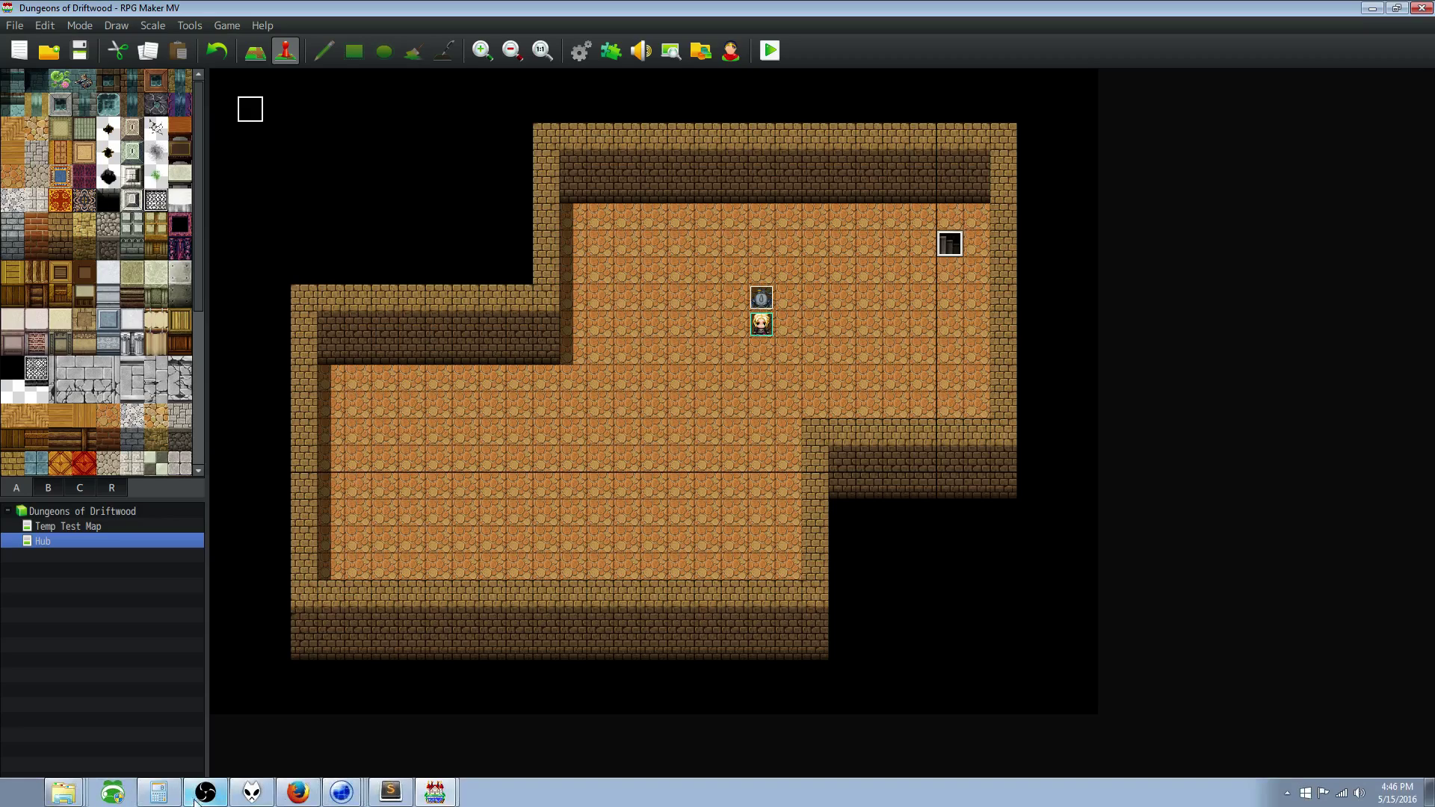
Switch to the The Legend of Driftwood project window, maximize it and open the submap under Monster Arena.
click(433, 792)
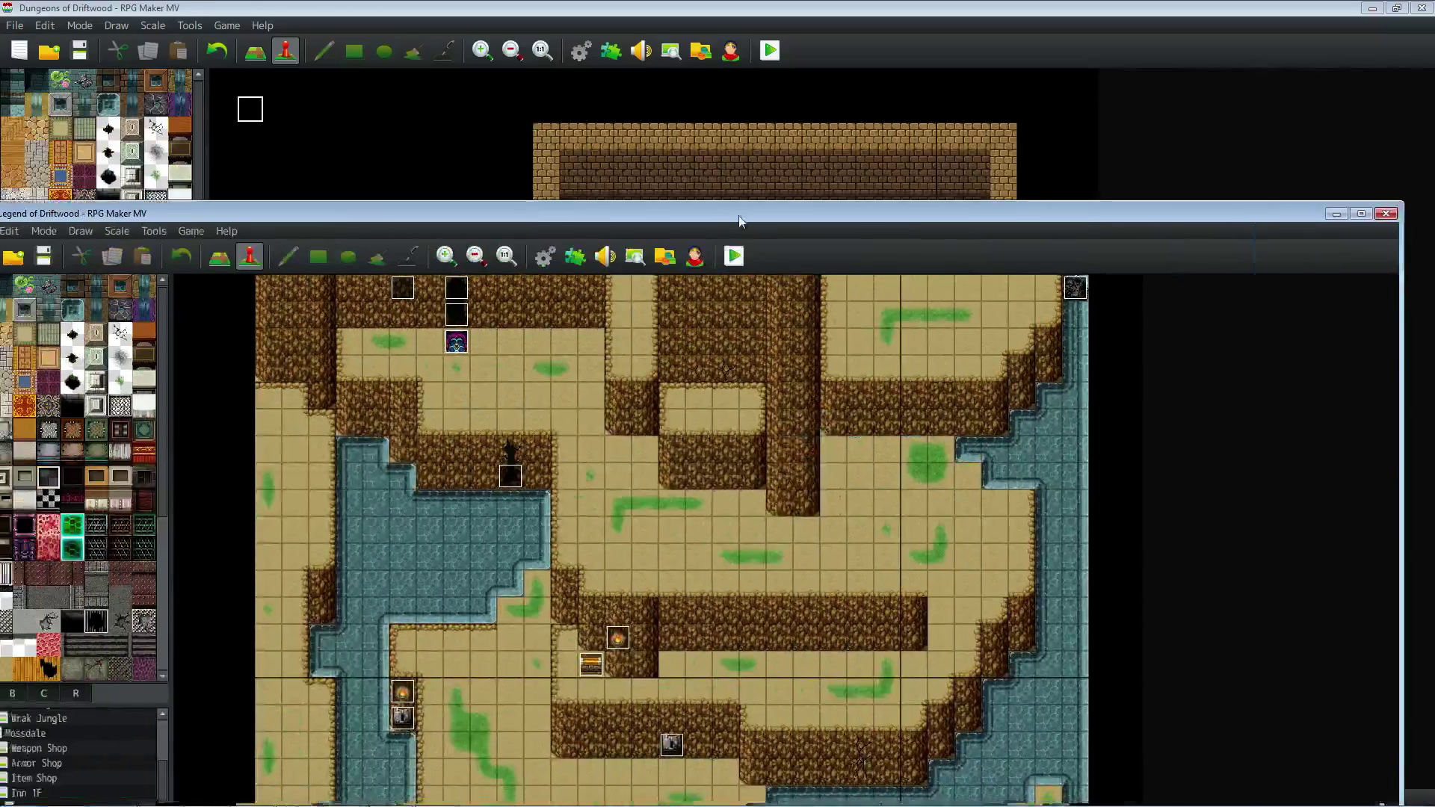
double_click(741, 221)
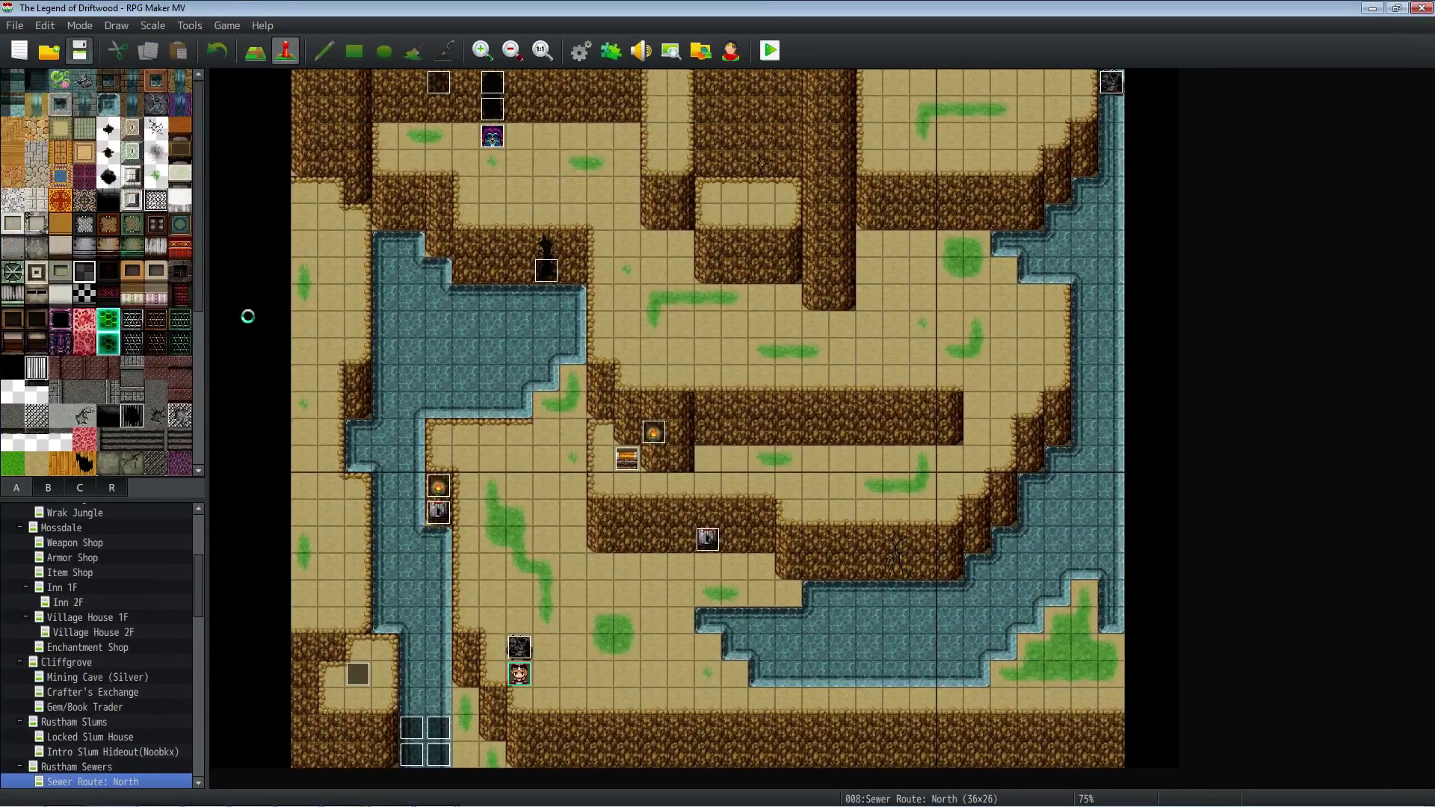
drag(199, 569, 191, 728)
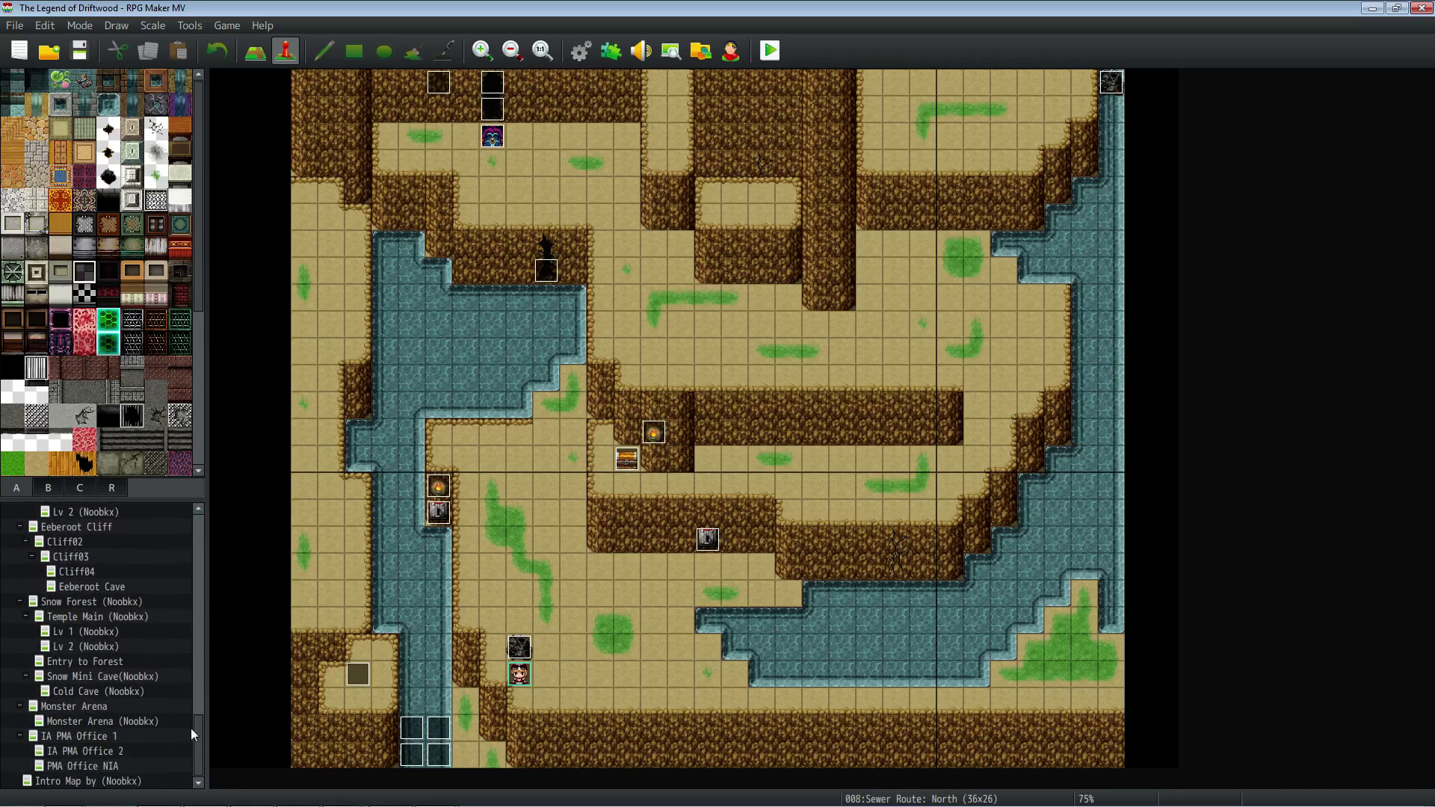
click(126, 721)
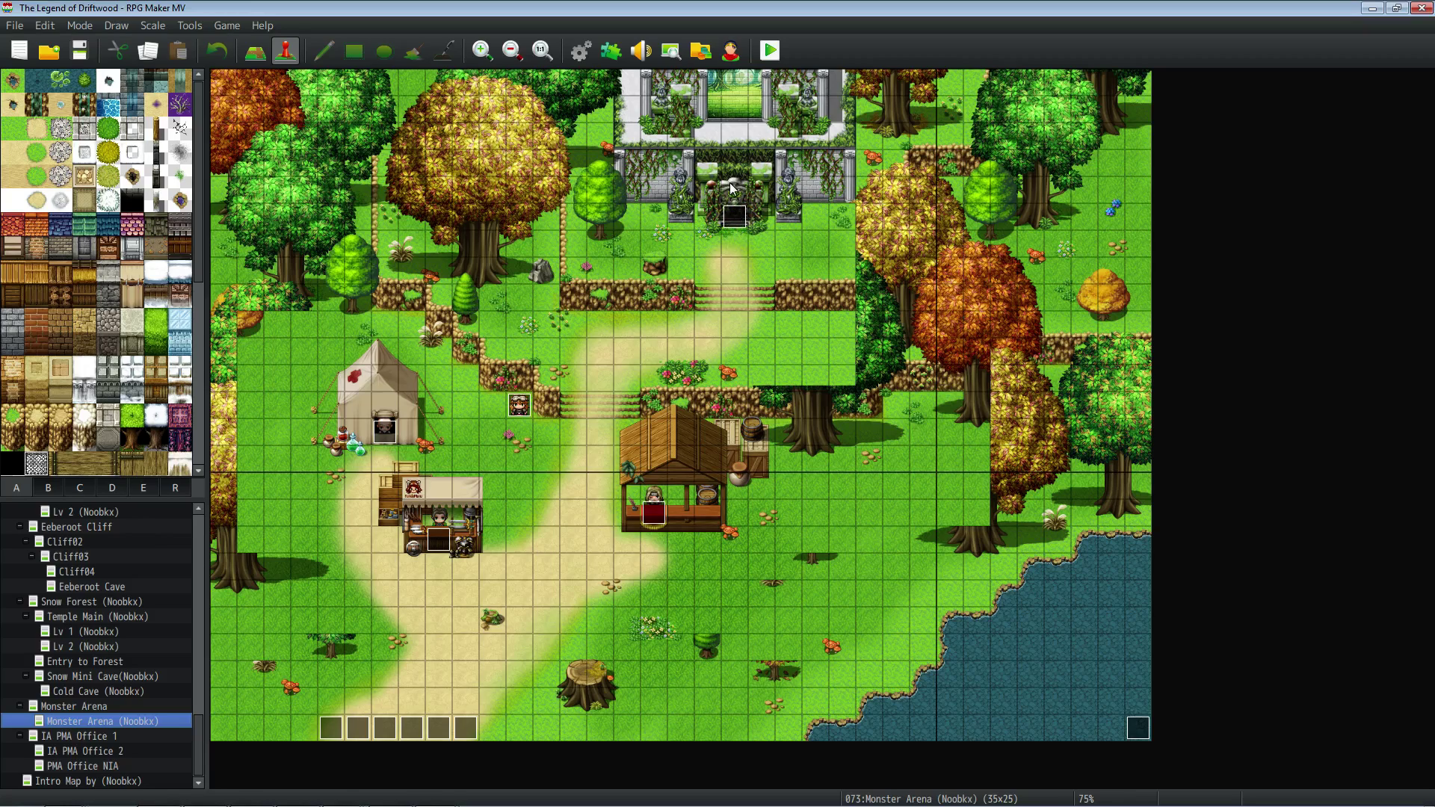
Select the PMA Officer event and look through the maps IA PMA Office 1, IA PMA Office 2 and PMA Office NIA.
click(521, 410)
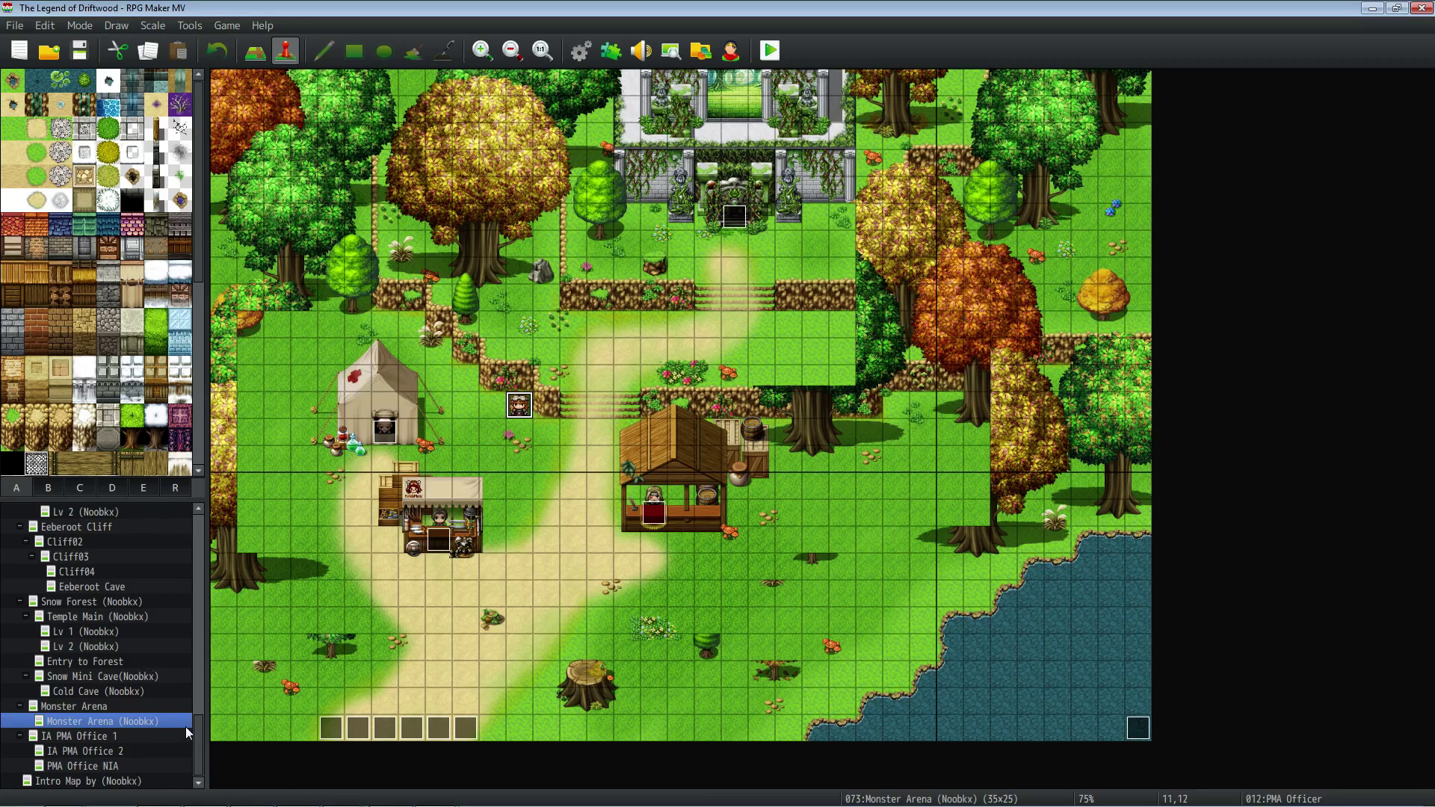
click(129, 736)
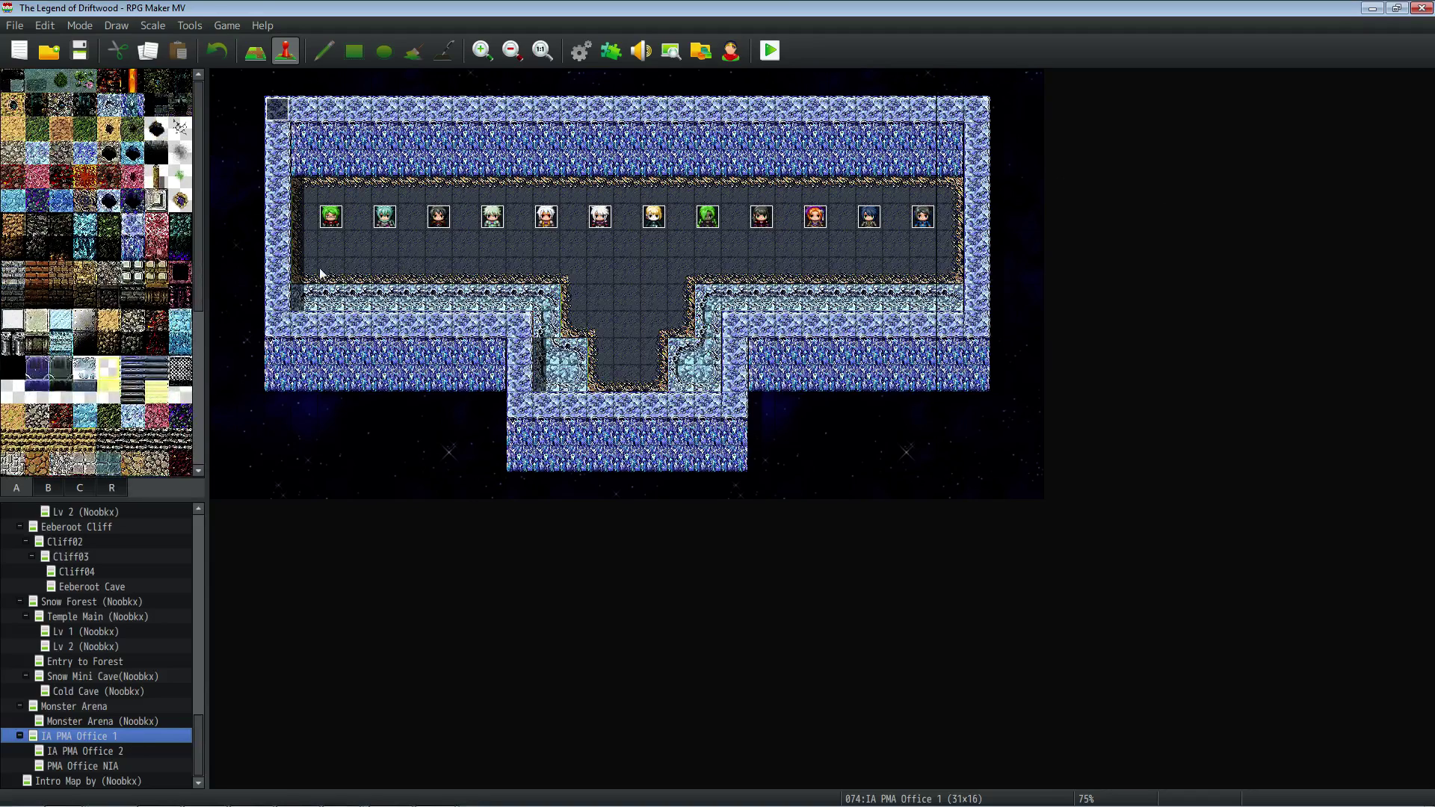
click(109, 752)
click(101, 767)
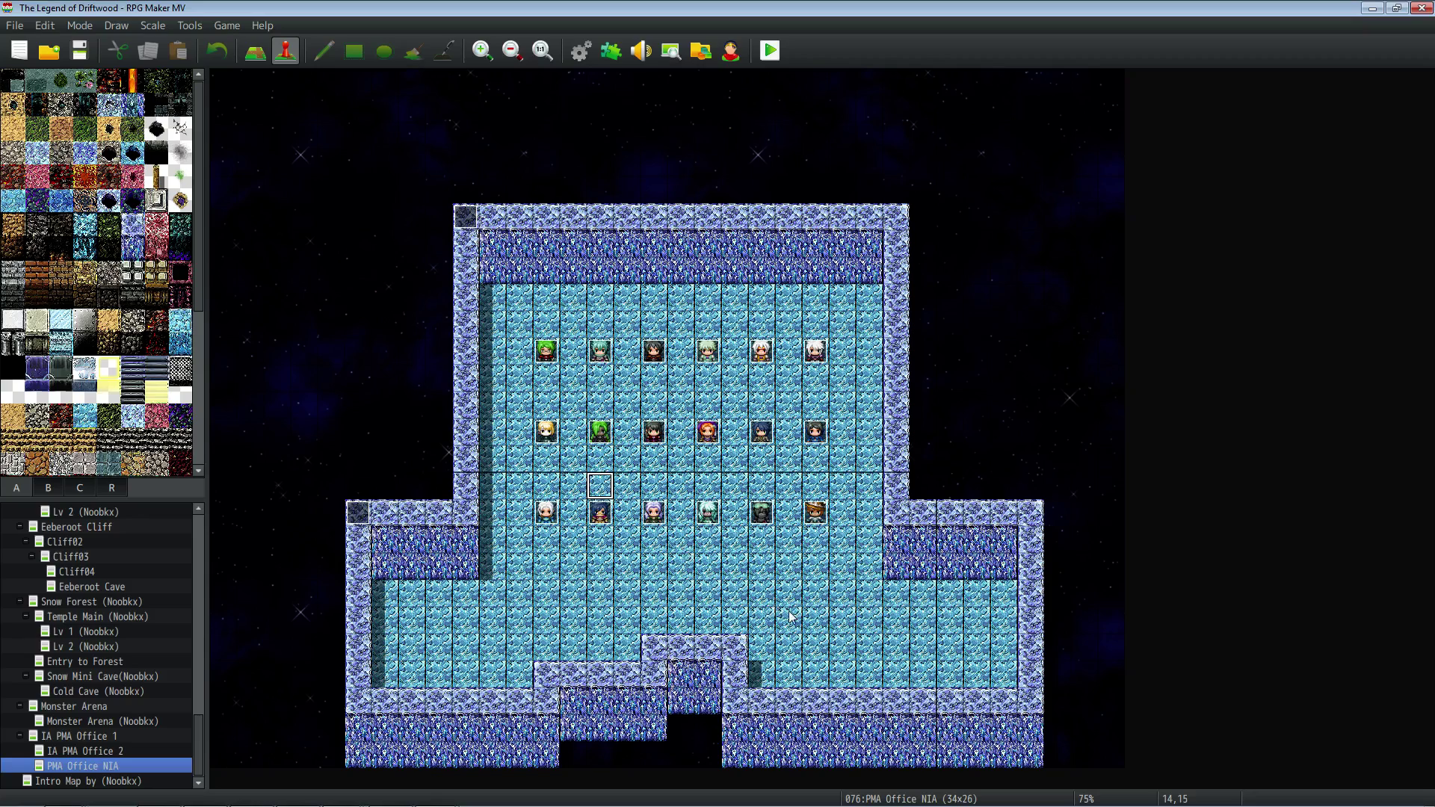
Open the Name/Class Selection event on the PMA Office NIA map and examine the script in its Knight branch.
click(473, 223)
double_click(474, 223)
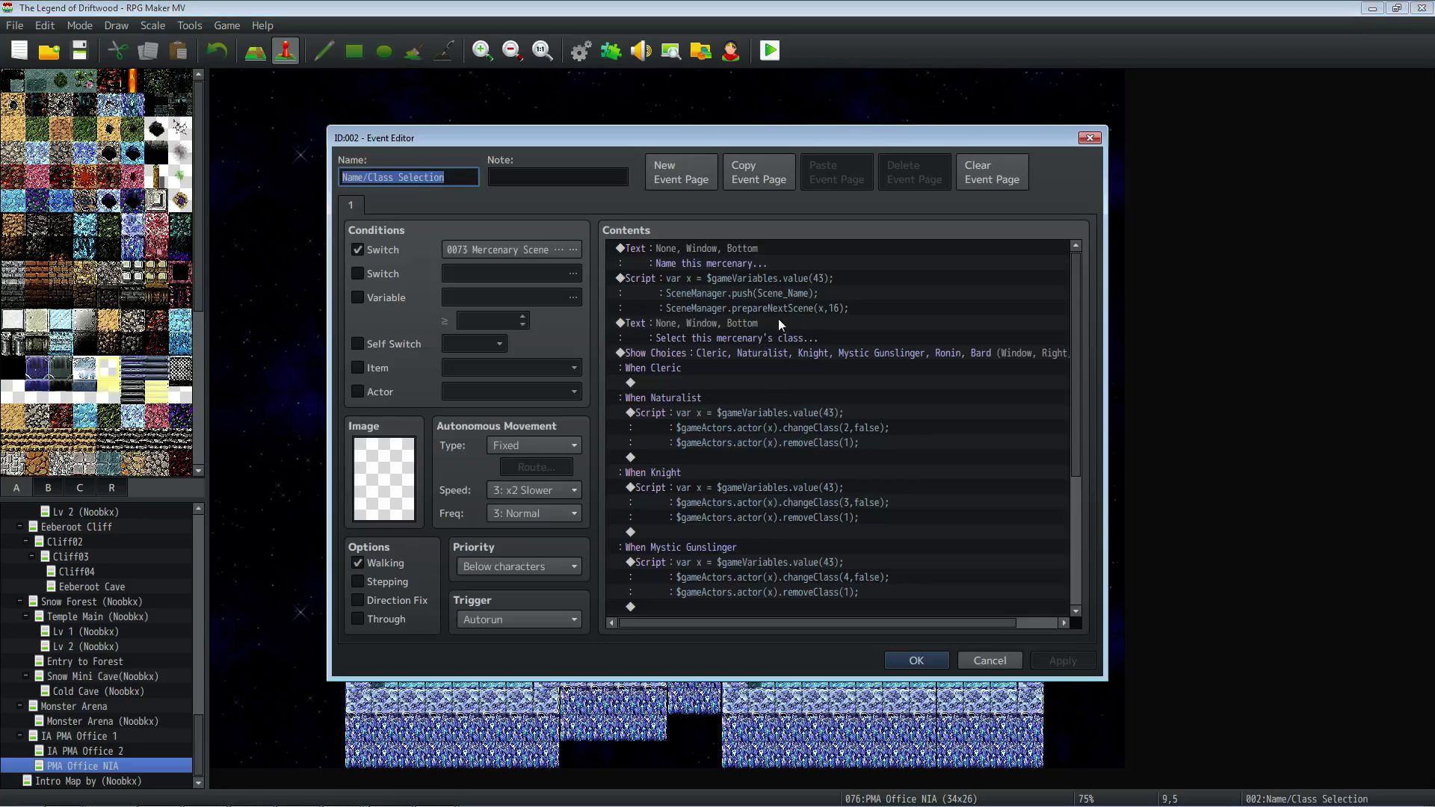
scroll(788, 317, down, 1)
click(739, 470)
click(758, 487)
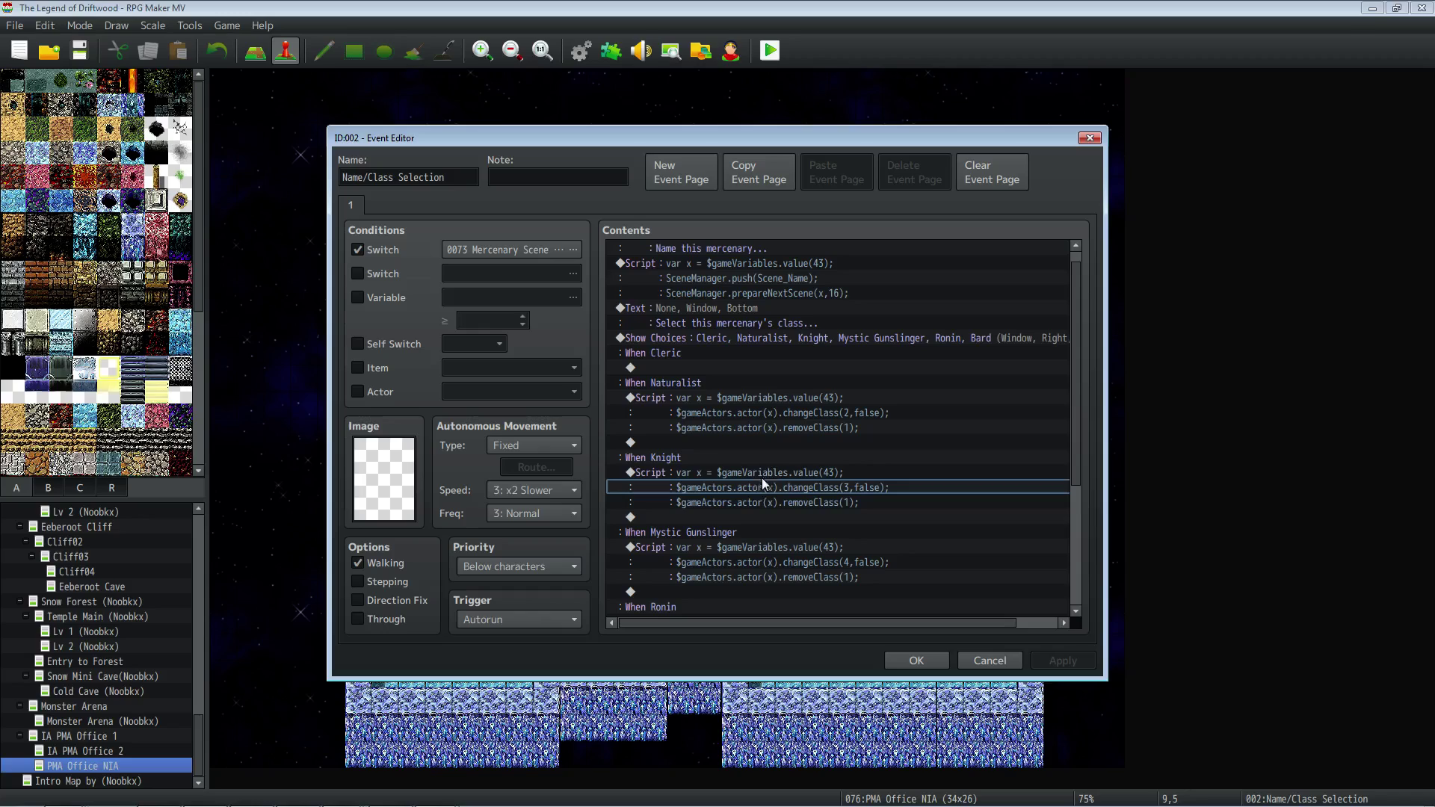
click(759, 487)
scroll(777, 543, down, 2)
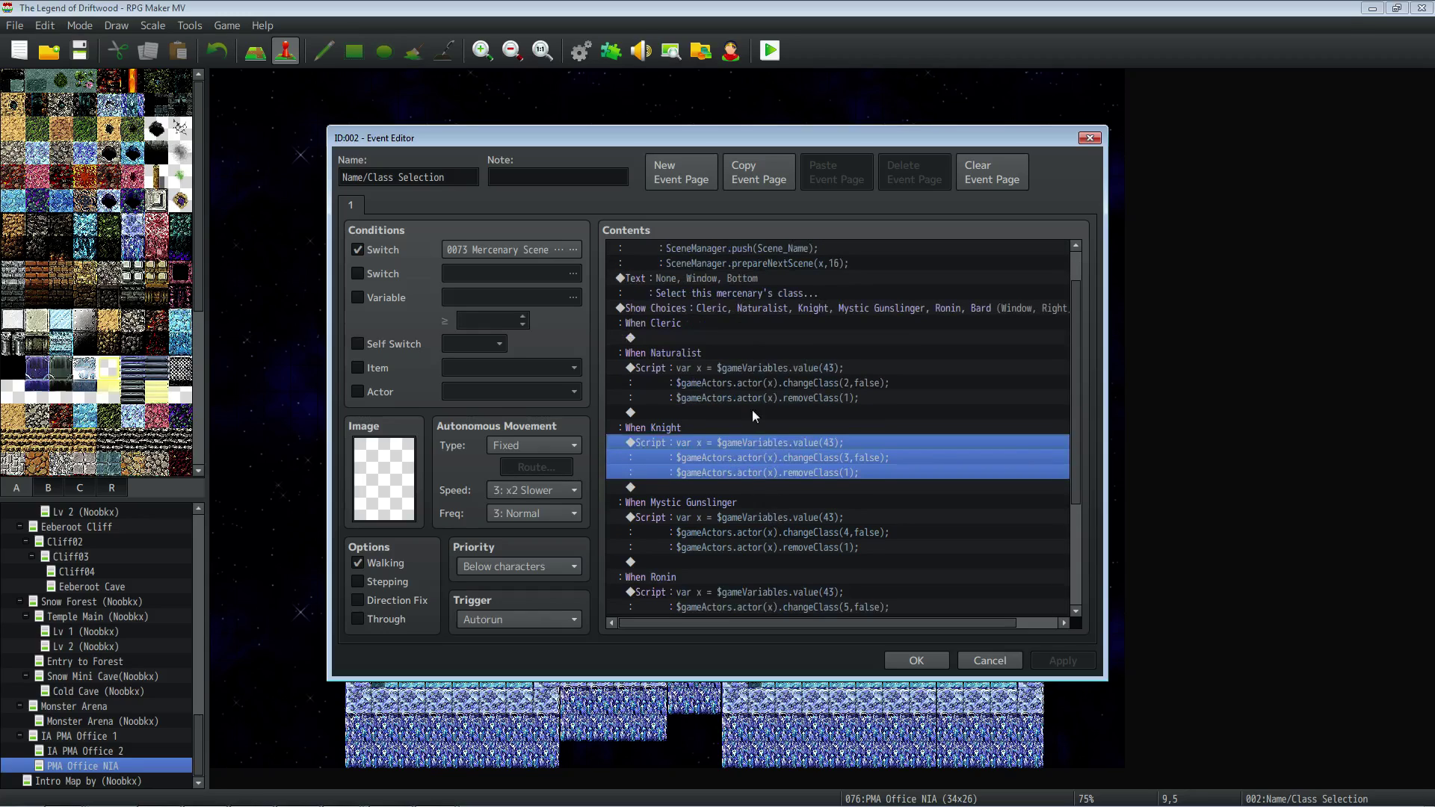
Compare the changeClass scripts of the Naturalist and Knight branches, read the event's closing commands, and close the event editor.
scroll(754, 408, down, 4)
click(769, 311)
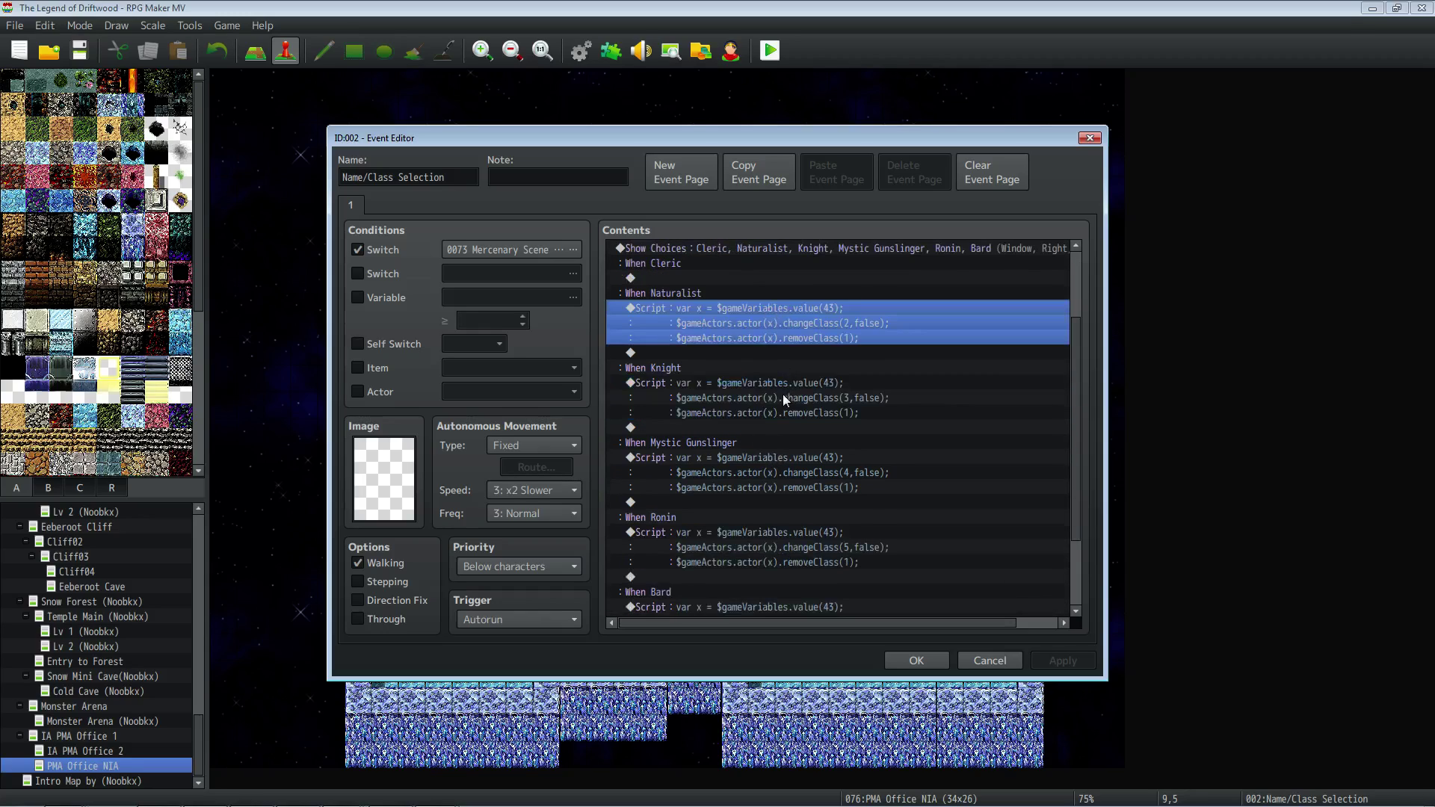
click(783, 398)
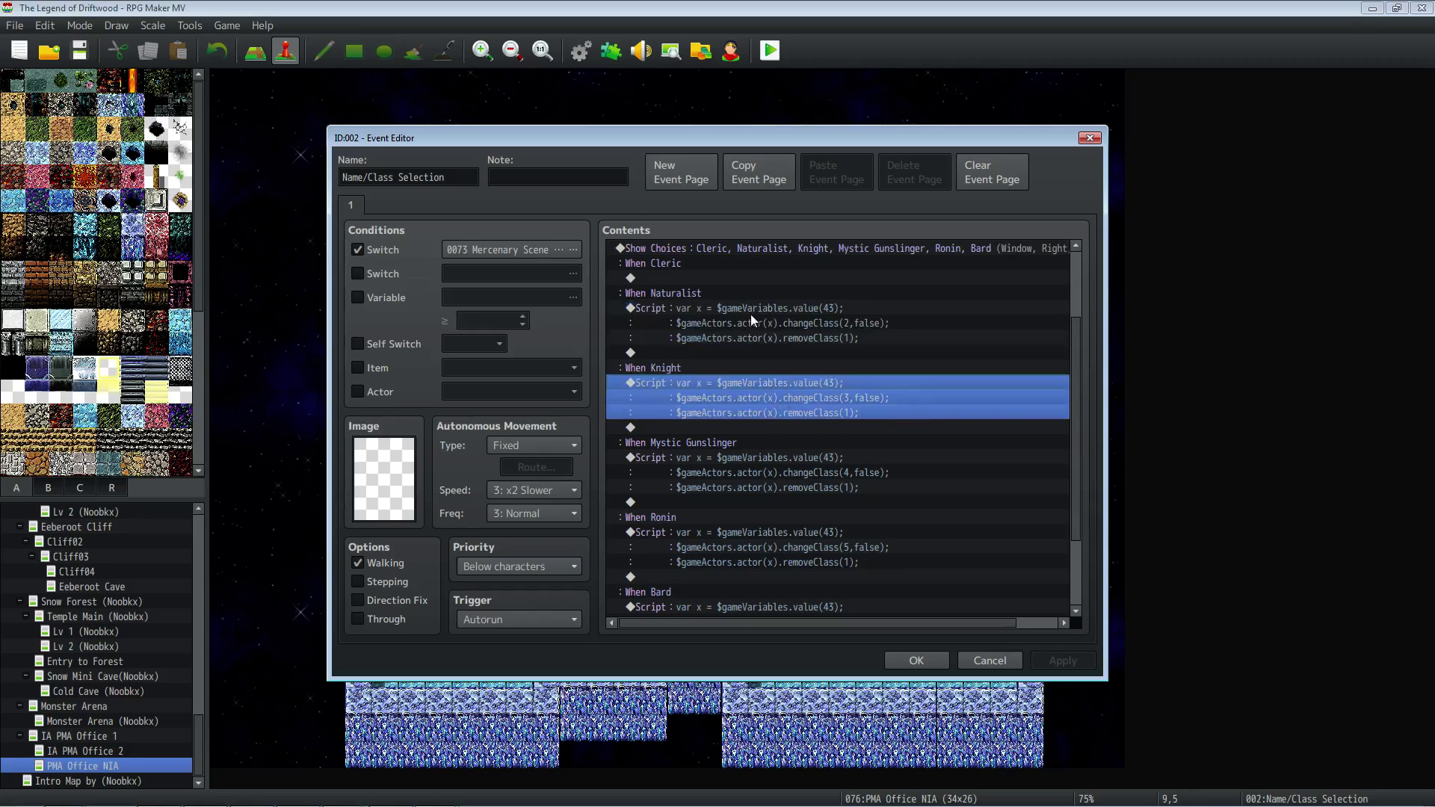
click(784, 334)
scroll(789, 369, down, 2)
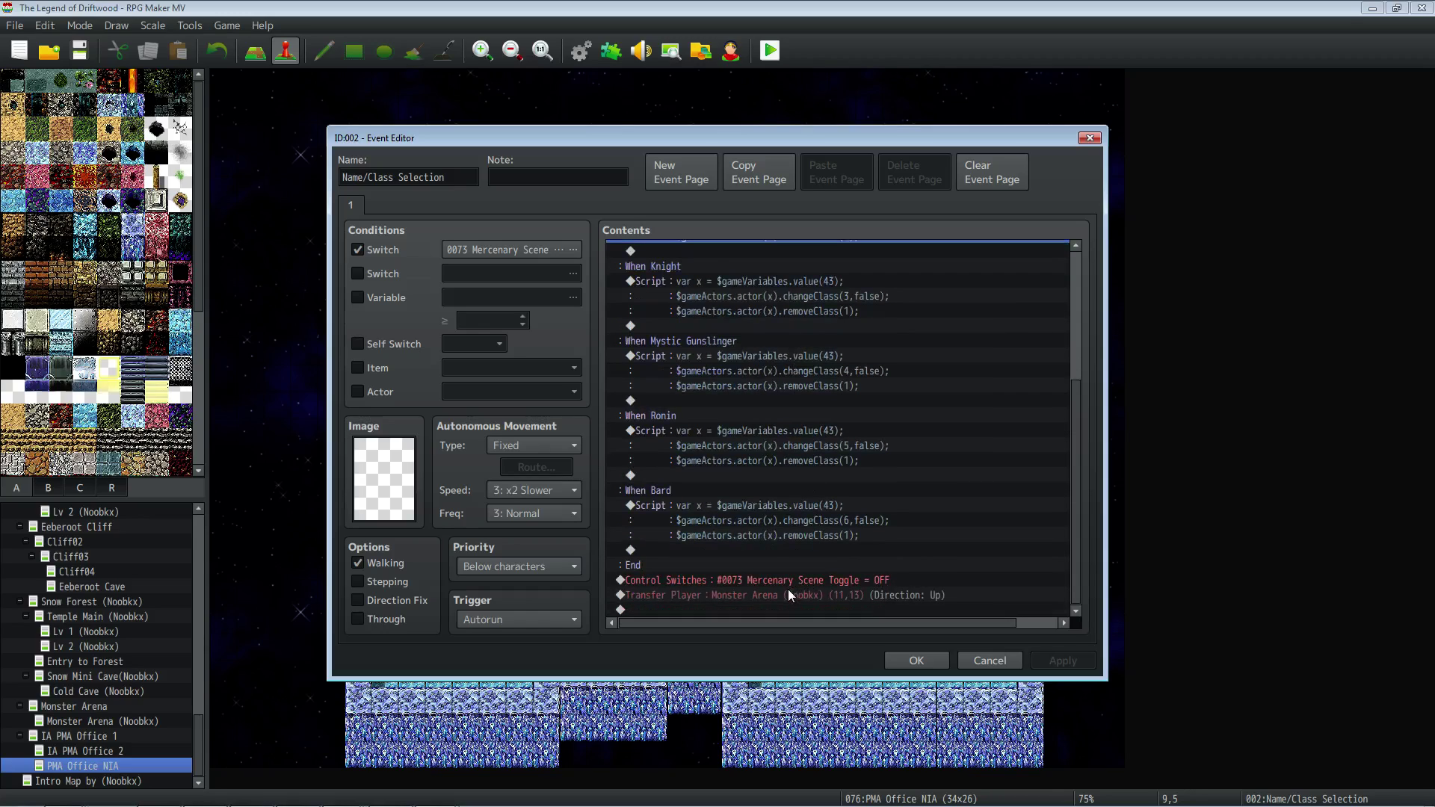
scroll(846, 514, up, 5)
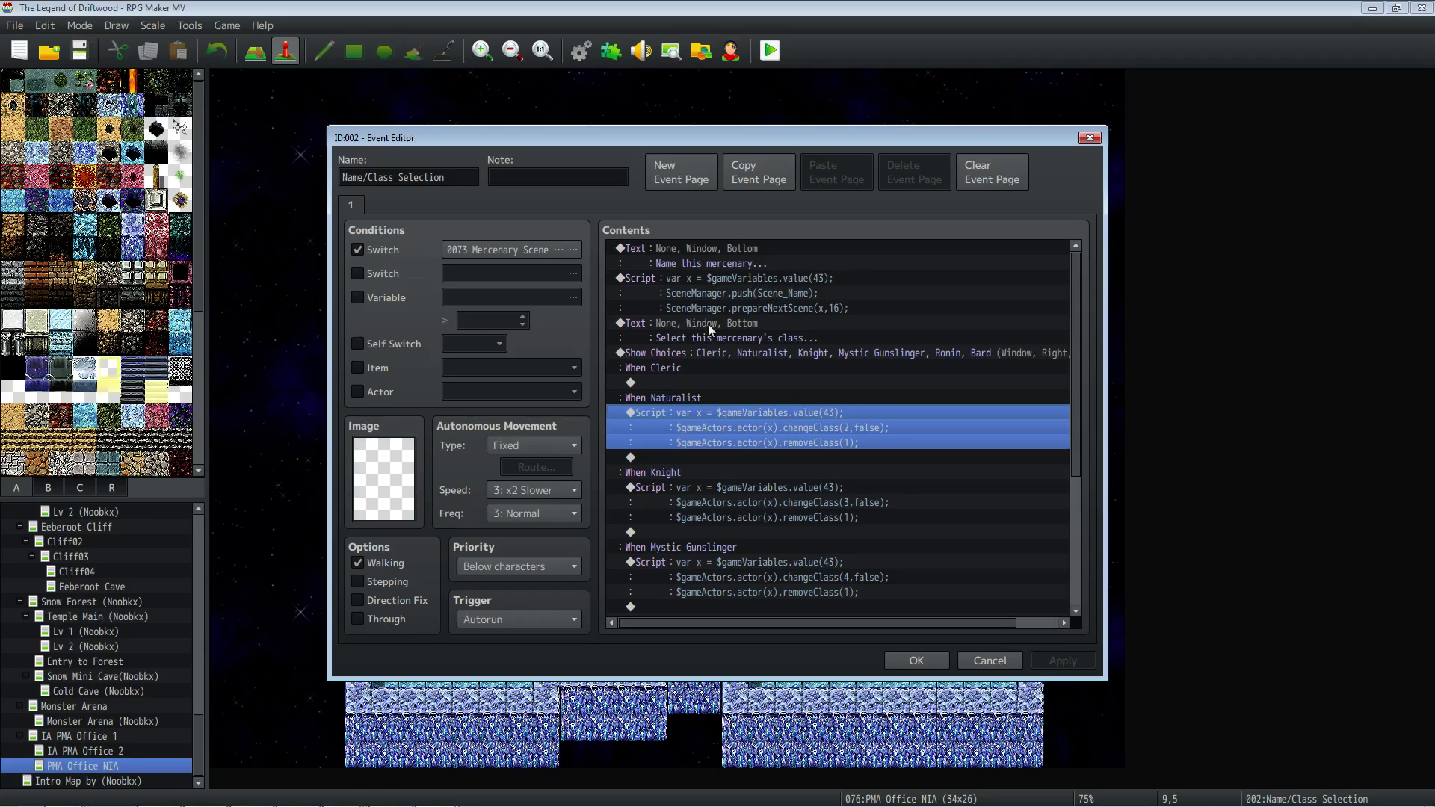
click(916, 661)
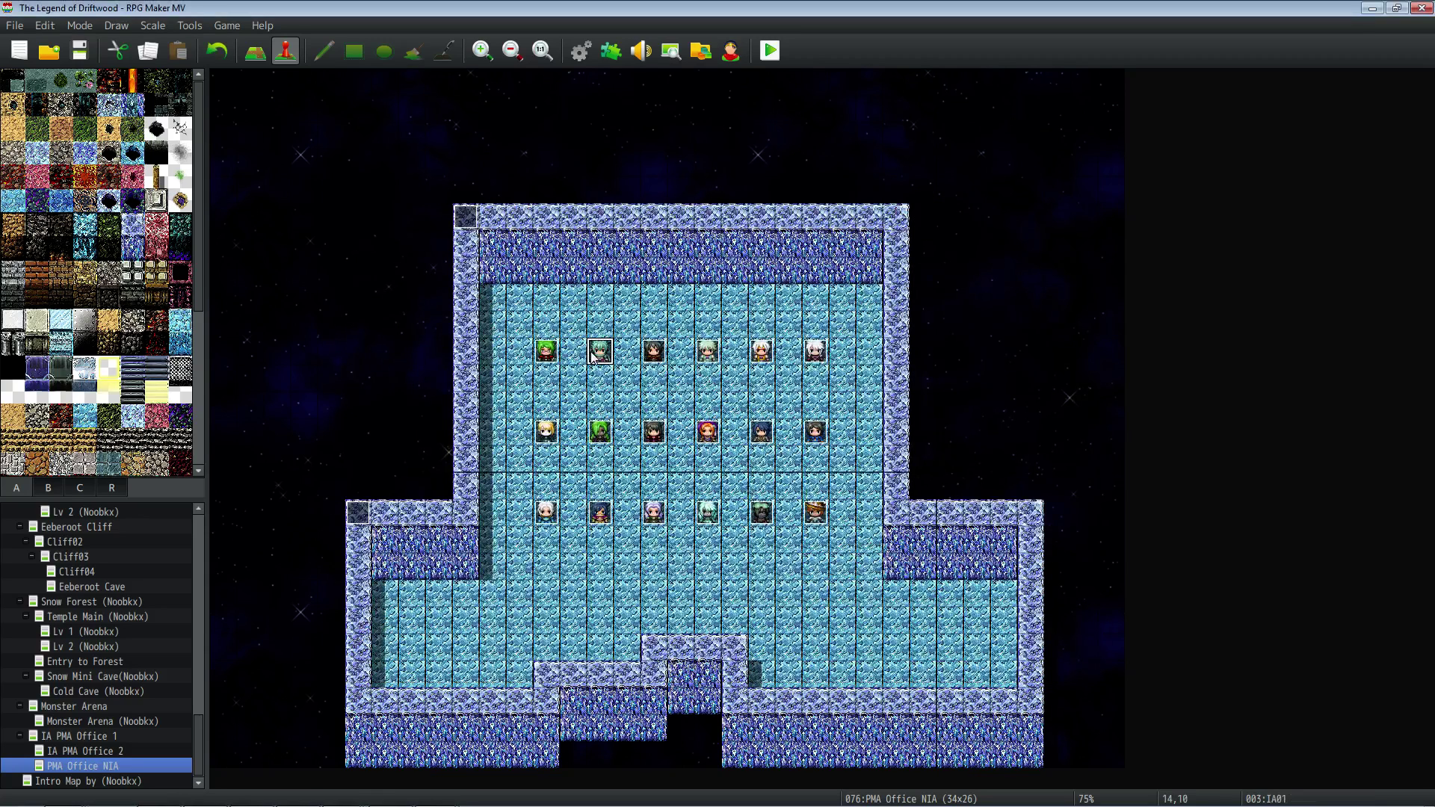
Open the green-haired mercenary's IA01 event, read its hiring commands and close the event editor.
click(764, 440)
double_click(546, 353)
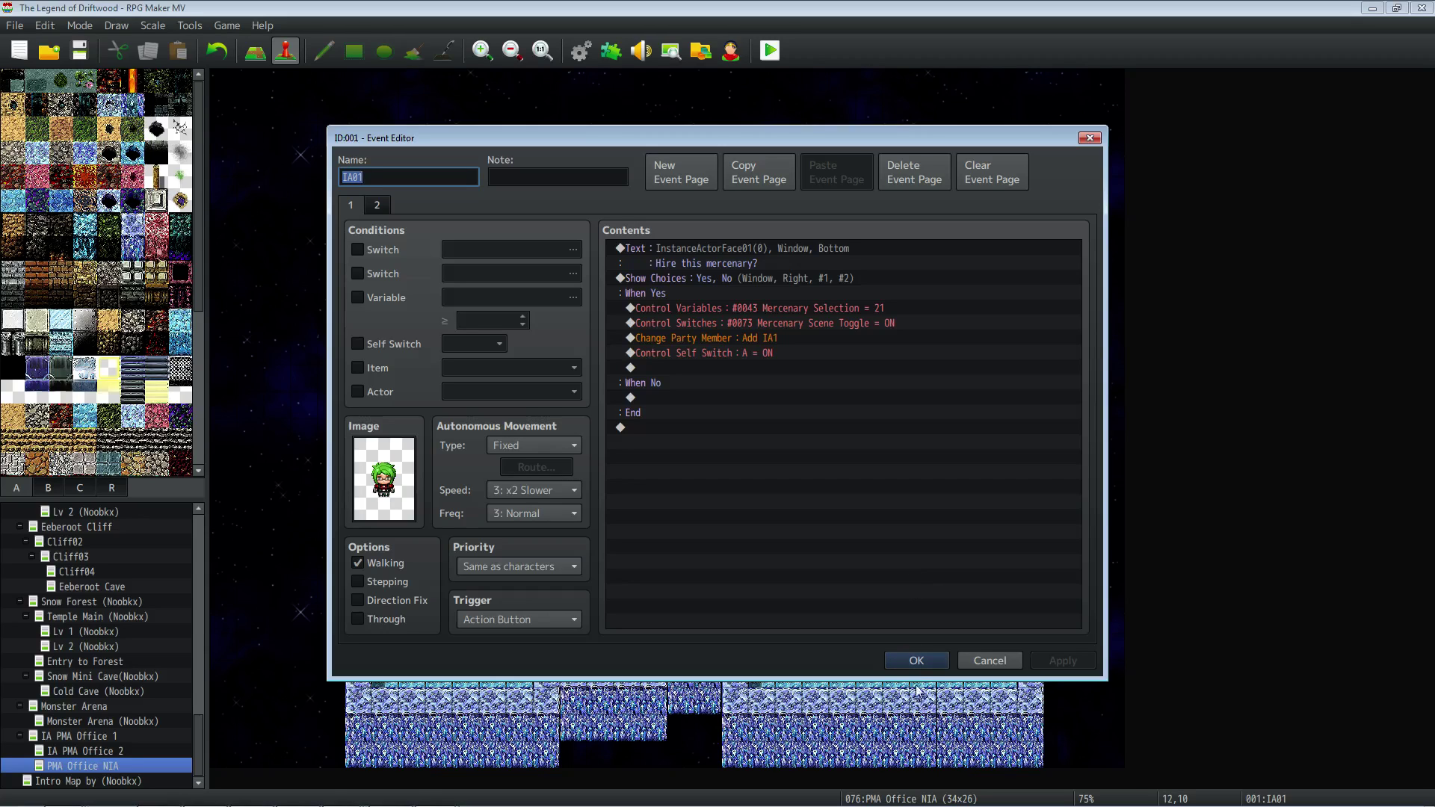
click(916, 660)
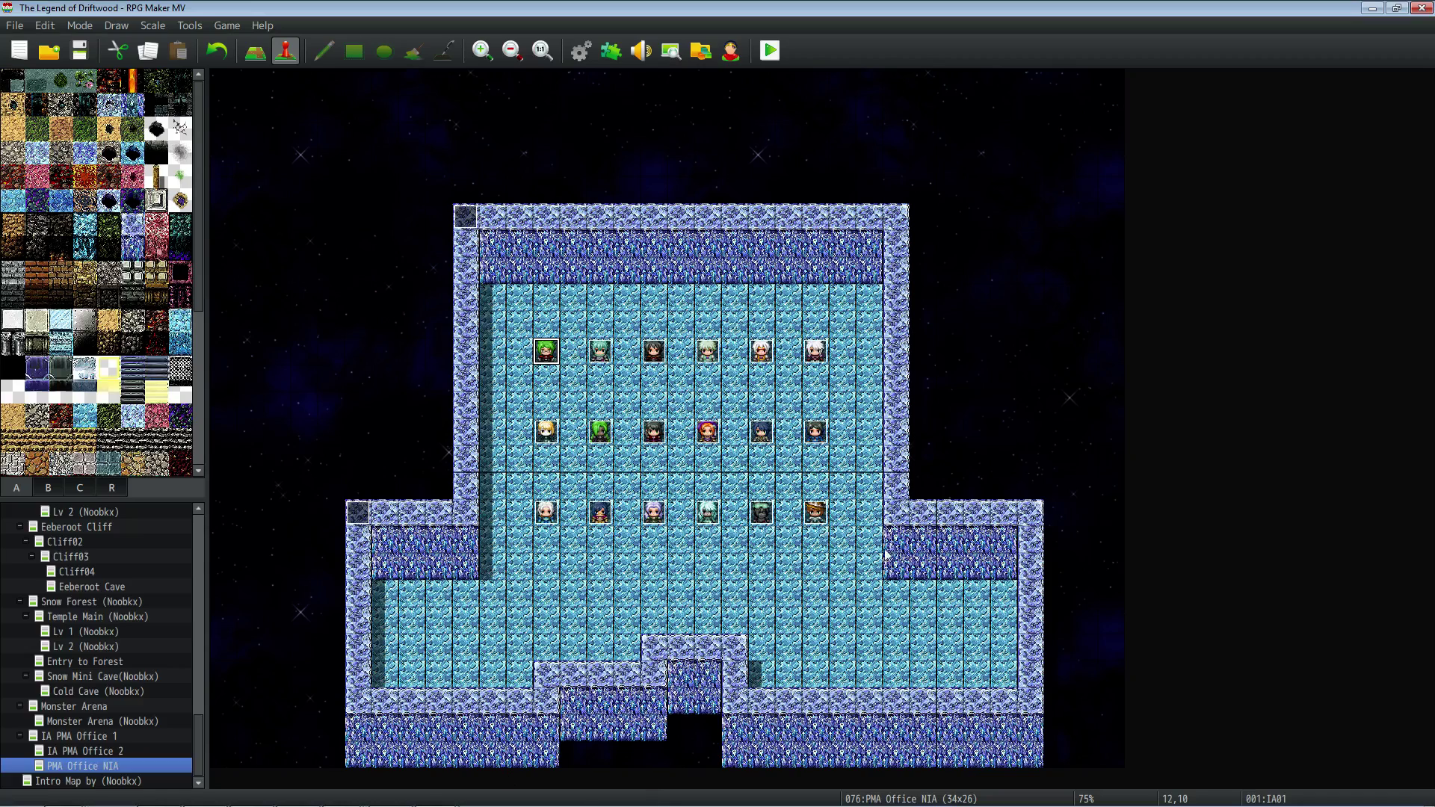
click(789, 621)
click(714, 516)
click(652, 518)
click(654, 432)
click(600, 433)
click(581, 50)
Return to the Dungeons of Driftwood project window and save the project.
drag(512, 8, 0, 30)
click(869, 432)
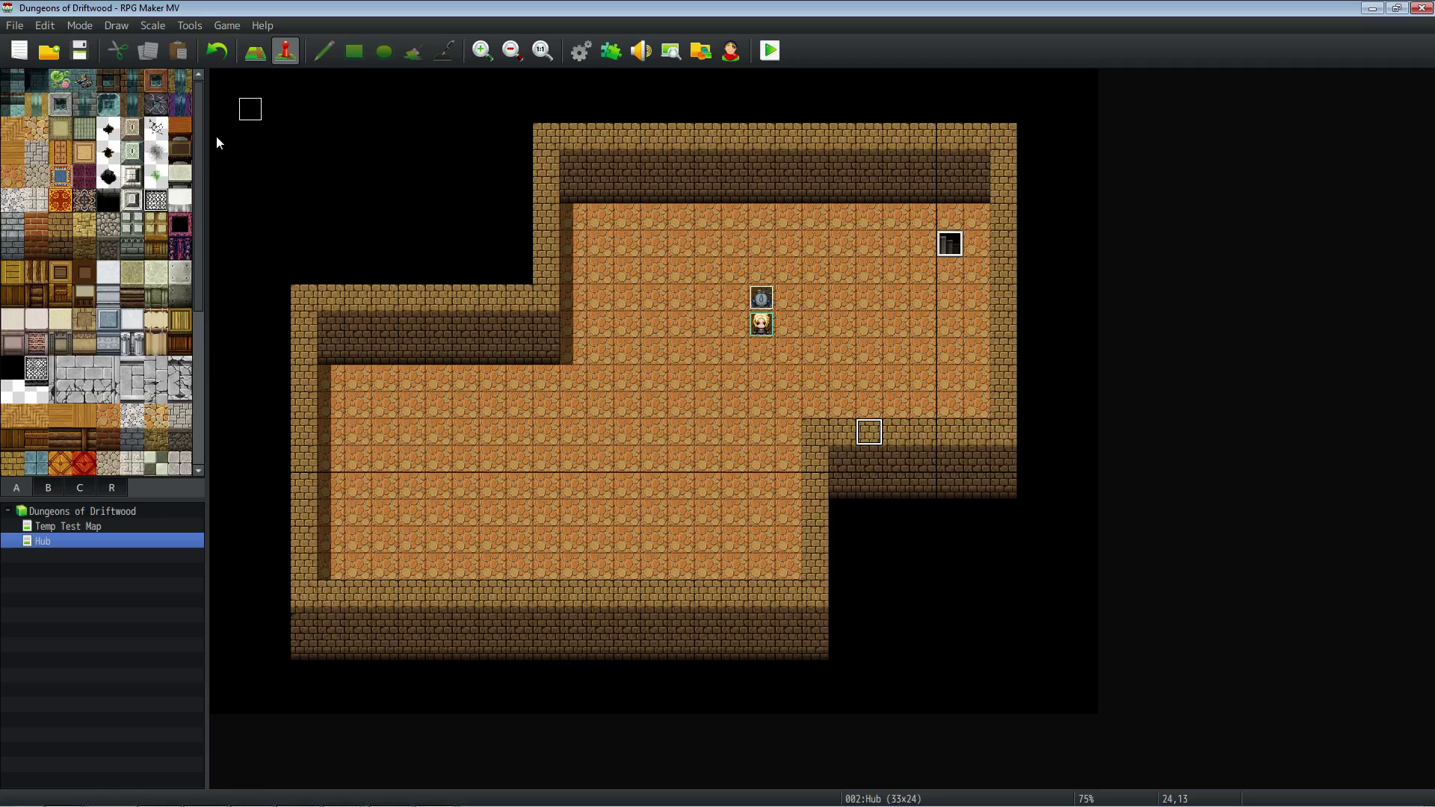
click(79, 50)
click(403, 217)
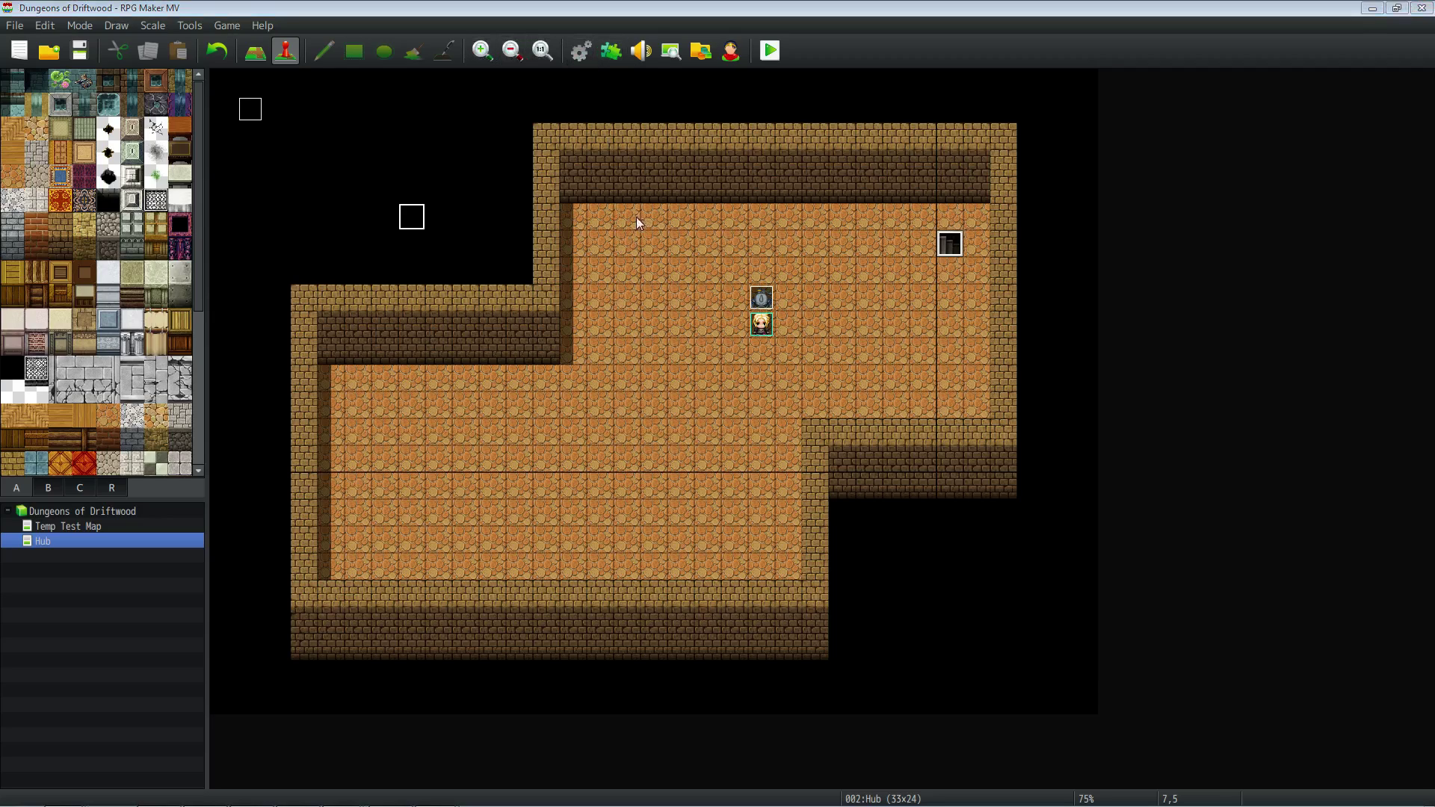
Reopen the database and review the harp weapons from Bronze Harp to Driftite Harp, and continue down the list to the claws.
key(F9)
click(477, 481)
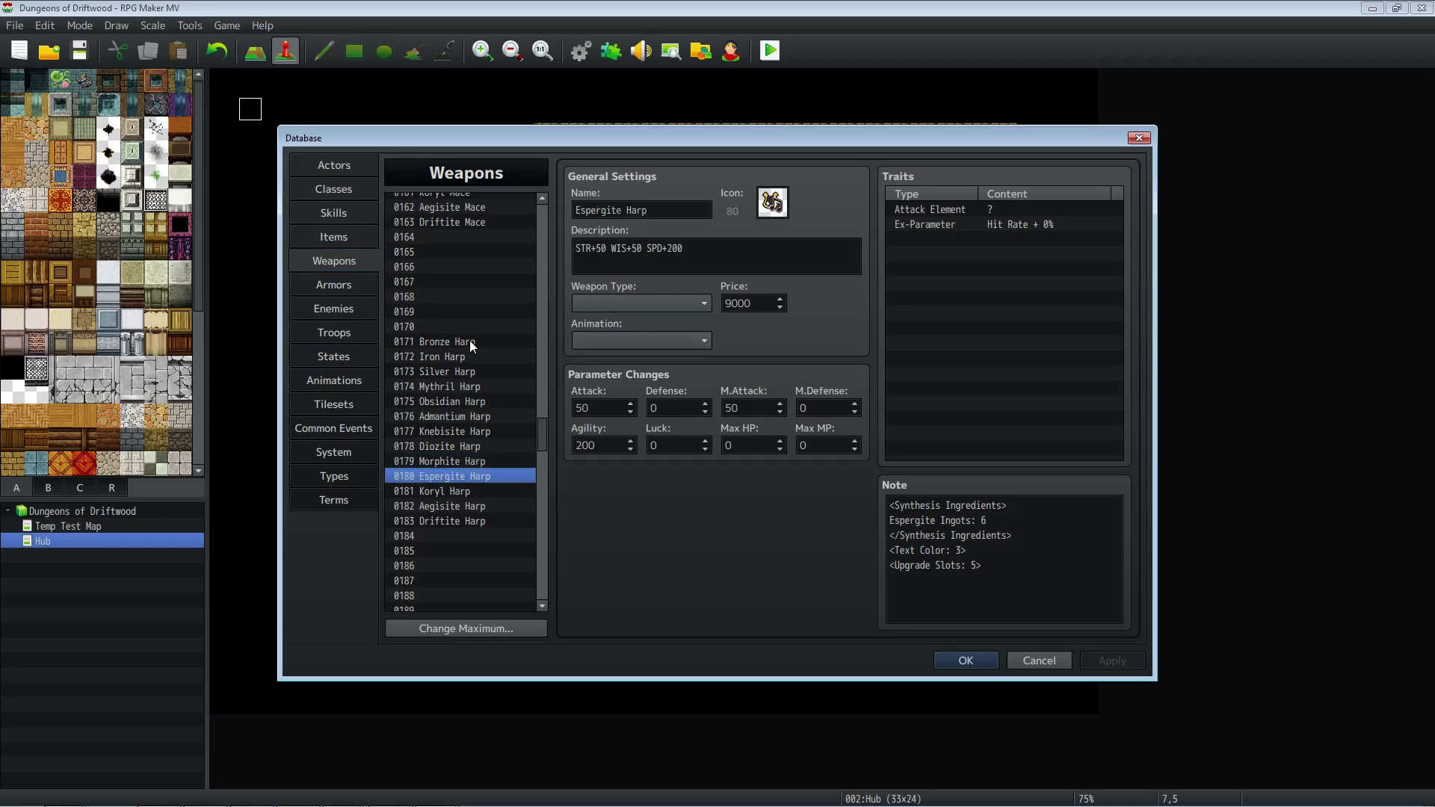
click(470, 341)
click(471, 387)
click(471, 431)
click(472, 461)
click(479, 492)
click(478, 521)
click(482, 506)
scroll(482, 506, up, 2)
click(477, 416)
click(475, 477)
click(472, 521)
click(472, 541)
click(477, 566)
scroll(478, 562, down, 1)
click(479, 551)
click(479, 566)
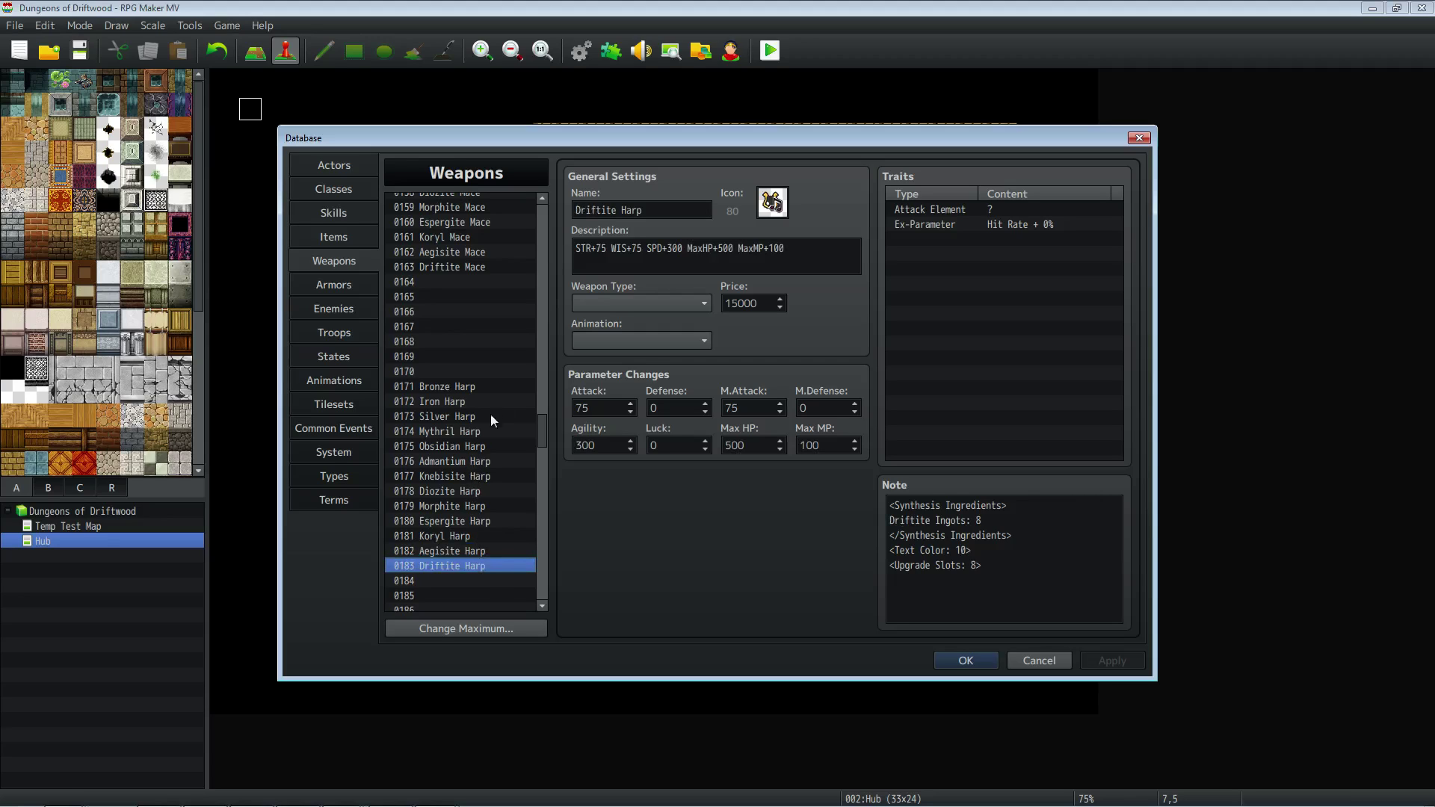
mouse_move(545, 454)
mouse_down()
mouse_move(549, 221)
mouse_move(540, 478)
mouse_up()
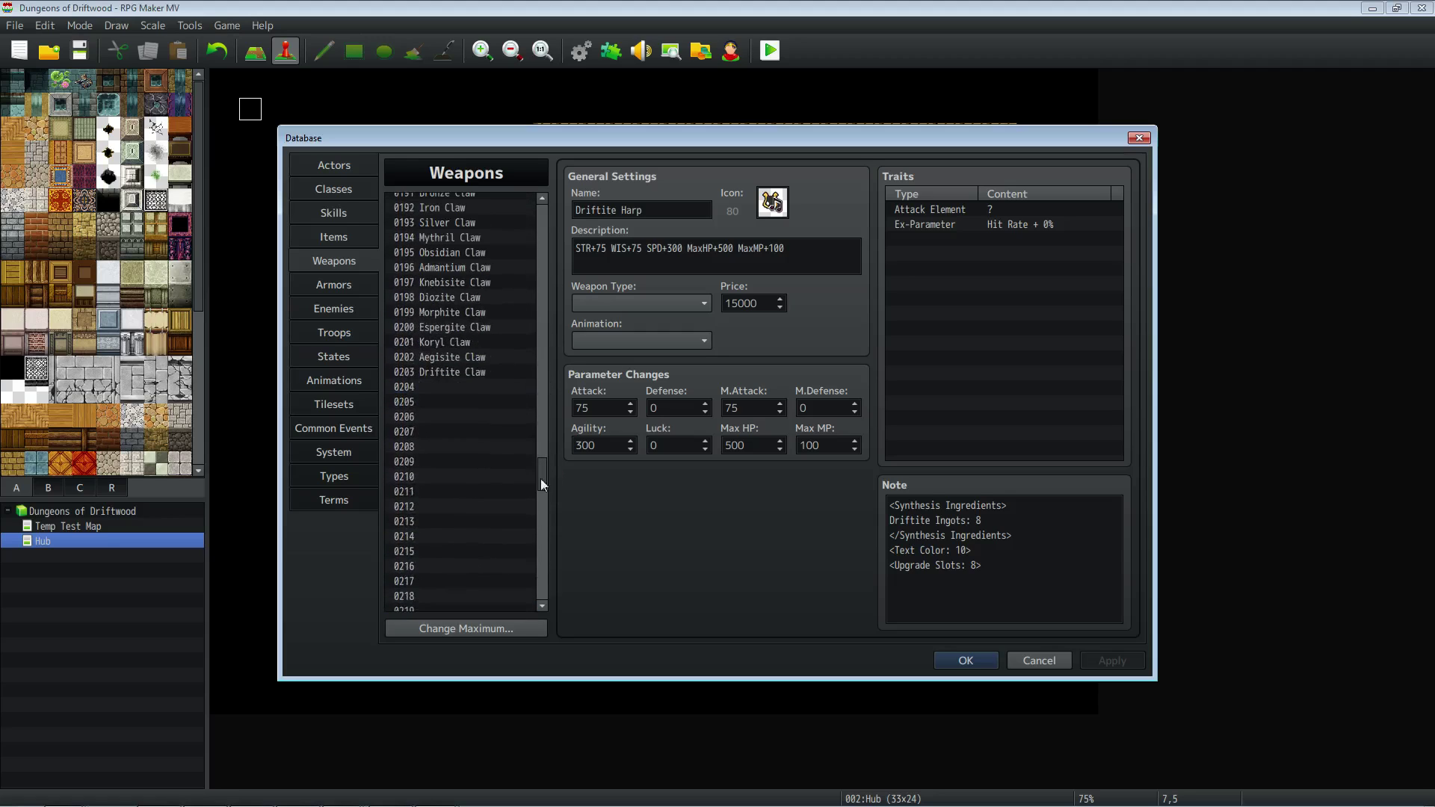
Show the armor list and examine the Skillslot Expander+1 and Skillslot Expander+4 relics.
click(349, 283)
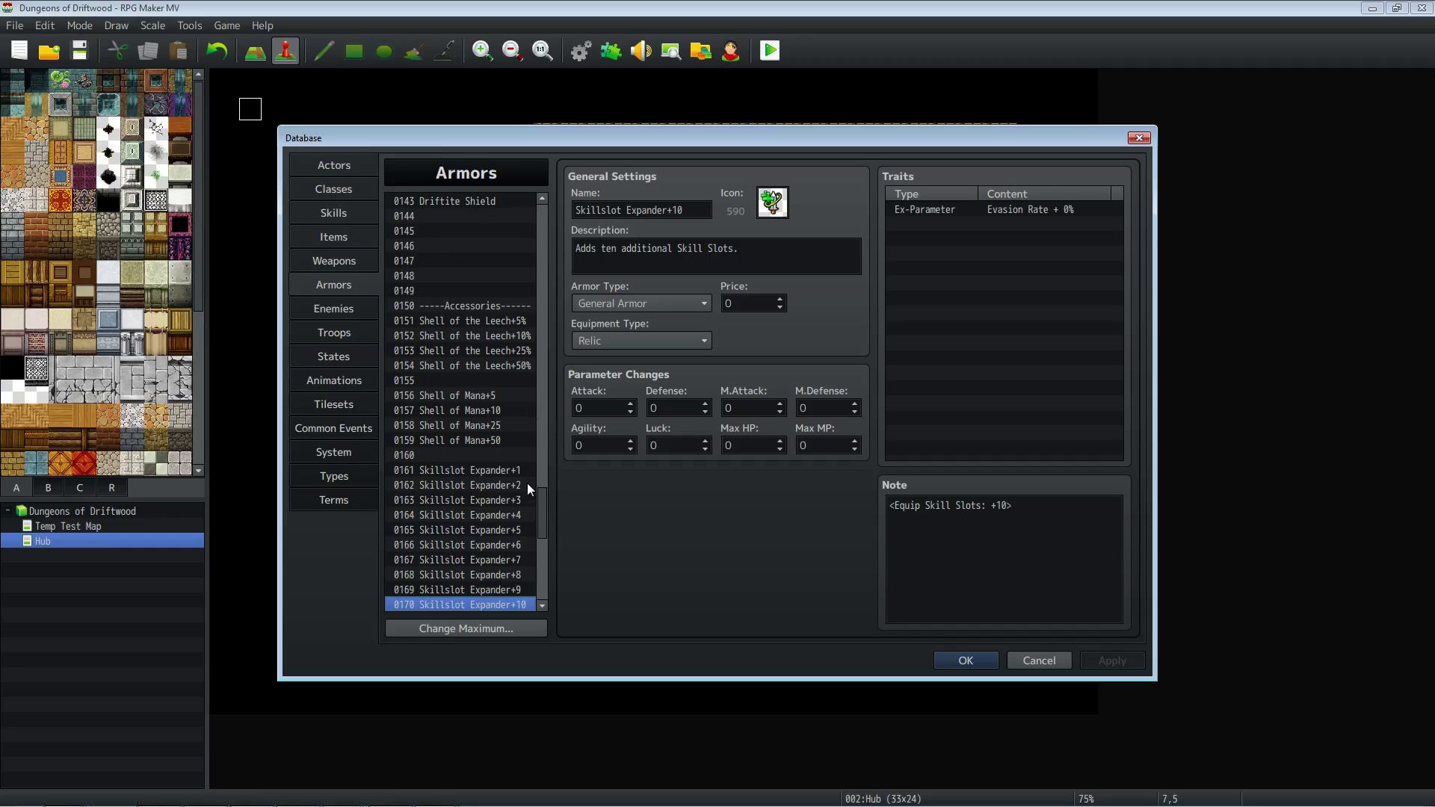
click(470, 470)
click(473, 515)
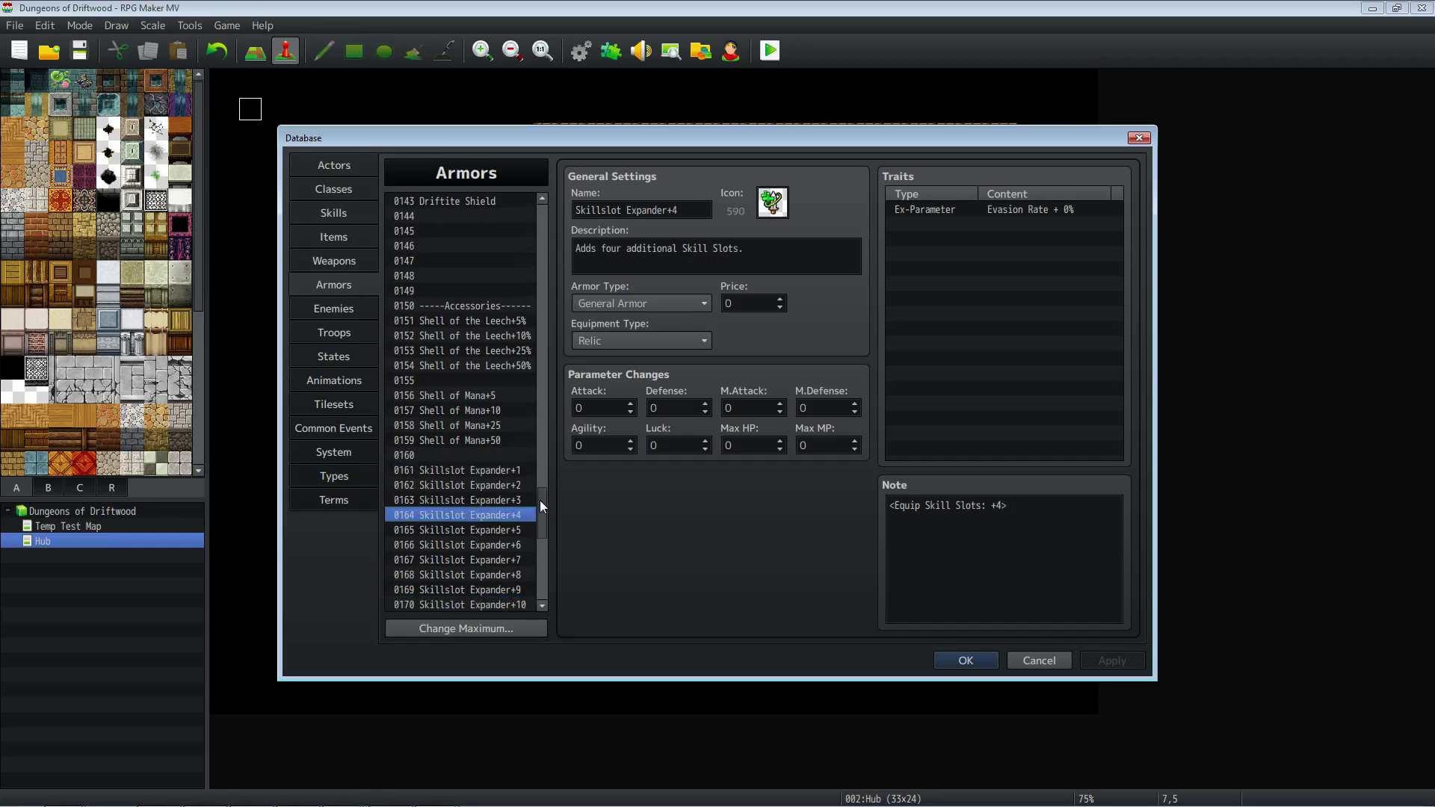
Examine the turtle-shell back armor in the first armor entry and continue to the Head Slot armors.
drag(540, 504, 544, 222)
click(510, 207)
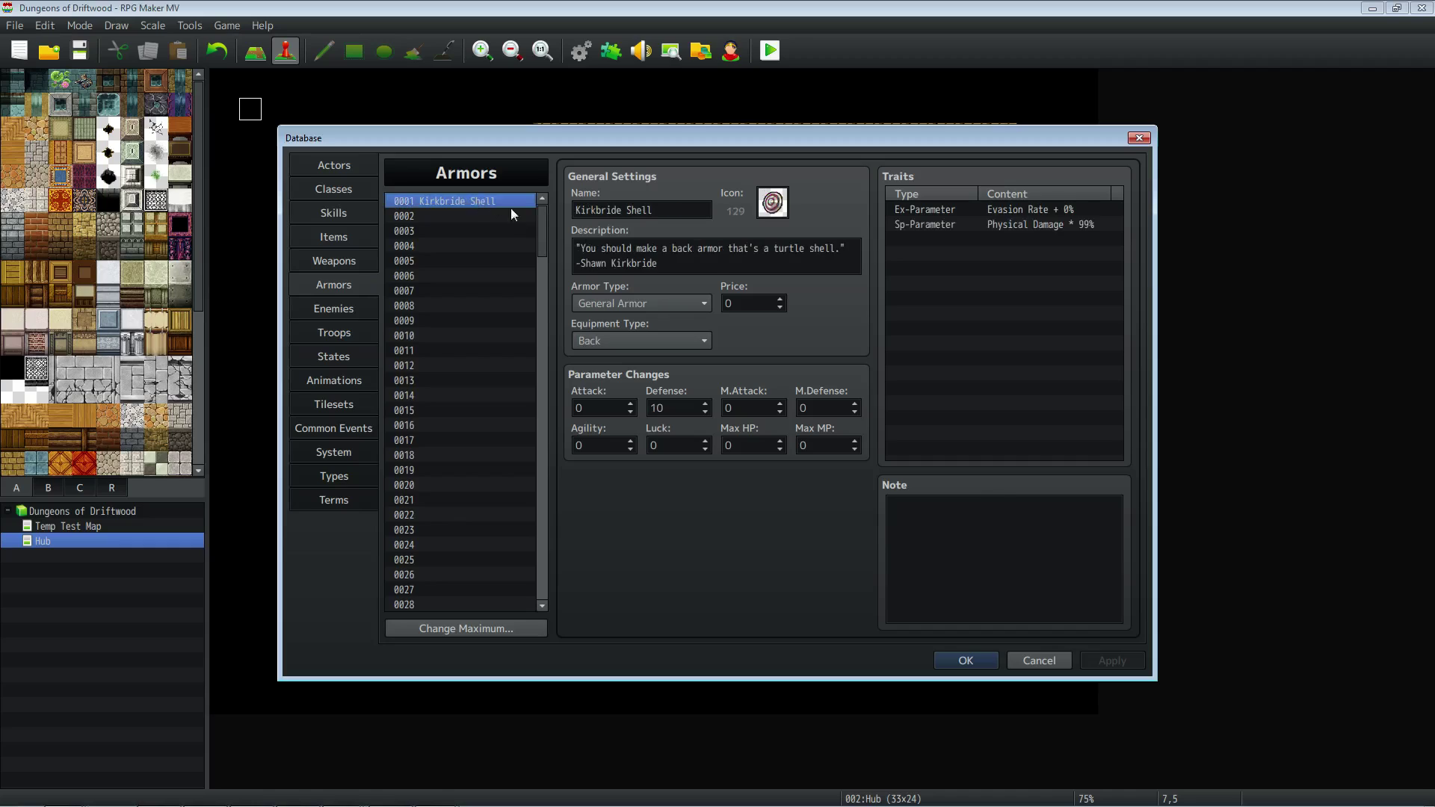
drag(545, 226, 551, 327)
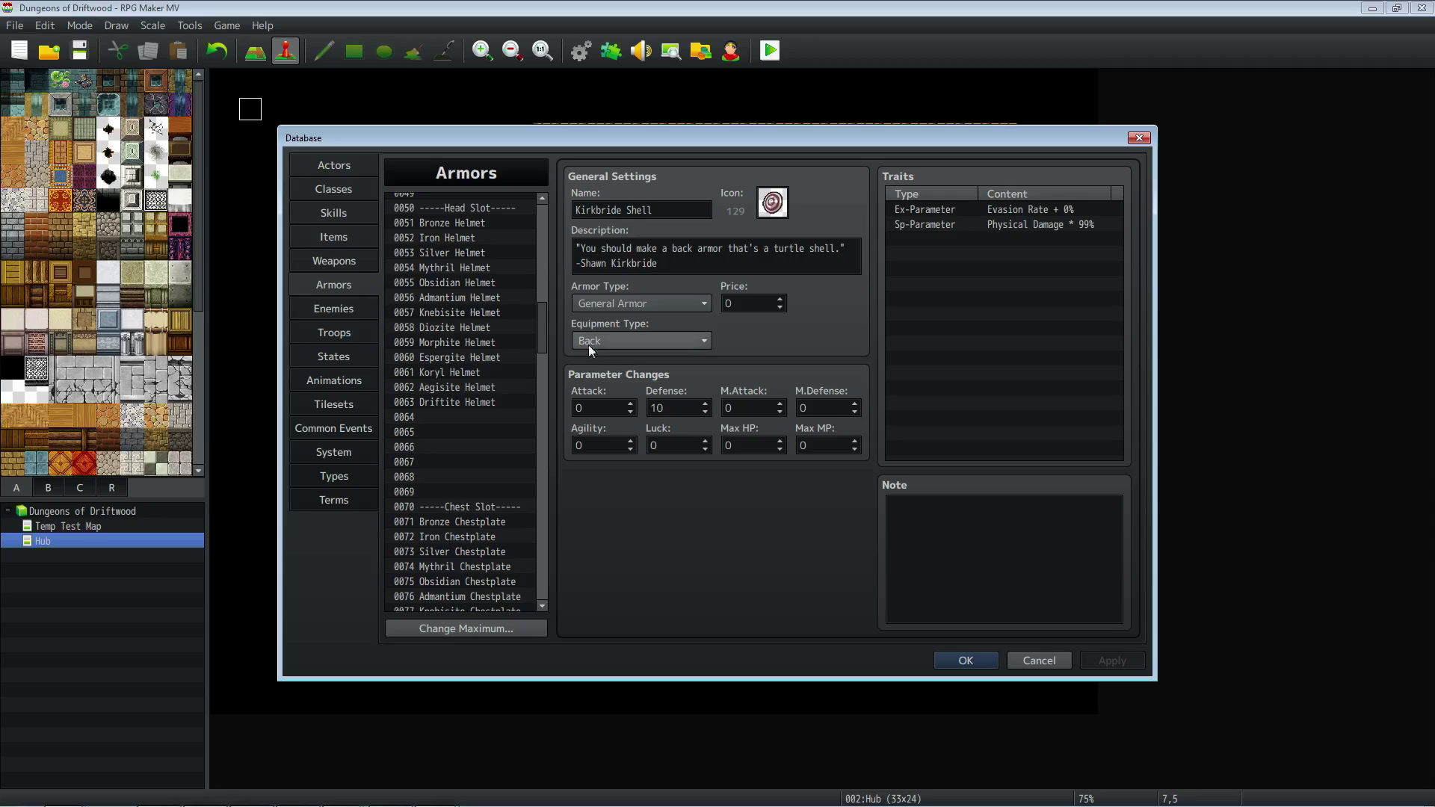
Check the turtle-shell armor's defense and examine the Head Slot helmets from Bronze Helmet through Koryl Helmet.
double_click(693, 407)
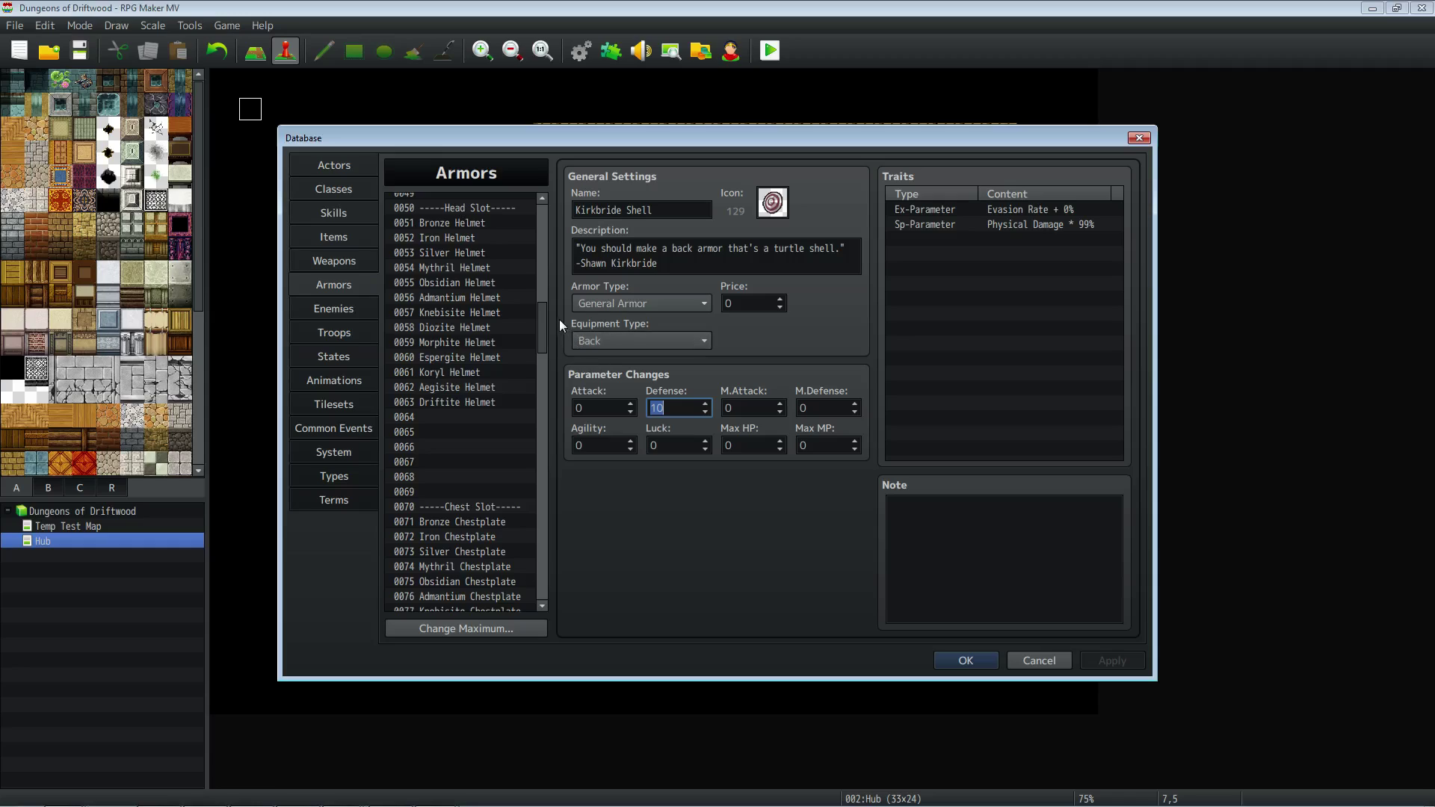
drag(541, 321, 540, 312)
click(482, 290)
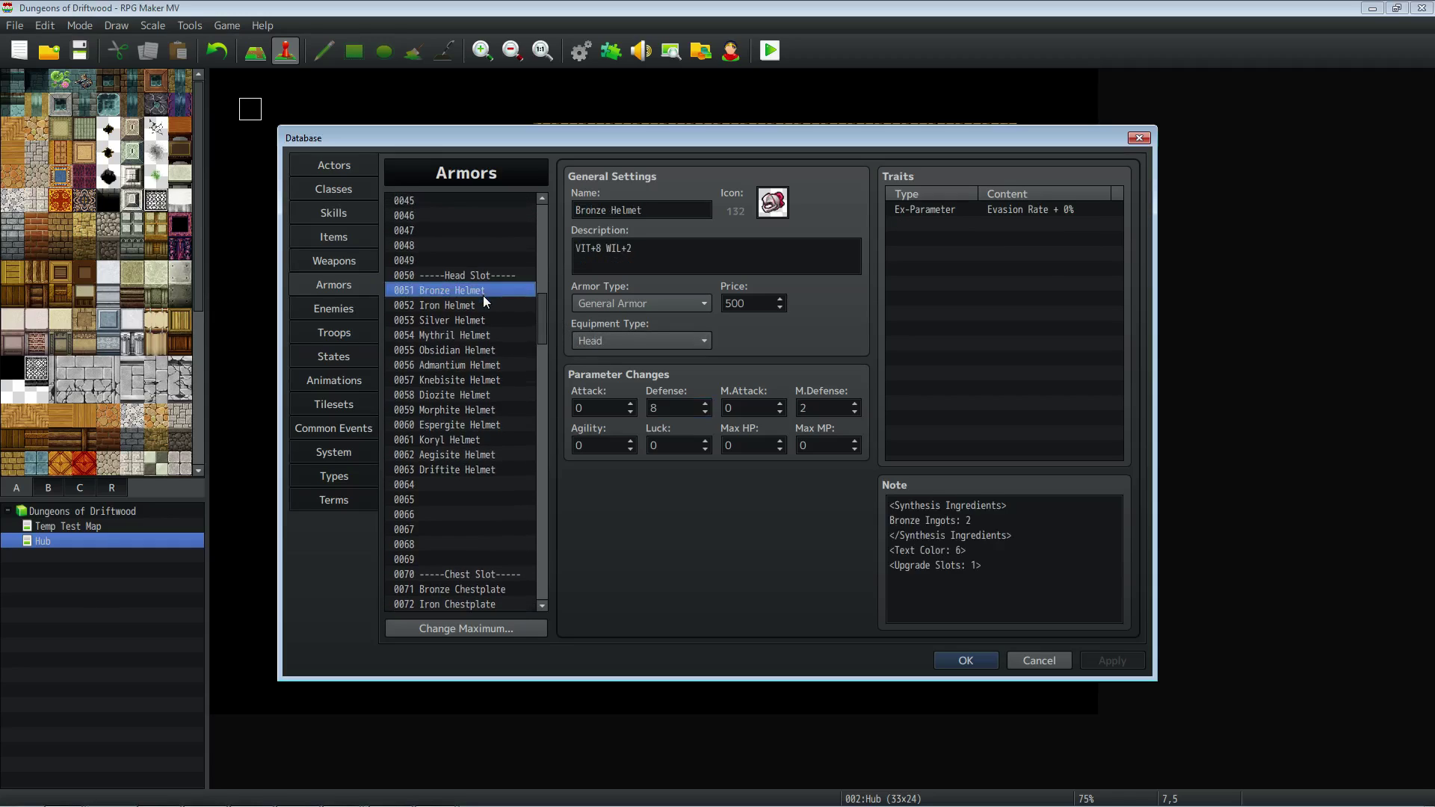
scroll(479, 306, down, 1)
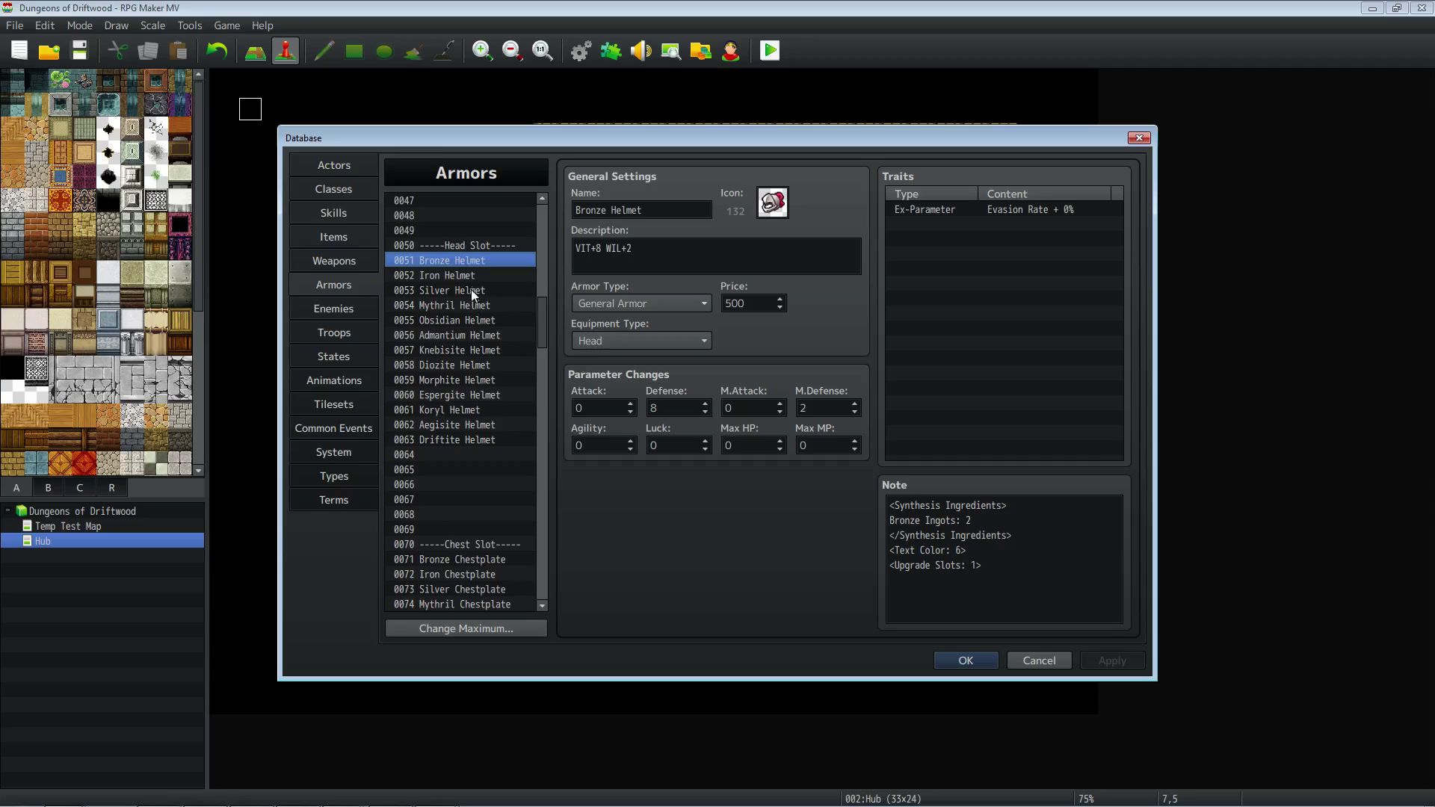
click(474, 350)
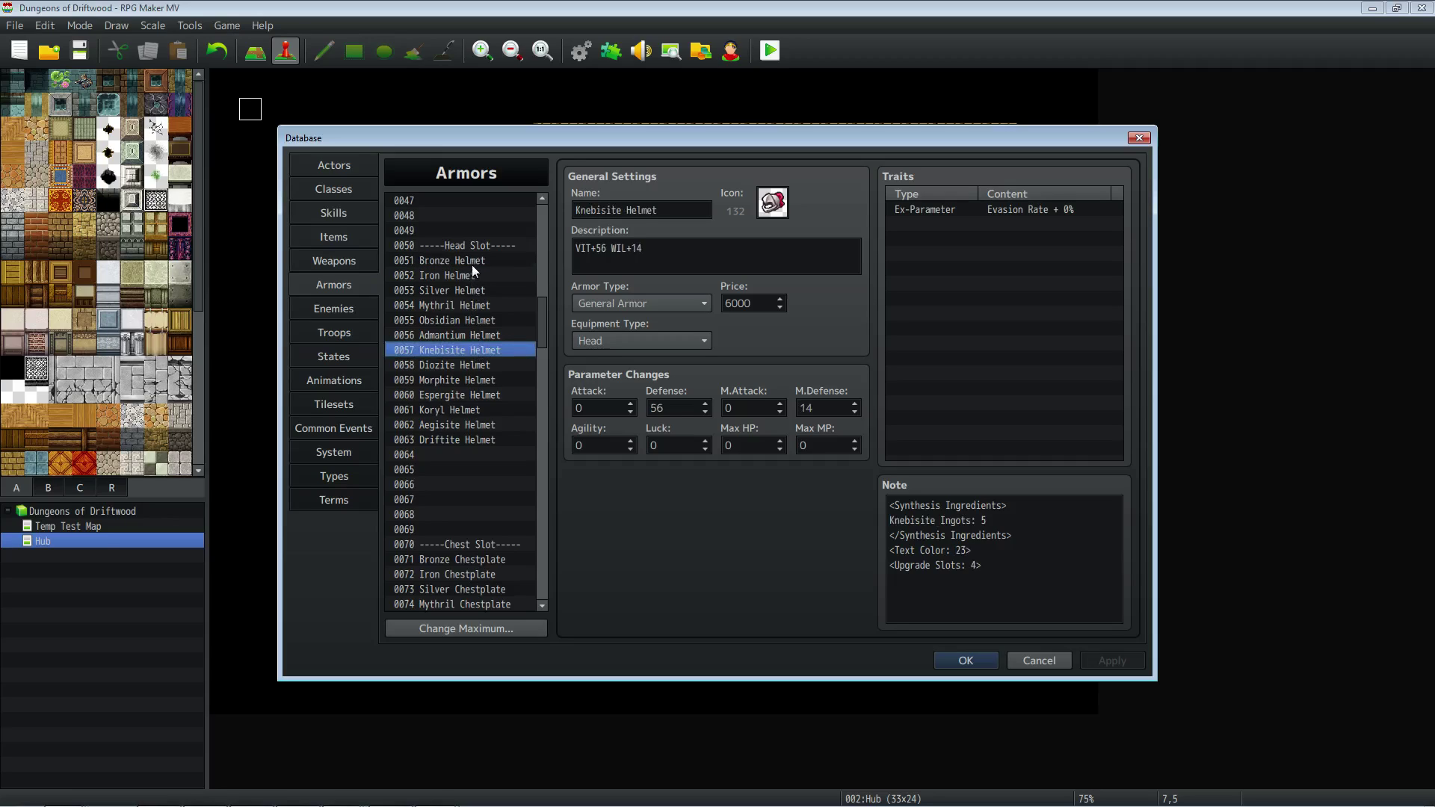
key(Down)
key(Down)
key(Down)
key(Down)
key(Down)
key(Down)
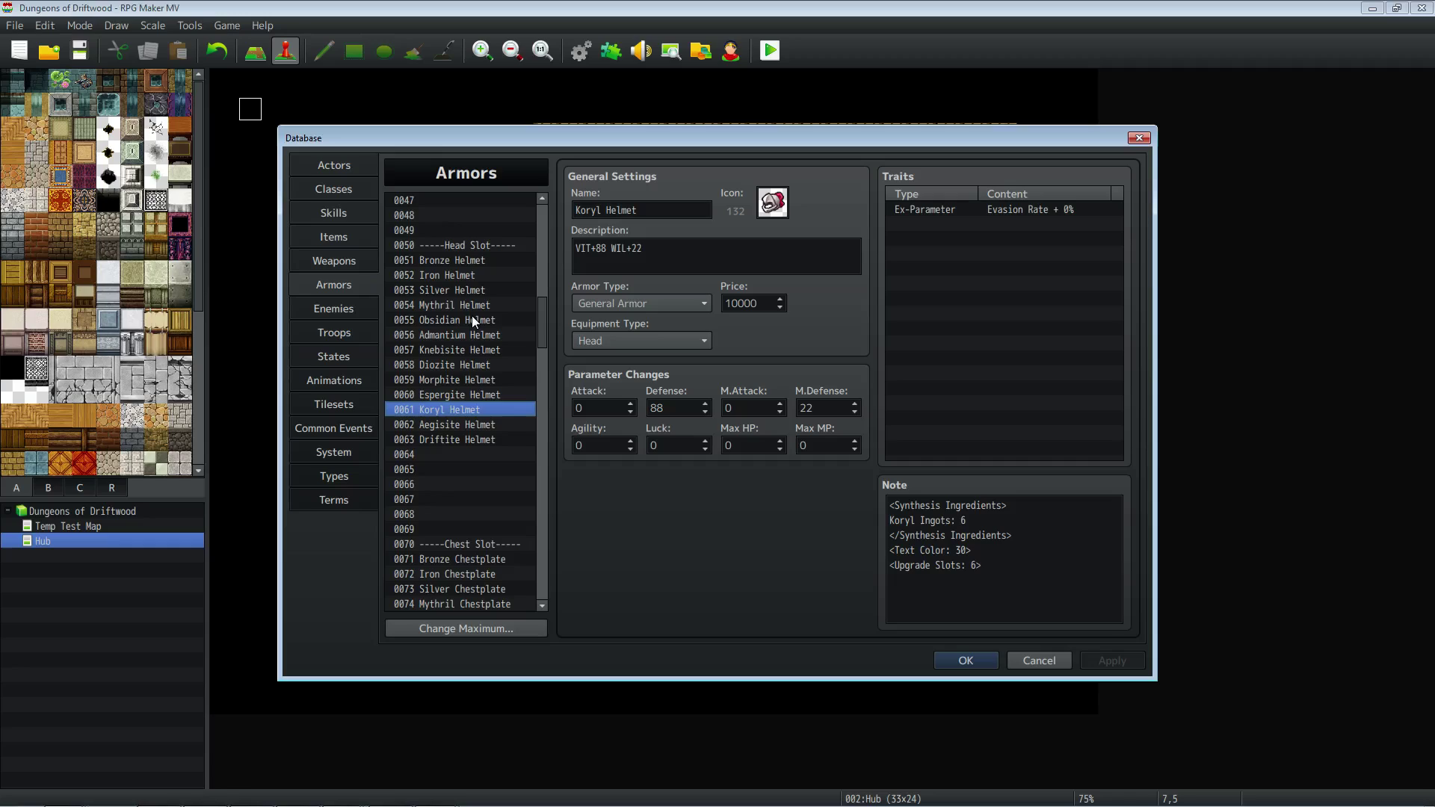
Examine the Admantium Chestplate and continue through the Hand Slot and Feet Slot armors to the Accessories section.
scroll(473, 316, down, 2)
click(472, 514)
scroll(474, 513, down, 3)
click(480, 440)
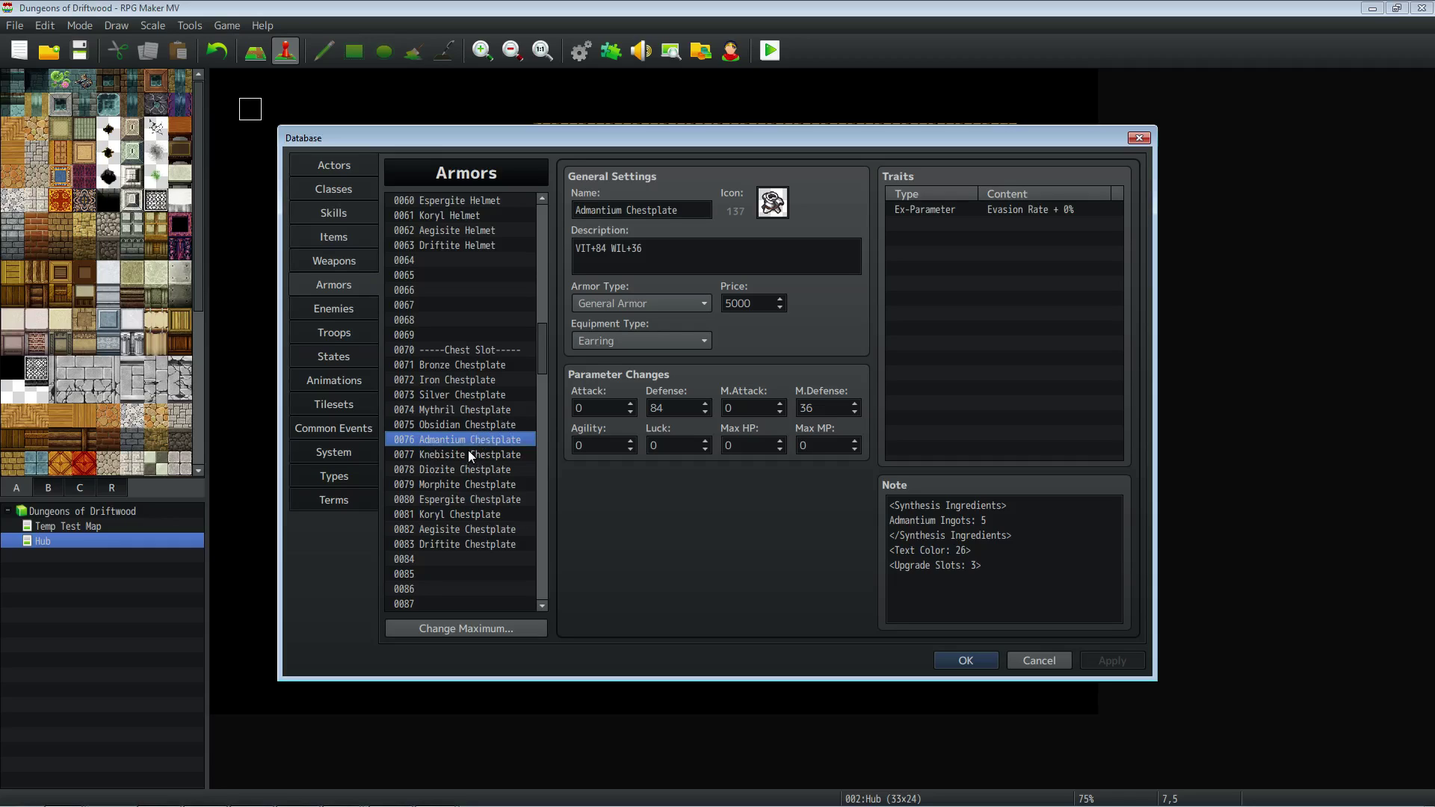
scroll(468, 450, down, 2)
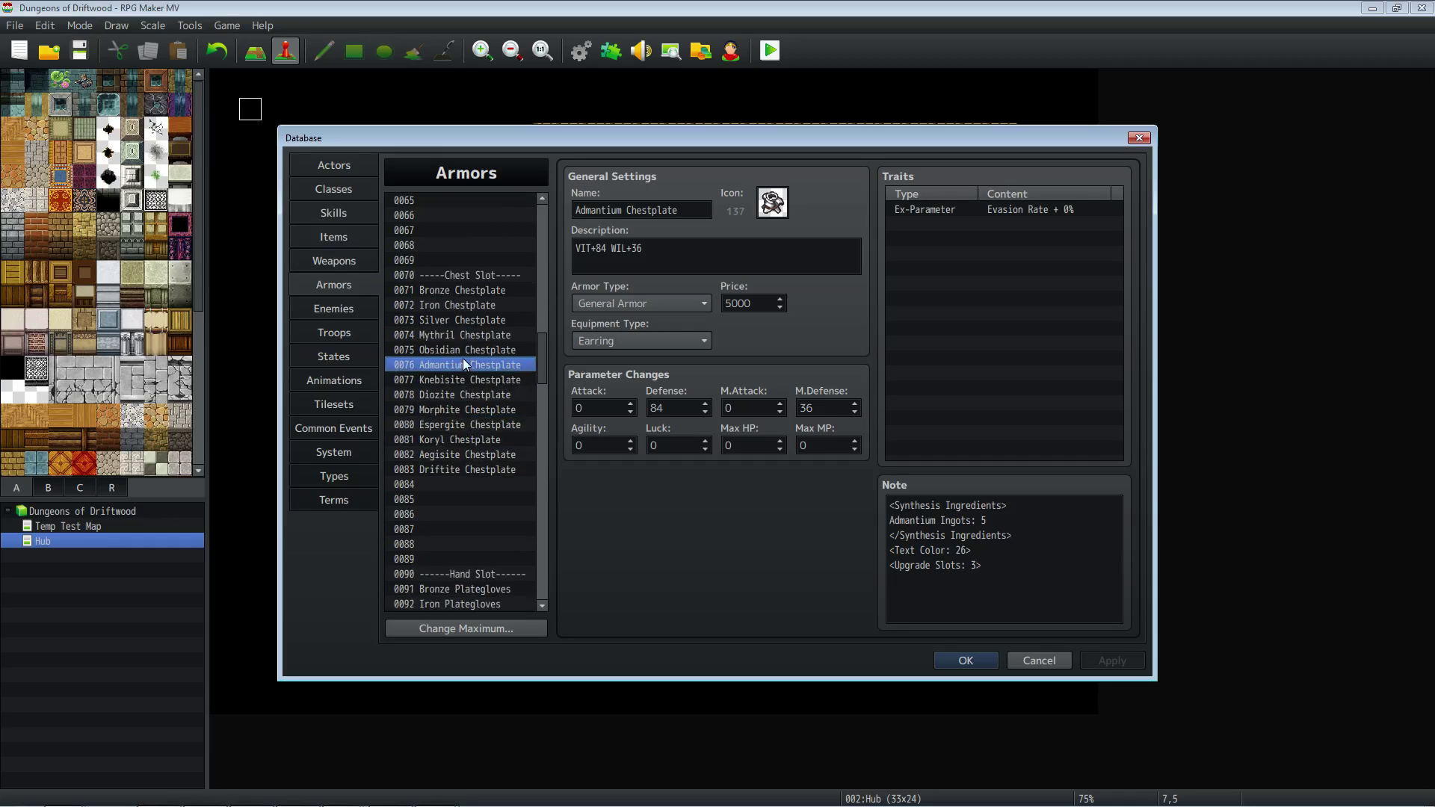
mouse_move(548, 374)
mouse_down()
mouse_move(537, 460)
mouse_move(541, 379)
mouse_up()
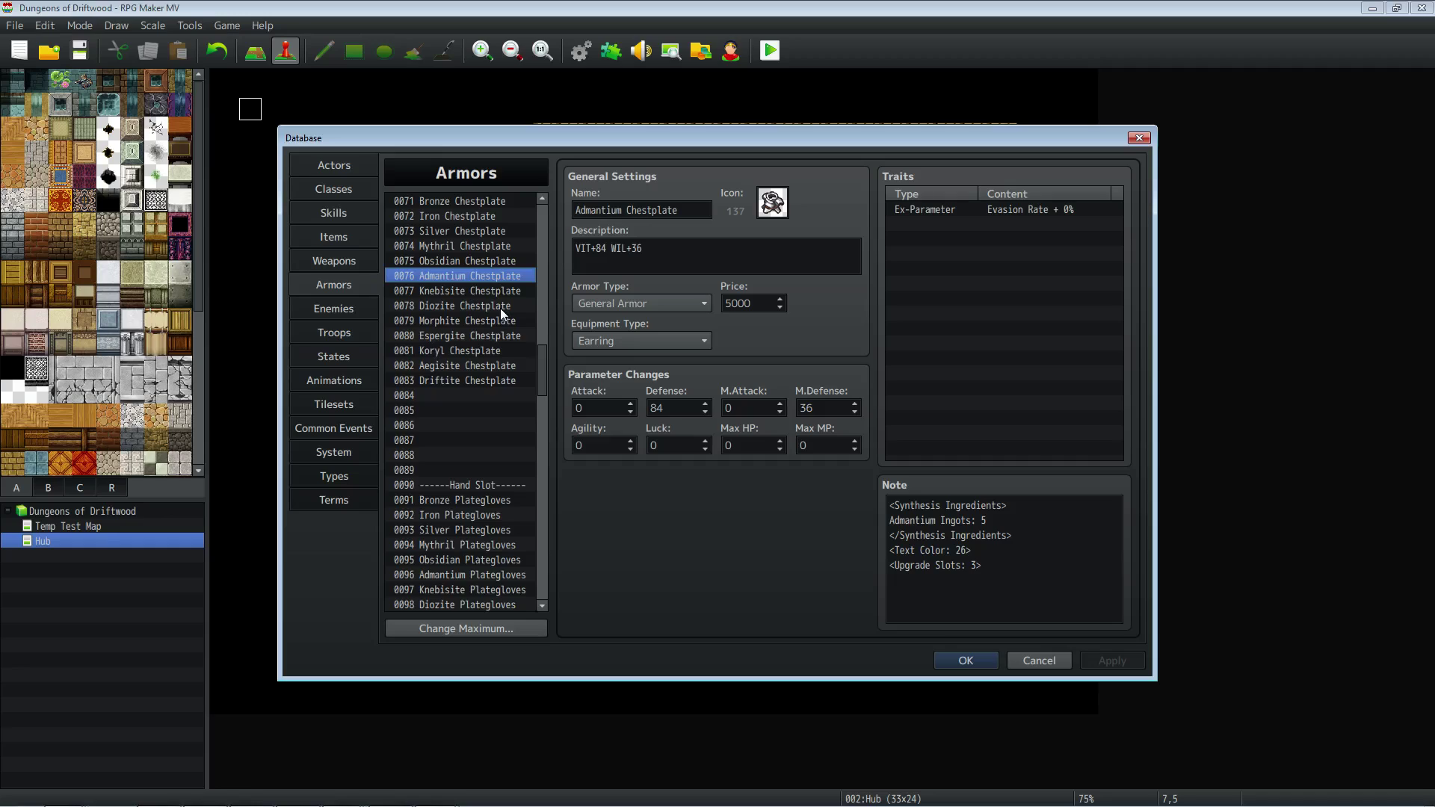
drag(546, 365, 528, 392)
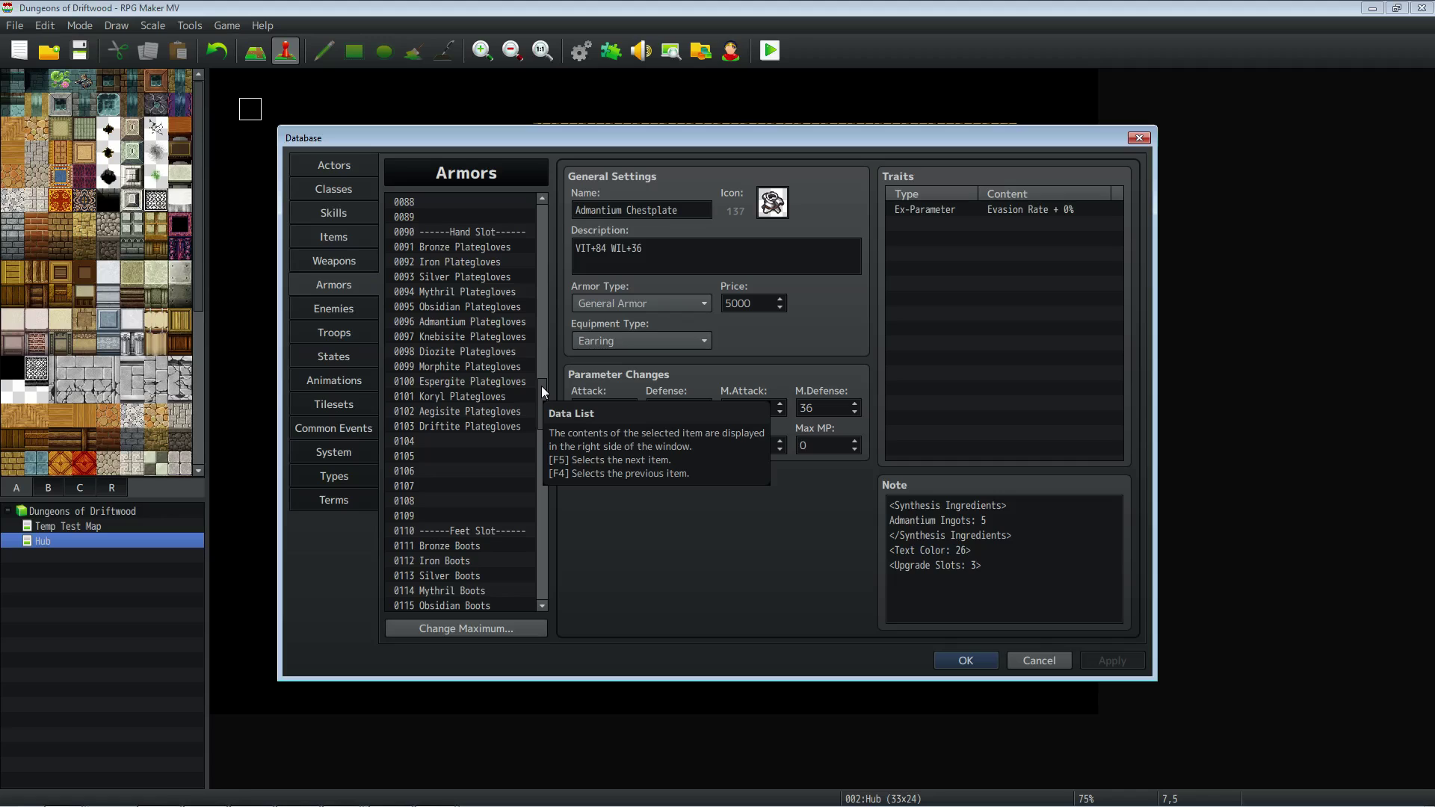
drag(541, 385, 546, 506)
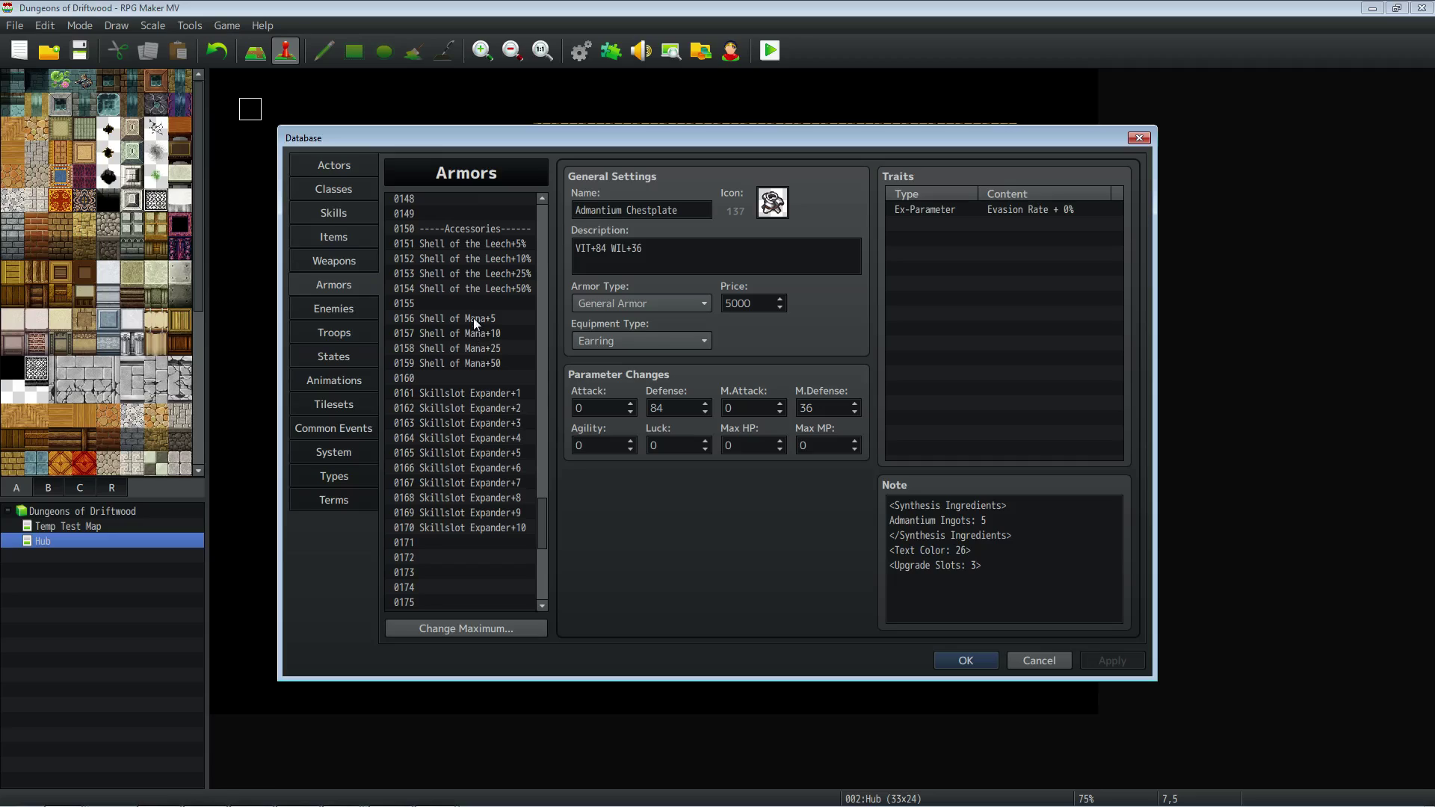
Examine the relics from Skillslot Expander+6 to +10, Skillslot Expander+1, and the Shell of the Leech+50% accessory.
click(518, 470)
click(518, 484)
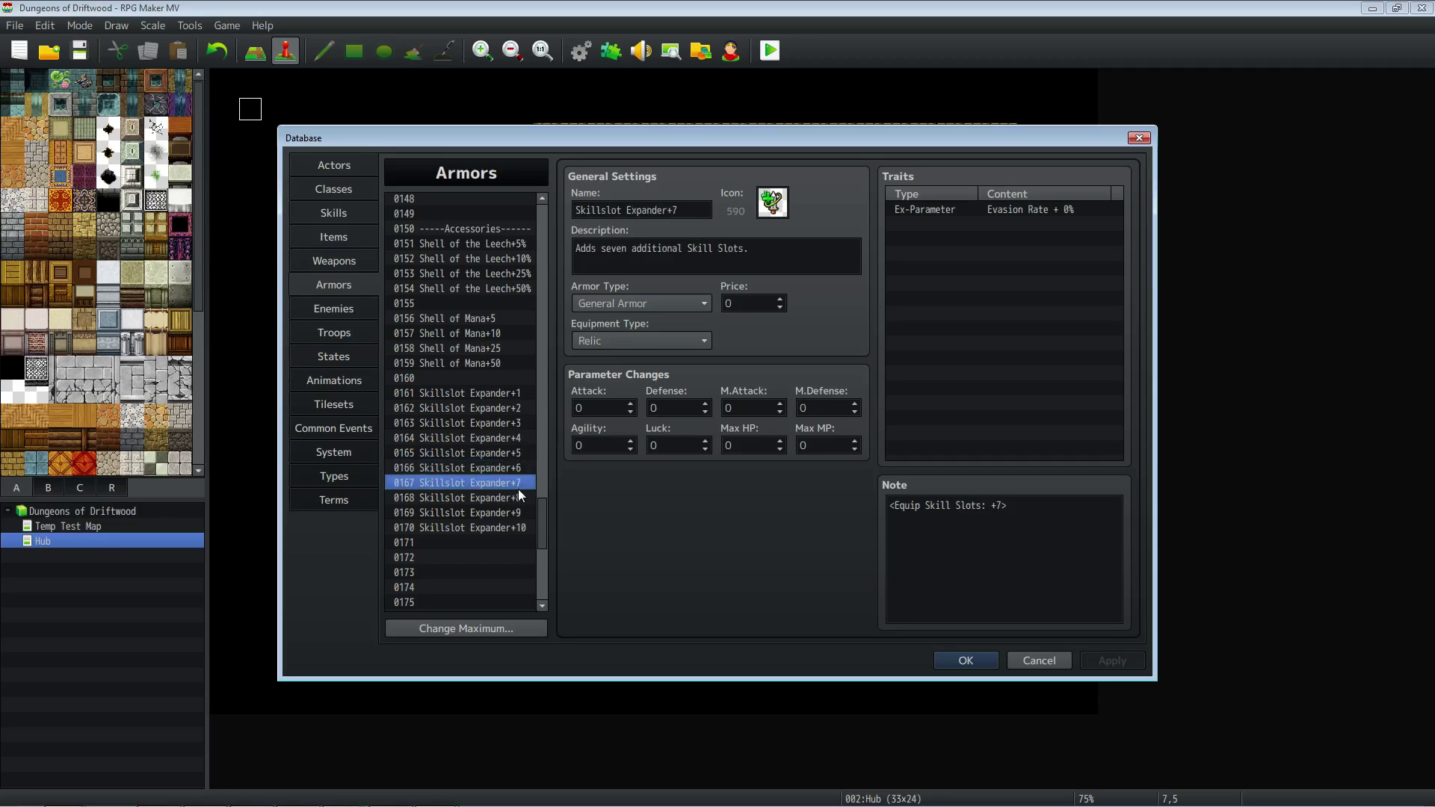
click(517, 499)
click(518, 513)
click(513, 527)
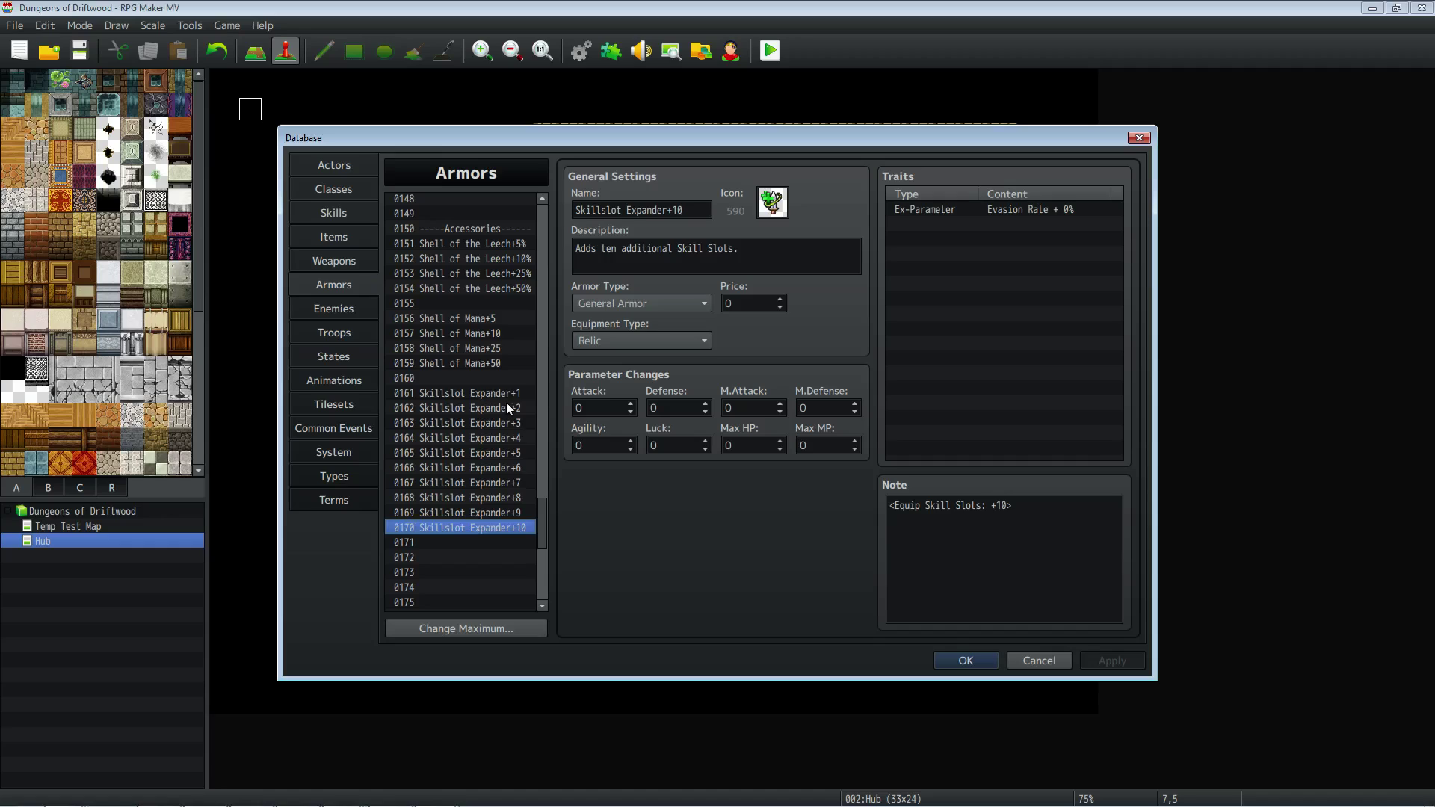
click(505, 394)
click(493, 289)
Review the Shield Slot armors, including the Driftite Shield, and return to the Accessories section.
scroll(486, 383, up, 6)
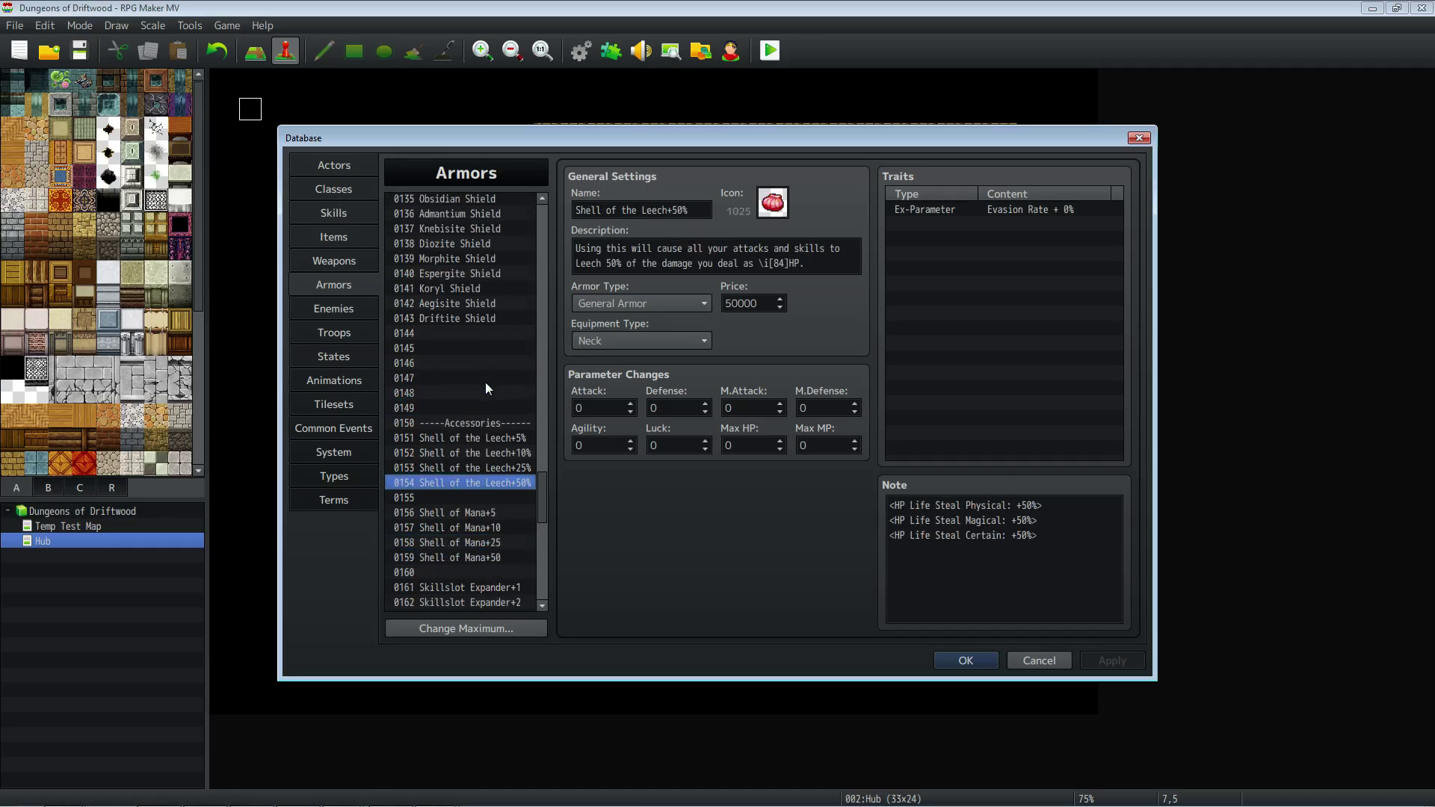
click(476, 392)
scroll(464, 299, up, 2)
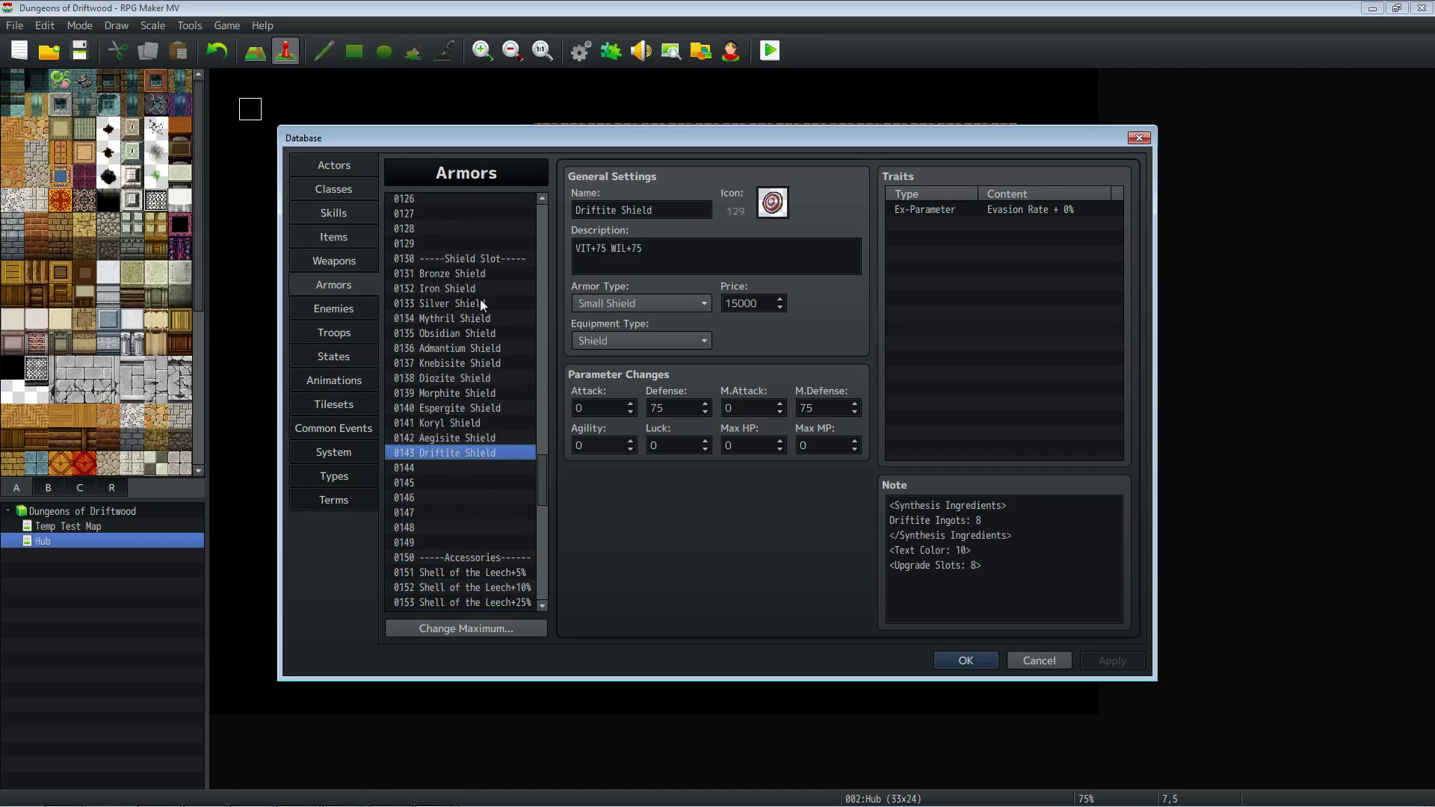
click(469, 378)
click(467, 349)
click(466, 368)
click(464, 440)
click(469, 455)
click(469, 435)
click(465, 448)
scroll(467, 452, down, 6)
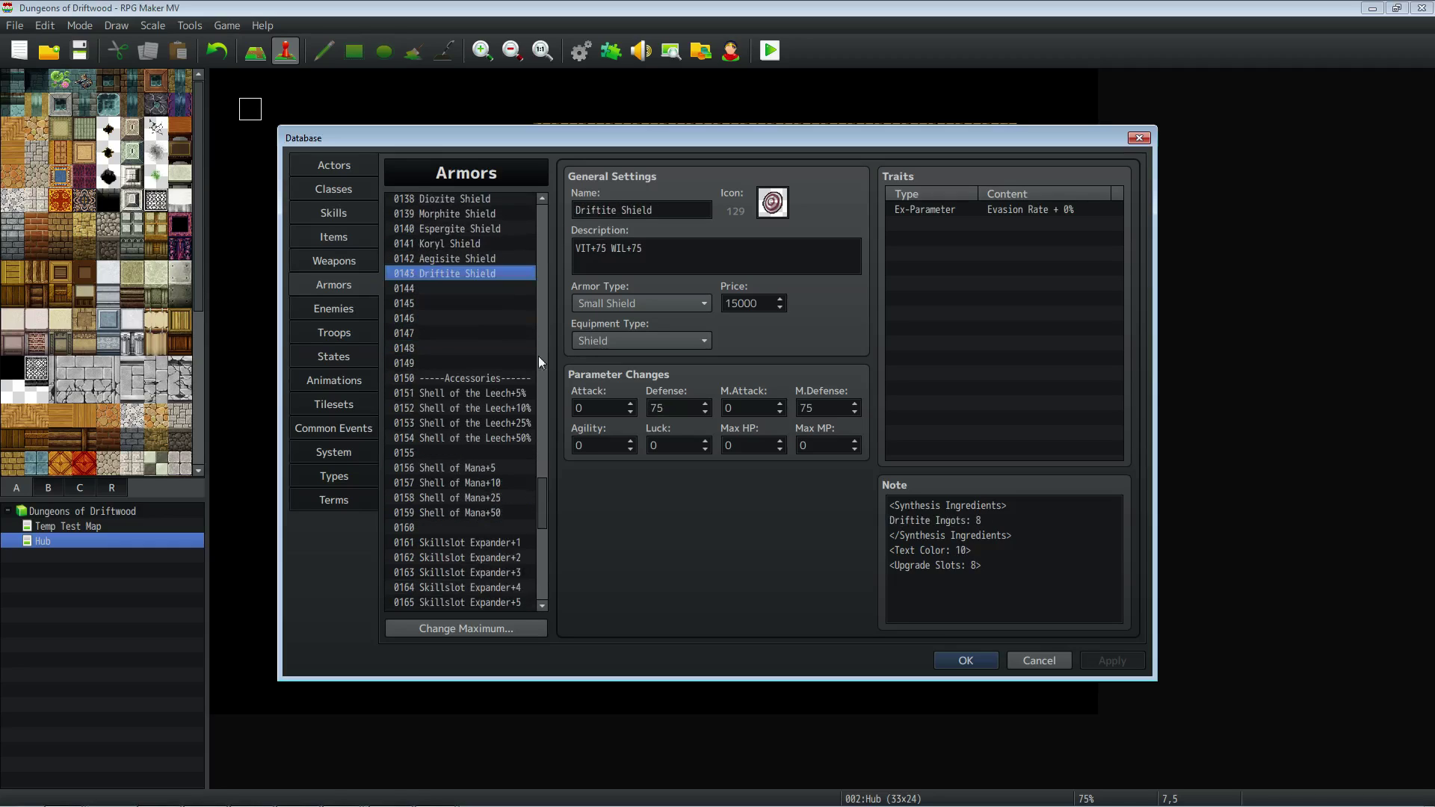
Examine the physical, magical and certain HP Life Steal note tags of Shell of the Leech+25%.
click(505, 347)
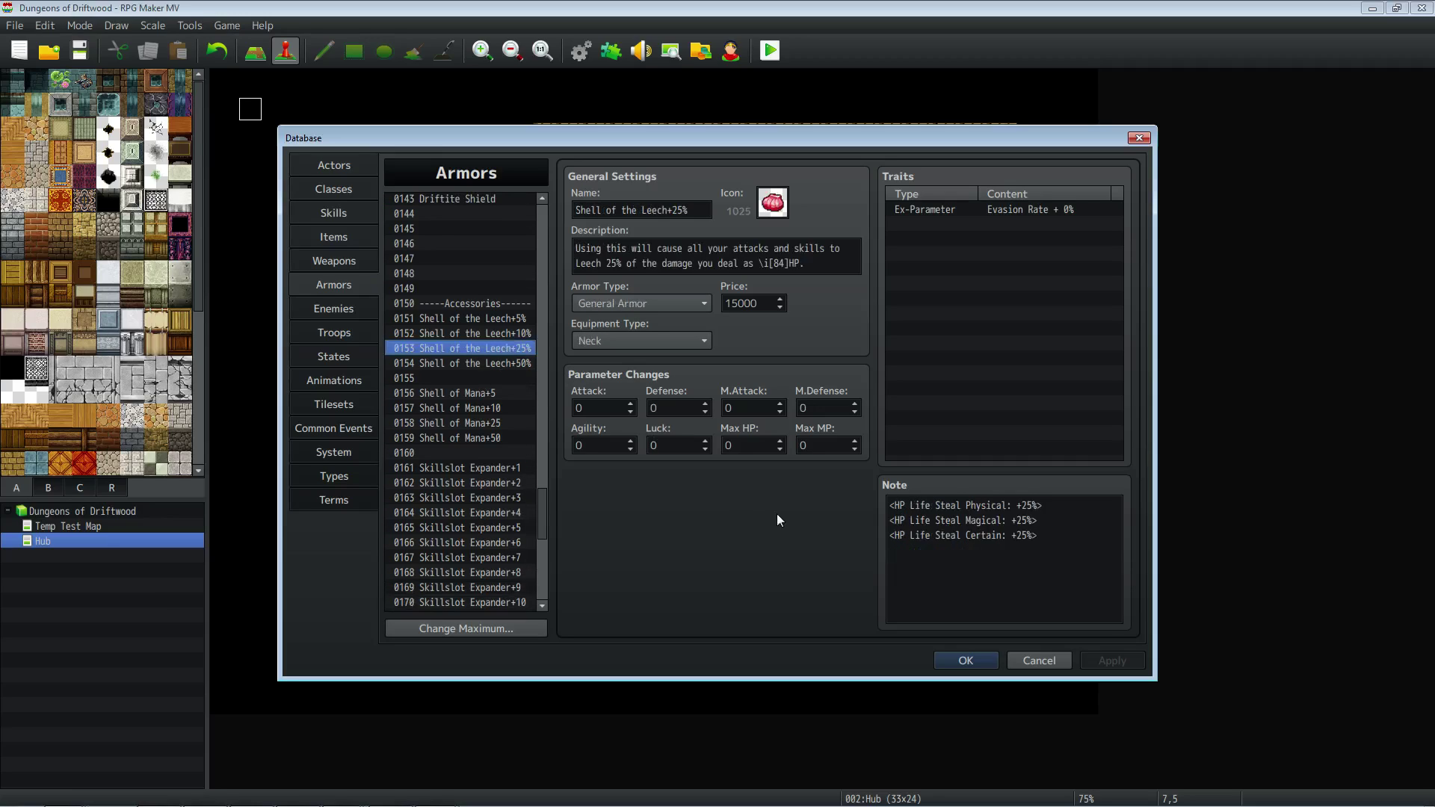
click(964, 521)
key(ctrl+a)
click(1043, 515)
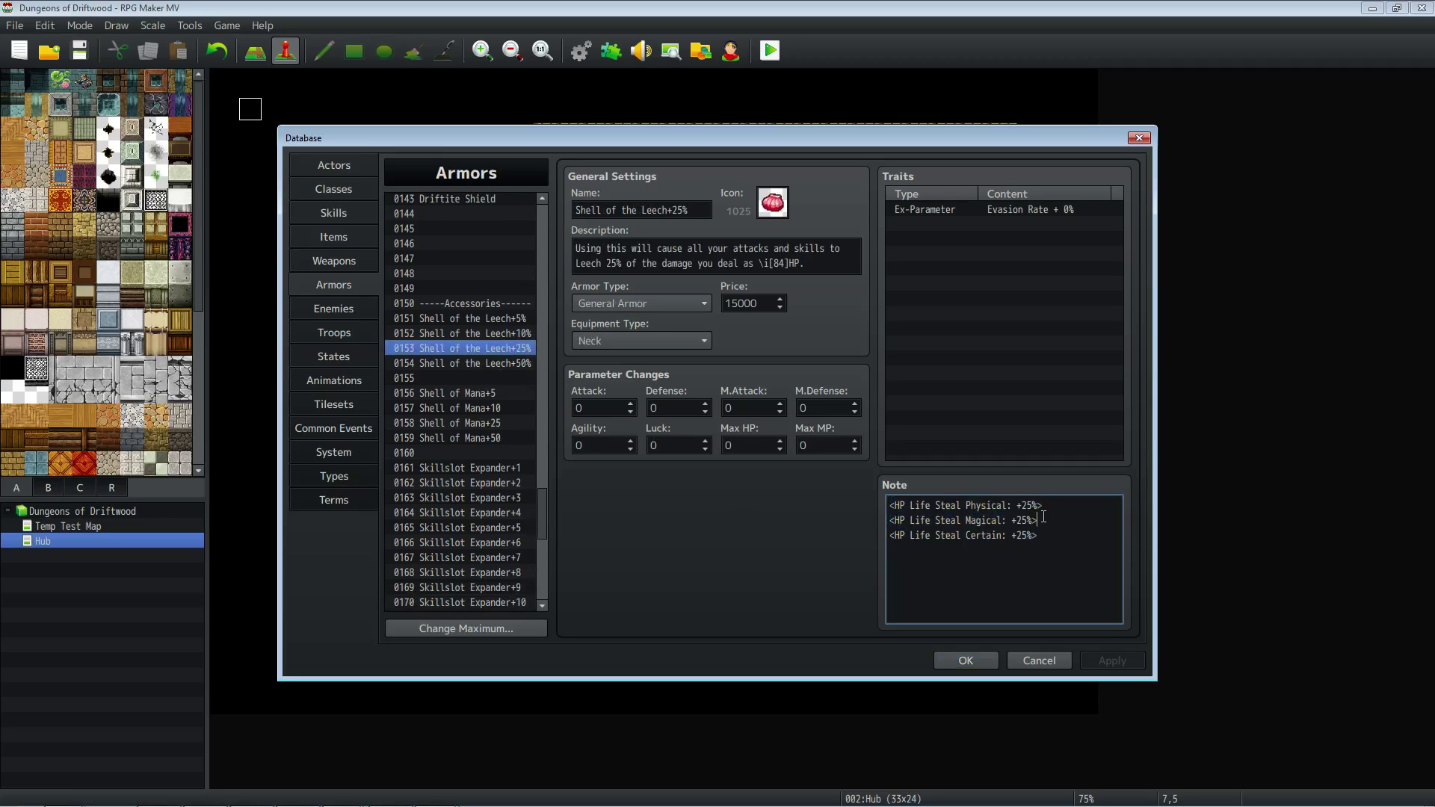
drag(1047, 509, 891, 510)
drag(1077, 520, 1045, 527)
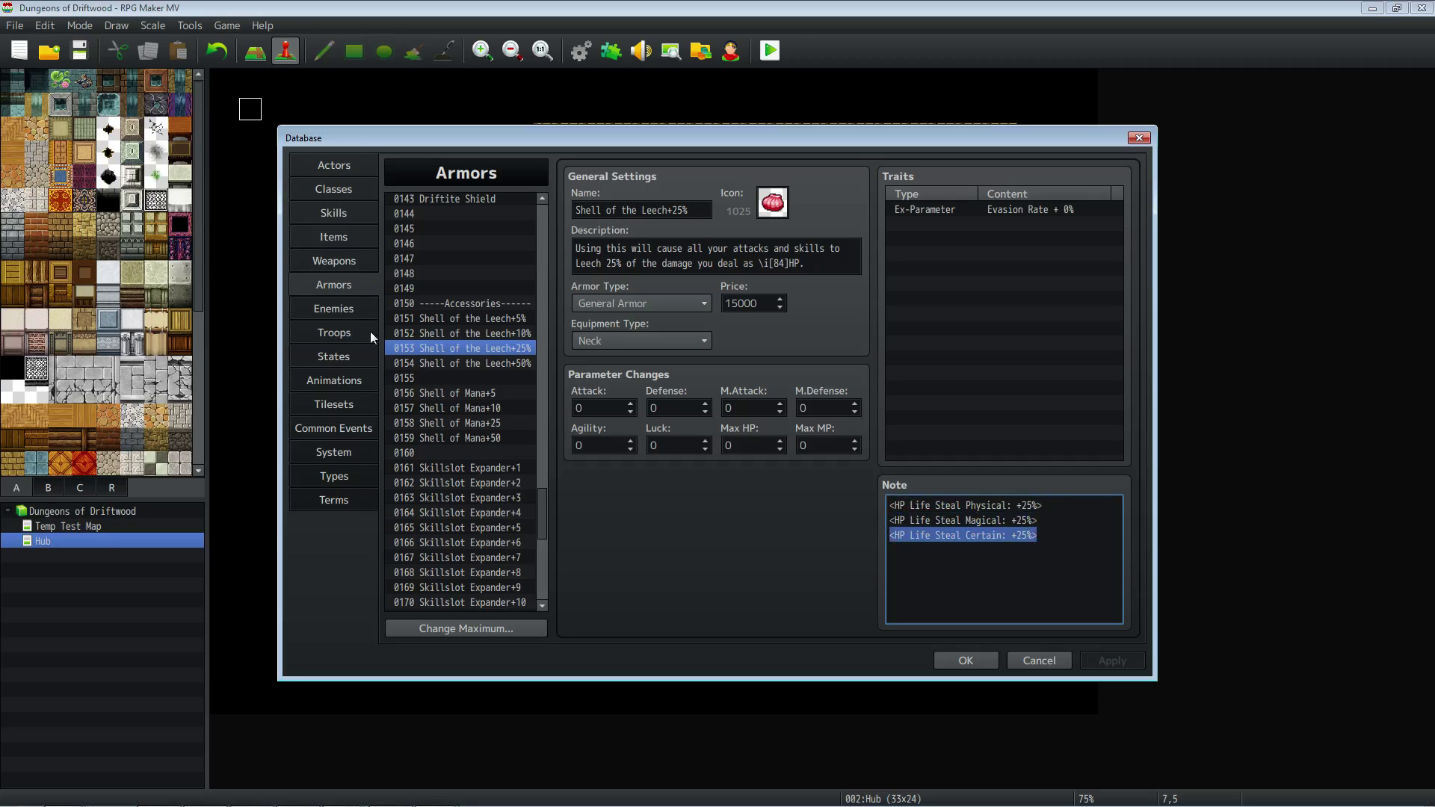
Set the equipment type of Shell of the Leech+50% and Shell of the Leech+25% to Relic.
click(481, 365)
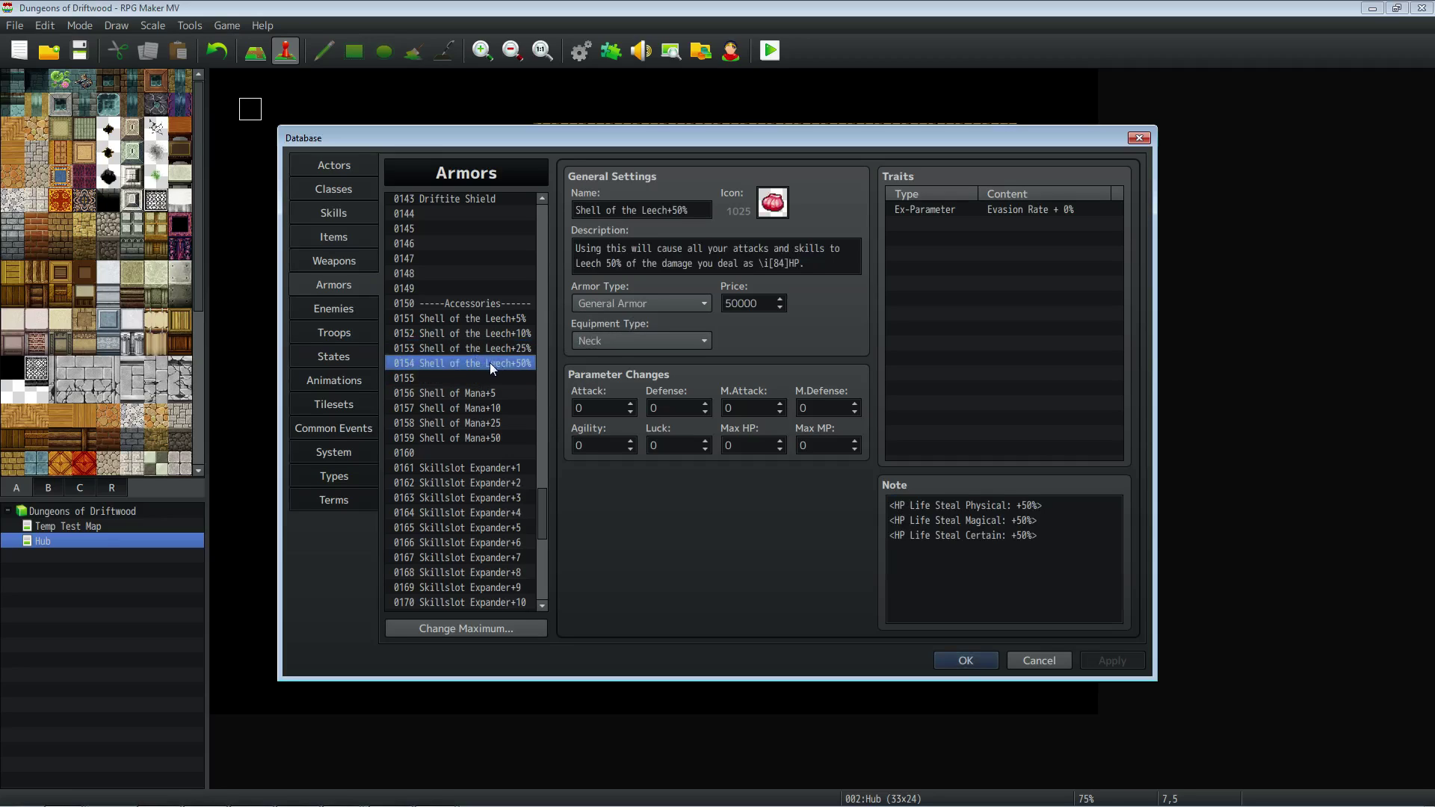
click(639, 340)
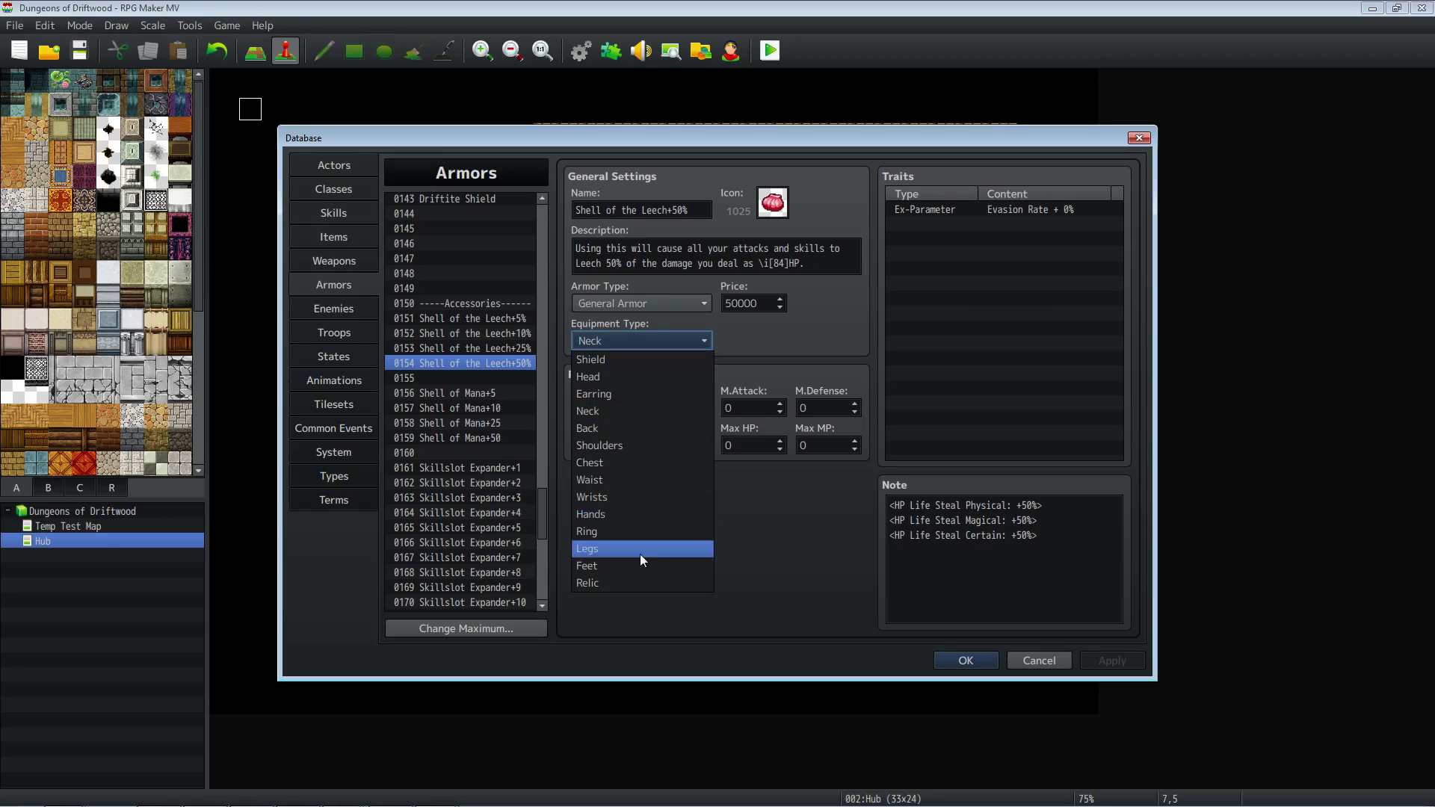
click(621, 580)
click(506, 348)
click(640, 341)
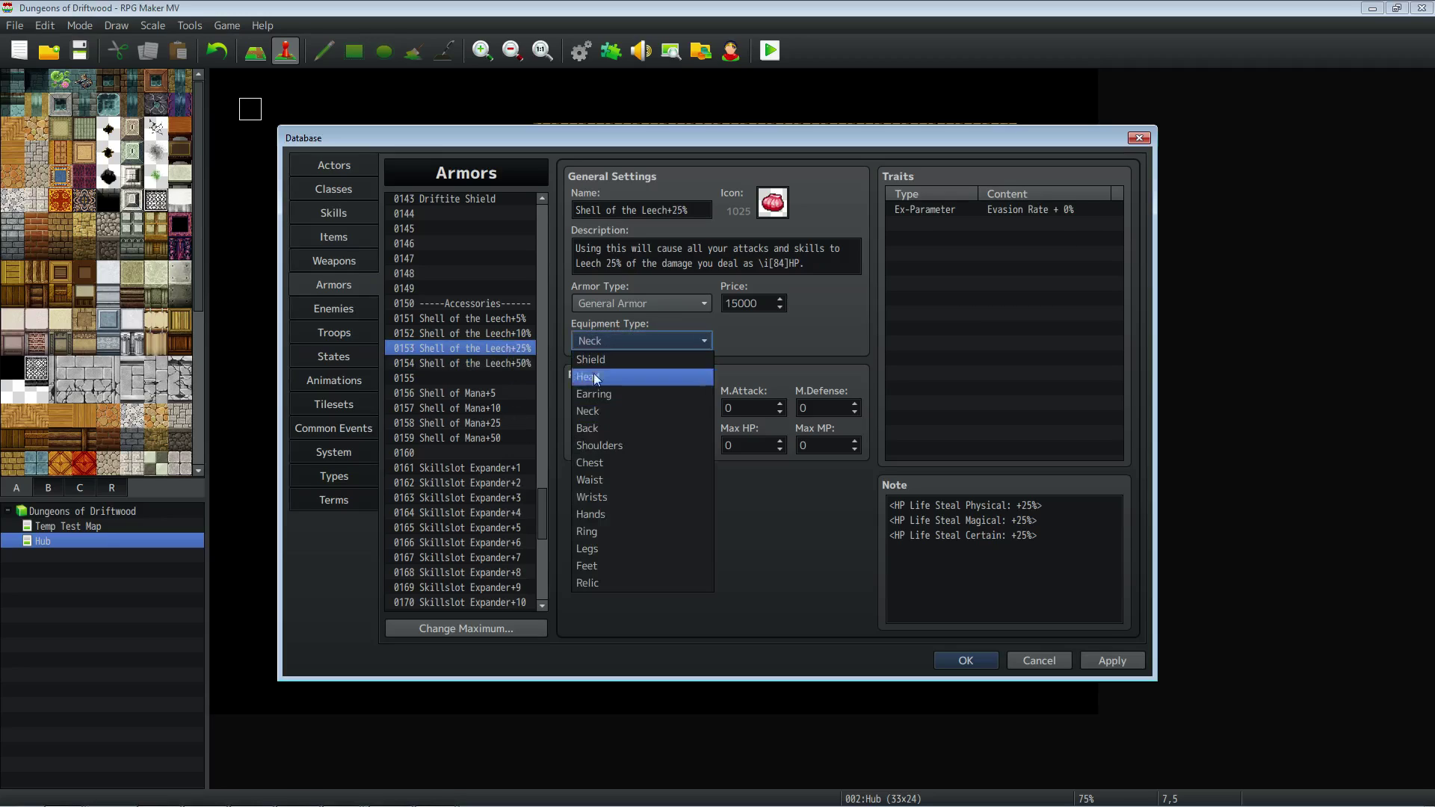
click(611, 583)
Set the equipment type of Shell of the Leech+10% and Shell of the Leech+5% to Relic.
click(490, 333)
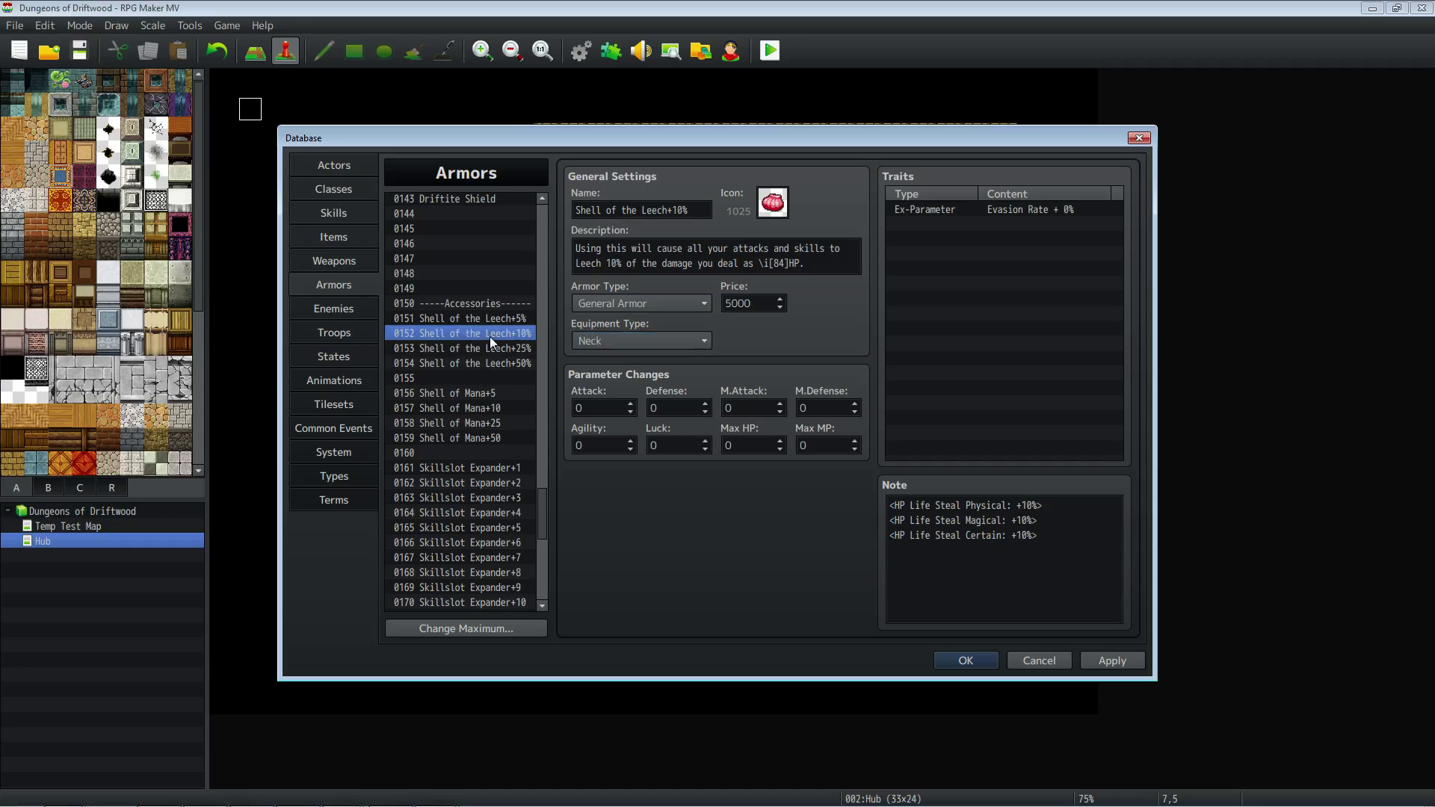
click(597, 342)
click(603, 582)
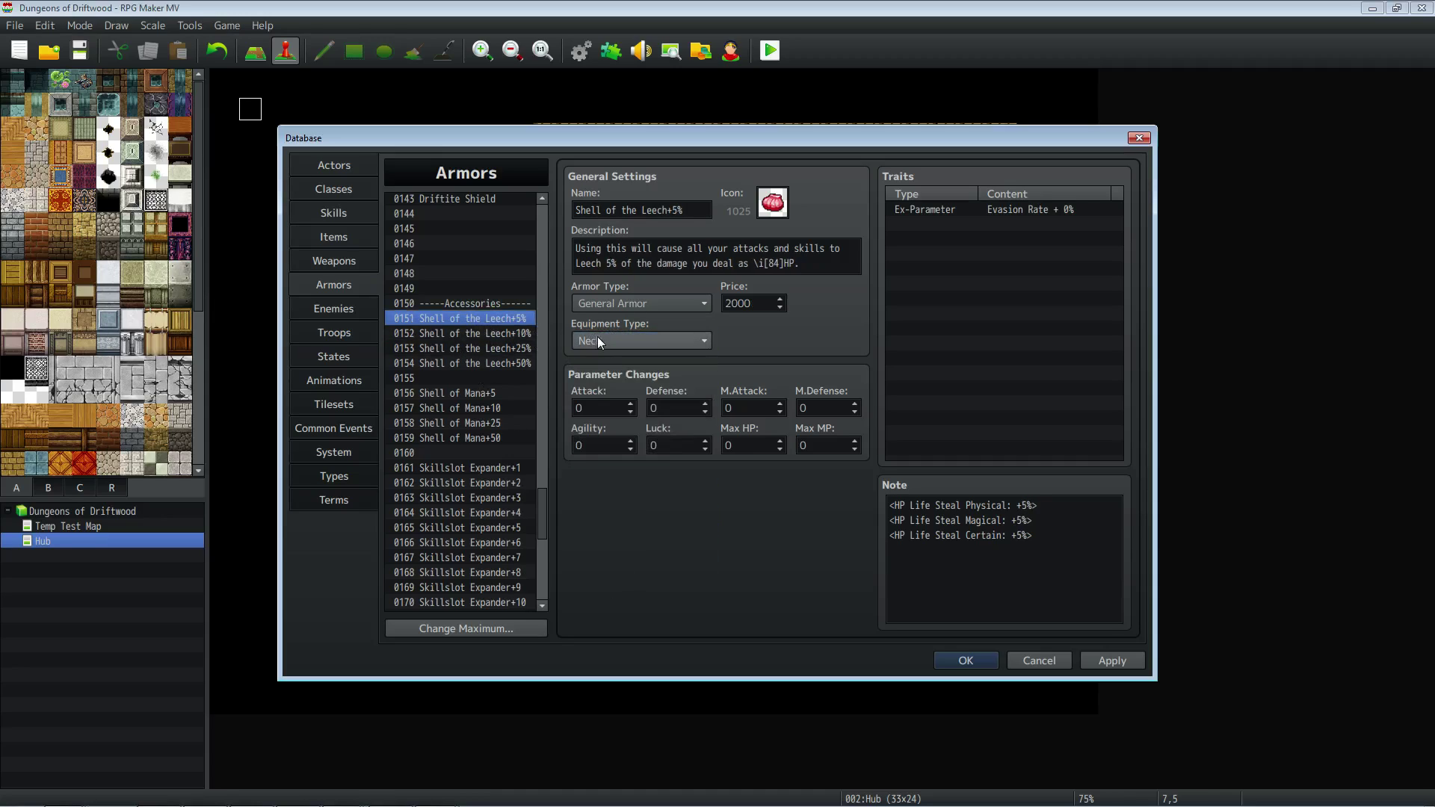
click(597, 340)
click(610, 581)
click(449, 320)
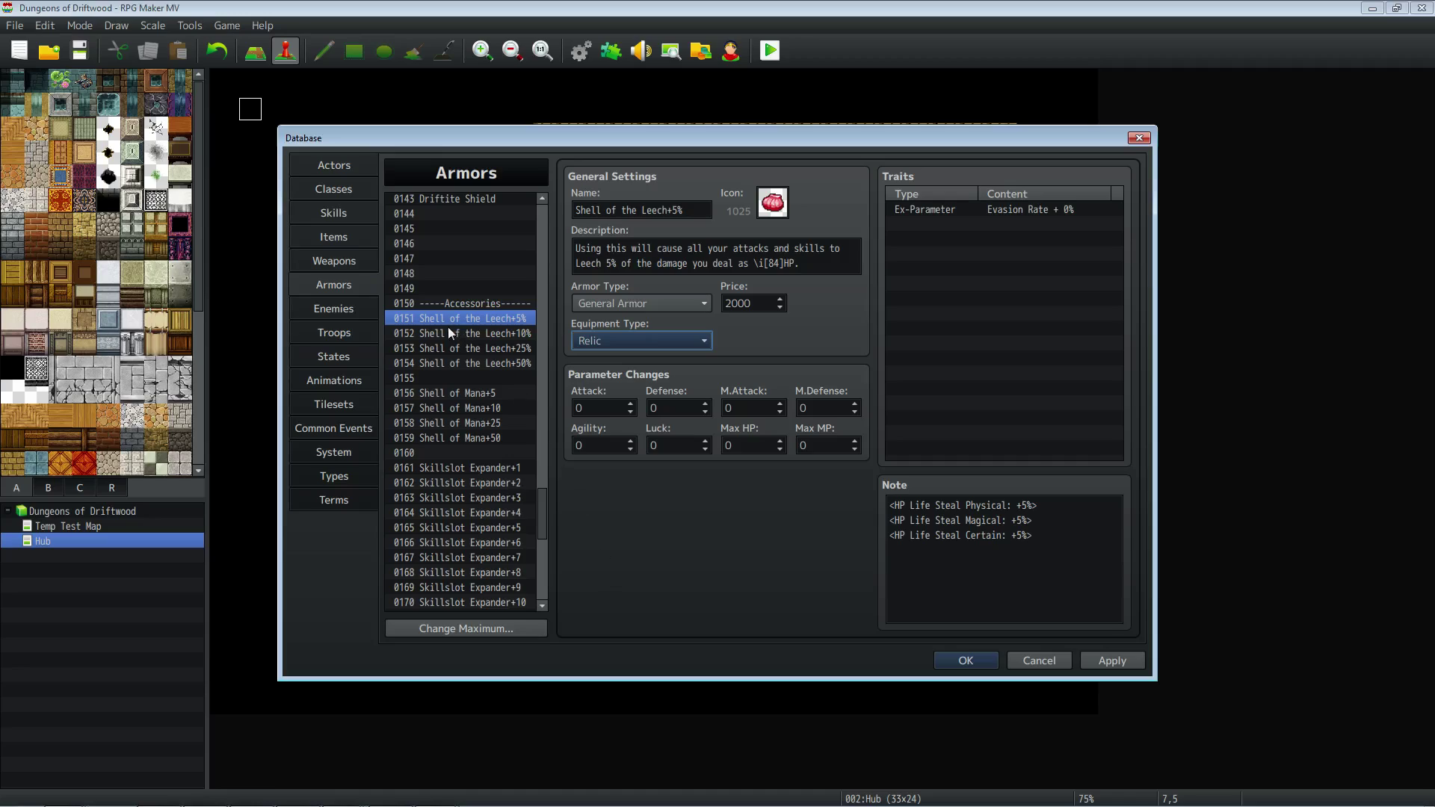
Set the equipment type of Shell of Mana+5 and Shell of Mana+10 to Relic.
click(497, 396)
click(604, 340)
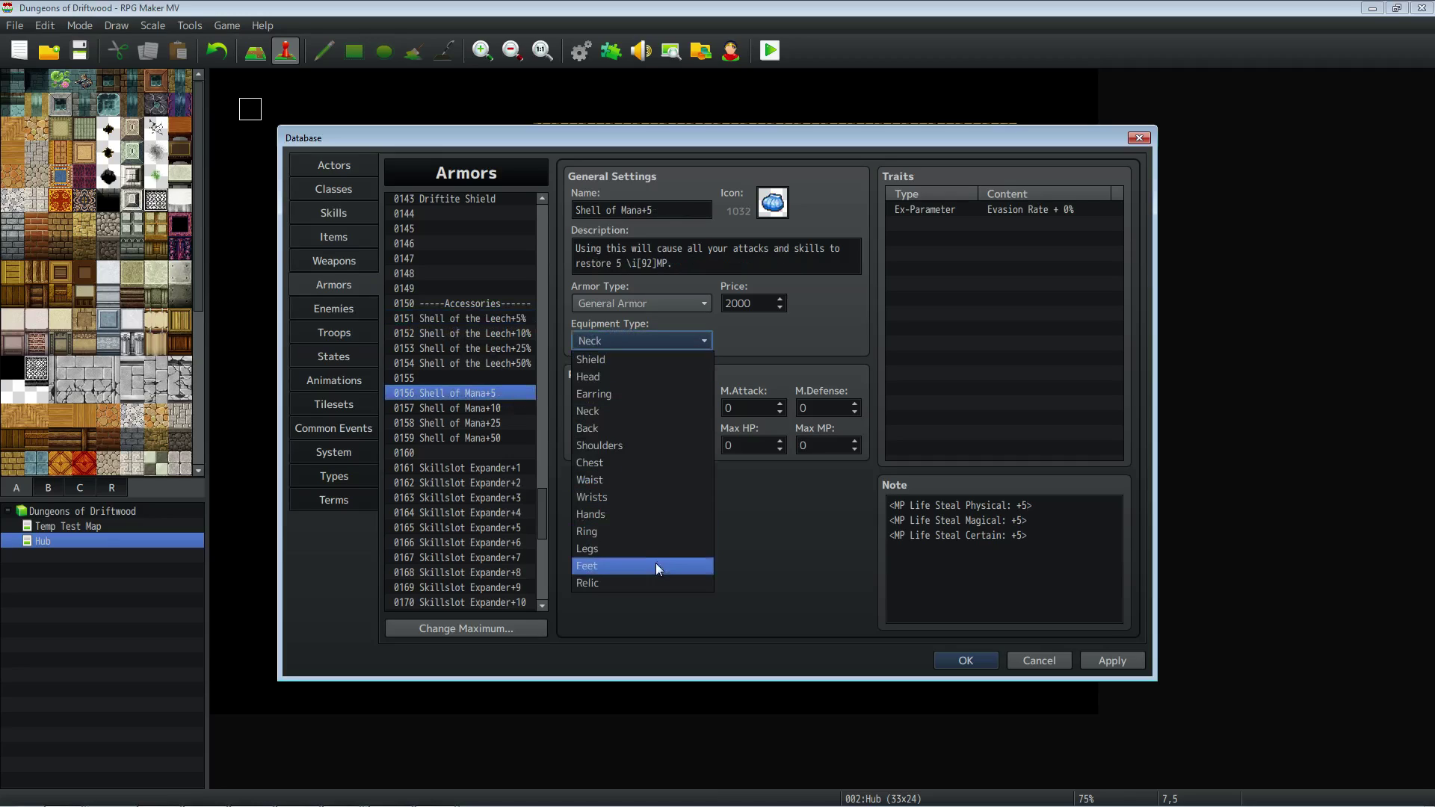
click(641, 580)
click(459, 407)
click(616, 340)
click(613, 585)
Set the equipment type of Shell of Mana+25 and Shell of Mana+50 to Relic.
click(478, 421)
click(611, 344)
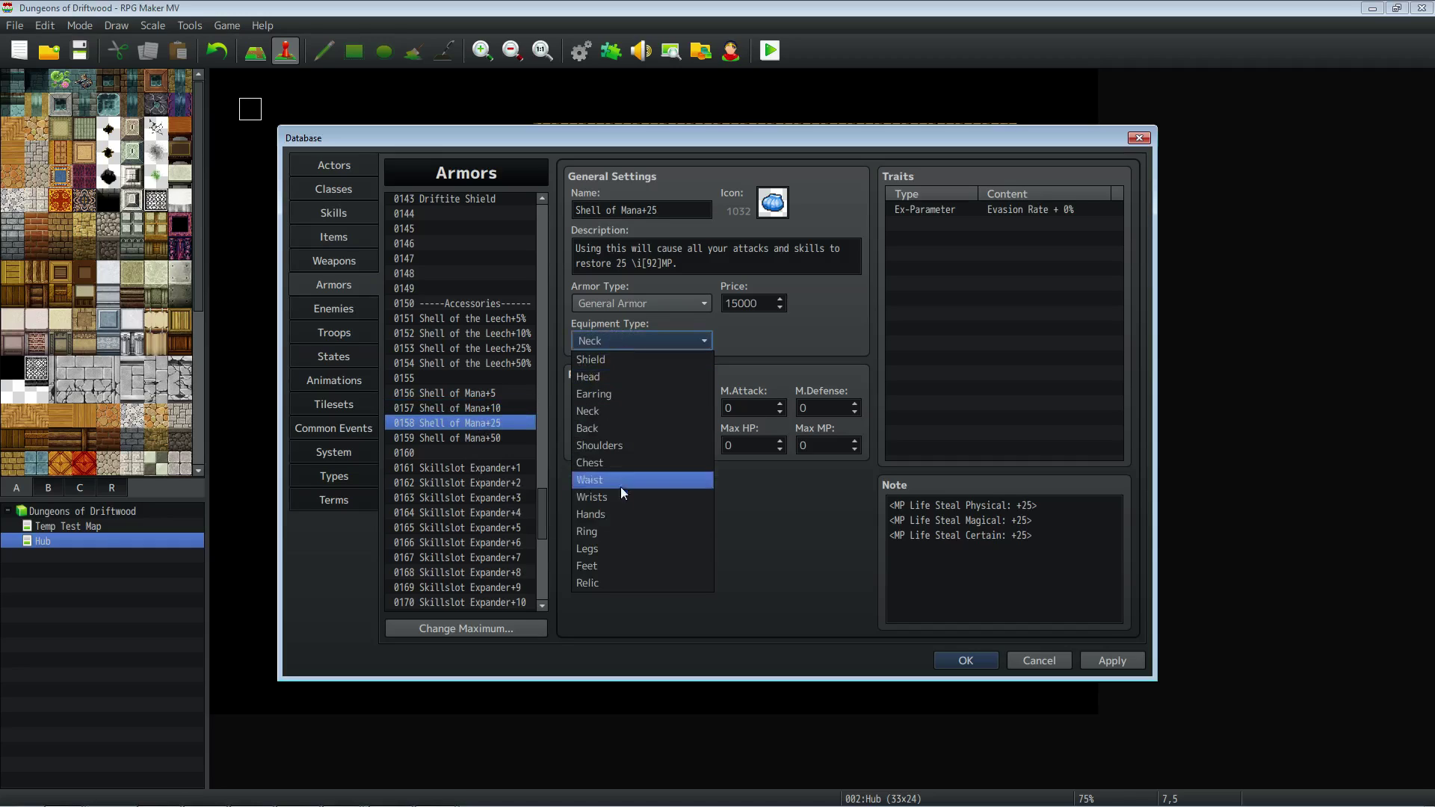
click(599, 583)
click(464, 438)
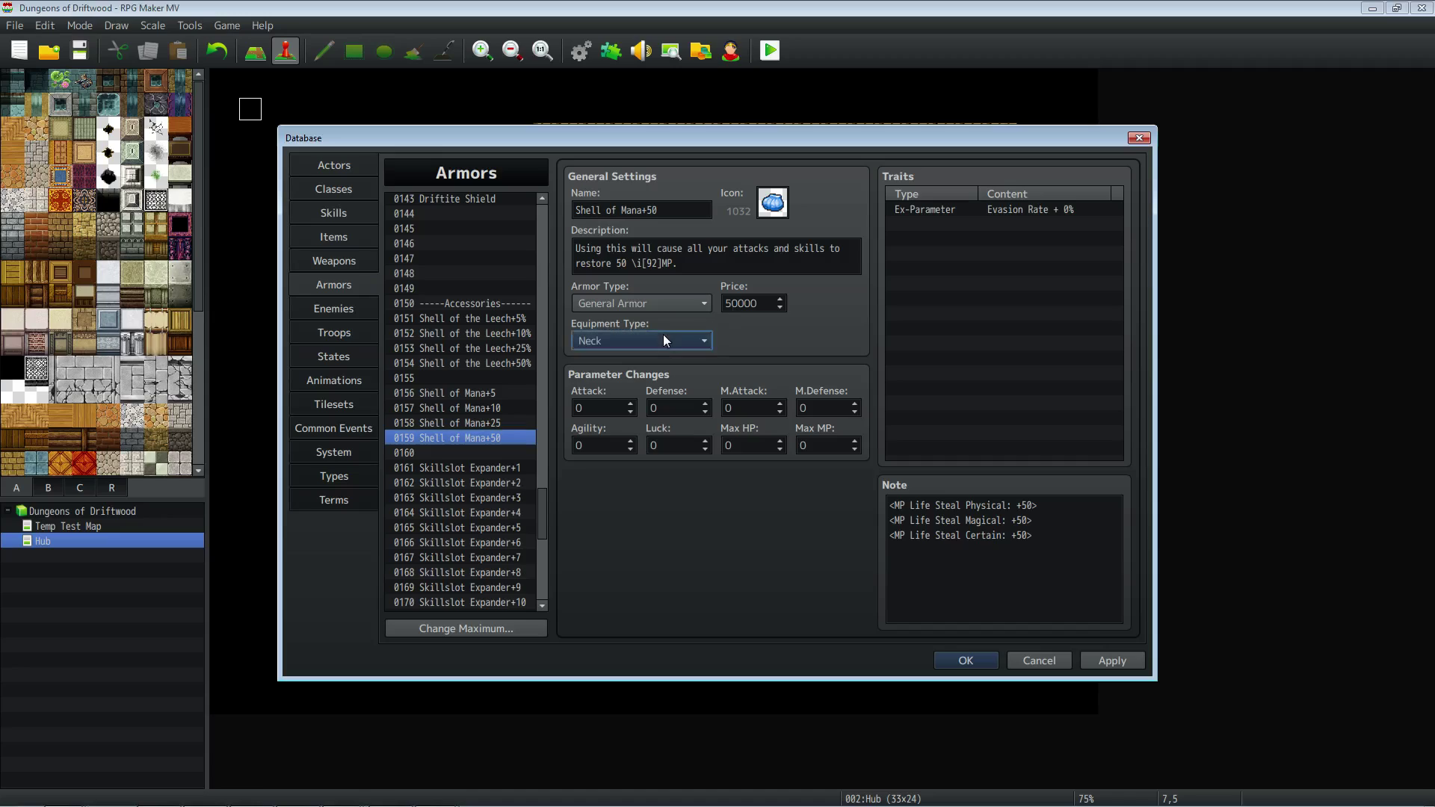
click(663, 338)
click(622, 578)
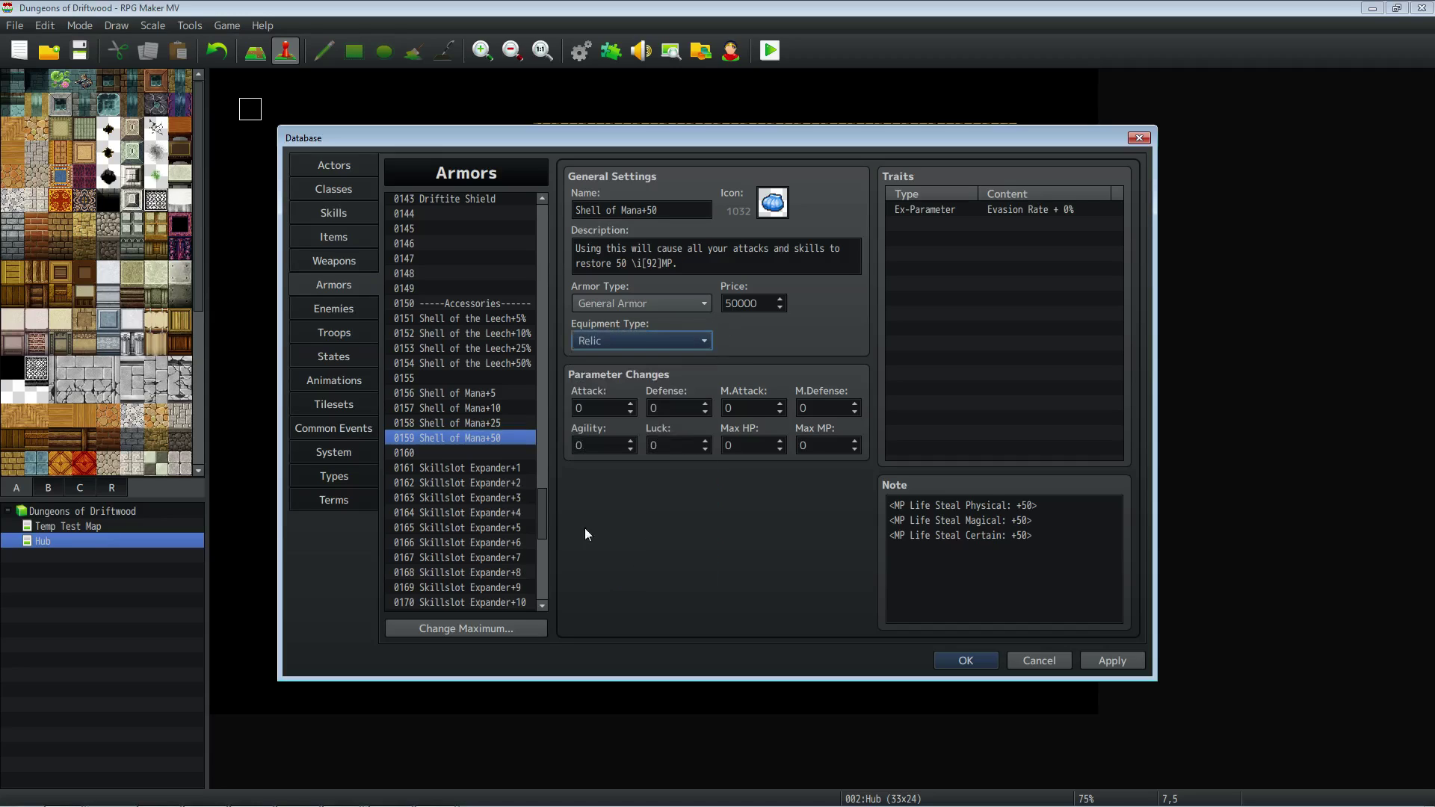
Examine the Equip Skill Slots note tags of Skillslot Expander+1 to +3, and apply the database changes.
click(465, 466)
scroll(466, 465, down, 2)
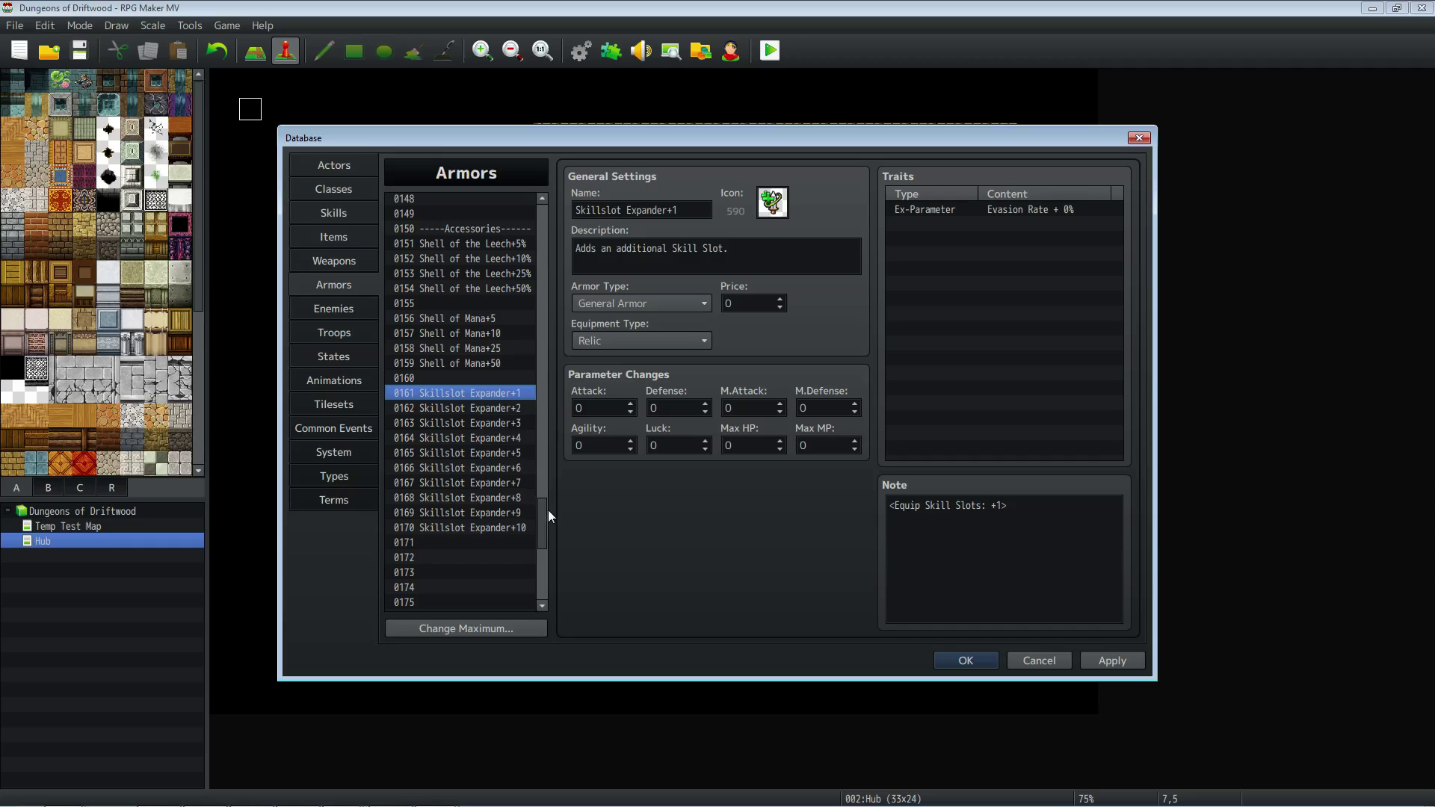
drag(549, 510, 545, 518)
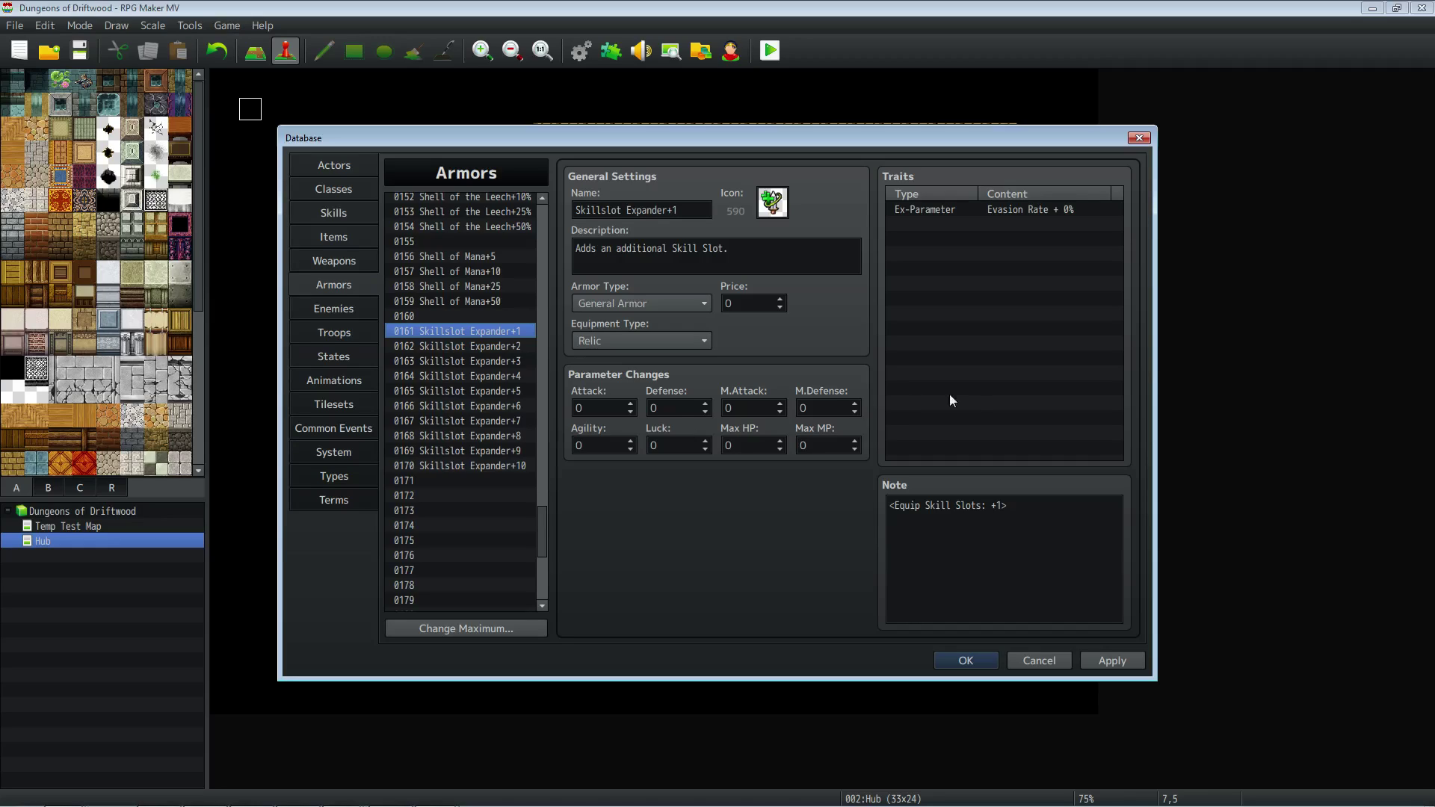
triple_click(1058, 516)
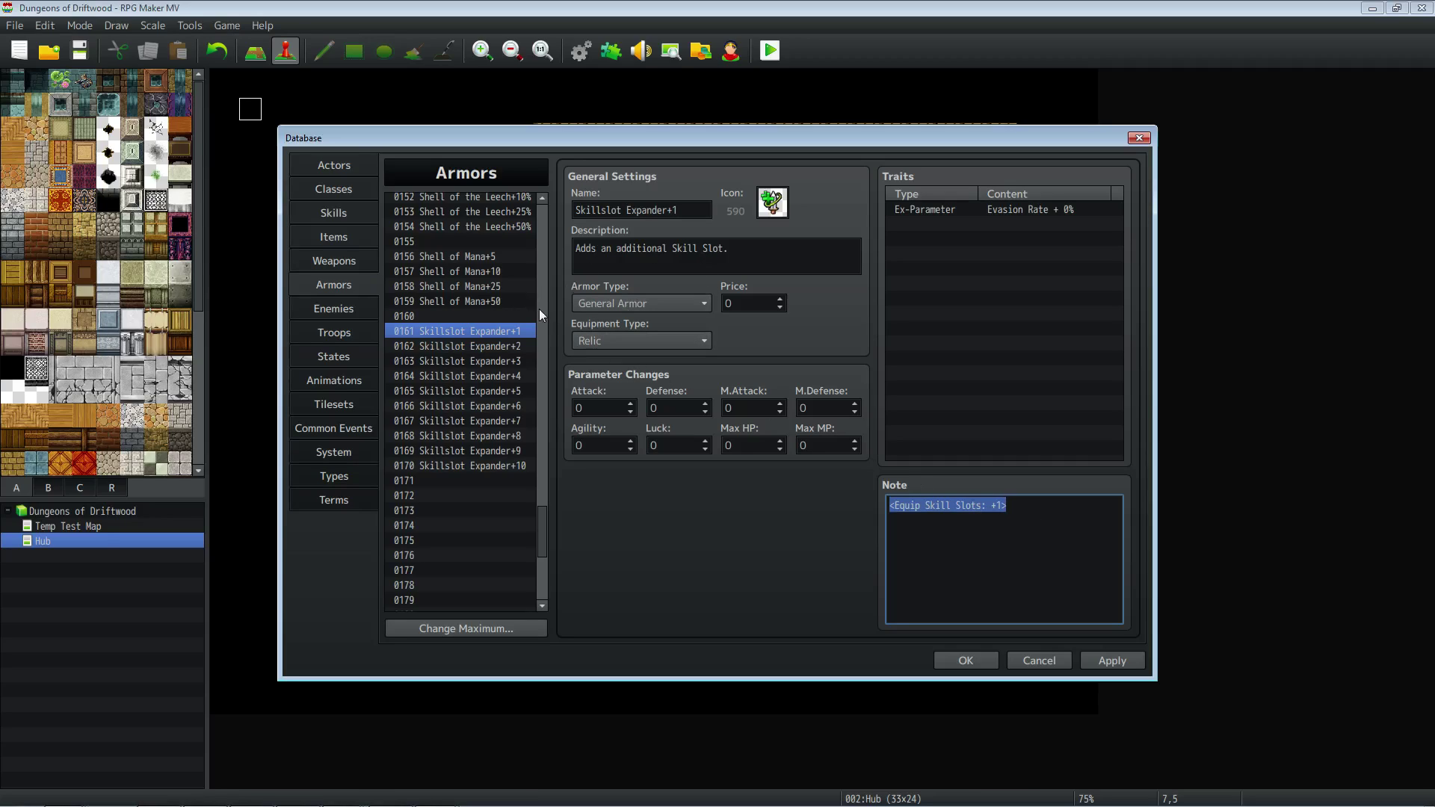
click(1037, 515)
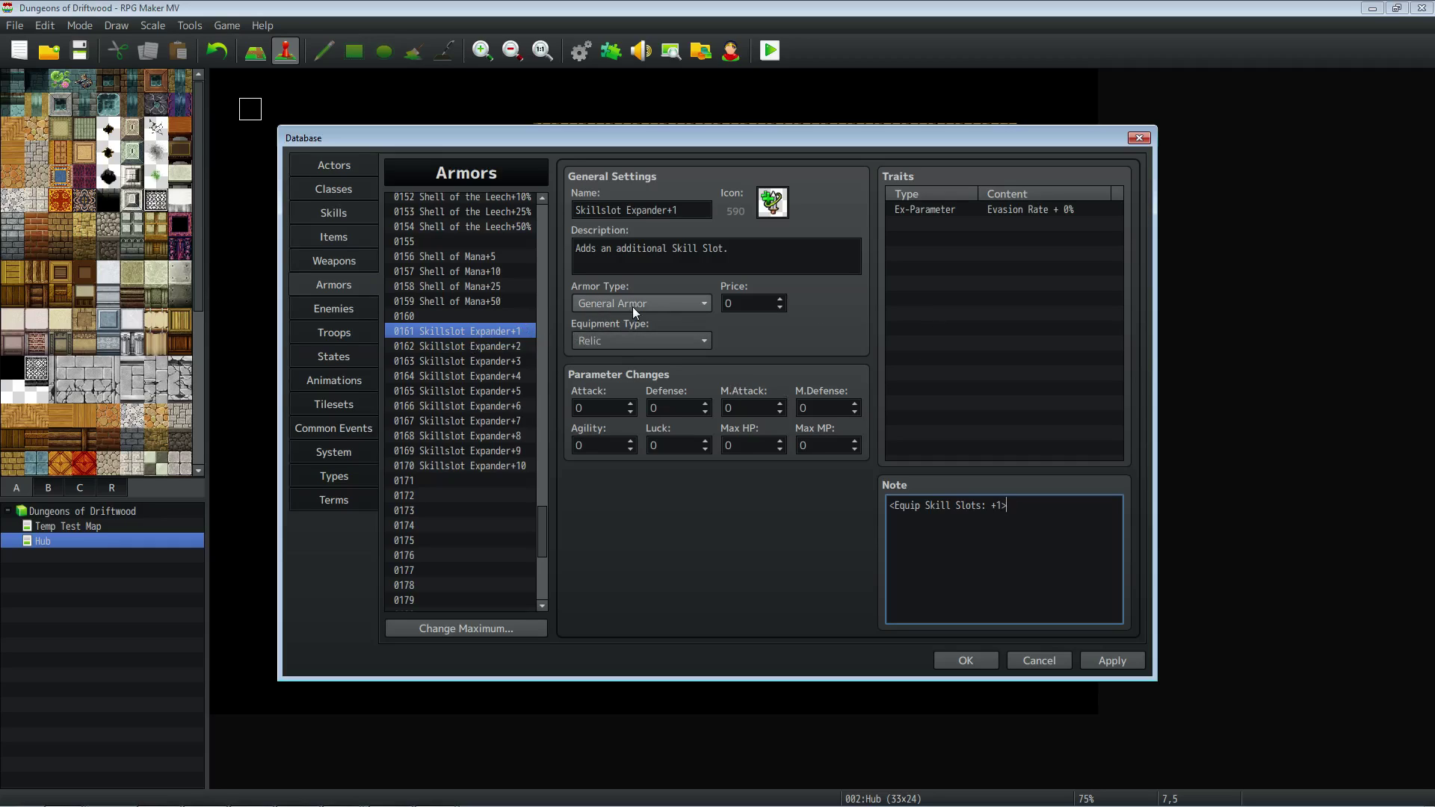
click(500, 347)
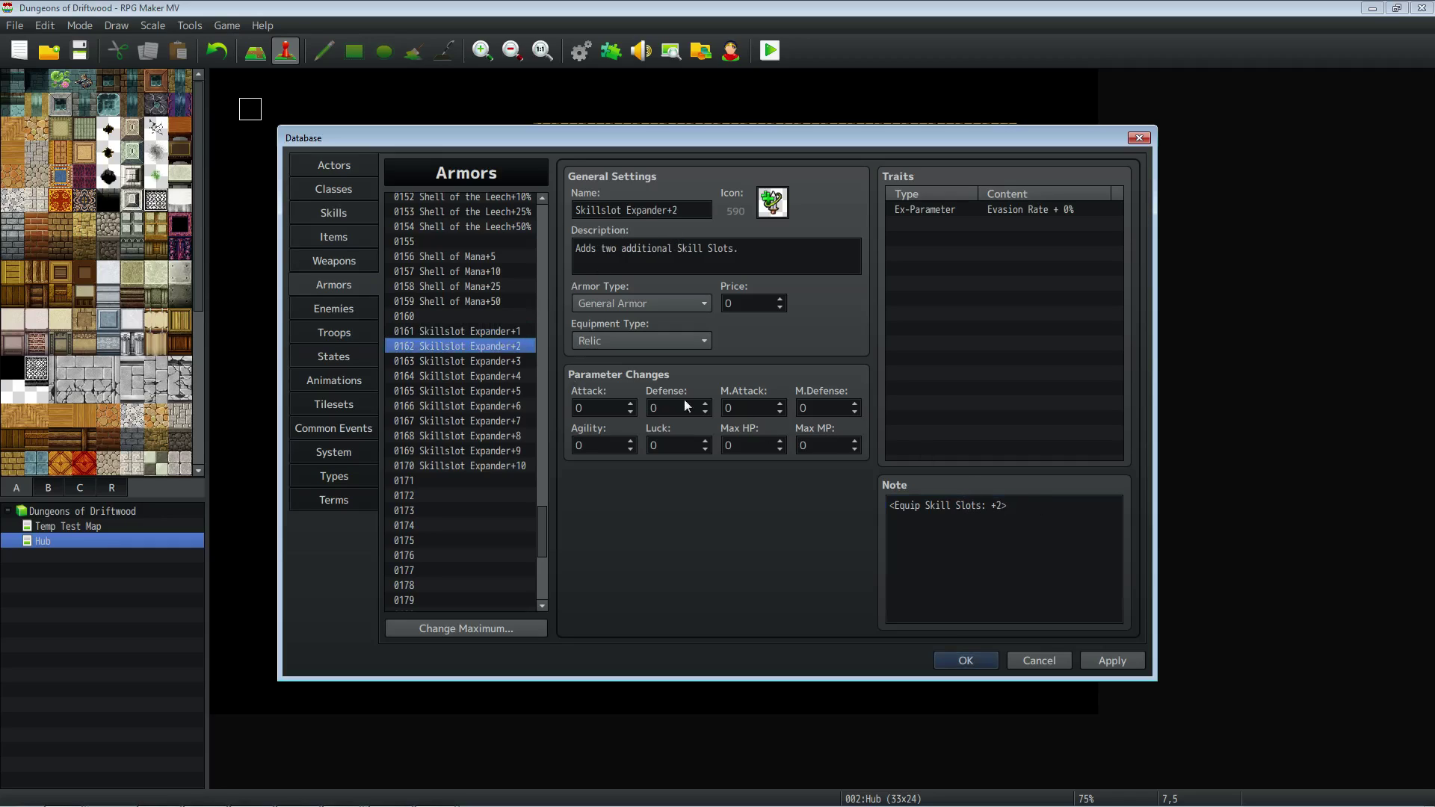
click(504, 361)
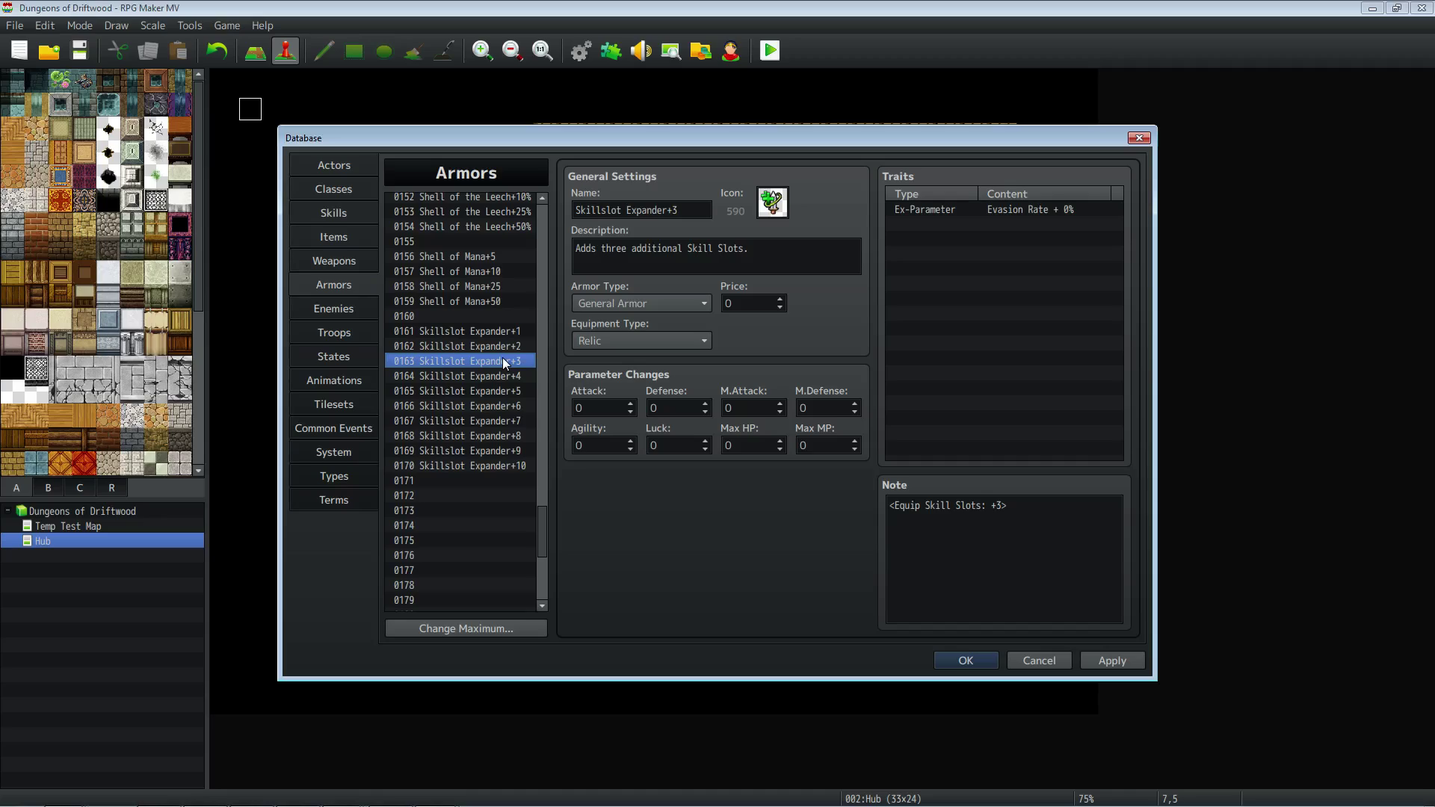
click(1092, 658)
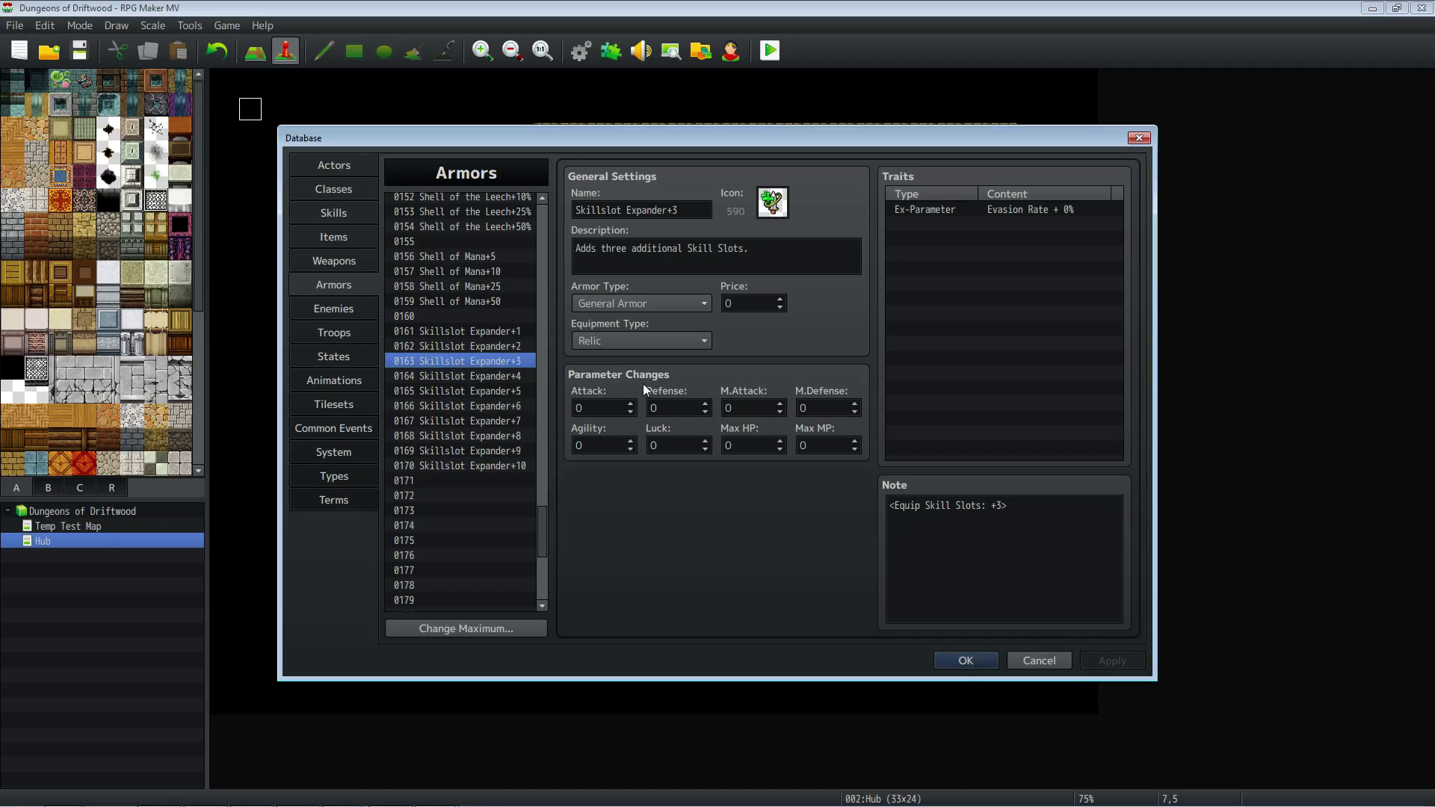
Examine the Splash II skill's description, including its Soaking Attack II and WIS equip bonuses.
click(334, 213)
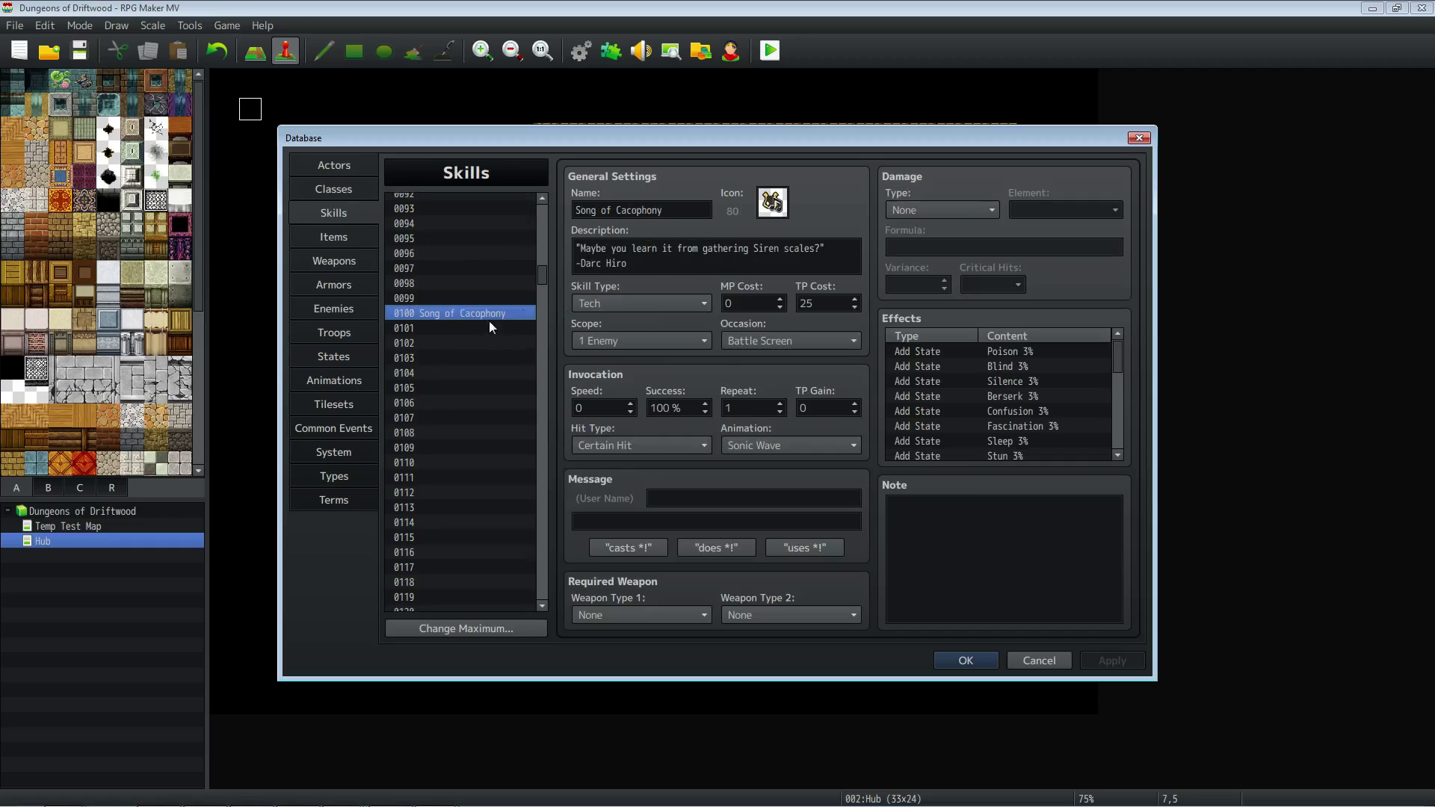
drag(541, 279, 541, 239)
click(450, 371)
drag(775, 265, 574, 246)
click(668, 264)
drag(697, 263, 657, 262)
drag(764, 263, 759, 263)
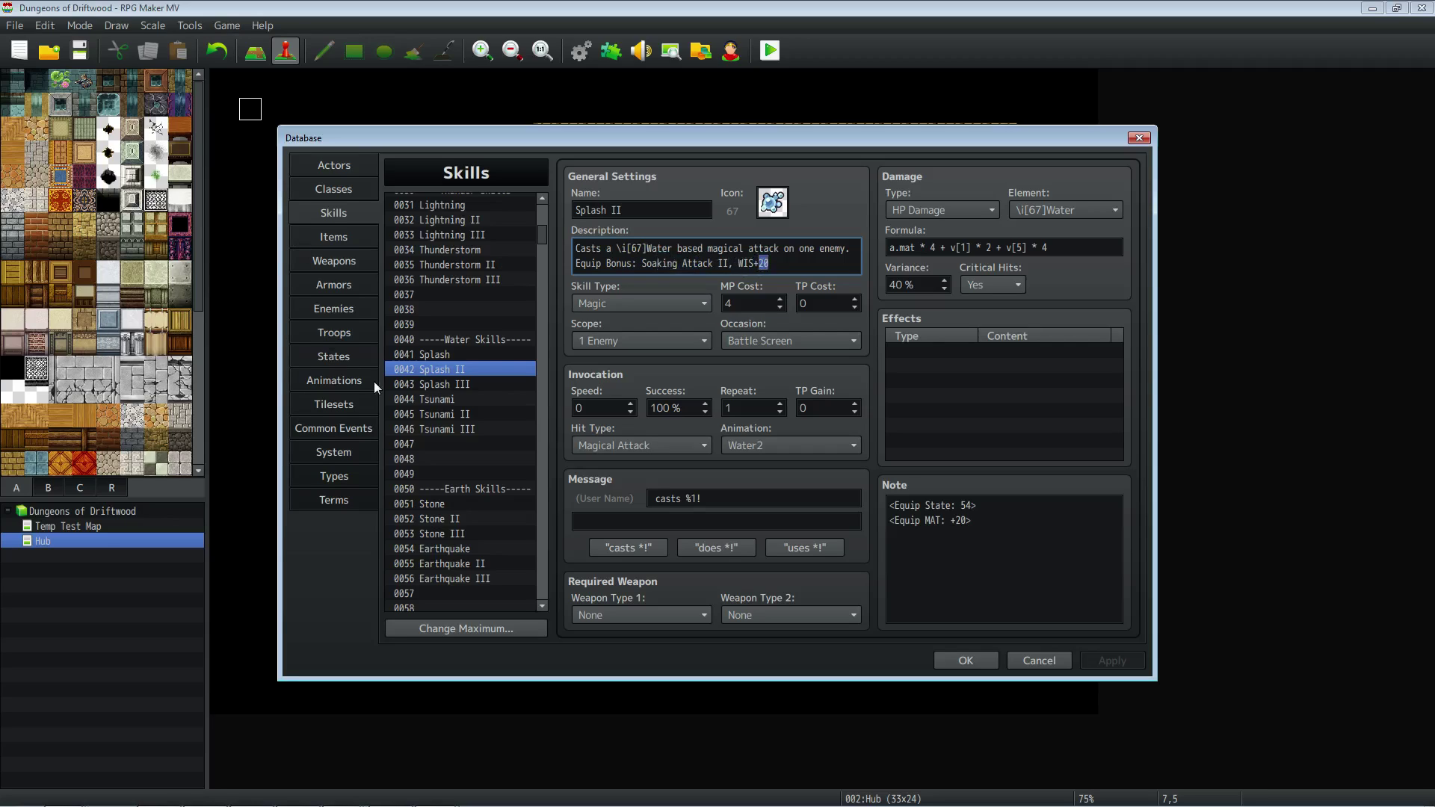
Examine the settings and traits of the Fascination, Sleep, Regen, Refresh and Regain states.
click(350, 358)
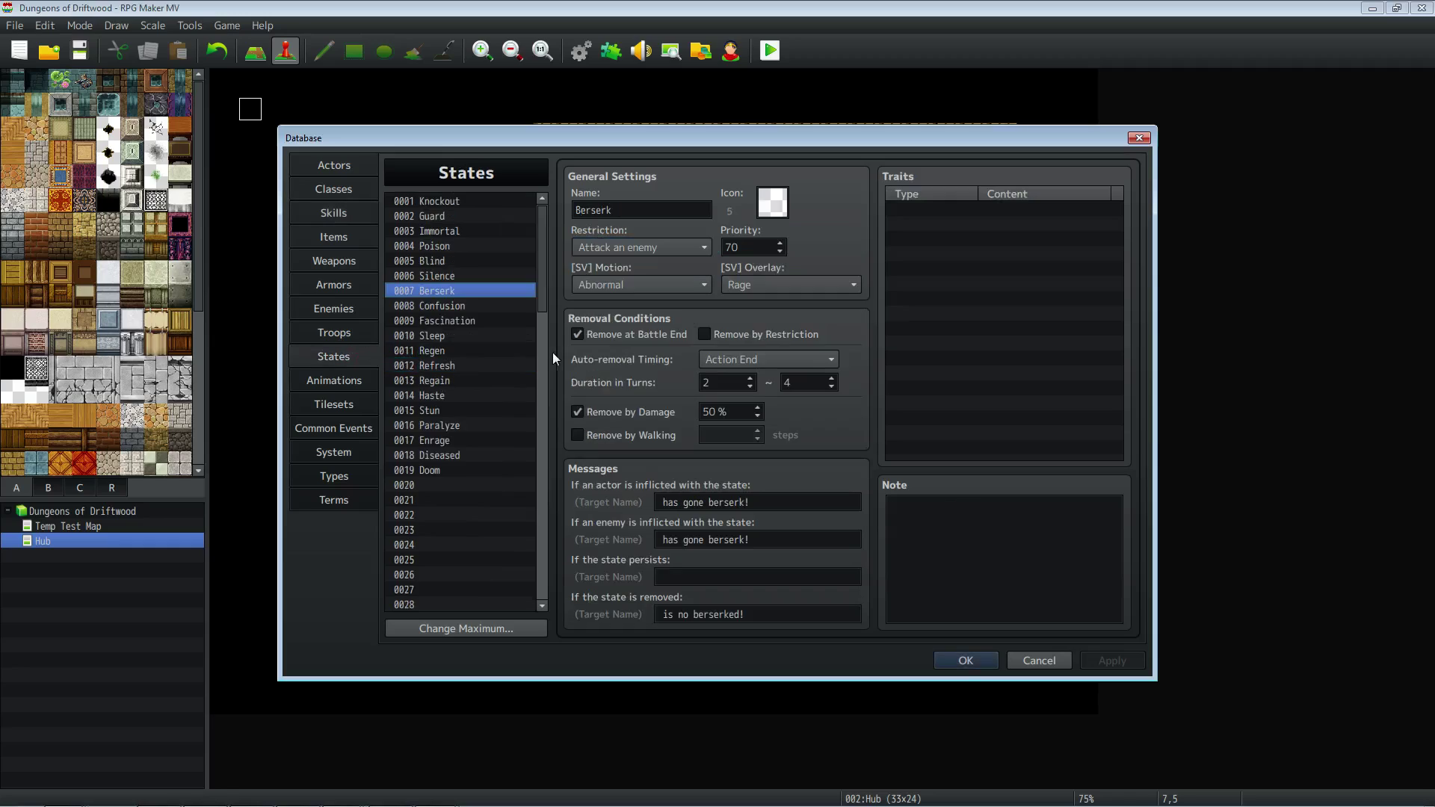
scroll(460, 329, down, 1)
scroll(460, 329, up, 1)
click(446, 322)
click(446, 336)
click(447, 350)
click(451, 367)
click(450, 382)
click(451, 367)
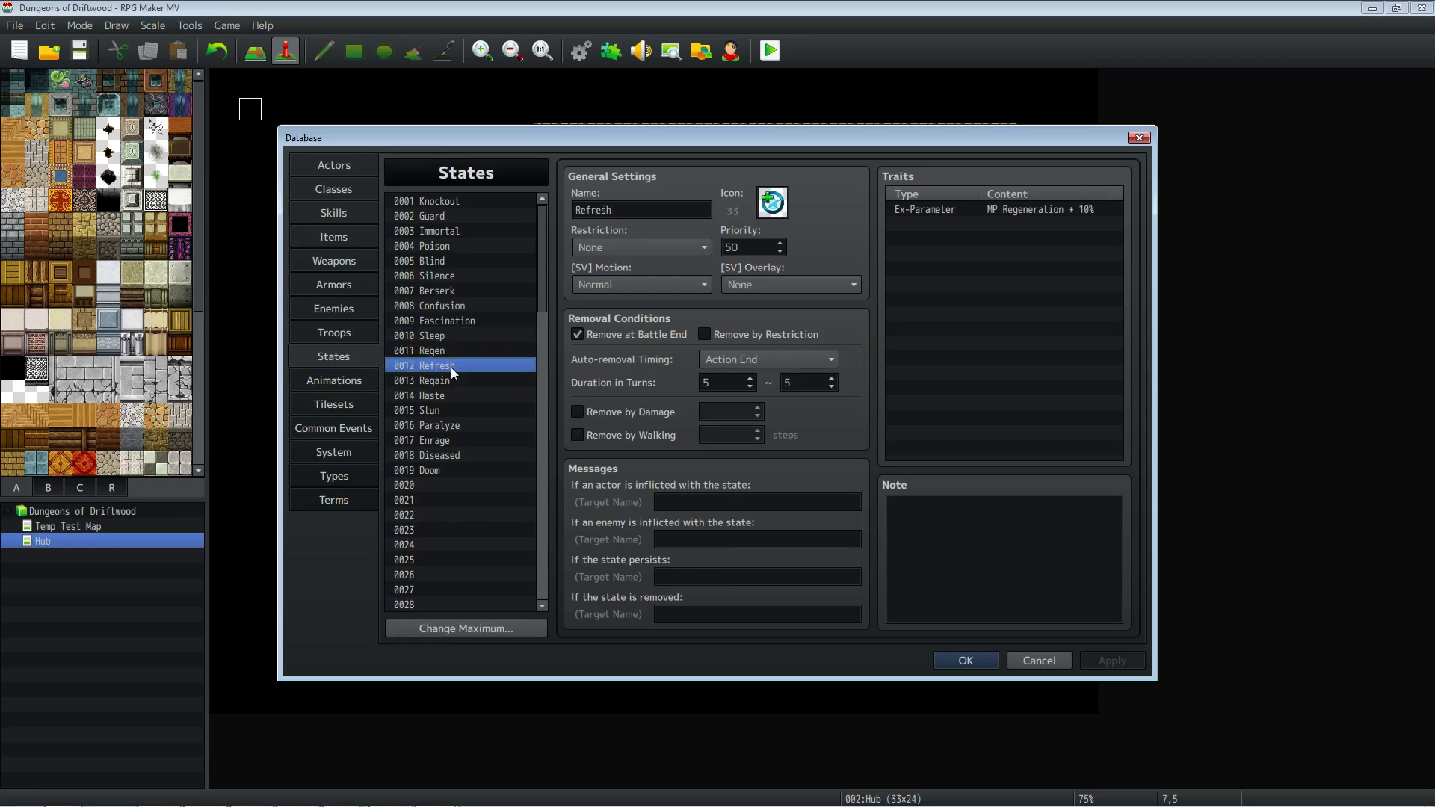
click(451, 382)
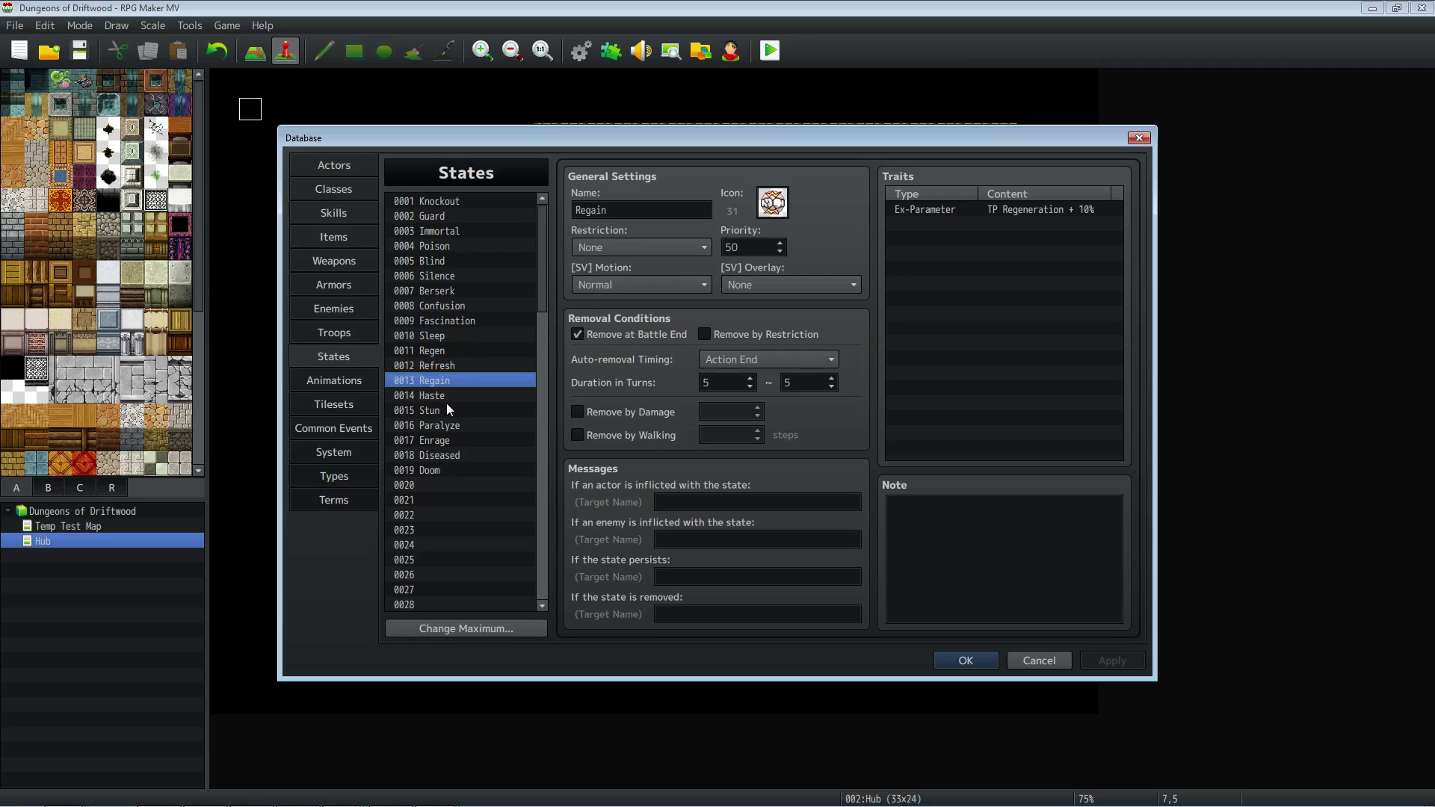
Examine the Haste state's Agility and Attack Speed traits and its ATB and CTB note tags.
click(446, 396)
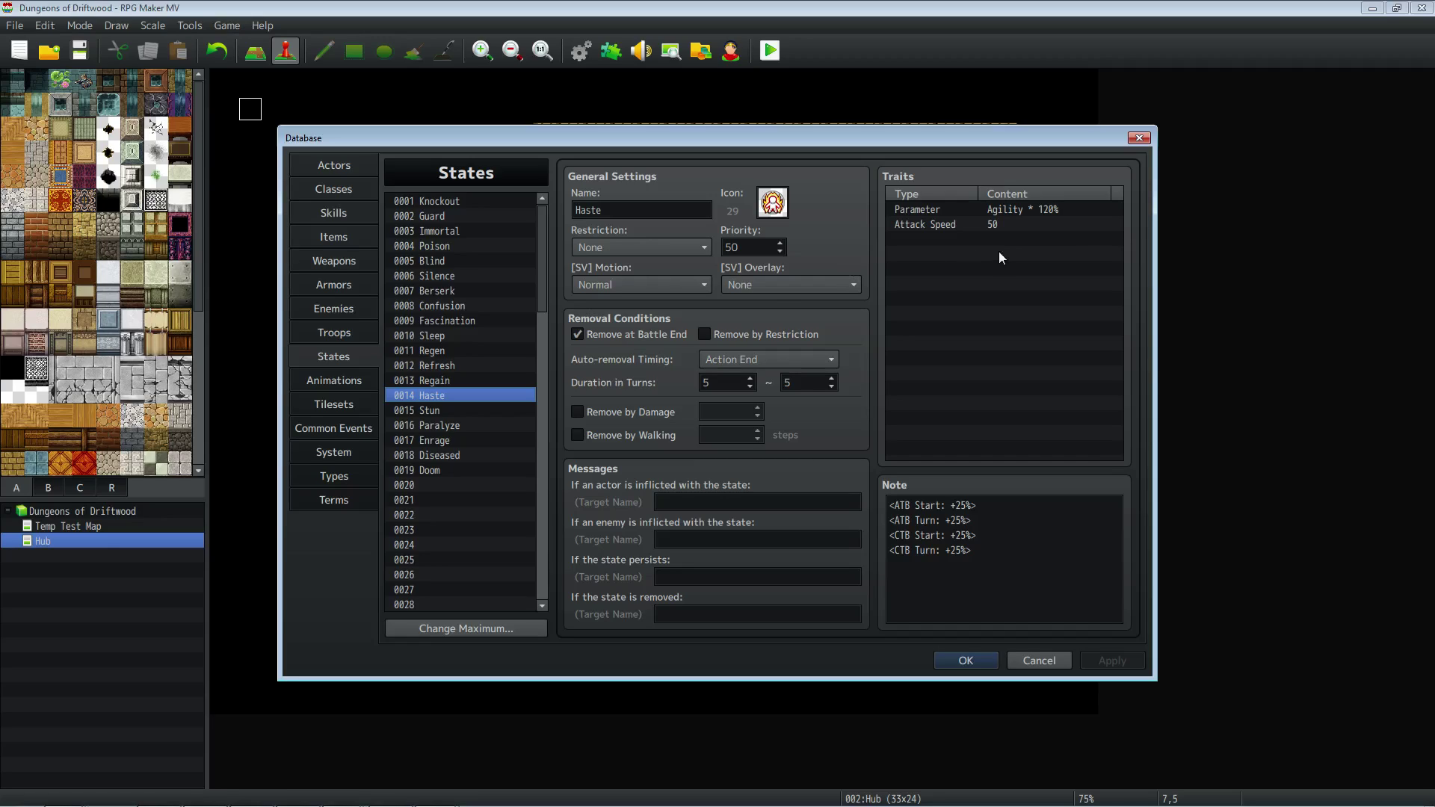
click(1024, 210)
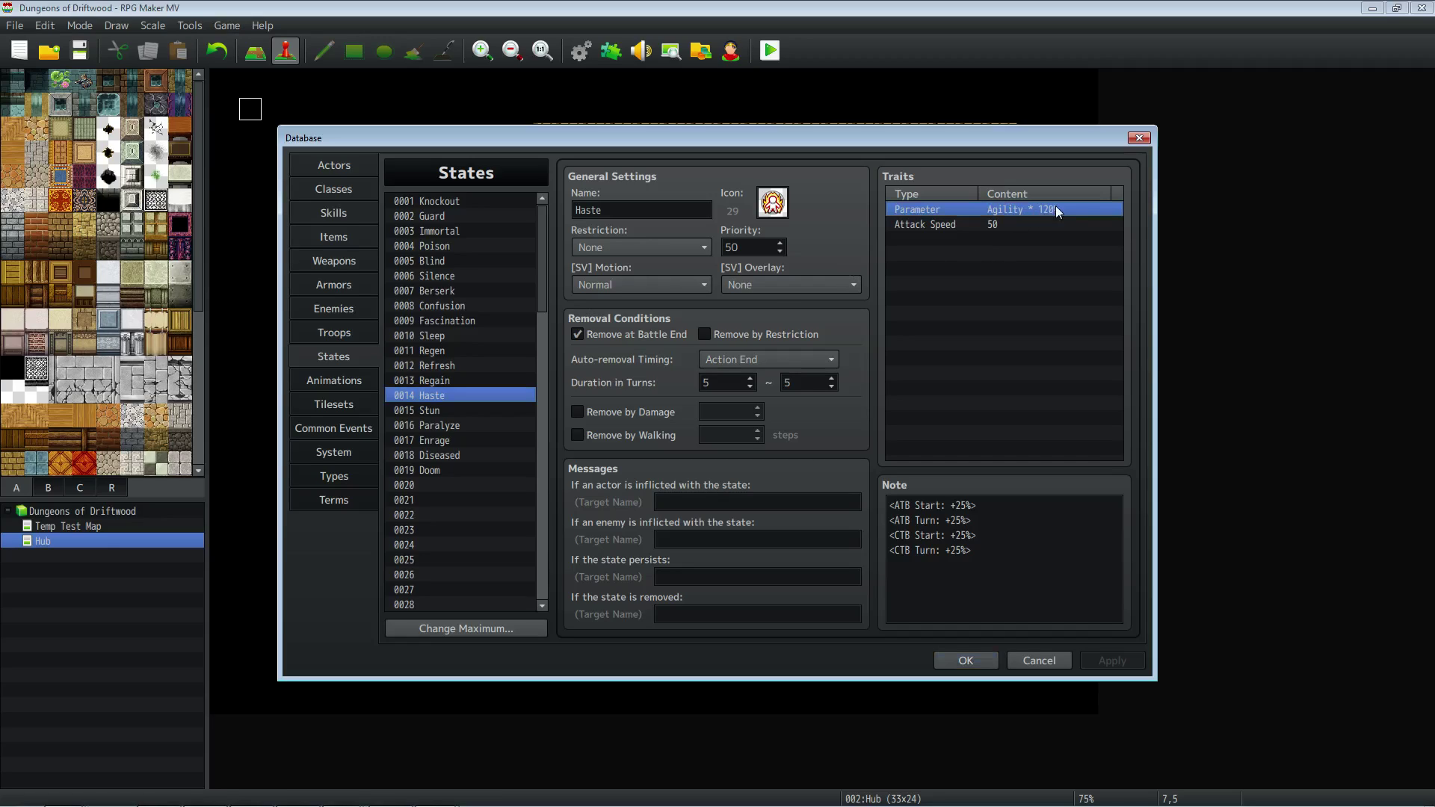
click(991, 224)
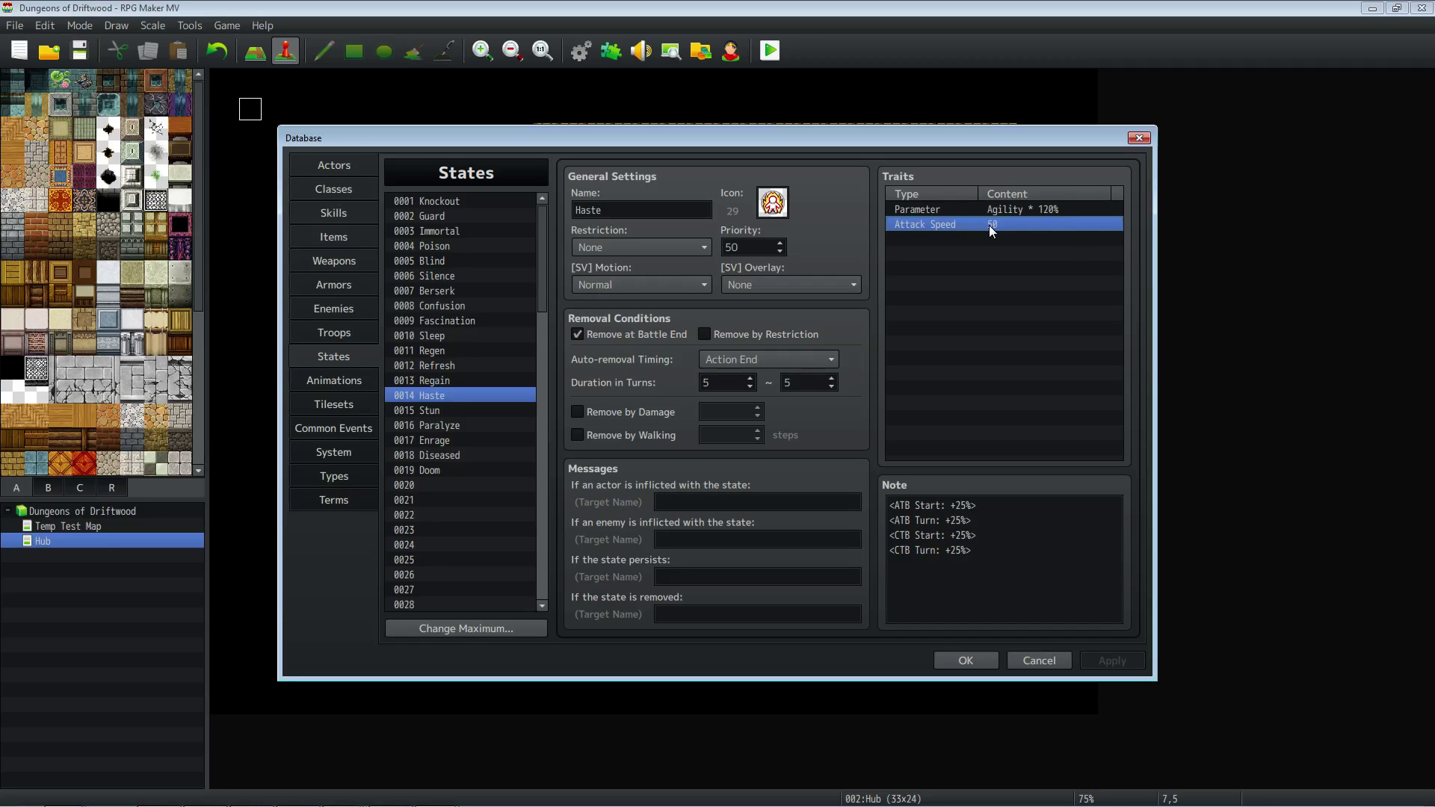
click(1012, 517)
drag(1012, 517, 782, 486)
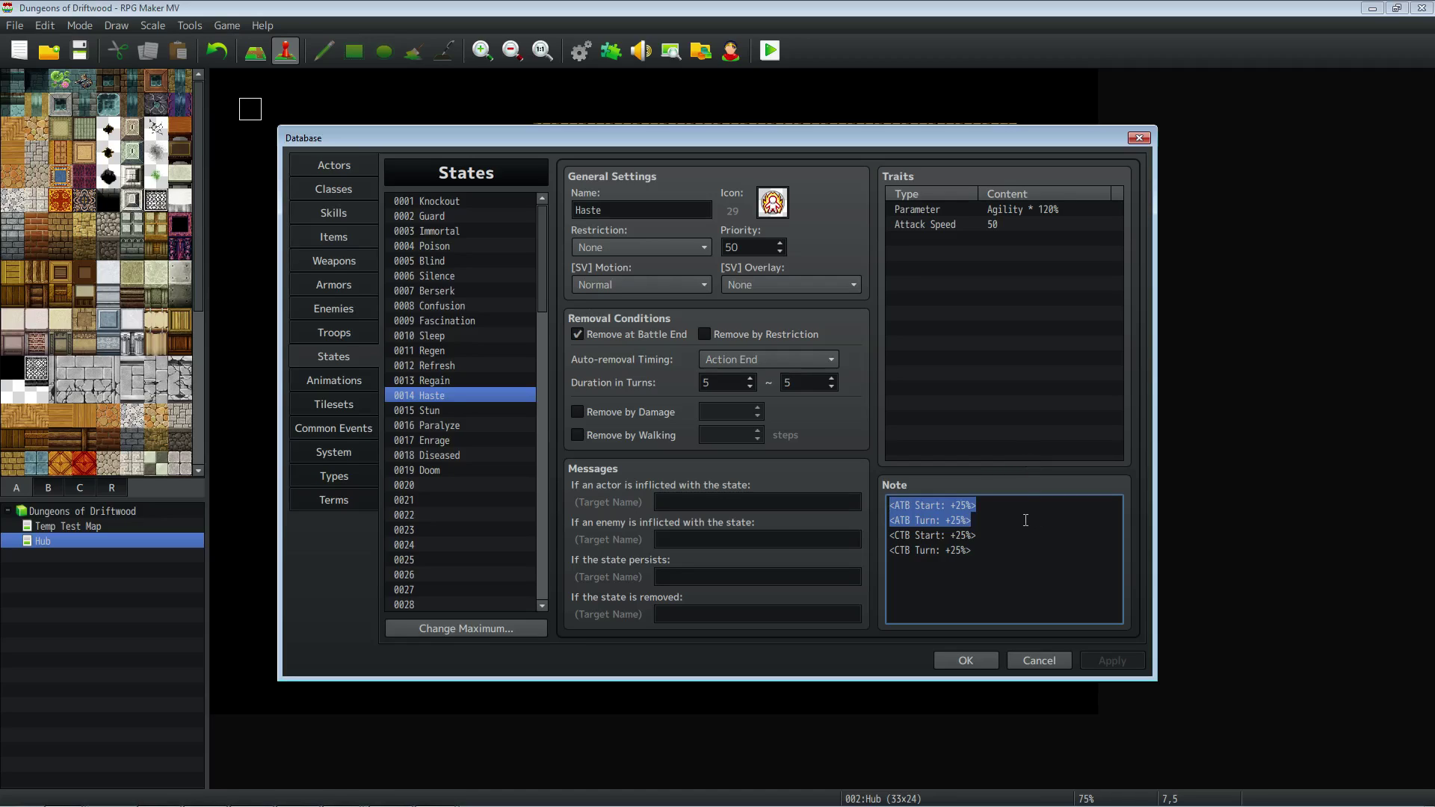
drag(972, 554, 885, 532)
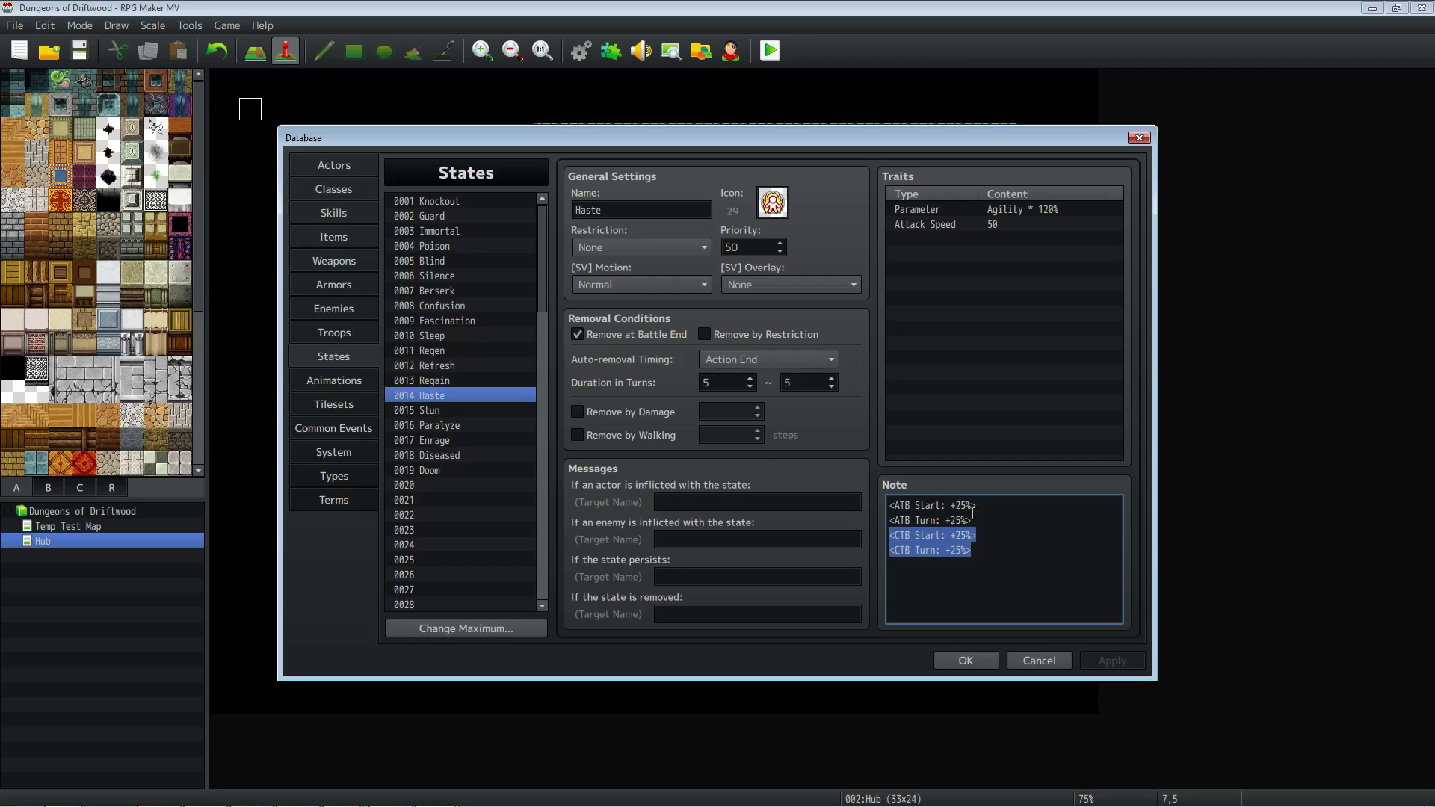
drag(974, 552, 847, 531)
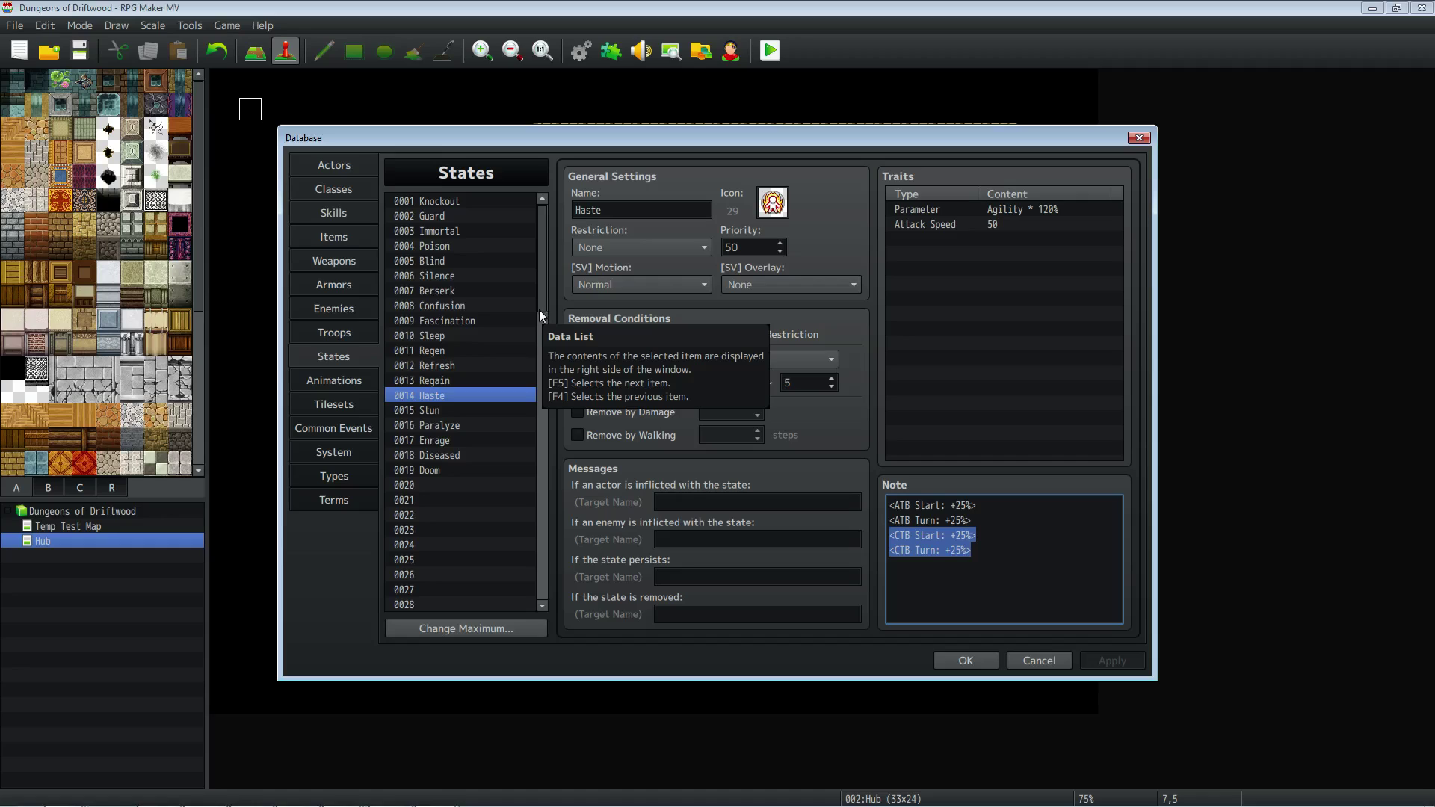
Examine the removal conditions of the Stun and Paralyze states, including Remove by Damage.
scroll(540, 309, down, 1)
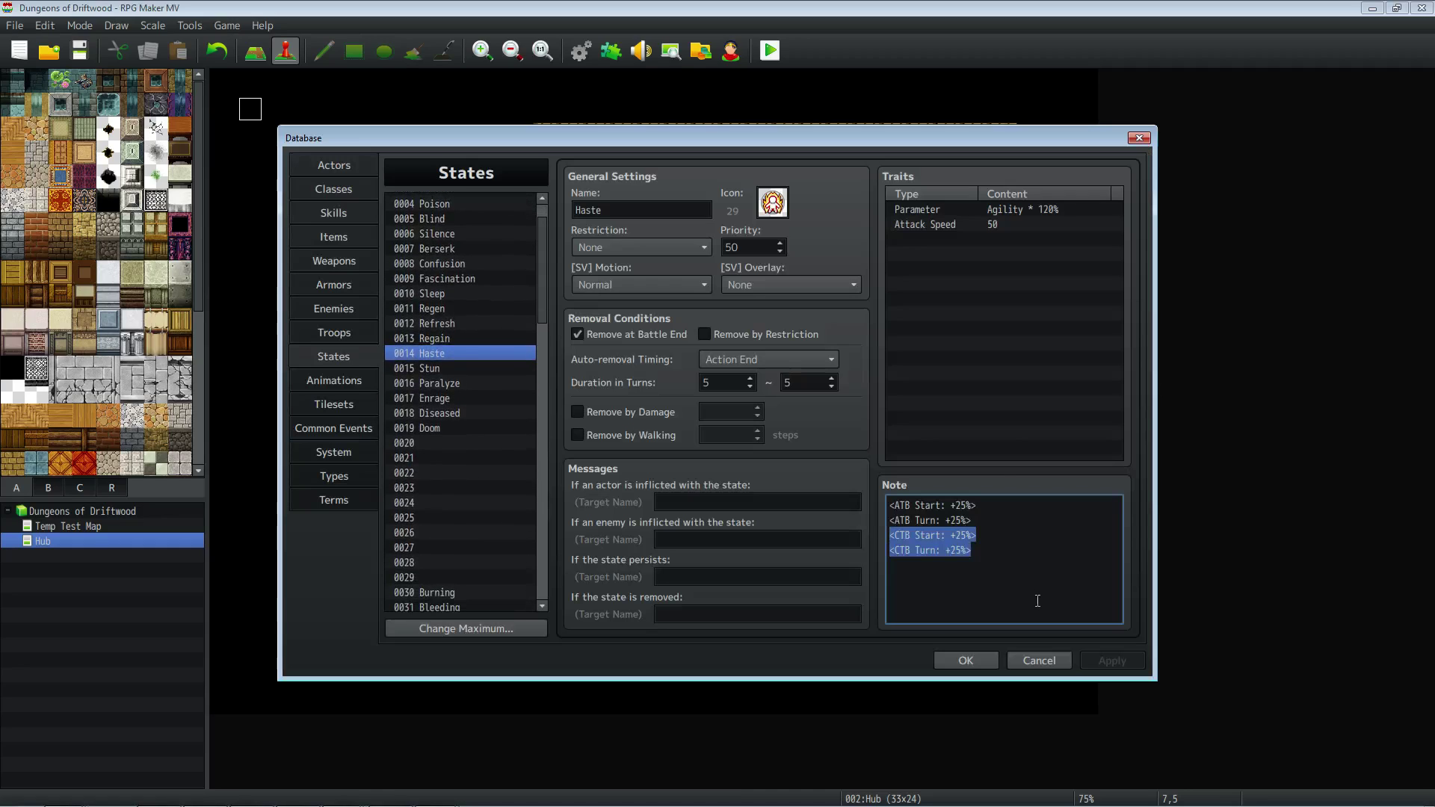
click(438, 369)
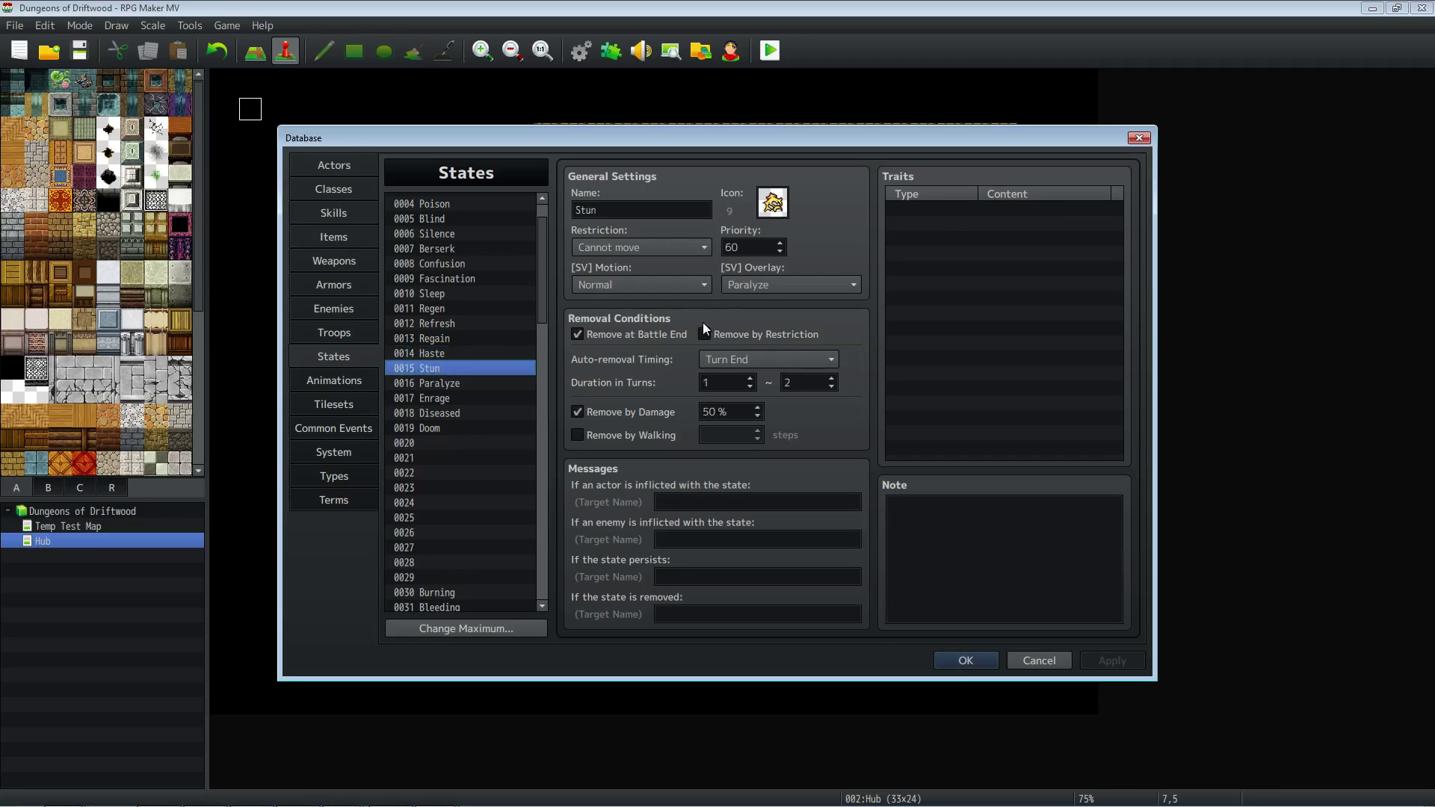
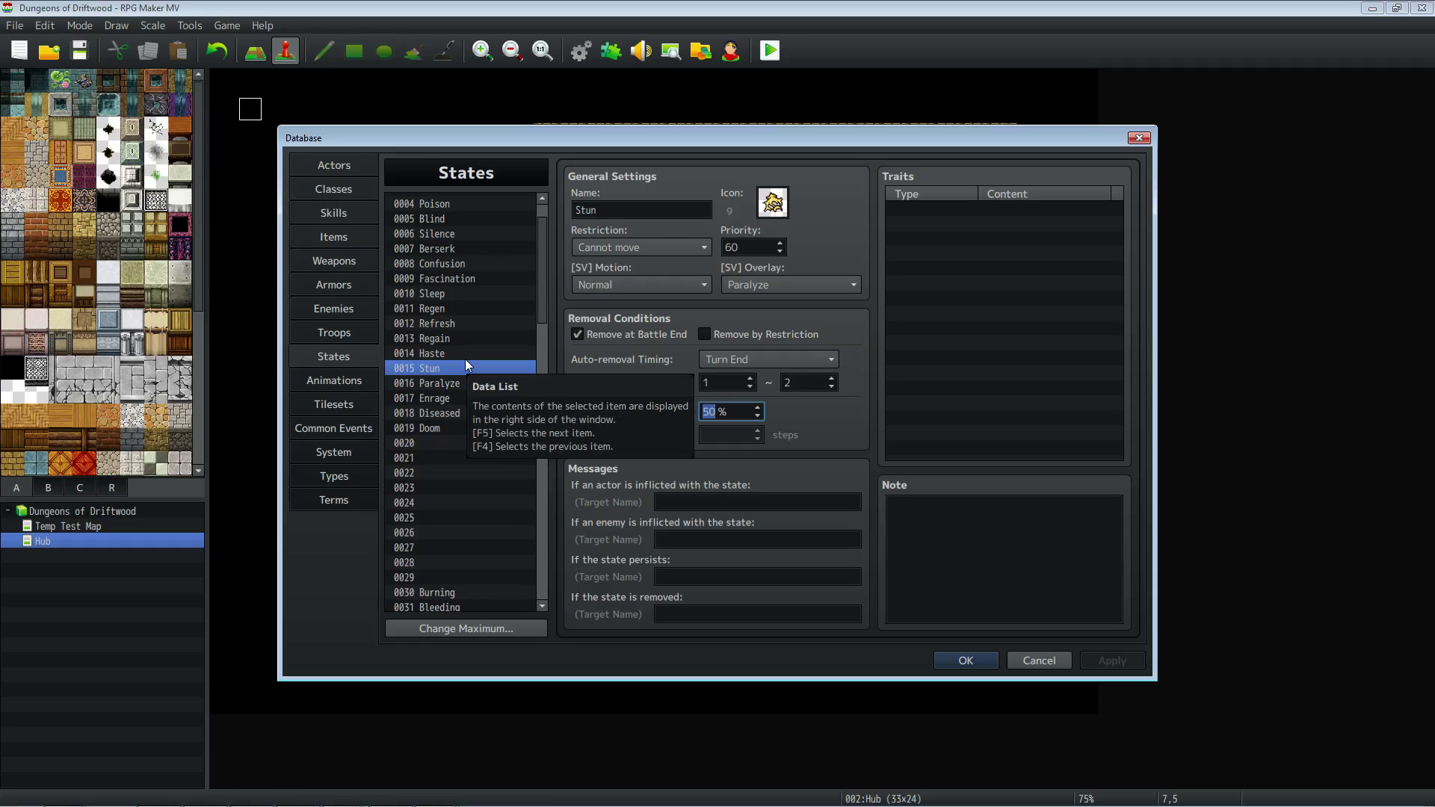
click(478, 385)
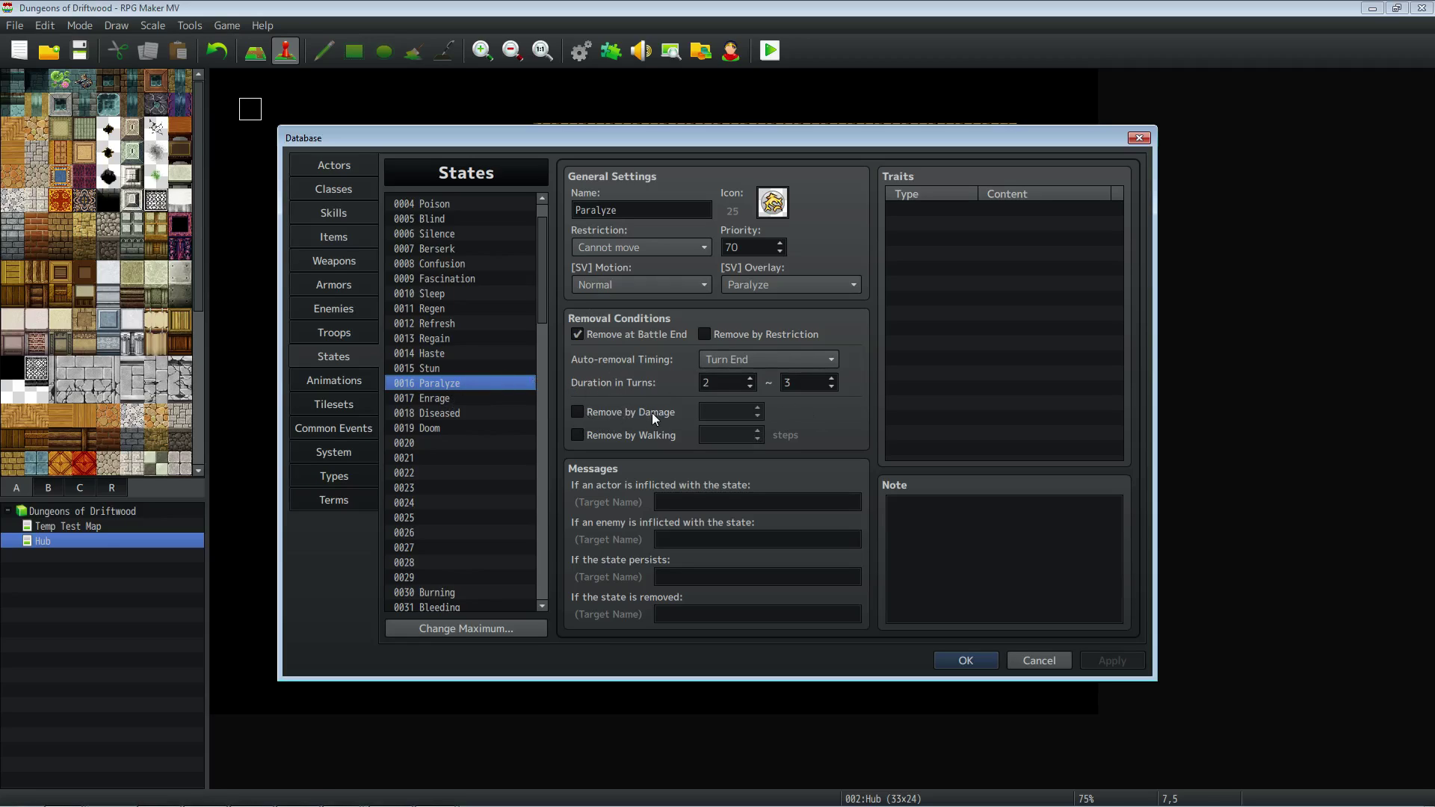
mouse_move(645, 411)
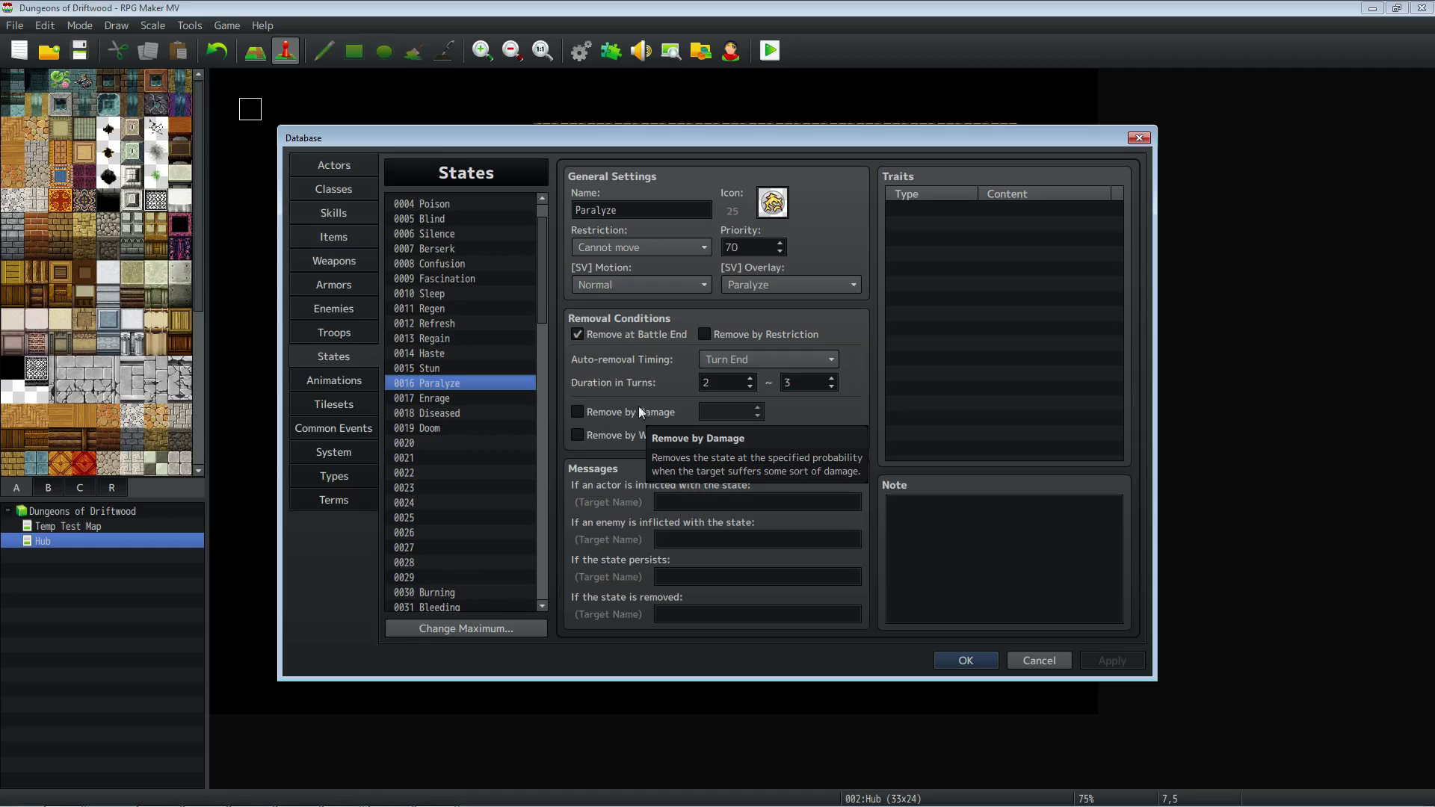
Examine the parameter traits of the Enrage and Diseased states and the duration in turns of Diseased.
click(459, 399)
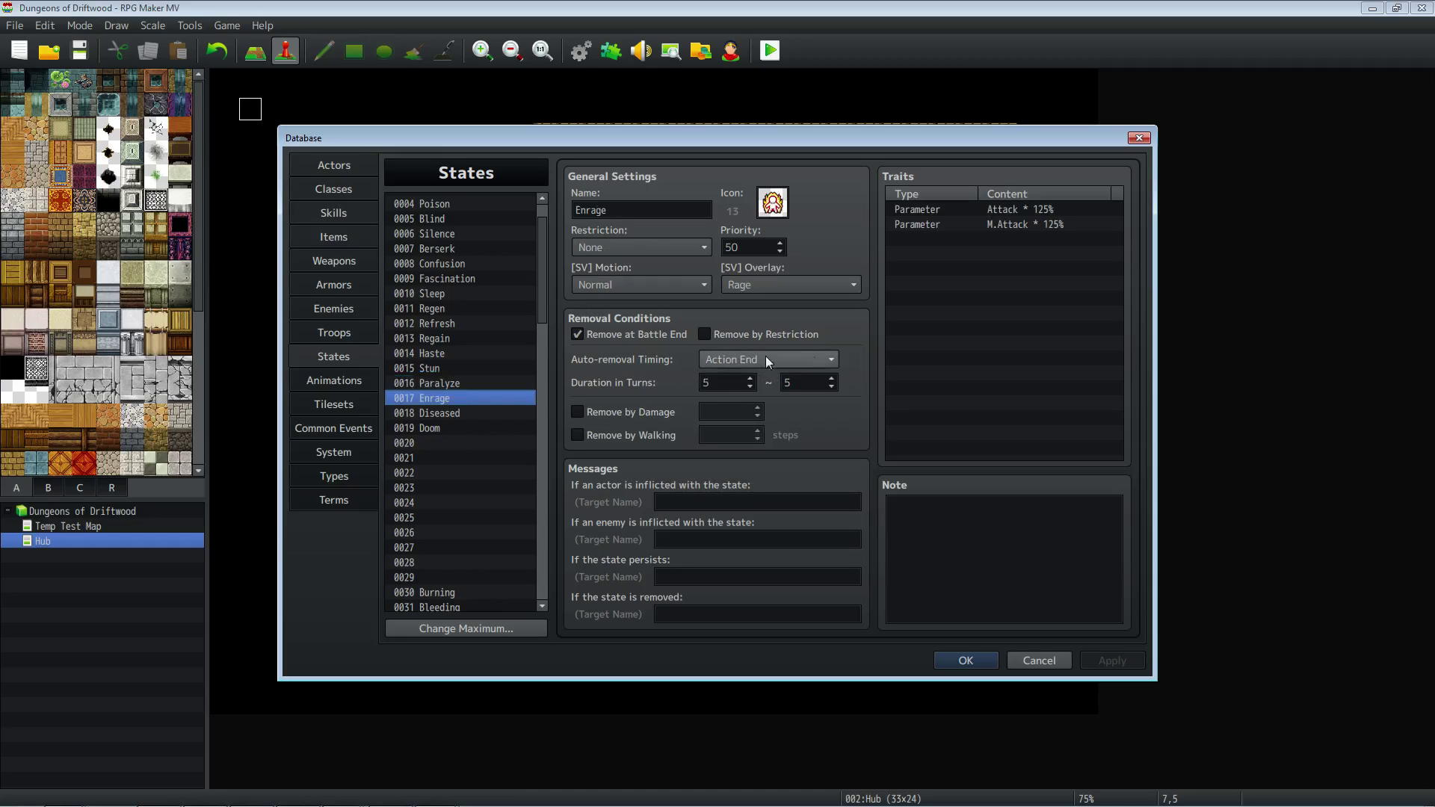
click(1040, 223)
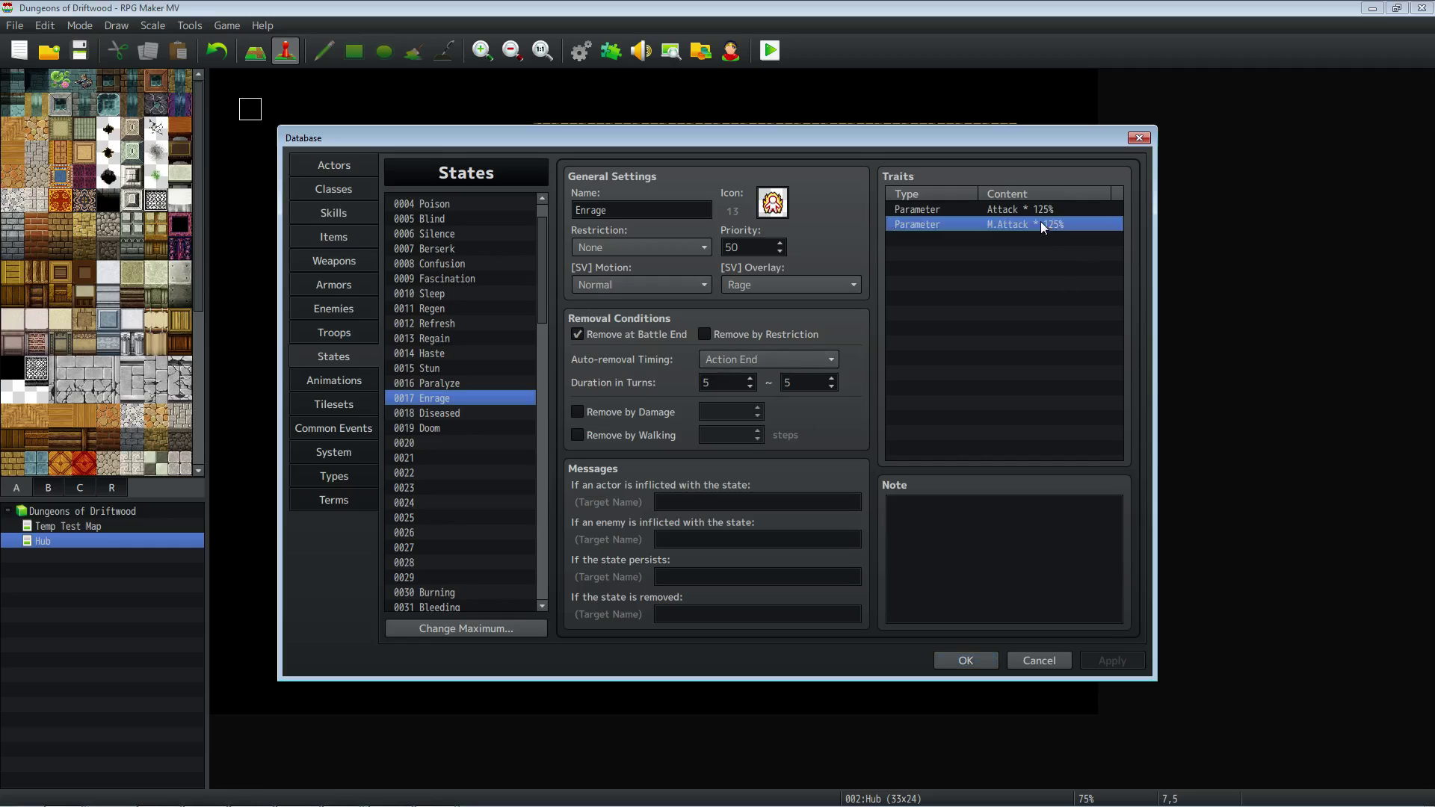
click(1039, 211)
click(452, 413)
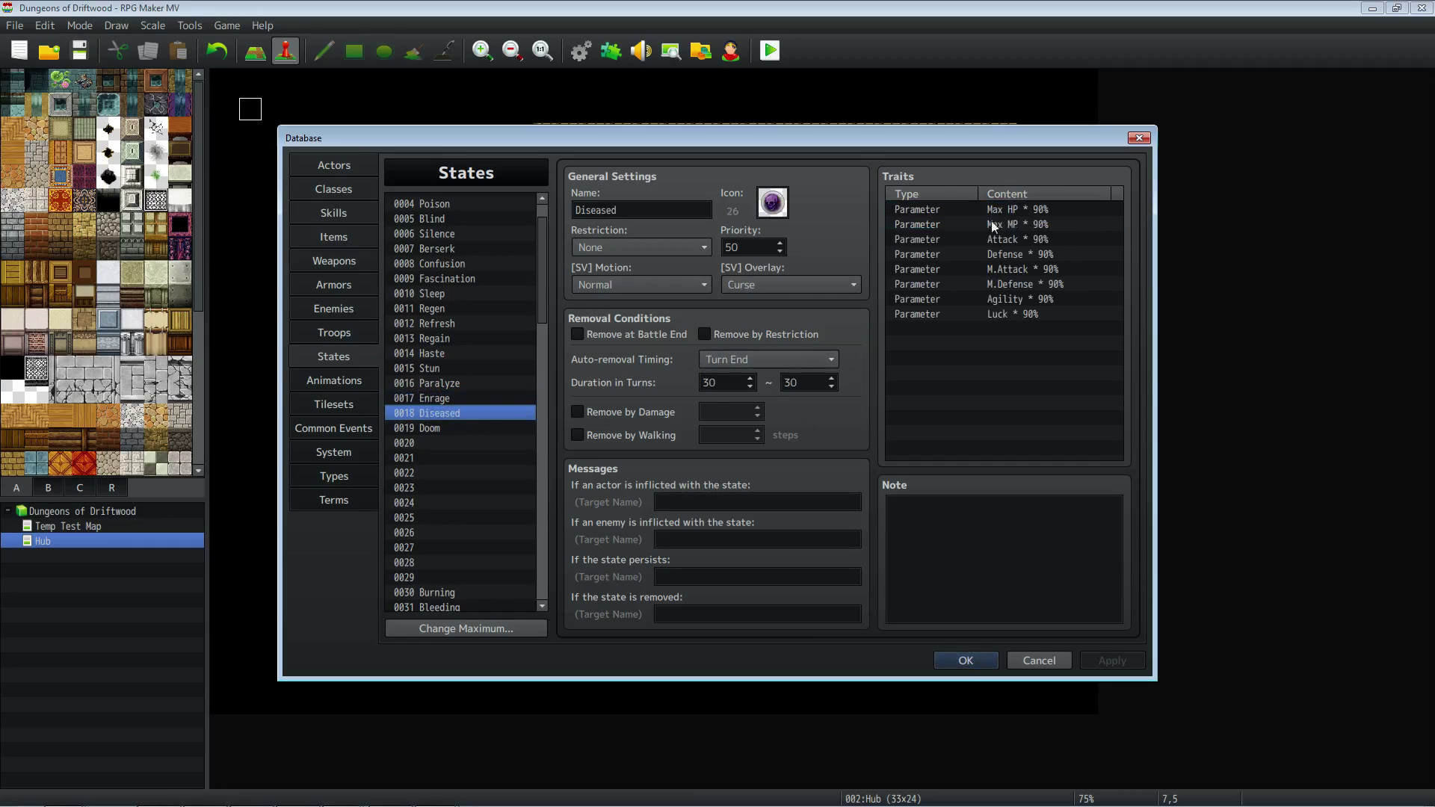
click(976, 225)
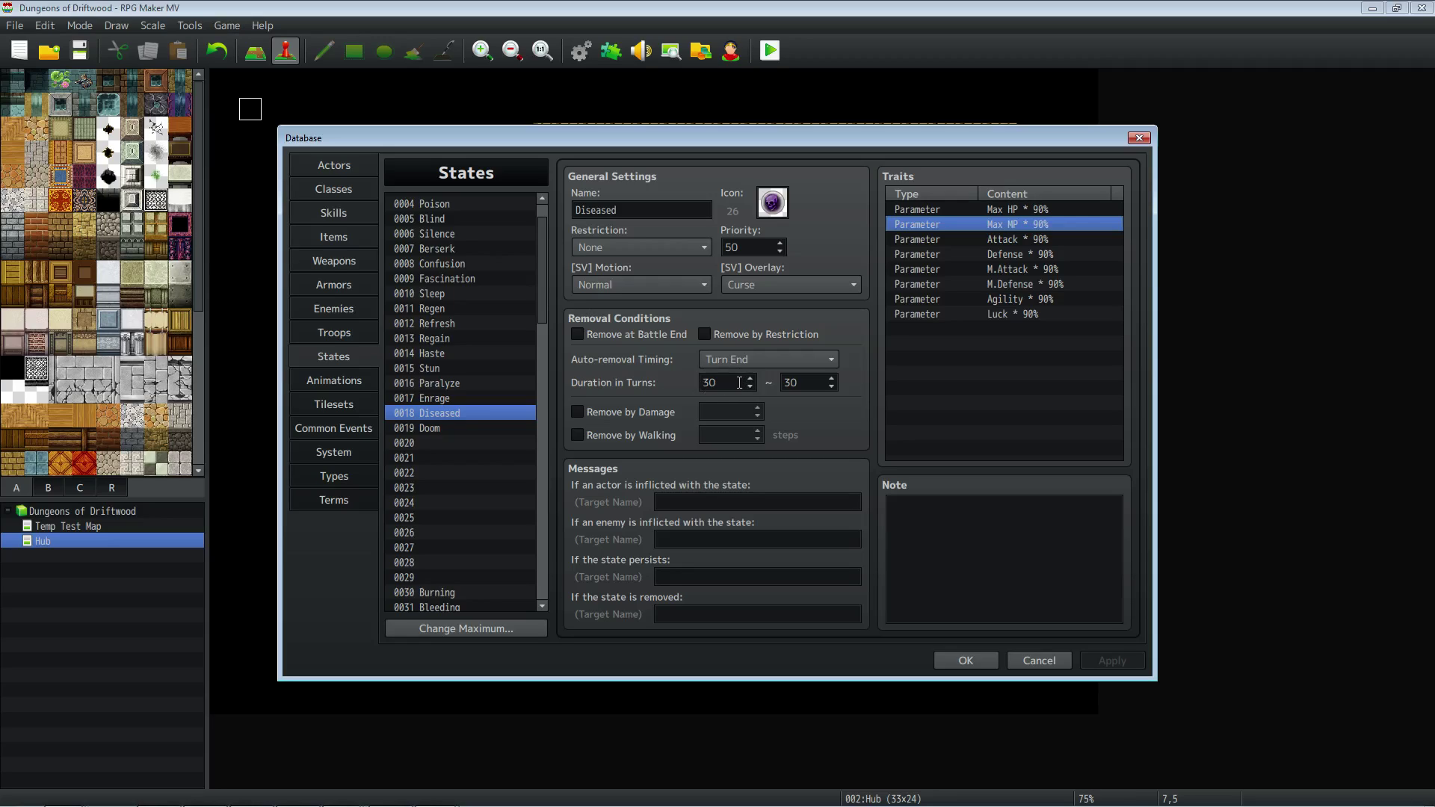
mouse_move(739, 383)
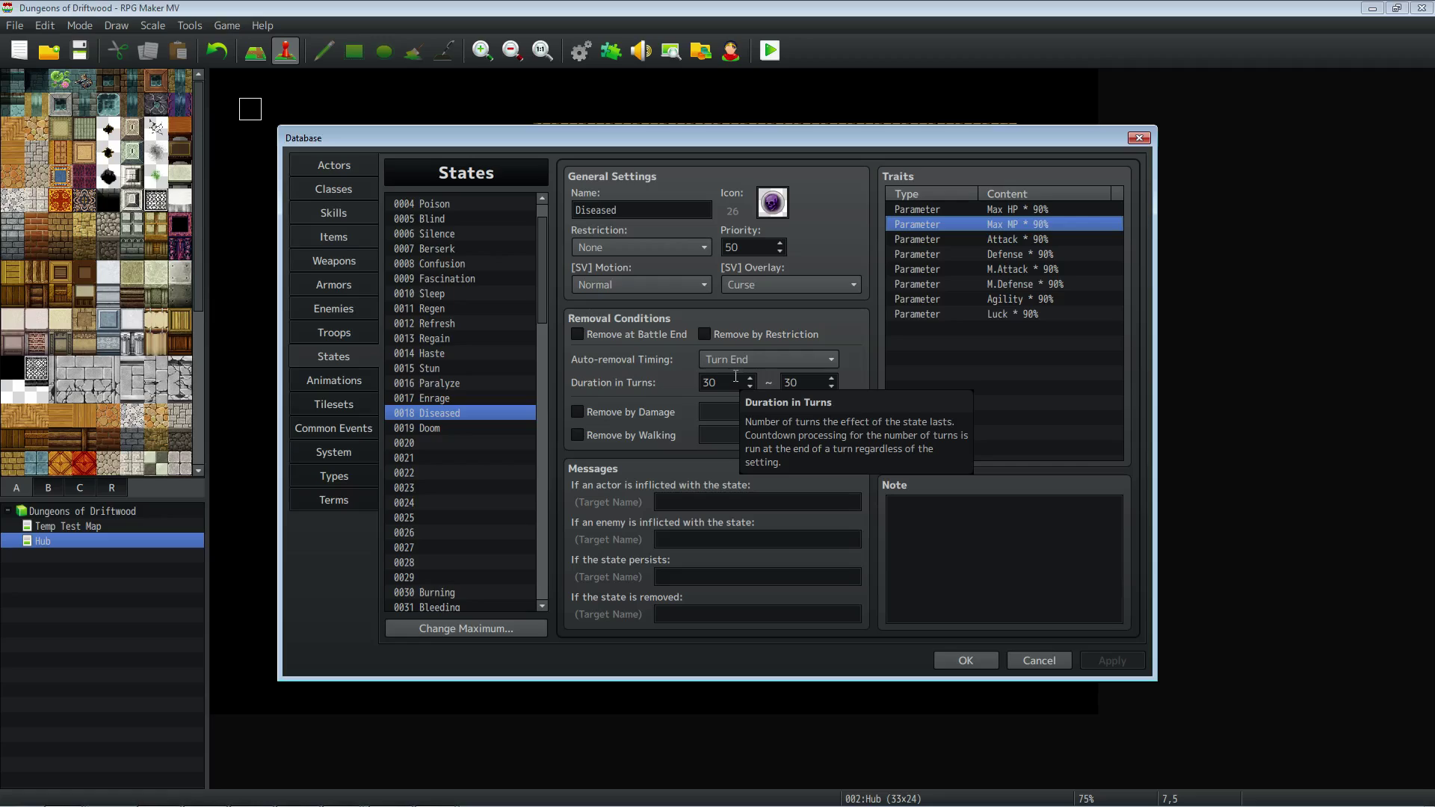
Examine the Doom state's HP Regeneration trait and general settings.
click(460, 428)
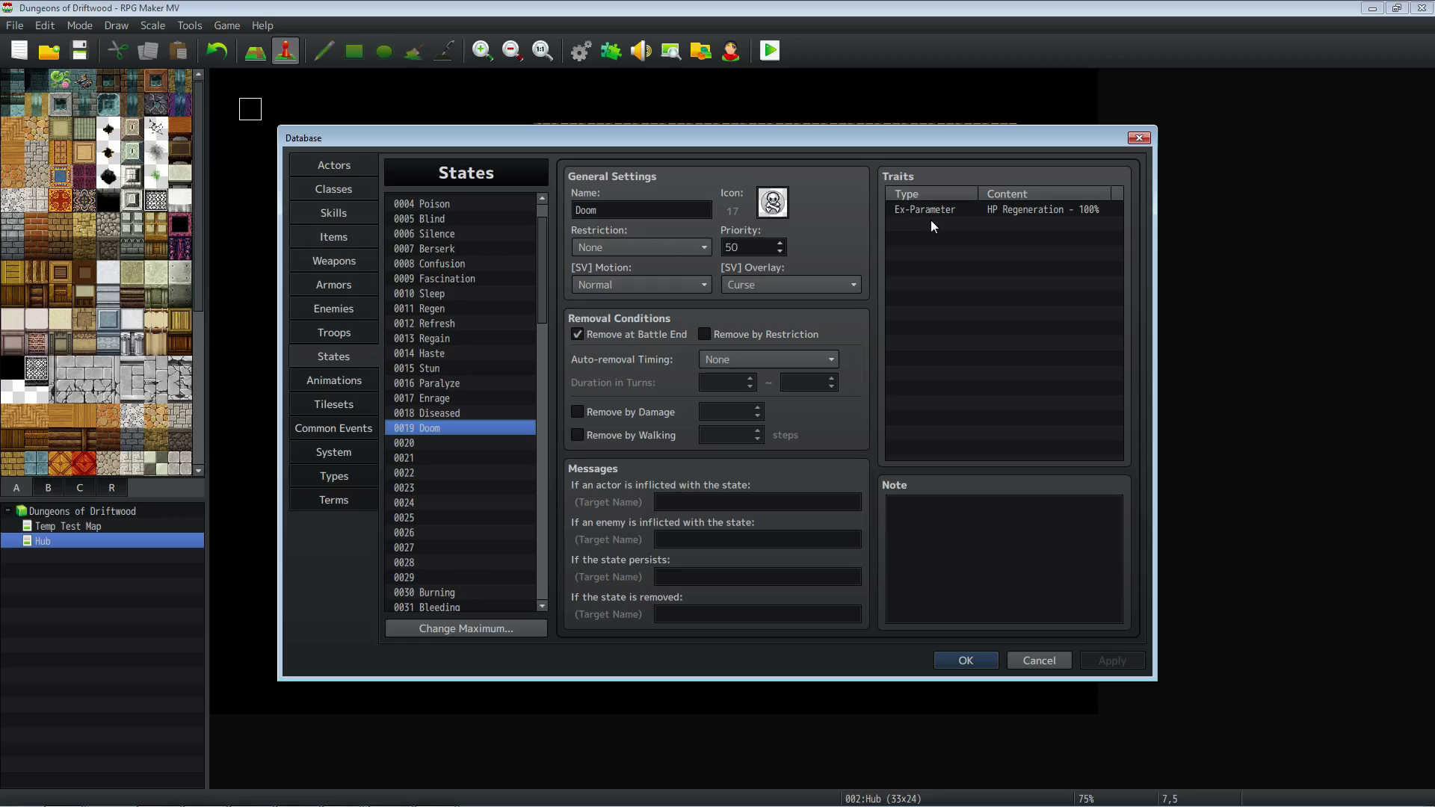
click(979, 209)
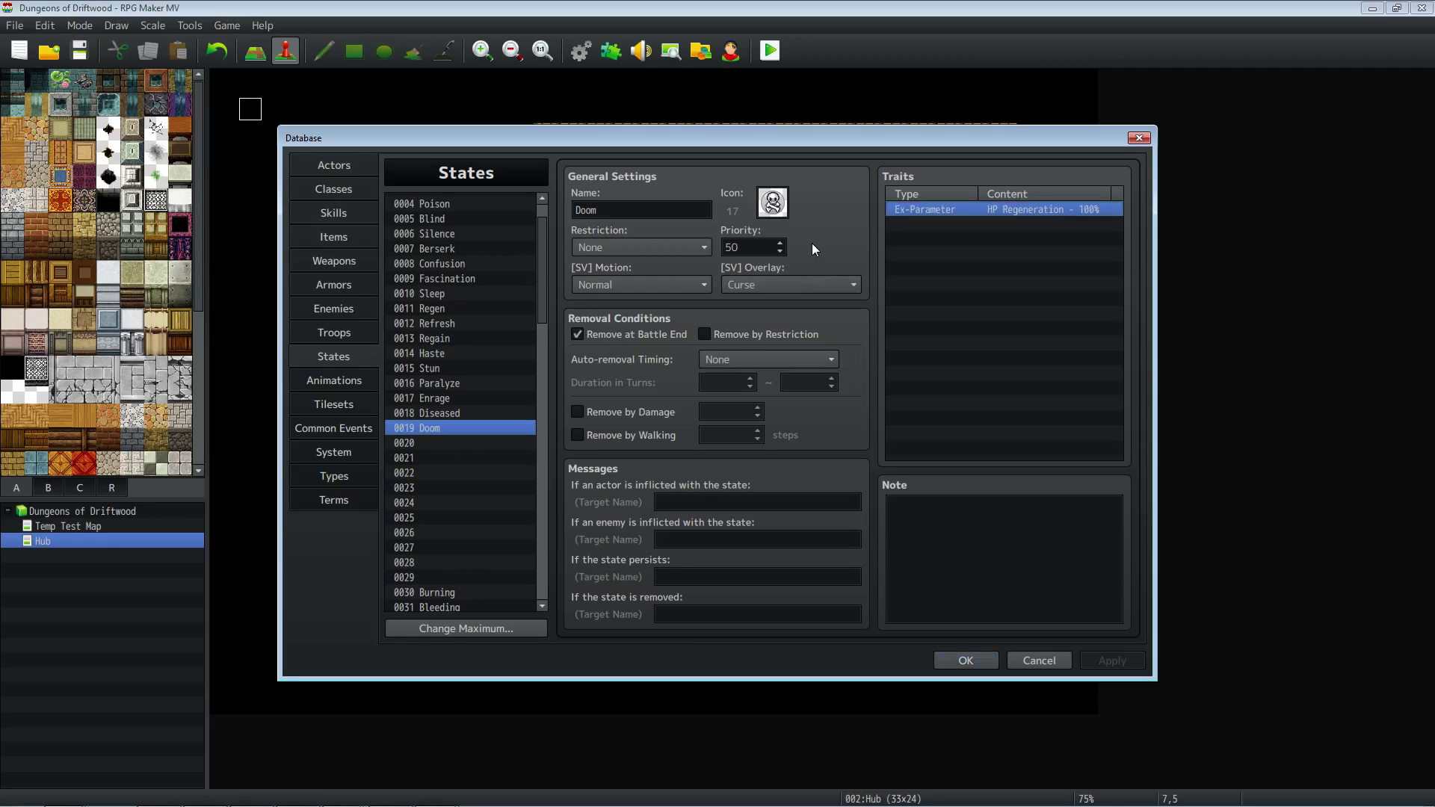
scroll(480, 455, down, 4)
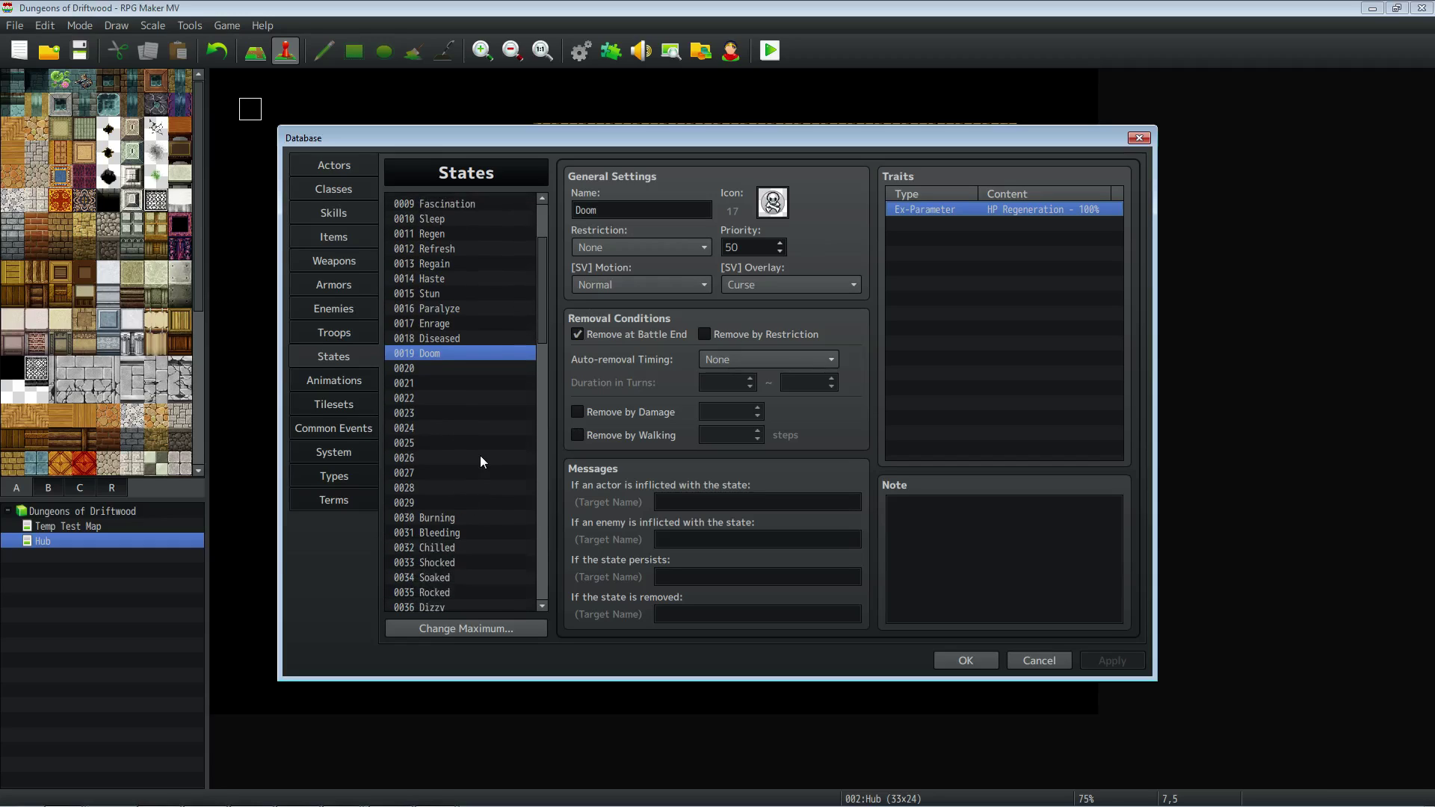
click(447, 263)
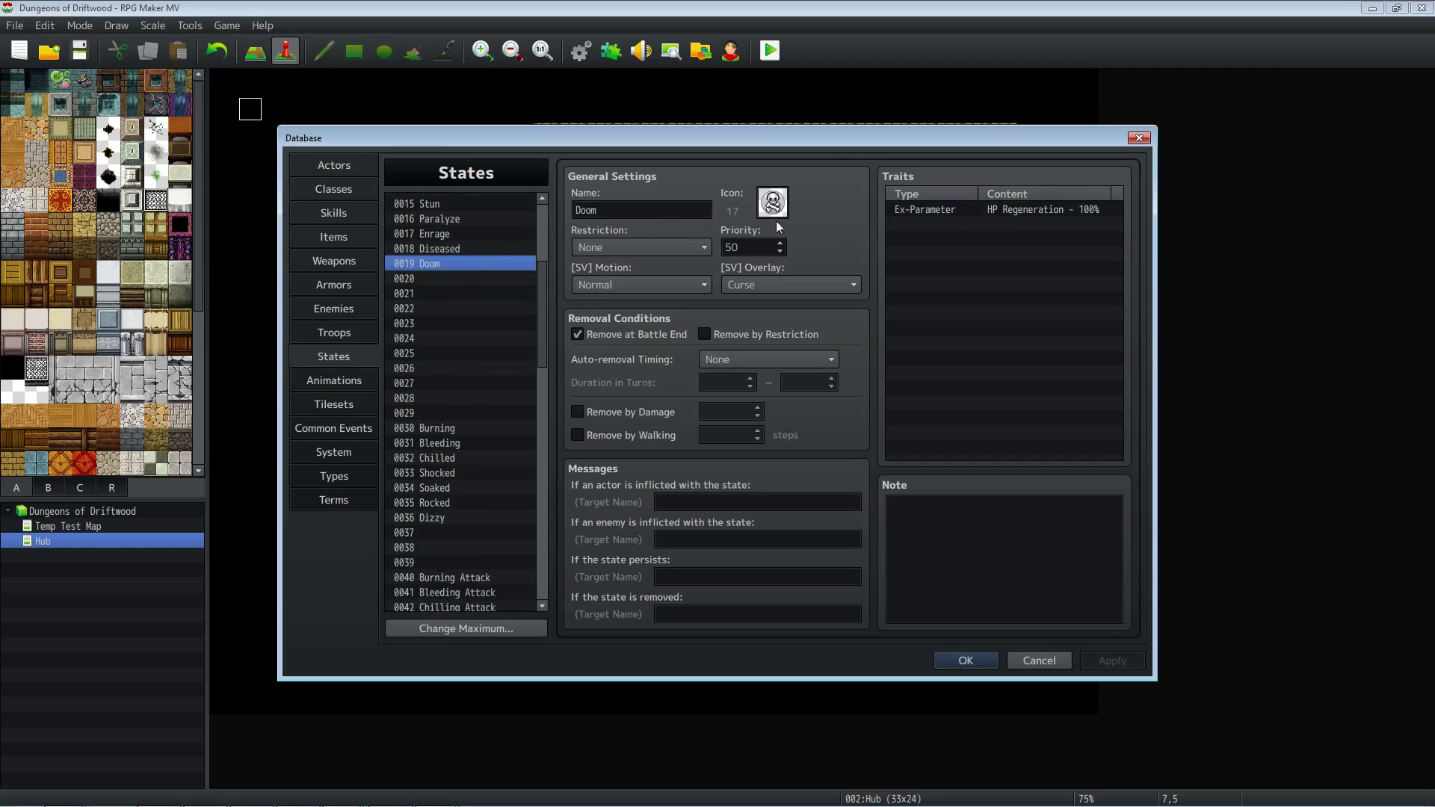
Set the Burning state's HP Regeneration trait to -3%.
scroll(504, 337, down, 2)
click(456, 357)
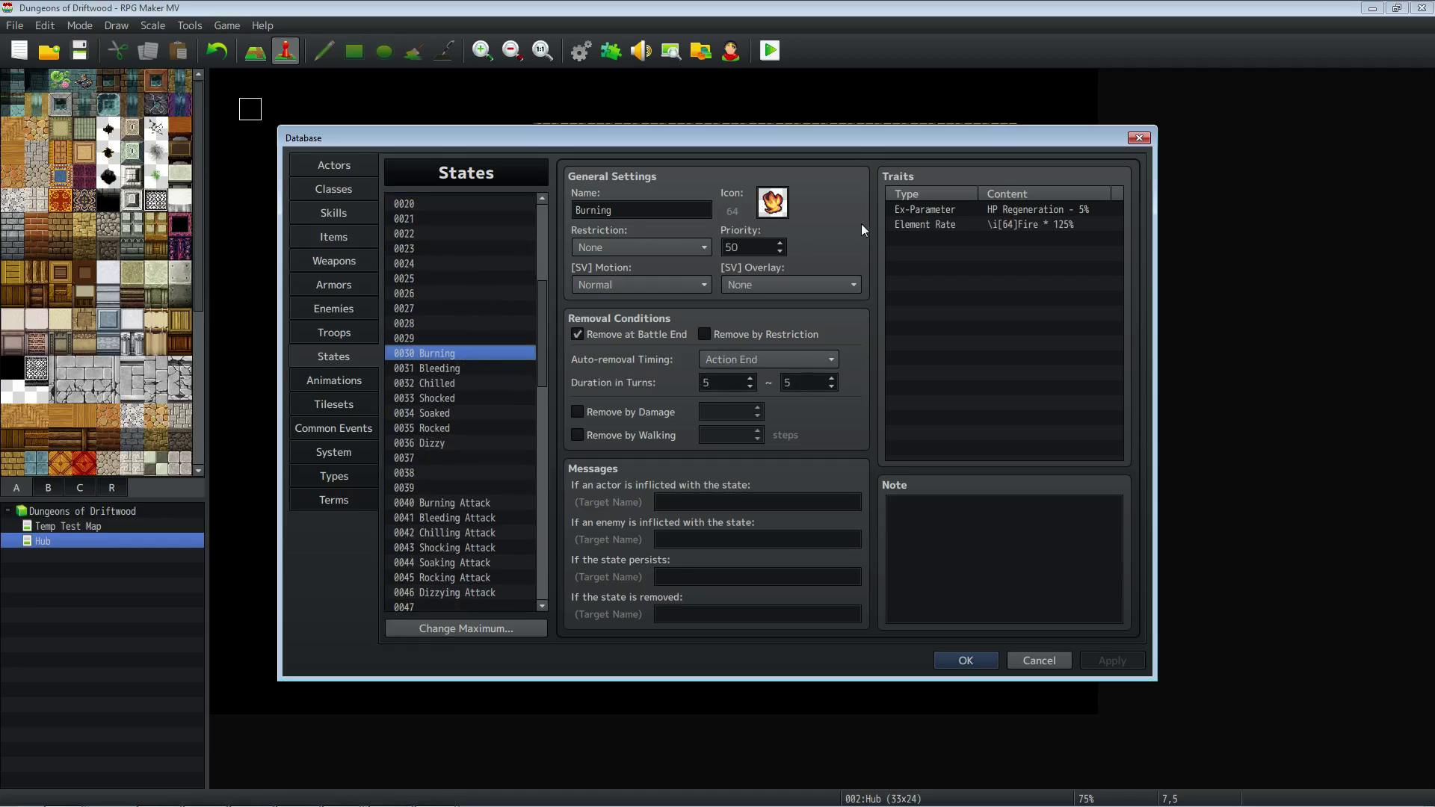
click(1020, 209)
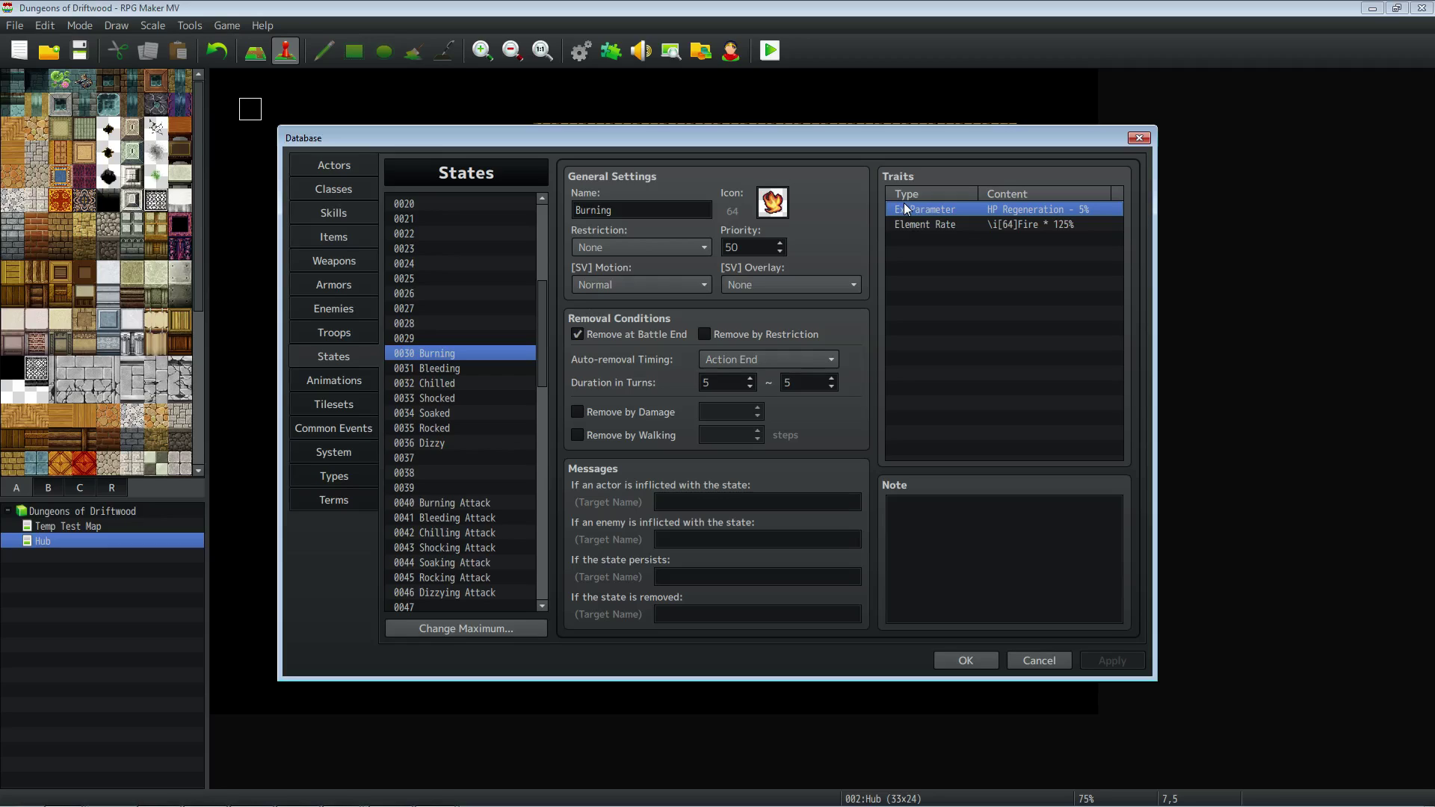
double_click(1069, 208)
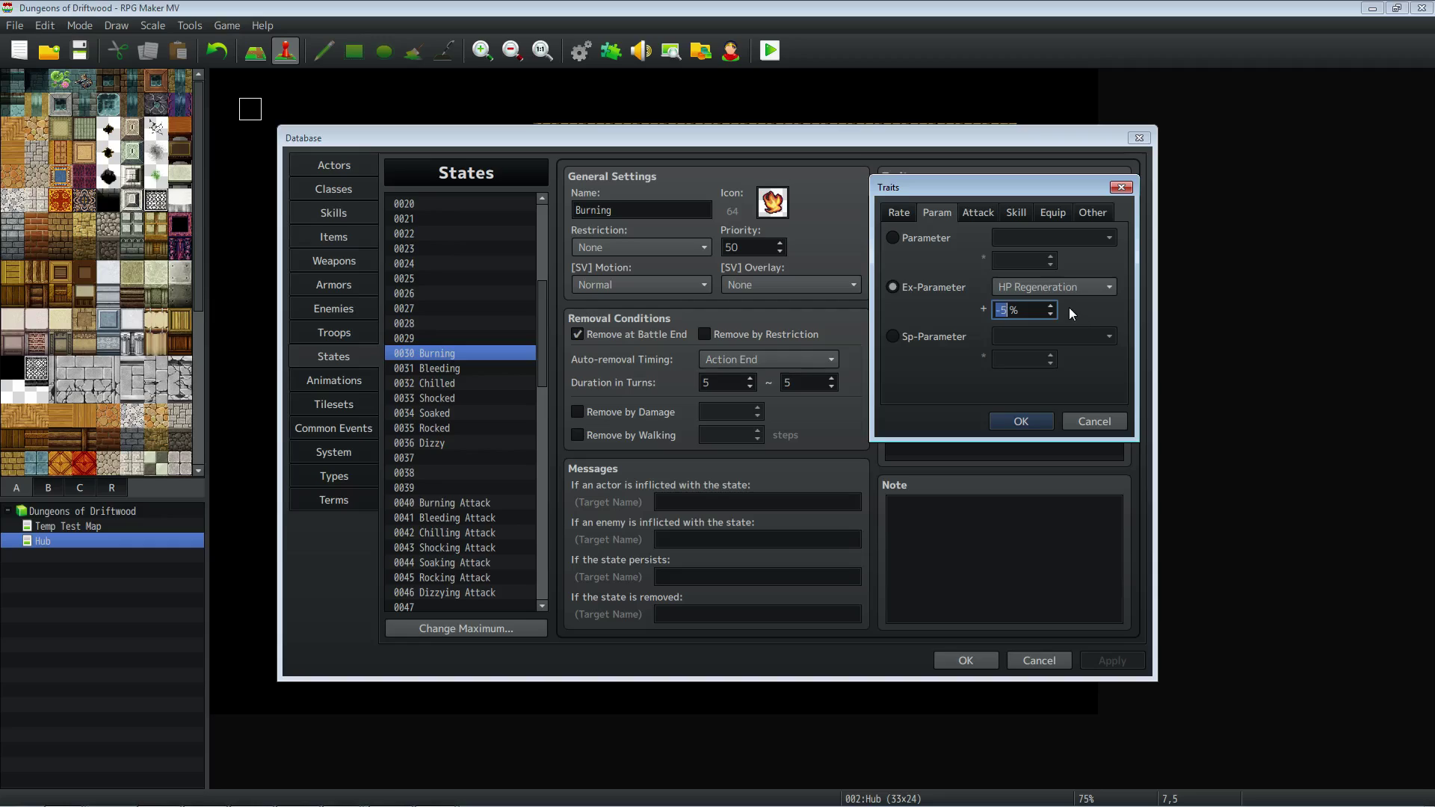
scroll(1035, 310, up, 1)
click(1017, 425)
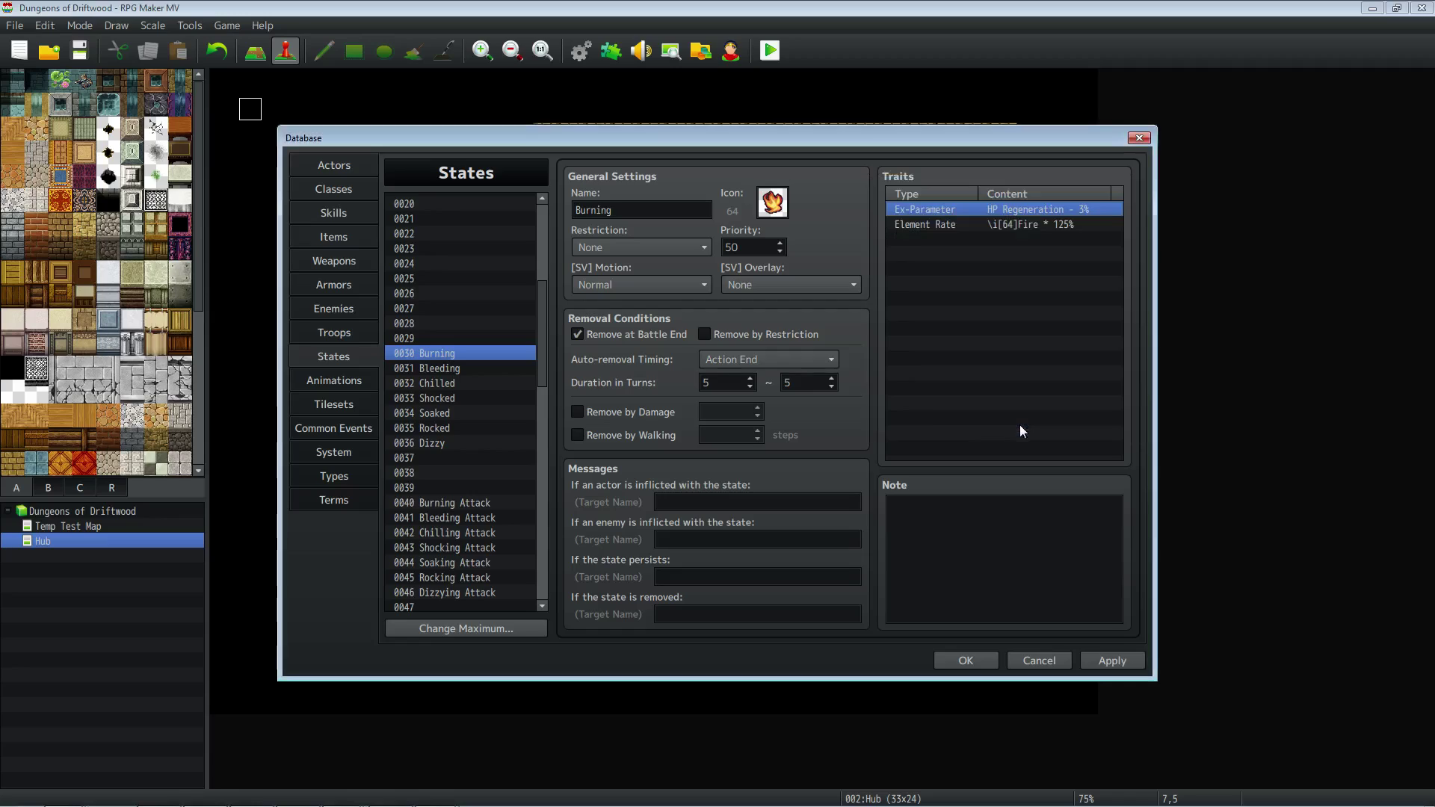
Set the Bleeding state's HP Regeneration trait to -5%.
click(470, 368)
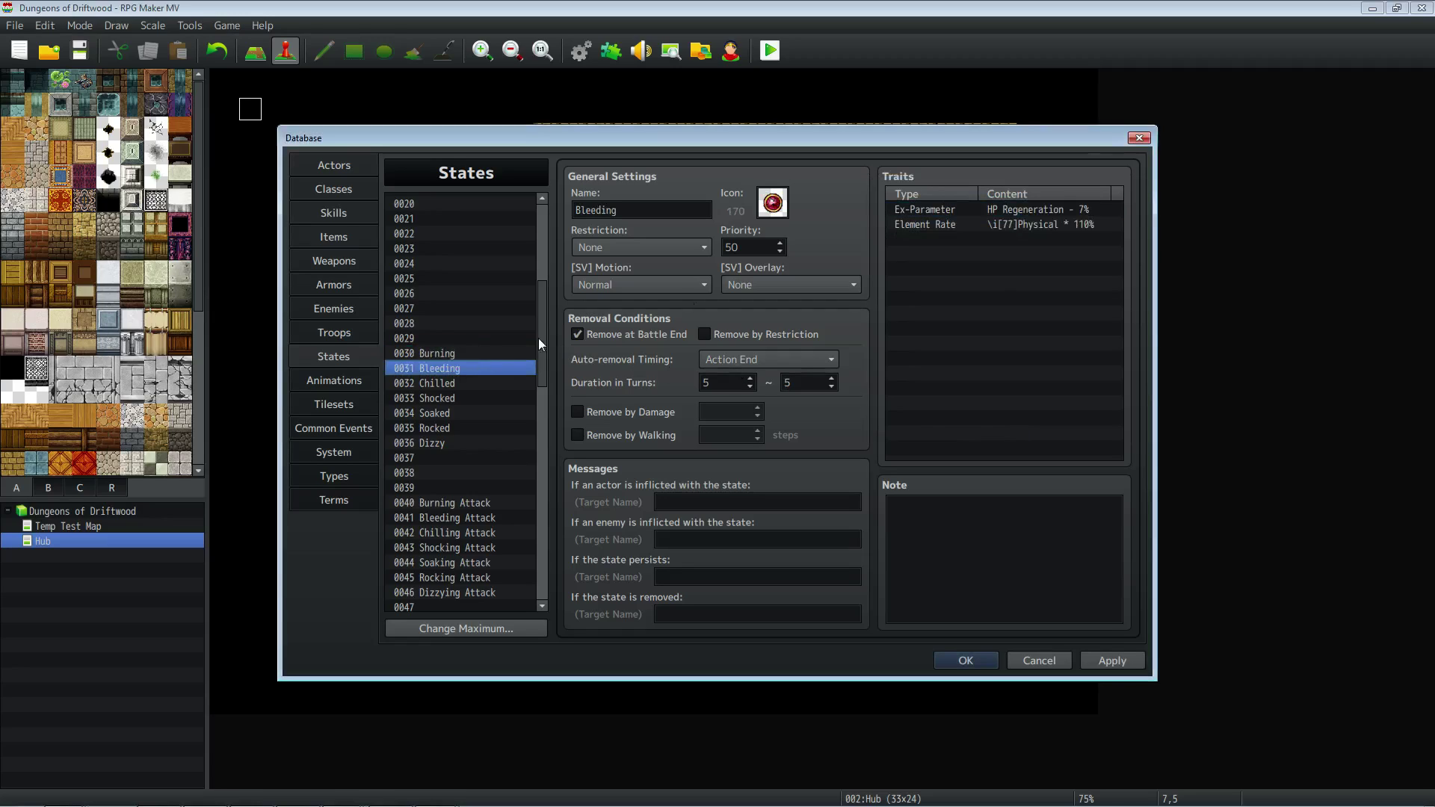
double_click(1065, 209)
scroll(1037, 293, up, 1)
scroll(1038, 285, down, 1)
scroll(1015, 311, down, 1)
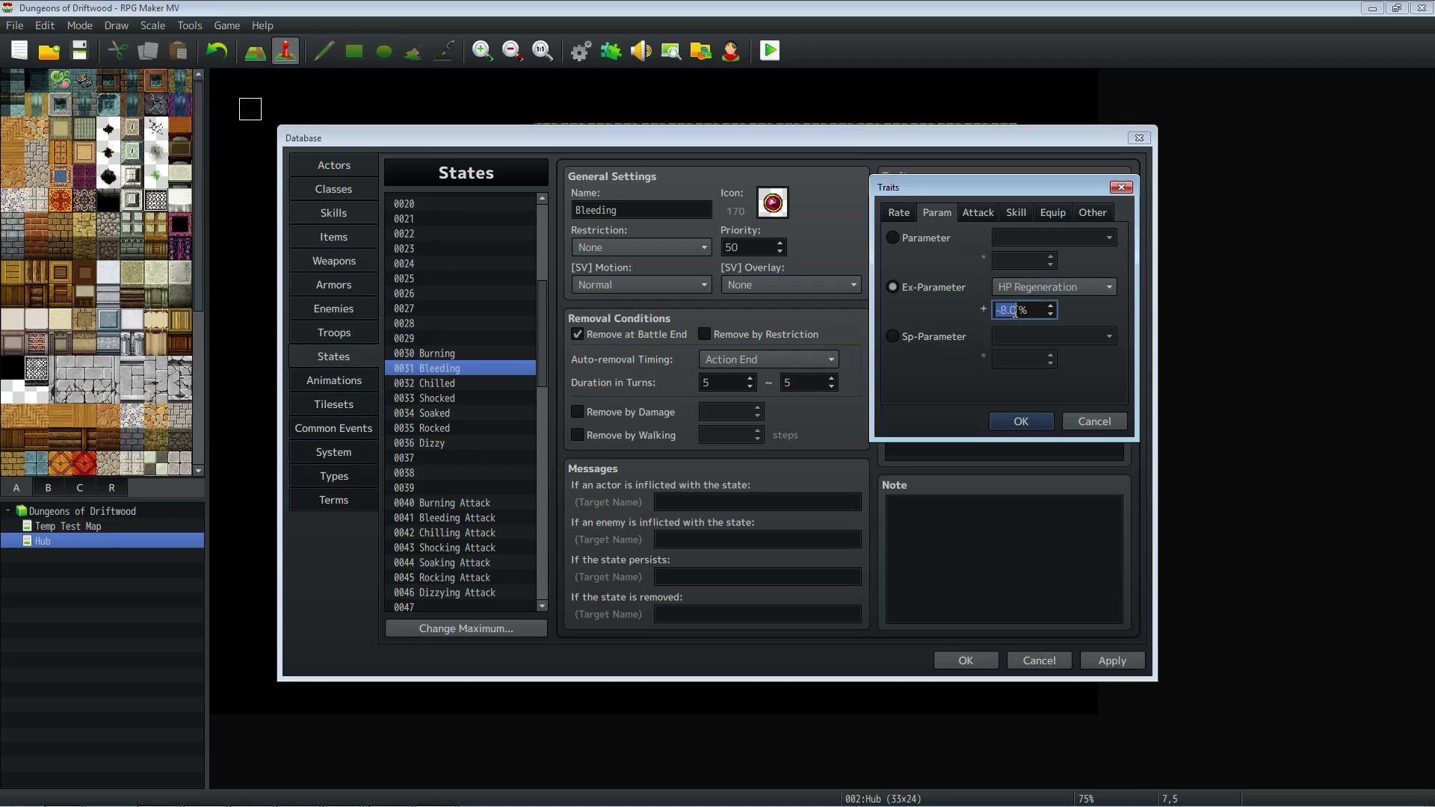
click(1022, 421)
Compare the element rate and HP Regeneration traits of the Burning and Bleeding states.
click(478, 379)
click(480, 369)
click(1019, 226)
click(471, 354)
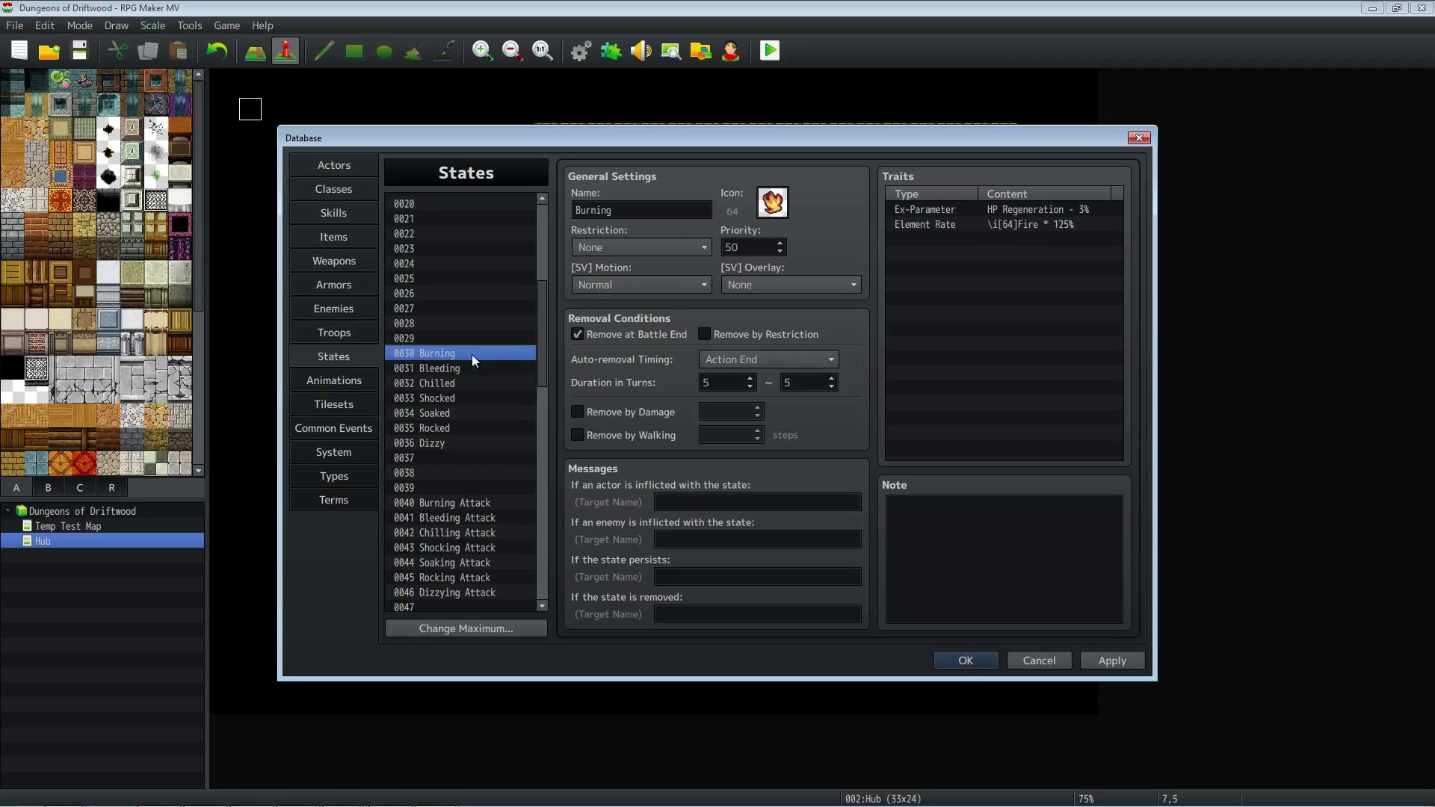
click(1039, 225)
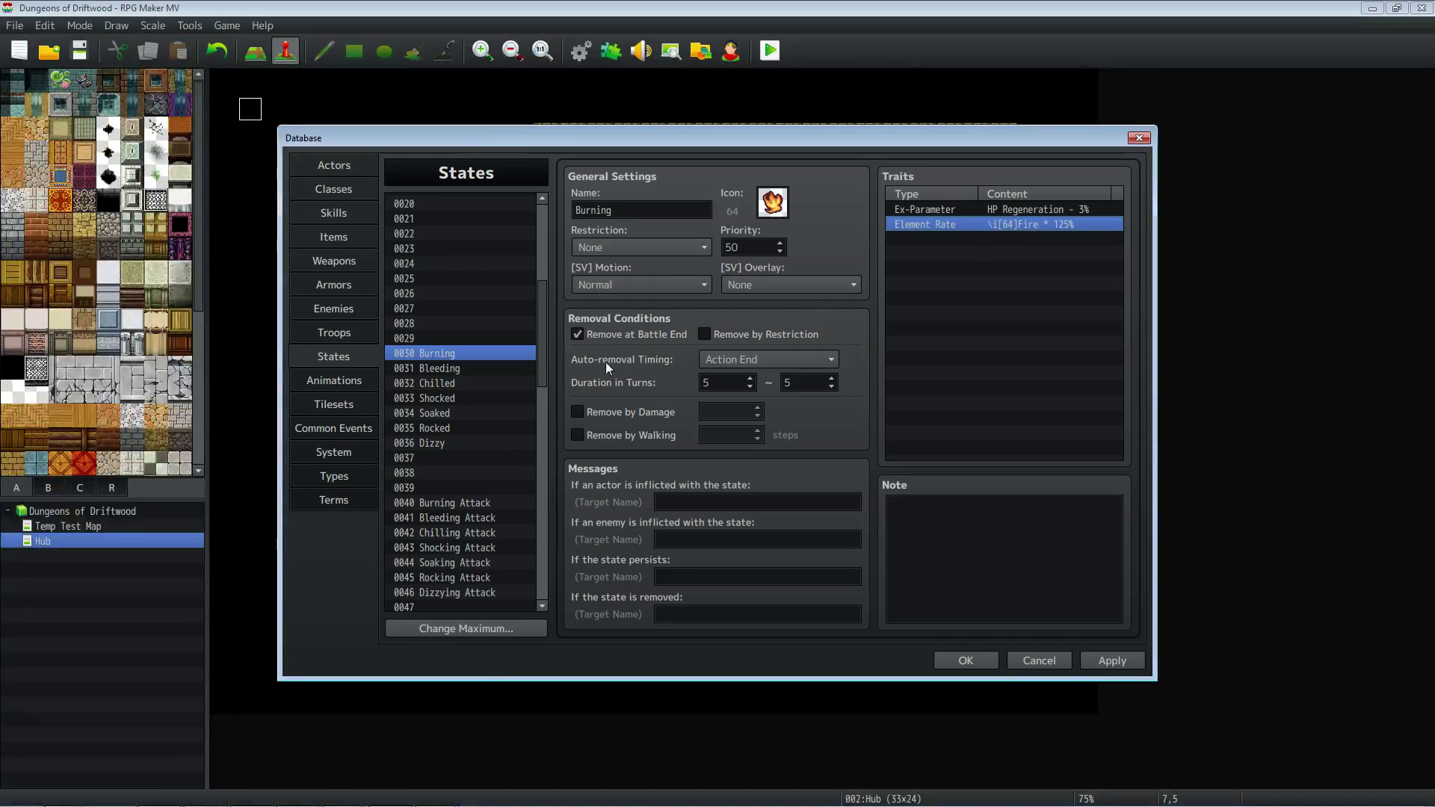
click(470, 366)
click(1036, 228)
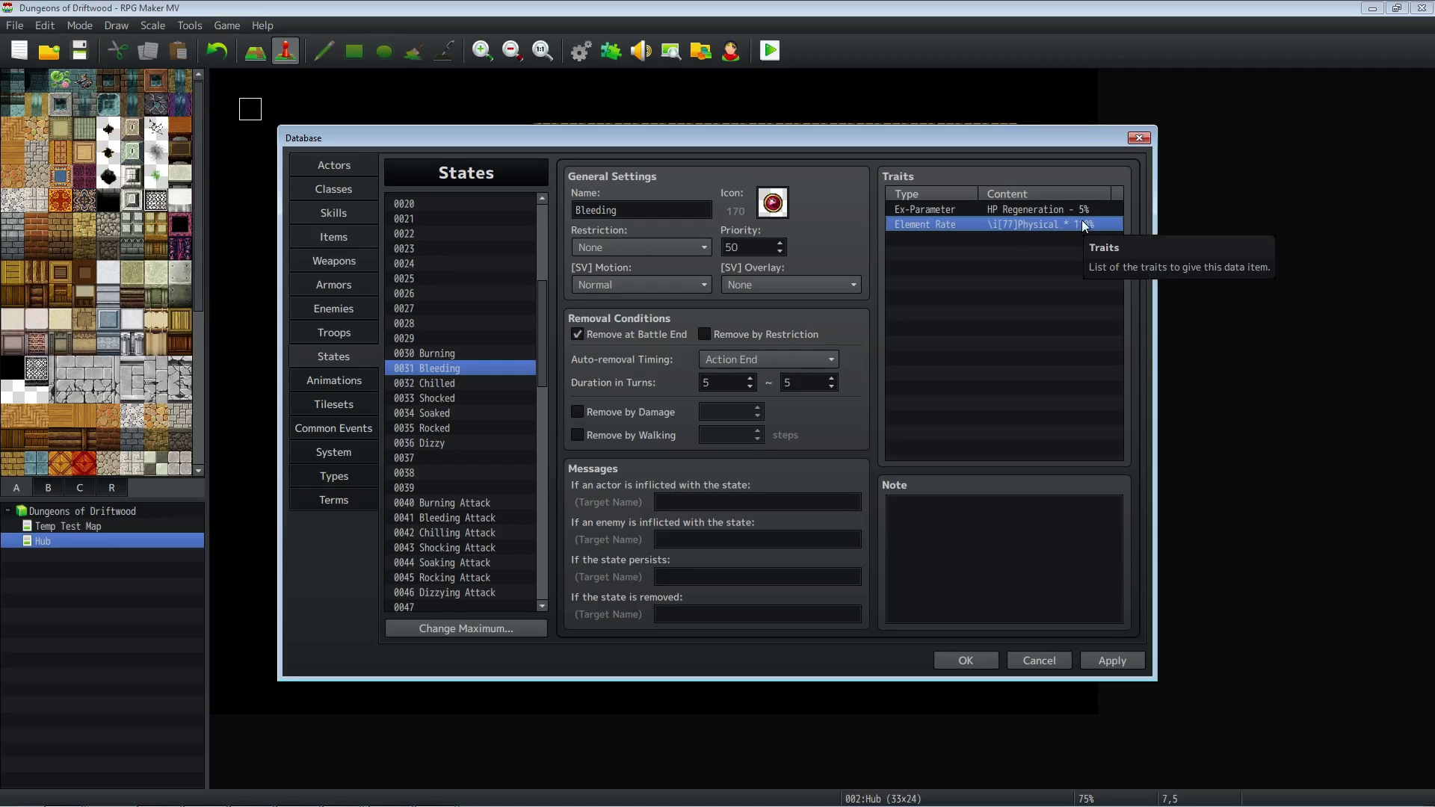
click(1045, 209)
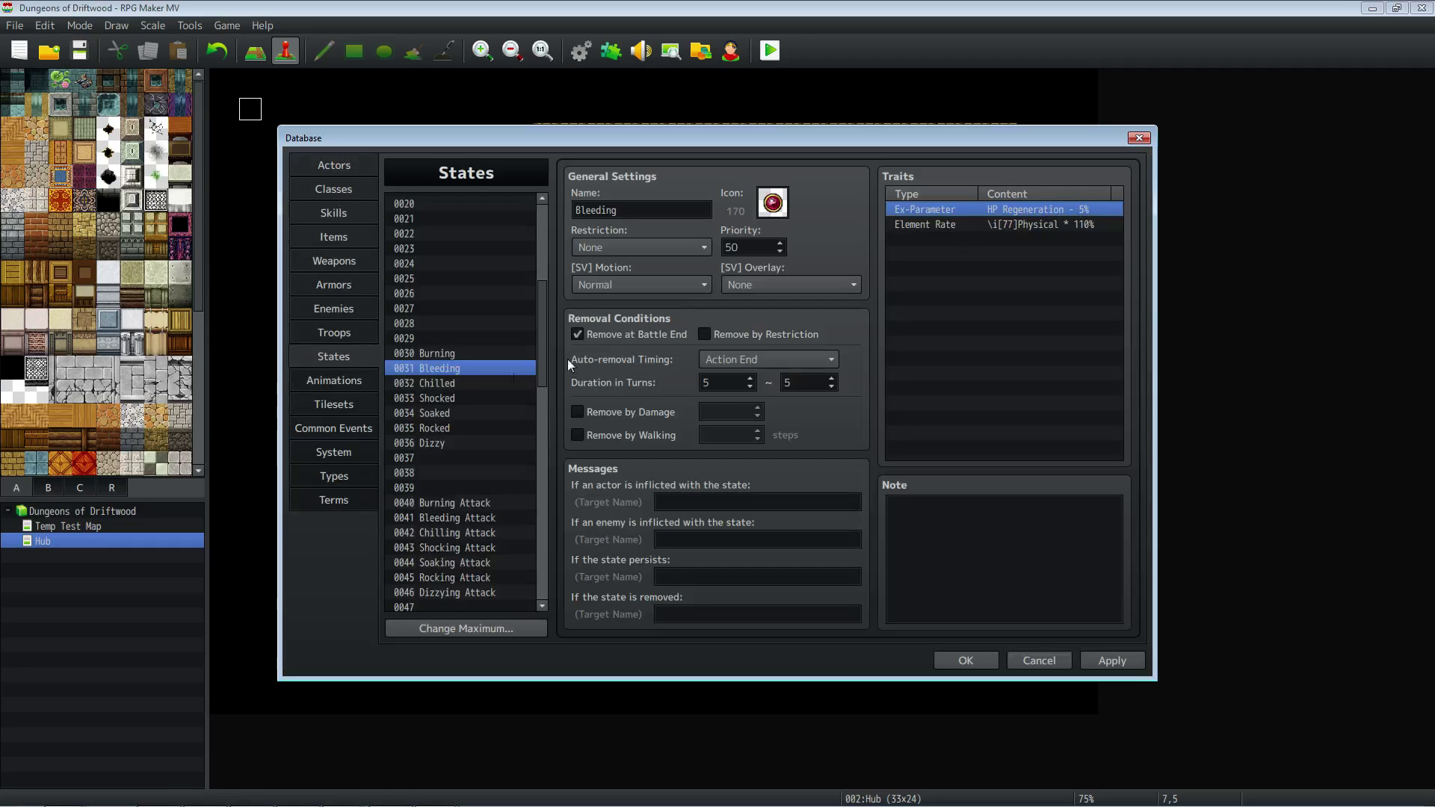
Set the Chilled state's HP Regeneration trait to -3%.
click(455, 383)
click(1016, 211)
right_click(1016, 211)
click(1030, 223)
scroll(1014, 307, up, 2)
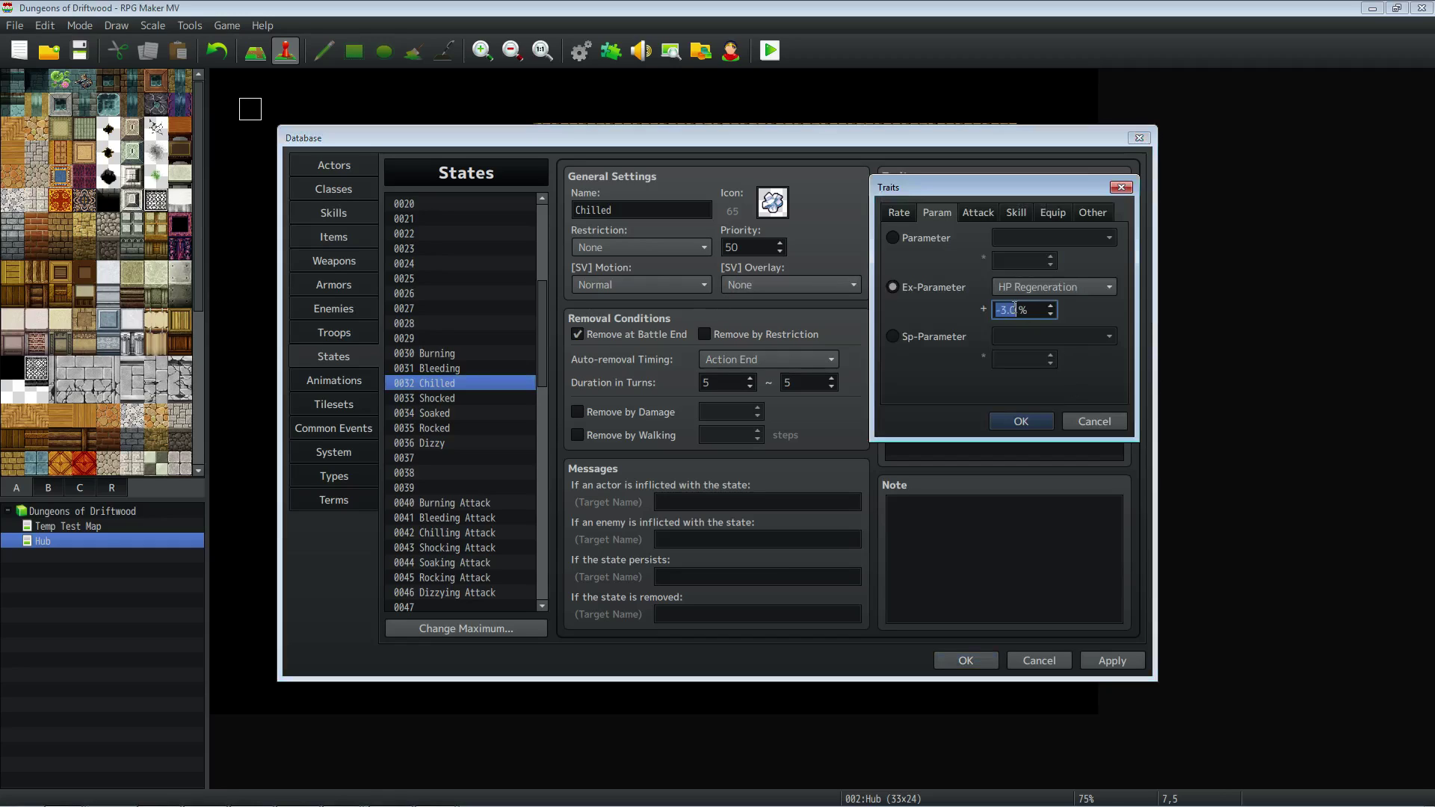
click(1022, 418)
Set the Shocked state's HP Regeneration trait to -3%.
click(464, 398)
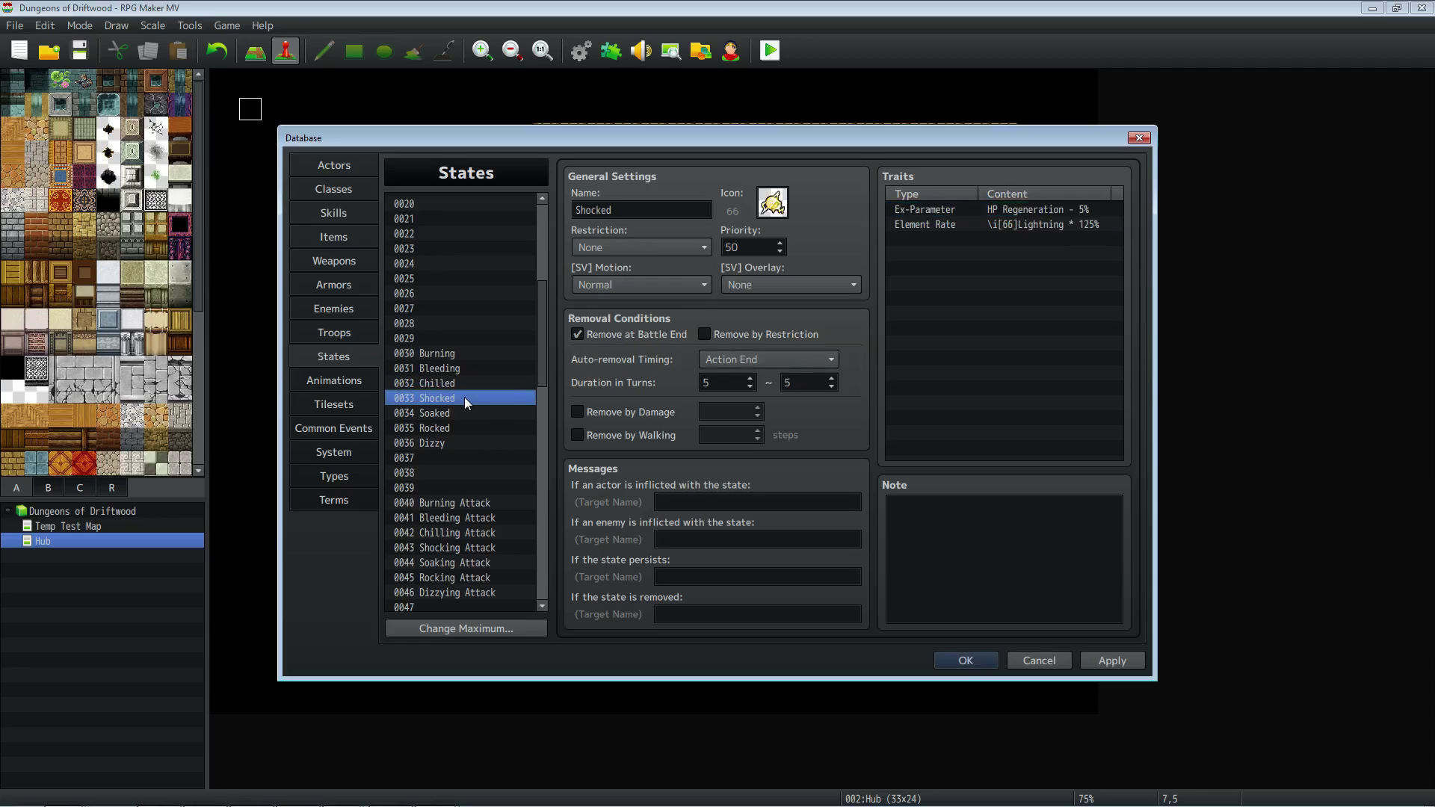
right_click(1023, 209)
click(1030, 222)
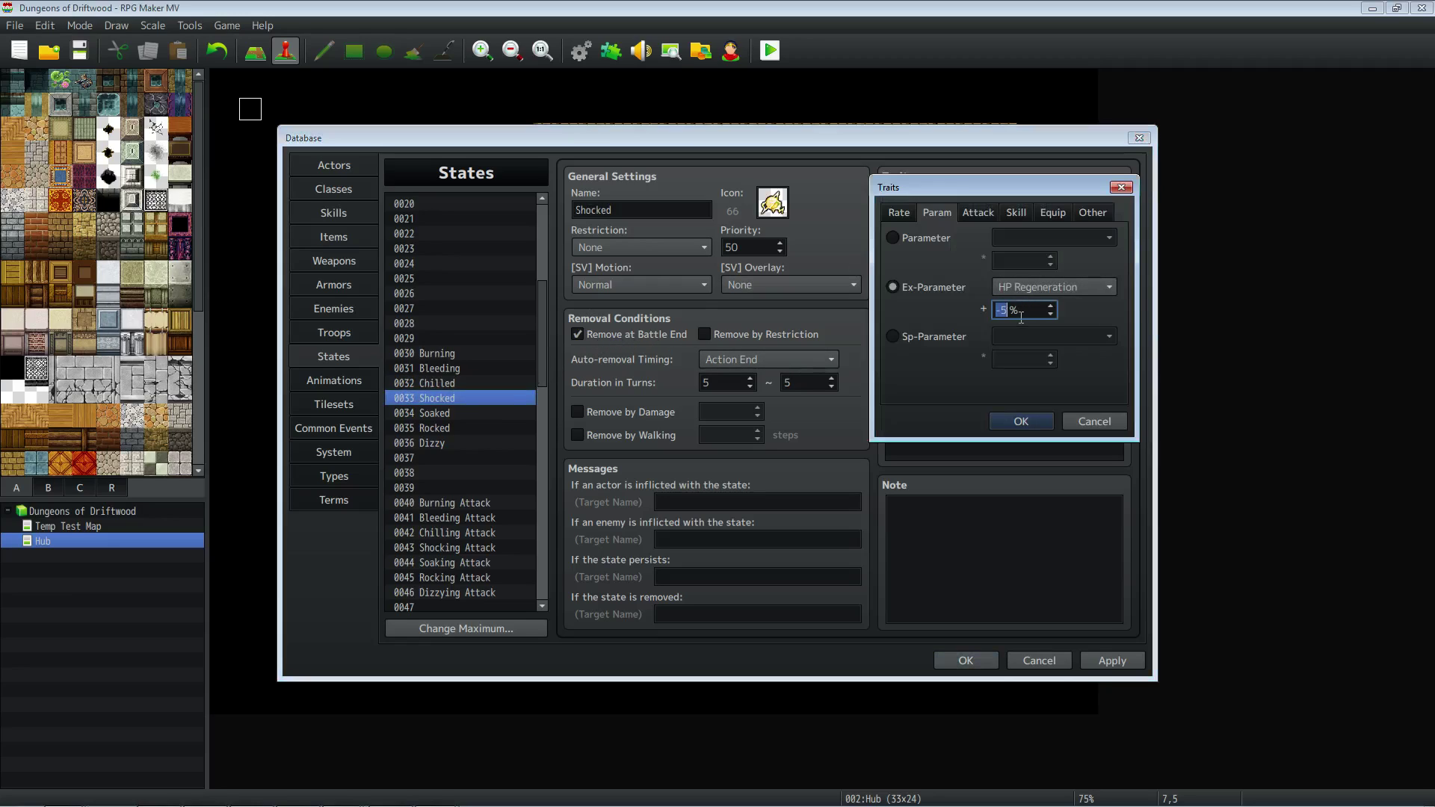
click(1021, 421)
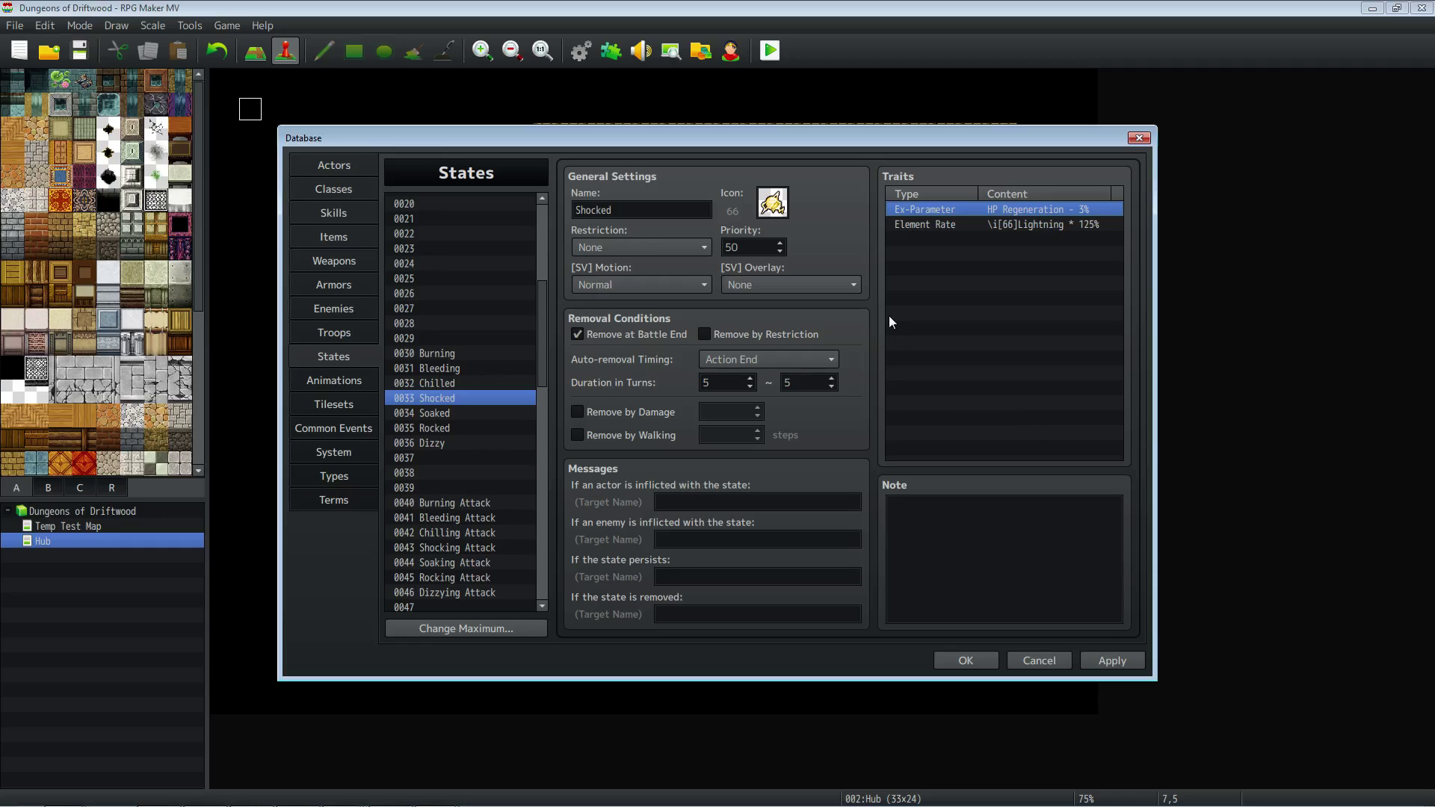
Set the Soaked state's HP Regeneration trait to -3%.
click(461, 412)
right_click(988, 208)
click(1002, 221)
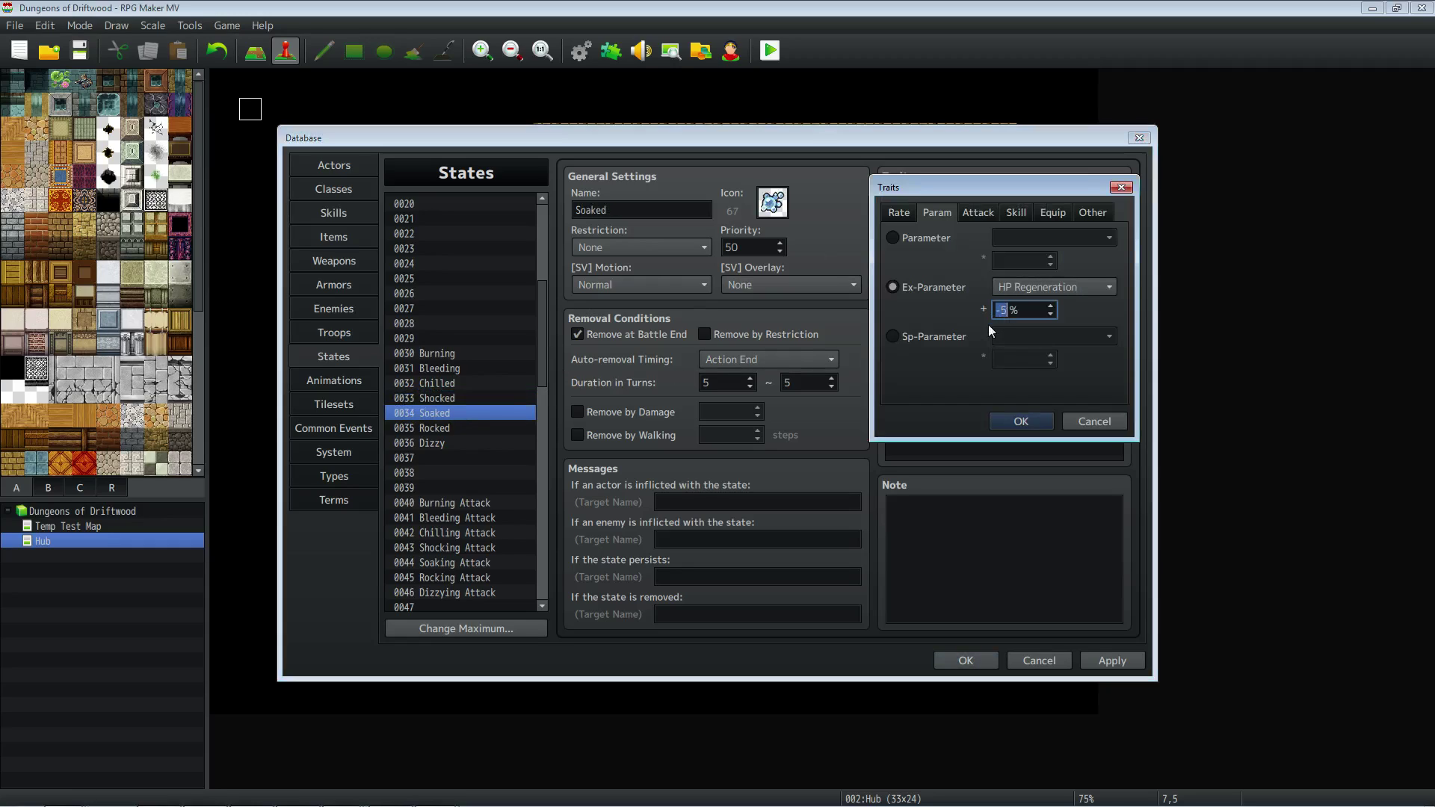
click(1021, 420)
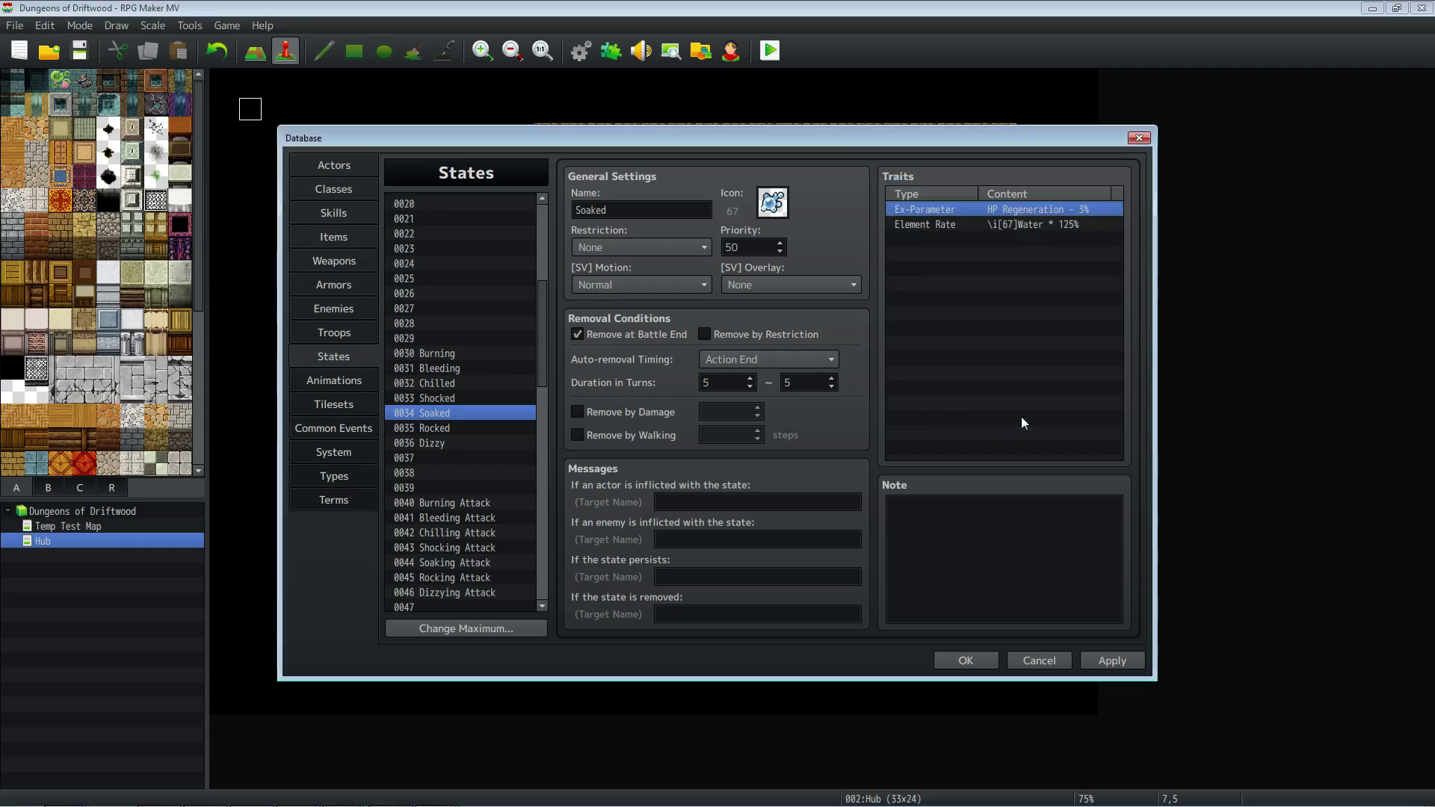
Set the Rocked state's HP Regeneration trait to -3%.
click(508, 426)
right_click(979, 208)
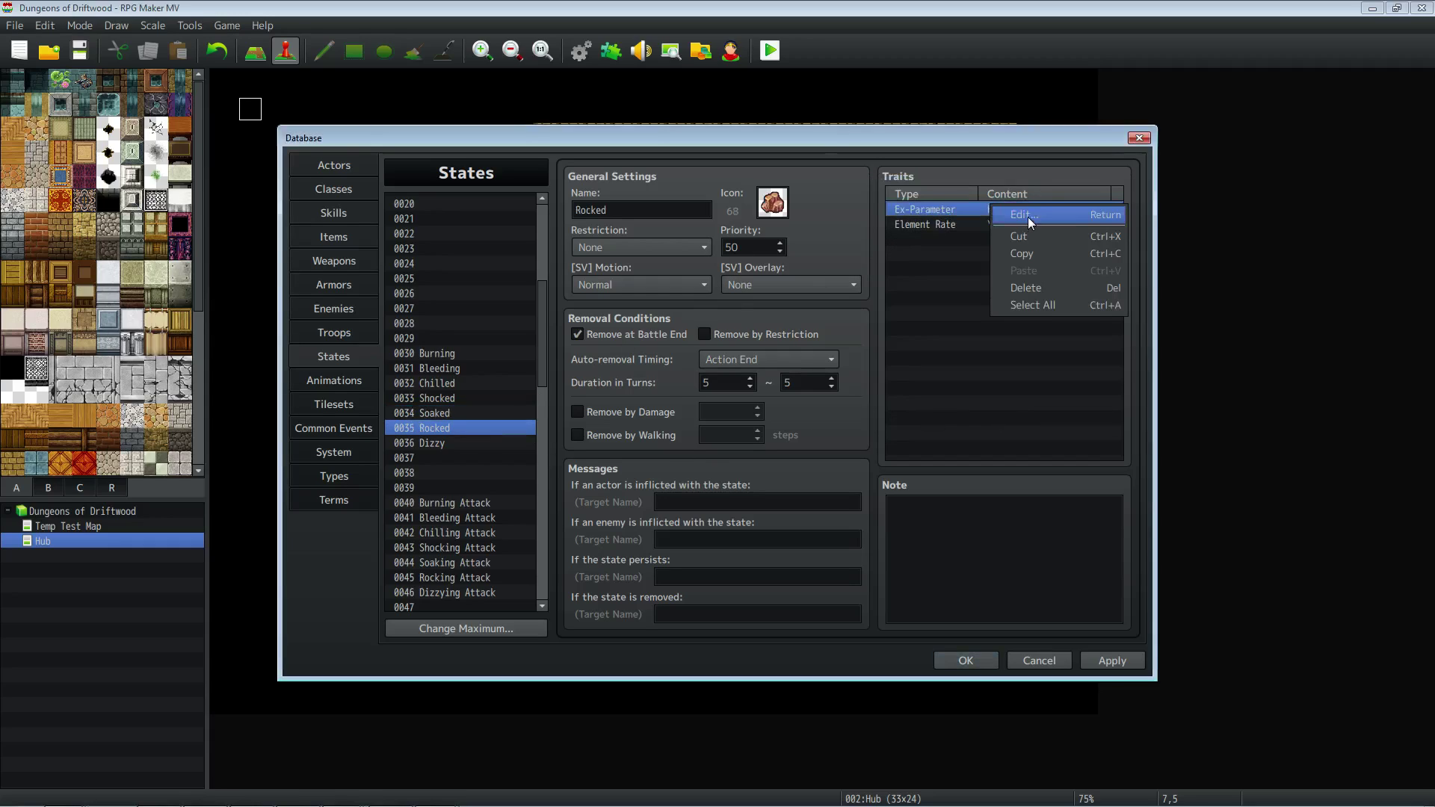
click(1028, 218)
click(1021, 421)
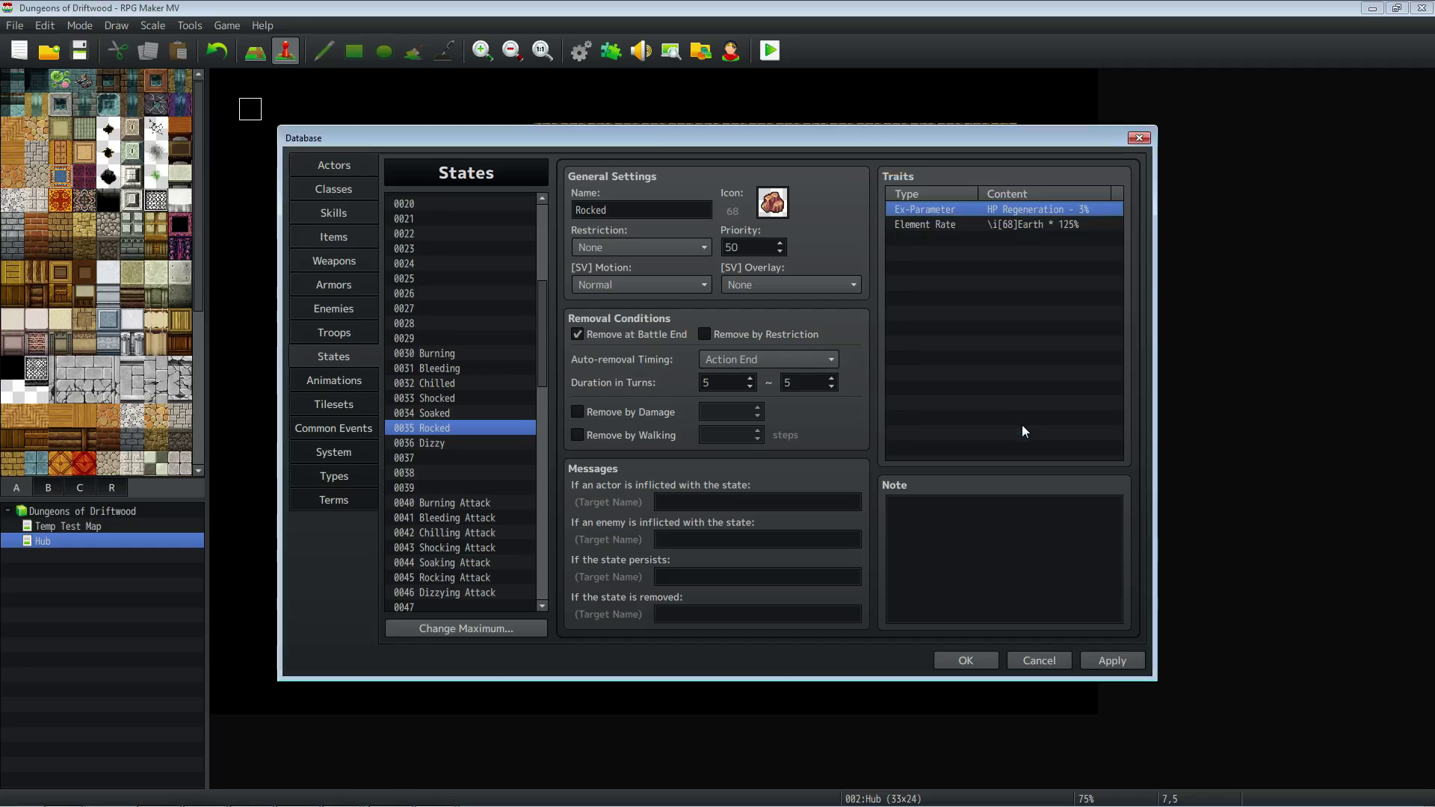
Set the Dizzy state's HP Regeneration trait to -3%.
click(442, 443)
right_click(993, 208)
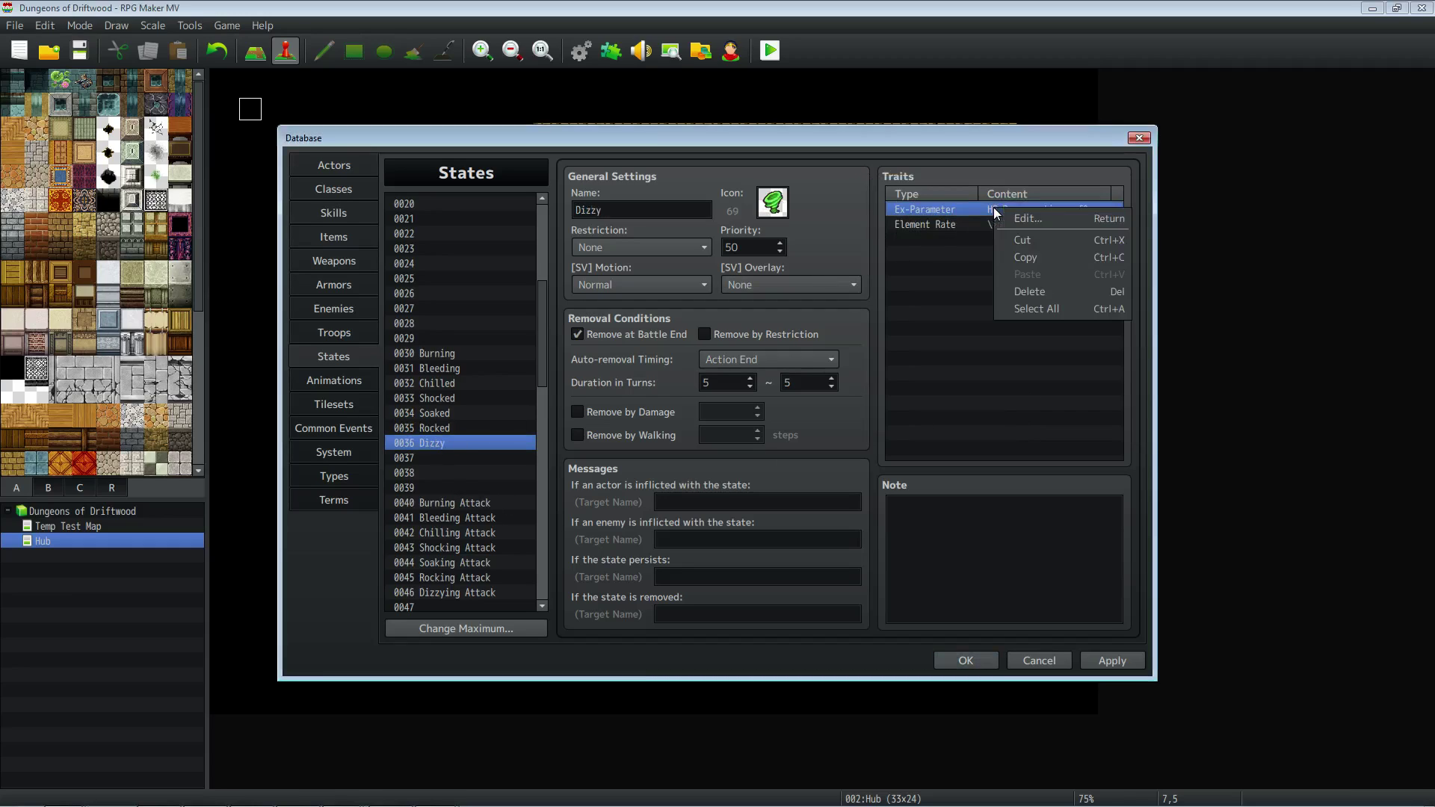
click(1046, 218)
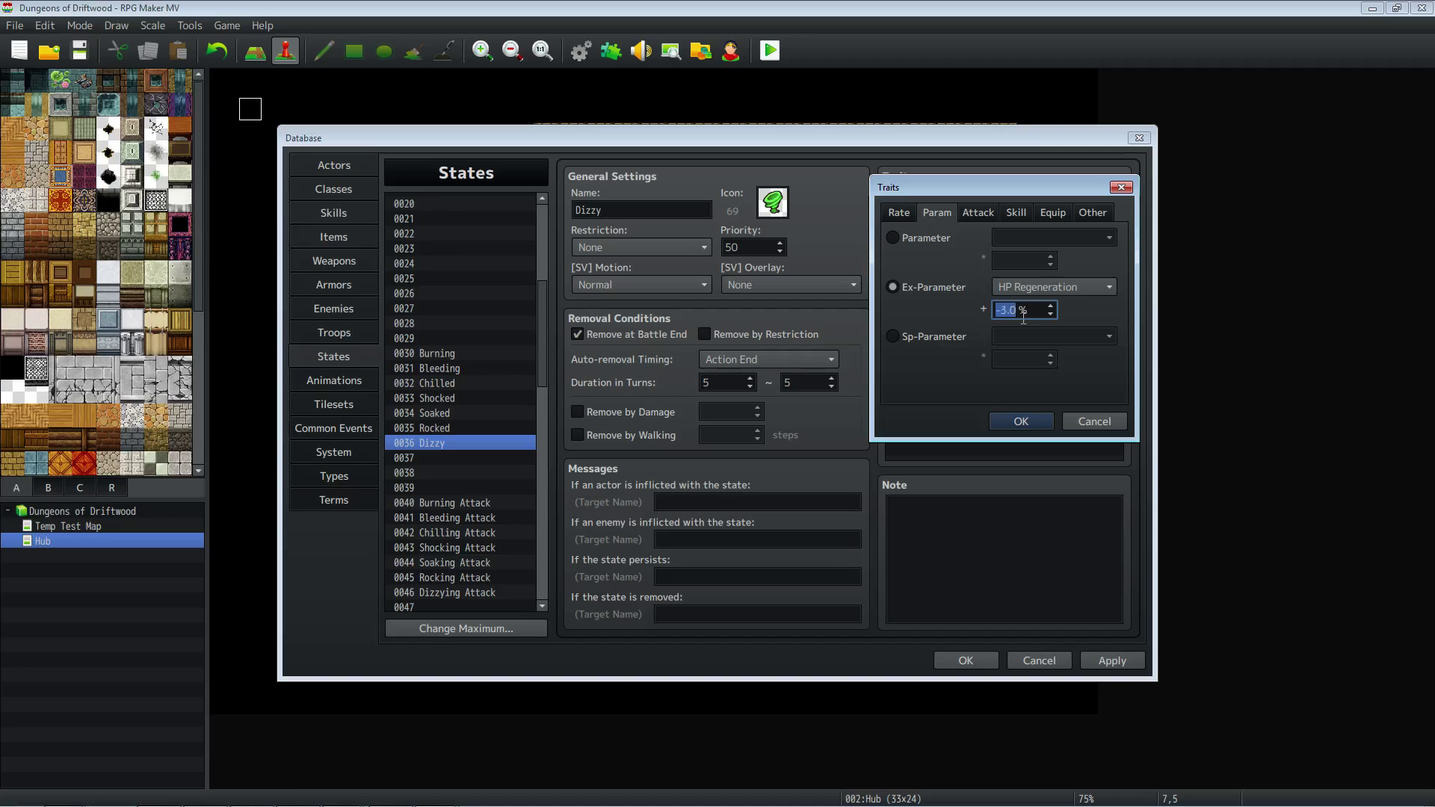
click(1013, 420)
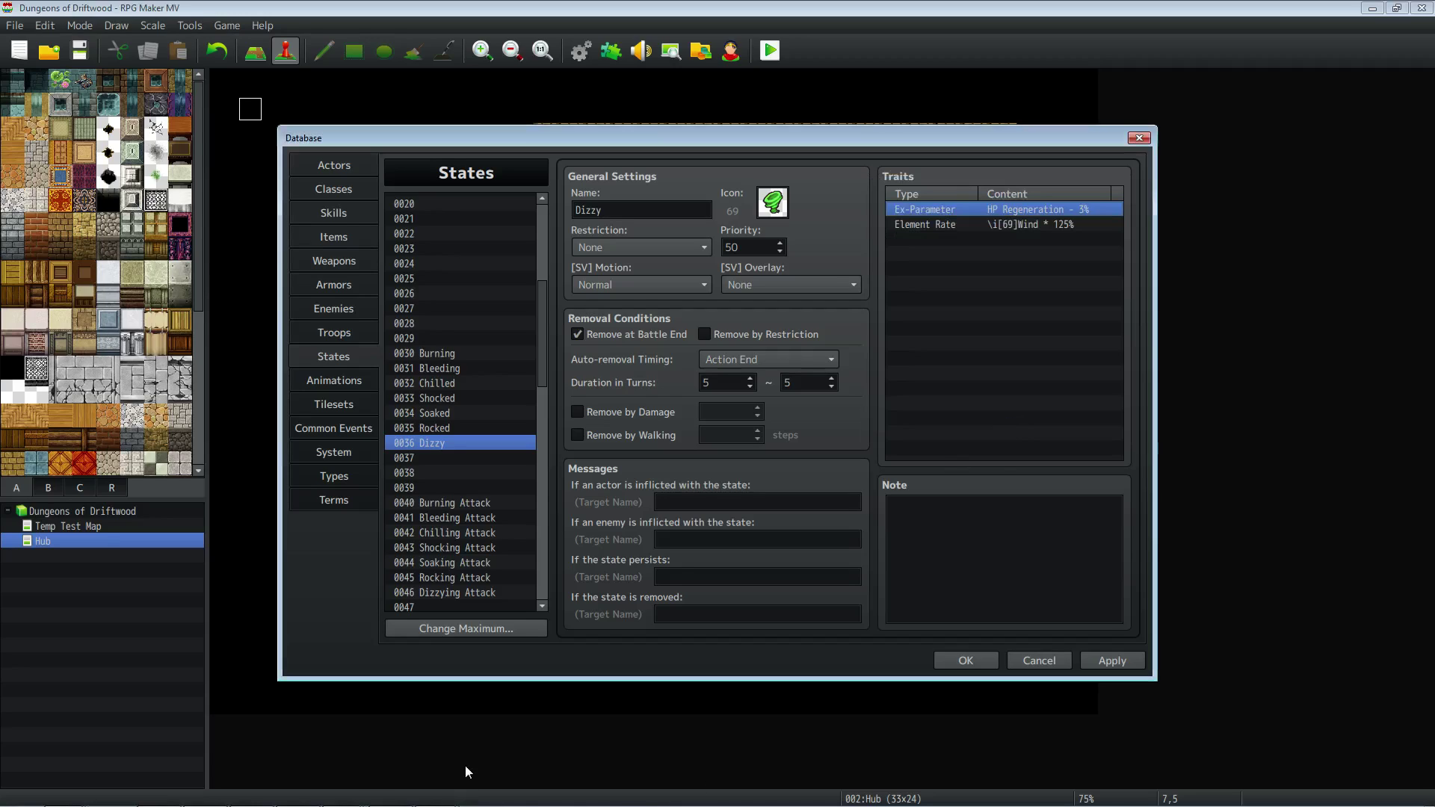
click(251, 796)
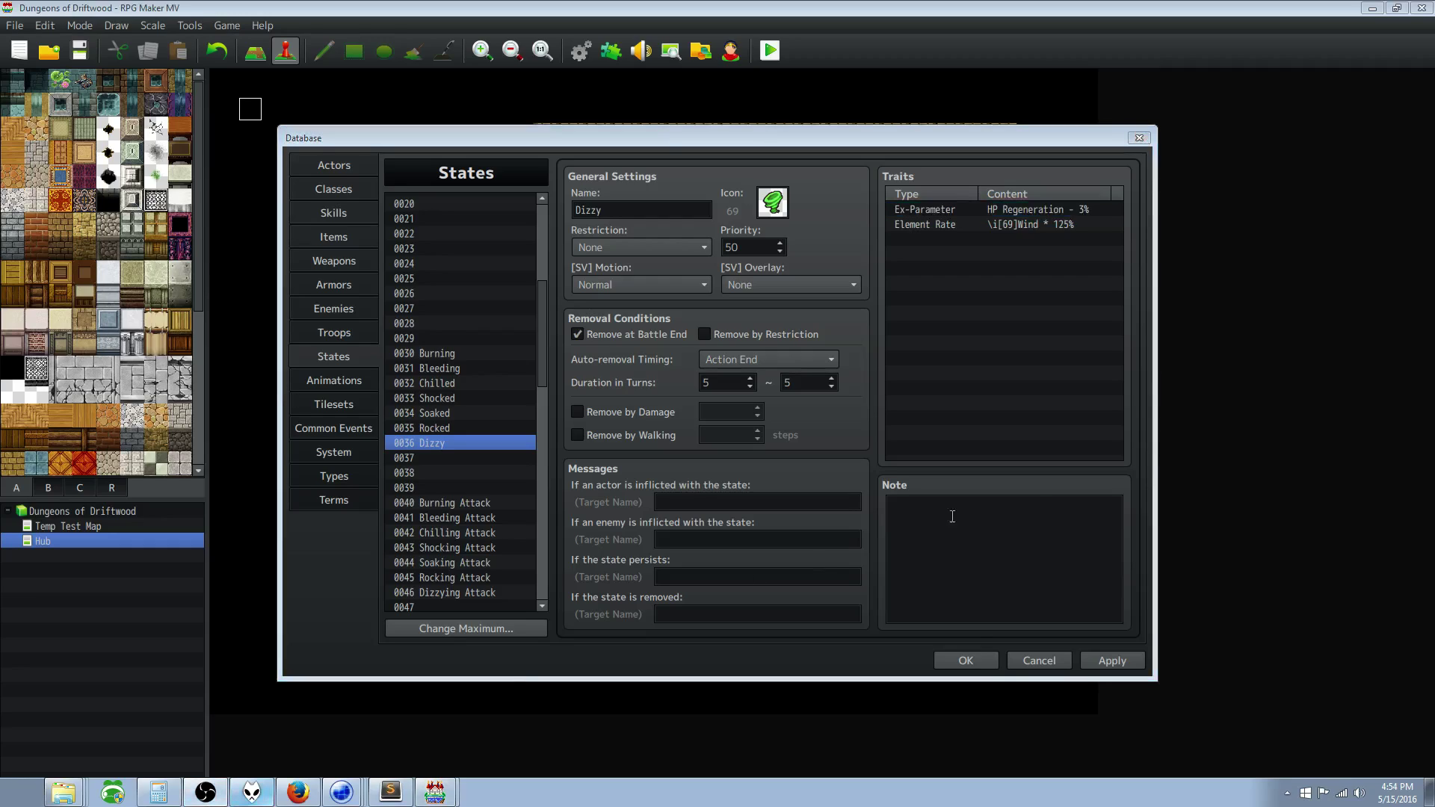
Look over the Burning Attack, Bleeding Attack and Chilling Attack states, examining the Attack State trait of Burning Attack.
click(451, 505)
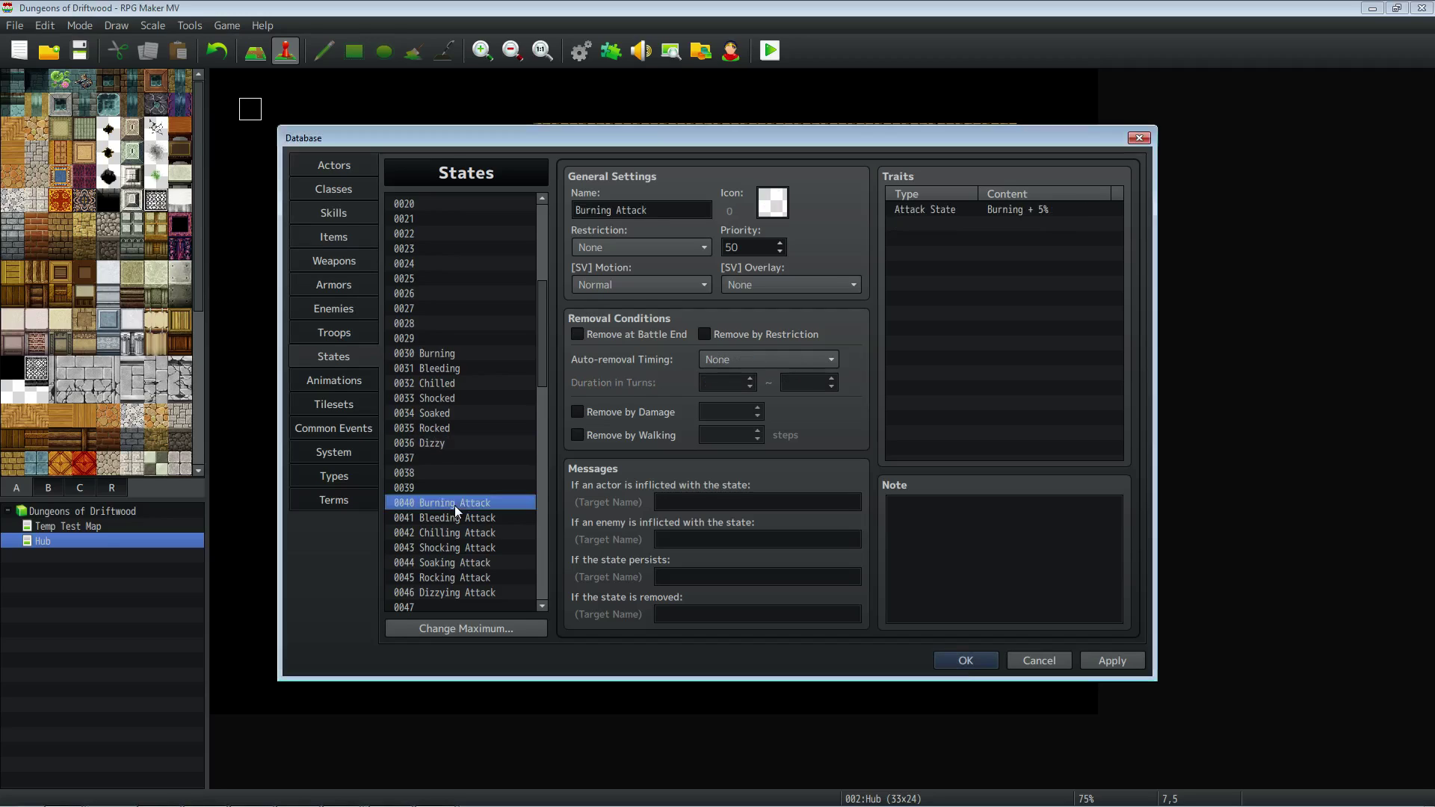
click(460, 443)
scroll(461, 442, down, 1)
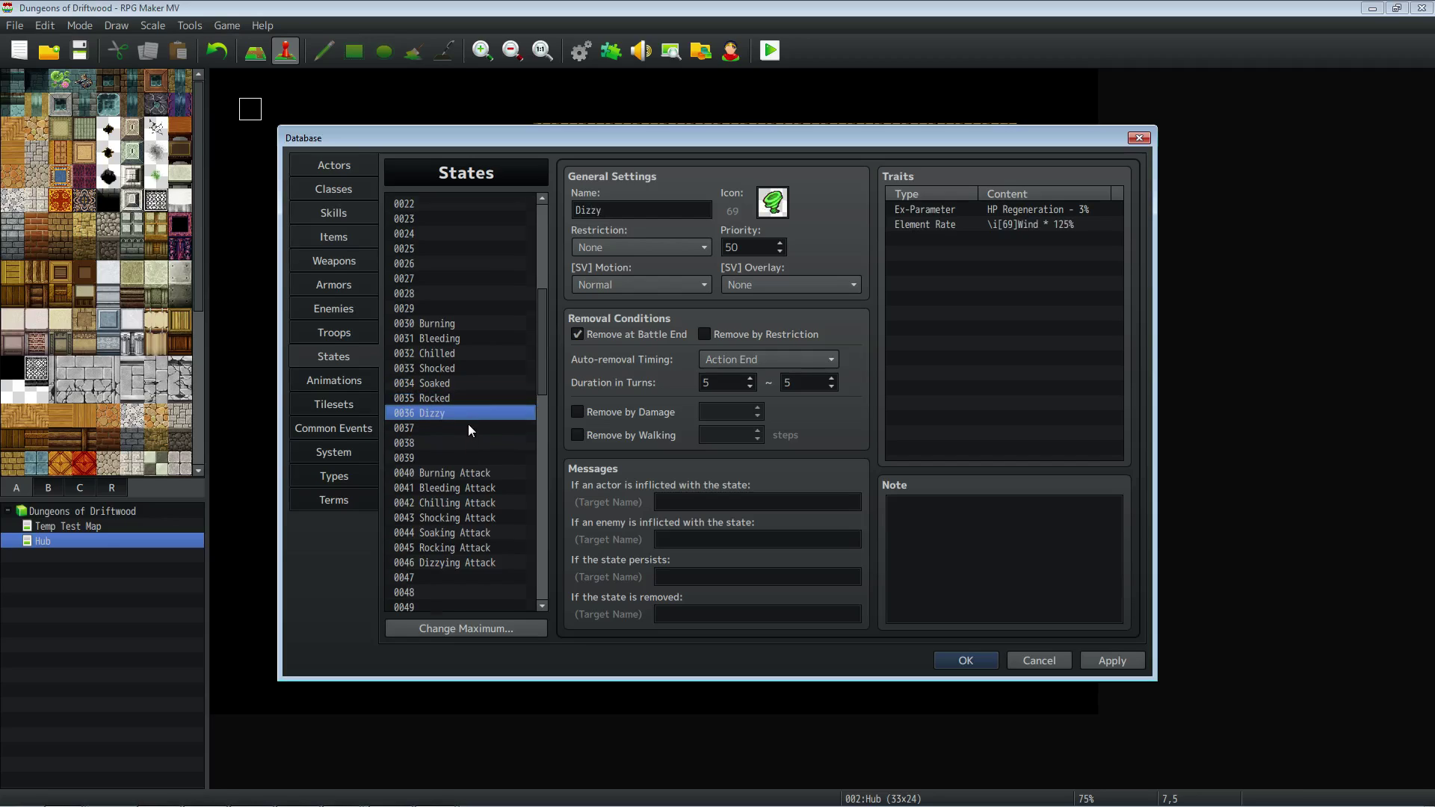
scroll(469, 429, down, 1)
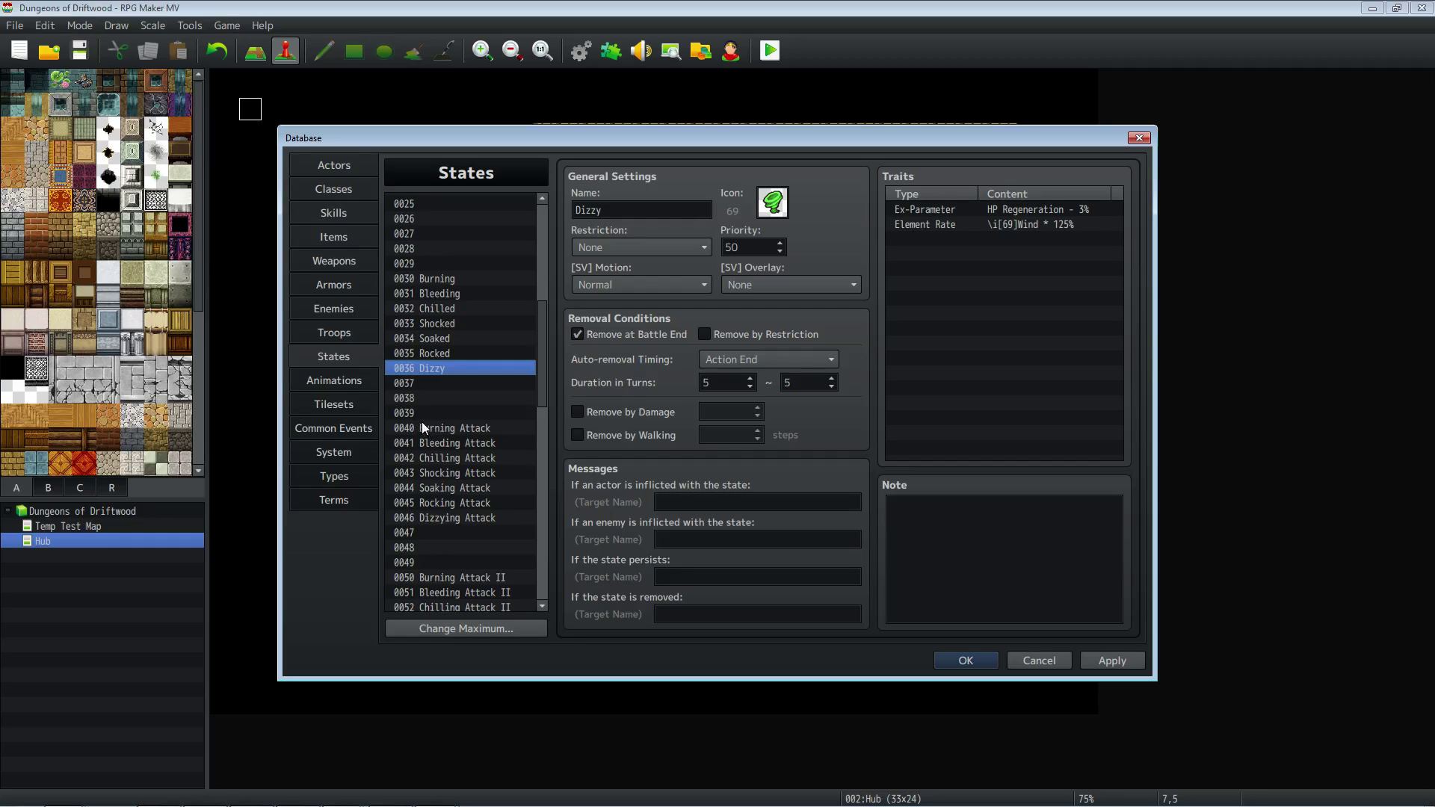
click(458, 429)
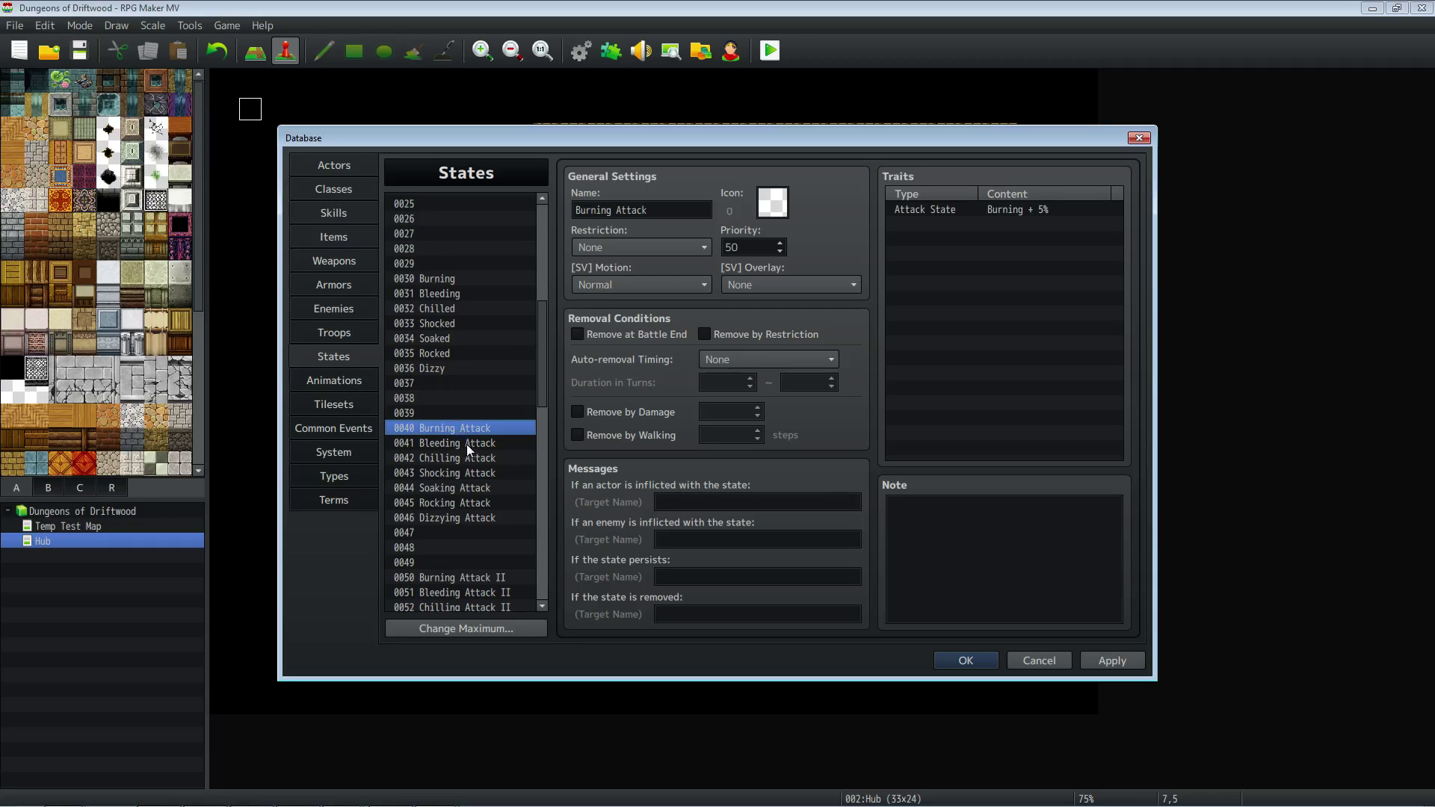
click(471, 443)
click(468, 459)
click(477, 431)
click(1001, 209)
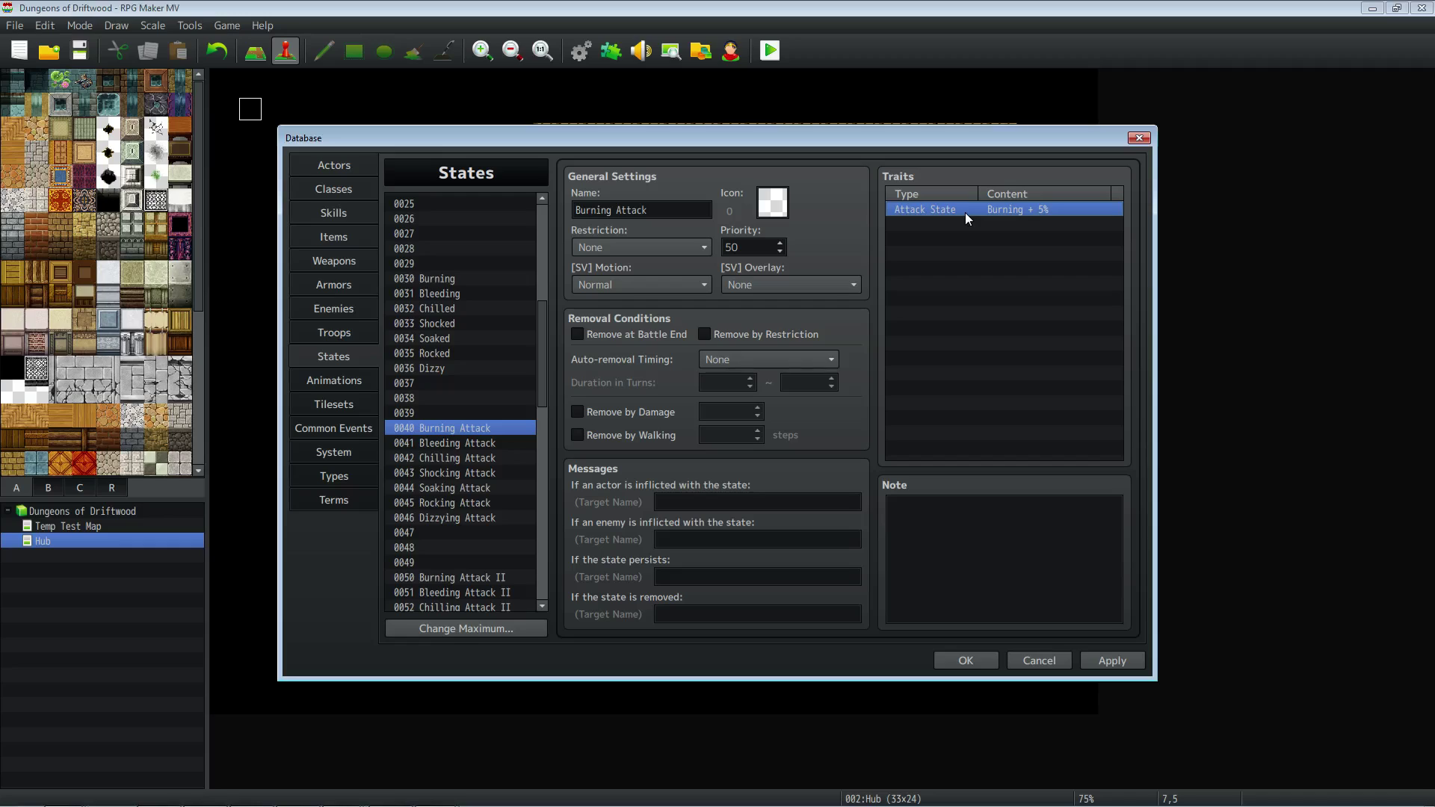
Examine the Equip State and Equip MAT note tags of the Fire skill.
click(336, 211)
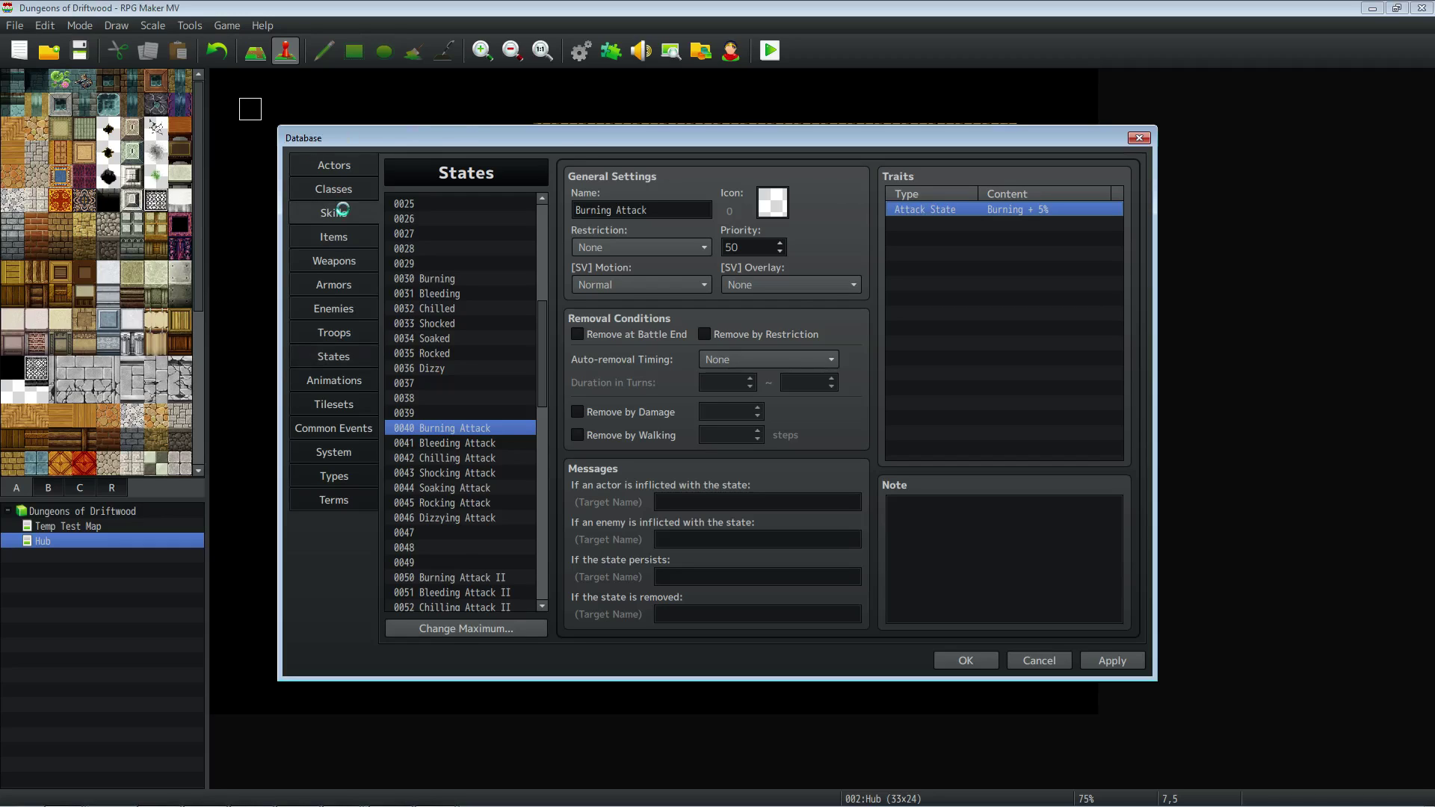
click(456, 355)
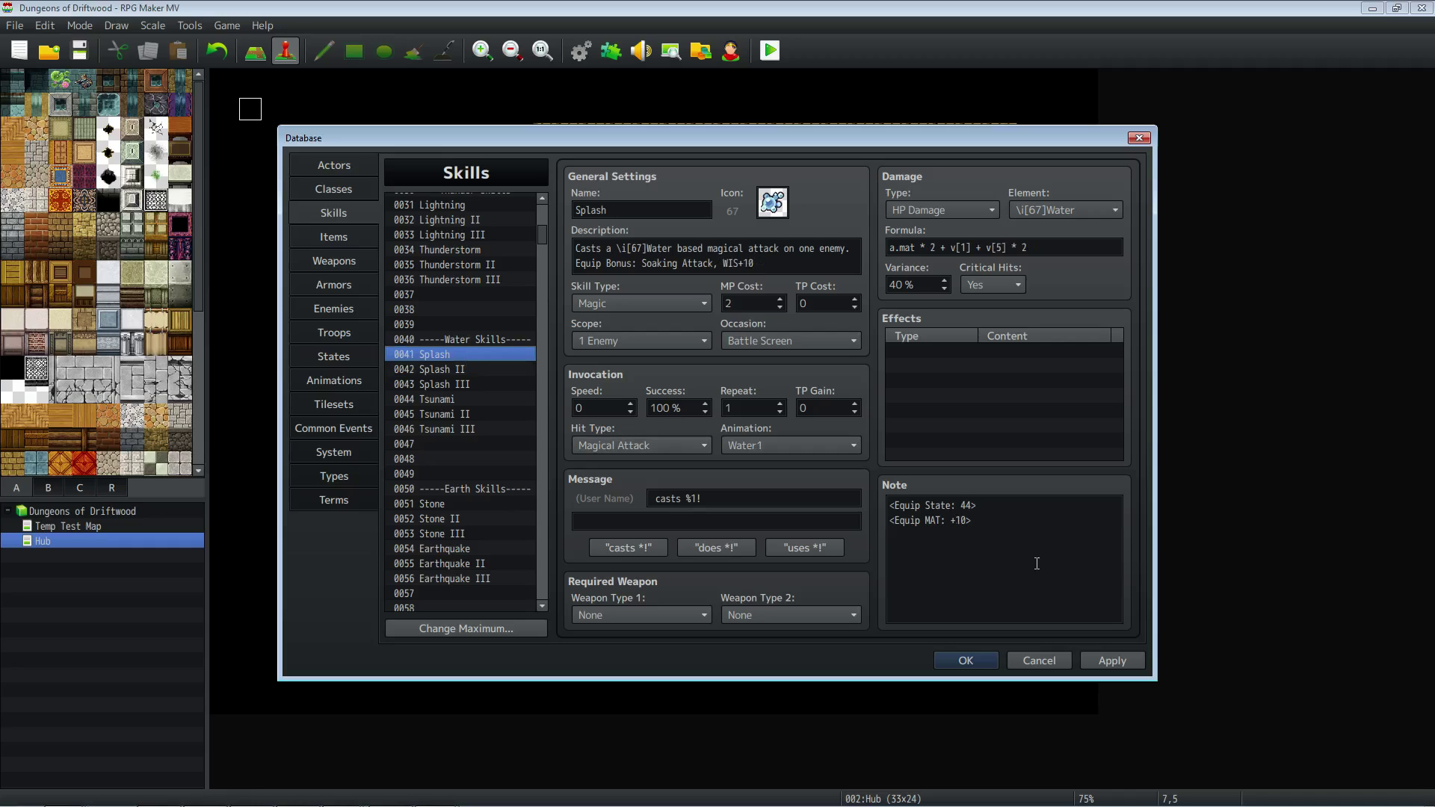
scroll(492, 361, up, 9)
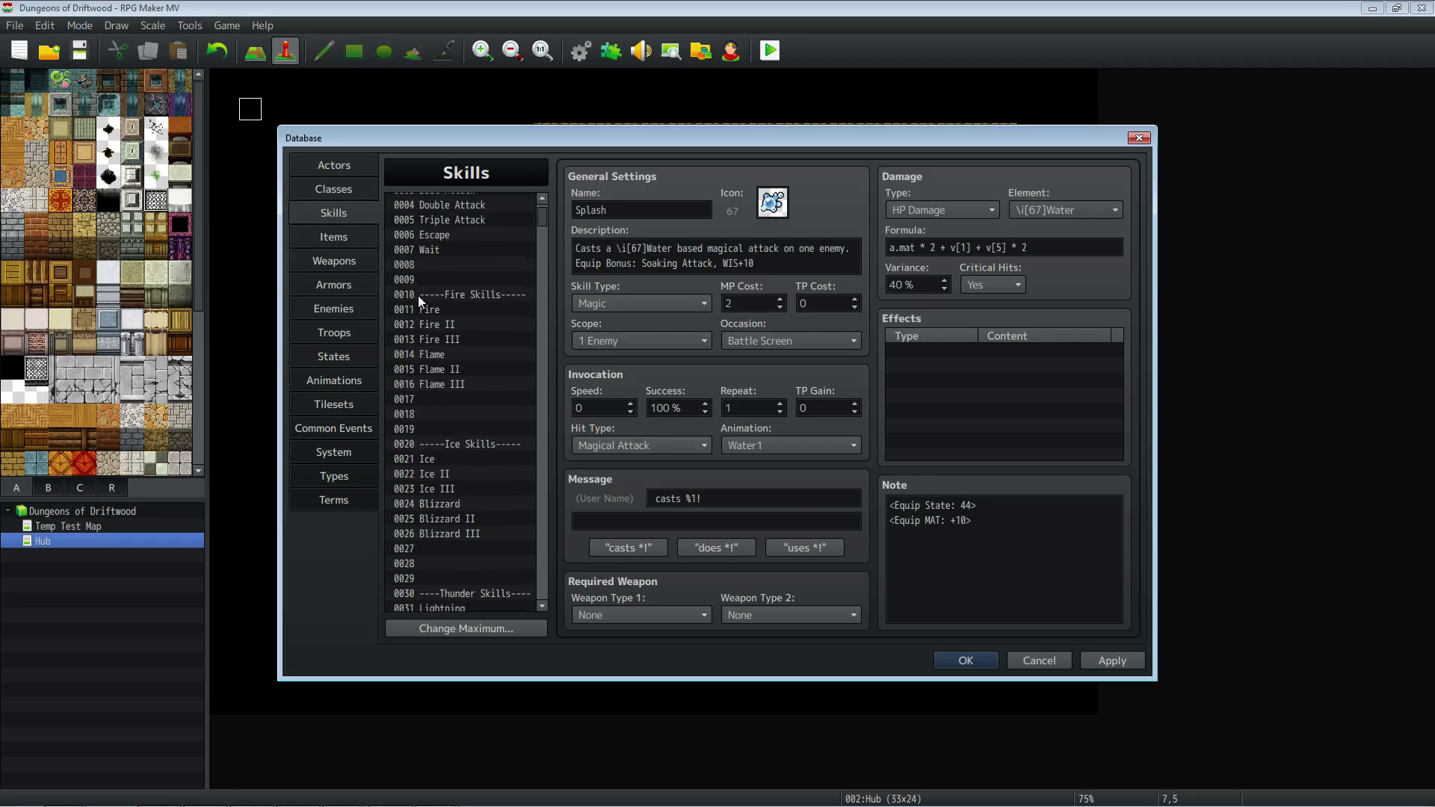
click(426, 309)
drag(992, 509, 882, 494)
click(968, 502)
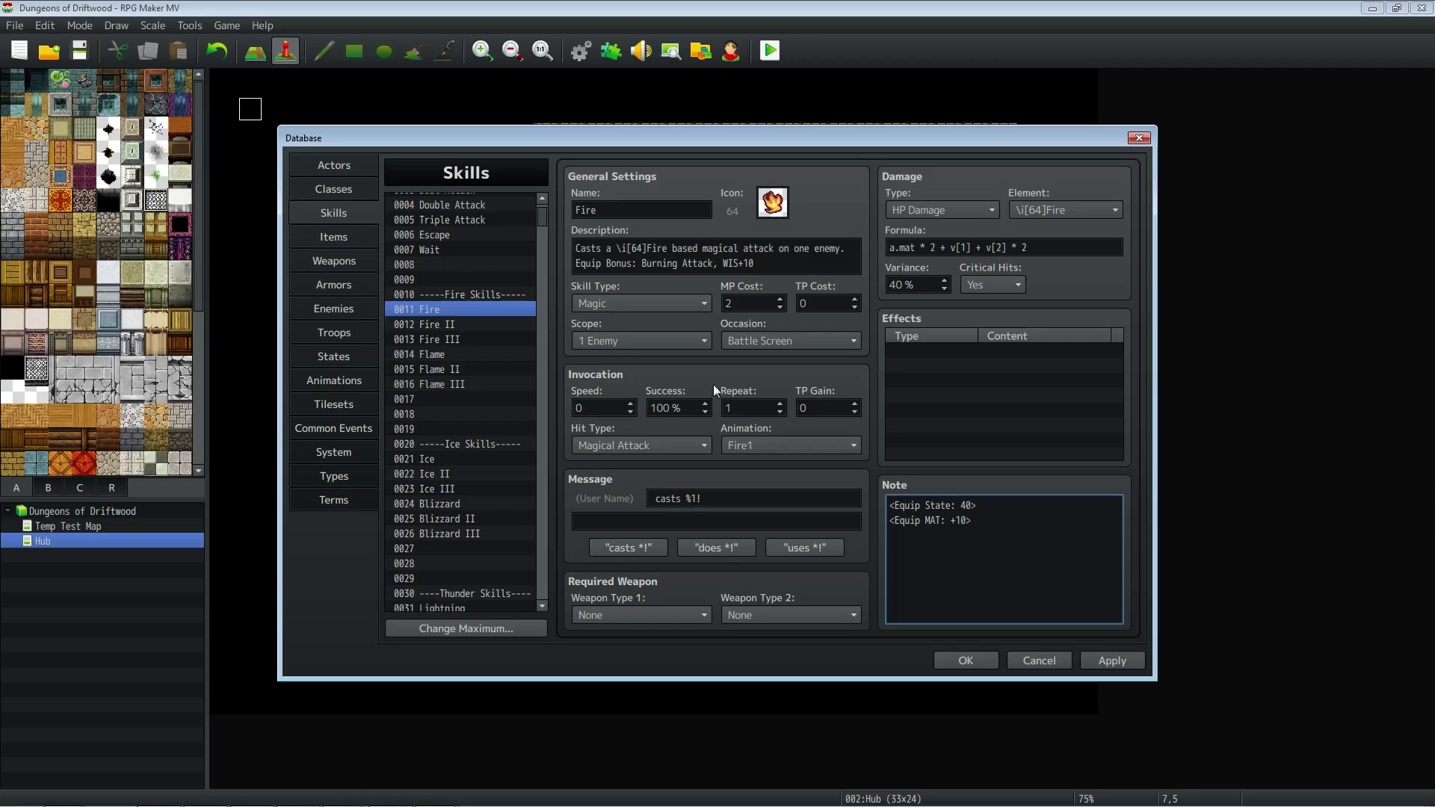
drag(988, 524, 835, 512)
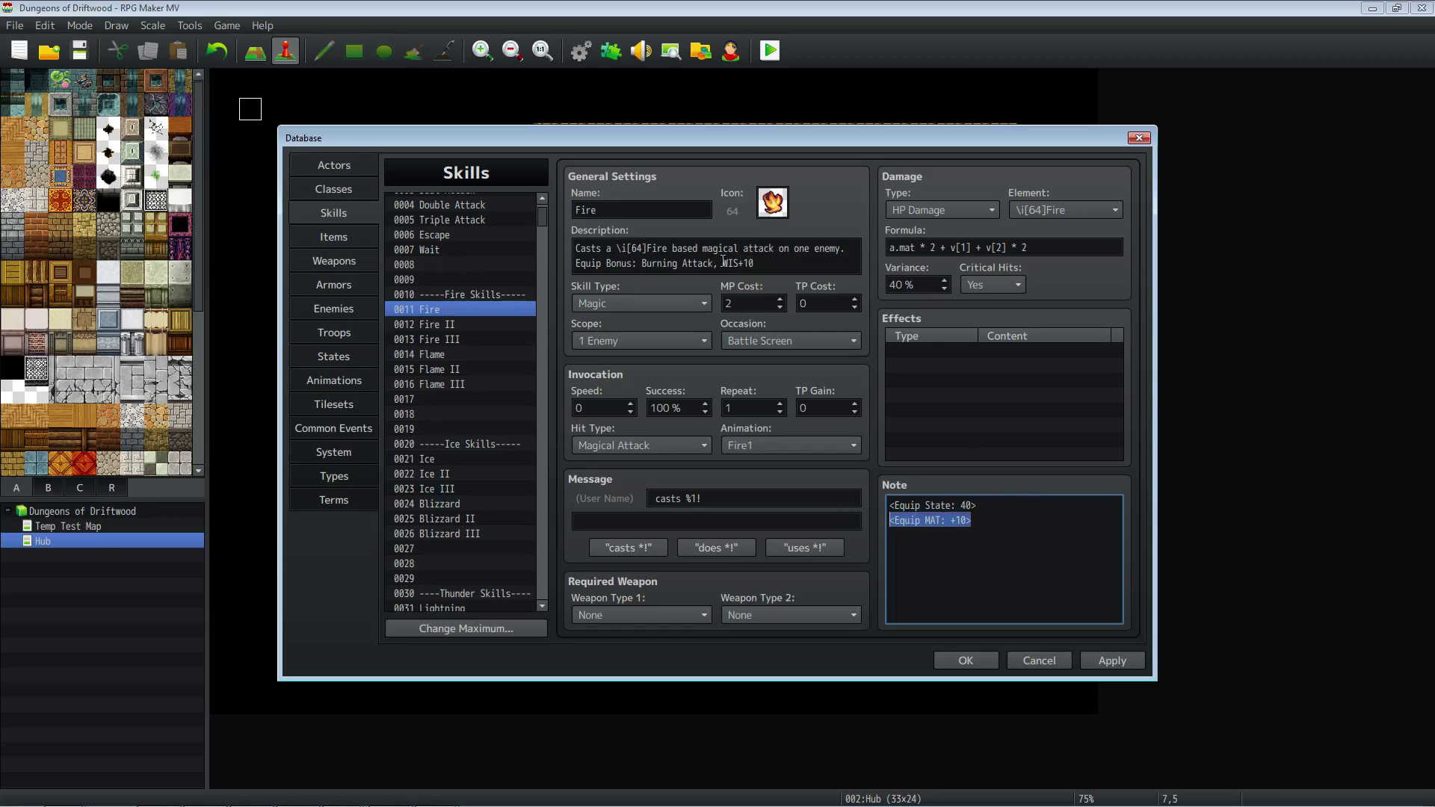
drag(977, 506, 880, 495)
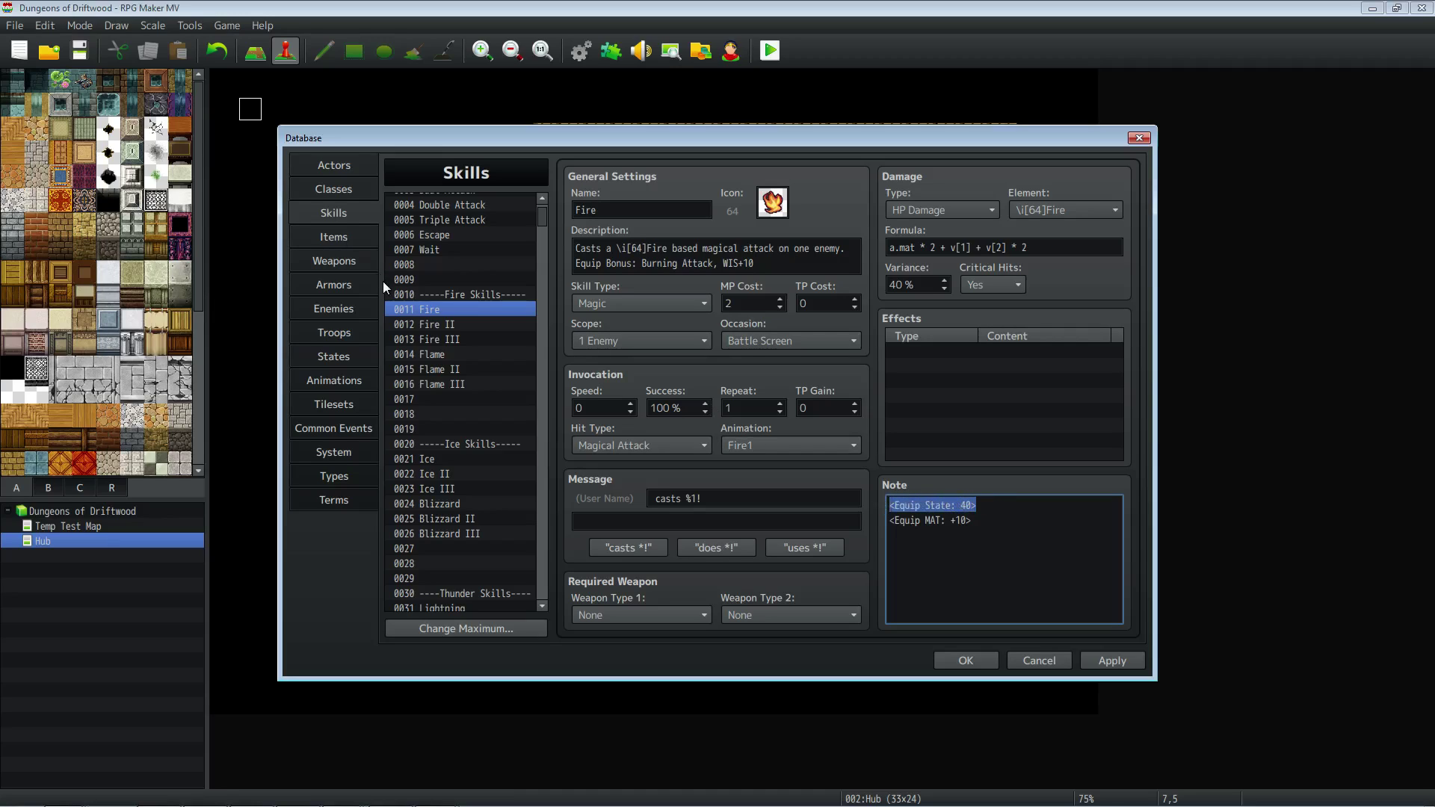
Examine the Burning Attack state's Attack State trait and the Burning state's element rate trait.
click(343, 352)
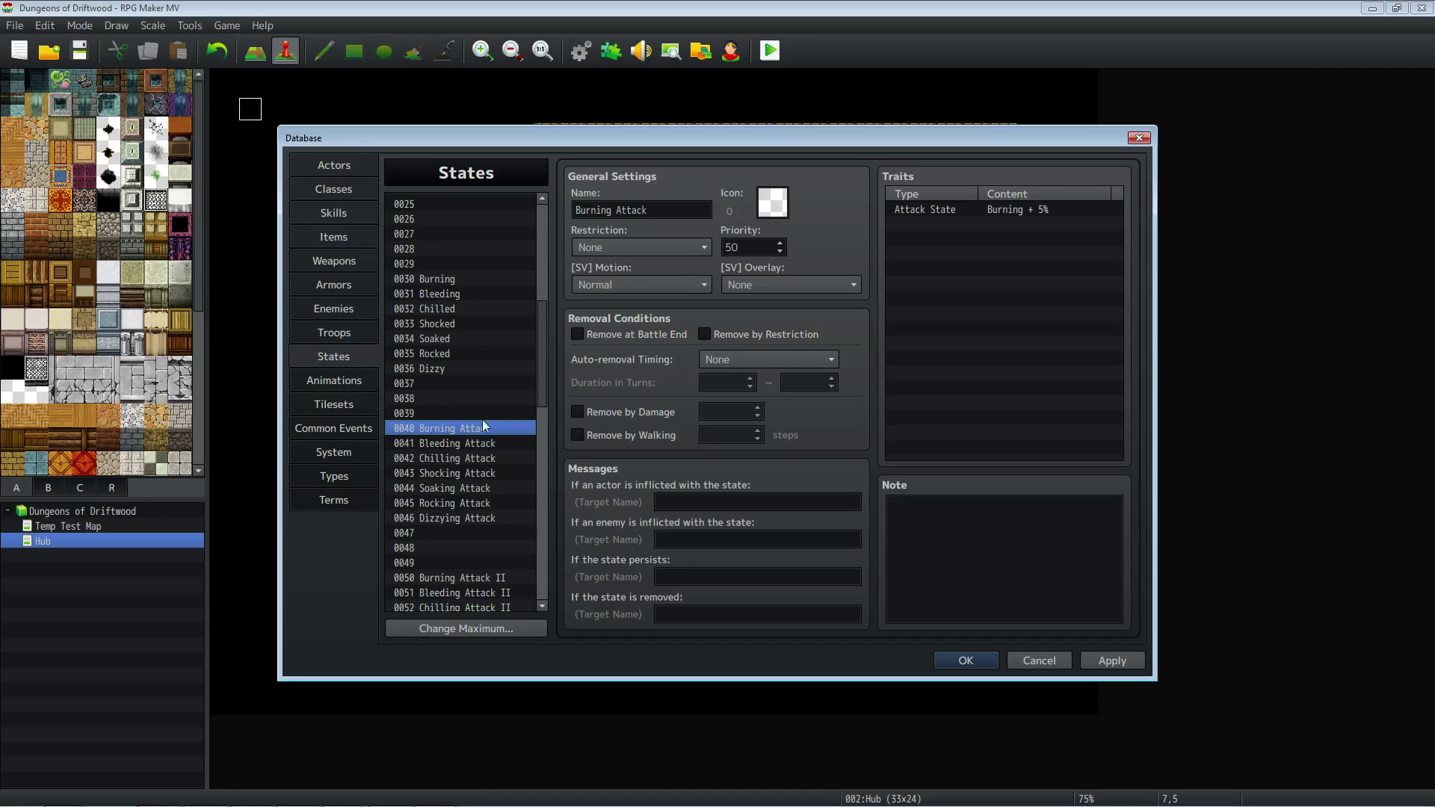
click(995, 210)
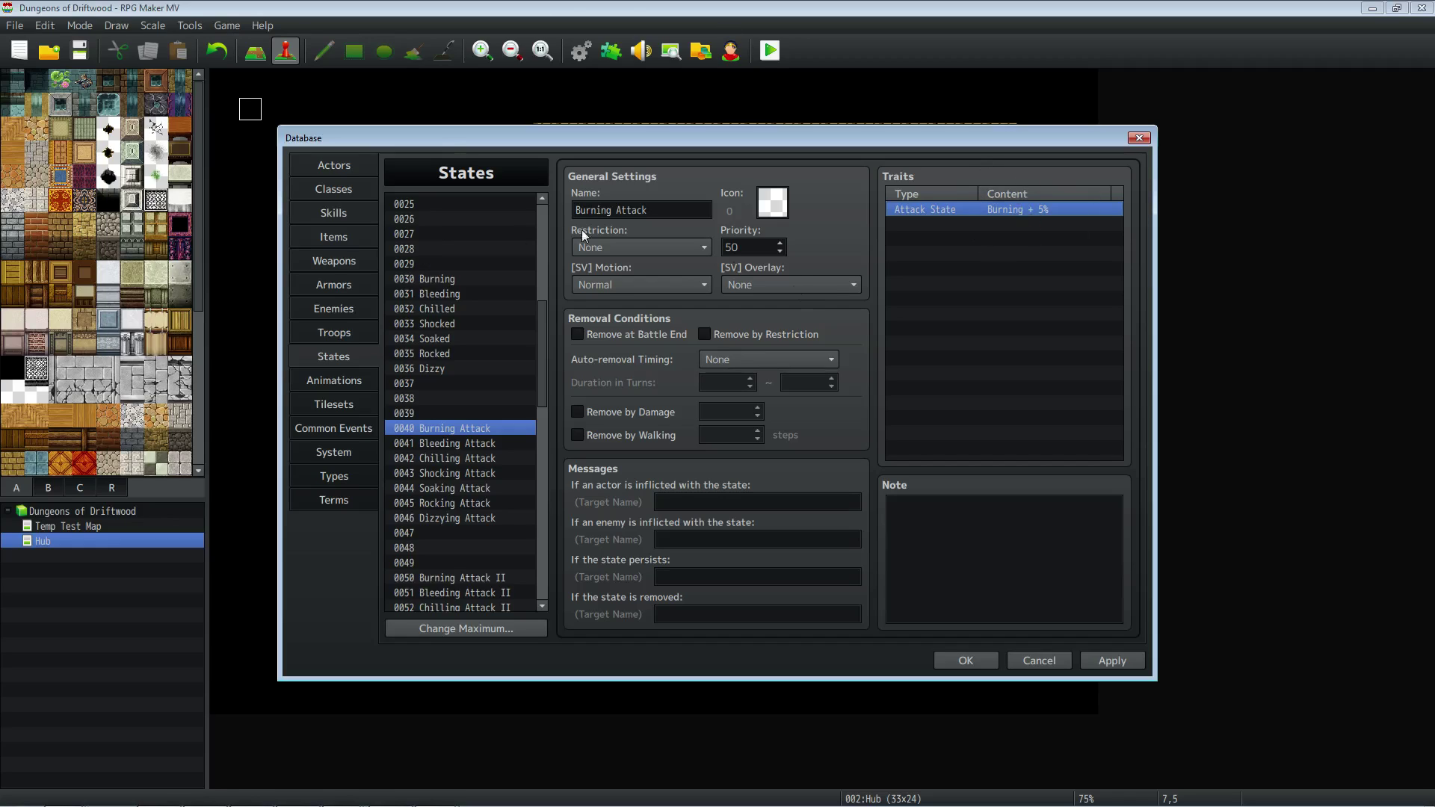
click(448, 280)
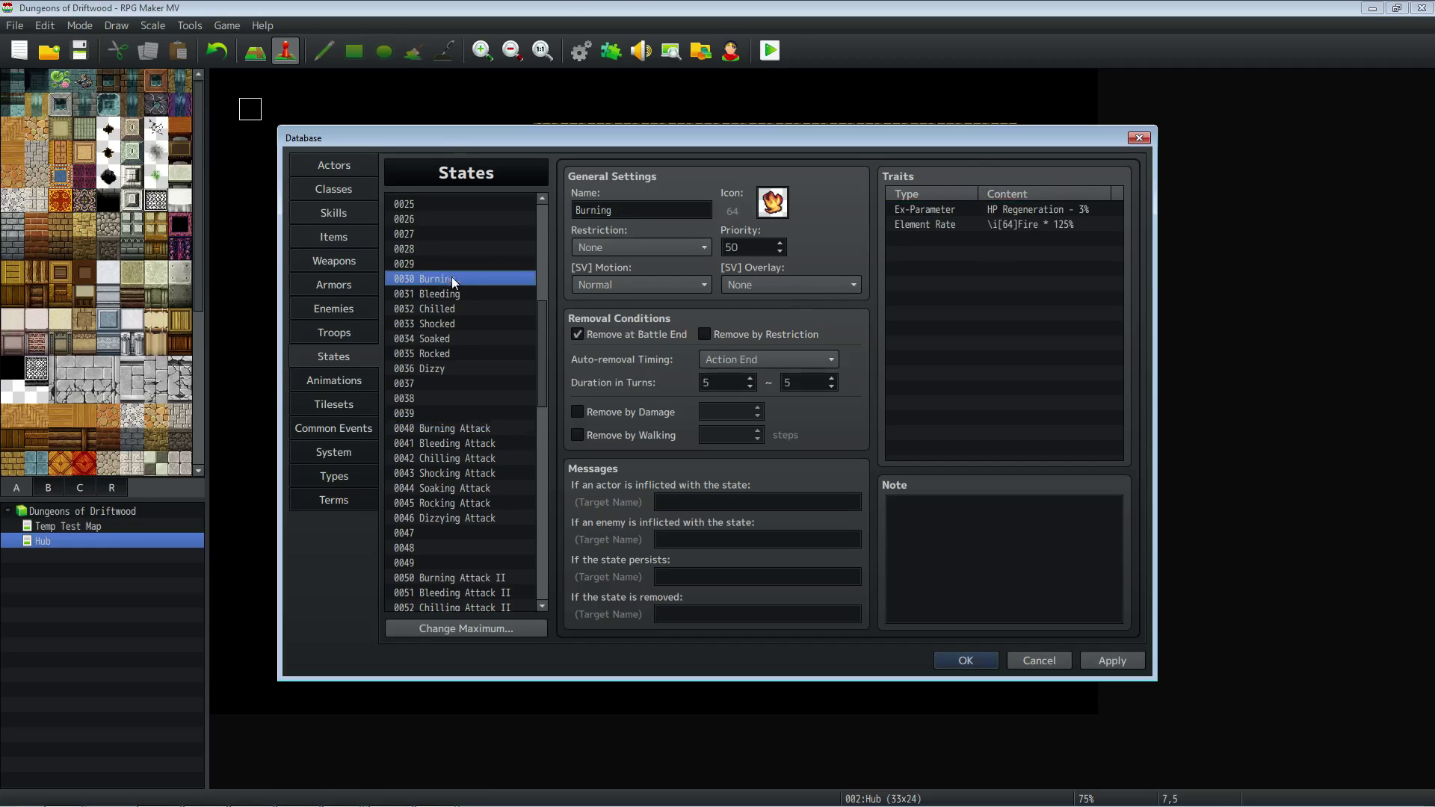
click(1043, 226)
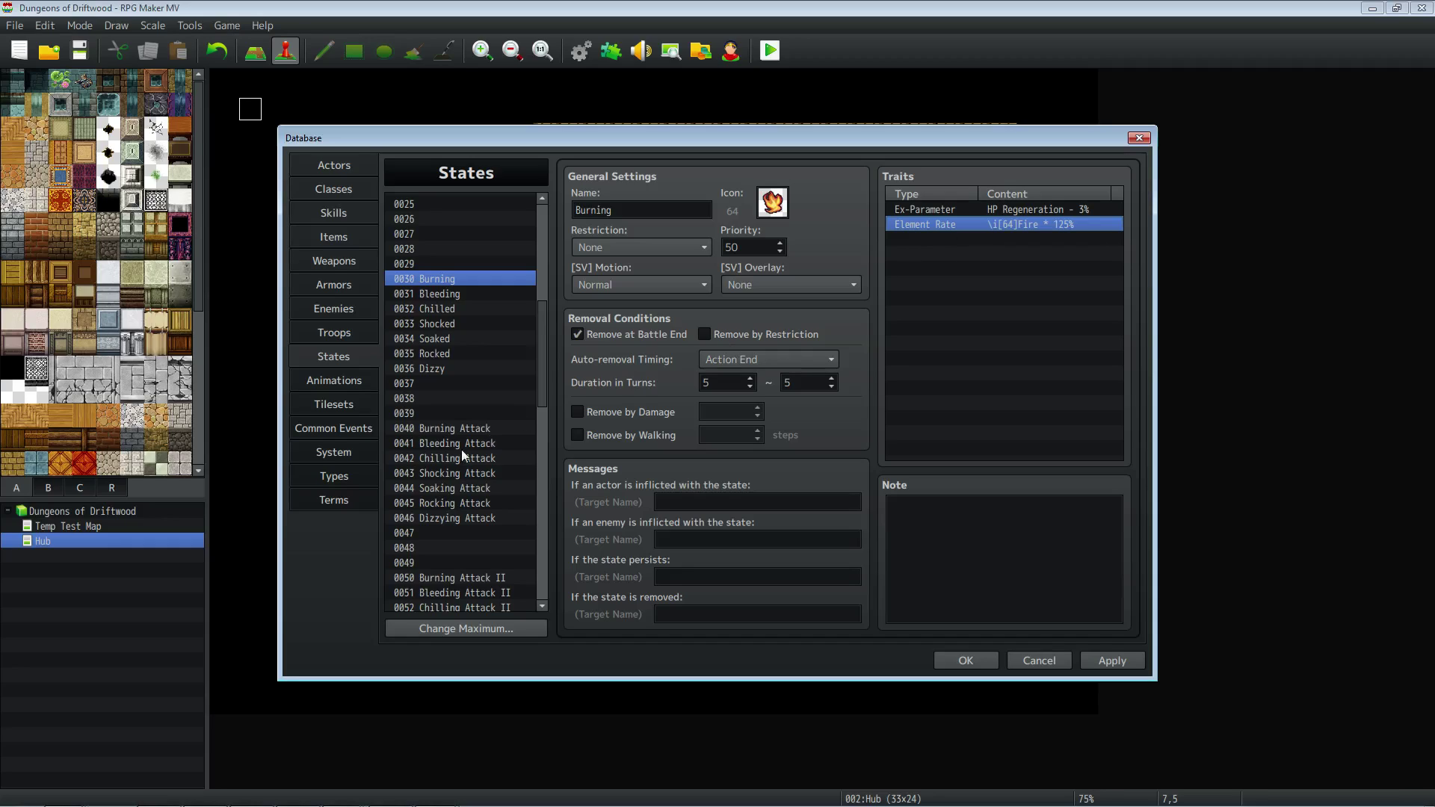
Review the Attack State traits of the first-tier attack states, from Burning Attack to Dizzying Attack.
click(479, 427)
click(494, 442)
click(486, 460)
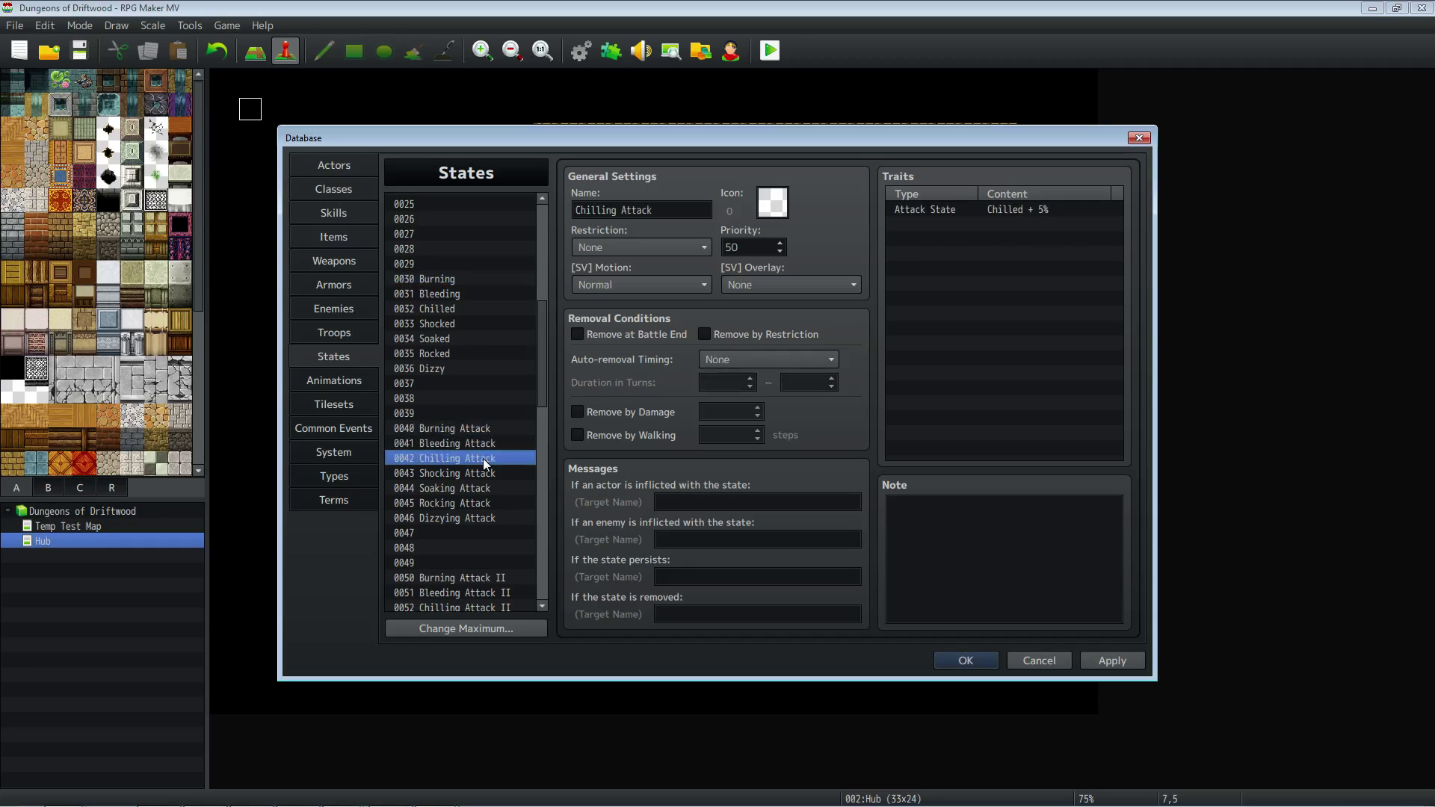
click(482, 474)
click(487, 487)
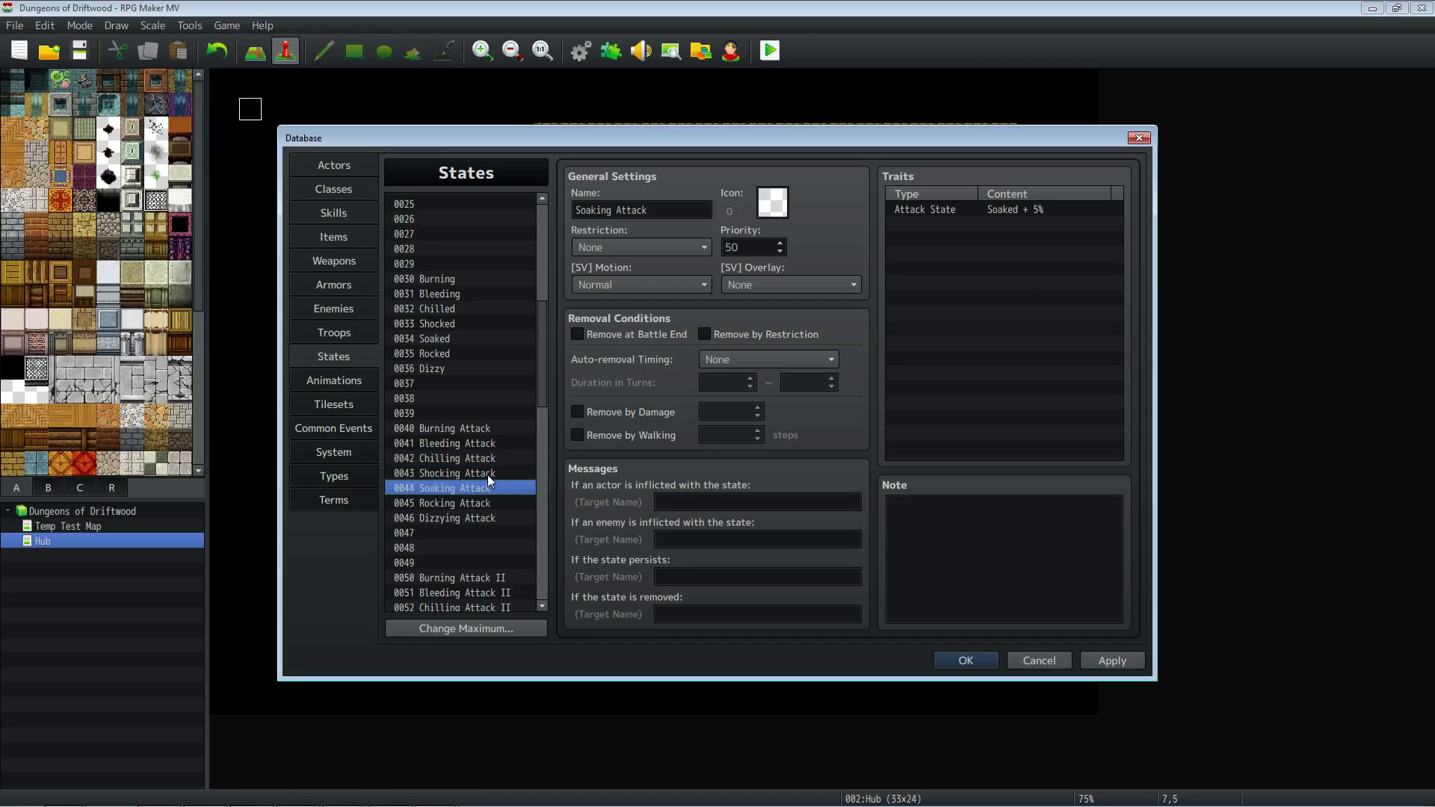
click(482, 504)
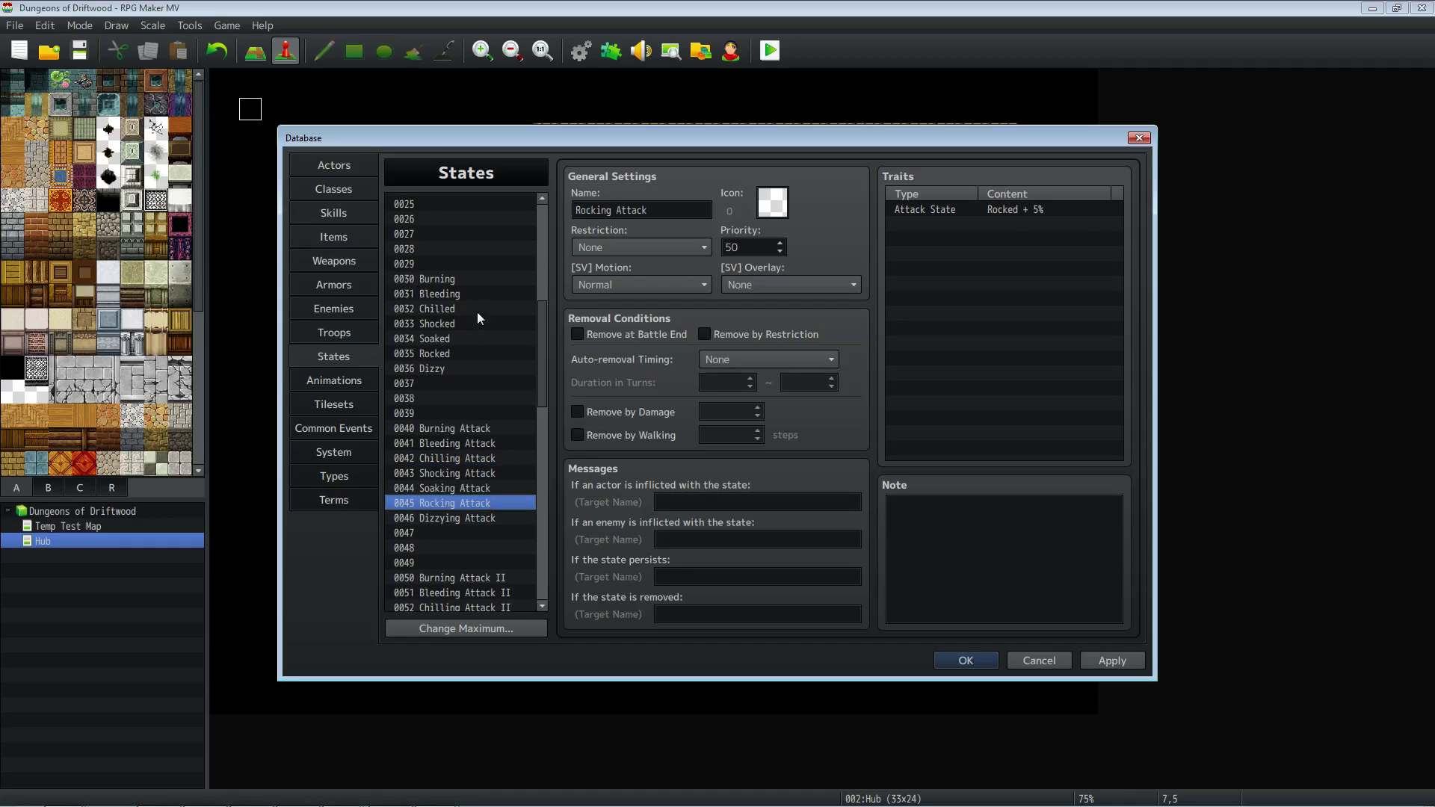
click(464, 294)
click(458, 430)
click(461, 444)
click(460, 459)
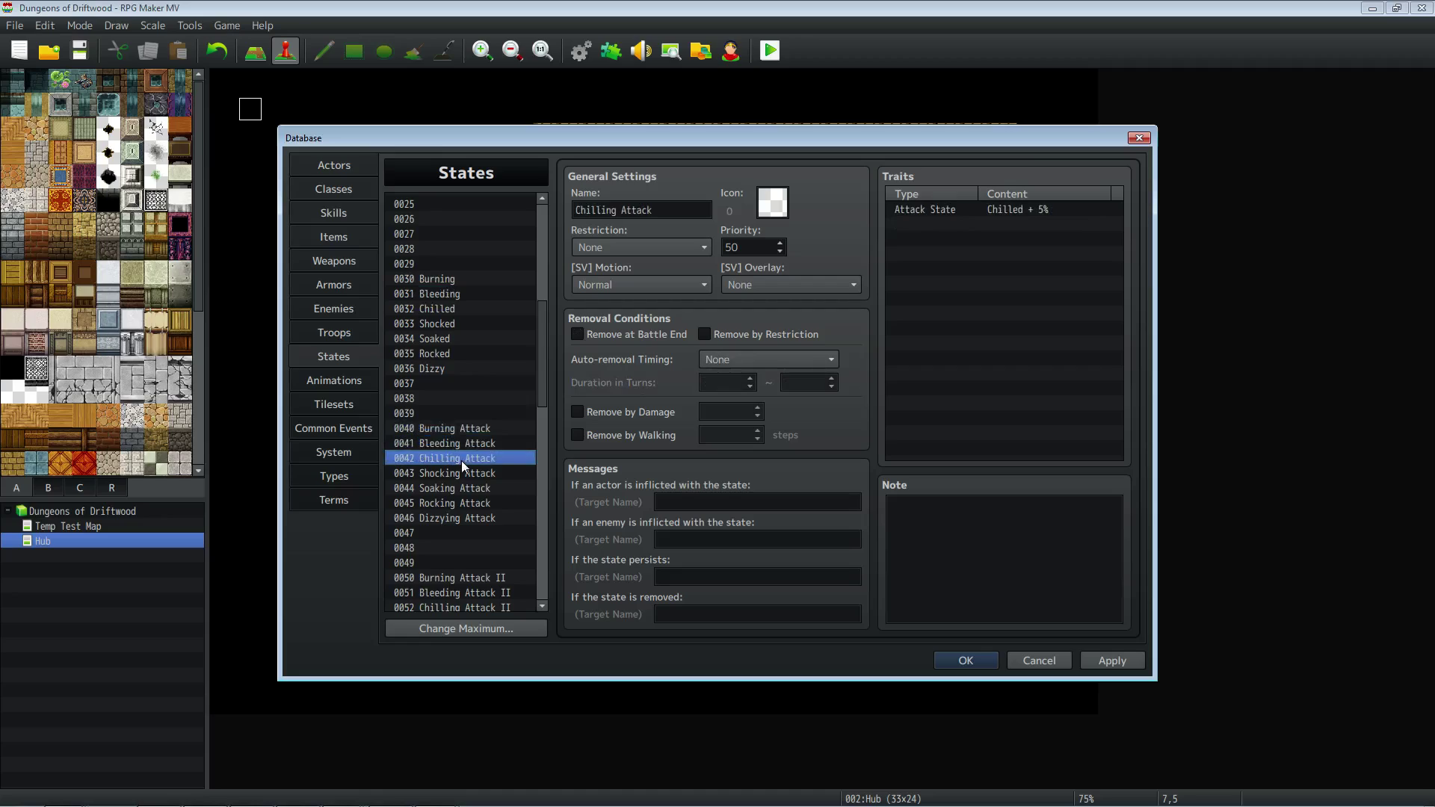
click(475, 474)
click(470, 486)
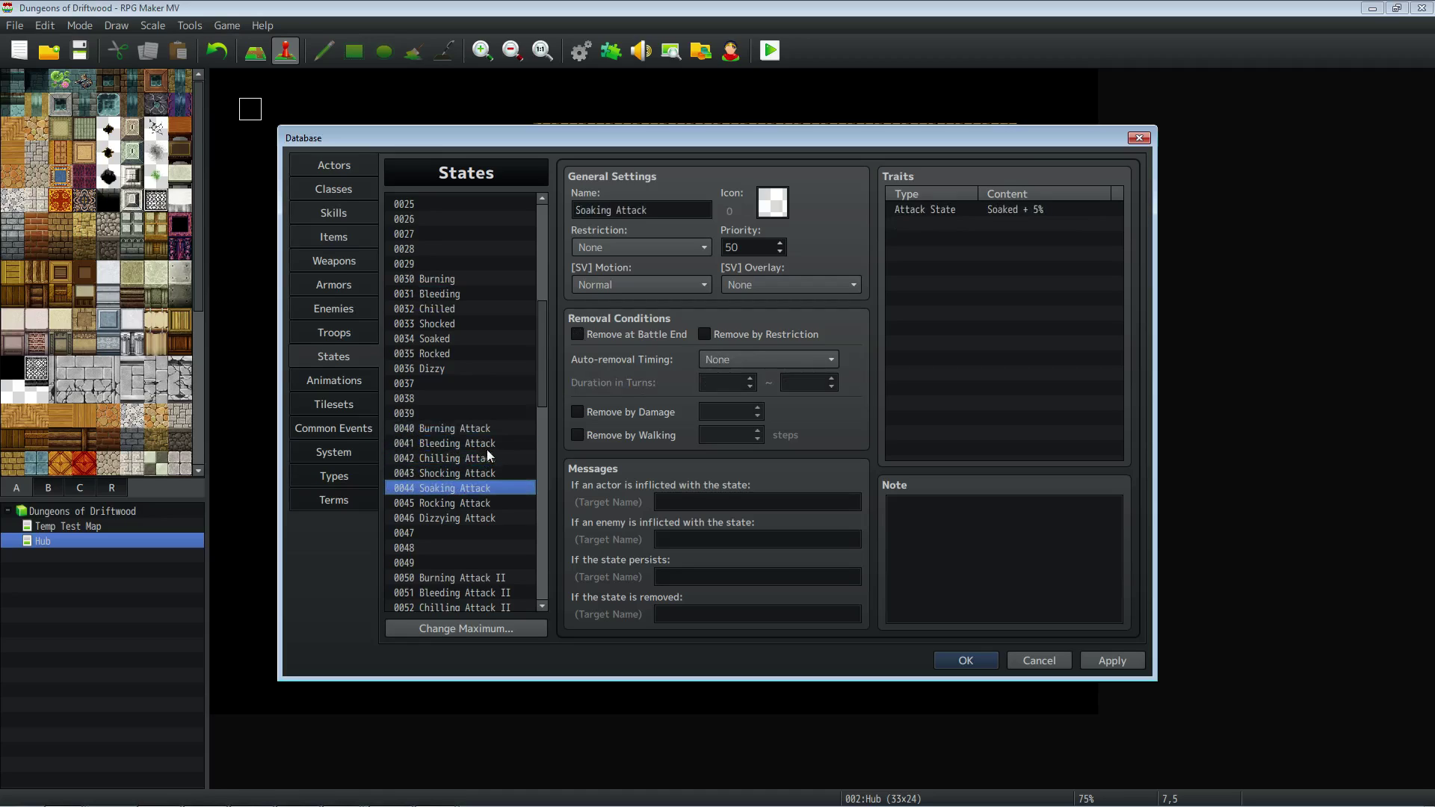
click(460, 504)
click(458, 518)
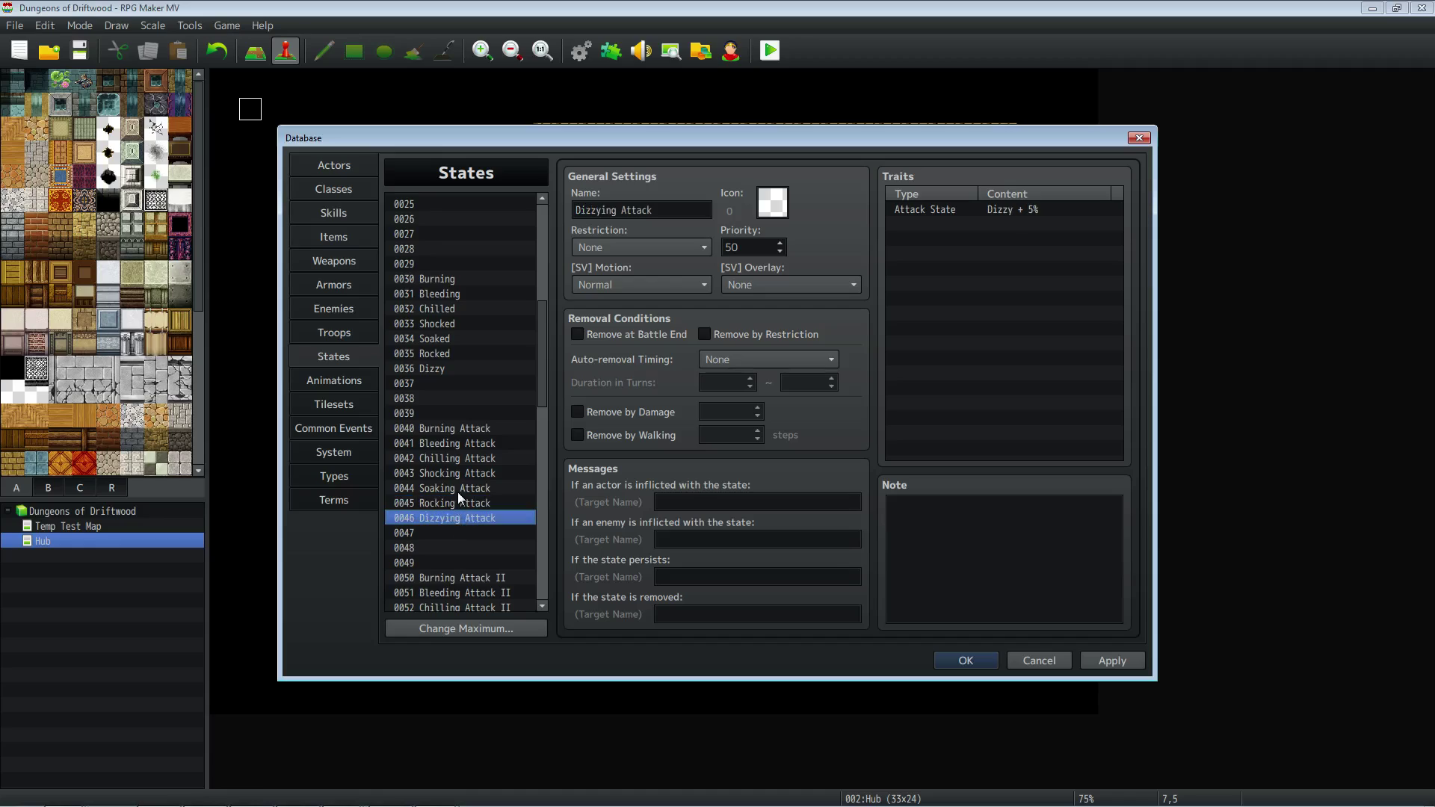
Compare the Bleeding Attack state with the Bleeding state and view the list of second- and third-tier attack states.
click(453, 443)
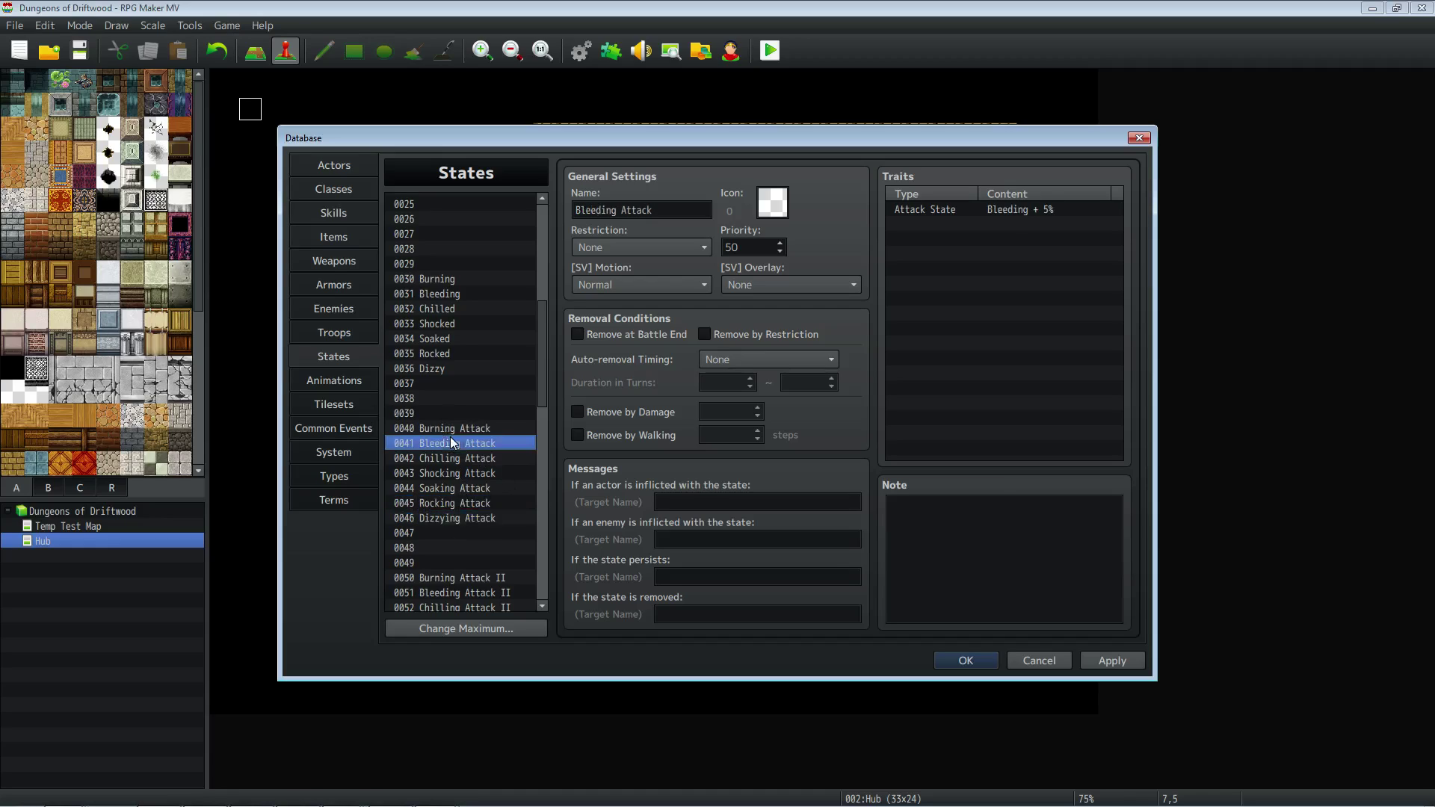
click(451, 294)
click(479, 446)
drag(541, 390, 541, 435)
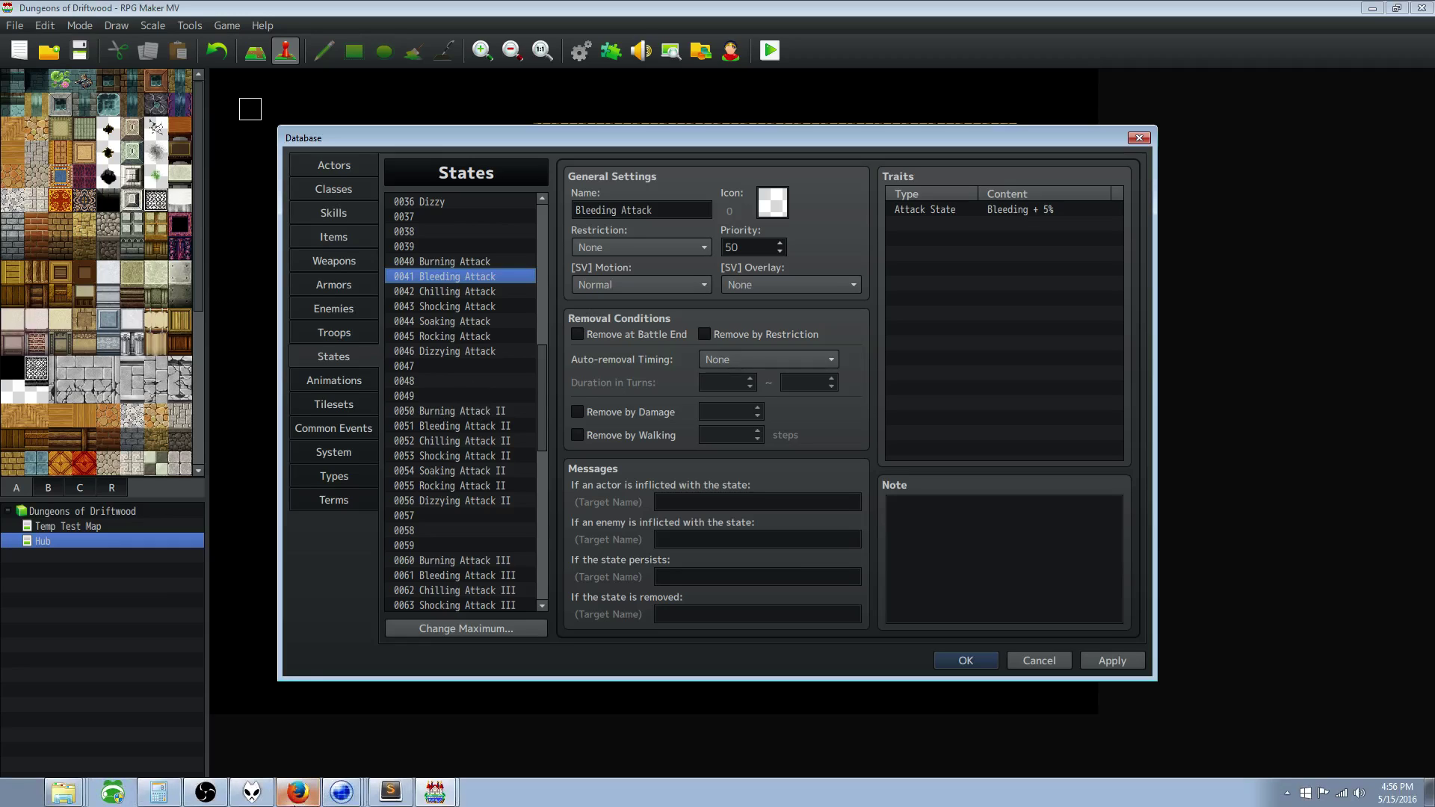
Close the database without applying changes and open the Dungeons of Driftwood project folder in the file explorer.
click(306, 800)
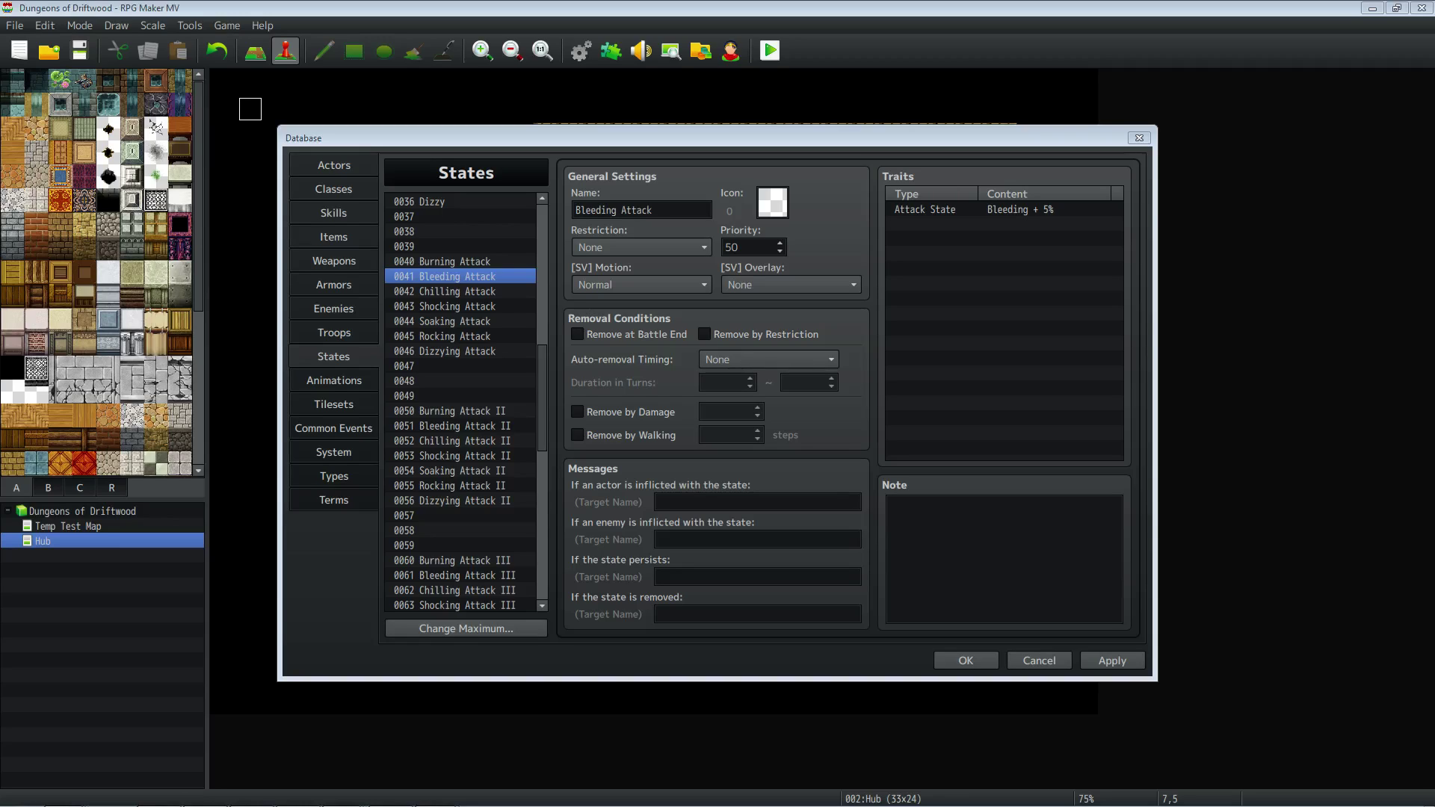
mouse_move(150, 803)
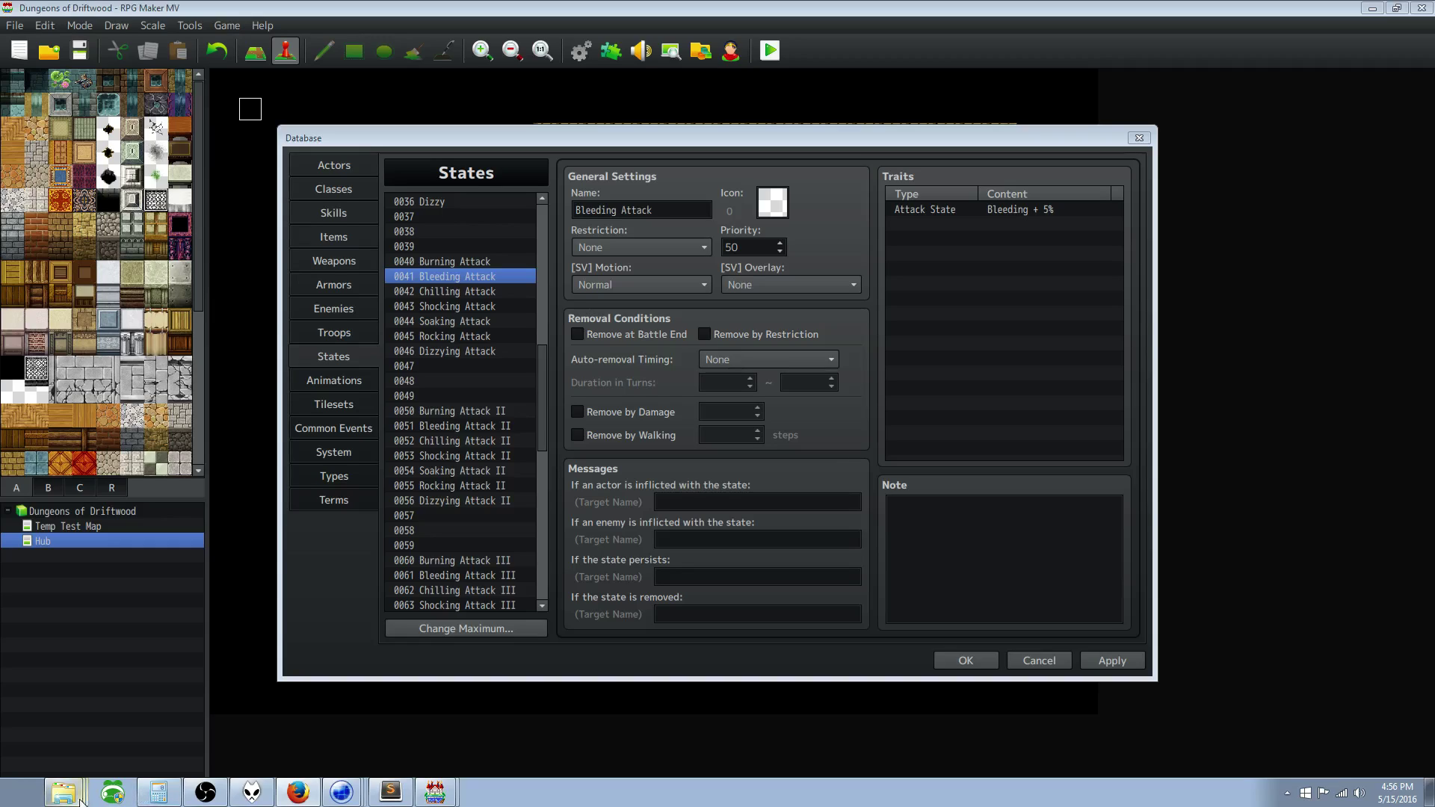
click(1036, 662)
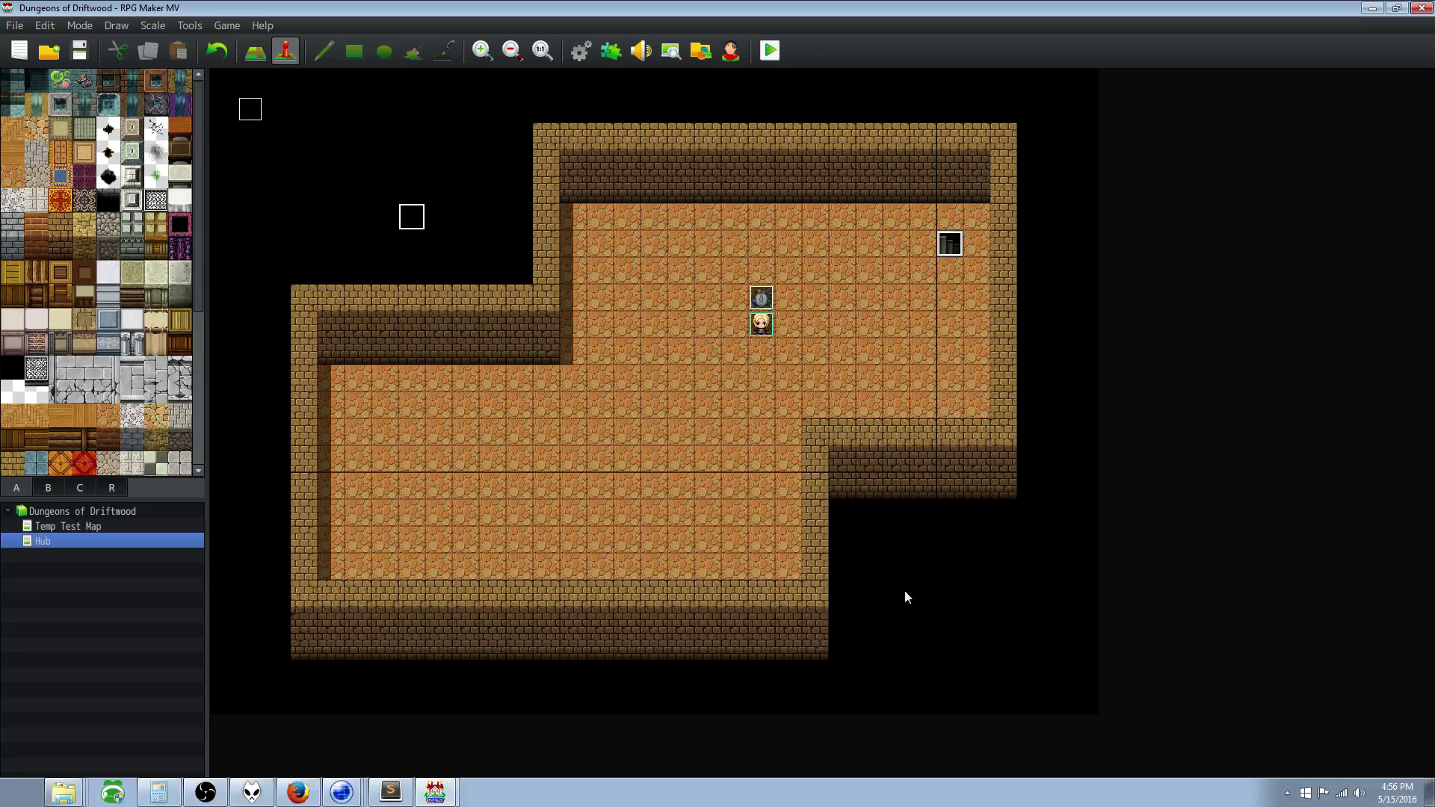
click(232, 29)
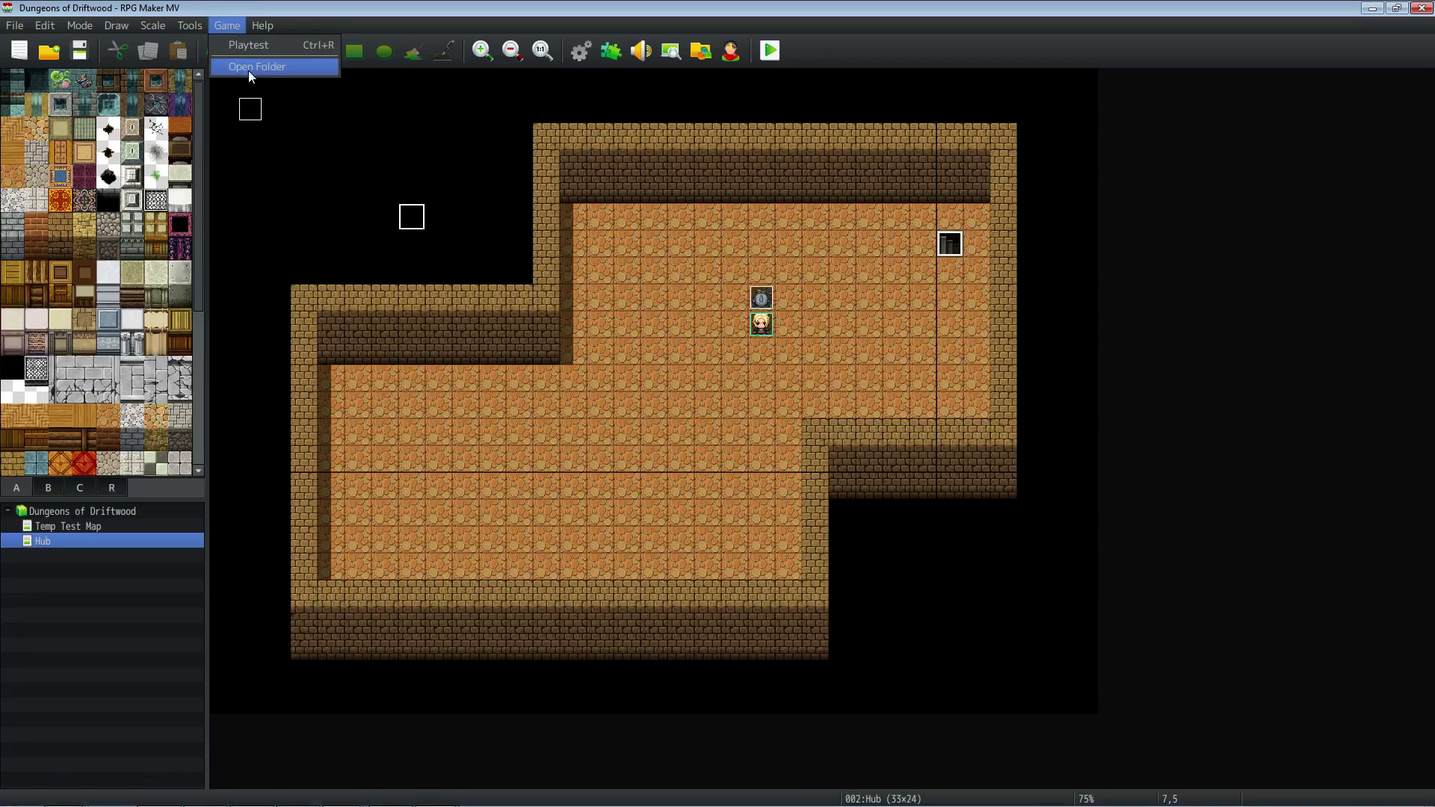
click(248, 69)
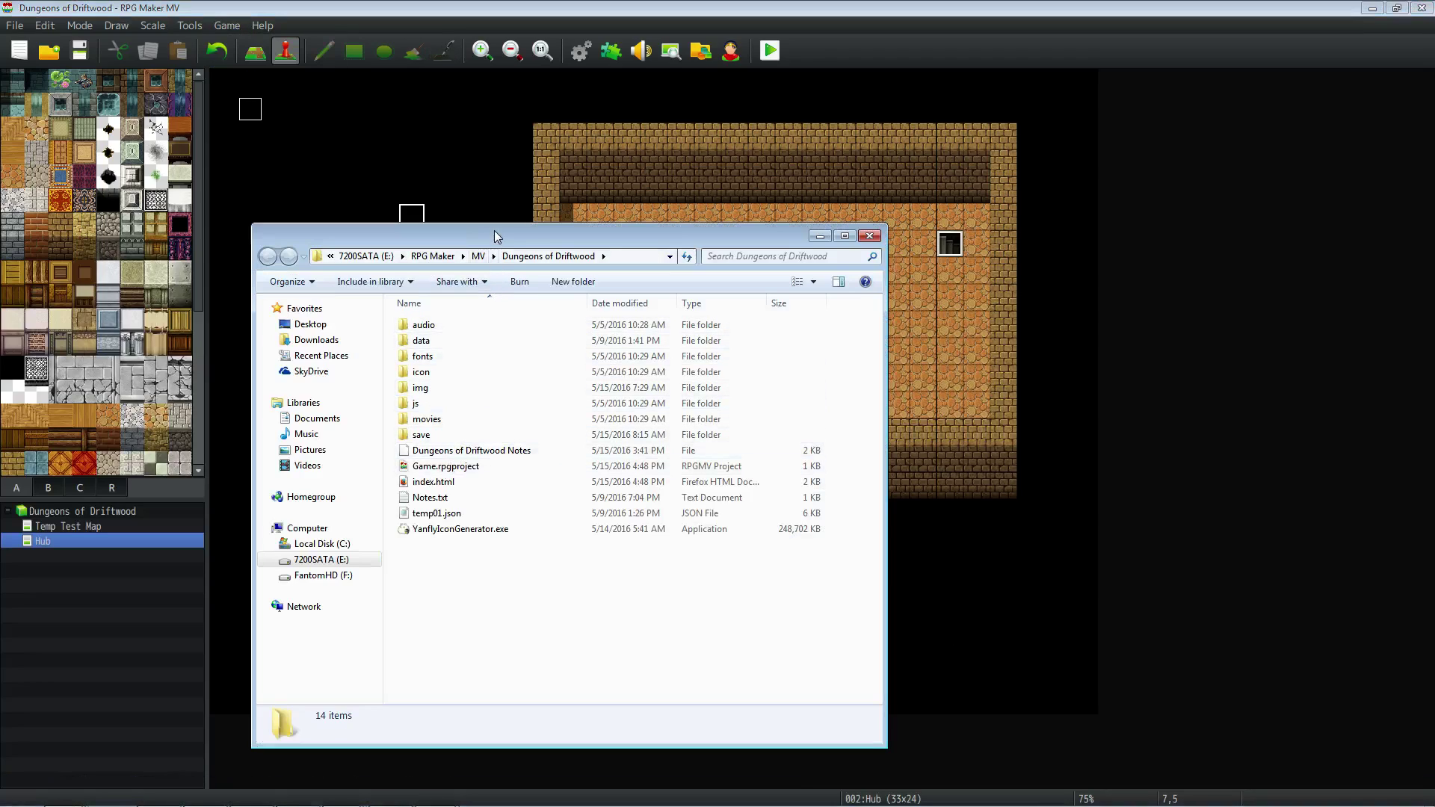
drag(492, 232, 621, 216)
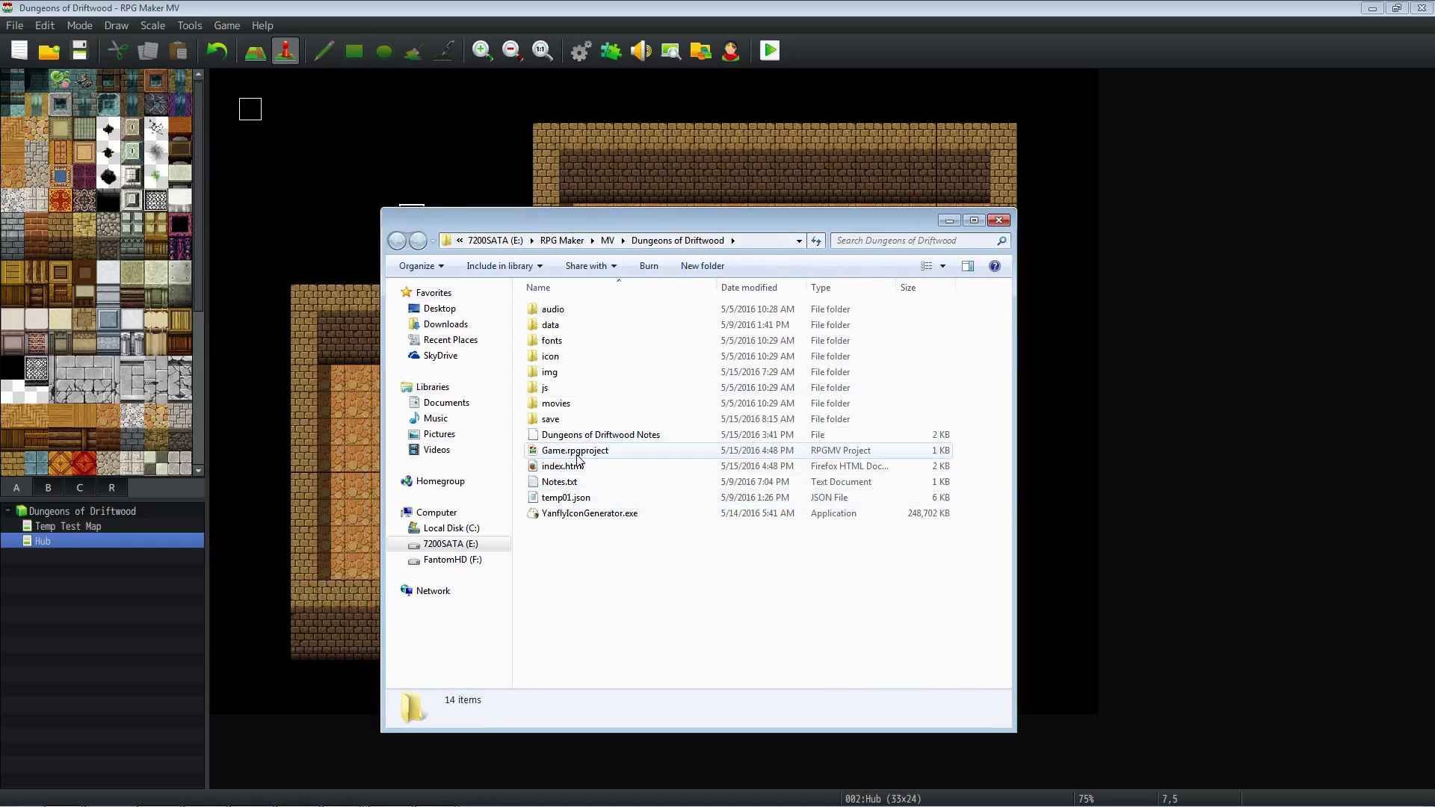
Browse the MV and RPG Maker folders, checking the contents of the LevelWizard and Noobkx folders for the wanted project.
click(607, 240)
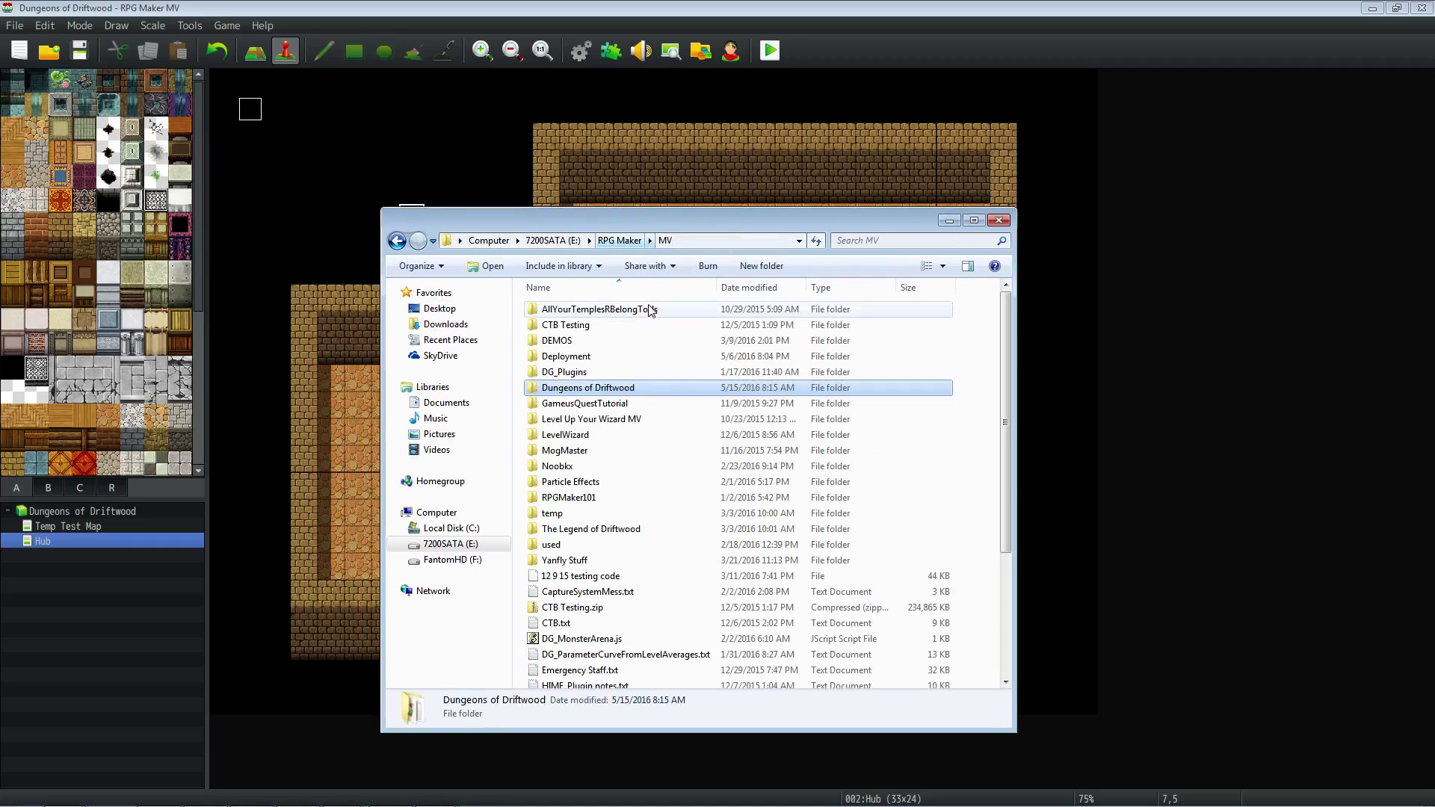
click(581, 437)
double_click(582, 436)
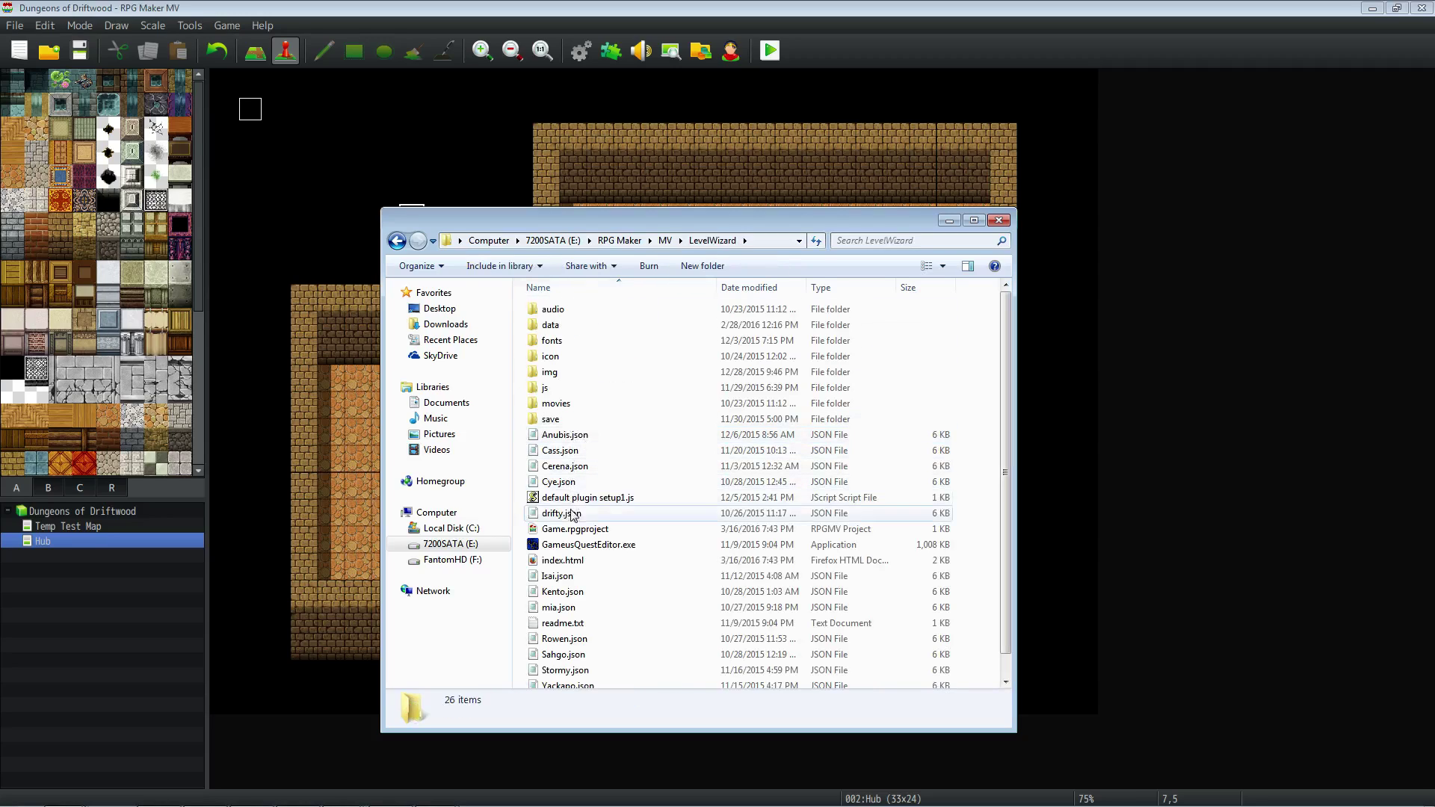
scroll(582, 497, down, 1)
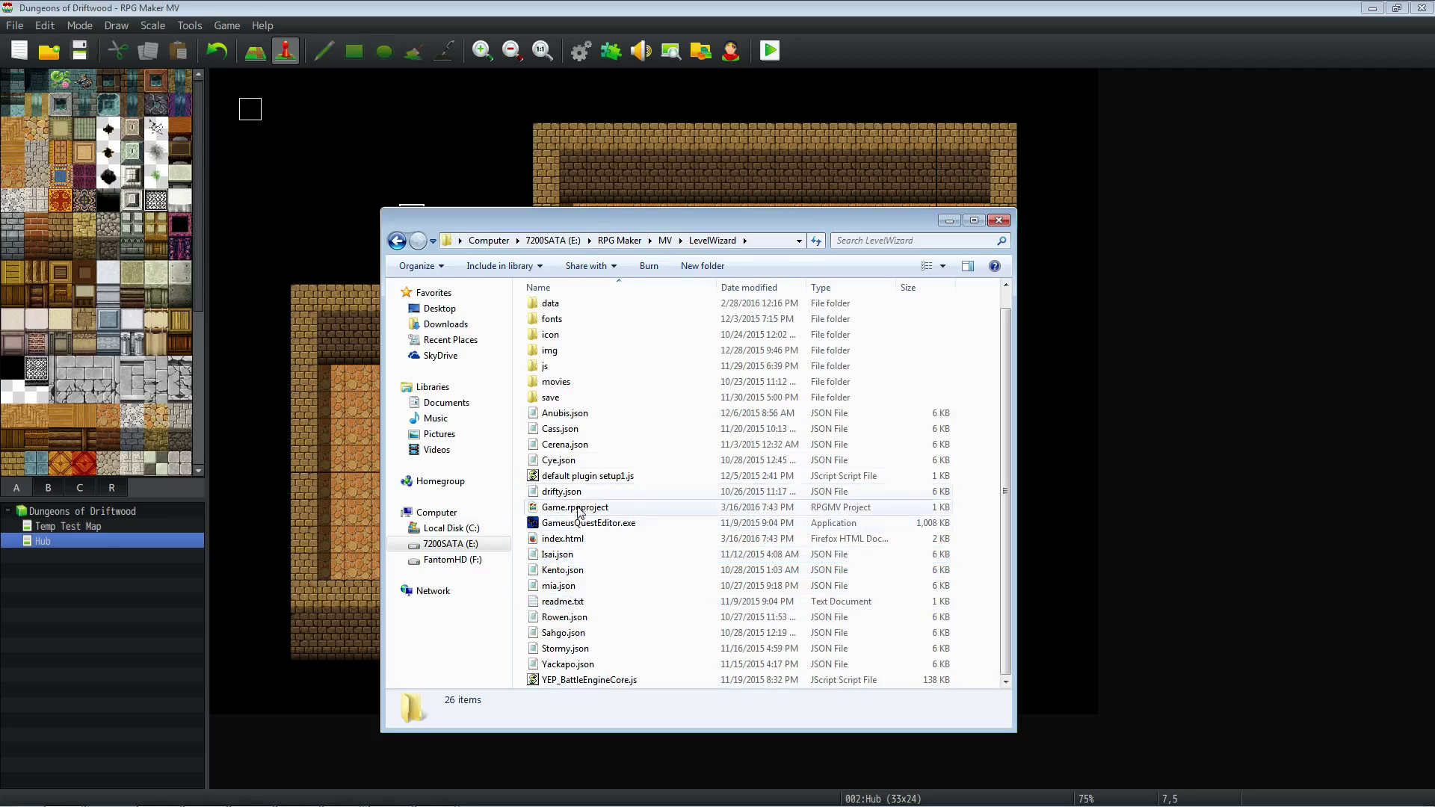
click(665, 241)
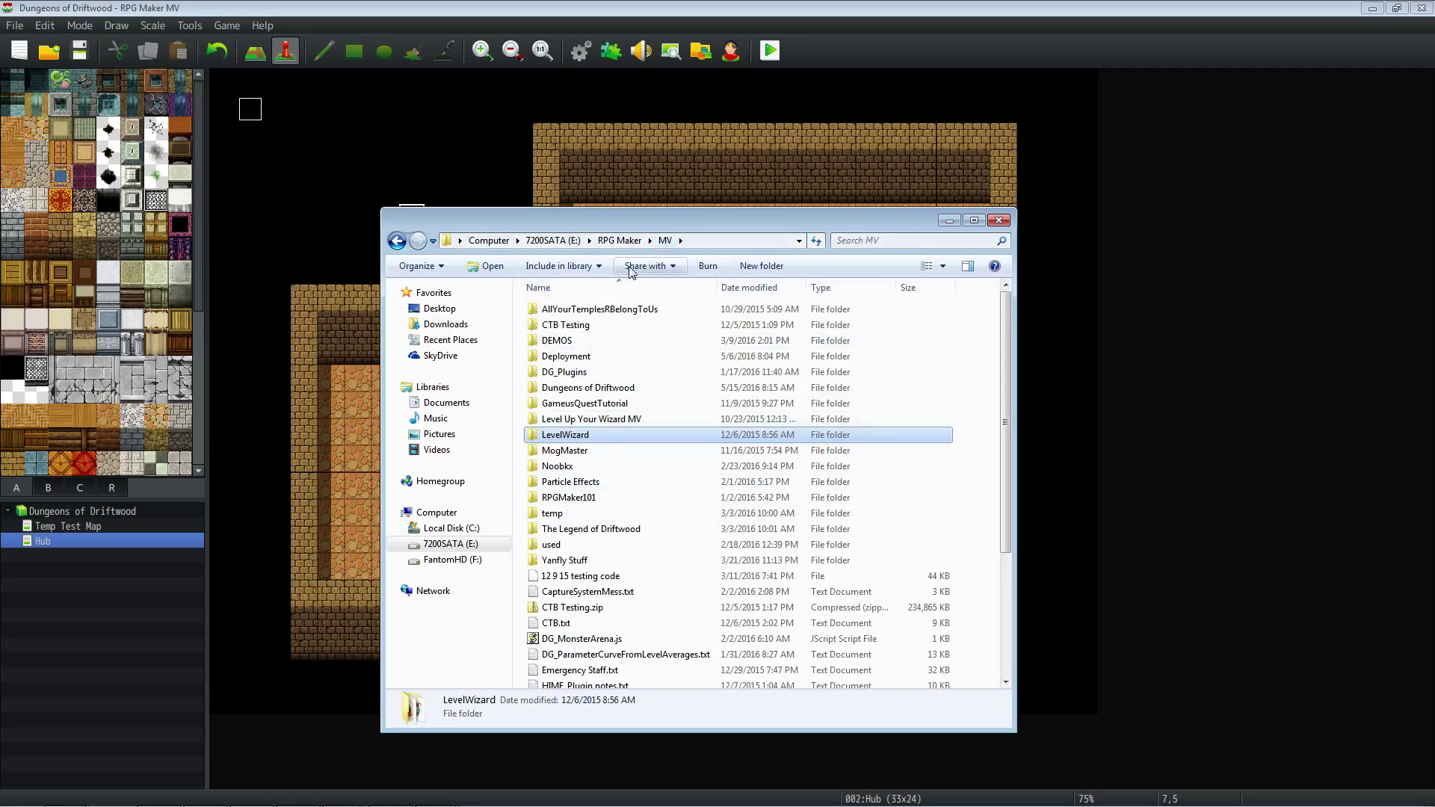
click(628, 239)
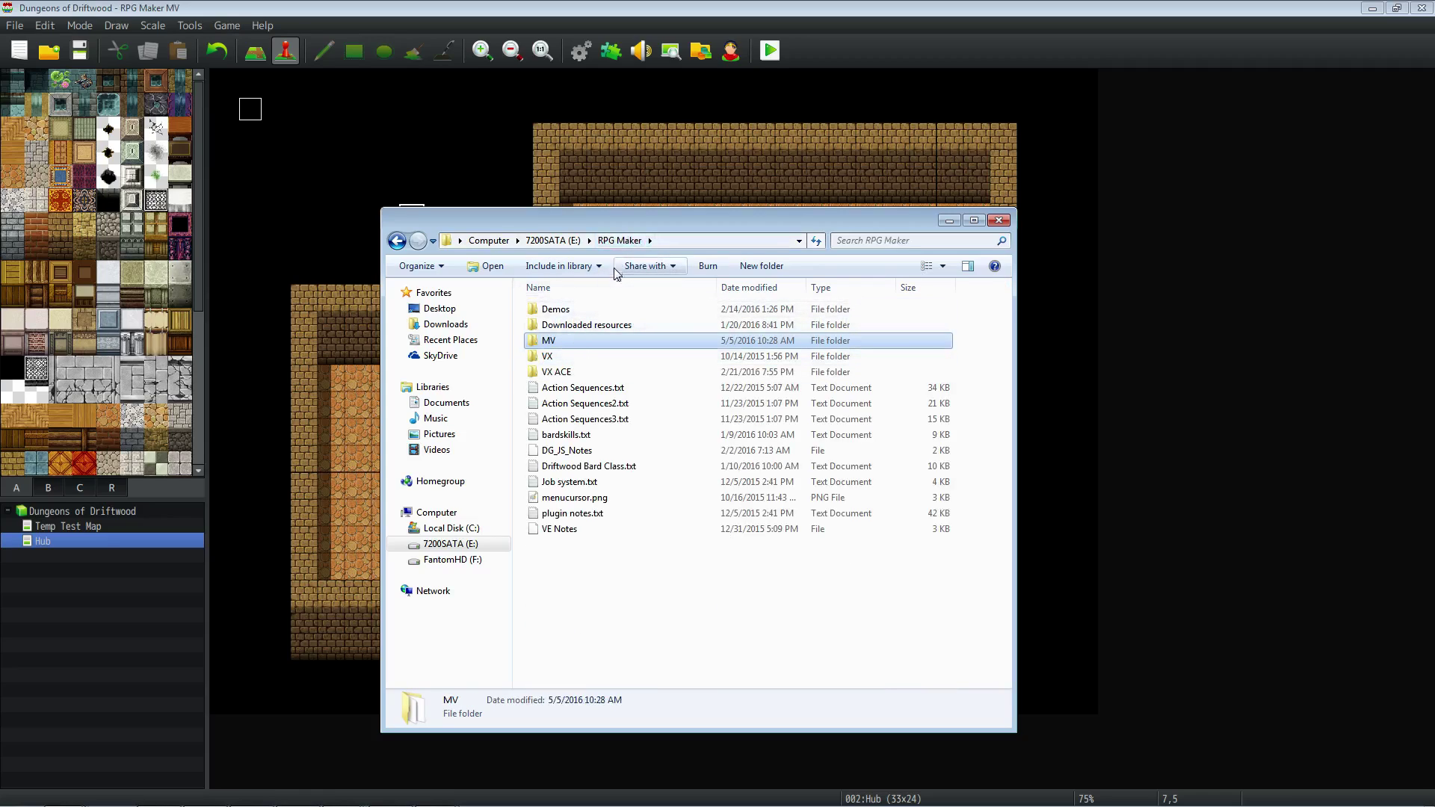
double_click(566, 342)
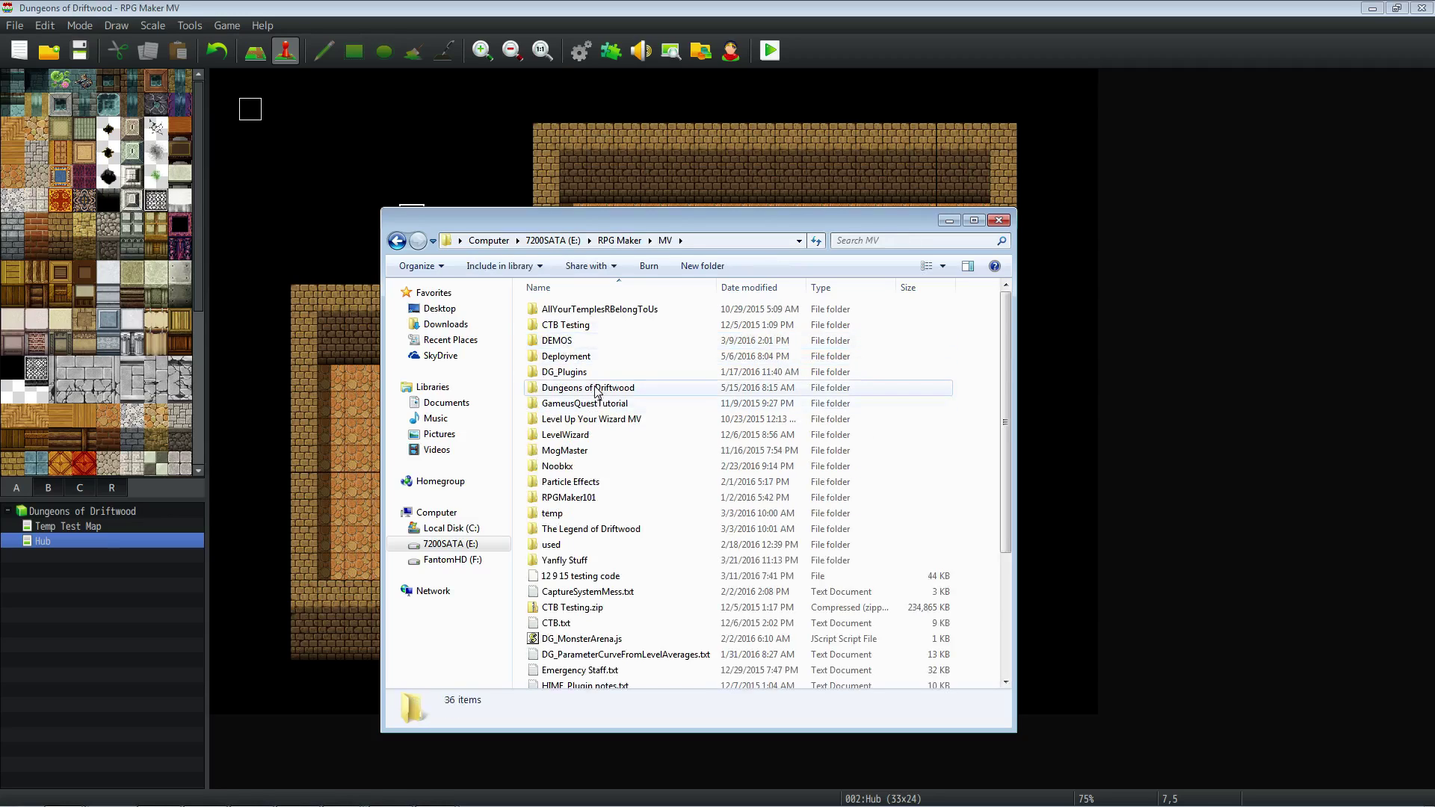
double_click(585, 468)
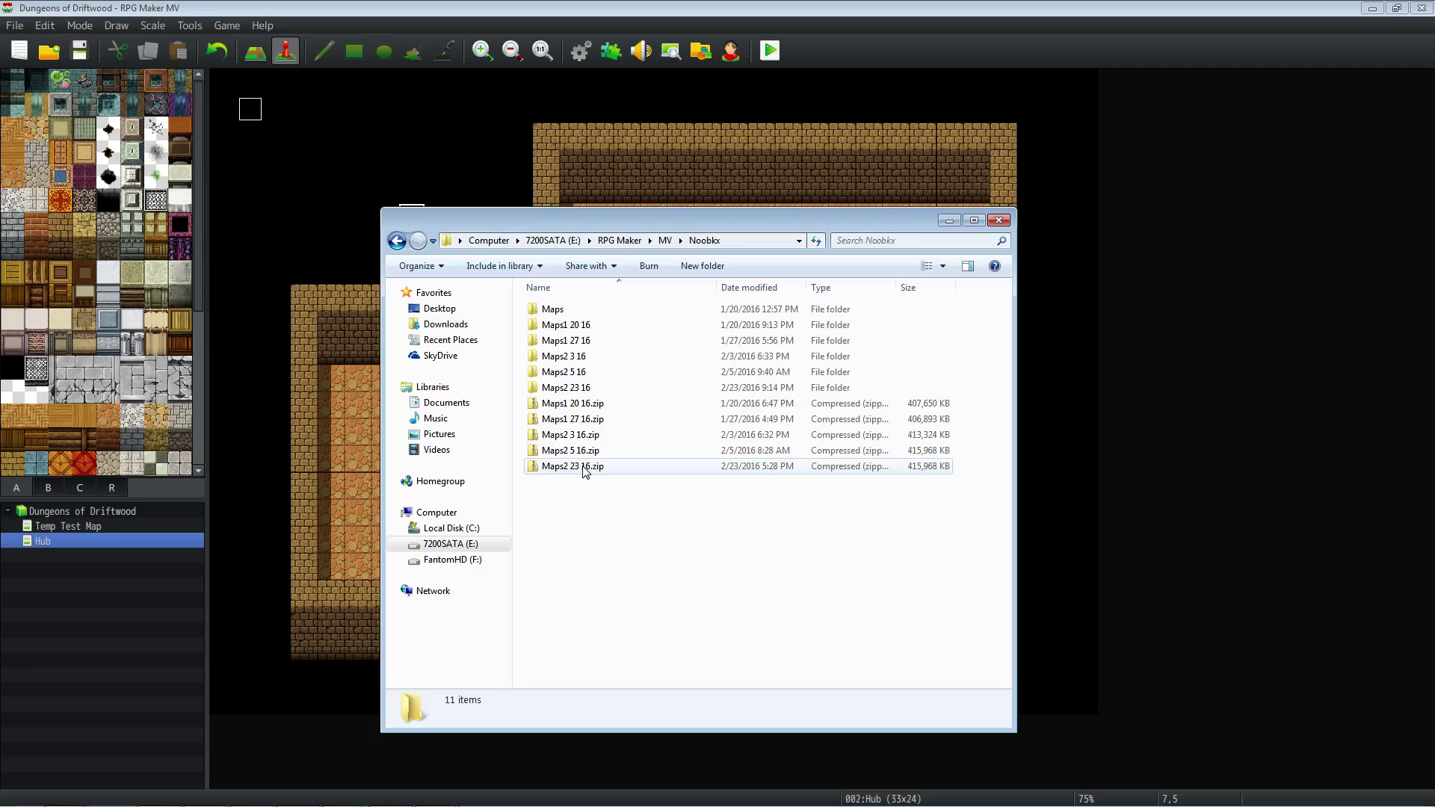
click(580, 312)
double_click(581, 312)
click(642, 239)
click(665, 240)
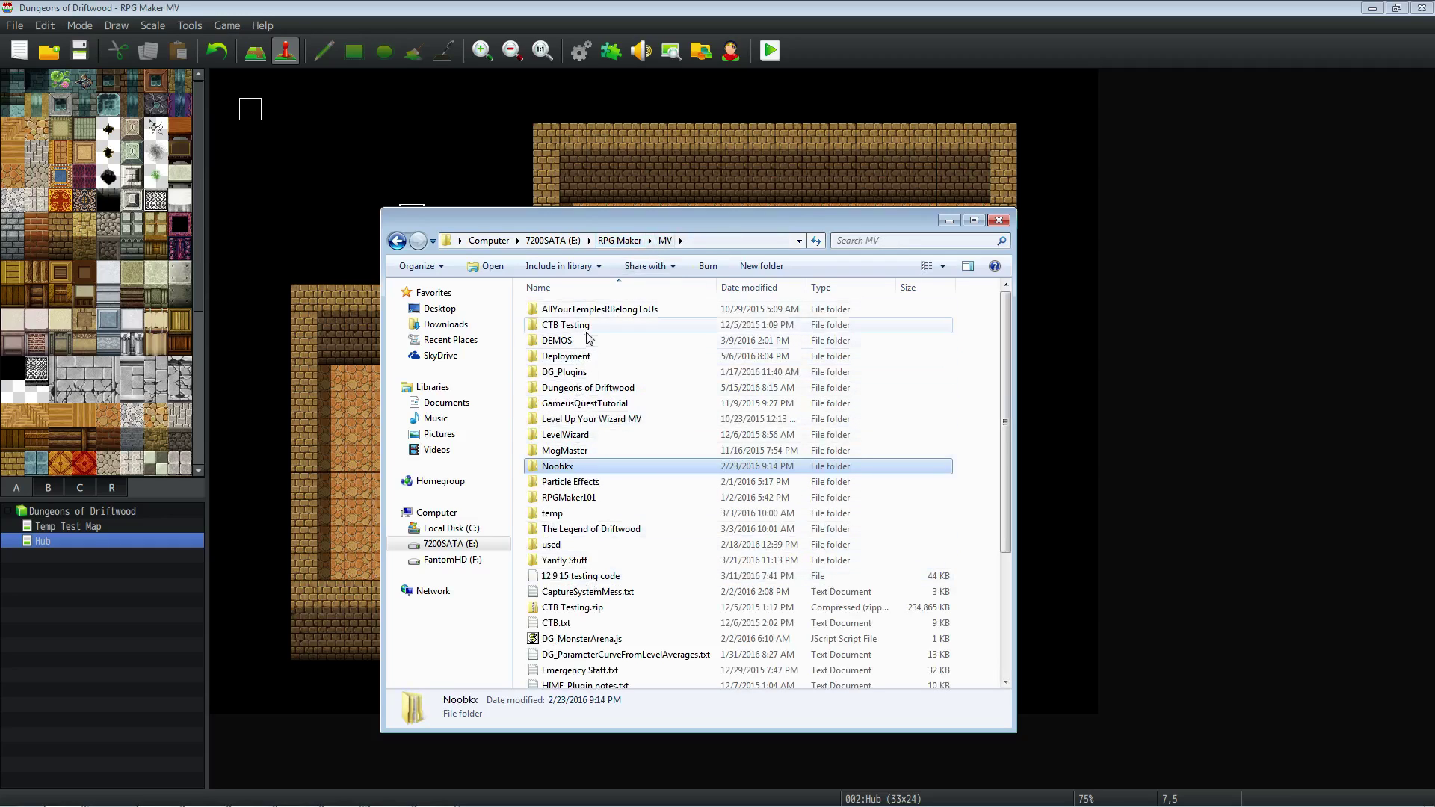
Open the Game.rpgproject file from The Legend of Driftwood folder within the MV directory.
click(584, 498)
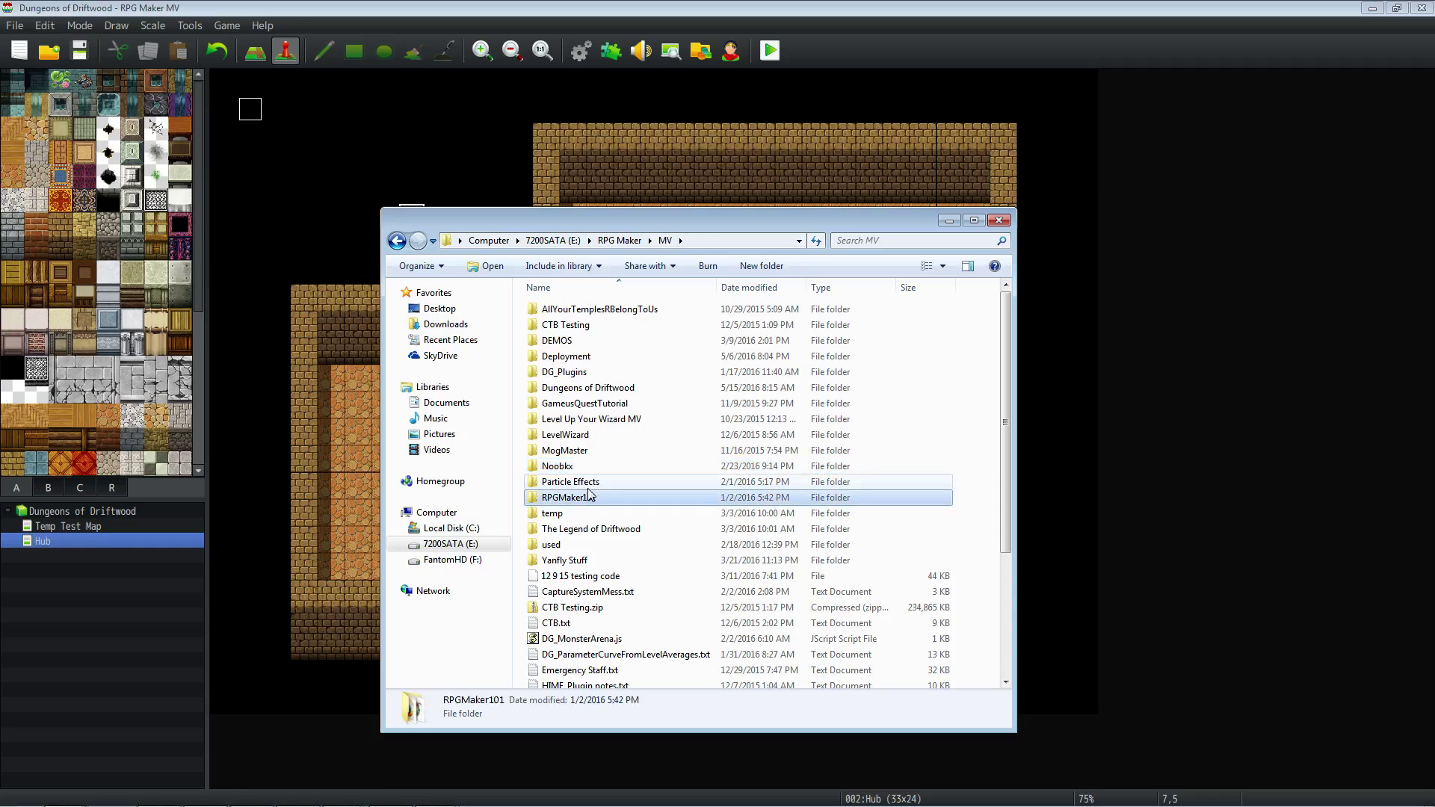
click(586, 530)
double_click(586, 531)
scroll(587, 479, down, 2)
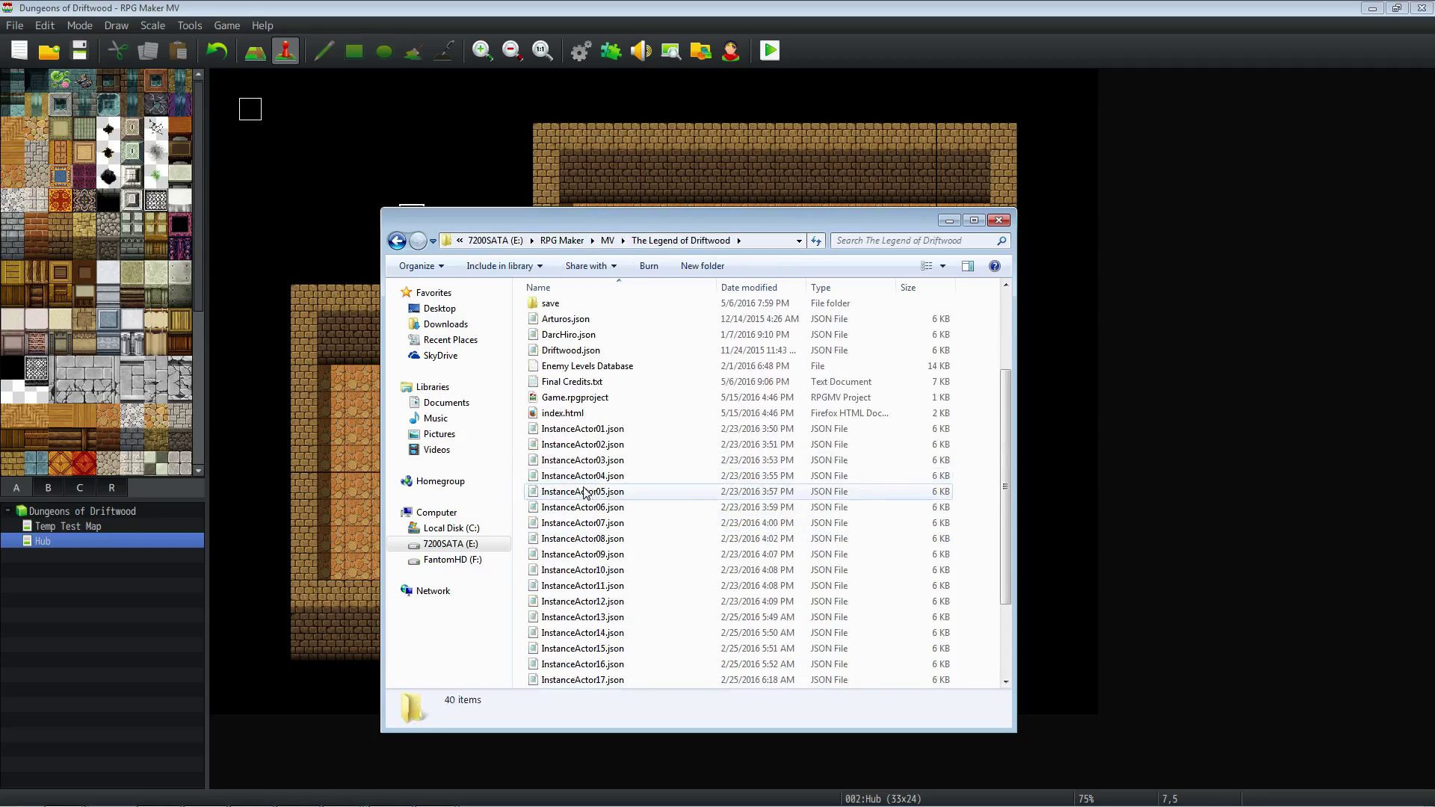
click(592, 403)
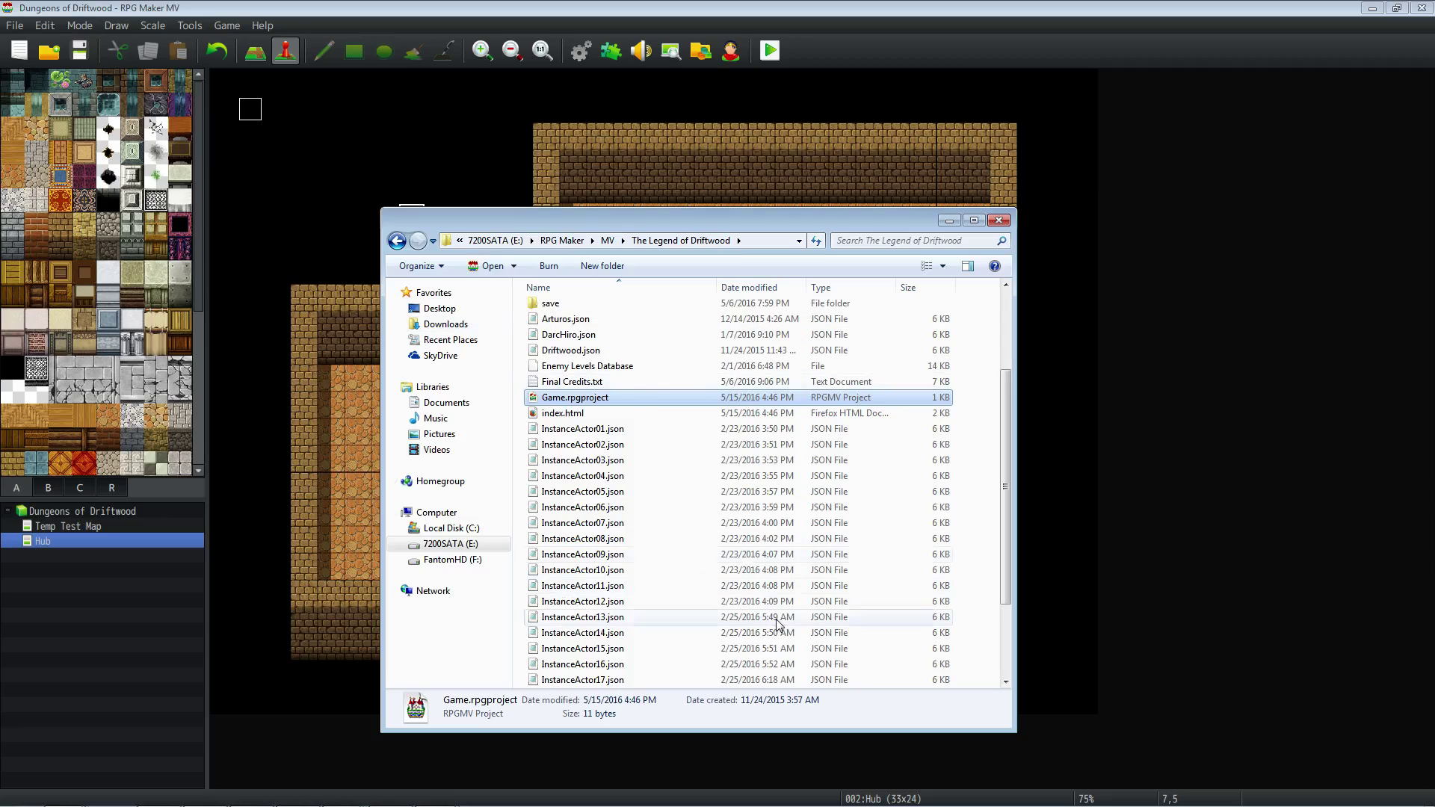
Move the second project's editor window off the main screen and return to the Dungeons of Driftwood Hub map.
click(437, 794)
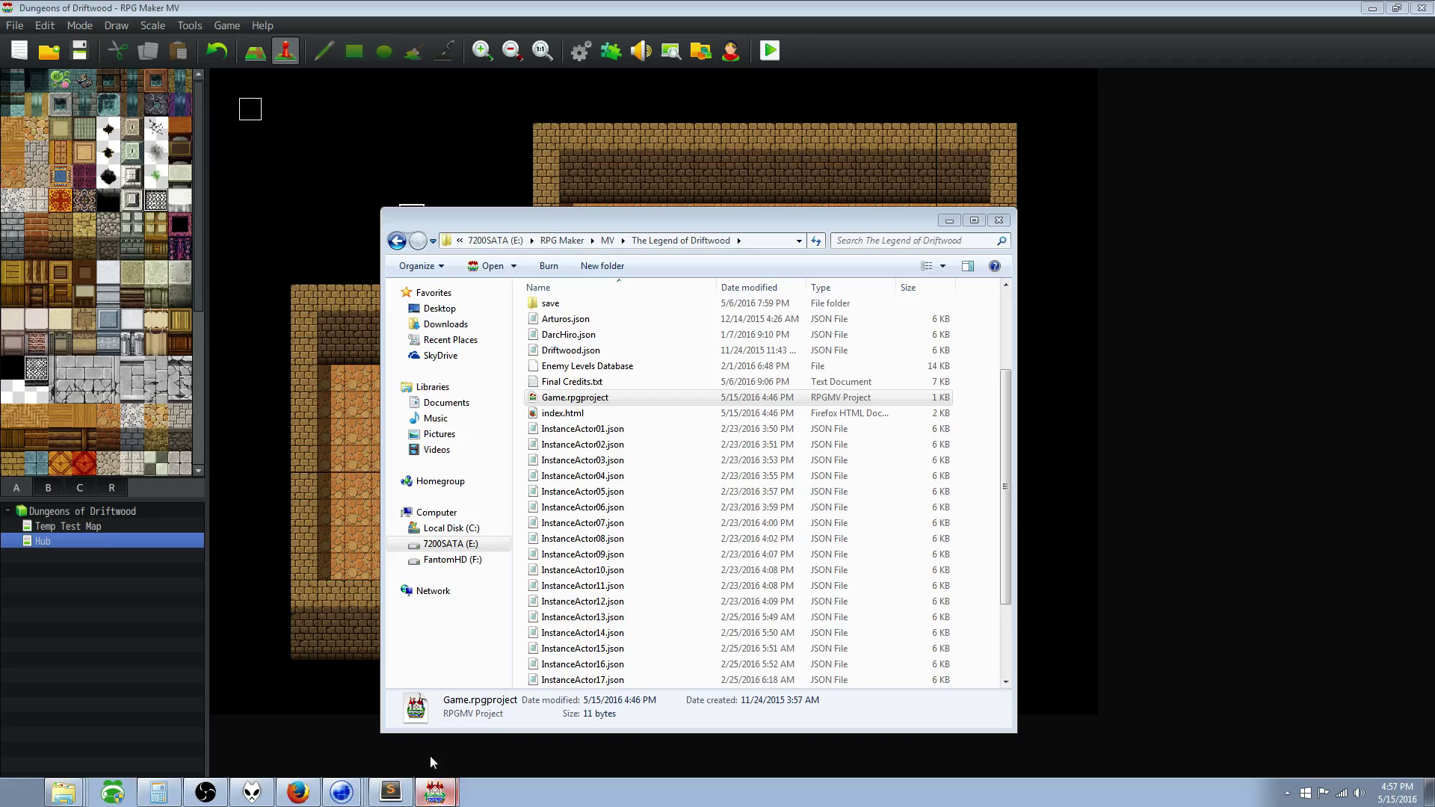
click(435, 793)
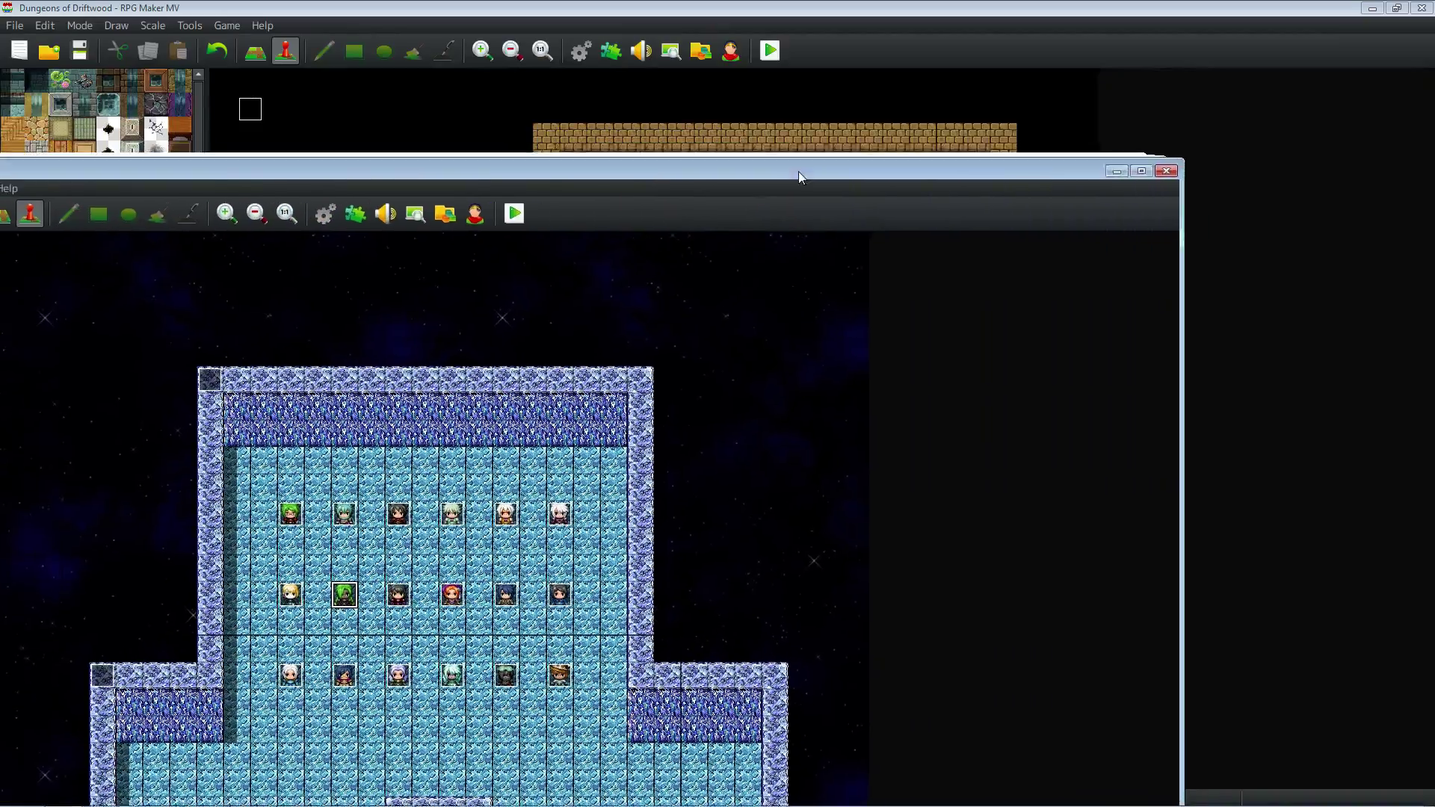
drag(798, 171, 0, 30)
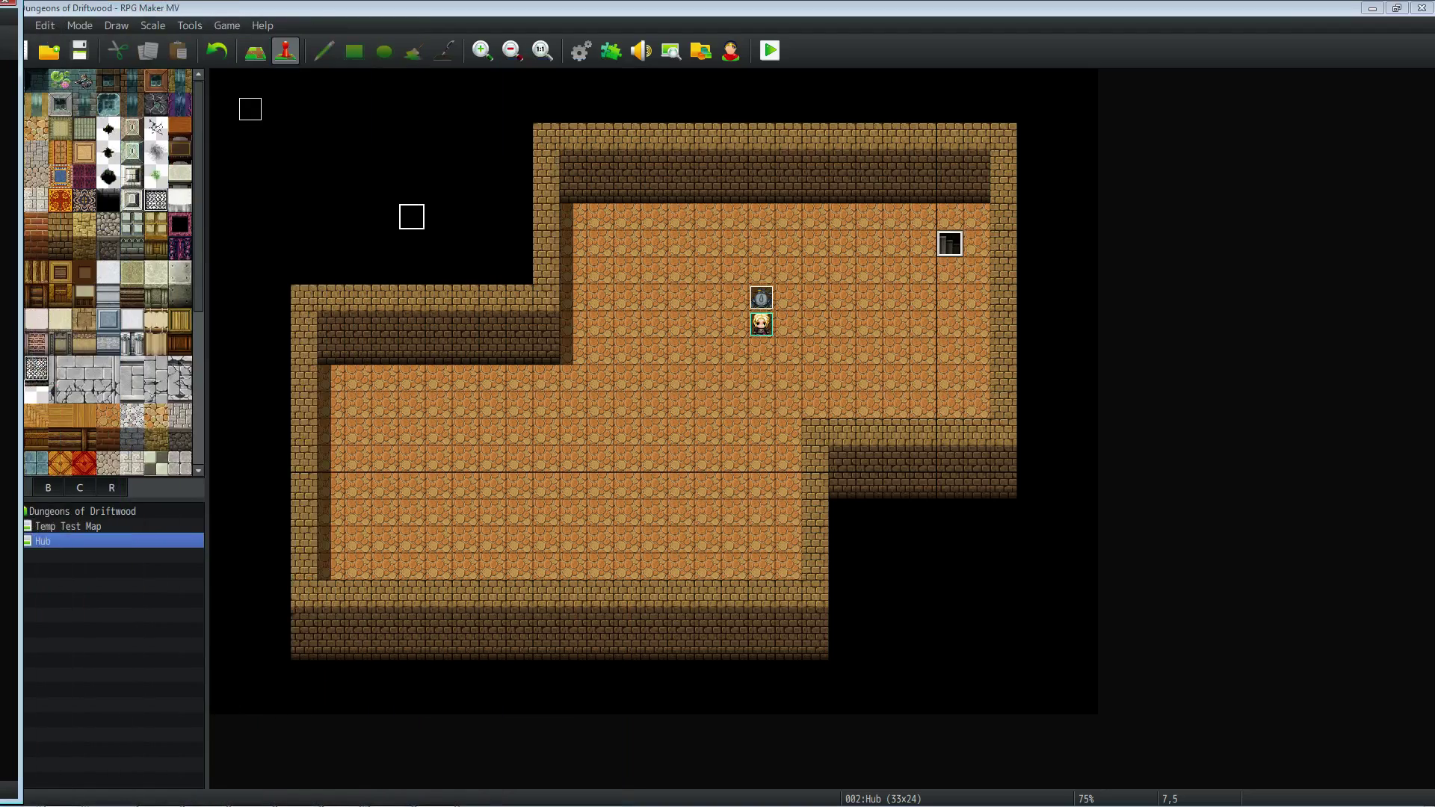
click(653, 379)
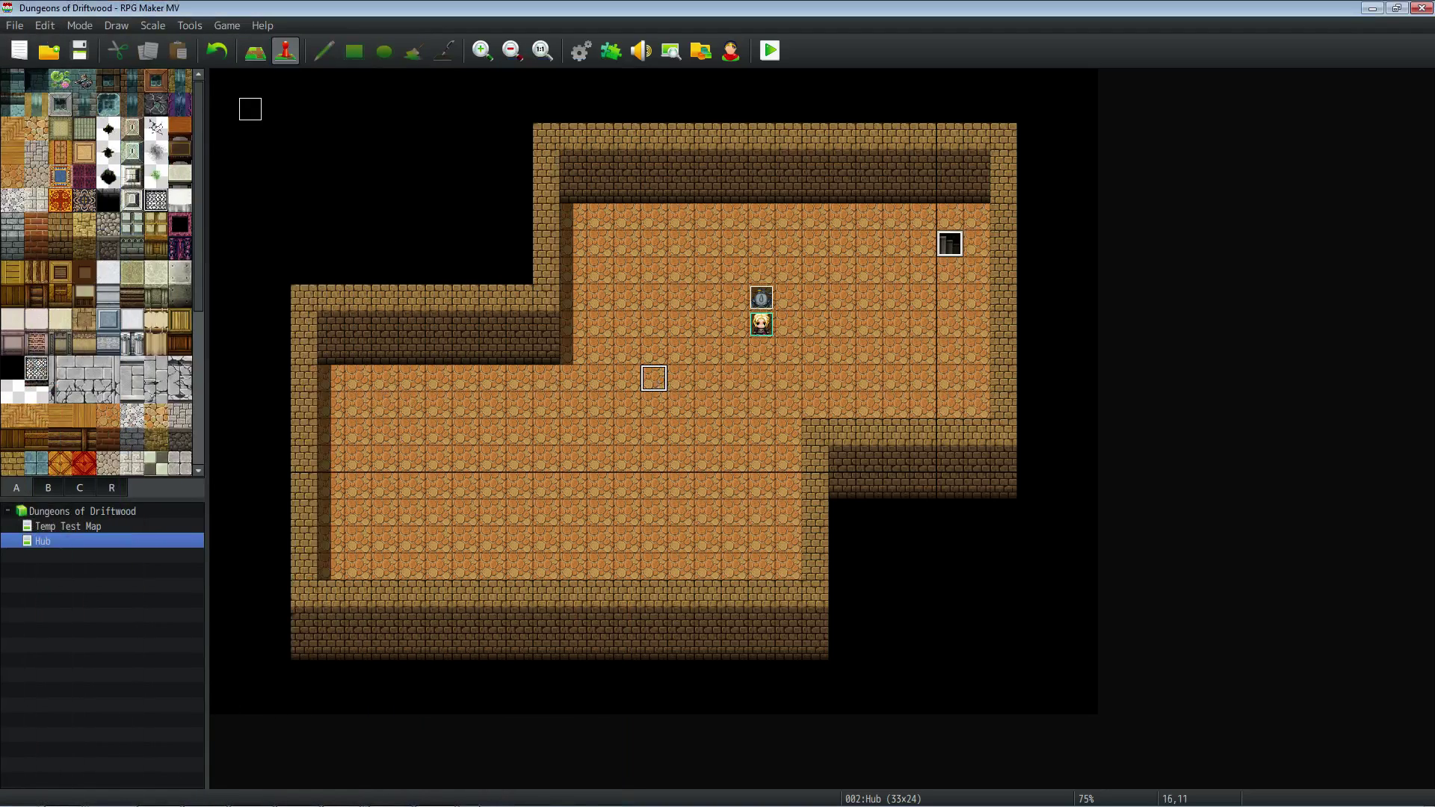
Switch to Firefox and open the Staff name generator page from the RPG MAKER bookmarks.
mouse_move(306, 805)
click(436, 794)
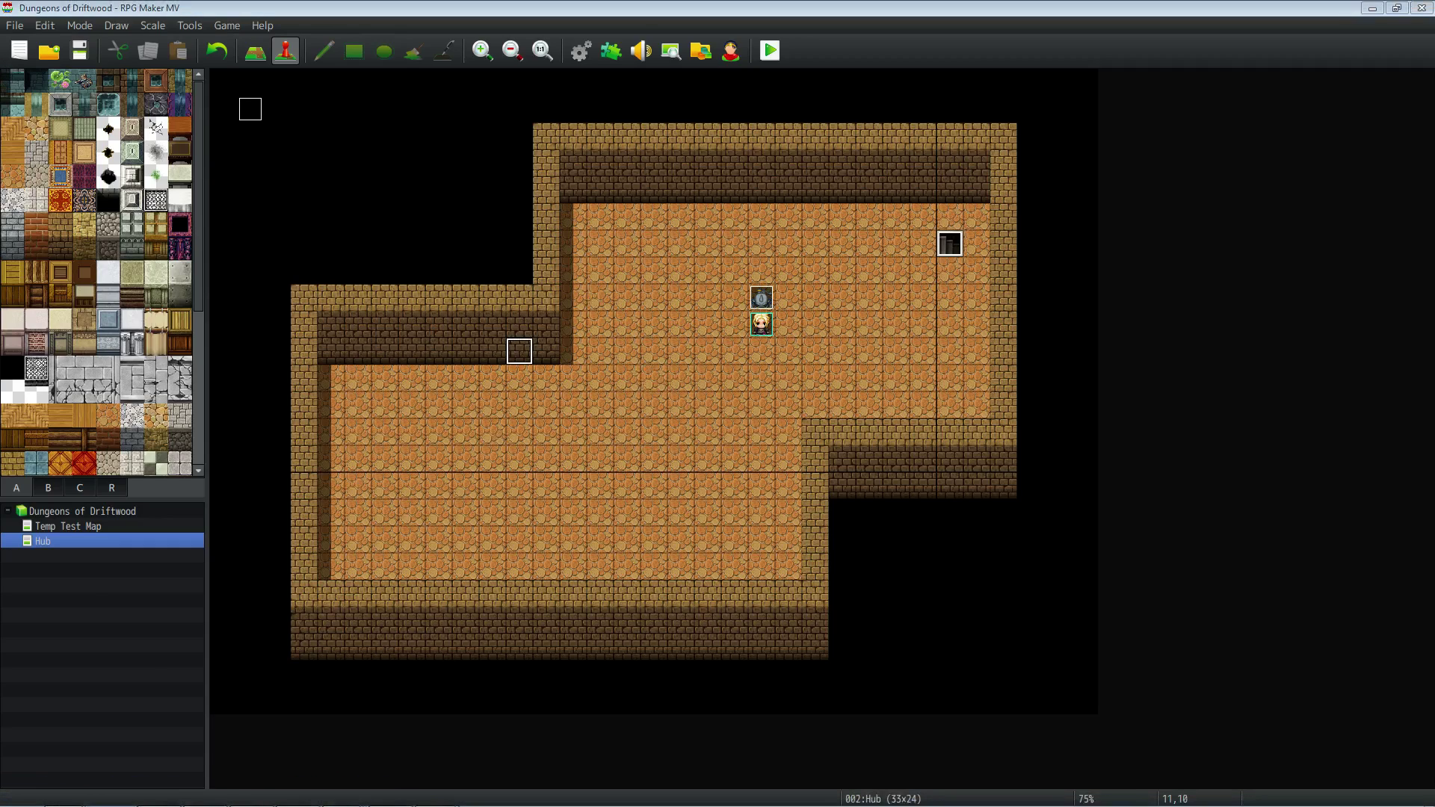
key(alt+Tab)
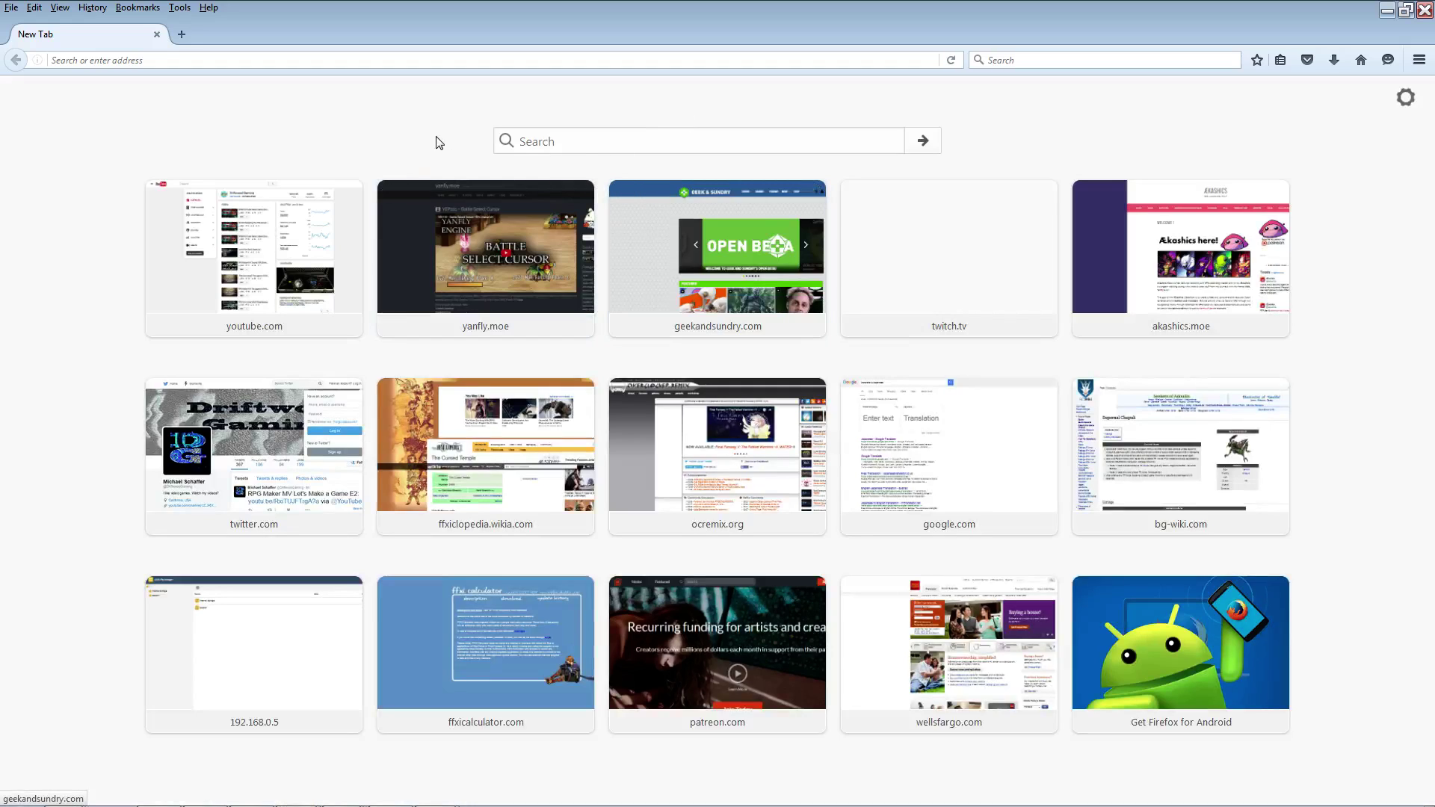
click(141, 9)
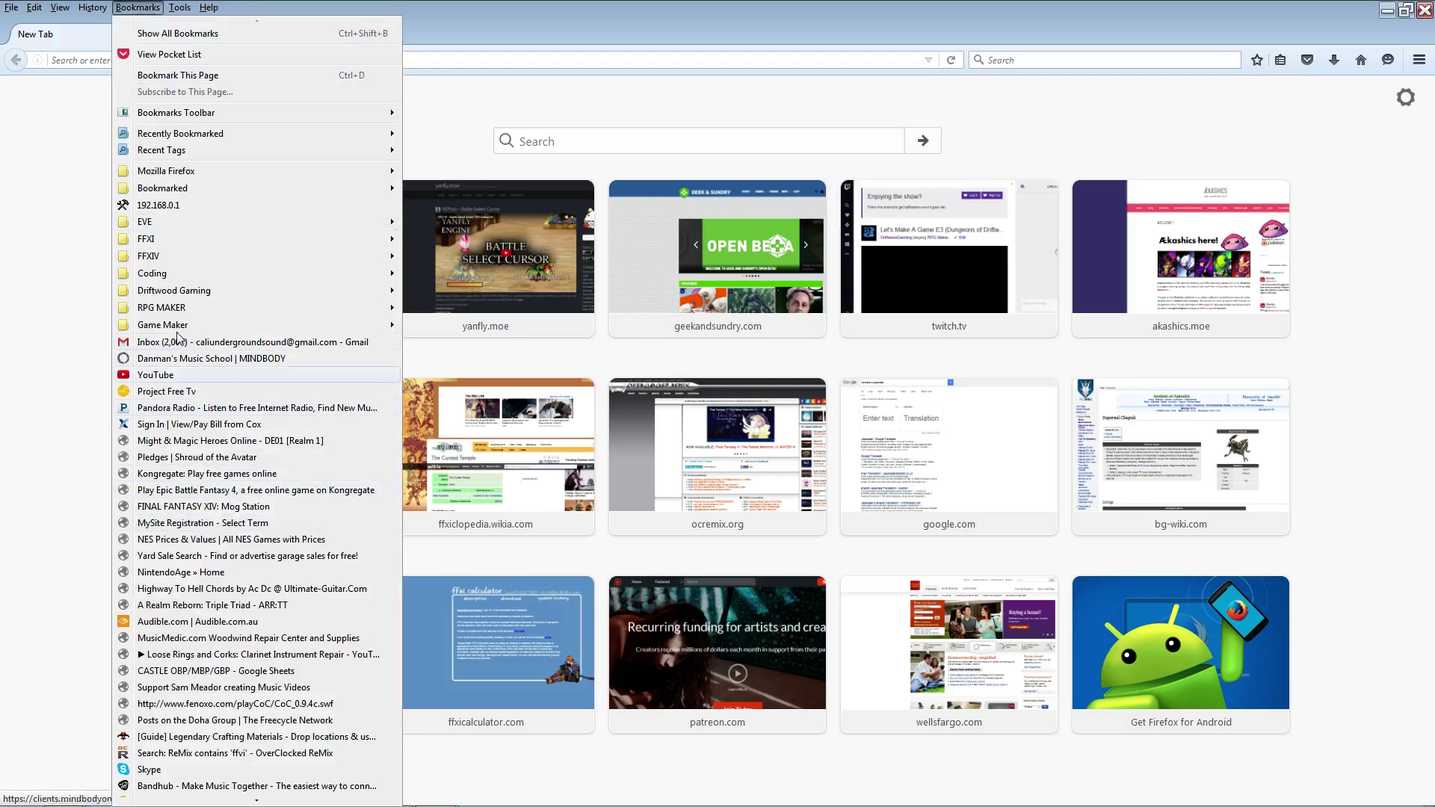
mouse_move(177, 308)
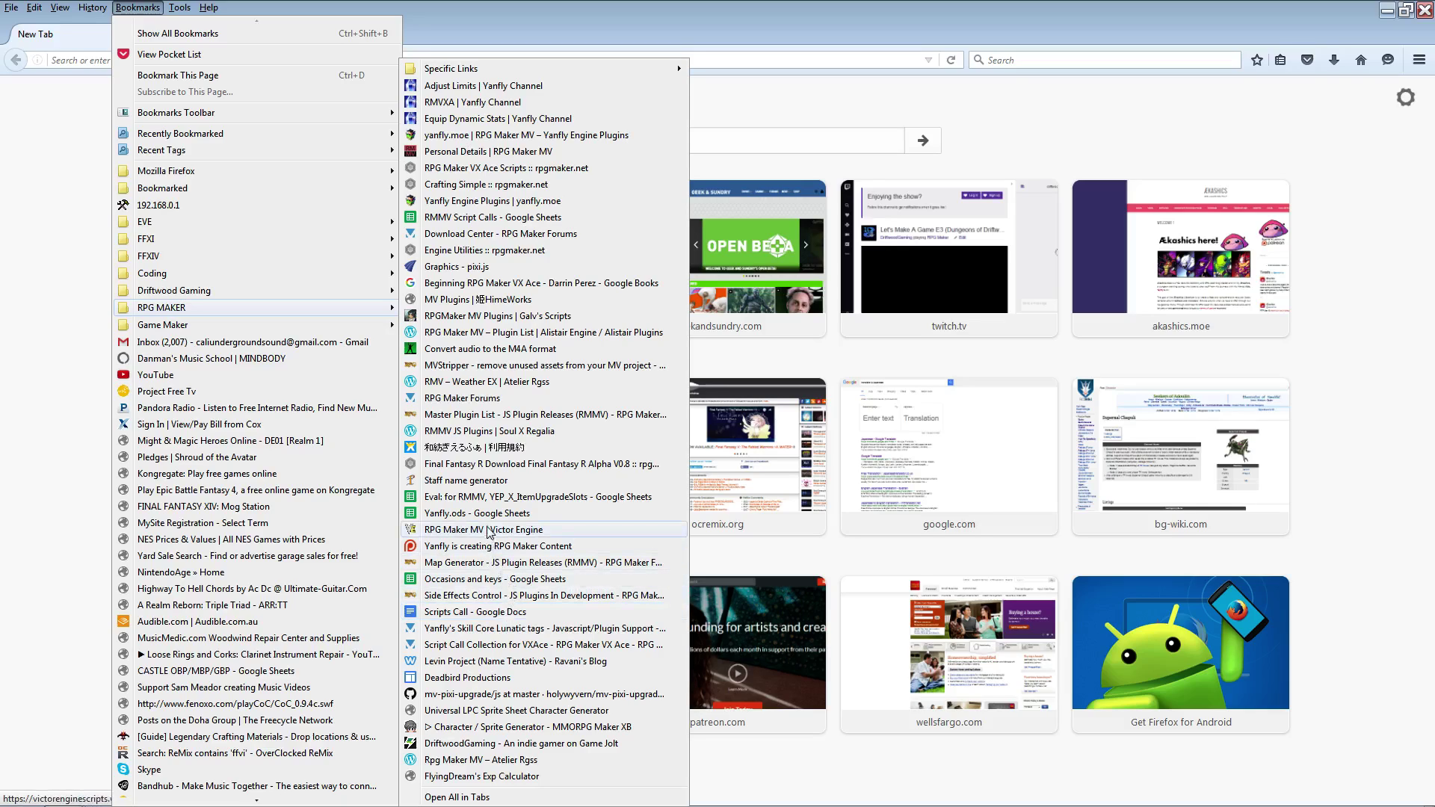
click(490, 484)
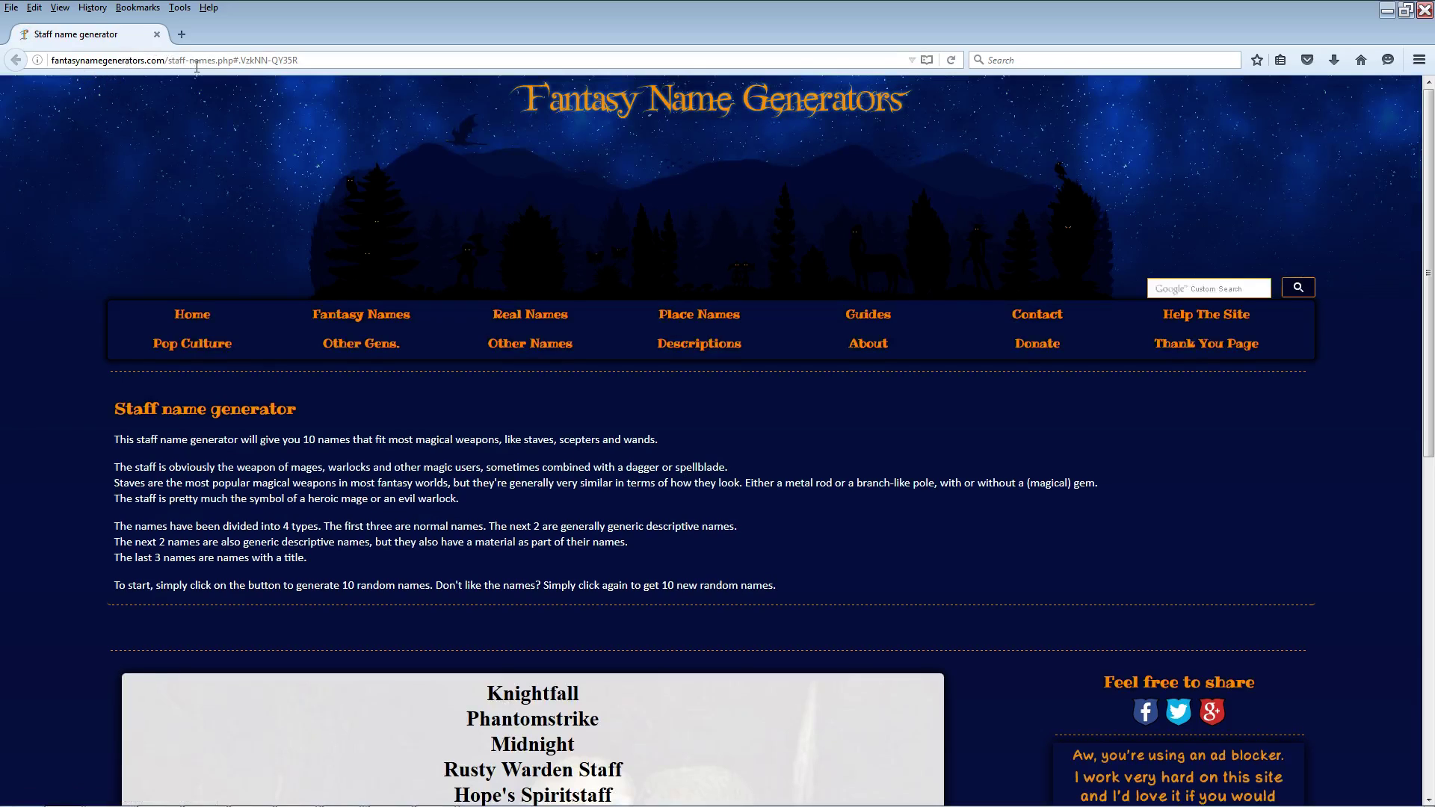
Look over the generated staff names and the site's generator categories, and open the Magic Types generator from Other Names.
scroll(451, 570, down, 5)
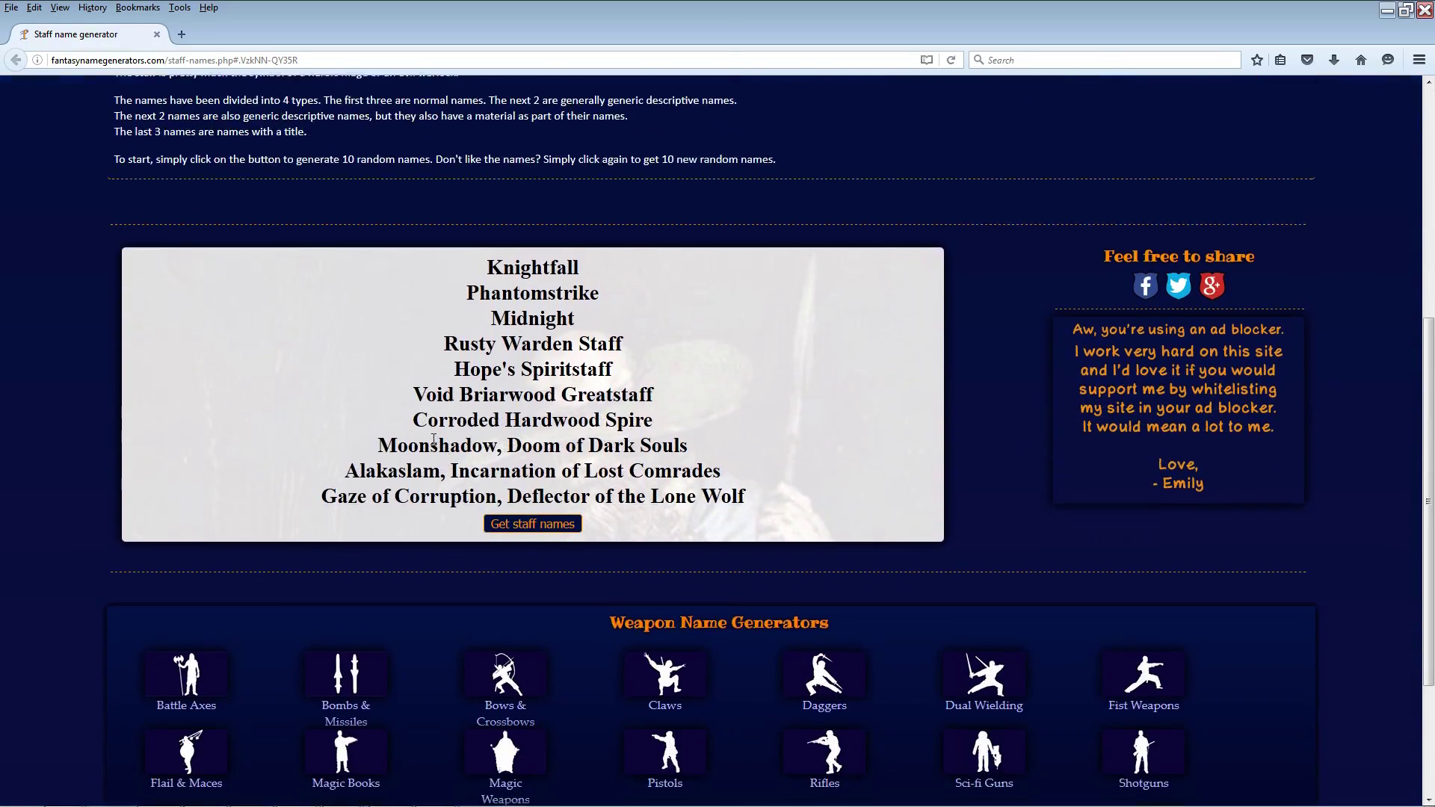
scroll(452, 569, up, 4)
mouse_move(183, 260)
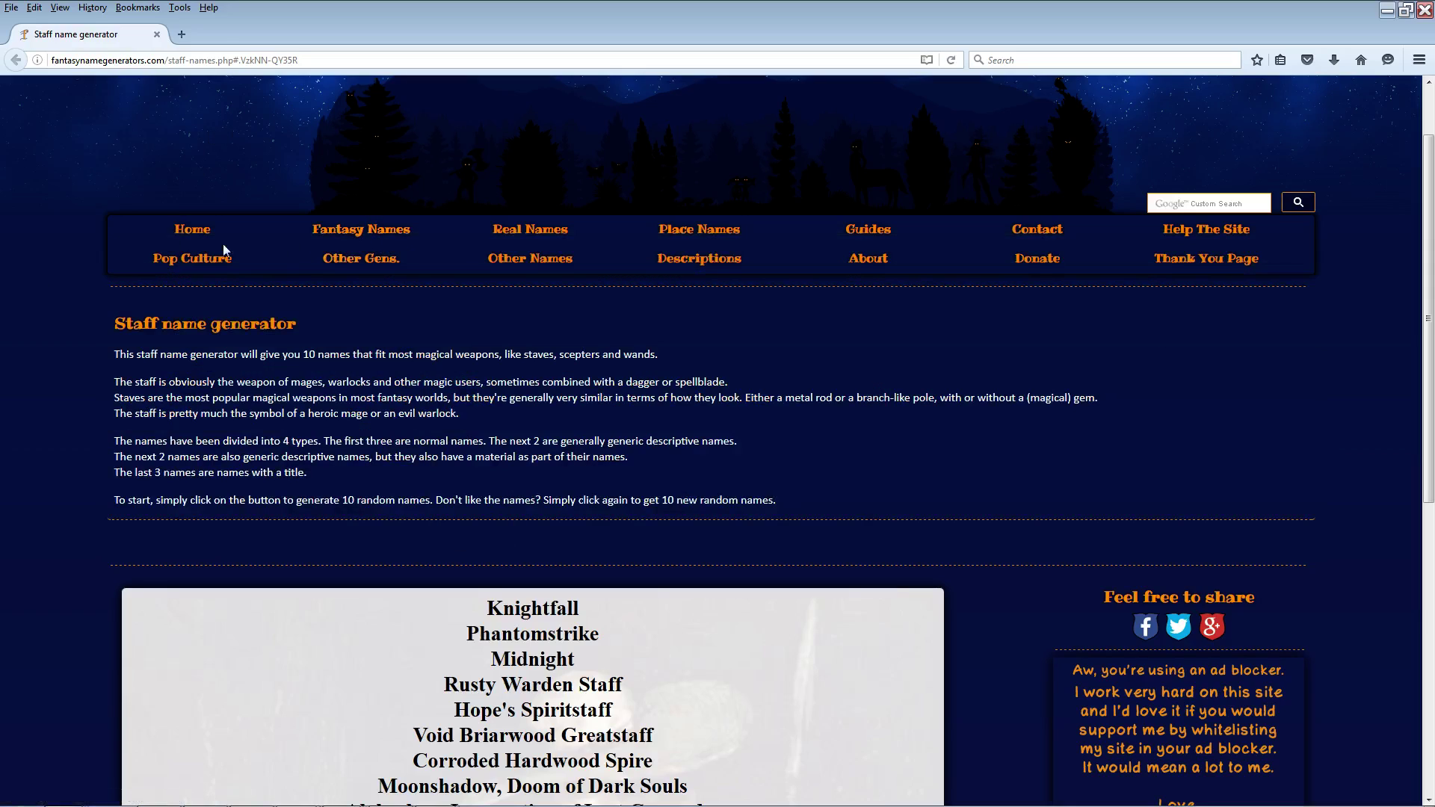
mouse_move(366, 268)
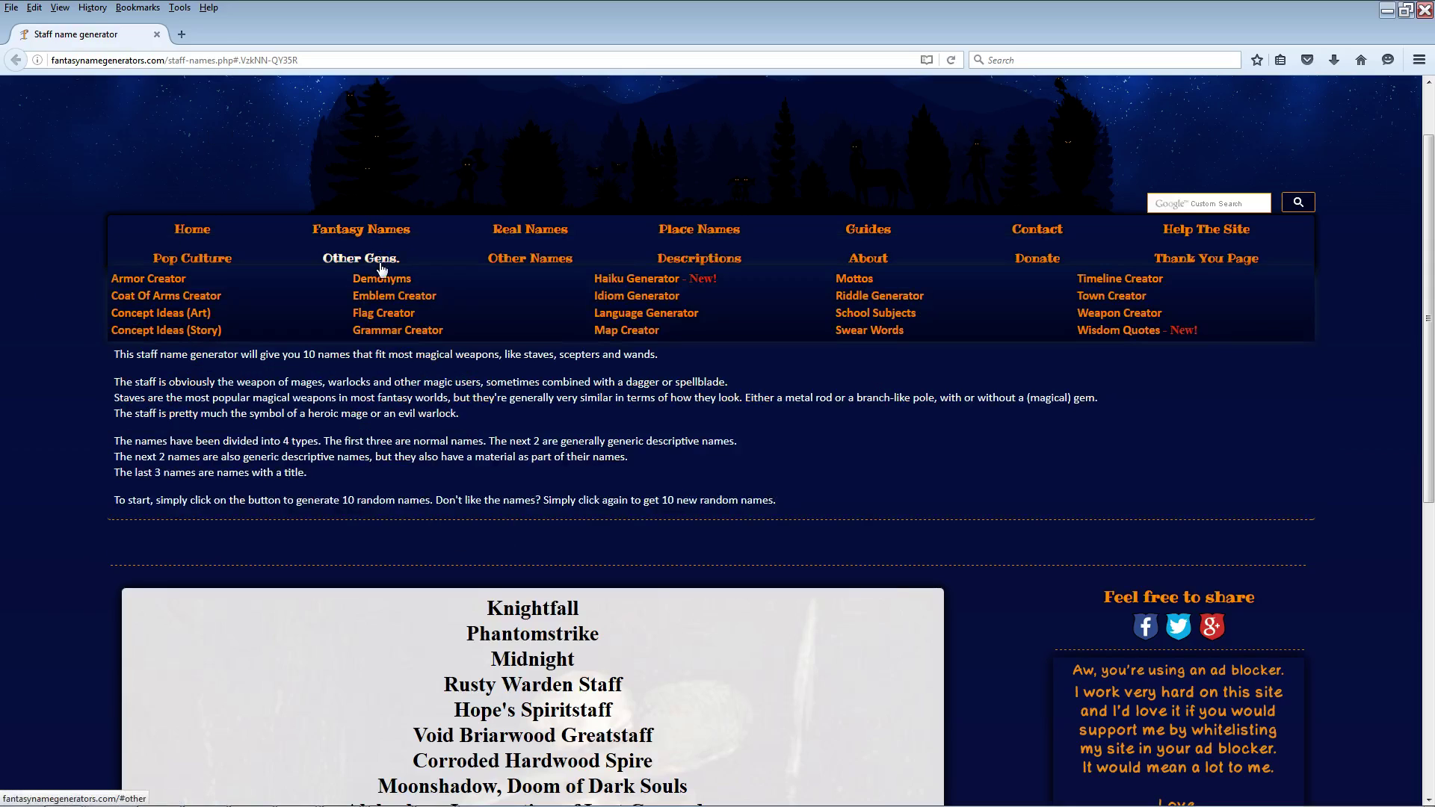
mouse_move(529, 262)
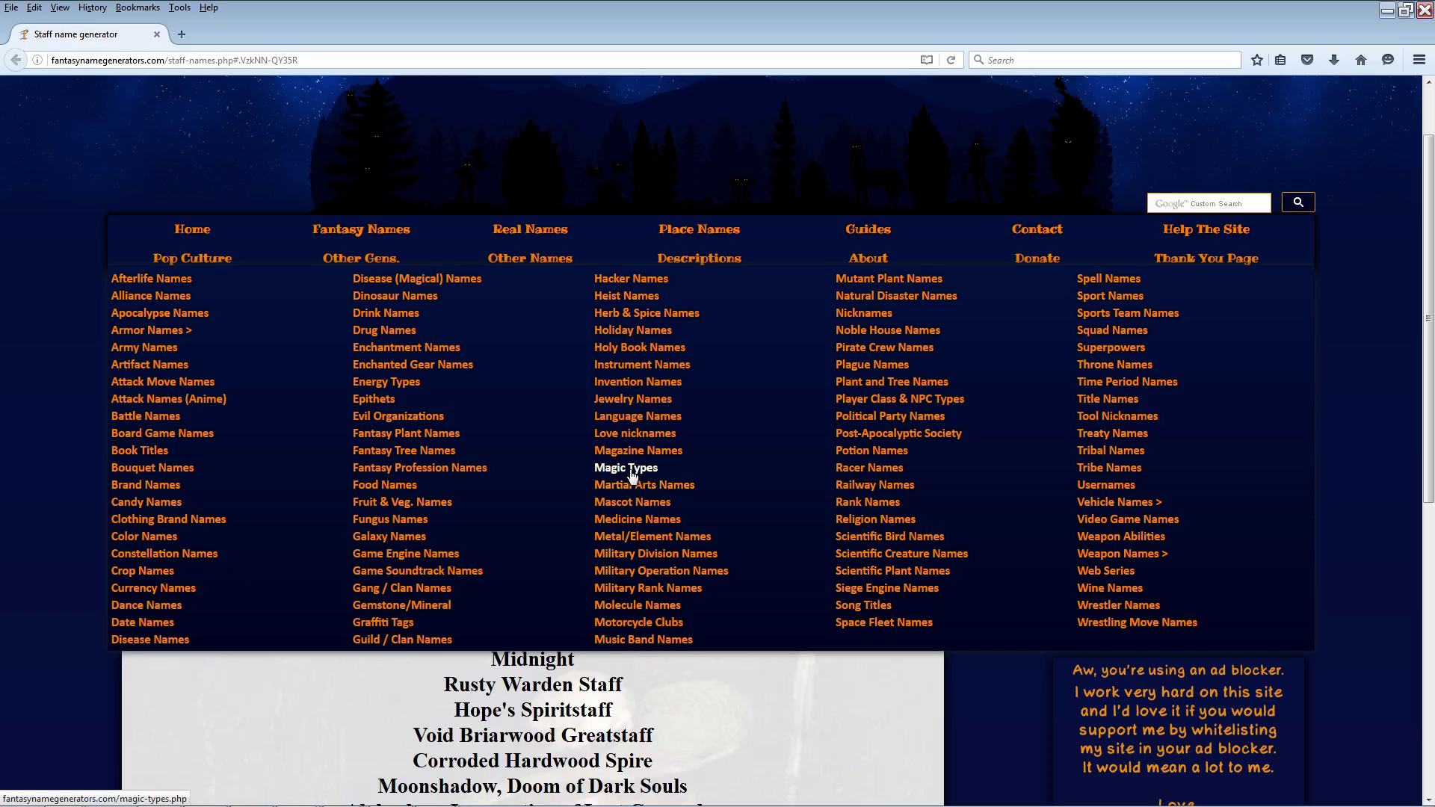
click(627, 469)
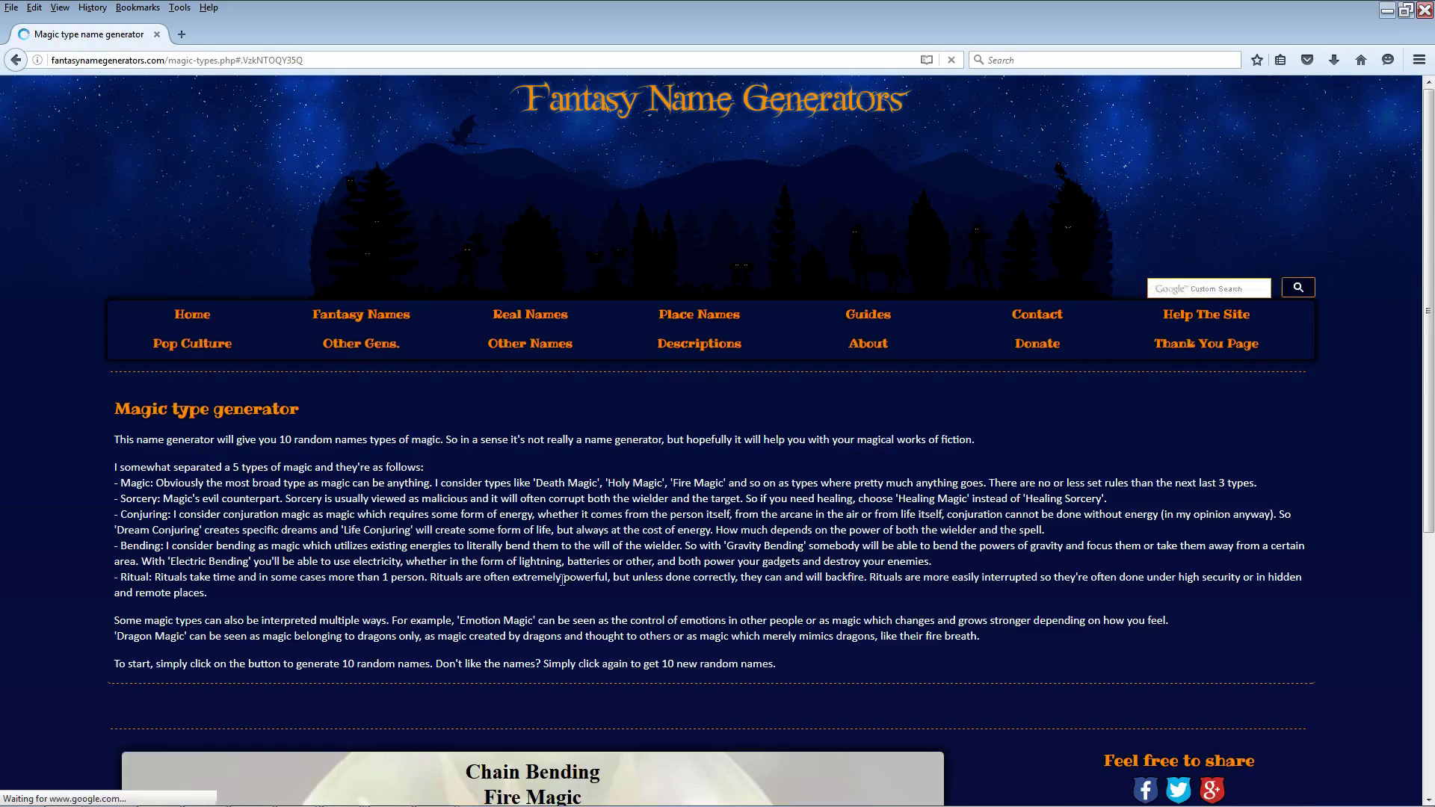
Review the generated magic types, including Emotional Sorcery and Transformation Ritual, and generate two fresh lists.
scroll(561, 571, down, 5)
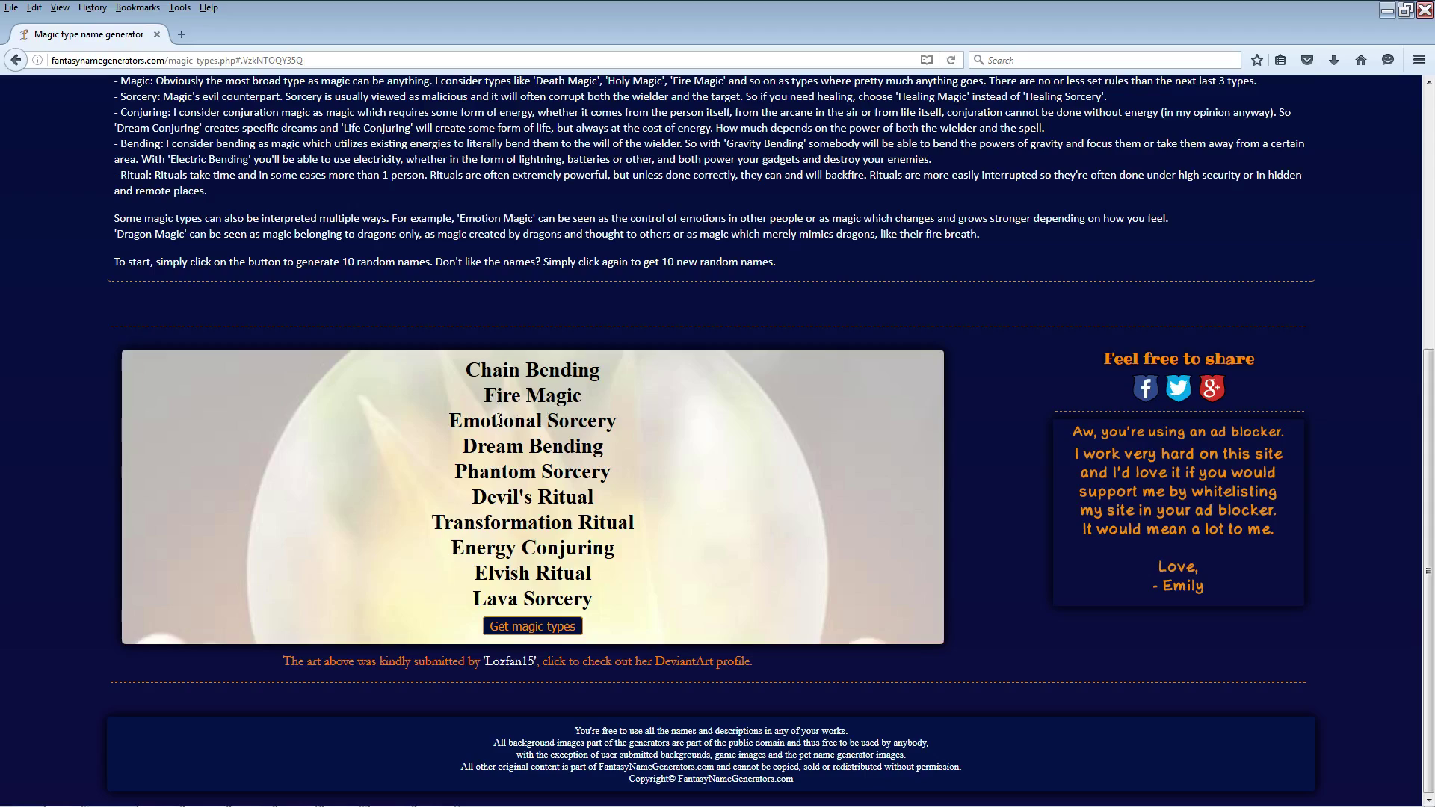
drag(617, 421, 452, 421)
click(539, 446)
drag(476, 523, 608, 522)
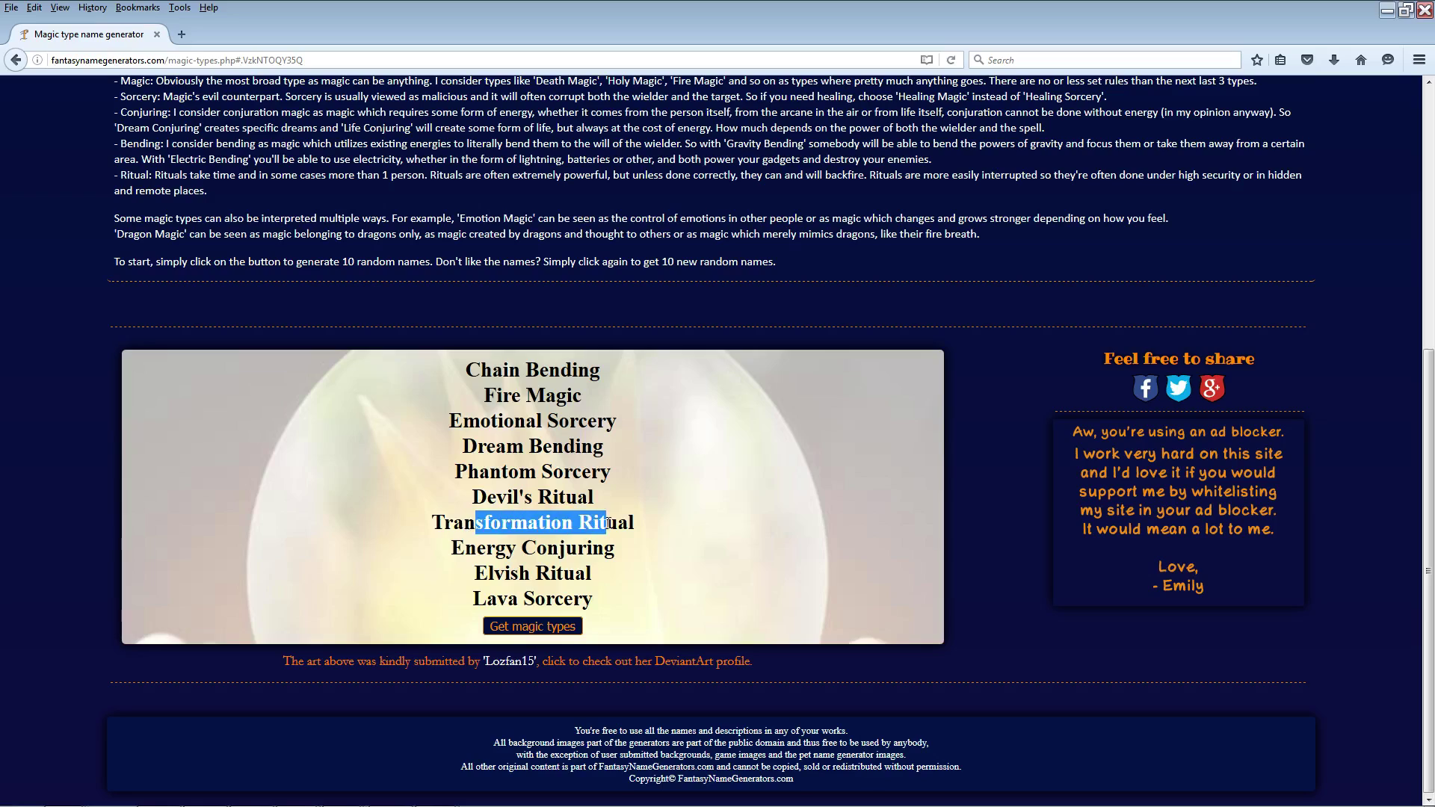
click(538, 630)
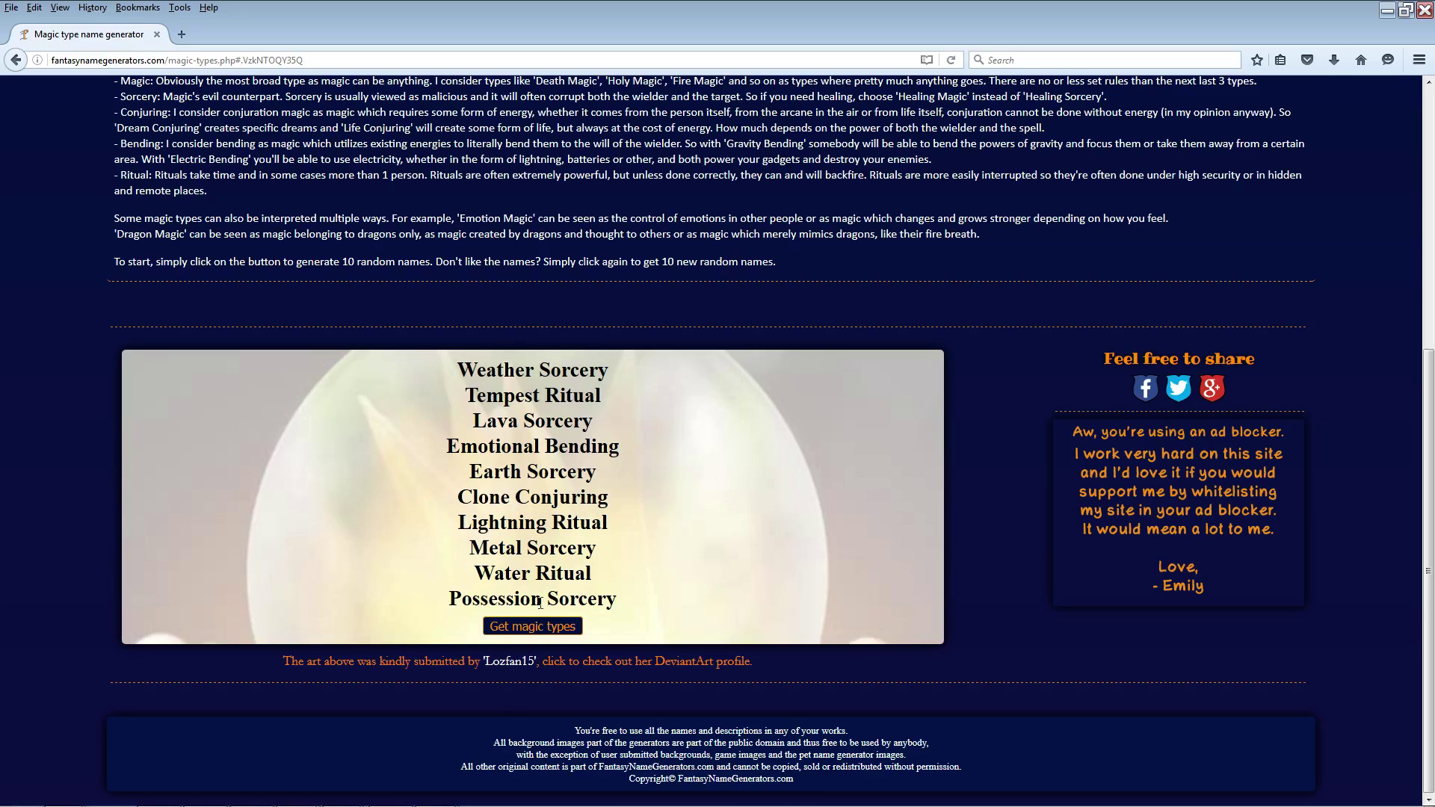
click(543, 630)
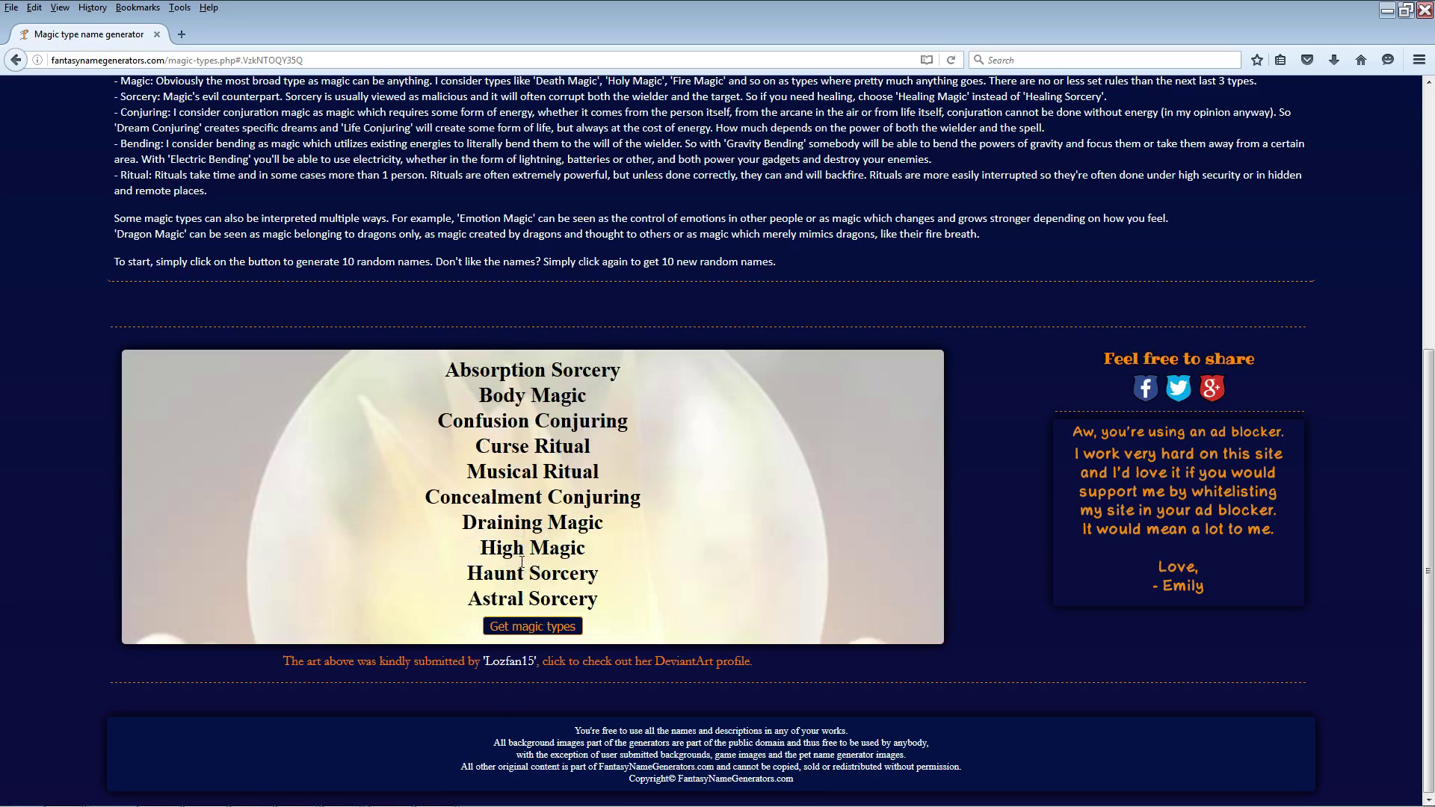
Open the Plague Names generator from Other Names, review names such as The Grim Death, and generate fresh lists.
scroll(523, 562, up, 5)
mouse_move(530, 344)
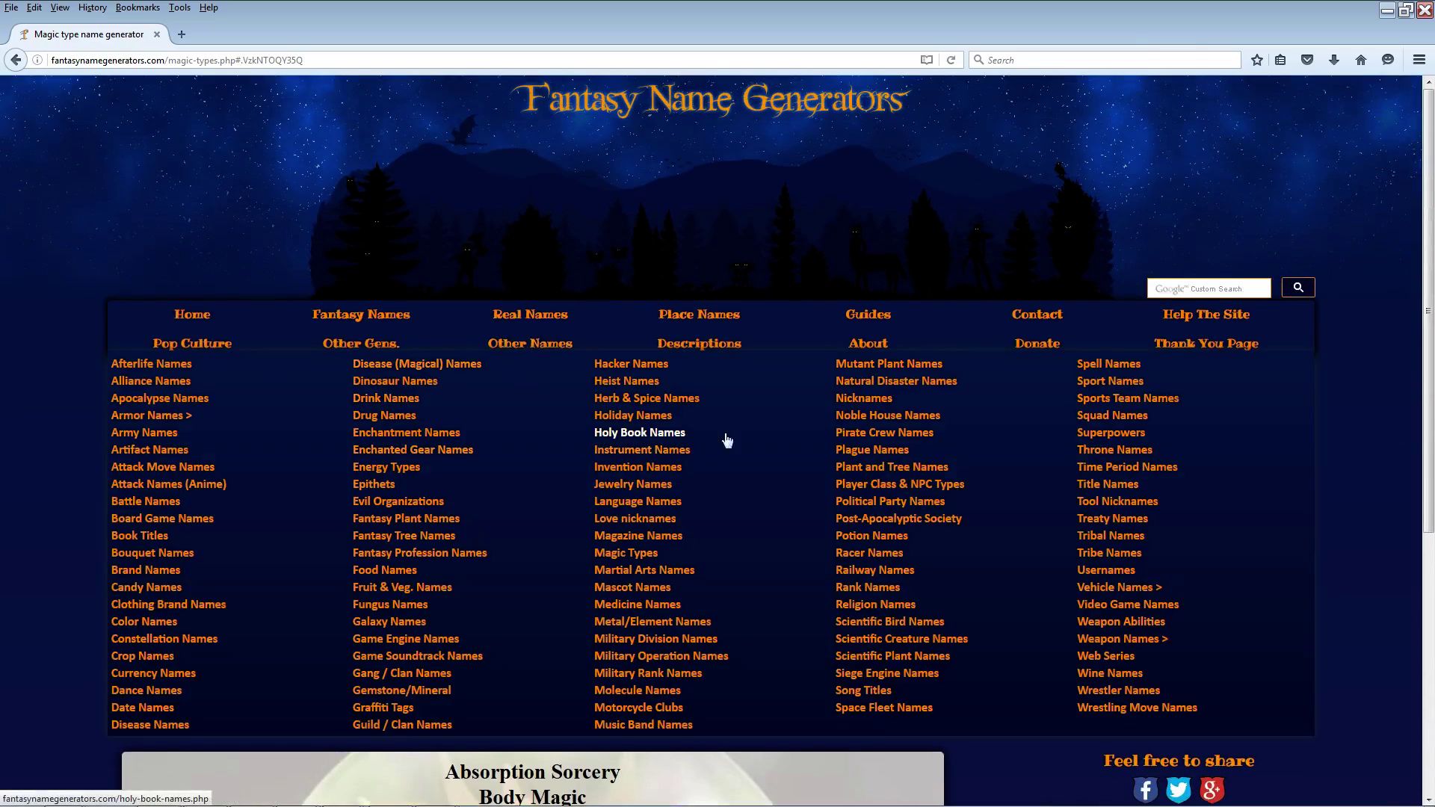
click(871, 450)
scroll(655, 497, down, 4)
click(524, 664)
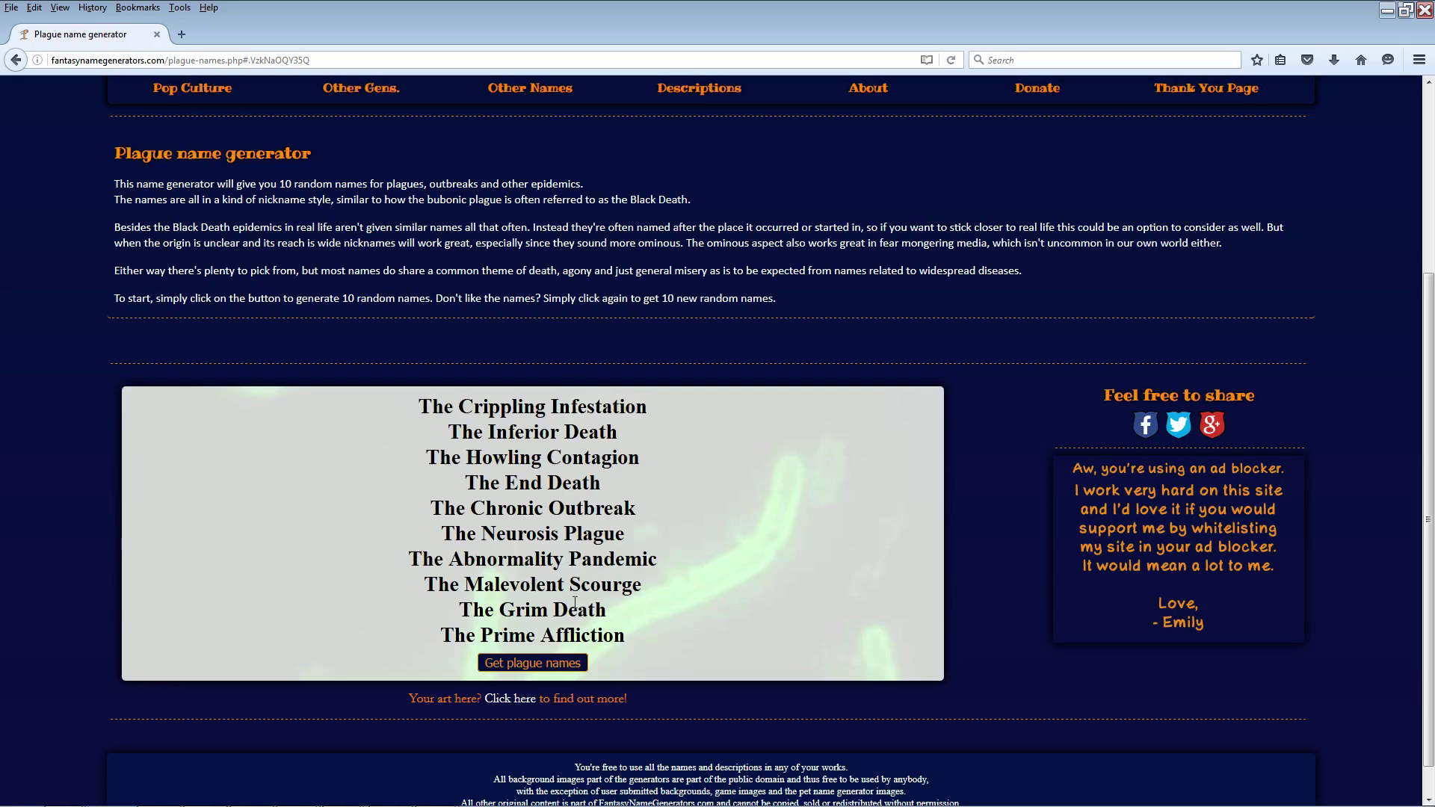
drag(596, 610, 515, 612)
click(523, 610)
click(539, 665)
Open the Attack Move Names generator from Other Names and generate two fresh lists of attack names.
scroll(579, 478, up, 4)
mouse_move(676, 345)
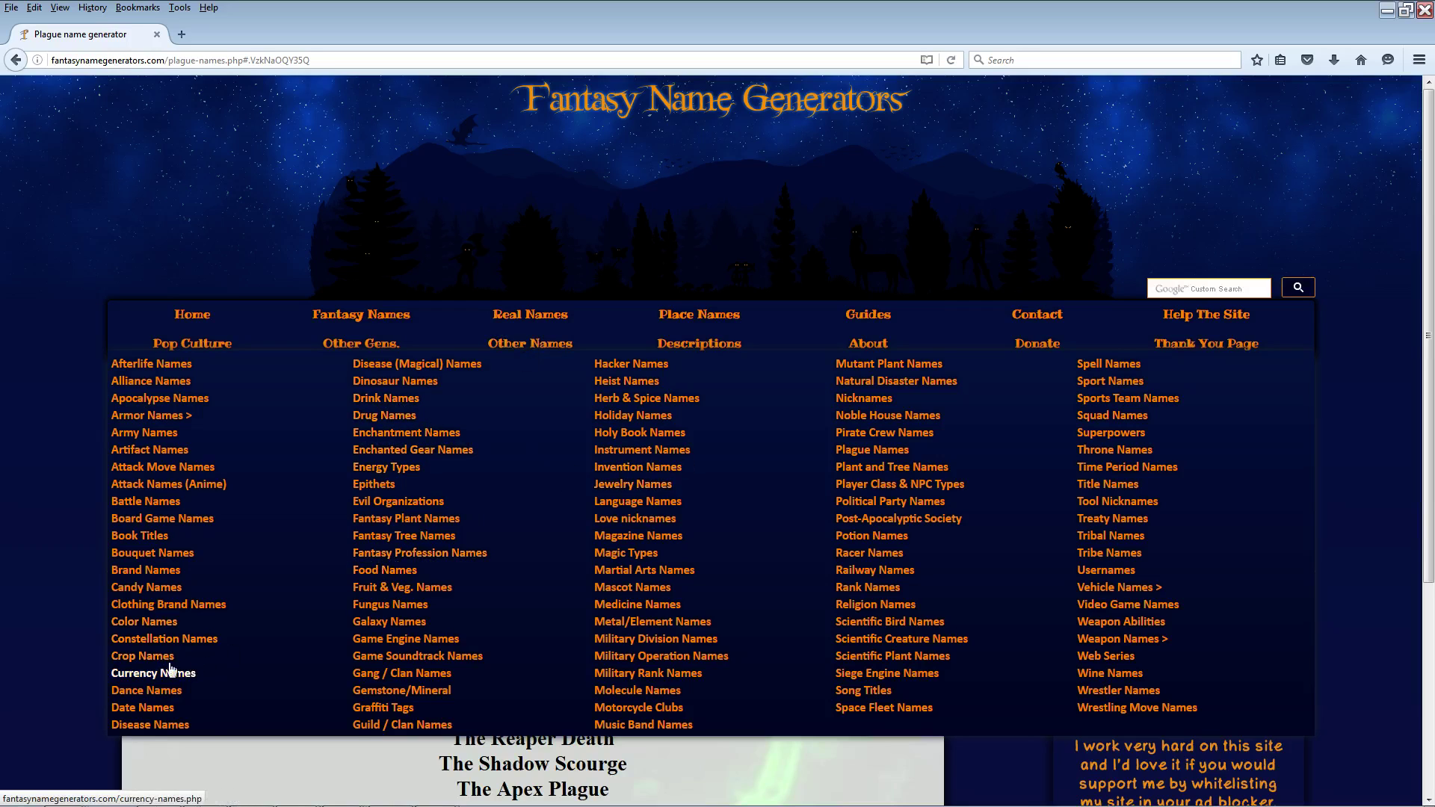
click(192, 476)
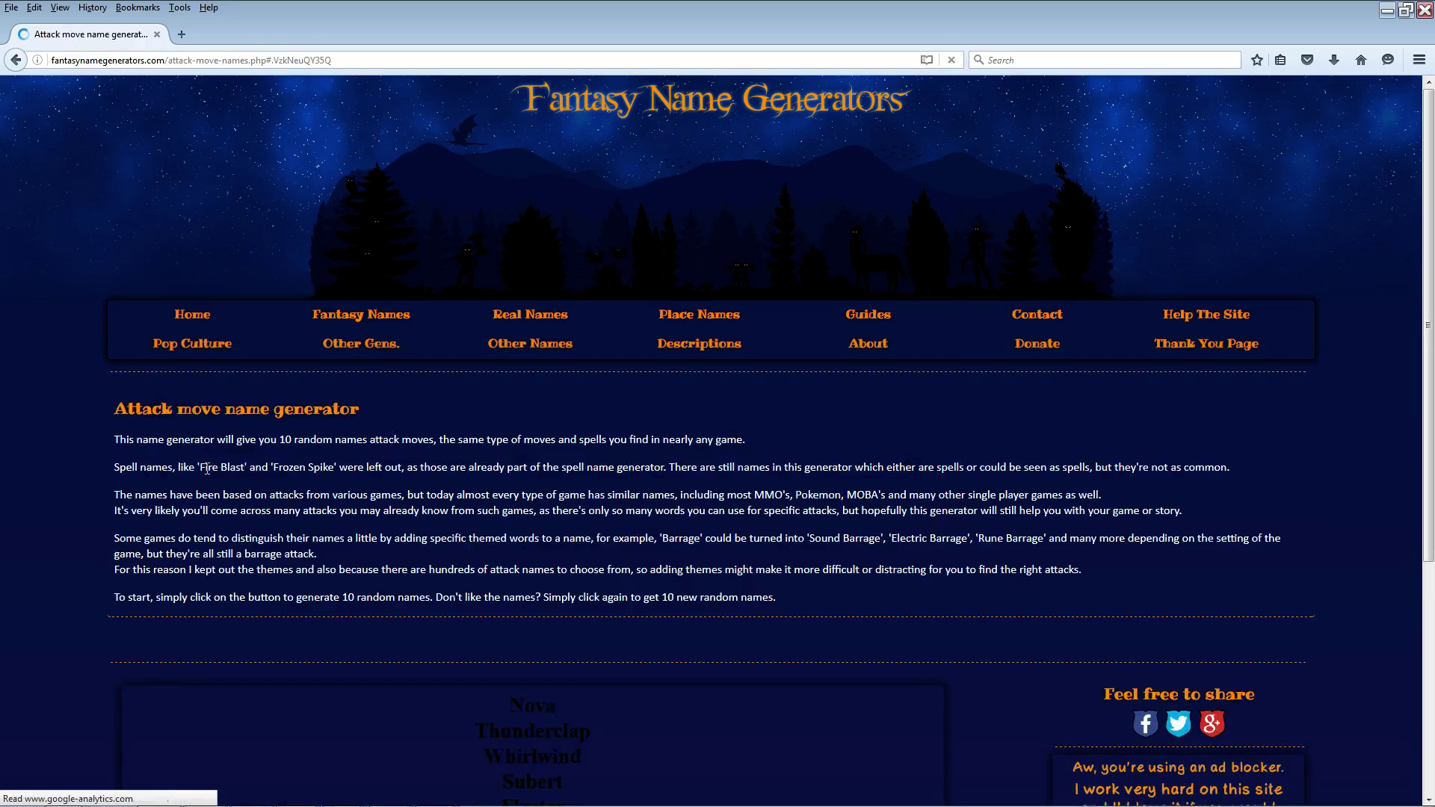
scroll(626, 548, down, 5)
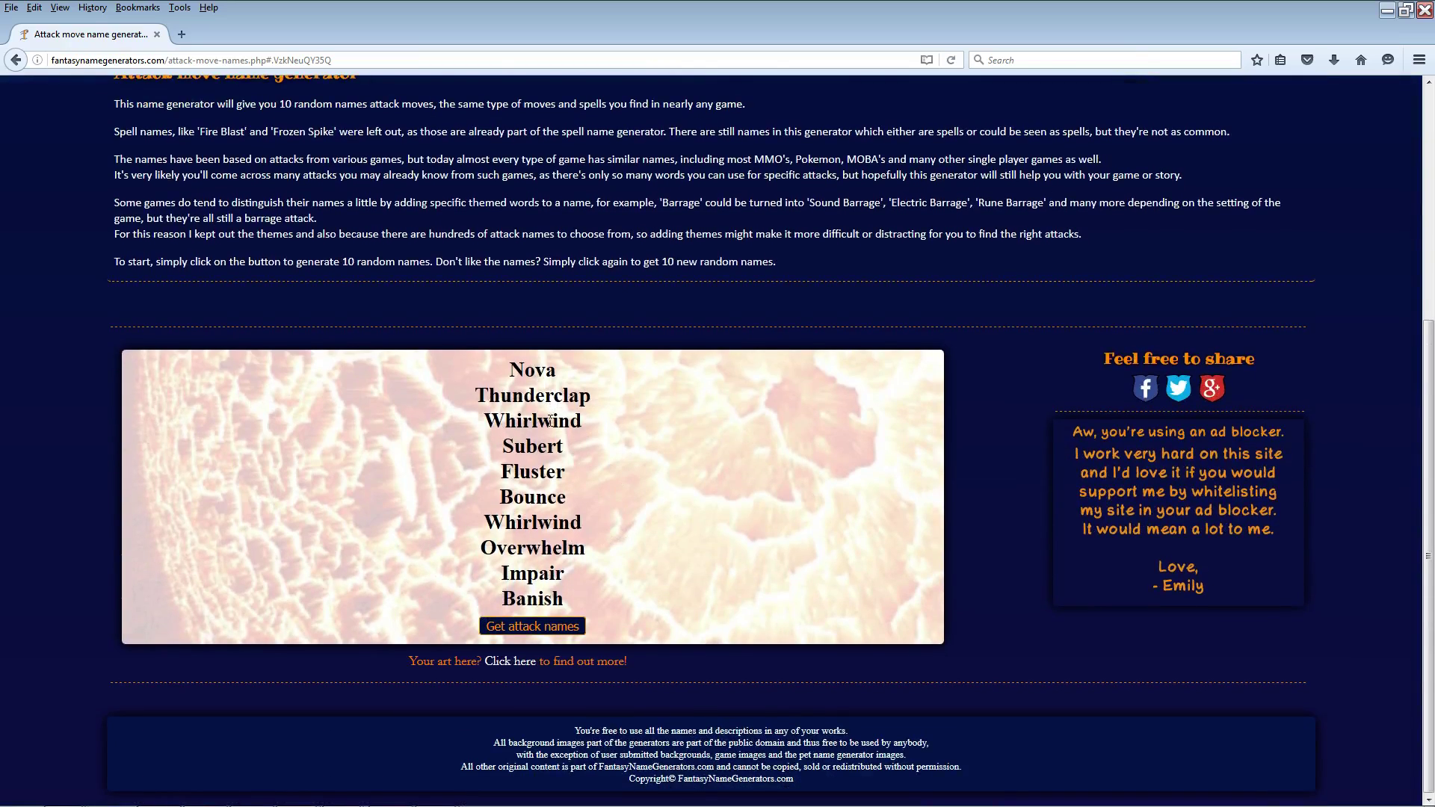
click(541, 628)
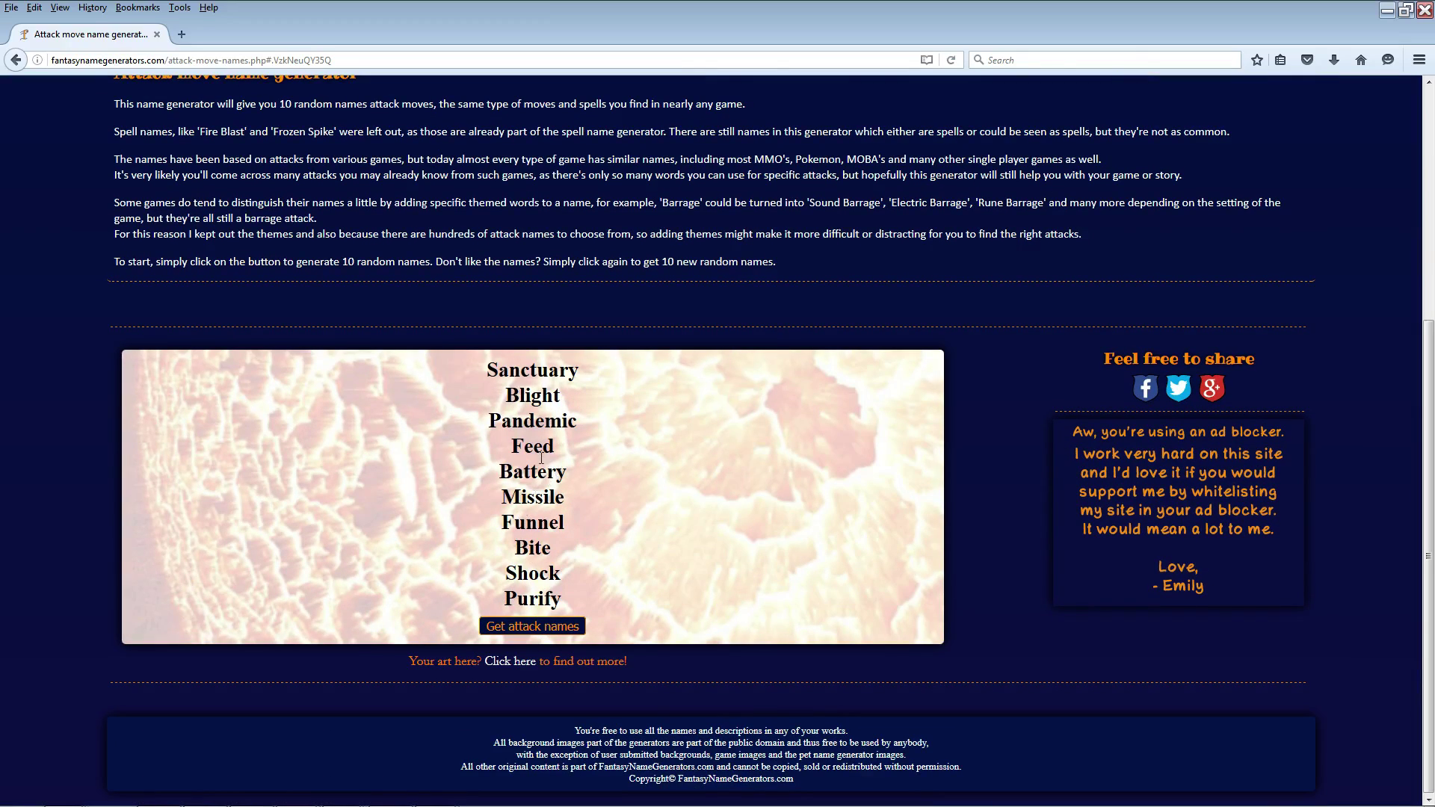
click(532, 626)
Open the Daggers generator from the Weapon Names category and bring its generated names into view.
scroll(509, 523, up, 4)
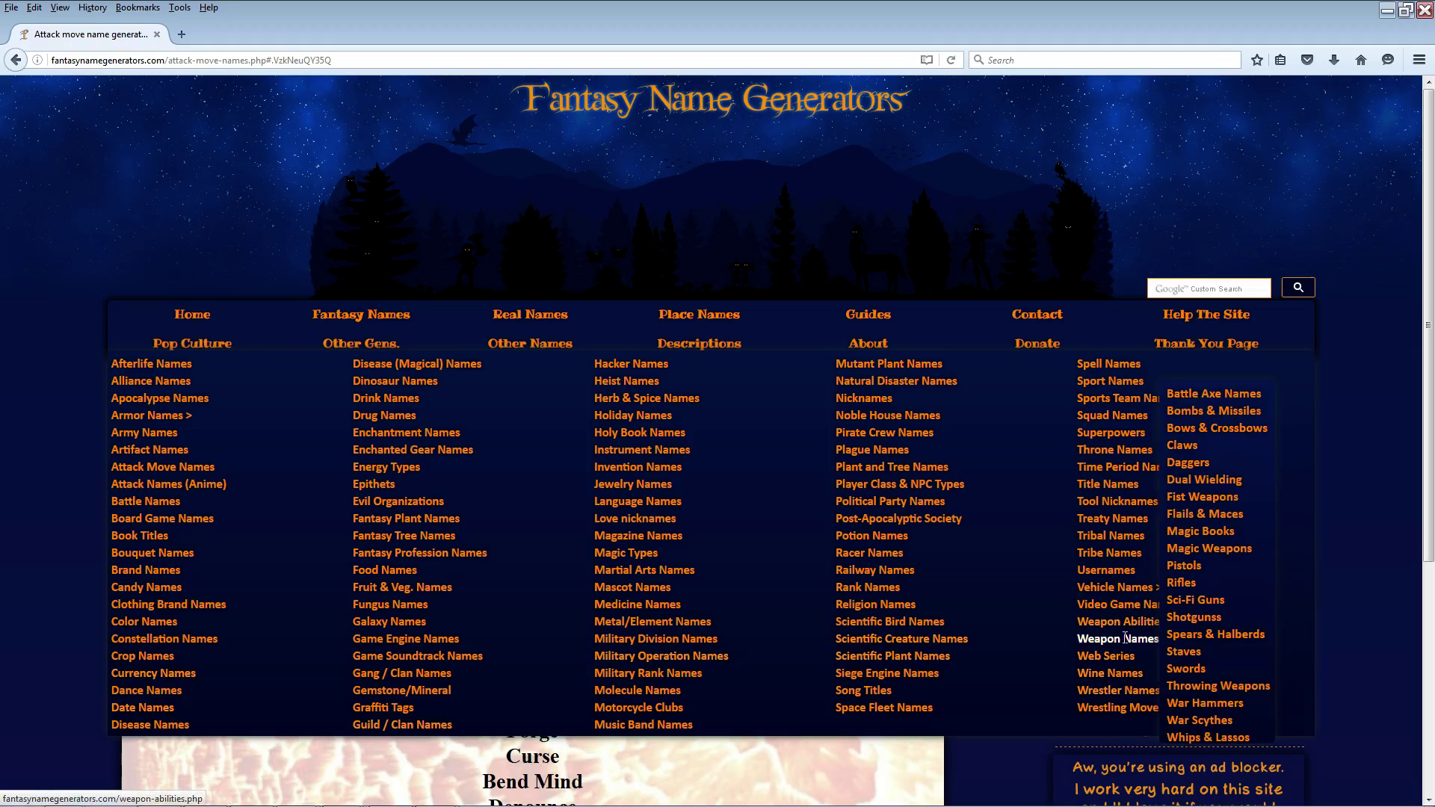
mouse_move(1125, 640)
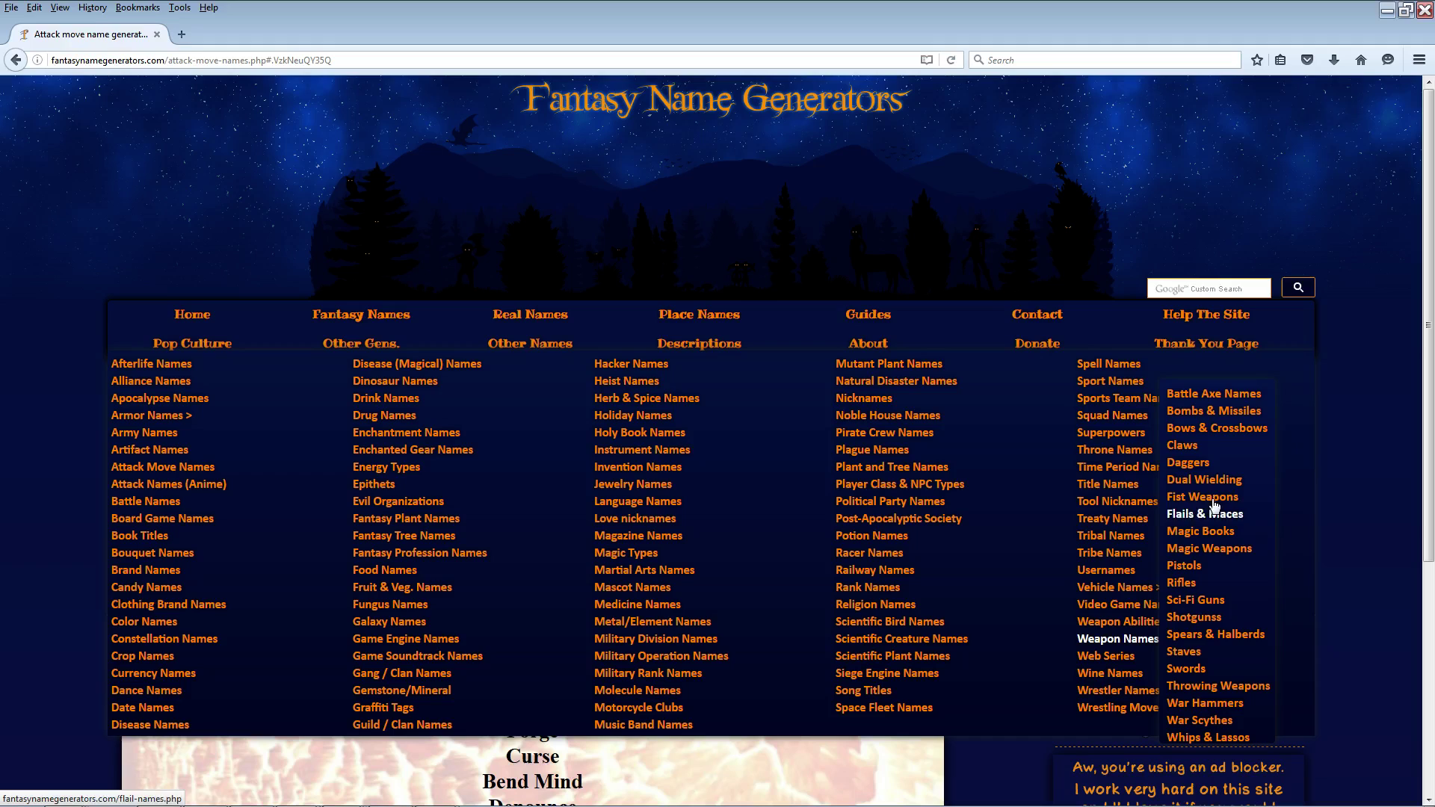
click(1199, 464)
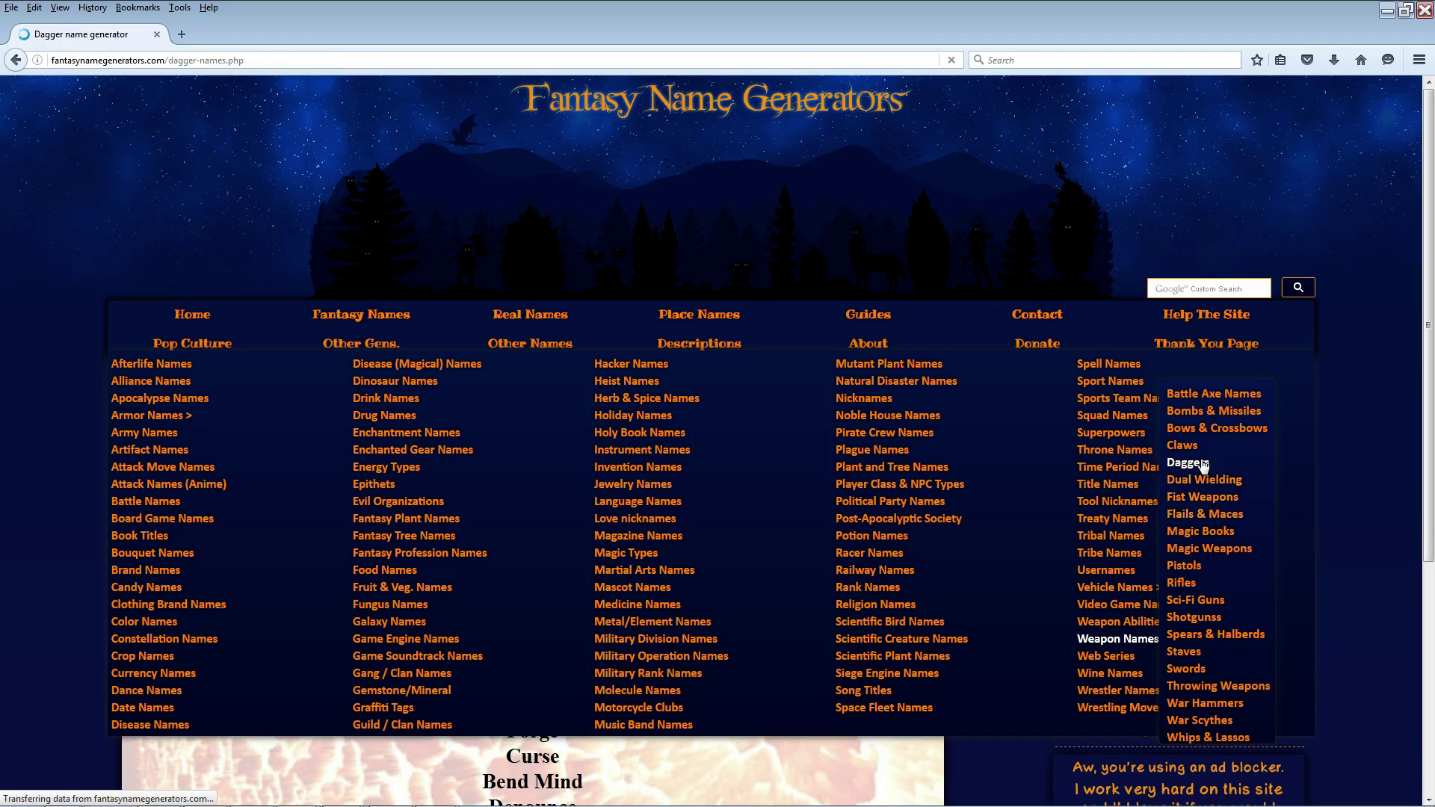
scroll(661, 474, down, 3)
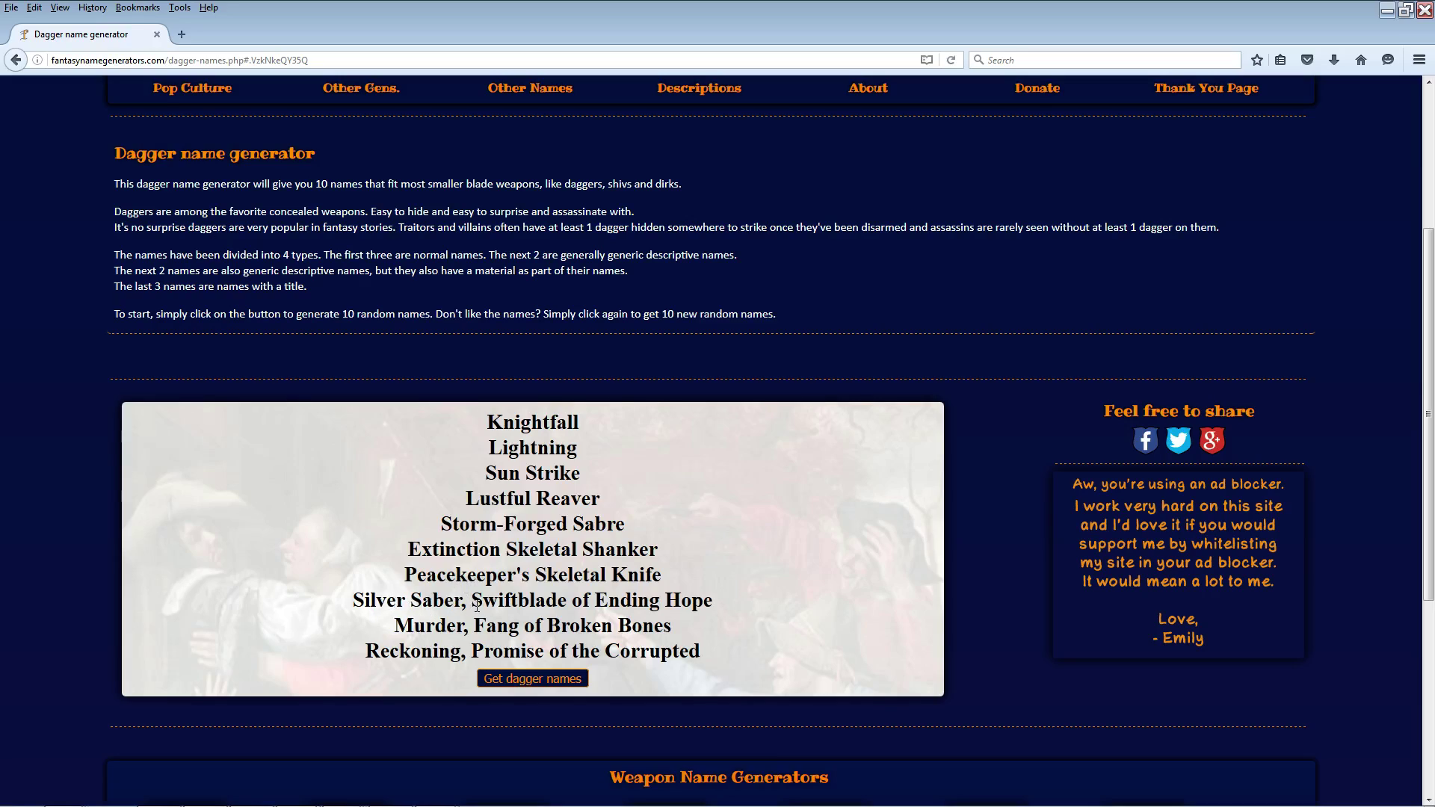
Review the titled dagger names and copy "Reckoning, Promise of the Corrupted" from the generated list.
drag(730, 617, 655, 633)
click(598, 625)
click(671, 633)
drag(457, 652, 480, 651)
drag(701, 651, 357, 655)
click(673, 651)
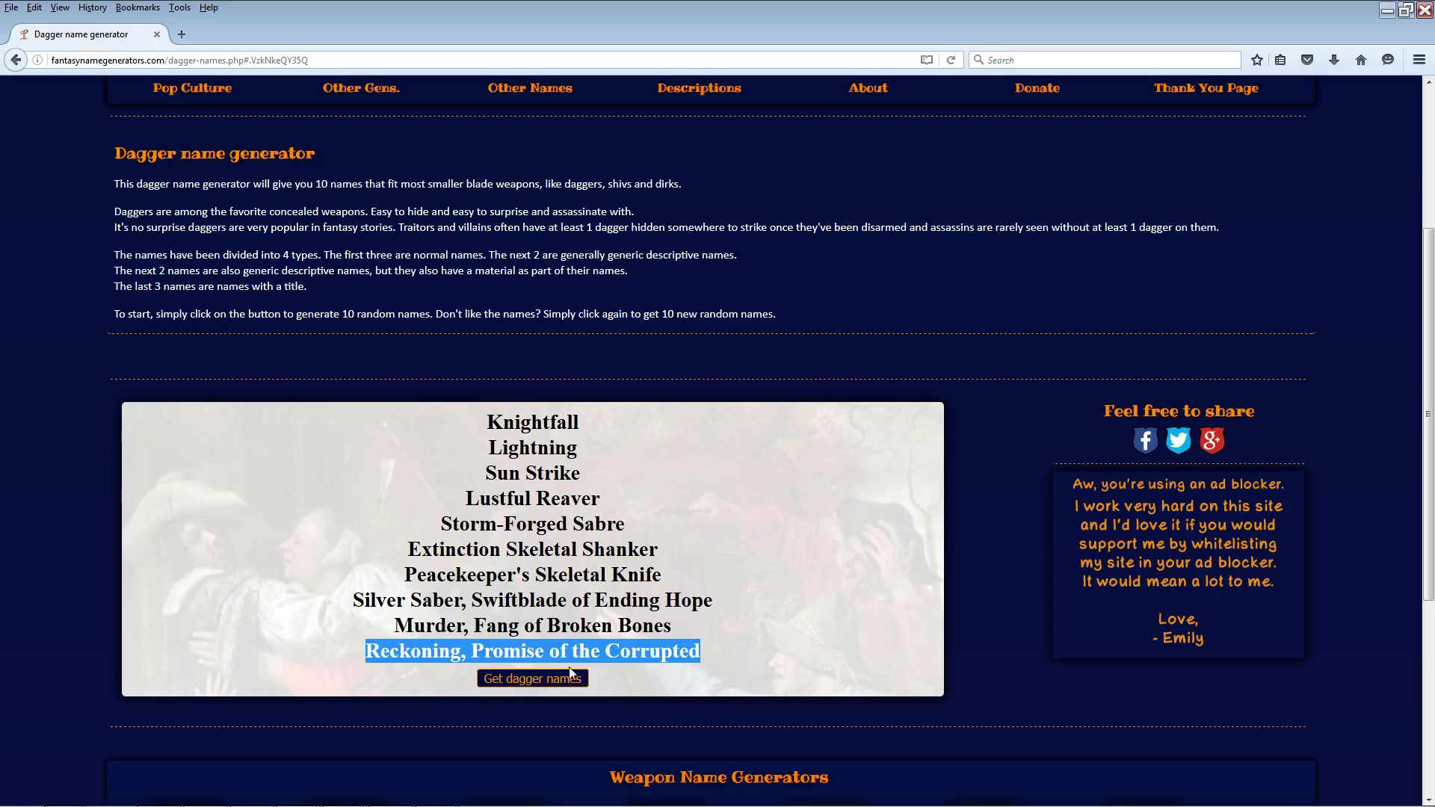
click(594, 641)
drag(696, 647, 347, 649)
double_click(699, 652)
drag(701, 657, 364, 653)
right_click(430, 652)
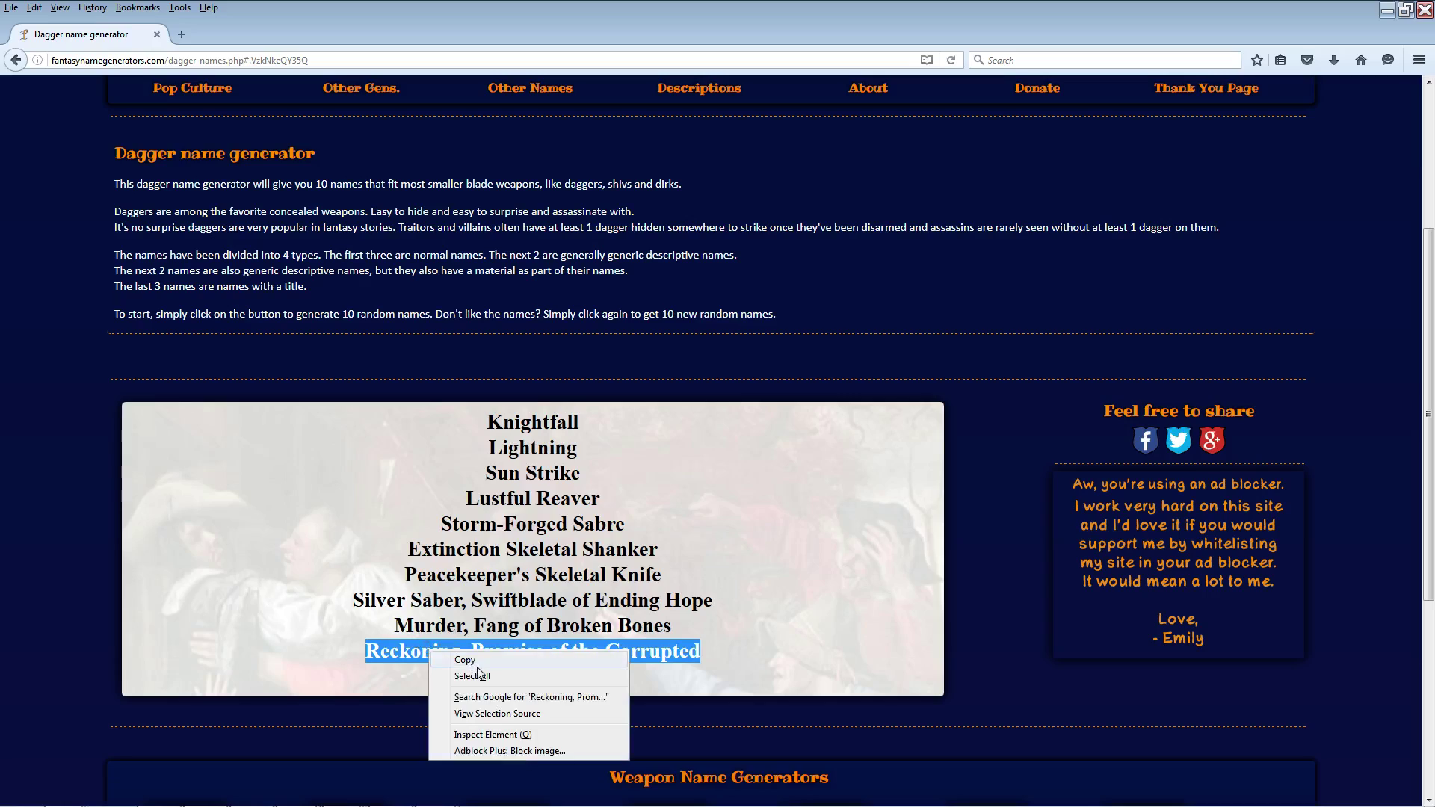
click(465, 661)
Switch to RPG Maker MV, open the database's Weapons, and paste the copied dagger name as the name of weapon 0184.
click(435, 793)
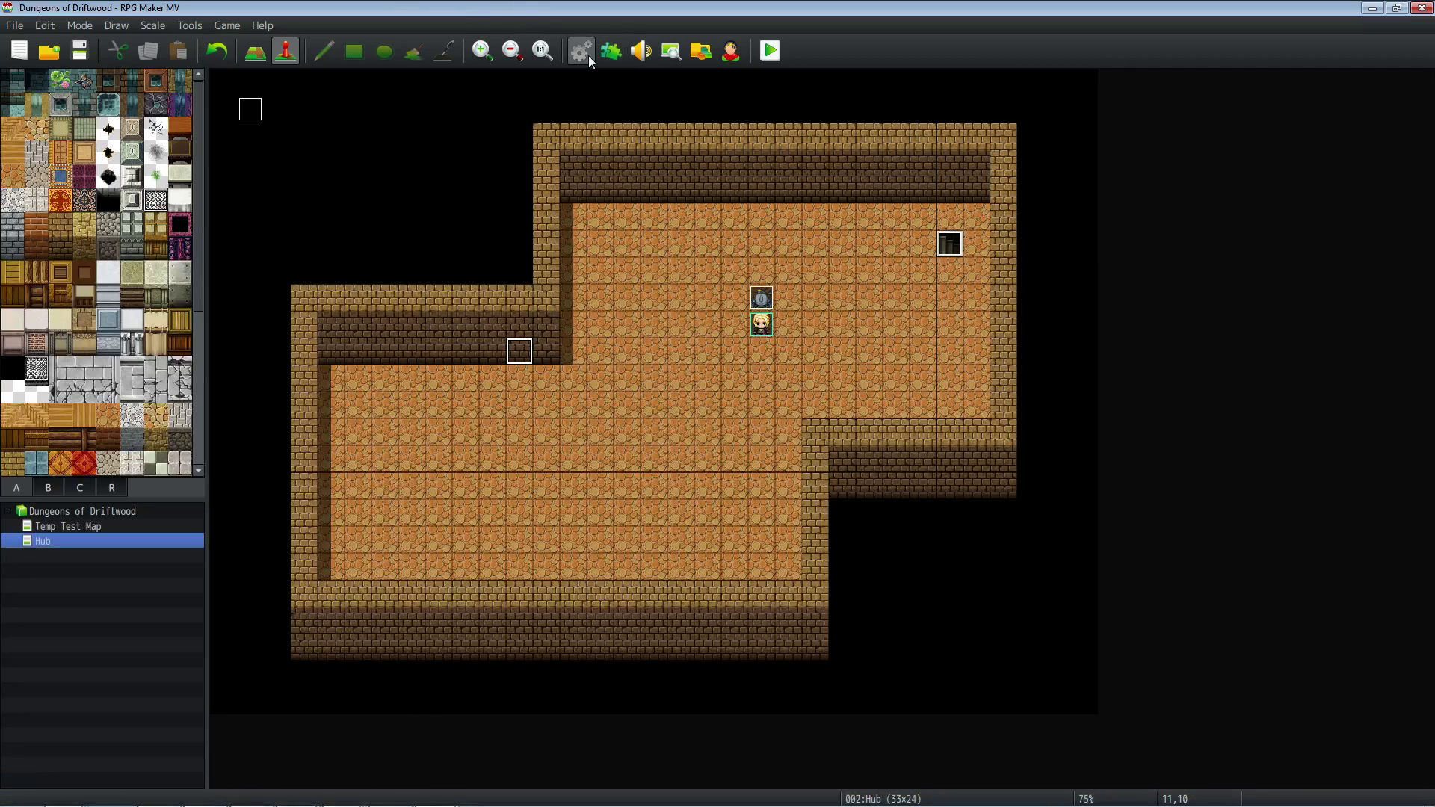
click(586, 54)
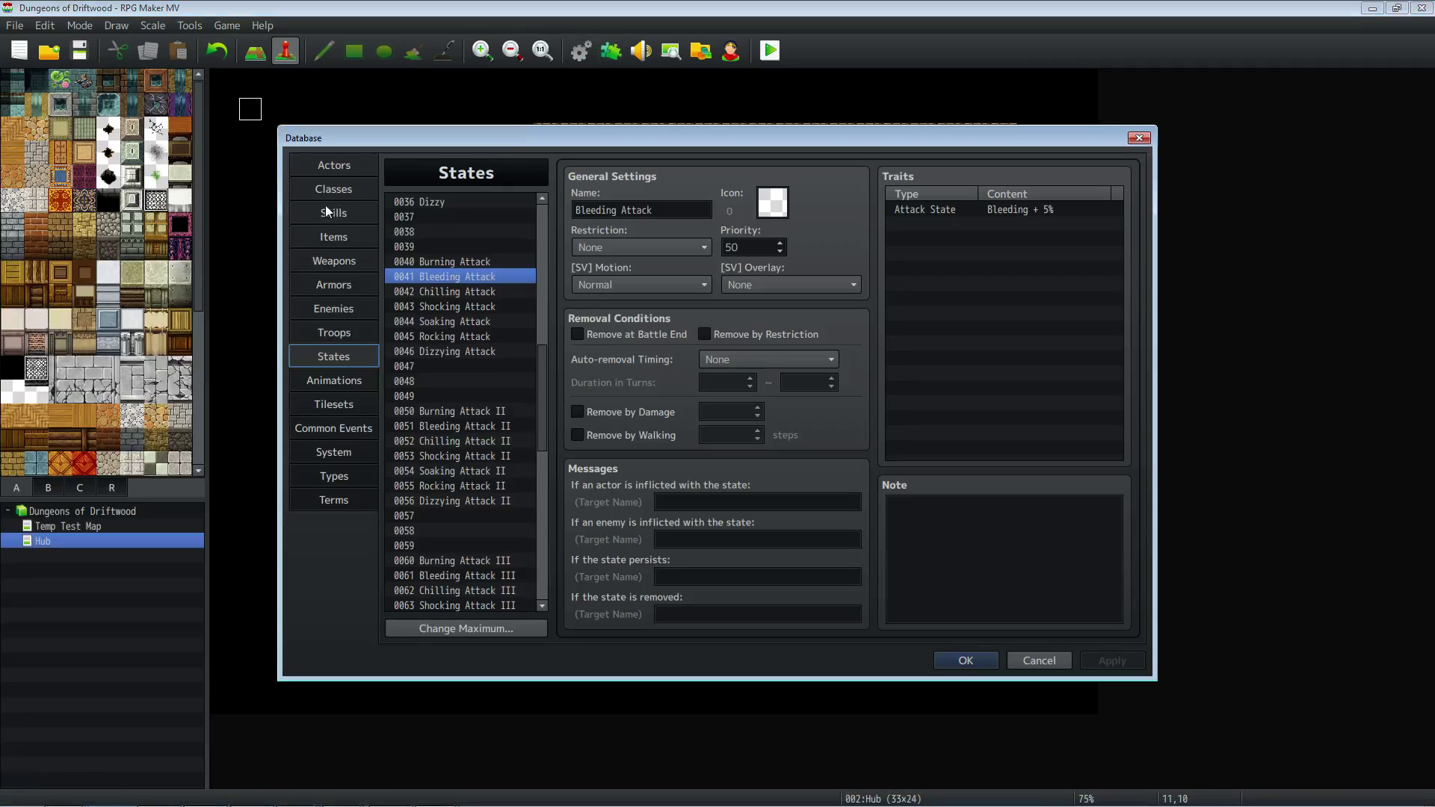
click(342, 260)
click(458, 217)
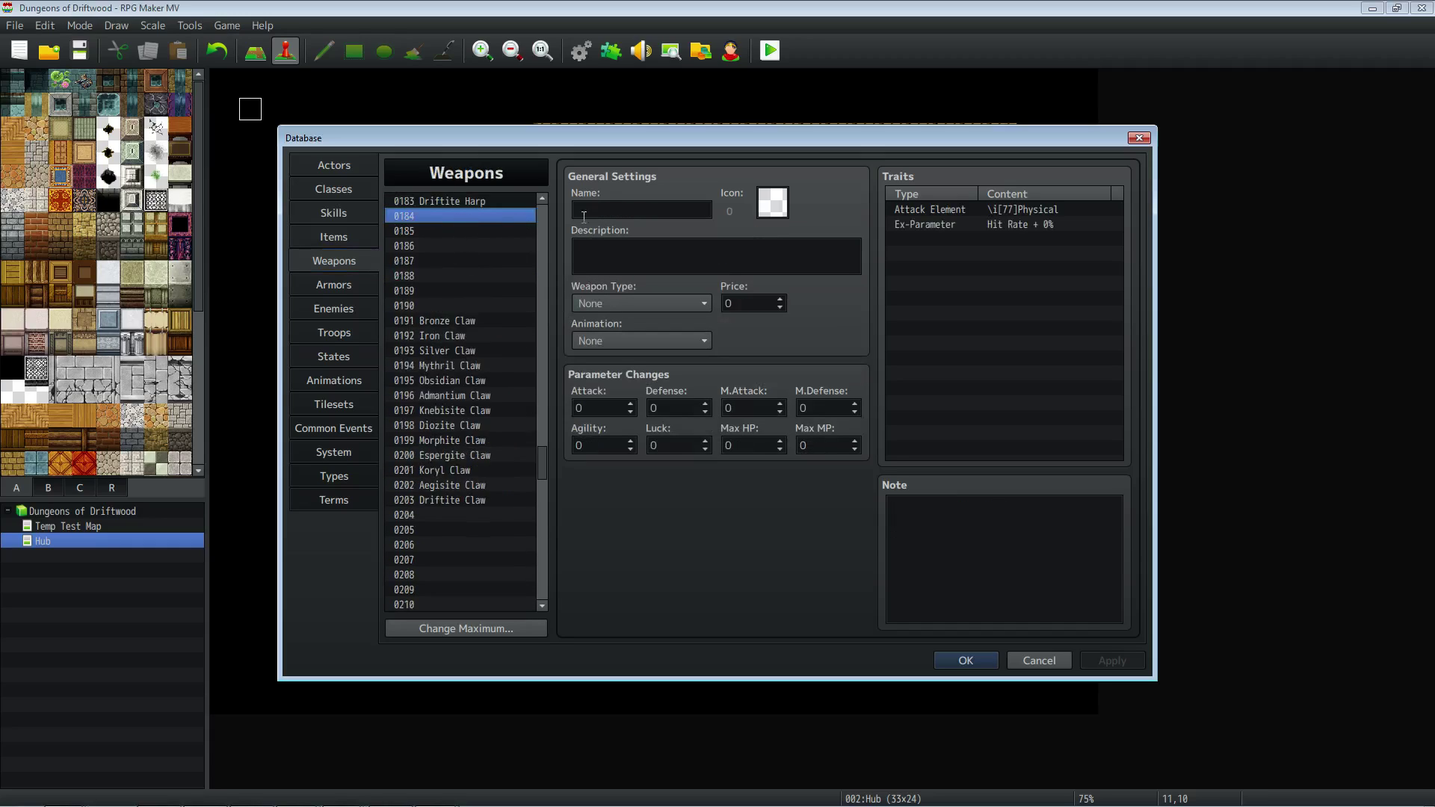
right_click(614, 210)
click(650, 257)
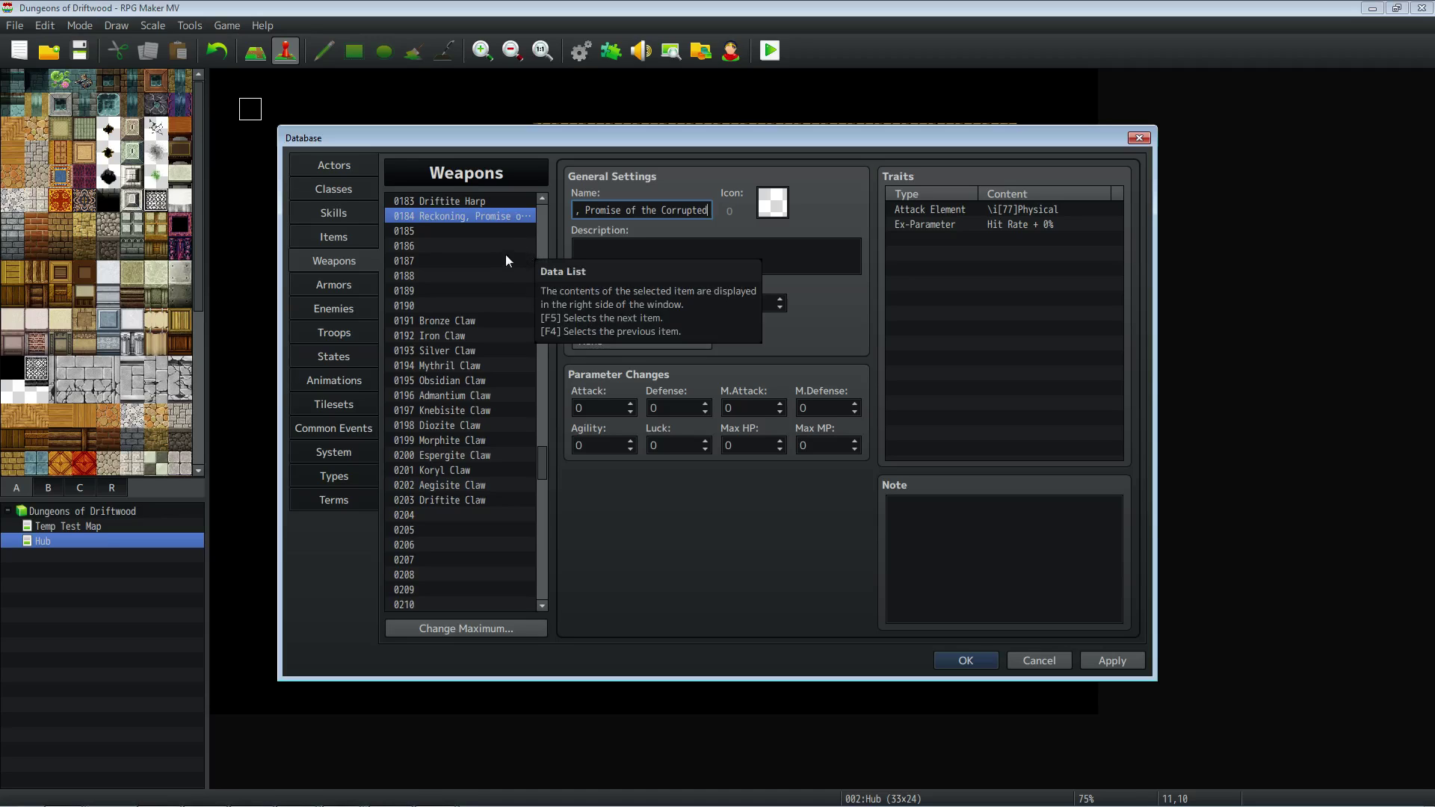
Assign the dark-bladed dagger icon, number 1230, to weapon 0184.
double_click(772, 202)
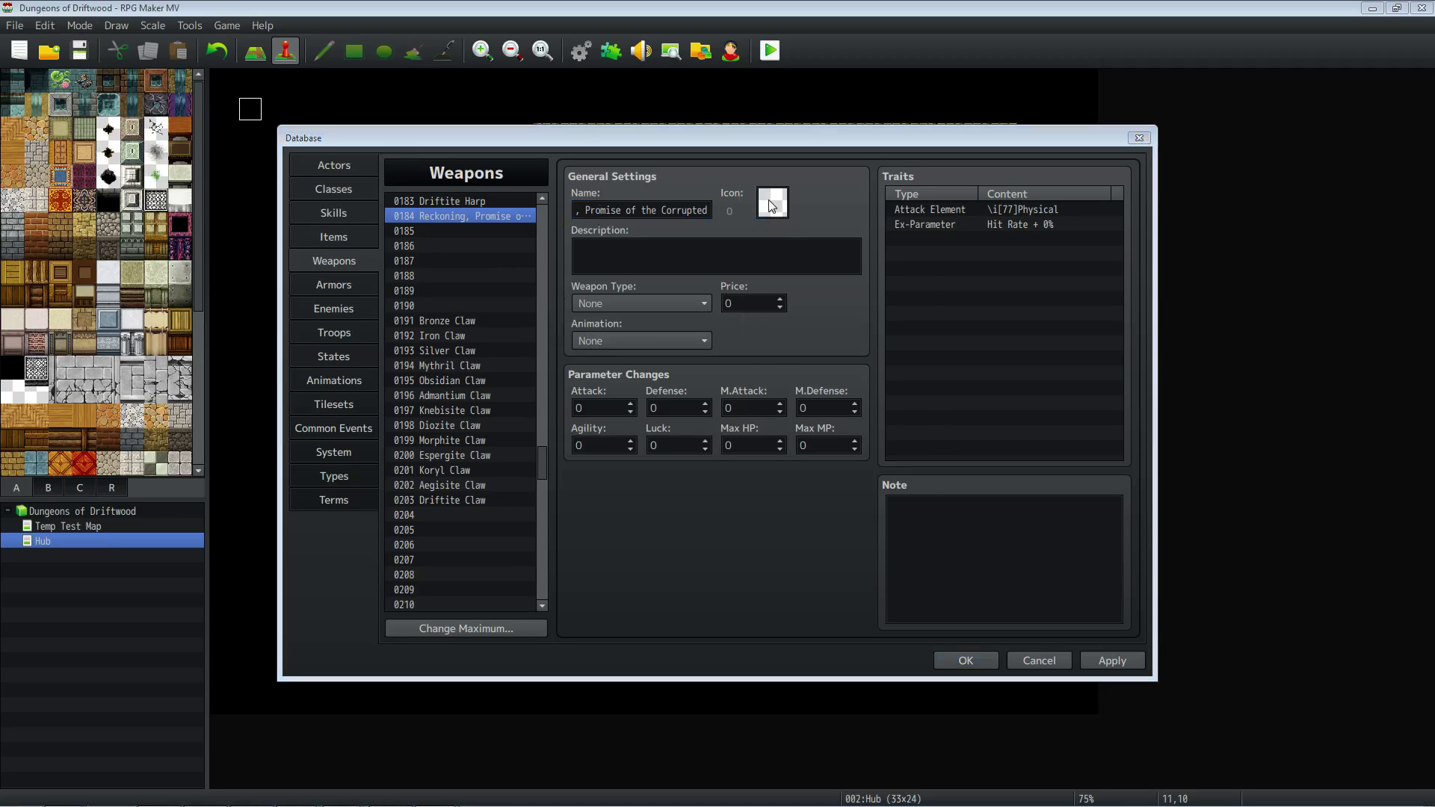
scroll(722, 387, down, 10)
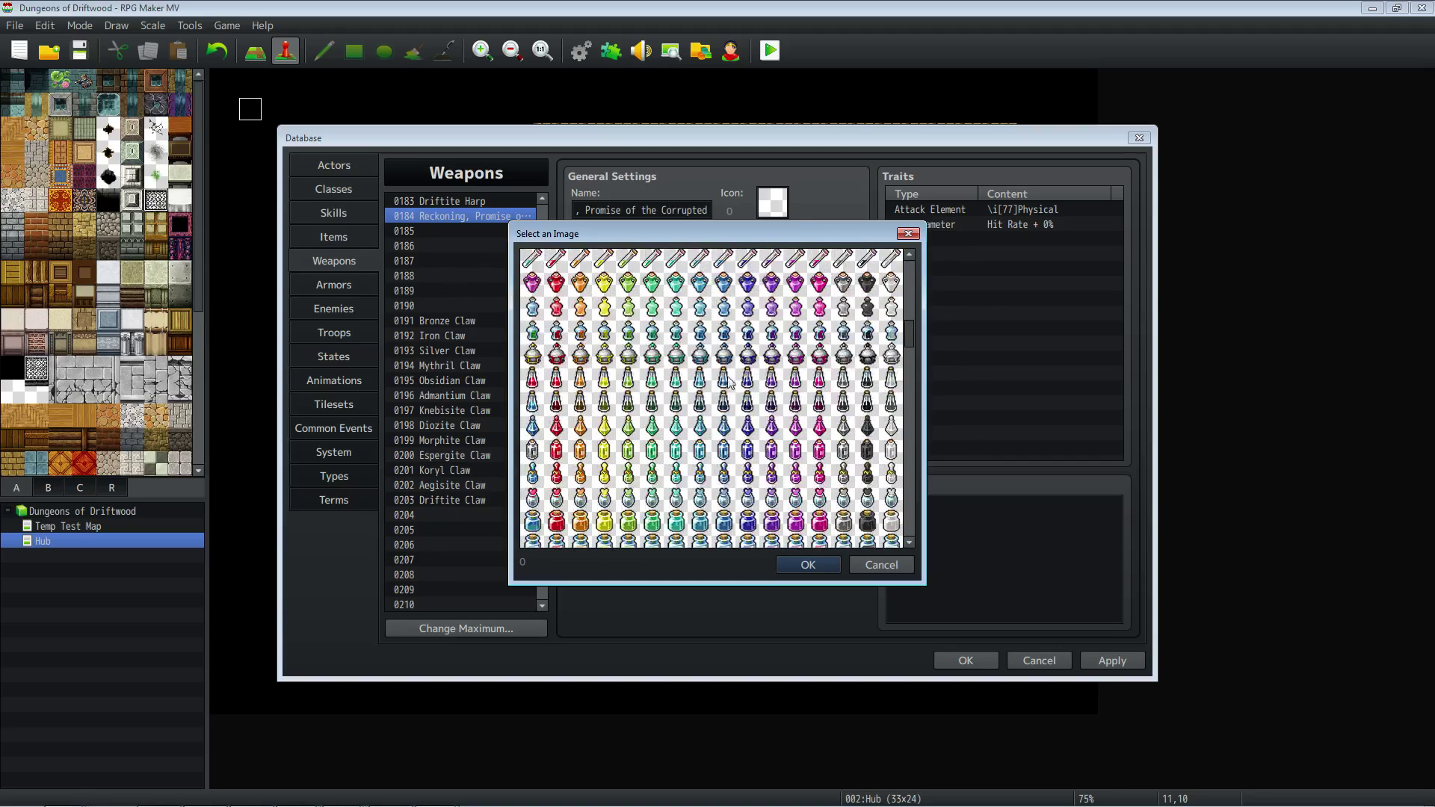
scroll(892, 372, down, 5)
click(698, 340)
scroll(718, 404, down, 10)
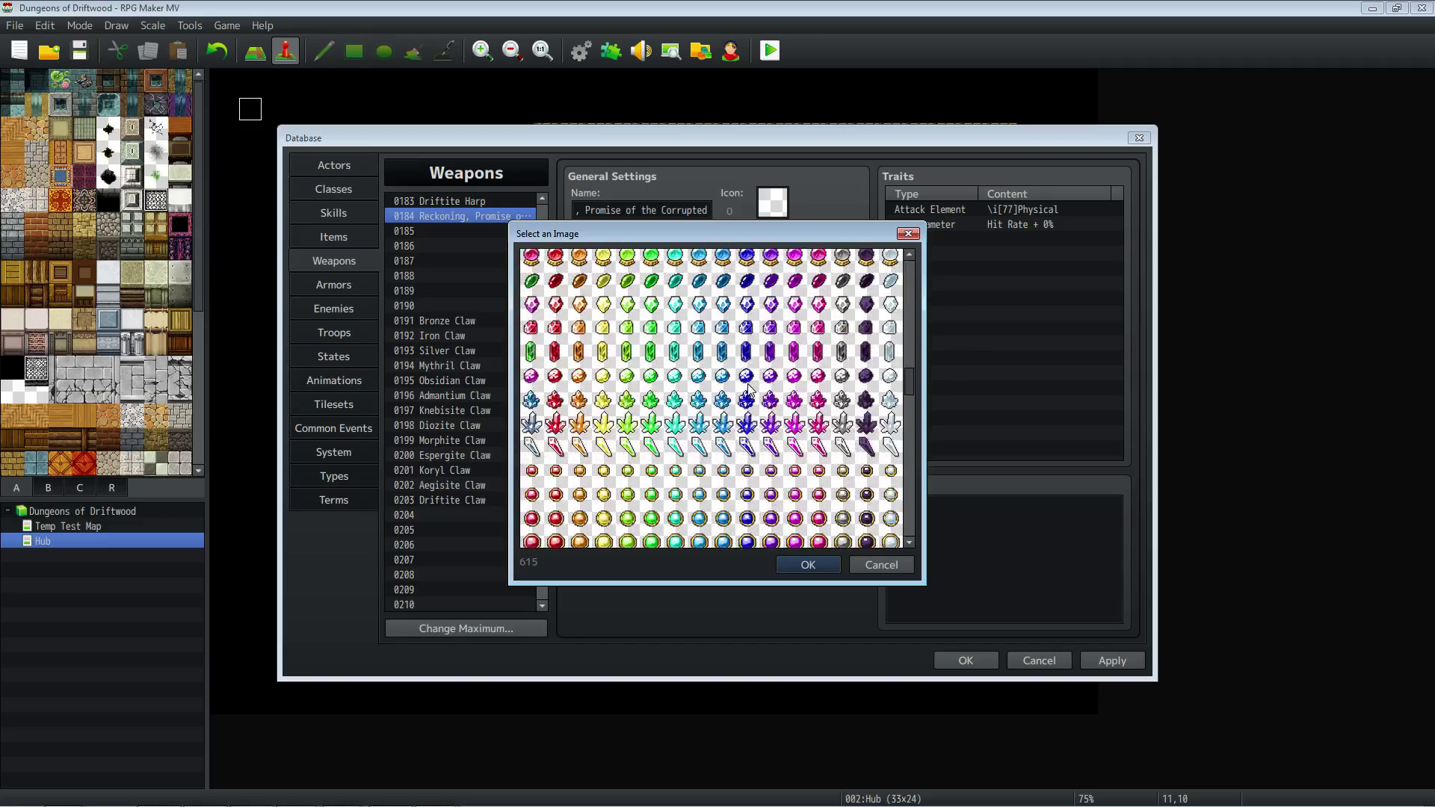
scroll(718, 403, down, 10)
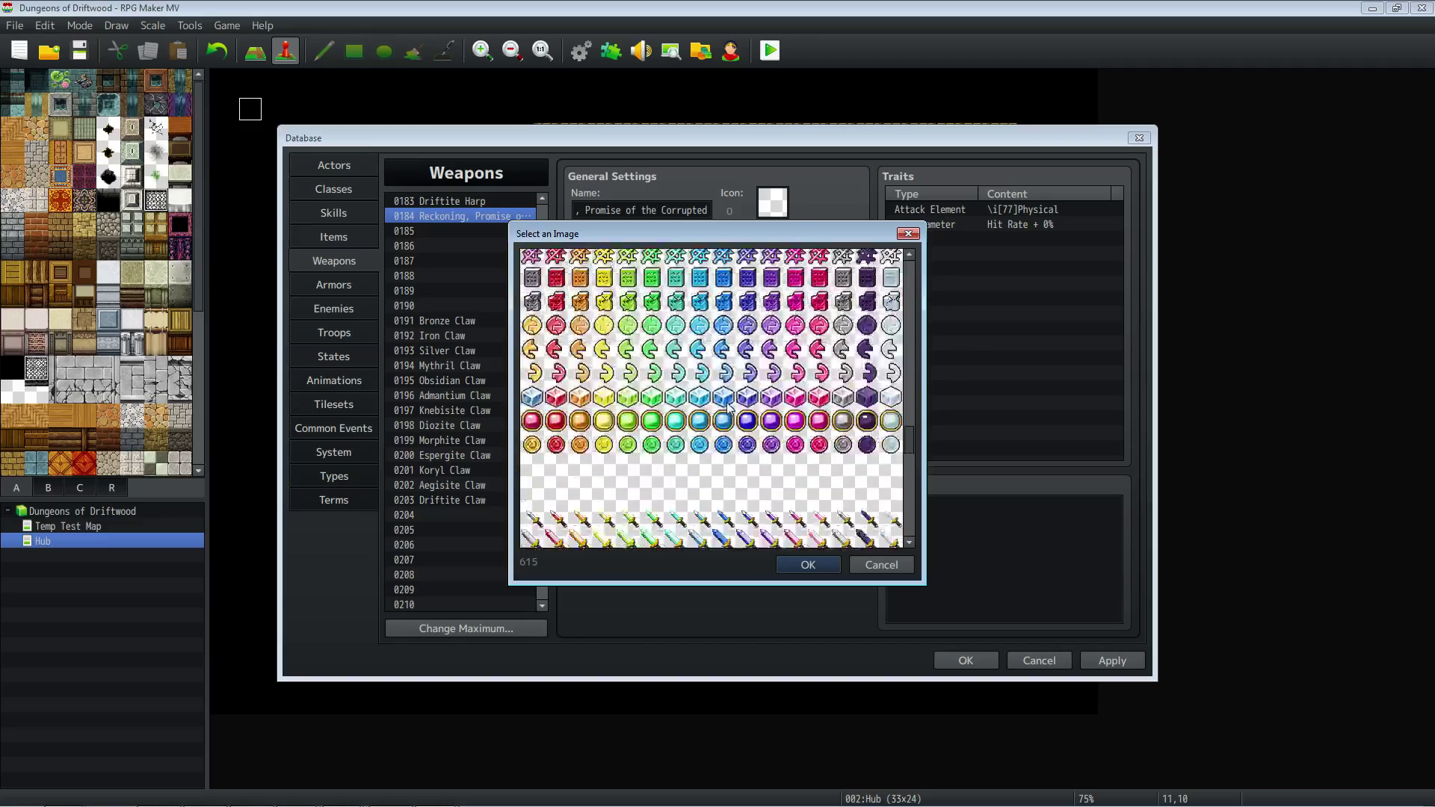
scroll(729, 403, down, 3)
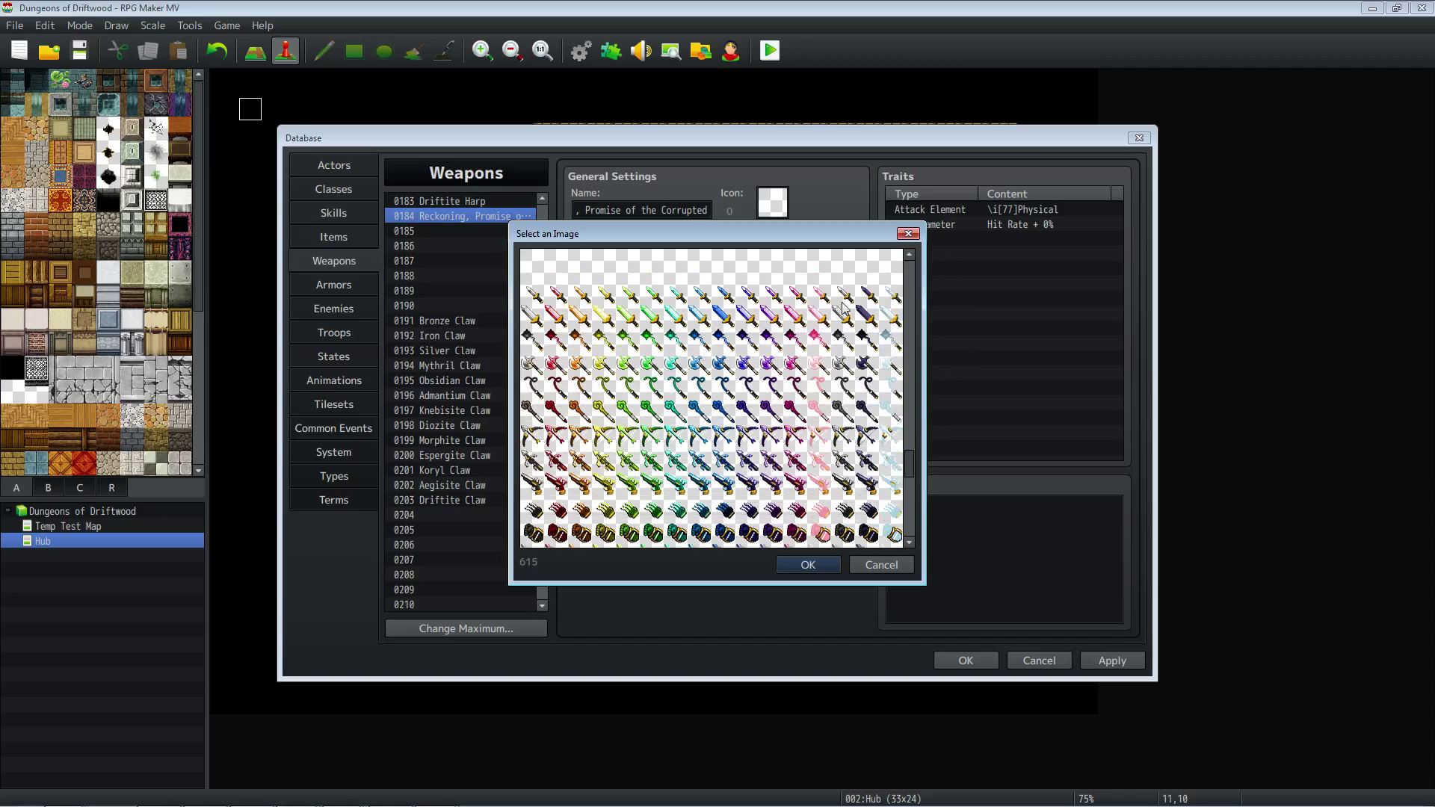
click(867, 295)
click(807, 566)
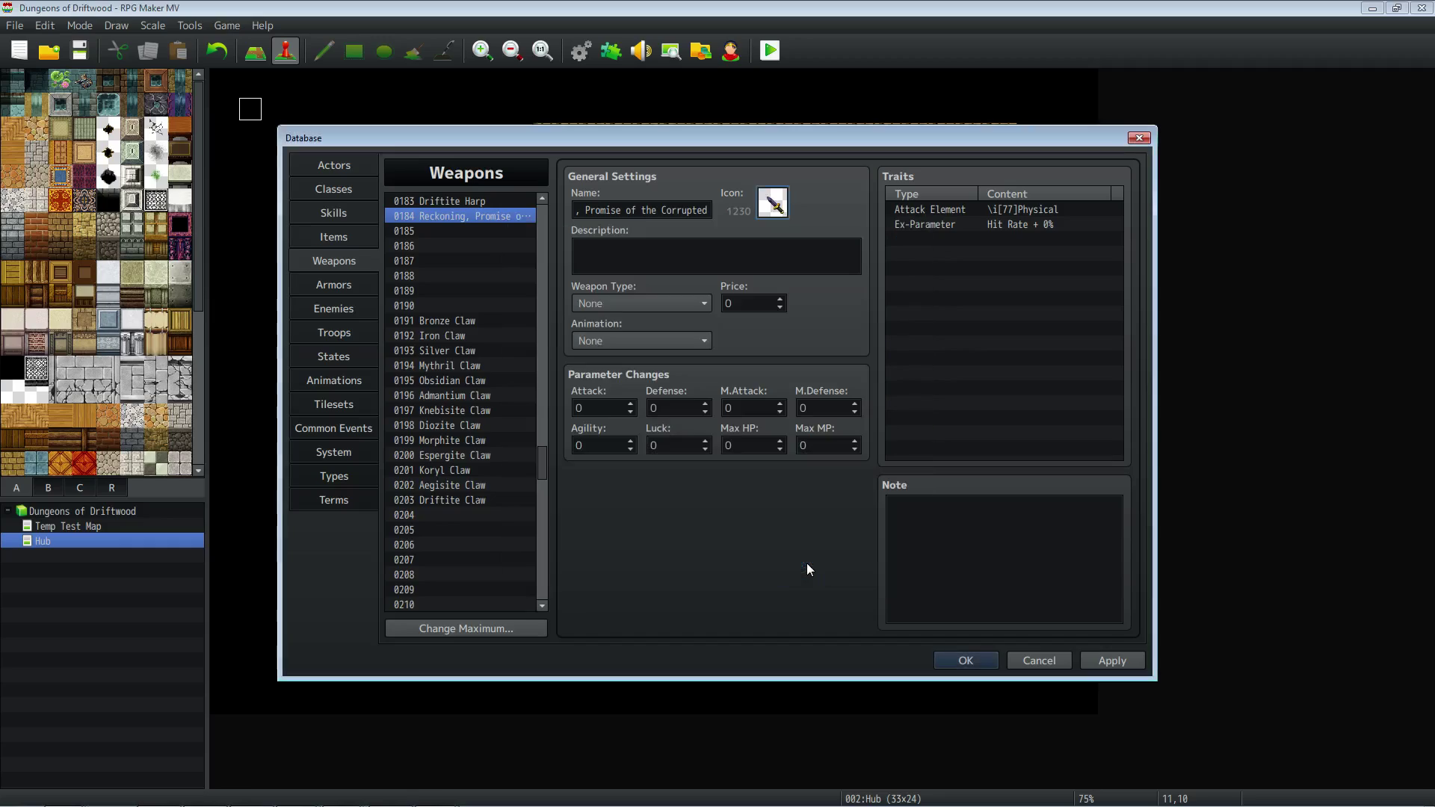
Copy weapon 0184's full name into its description.
triple_click(708, 212)
key(ctrl+c)
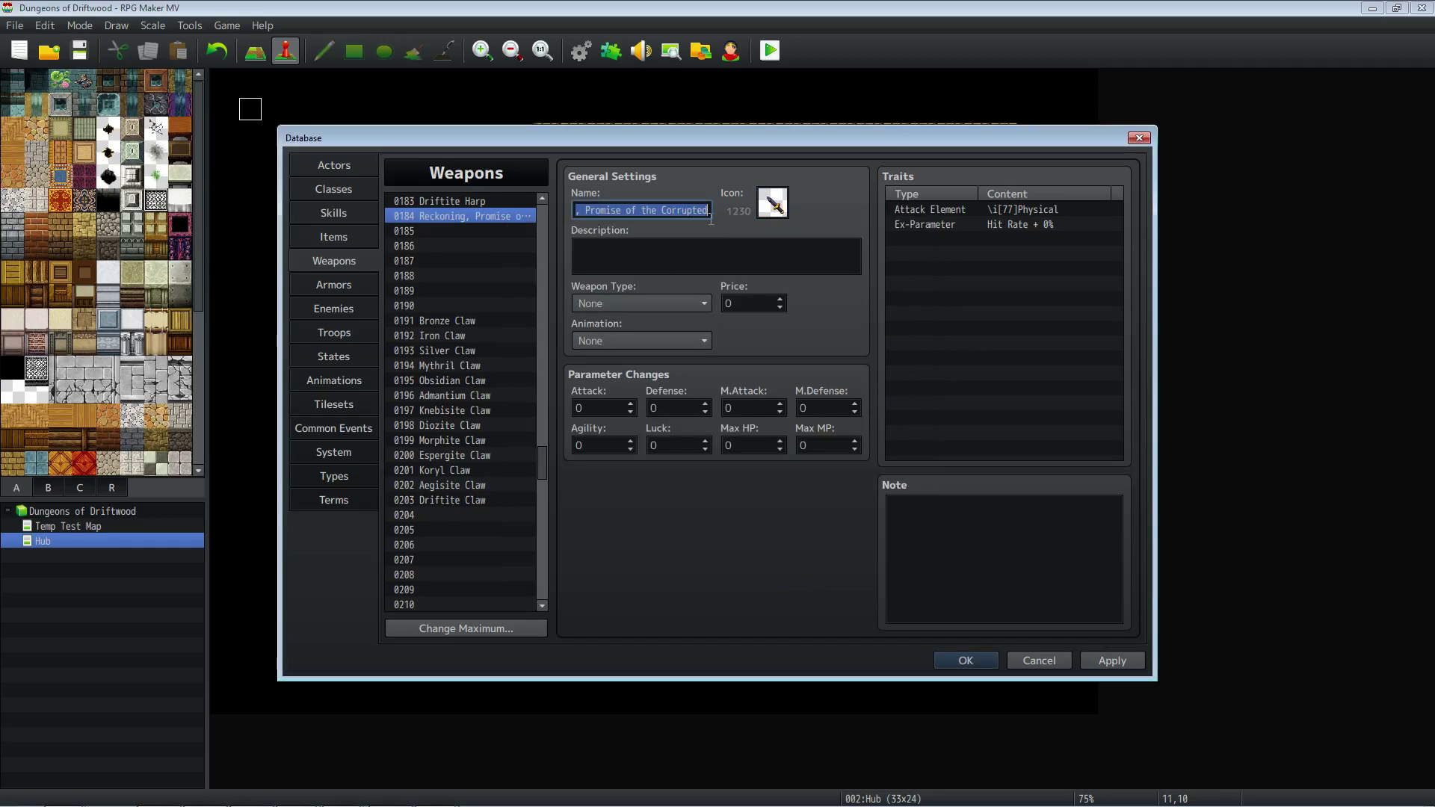
click(674, 253)
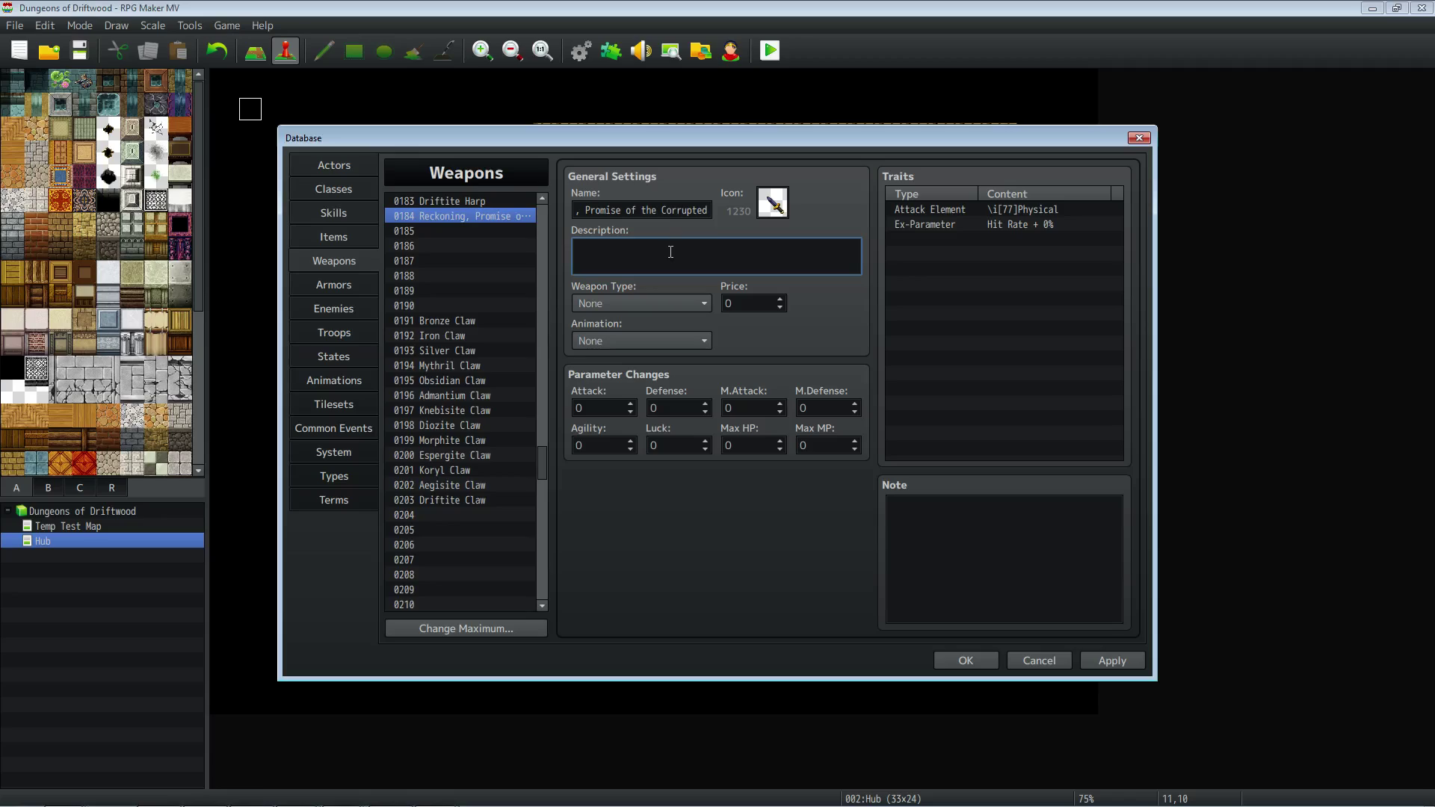
right_click(648, 259)
click(689, 307)
Continue the description with "is a legendary dagger with a chance to \it[]" and apply the change.
text(is a legendary dag)
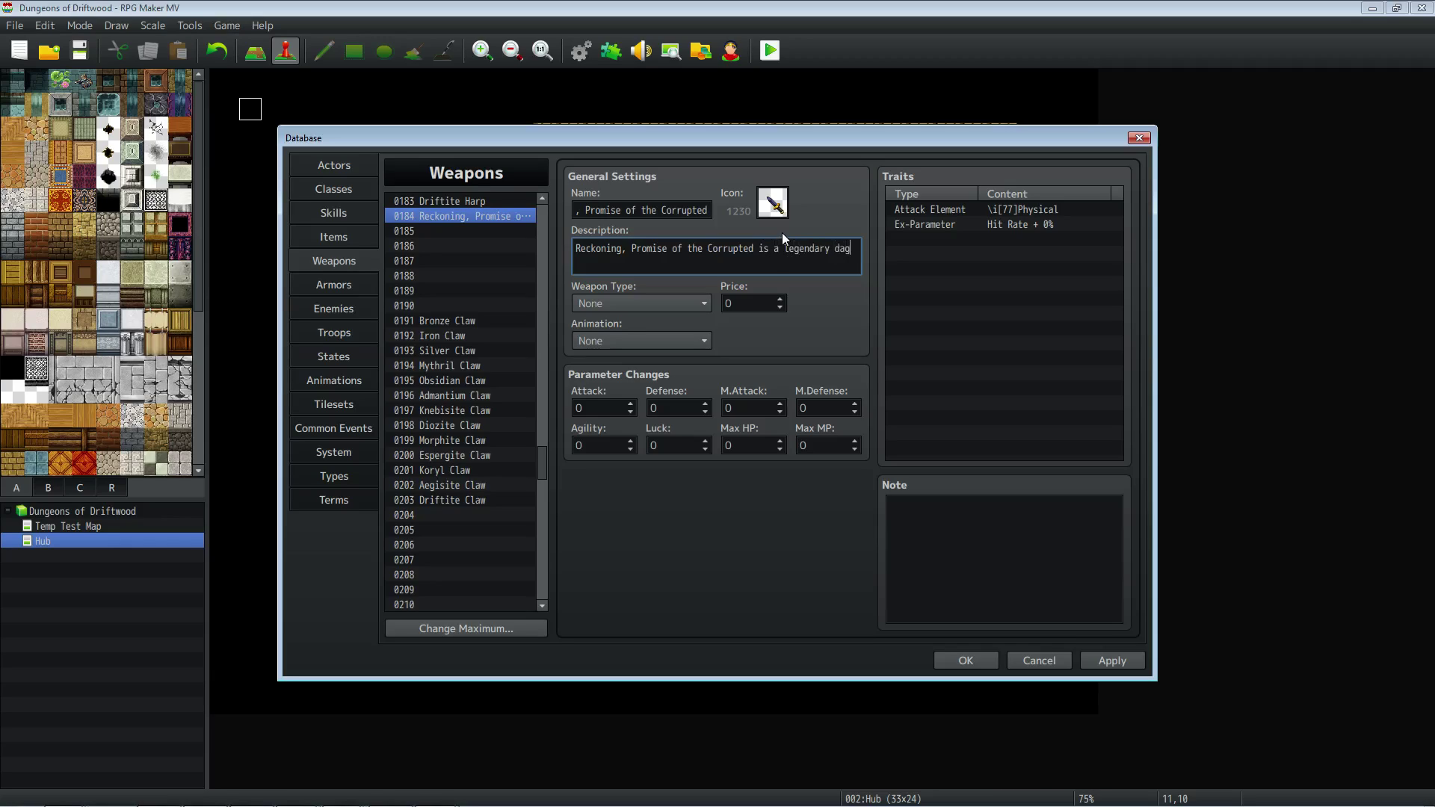
text(ger with a cha)
text(nce to)
text( do)
key(BackSpace)
key(BackSpace)
text(\it[])
click(1114, 661)
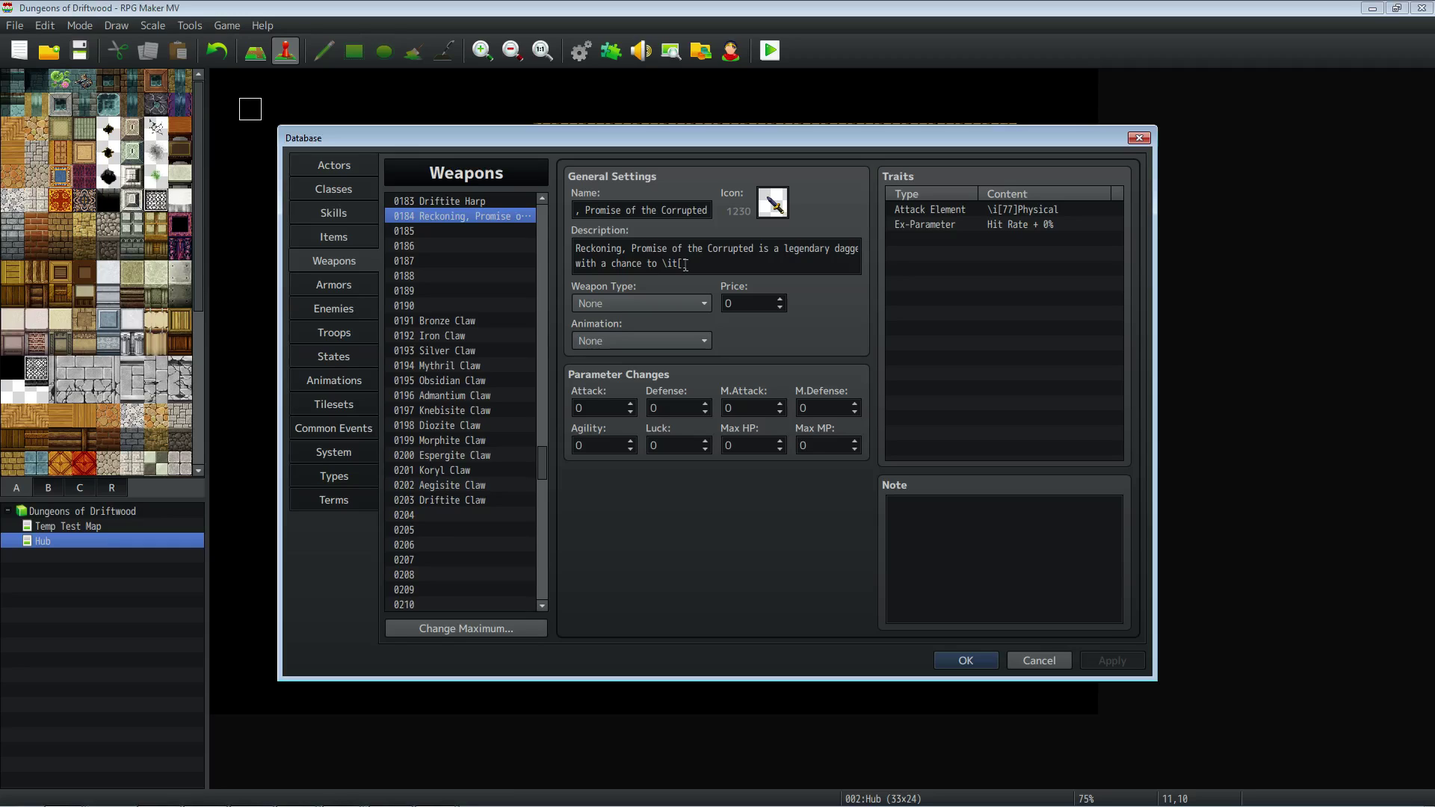
Look up the Doom state's number, complete the weapon description's code as "\it[19].", and save and close the database.
click(343, 352)
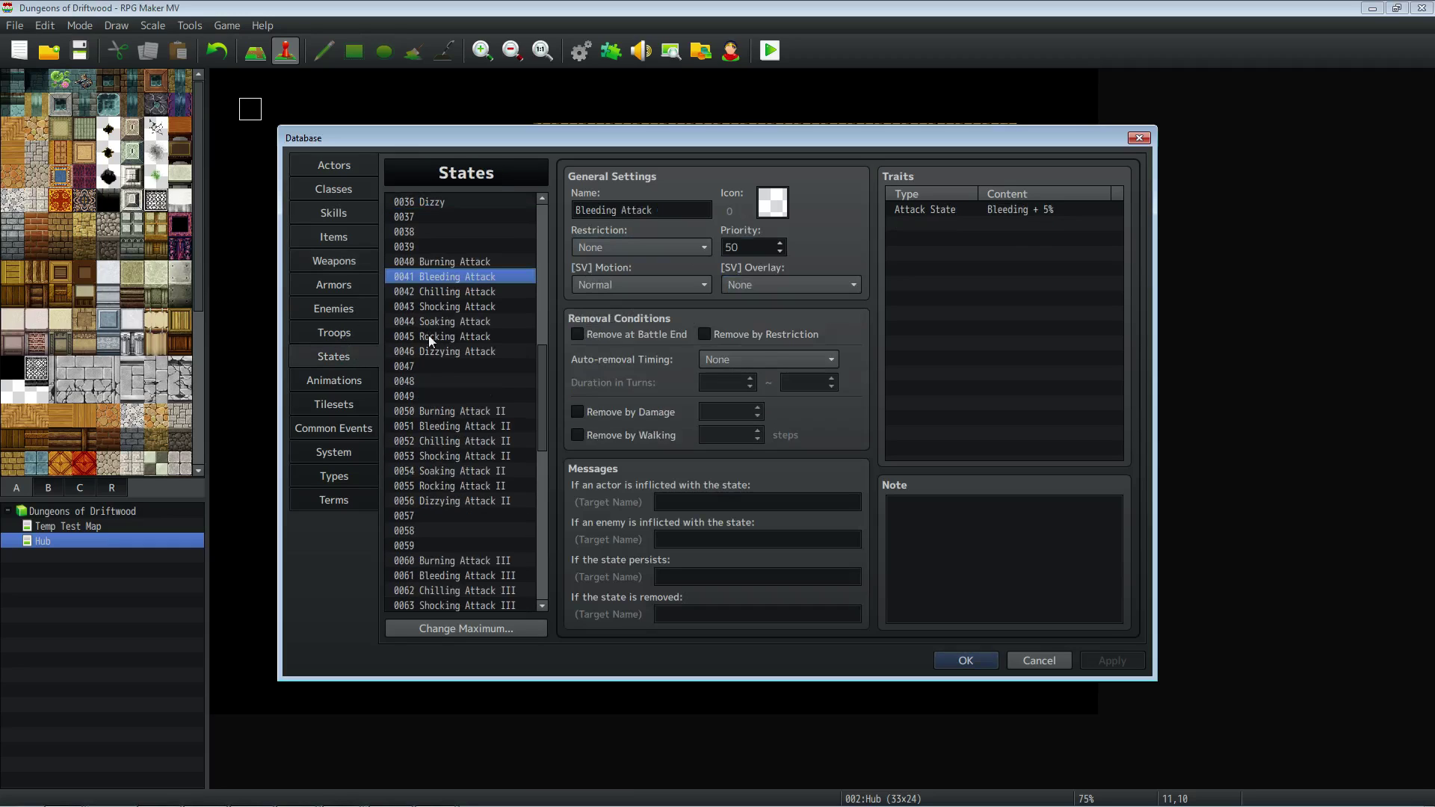
drag(545, 339, 544, 234)
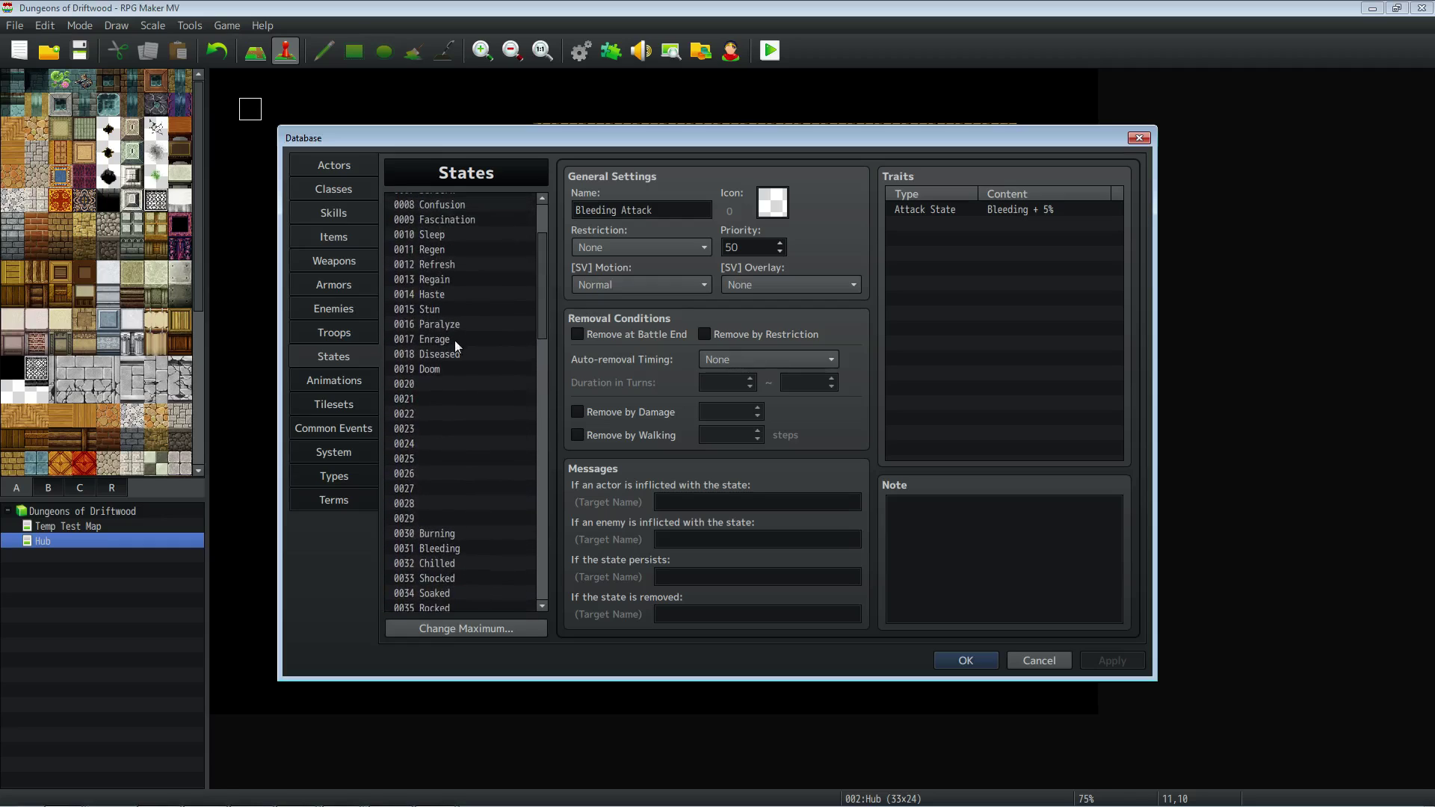
click(338, 216)
click(333, 262)
click(680, 264)
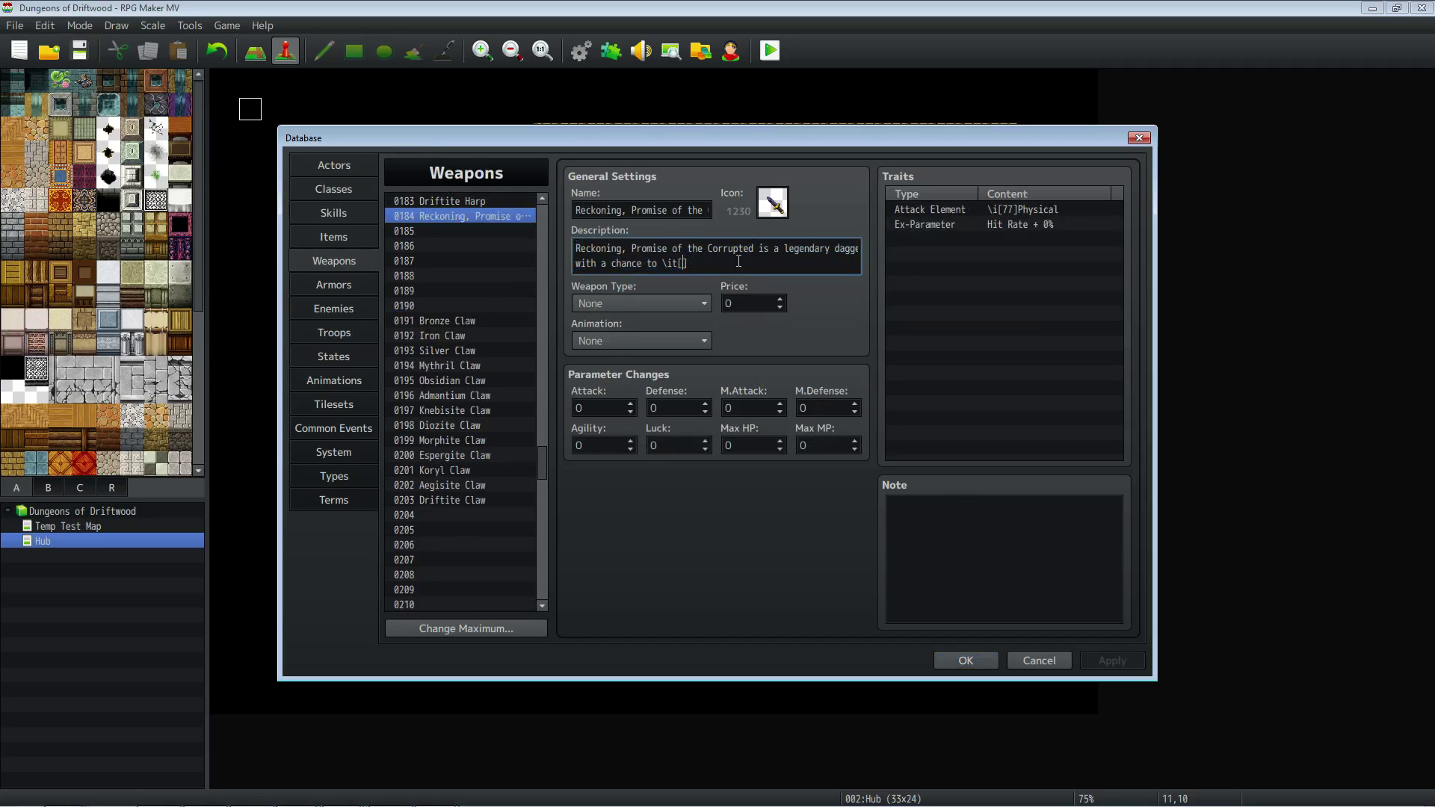
text(19)
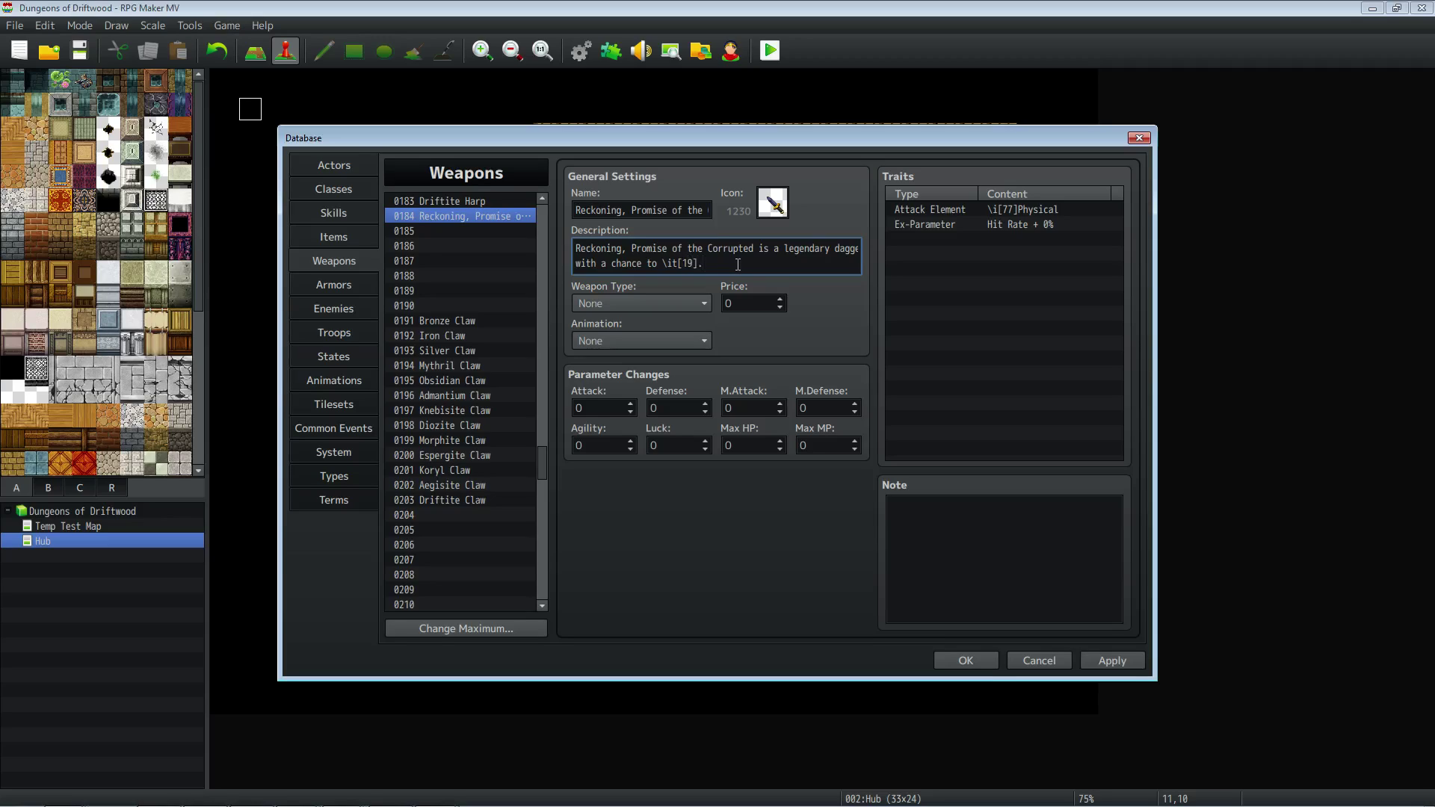
click(1123, 658)
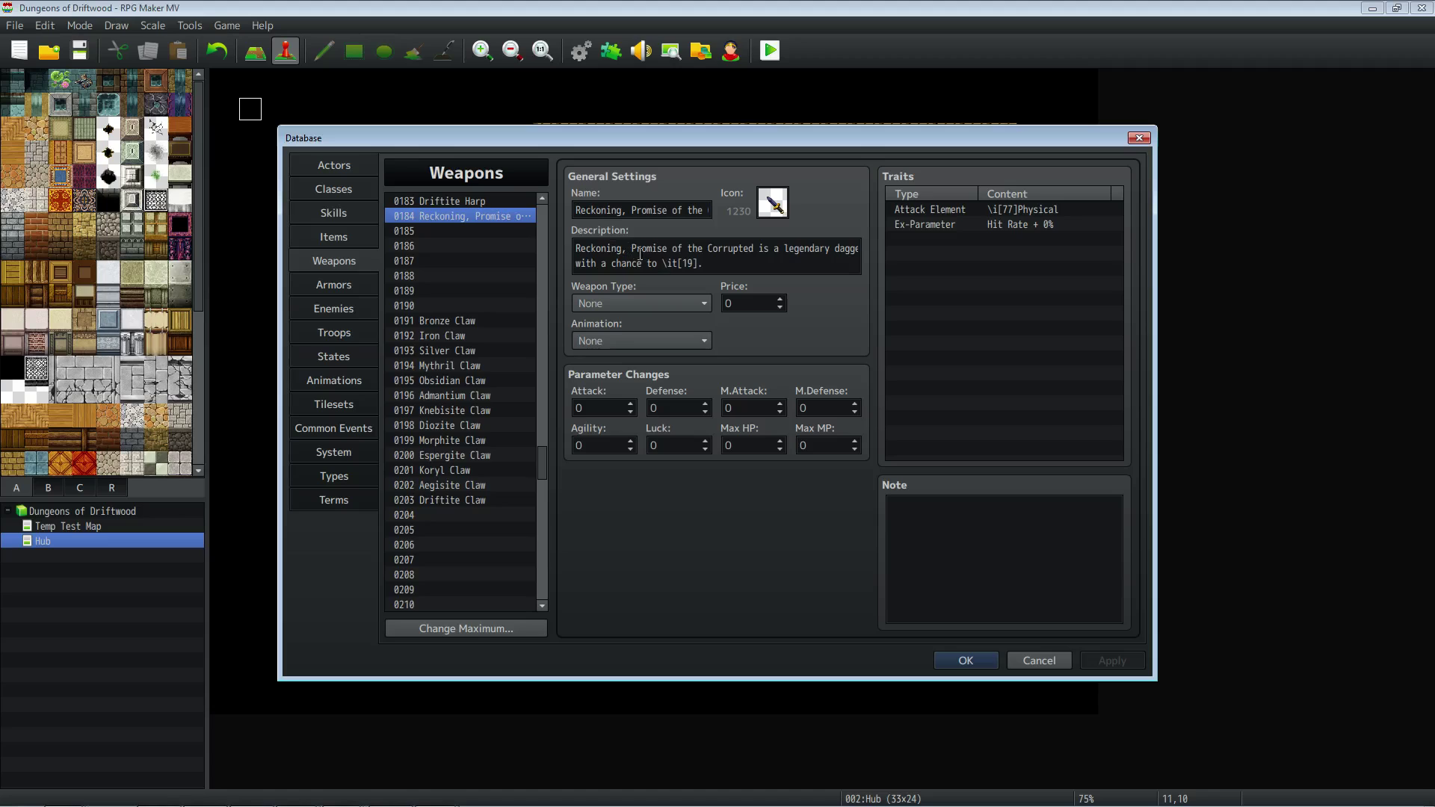
click(948, 658)
right_click(686, 311)
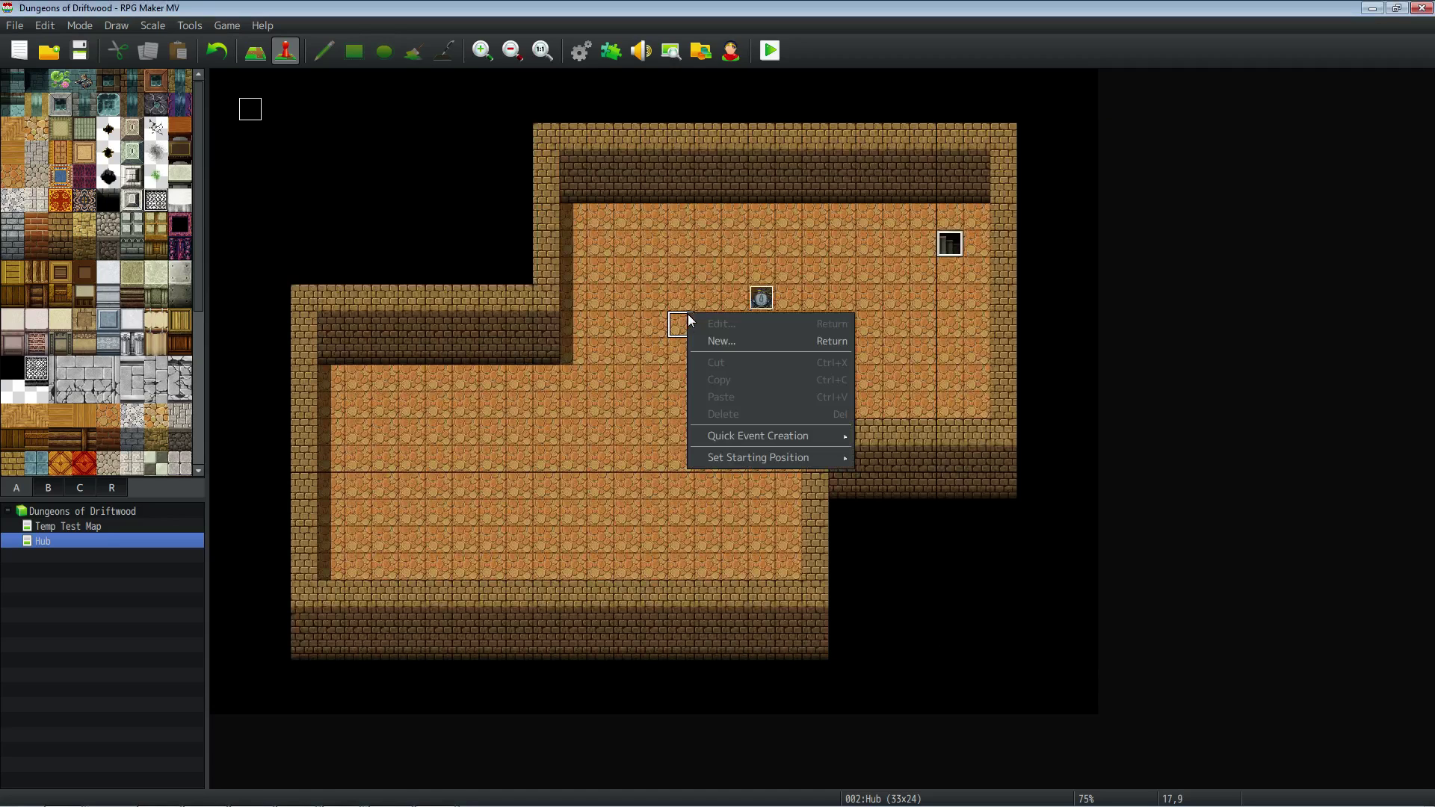
click(705, 342)
double_click(398, 474)
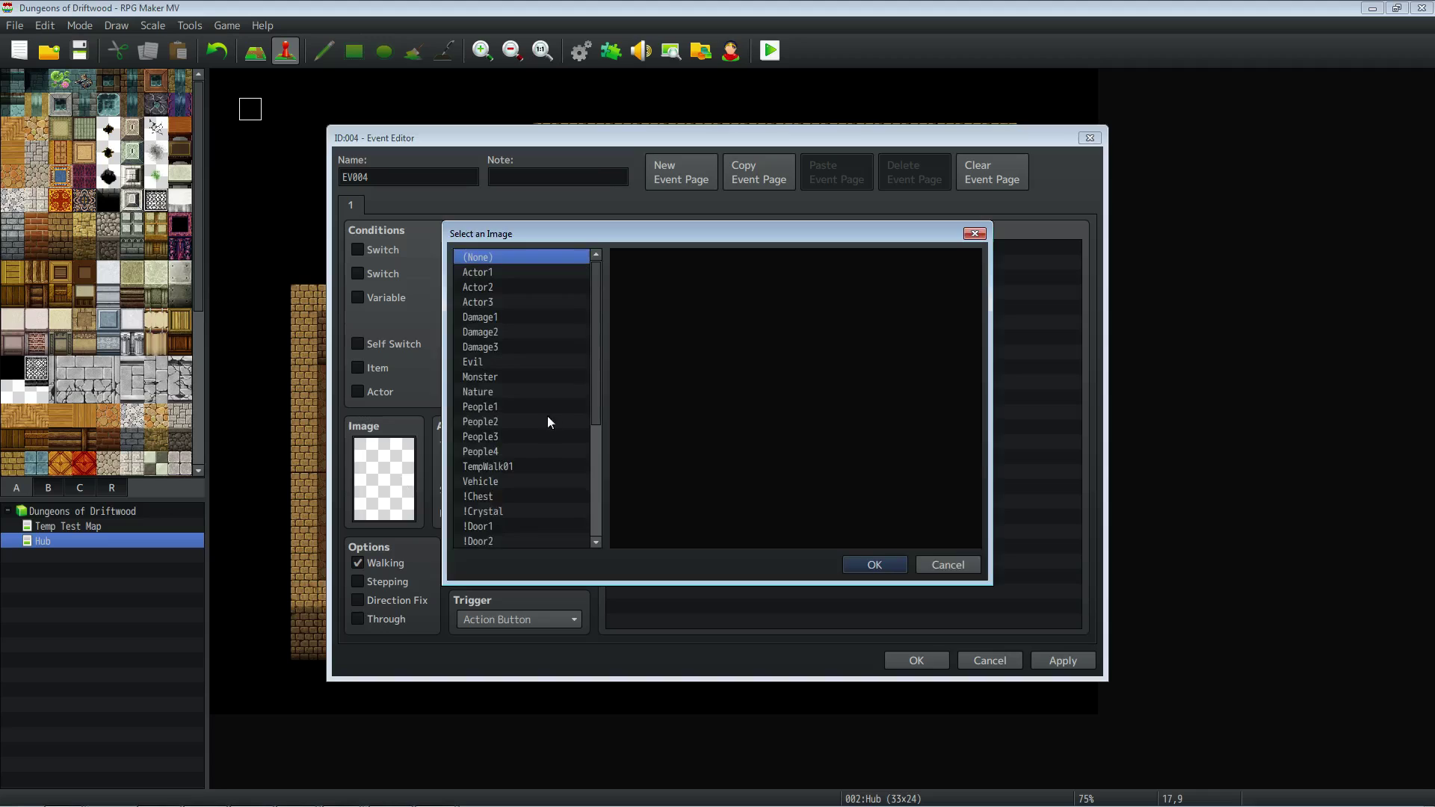
click(948, 564)
click(989, 661)
Create a treasure chest event on the Hub map at tile 17,9 containing weapon #0001.
right_click(680, 328)
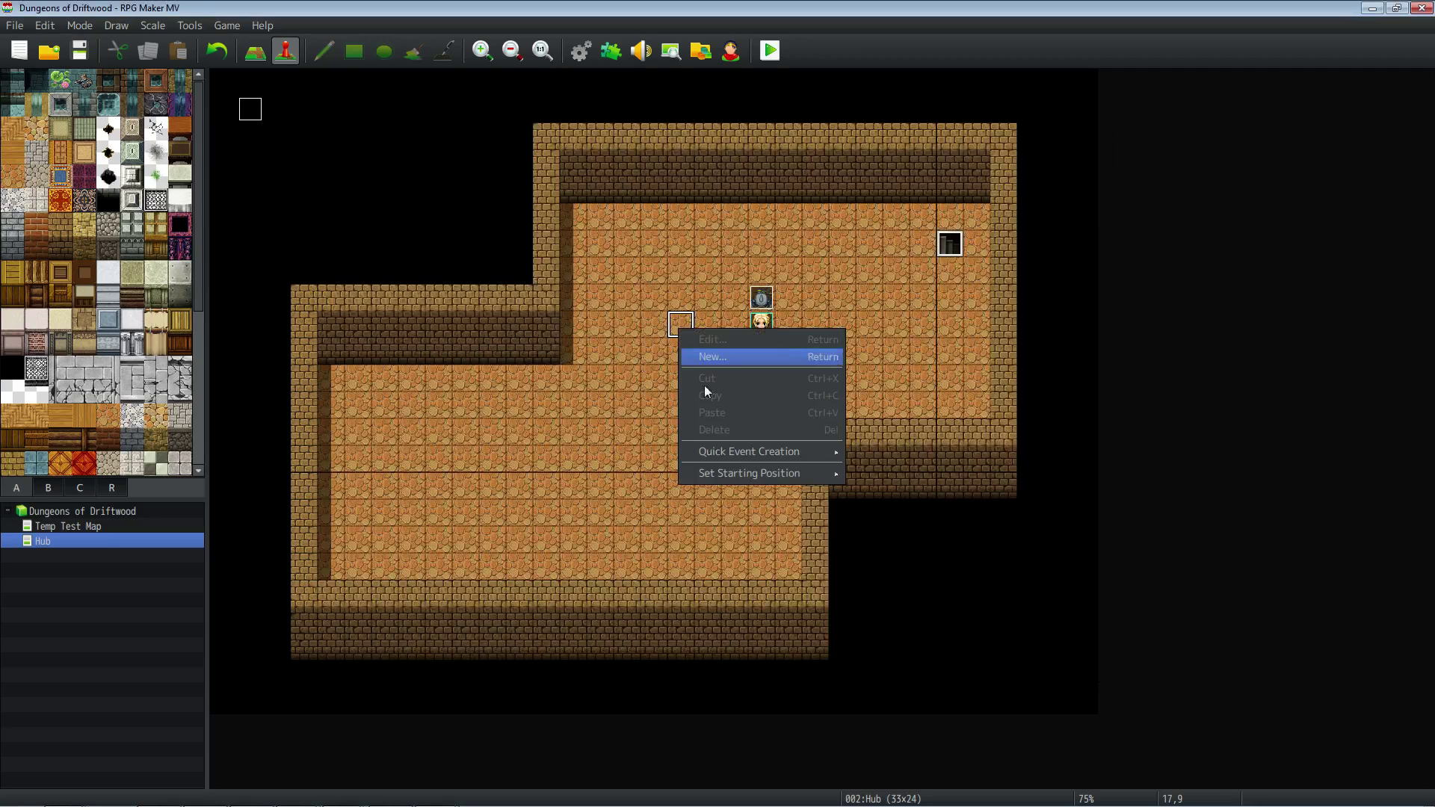
mouse_move(726, 451)
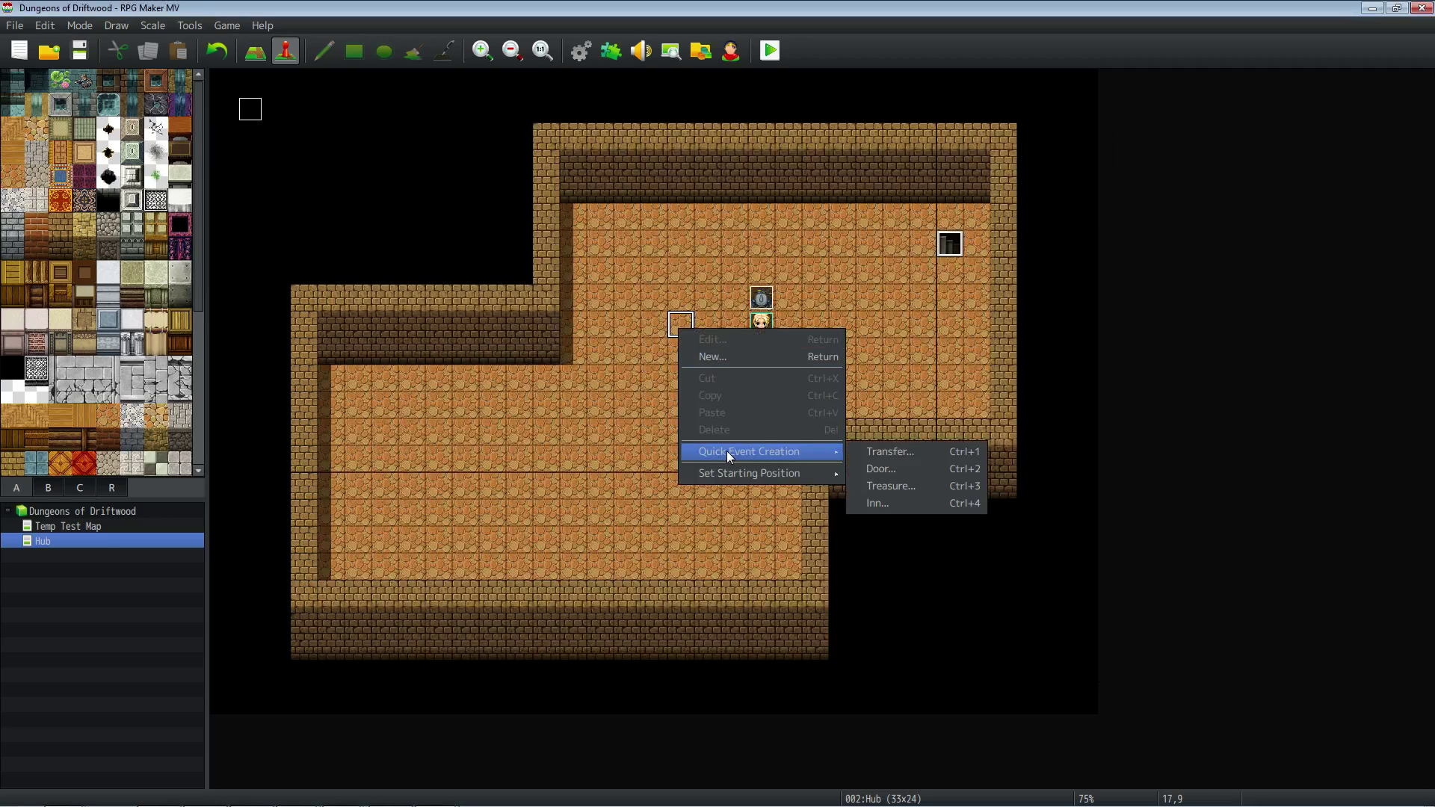
click(892, 483)
click(675, 417)
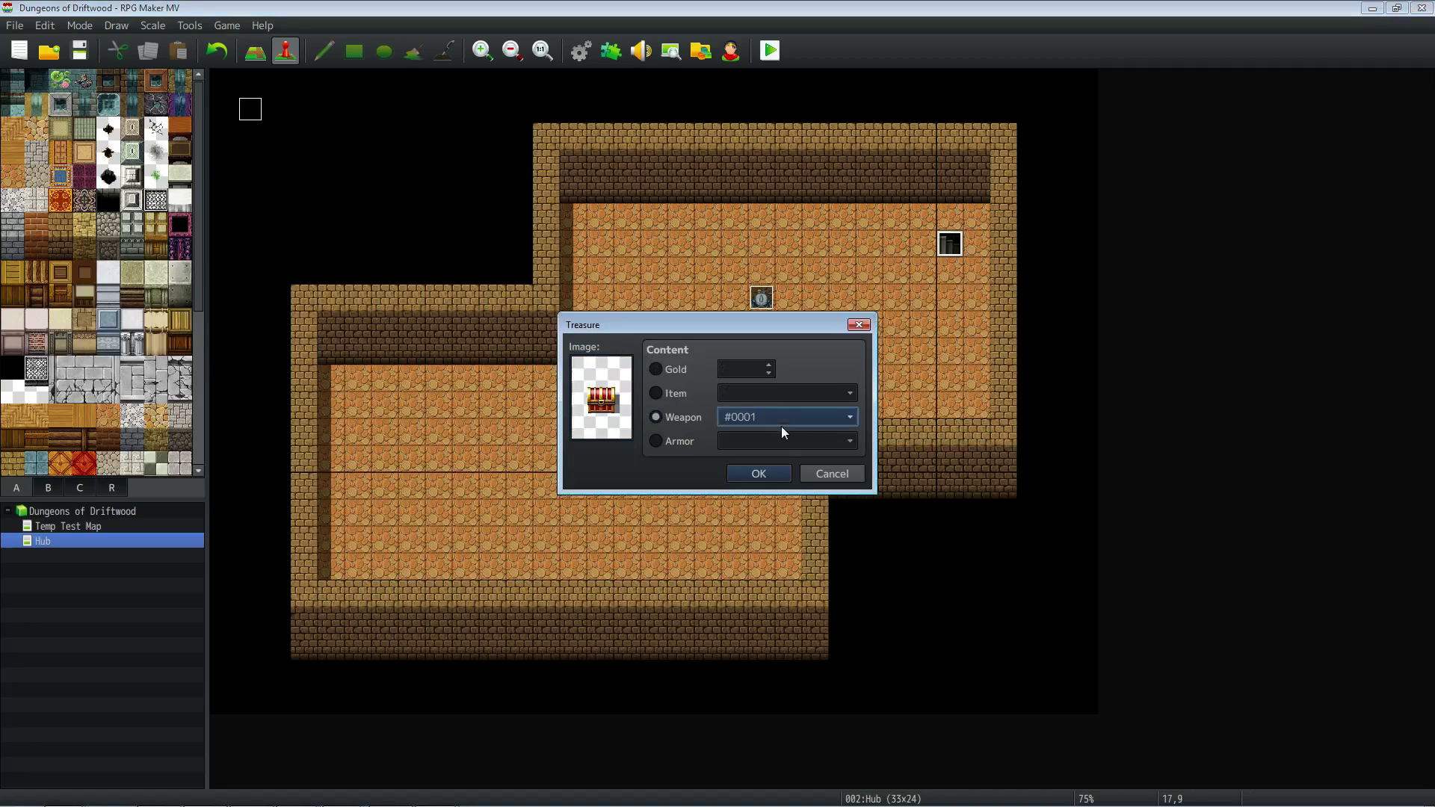
click(782, 420)
drag(909, 423, 913, 510)
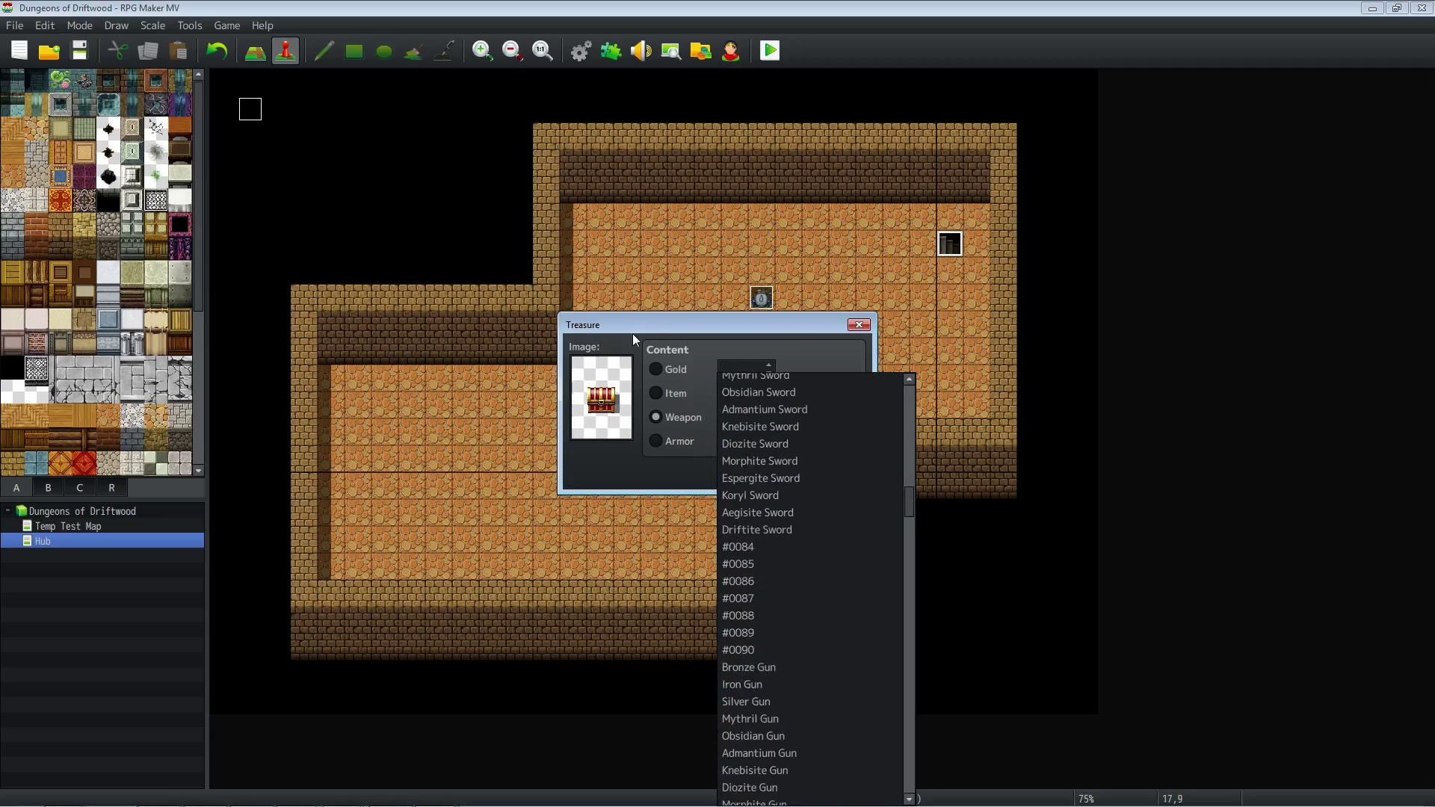
click(714, 783)
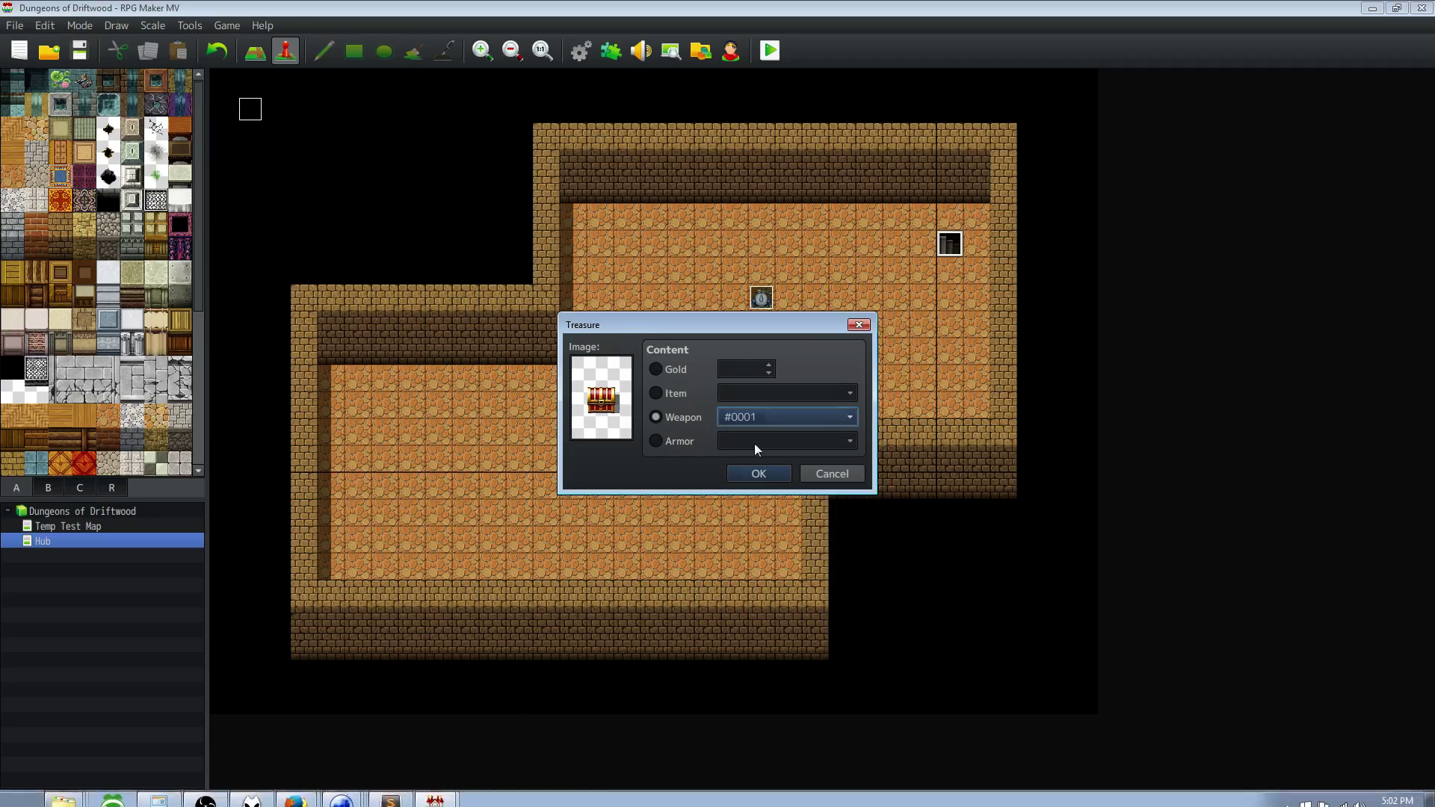
click(772, 476)
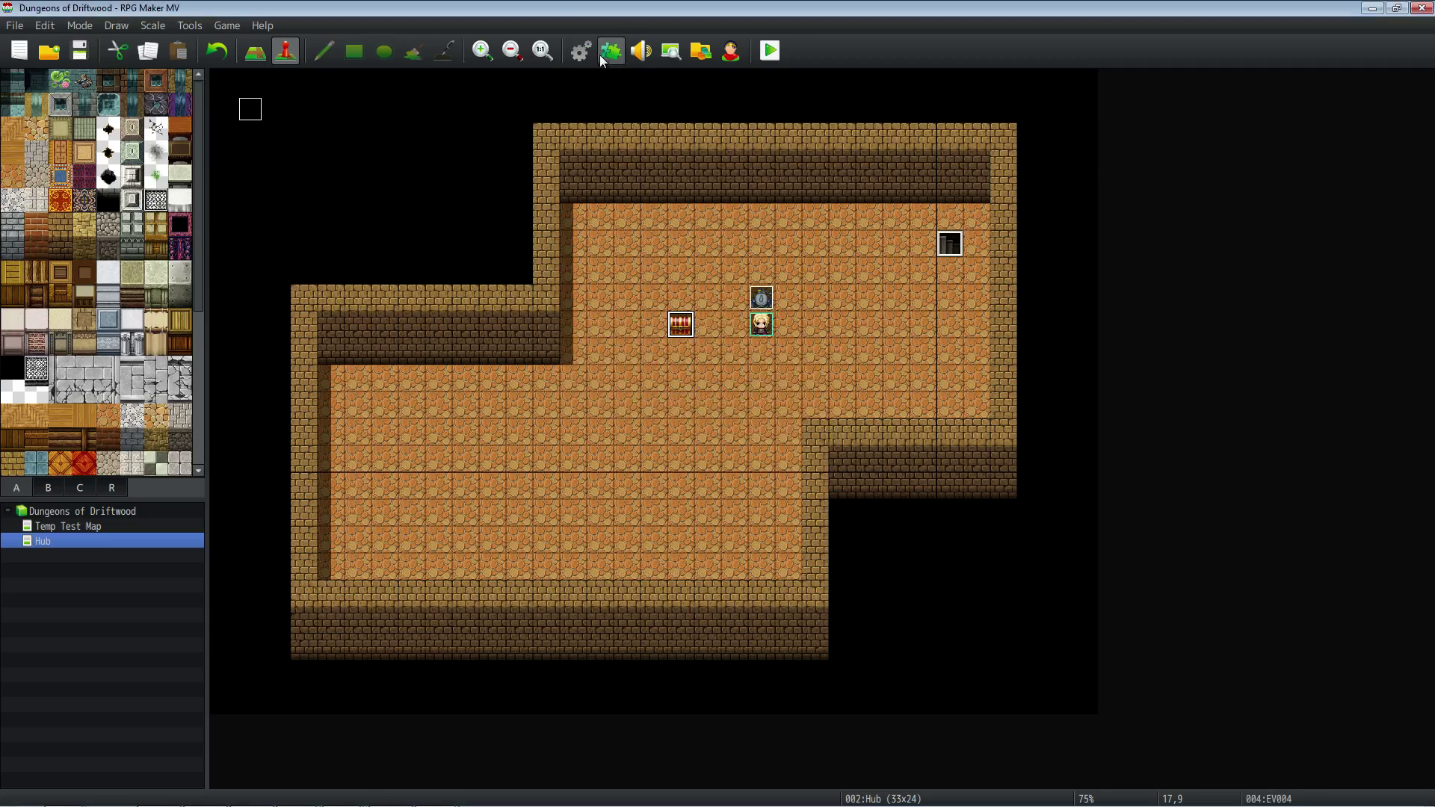
Copy the legendary dagger from weapon 0184 into the empty weapon slot 0001.
key(F9)
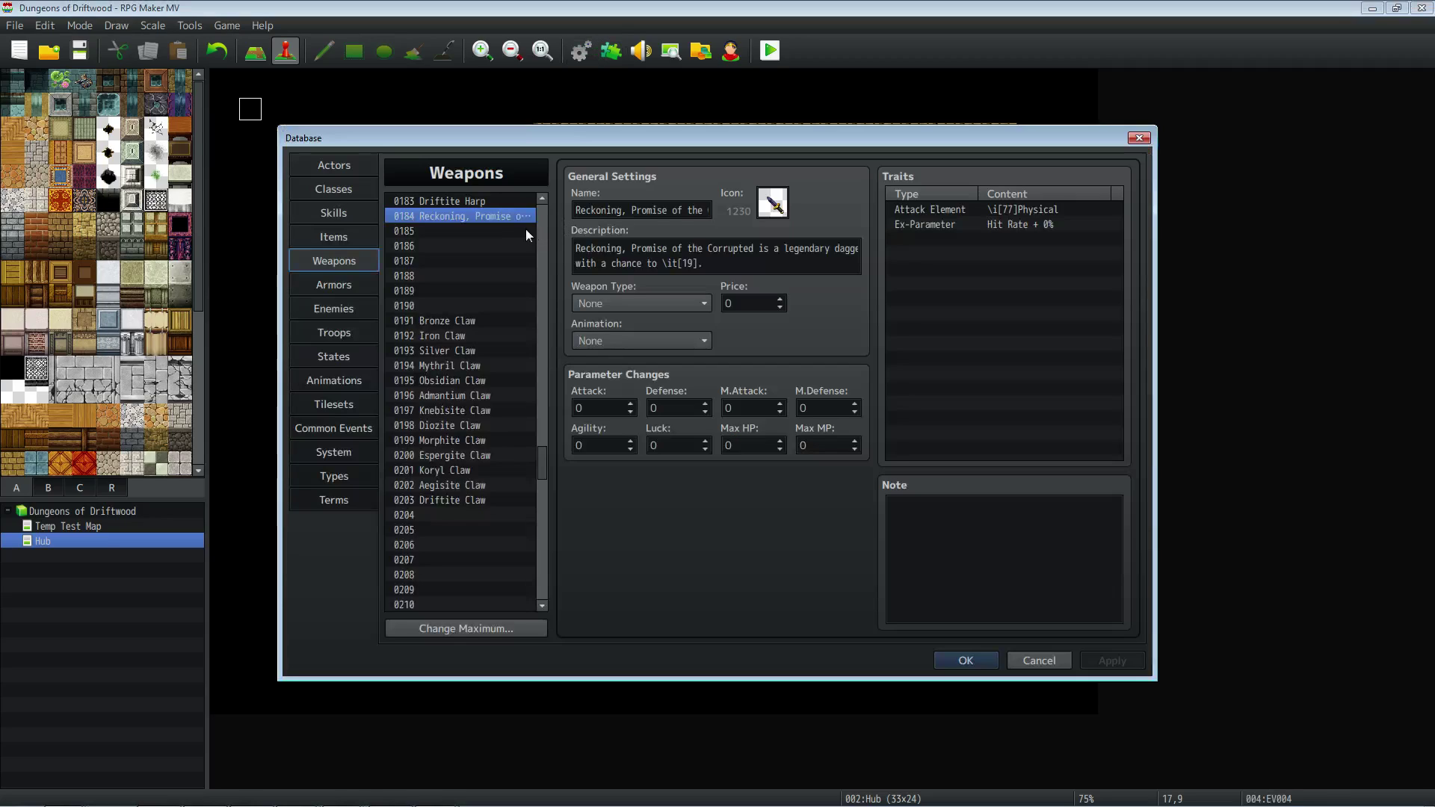
scroll(487, 222, up, 2)
right_click(473, 276)
click(506, 293)
right_click(488, 281)
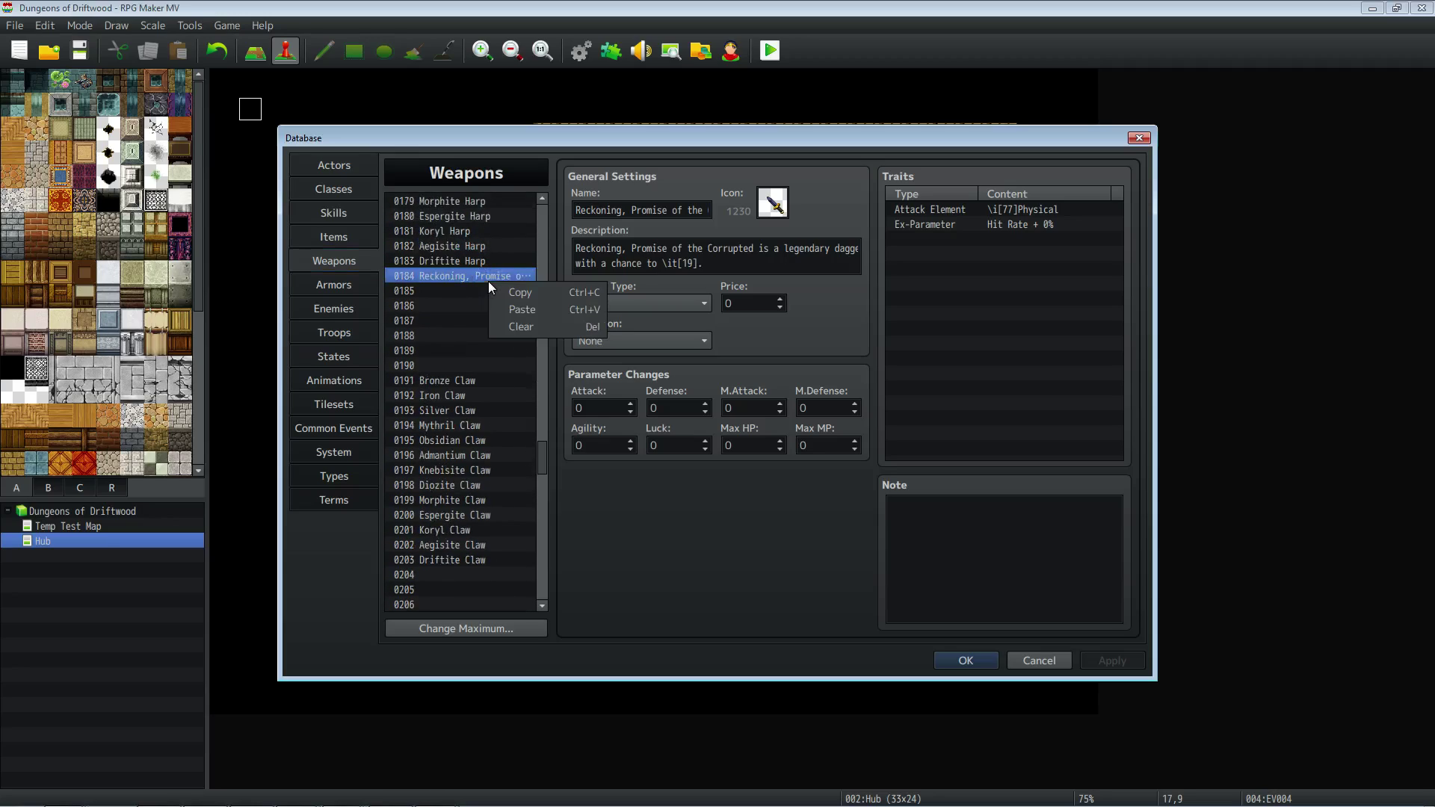
click(514, 291)
drag(544, 450, 451, 192)
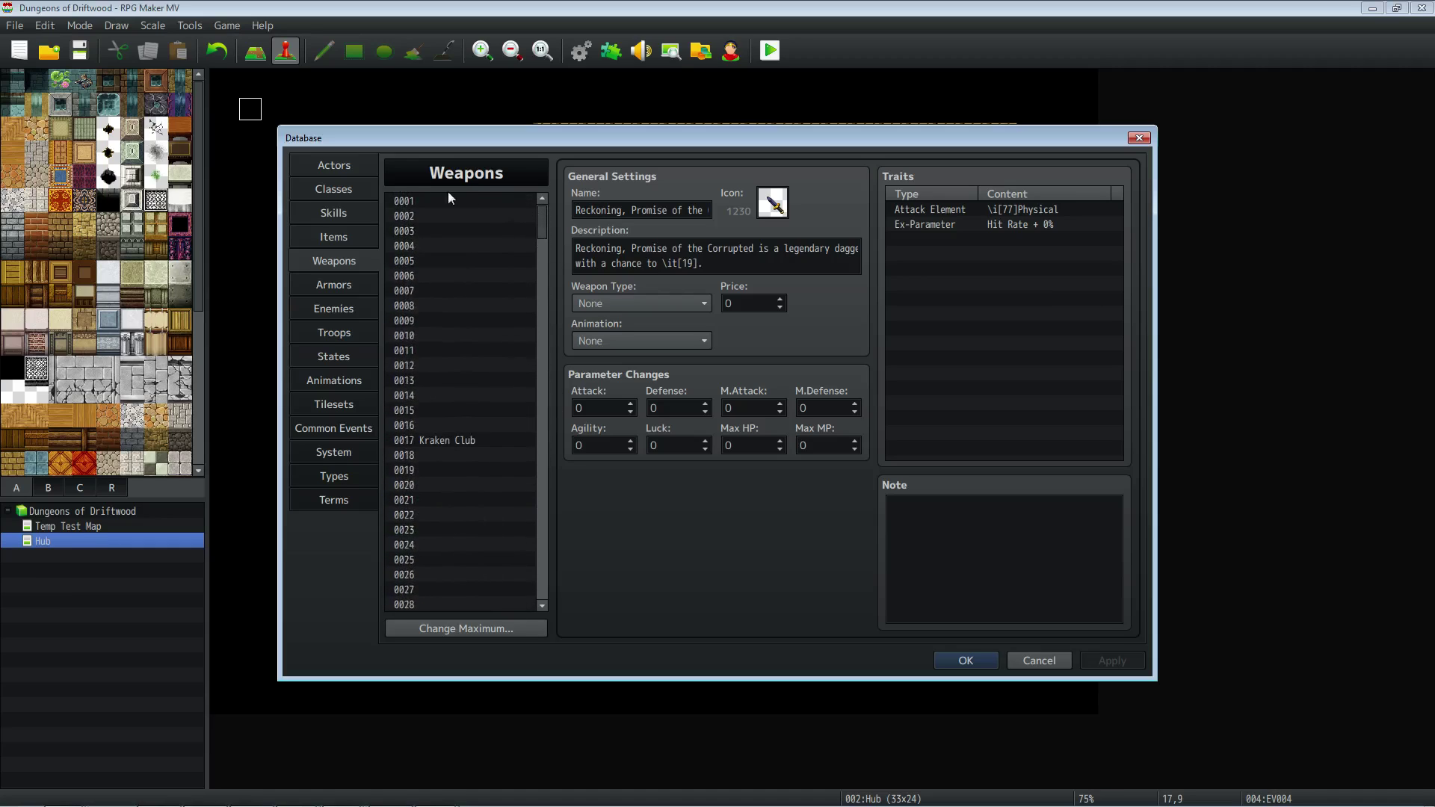
right_click(438, 201)
click(480, 227)
Clear the original weapon entry 0184 and save and close the database.
drag(545, 213, 553, 433)
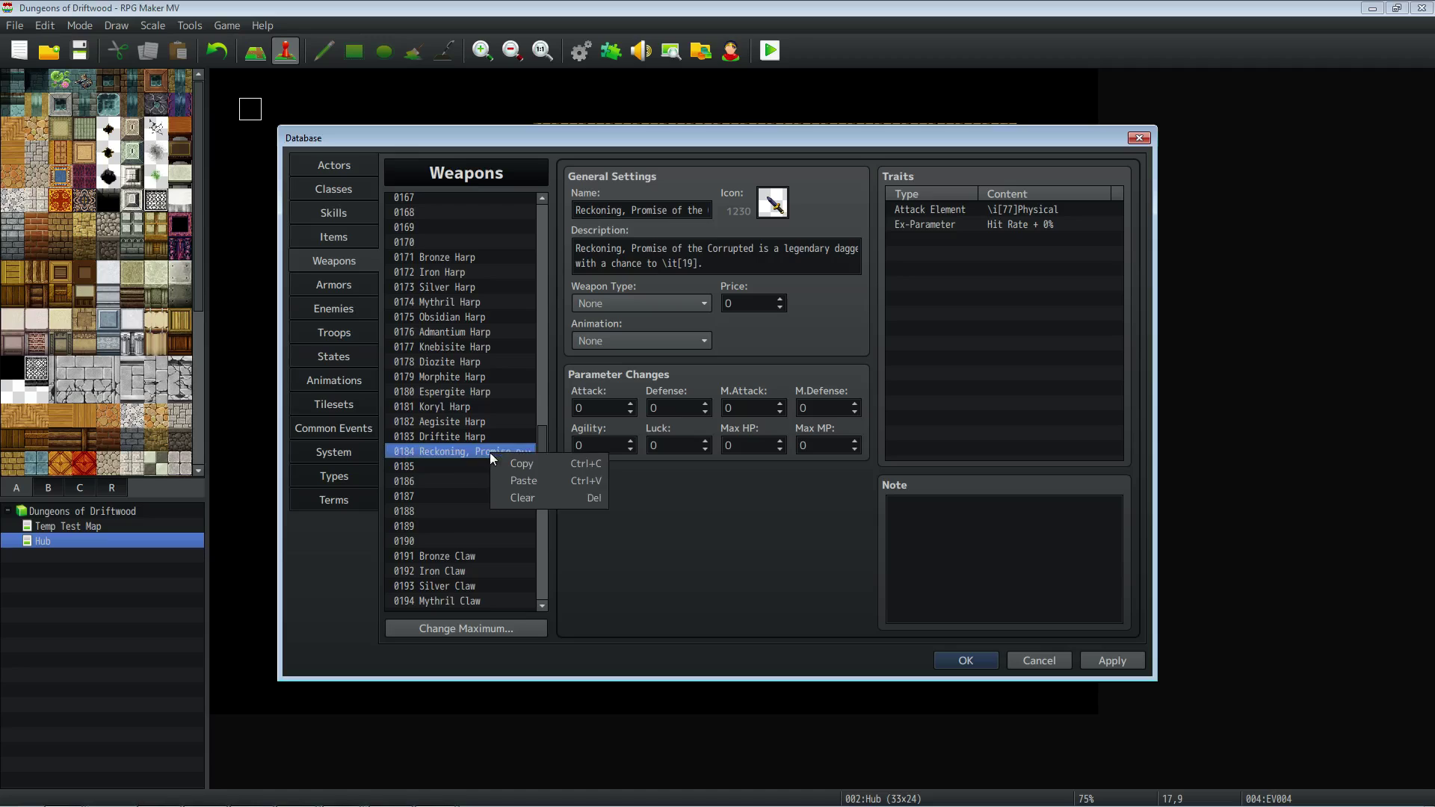
click(526, 500)
drag(542, 440, 536, 196)
click(516, 202)
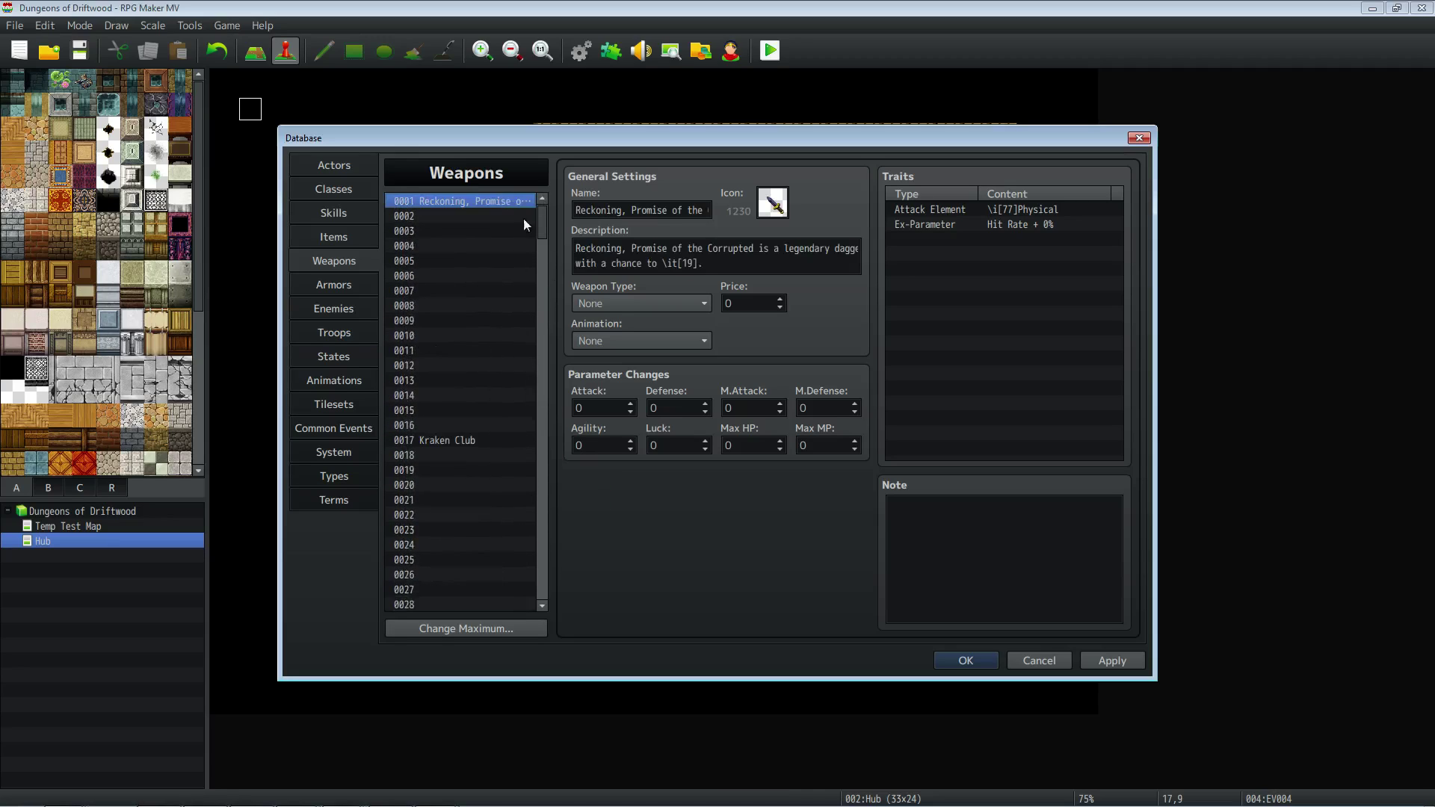
click(966, 661)
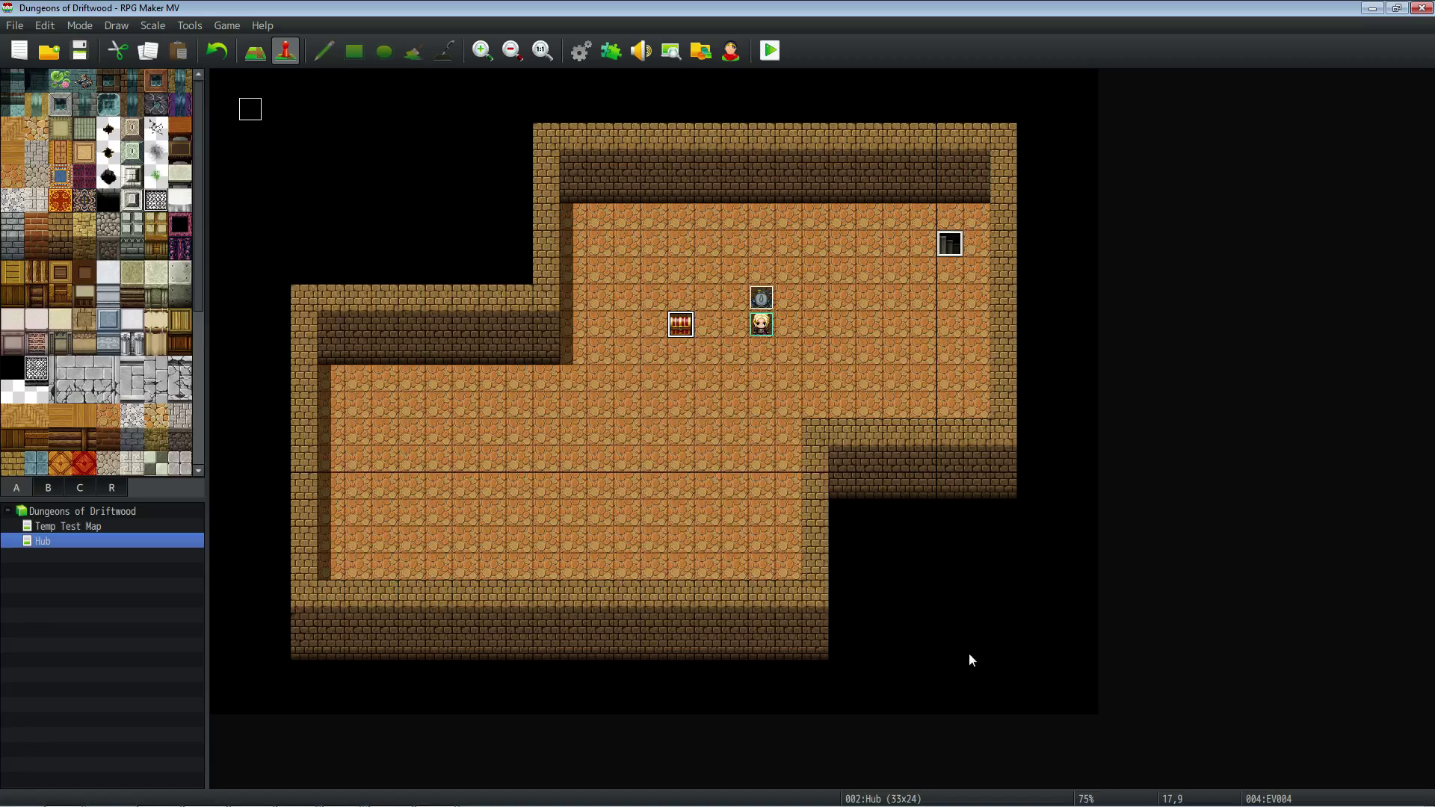
Review the Change Weapons command in the chest event EV004 and close the event.
double_click(679, 324)
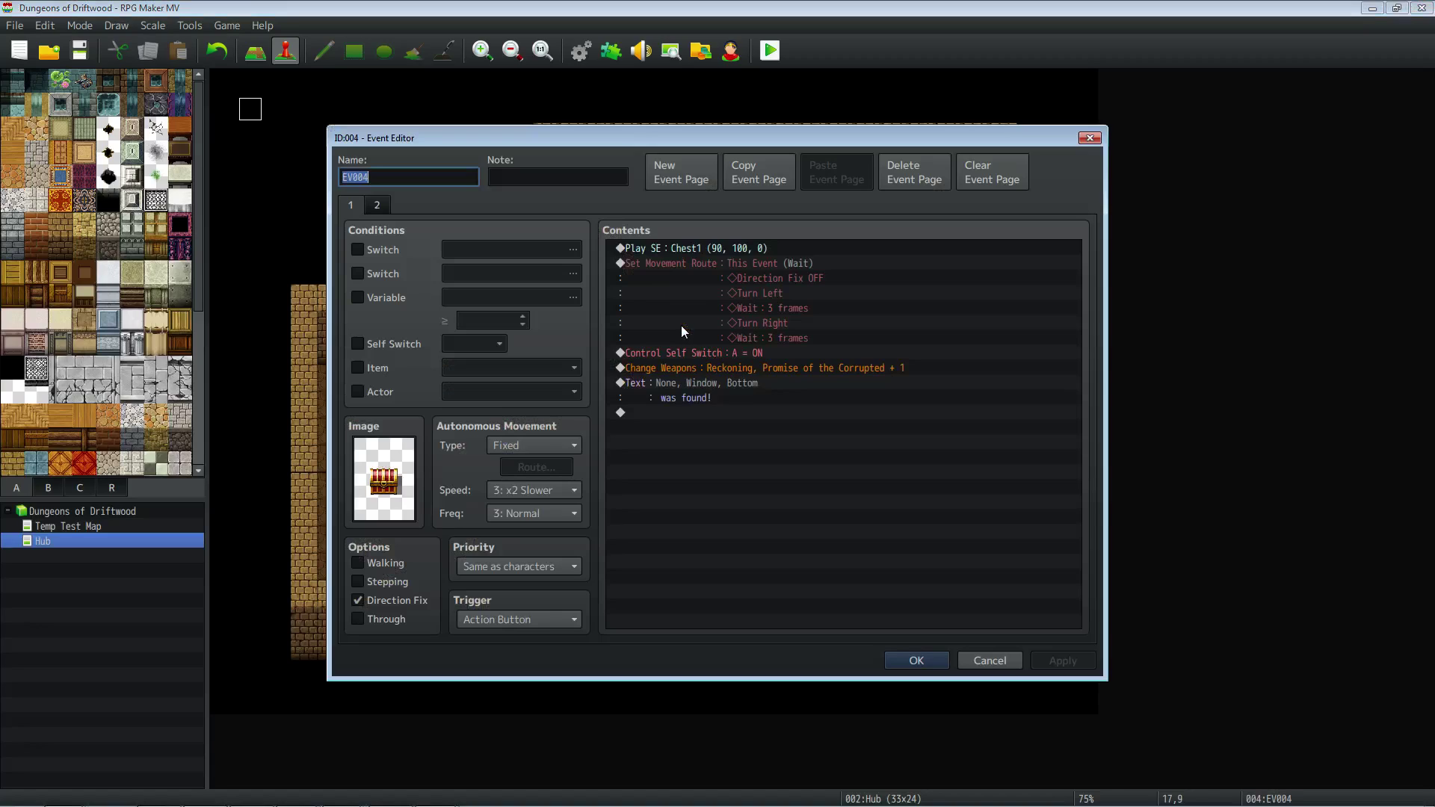
click(712, 384)
click(705, 367)
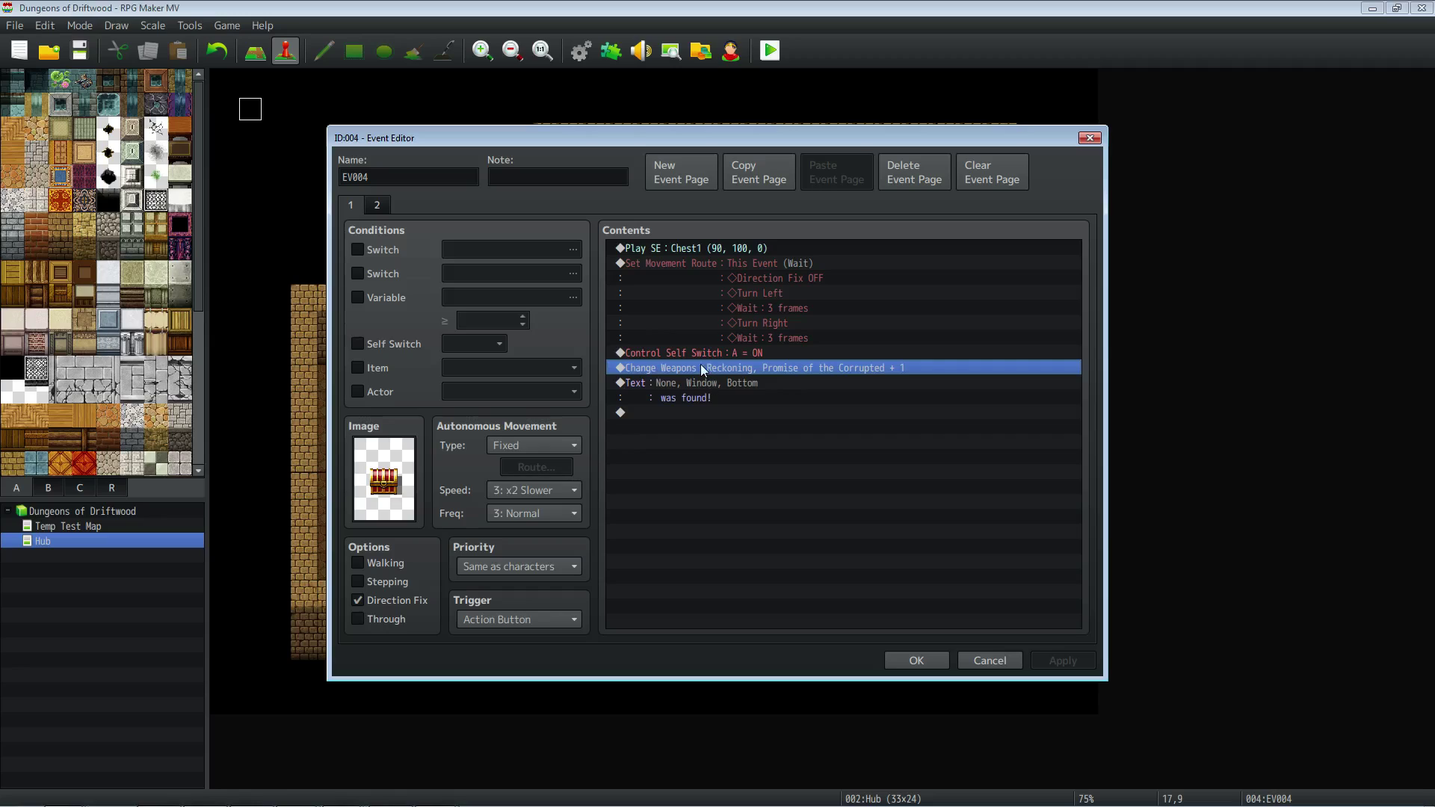
right_click(702, 370)
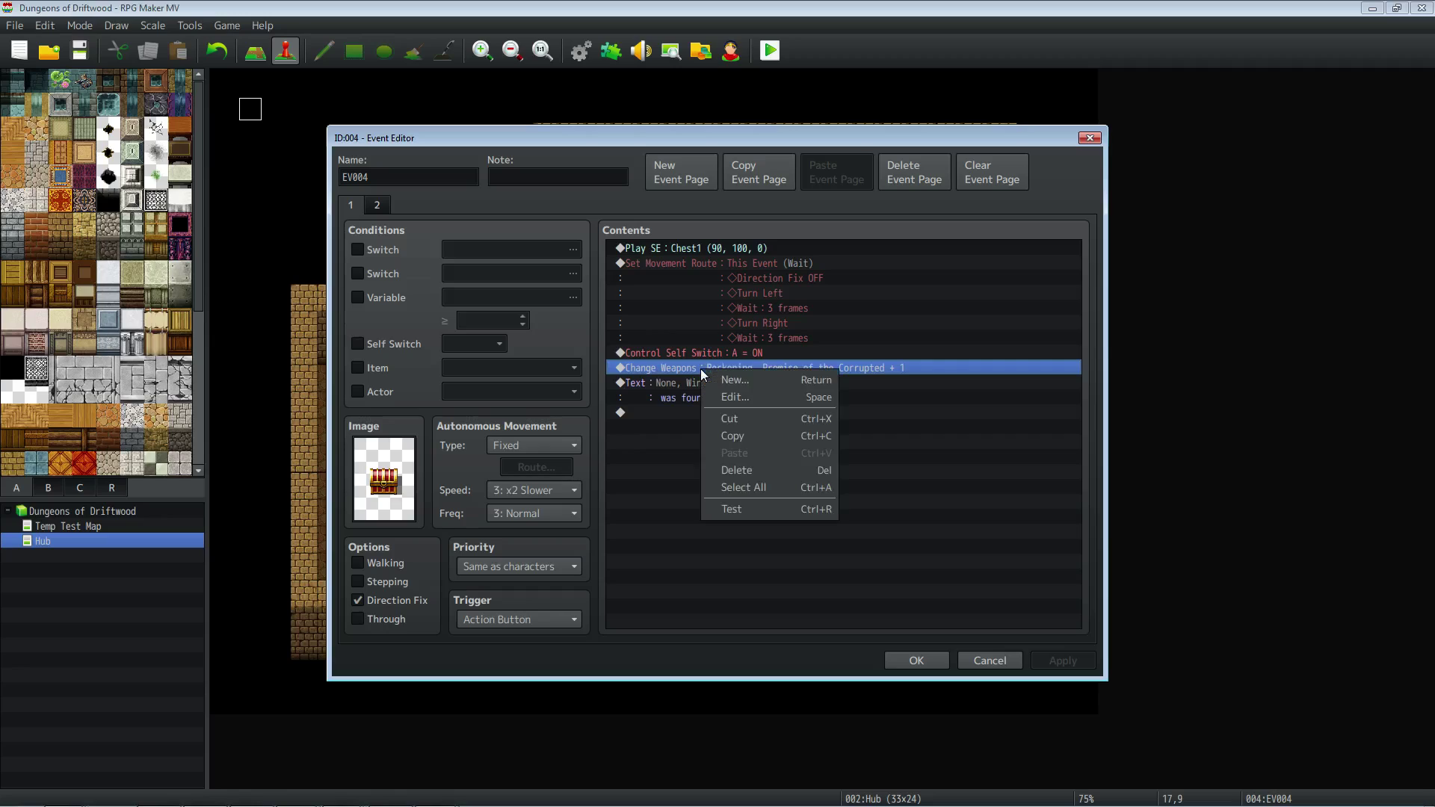
click(734, 400)
click(858, 525)
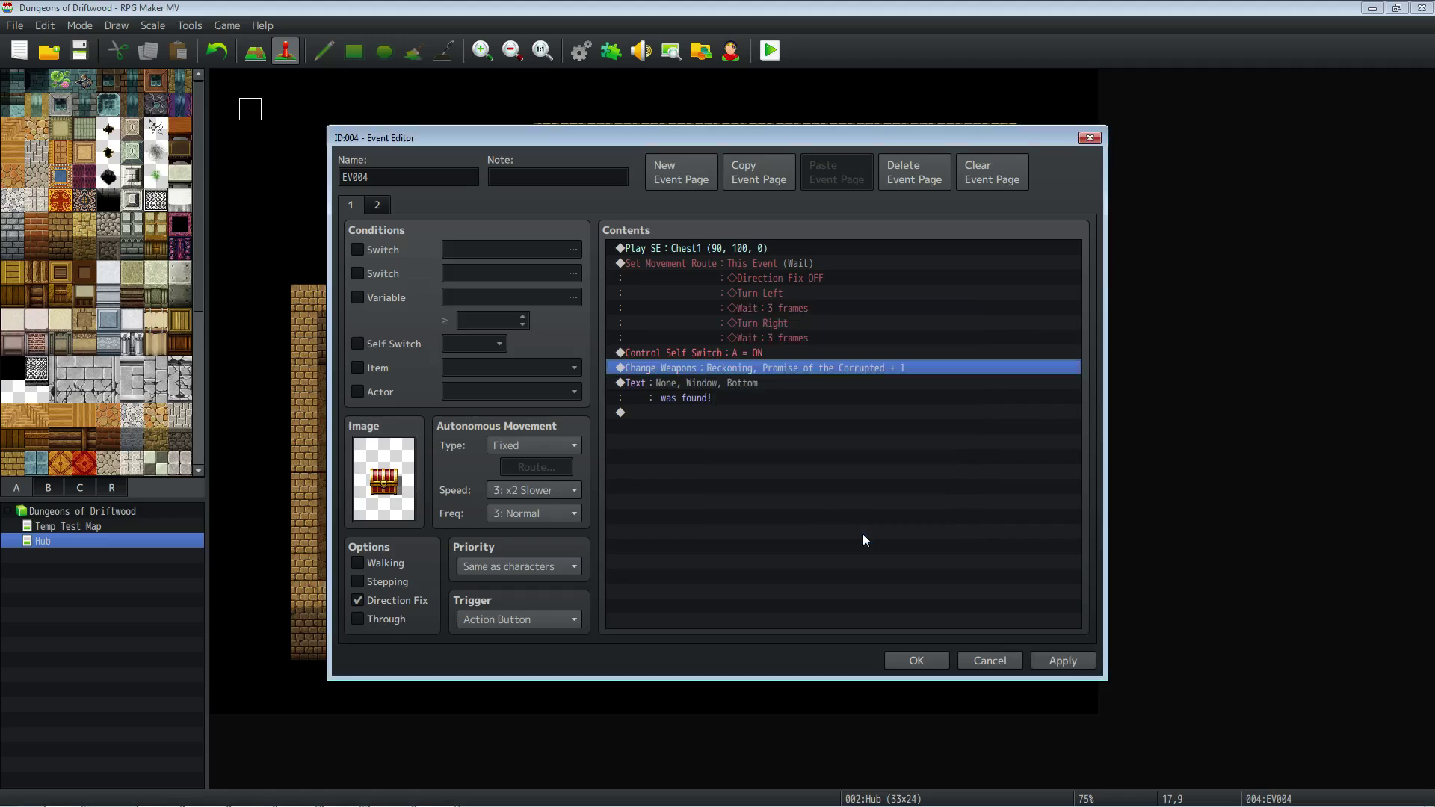
click(914, 657)
Move the player's starting position to the tile directly below the chest and playtest a new game to open the chest.
drag(678, 334, 679, 342)
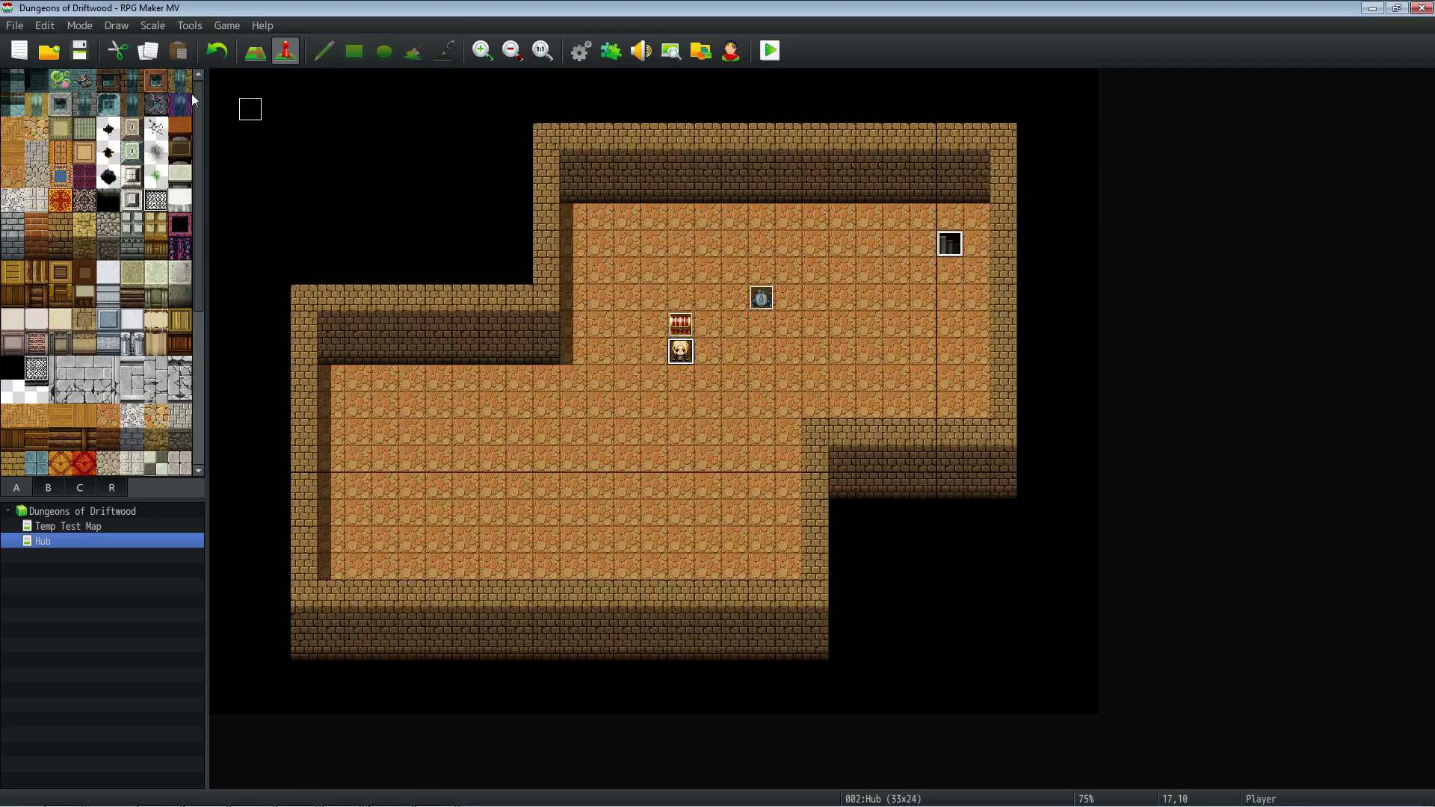
click(770, 50)
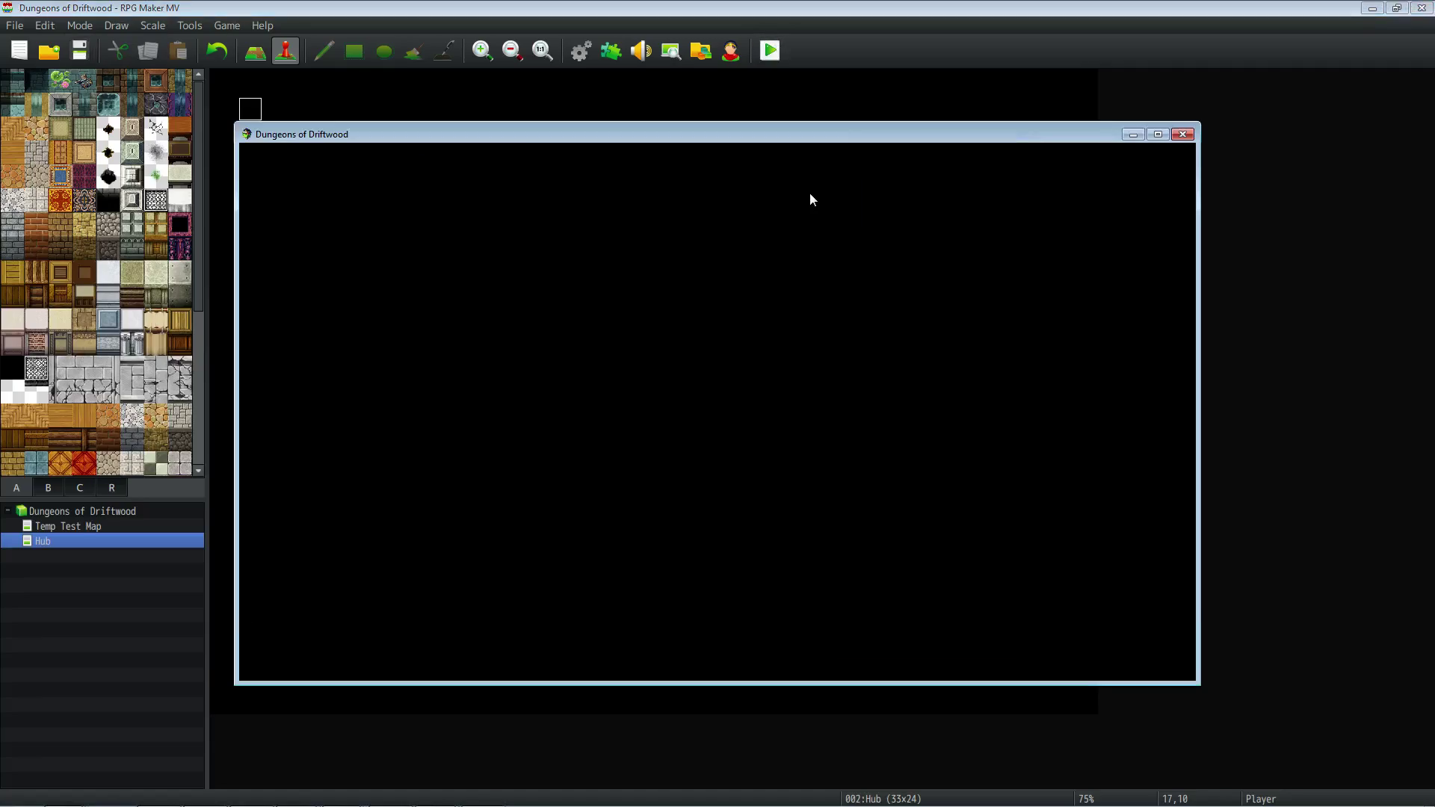
key(Return)
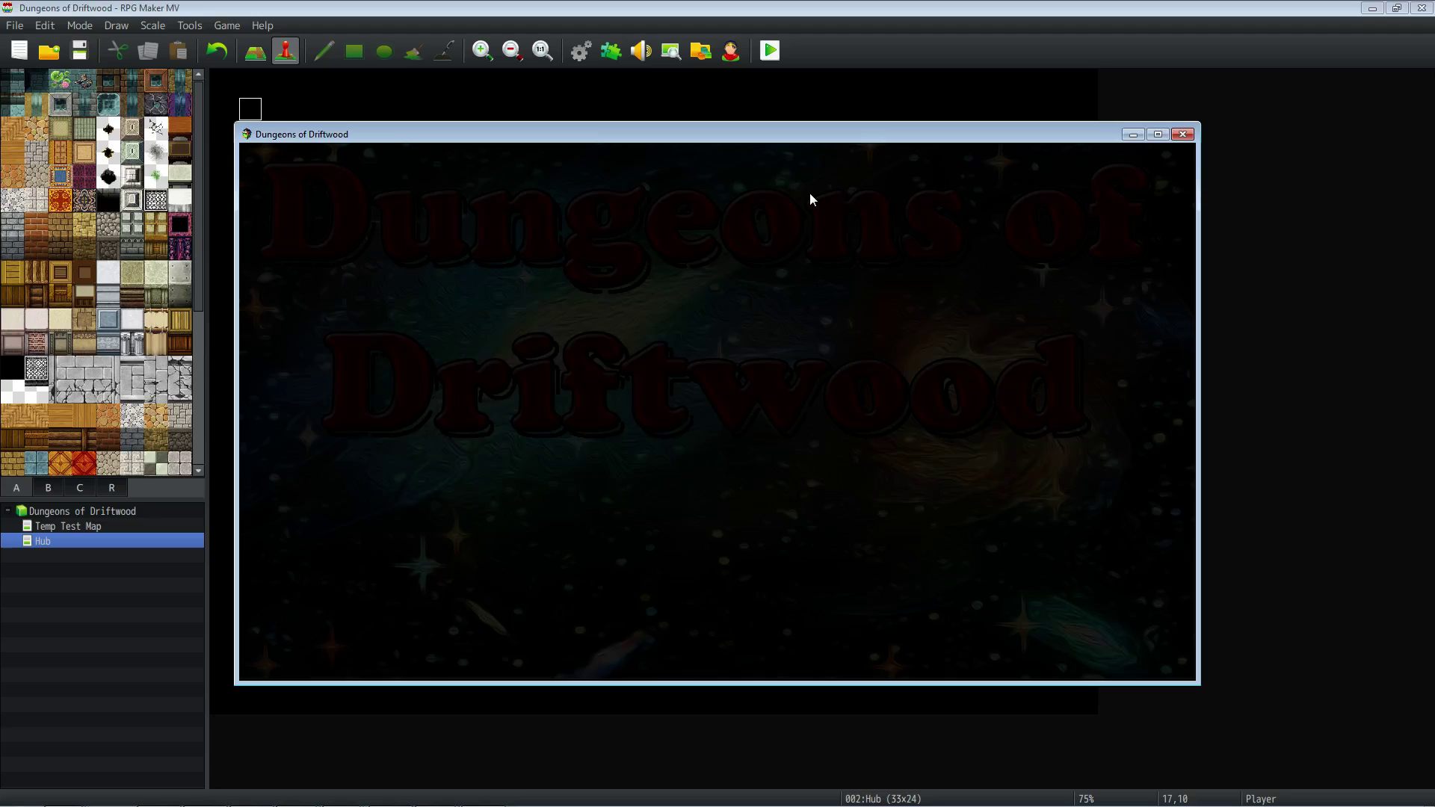
key(Up)
key(Return)
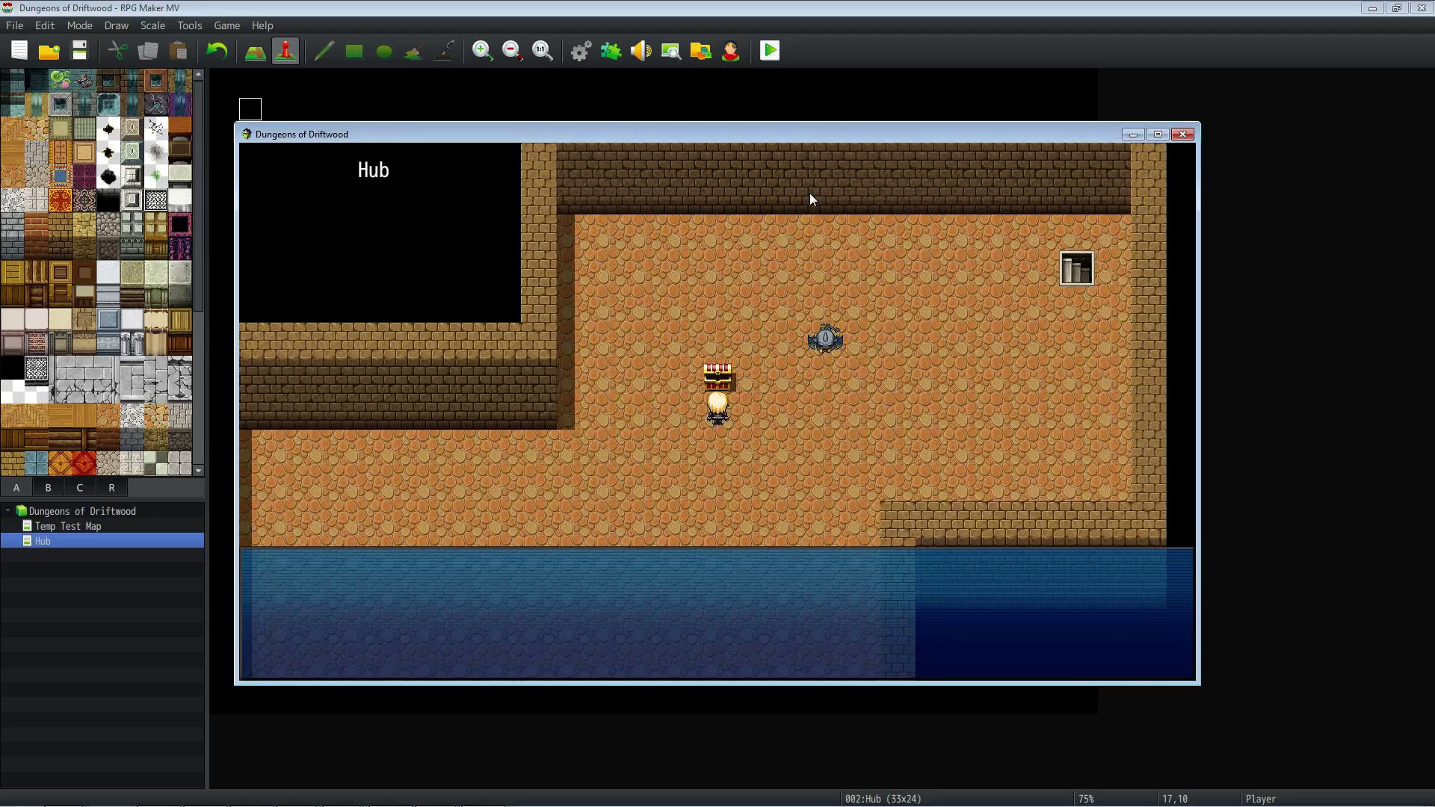
key(Return)
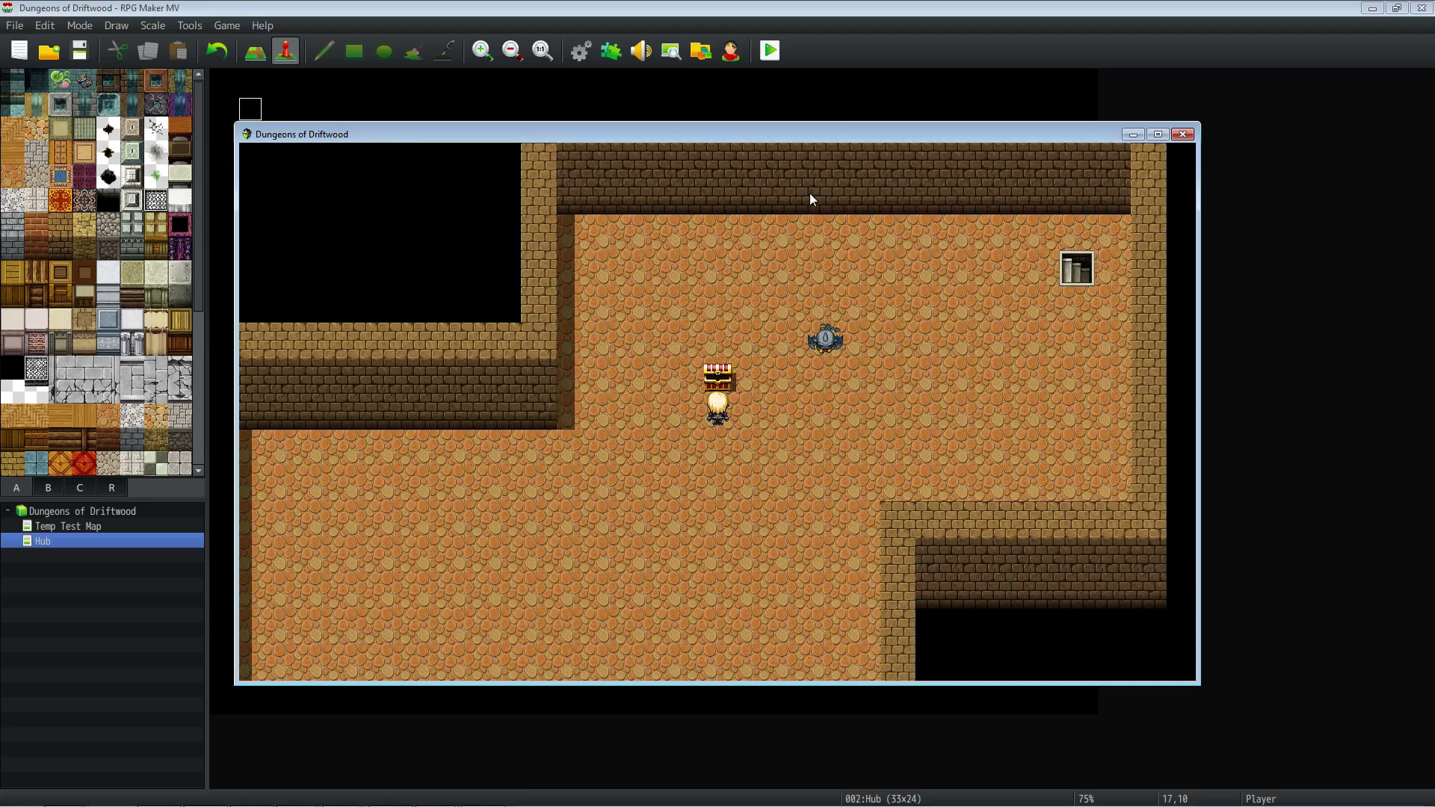
Check the in-game menu for the weapon collected from the chest.
key(Escape)
key(Return)
key(Escape)
key(Down)
key(Down)
key(Up)
key(Return)
key(Escape)
Examine TempHero's weapon slot under Customize and Equip for the weapons that can be equipped.
key(Down)
key(Return)
key(Return)
key(Down)
key(Return)
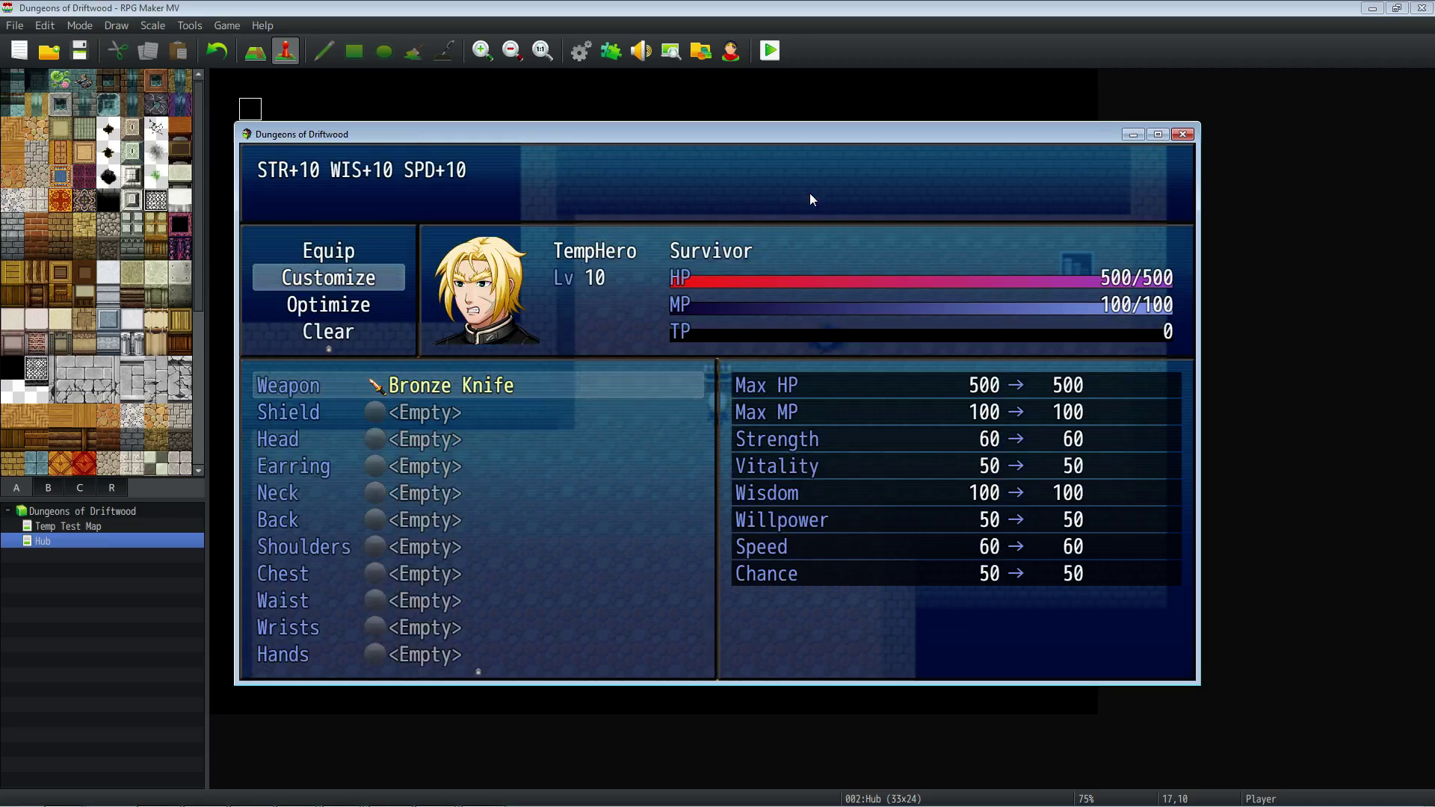
key(Escape)
key(Up)
key(Return)
key(Return)
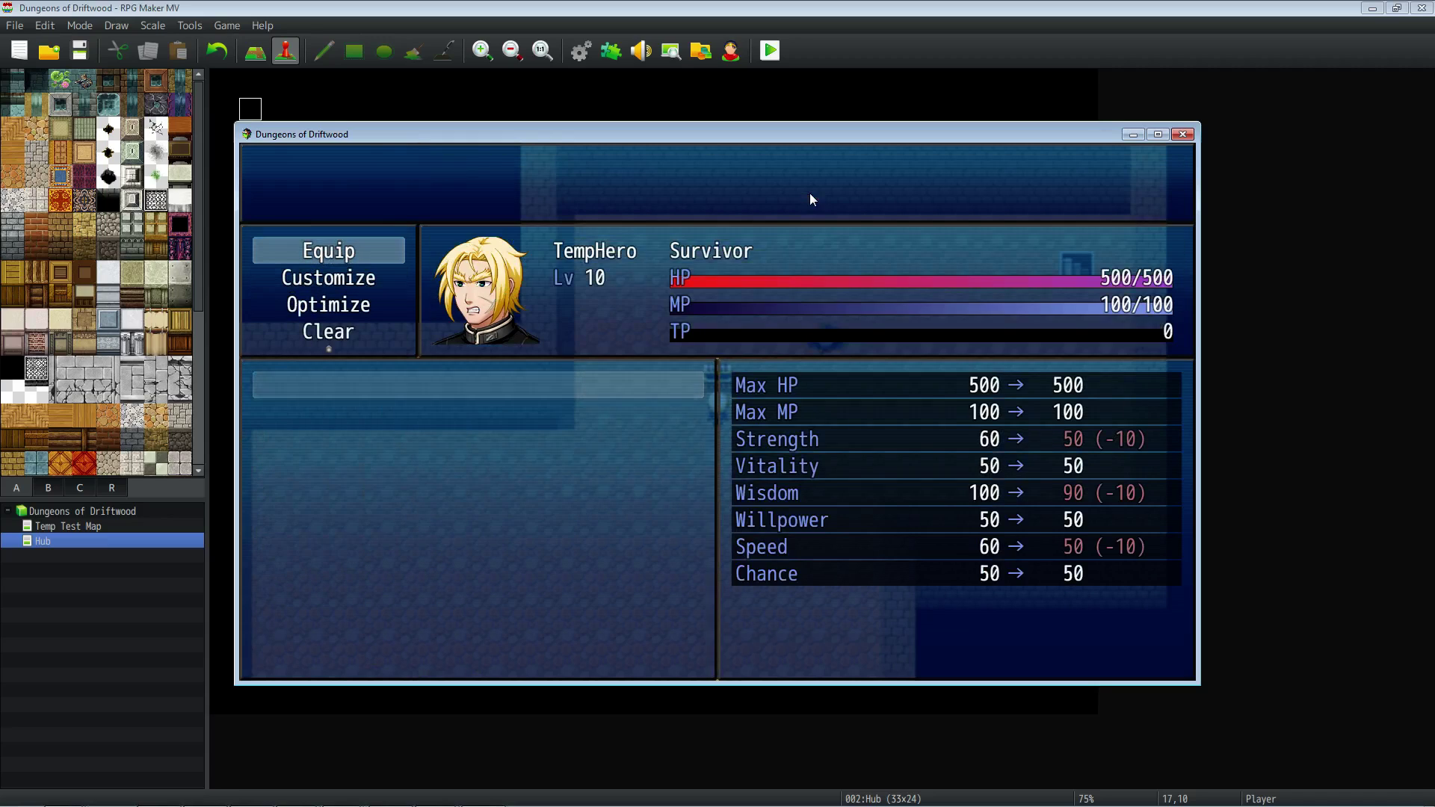
Leave TempHero's equipment screen, look through the game menu once more and close the playtest.
key(Escape)
key(Down)
key(Escape)
key(Escape)
key(Up)
key(Up)
key(Return)
click(1183, 133)
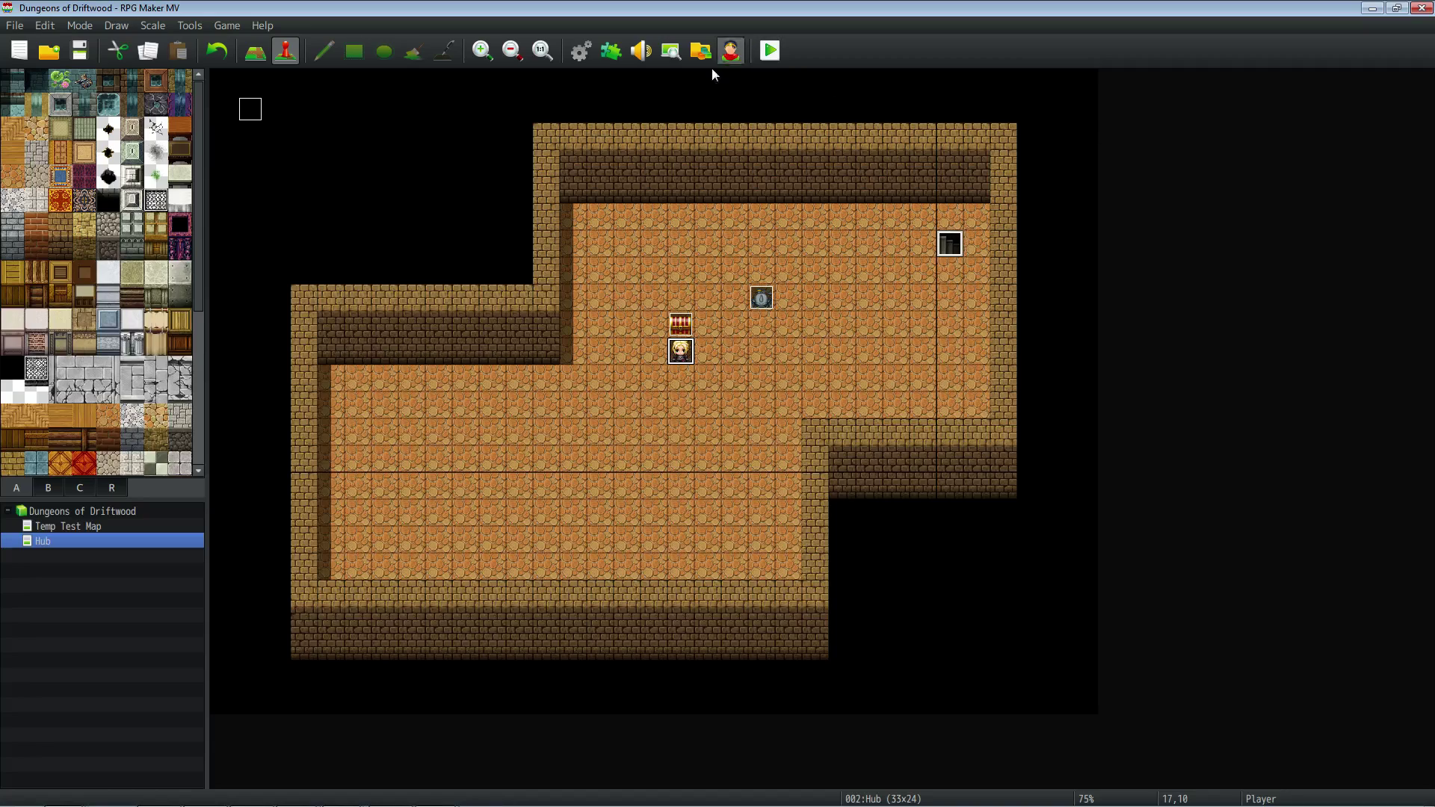
Set weapon 0001's type to Dagger and its animation to Hit Physical in the database, and apply.
click(580, 50)
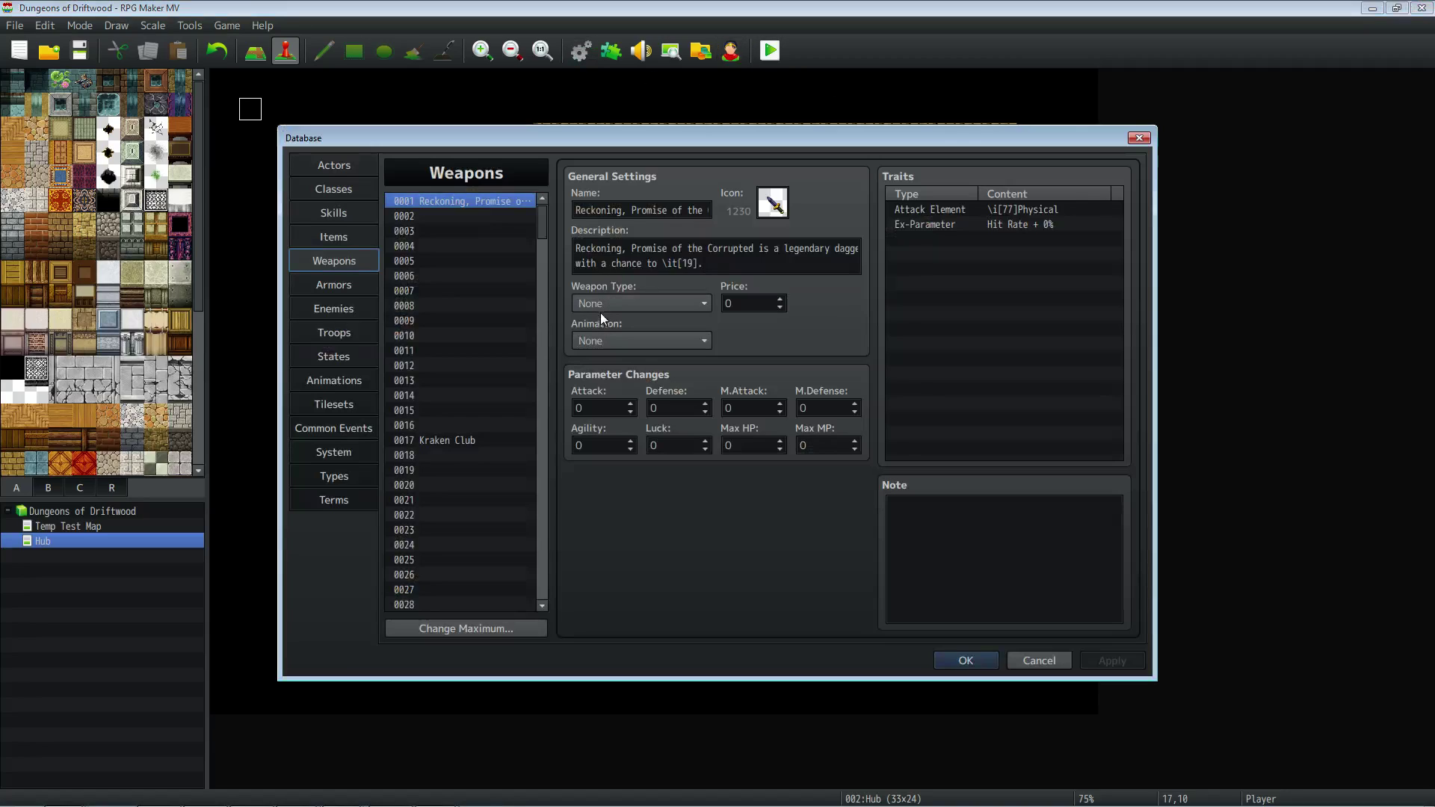
click(613, 305)
click(612, 334)
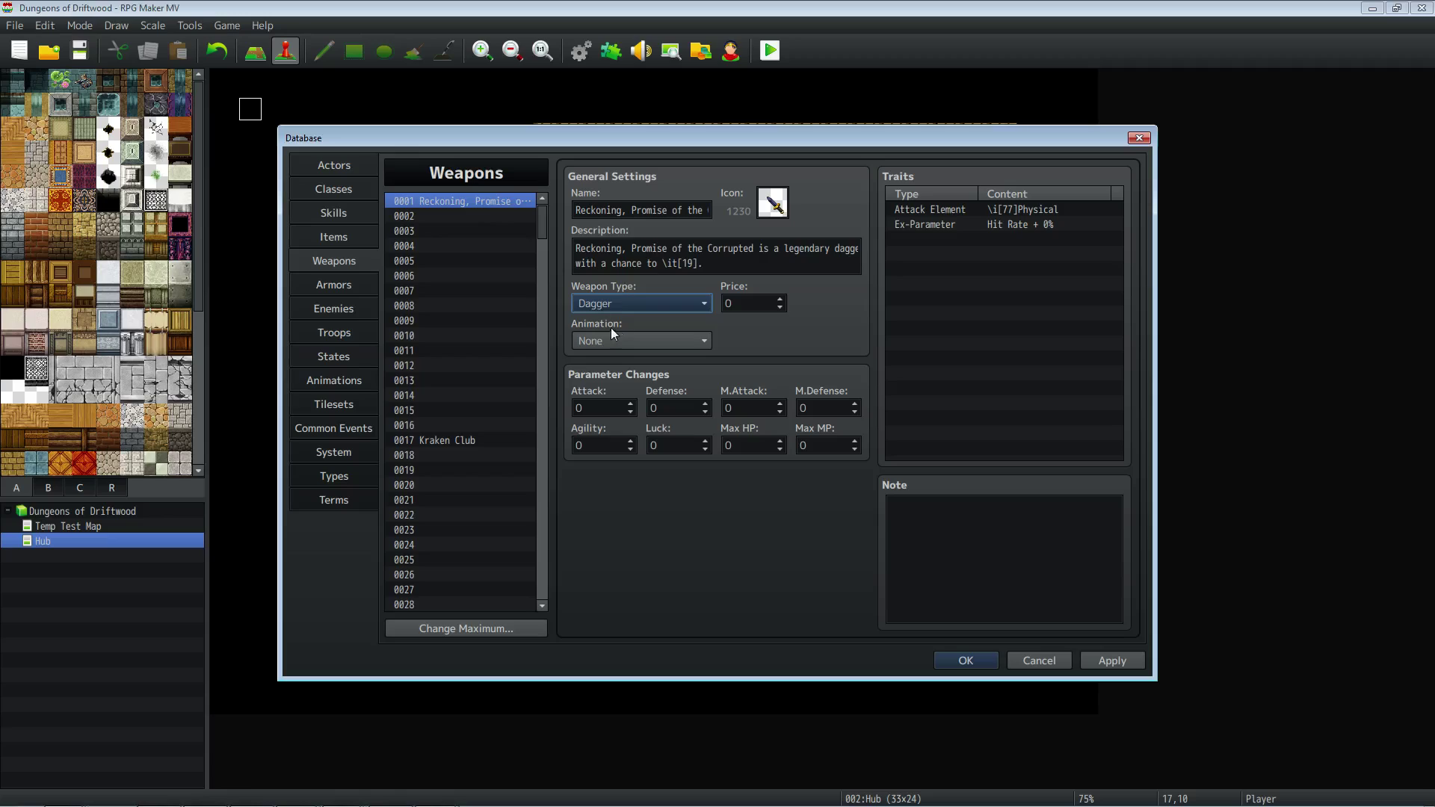
click(617, 340)
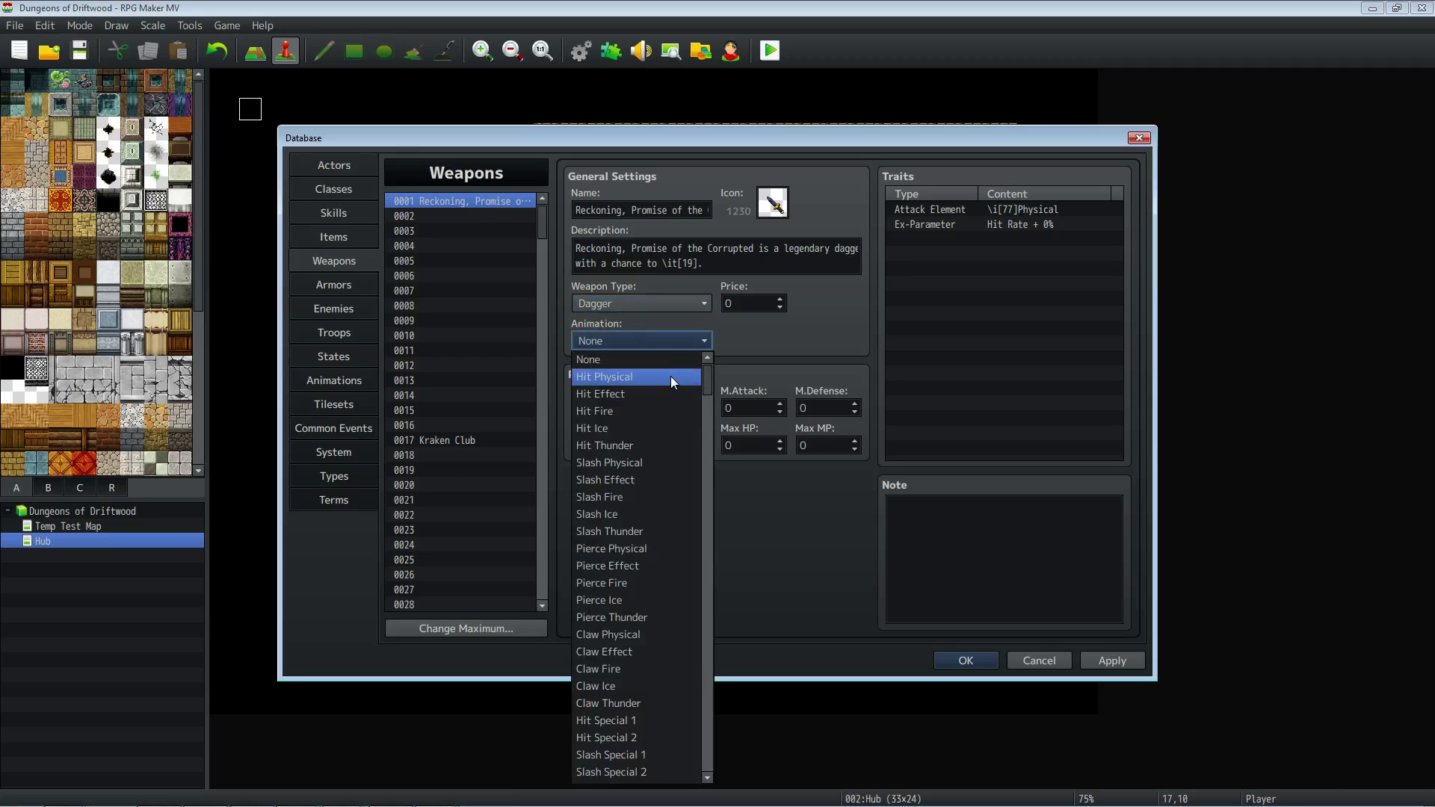
click(671, 376)
click(1082, 662)
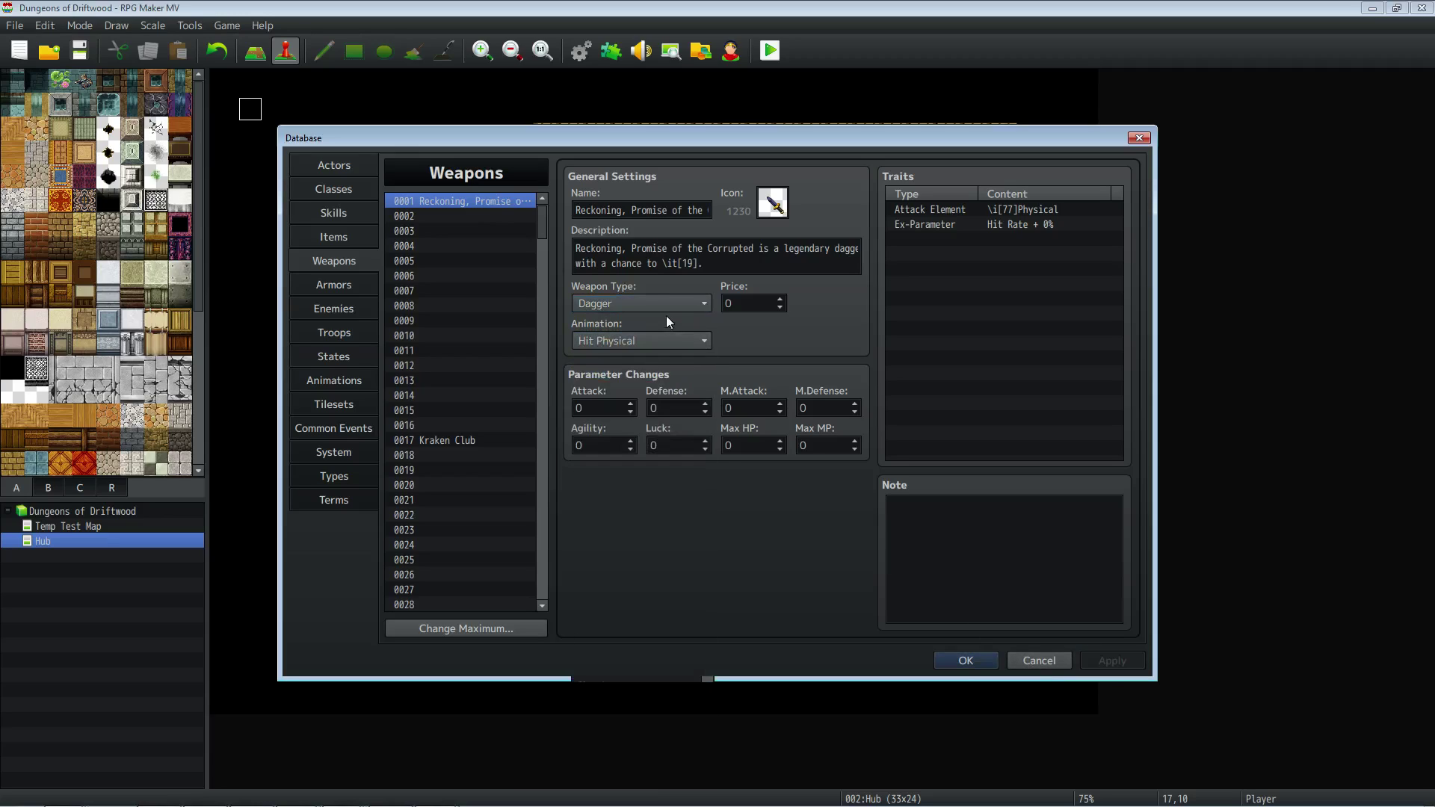
Change weapon 0001's attack animation to Death and apply.
click(640, 342)
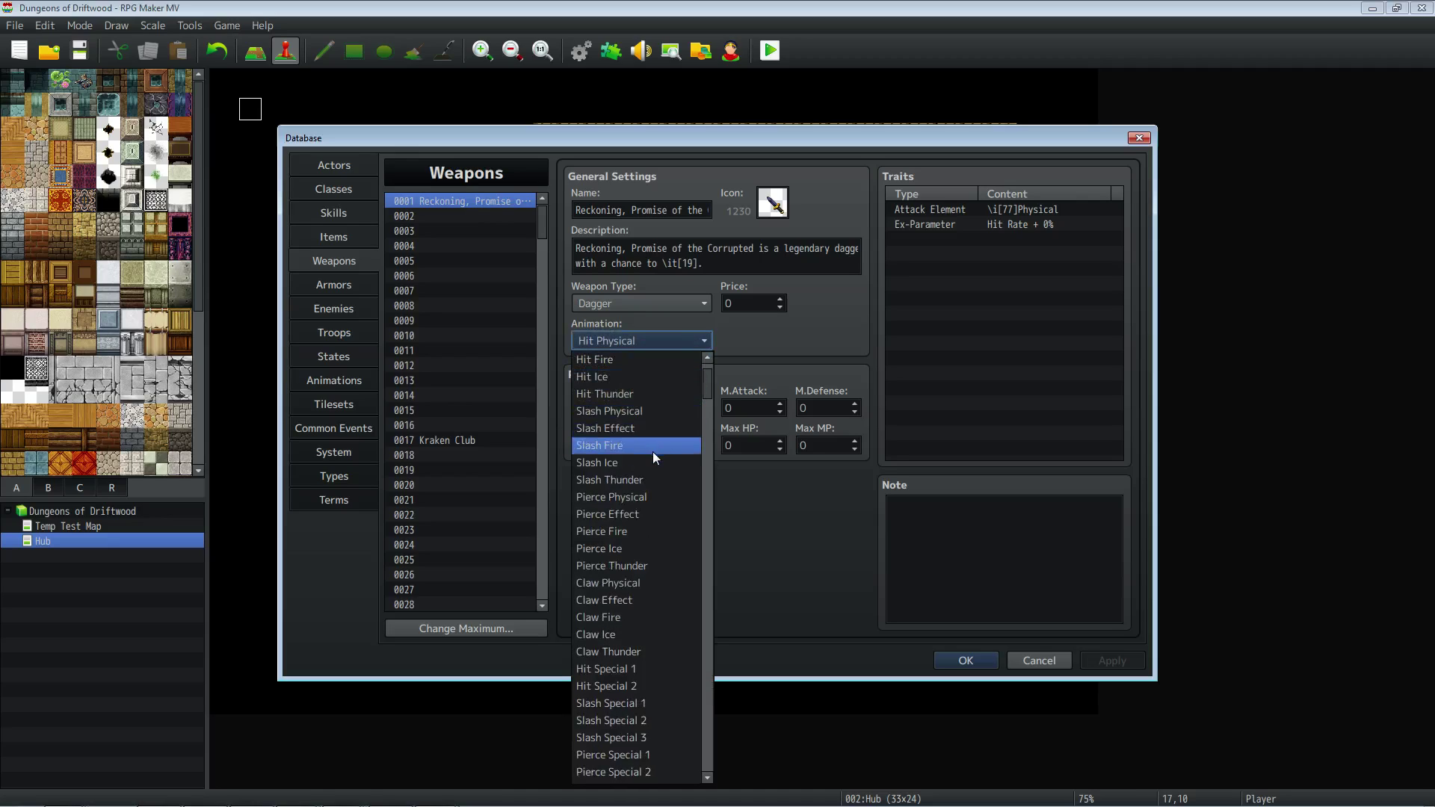
scroll(643, 558, down, 3)
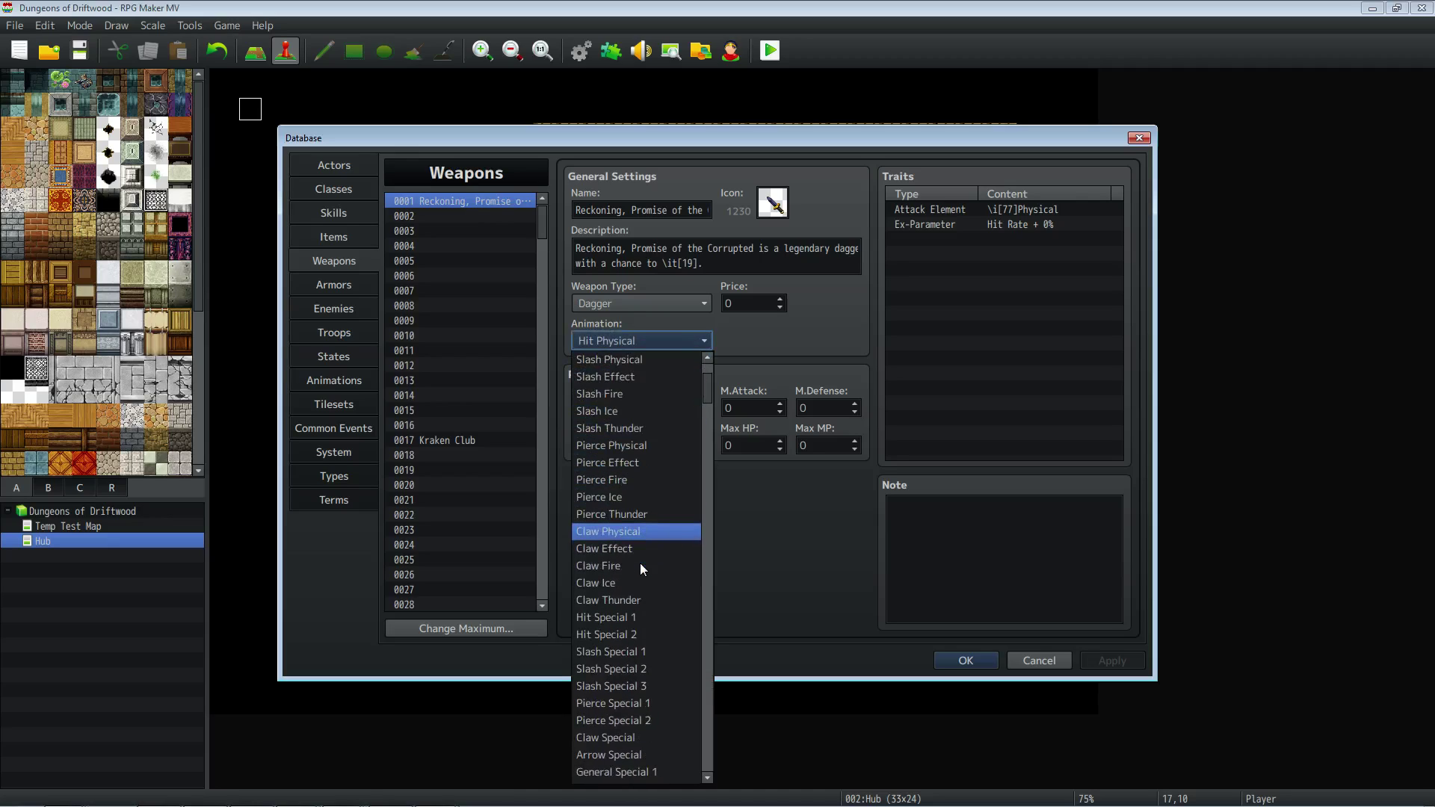
scroll(646, 565, down, 6)
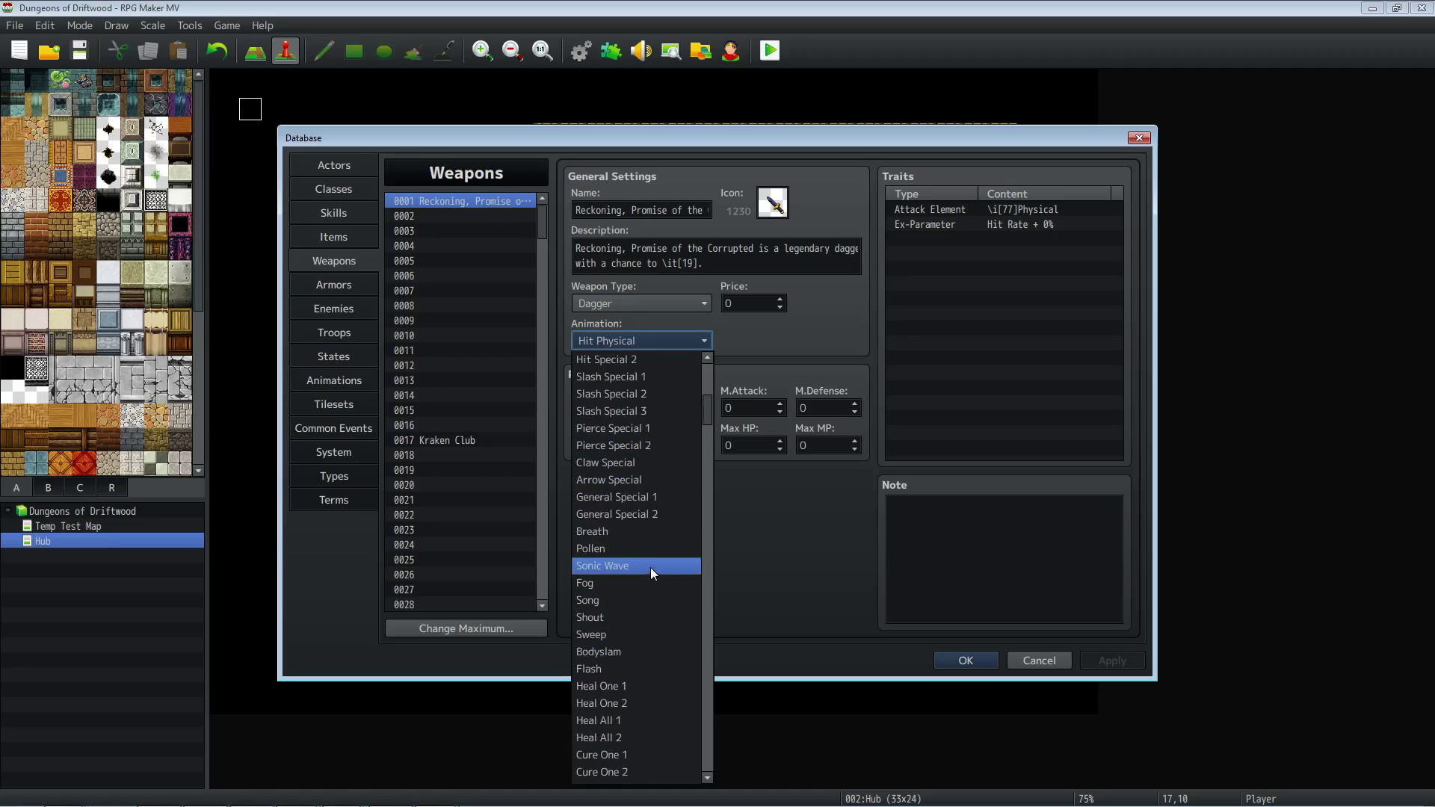
scroll(636, 527, down, 6)
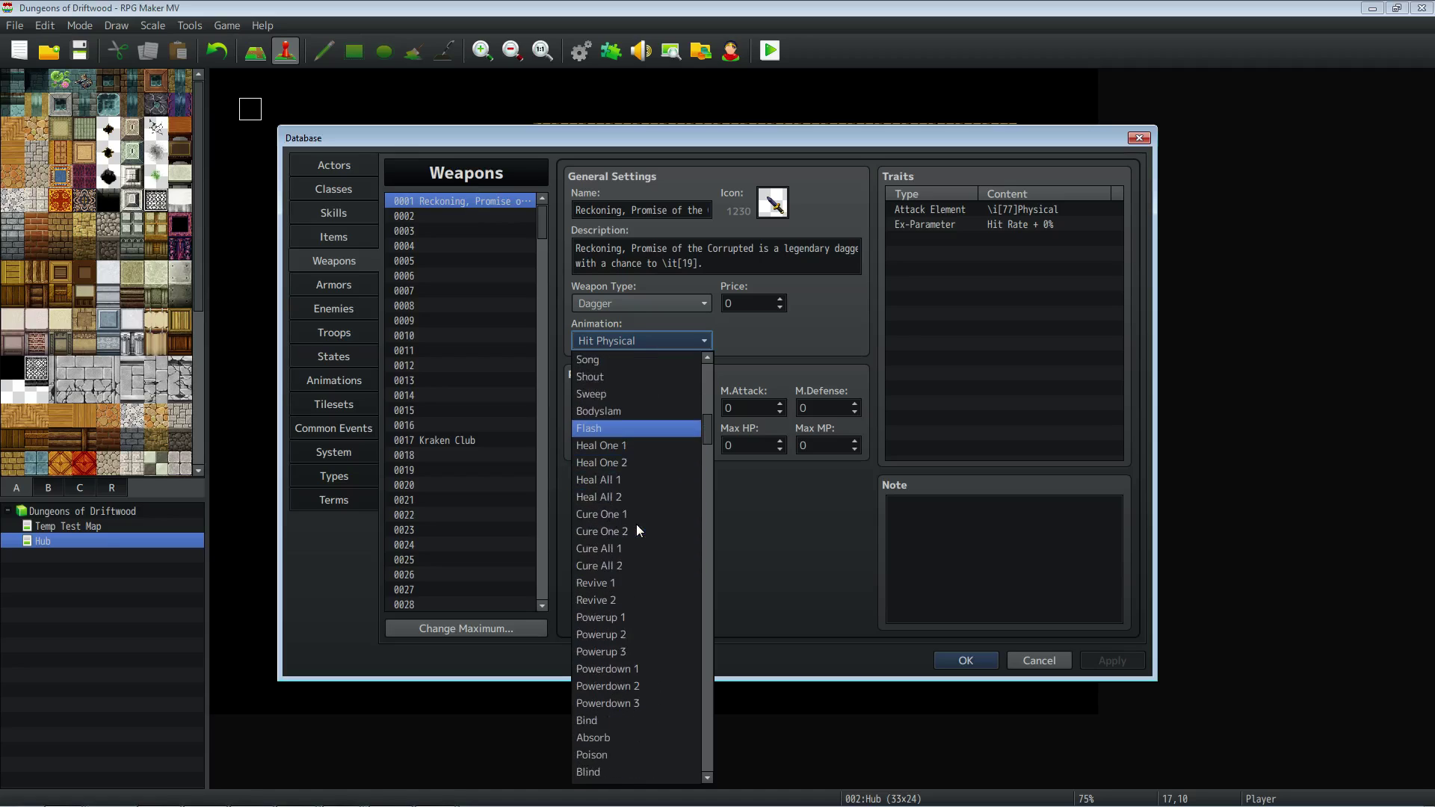
scroll(637, 540, down, 3)
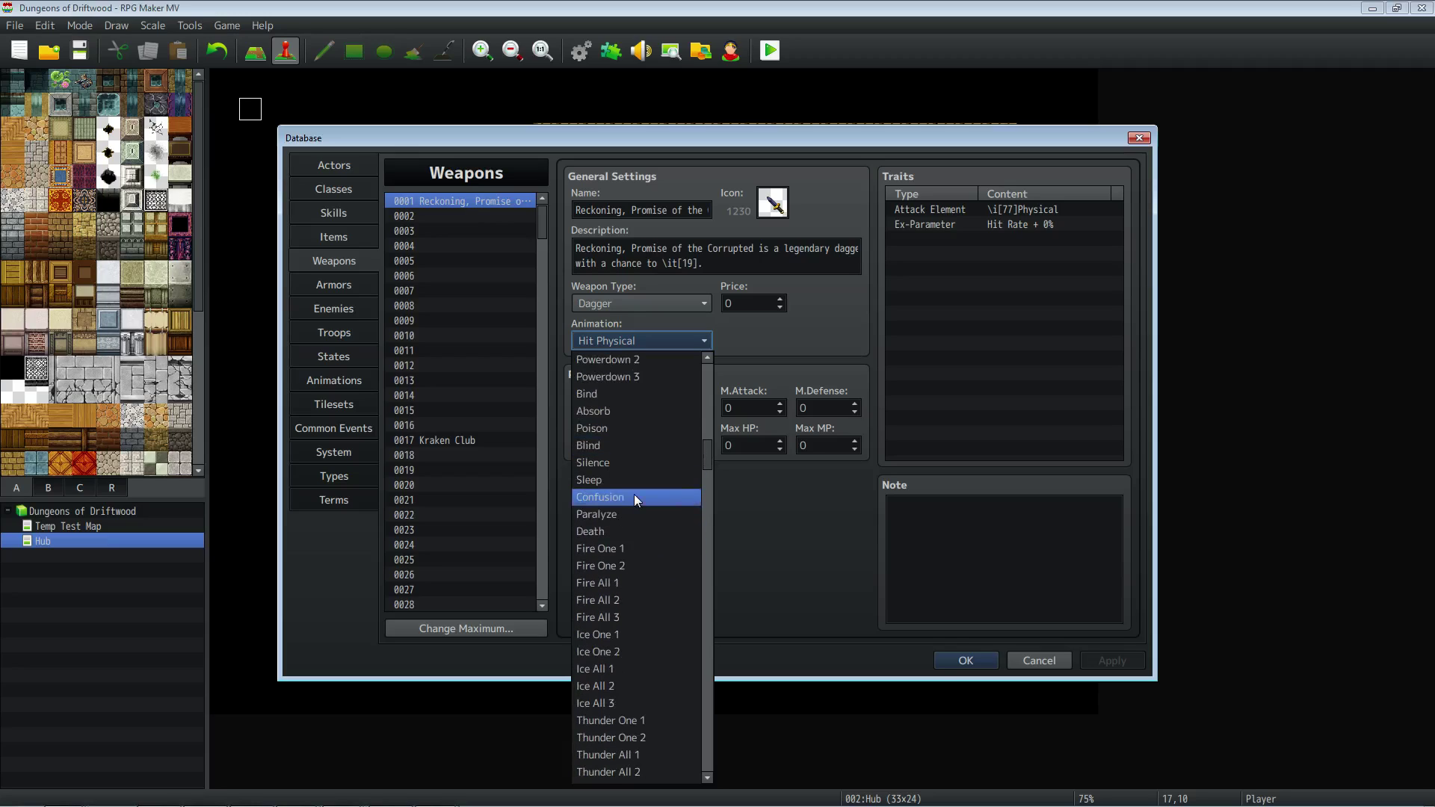
click(629, 482)
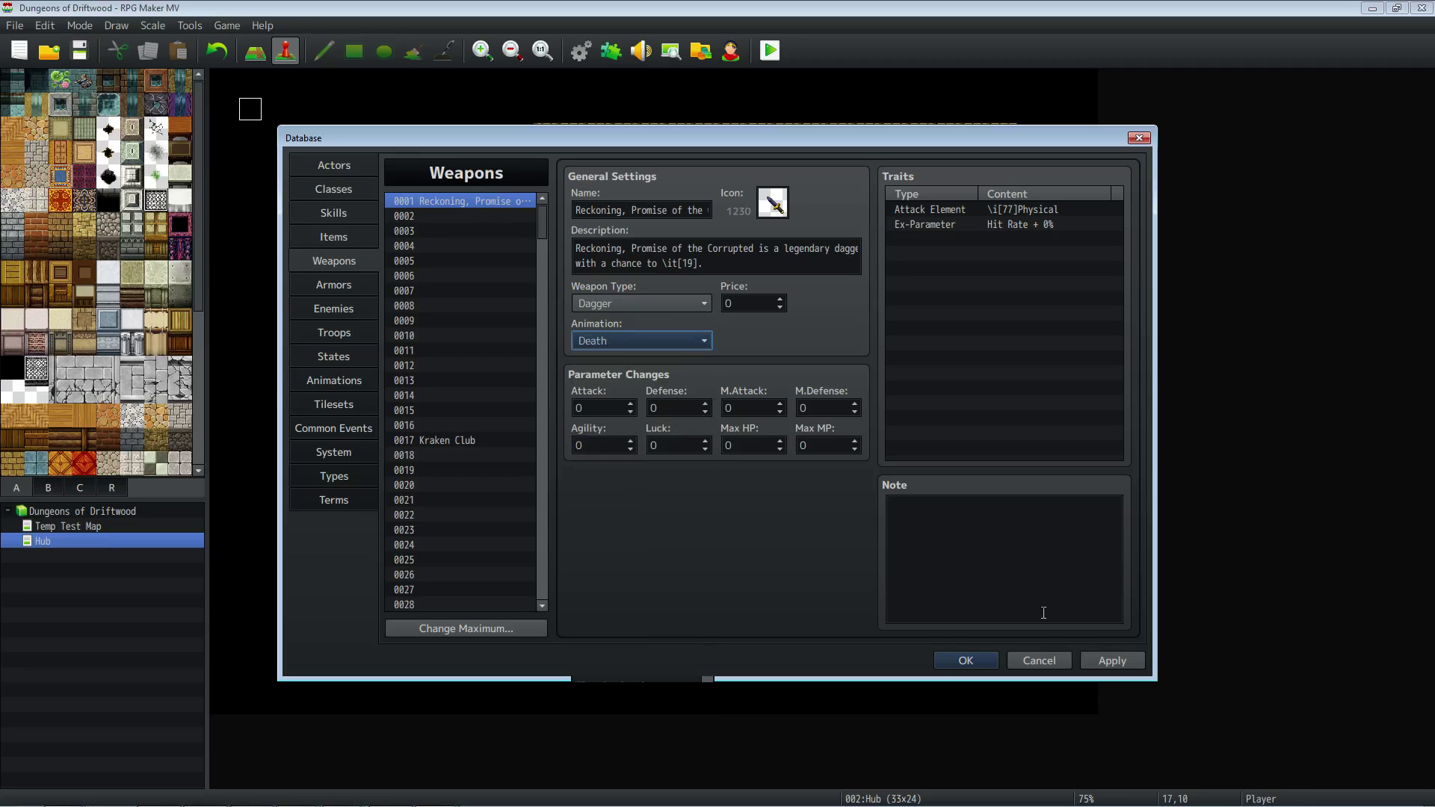
click(1106, 659)
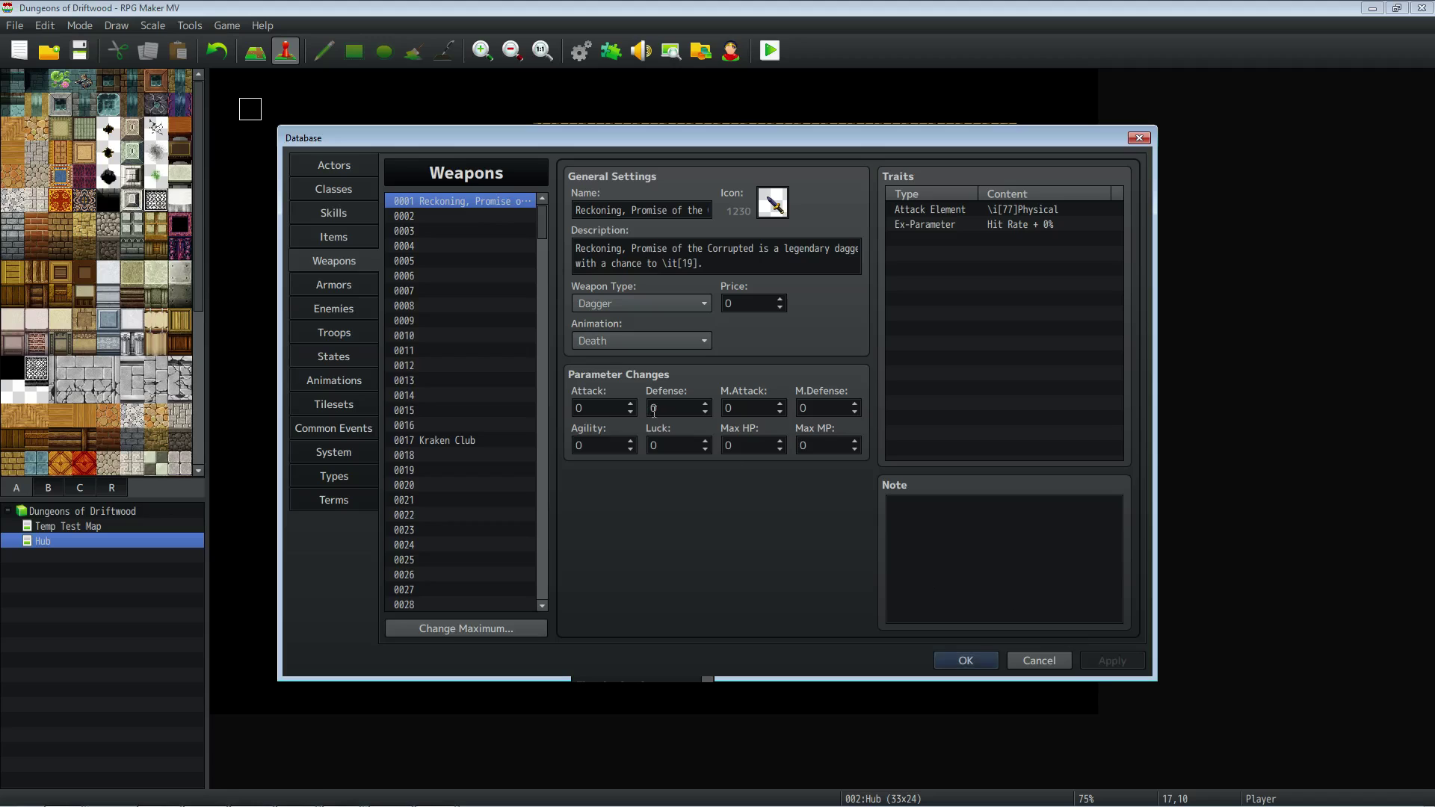
Close the database and replace the Hub chest event's "was found!" message text with \iw[1].
click(966, 660)
double_click(680, 323)
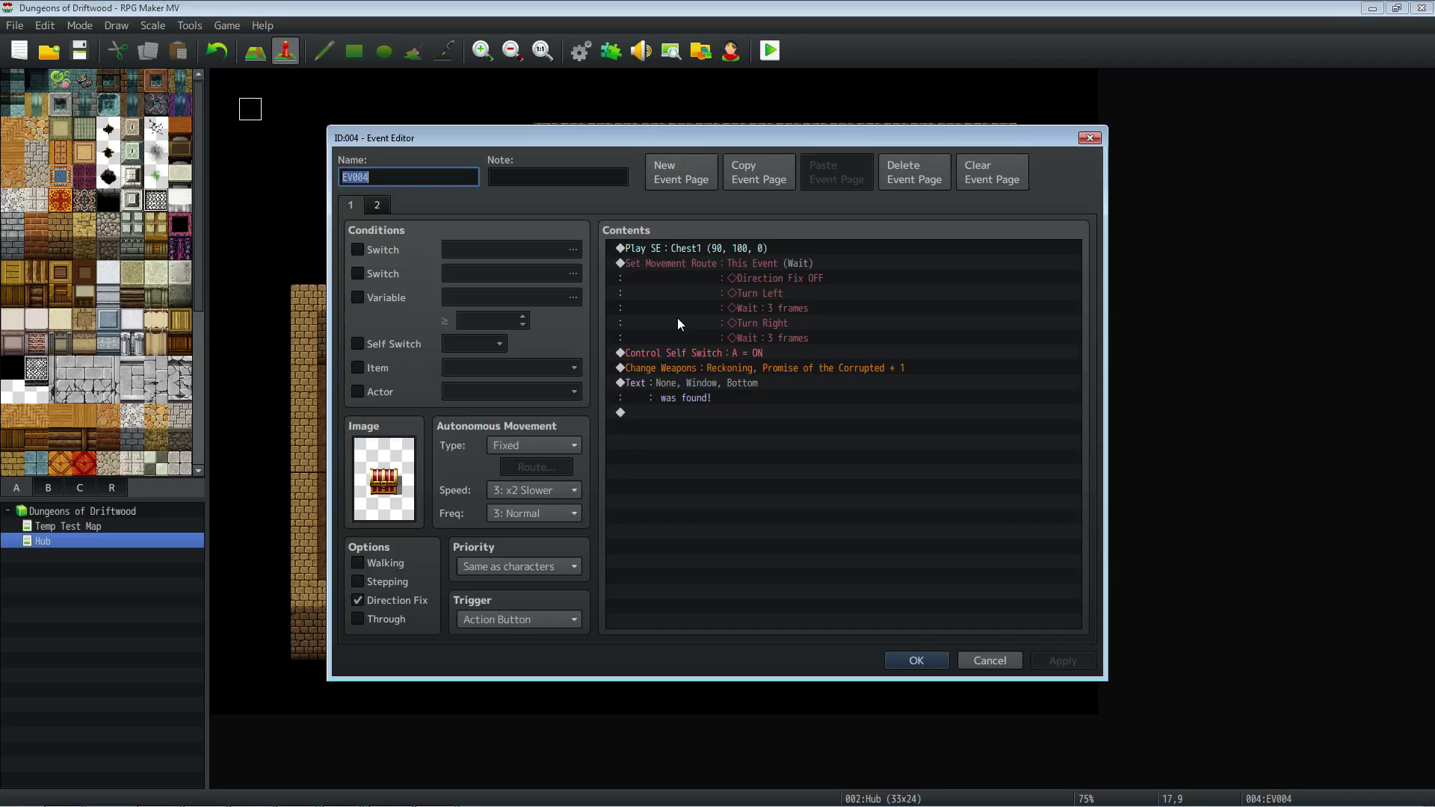
click(685, 381)
right_click(706, 383)
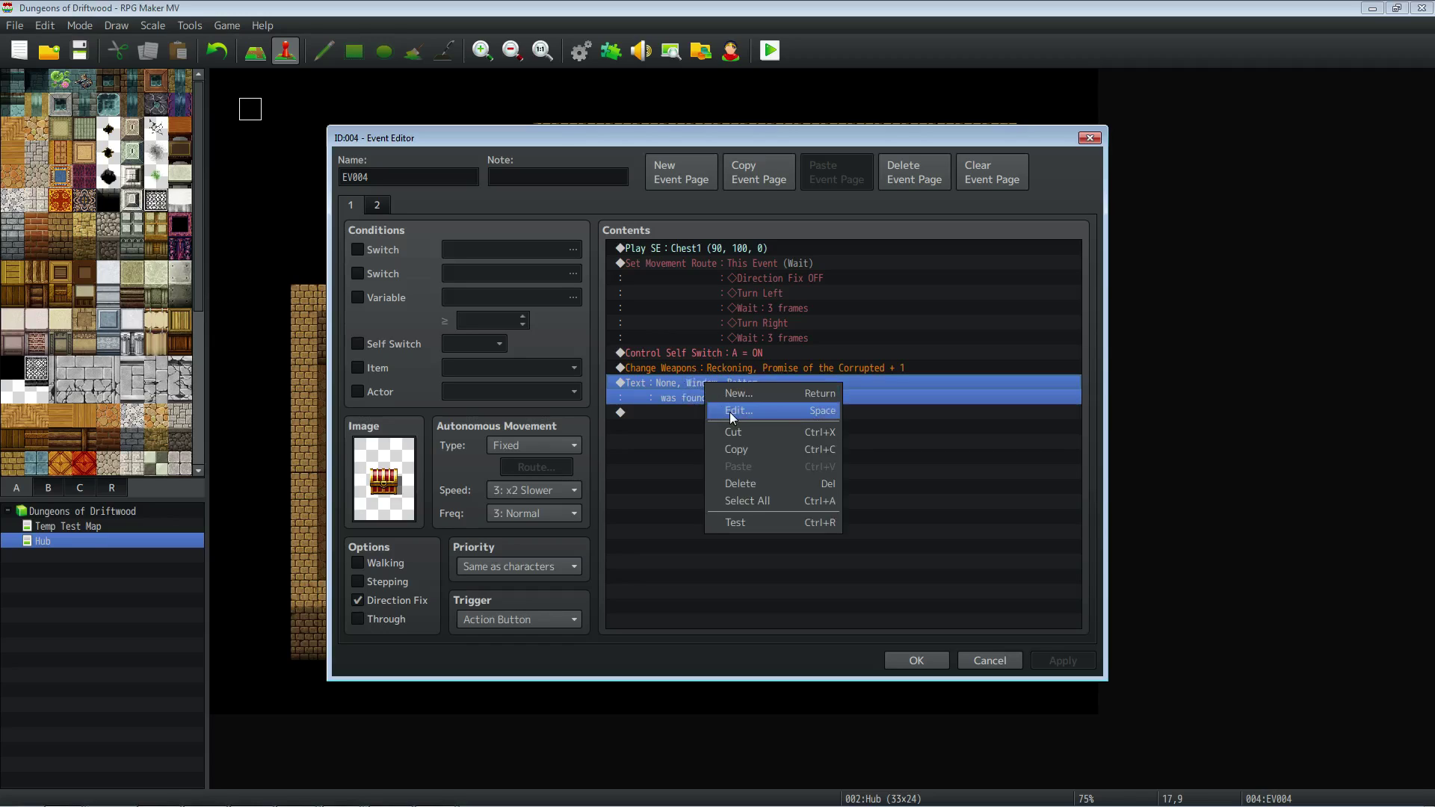
click(721, 393)
drag(820, 386, 700, 392)
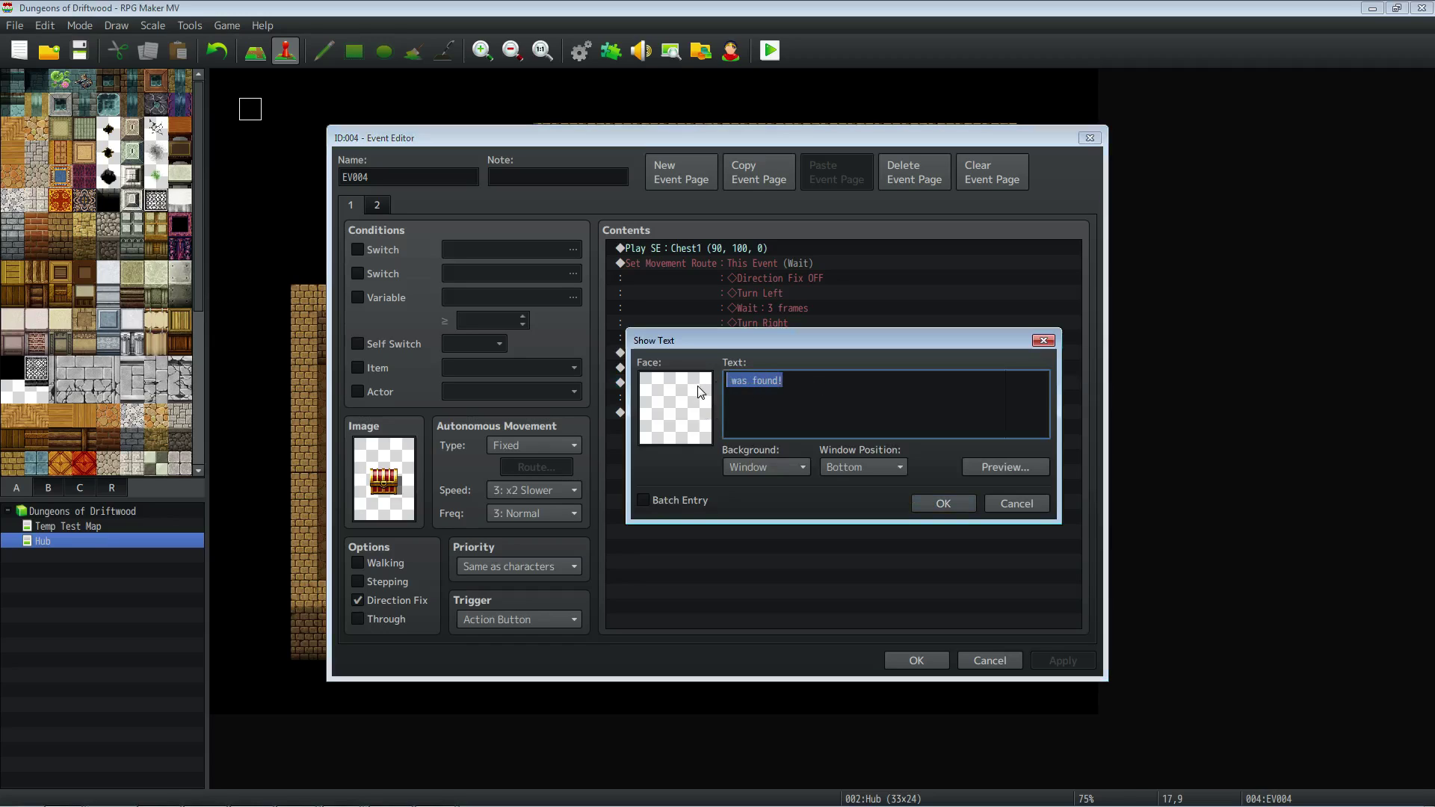
text(\)
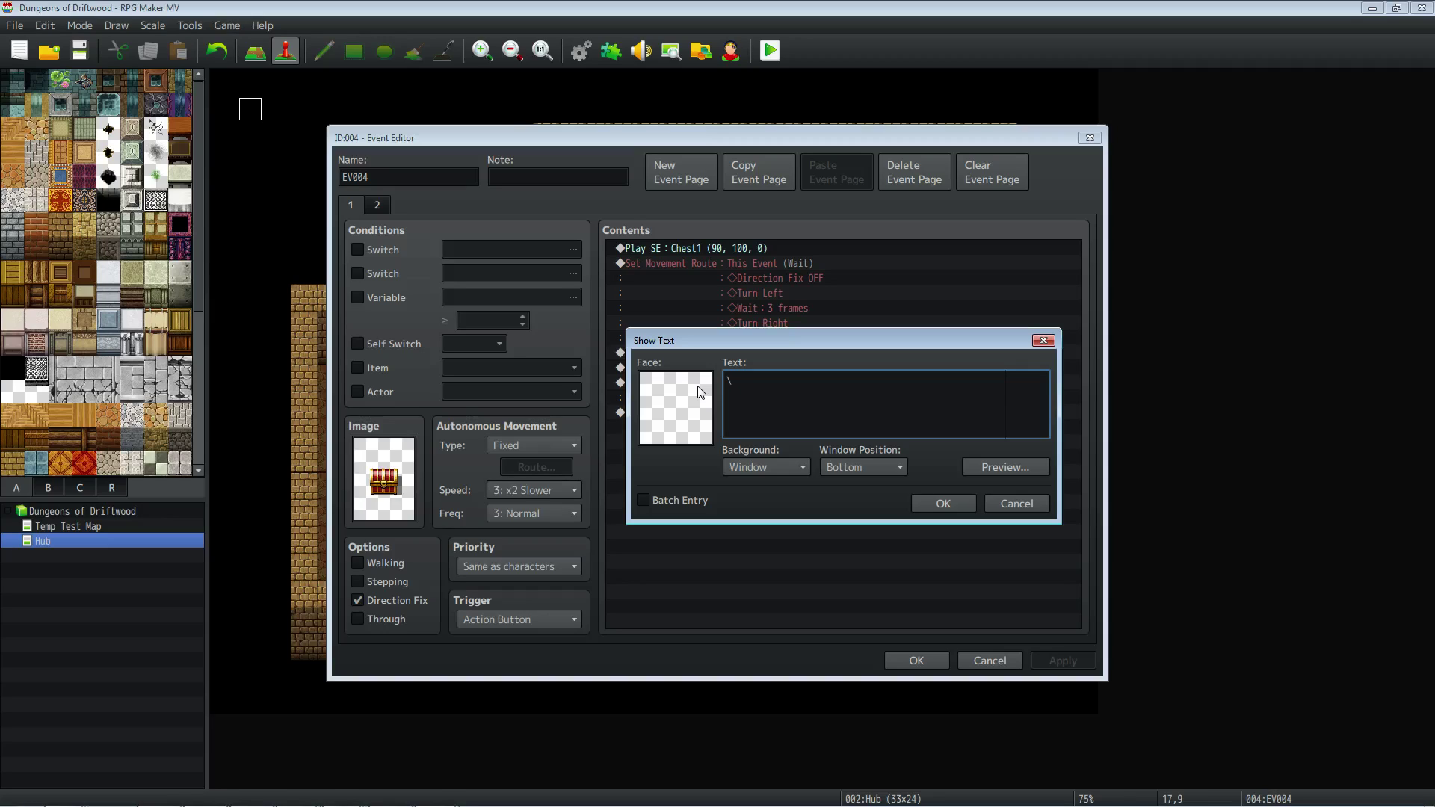
text(i)
key(BackSpace)
text(wi)
key(BackSpace)
key(BackSpace)
text(iw[1])
Preview the chest message, end its text with a period, and confirm the message and the event.
click(994, 466)
click(1087, 499)
click(826, 385)
click(925, 504)
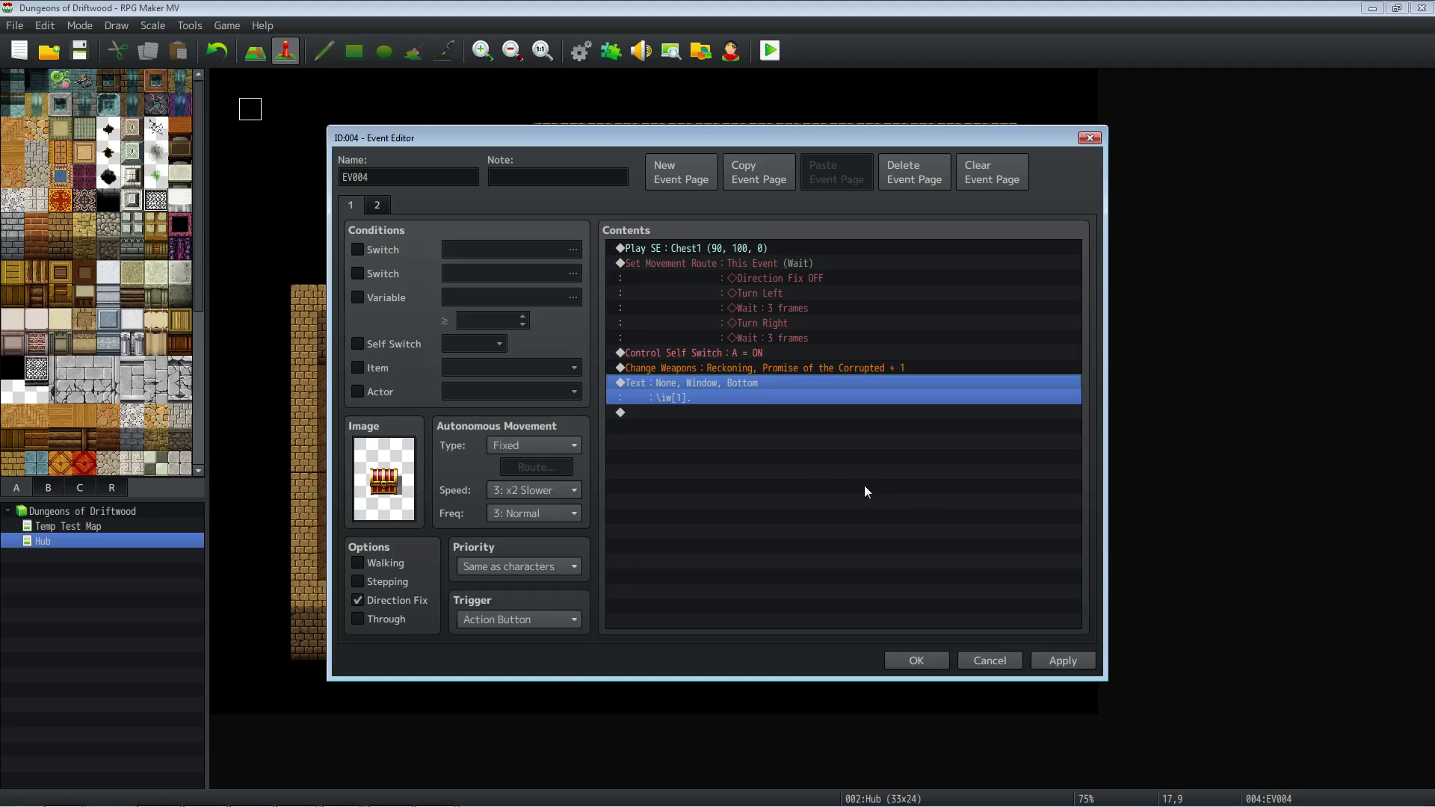
click(916, 661)
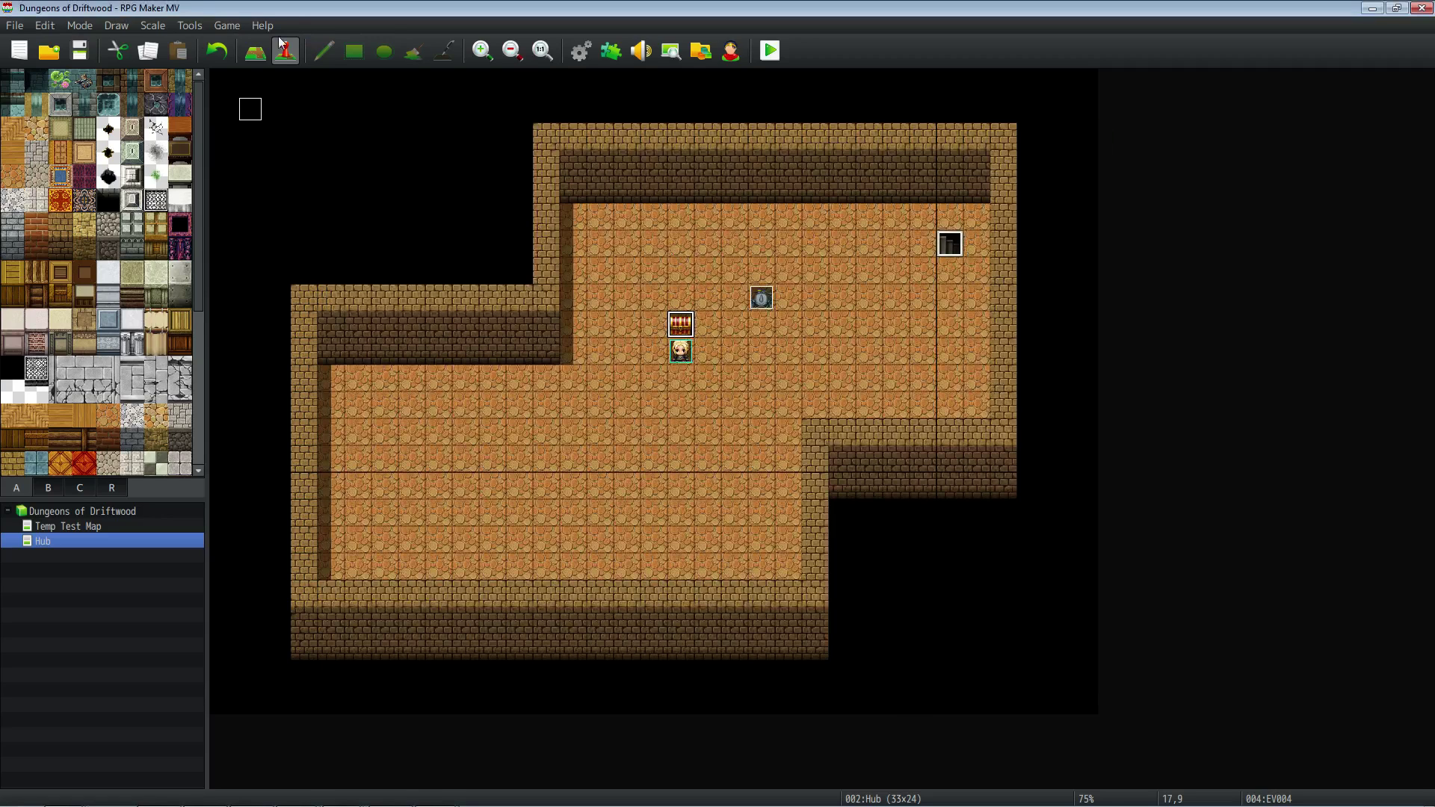
Start a playtest, open the Hub chest and read through its message.
click(770, 51)
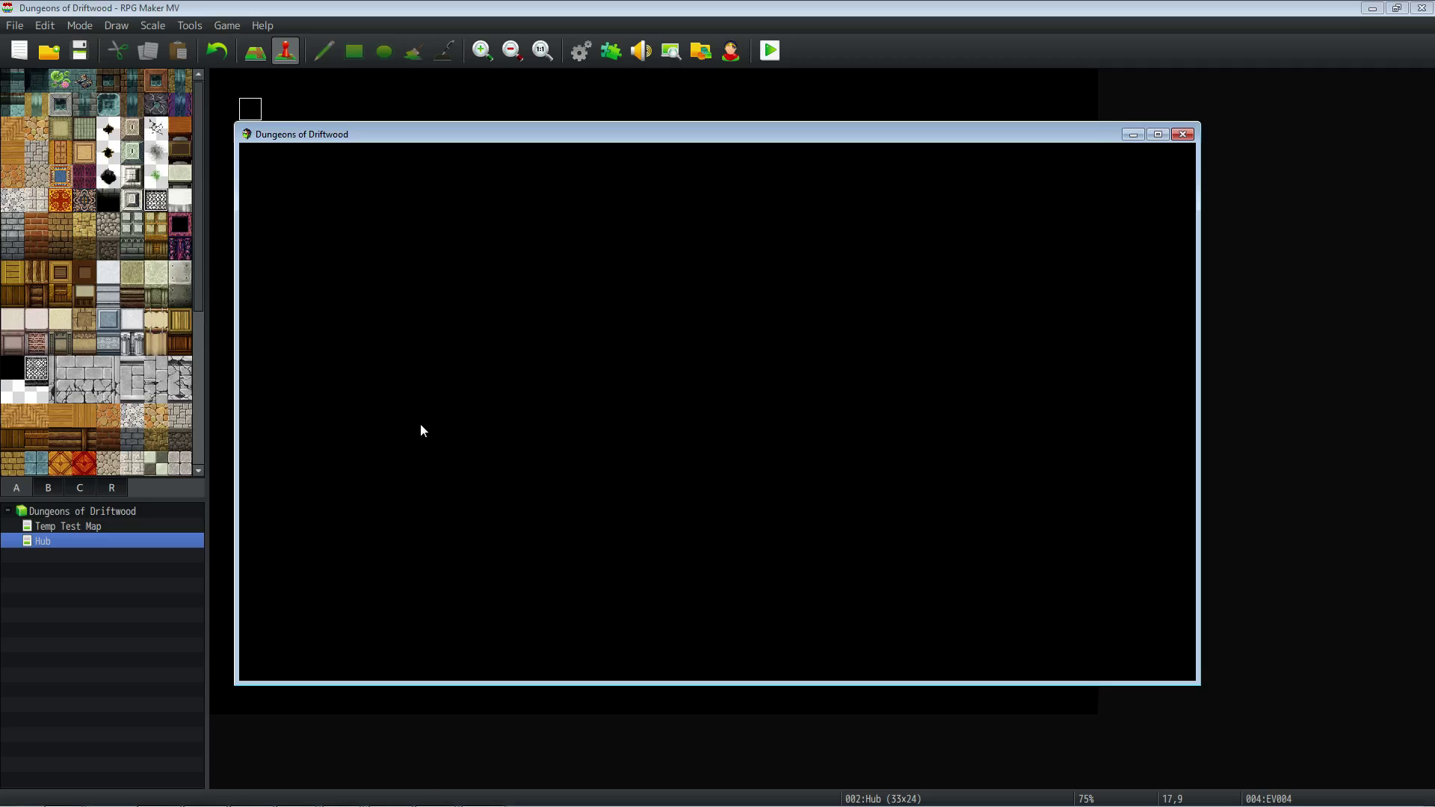
key(Return)
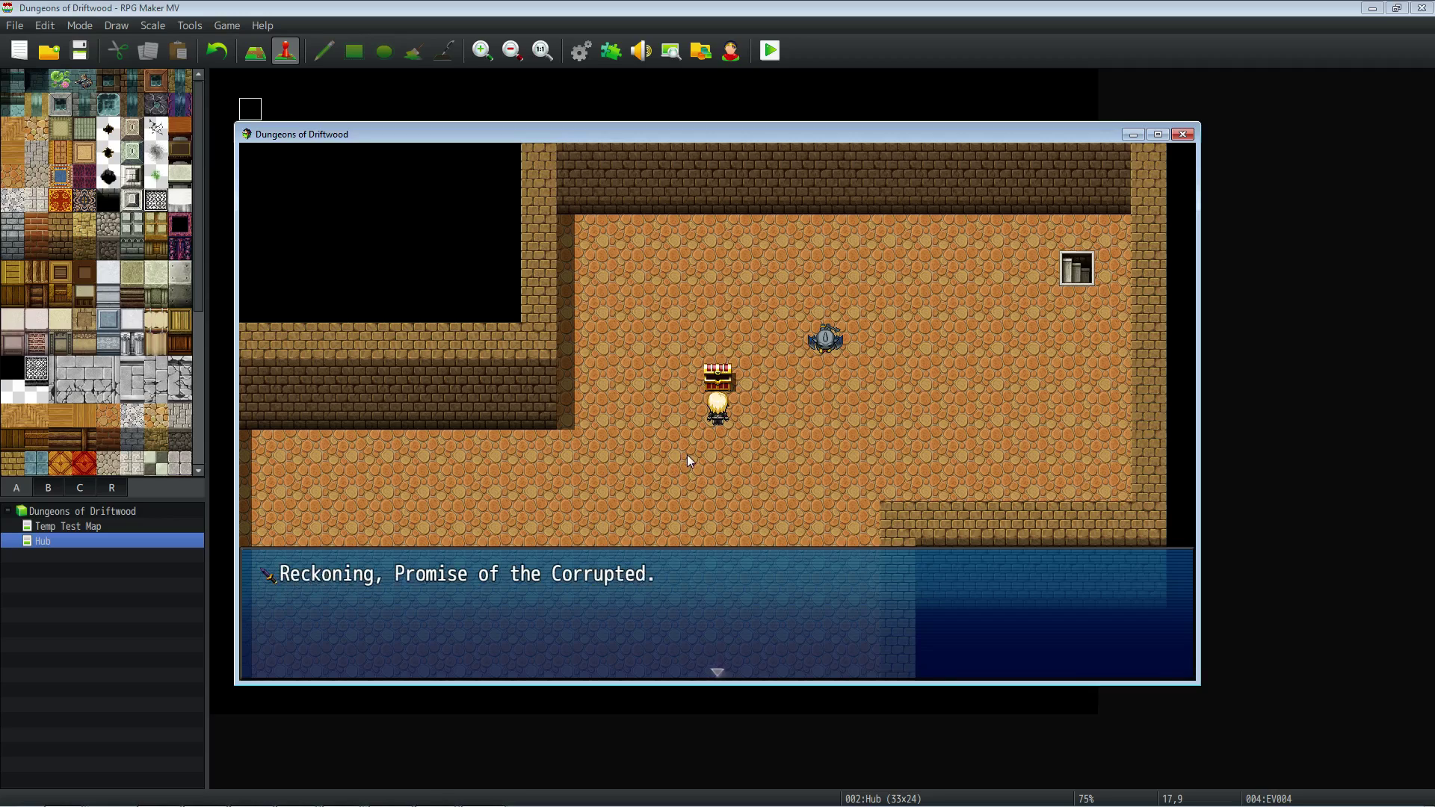
key(Return)
Examine the dagger's stat effects in TempHero's weapon slot under Equip, and close the playtest.
key(Escape)
key(Down)
key(Down)
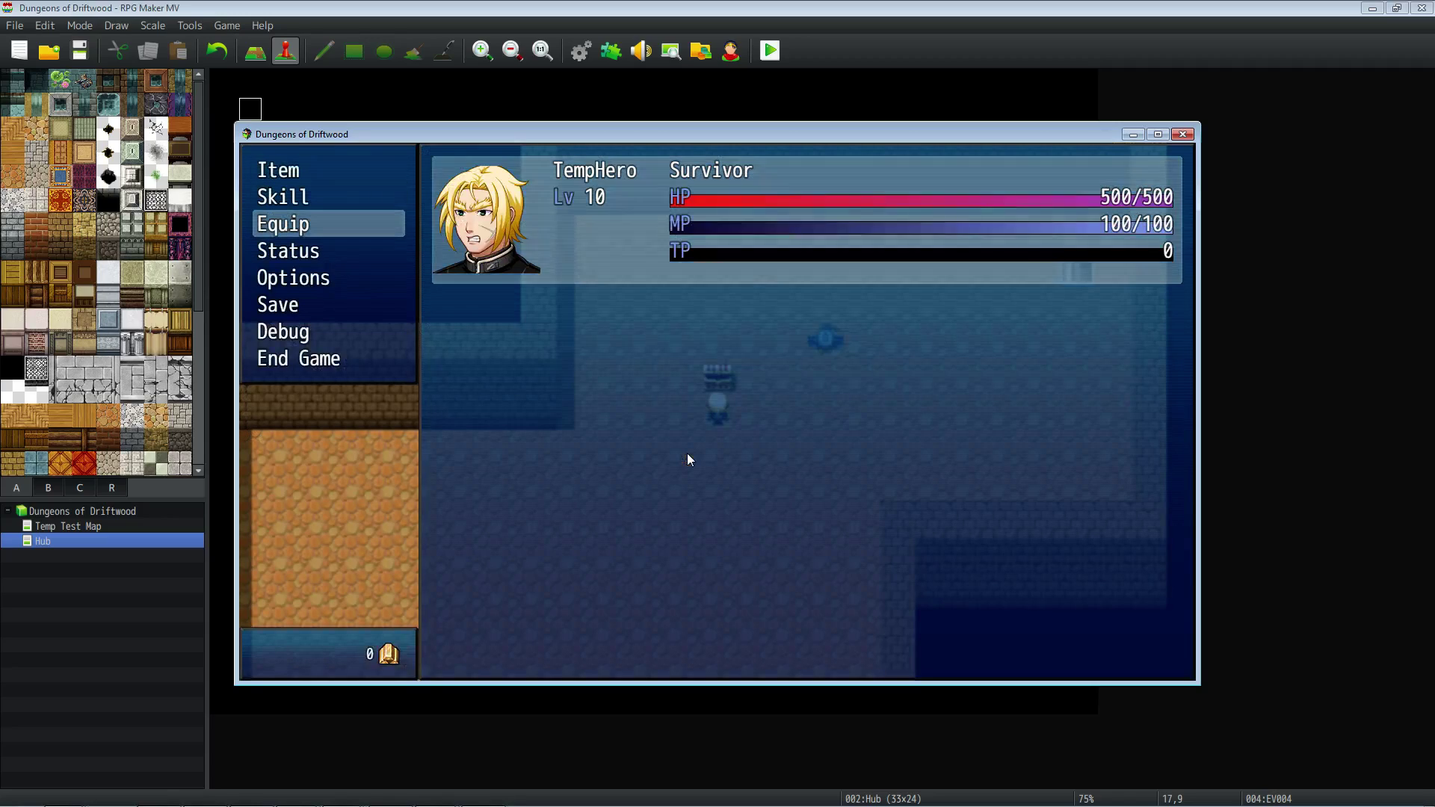
key(Return)
key(Return)
key(Return)
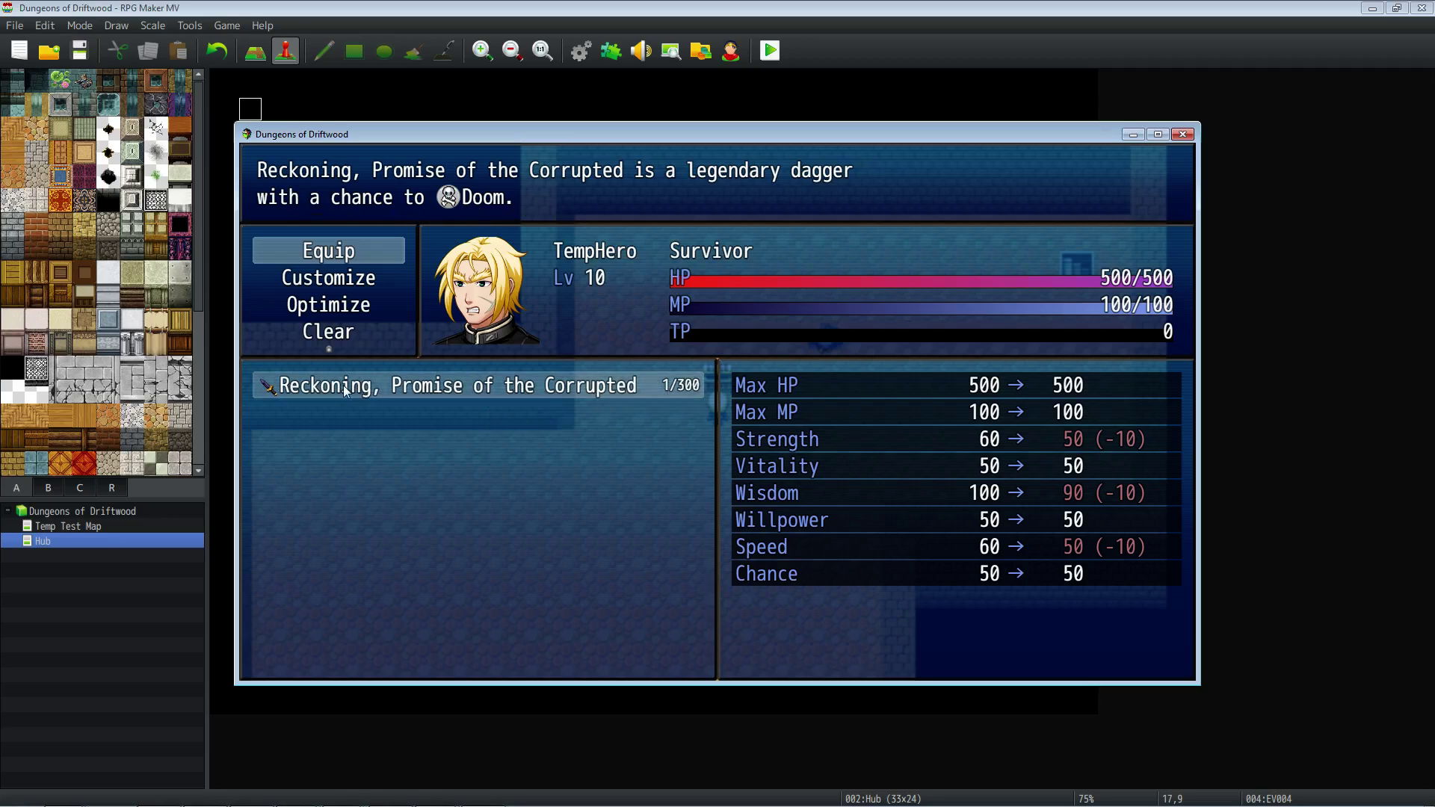
click(1183, 134)
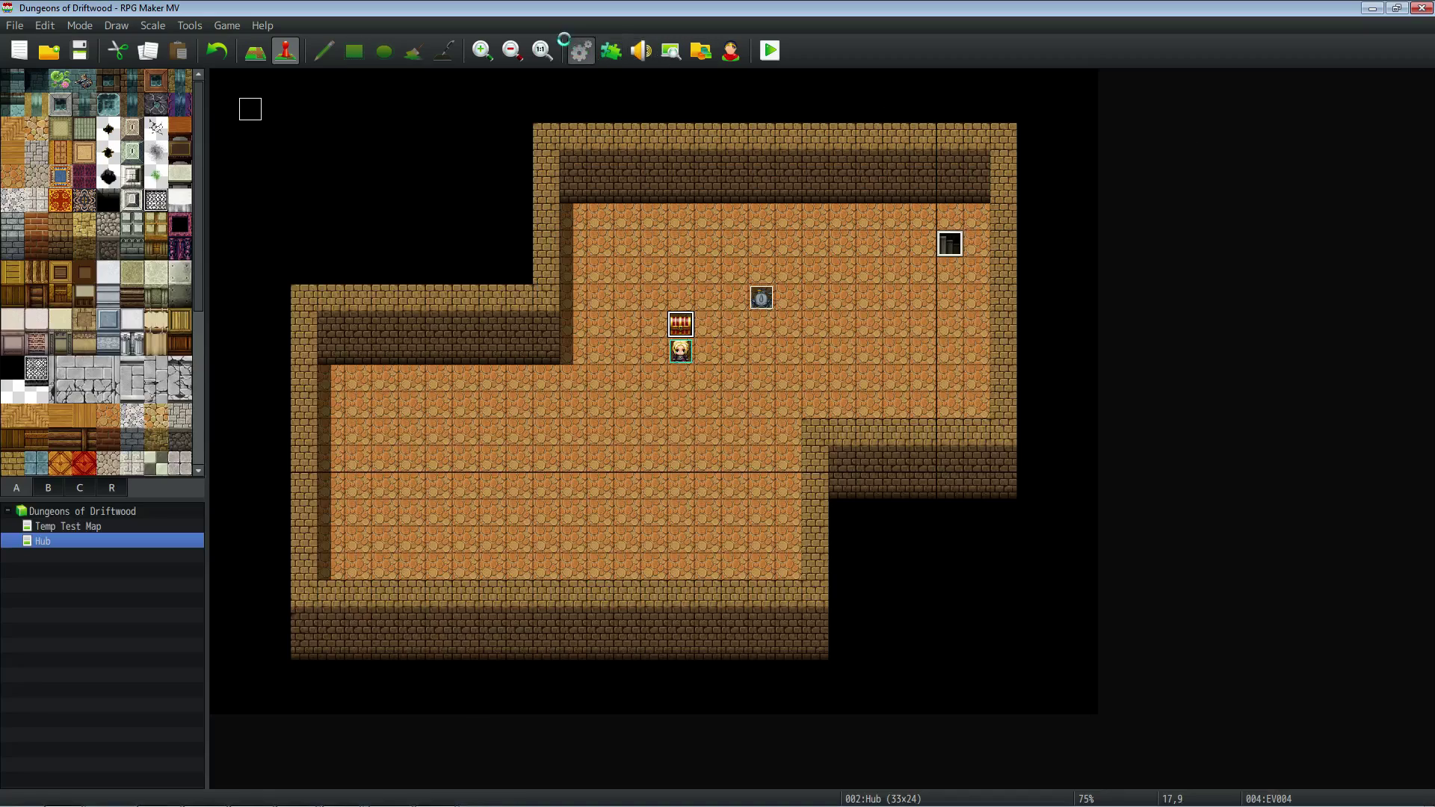
Set weapon 0001's Attack to 50 in the database, append "STR+50" to its description, and apply.
click(579, 48)
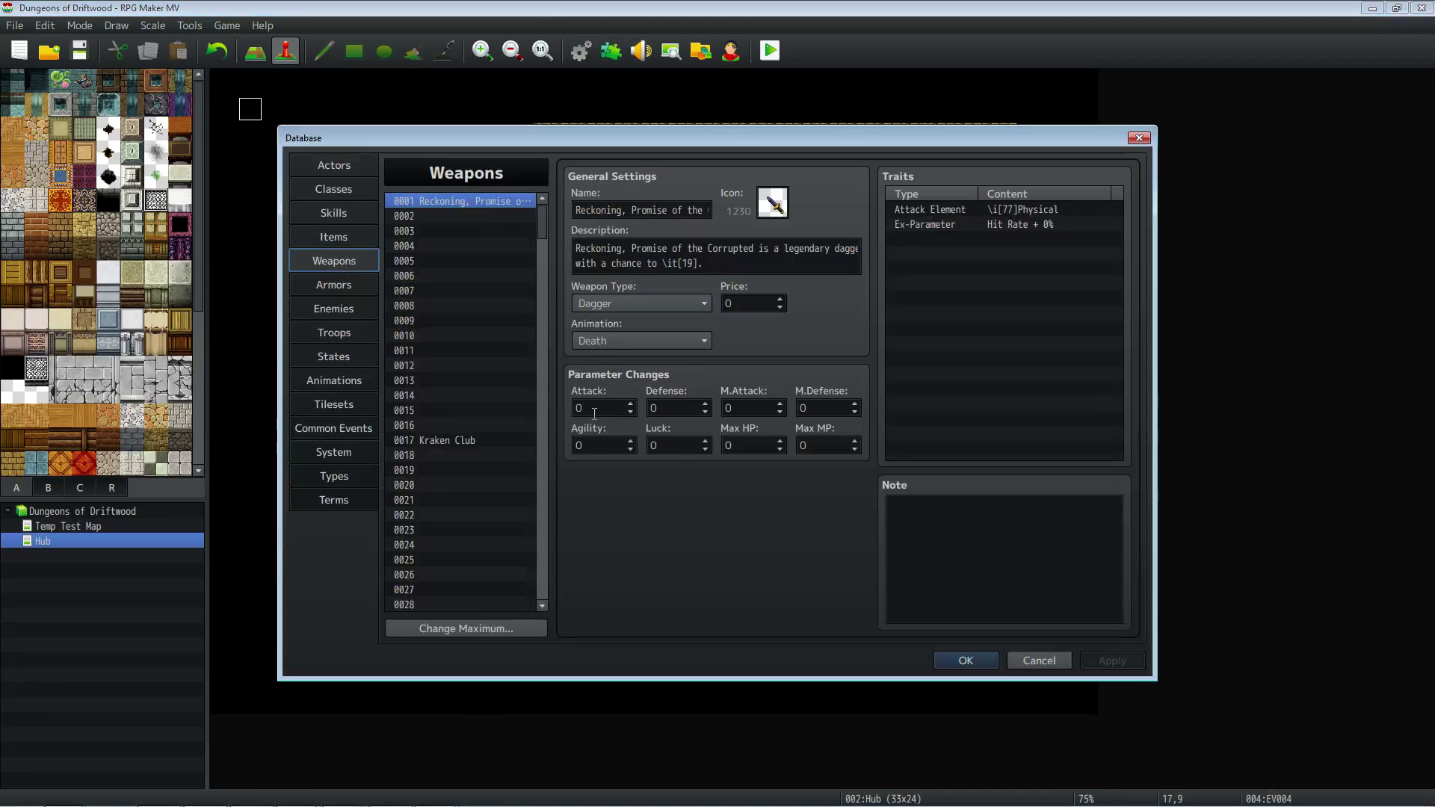
double_click(594, 413)
text(50)
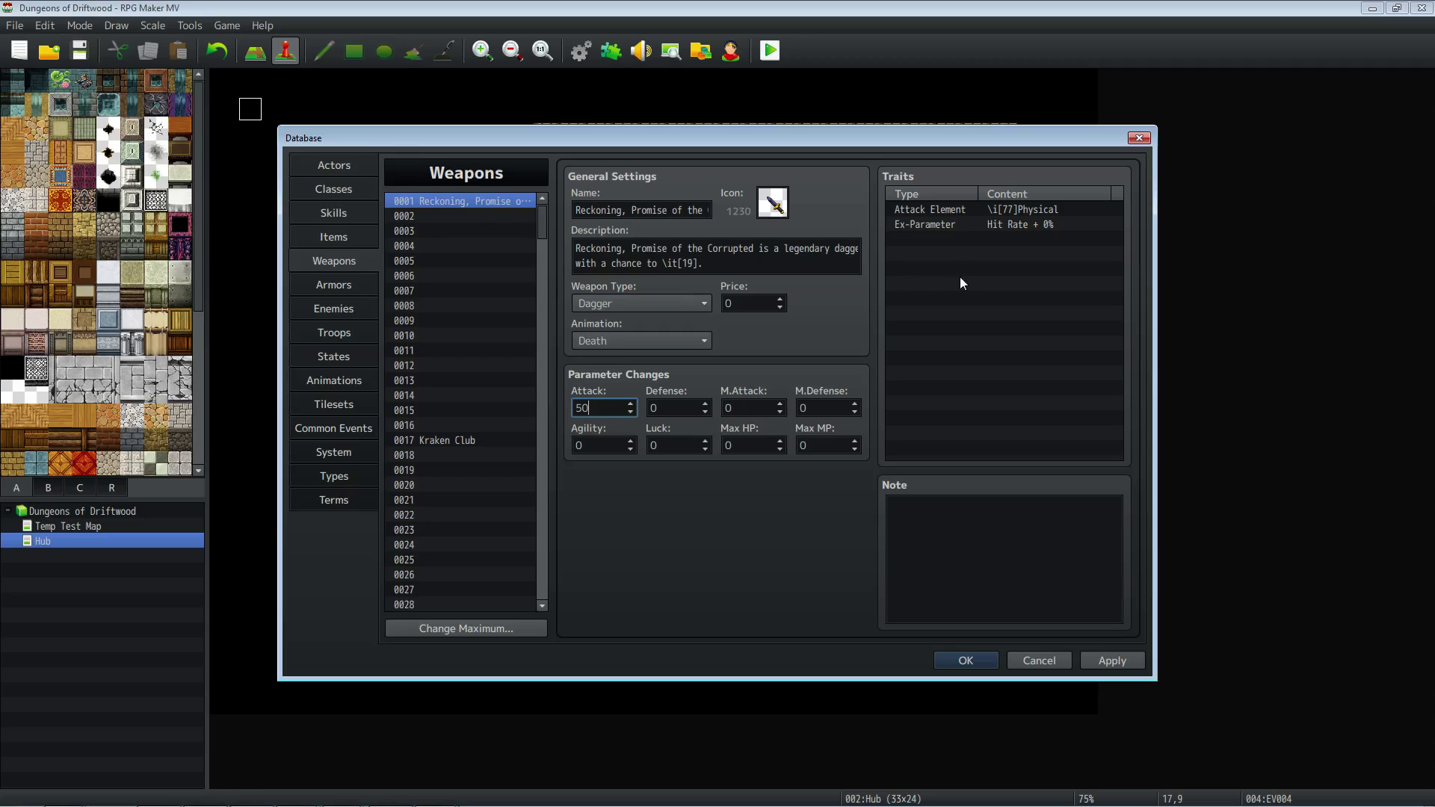
click(816, 270)
click(816, 270)
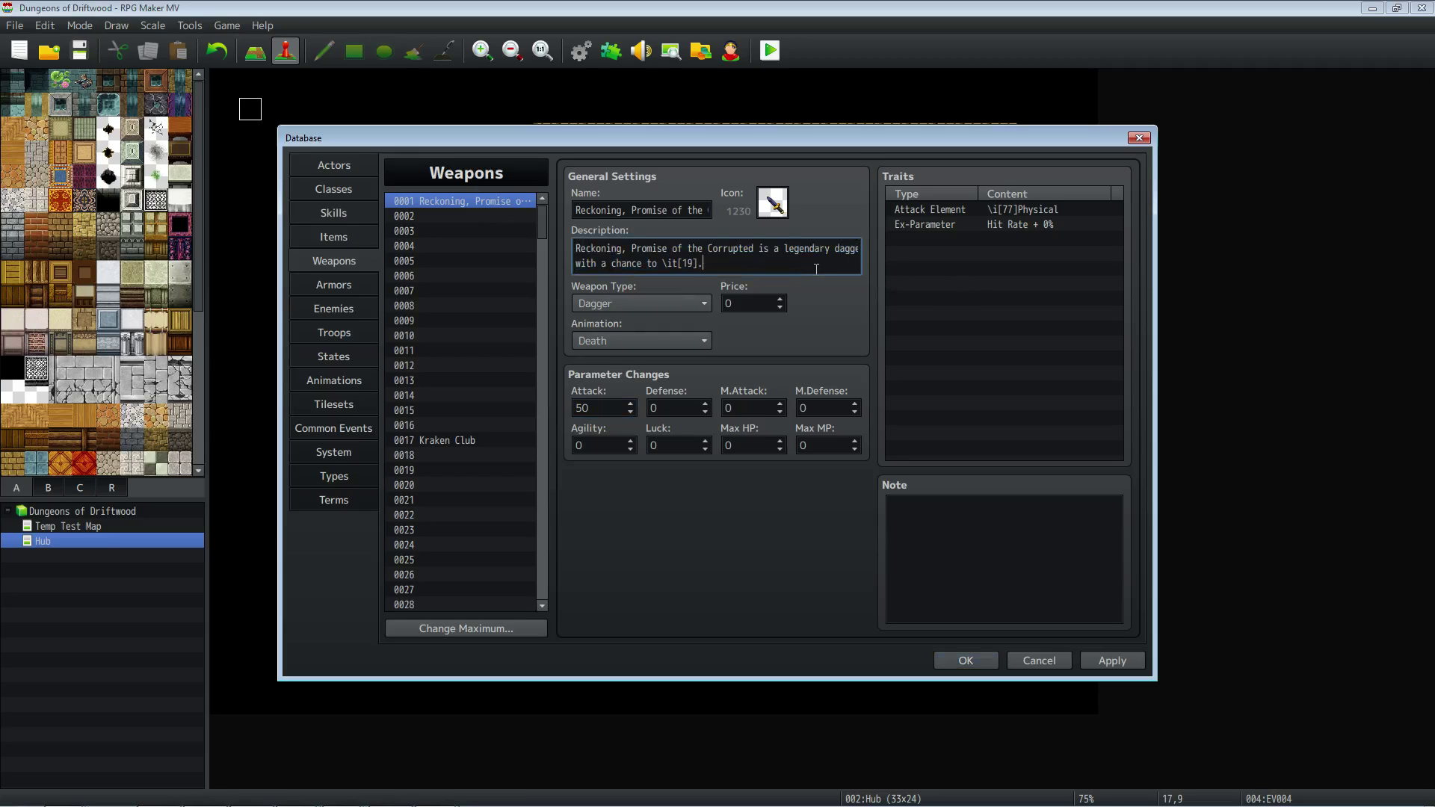
text(STR+50)
click(1123, 663)
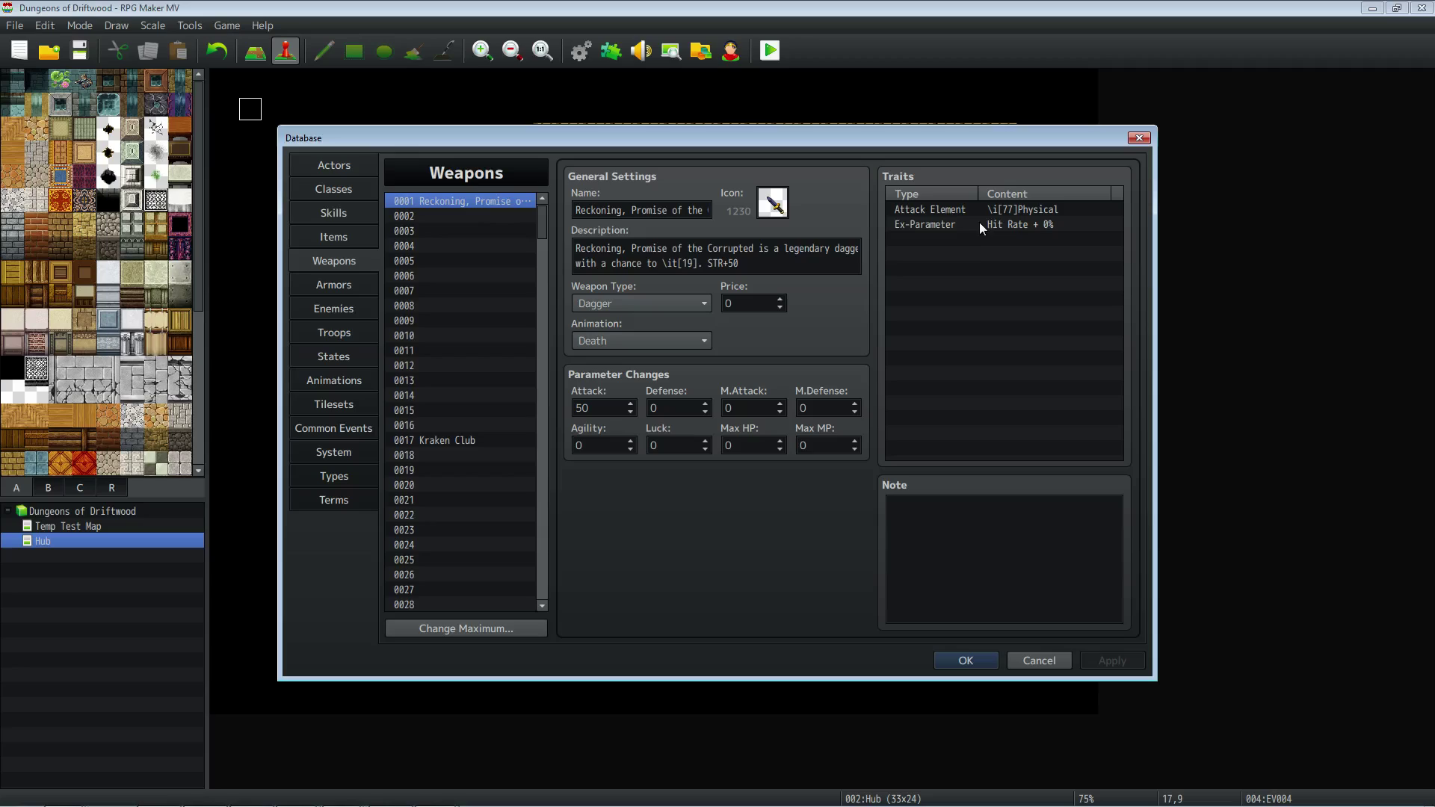
click(828, 268)
key(ctrl+a)
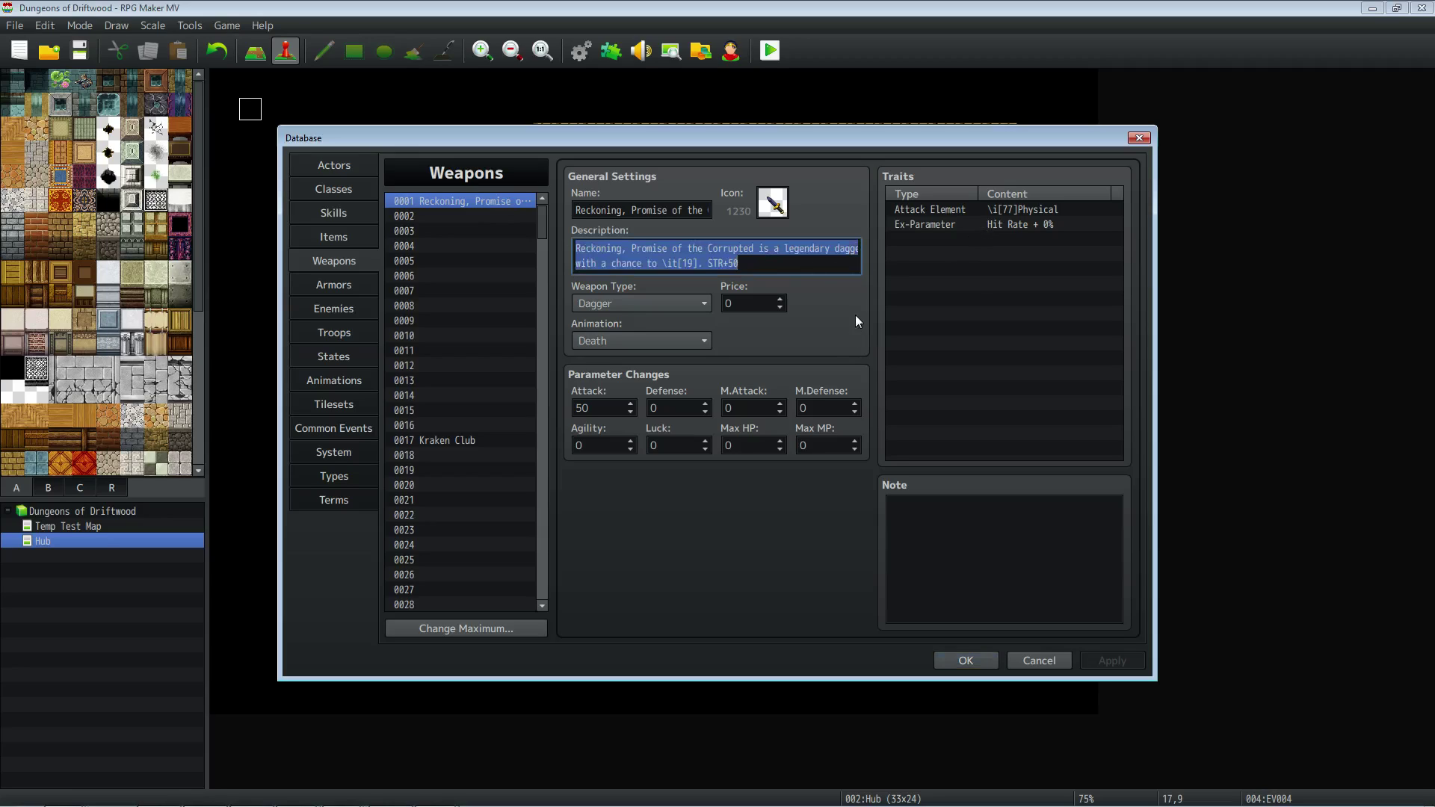
click(972, 513)
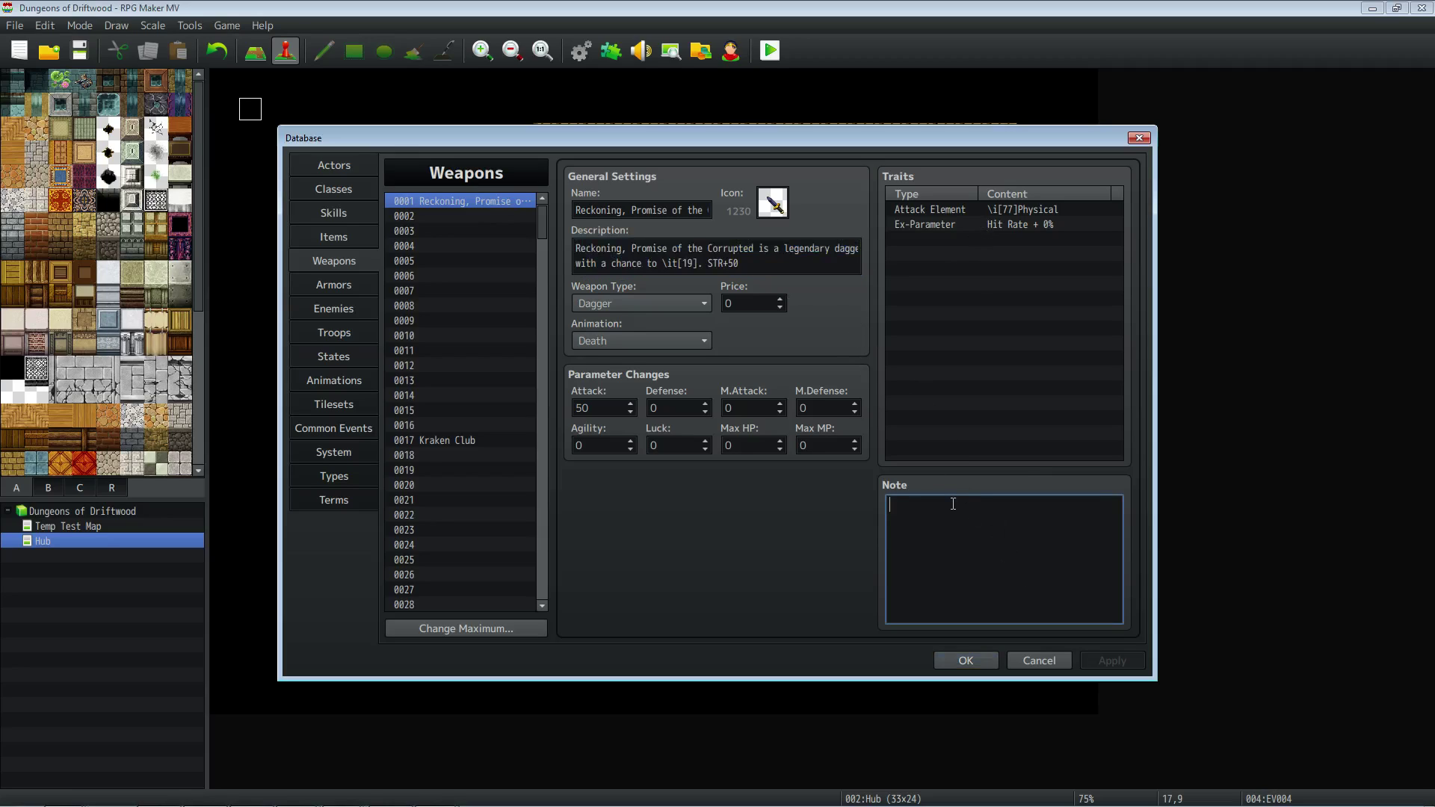
Add an Attack State trait of Doom + 10% to weapon 0001, apply it and close the database.
double_click(928, 238)
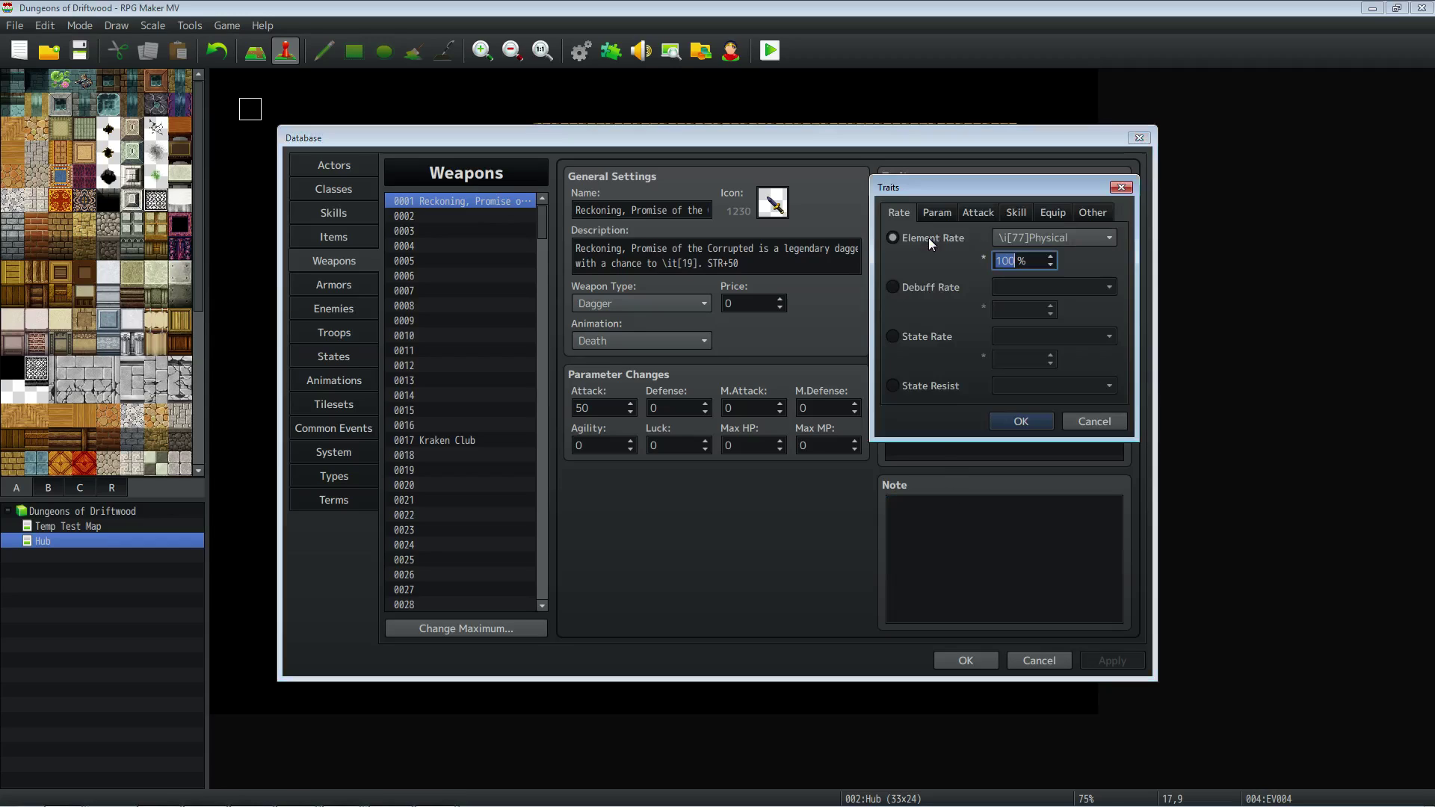
click(972, 213)
click(950, 263)
click(1055, 262)
click(1024, 592)
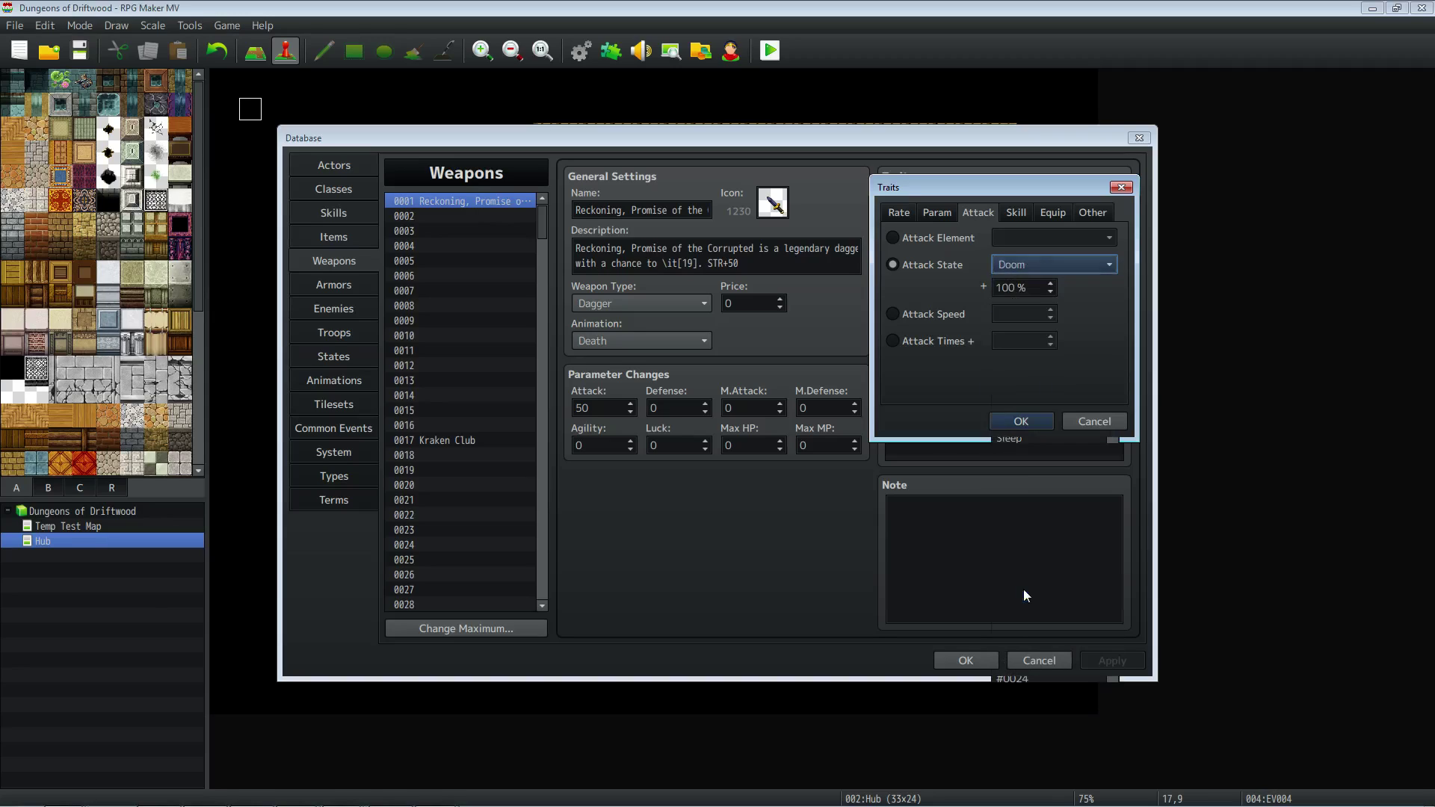
double_click(1036, 286)
text(10)
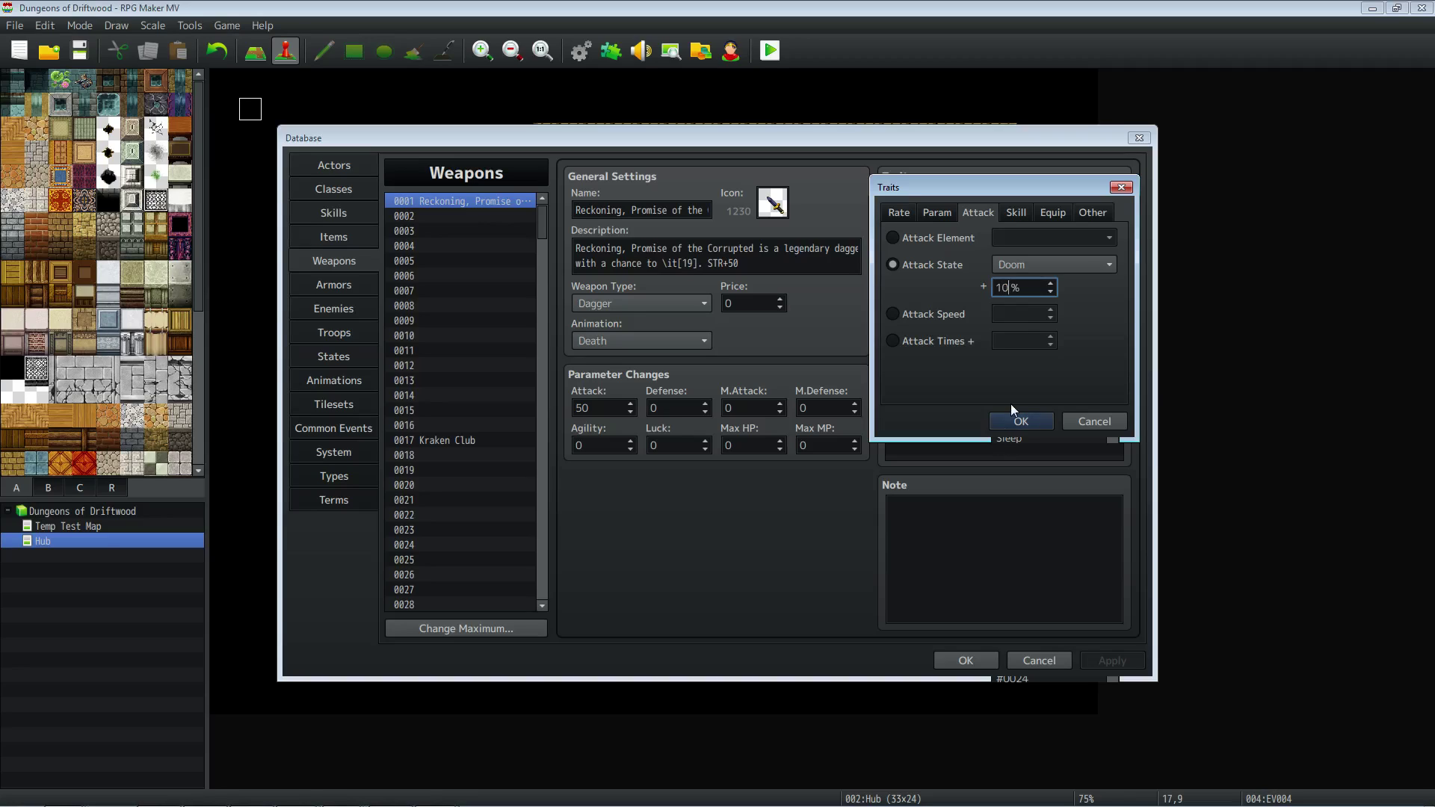
click(1019, 420)
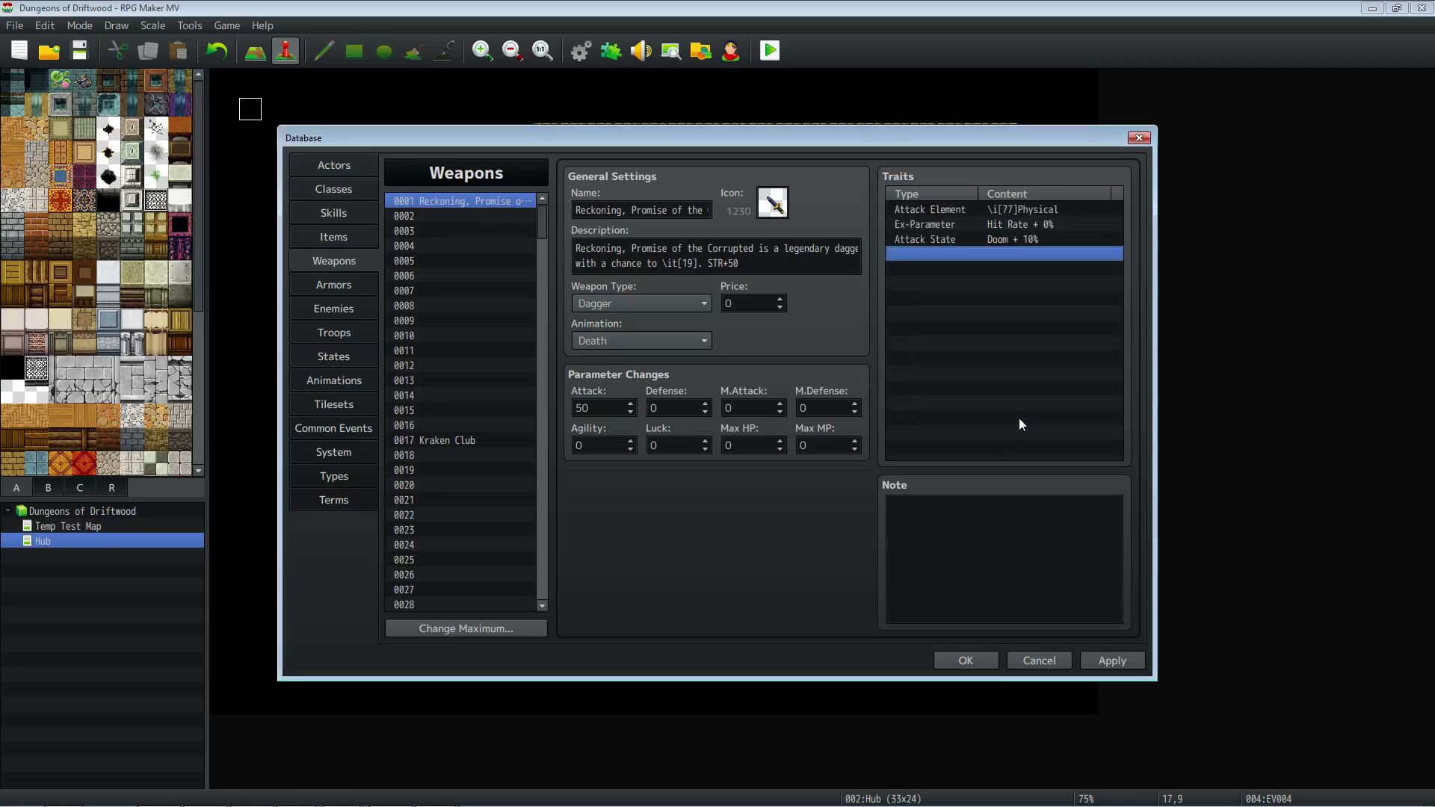
click(1114, 662)
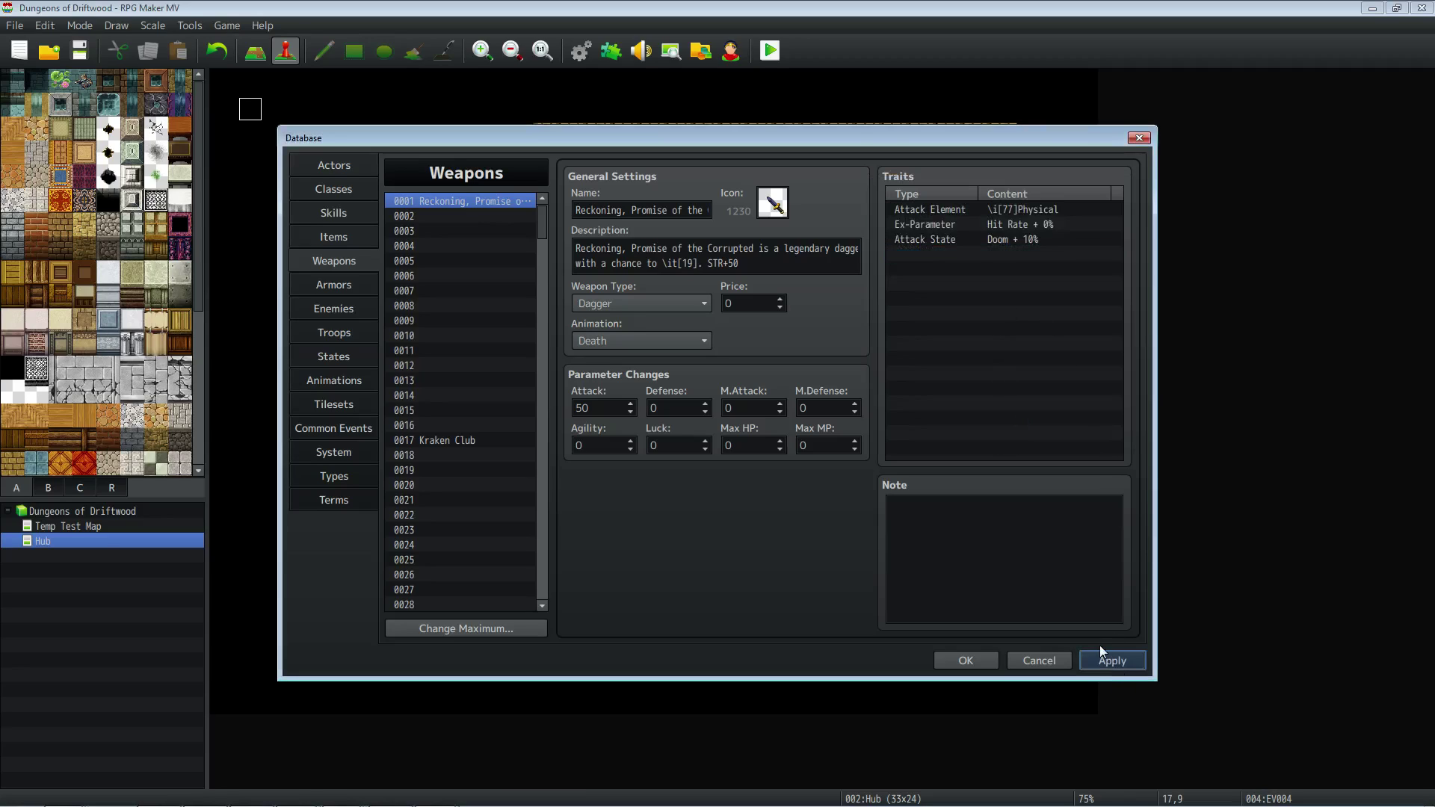
click(965, 661)
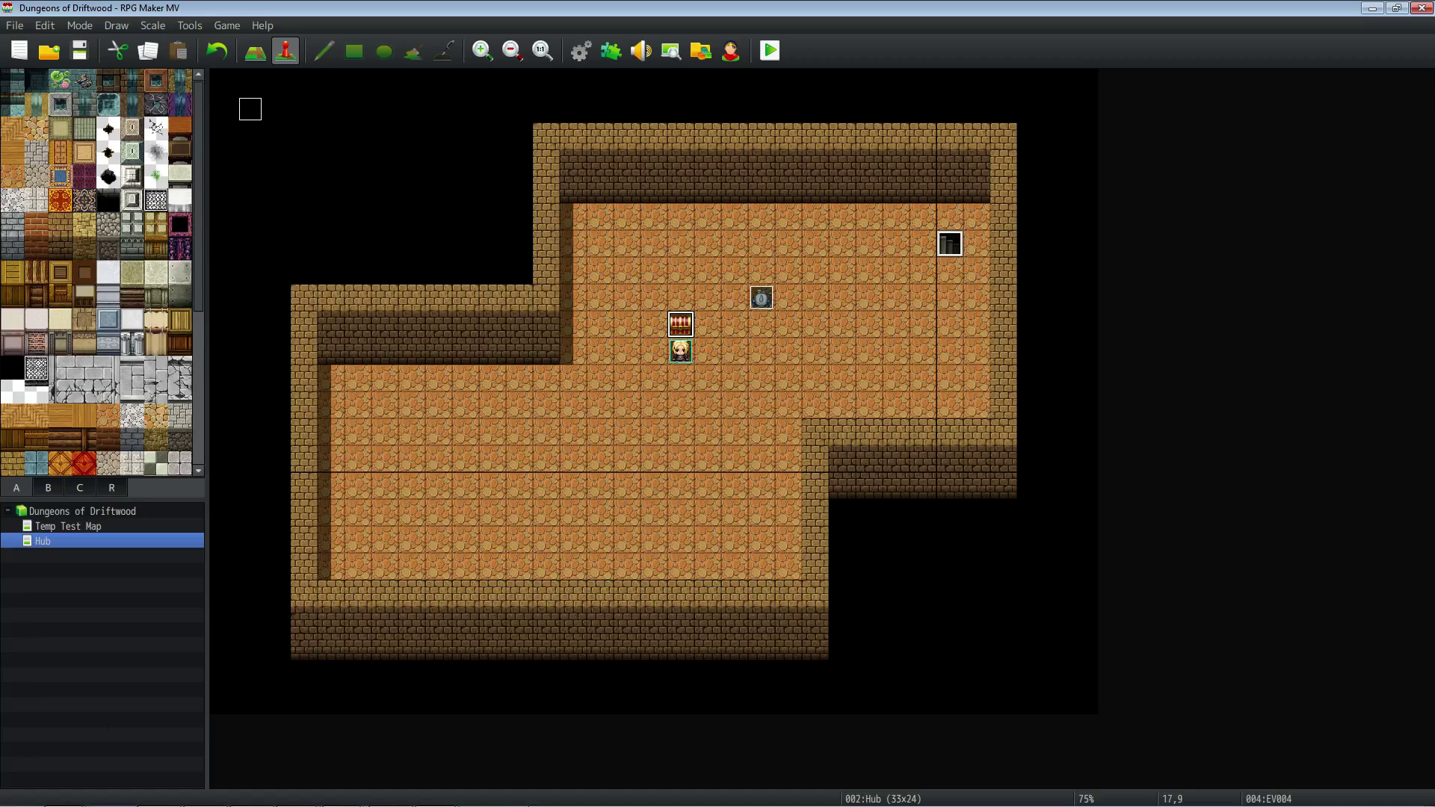
Switch to Firefox, look over the Fantasy Name Generators dagger page and its site categories, and return to RPG Maker MV.
mouse_move(299, 796)
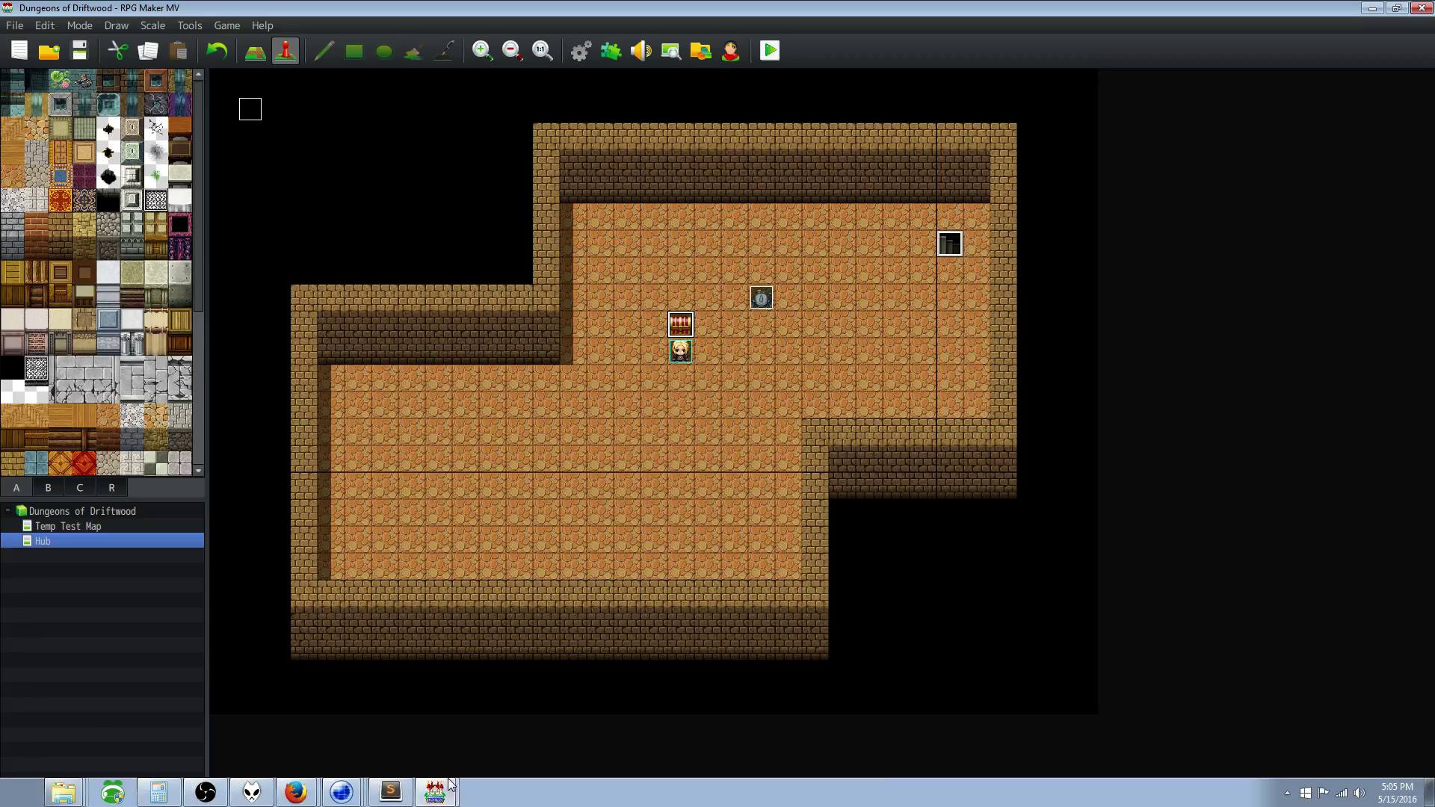
click(296, 792)
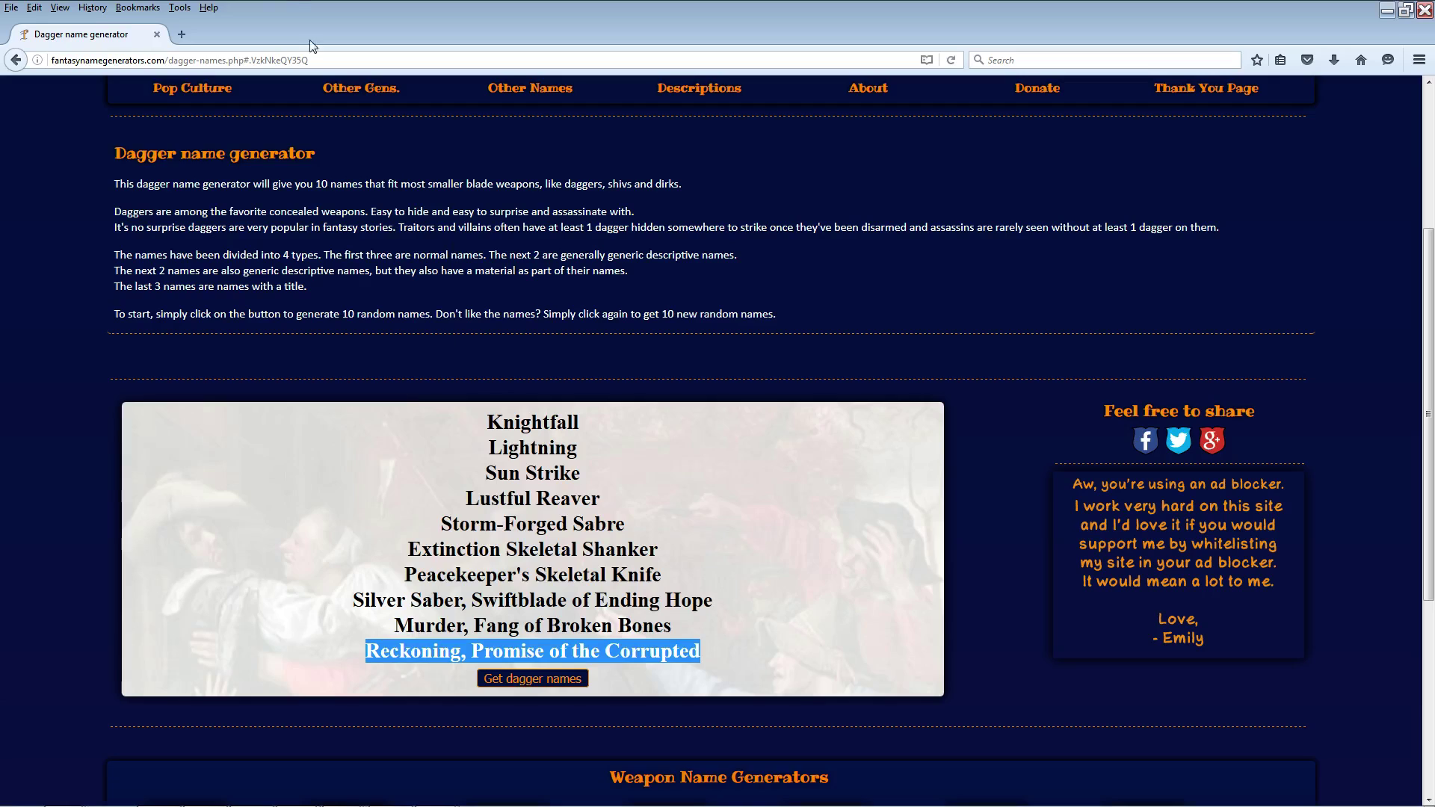
click(482, 455)
scroll(494, 449, up, 3)
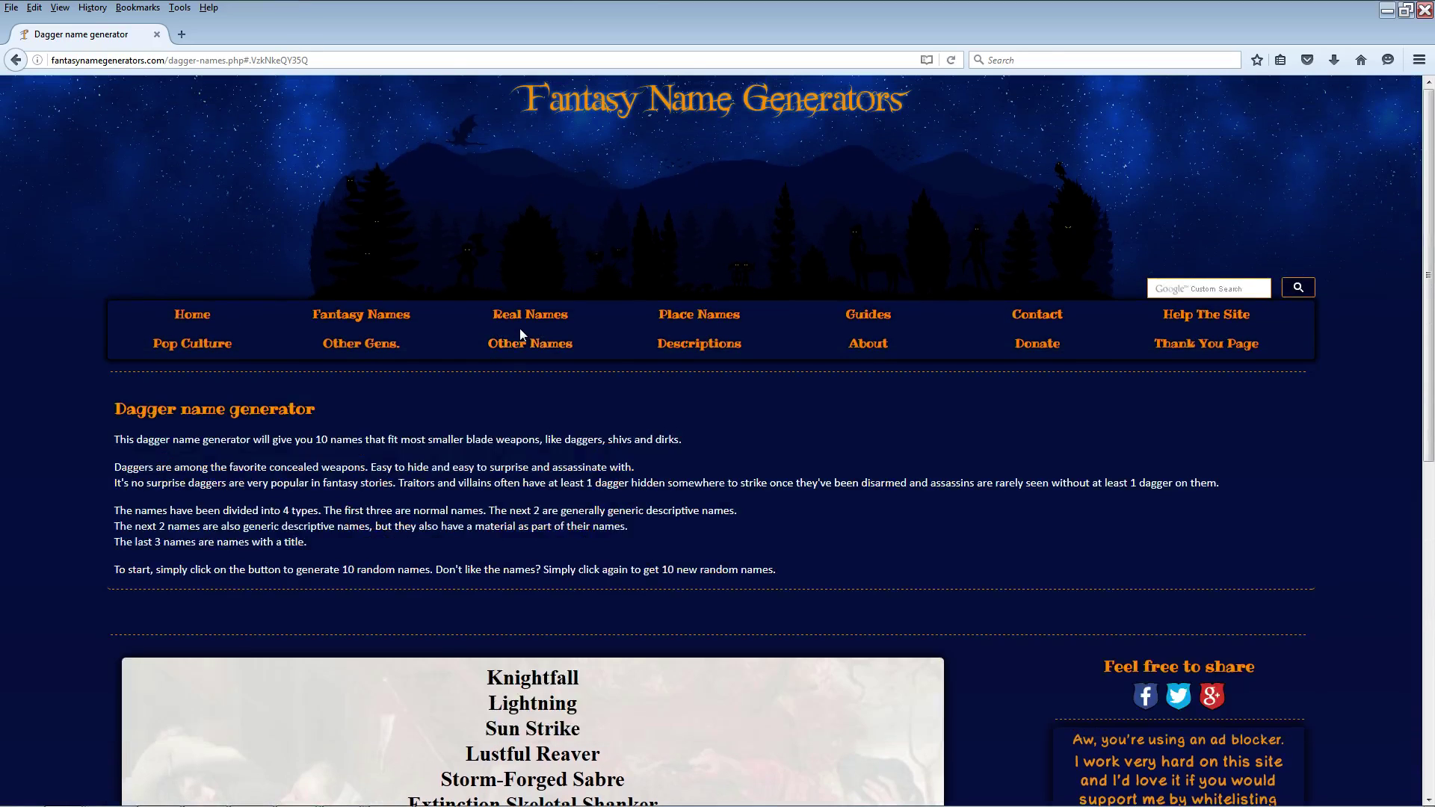
mouse_move(523, 343)
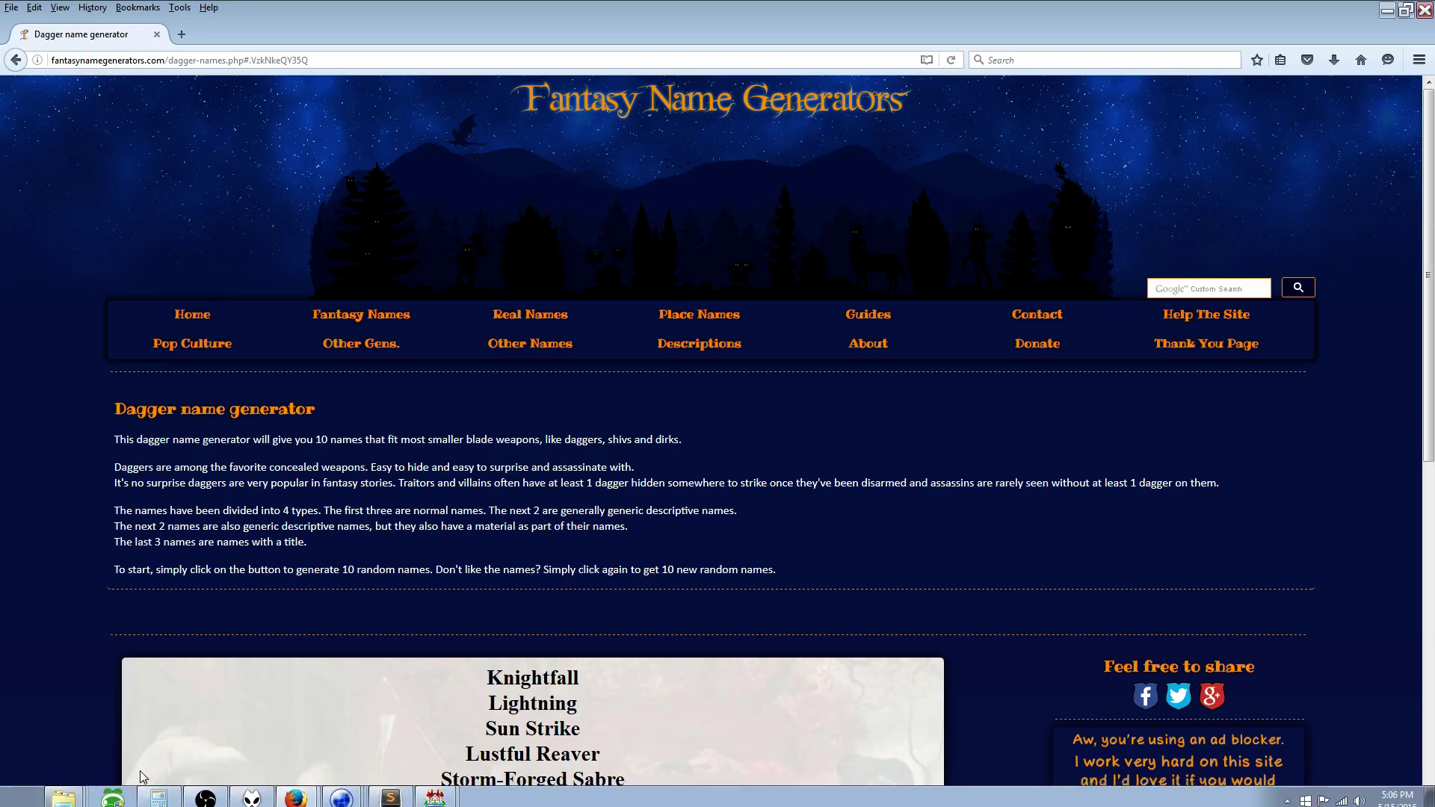
mouse_move(432, 797)
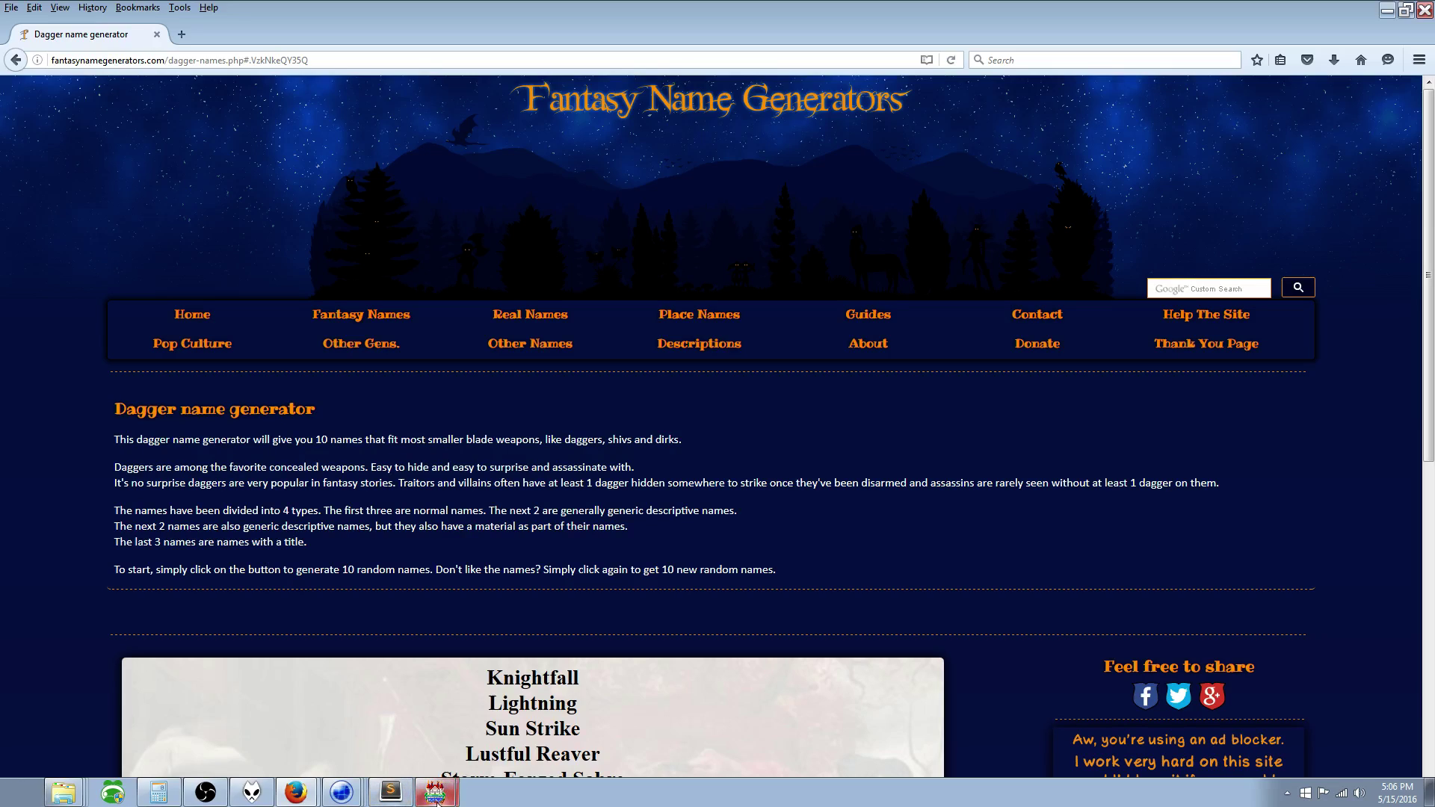
key(alt+Tab)
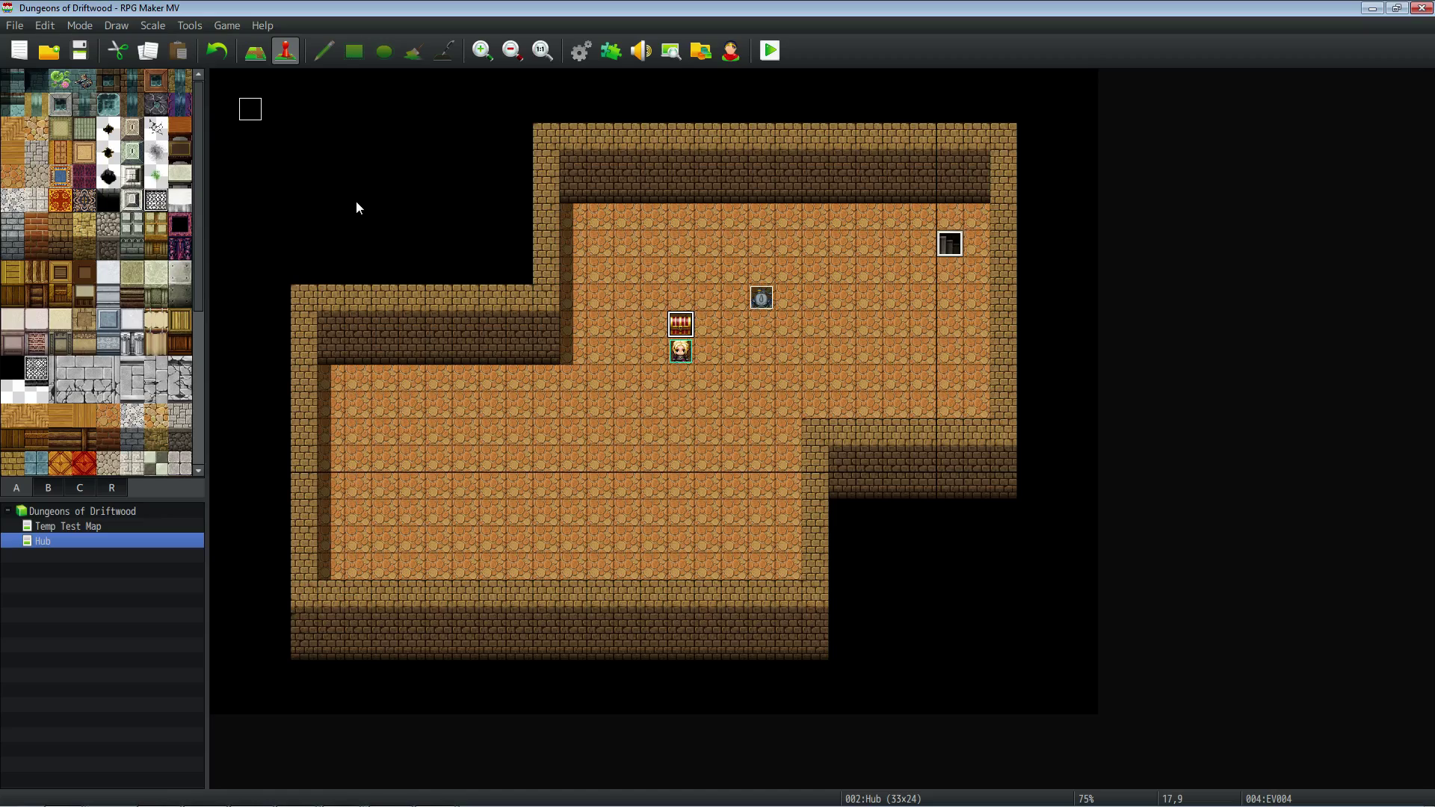
mouse_move(307, 802)
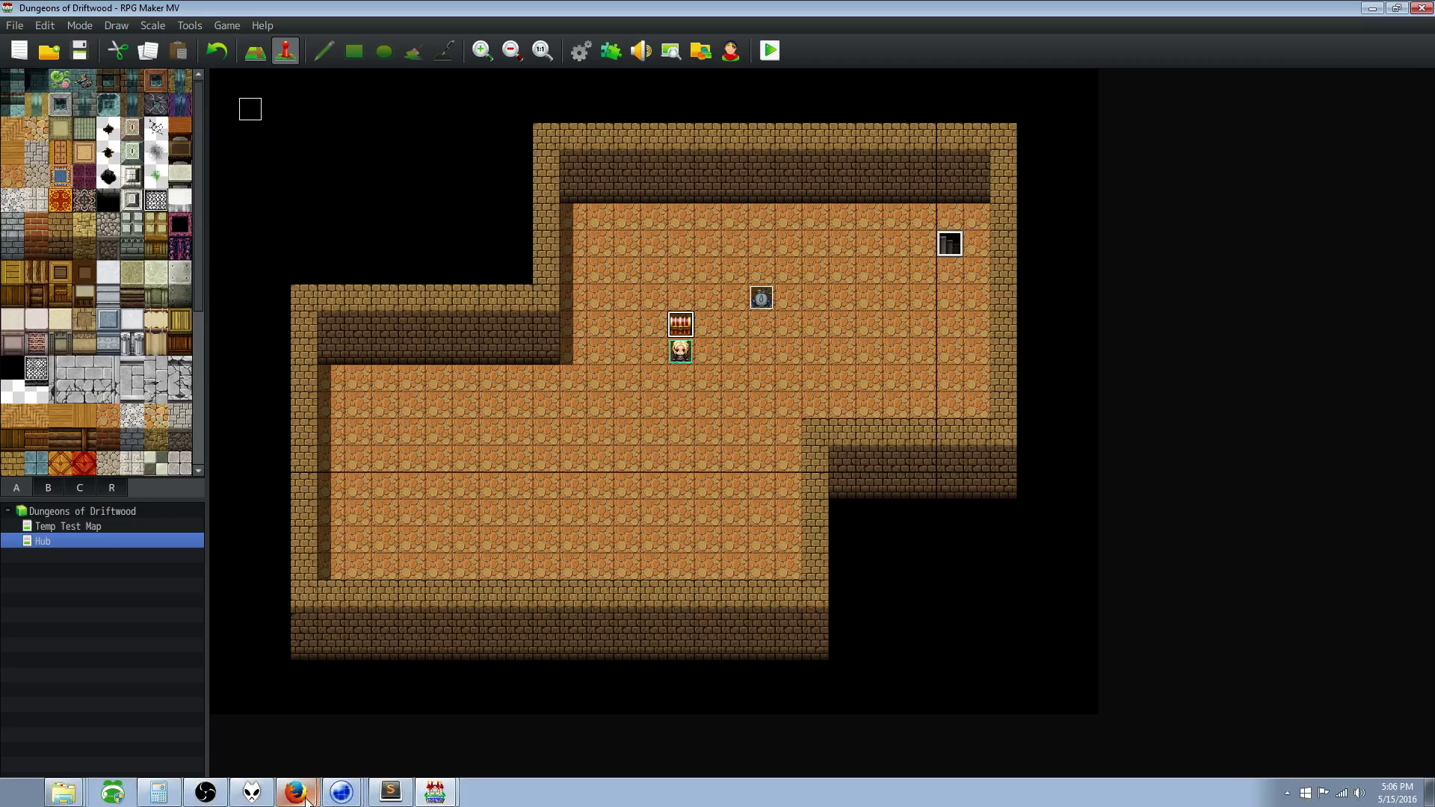